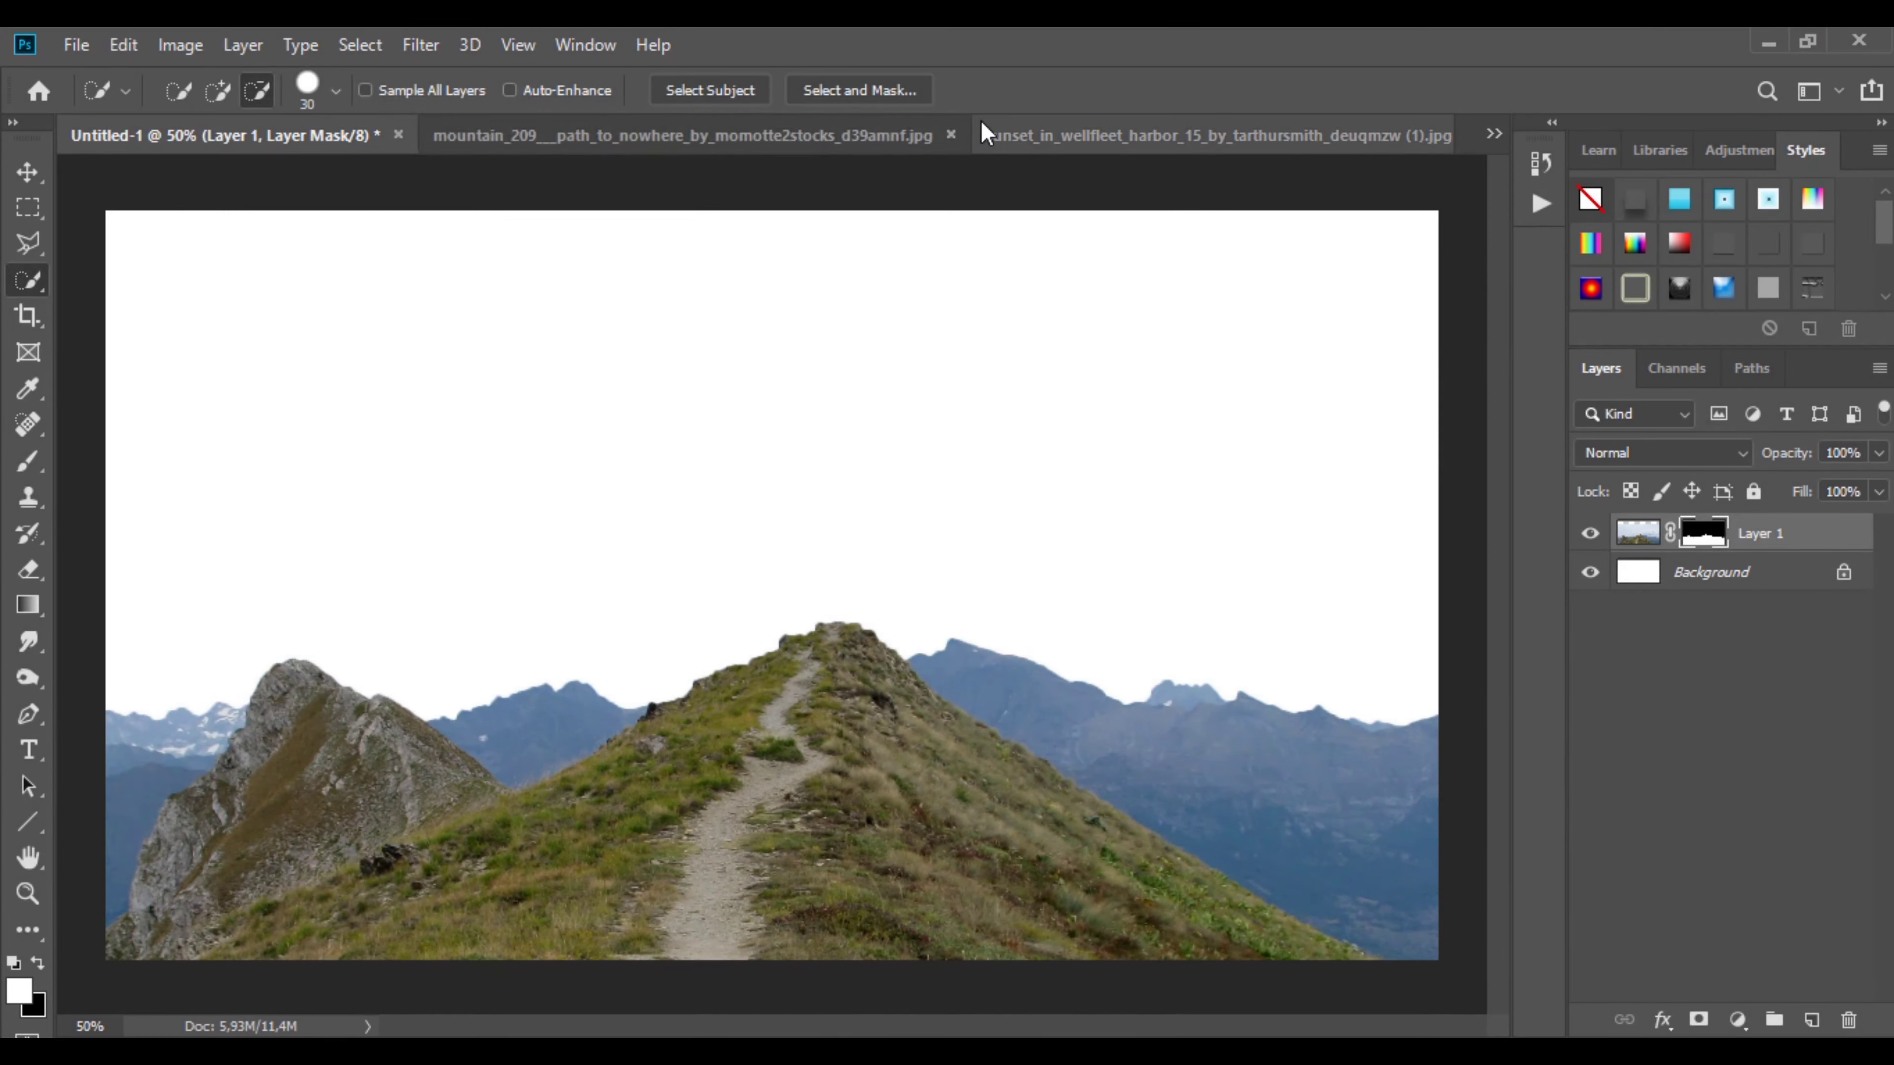
# Step: Copy the sunset sky into the composite, flip it horizontally, and place it beneath the mountain layer
pyautogui.click(741, 138)
pyautogui.moveTo(1708, 537); pyautogui.dragTo(604, 384)
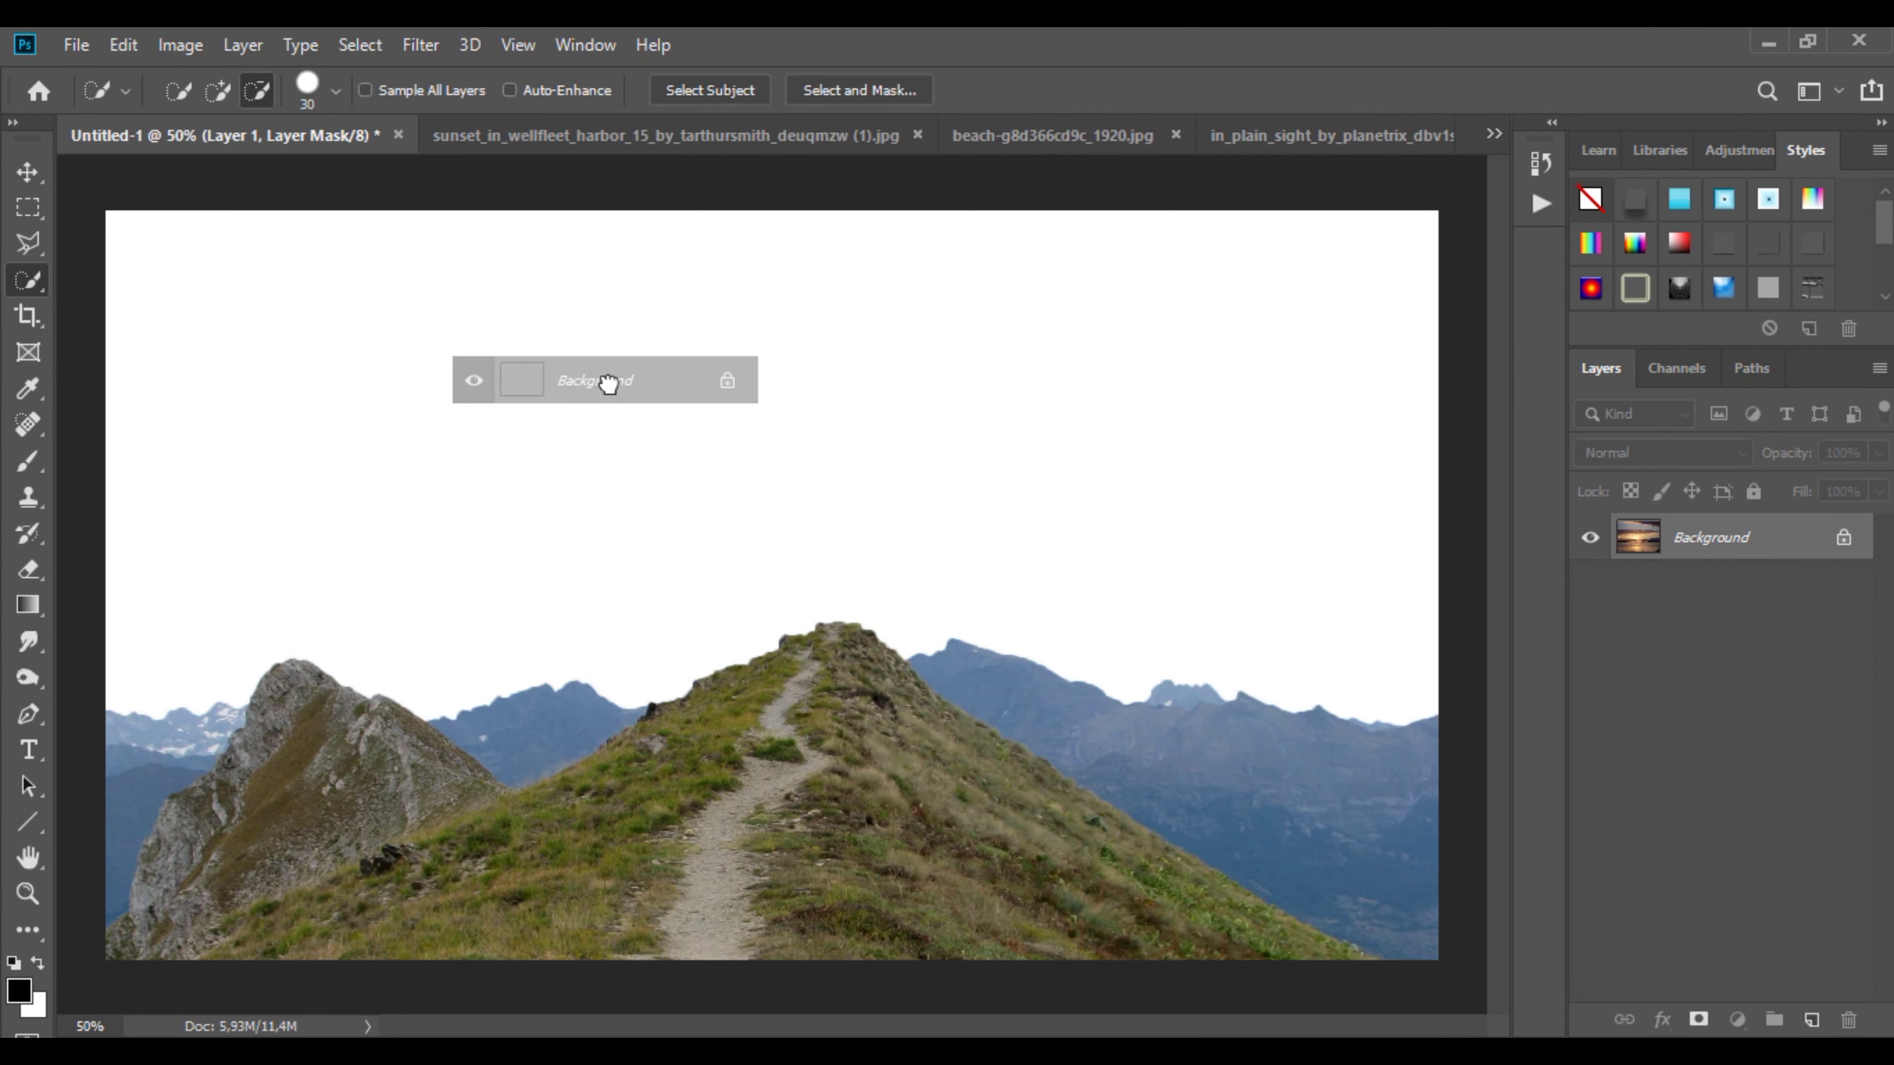
pyautogui.press('v')
pyautogui.hotkey('ctrl', 't')
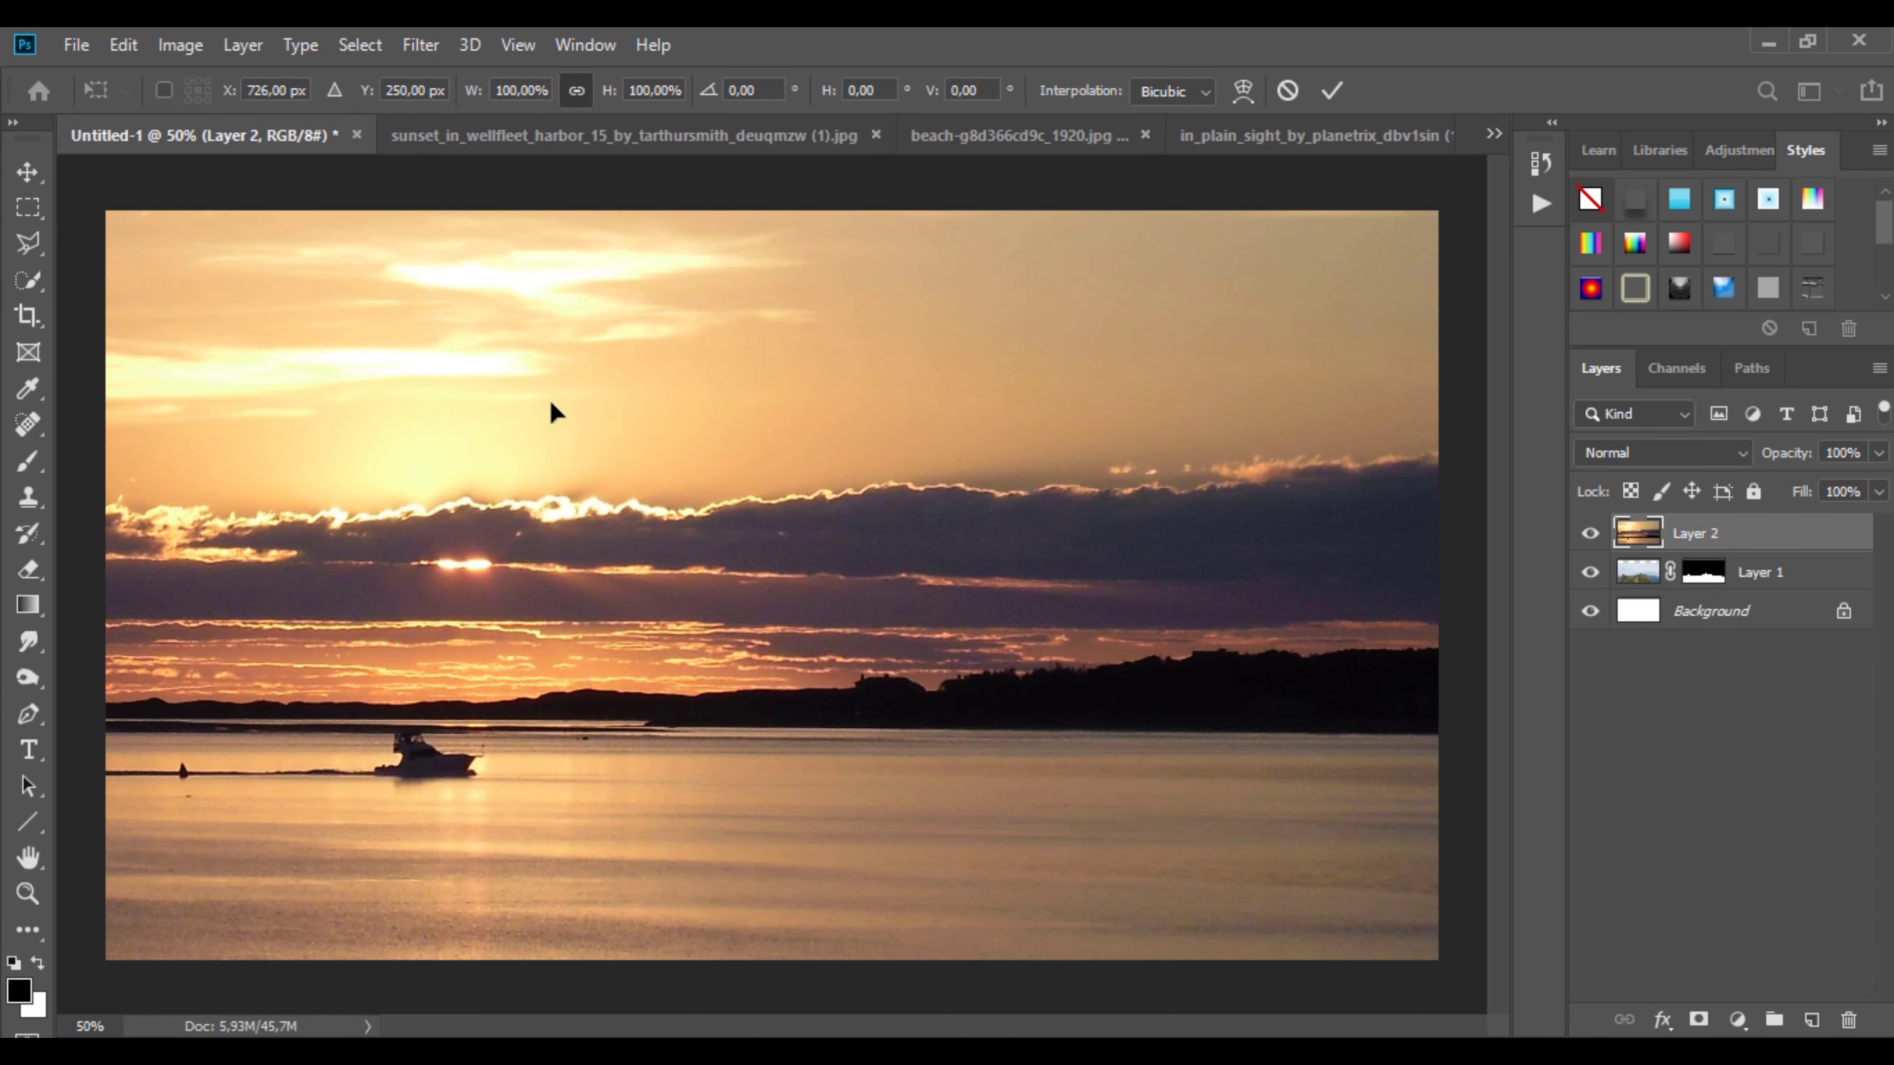
pyautogui.rightClick(549, 410)
pyautogui.click(674, 748)
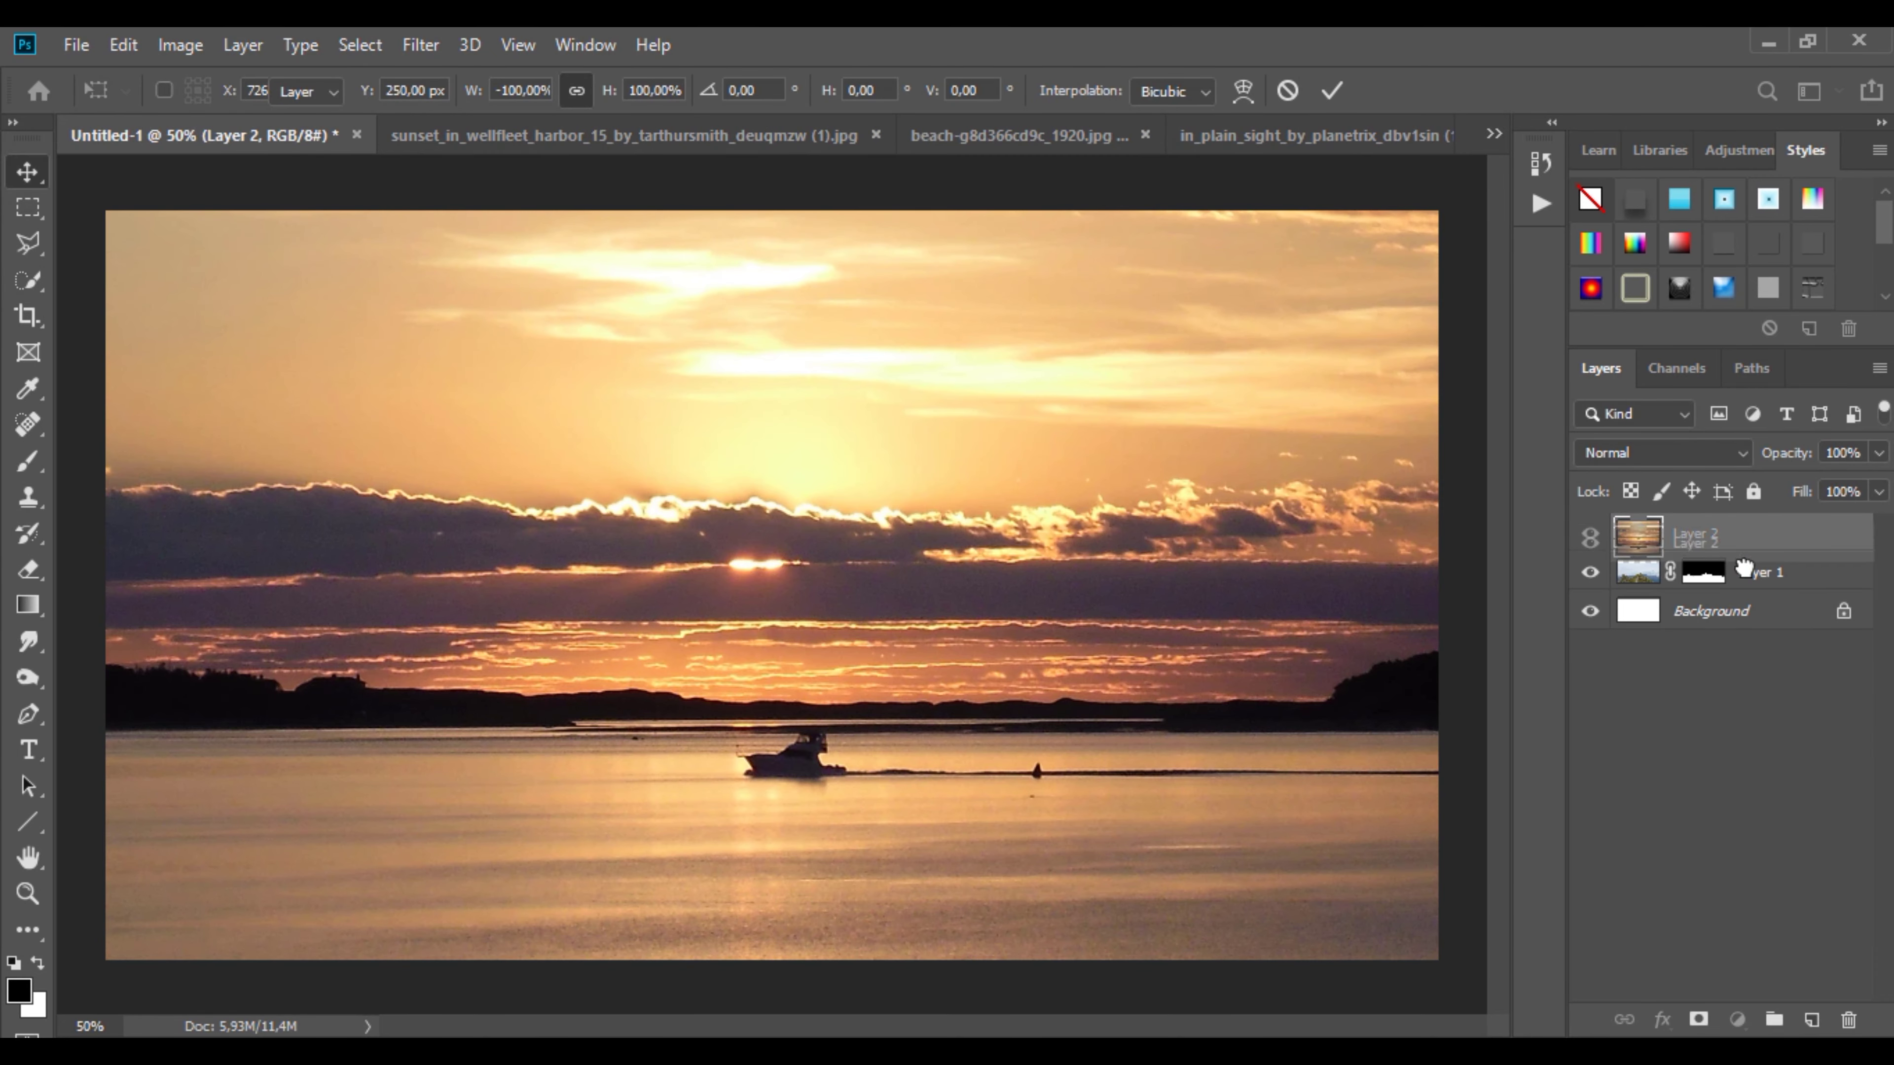
pyautogui.moveTo(1741, 532); pyautogui.dragTo(1743, 582)
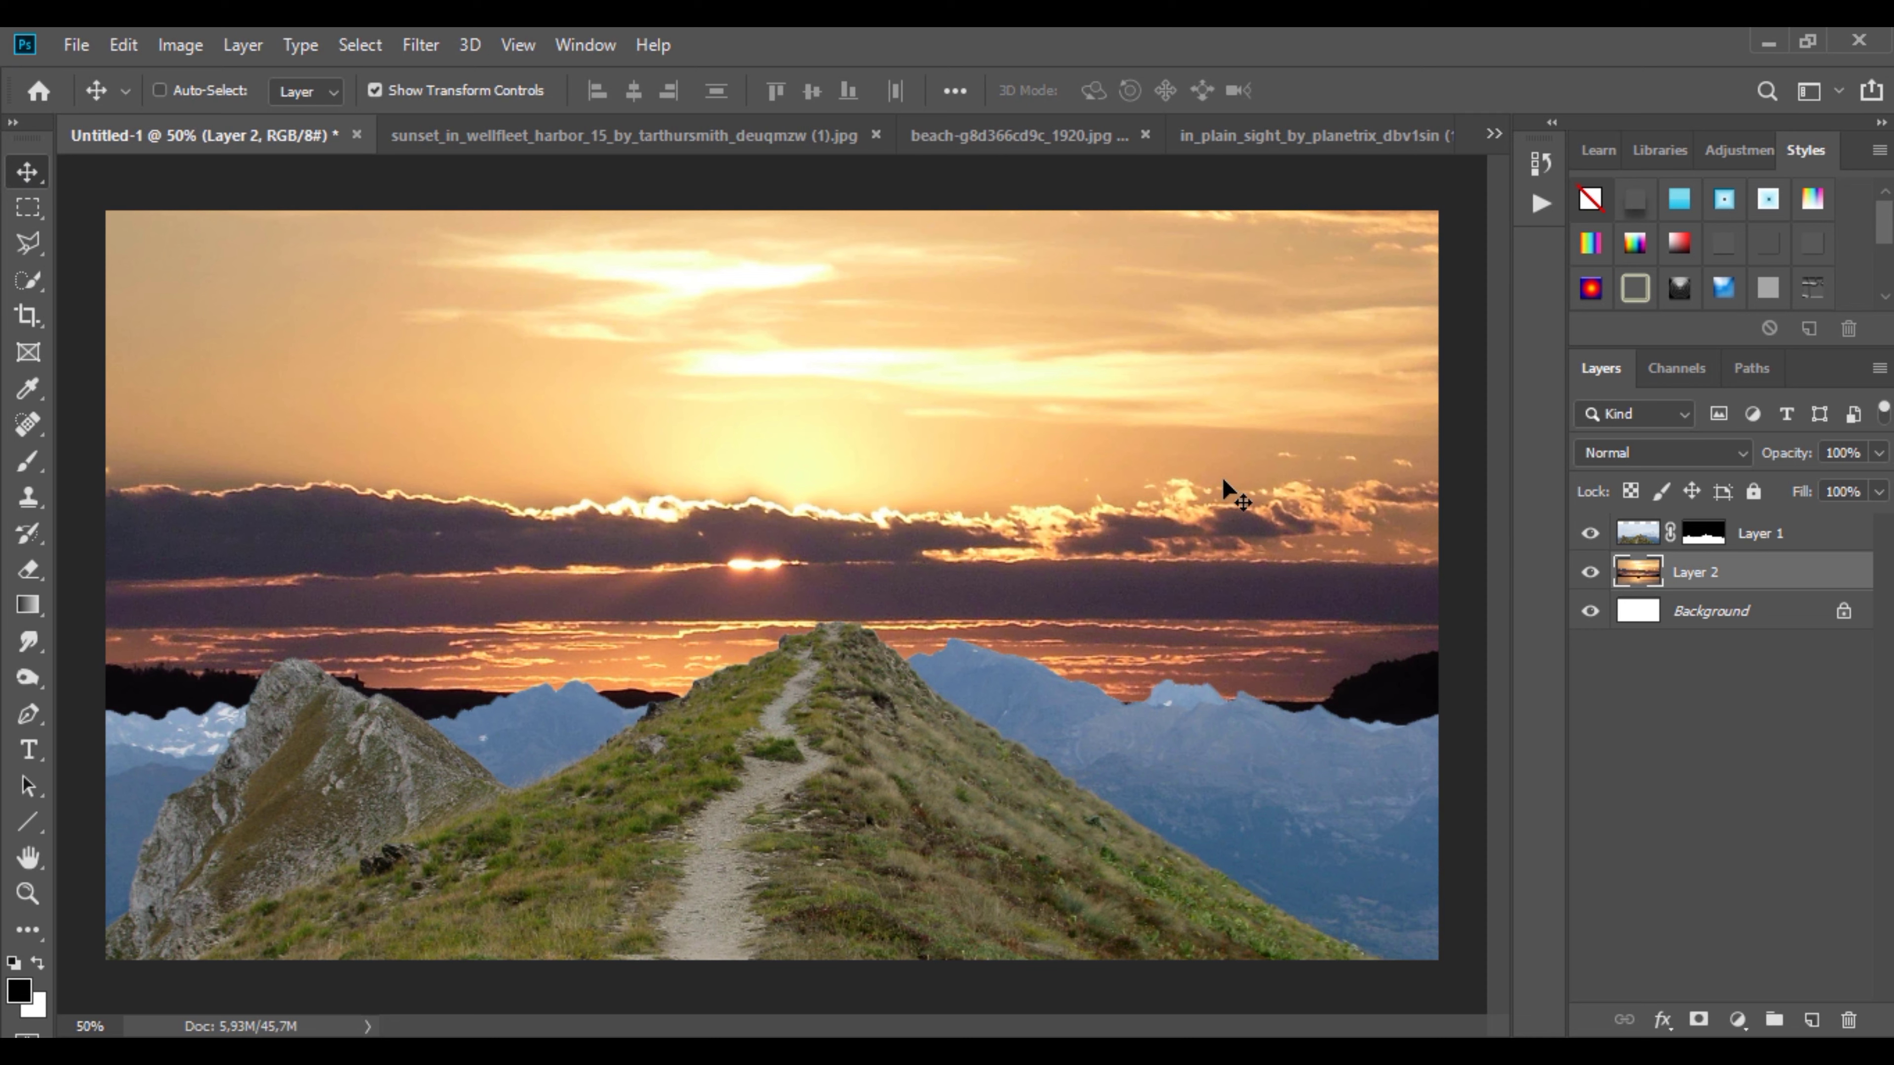
pyautogui.moveTo(842, 422)
pyautogui.mouseDown()
pyautogui.moveTo(1023, 525)
pyautogui.moveTo(1116, 513)
pyautogui.mouseUp()
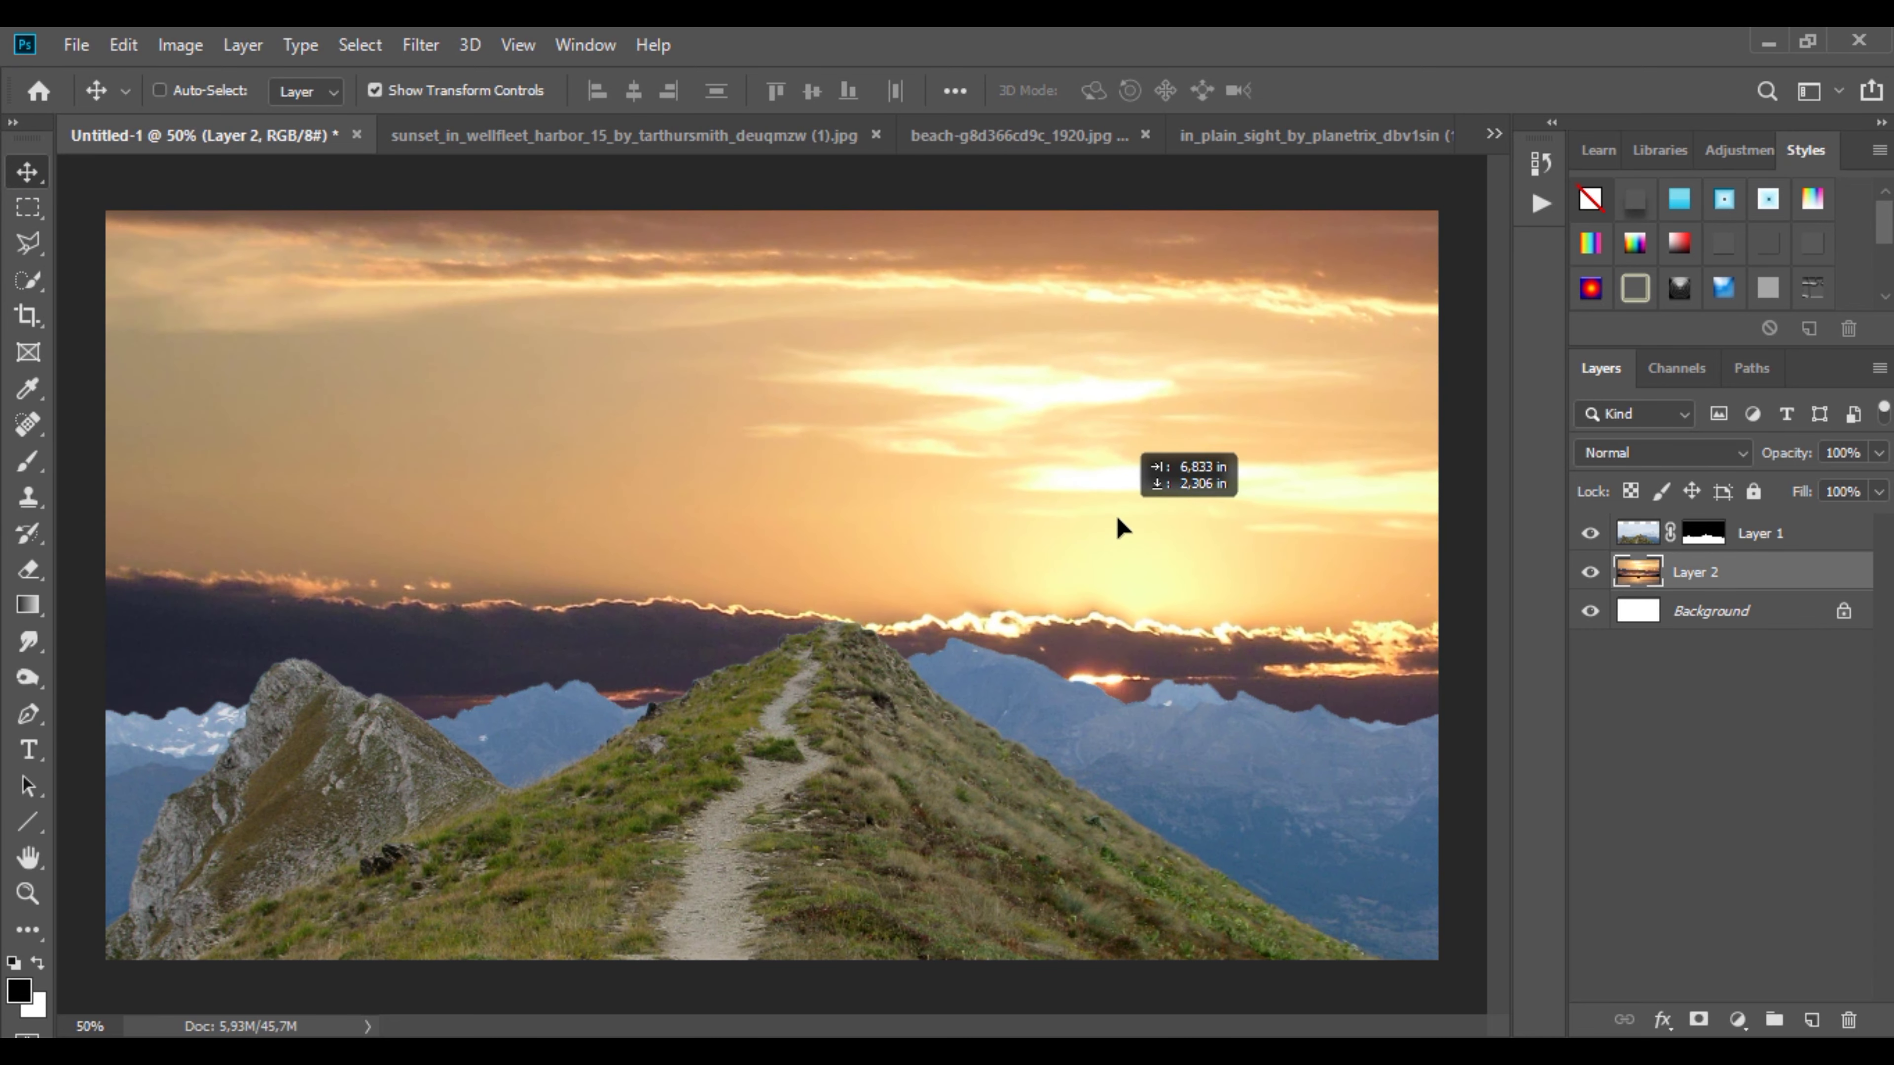
# Step: Flip the sunset again, lower it so the sun sits behind the peak, and close the sunset photo
pyautogui.hotkey('ctrl', 't')
pyautogui.rightClick(819, 452)
pyautogui.click(909, 800)
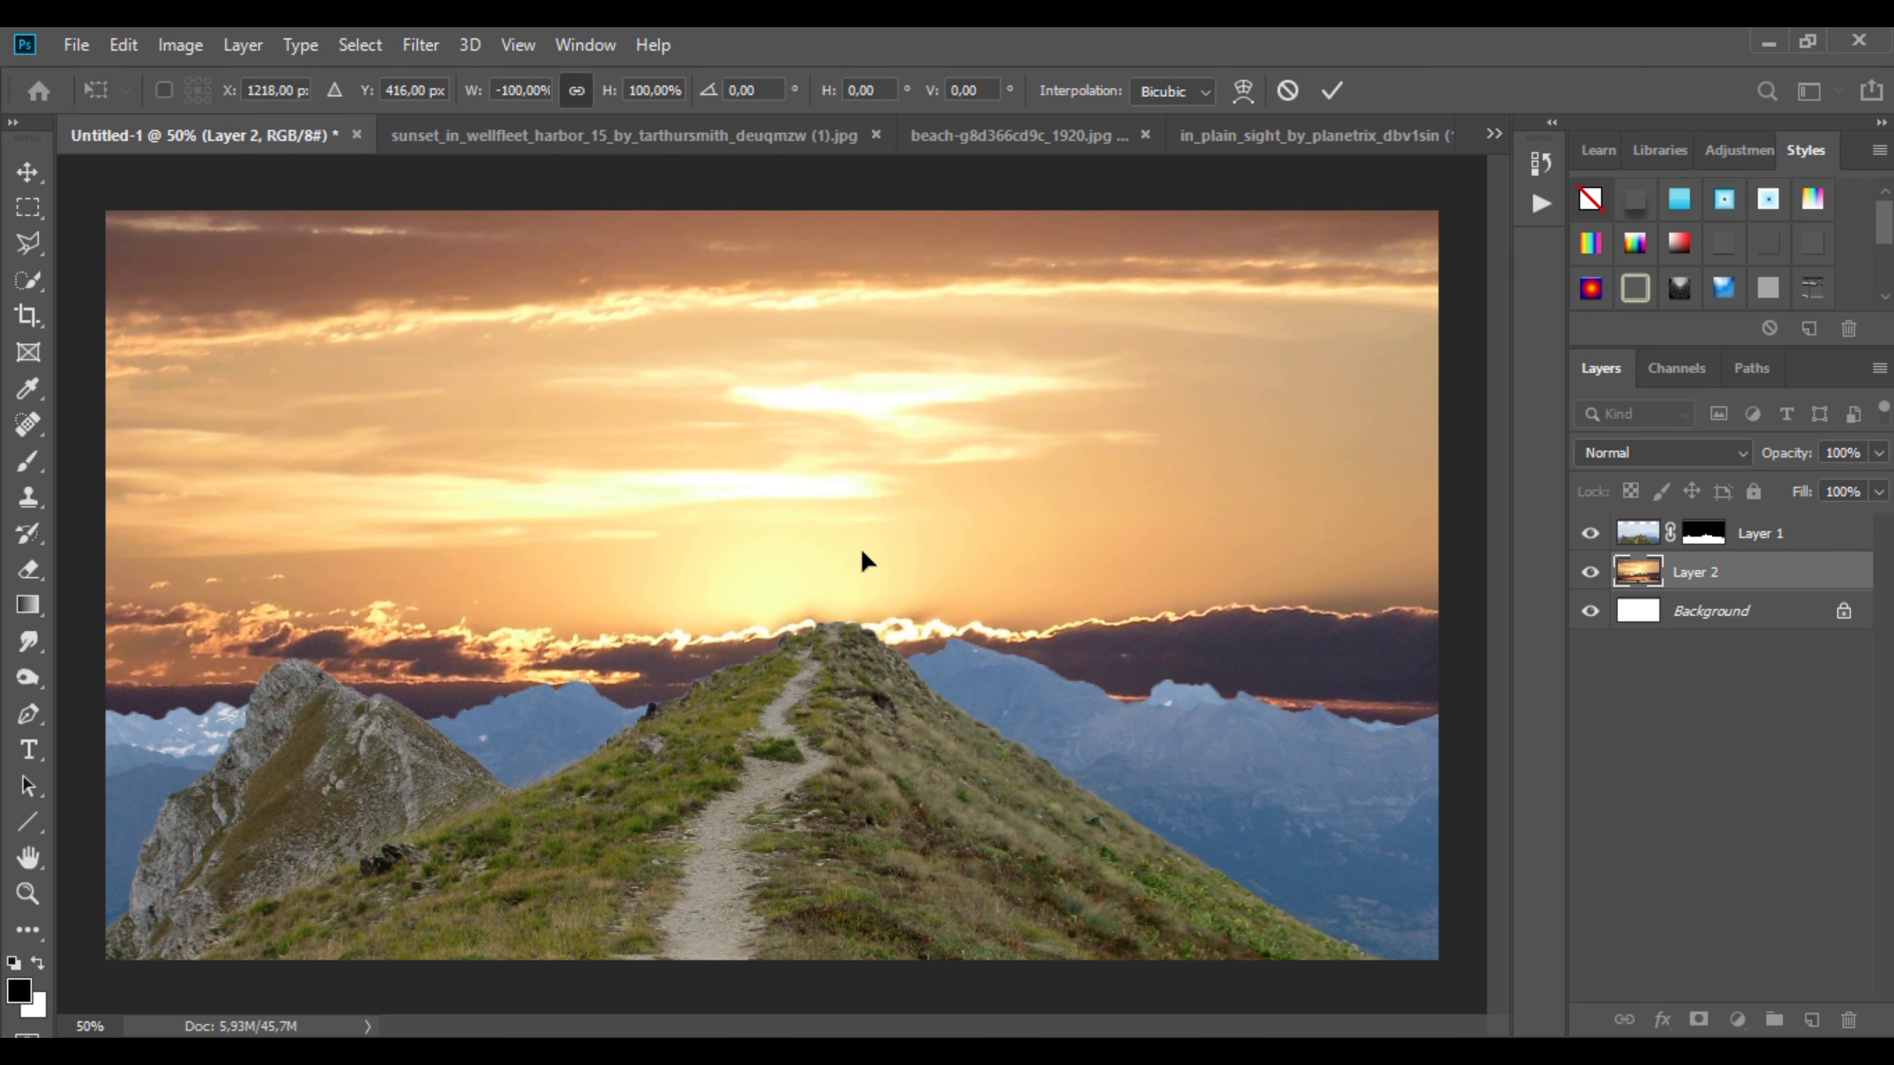
pyautogui.moveTo(859, 546); pyautogui.dragTo(862, 578)
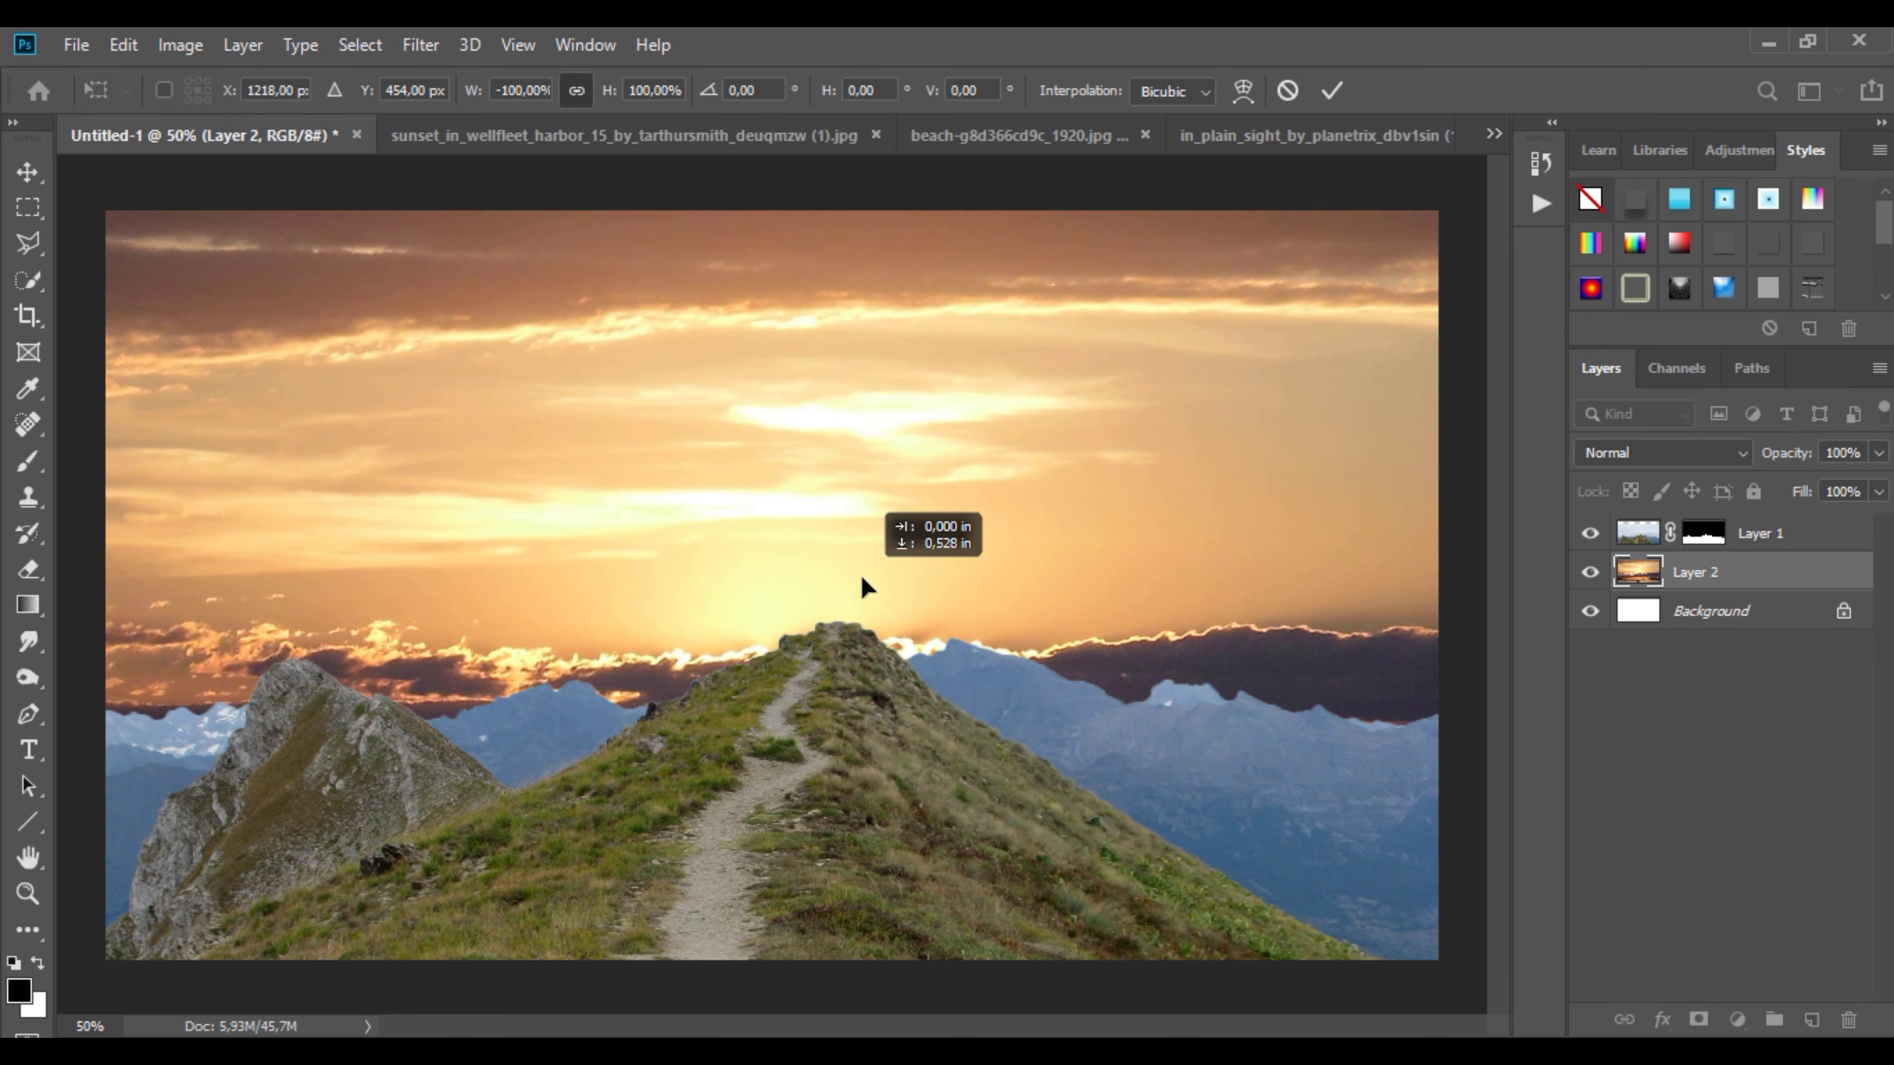
pyautogui.click(876, 135)
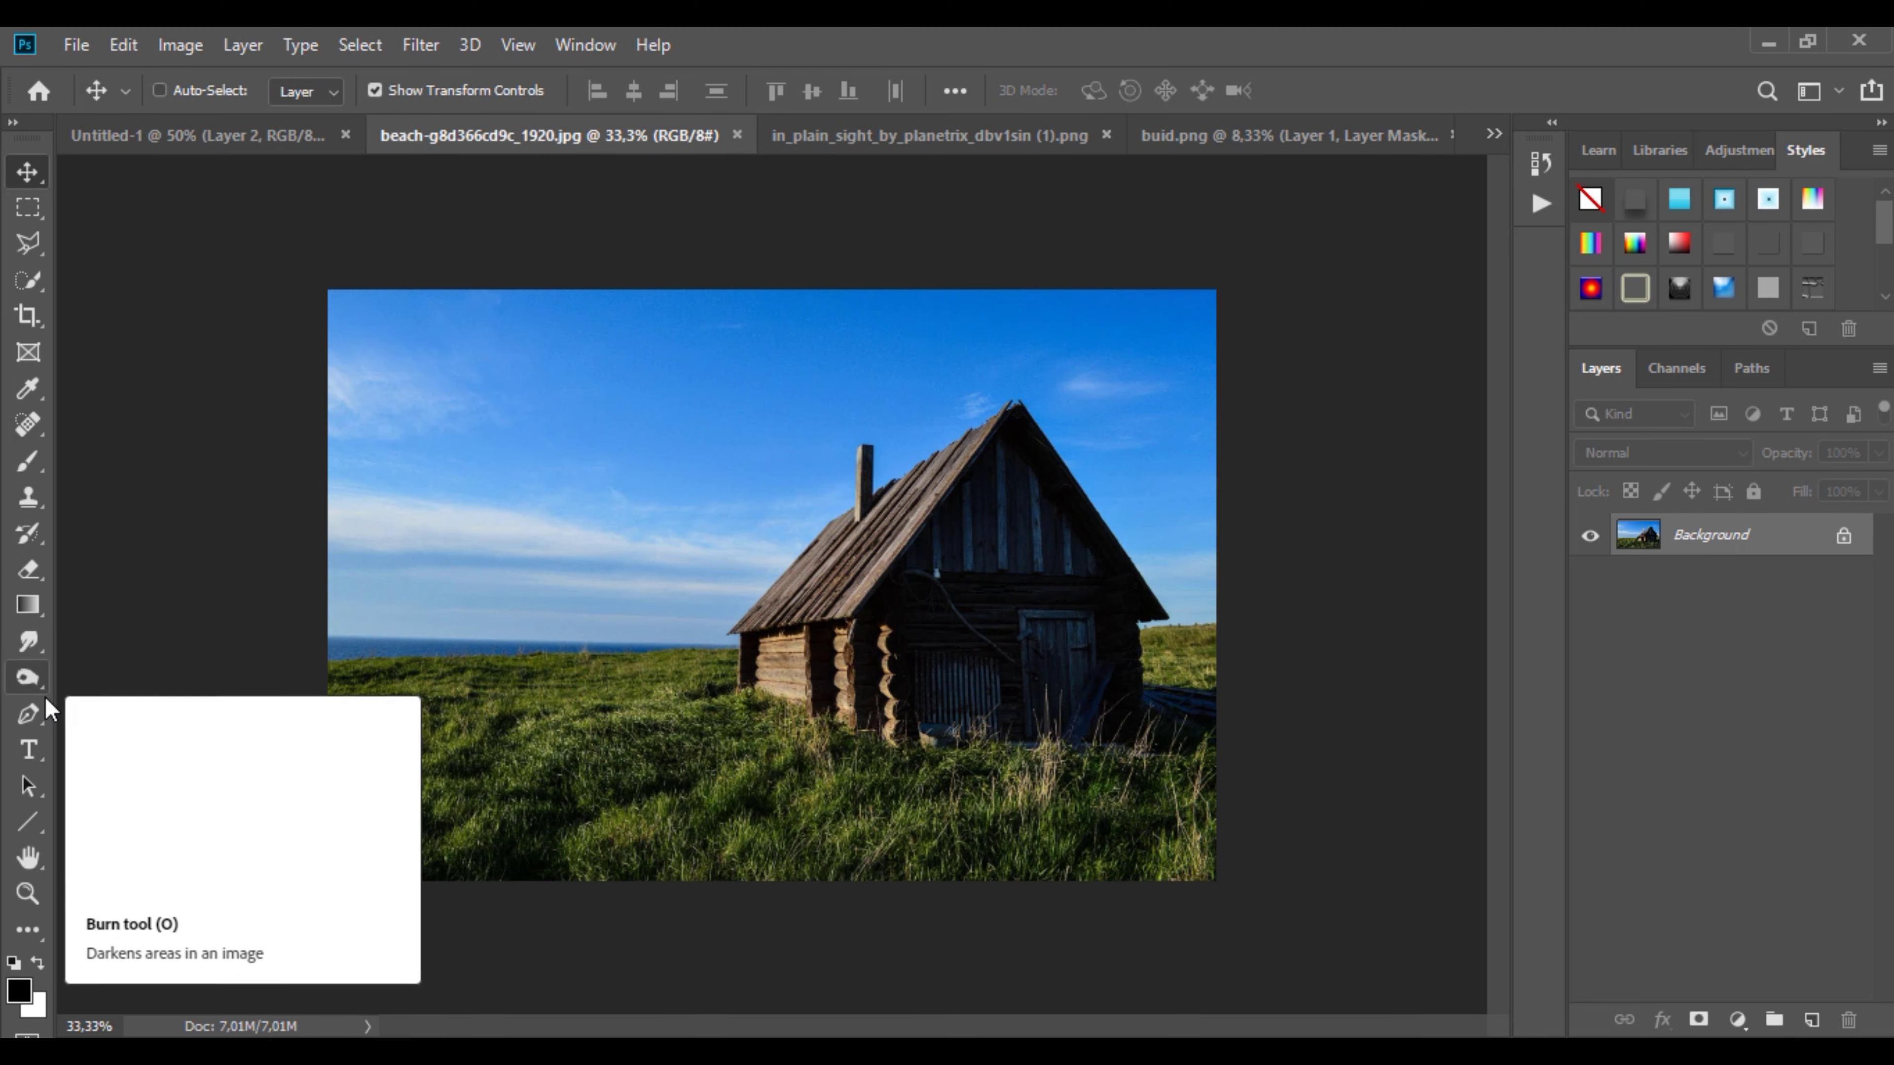
# Step: Cut out the cabin with the Pen tool, then scale and lower it toward the peak
pyautogui.click(30, 714)
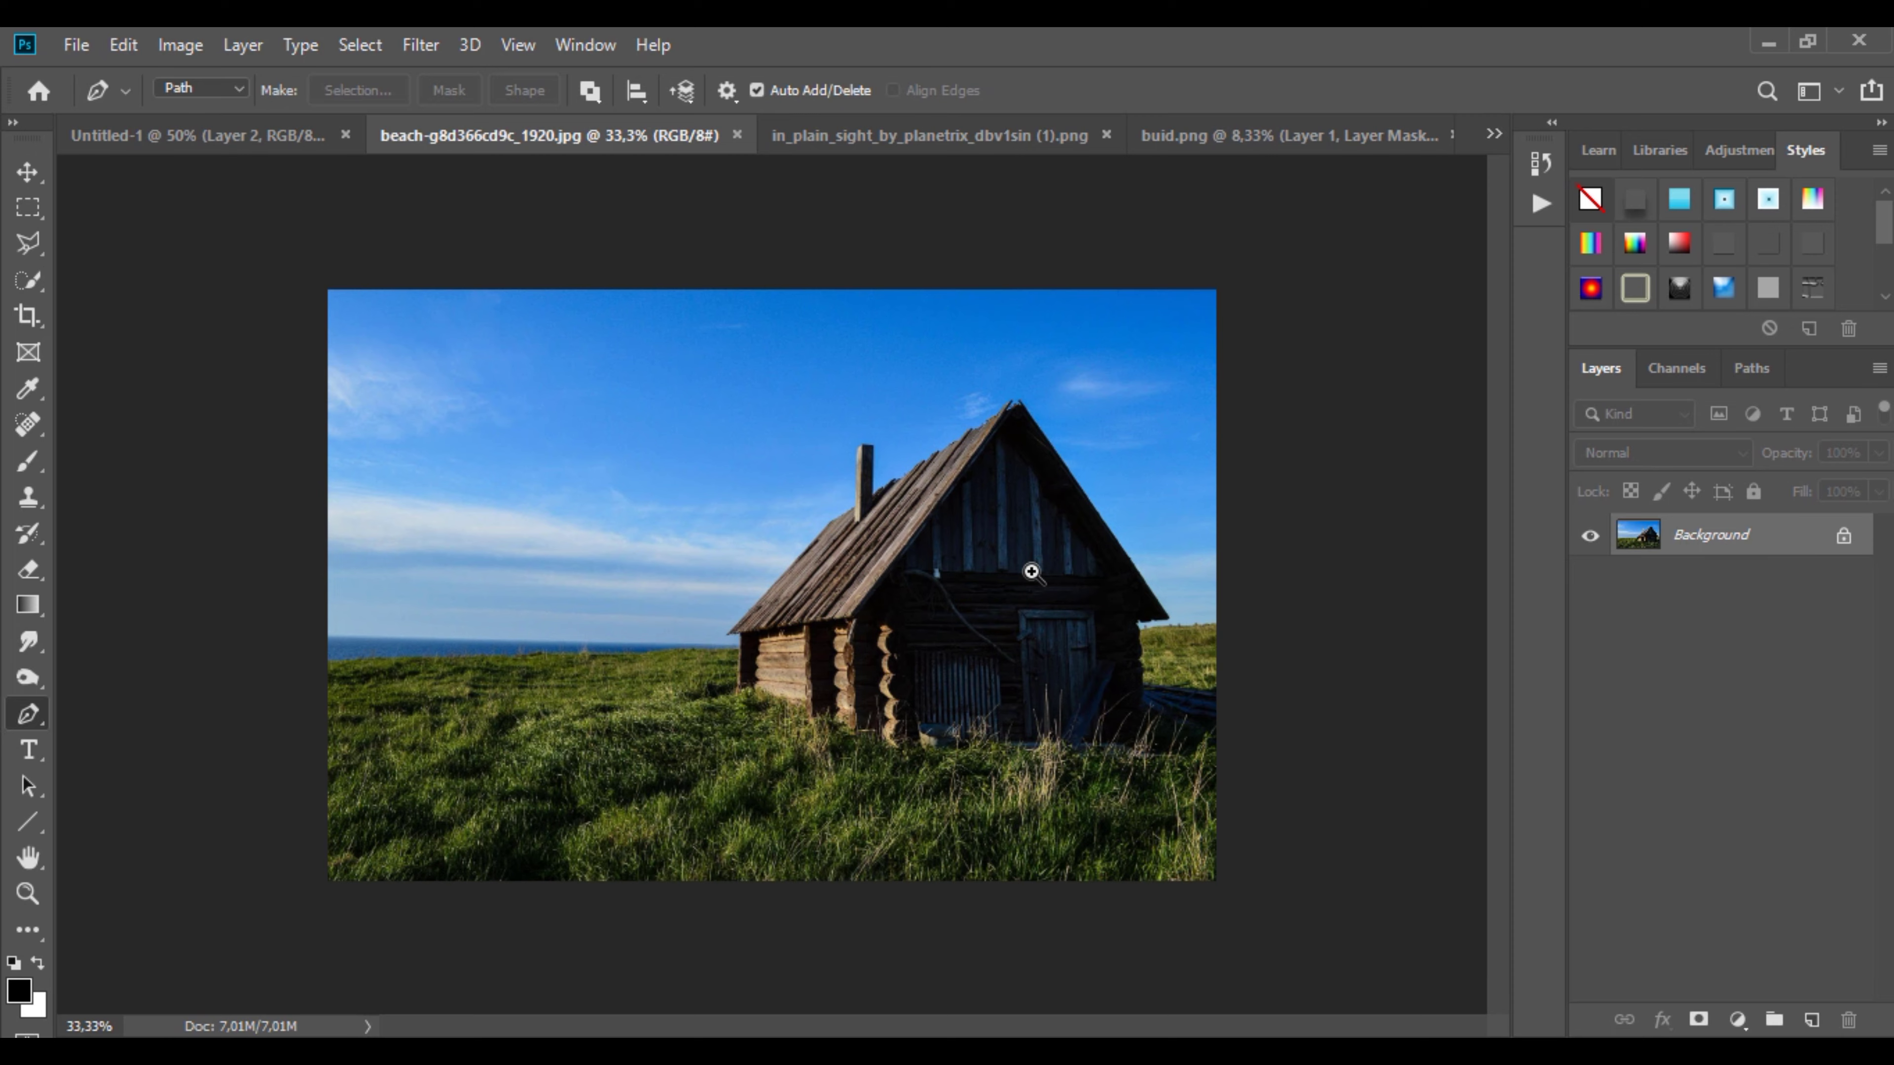
pyautogui.scroll(2, 930, 581)
pyautogui.scroll(2, 715, 775)
pyautogui.scroll(3, 506, 976)
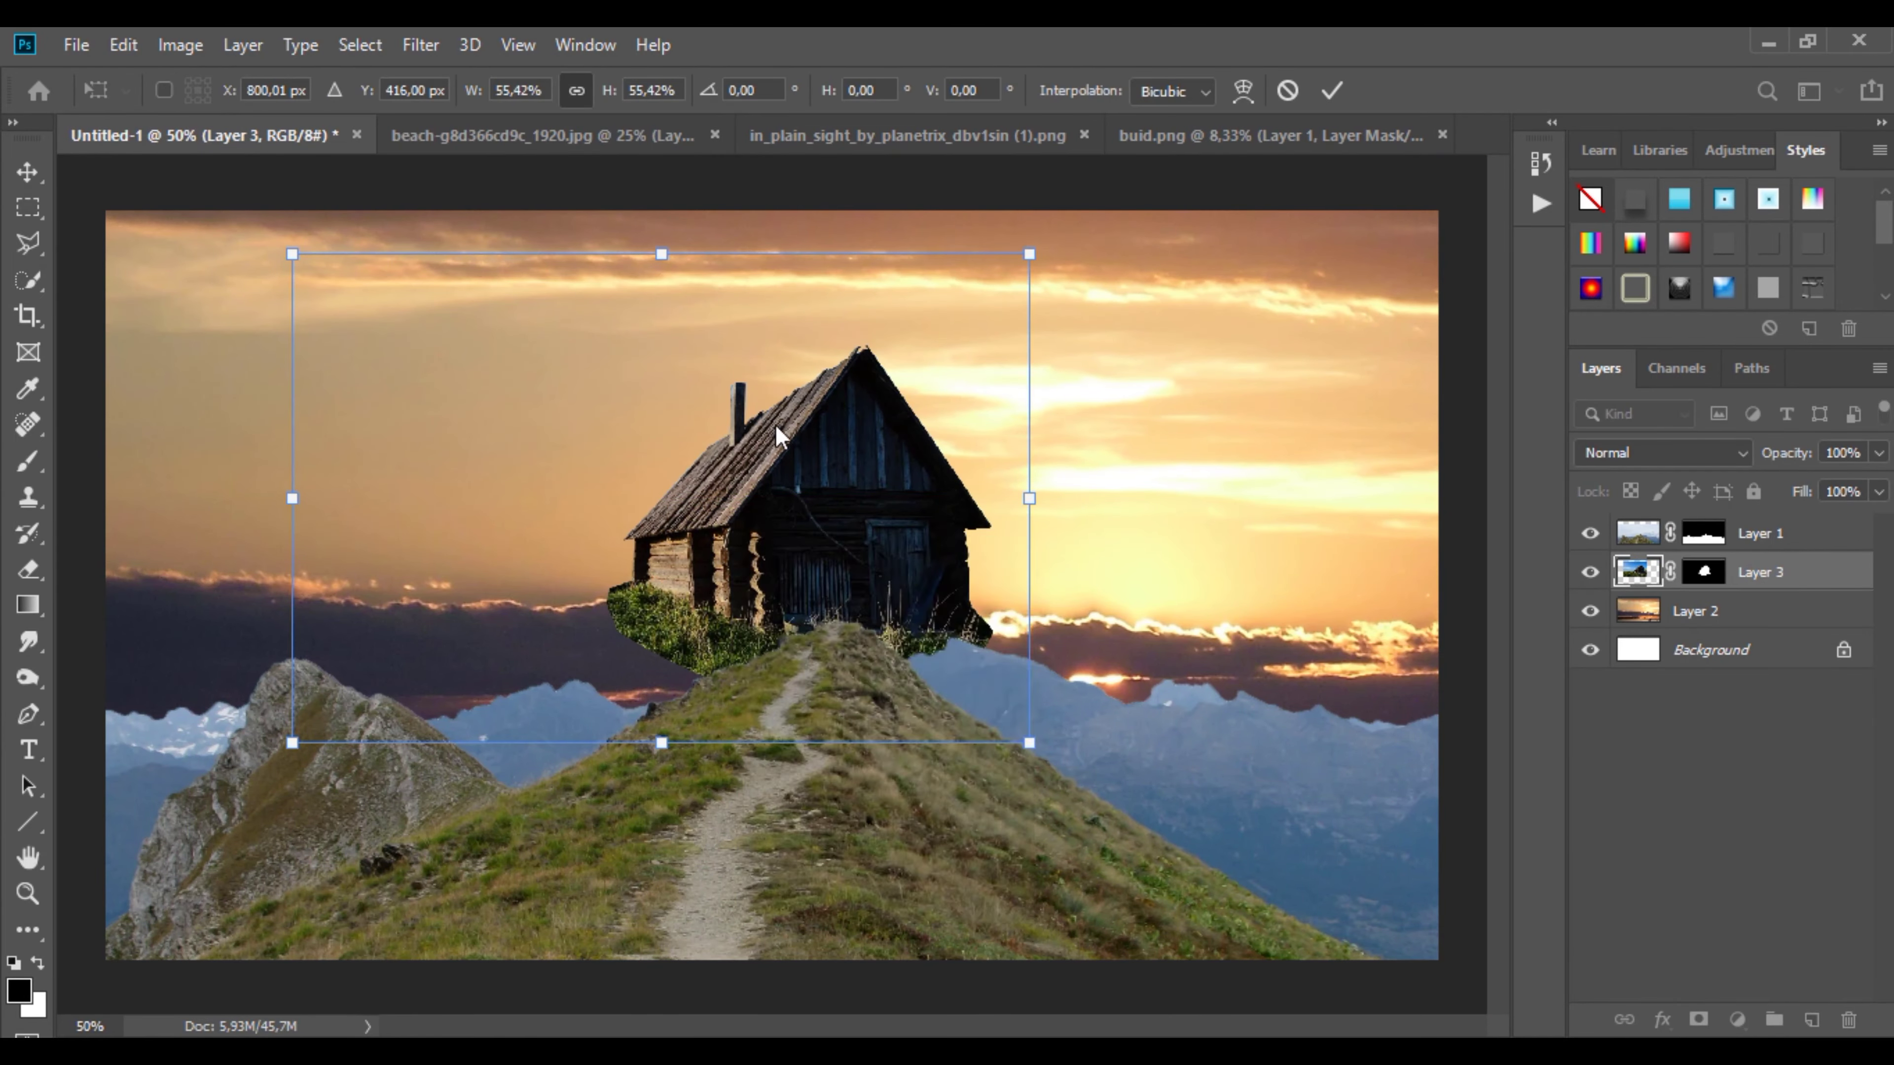
pyautogui.moveTo(787, 484); pyautogui.dragTo(791, 519)
pyautogui.press('Return')
# Step: Put the cabin layer above the mountain and set the slightly shrunk cabin onto the hilltop
pyautogui.moveTo(1768, 572); pyautogui.dragTo(1768, 526)
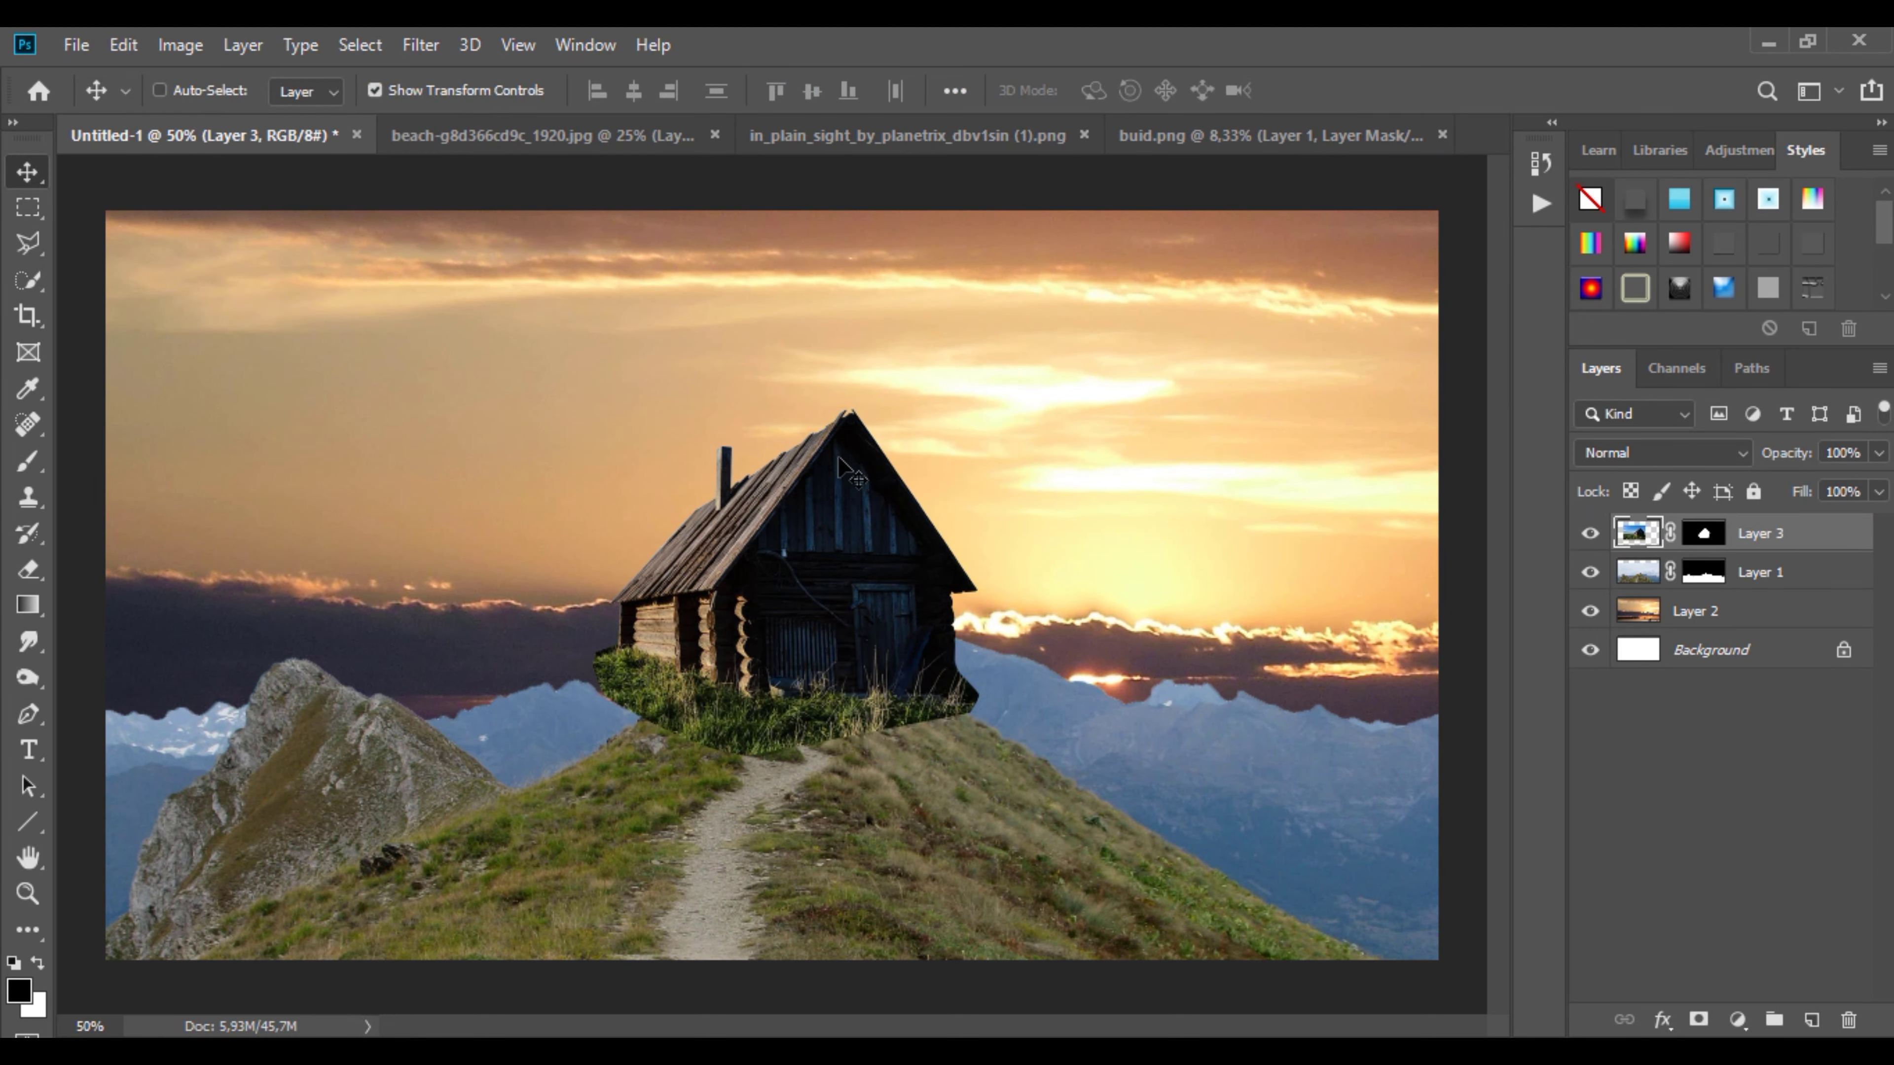
pyautogui.moveTo(858, 388); pyautogui.dragTo(870, 438)
pyautogui.moveTo(1026, 366); pyautogui.dragTo(1011, 379)
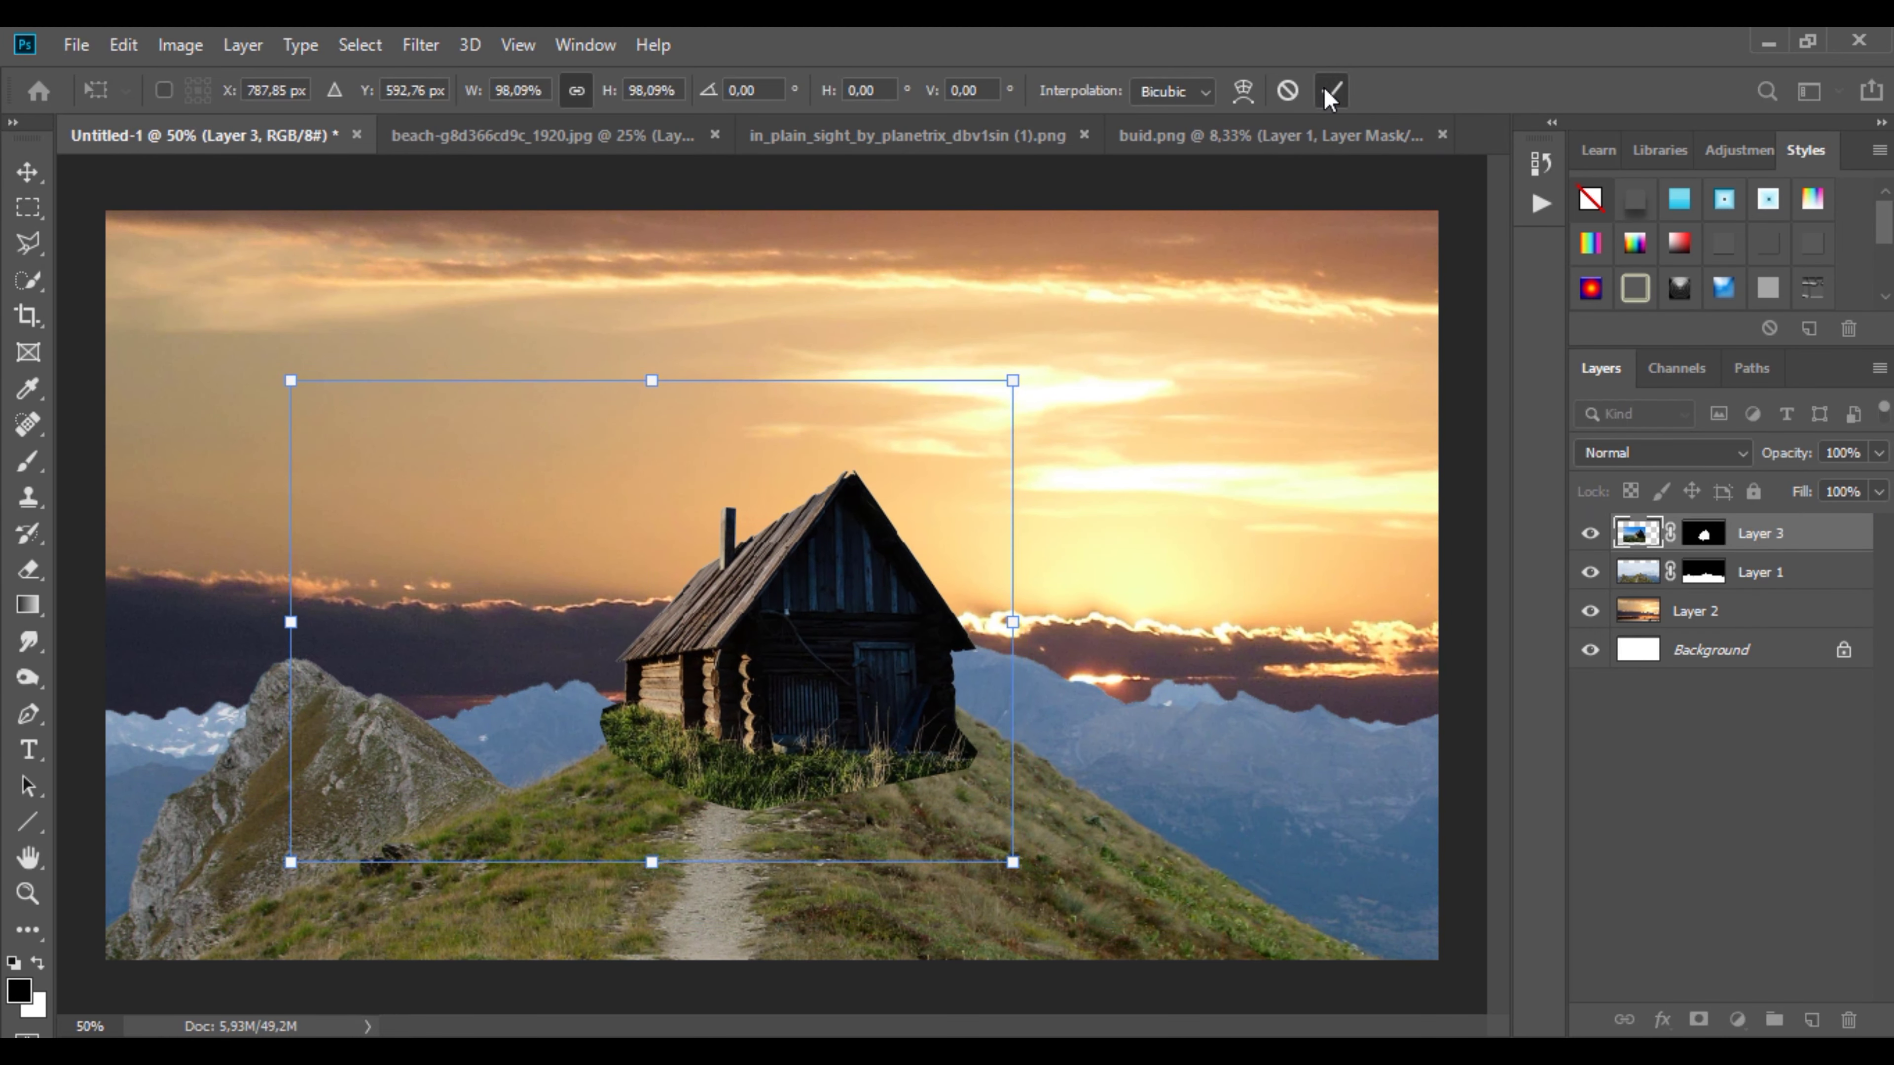
pyautogui.click(1331, 92)
# Step: Flip the sunset sky horizontally, shift it left and down, and close the cabin photo
pyautogui.click(1711, 619)
pyautogui.hotkey('ctrl', 't')
pyautogui.rightClick(906, 534)
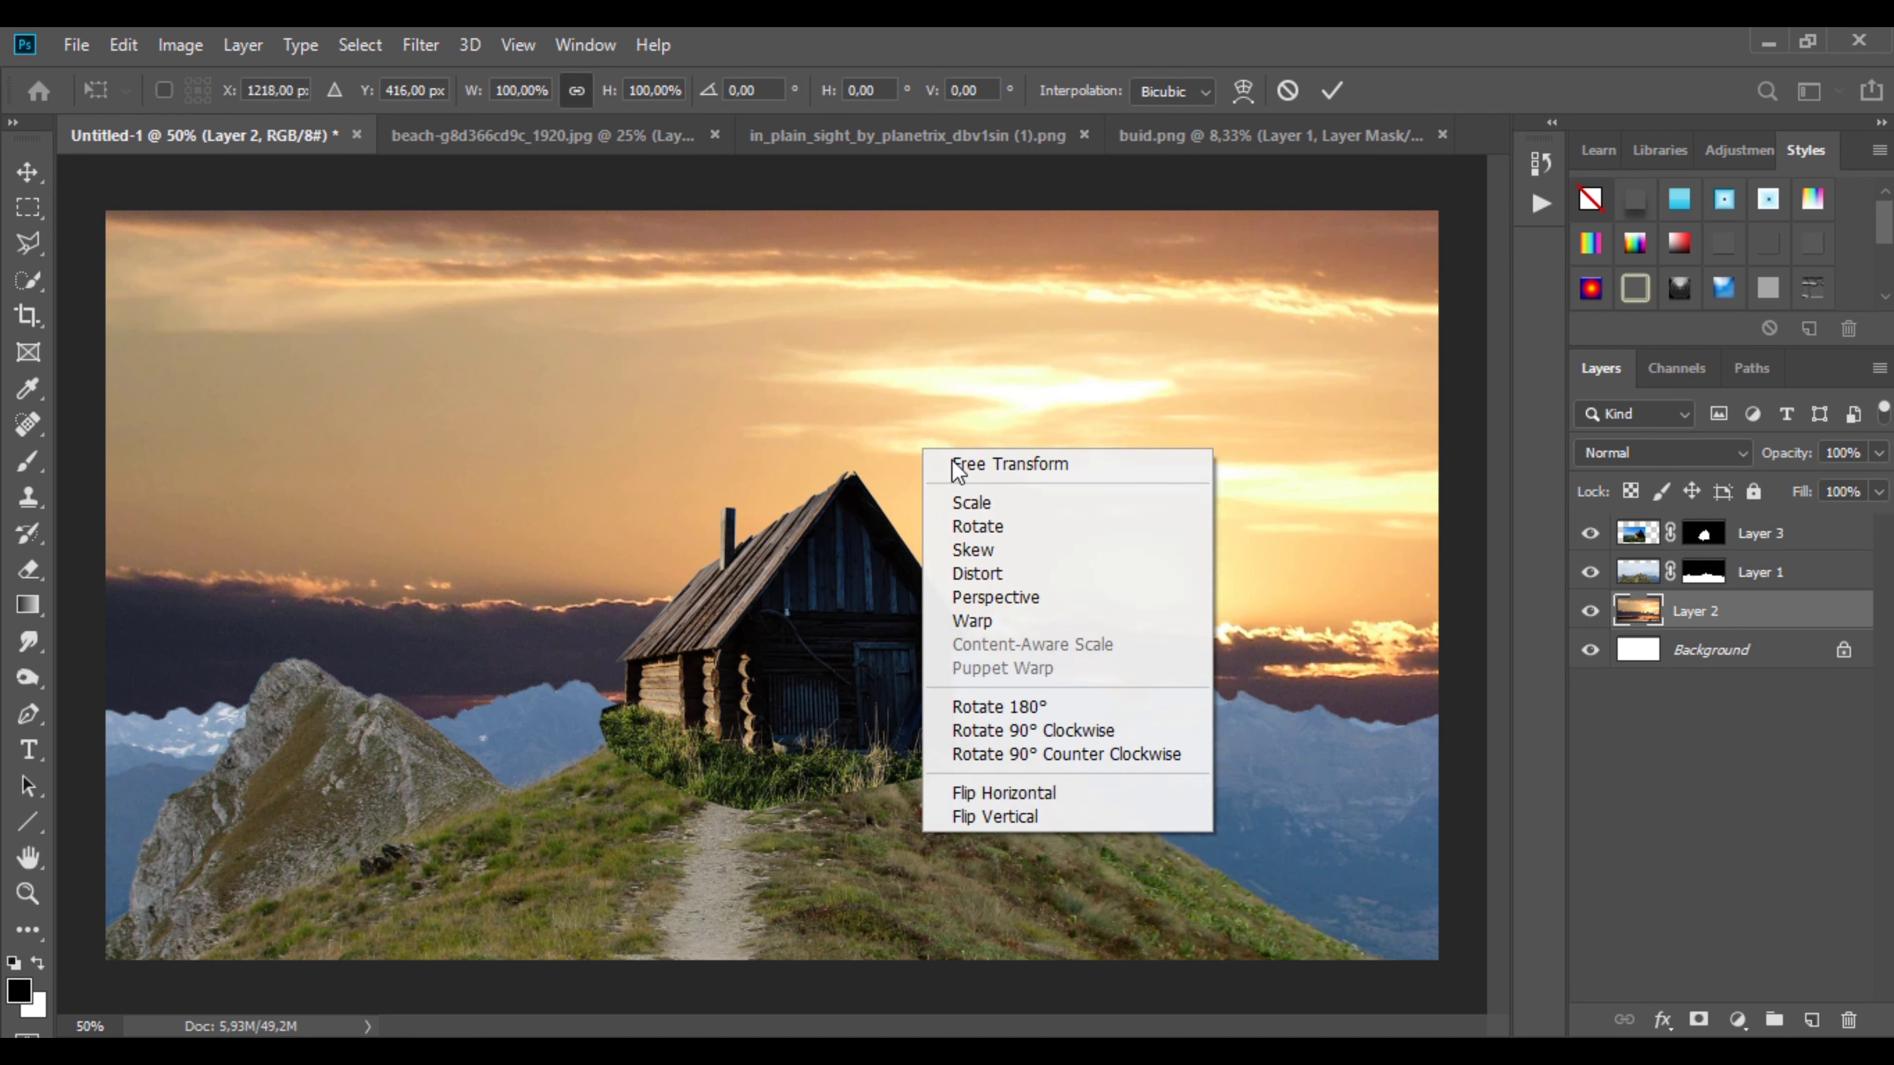
pyautogui.click(1040, 792)
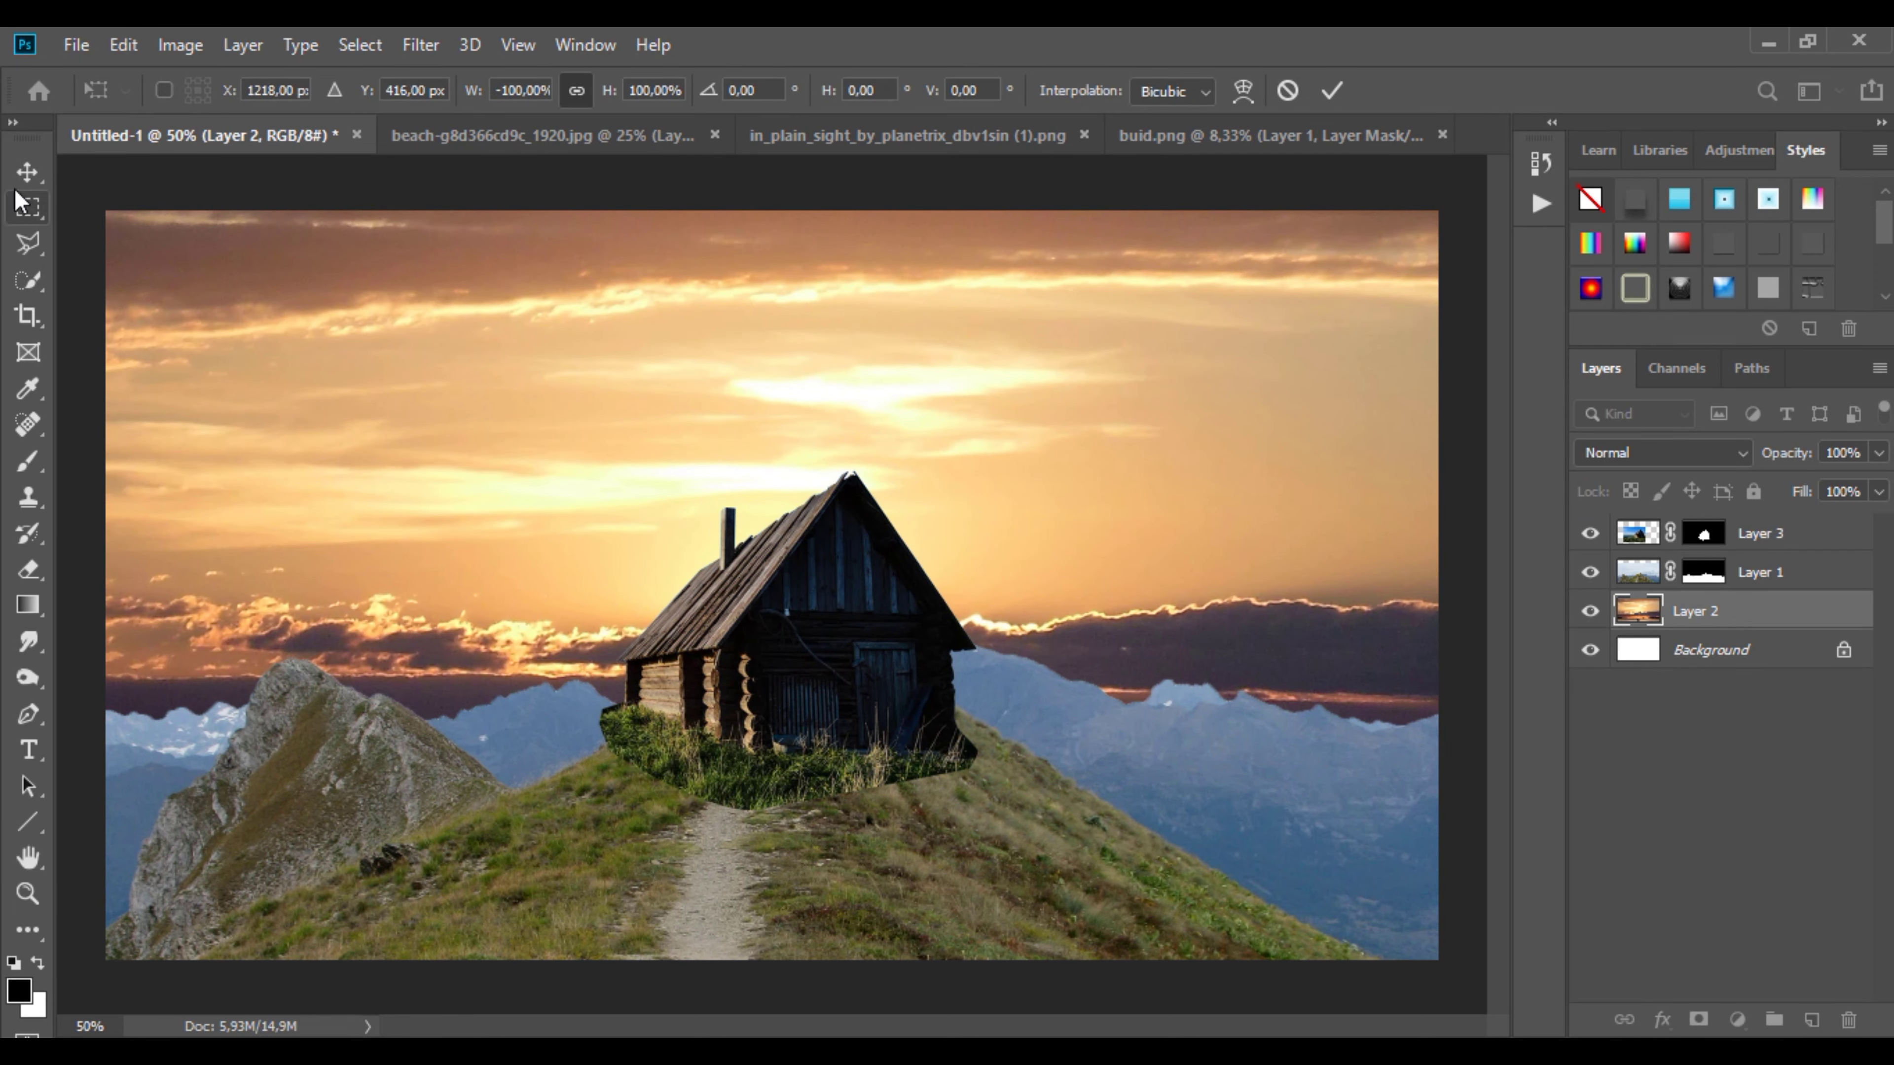
pyautogui.click(27, 172)
pyautogui.moveTo(969, 396)
pyautogui.mouseDown()
pyautogui.moveTo(616, 411)
pyautogui.moveTo(511, 439)
pyautogui.mouseUp()
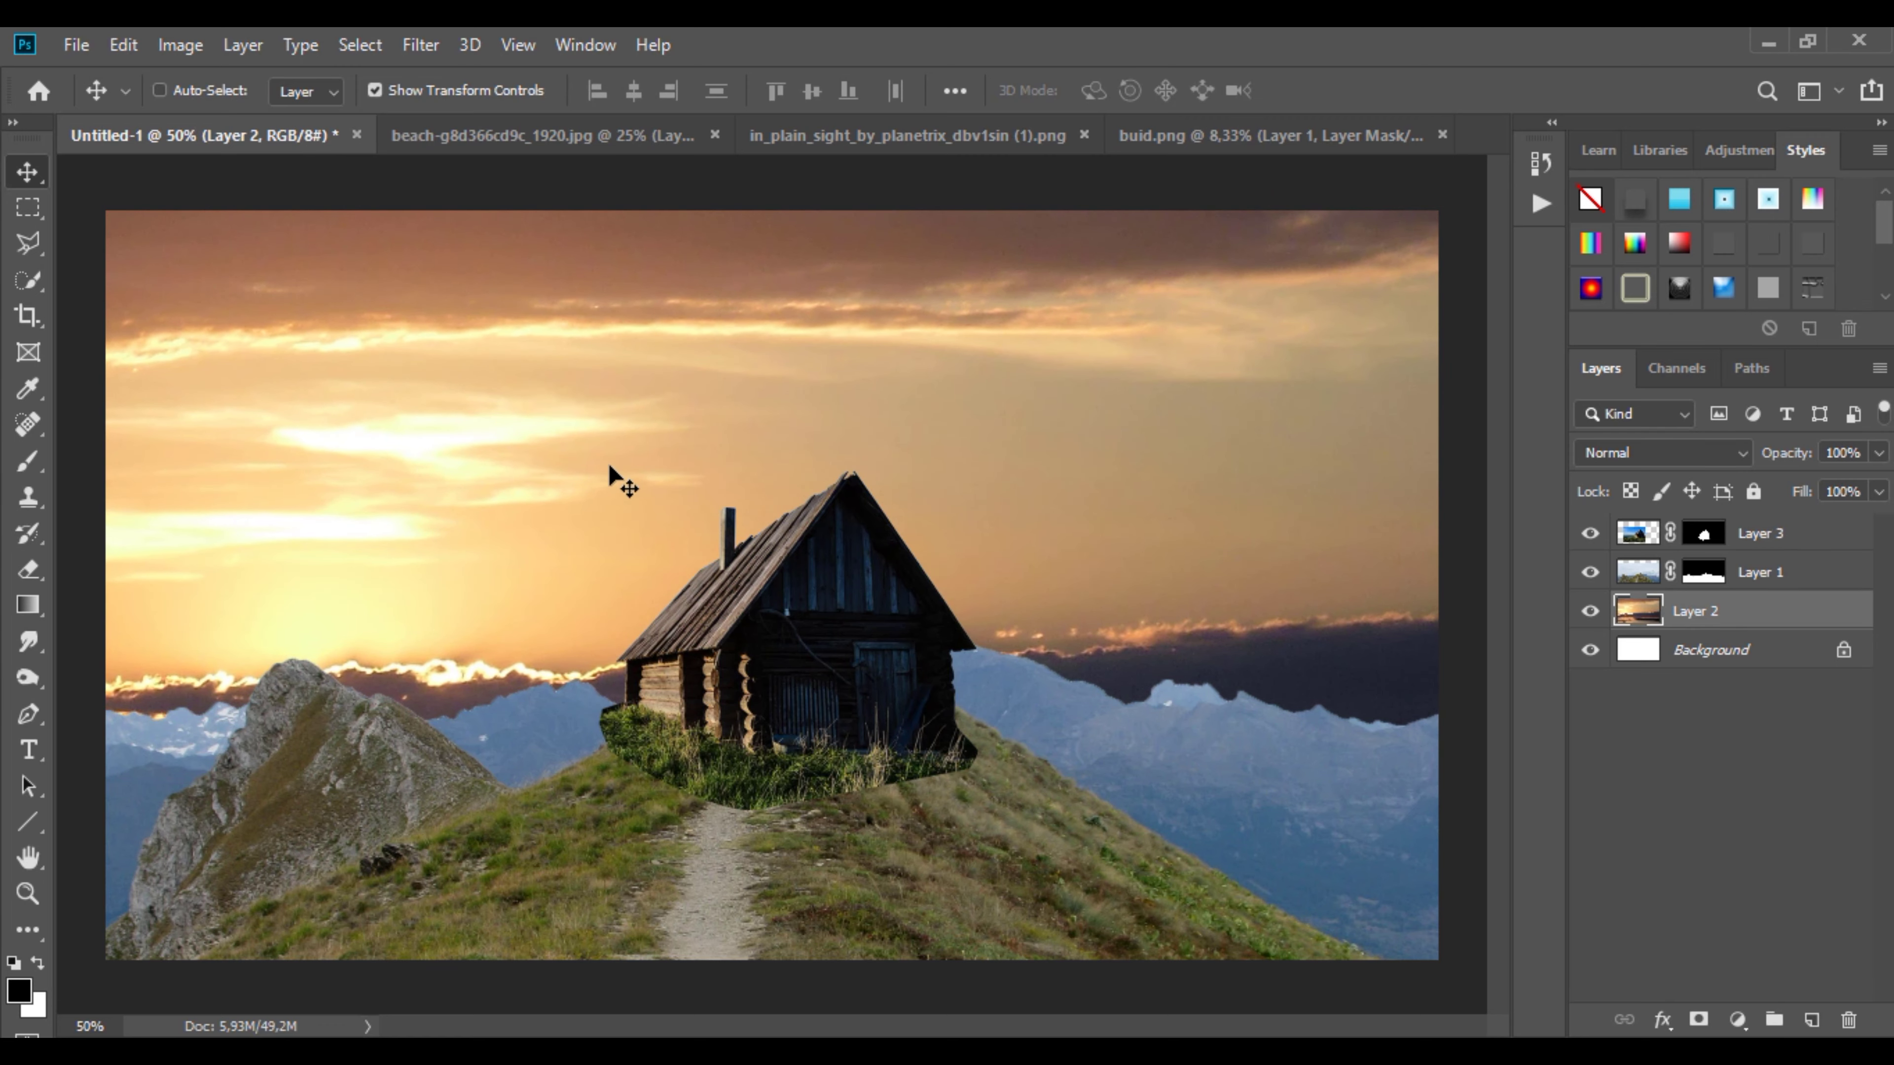
pyautogui.click(714, 135)
# Step: Discard the cabin photo's changes, copy the planet into the composite, and set it to Screen blend mode
pyautogui.press('n')
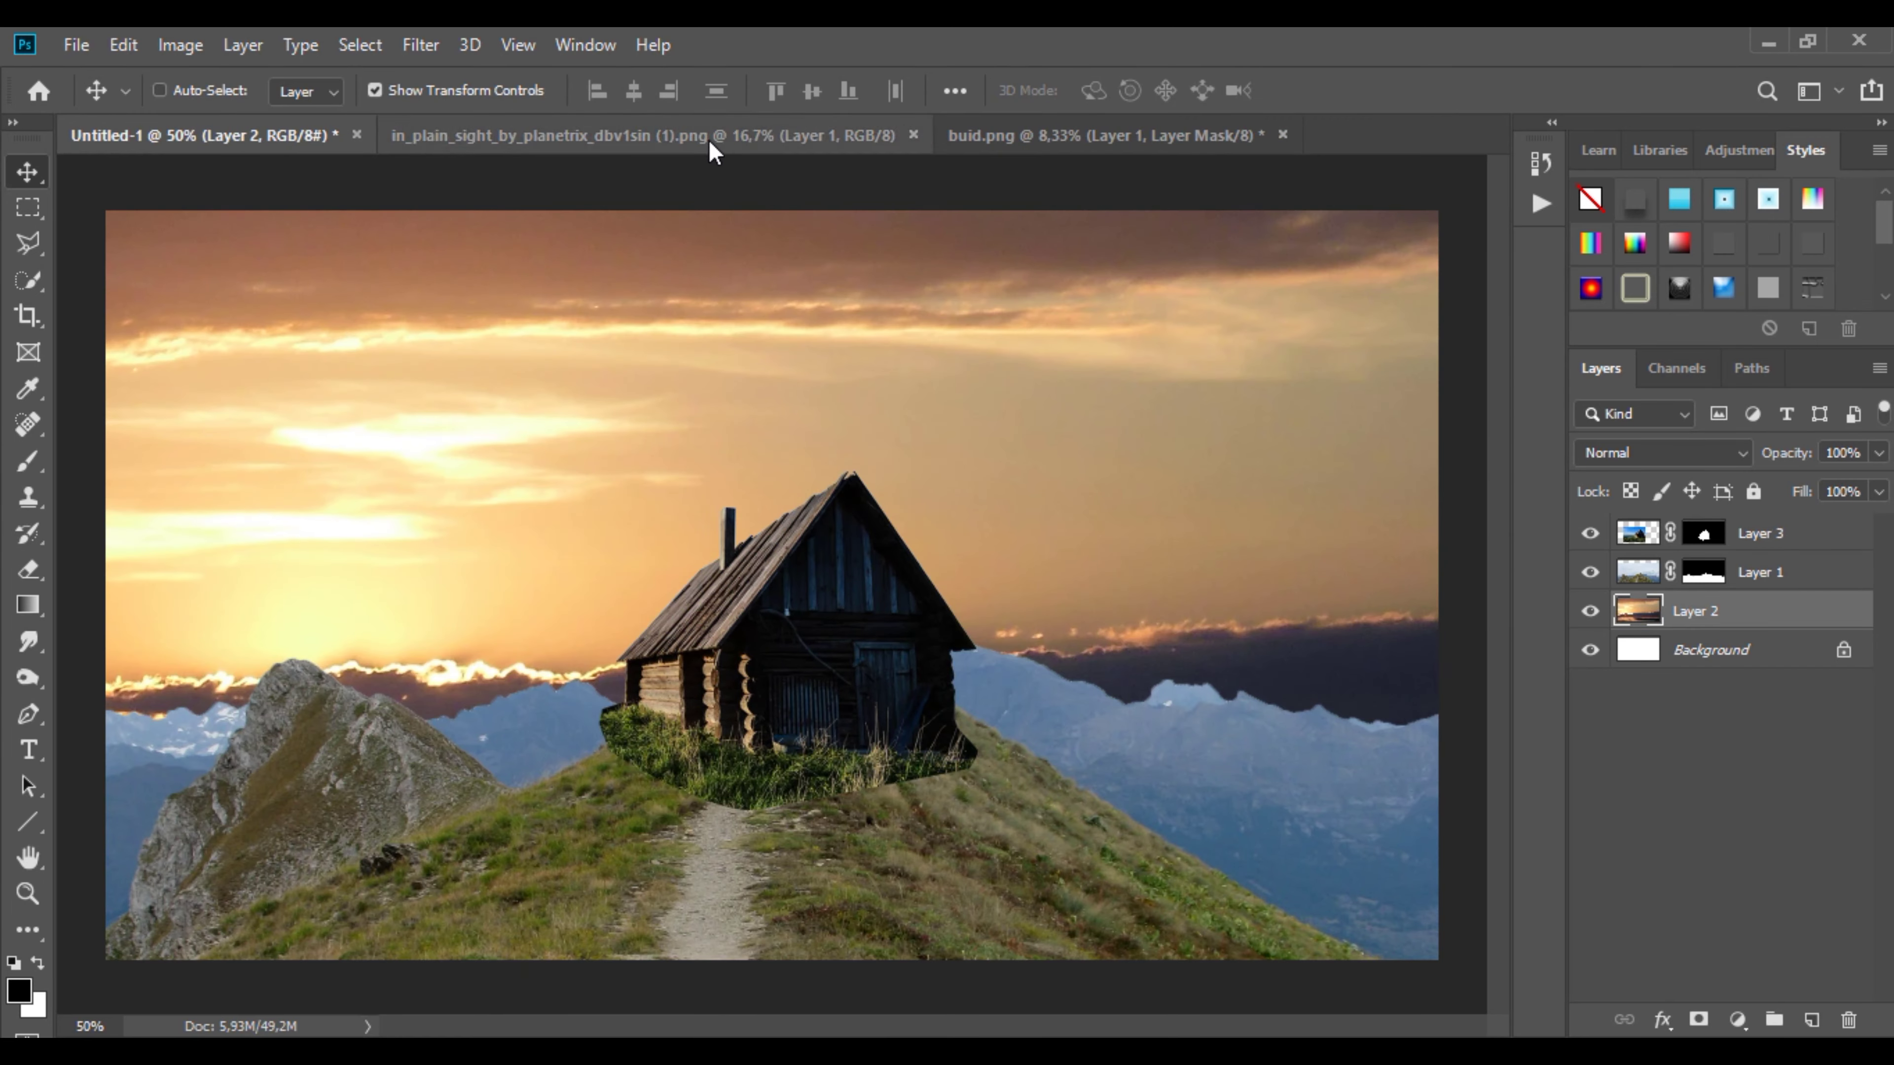
pyautogui.click(710, 140)
pyautogui.moveTo(1443, 498); pyautogui.dragTo(1011, 373)
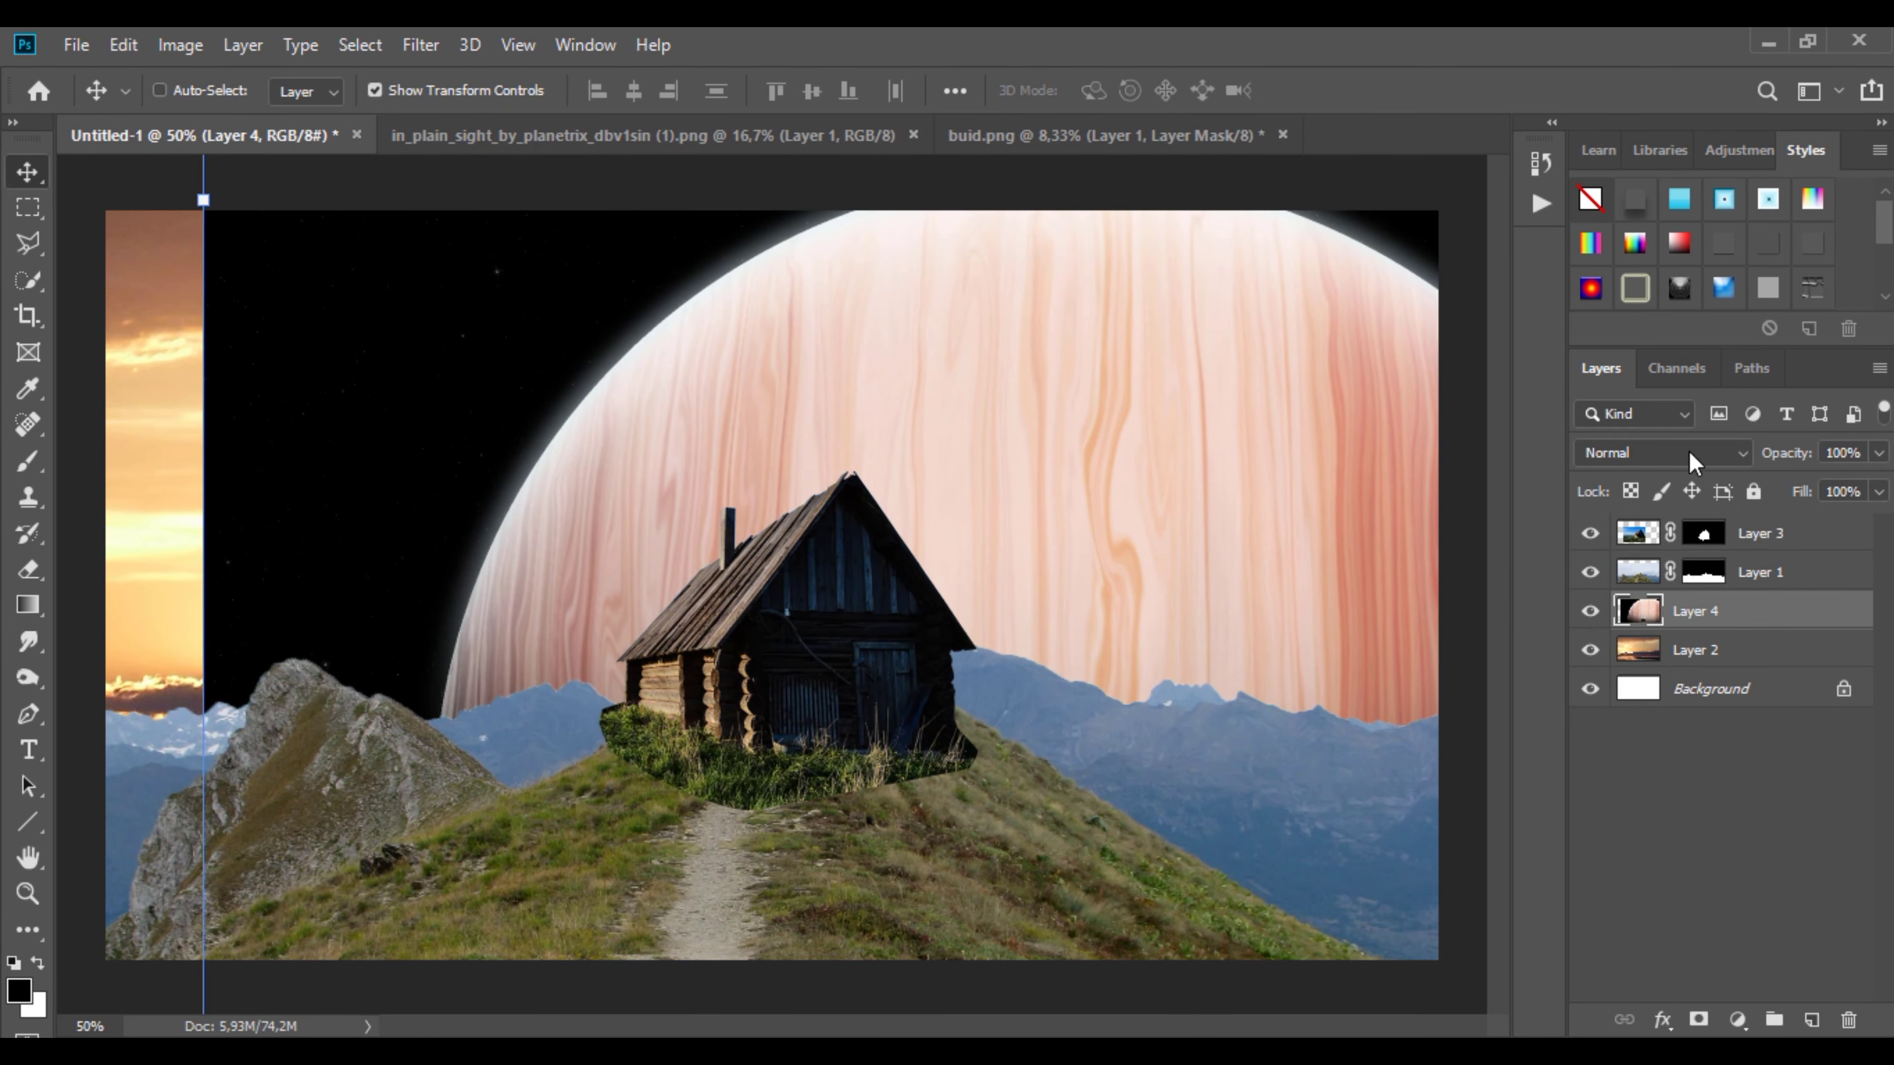
pyautogui.click(1685, 453)
pyautogui.click(1602, 576)
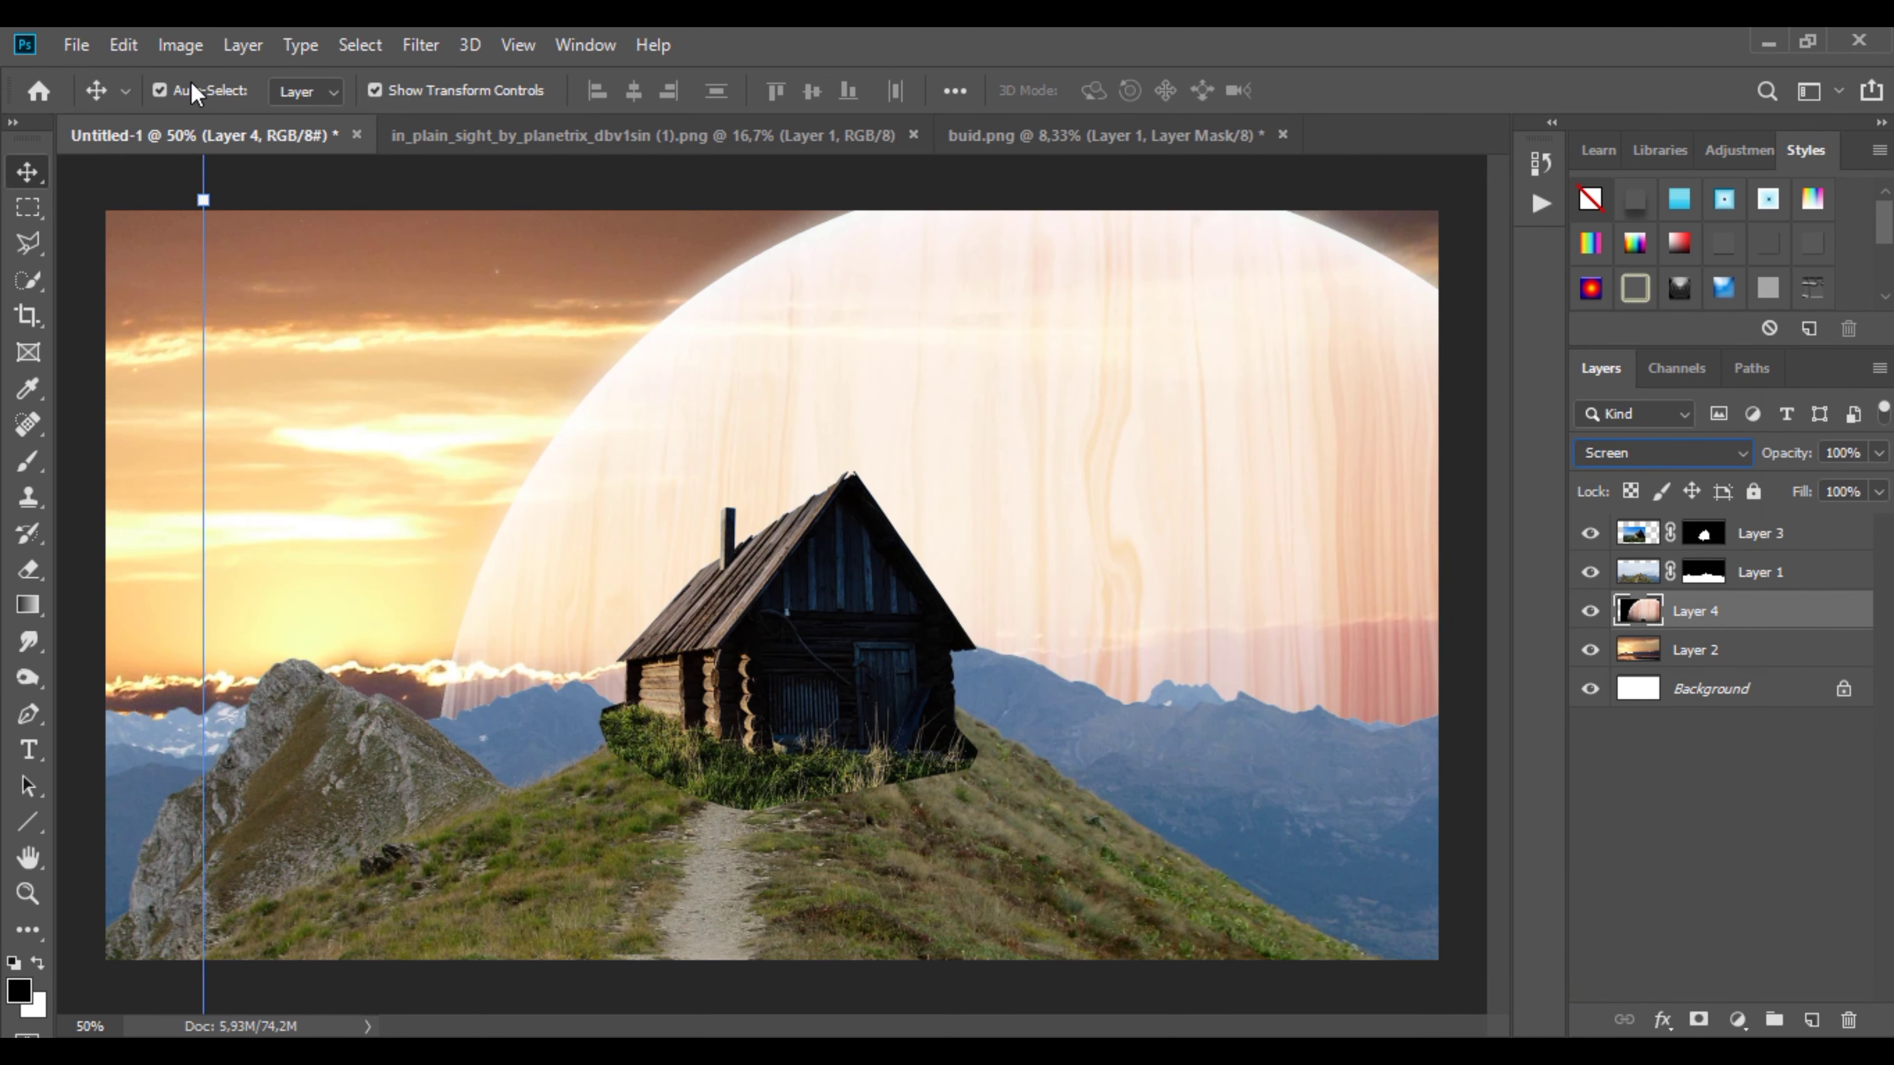
# Step: Scale the planet to 43%, move it right behind the hill, and slide the sunset sky left
pyautogui.hotkey('ctrl', 't')
pyautogui.moveTo(469, 90); pyautogui.dragTo(389, 245)
pyautogui.moveTo(783, 305); pyautogui.dragTo(929, 456)
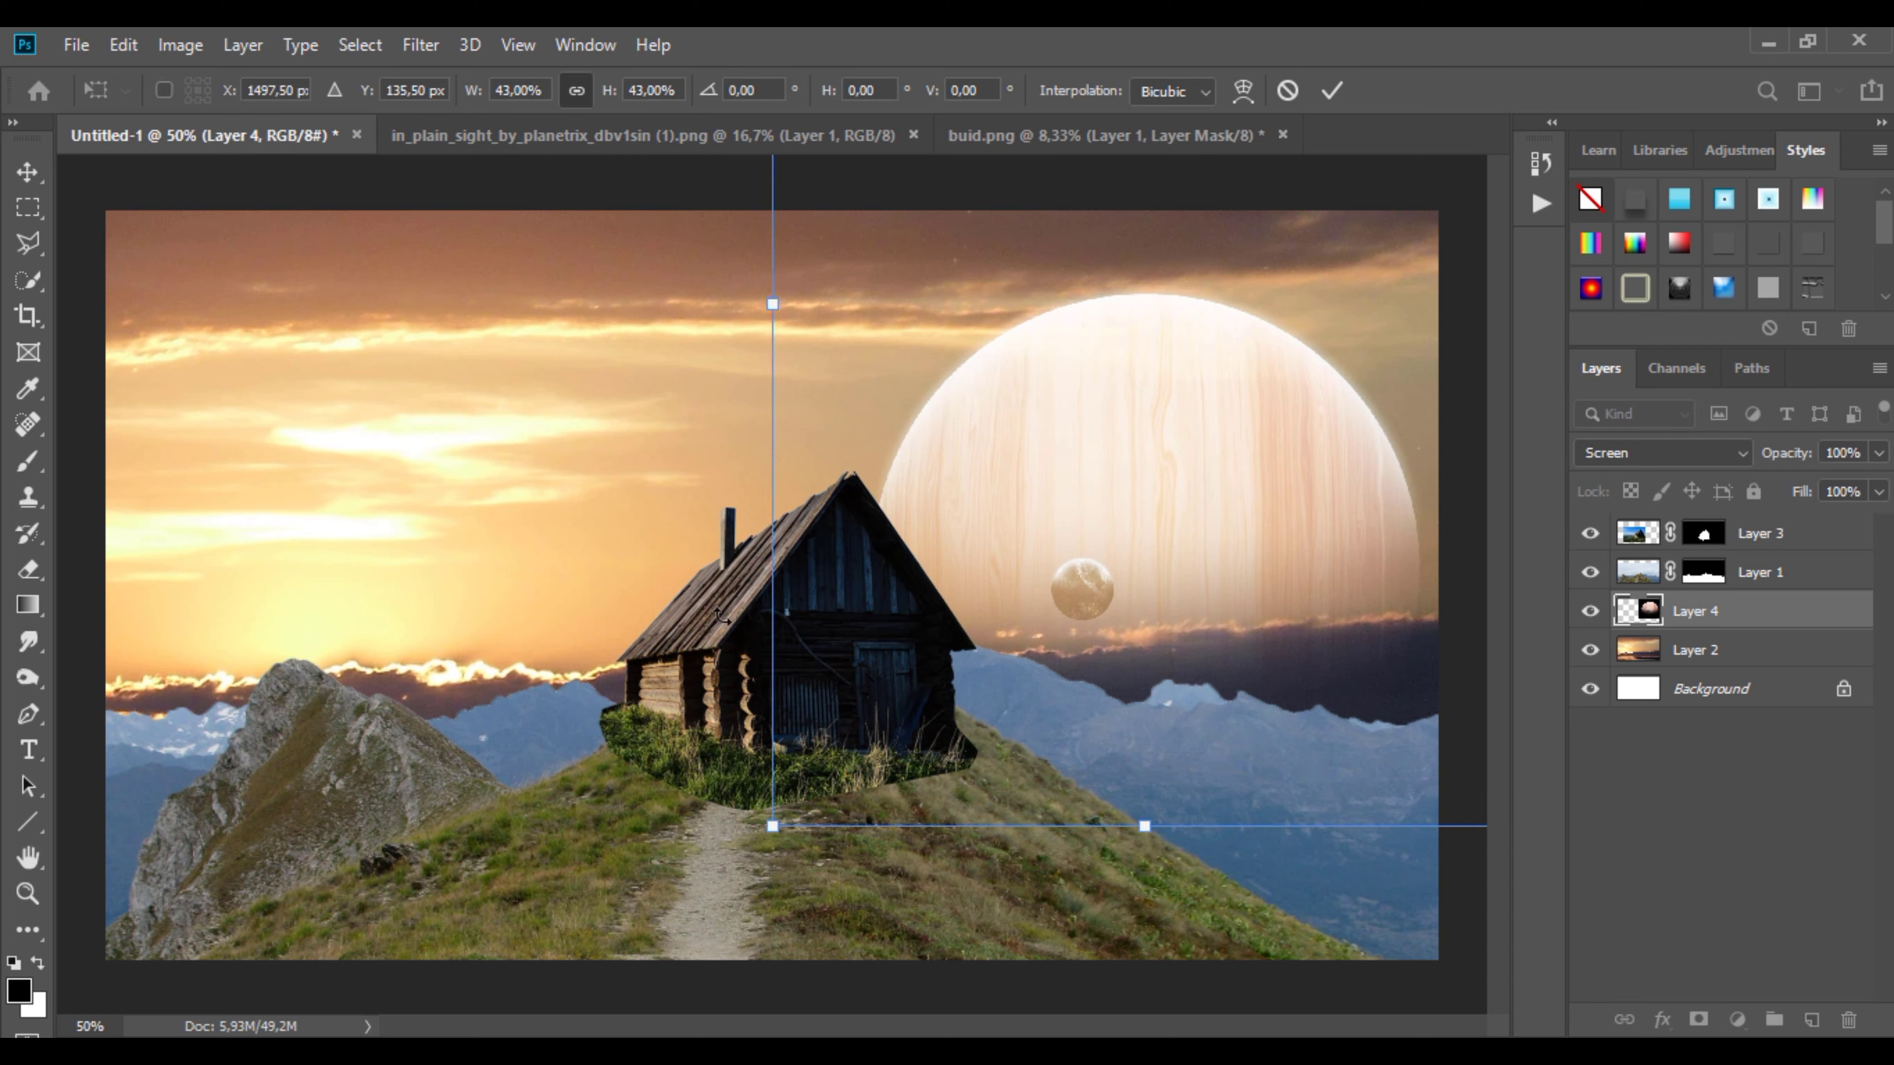
pyautogui.press('Return')
pyautogui.click(1695, 649)
pyautogui.moveTo(1378, 579)
pyautogui.mouseDown()
pyautogui.moveTo(1122, 457)
pyautogui.moveTo(1093, 462)
pyautogui.mouseUp()
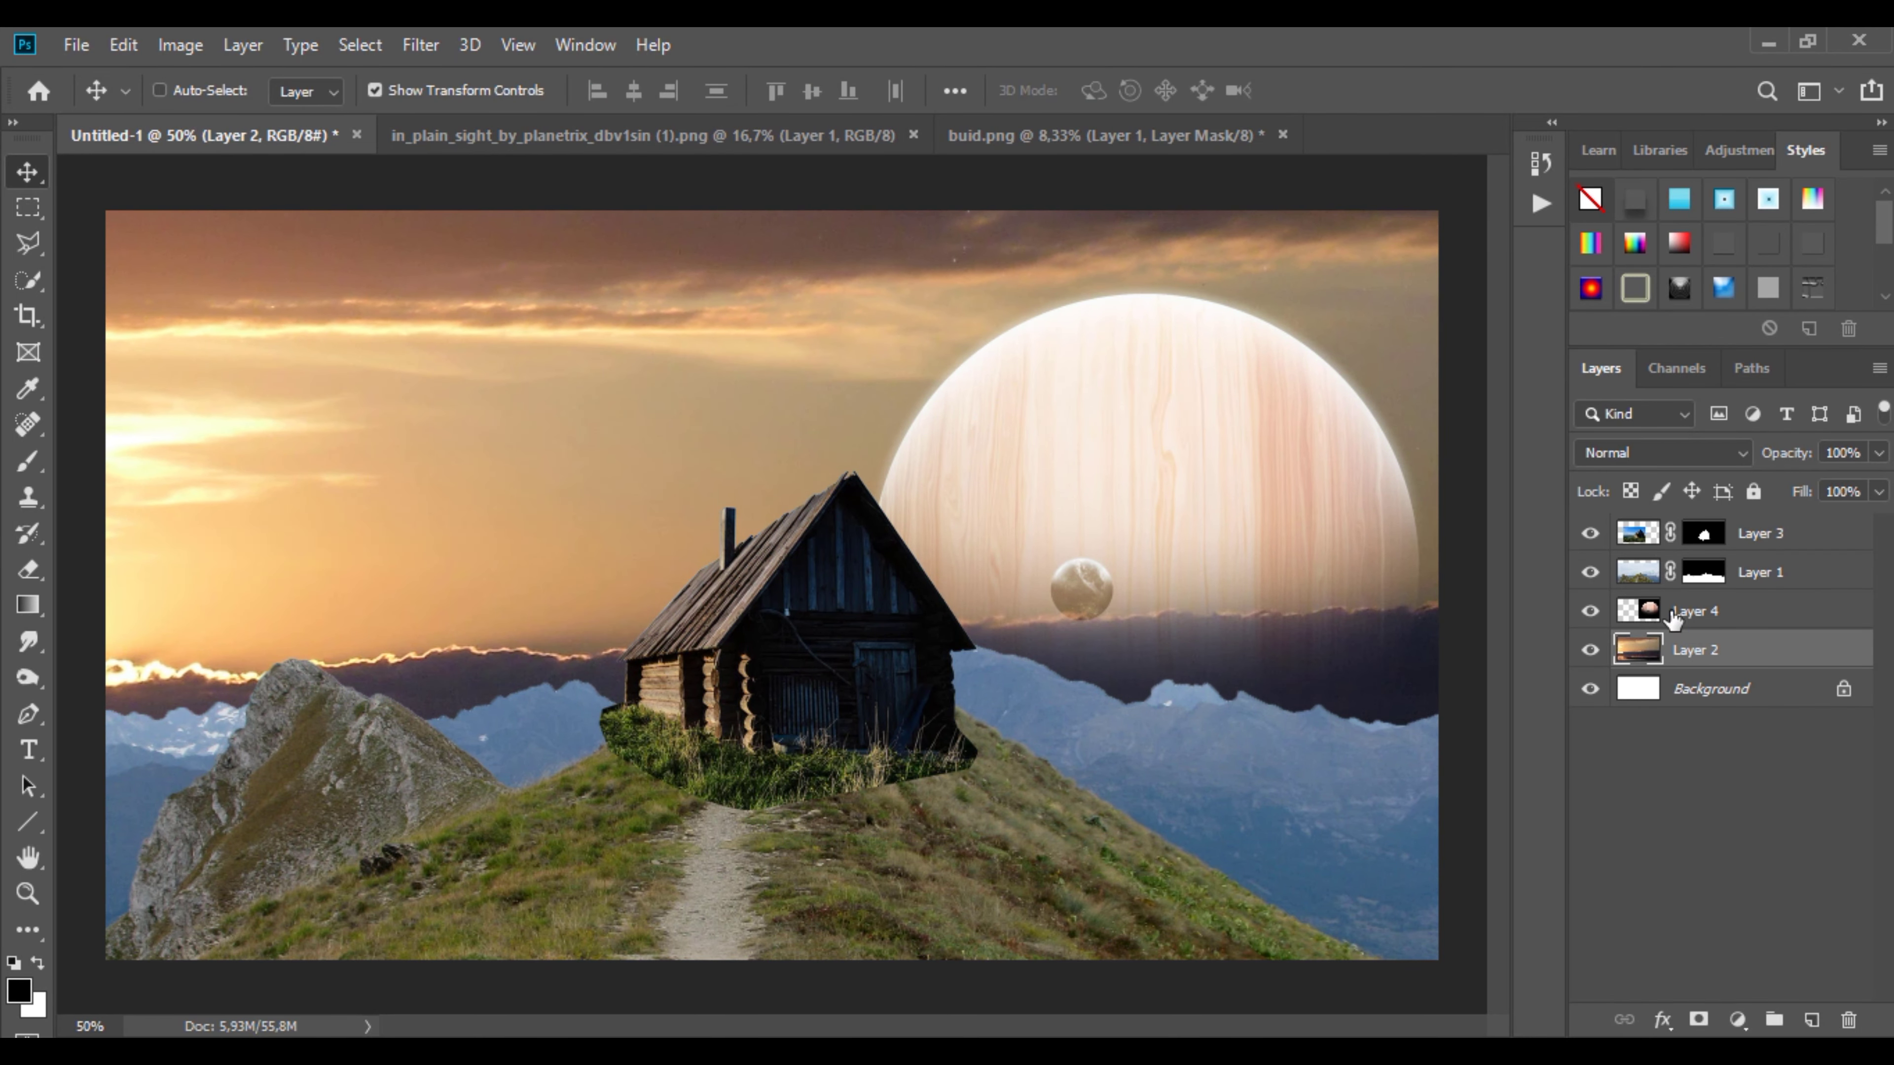
pyautogui.click(1708, 573)
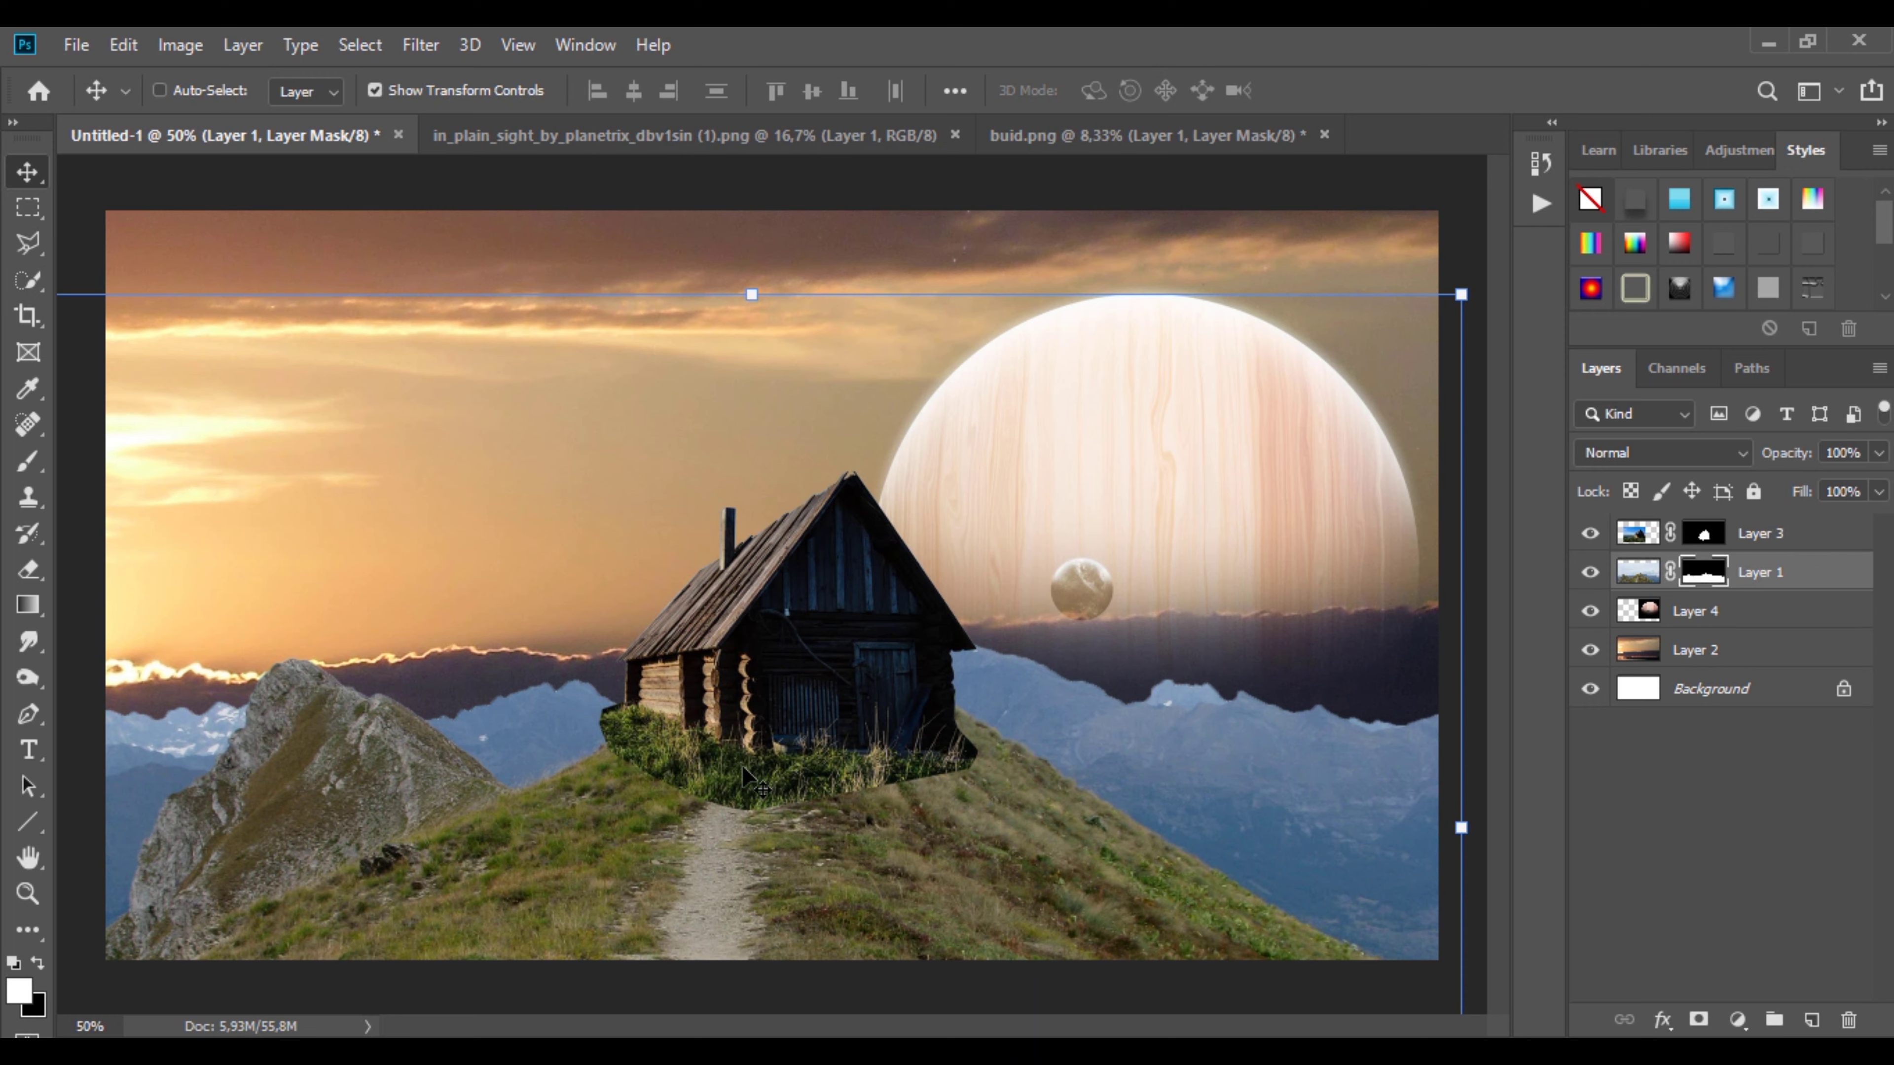
# Step: Trace the grassy hill outline with the Pen tool, turn it into a selection, and mask the mountain layer to it
pyautogui.click(29, 716)
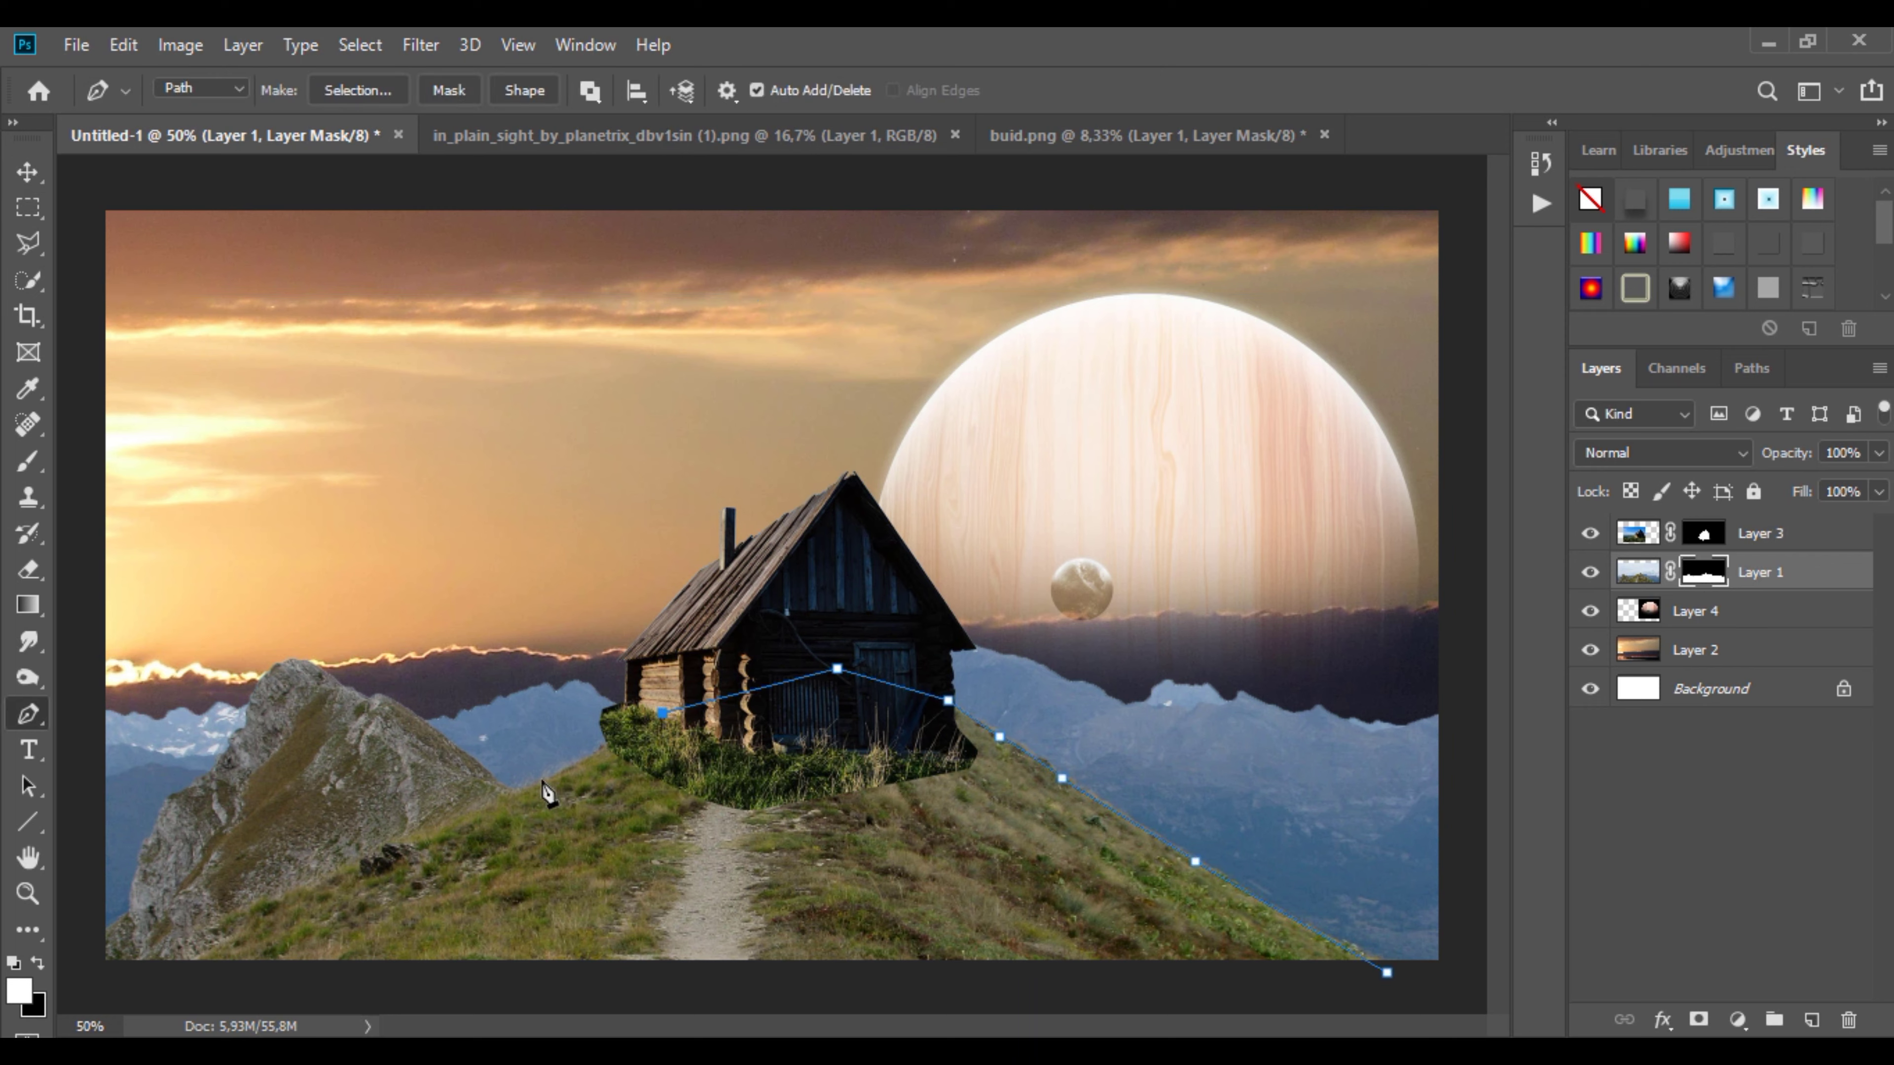
pyautogui.keyDown('alt'); pyautogui.scroll(2, 372, 739); pyautogui.keyUp('alt')
pyautogui.scroll(-3, 440, 769)
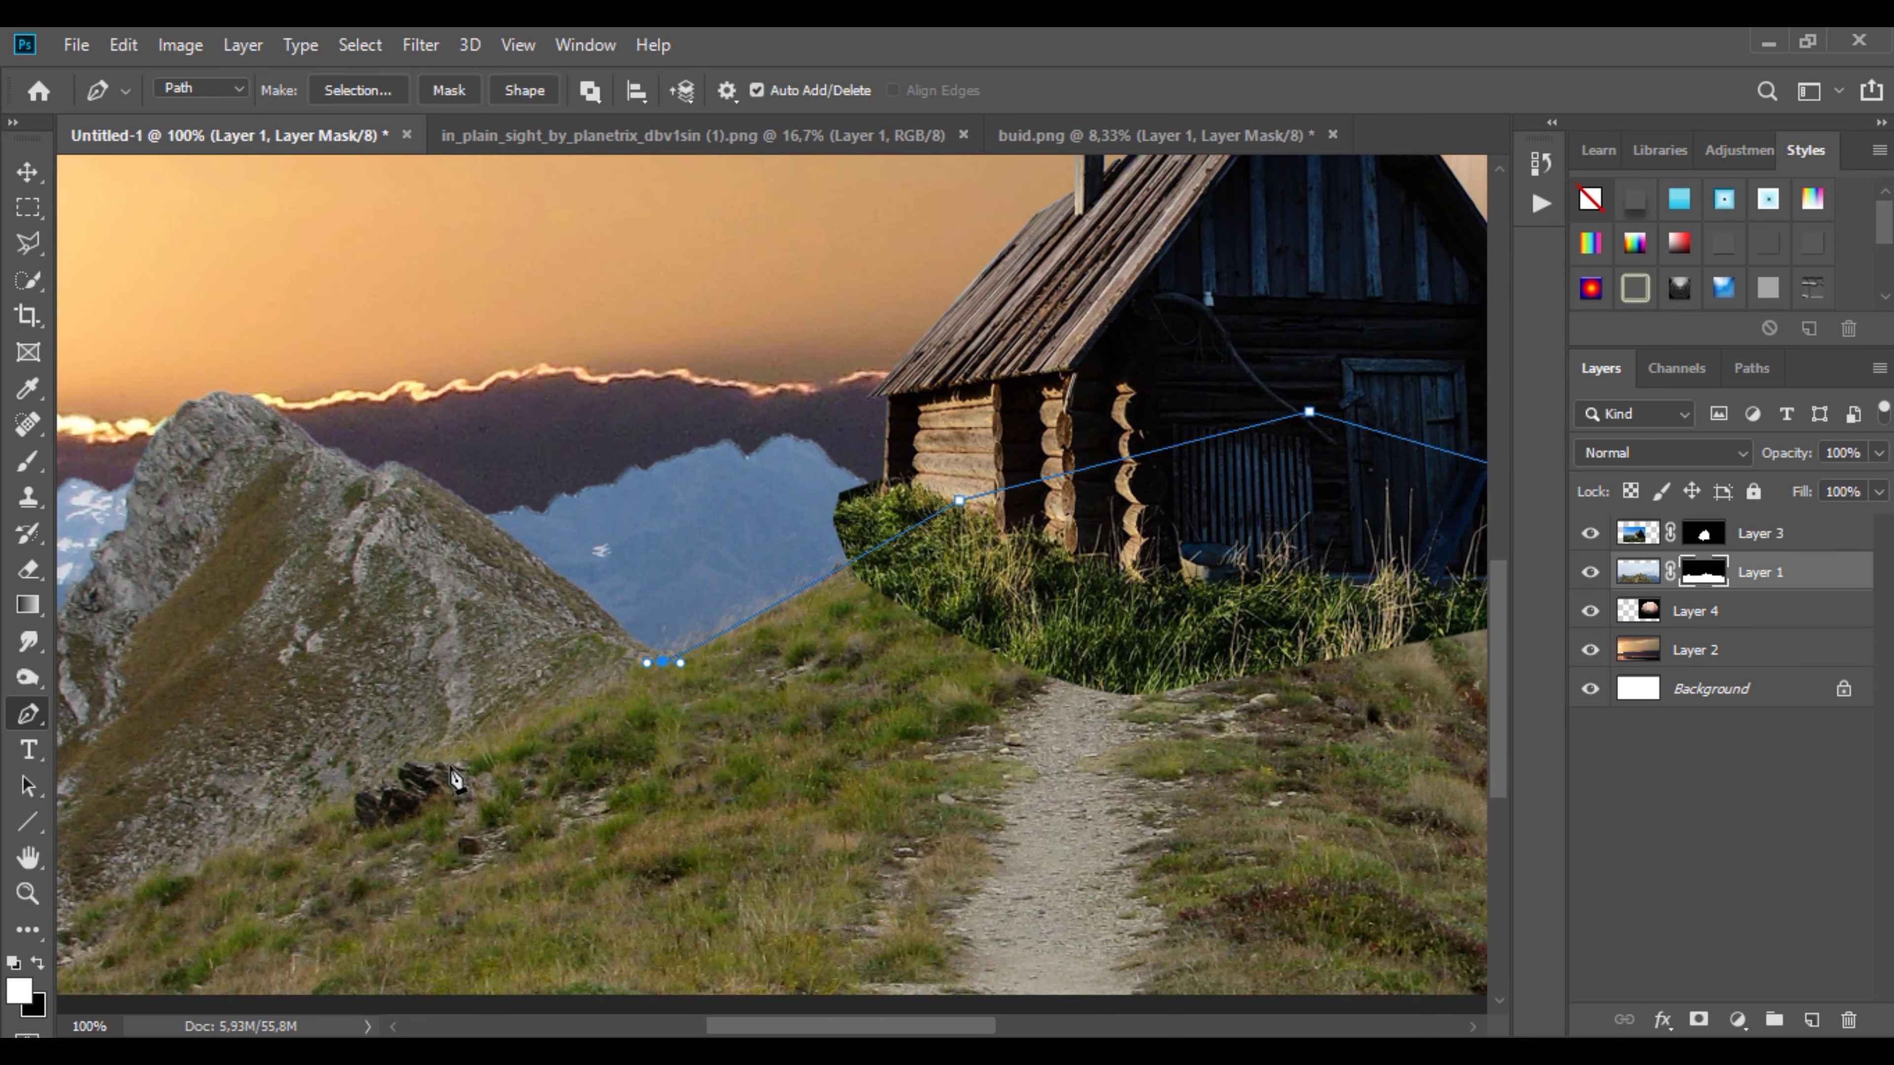
pyautogui.moveTo(396, 749); pyautogui.dragTo(776, 373)
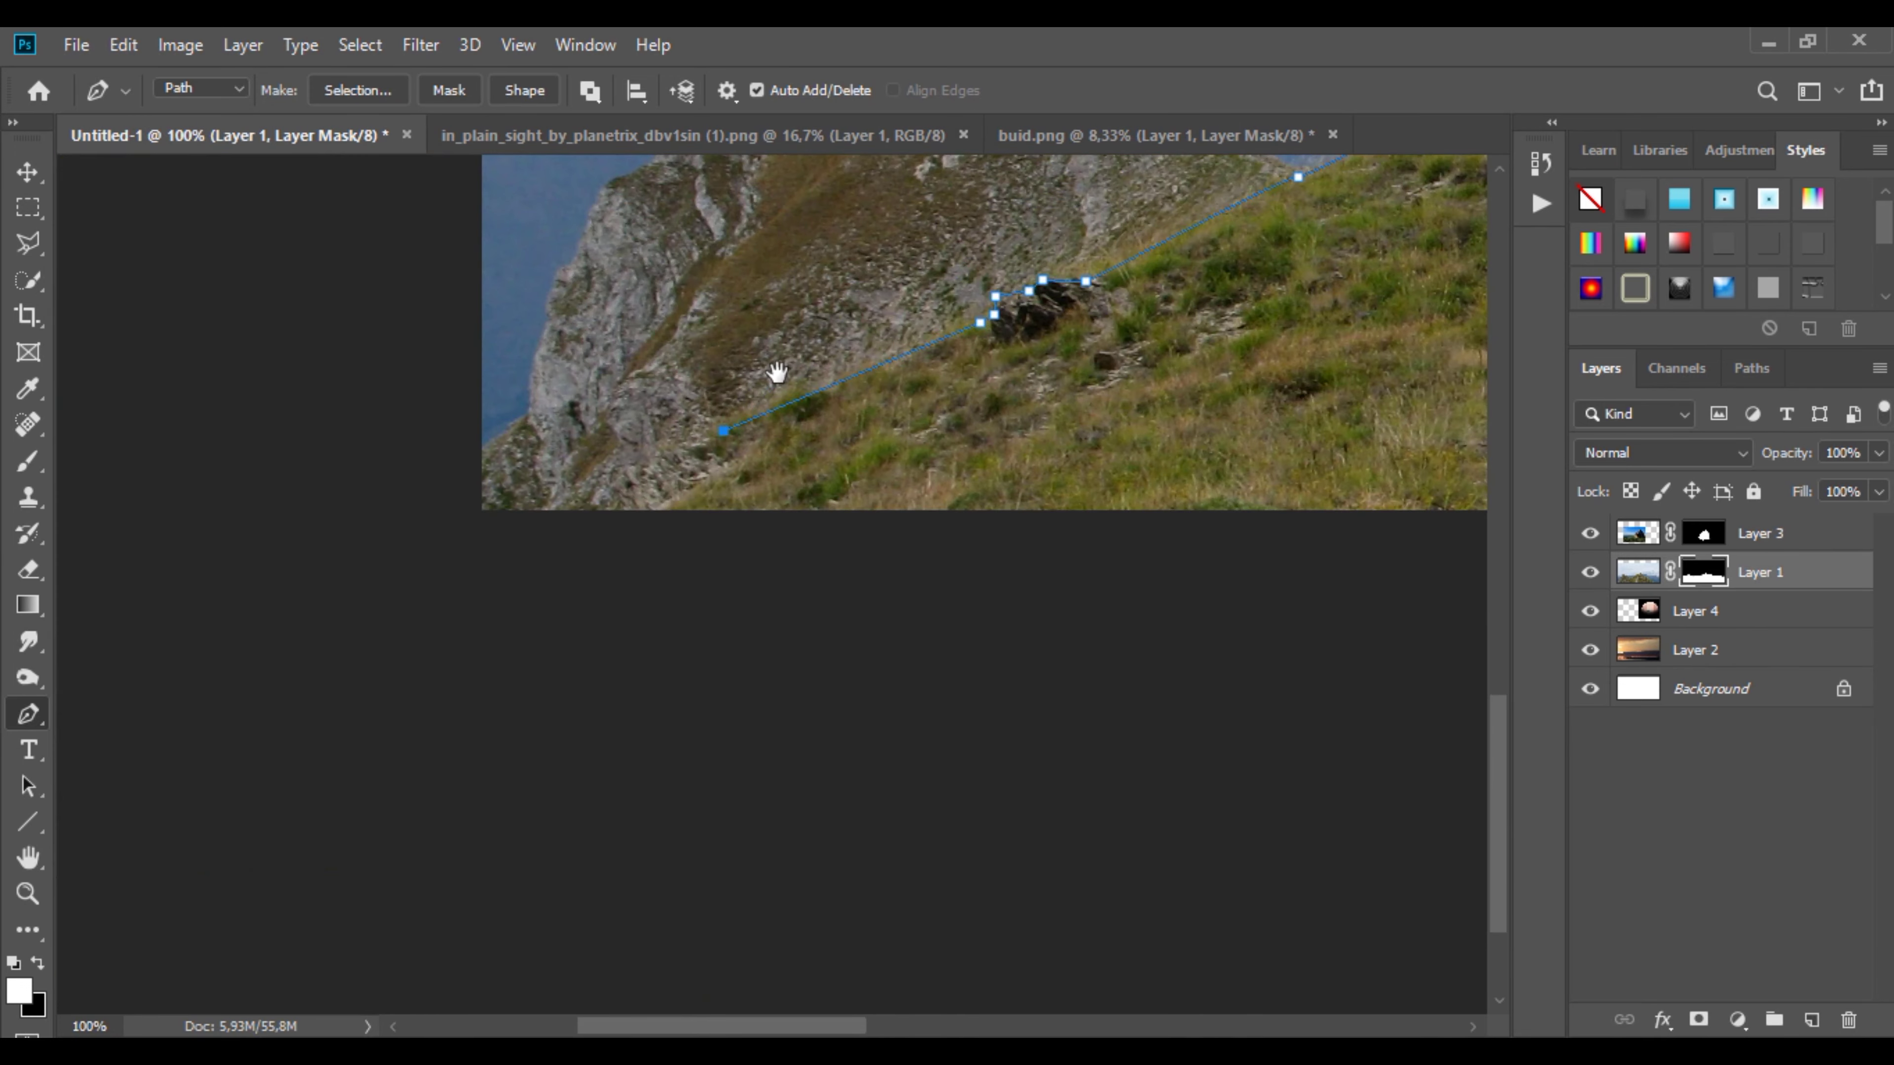
pyautogui.click(1176, 774)
pyautogui.keyDown('alt'); pyautogui.scroll(-1, 1170, 621); pyautogui.keyUp('alt')
pyautogui.keyDown('alt'); pyautogui.scroll(-2, 1167, 622); pyautogui.keyUp('alt')
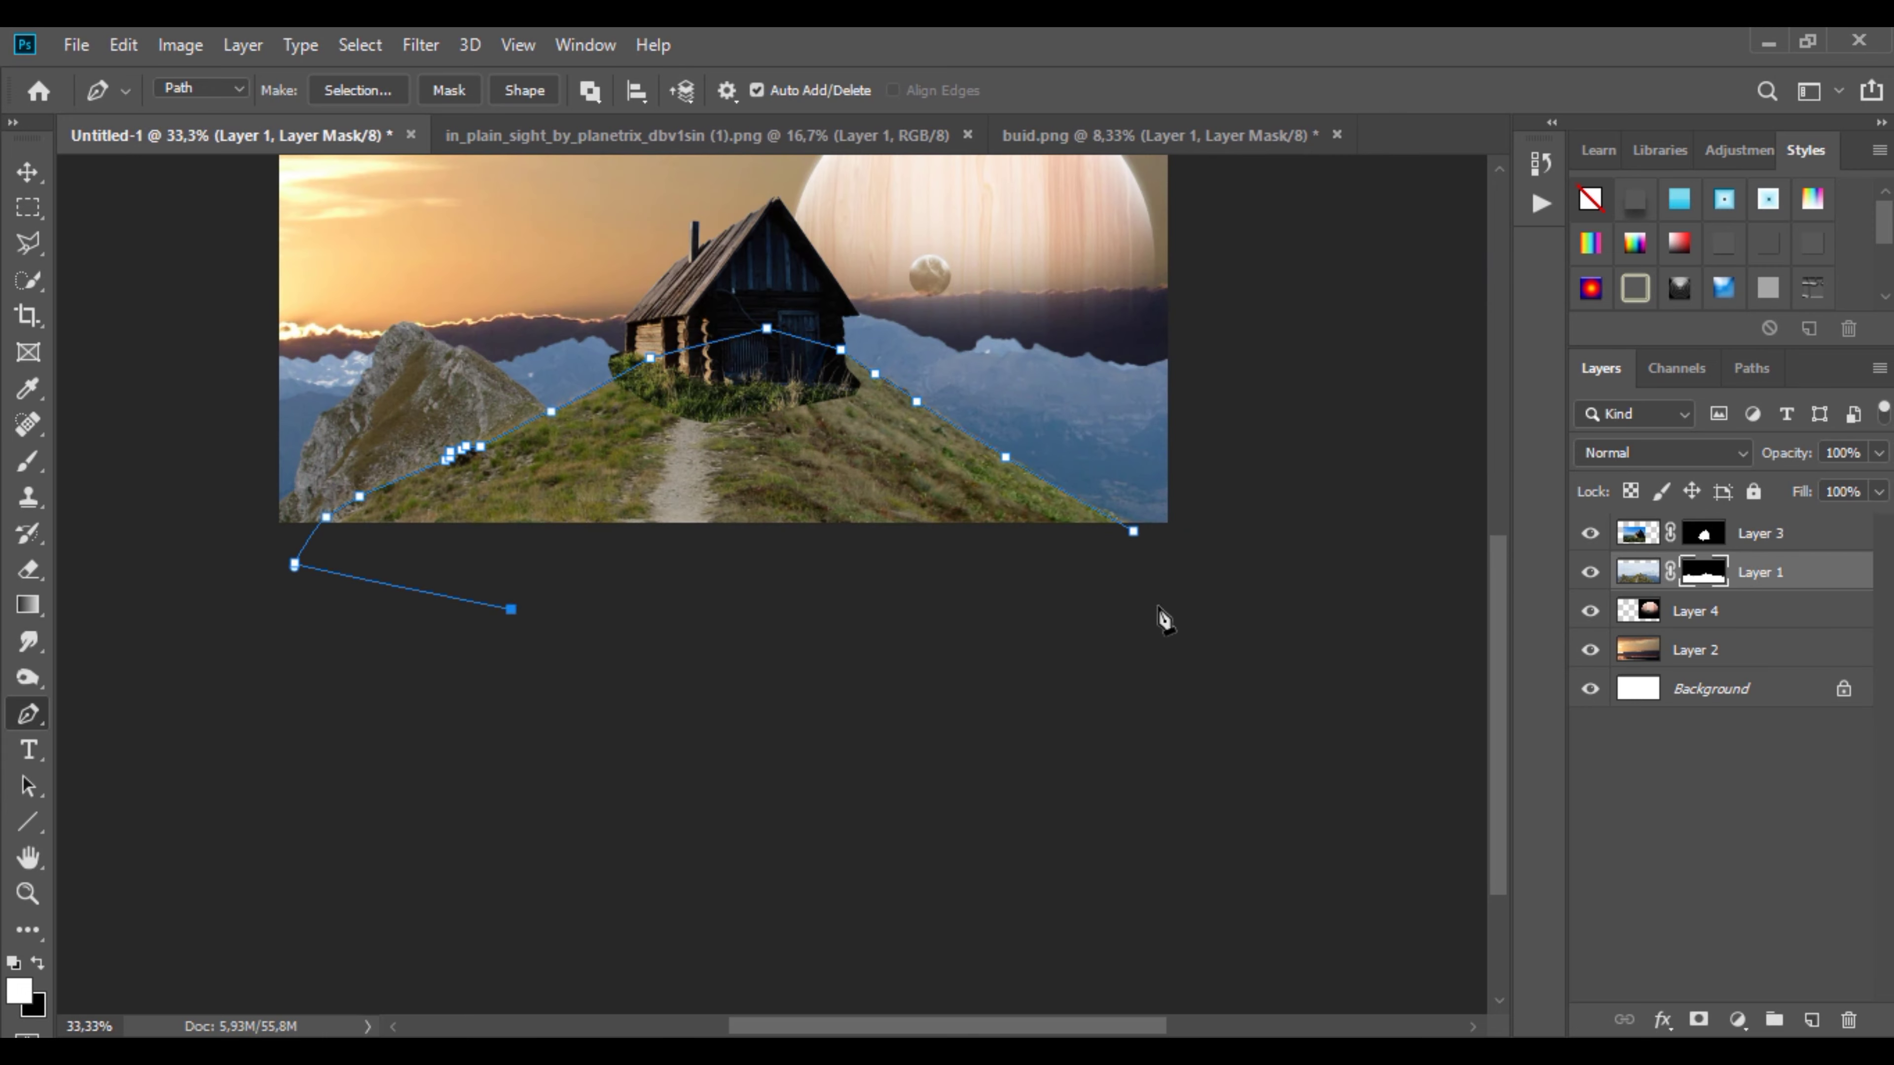
pyautogui.rightClick(1094, 515)
pyautogui.click(1186, 556)
pyautogui.press('Return')
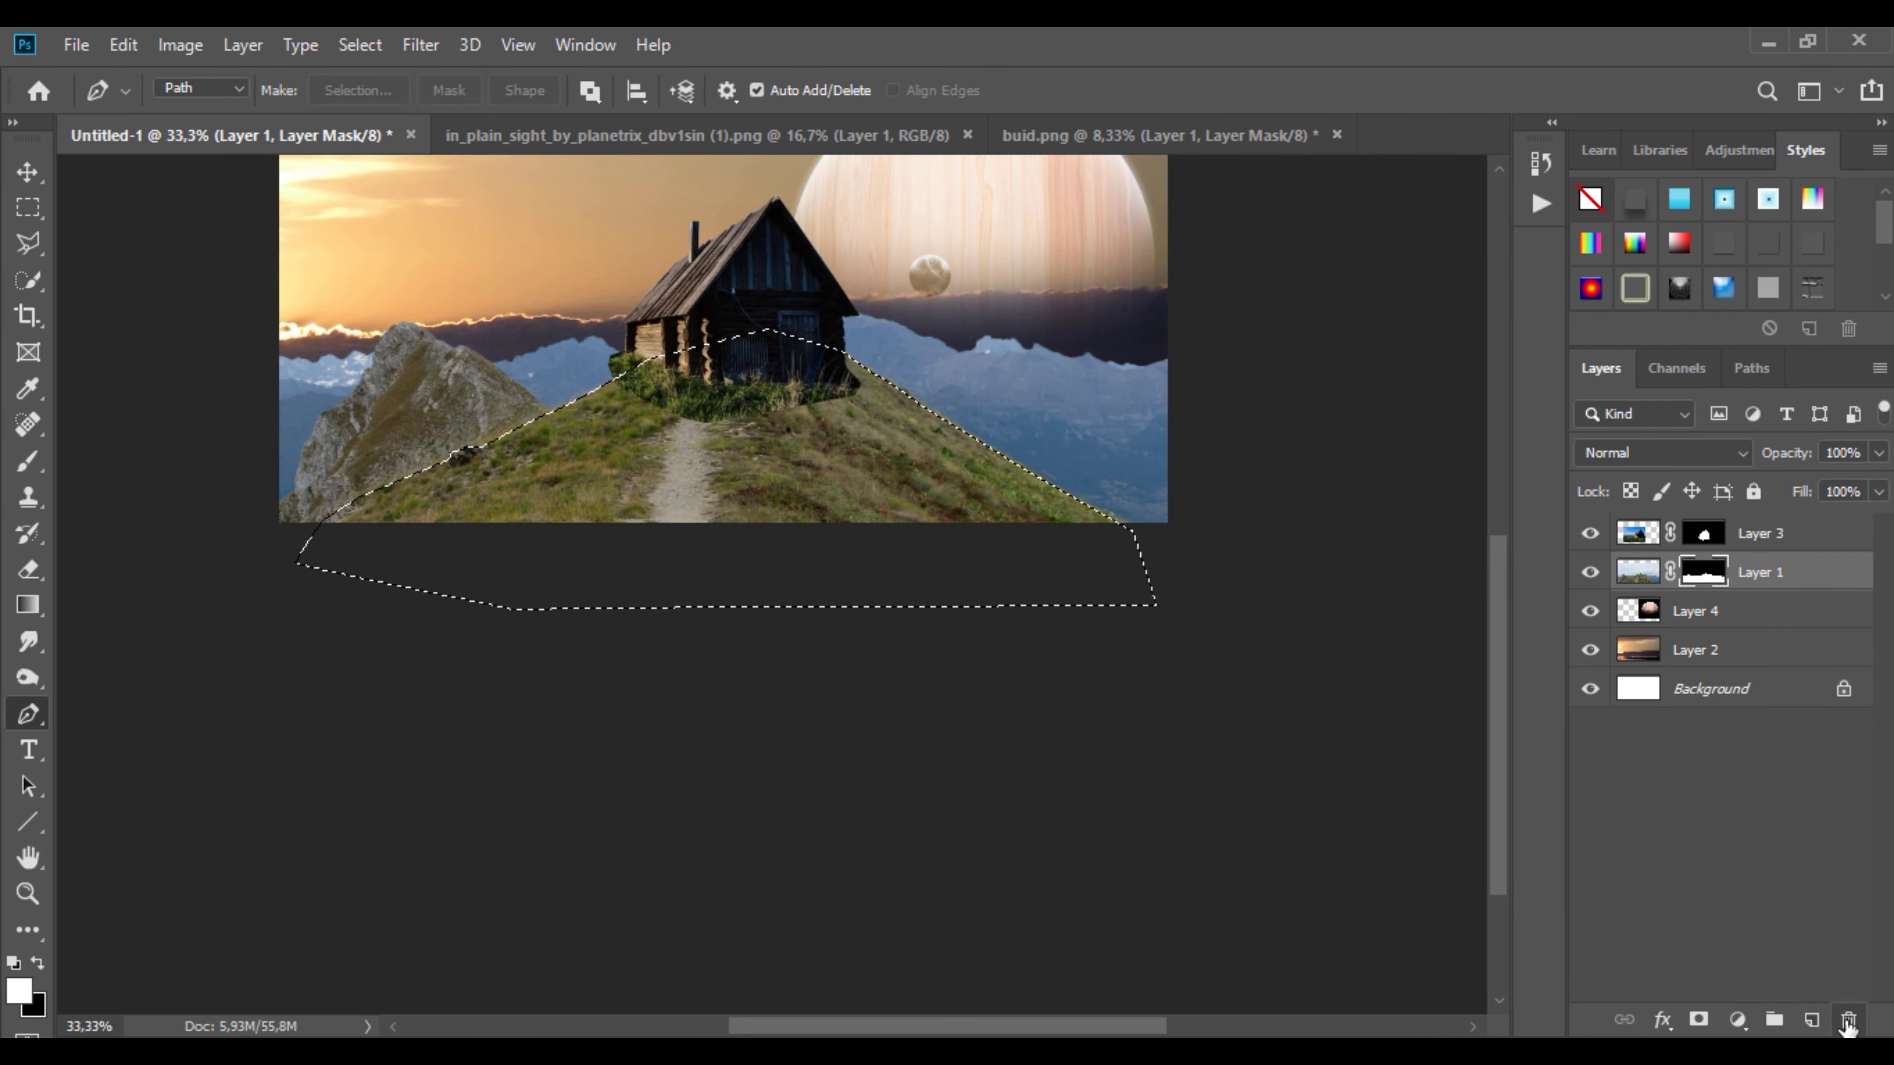
pyautogui.click(1698, 1020)
pyautogui.scroll(-1, 961, 535)
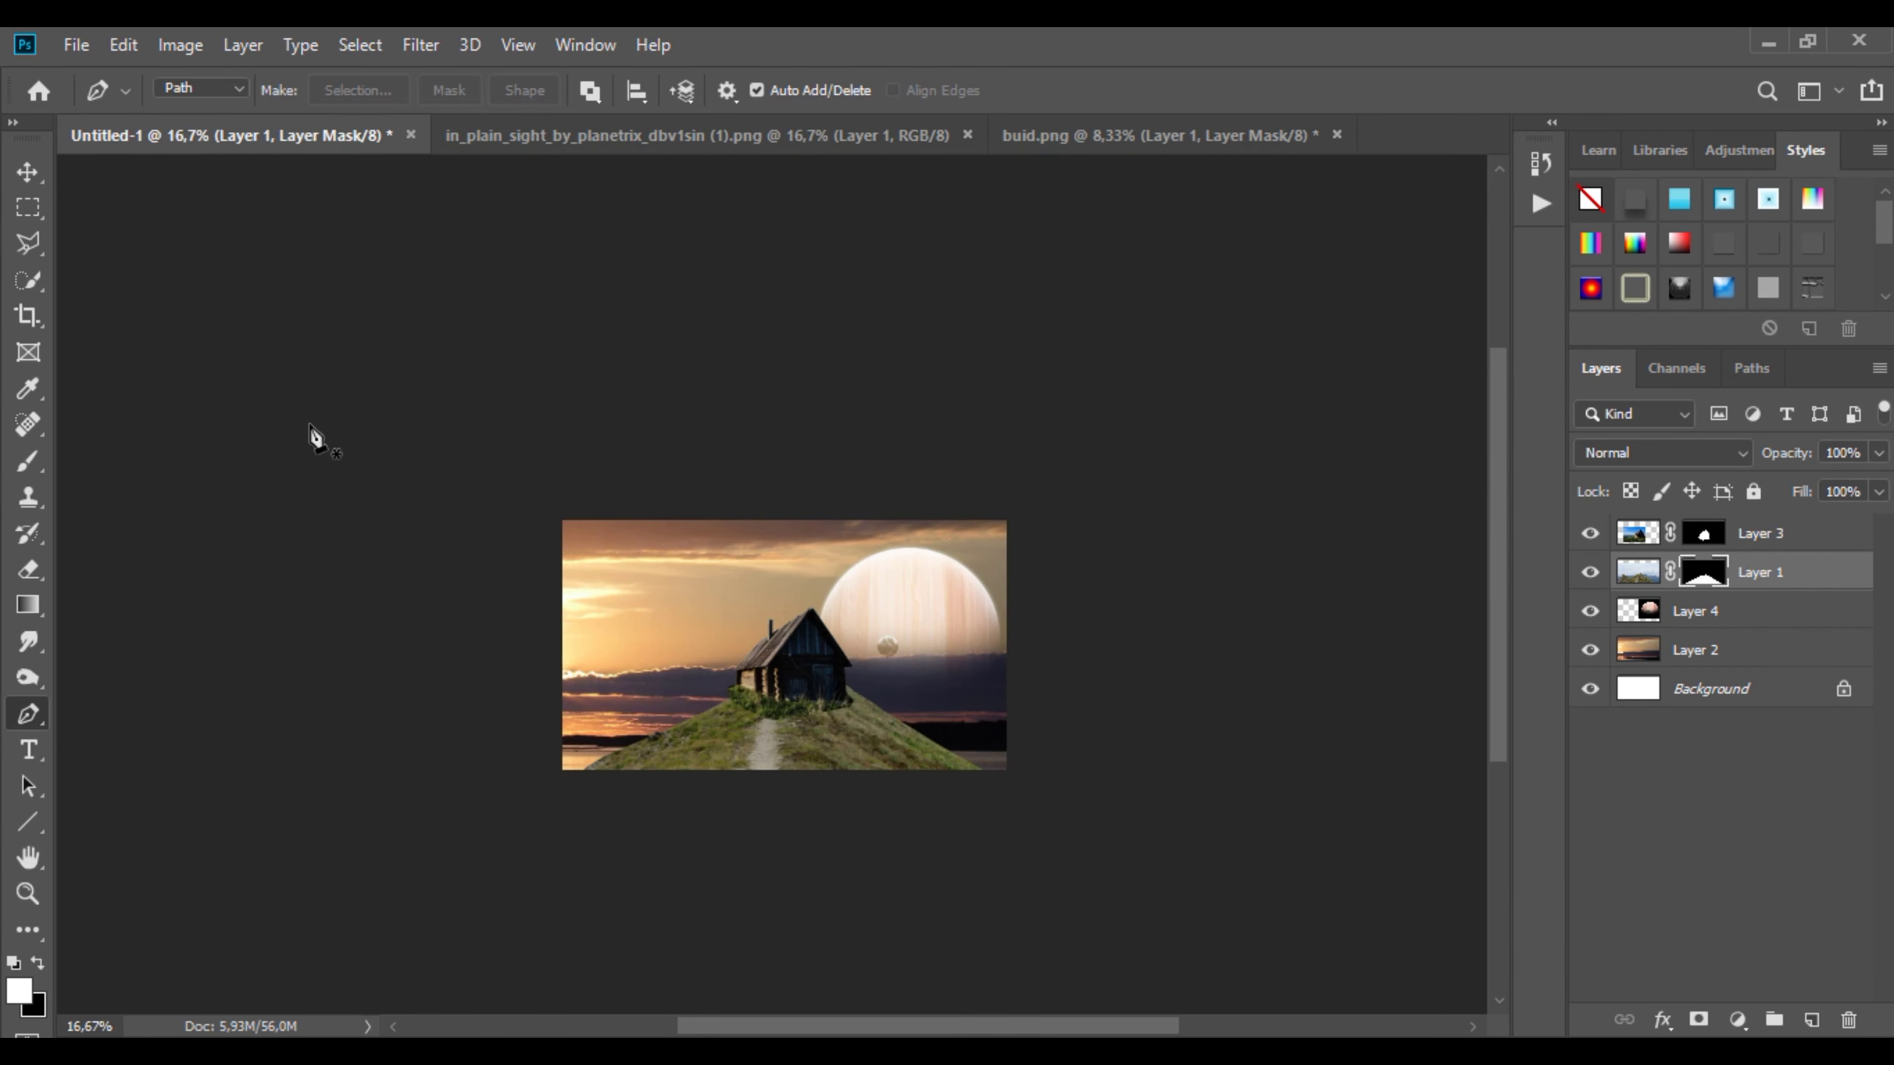
# Step: Lower the sunset sky, then move the planet and rotate it about a quarter turn
pyautogui.press('v')
pyautogui.scroll(1, 1057, 740)
pyautogui.moveTo(1065, 550); pyautogui.dragTo(1062, 633)
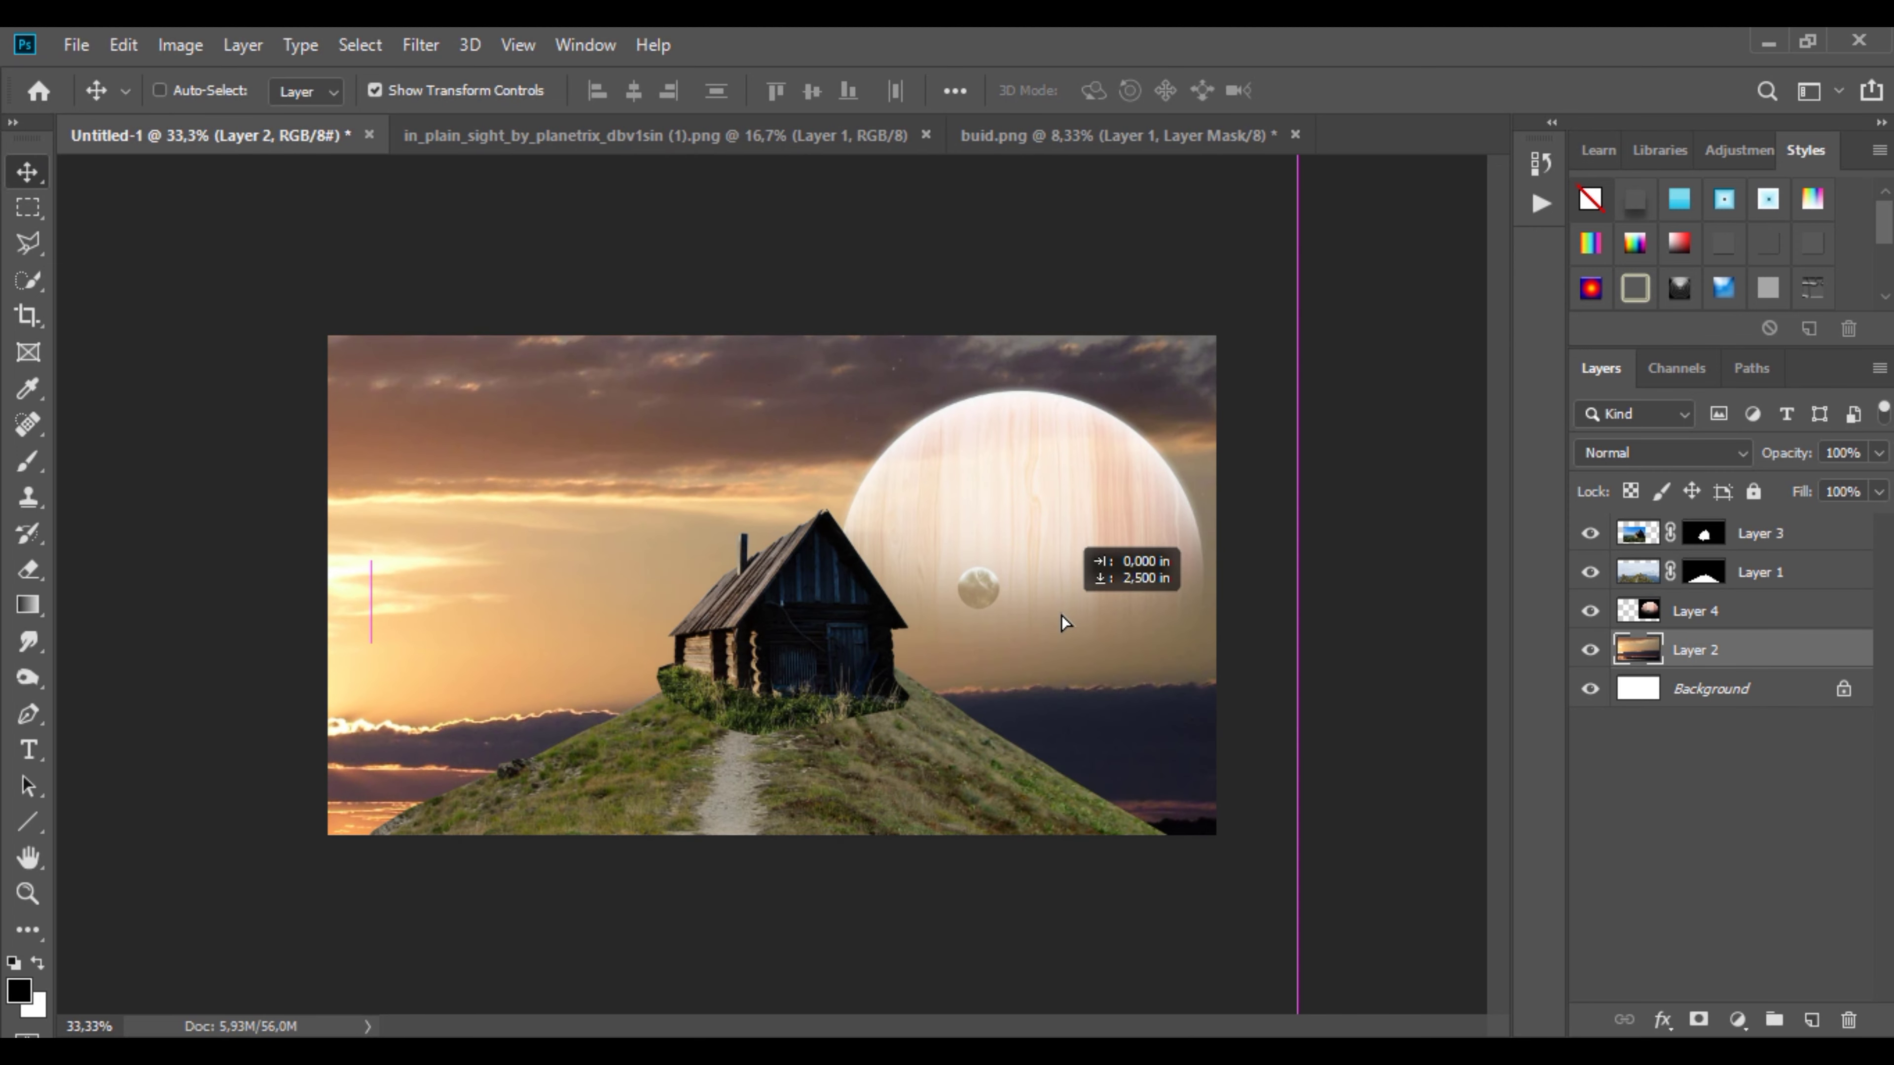
pyautogui.moveTo(1126, 524); pyautogui.dragTo(1174, 591)
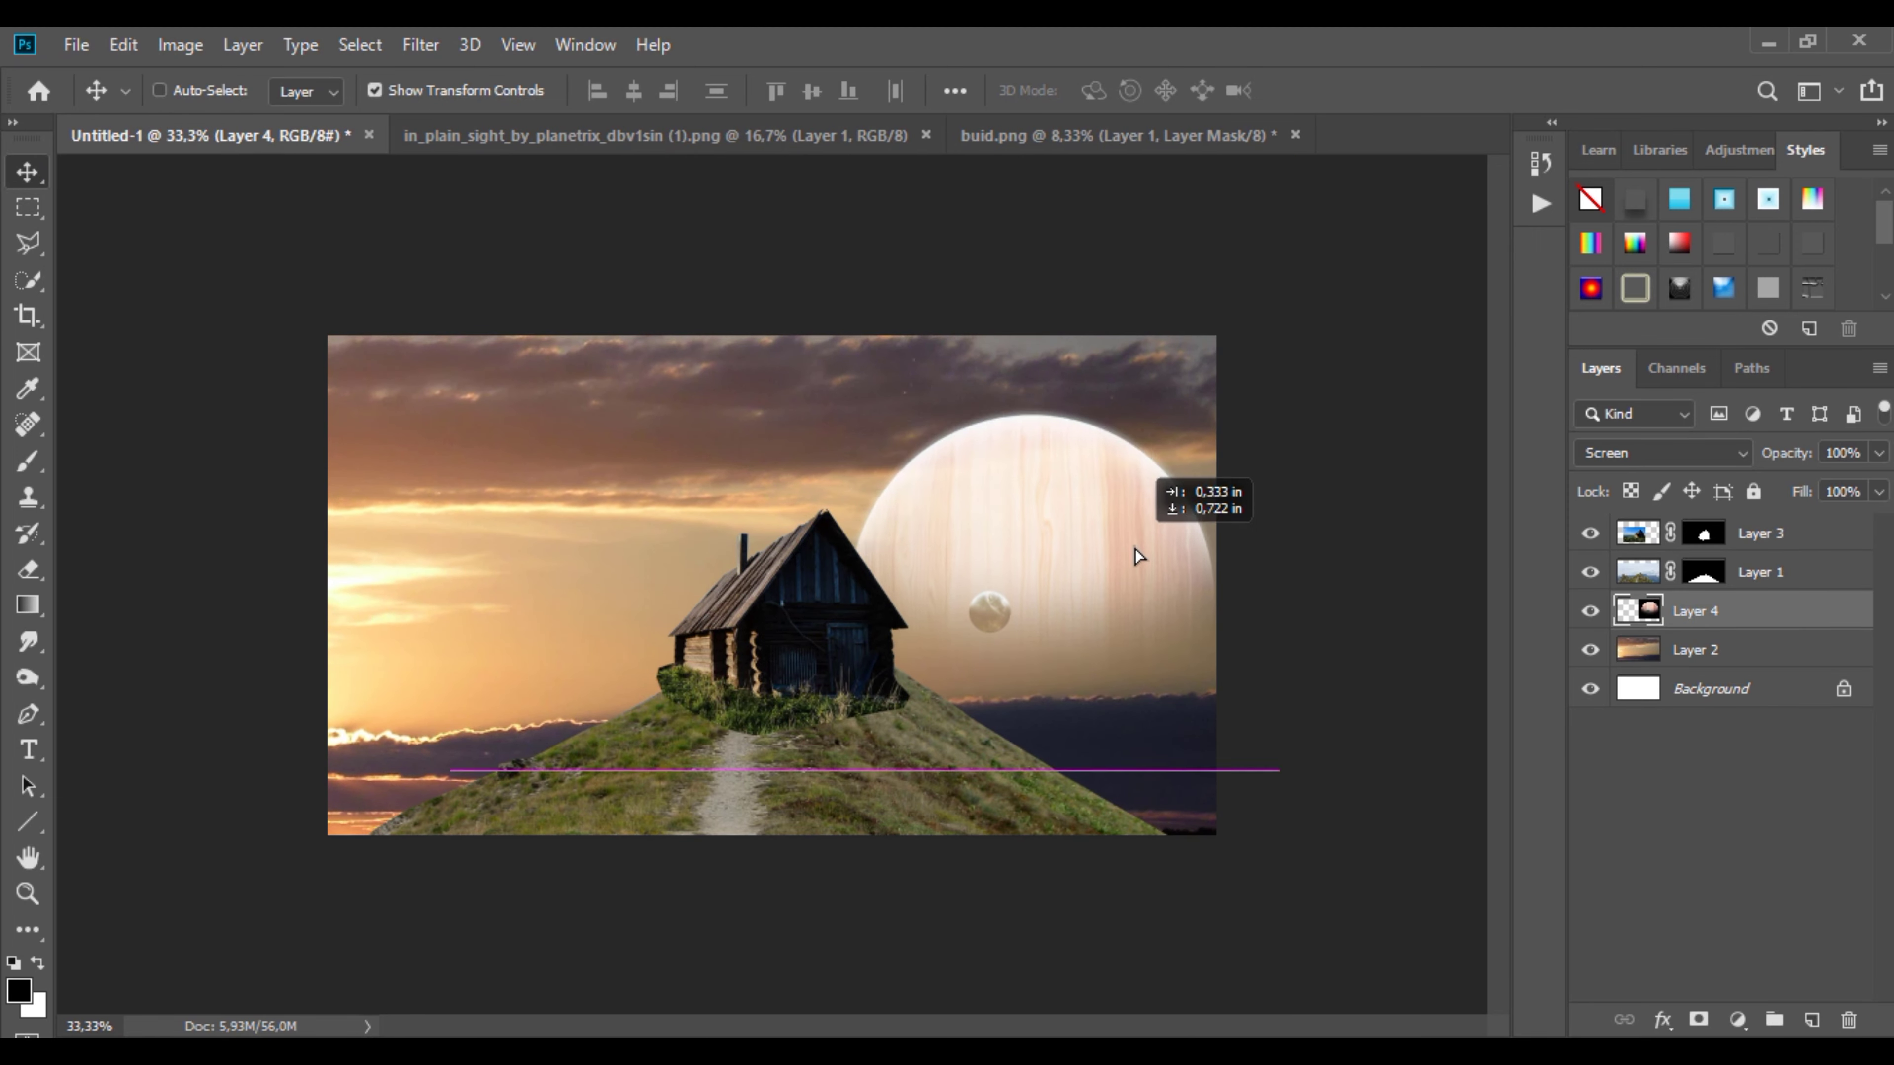
pyautogui.moveTo(1317, 801); pyautogui.dragTo(1345, 393)
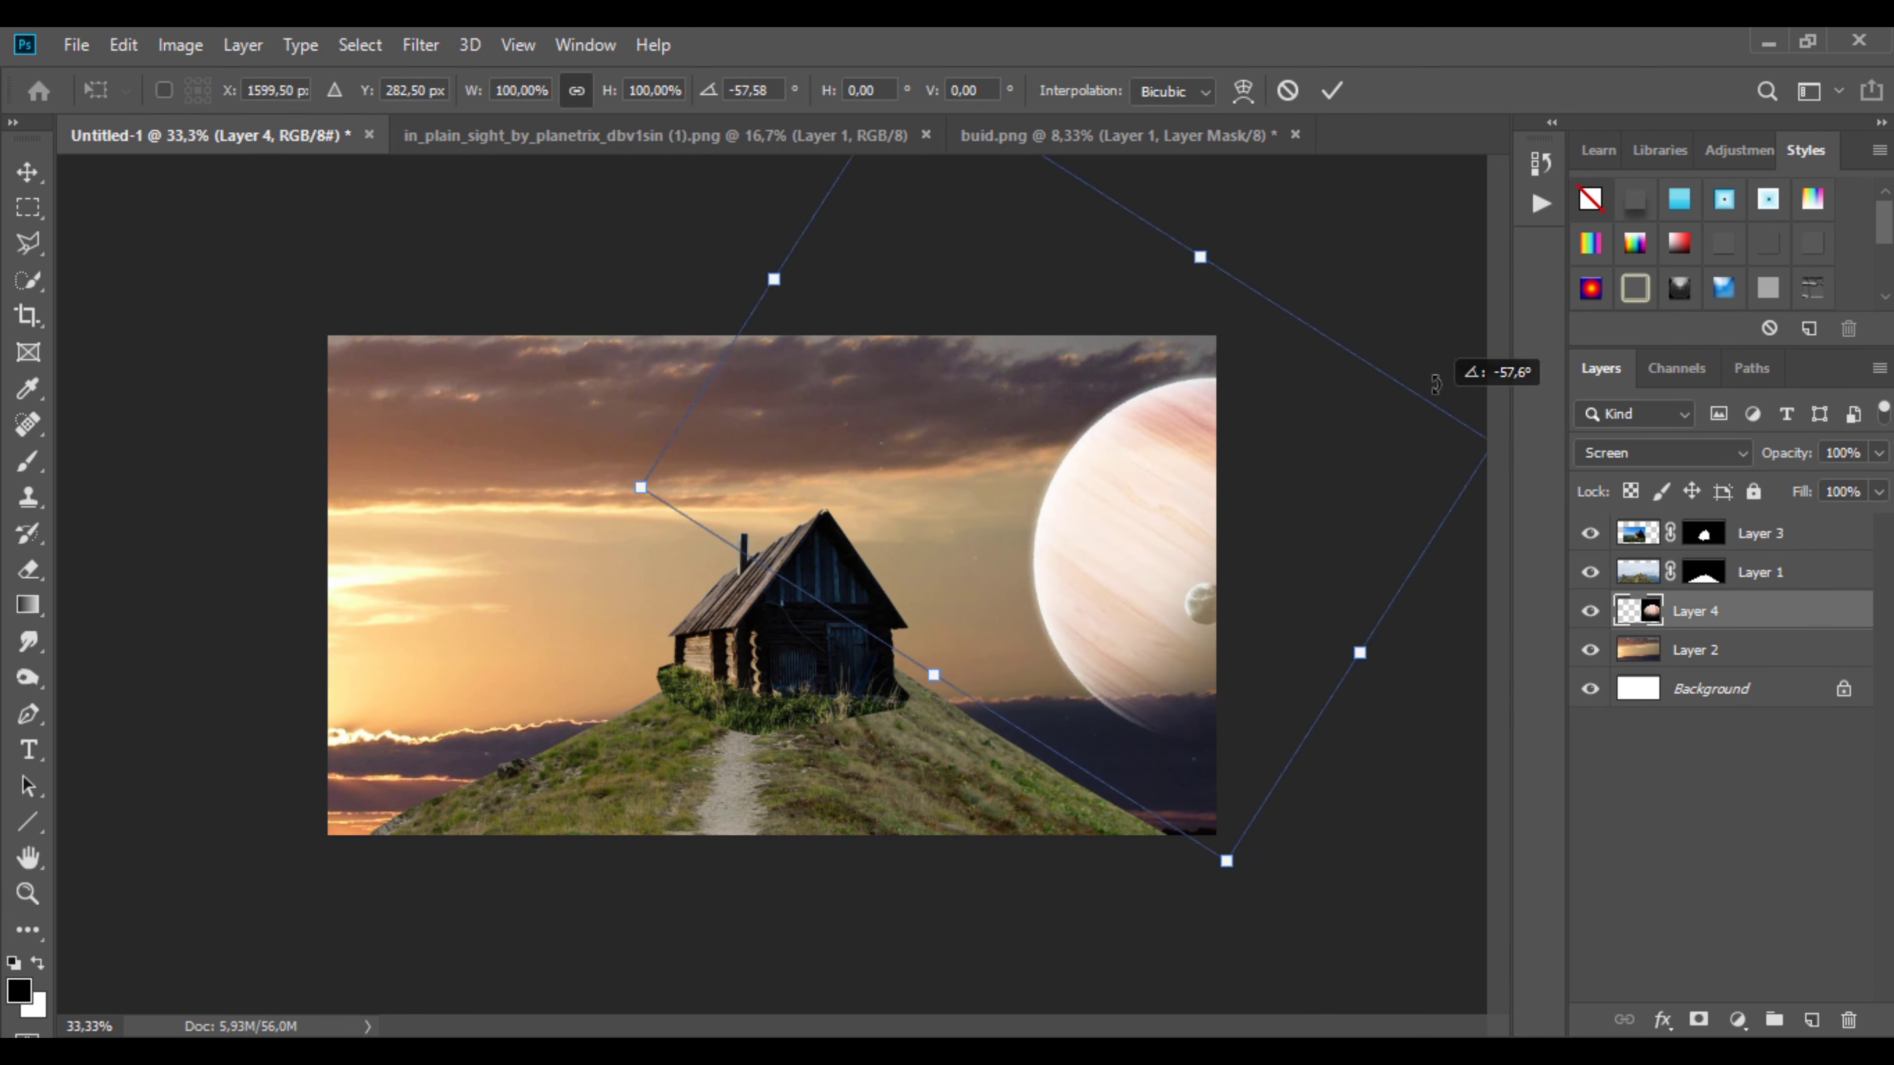
pyautogui.moveTo(1198, 460)
pyautogui.mouseDown()
pyautogui.moveTo(1084, 511)
pyautogui.moveTo(1057, 563)
pyautogui.mouseUp()
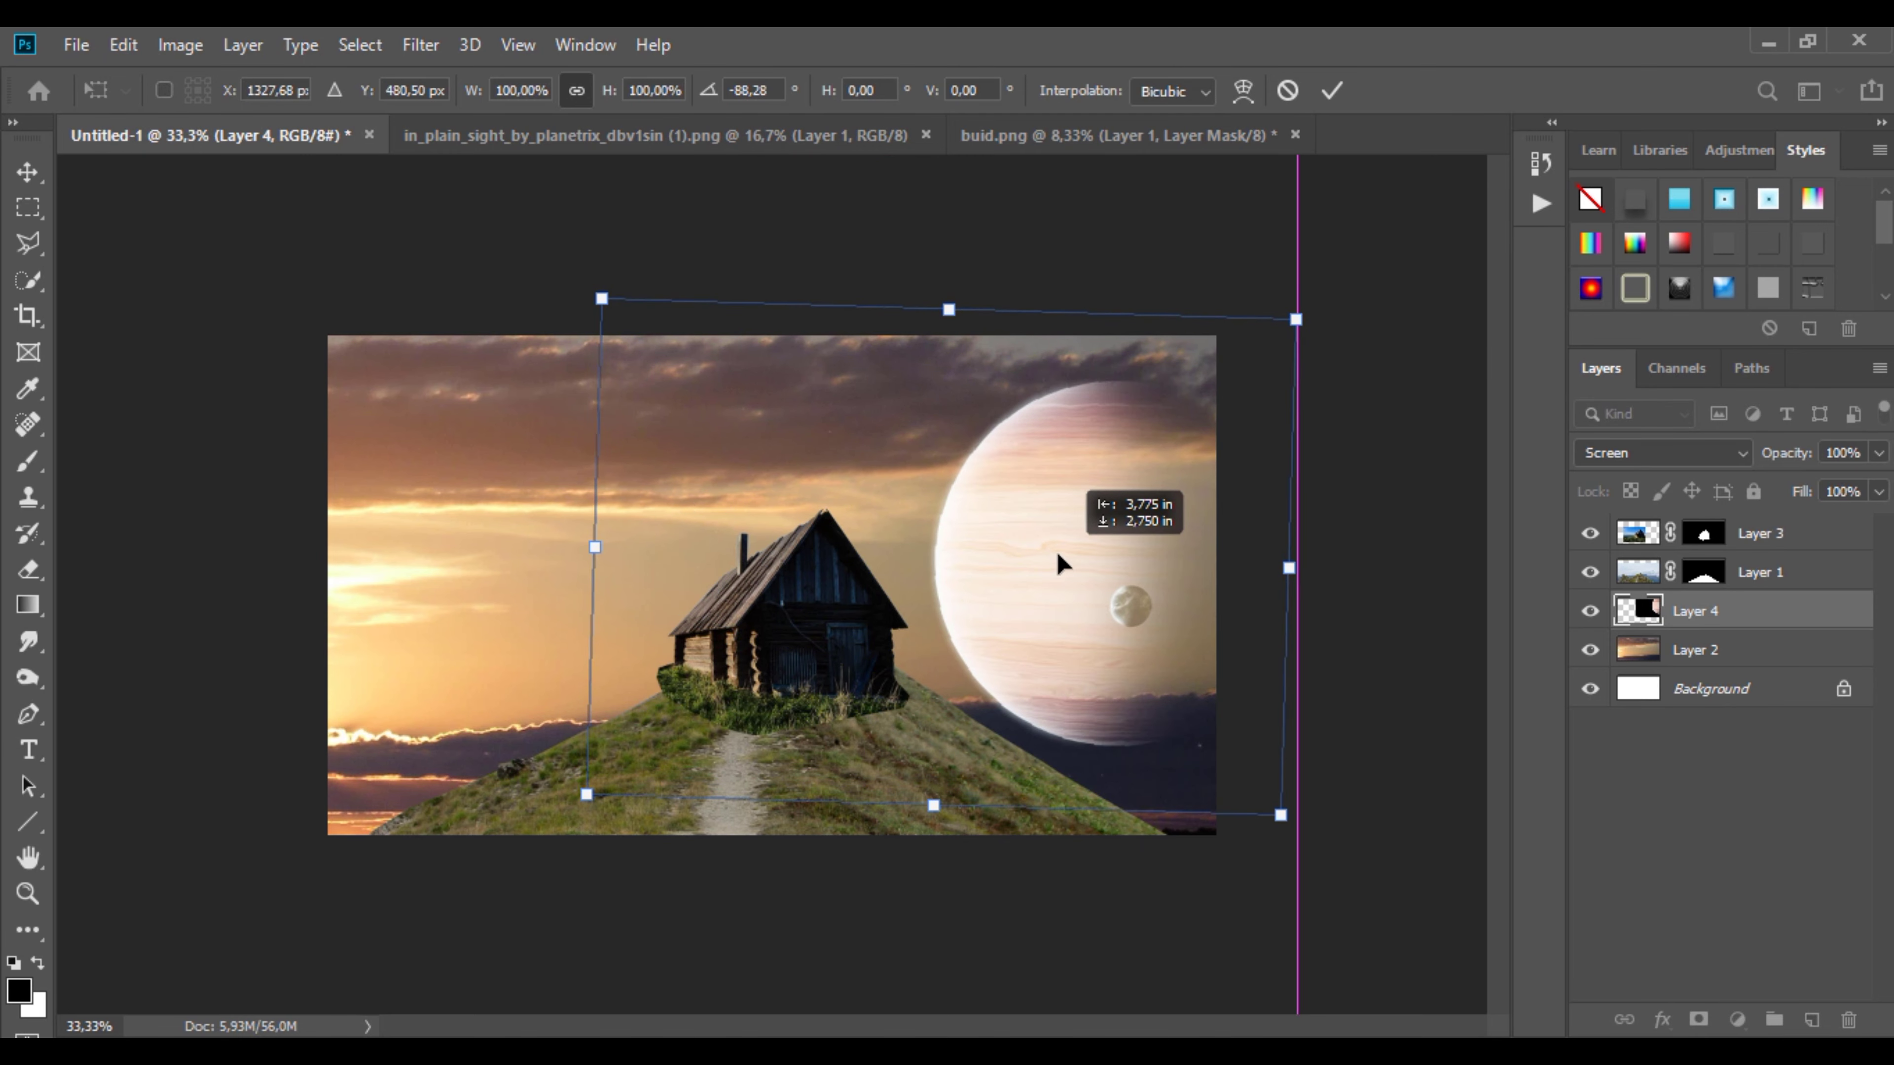
# Step: Shrink the planet to about 82%, fine-tune its tilt and position, and add a layer mask
pyautogui.moveTo(1282, 843); pyautogui.dragTo(1310, 761)
pyautogui.moveTo(765, 768); pyautogui.dragTo(765, 798)
pyautogui.moveTo(617, 872); pyautogui.dragTo(730, 769)
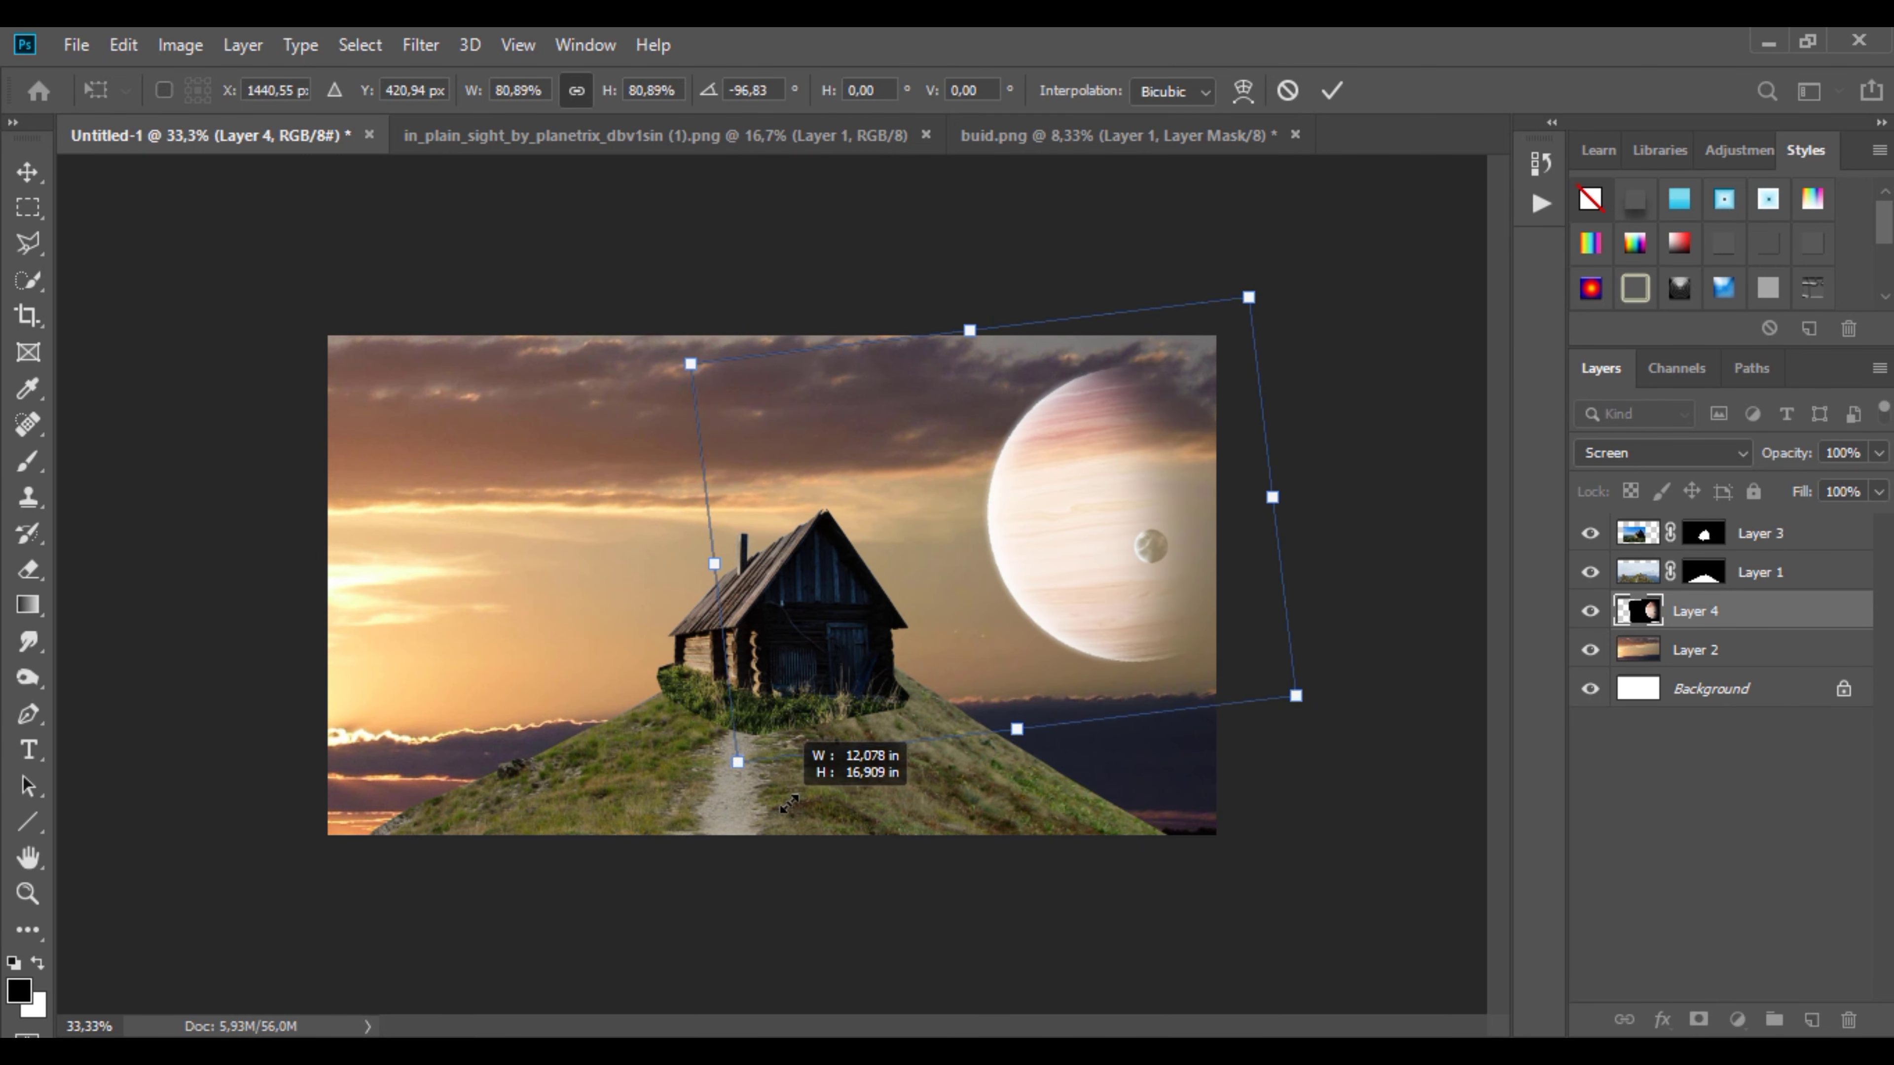
pyautogui.moveTo(938, 594); pyautogui.dragTo(919, 636)
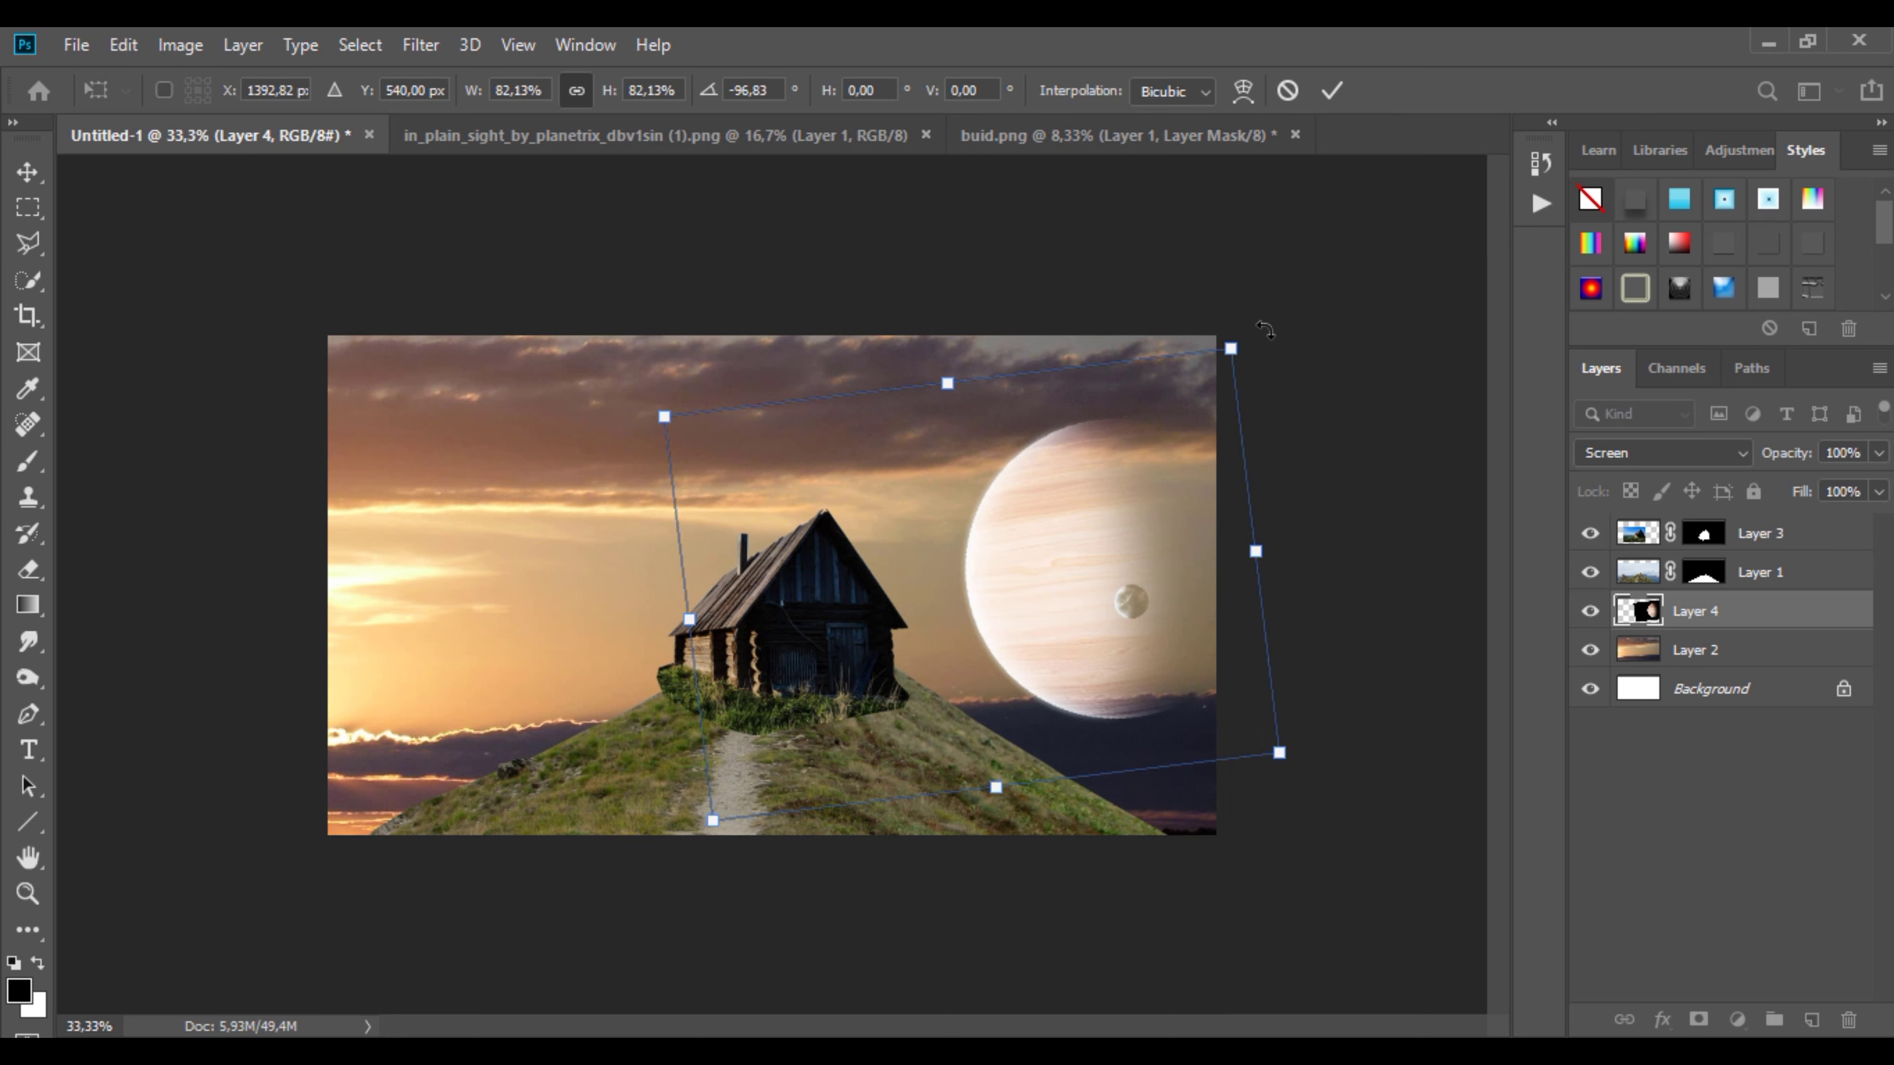
pyautogui.moveTo(1265, 330); pyautogui.dragTo(1278, 343)
pyautogui.moveTo(1037, 496); pyautogui.dragTo(1035, 488)
pyautogui.click(1332, 90)
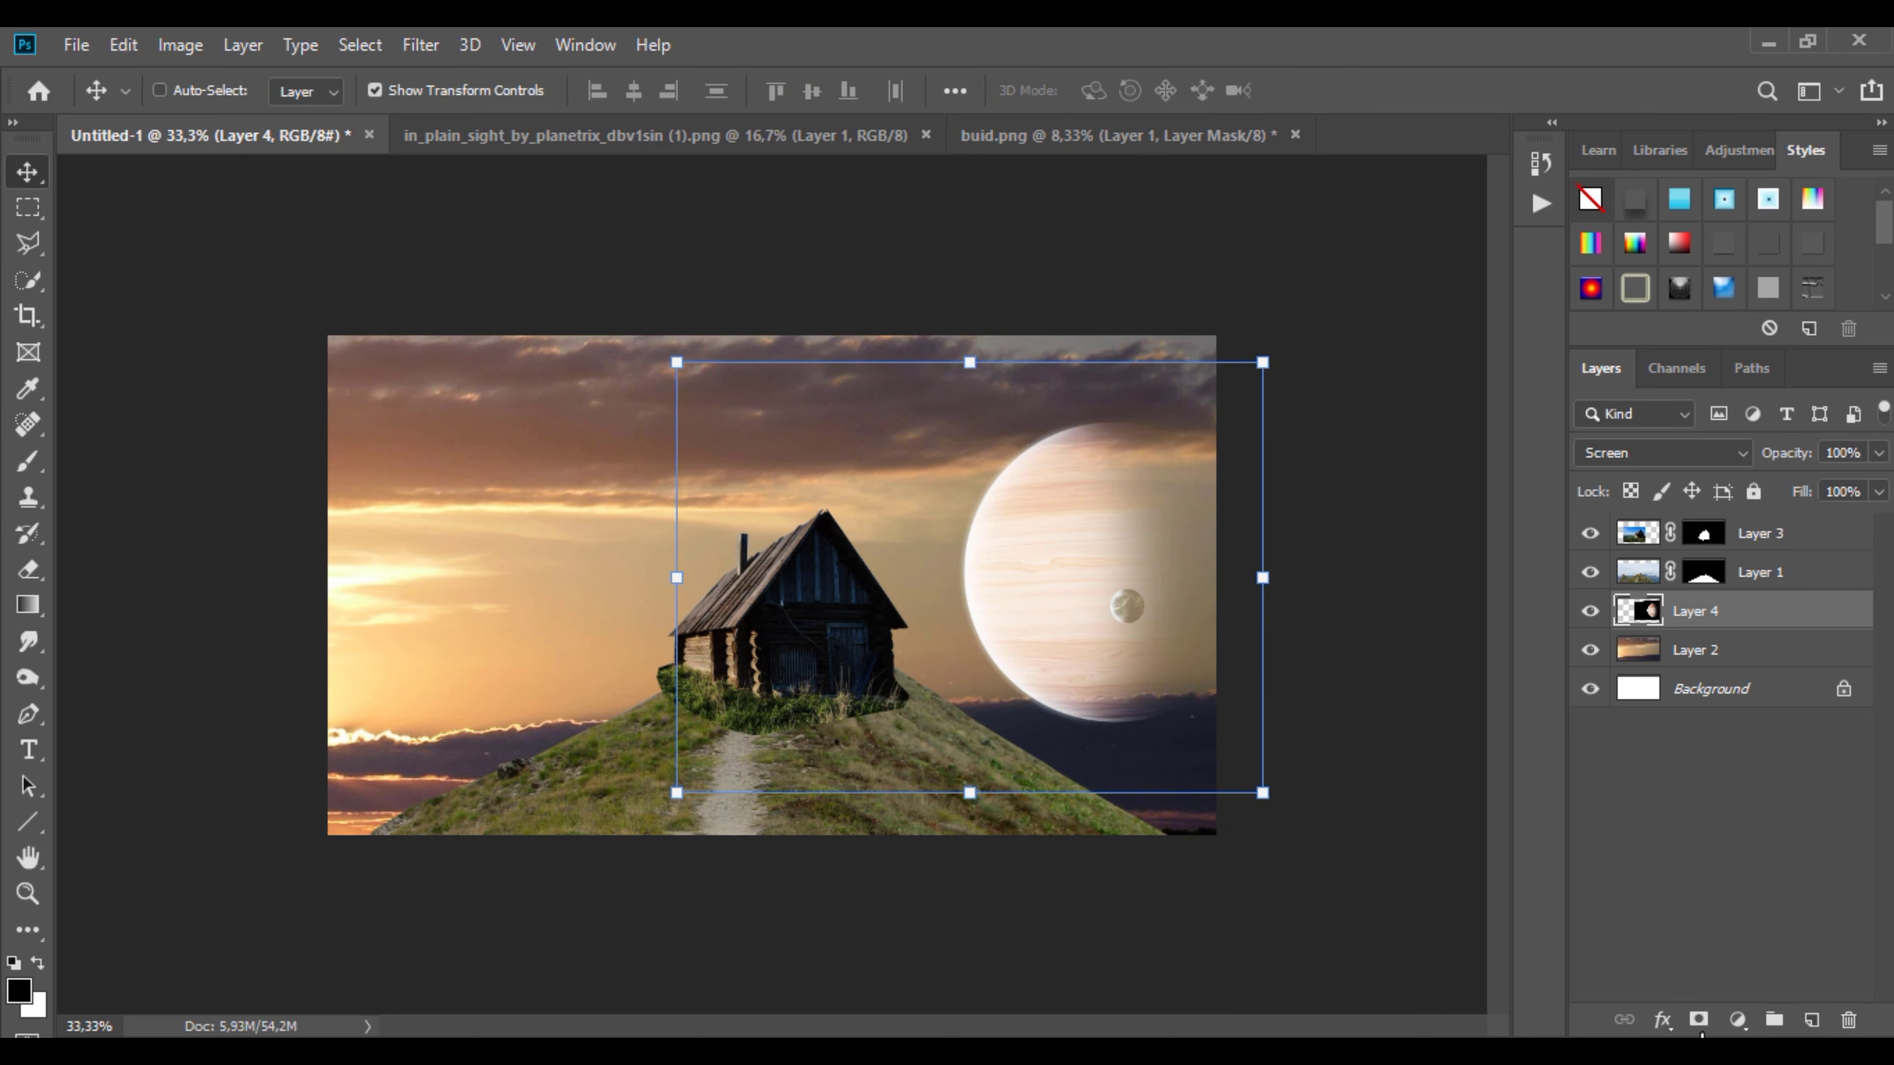
pyautogui.click(1698, 1020)
pyautogui.scroll(3, 1069, 744)
# Step: Select the Cloud 3 brush from the AZBrushes3 Effects set at 111 px
pyautogui.moveTo(816, 643); pyautogui.dragTo(584, 606)
pyautogui.press('b')
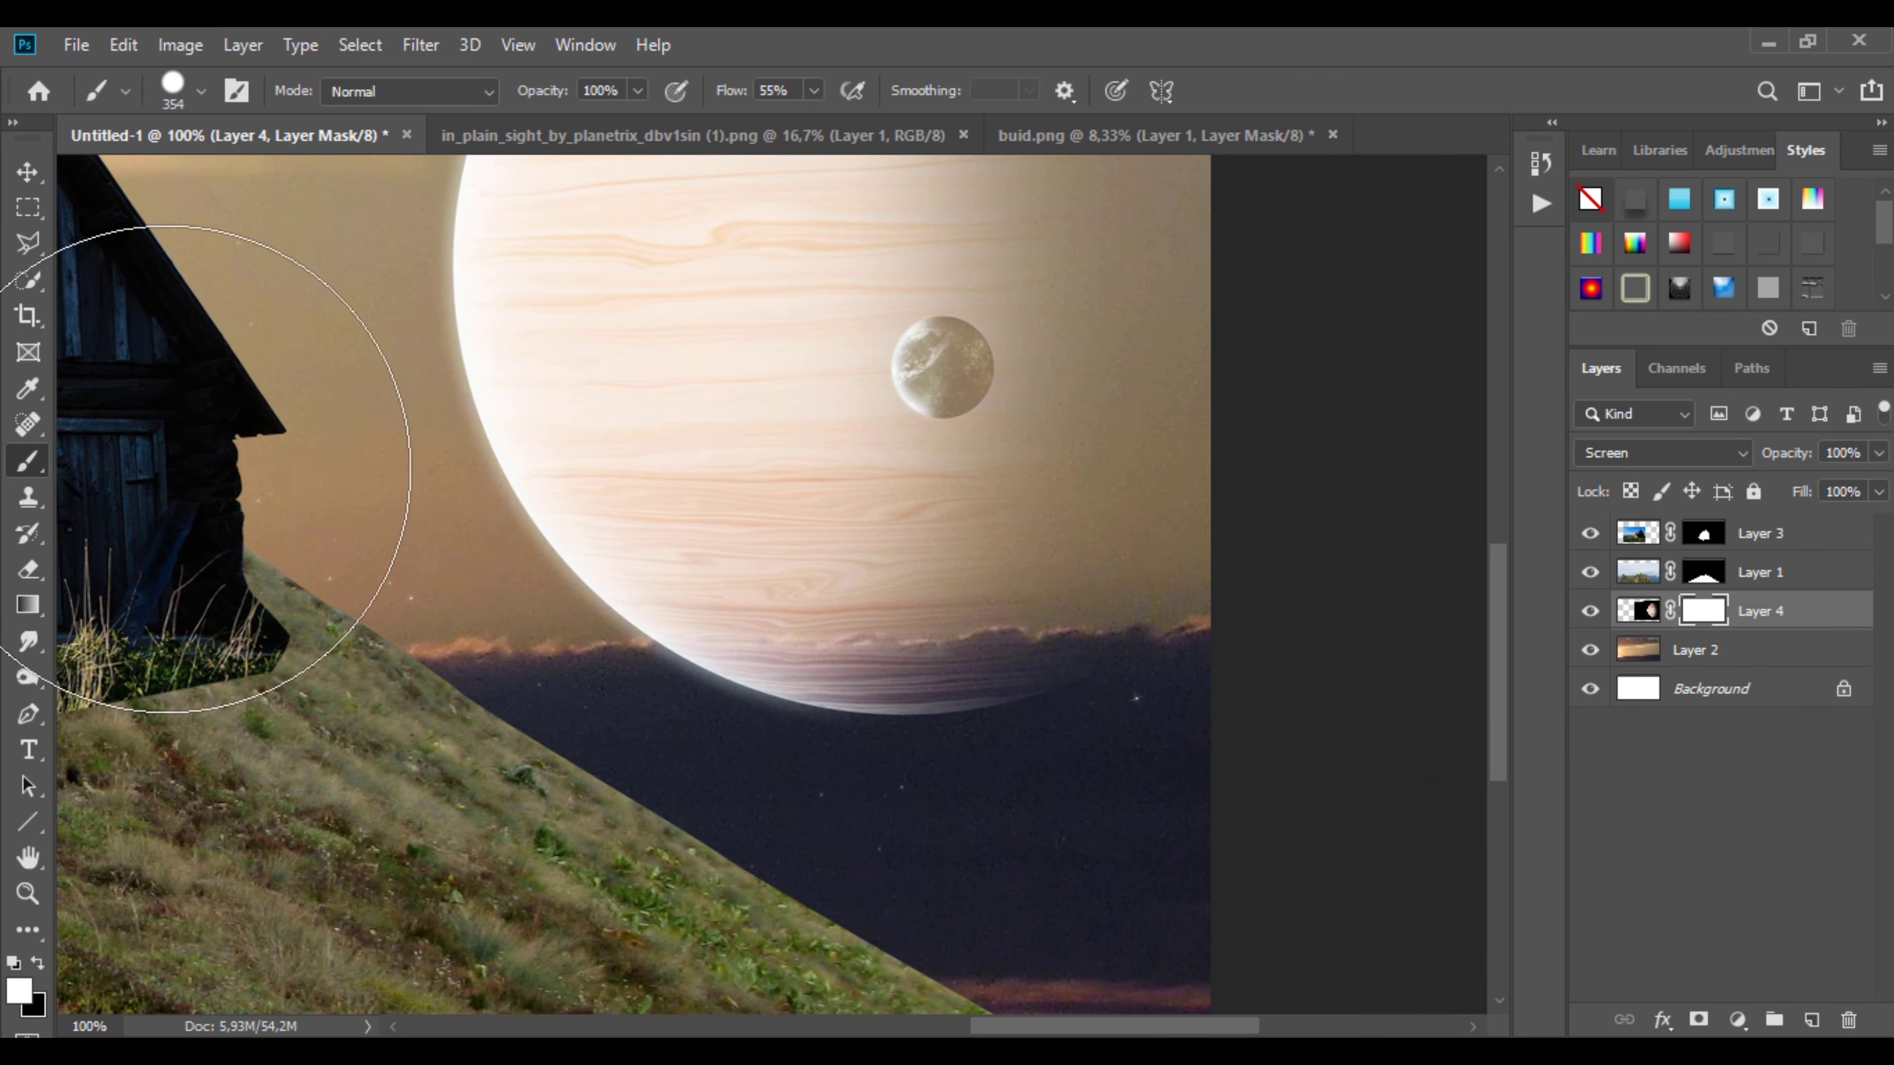
pyautogui.rightClick(674, 406)
pyautogui.click(727, 821)
pyautogui.scroll(-3, 835, 820)
pyautogui.scroll(5, 835, 821)
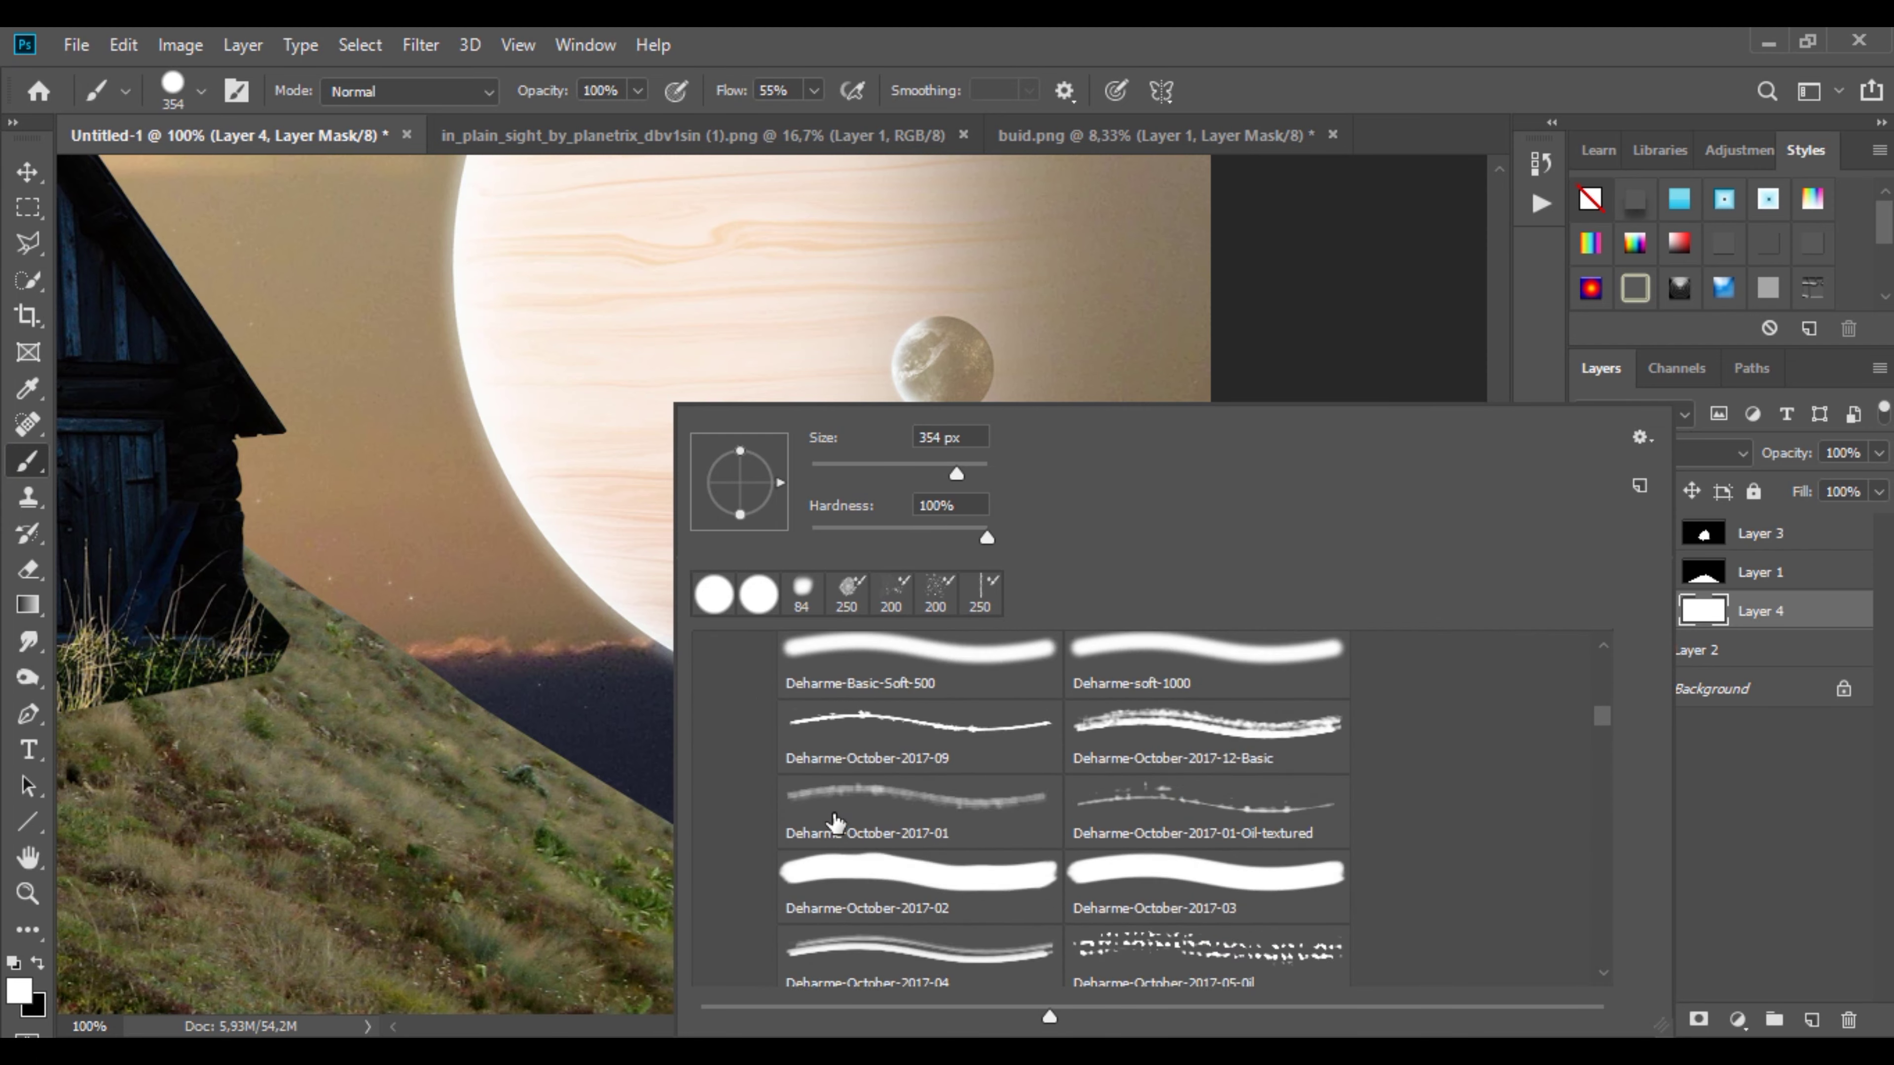
pyautogui.scroll(10, 1585, 938)
pyautogui.scroll(2, 880, 795)
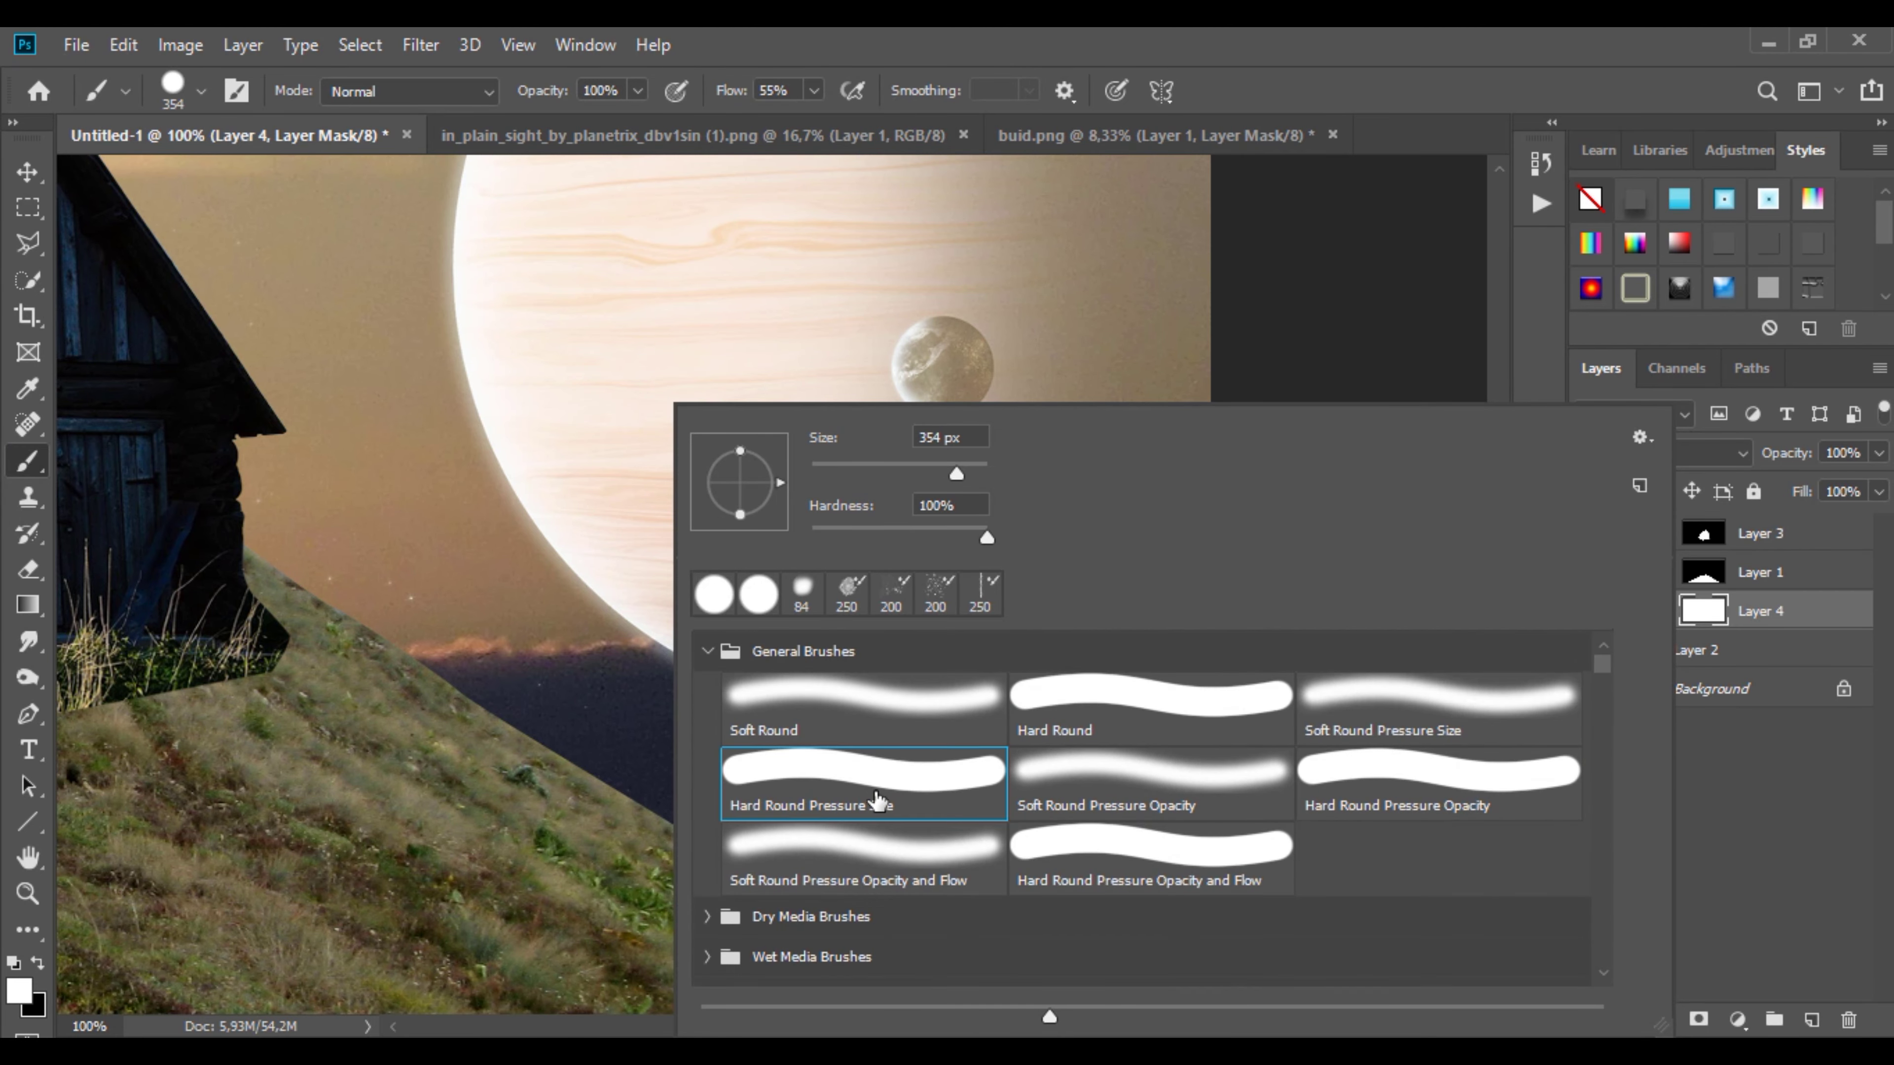
pyautogui.scroll(-3, 876, 800)
pyautogui.click(708, 793)
pyautogui.click(737, 833)
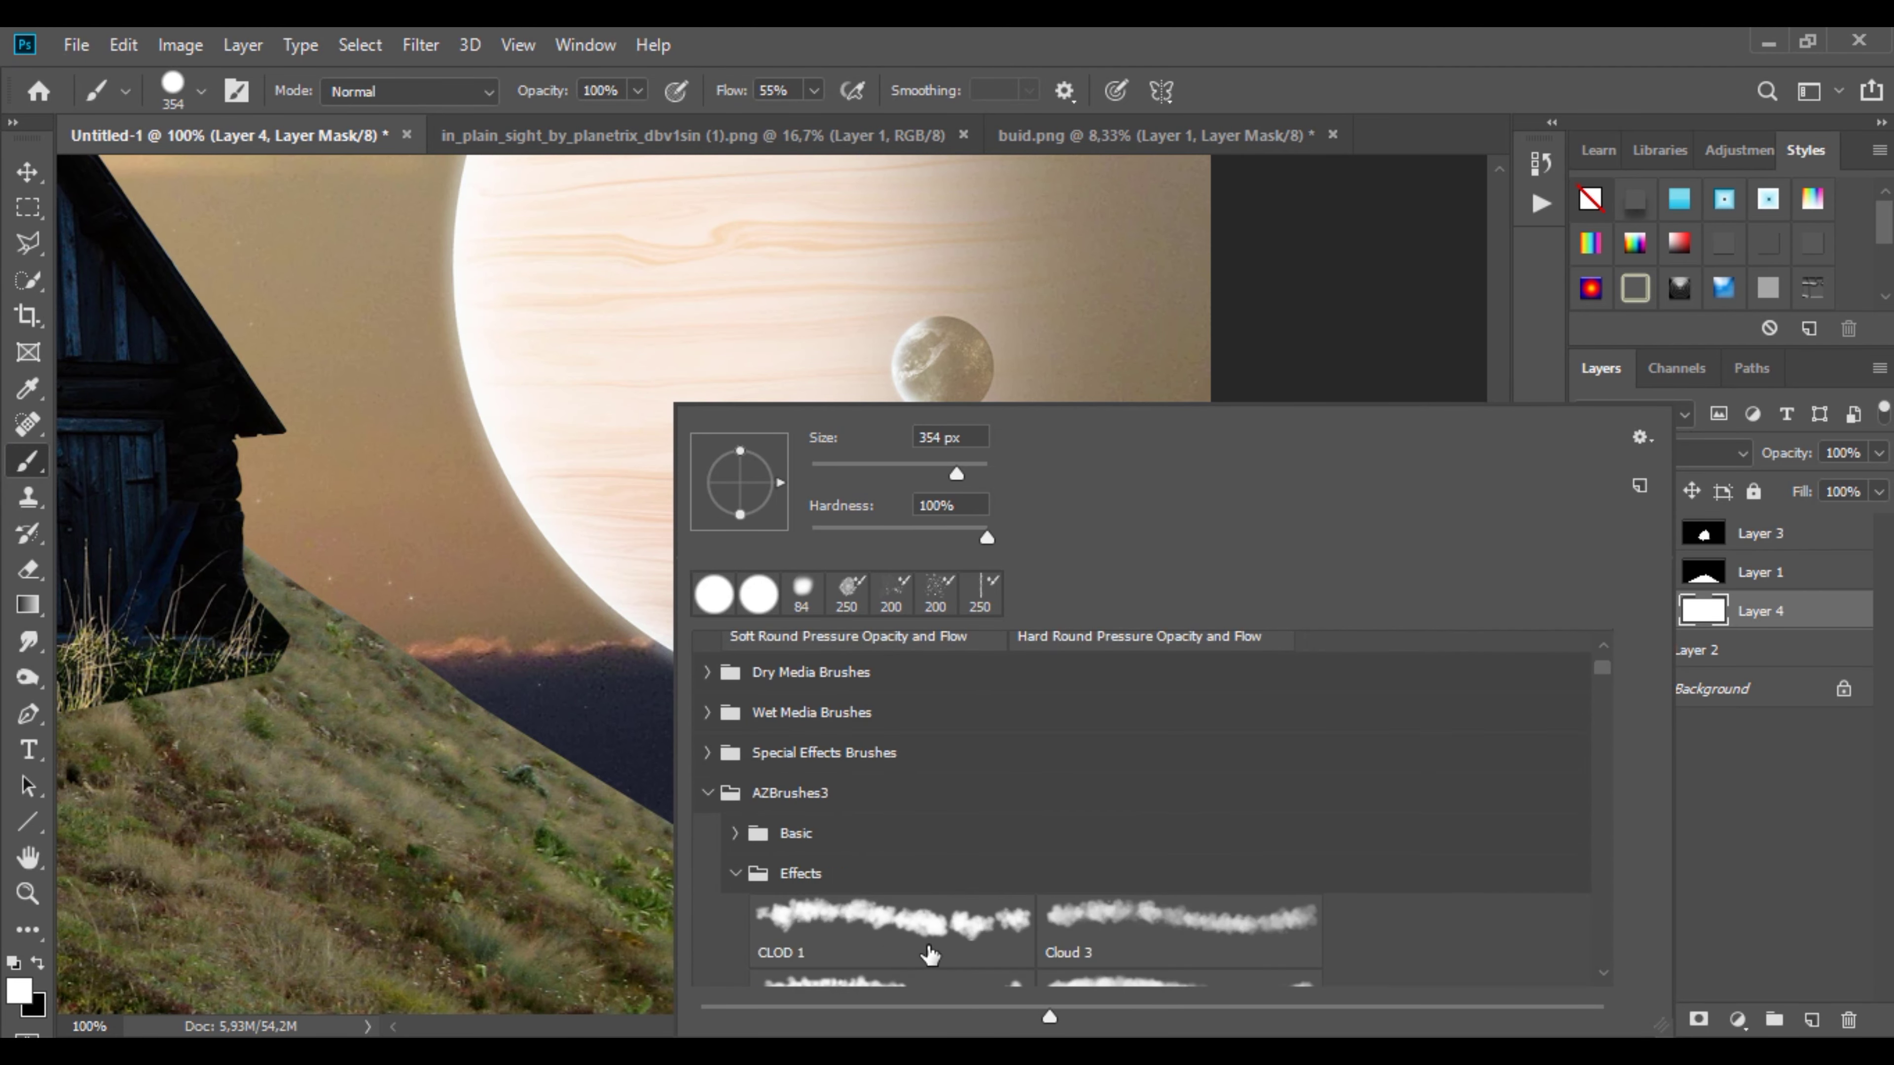
pyautogui.scroll(-5, 931, 925)
pyautogui.scroll(-1, 931, 925)
pyautogui.scroll(-3, 931, 925)
pyautogui.scroll(3, 930, 925)
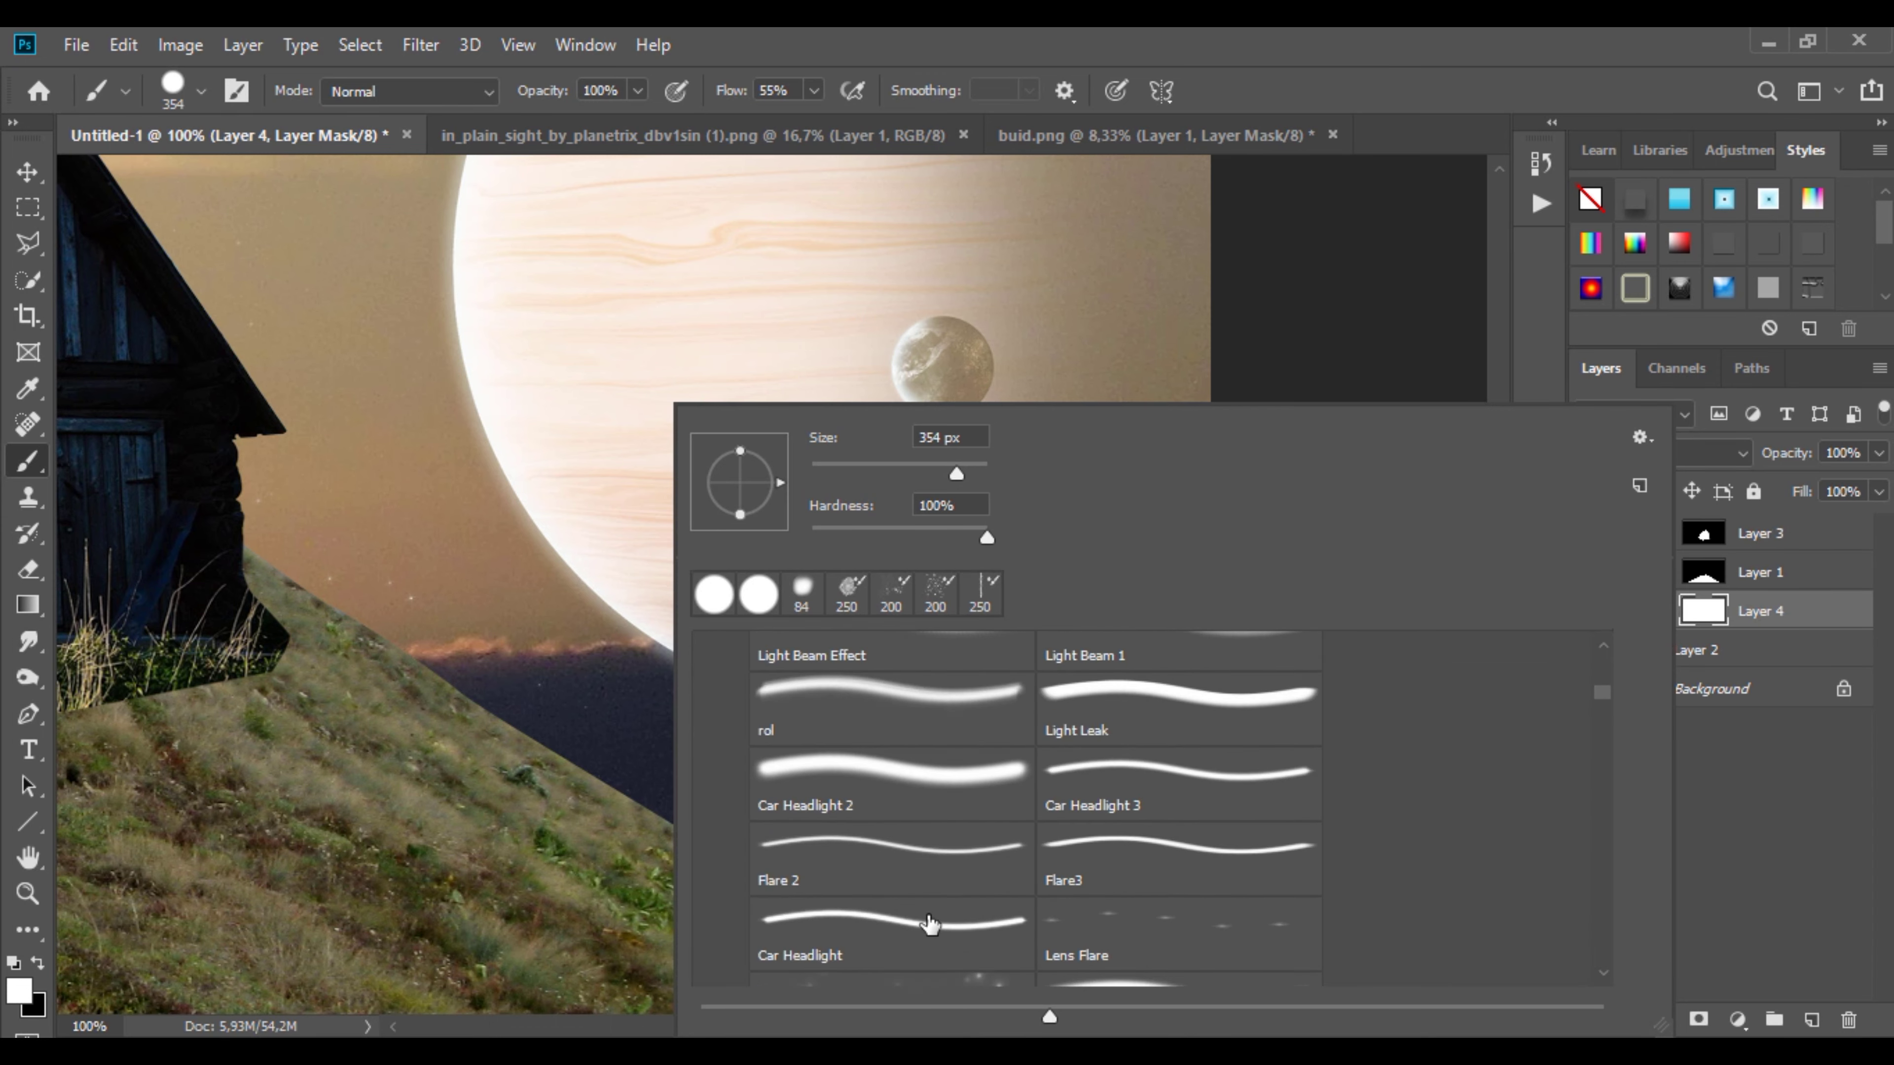
pyautogui.scroll(3, 930, 925)
pyautogui.scroll(3, 931, 925)
pyautogui.click(1179, 697)
pyautogui.click(950, 437)
pyautogui.write('111')
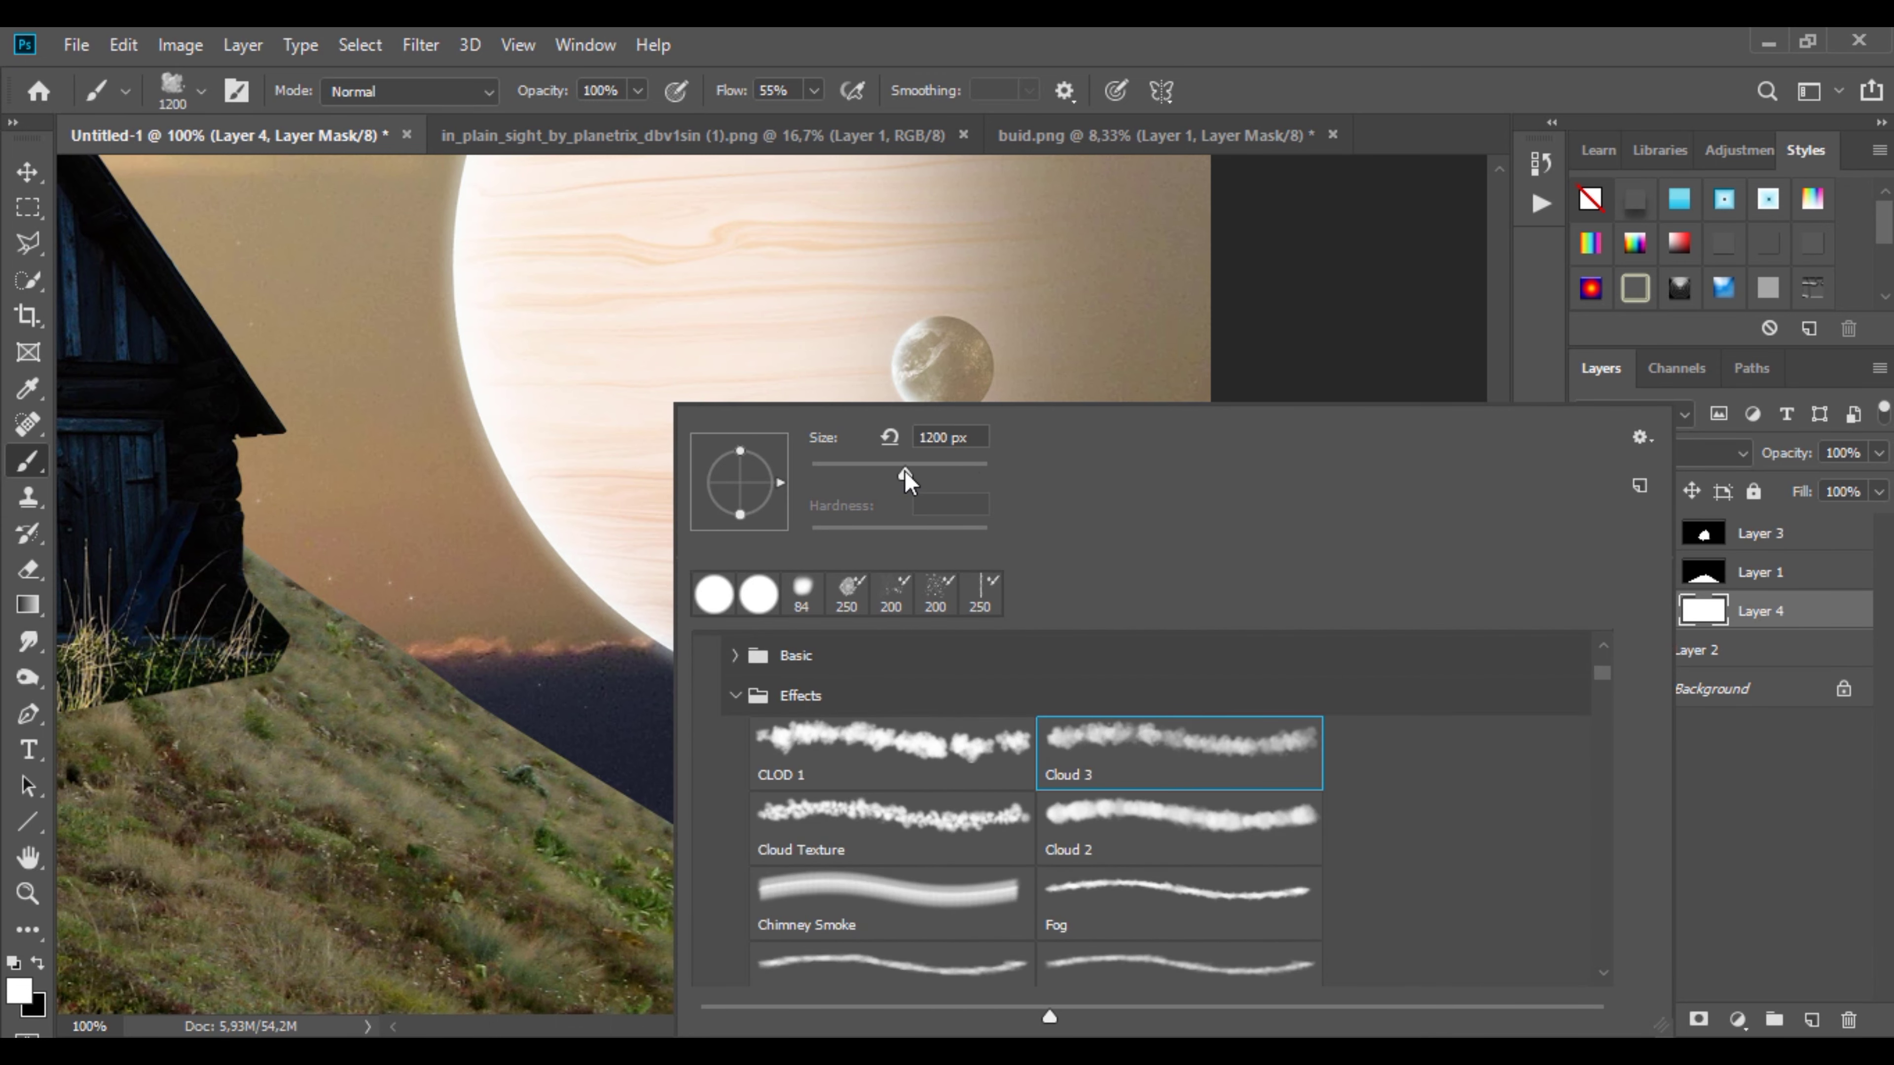
pyautogui.press('Return')
# Step: Paint cloud edges on the planet mask along its lower rim with a 31 px brush
pyautogui.moveTo(659, 682)
pyautogui.mouseDown()
pyautogui.moveTo(824, 690)
pyautogui.moveTo(1003, 735)
pyautogui.mouseUp()
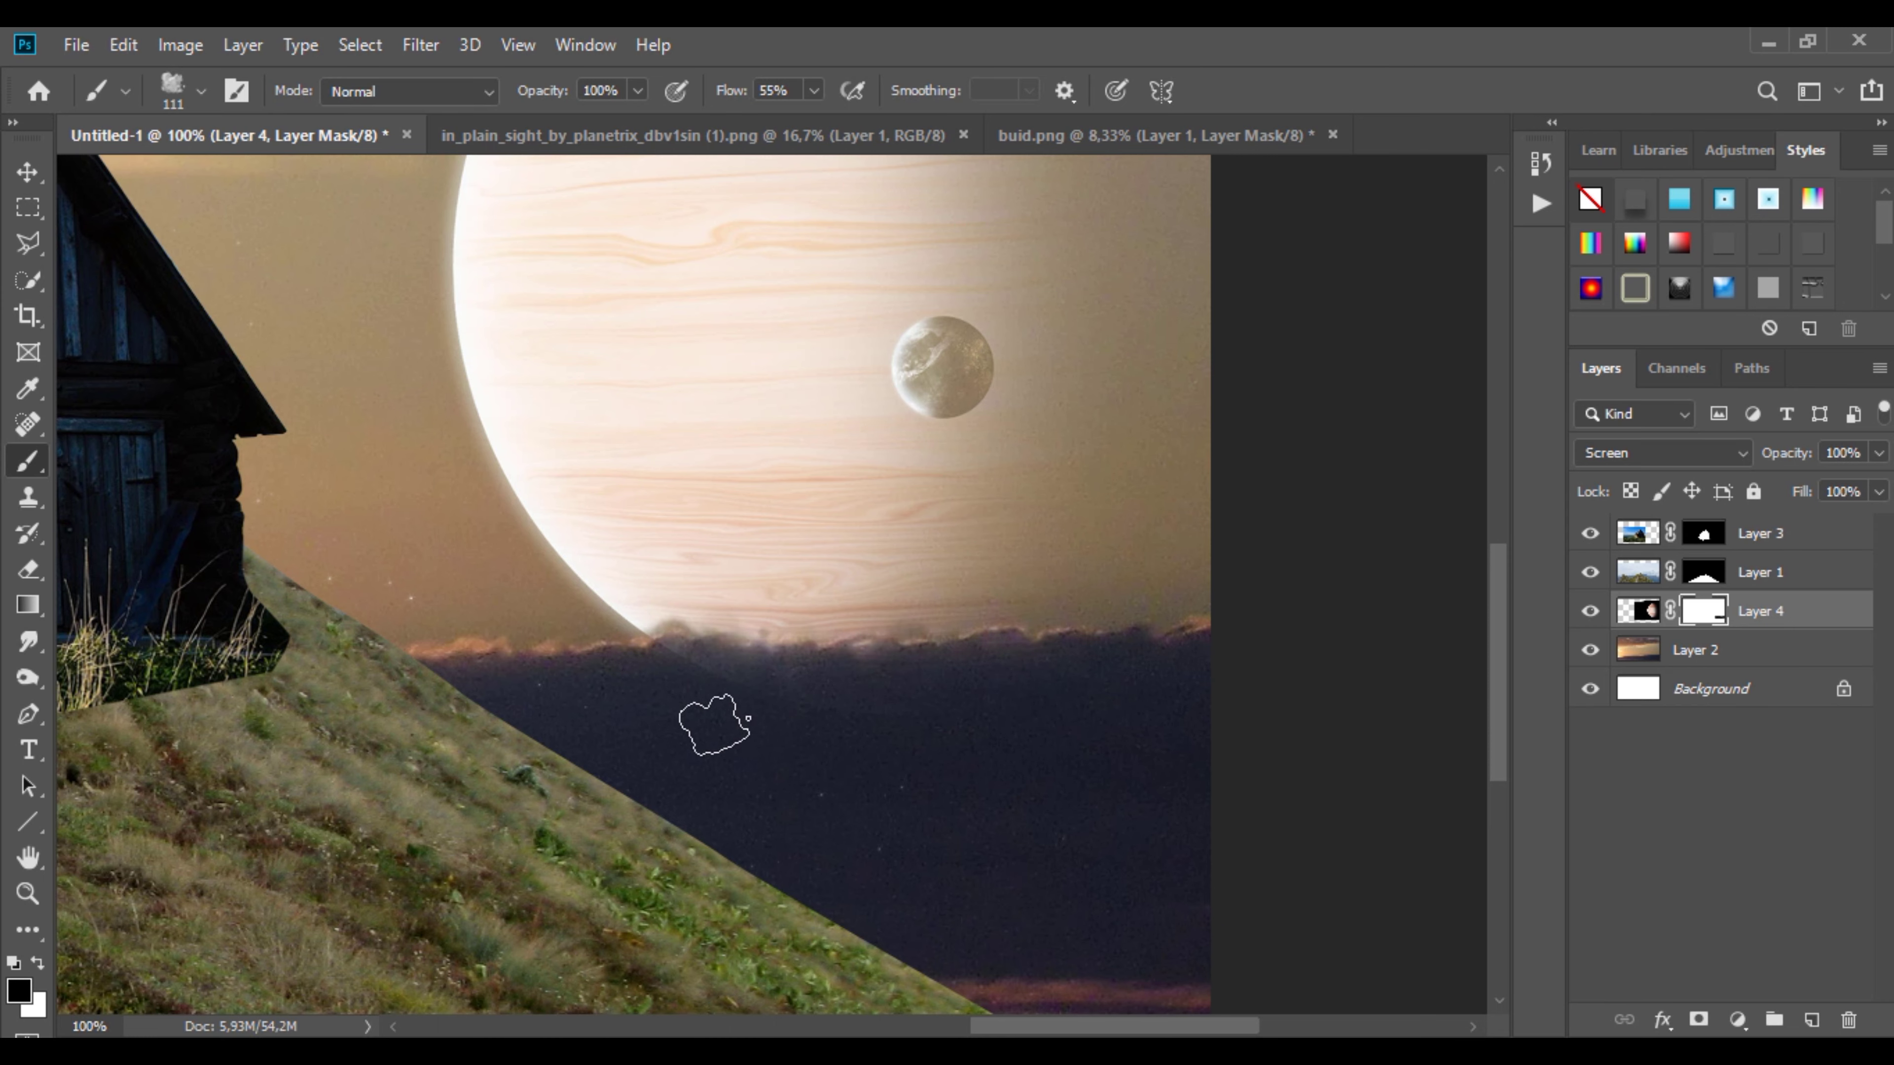
pyautogui.hotkey('ctrl', 'z')
pyautogui.rightClick(714, 724)
pyautogui.write('31')
pyautogui.press('Return')
pyautogui.moveTo(787, 711); pyautogui.dragTo(703, 678)
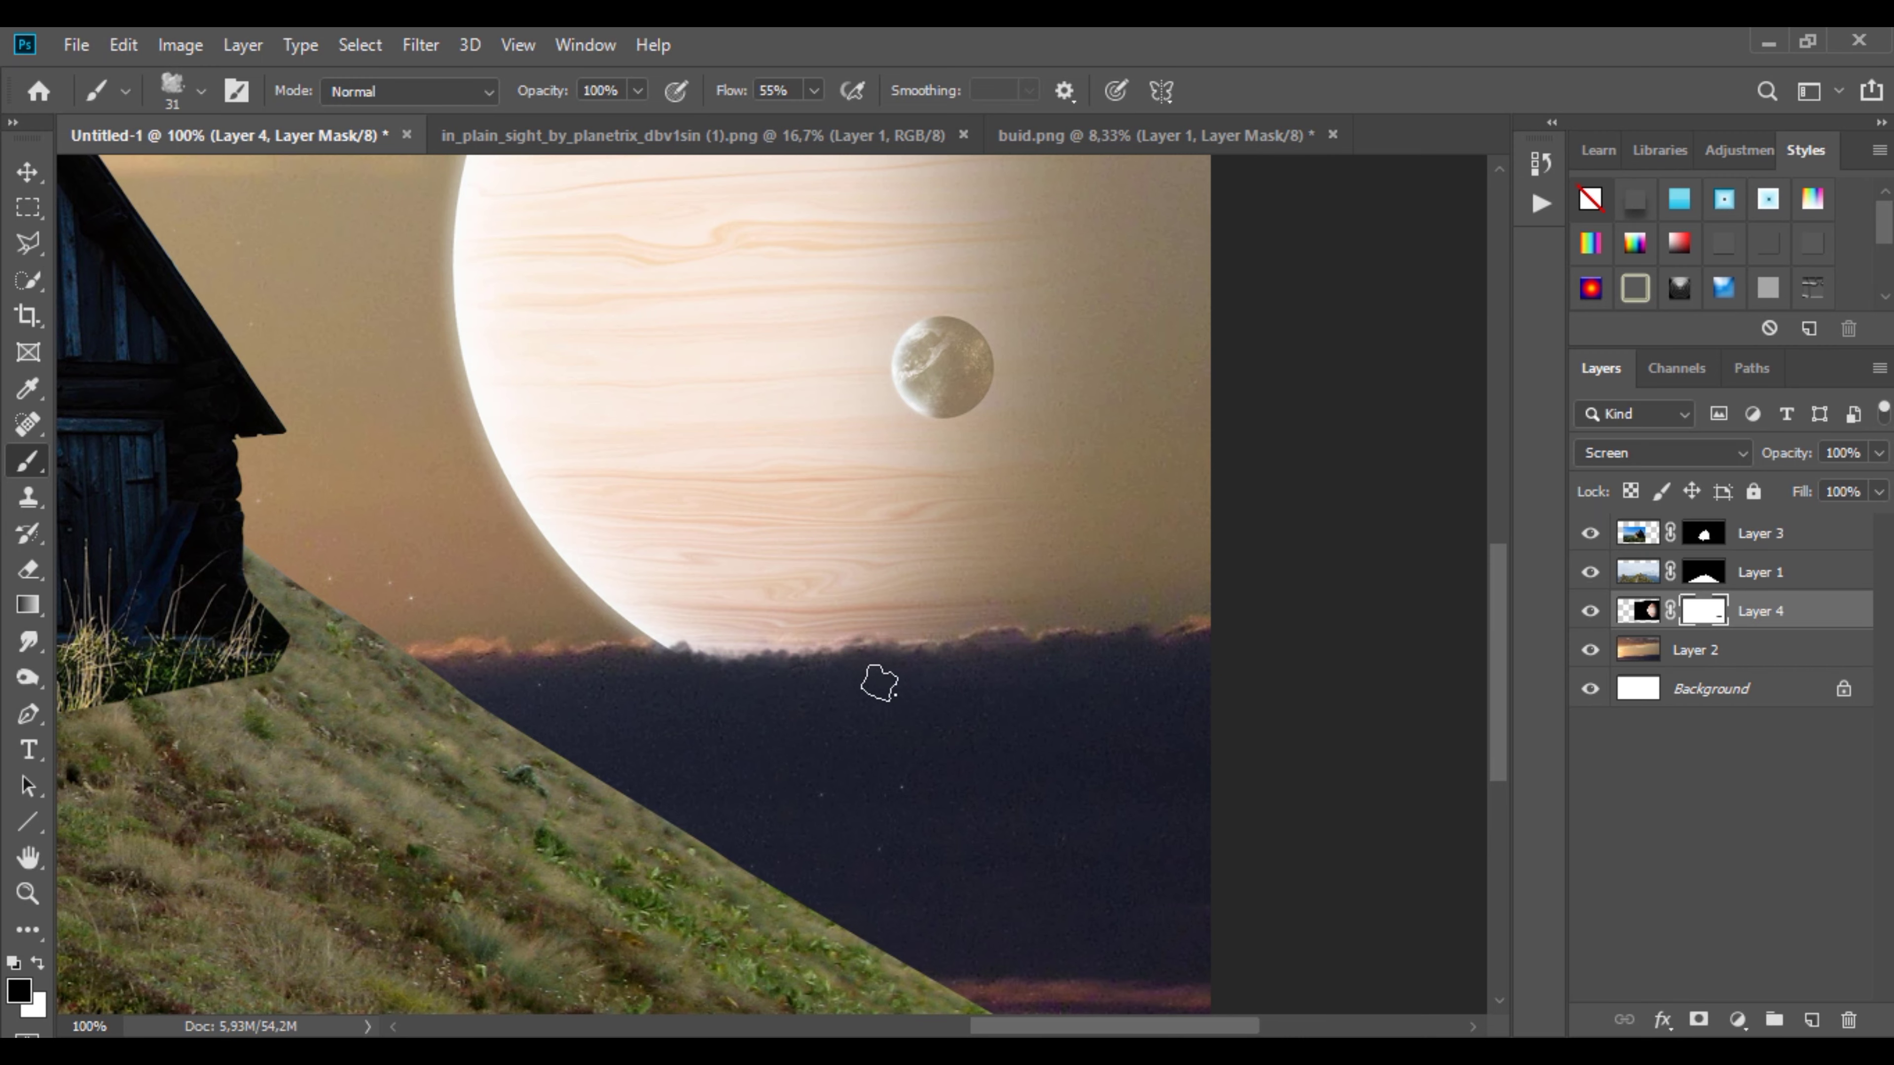
pyautogui.scroll(3, 880, 684)
pyautogui.moveTo(388, 611)
pyautogui.mouseDown()
pyautogui.moveTo(301, 591)
pyautogui.moveTo(752, 626)
pyautogui.moveTo(1081, 582)
pyautogui.moveTo(545, 638)
pyautogui.moveTo(314, 589)
pyautogui.mouseUp()
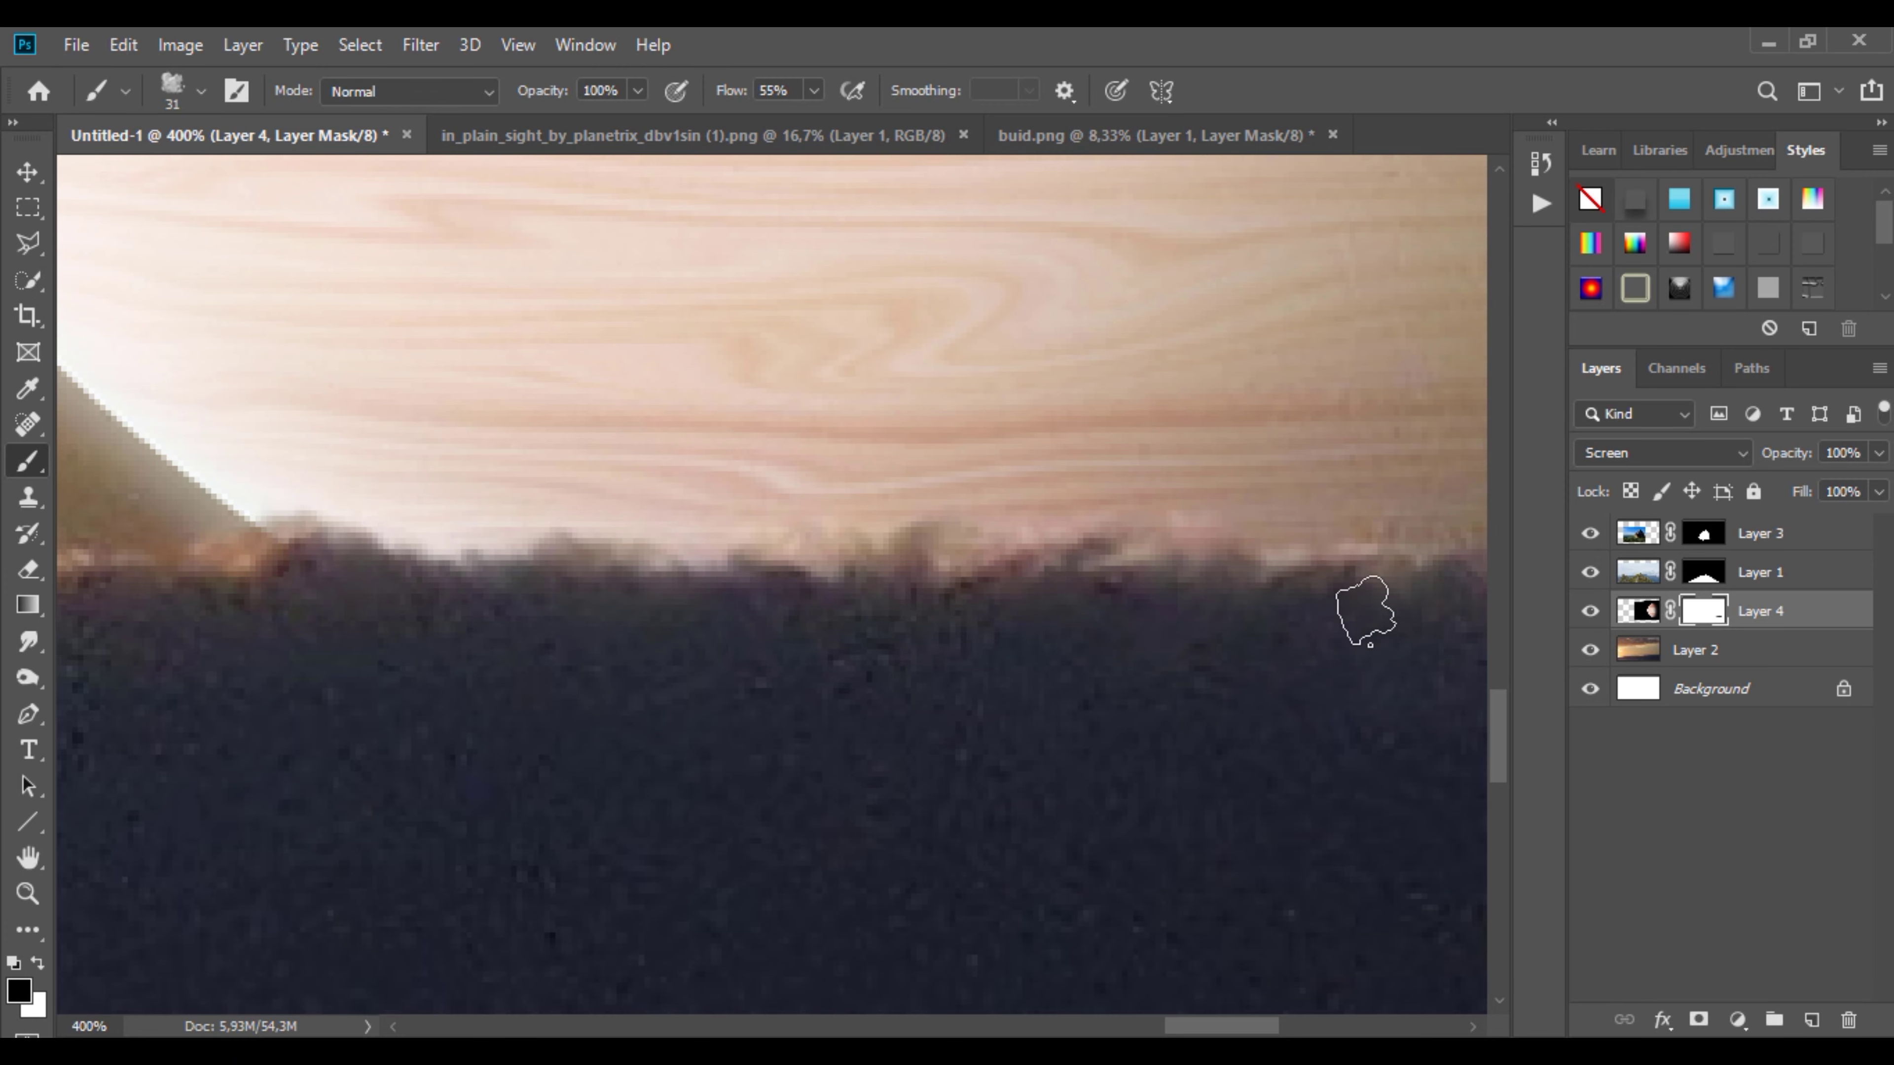
pyautogui.moveTo(1323, 584); pyautogui.dragTo(213, 595)
pyautogui.scroll(-7, 622, 630)
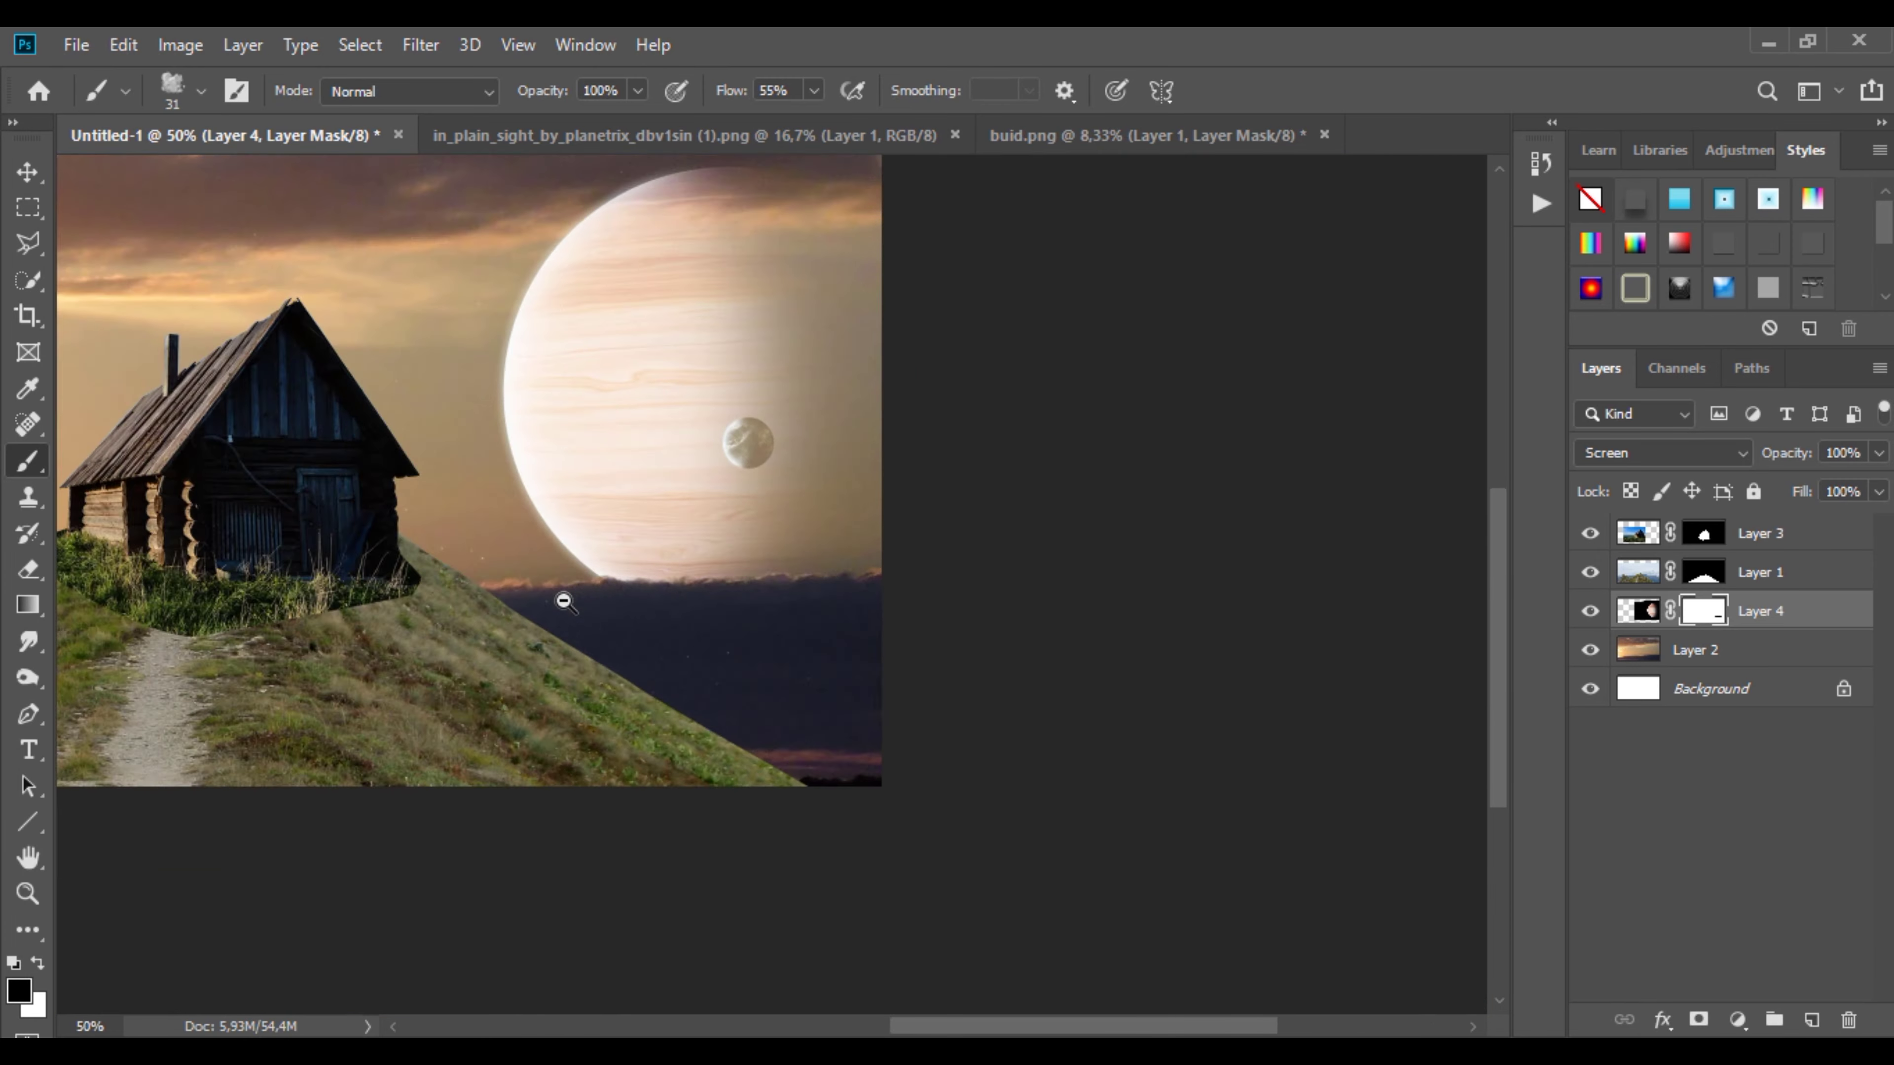
# Step: Paint clouds over the planet's upper rim with a 64 px brush
pyautogui.click(863, 319)
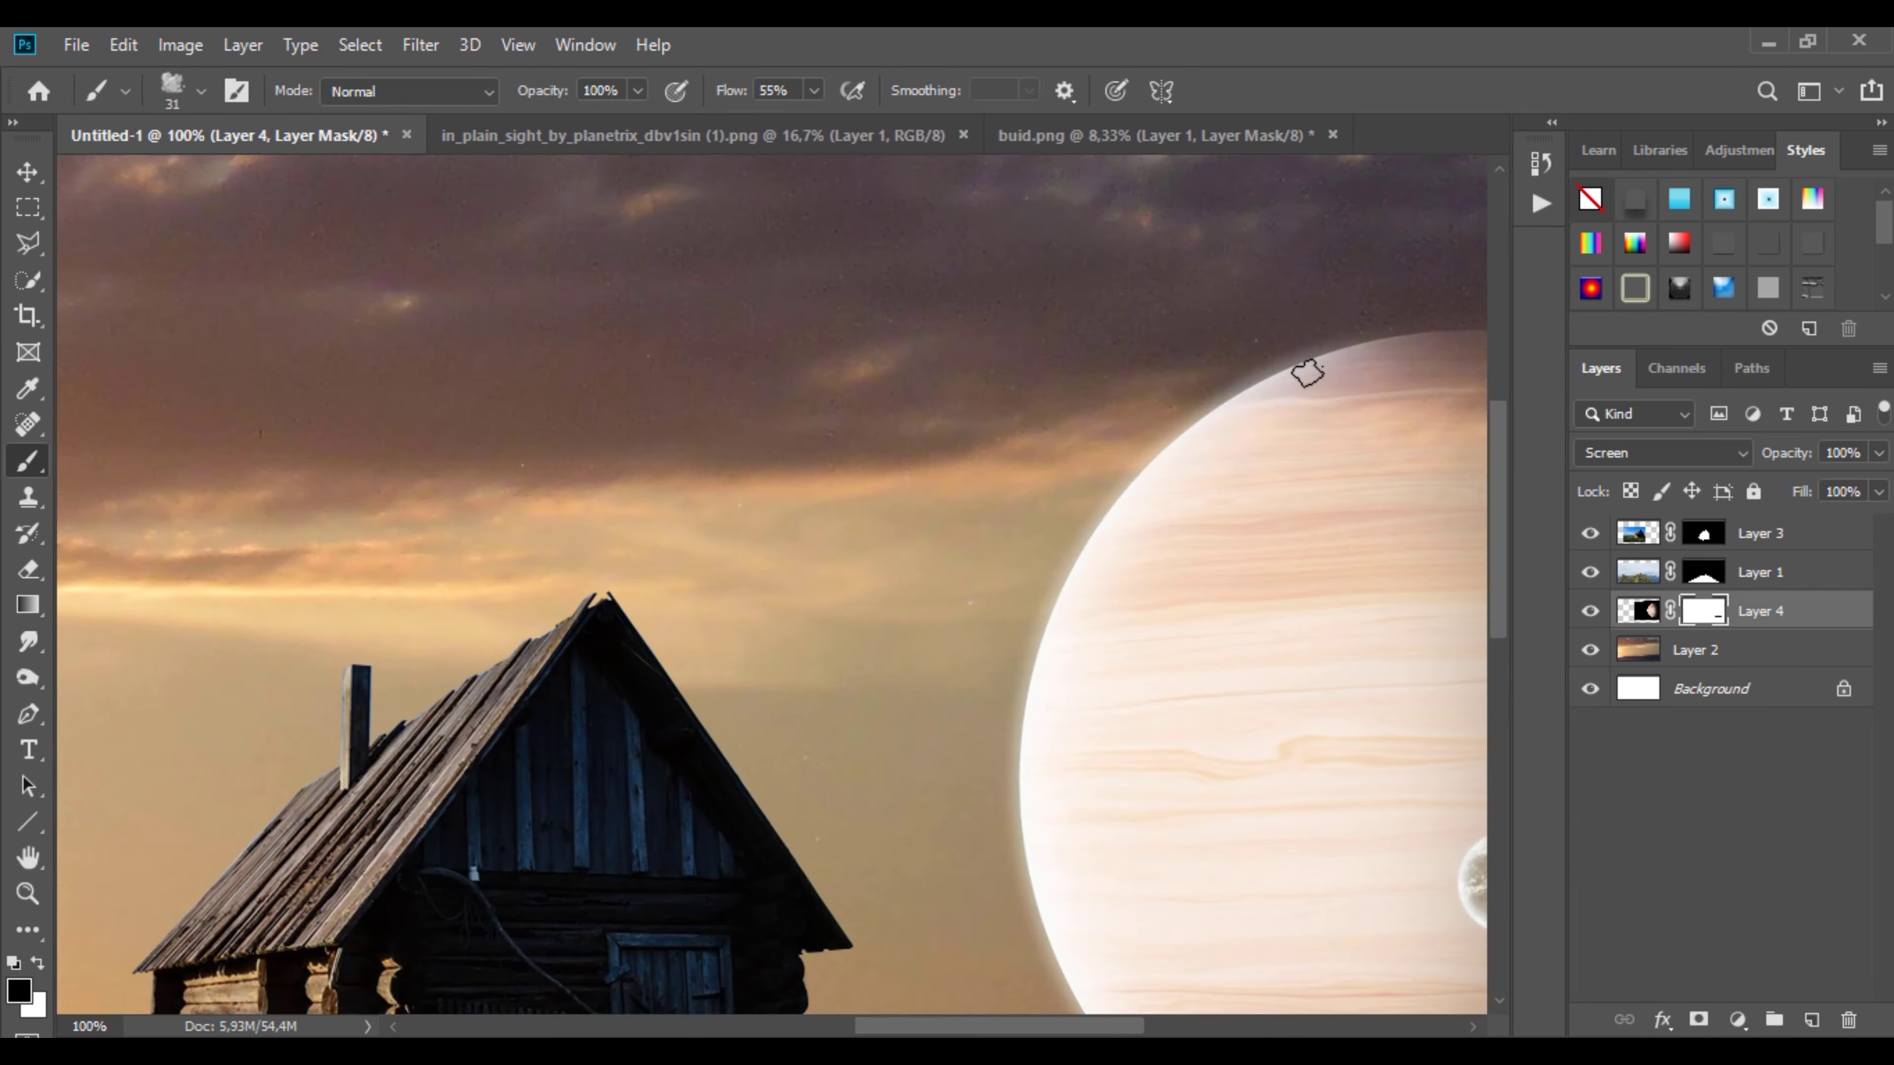
pyautogui.rightClick(708, 369)
pyautogui.doubleClick(1226, 727)
pyautogui.moveTo(570, 418)
pyautogui.mouseDown()
pyautogui.moveTo(740, 402)
pyautogui.moveTo(344, 451)
pyautogui.mouseUp()
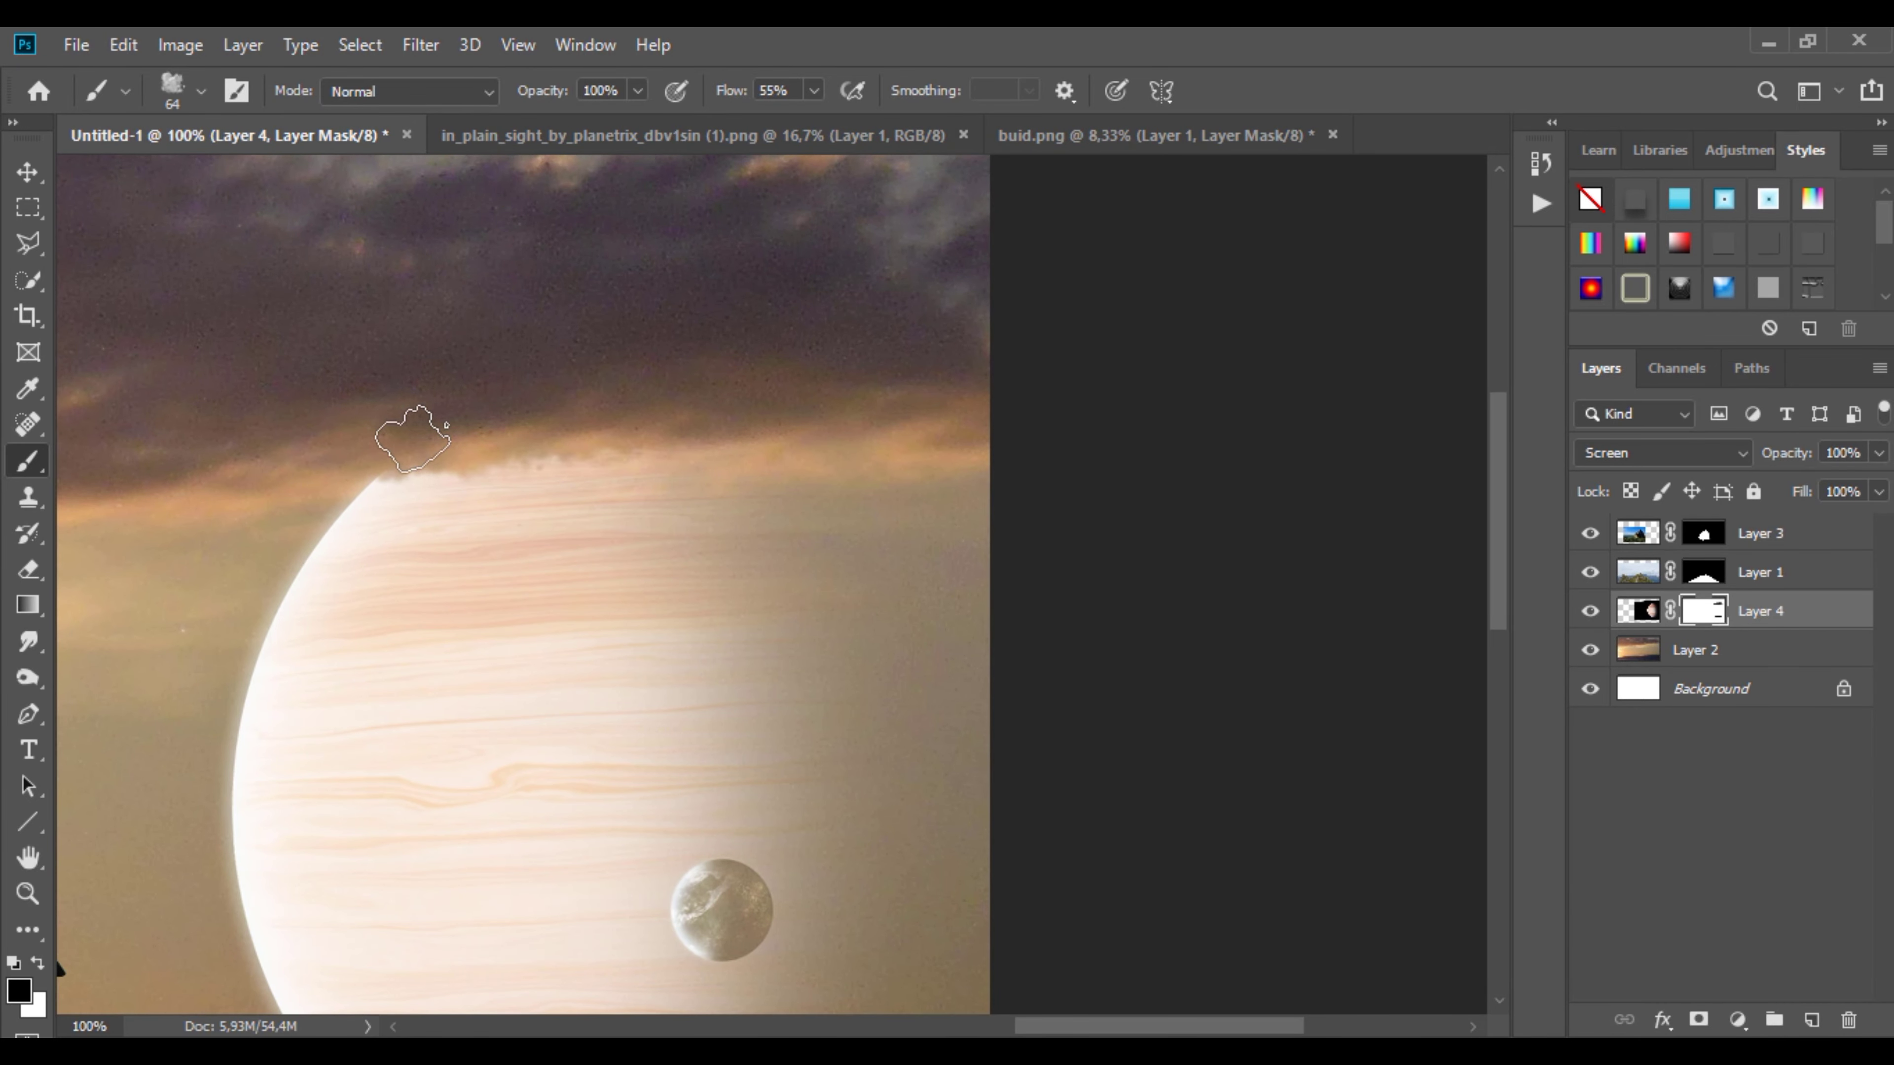
pyautogui.click(563, 137)
pyautogui.click(322, 137)
# Step: Set the brush to Soft Round at 64% opacity
pyautogui.click(637, 90)
pyautogui.moveTo(622, 123); pyautogui.dragTo(588, 123)
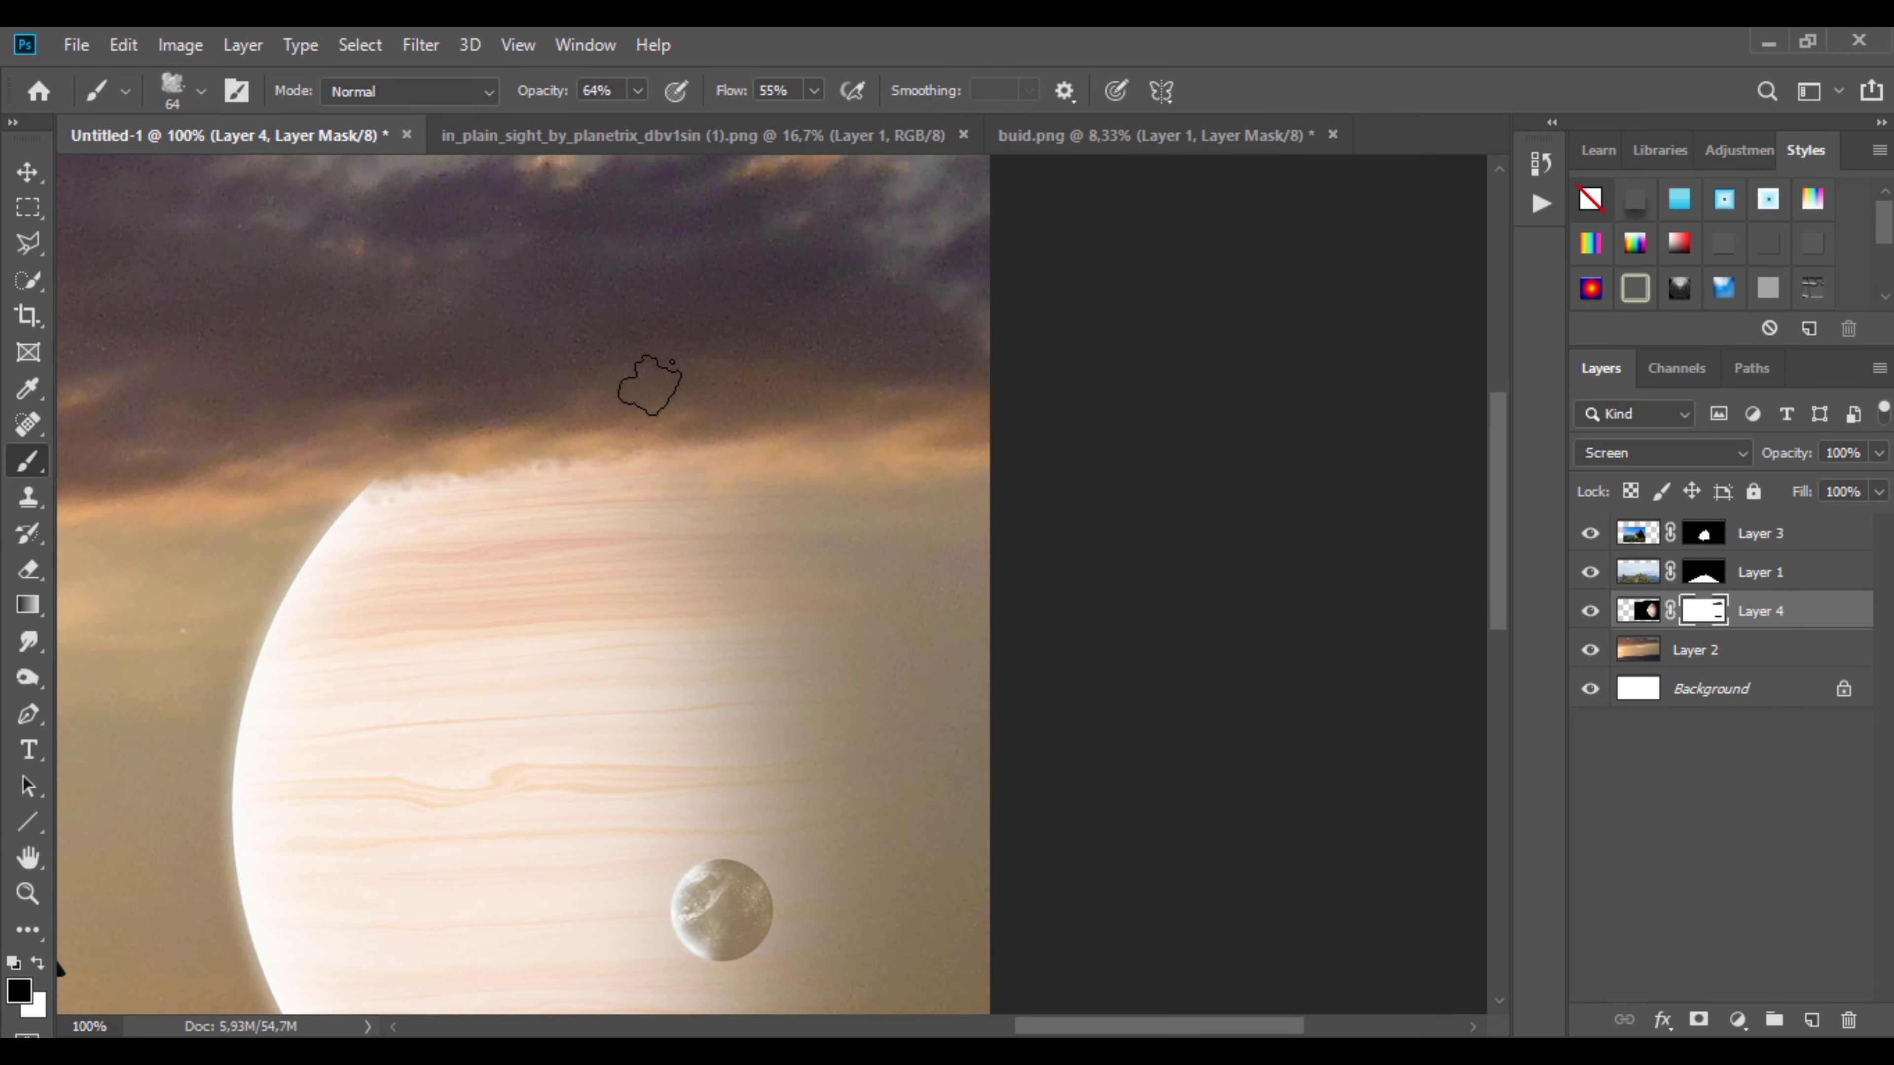
pyautogui.rightClick(649, 384)
pyautogui.scroll(10, 1312, 741)
pyautogui.doubleClick(571, 687)
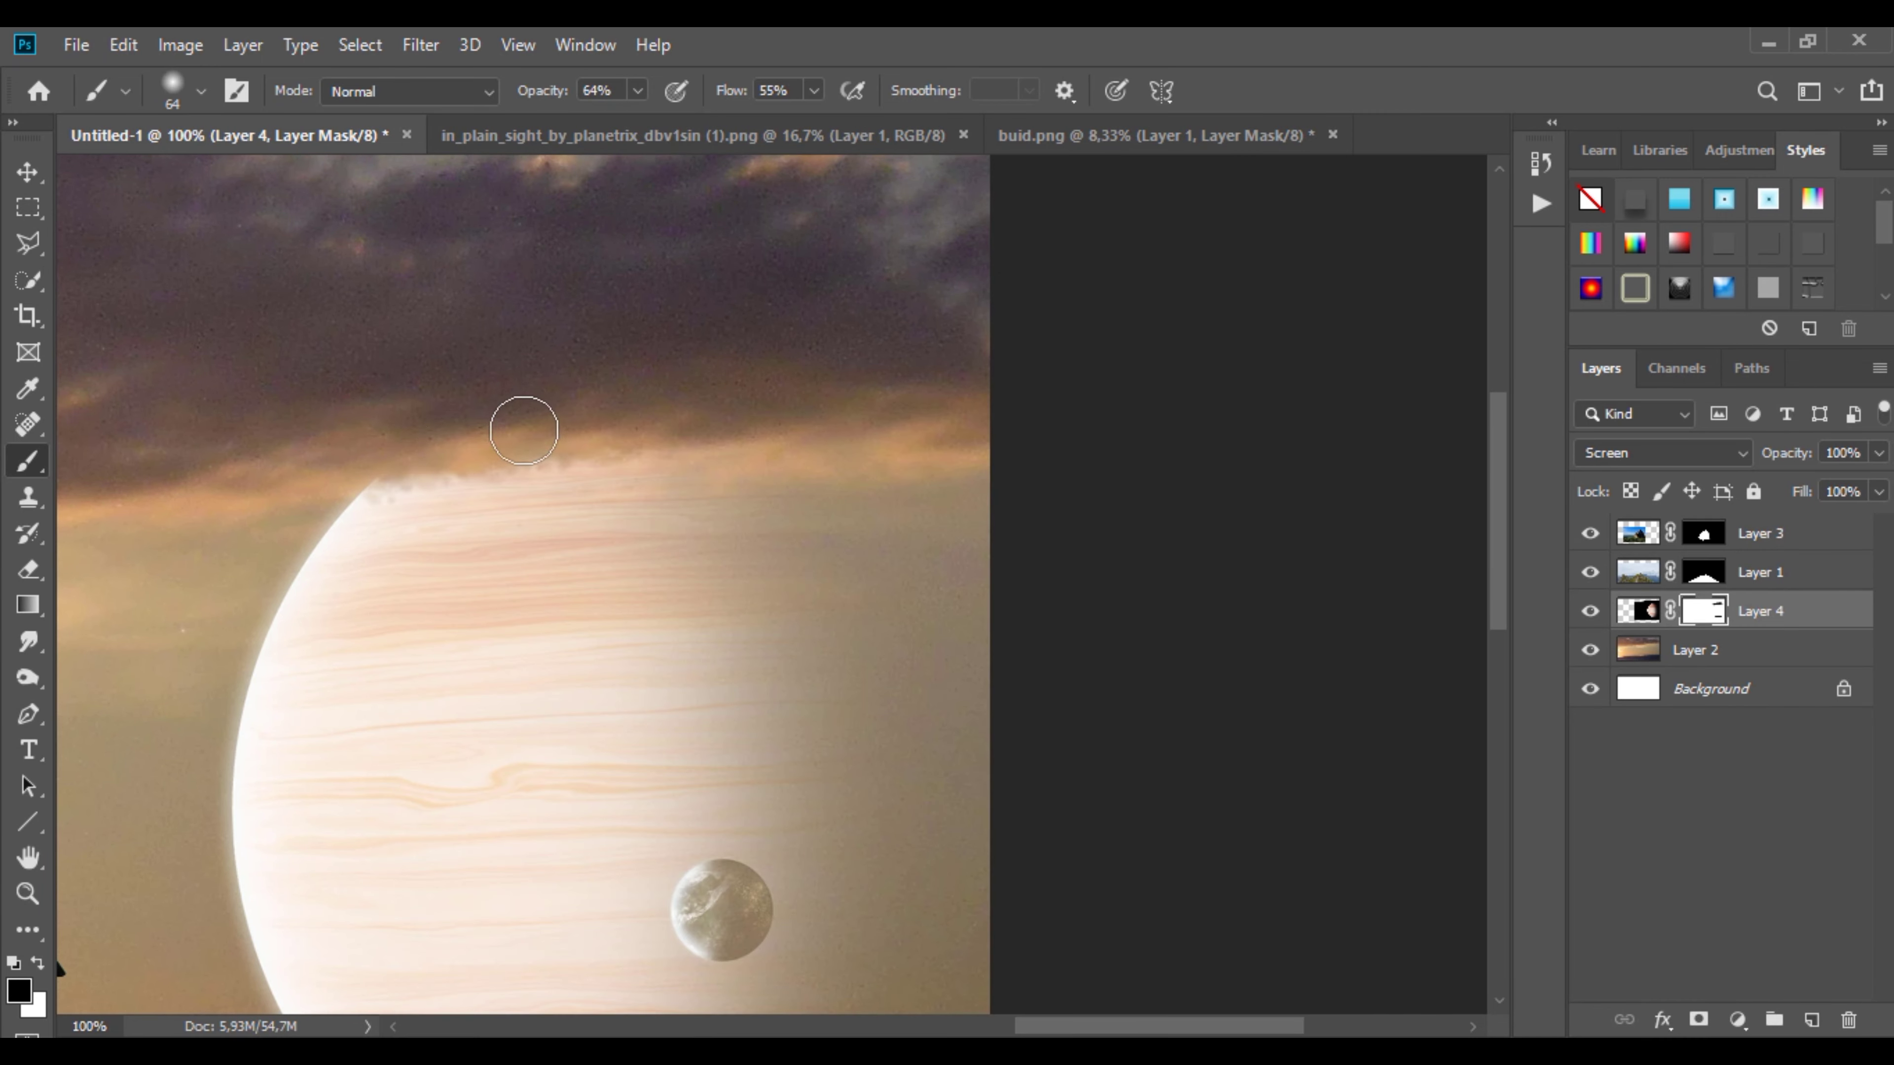
# Step: Zoom out to the whole composition and move the planet slightly left
pyautogui.keyDown('alt'); pyautogui.click(439, 604); pyautogui.keyUp('alt')
pyautogui.keyDown('alt'); pyautogui.click(440, 604); pyautogui.keyUp('alt')
pyautogui.keyDown('alt'); pyautogui.click(439, 604); pyautogui.keyUp('alt')
pyautogui.press('v')
pyautogui.moveTo(1035, 538)
pyautogui.mouseDown()
pyautogui.moveTo(982, 576)
pyautogui.moveTo(997, 566)
pyautogui.mouseUp()
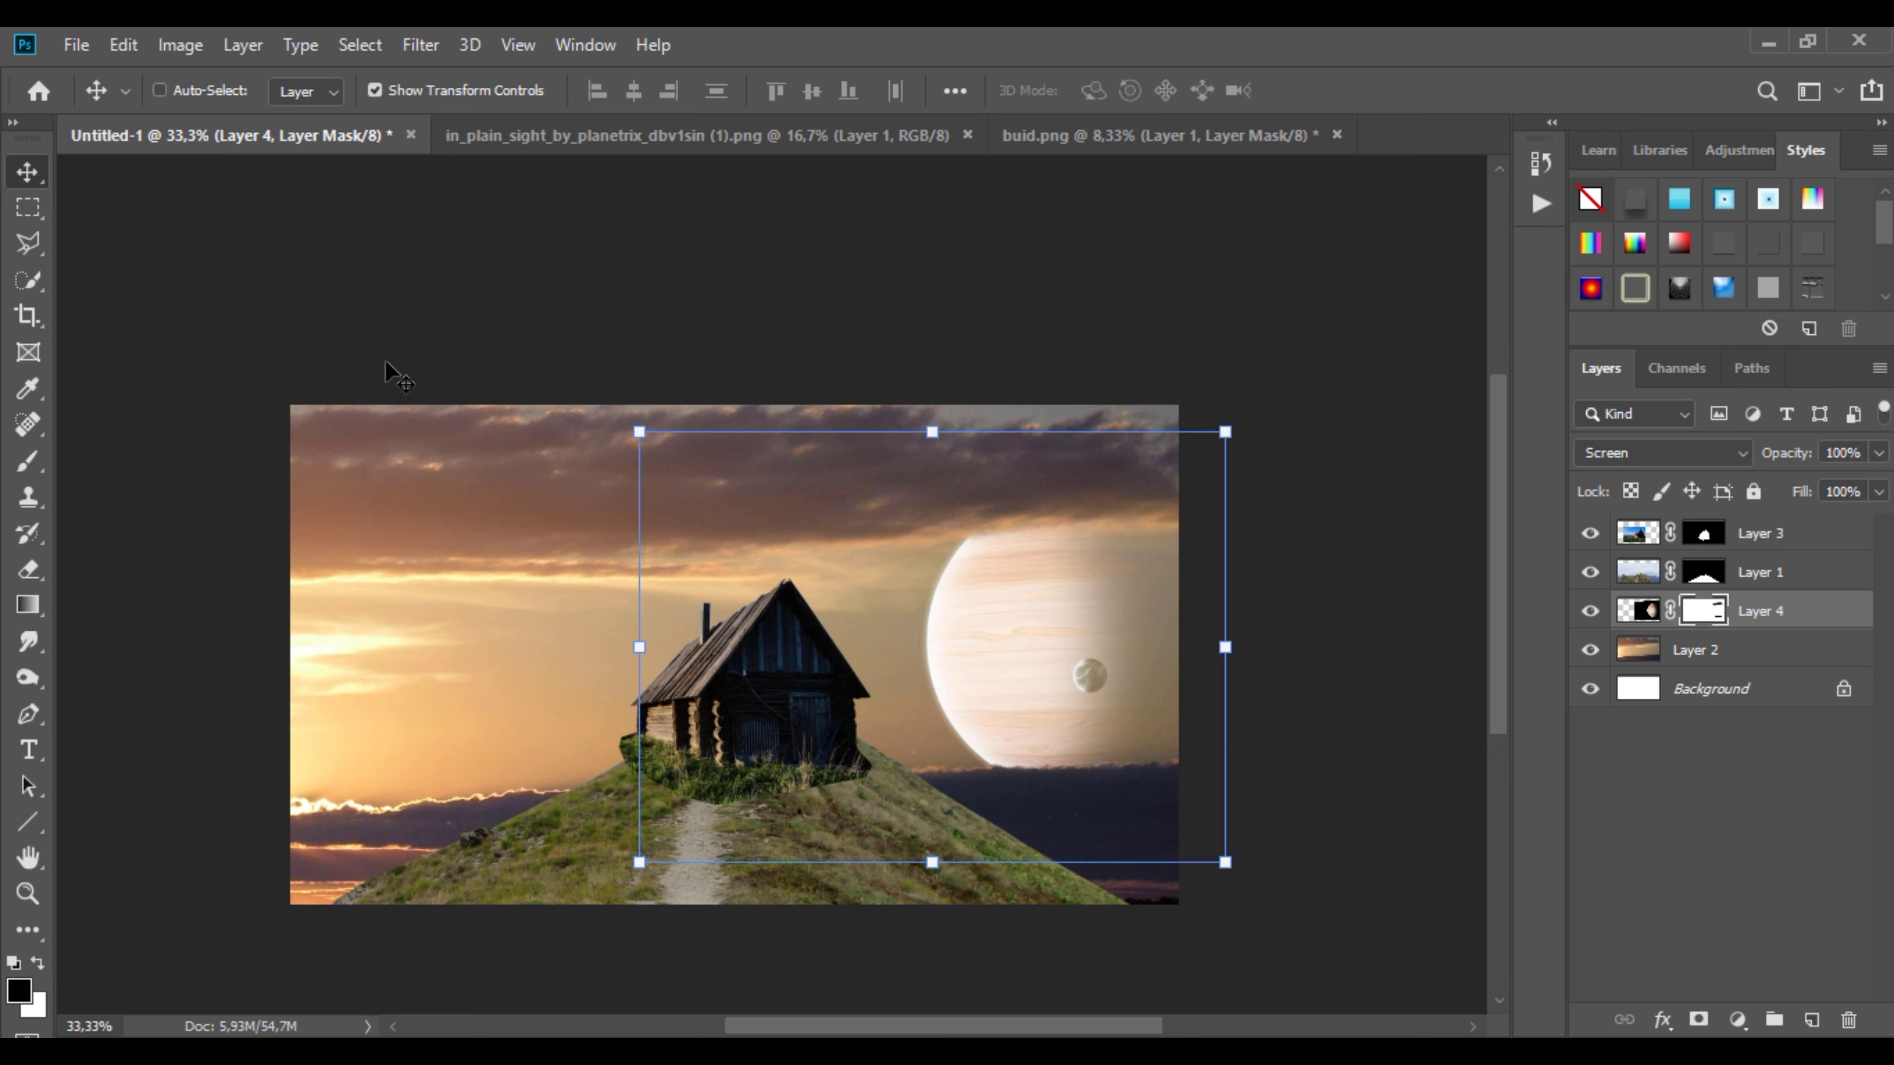
# Step: Select the cabin layer (Layer 3) and move the cabin right onto the hilltop
pyautogui.click(1707, 543)
pyautogui.scroll(2, 652, 754)
pyautogui.scroll(1, 653, 753)
pyautogui.moveTo(947, 340)
pyautogui.mouseDown()
pyautogui.moveTo(1029, 403)
pyautogui.moveTo(1008, 379)
pyautogui.moveTo(585, 366)
pyautogui.moveTo(849, 317)
pyautogui.moveTo(1022, 331)
pyautogui.mouseUp()
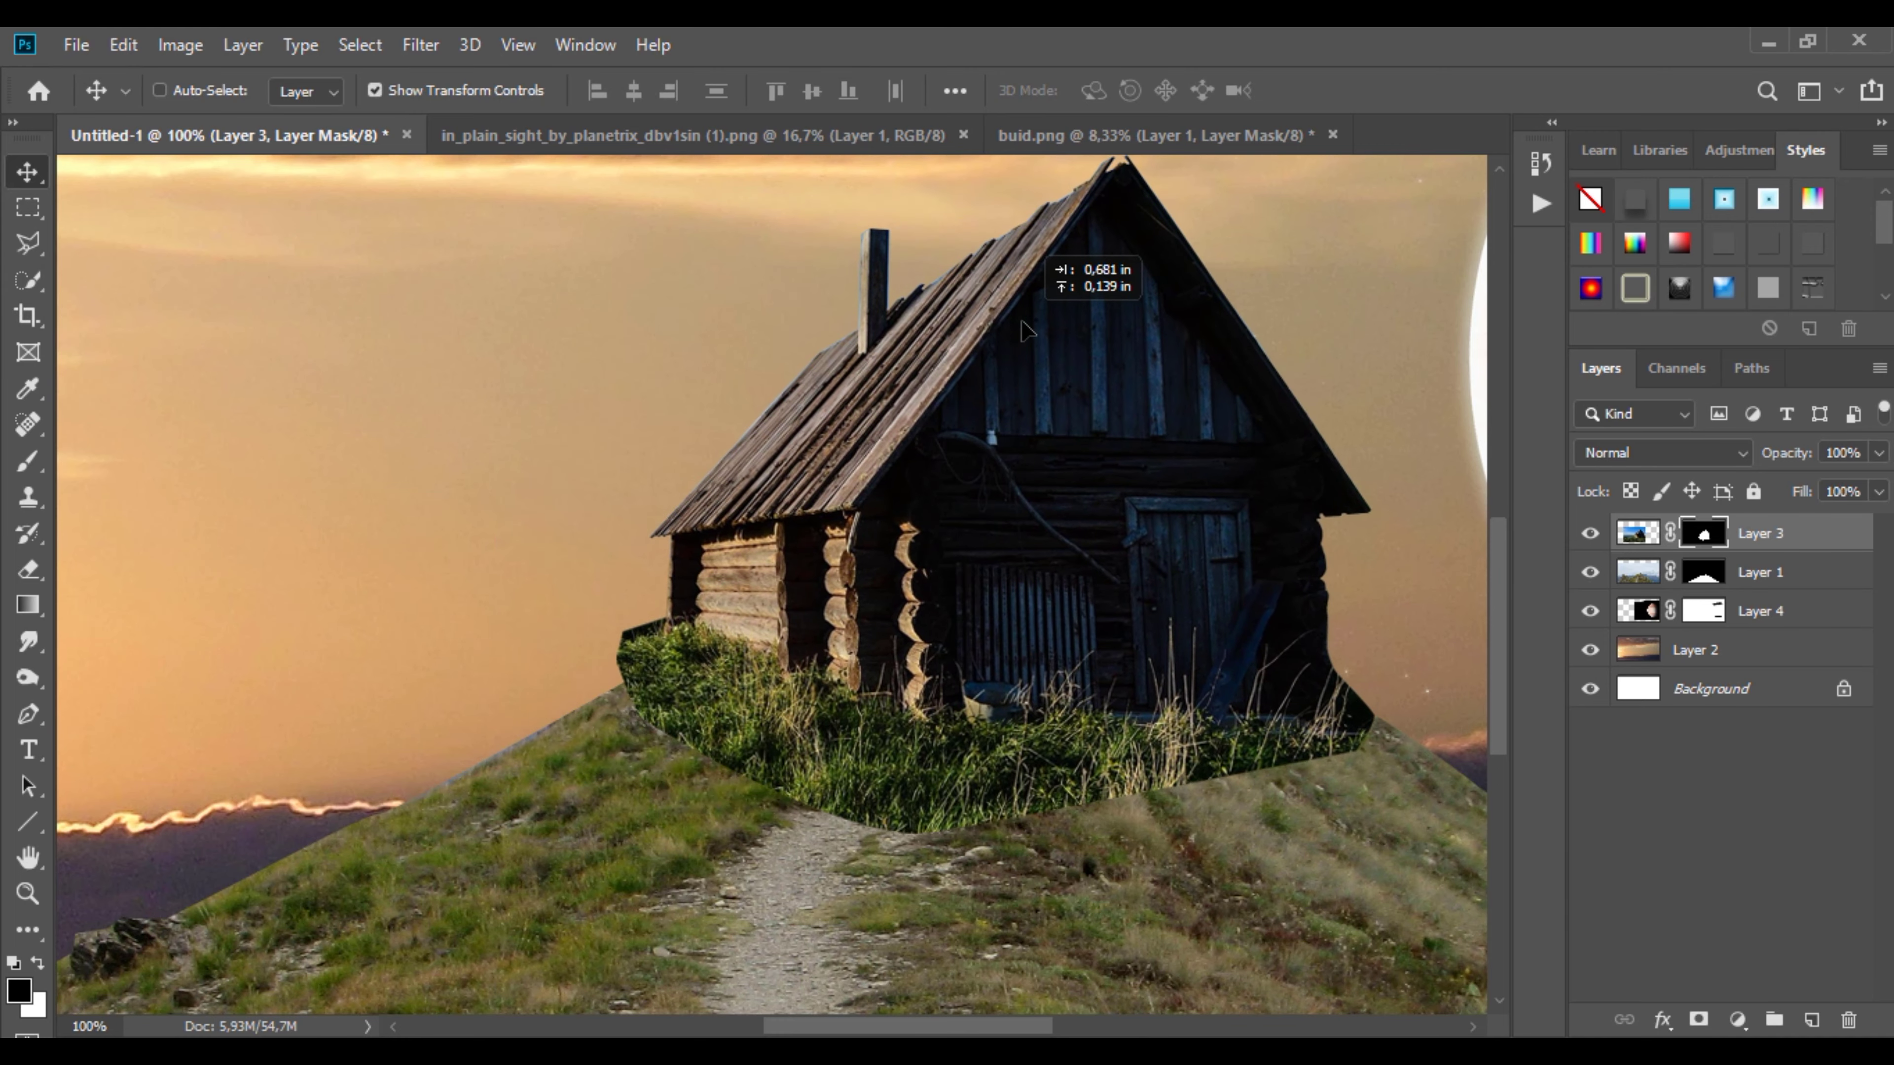
# Step: Paint the cabin's layer mask to blend its grassy base into the hill
pyautogui.press('b')
pyautogui.moveTo(649, 708); pyautogui.dragTo(835, 813)
pyautogui.moveTo(746, 746)
pyautogui.mouseDown()
pyautogui.moveTo(922, 811)
pyautogui.moveTo(1175, 807)
pyautogui.moveTo(655, 719)
pyautogui.mouseUp()
pyautogui.scroll(1, 636, 644)
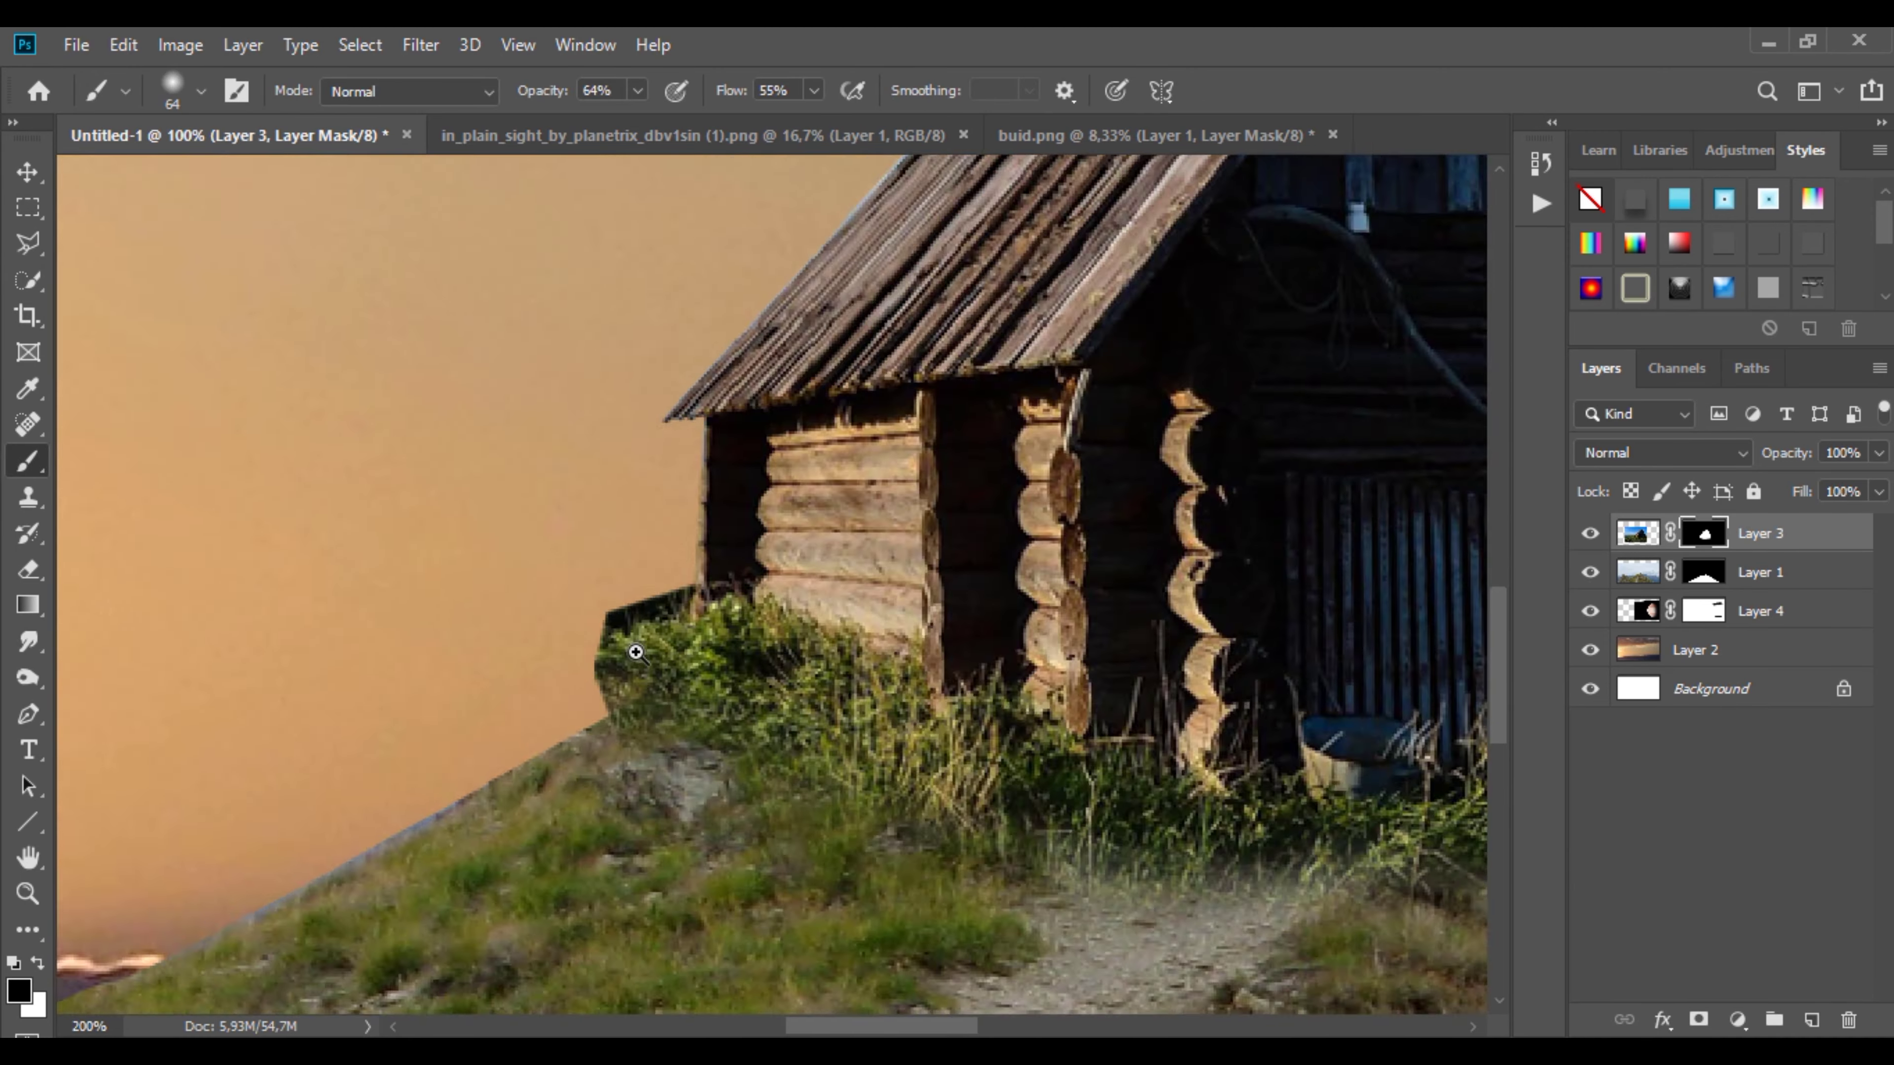
pyautogui.scroll(2, 636, 644)
pyautogui.rightClick(637, 645)
pyautogui.press('Escape')
pyautogui.moveTo(559, 499); pyautogui.dragTo(423, 803)
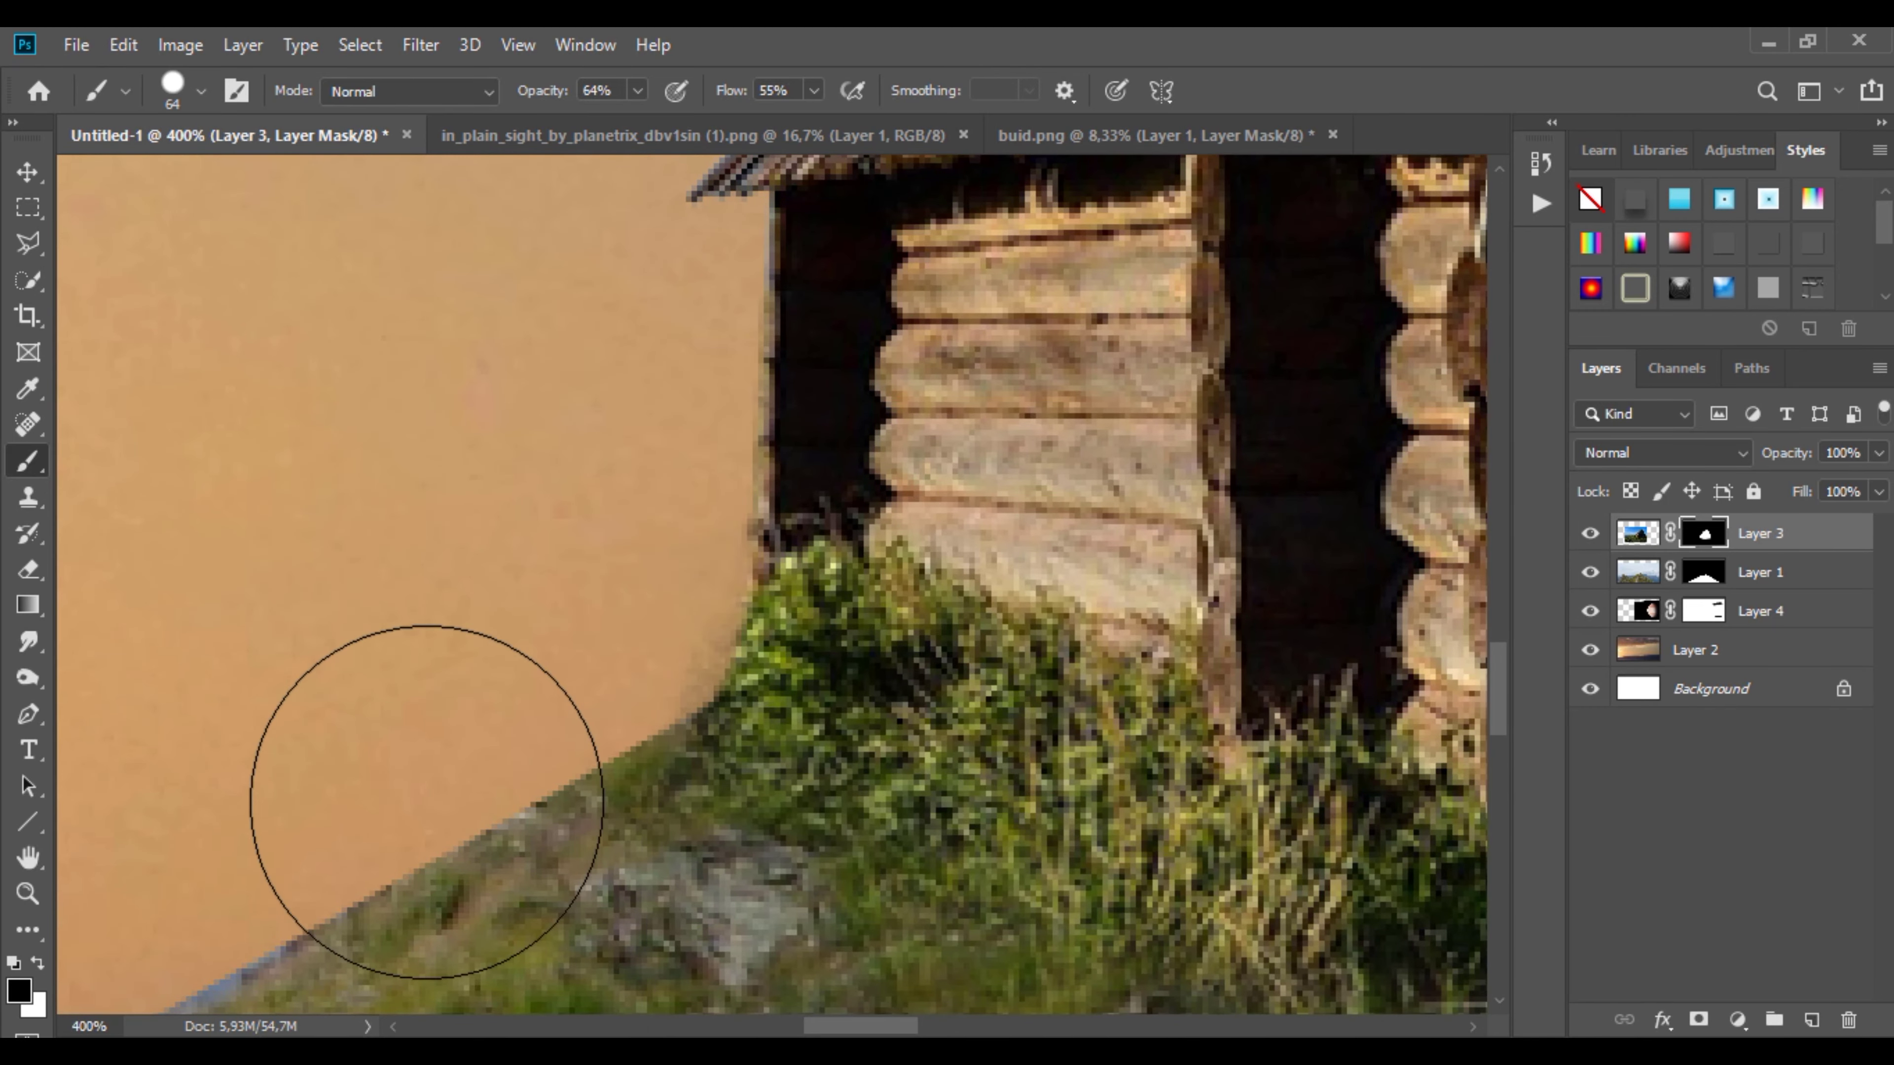
# Step: Choose a 66 px textured brush from the Dry Media Brushes set
pyautogui.scroll(-3, 571, 702)
pyautogui.scroll(-2, 571, 703)
pyautogui.scroll(1, 795, 668)
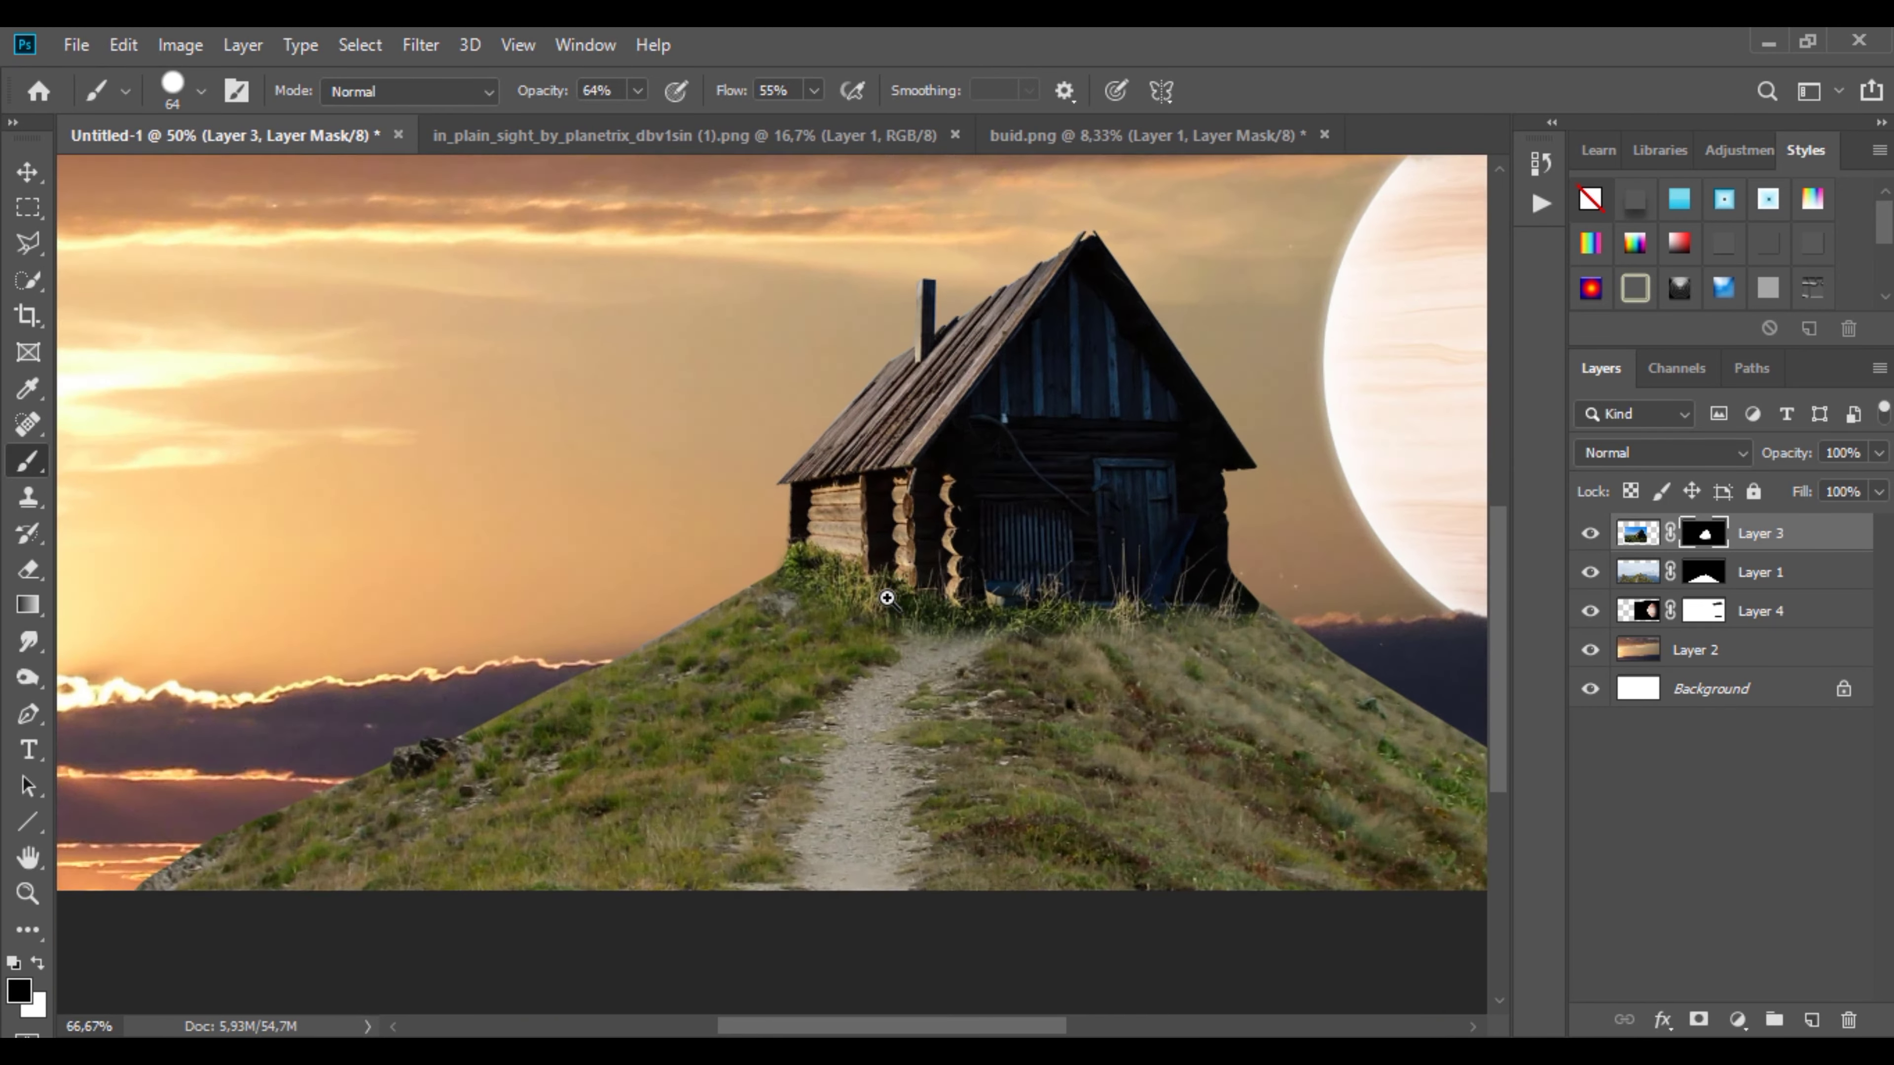
pyautogui.scroll(2, 887, 597)
pyautogui.rightClick(629, 406)
pyautogui.scroll(-2, 682, 813)
pyautogui.click(676, 803)
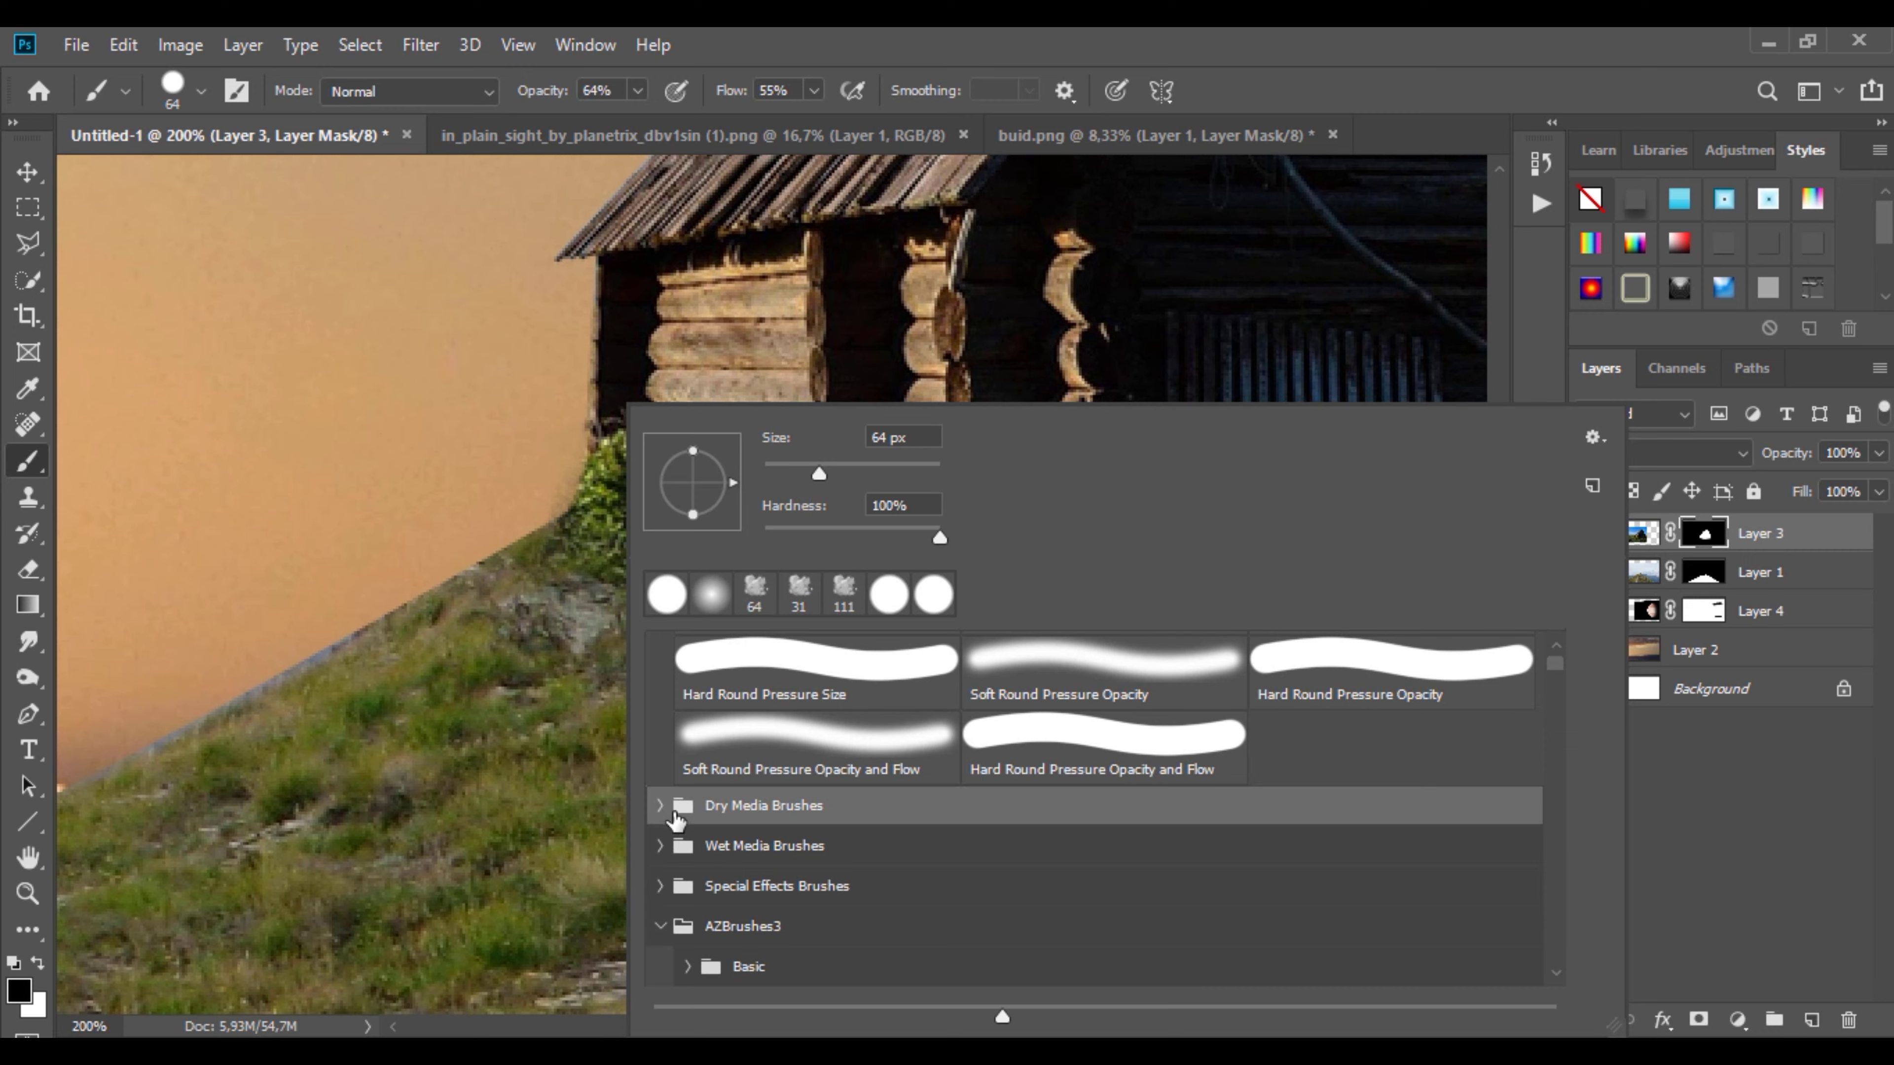
pyautogui.click(660, 806)
pyautogui.click(816, 939)
pyautogui.press('Return')
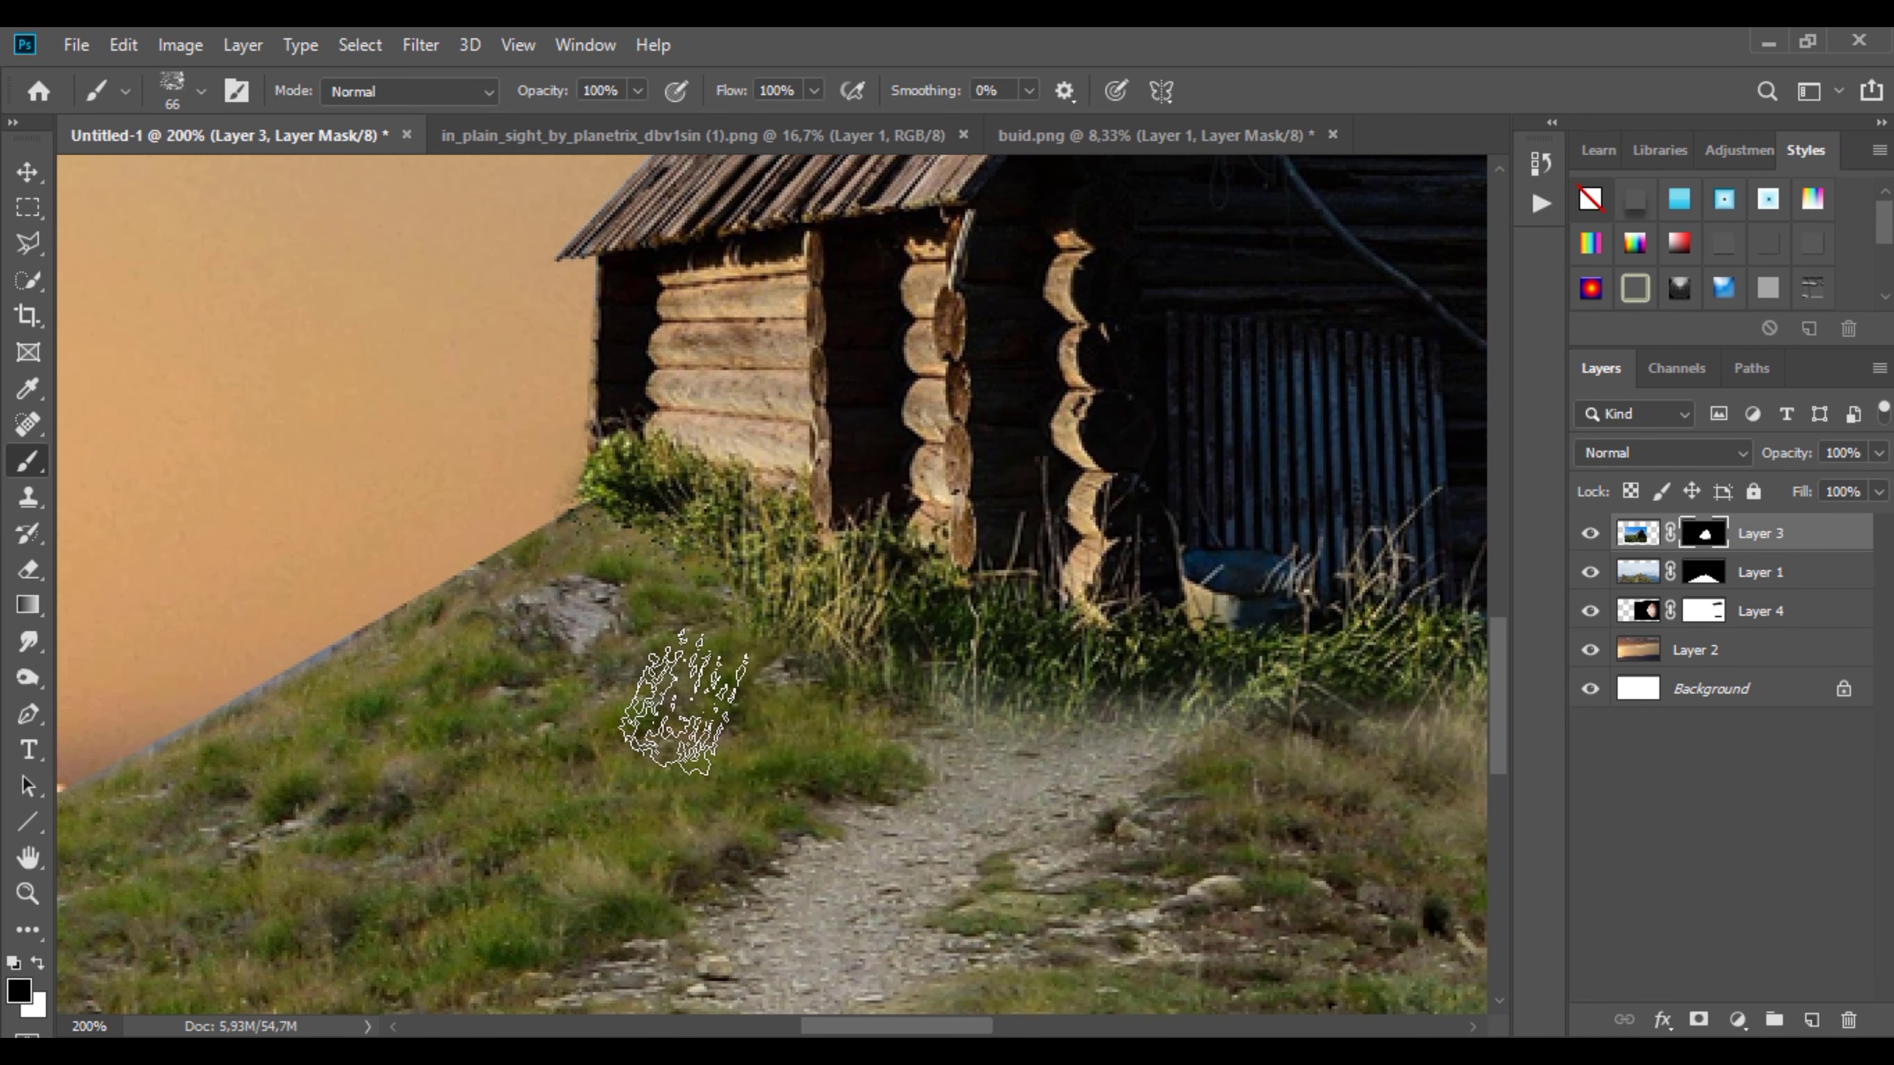
# Step: Paint grass blades with the Sun Rays 1 brush along the path edge and cabin front
pyautogui.rightClick(682, 702)
pyautogui.scroll(-2, 820, 940)
pyautogui.scroll(-2, 790, 933)
pyautogui.scroll(-1, 902, 876)
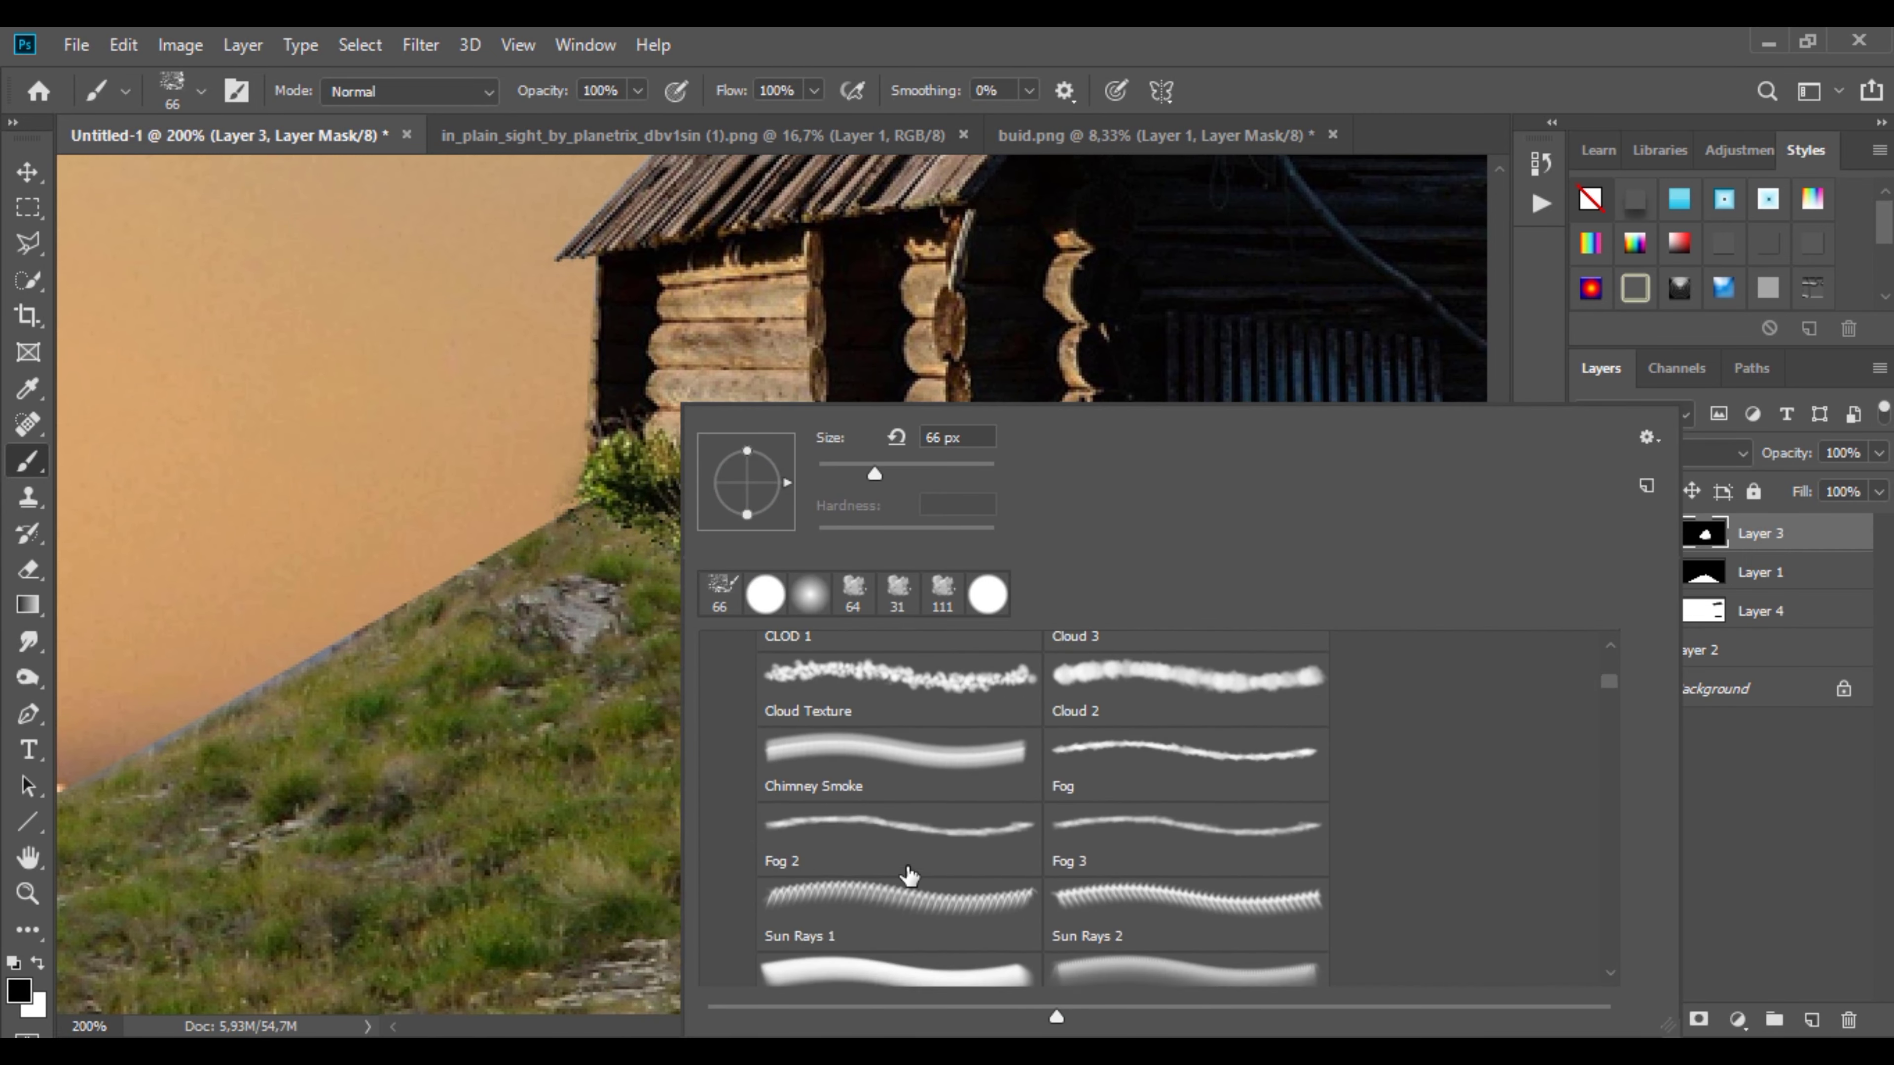
pyautogui.click(908, 887)
pyautogui.scroll(-1, 908, 888)
pyautogui.press('Return')
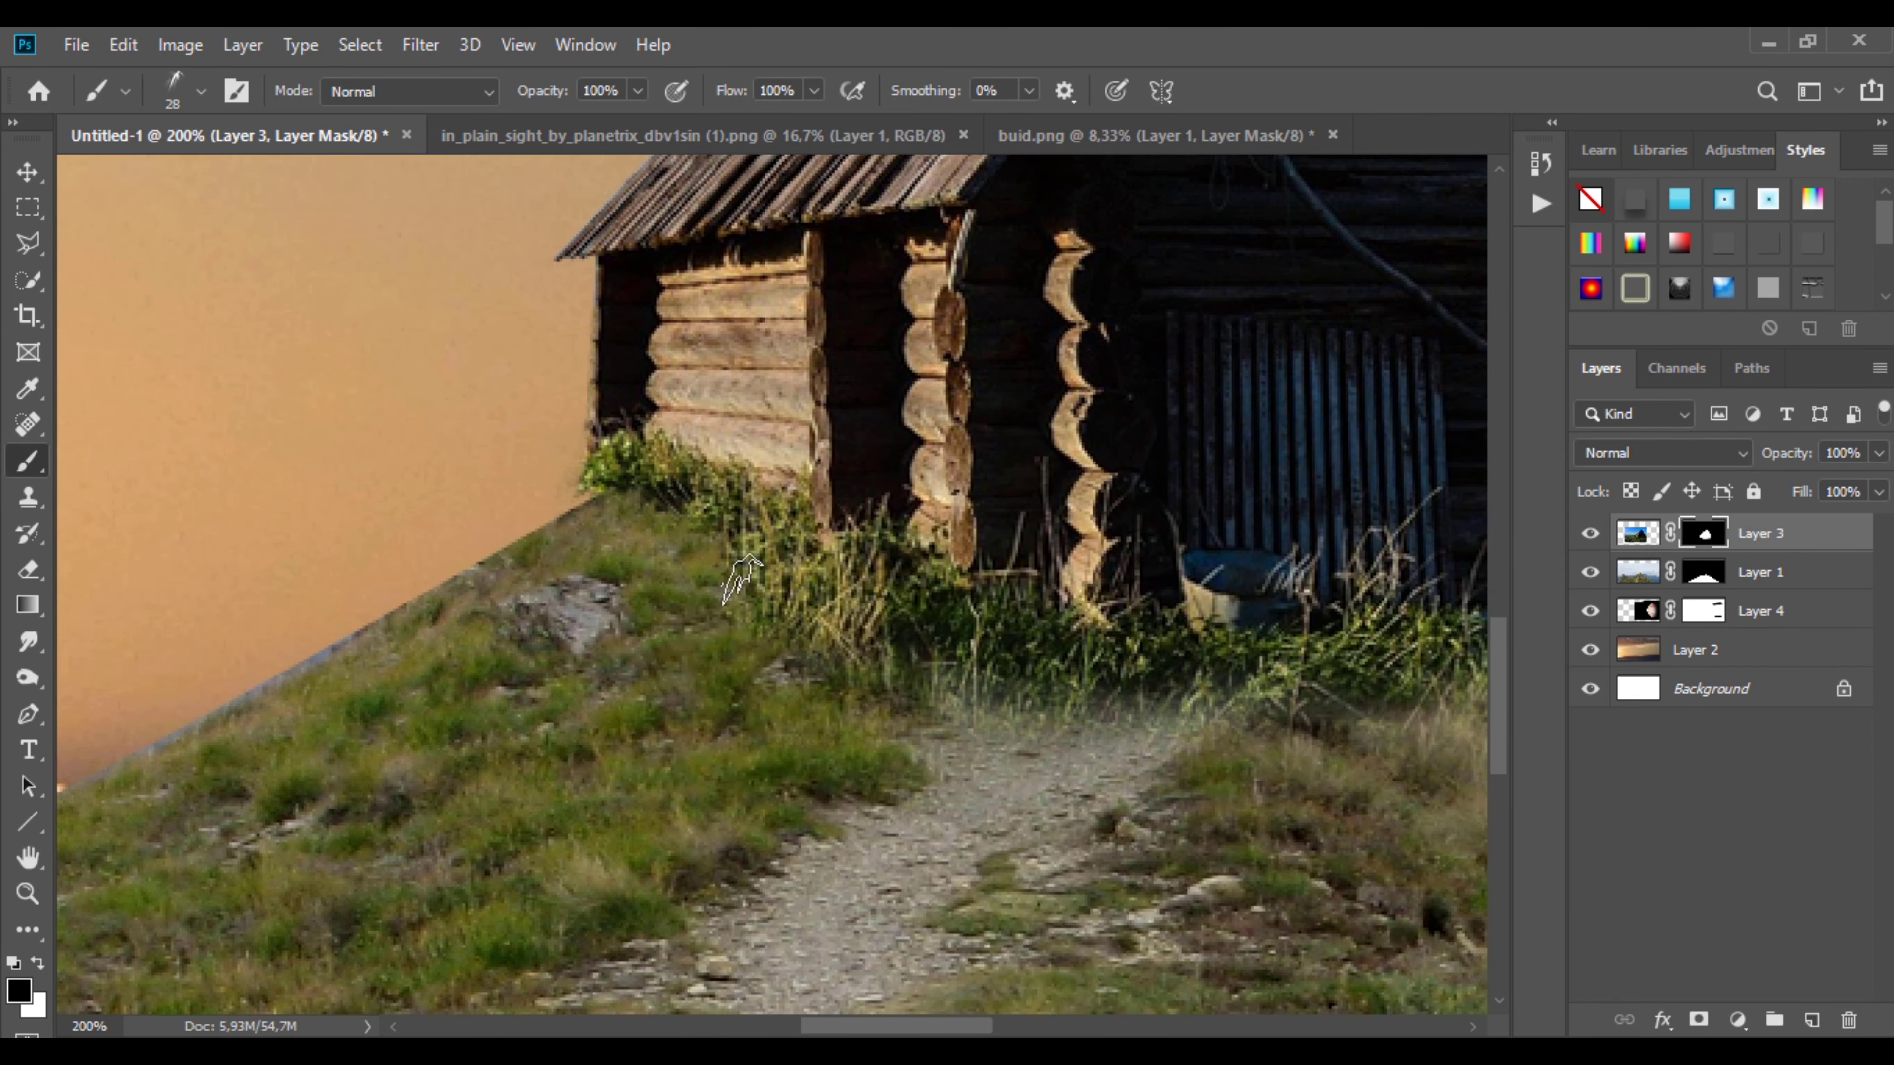
pyautogui.moveTo(1209, 681); pyautogui.dragTo(768, 627)
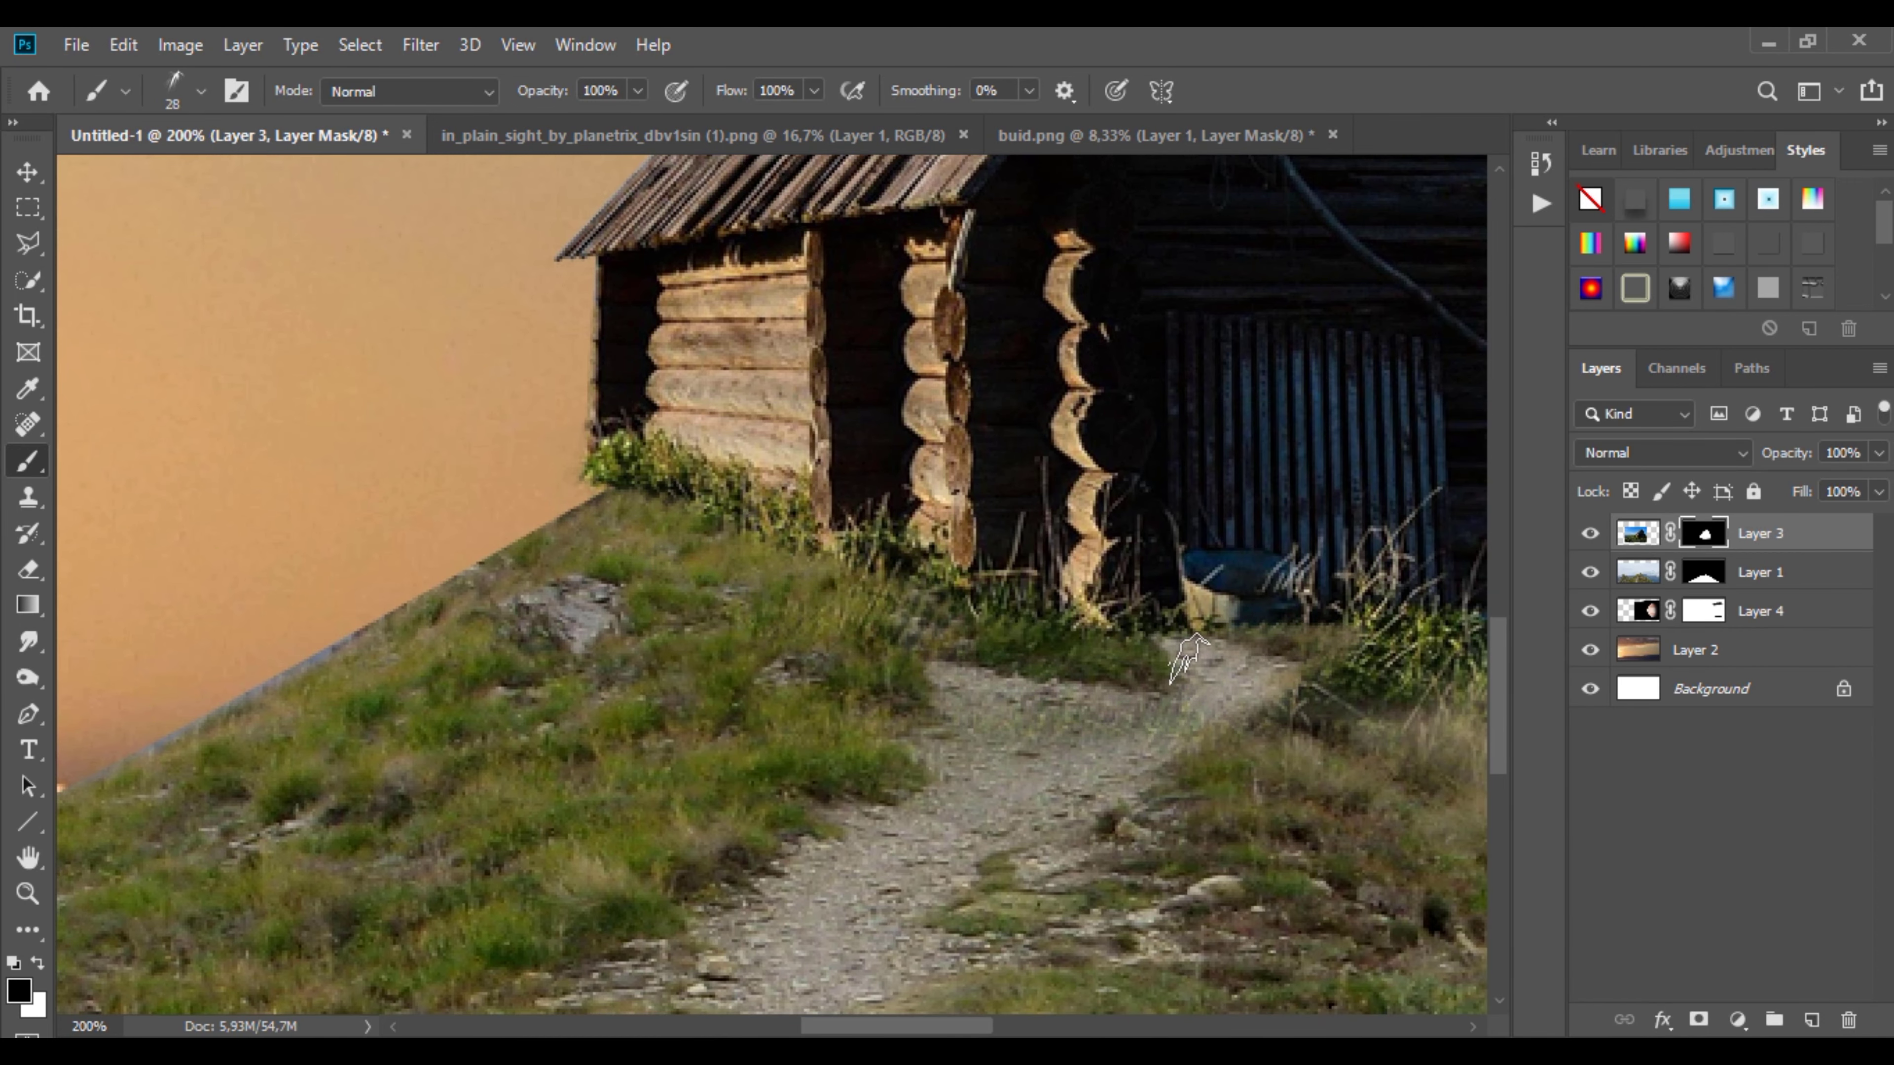
pyautogui.hscroll(5, 1187, 657)
pyautogui.moveTo(485, 652); pyautogui.dragTo(1033, 656)
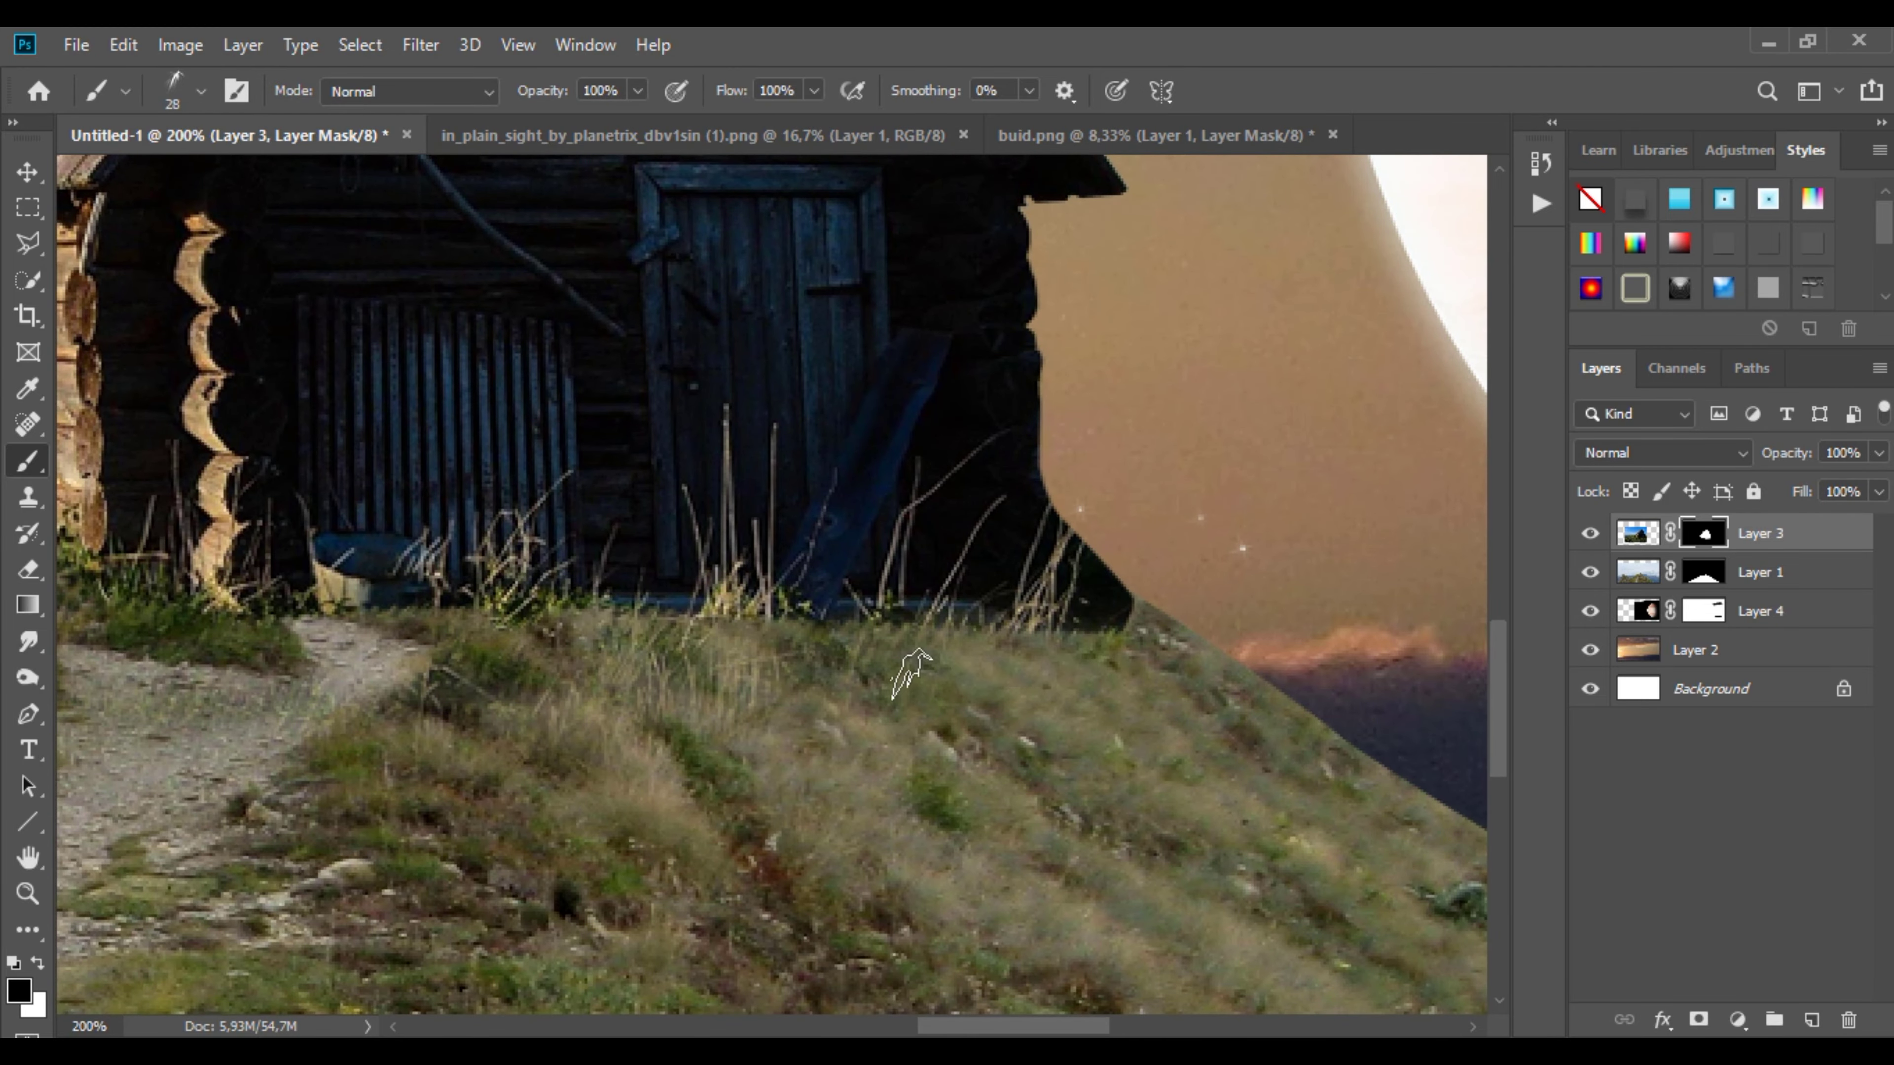
# Step: Return to the Hard Round brush and begin a free transform of the cabin layer
pyautogui.rightClick(954, 653)
pyautogui.scroll(5, 1374, 746)
pyautogui.click(1374, 678)
pyautogui.press('Return')
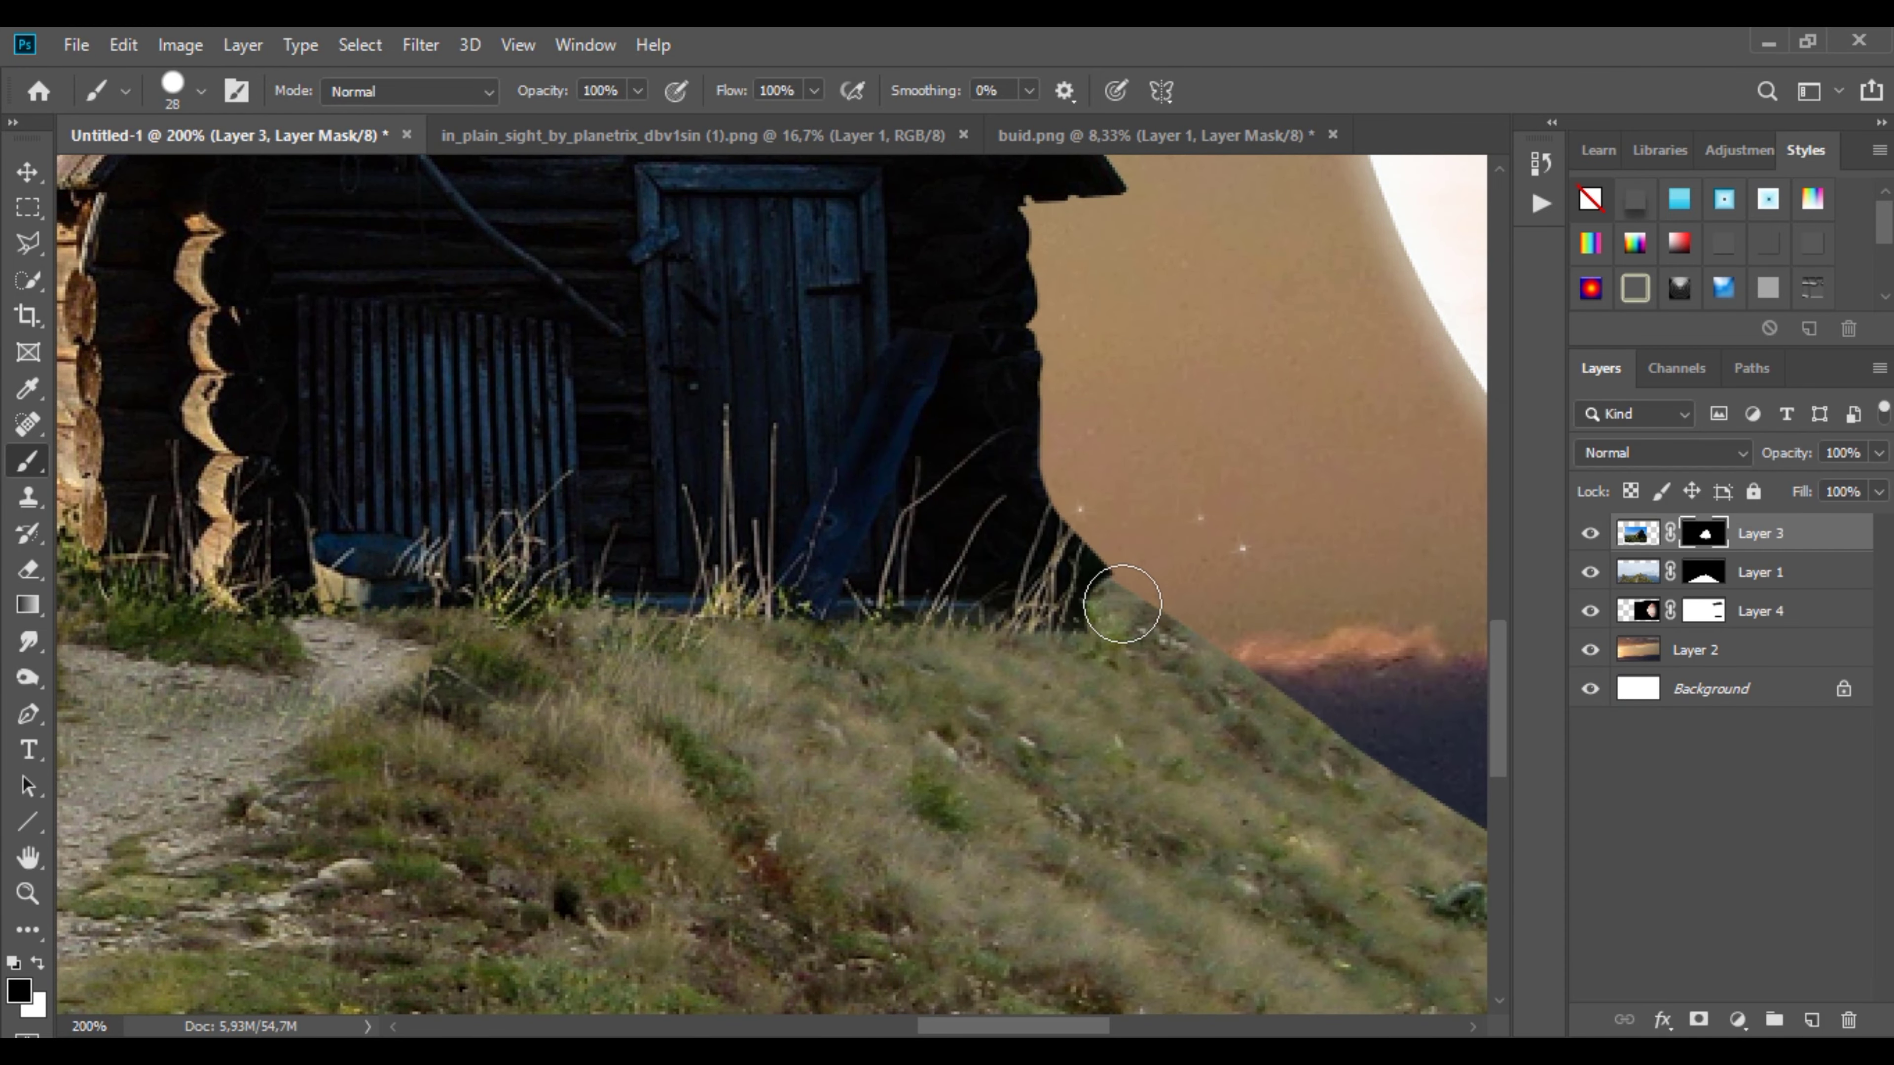
pyautogui.scroll(-5, 1083, 655)
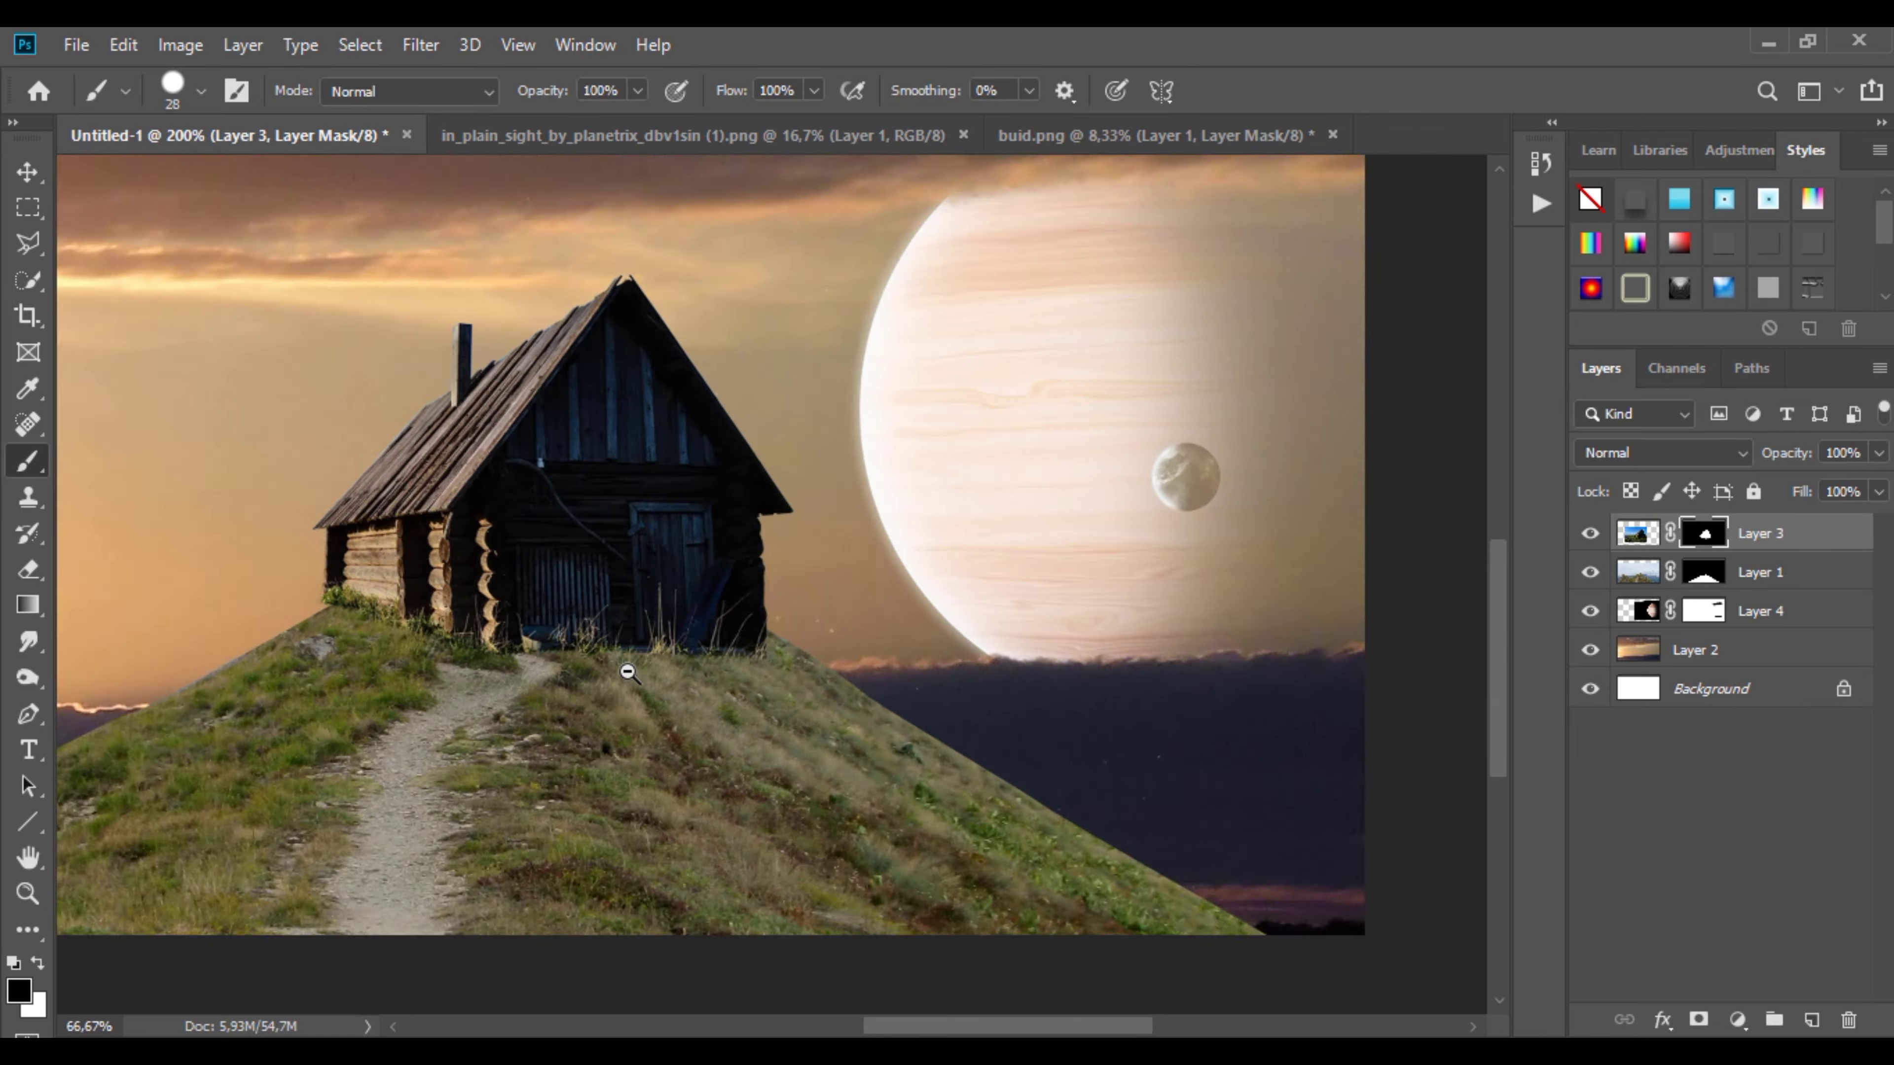
pyautogui.hotkey('ctrl', 't')
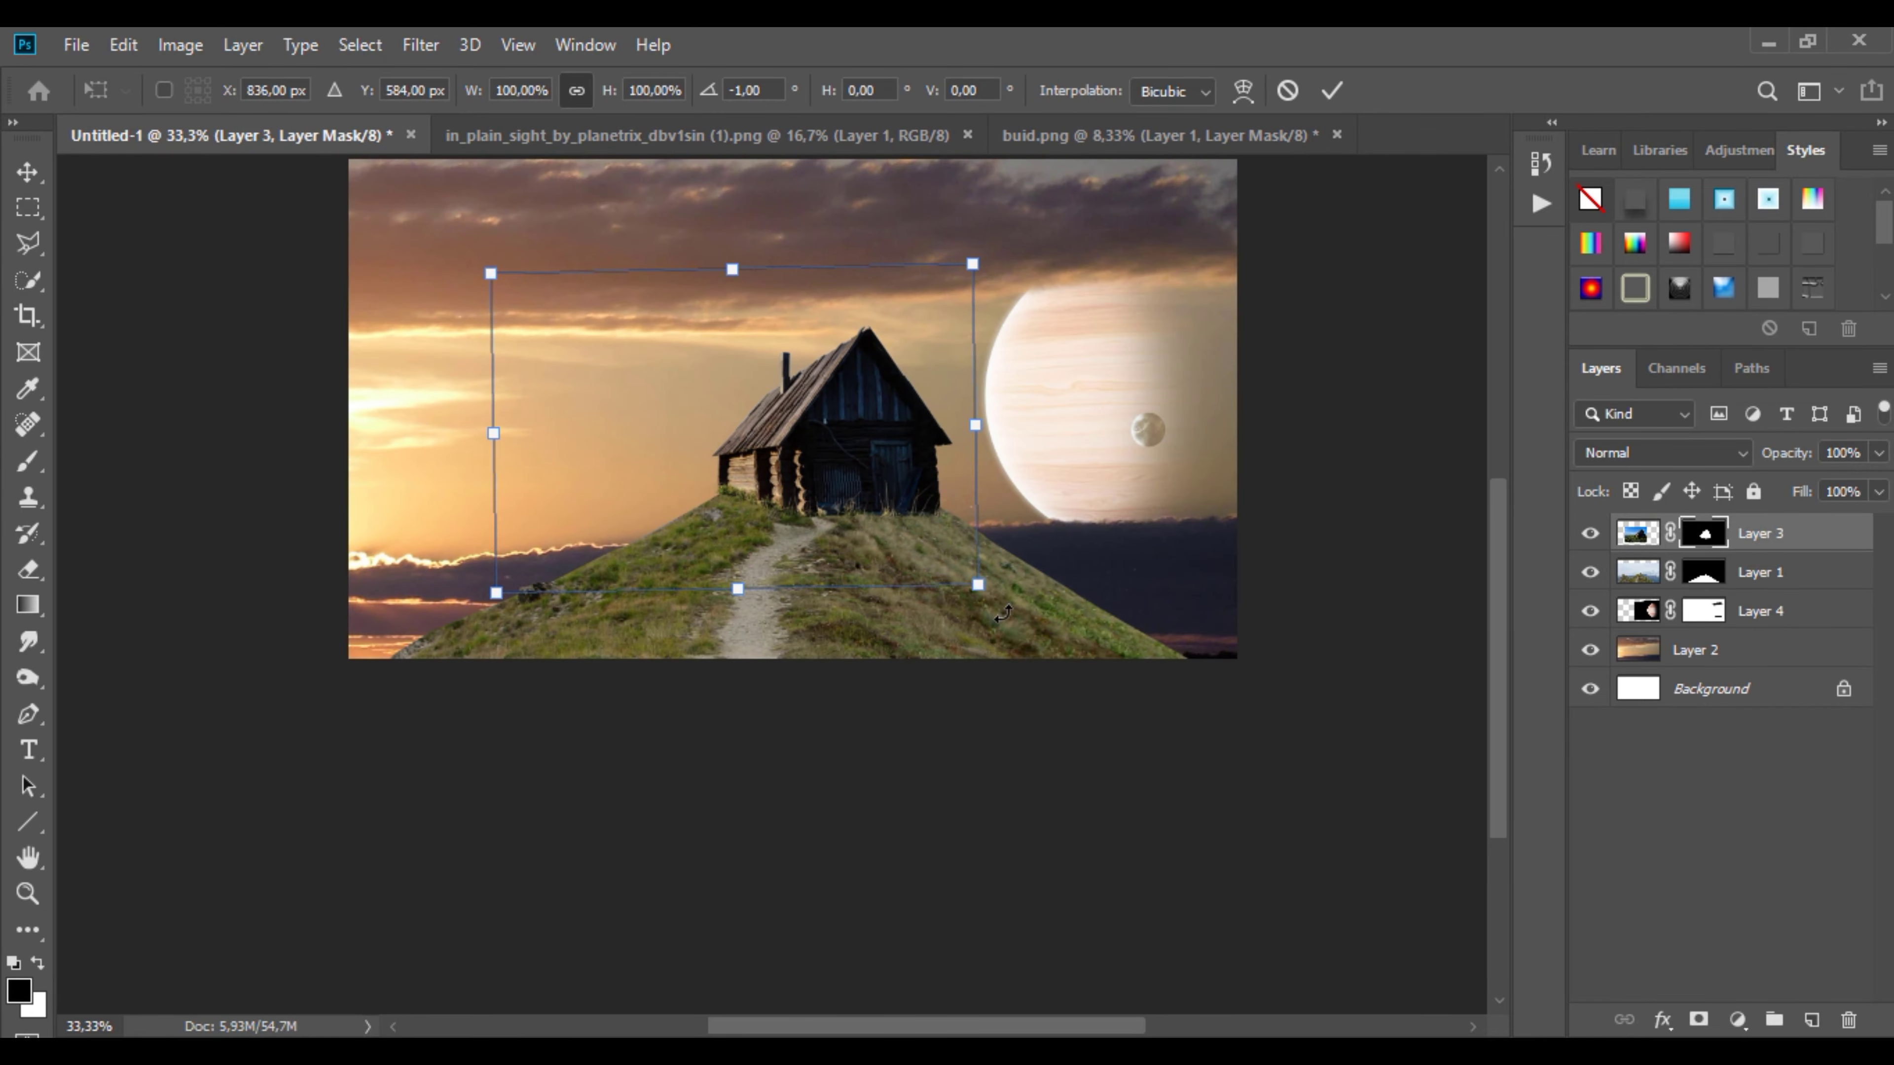
# Step: Shift the cabin slightly left and down and apply the transform
pyautogui.moveTo(922, 507); pyautogui.dragTo(895, 520)
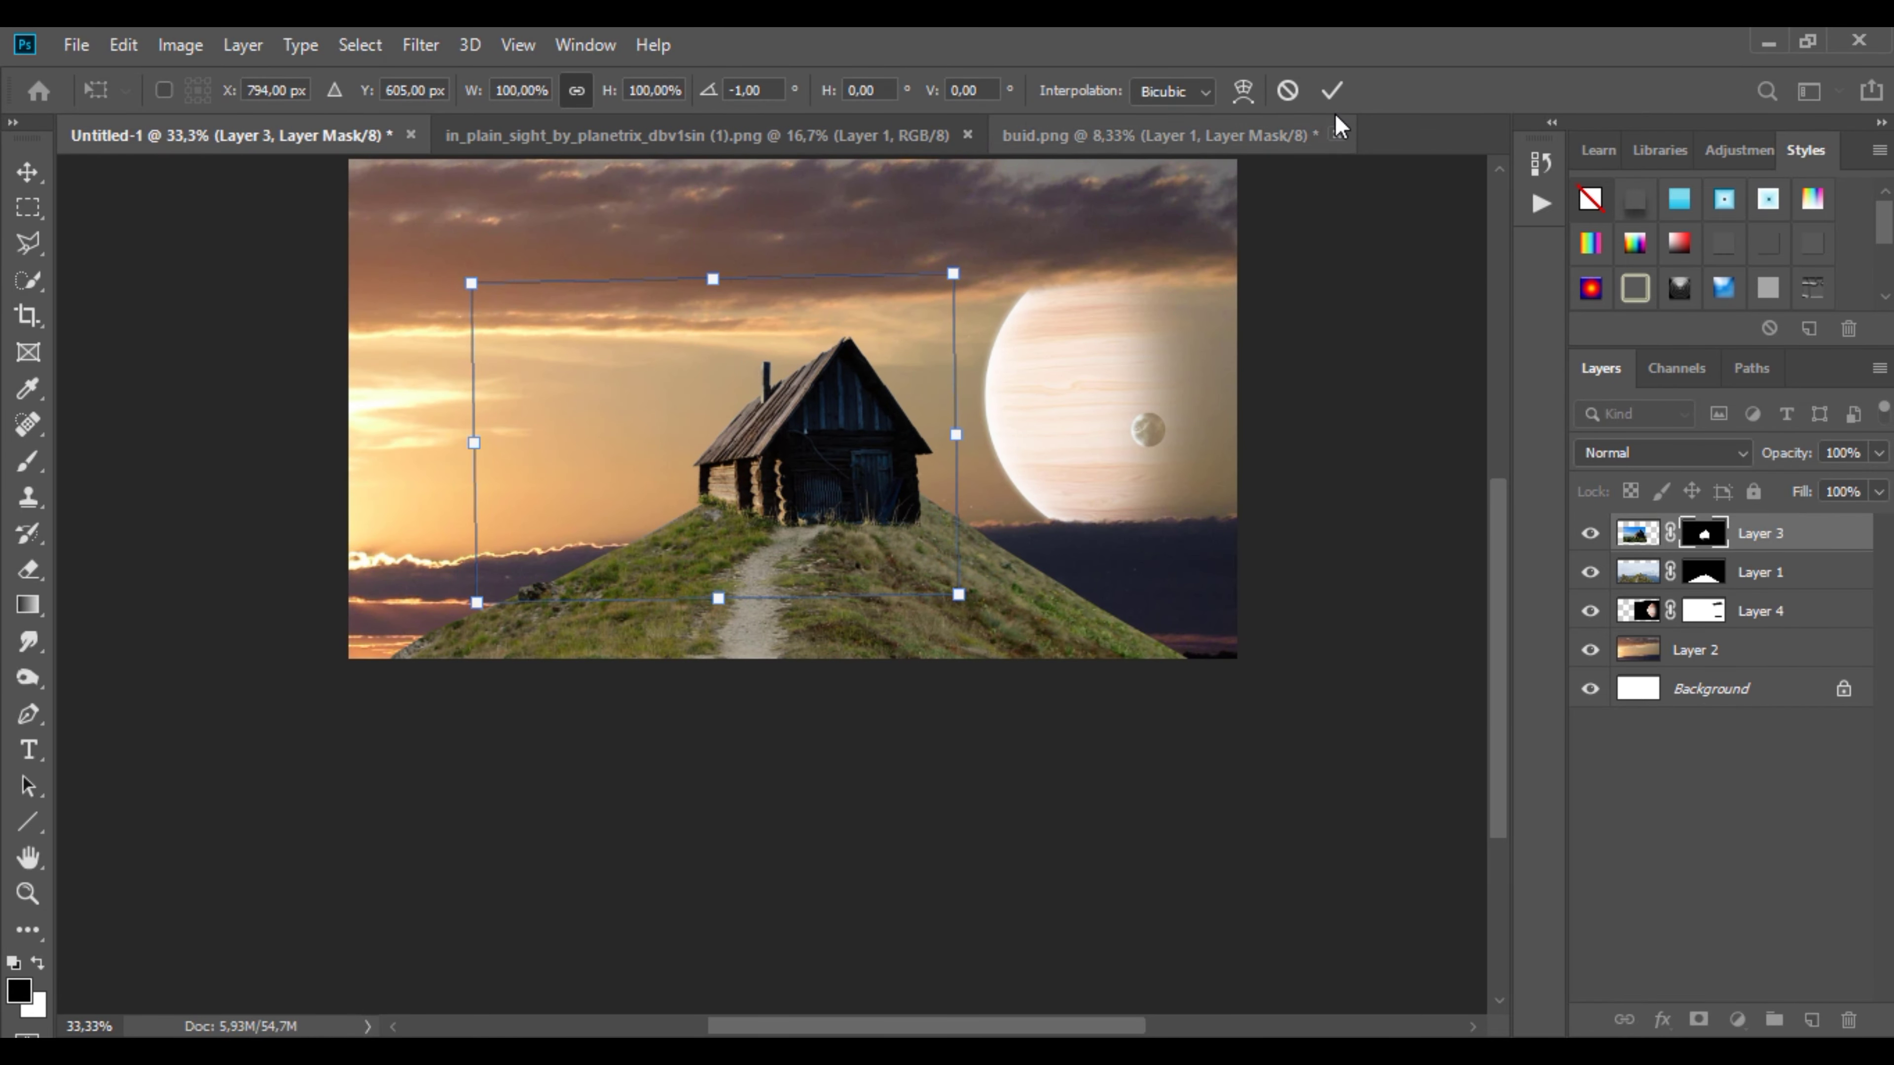
pyautogui.click(1333, 91)
pyautogui.hotkey('ctrl', '1')
# Step: Zoom in on the cabin's base and lasso a piece of the hill's path on Layer 1
pyautogui.press('b')
pyautogui.hotkey('ctrl', '+')
pyautogui.moveTo(1438, 906); pyautogui.dragTo(926, 725)
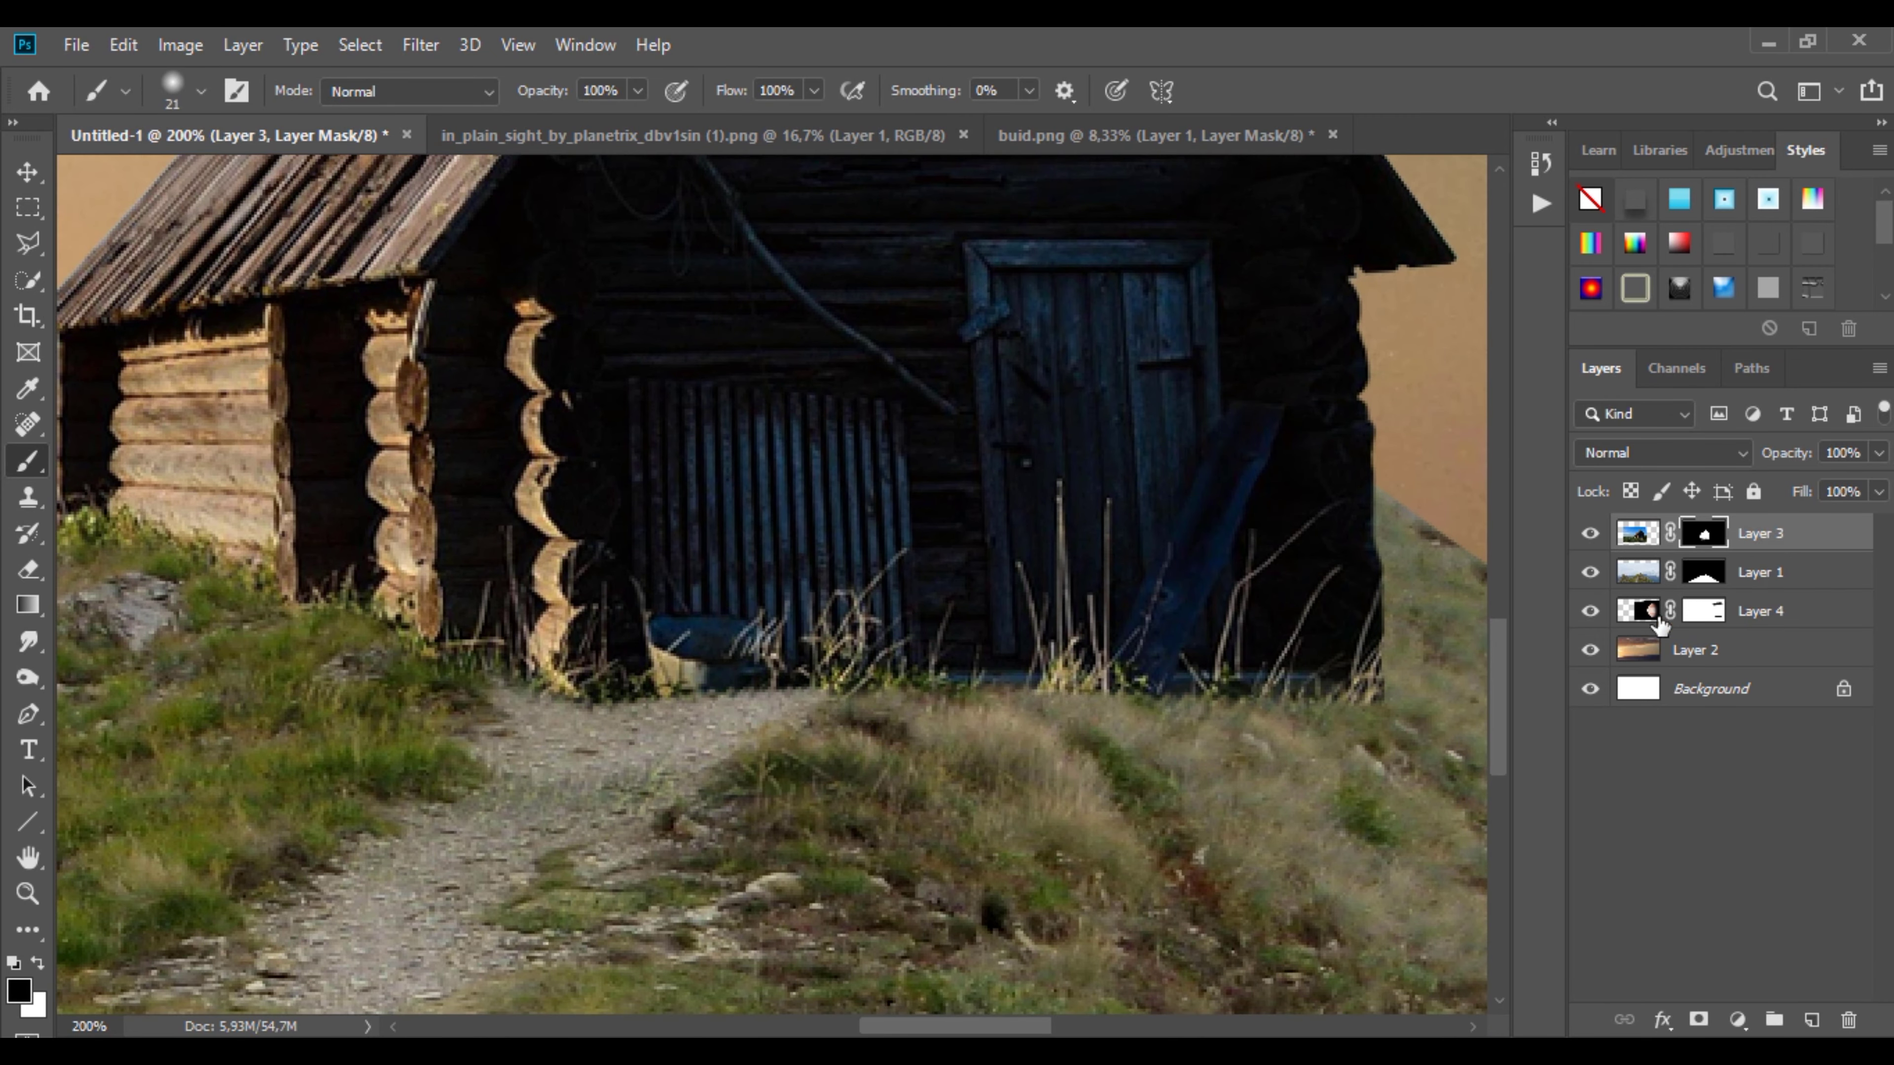
pyautogui.click(1637, 572)
pyautogui.click(37, 249)
pyautogui.press('b')
# Step: Brush the copied patch's edges to blend them into the surrounding grass
pyautogui.moveTo(600, 910)
pyautogui.mouseDown()
pyautogui.moveTo(673, 811)
pyautogui.moveTo(1107, 516)
pyautogui.mouseUp()
pyautogui.scroll(-2, 421, 969)
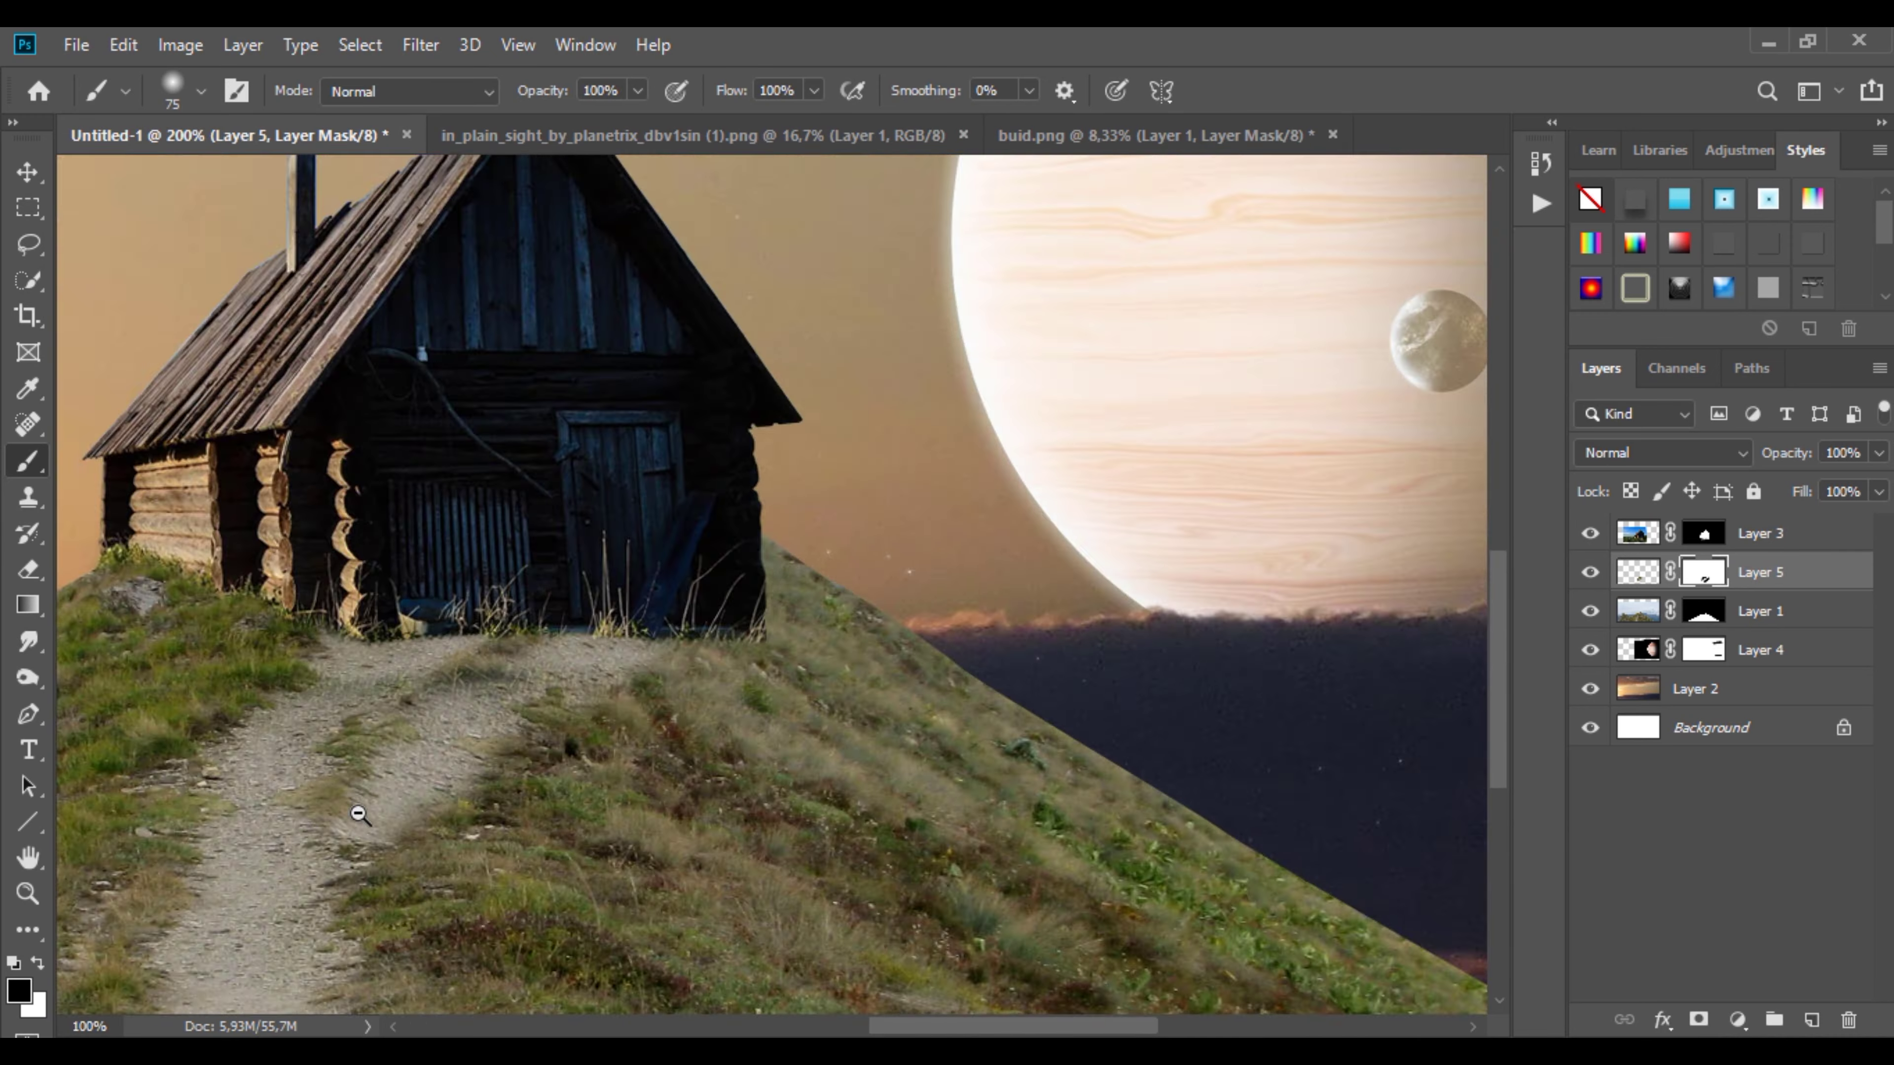
pyautogui.scroll(-2, 359, 813)
pyautogui.scroll(1, 833, 590)
pyautogui.scroll(2, 875, 486)
# Step: Scale the path patch to about 122% and position it below the cabin door
pyautogui.hotkey('ctrl', 't')
pyautogui.moveTo(984, 711); pyautogui.dragTo(1023, 727)
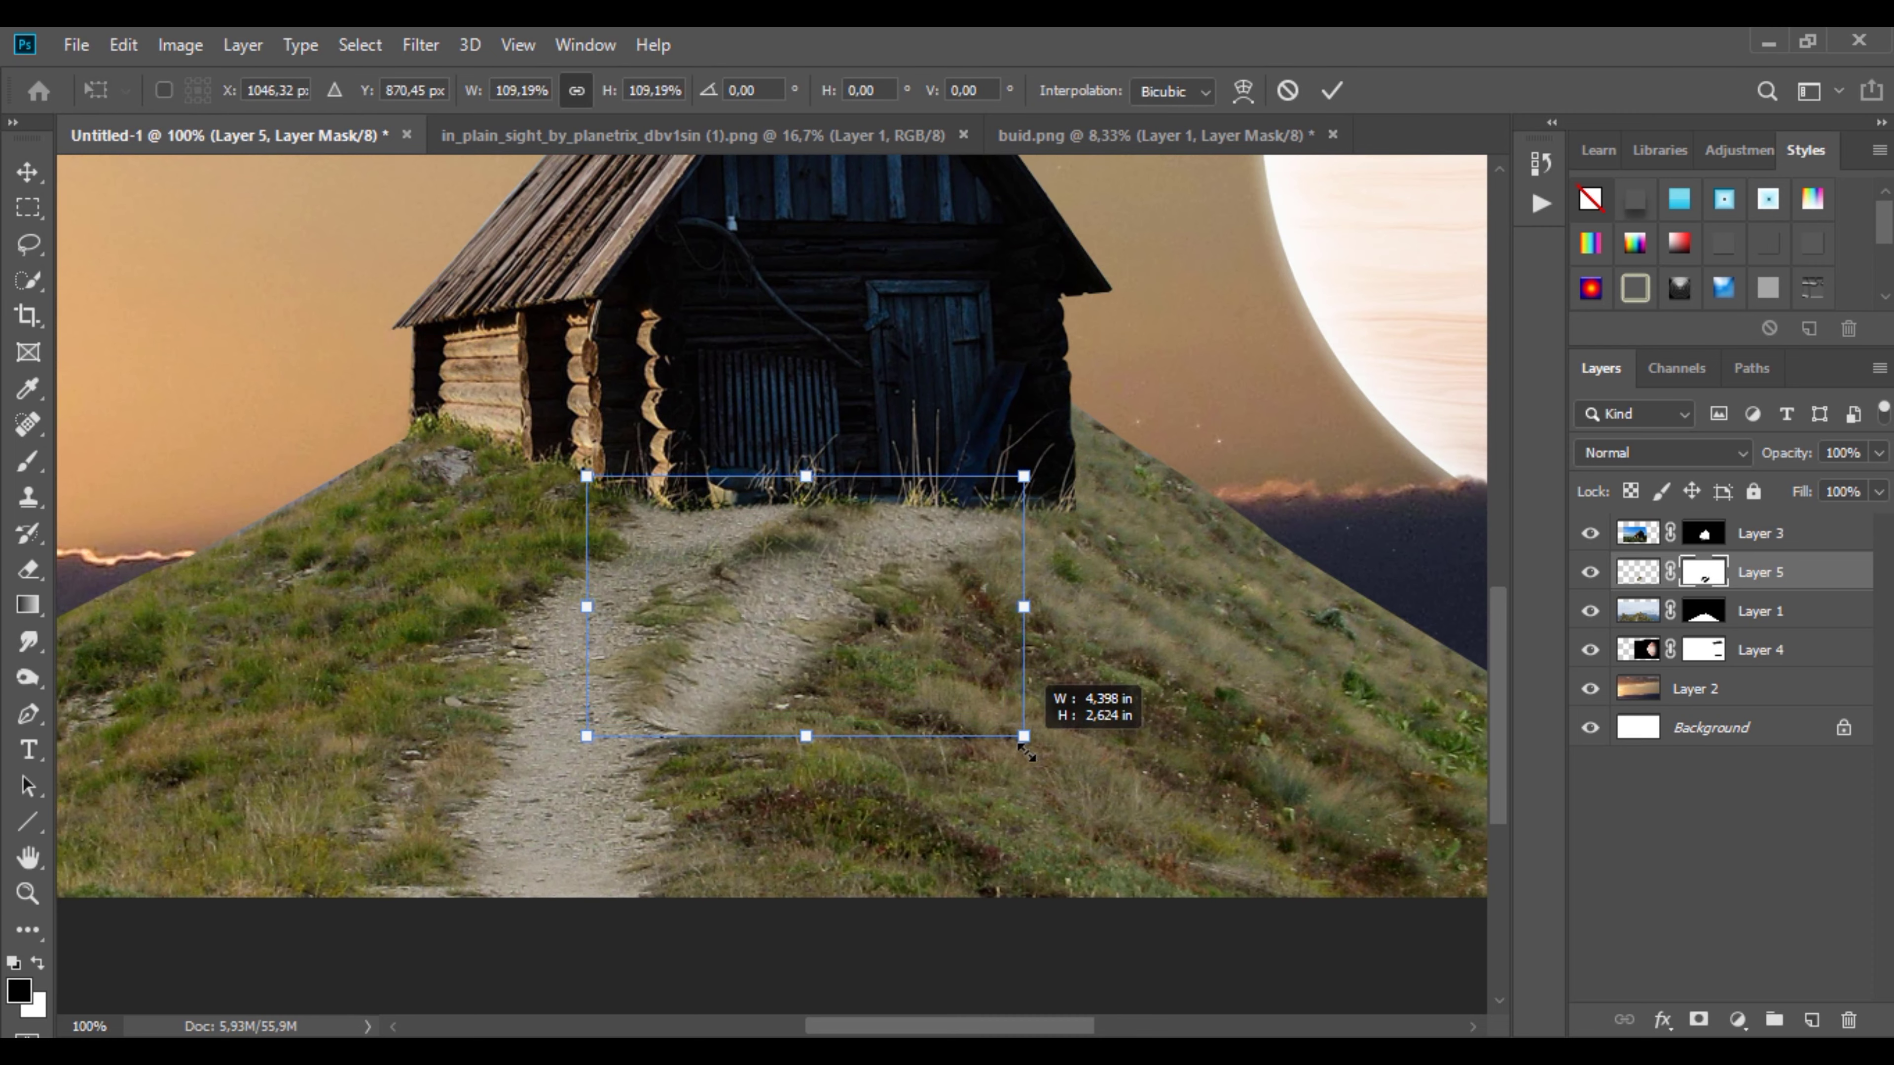
pyautogui.moveTo(841, 570); pyautogui.dragTo(807, 540)
pyautogui.moveTo(548, 714); pyautogui.dragTo(512, 740)
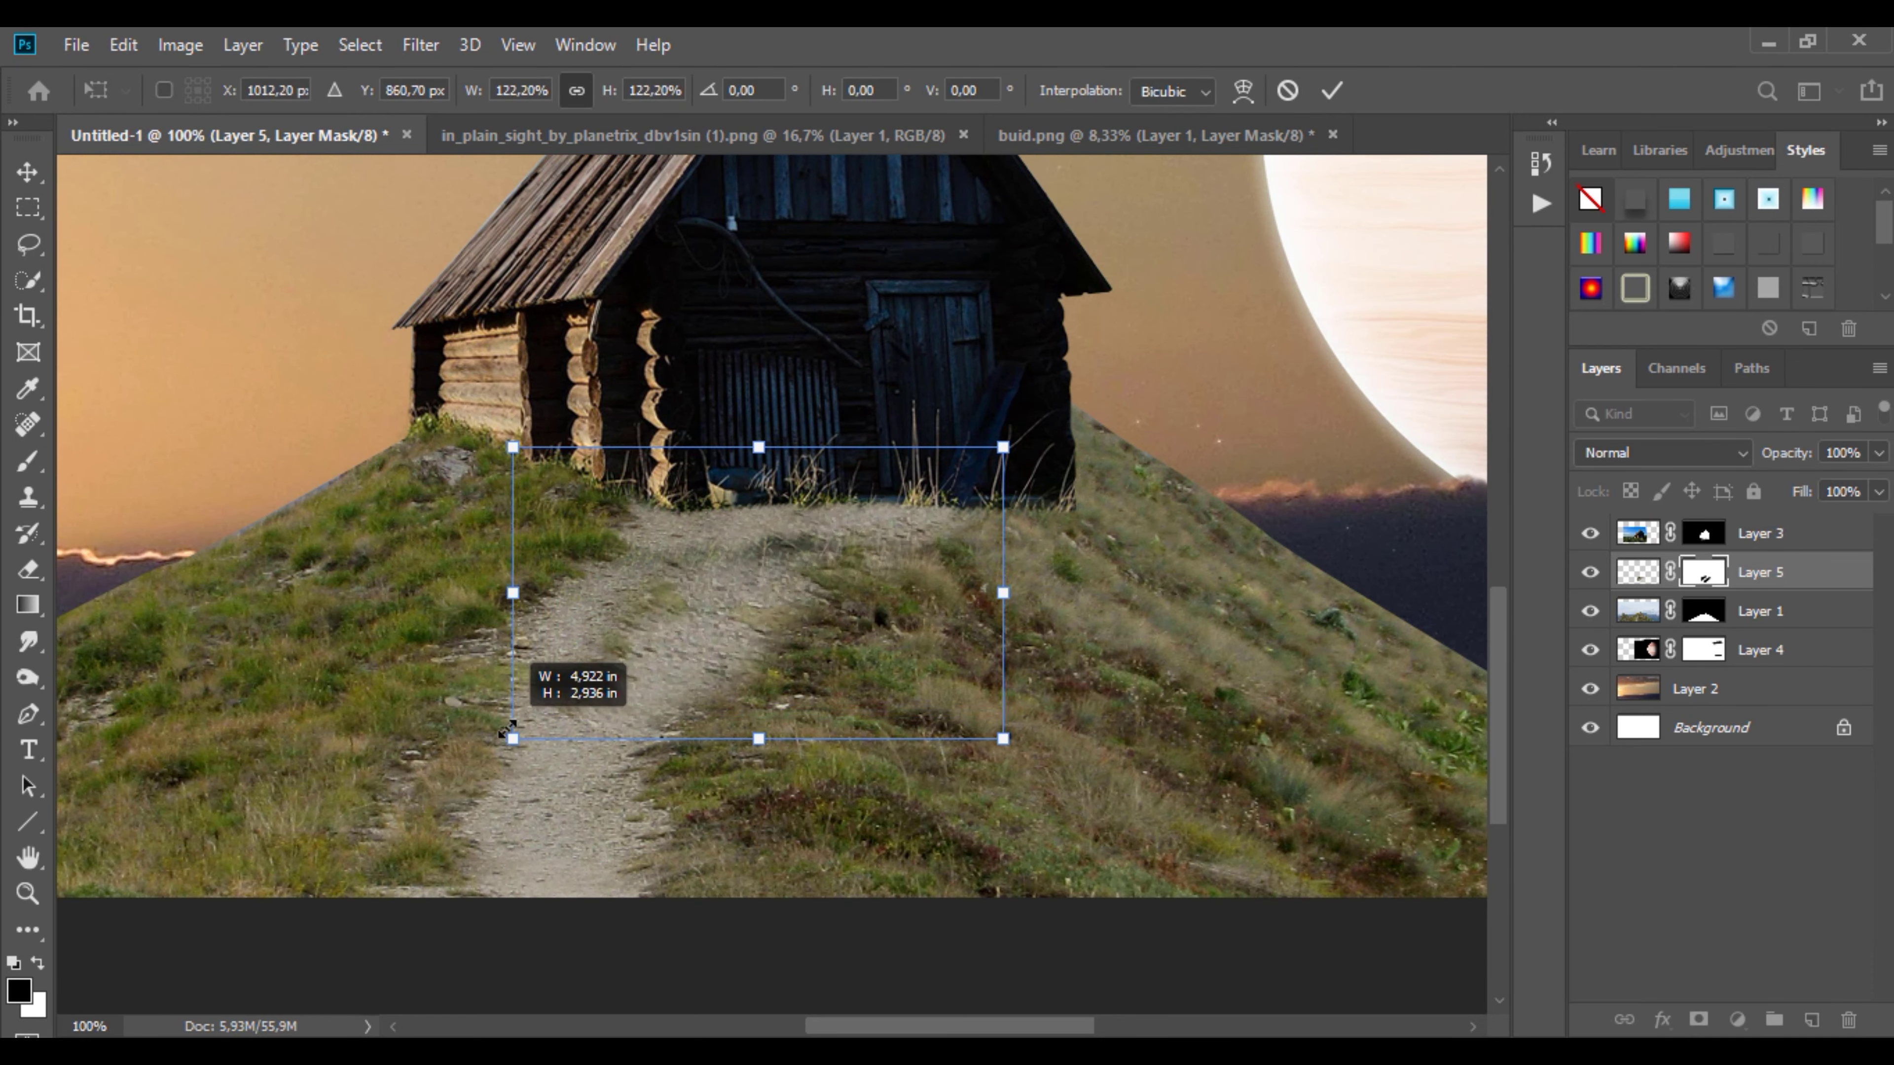
pyautogui.press('Return')
pyautogui.press('b')
pyautogui.scroll(-1, 377, 567)
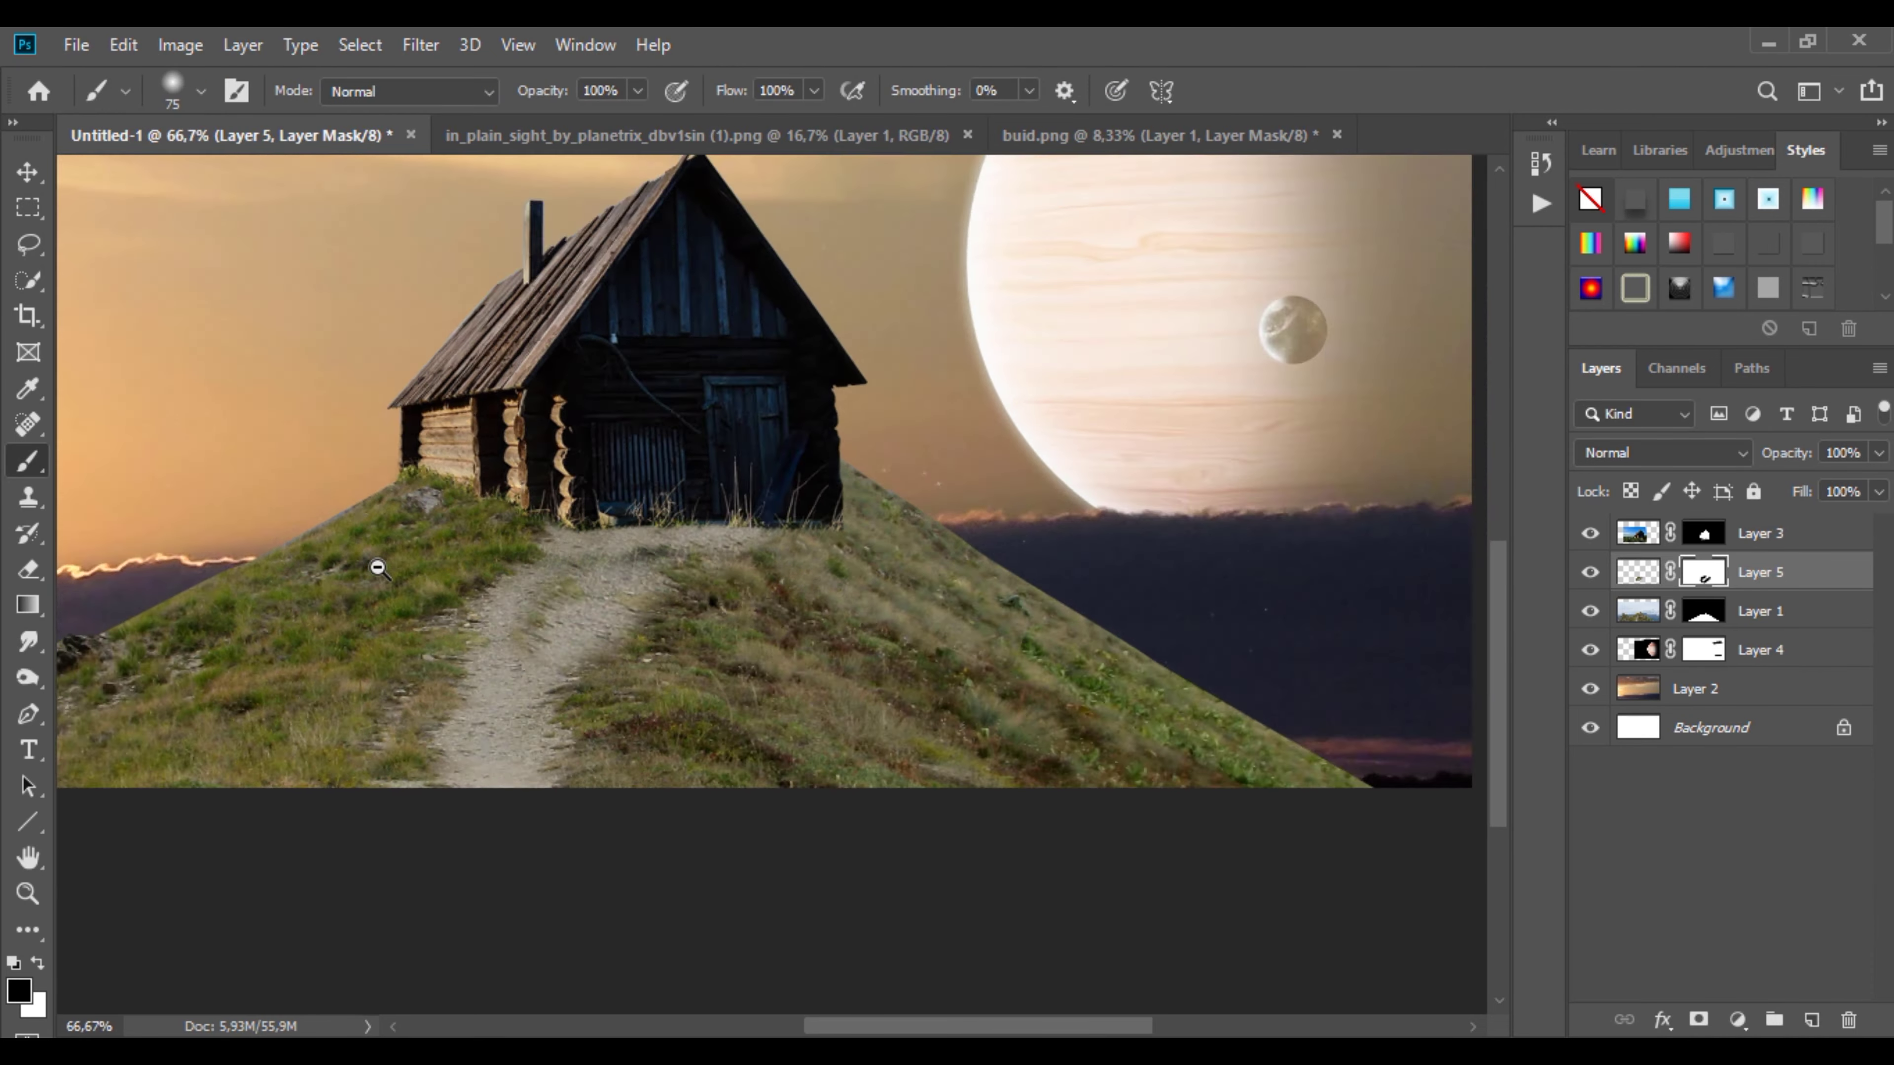
pyautogui.scroll(-1, 376, 567)
pyautogui.scroll(-1, 876, 657)
pyautogui.hscroll(3, 1119, 593)
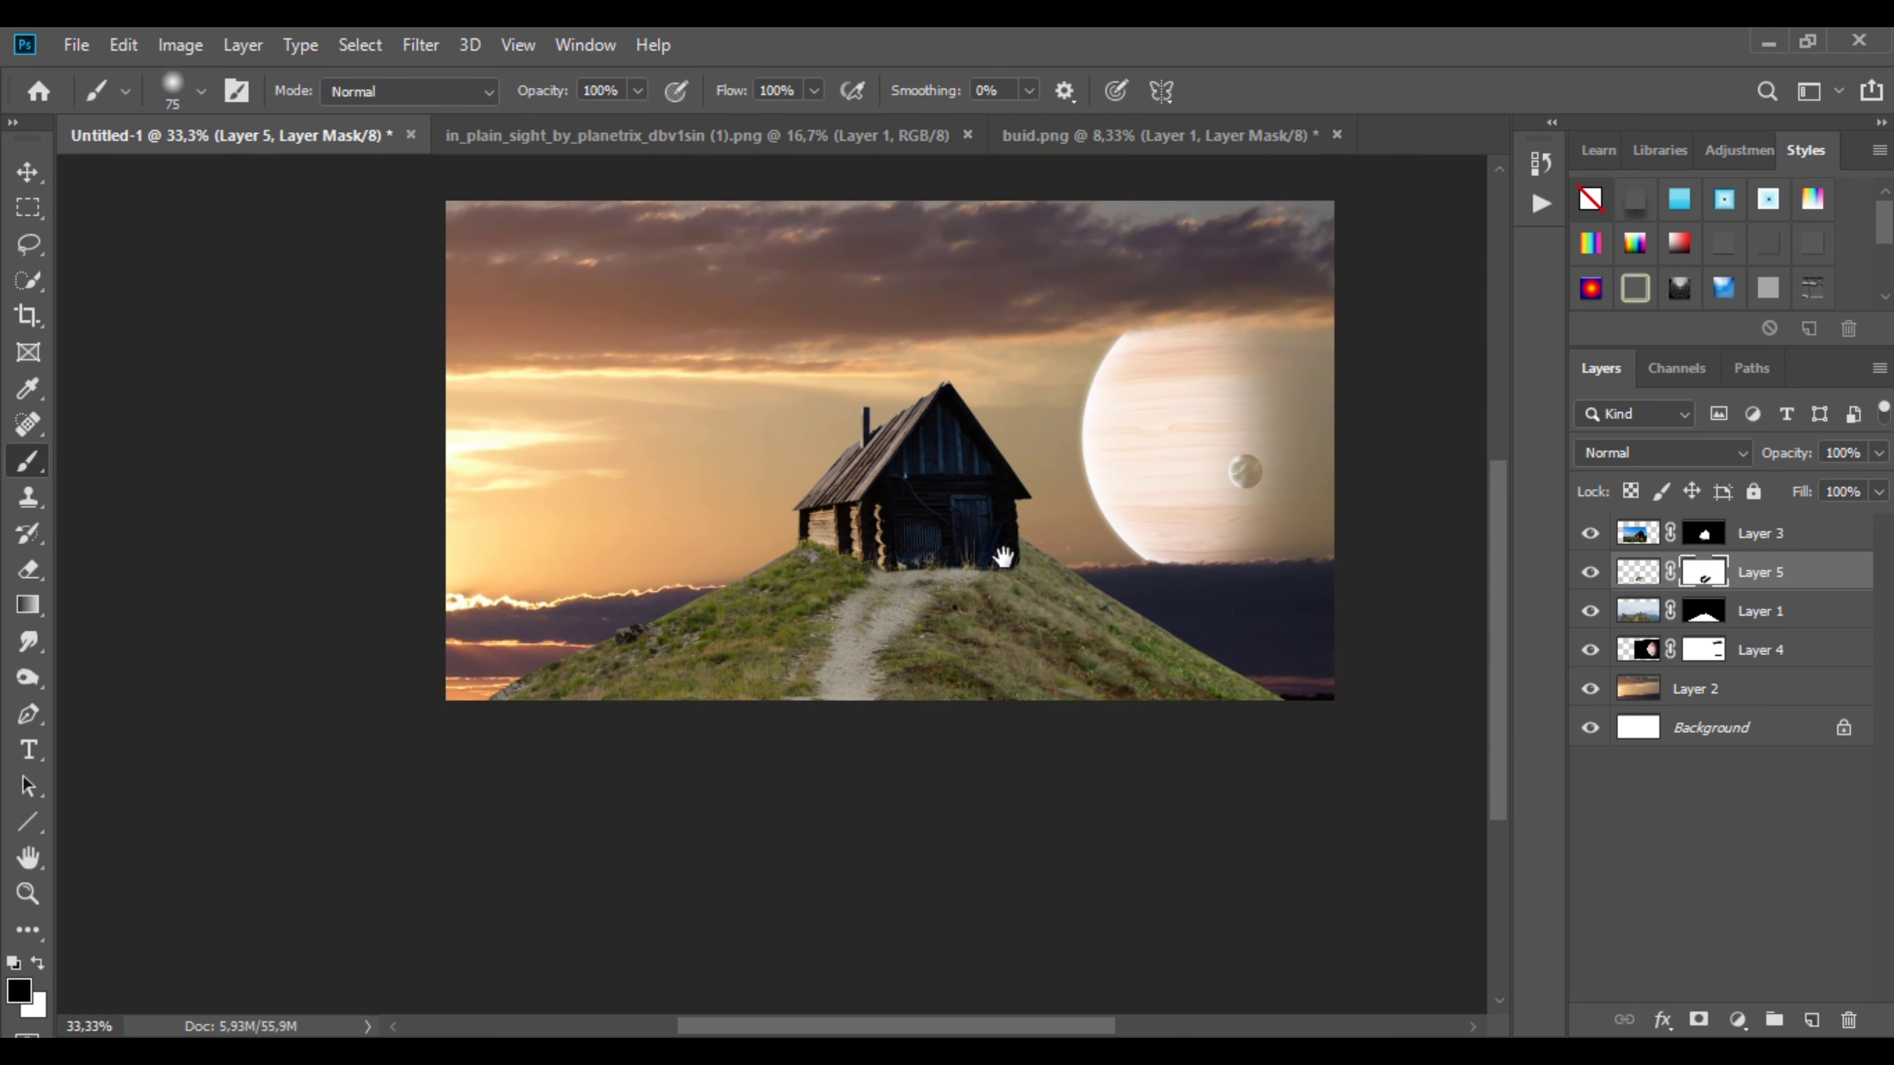
# Step: Bring the buid.png bell tower into Untitled-1, scaled to about 20% on the hilltop
pyautogui.click(849, 138)
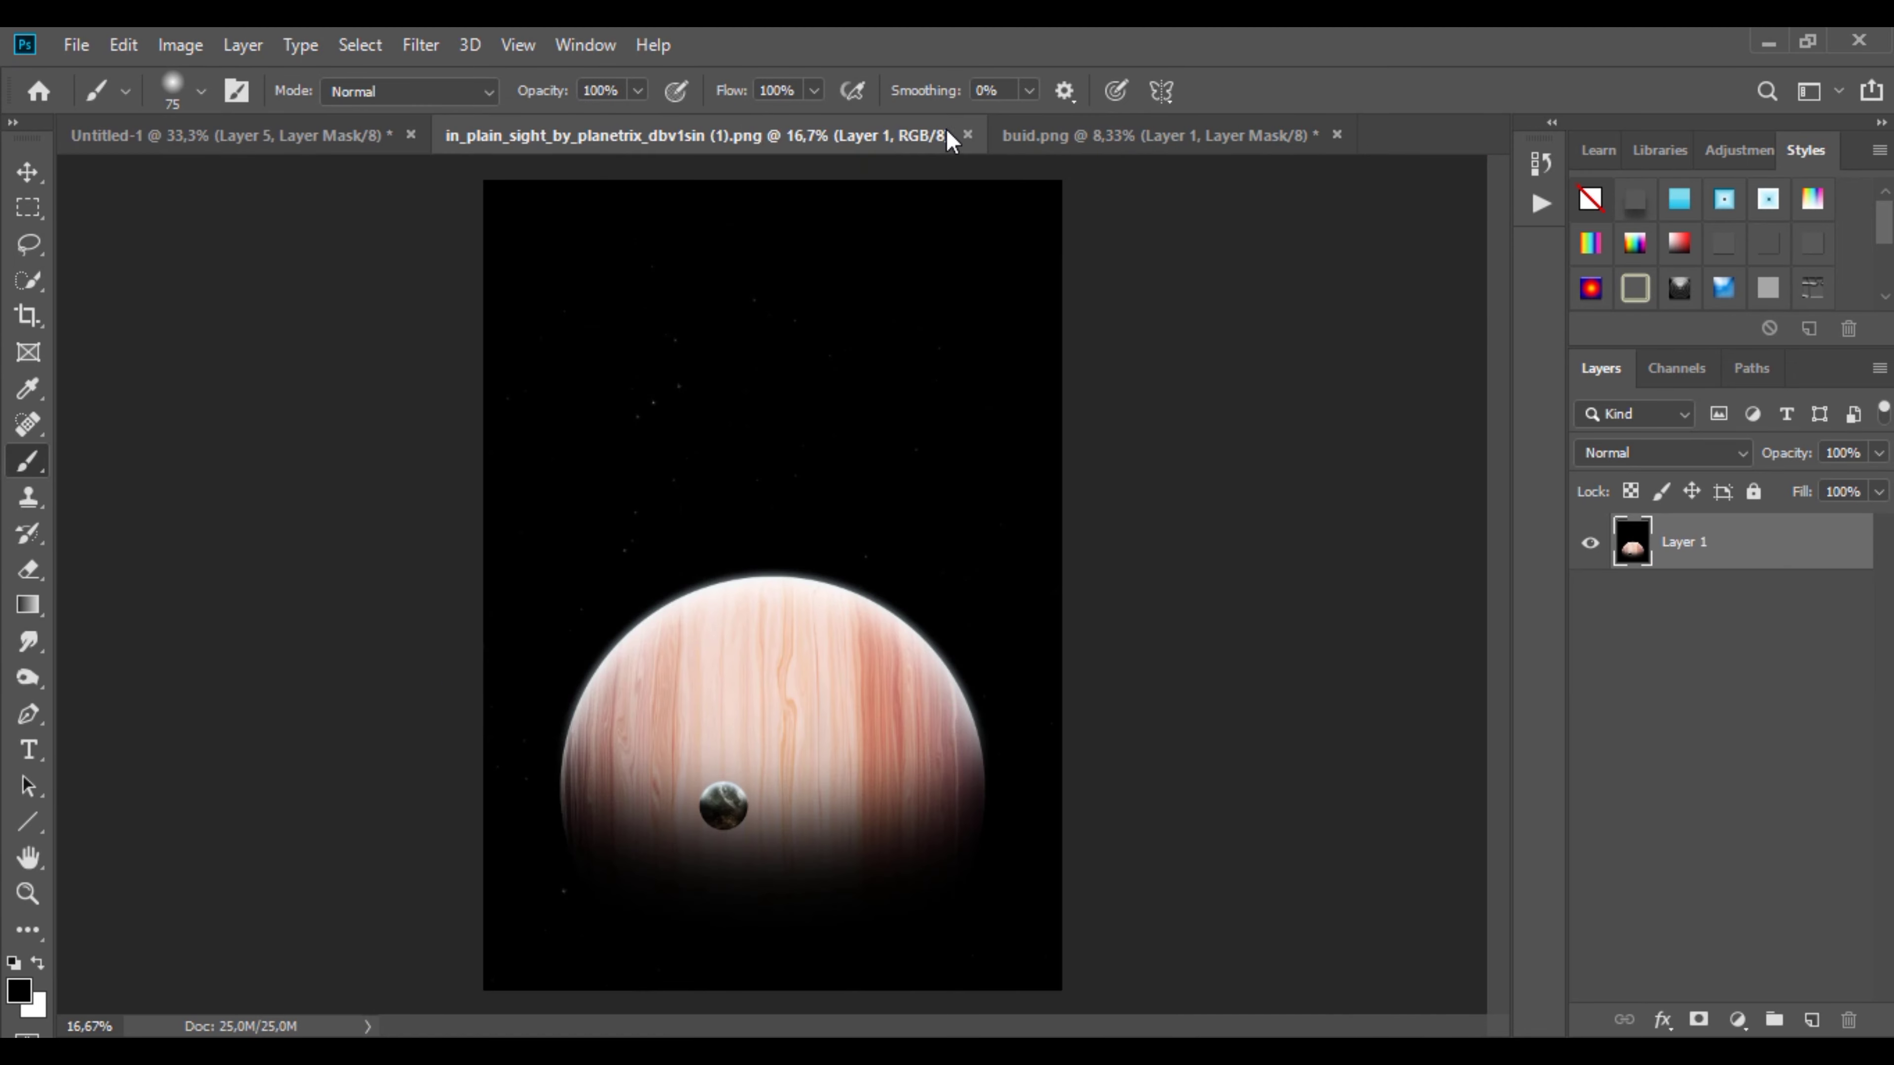
pyautogui.click(967, 135)
pyautogui.click(749, 137)
pyautogui.moveTo(1737, 542); pyautogui.dragTo(969, 447)
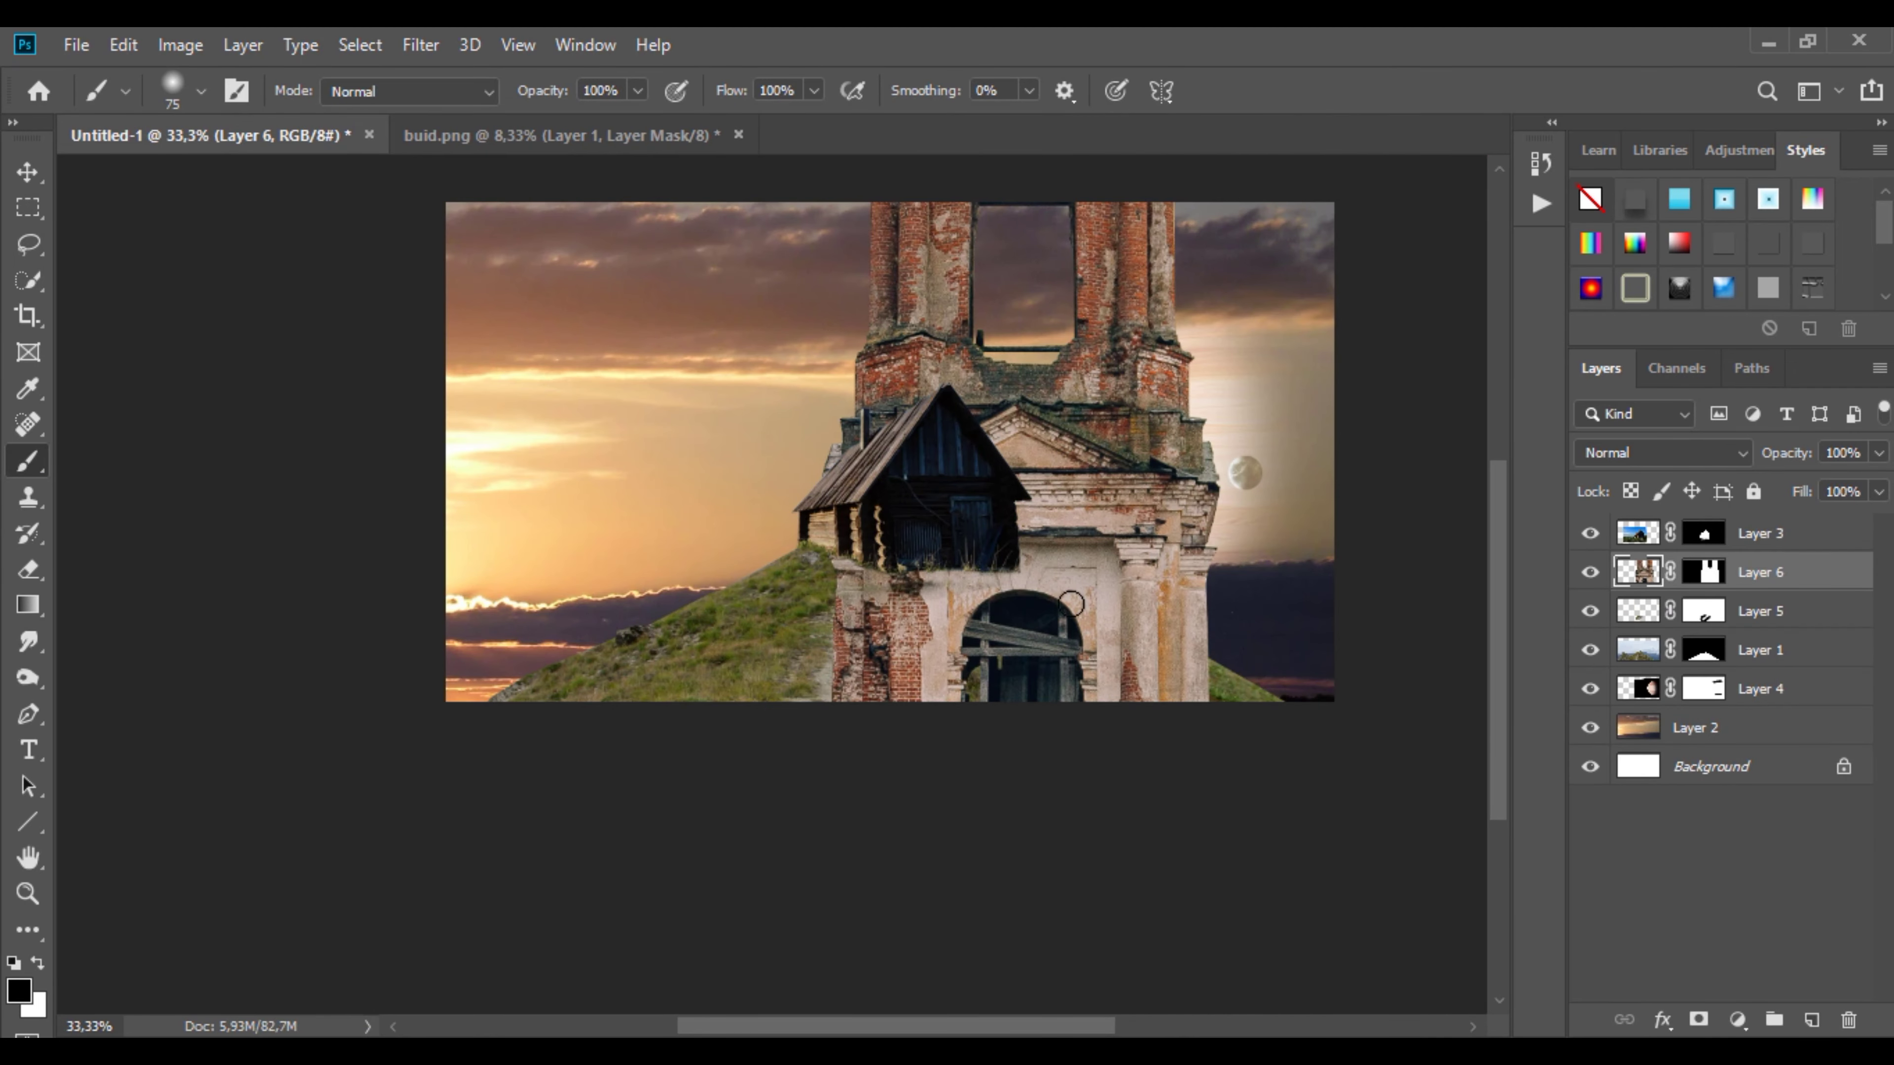
pyautogui.hotkey('ctrl', 't')
pyautogui.moveTo(415, 232)
pyautogui.mouseDown()
pyautogui.moveTo(967, 366)
pyautogui.moveTo(983, 337)
pyautogui.mouseUp()
pyautogui.moveTo(1022, 583); pyautogui.dragTo(1000, 540)
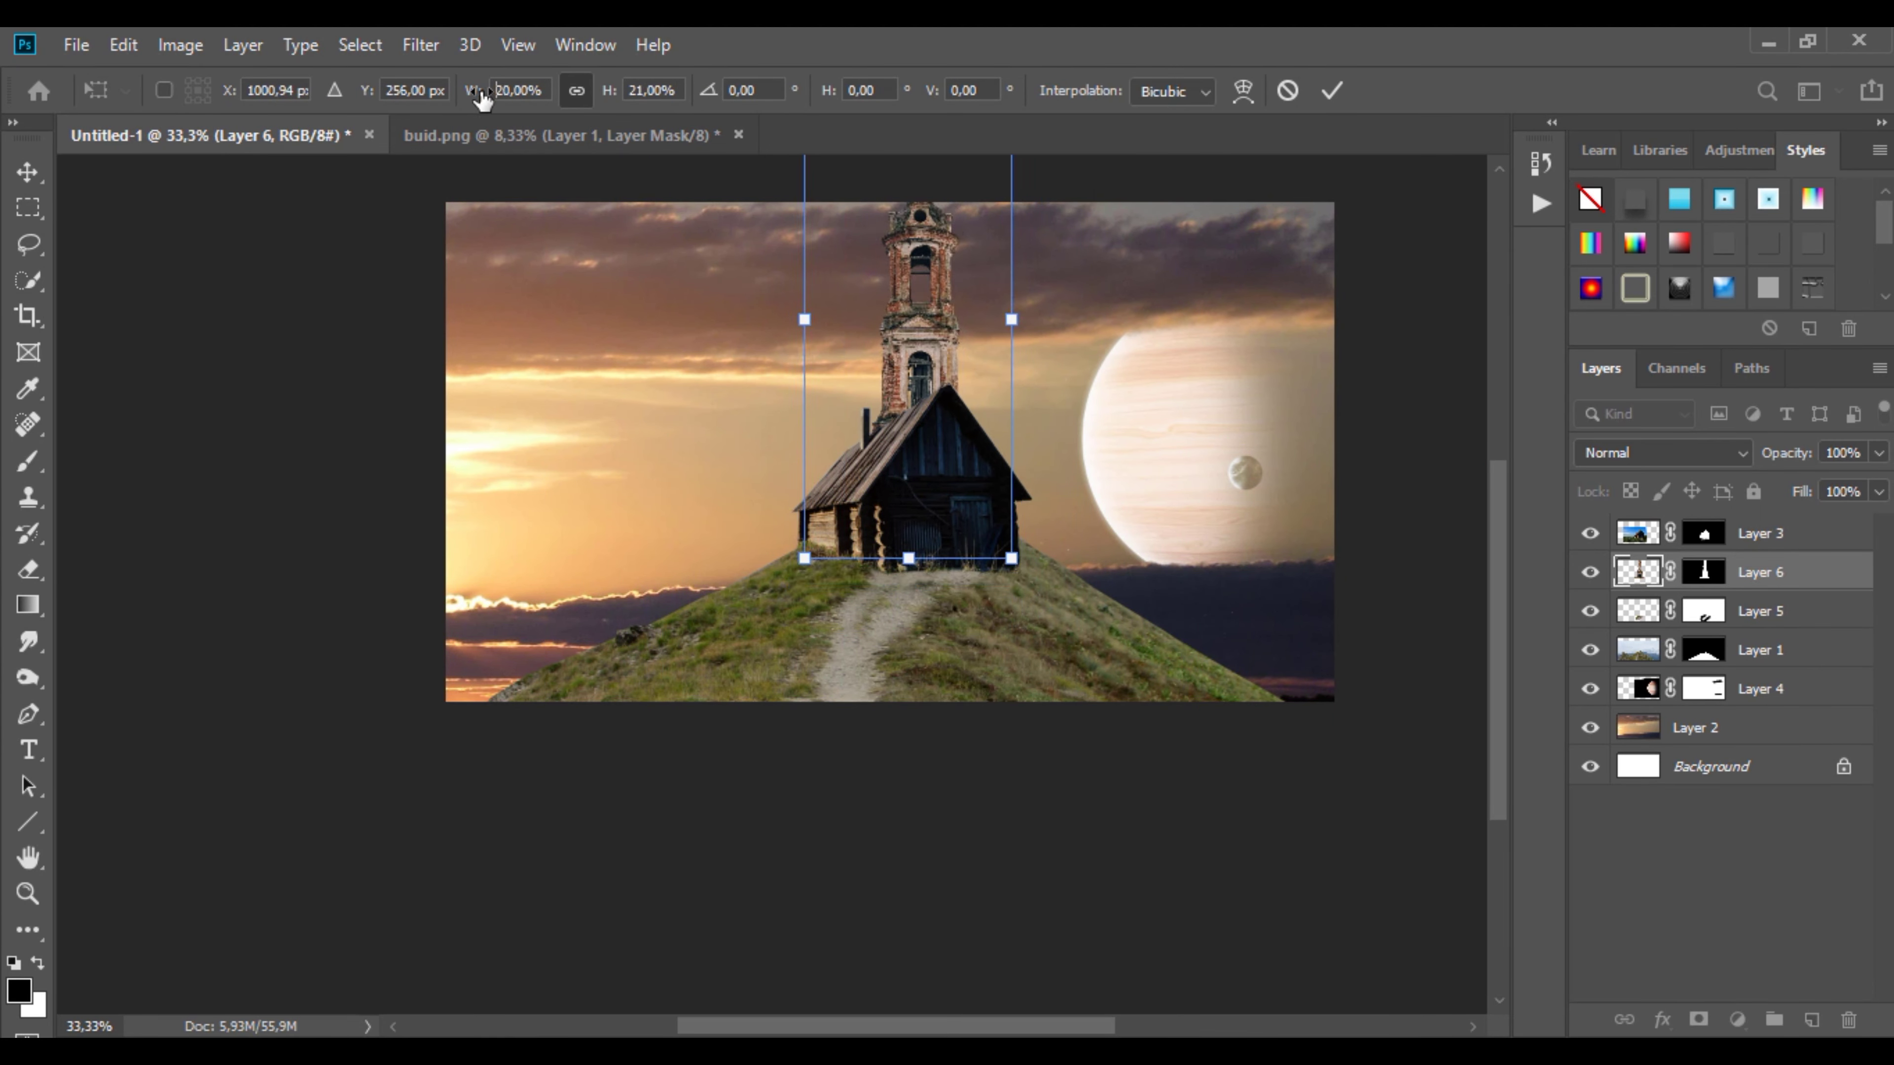
pyautogui.click(1331, 90)
pyautogui.press('b')
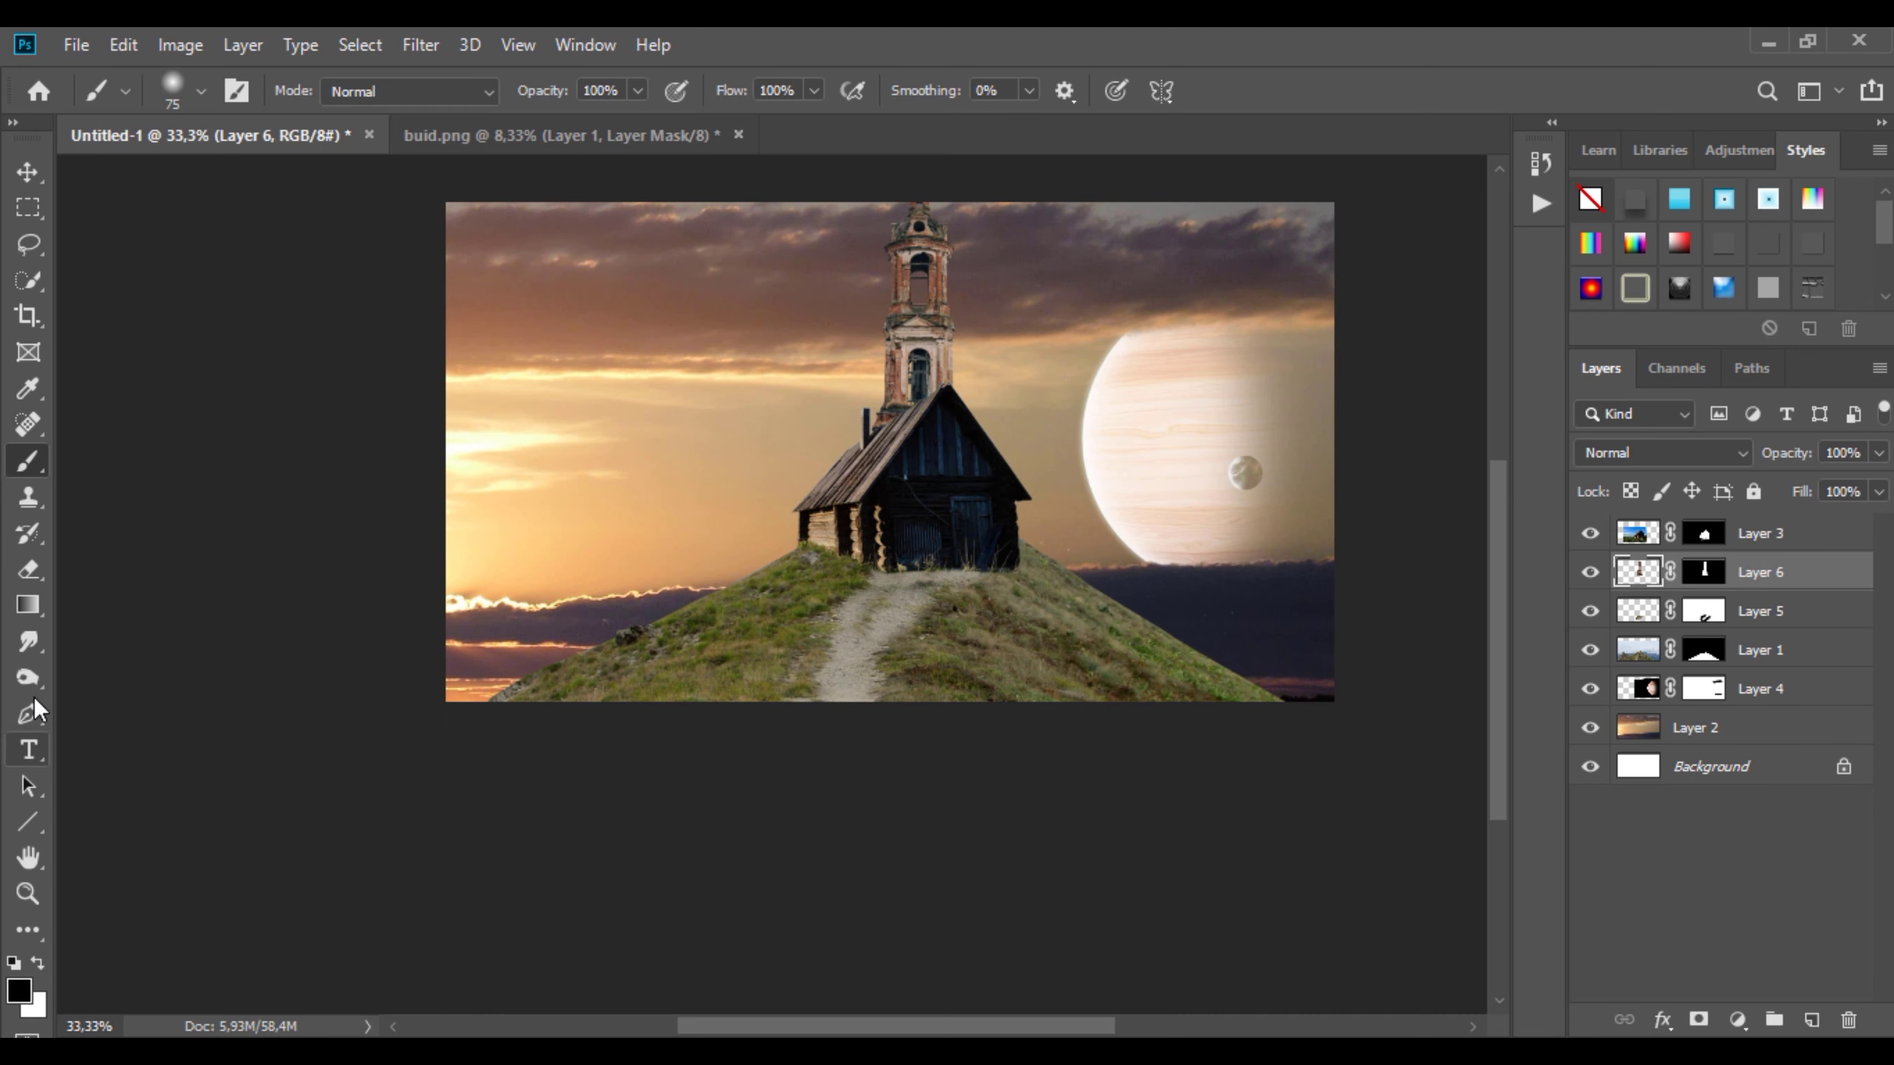
# Step: Crop the canvas narrower on both sides with more sky at the top
pyautogui.click(28, 316)
pyautogui.moveTo(890, 202); pyautogui.dragTo(902, 183)
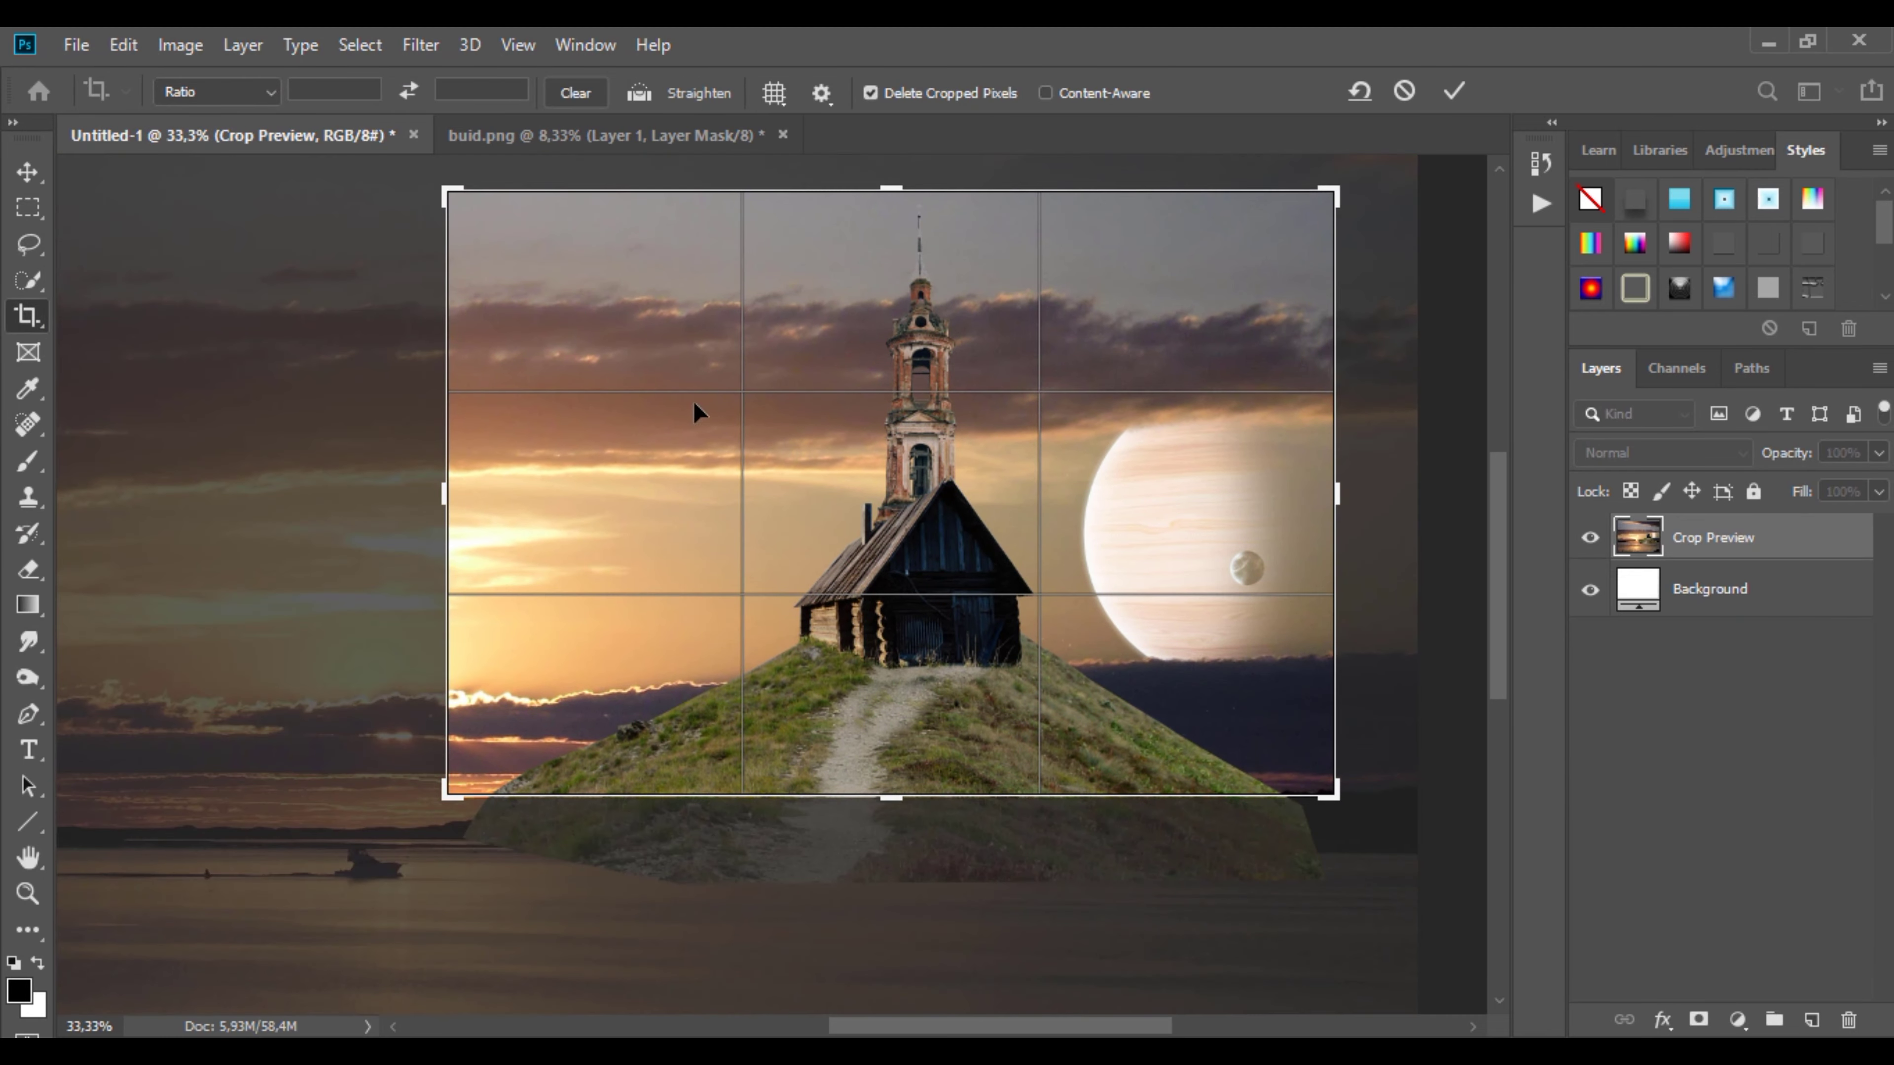
pyautogui.moveTo(444, 495); pyautogui.dragTo(471, 495)
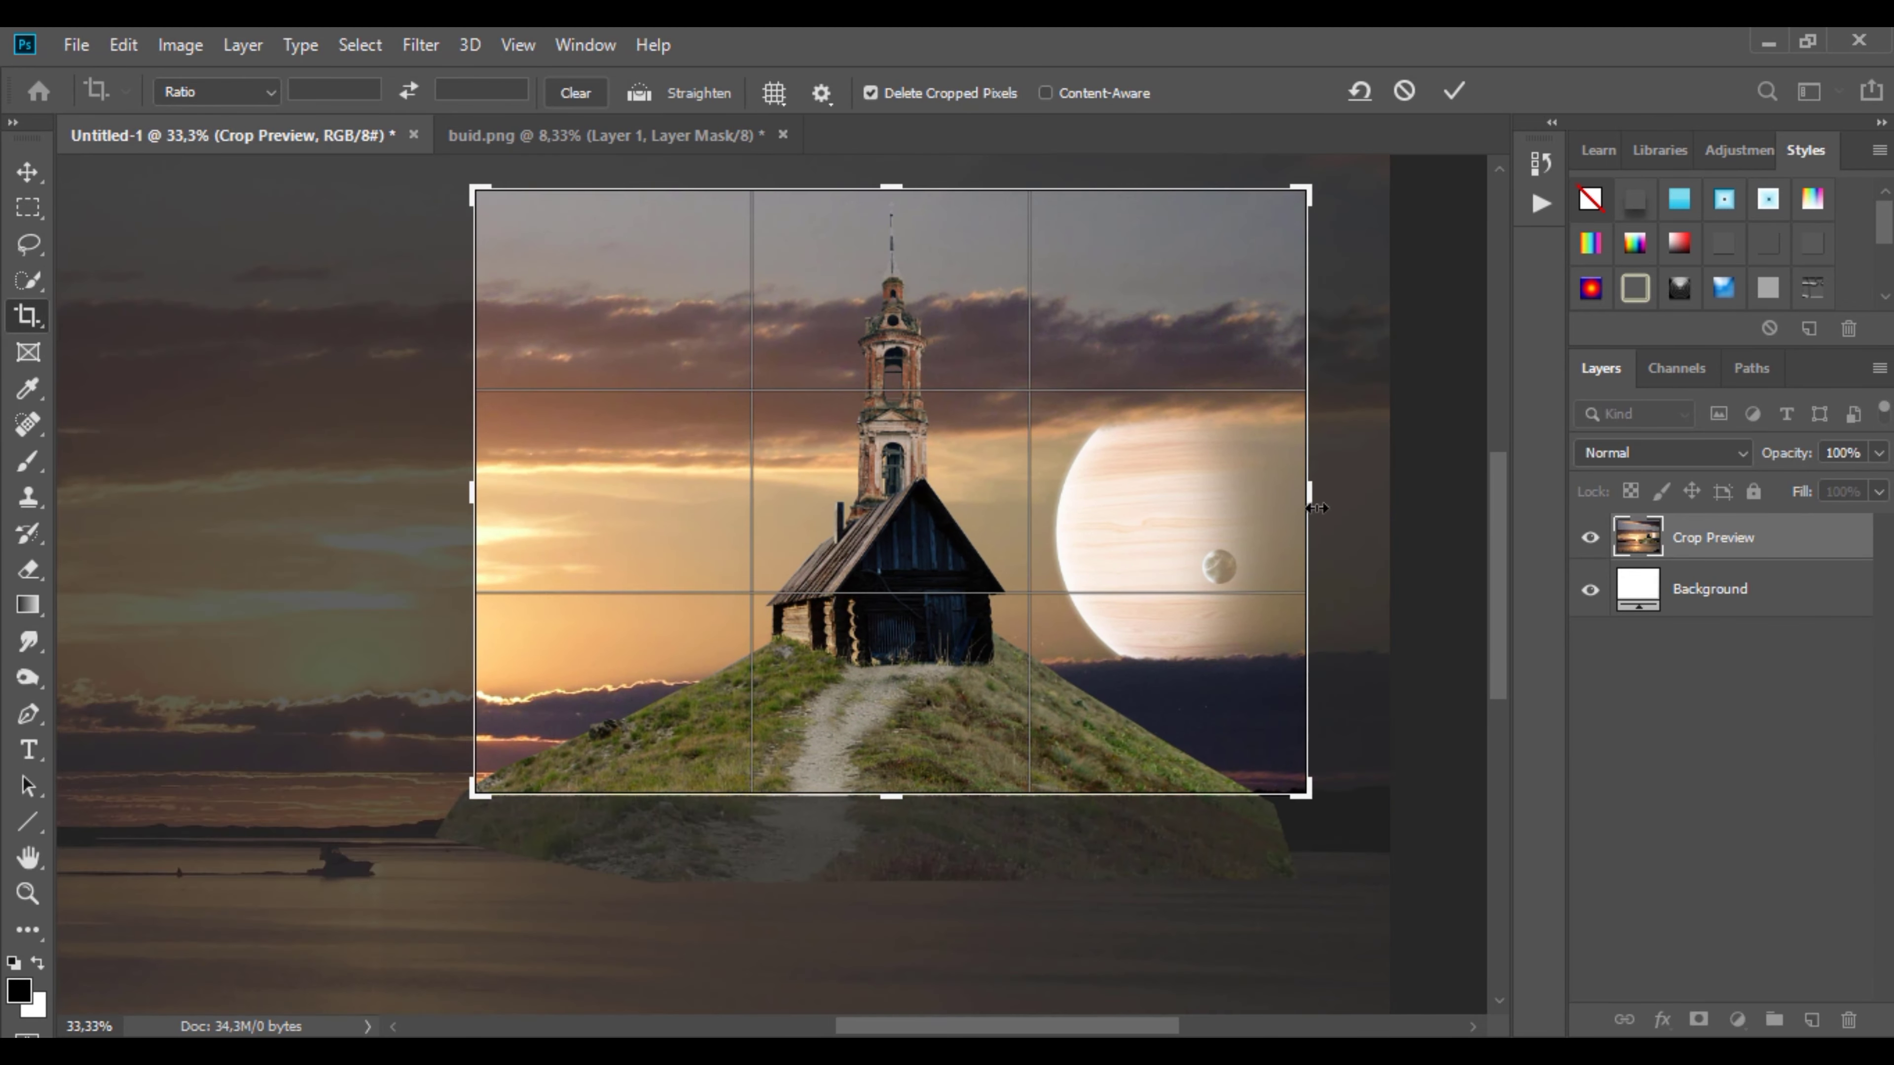
pyautogui.moveTo(1317, 508); pyautogui.dragTo(1290, 498)
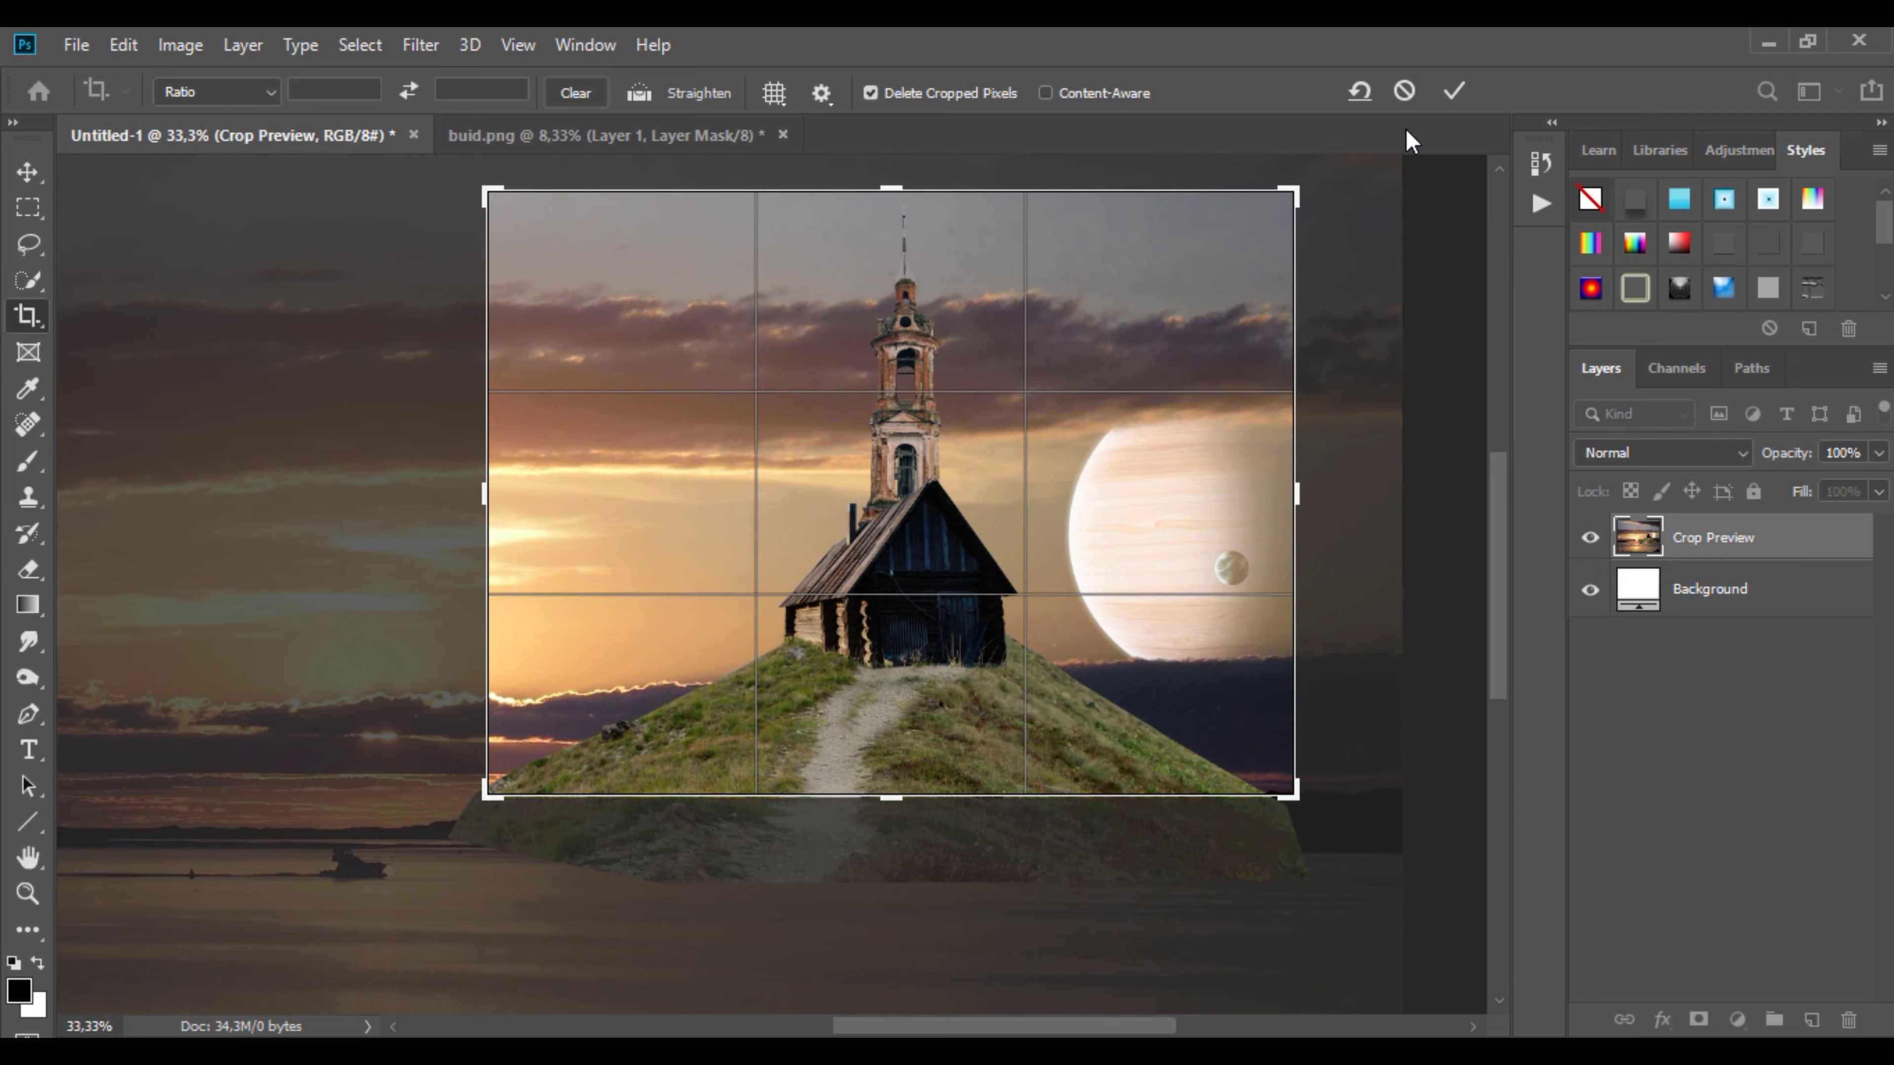
pyautogui.click(1452, 93)
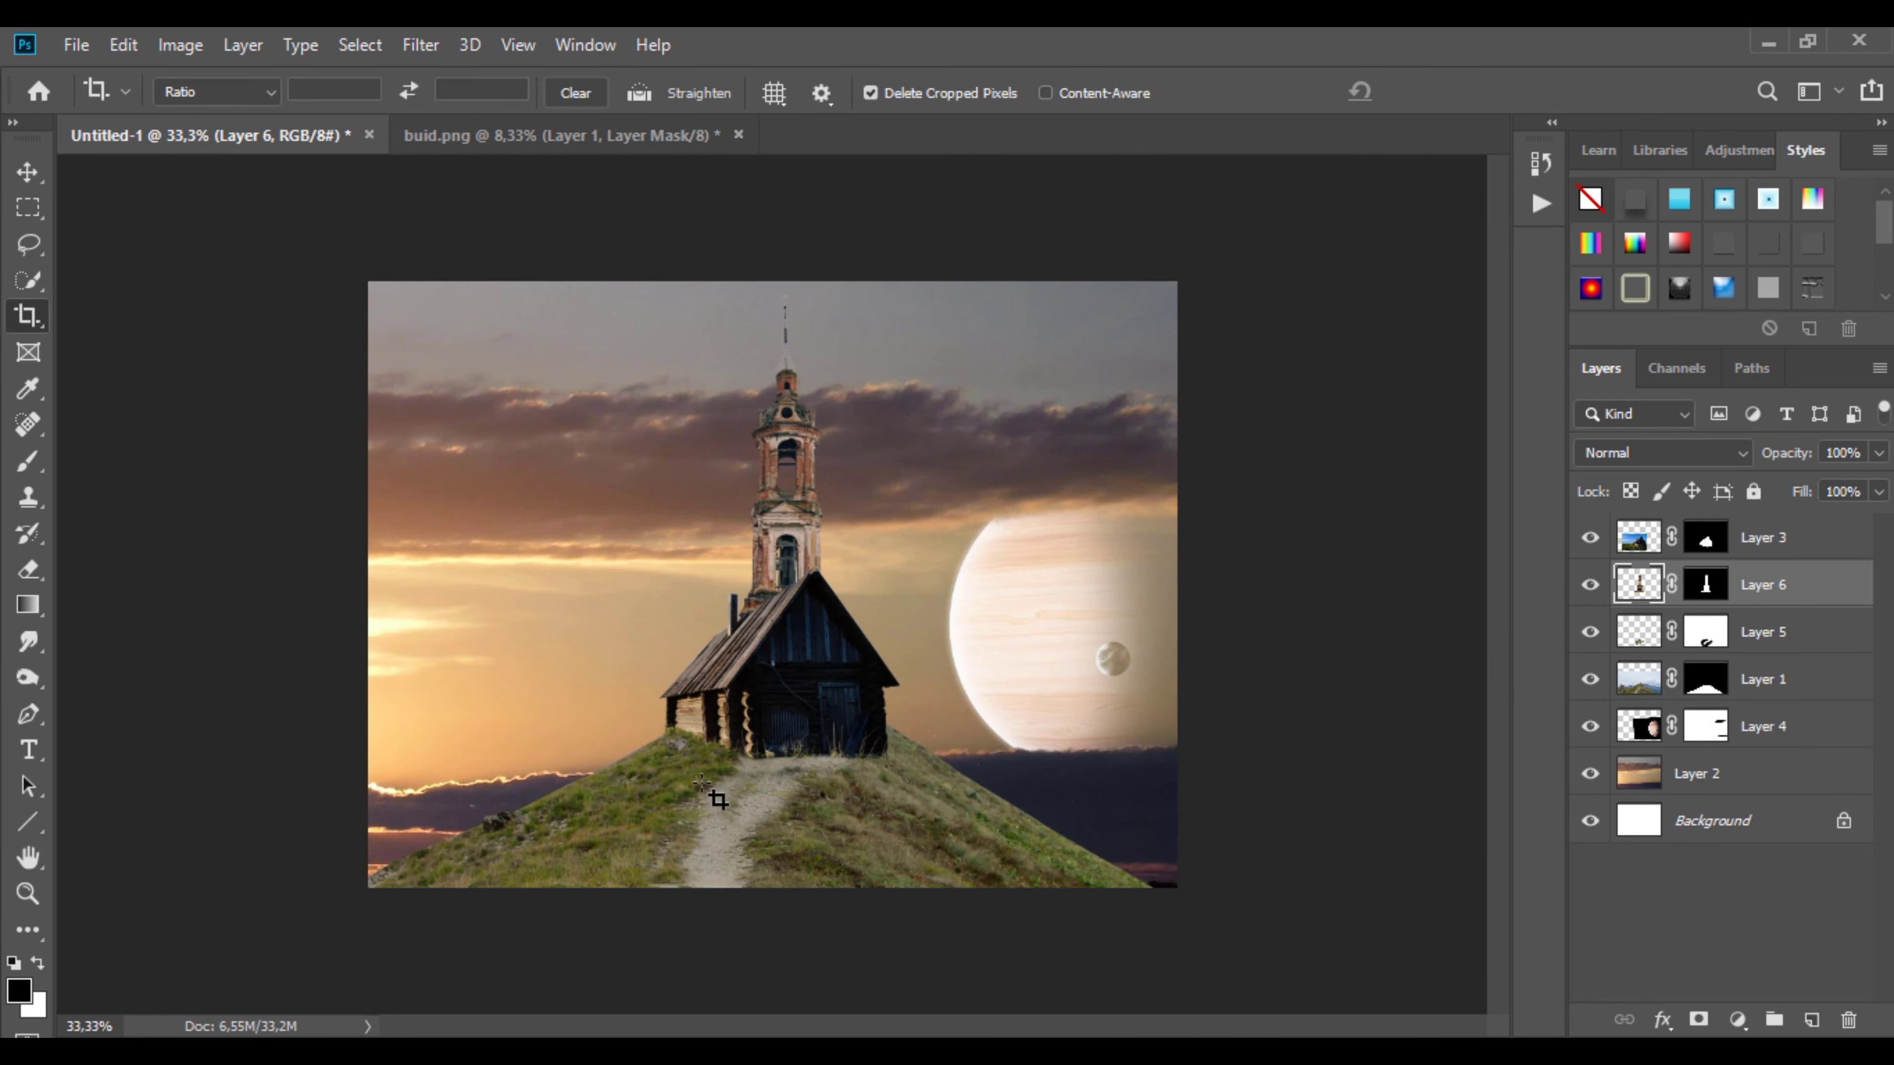
# Step: Target the hill layer's mask with a 21 px Grass/Fur brush, undoing a stray stroke
pyautogui.scroll(3, 686, 752)
pyautogui.scroll(4, 686, 752)
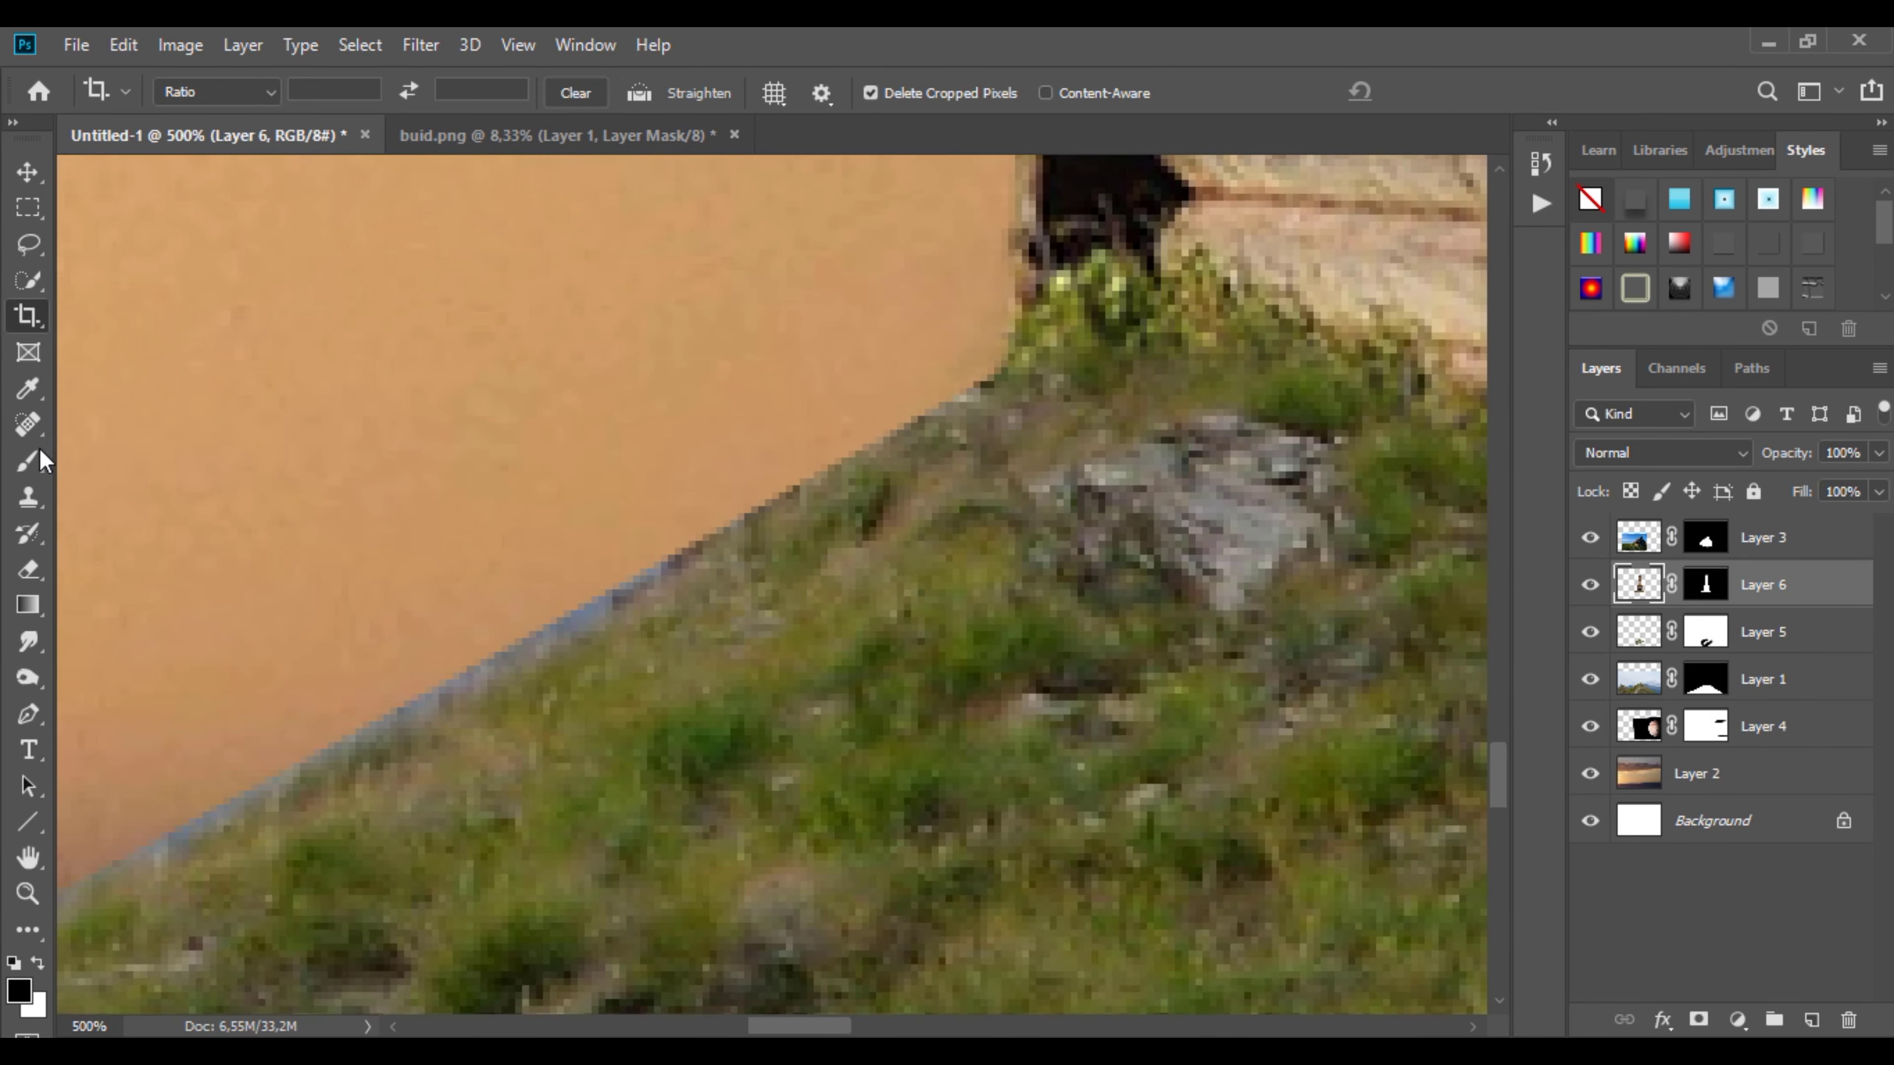
pyautogui.click(28, 461)
pyautogui.rightClick(694, 405)
pyautogui.scroll(-2, 729, 814)
pyautogui.scroll(-3, 737, 895)
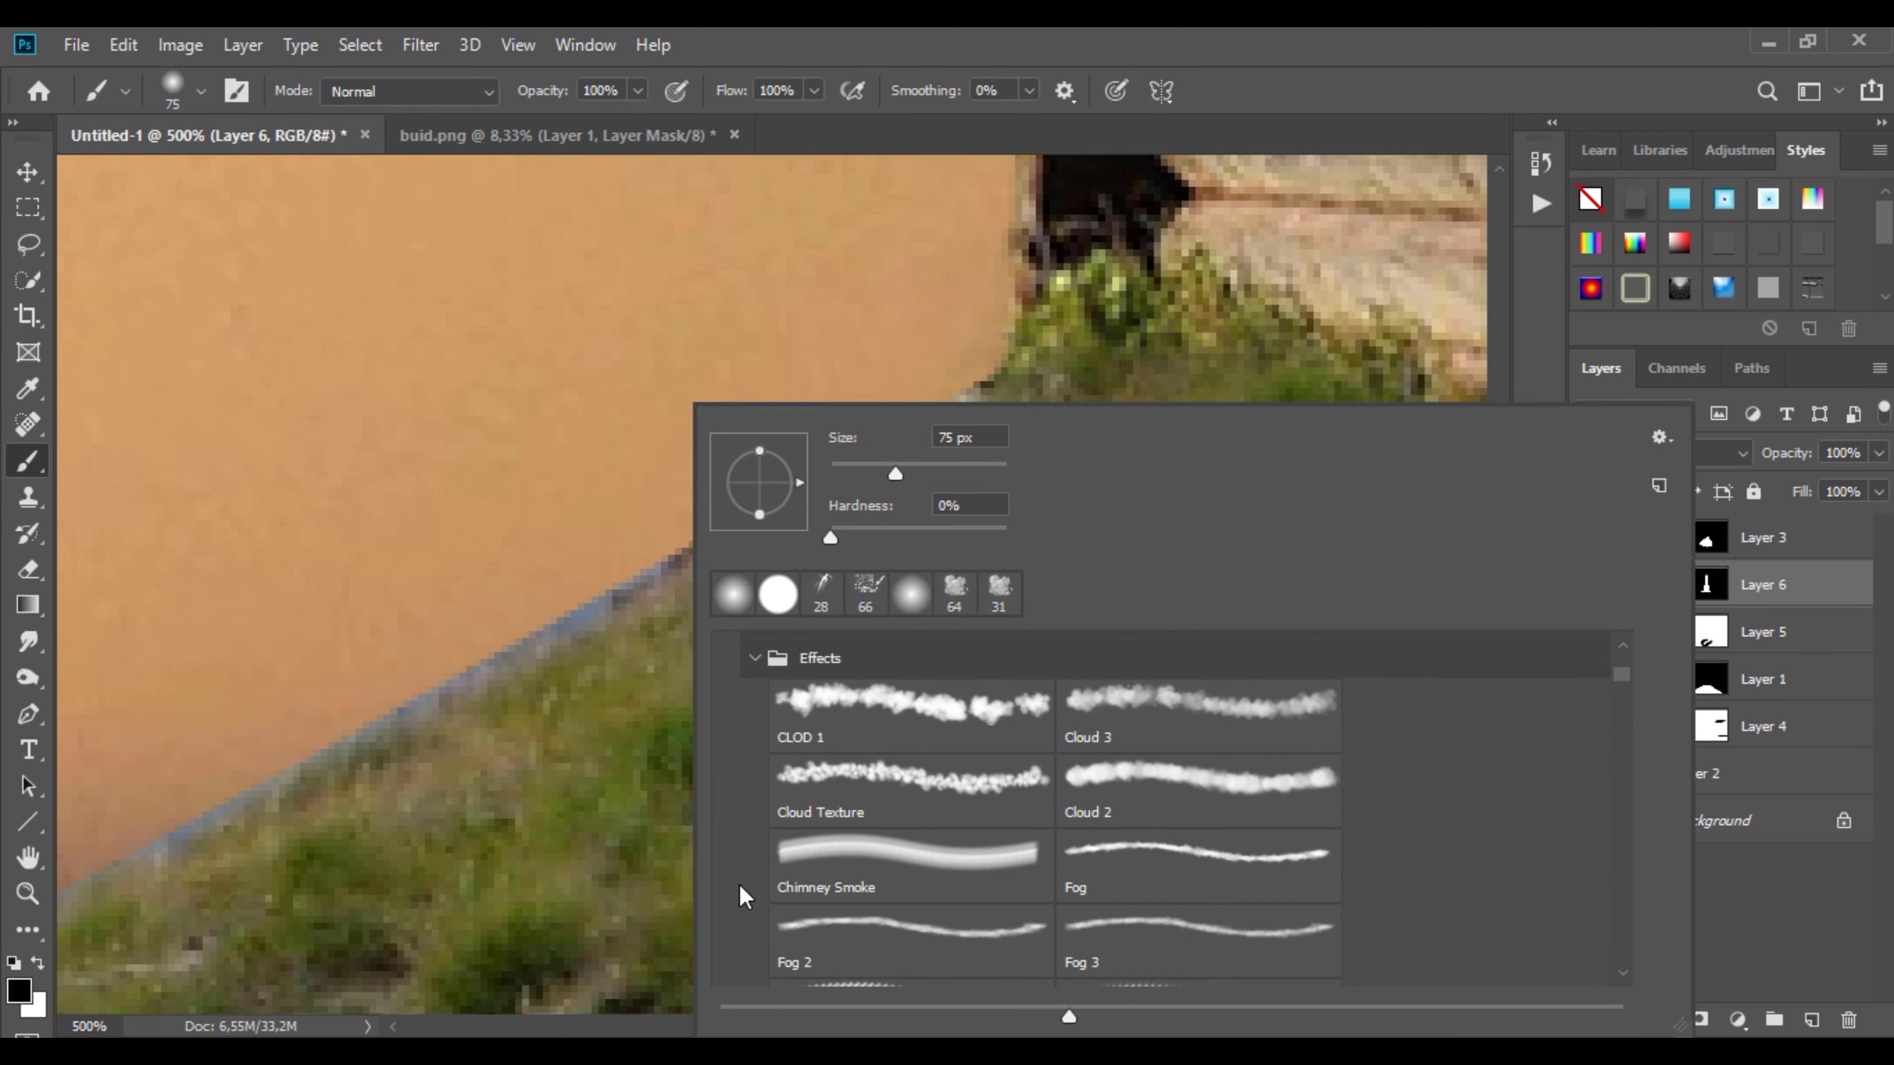
pyautogui.scroll(-3, 739, 880)
pyautogui.scroll(-3, 740, 874)
pyautogui.click(791, 955)
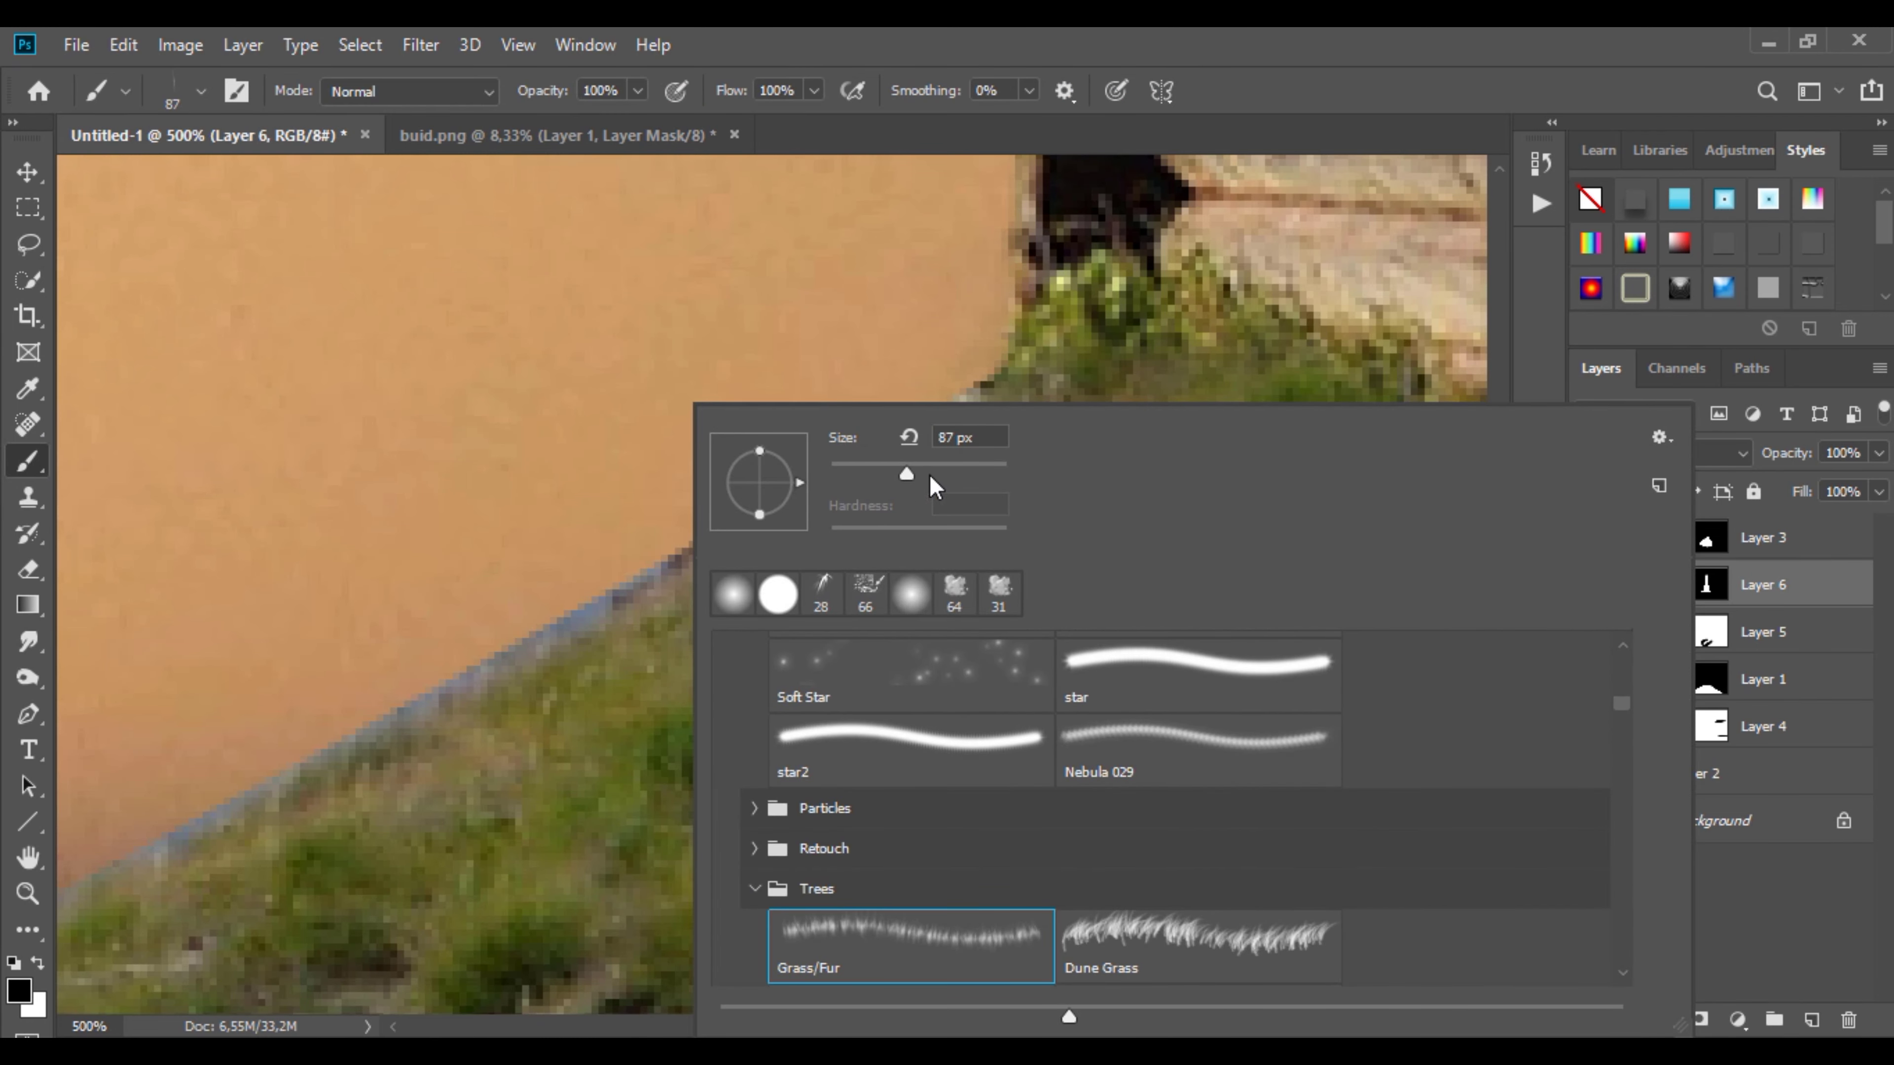
pyautogui.click(1710, 668)
pyautogui.rightClick(599, 571)
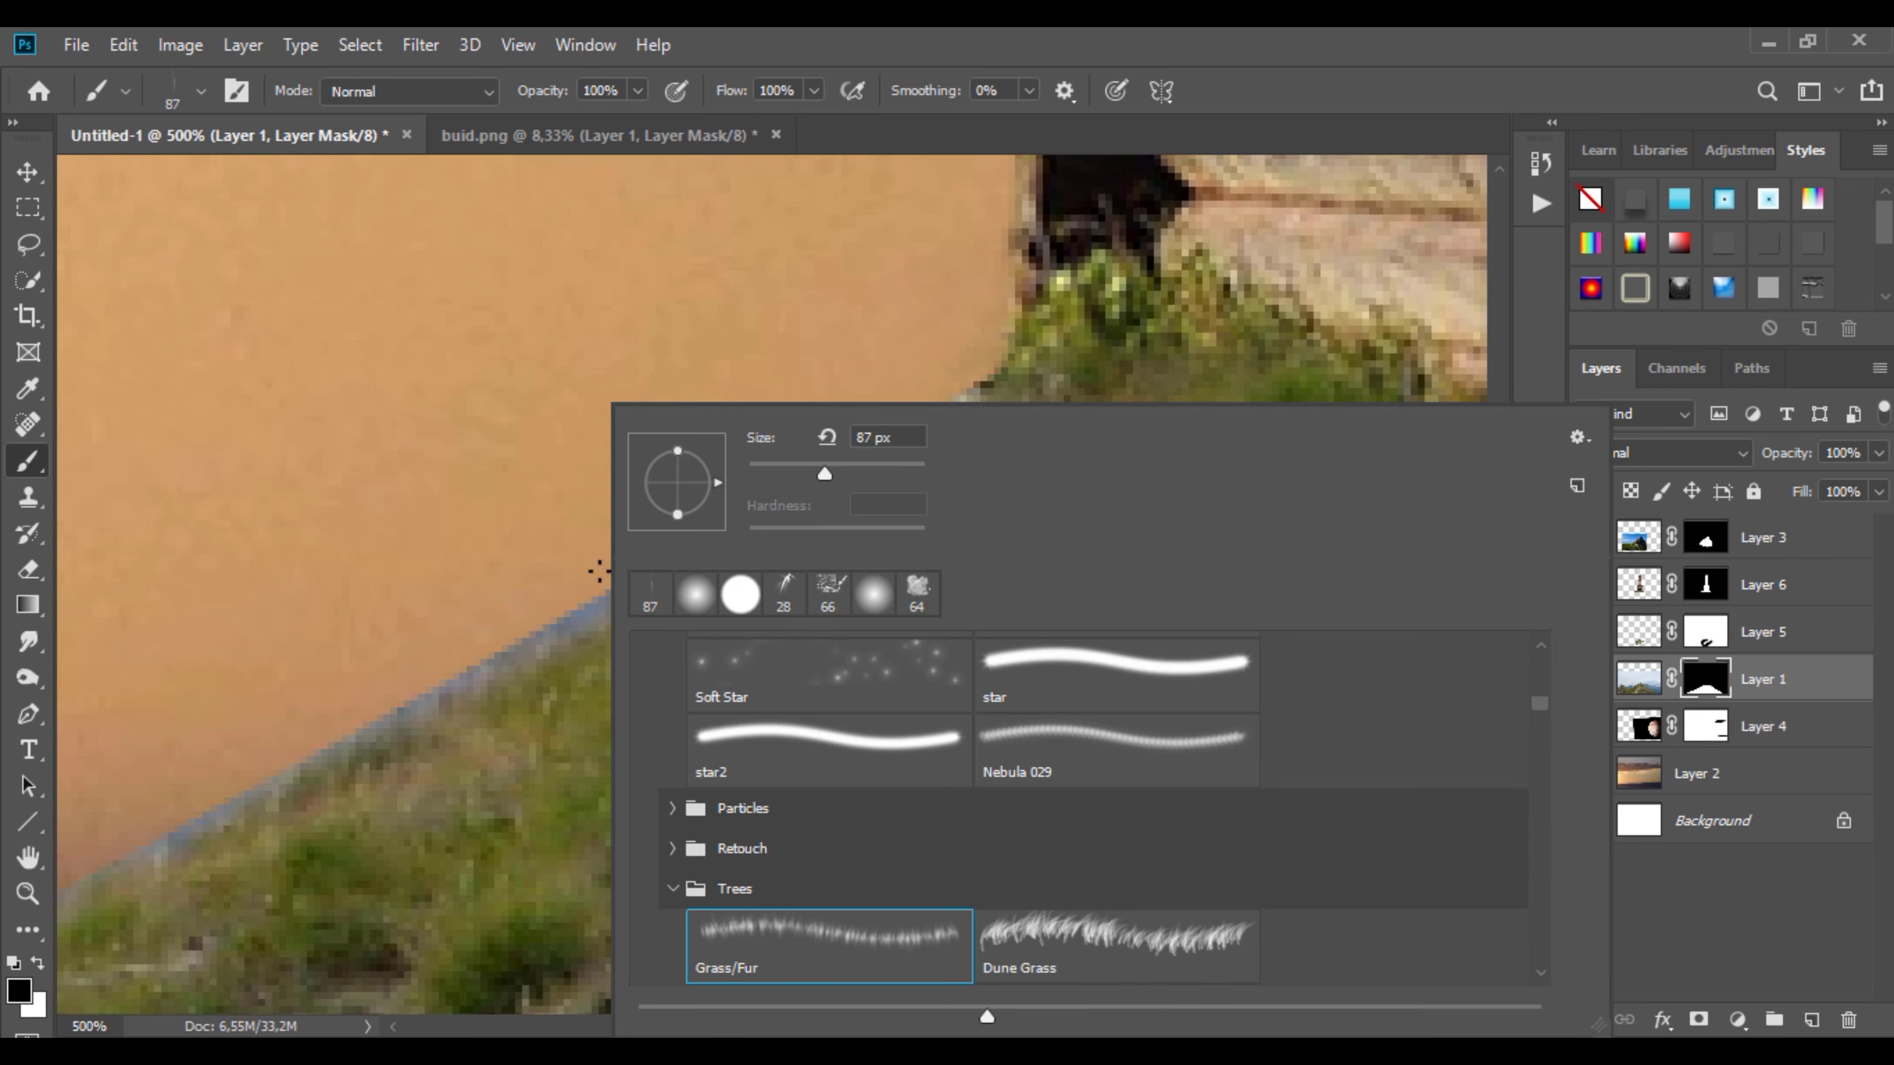
pyautogui.click(558, 630)
pyautogui.hotkey('ctrl', 'z')
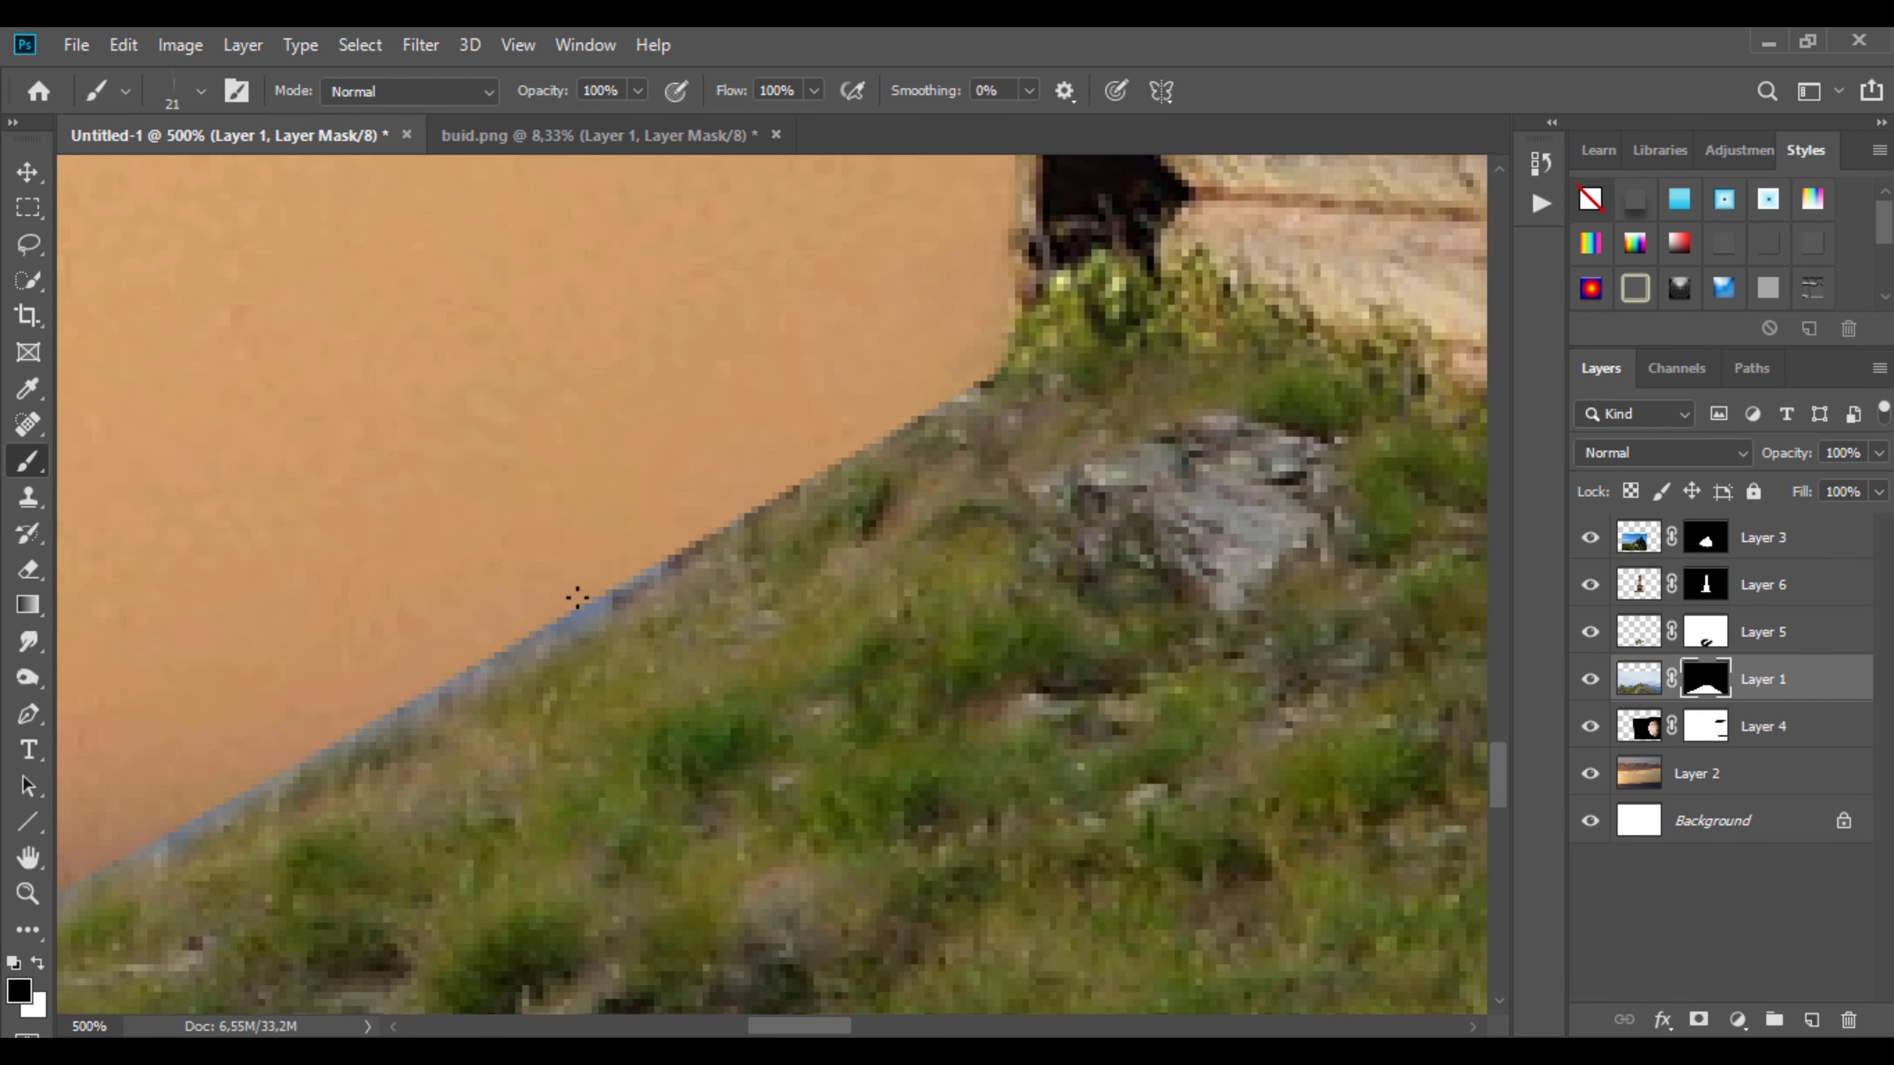
# Step: Smudge grass blades up into the purple horizon edge using the Dune Grass tip
pyautogui.click(28, 645)
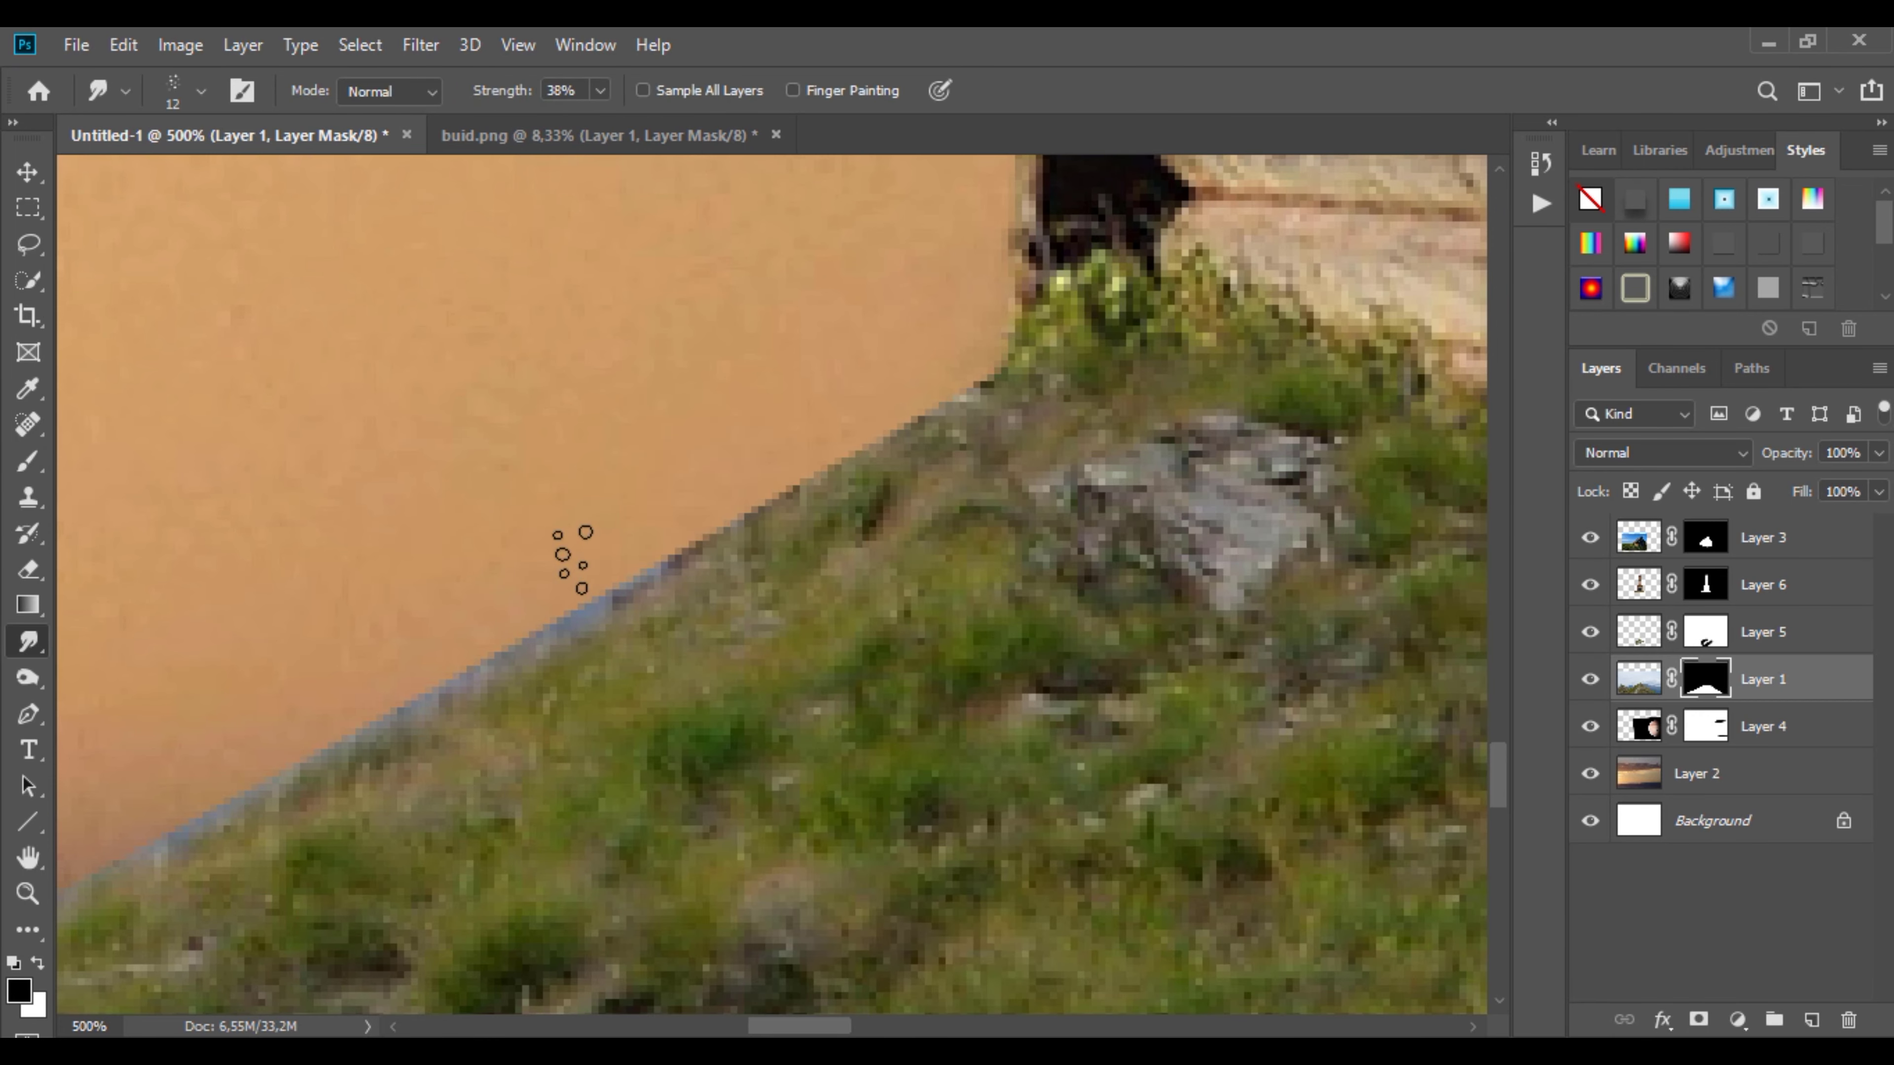
pyautogui.rightClick(656, 623)
pyautogui.click(996, 949)
pyautogui.click(371, 728)
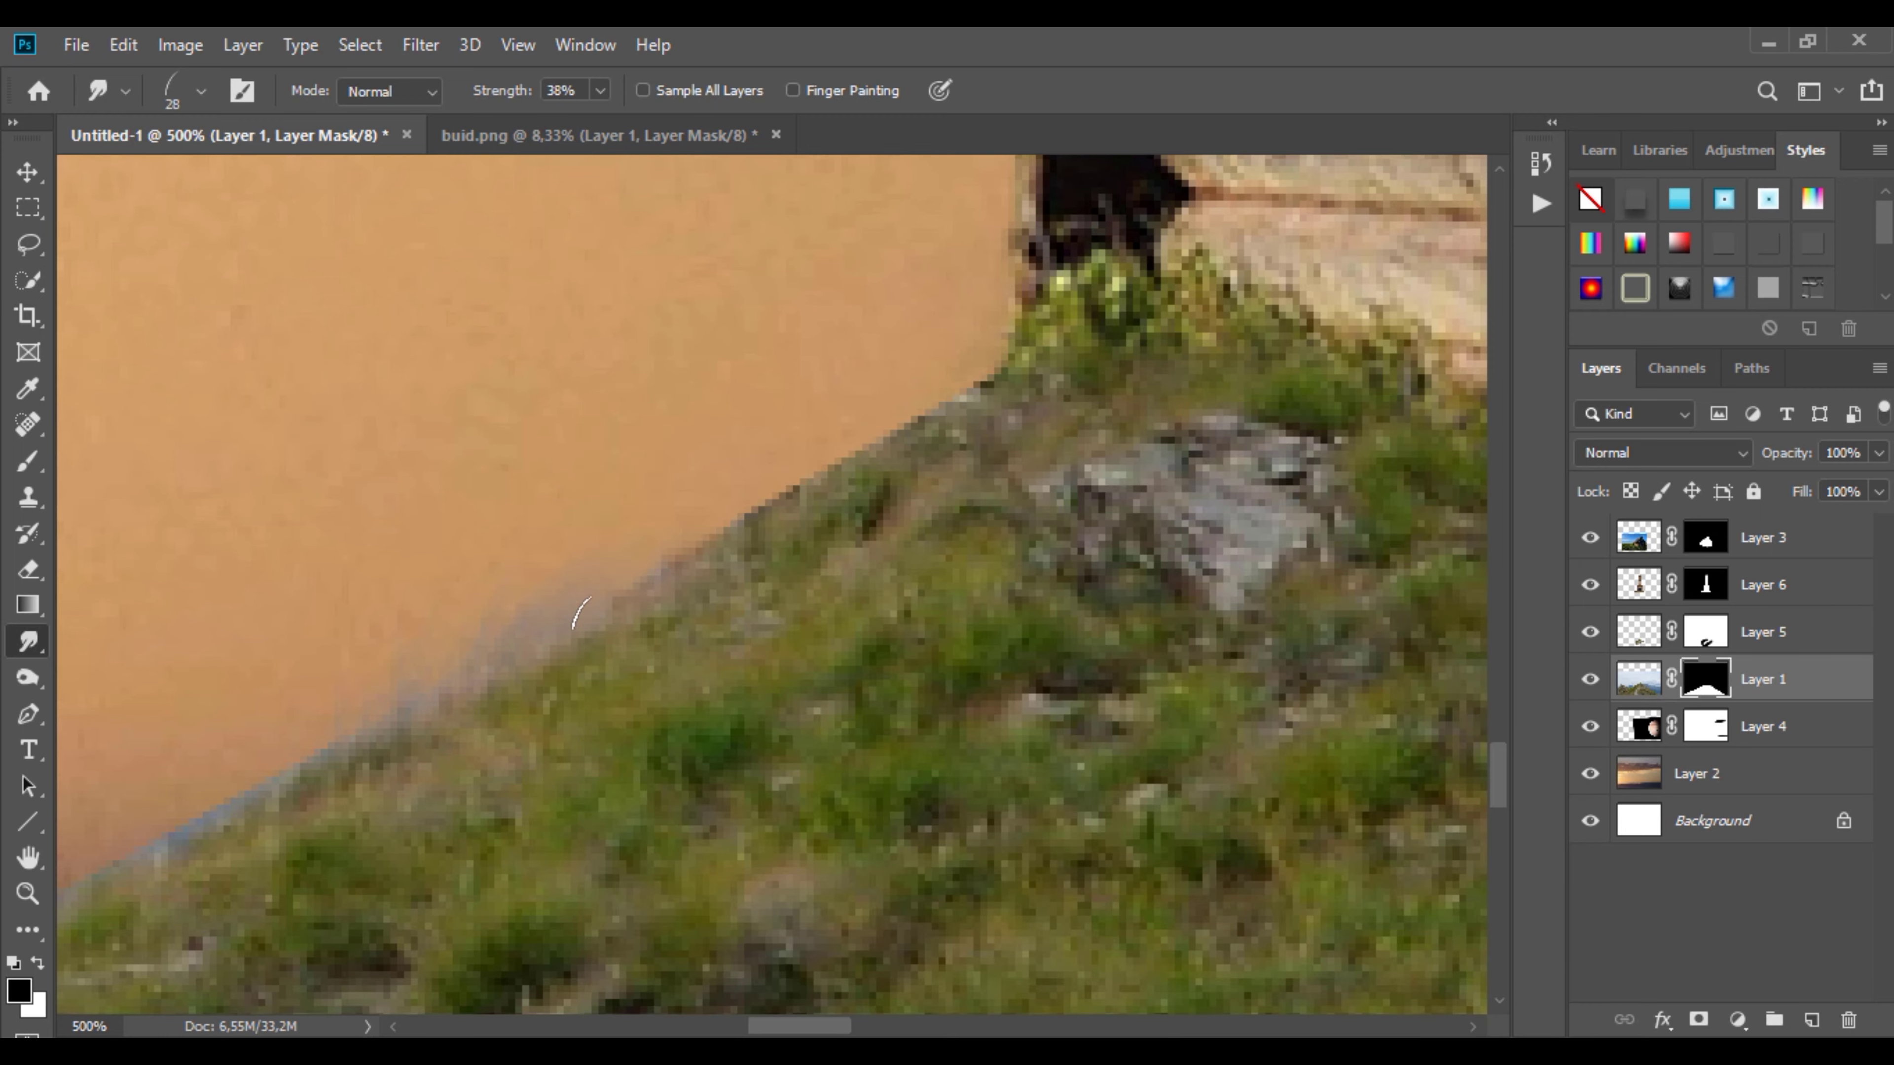
pyautogui.moveTo(622, 592); pyautogui.dragTo(910, 403)
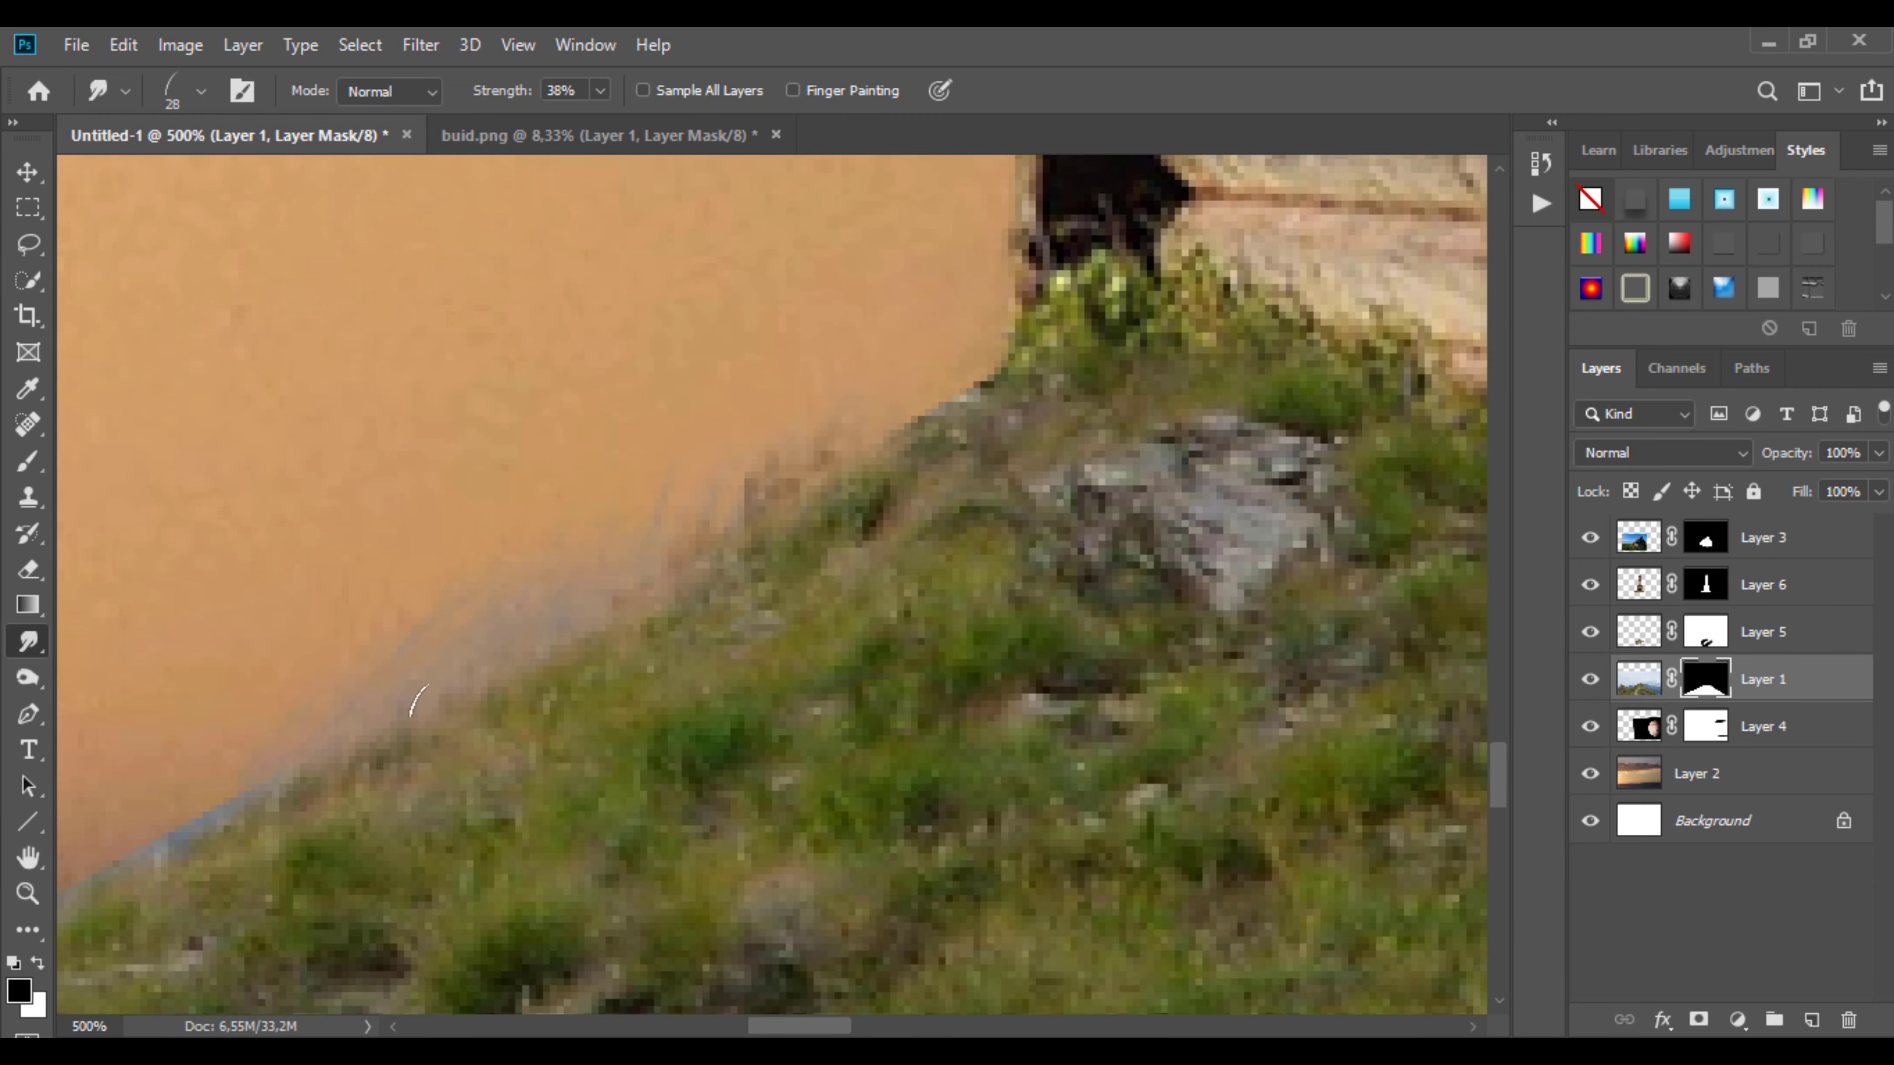
pyautogui.moveTo(157, 847); pyautogui.dragTo(950, 337)
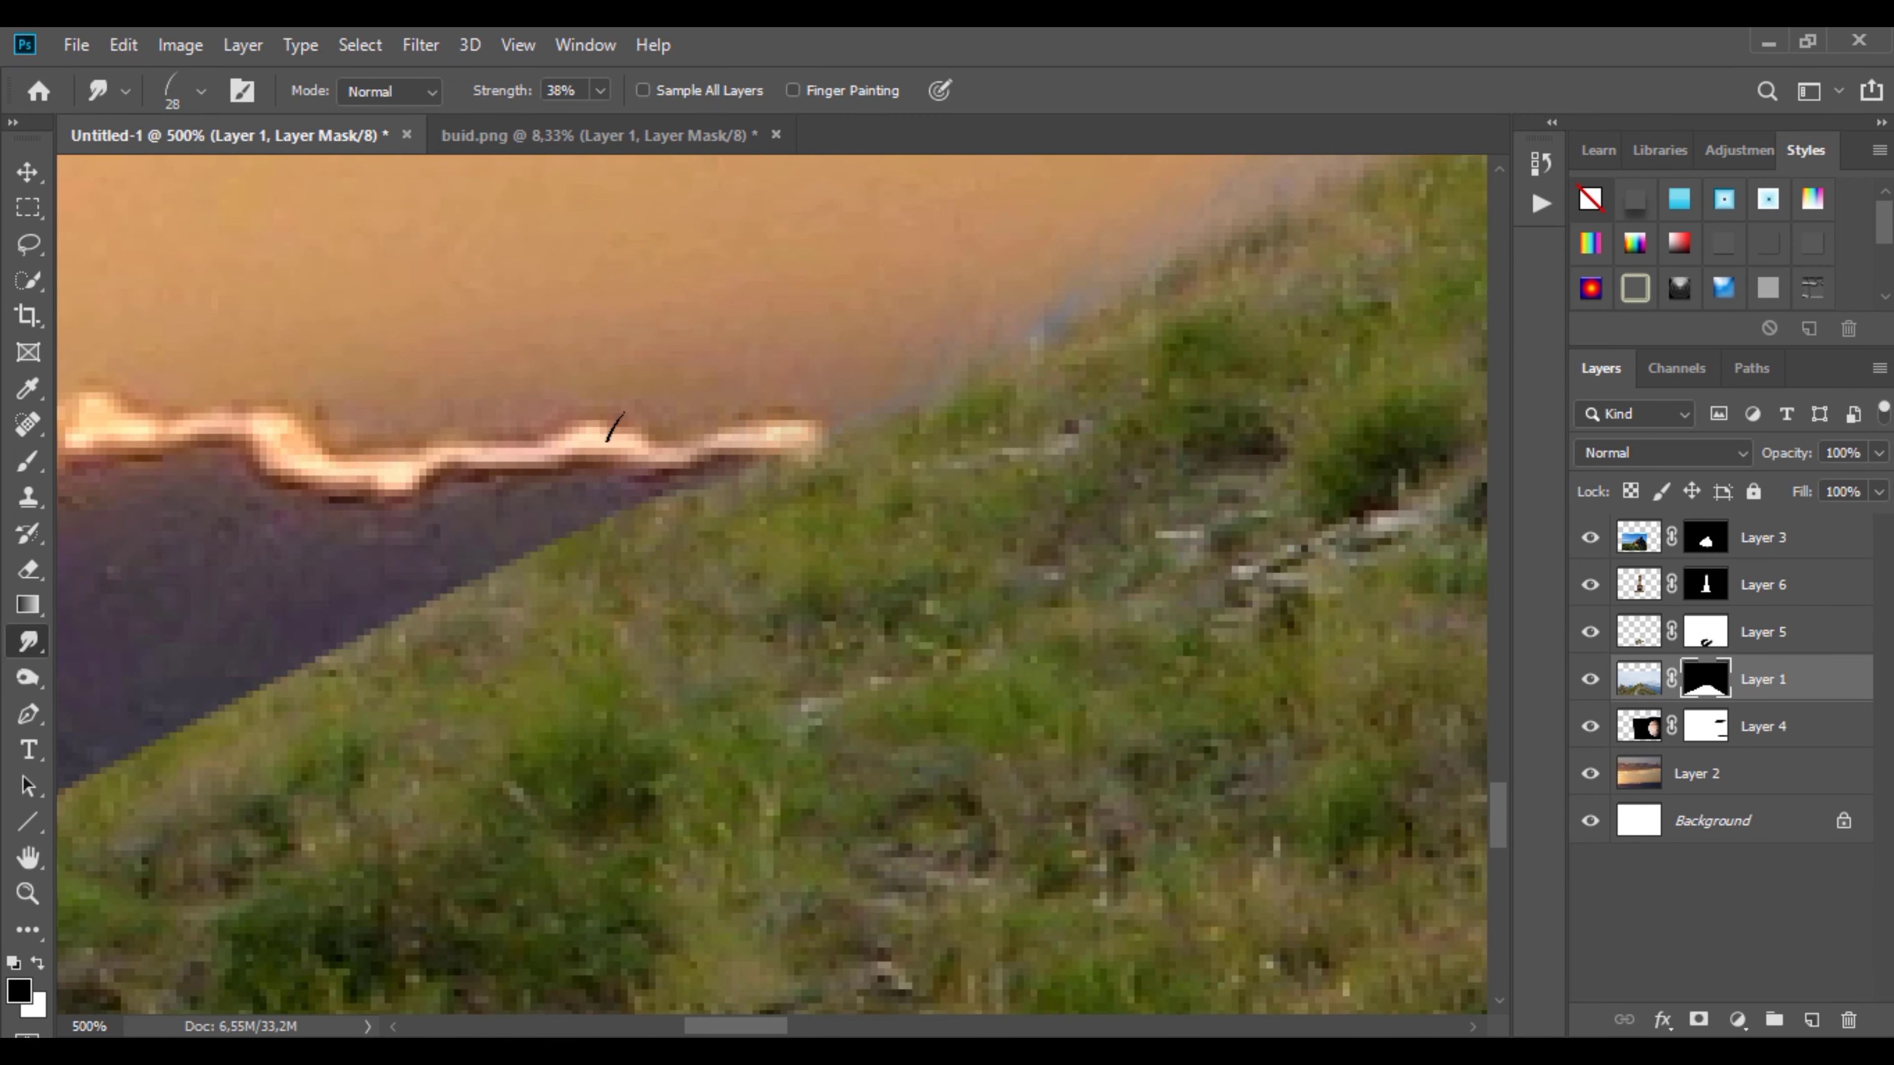
pyautogui.moveTo(446, 593); pyautogui.dragTo(760, 470)
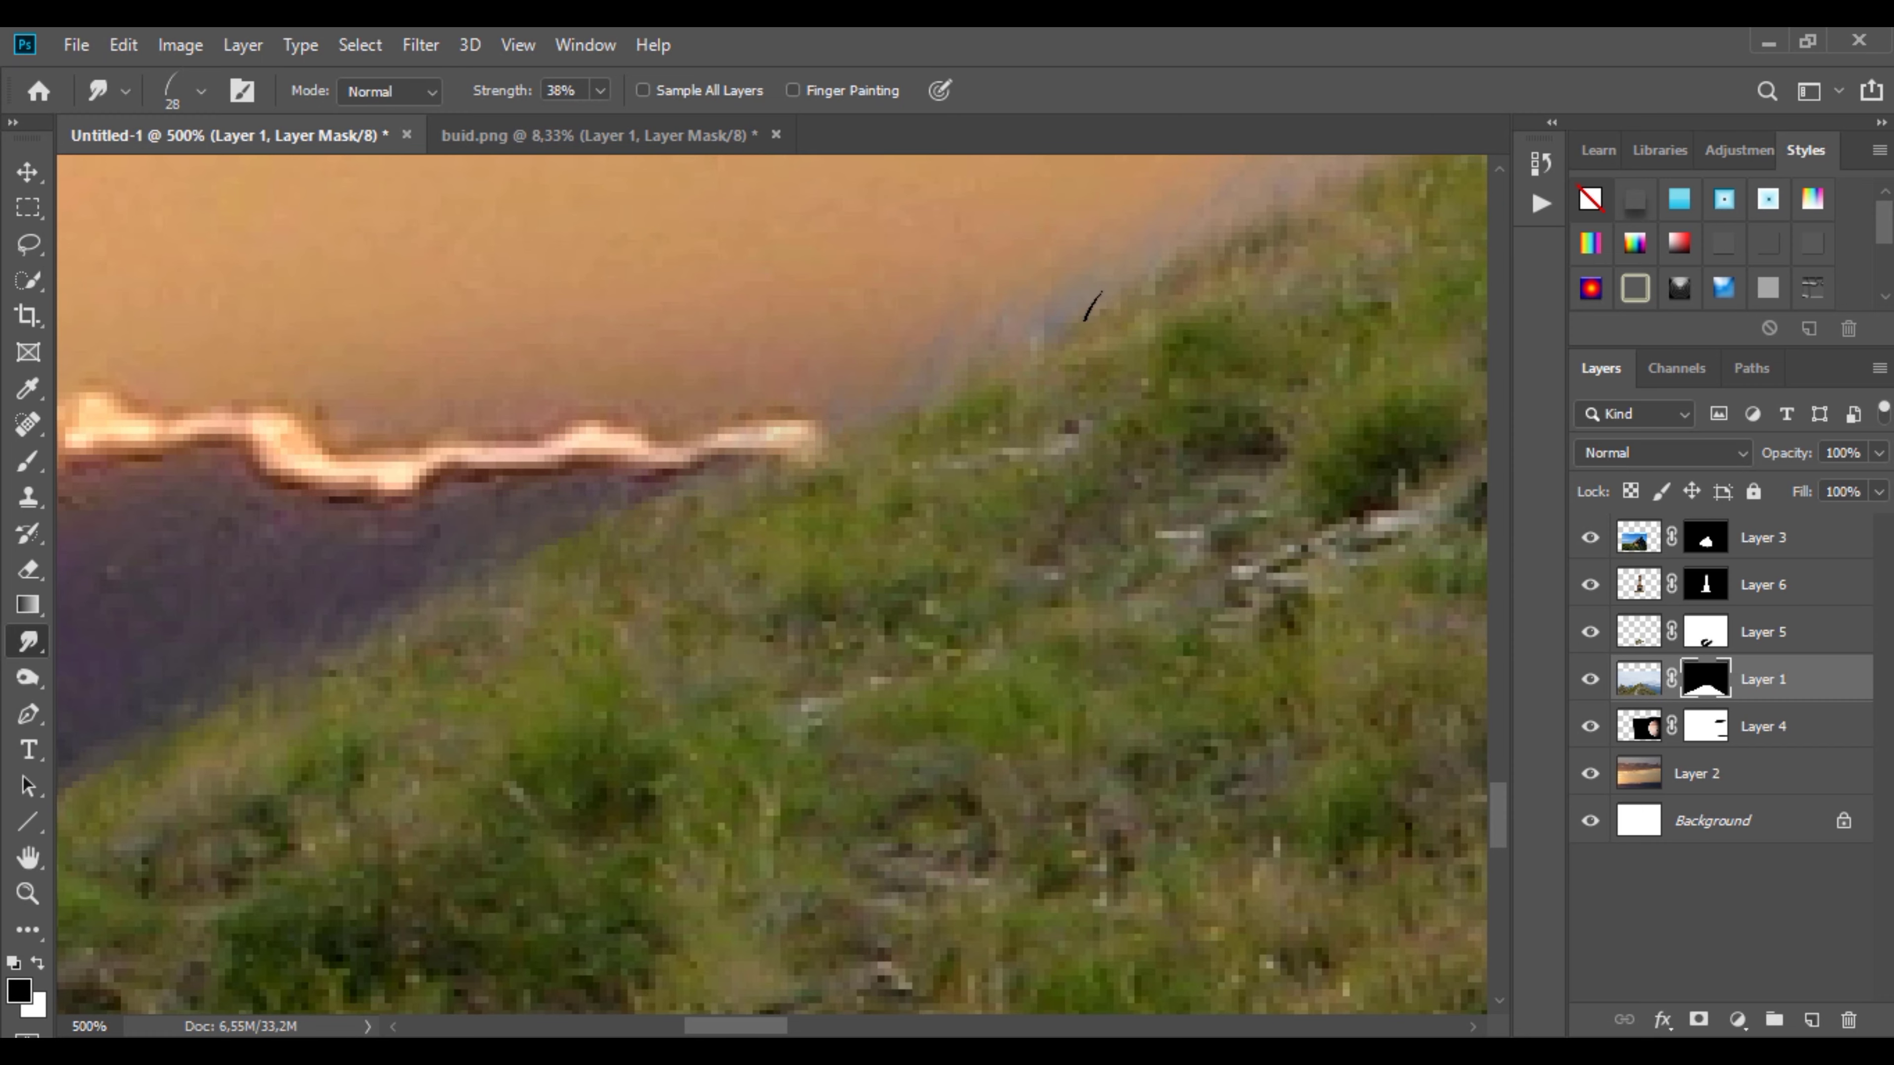
pyautogui.moveTo(1092, 306); pyautogui.dragTo(1006, 528)
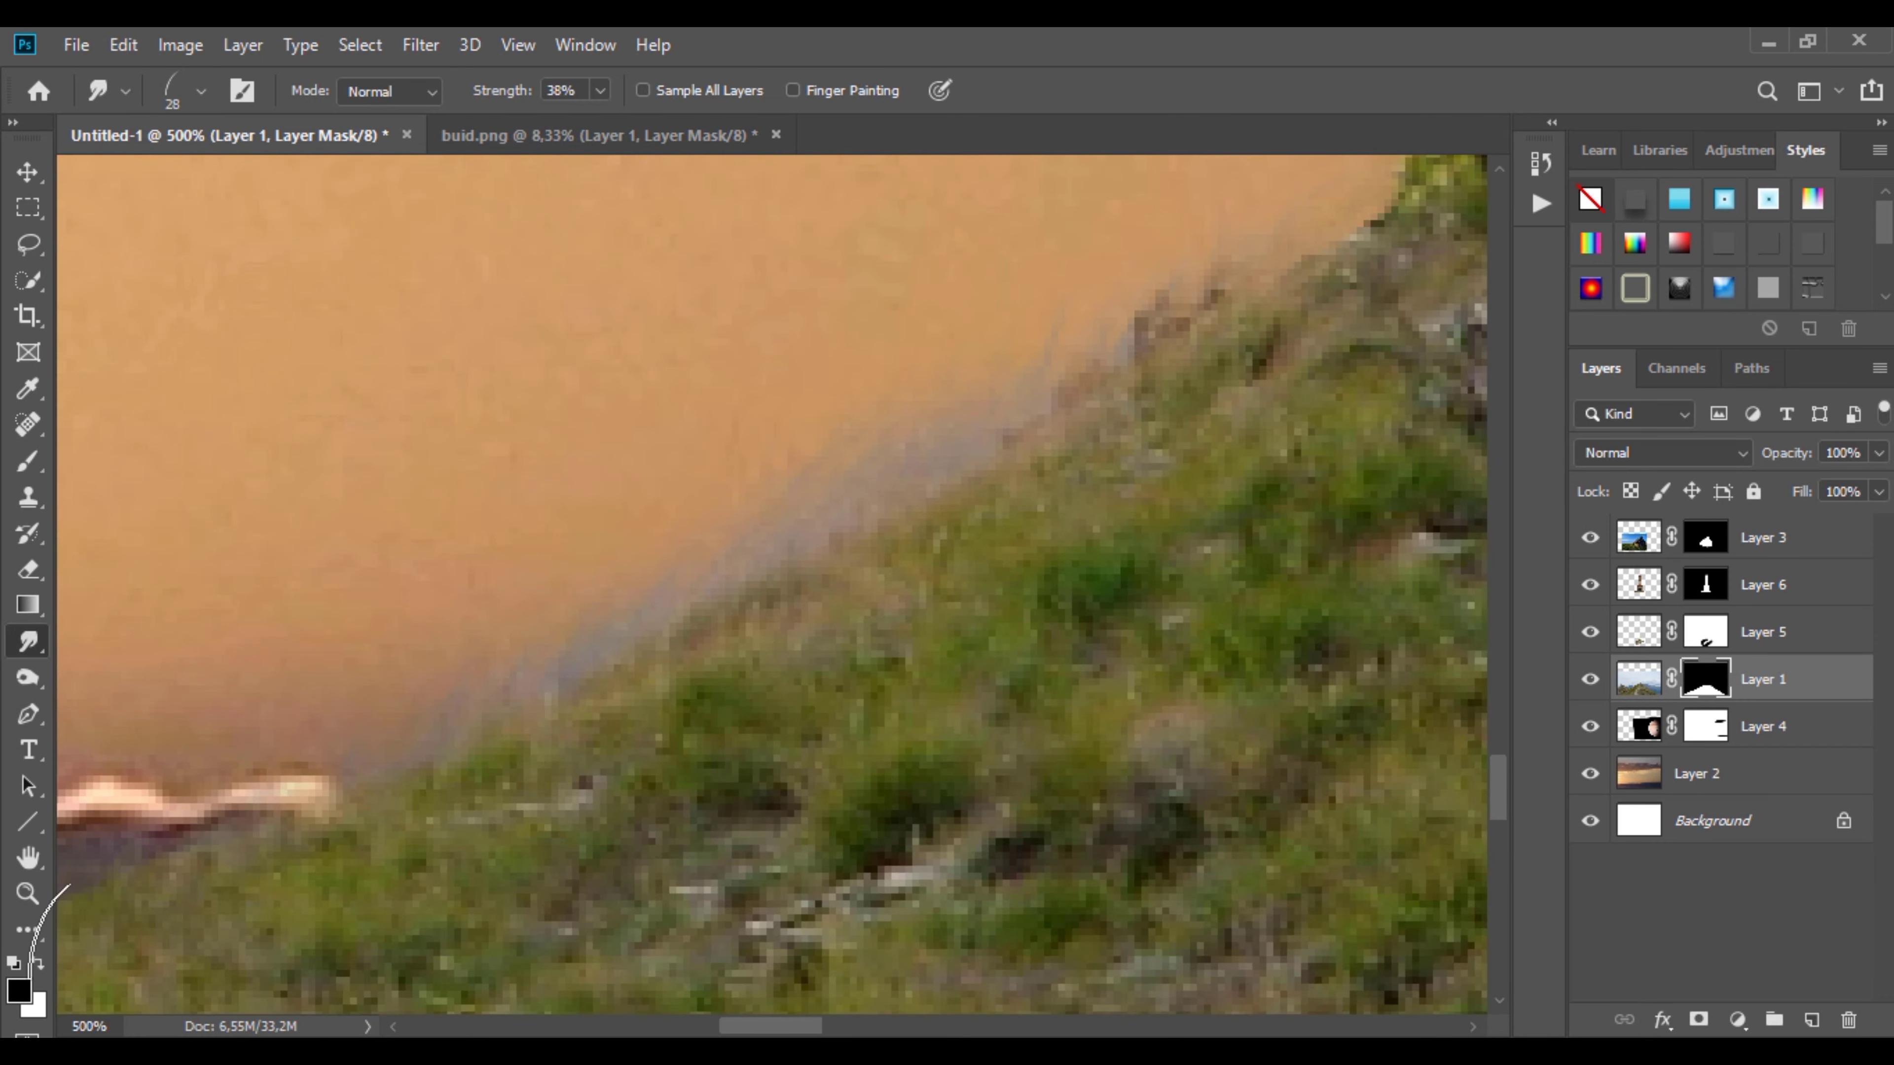
# Step: Smudge away the grey band along the grass edge with a soft round tip at 100%
pyautogui.rightClick(739, 402)
pyautogui.doubleClick(957, 605)
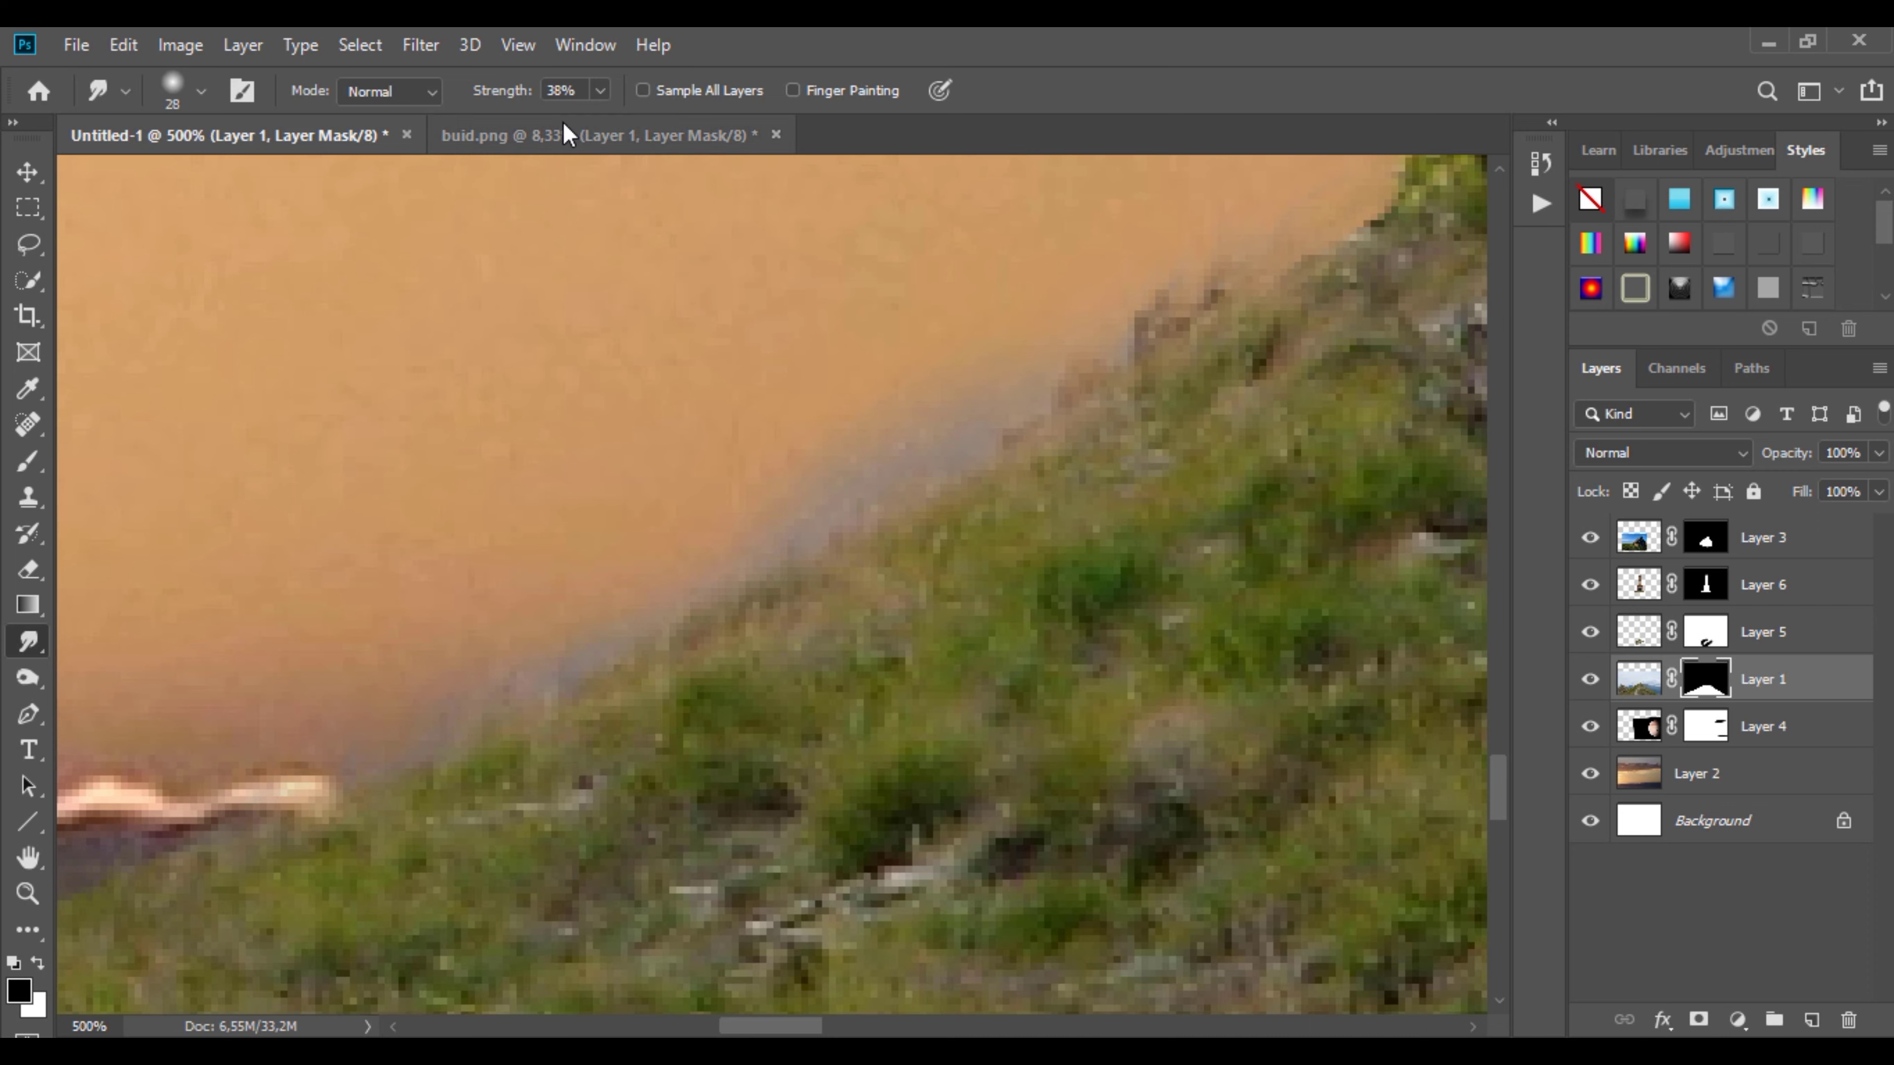
pyautogui.press('0')
pyautogui.moveTo(888, 388); pyautogui.dragTo(954, 462)
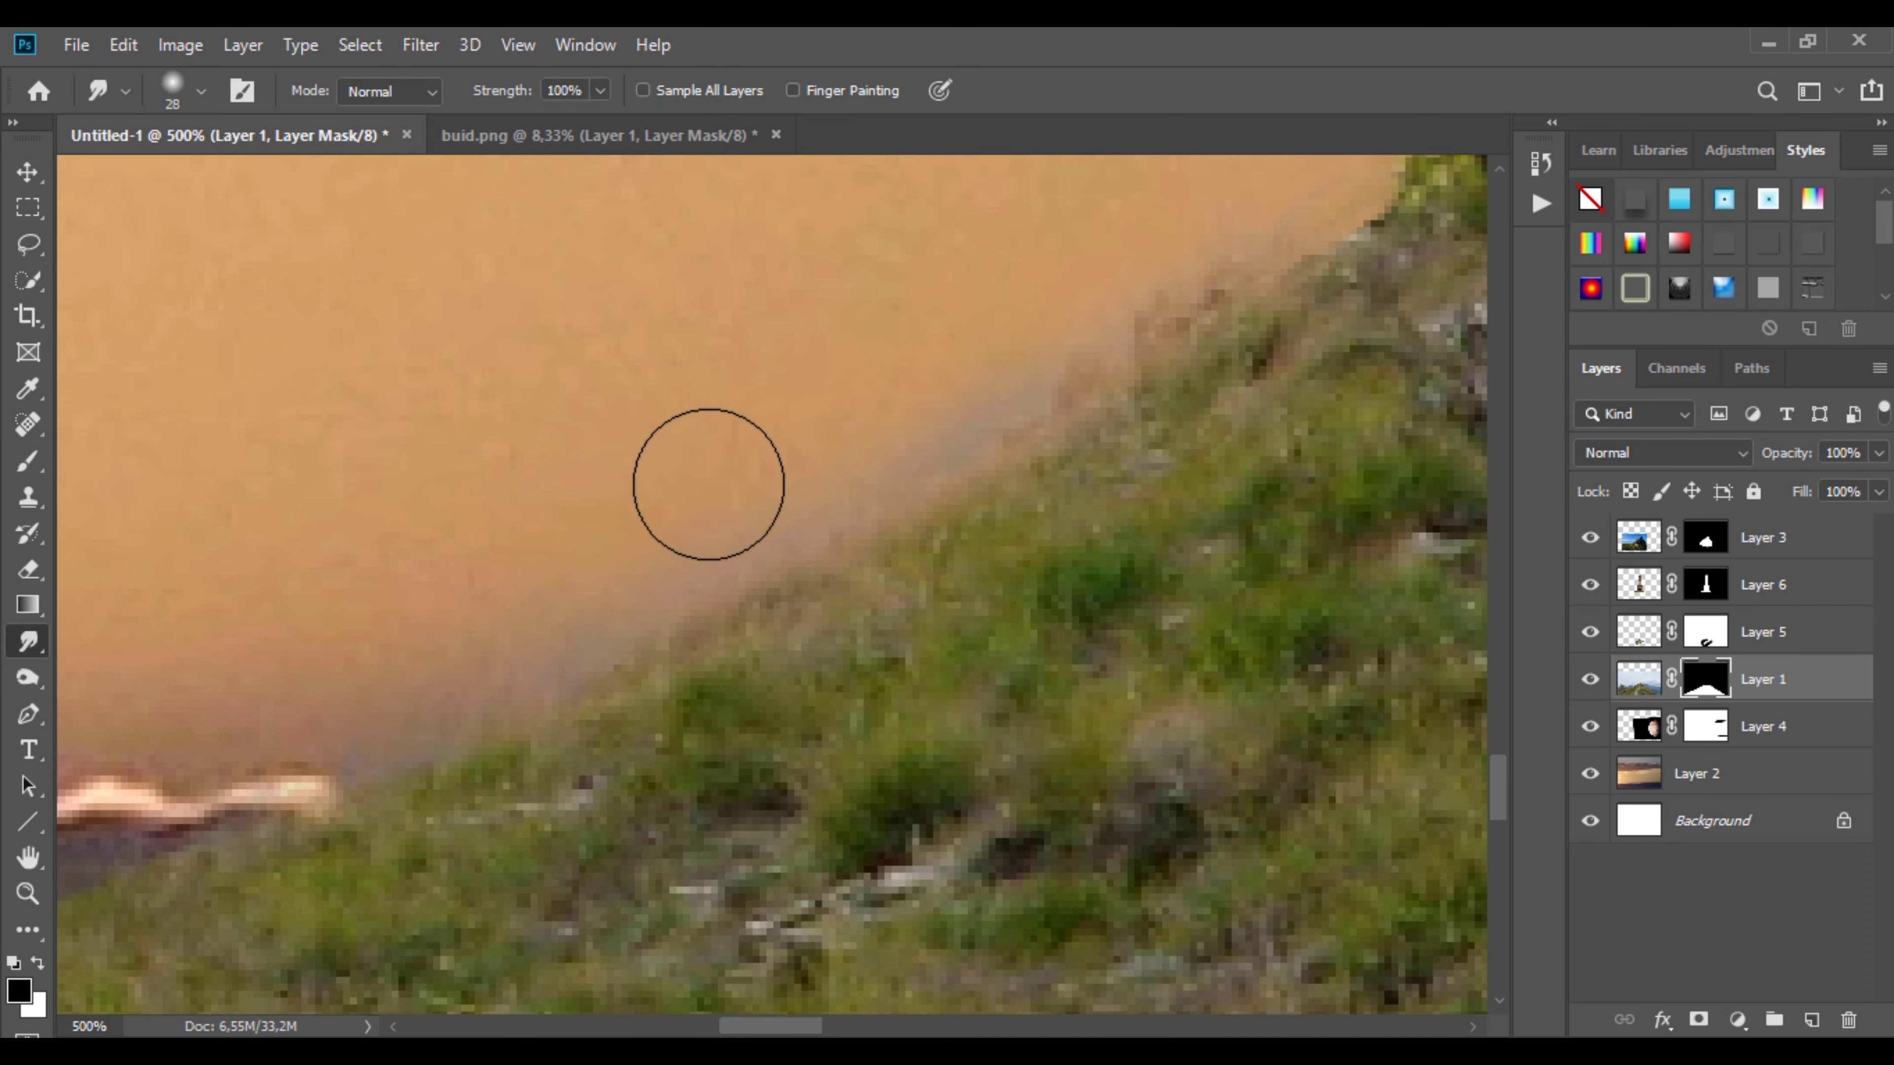
# Step: Mask the grey fringe along the slope's sky edge with a small soft round brush
pyautogui.click(28, 461)
pyautogui.rightClick(701, 403)
pyautogui.doubleClick(734, 608)
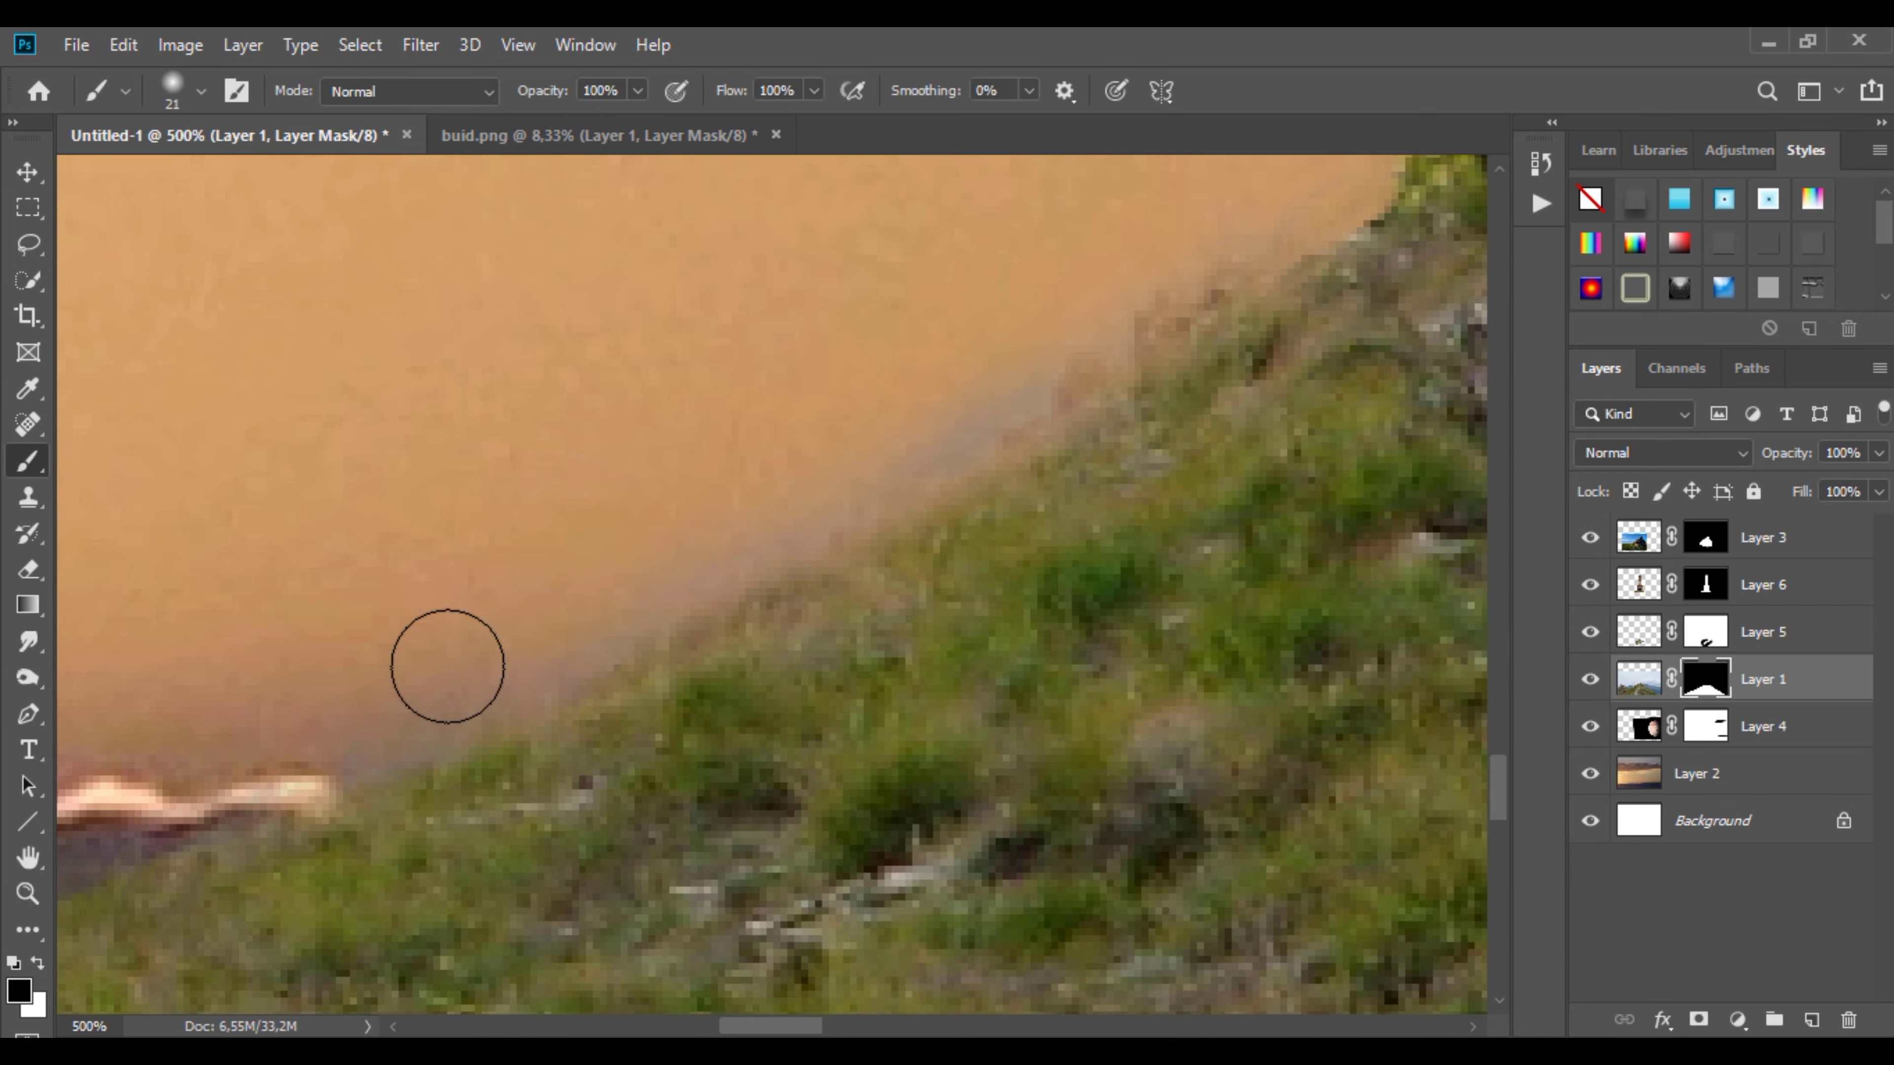
pyautogui.moveTo(1252, 196); pyautogui.dragTo(1081, 366)
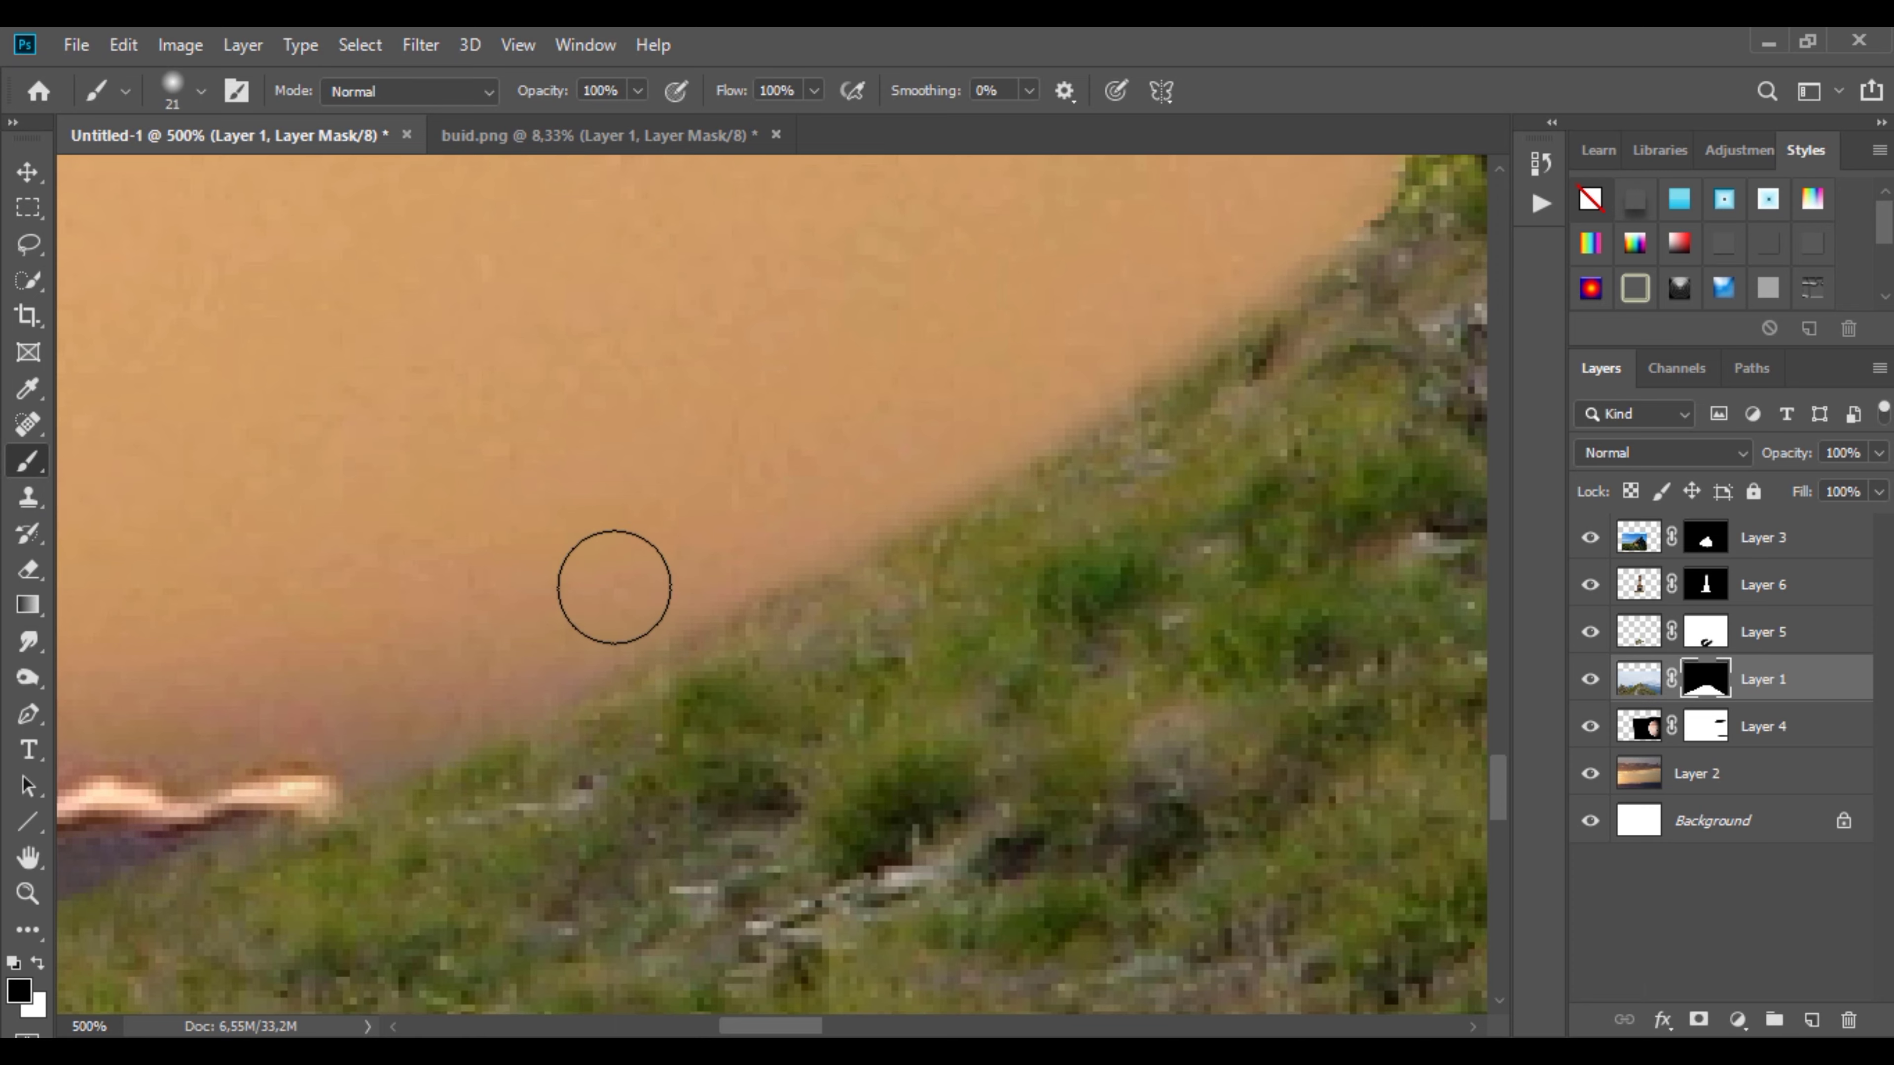
pyautogui.hscroll(5, 292, 728)
pyautogui.hscroll(5, 393, 411)
pyautogui.hscroll(5, 1294, 372)
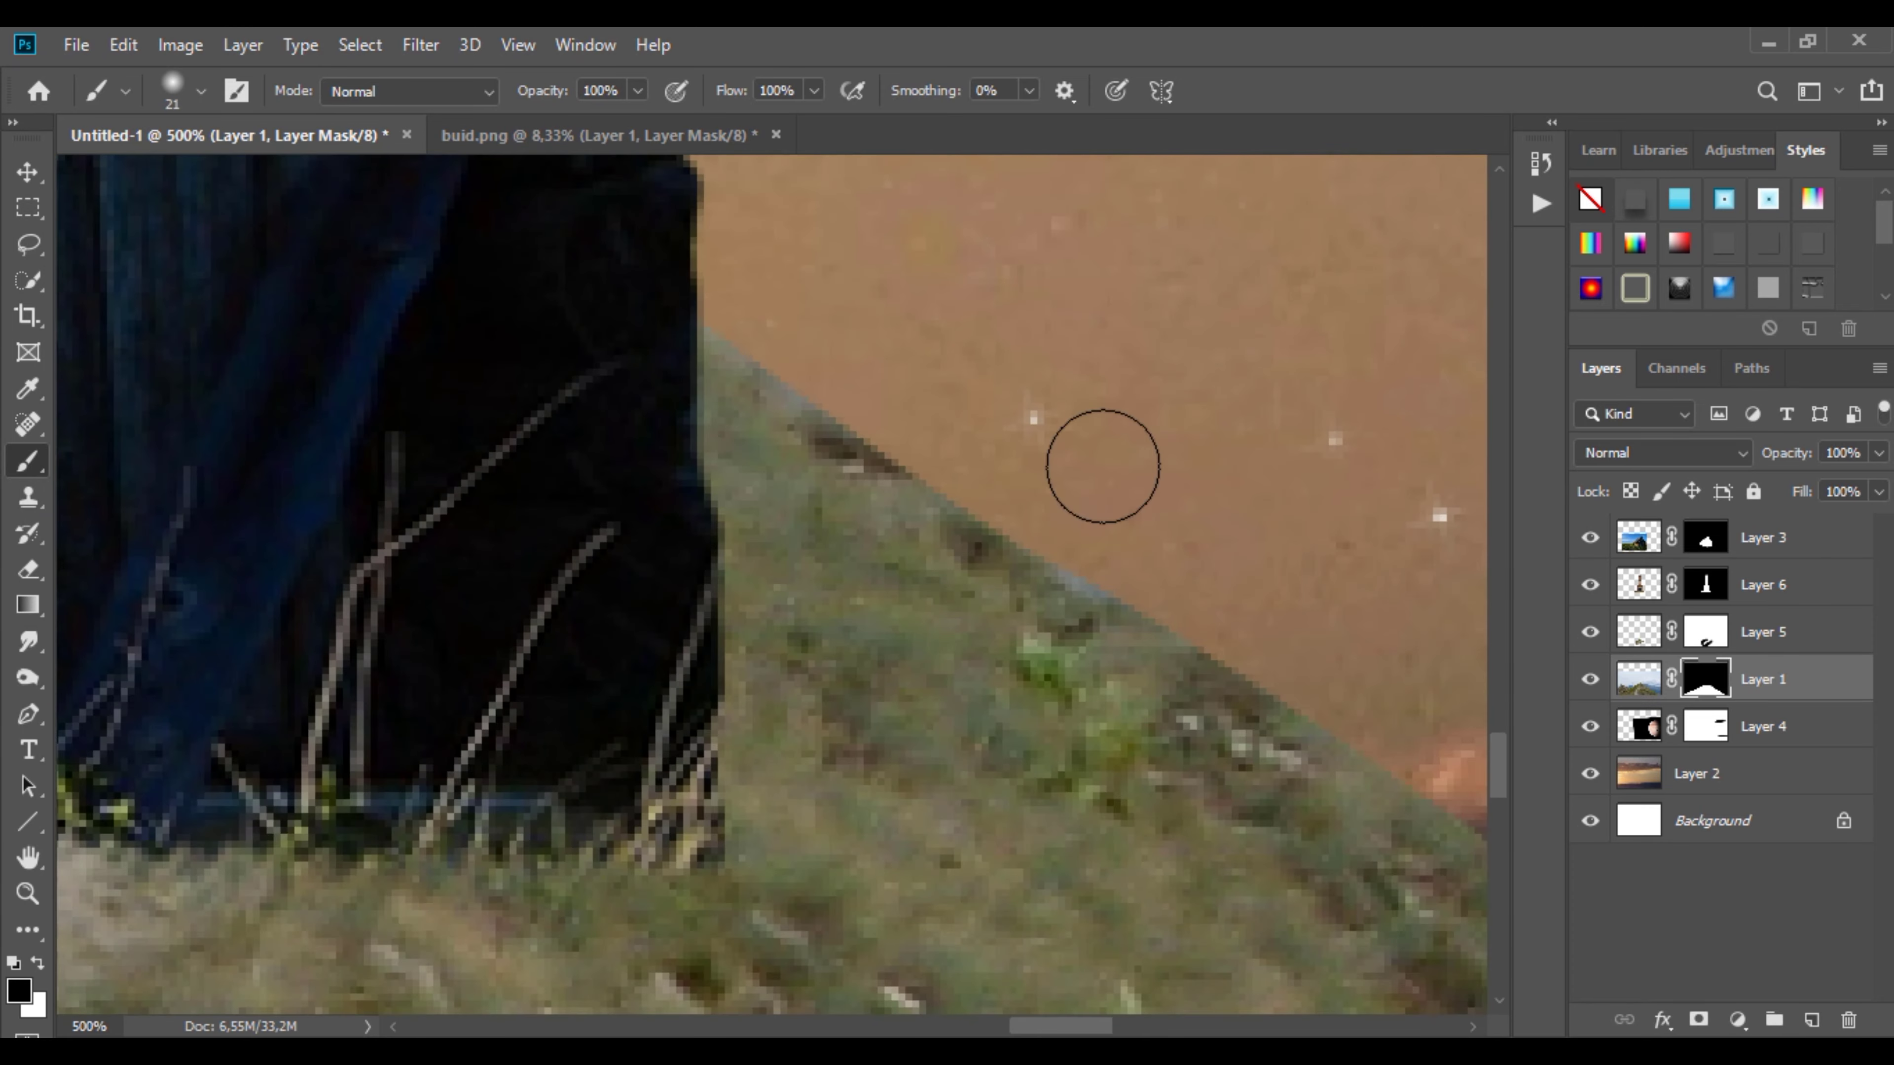
pyautogui.moveTo(1094, 492)
pyautogui.mouseDown()
pyautogui.moveTo(773, 305)
pyautogui.moveTo(964, 465)
pyautogui.moveTo(1285, 621)
pyautogui.moveTo(566, 231)
pyautogui.mouseUp()
pyautogui.moveTo(769, 368)
pyautogui.mouseDown()
pyautogui.moveTo(981, 537)
pyautogui.moveTo(1496, 859)
pyautogui.moveTo(721, 370)
pyautogui.moveTo(1522, 880)
pyautogui.moveTo(913, 499)
pyautogui.moveTo(1482, 860)
pyautogui.moveTo(528, 330)
pyautogui.mouseUp()
# Step: Paint grass blades along the sky edge with a grass-blade brush tip
pyautogui.rightClick(865, 408)
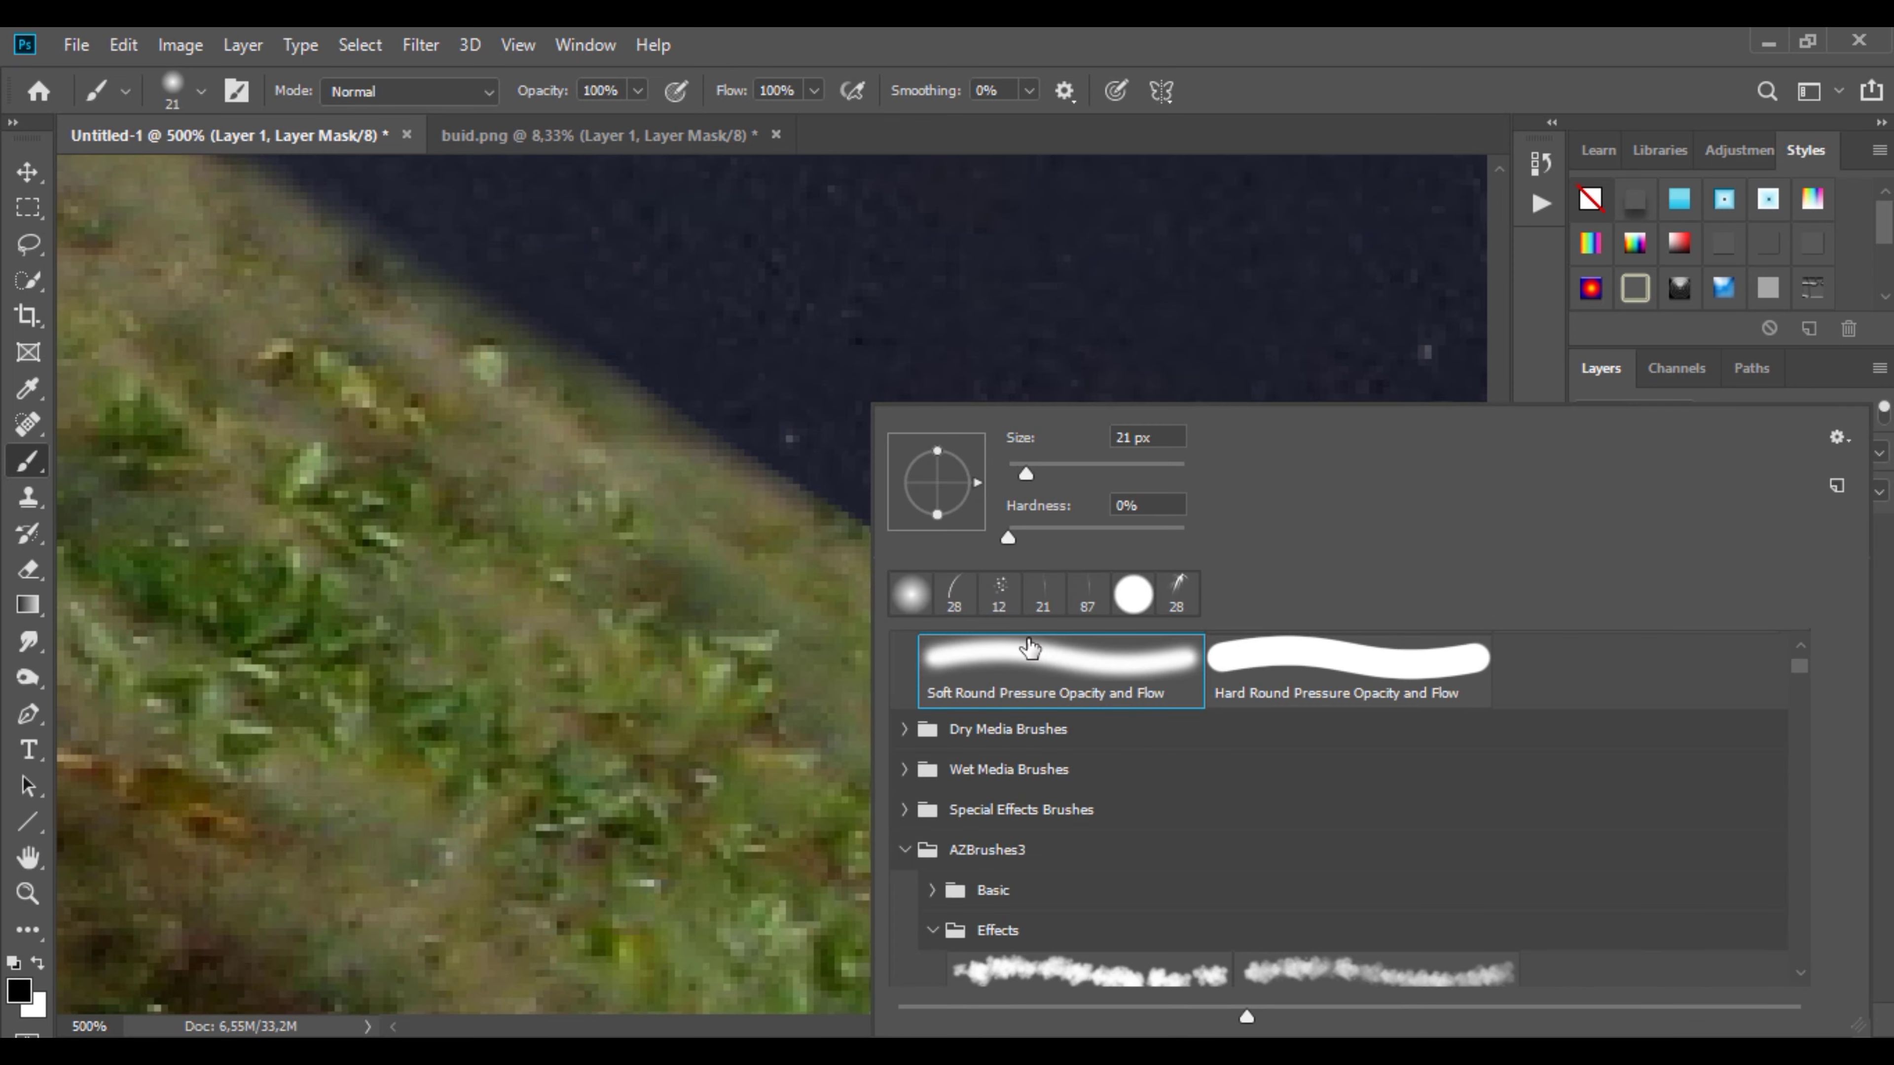
pyautogui.moveTo(1018, 468); pyautogui.dragTo(1033, 469)
pyautogui.press('Return')
pyautogui.moveTo(1394, 854); pyautogui.dragTo(1323, 809)
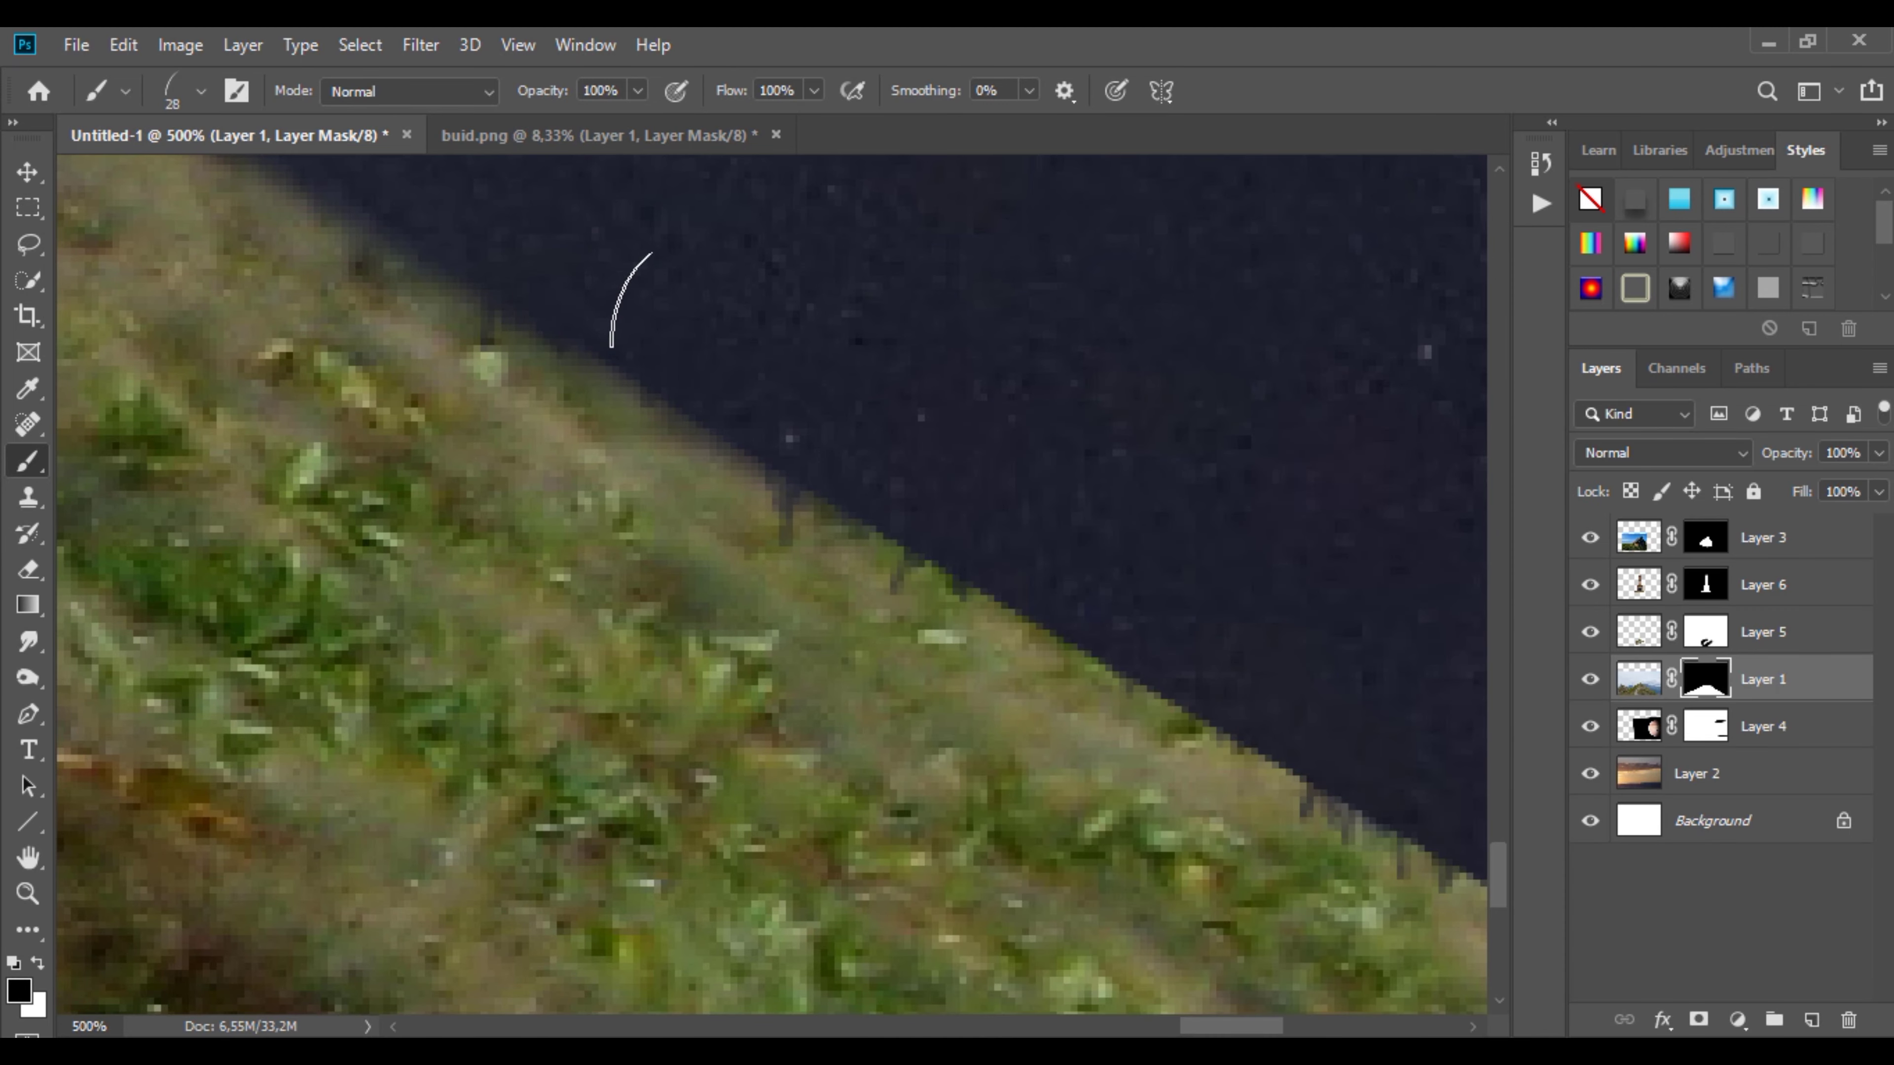
# Step: Shrink the brush tip to 6 and blend the grass edge into the sky along the slope
pyautogui.rightClick(733, 379)
pyautogui.moveTo(958, 436); pyautogui.dragTo(953, 437)
pyautogui.press('Return')
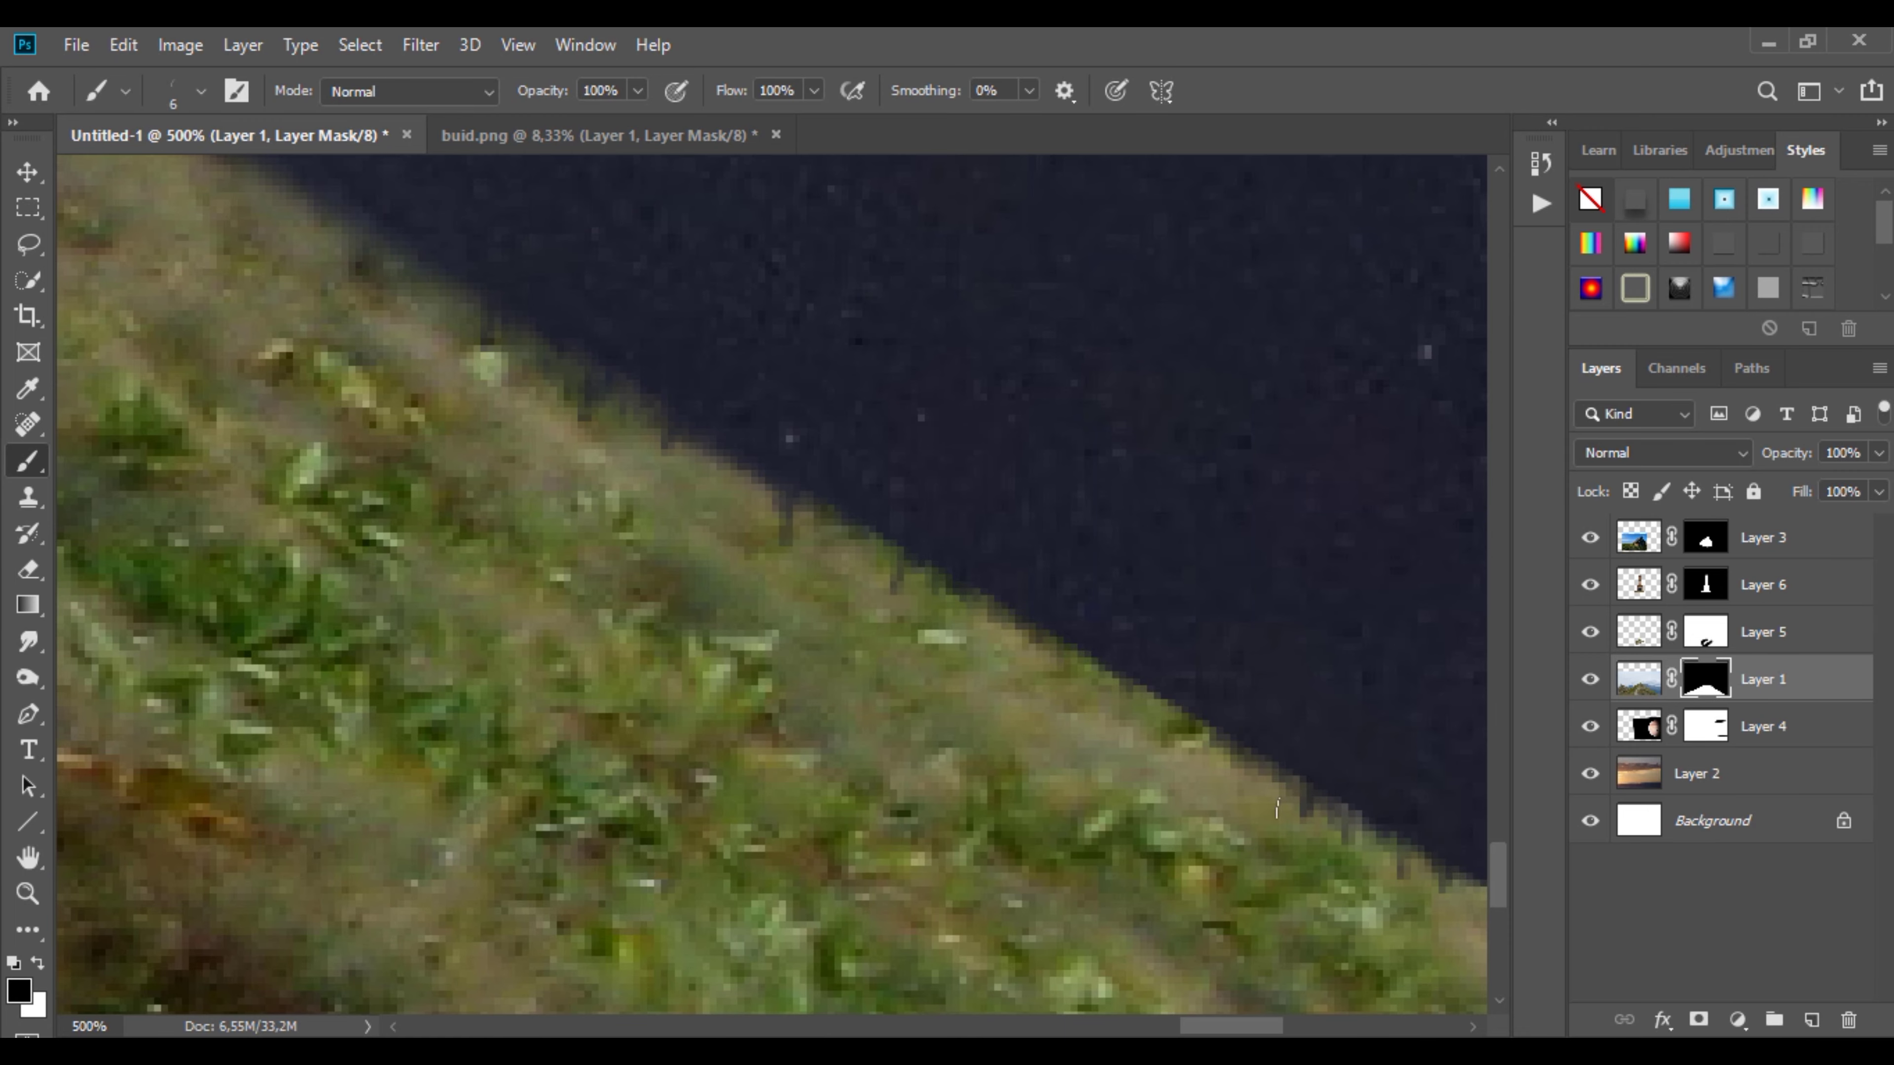
pyautogui.scroll(5, 1277, 807)
pyautogui.hscroll(-5, 1301, 697)
pyautogui.moveTo(1258, 634); pyautogui.dragTo(972, 469)
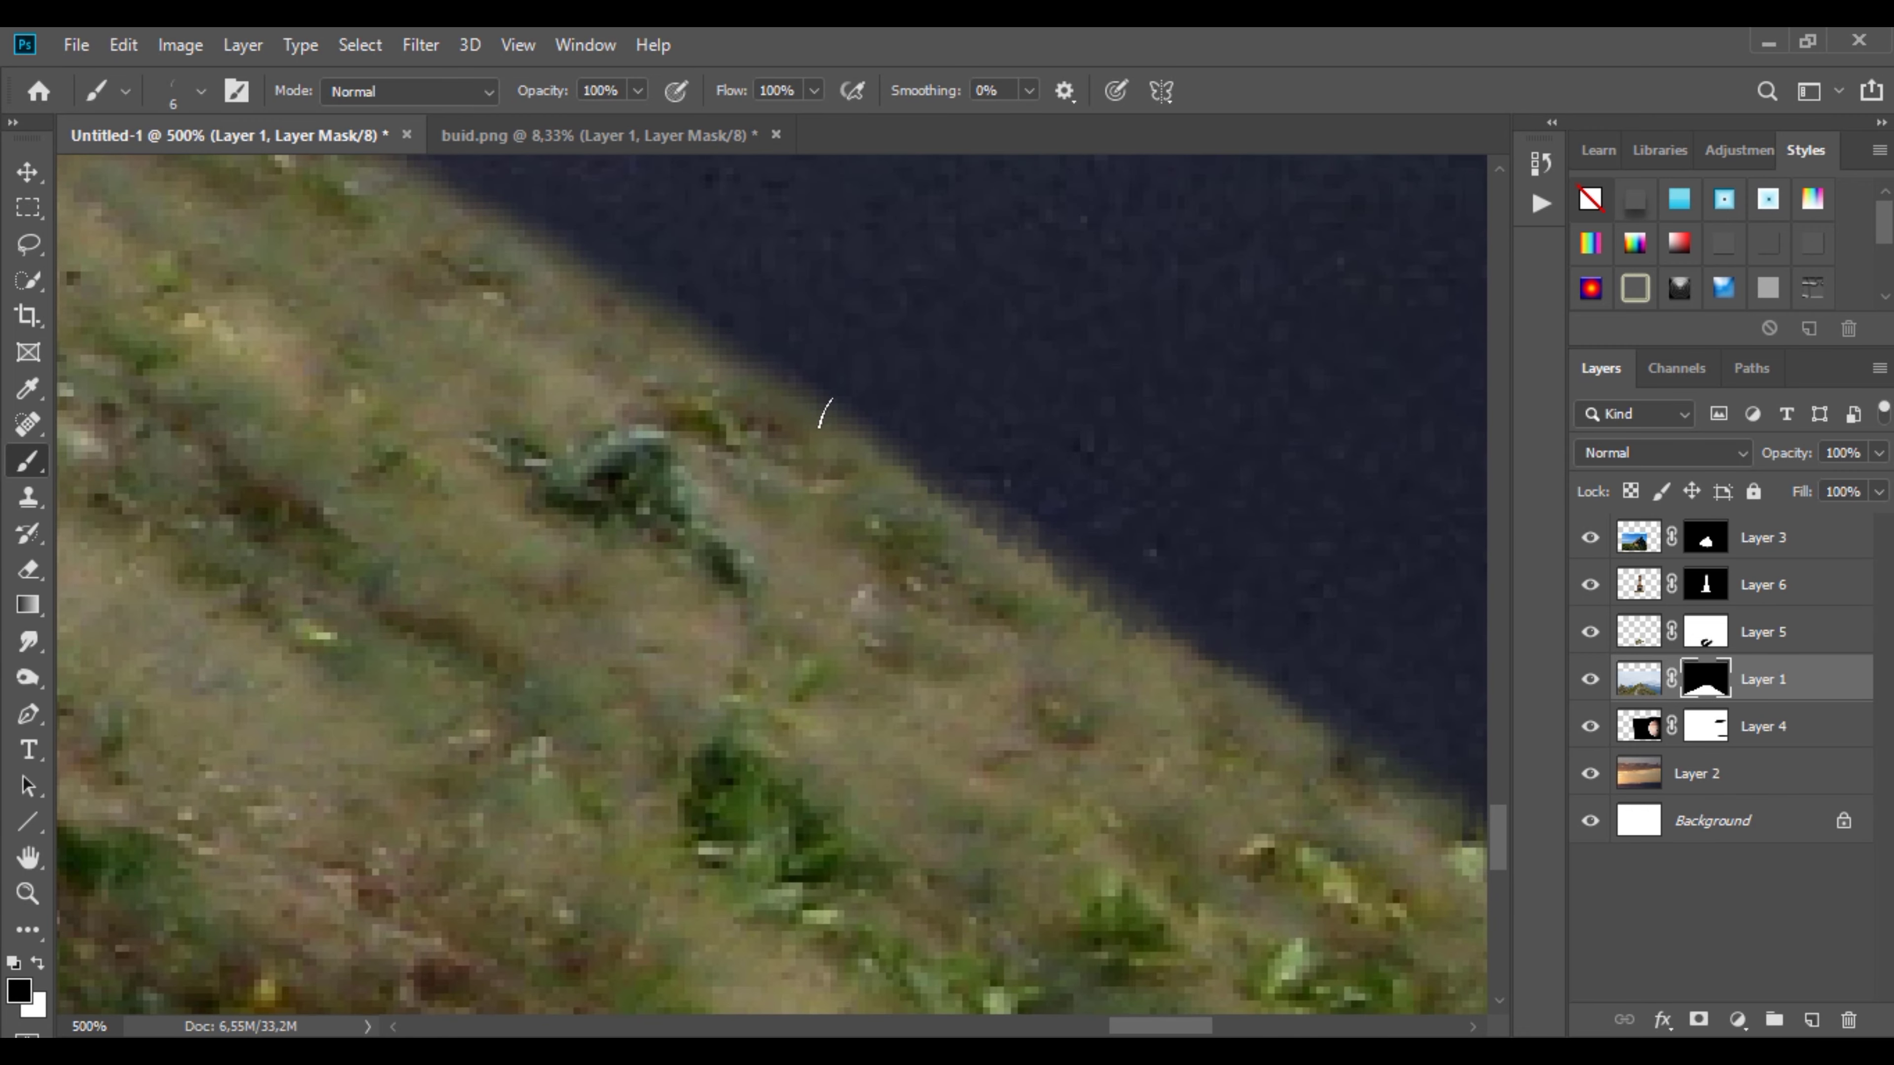
pyautogui.scroll(5, 727, 309)
pyautogui.hscroll(-5, 1240, 713)
pyautogui.moveTo(969, 571); pyautogui.dragTo(634, 307)
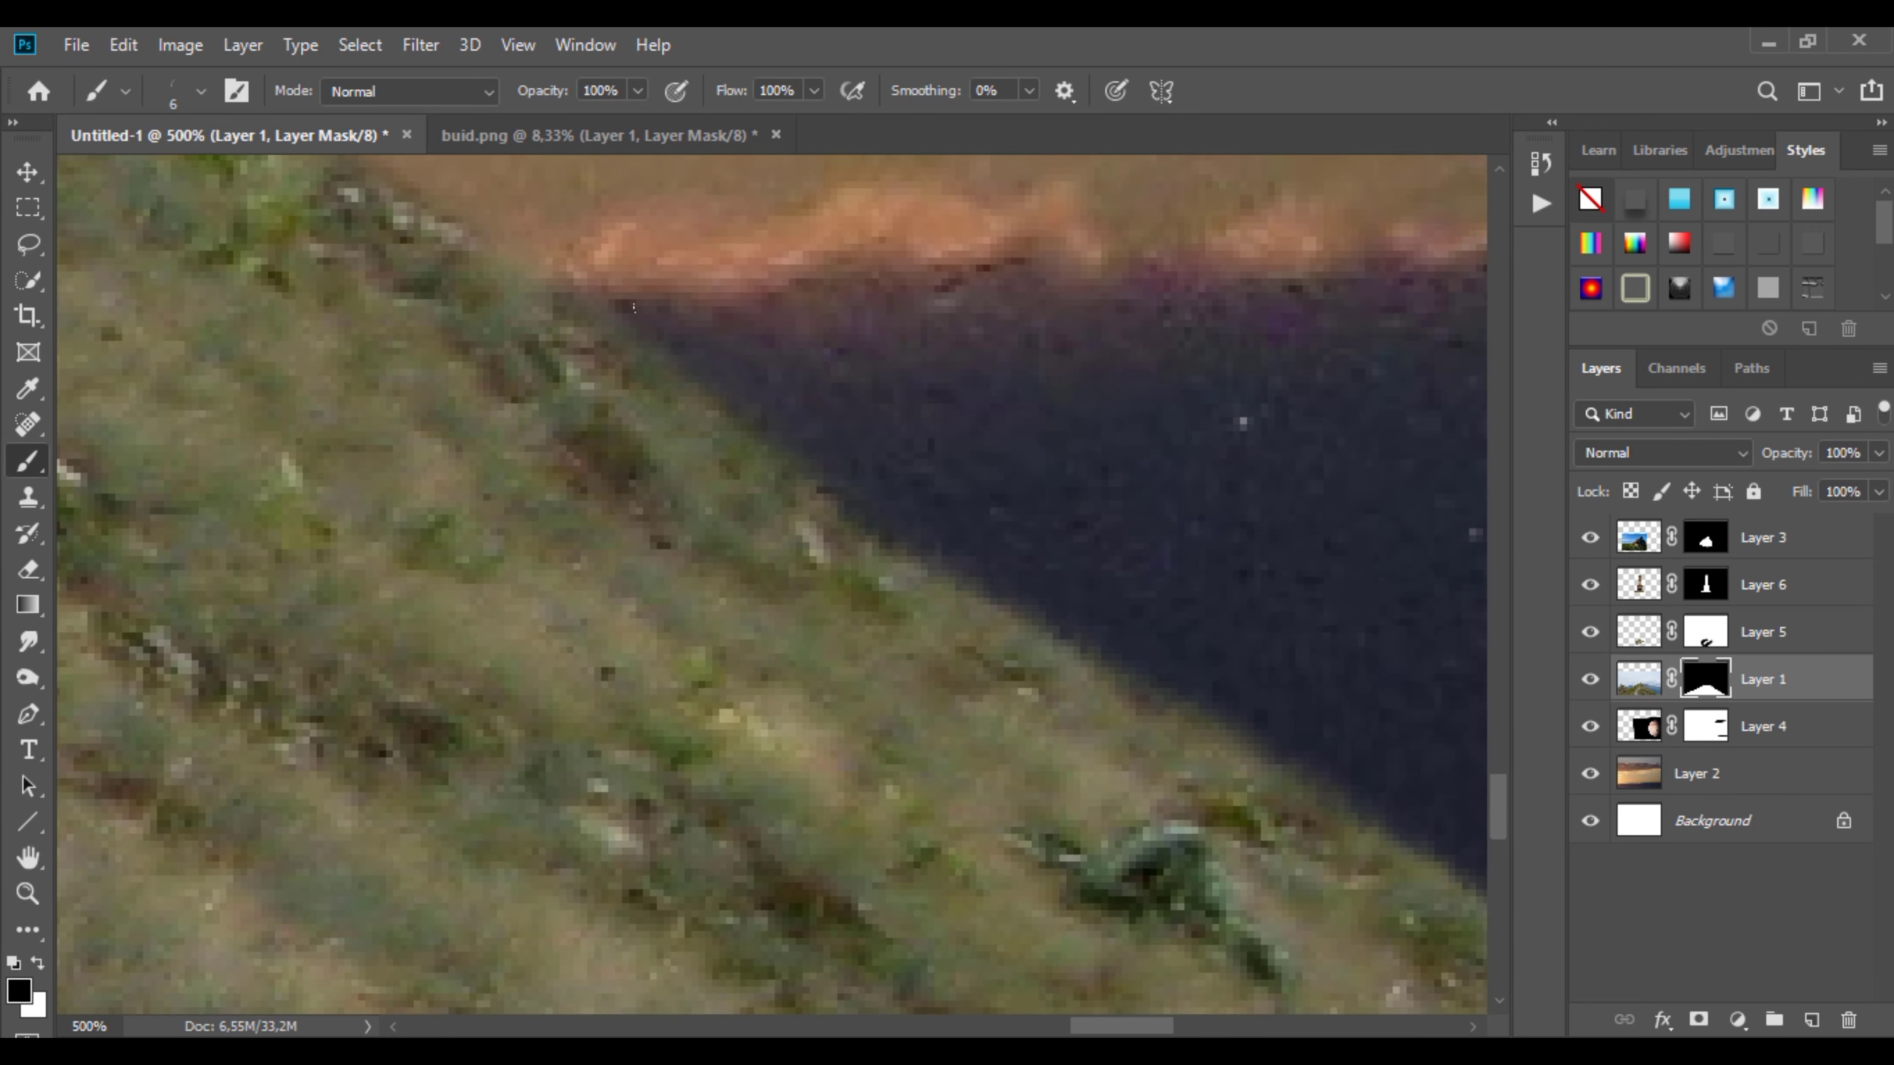
pyautogui.scroll(3, 607, 338)
pyautogui.hscroll(-5, 607, 338)
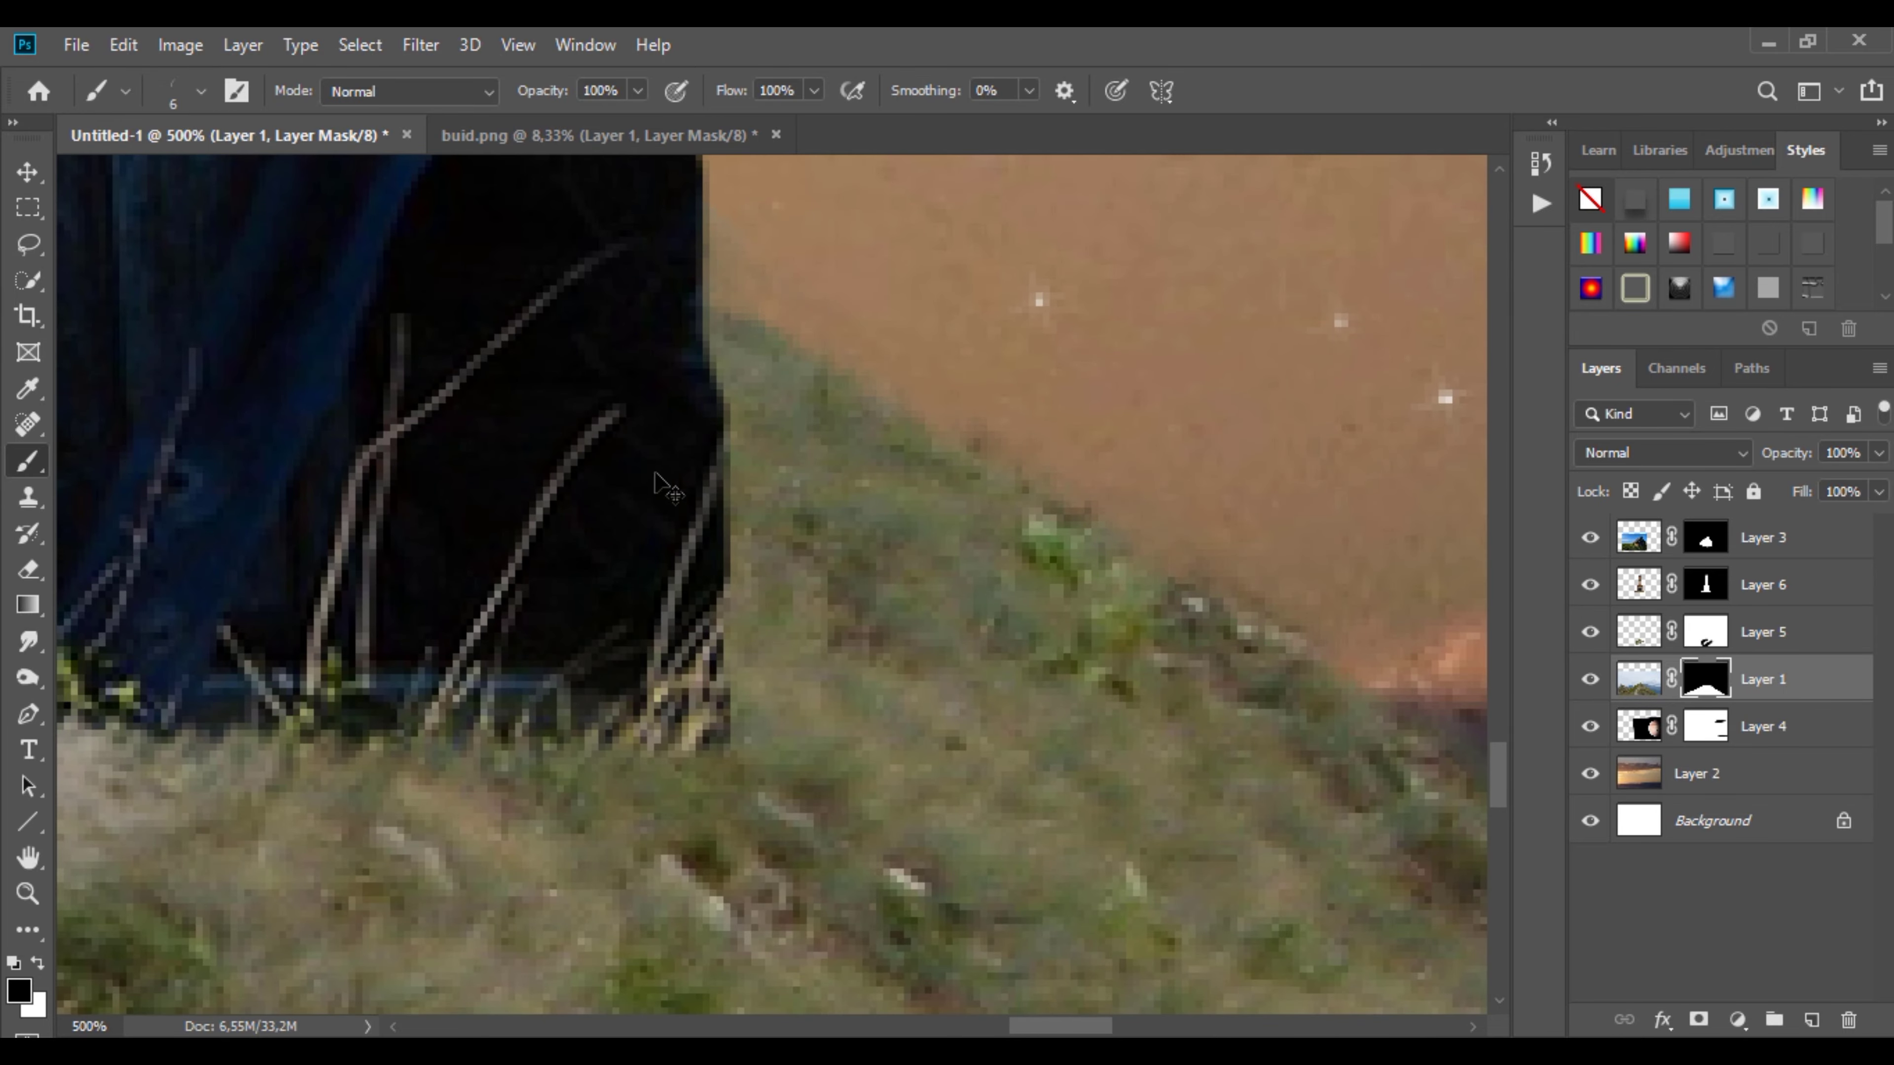
# Step: Brush the lower-left slope's edge against the sunset sky, then zoom out
pyautogui.scroll(-5, 656, 477)
pyautogui.scroll(5, 287, 499)
pyautogui.rightClick(503, 237)
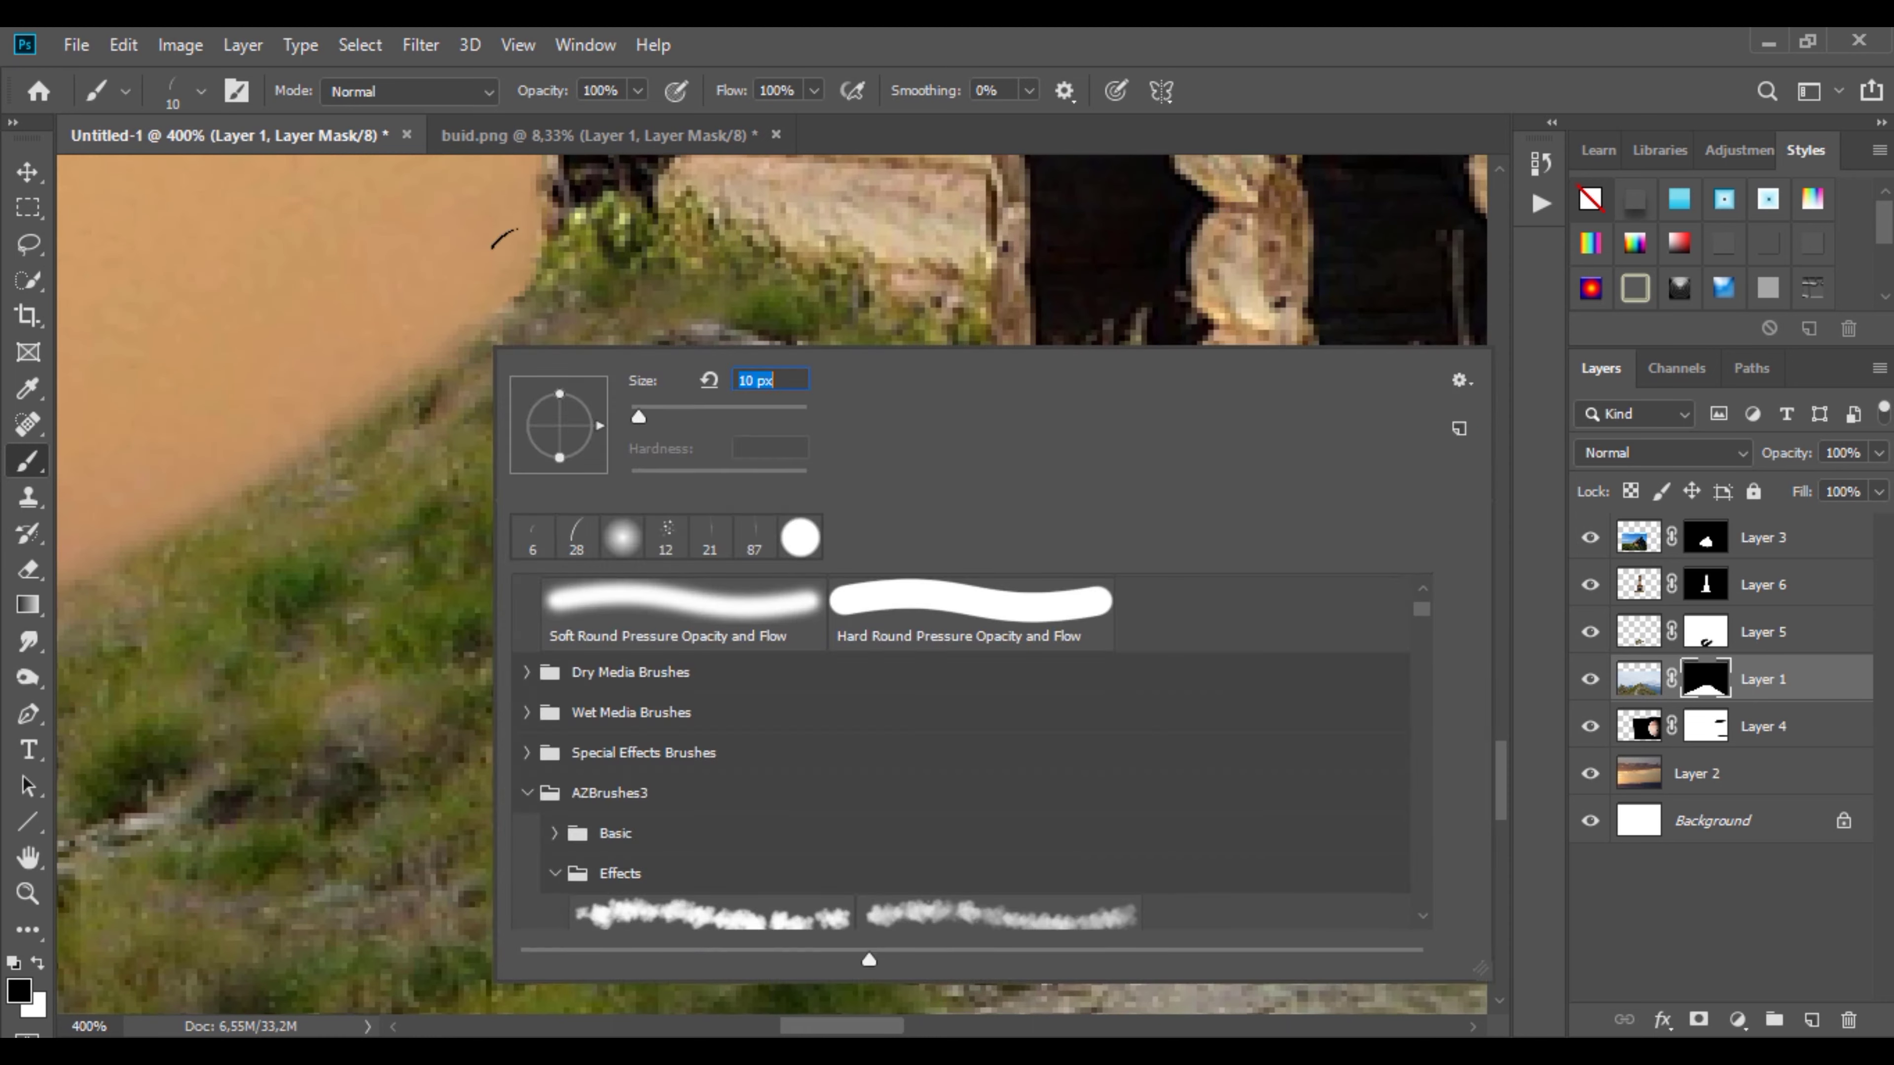
pyautogui.press('Return')
pyautogui.scroll(-3, 845, 359)
pyautogui.hscroll(-6, 845, 359)
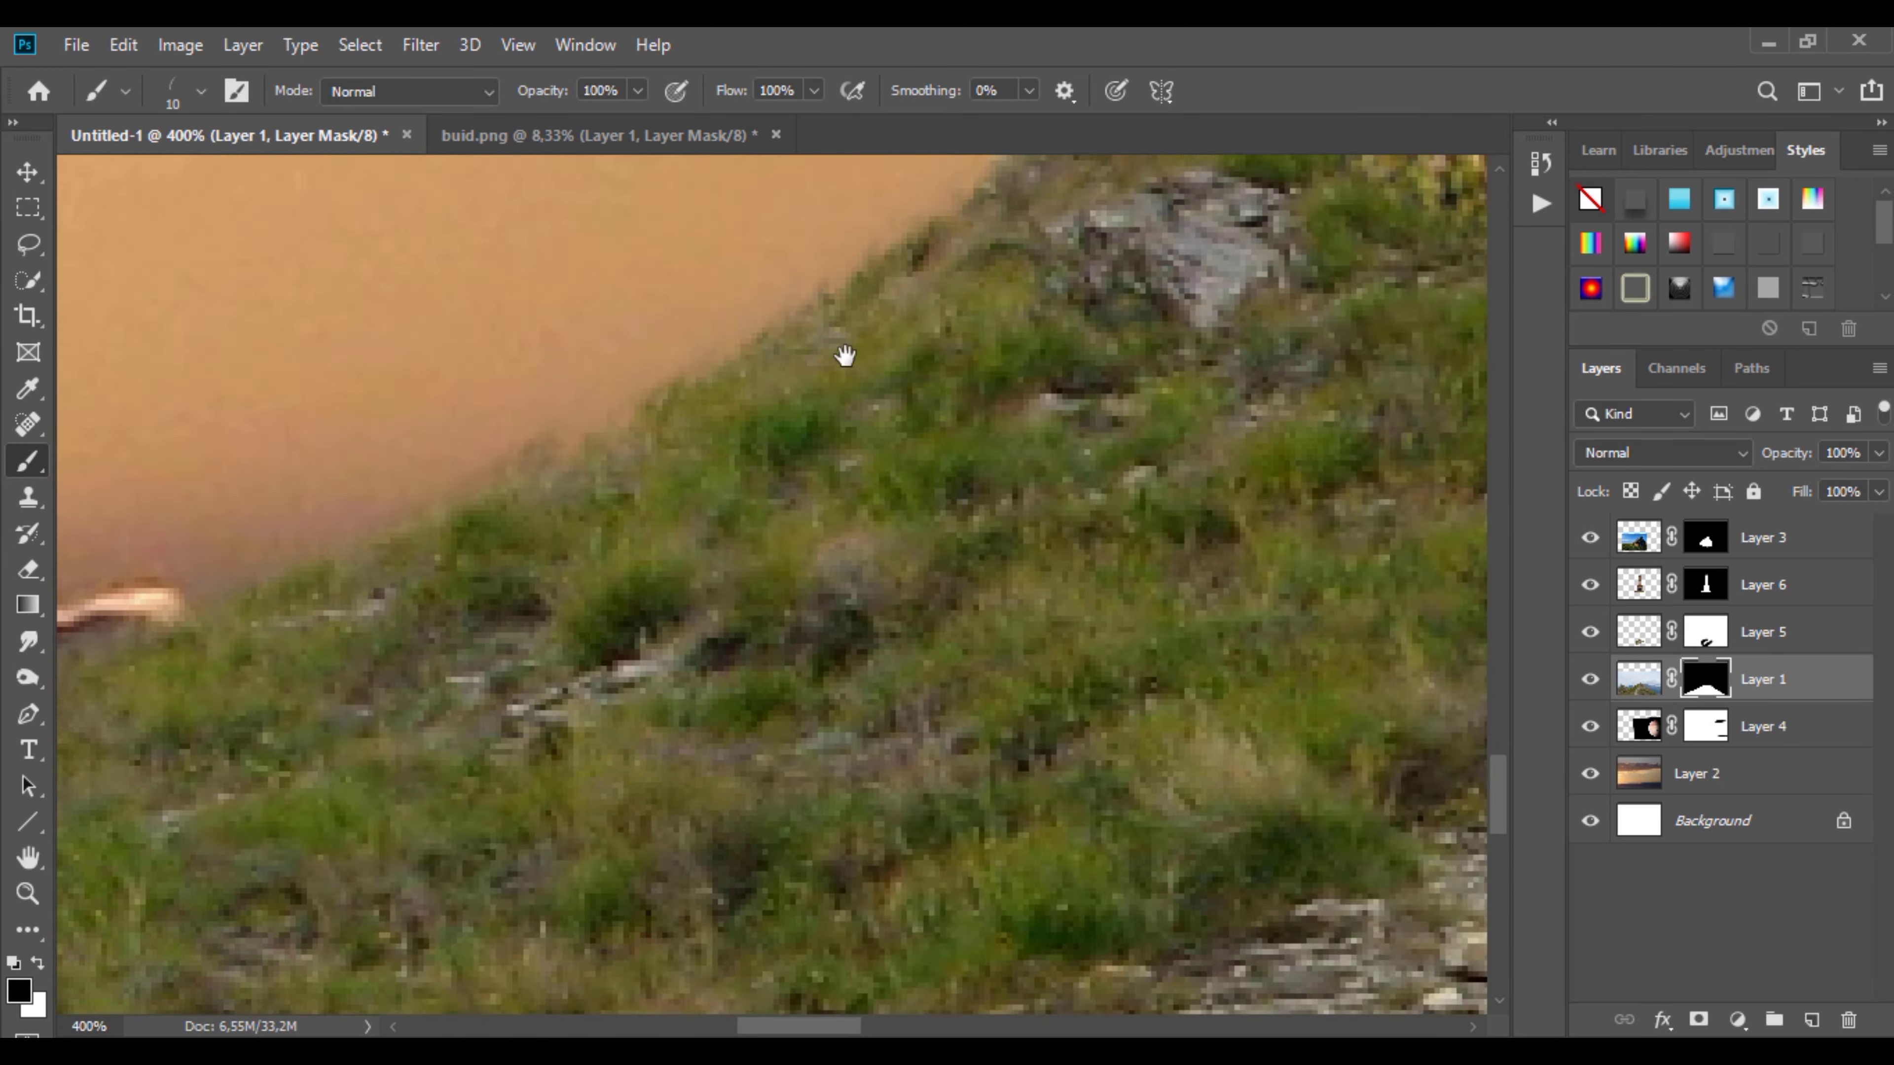
pyautogui.hscroll(-2, 599, 445)
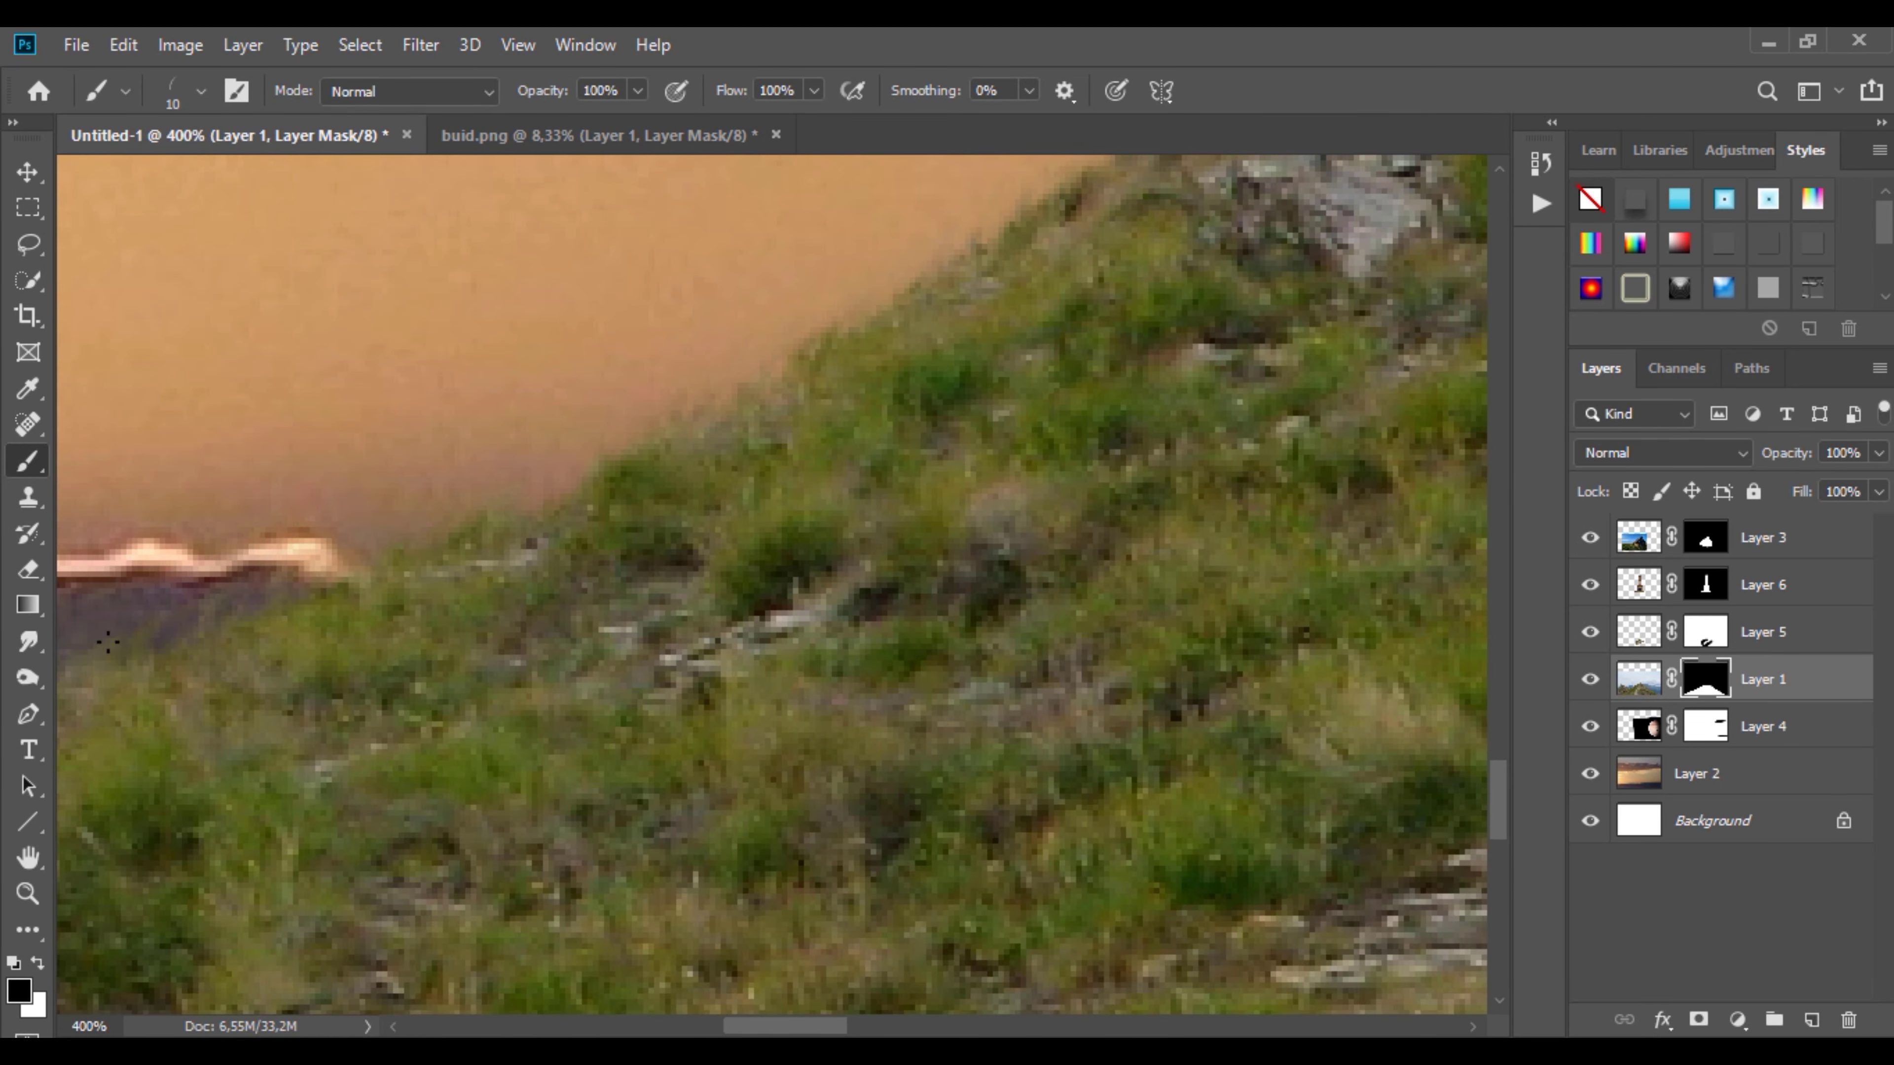
pyautogui.scroll(-3, 108, 641)
pyautogui.hscroll(-6, 108, 641)
pyautogui.hscroll(-2, 656, 447)
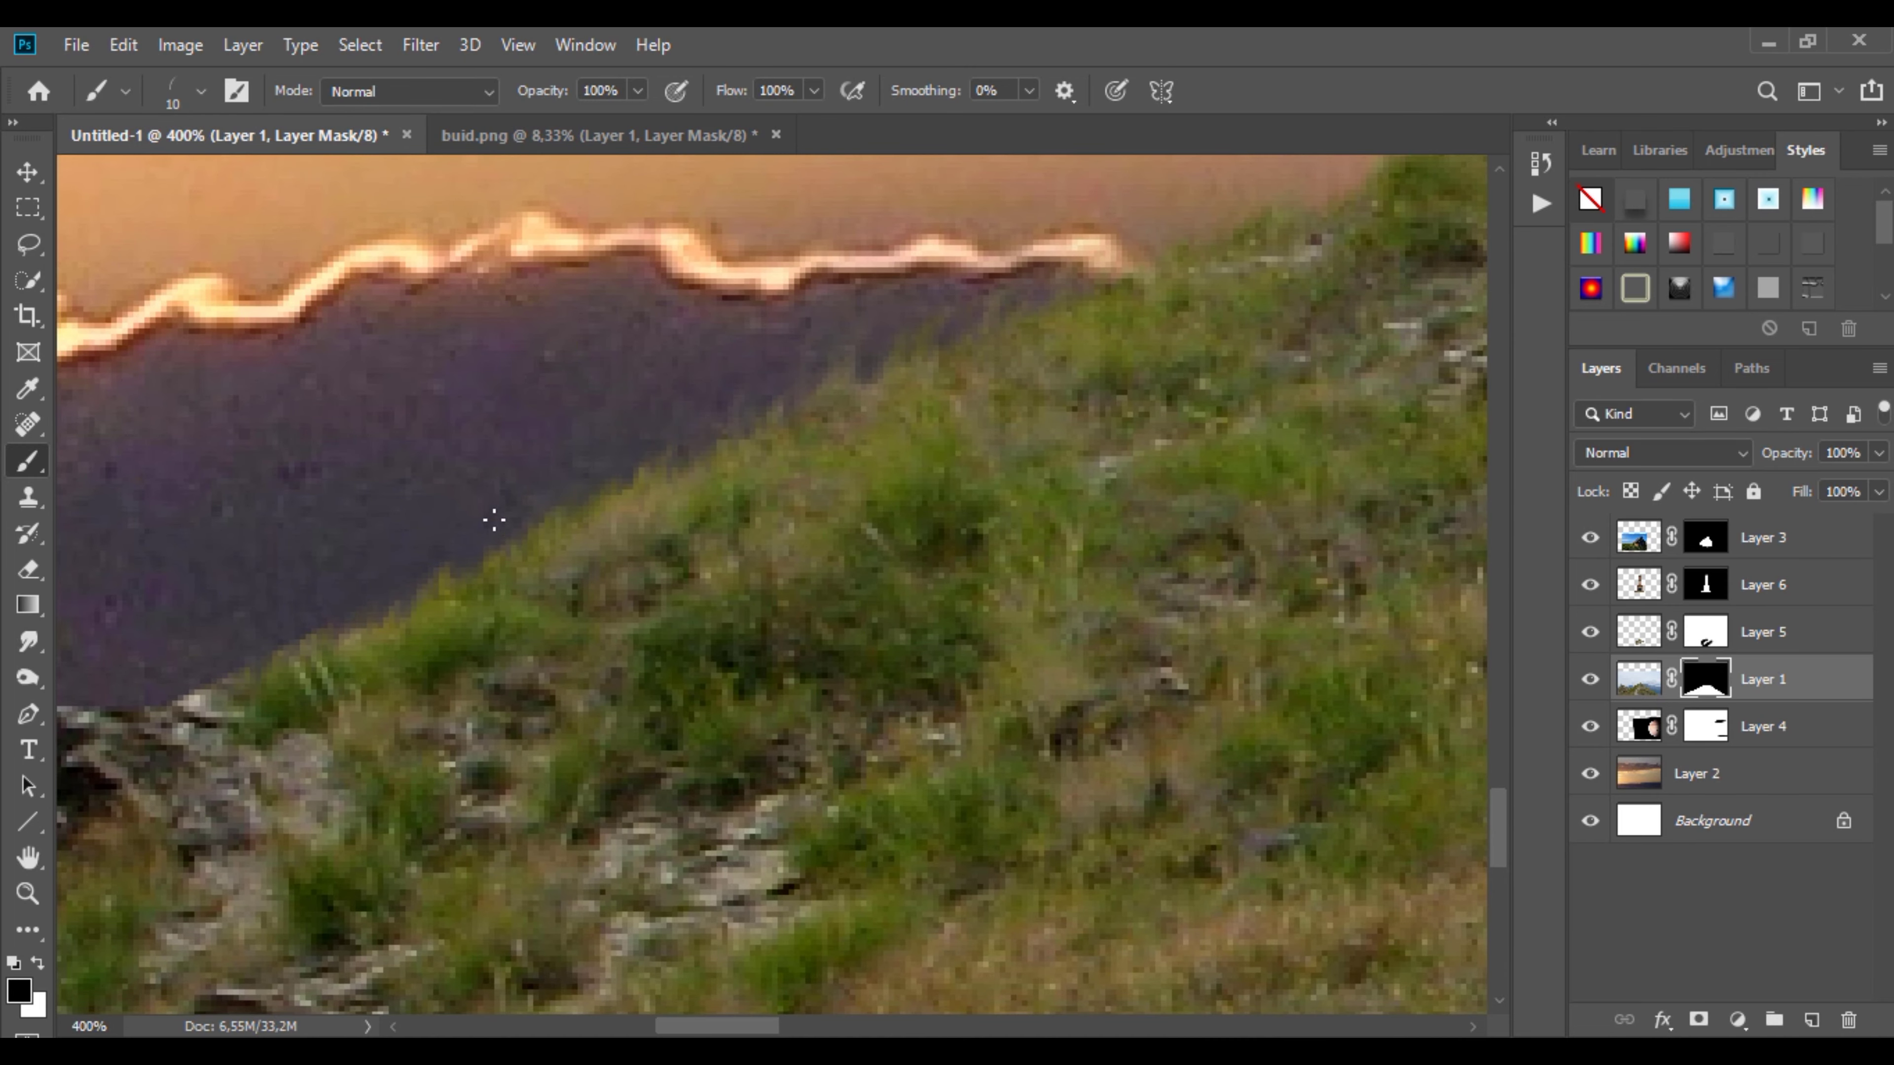
pyautogui.moveTo(494, 520); pyautogui.dragTo(651, 439)
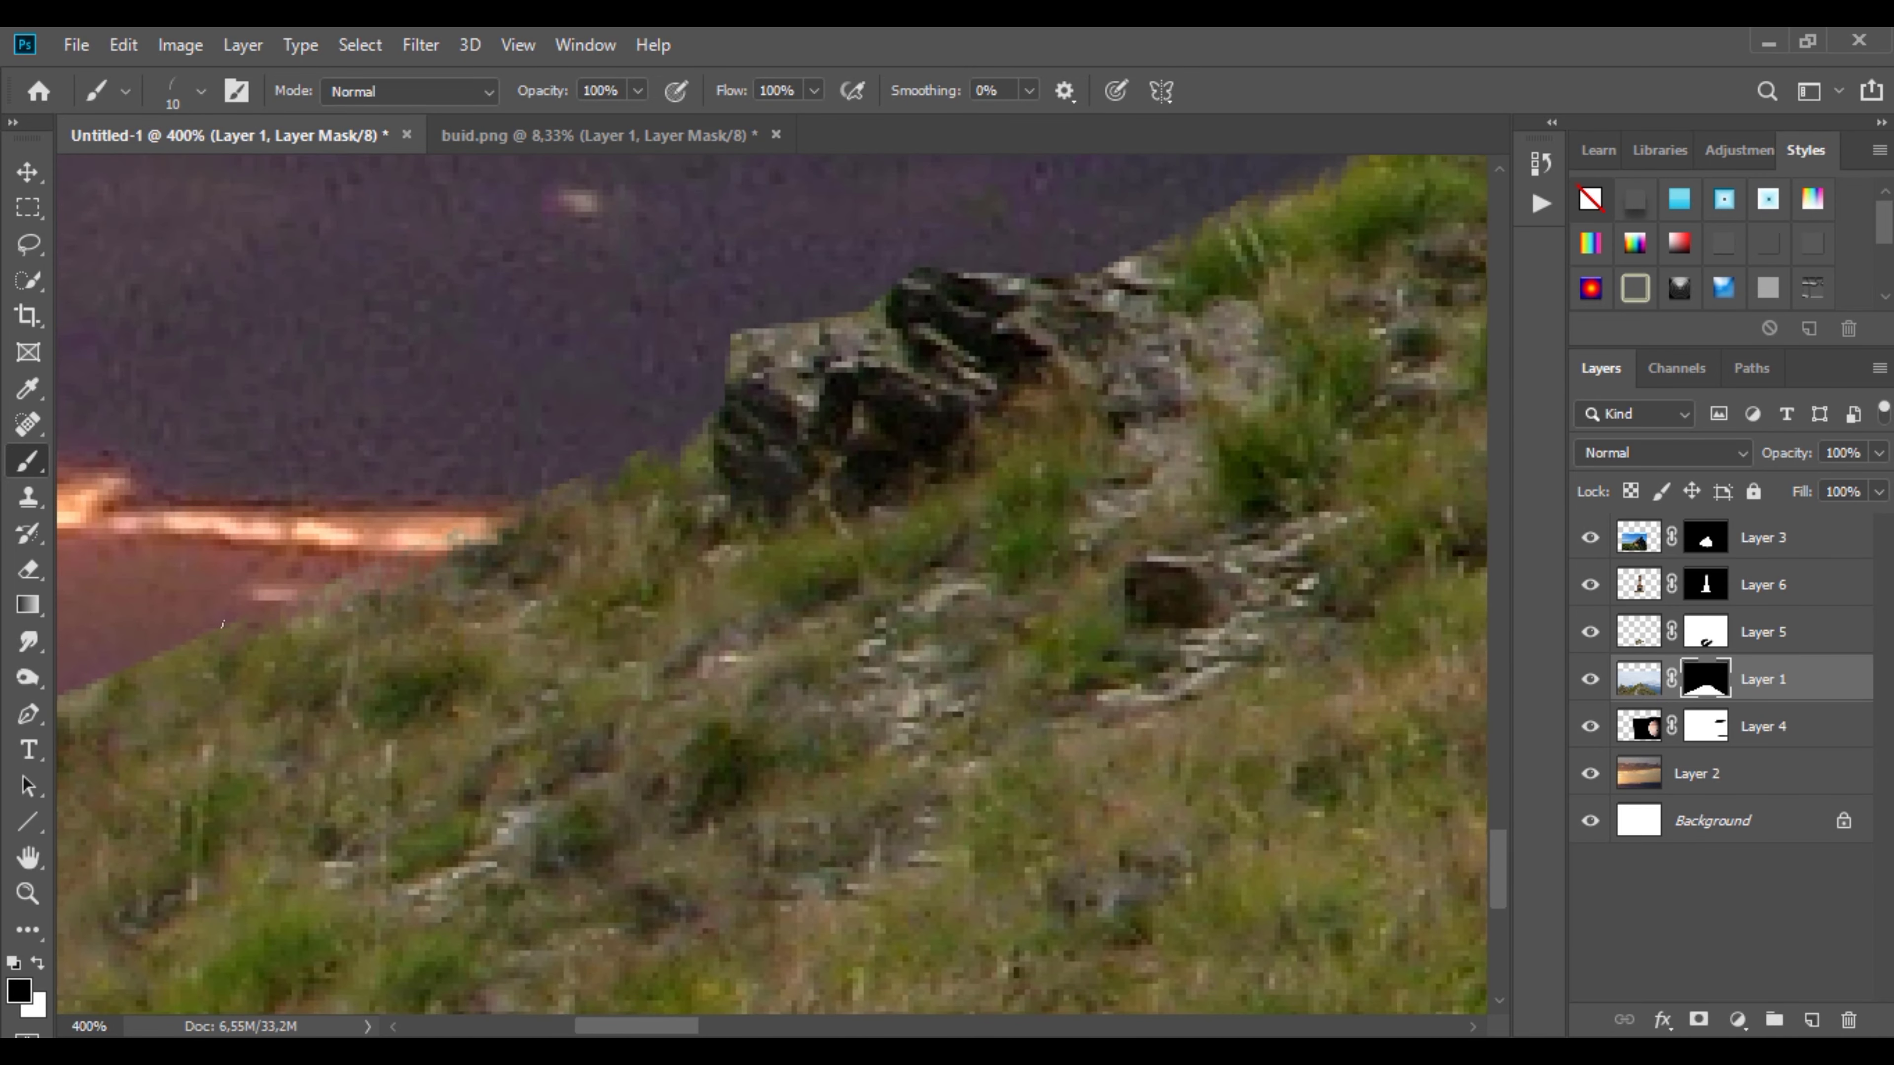
pyautogui.moveTo(76, 668); pyautogui.dragTo(843, 461)
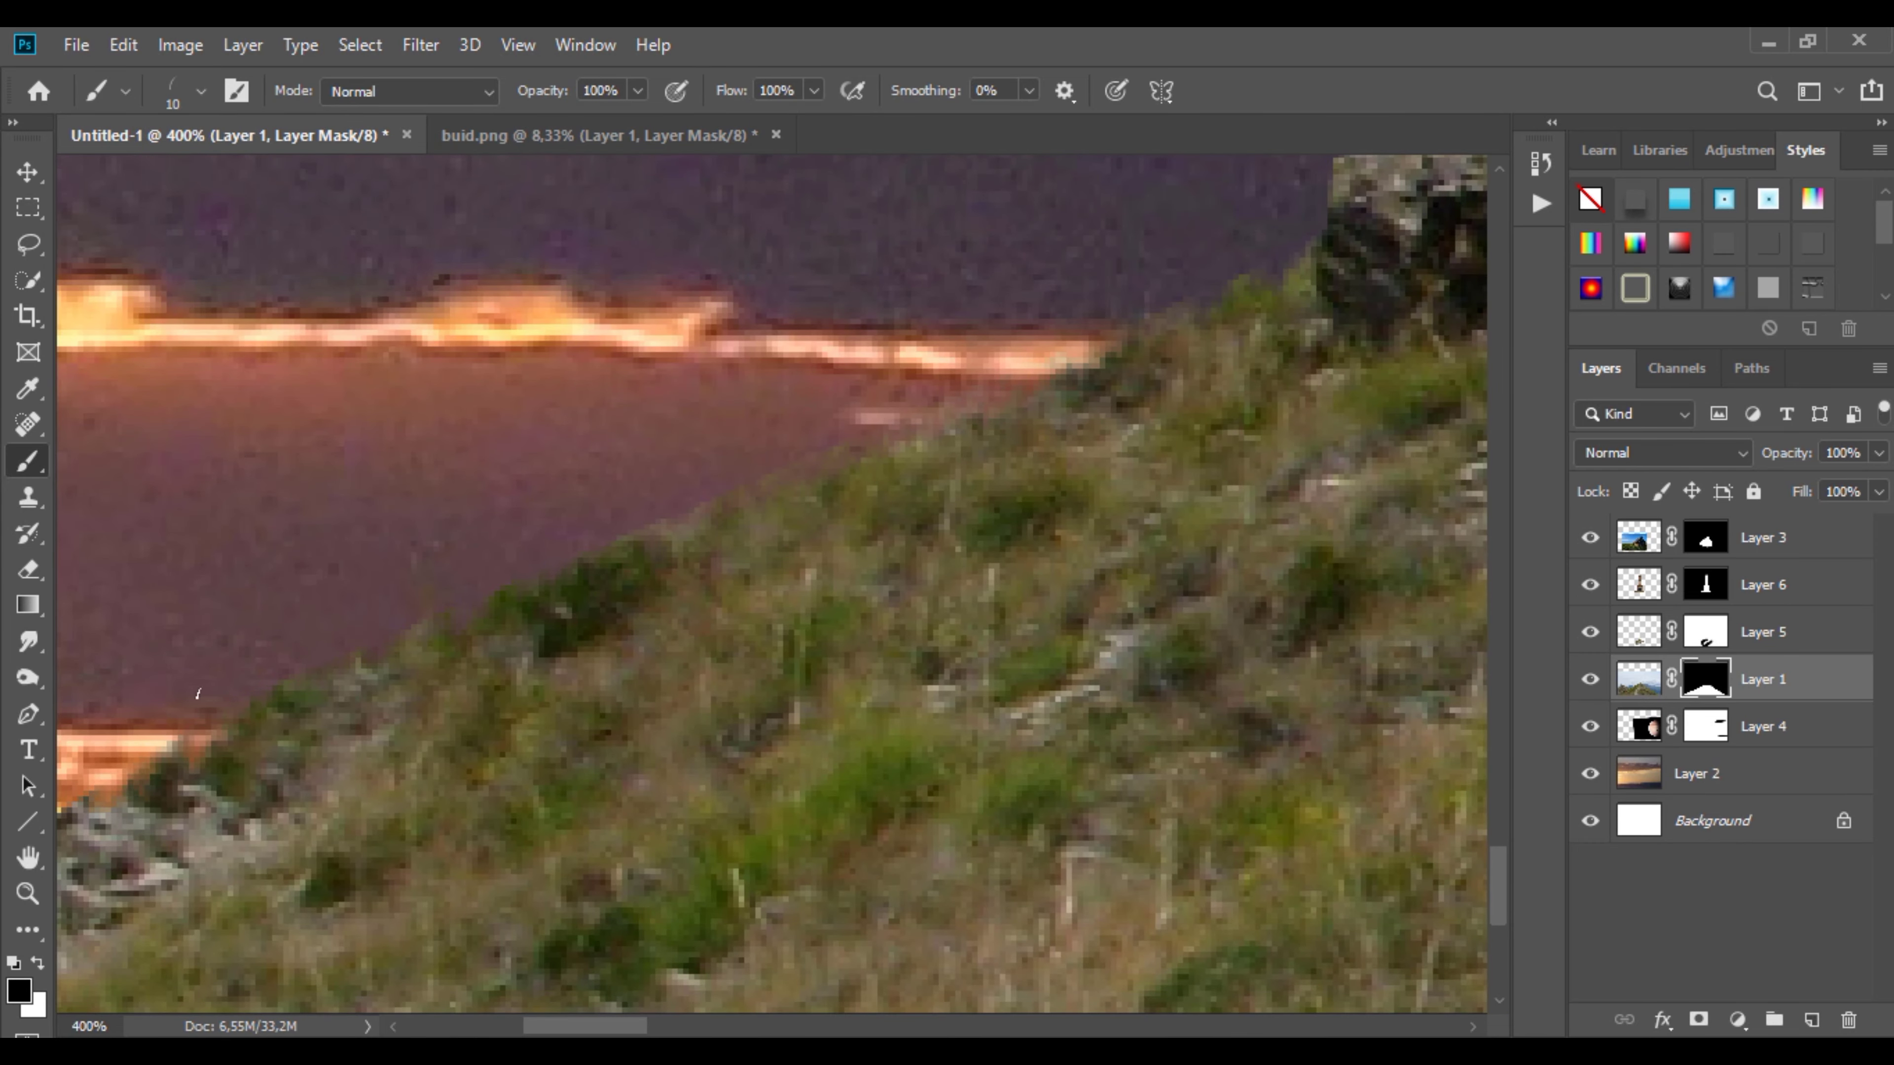
pyautogui.moveTo(198, 694); pyautogui.dragTo(775, 518)
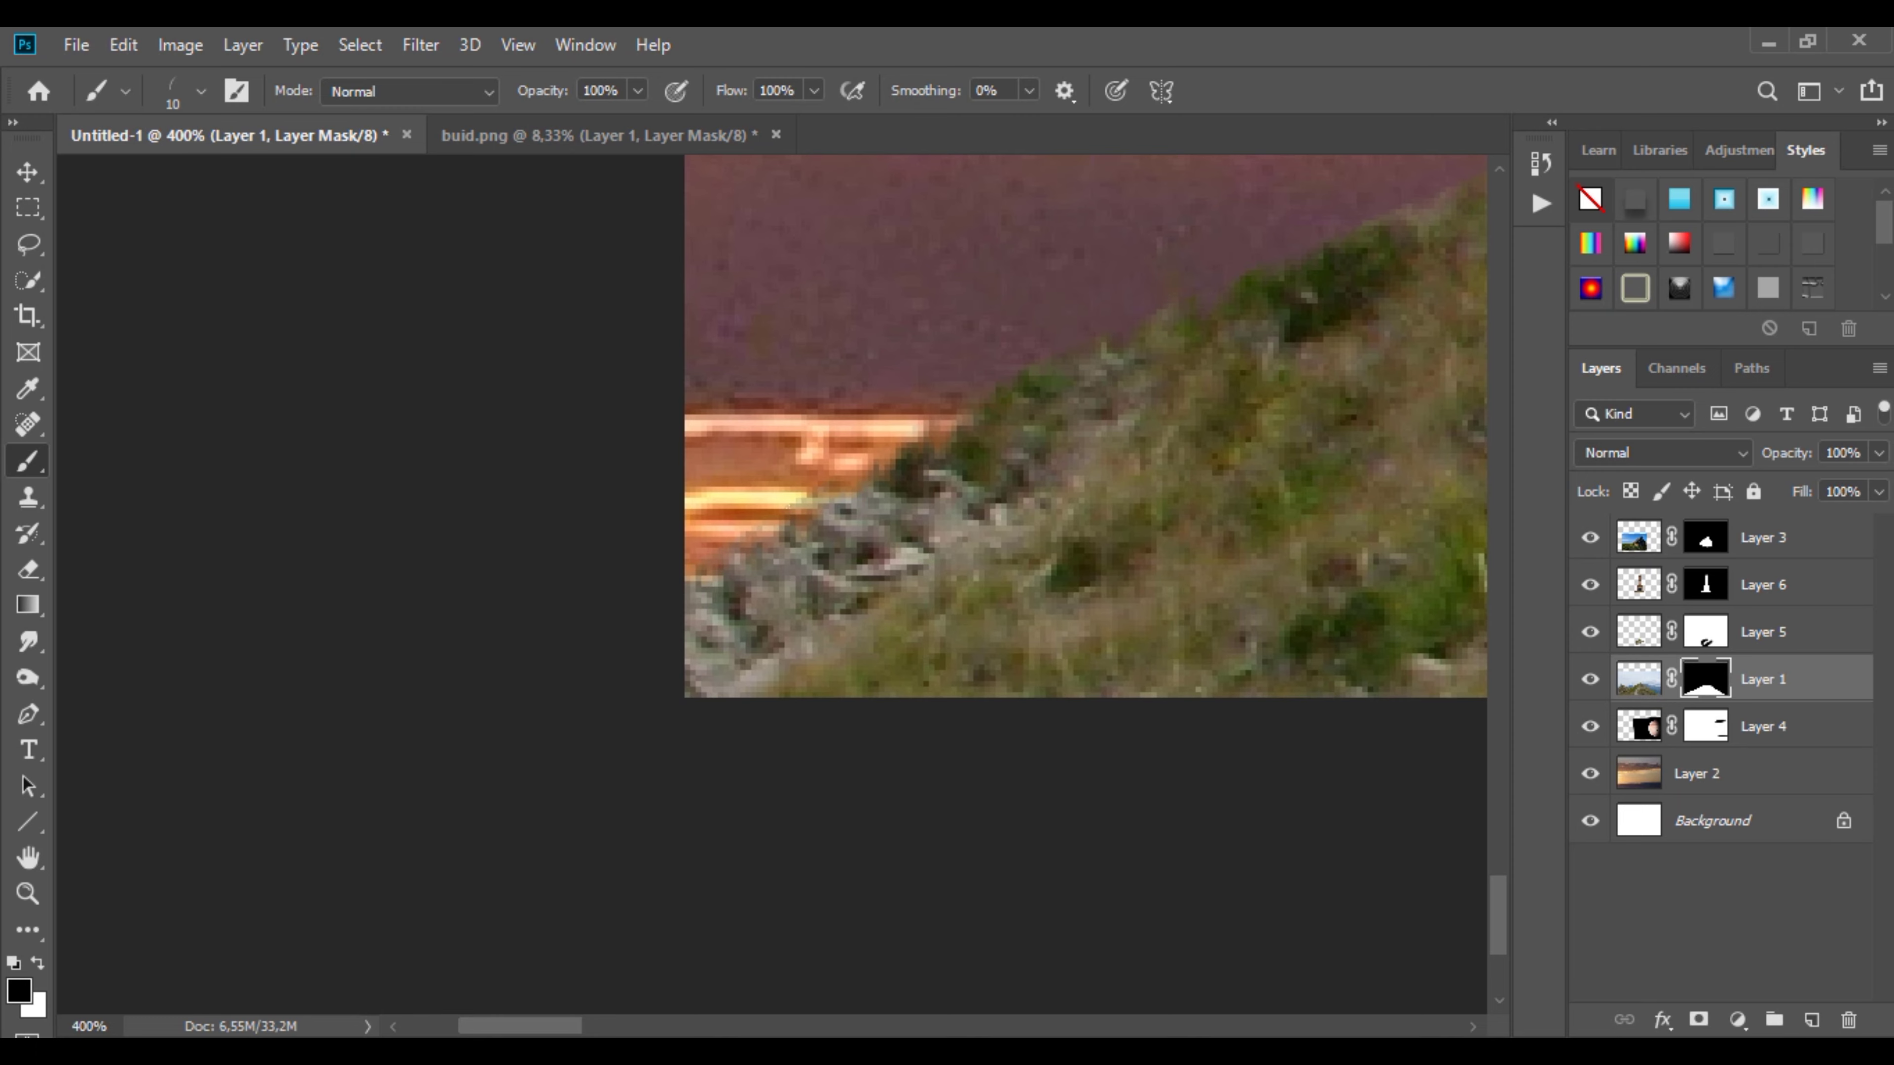
pyautogui.scroll(-2, 1157, 302)
# Step: Add a Hue/Saturation layer at Lightness -48, clipped to the bell tower's Layer 6
pyautogui.scroll(-1, 1073, 304)
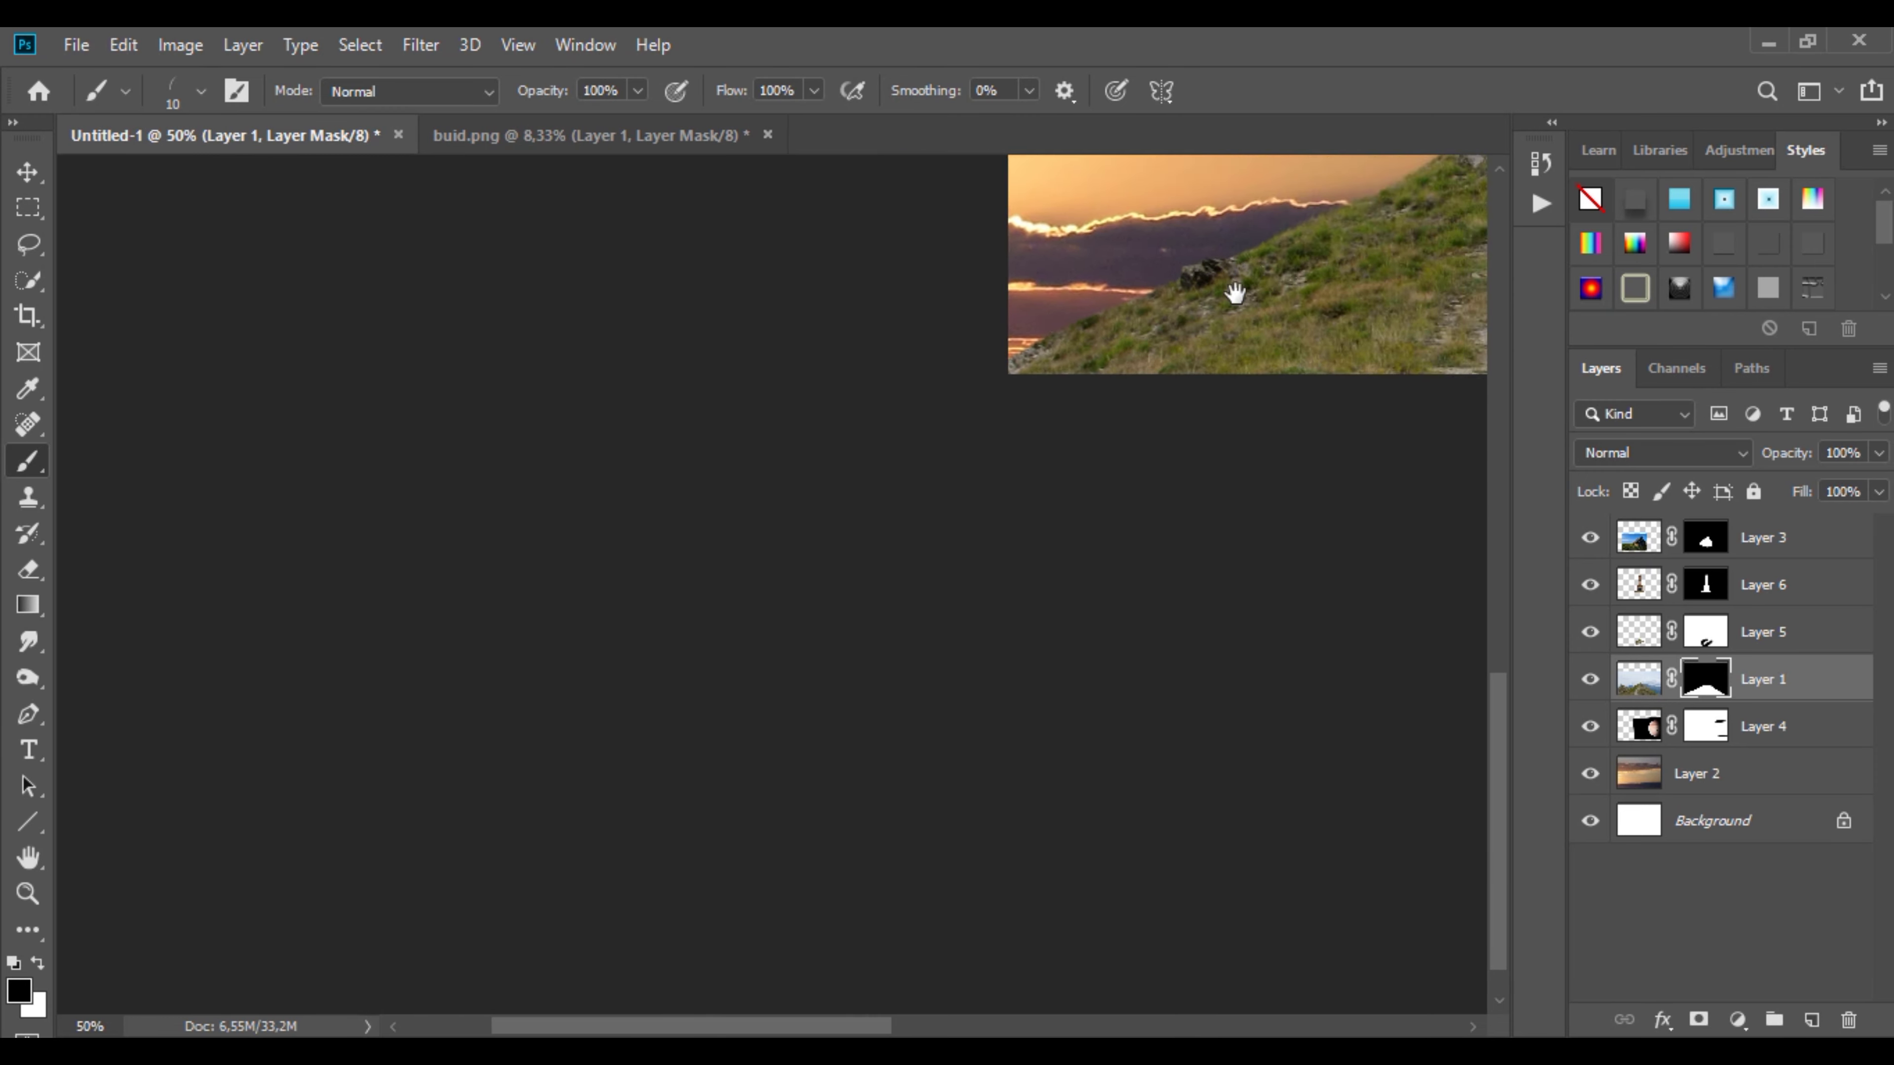
pyautogui.scroll(-2, 1235, 297)
pyautogui.scroll(-1, 948, 532)
pyautogui.scroll(-1, 1066, 592)
pyautogui.scroll(1, 1133, 535)
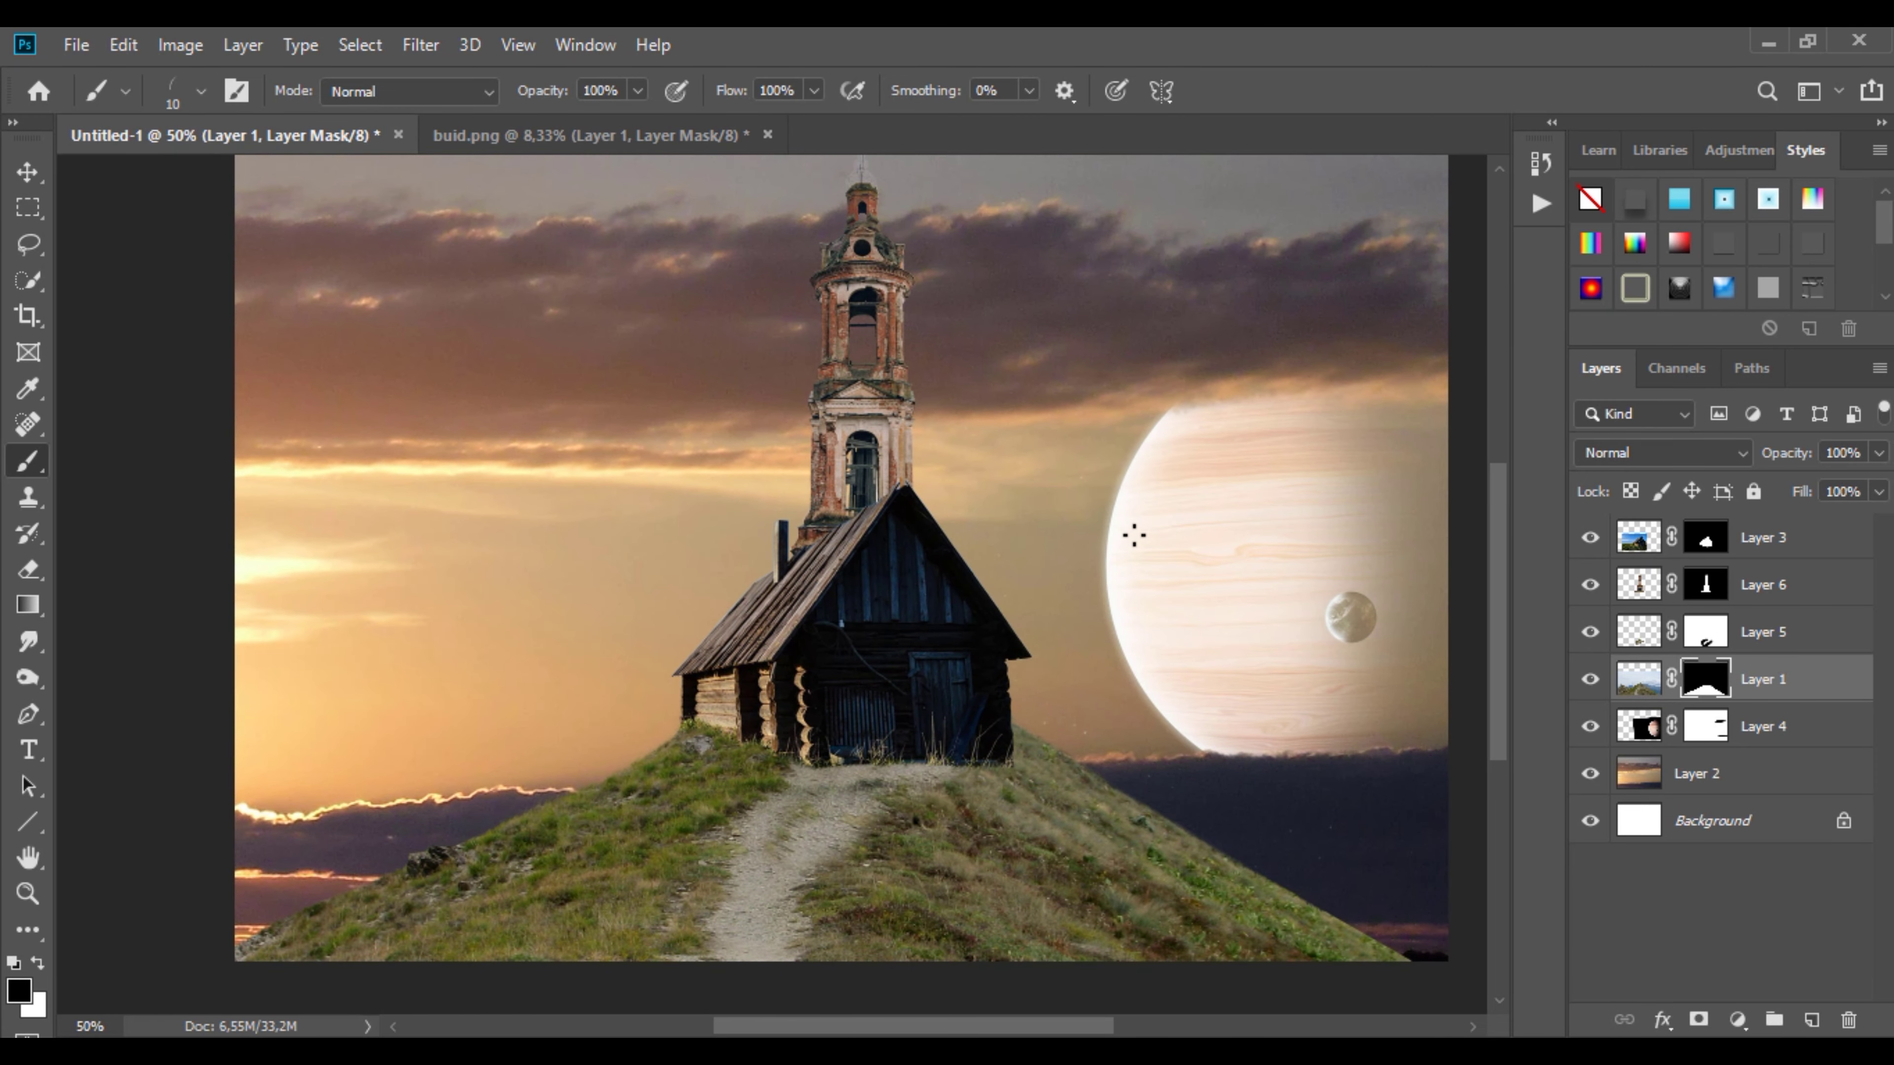
pyautogui.click(1767, 586)
pyautogui.click(1738, 1020)
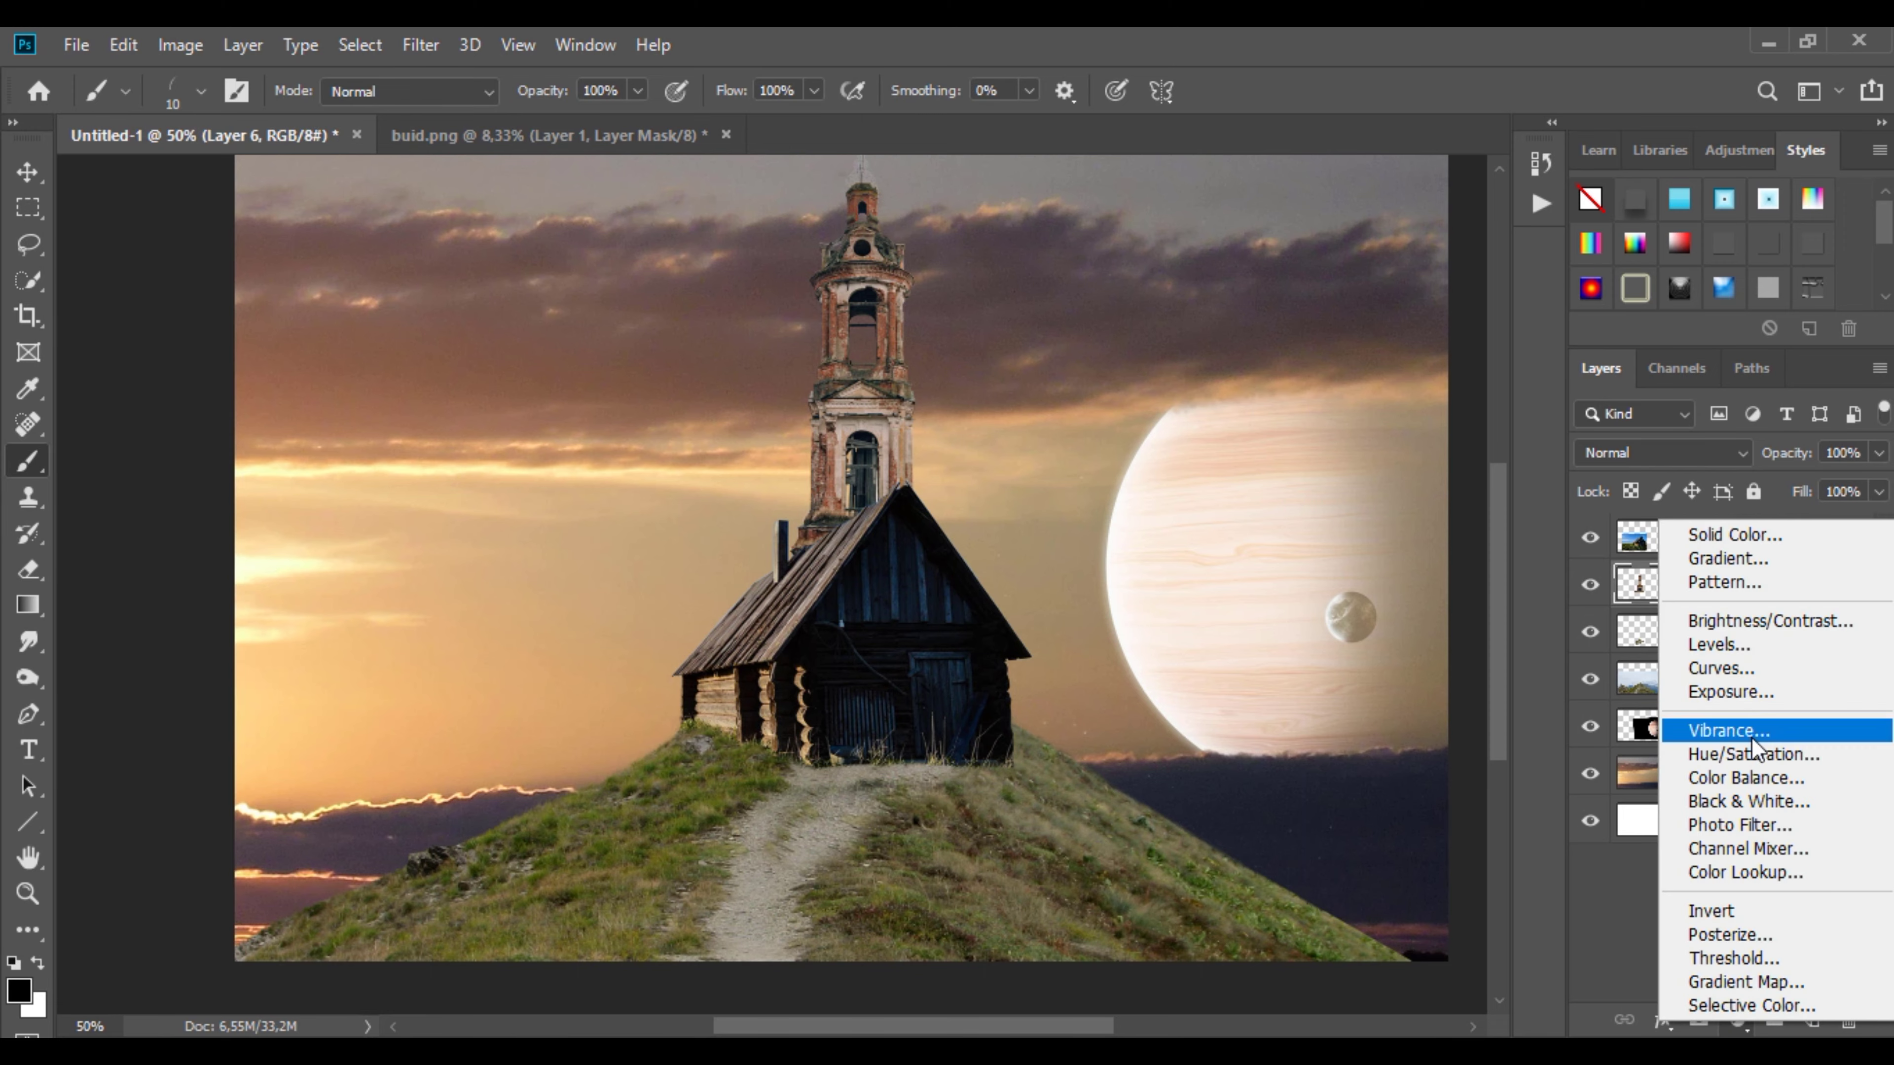
pyautogui.click(1711, 752)
pyautogui.moveTo(566, 527); pyautogui.dragTo(484, 544)
pyautogui.rightClick(1789, 589)
pyautogui.click(1598, 567)
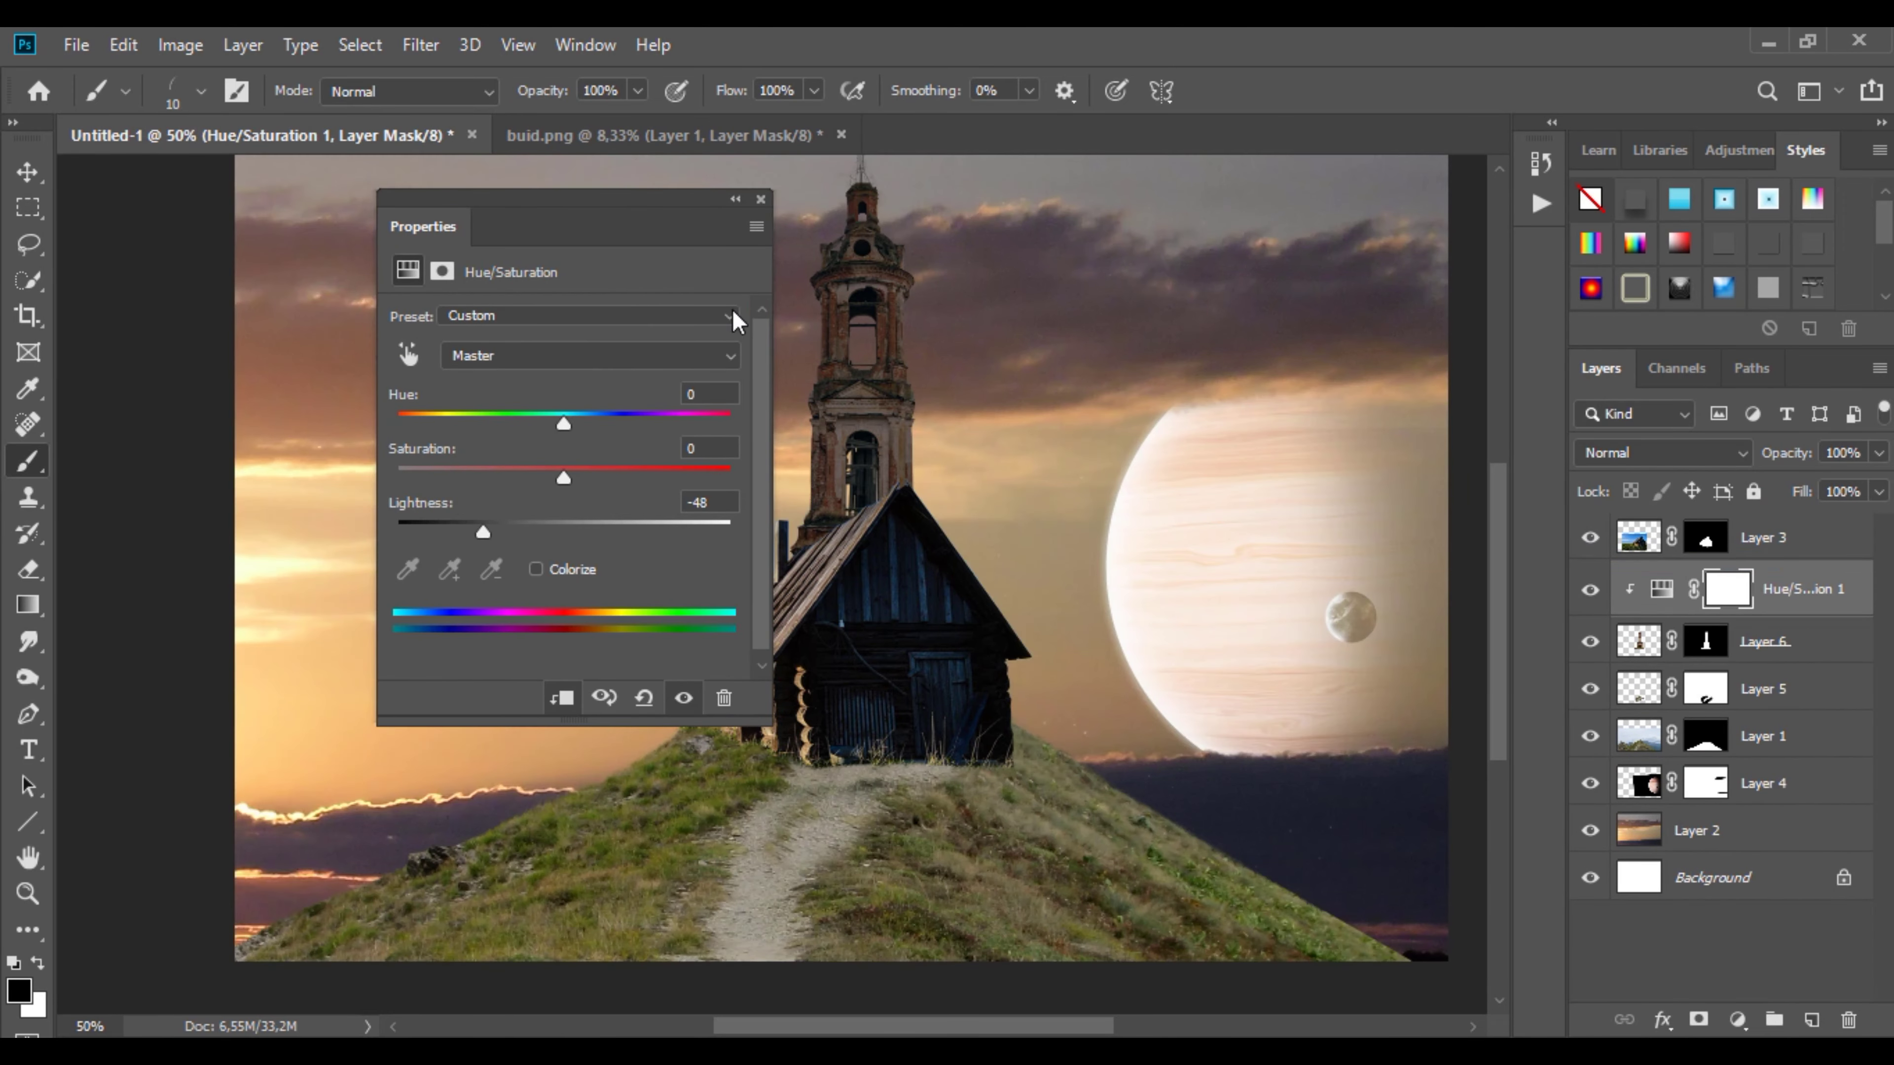
pyautogui.click(735, 198)
# Step: Paint the adjustment mask with a soft round brush to restore brightness on part of the tower
pyautogui.rightClick(865, 690)
pyautogui.click(865, 690)
pyautogui.scroll(3, 797, 303)
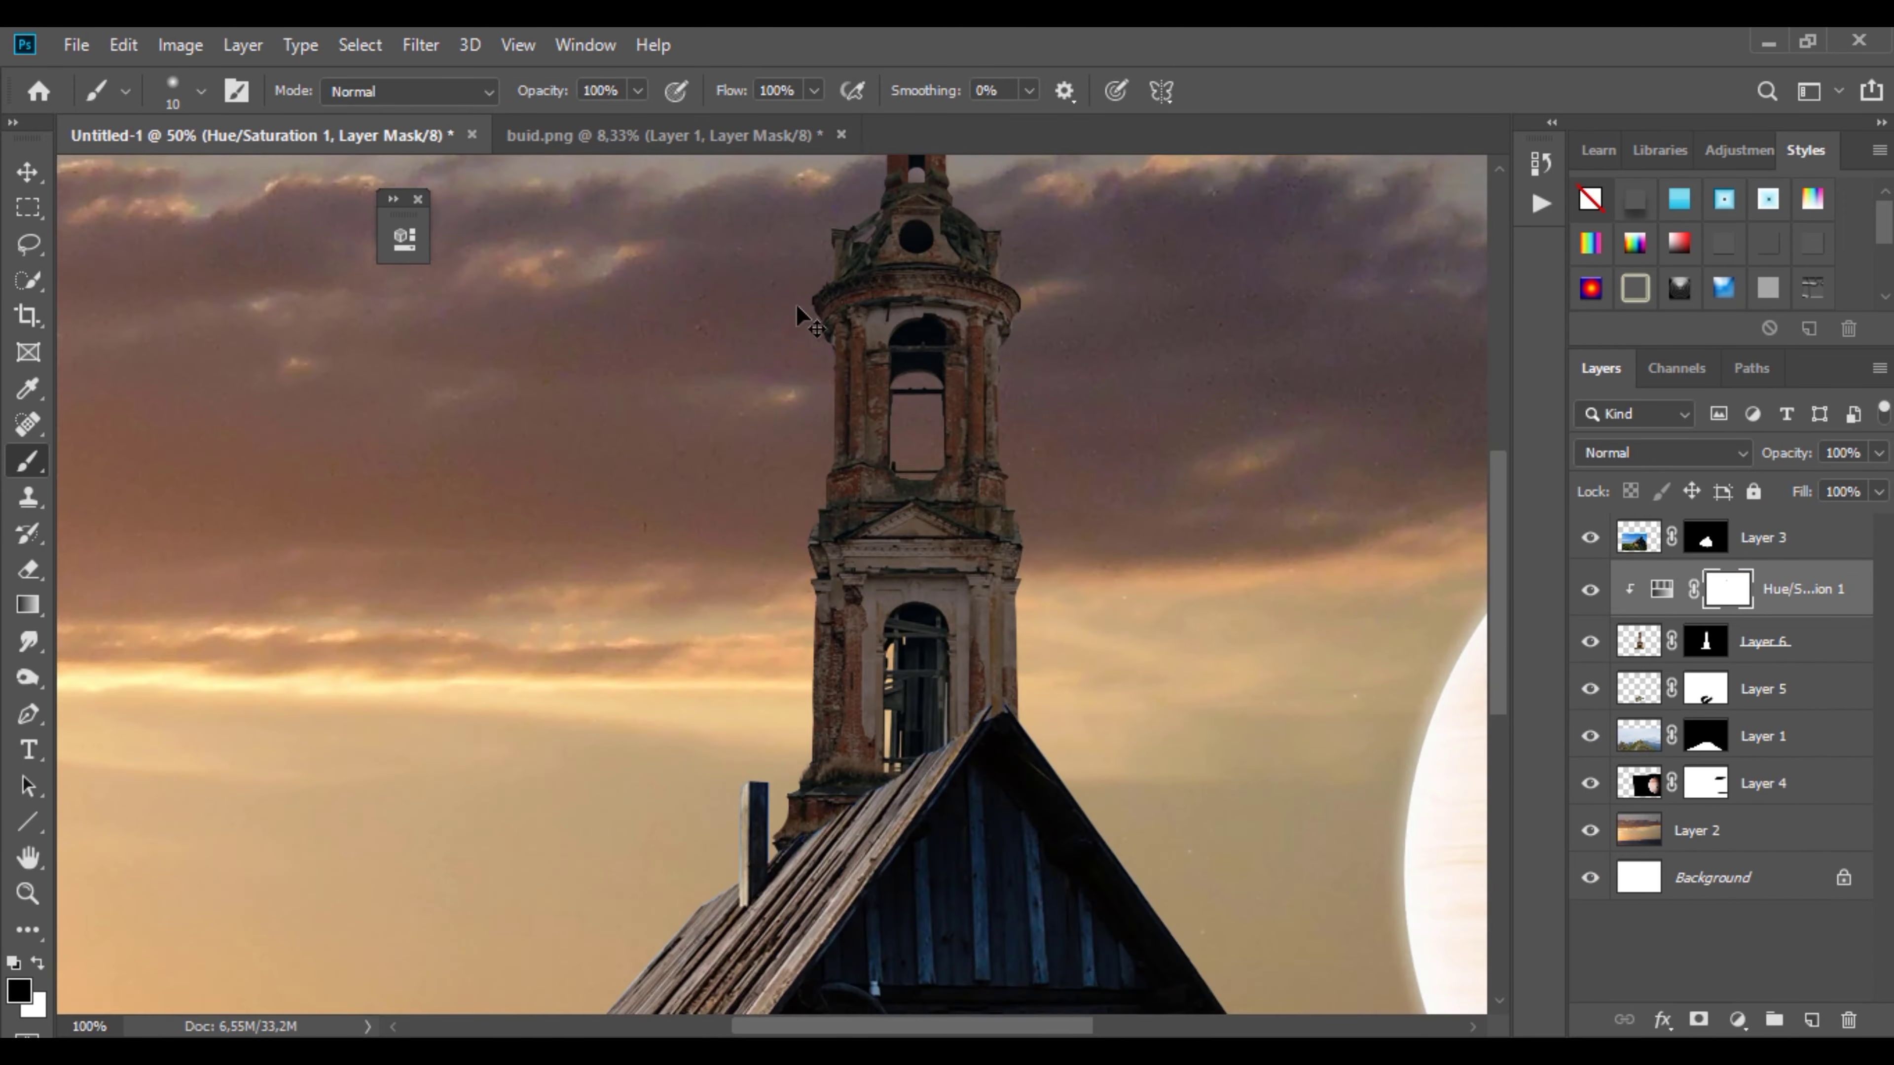
pyautogui.rightClick(997, 451)
pyautogui.moveTo(930, 429); pyautogui.dragTo(962, 429)
pyautogui.press('Return')
pyautogui.scroll(-3, 825, 541)
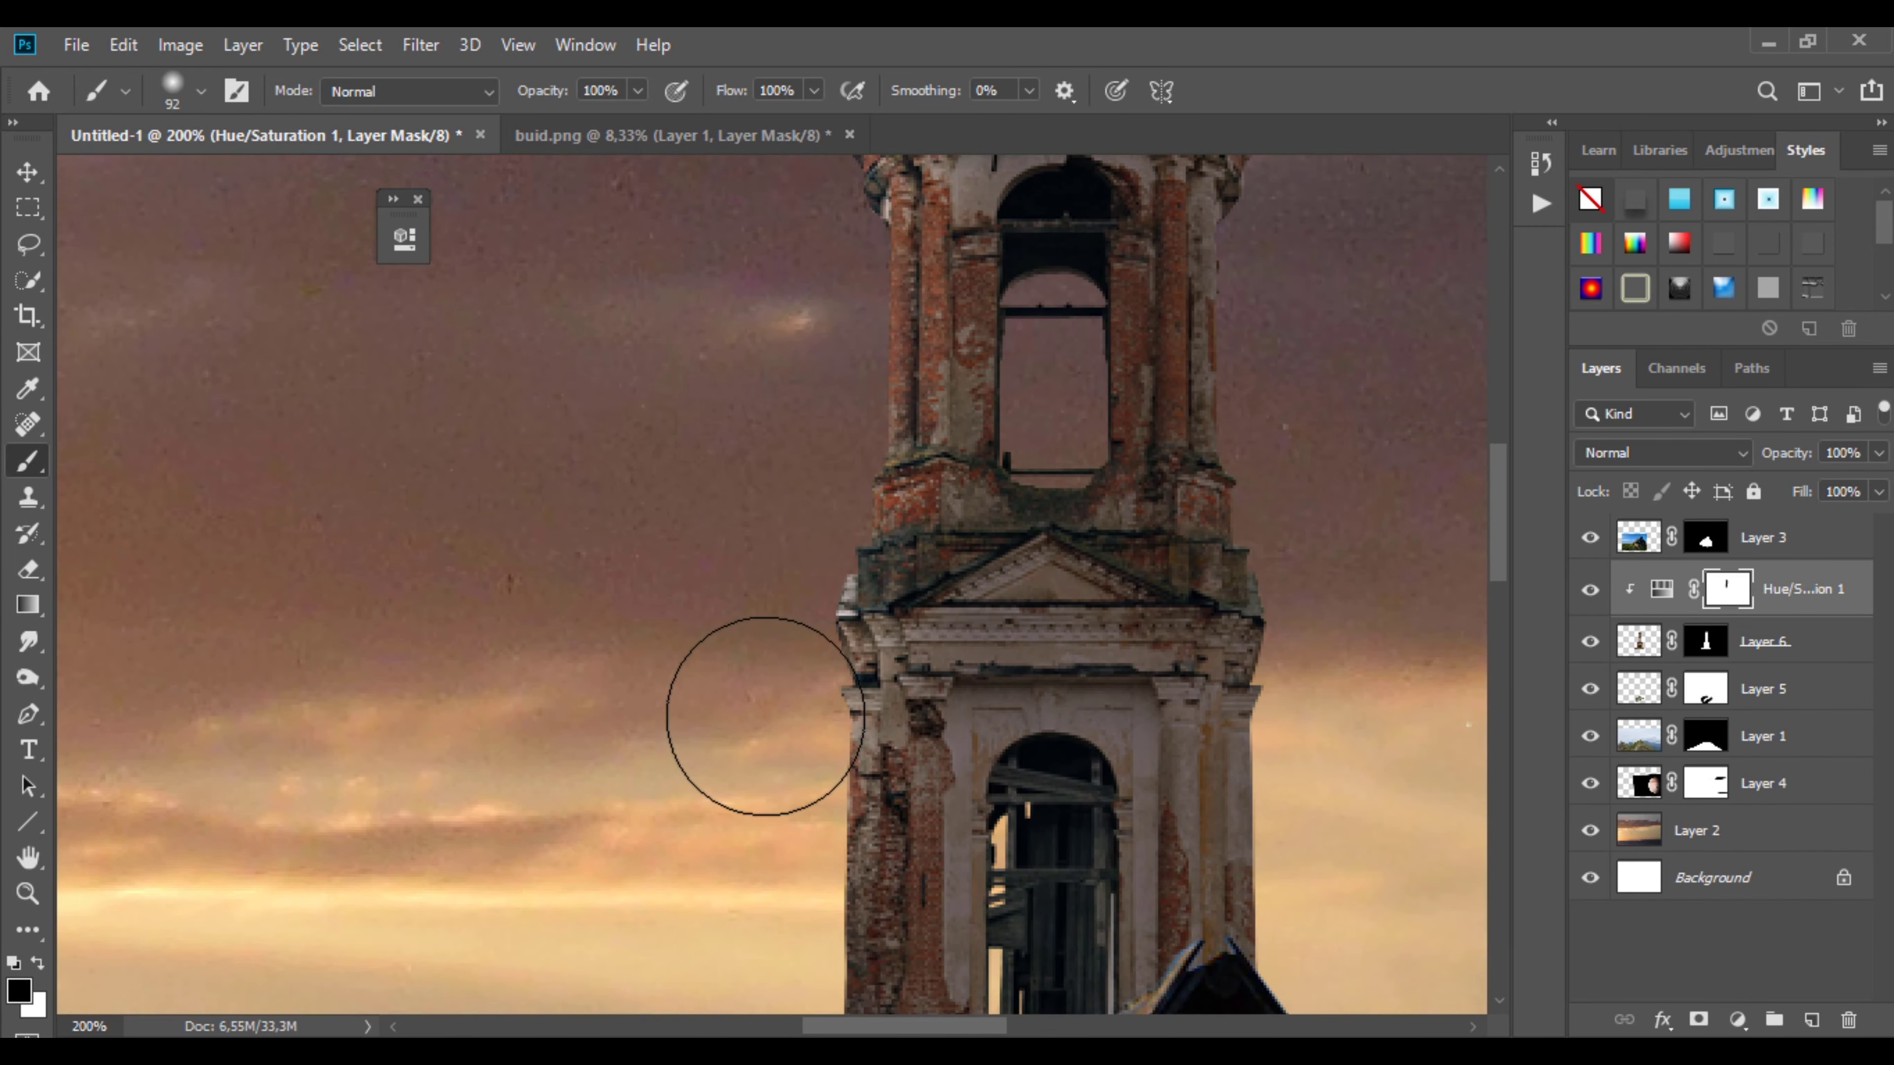
pyautogui.scroll(-3, 760, 710)
pyautogui.scroll(-2, 824, 428)
pyautogui.moveTo(832, 378)
pyautogui.mouseDown()
pyautogui.moveTo(774, 761)
pyautogui.moveTo(779, 727)
pyautogui.mouseUp()
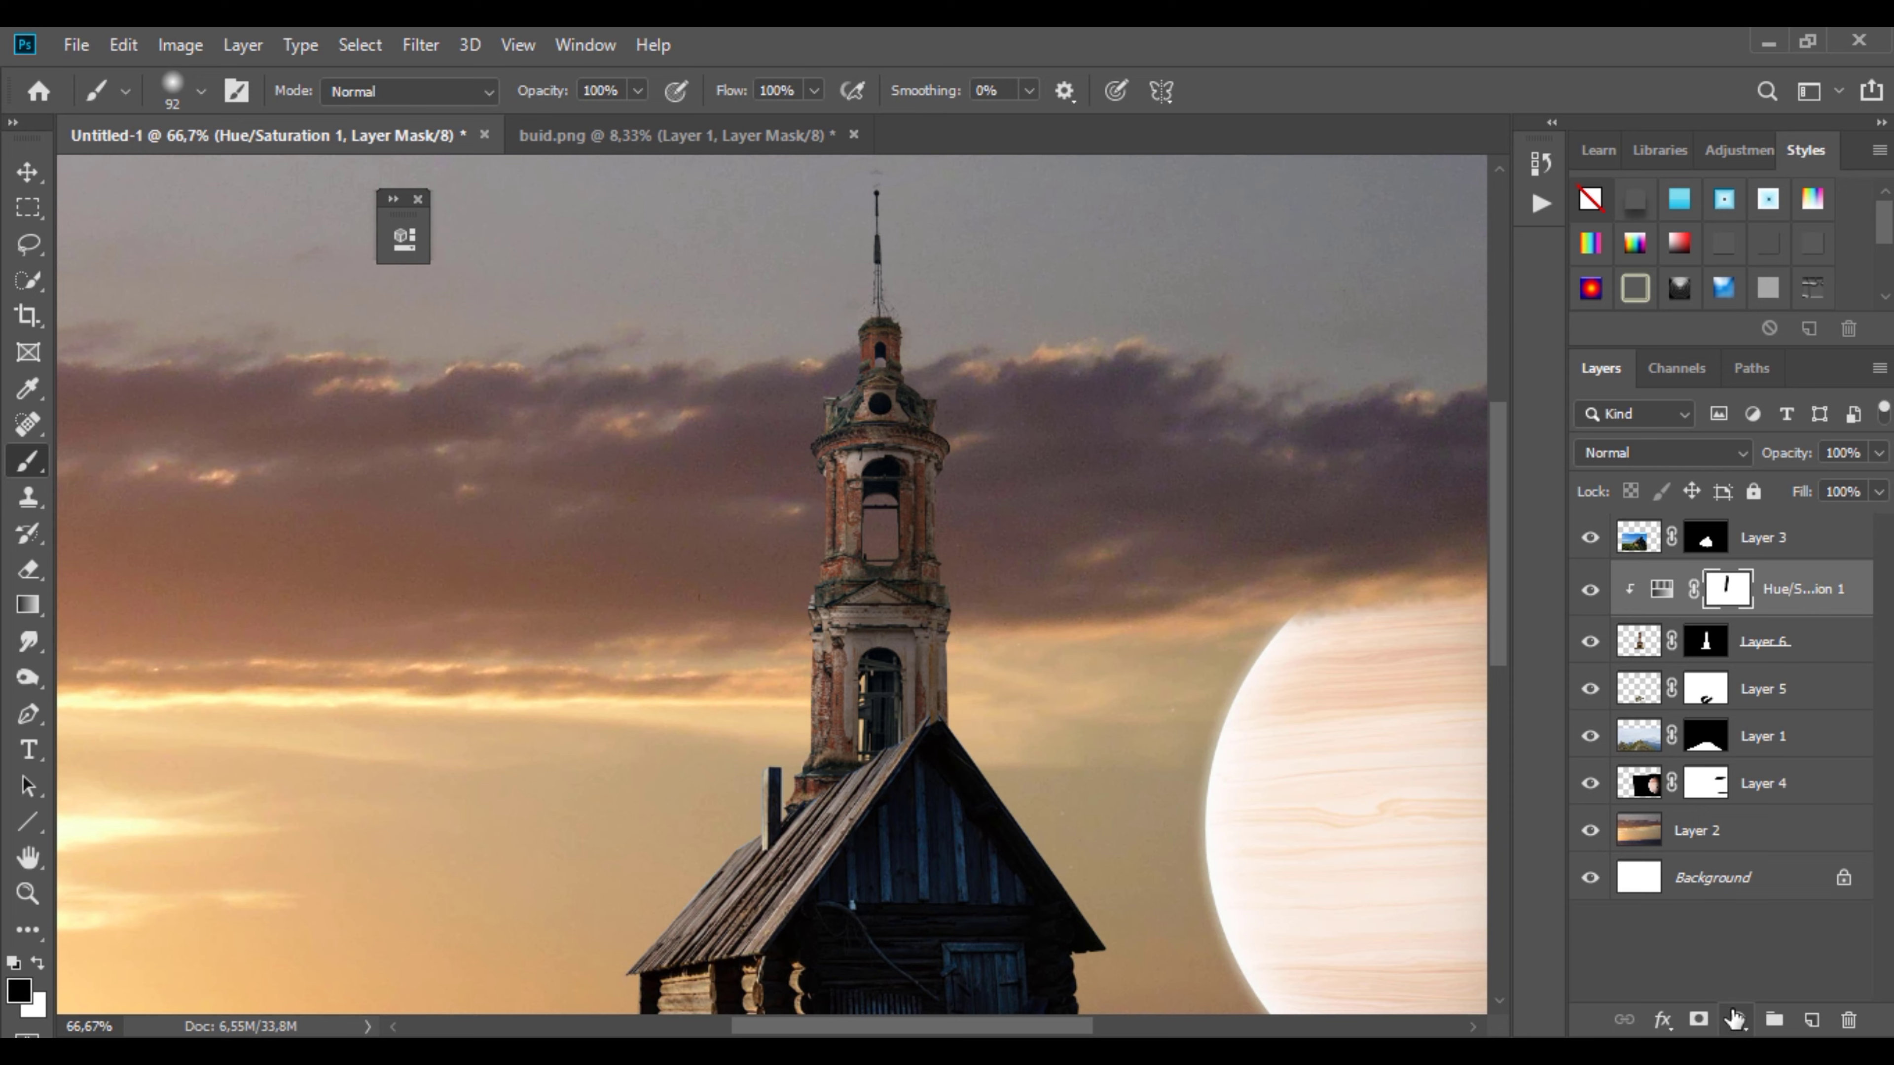
pyautogui.click(1735, 1018)
# Step: Add a solid colour fill layer using a peach tone sampled from the sky
pyautogui.click(1752, 522)
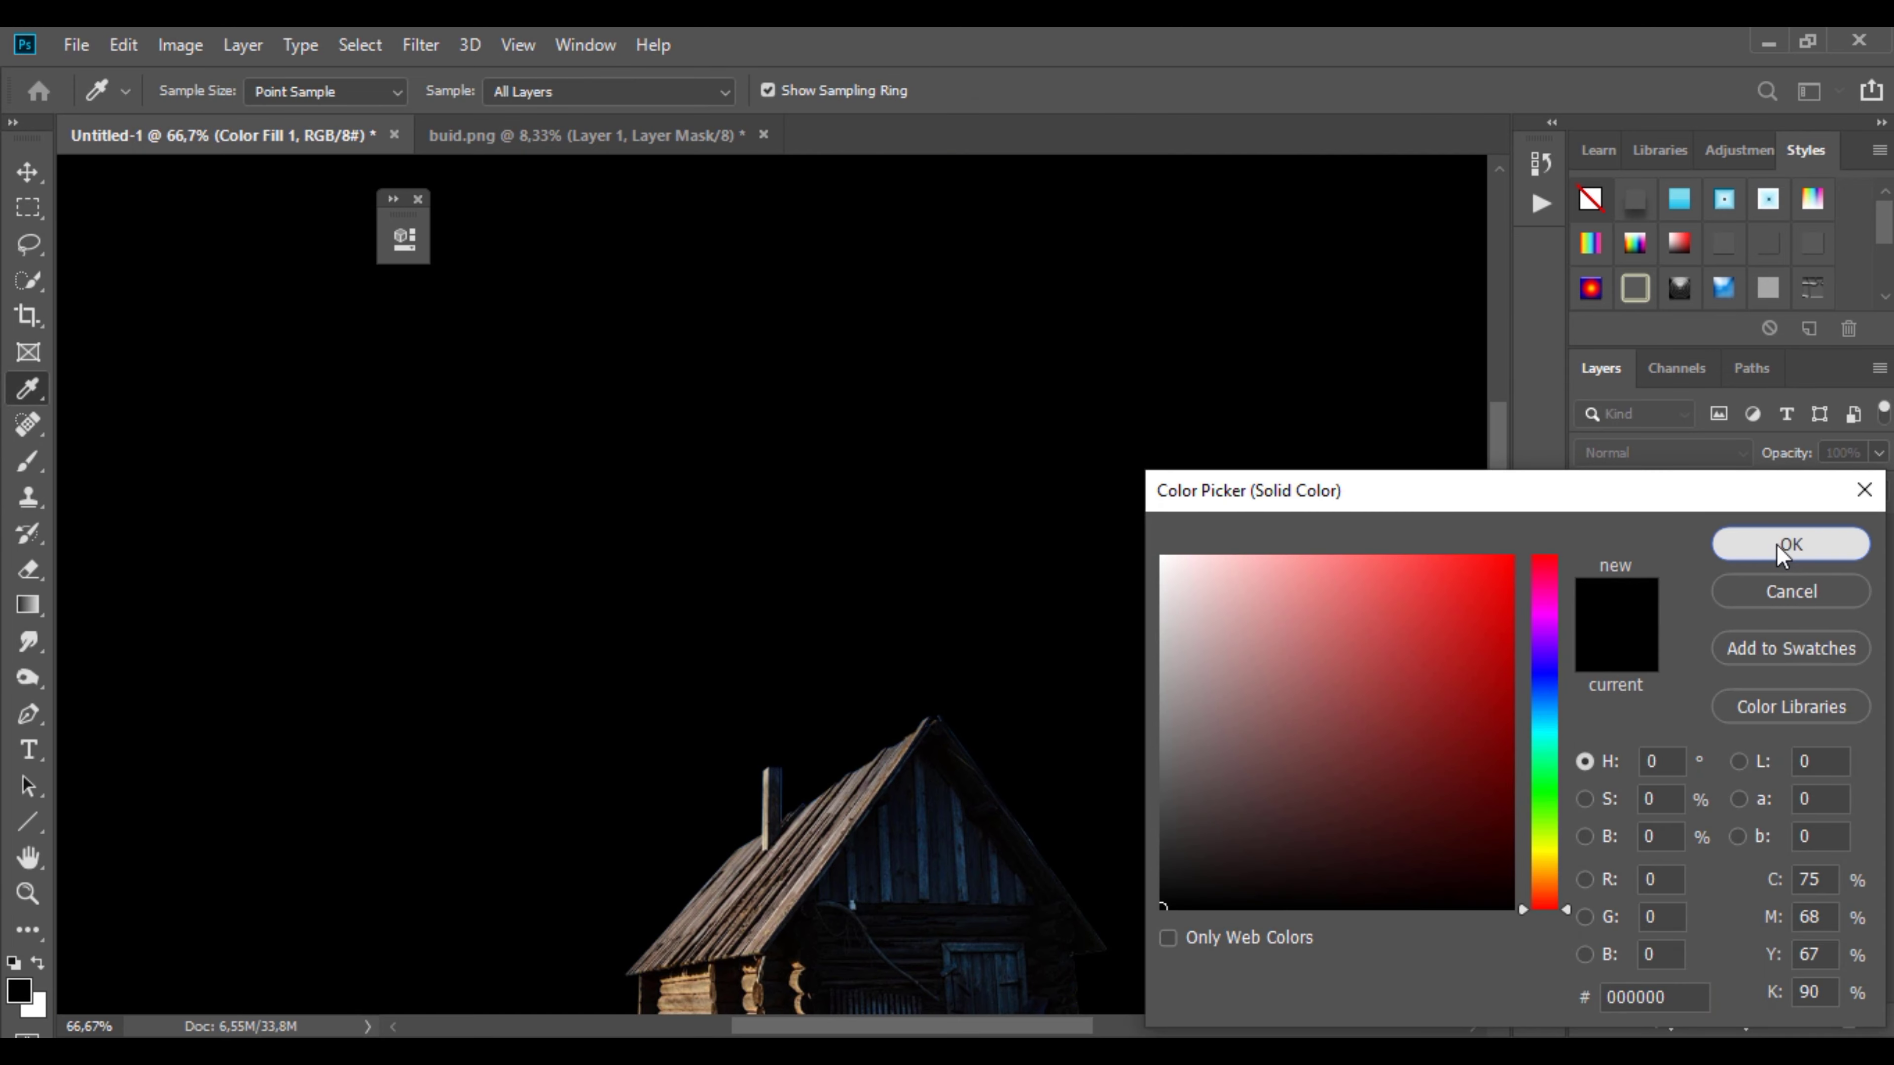
pyautogui.click(1789, 546)
pyautogui.click(1590, 588)
pyautogui.doubleClick(1637, 589)
pyautogui.click(241, 740)
pyautogui.click(1789, 544)
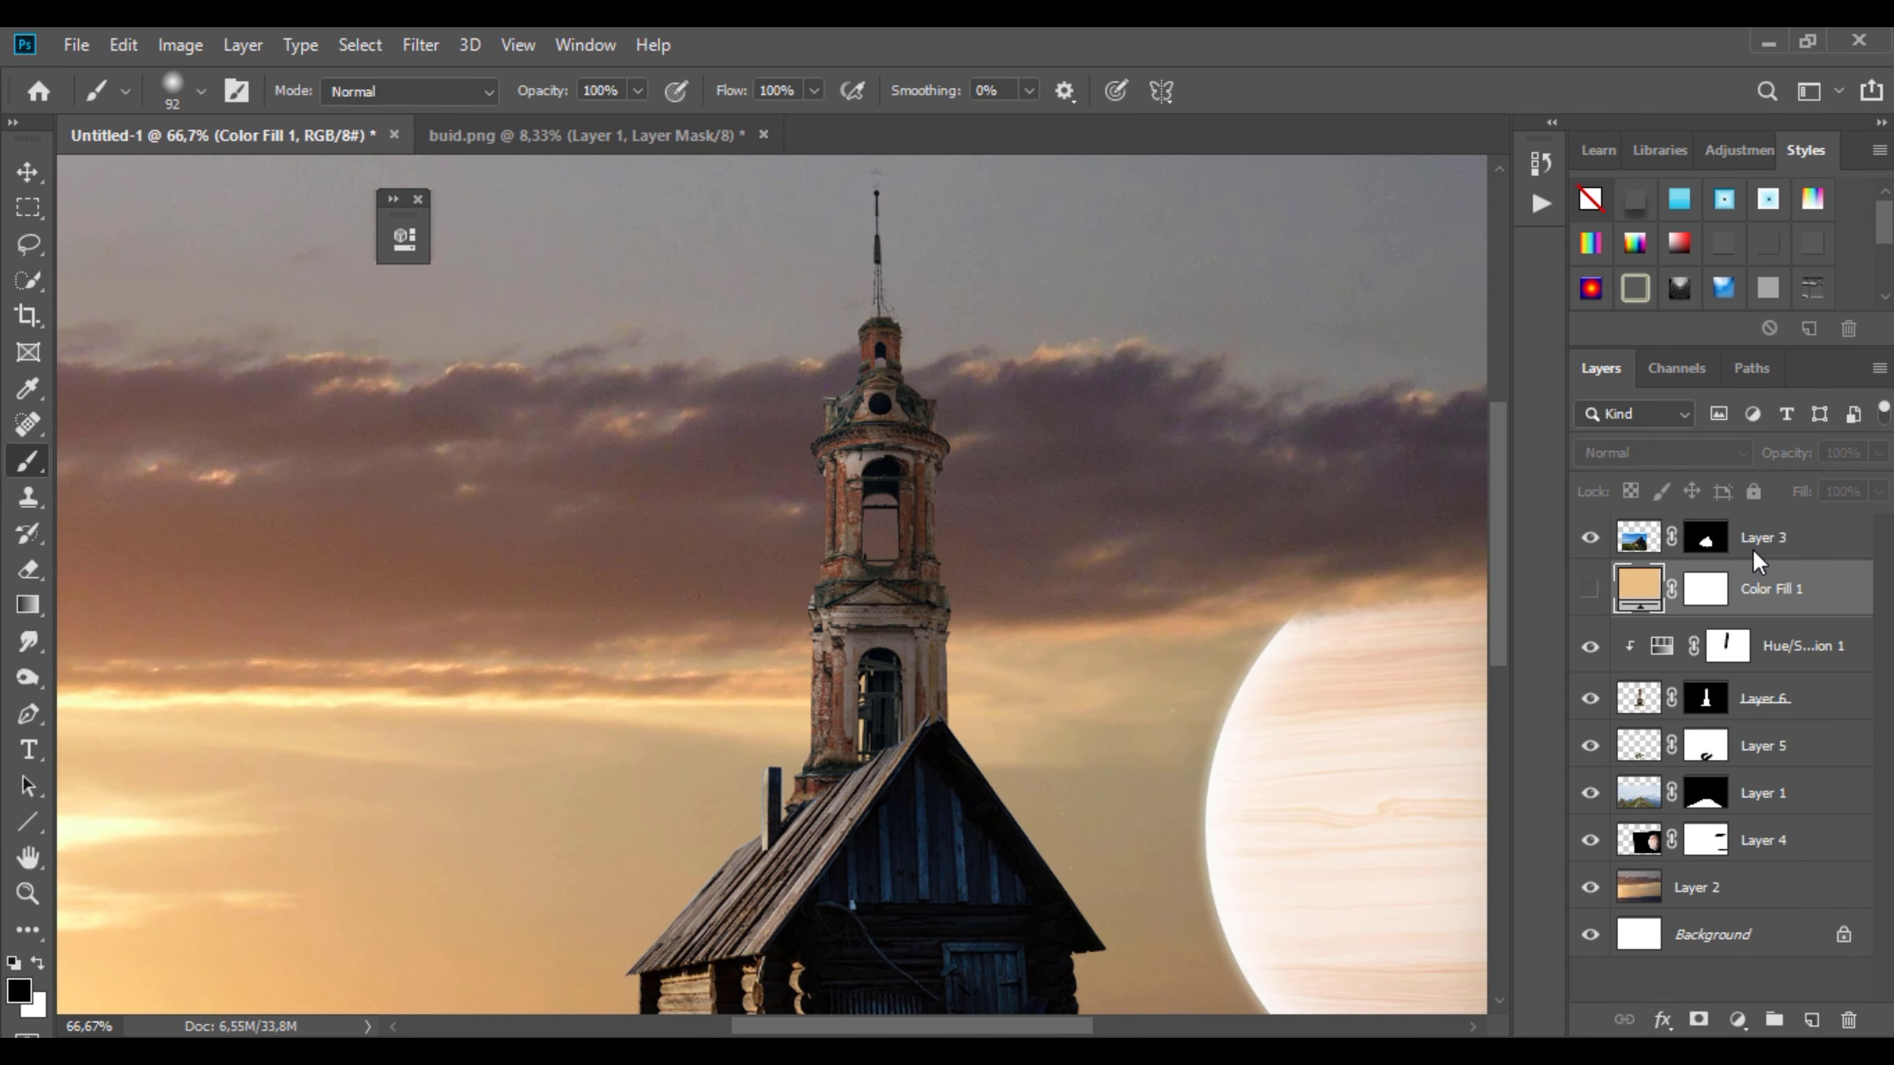
pyautogui.click(1590, 588)
# Step: Set the peach fill to Linear Dodge (Add) and clip it to the bell tower
pyautogui.click(1699, 466)
pyautogui.click(1668, 622)
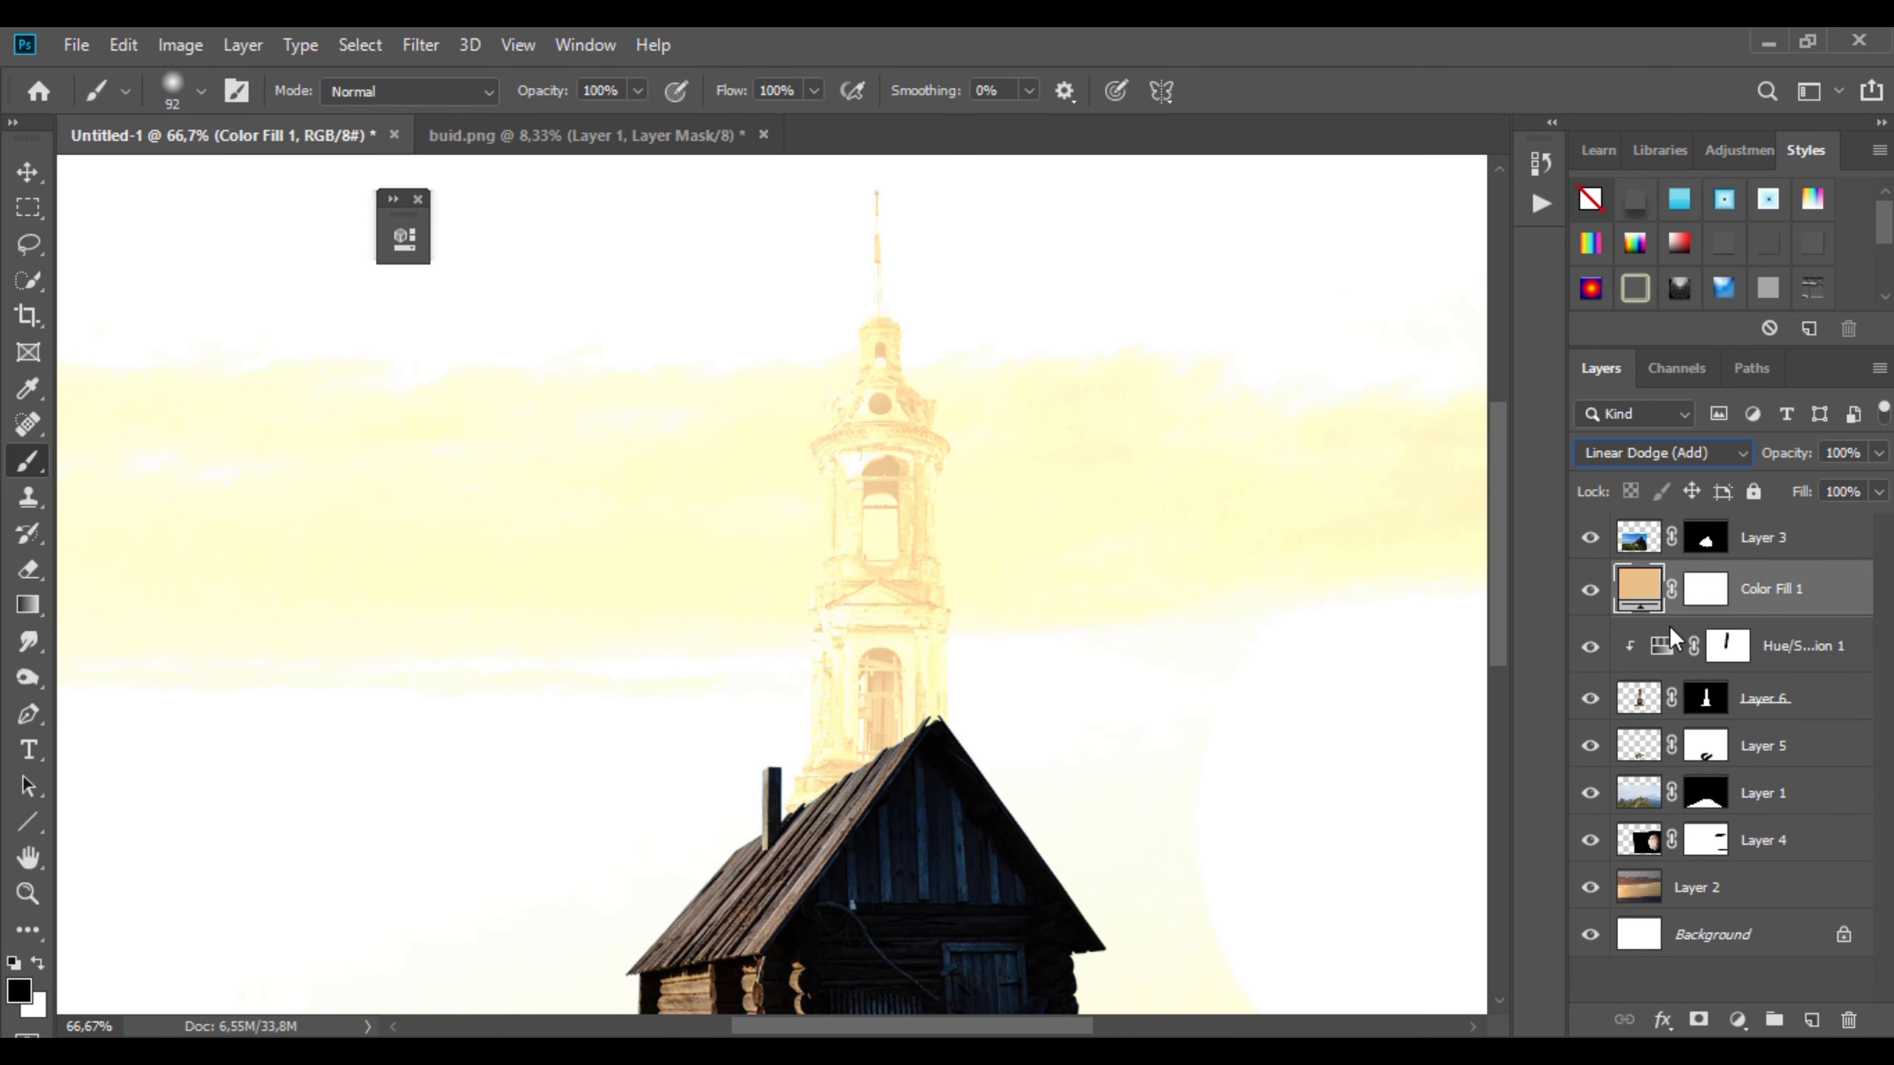
pyautogui.rightClick(1794, 613)
pyautogui.click(1745, 776)
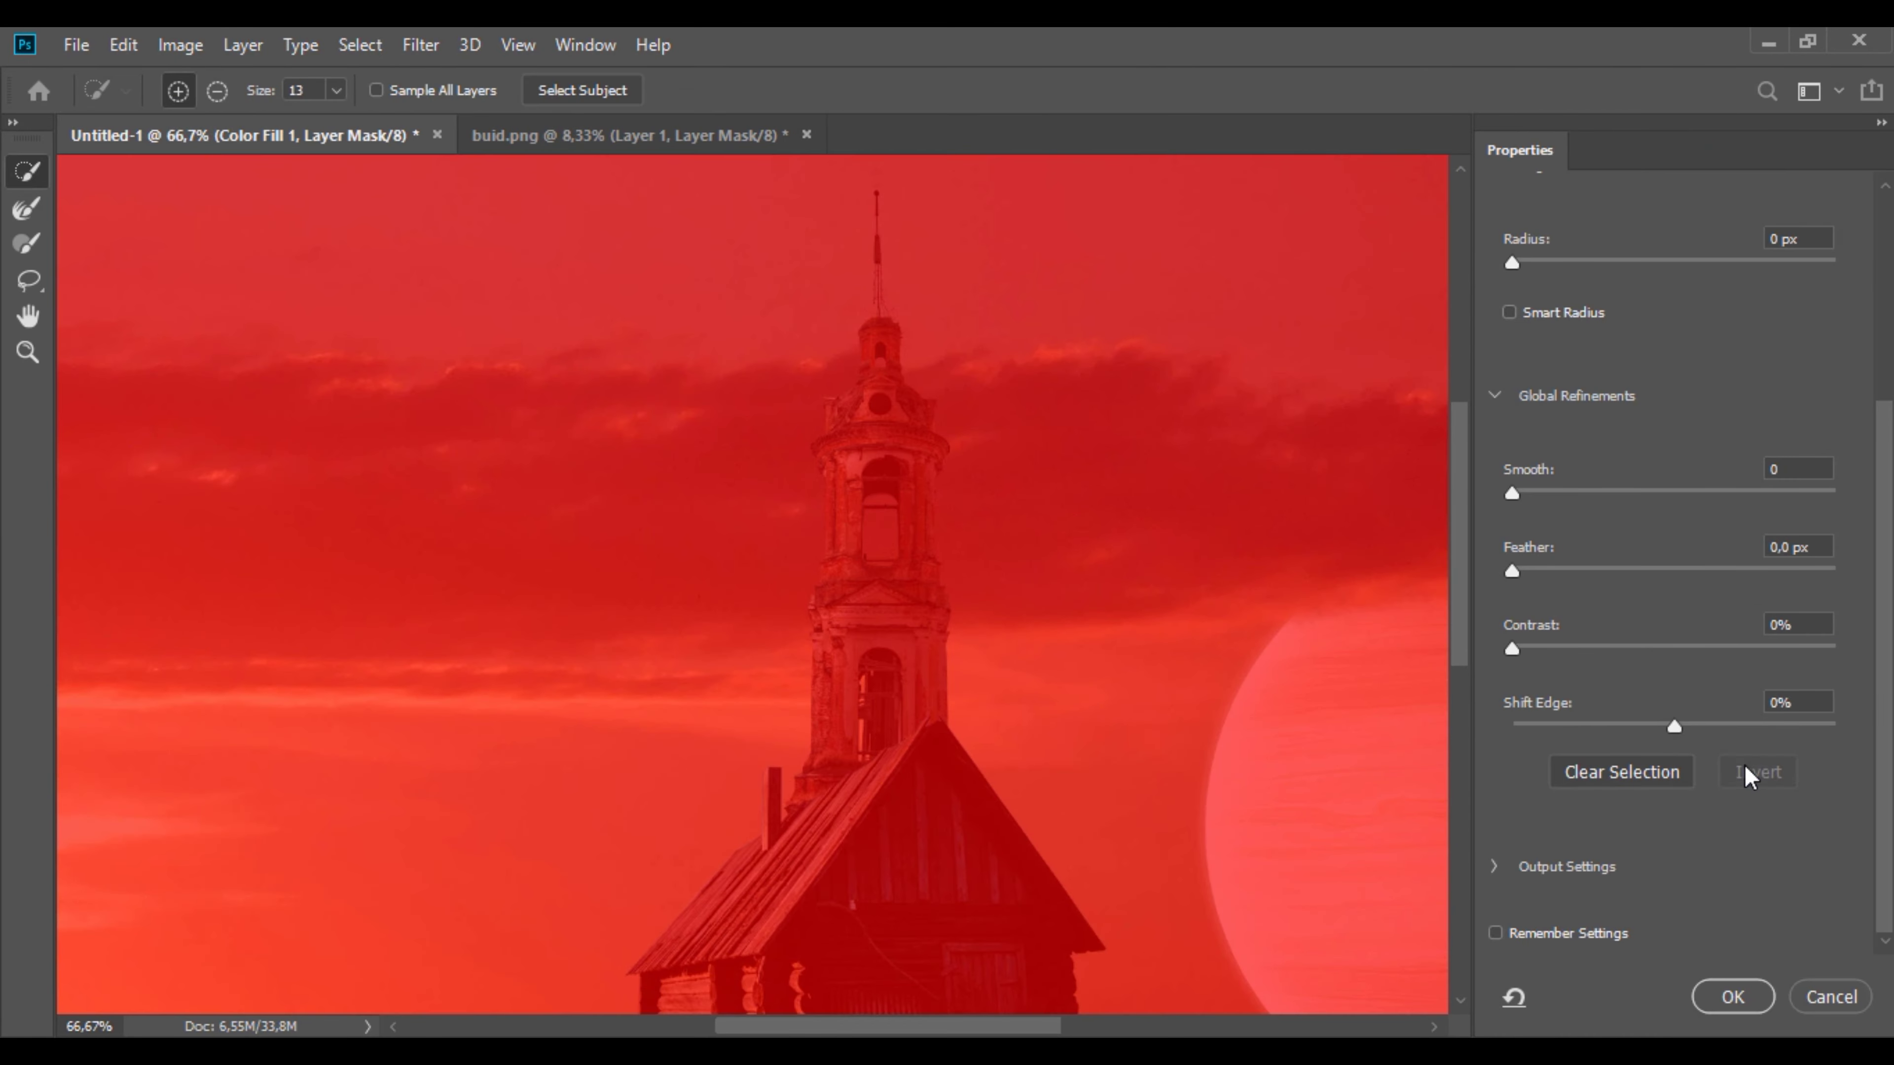
pyautogui.click(1732, 997)
# Step: Set the brush to 26 px with 50% opacity and 53% flow
pyautogui.scroll(3, 909, 339)
pyautogui.scroll(2, 916, 410)
pyautogui.rightClick(916, 410)
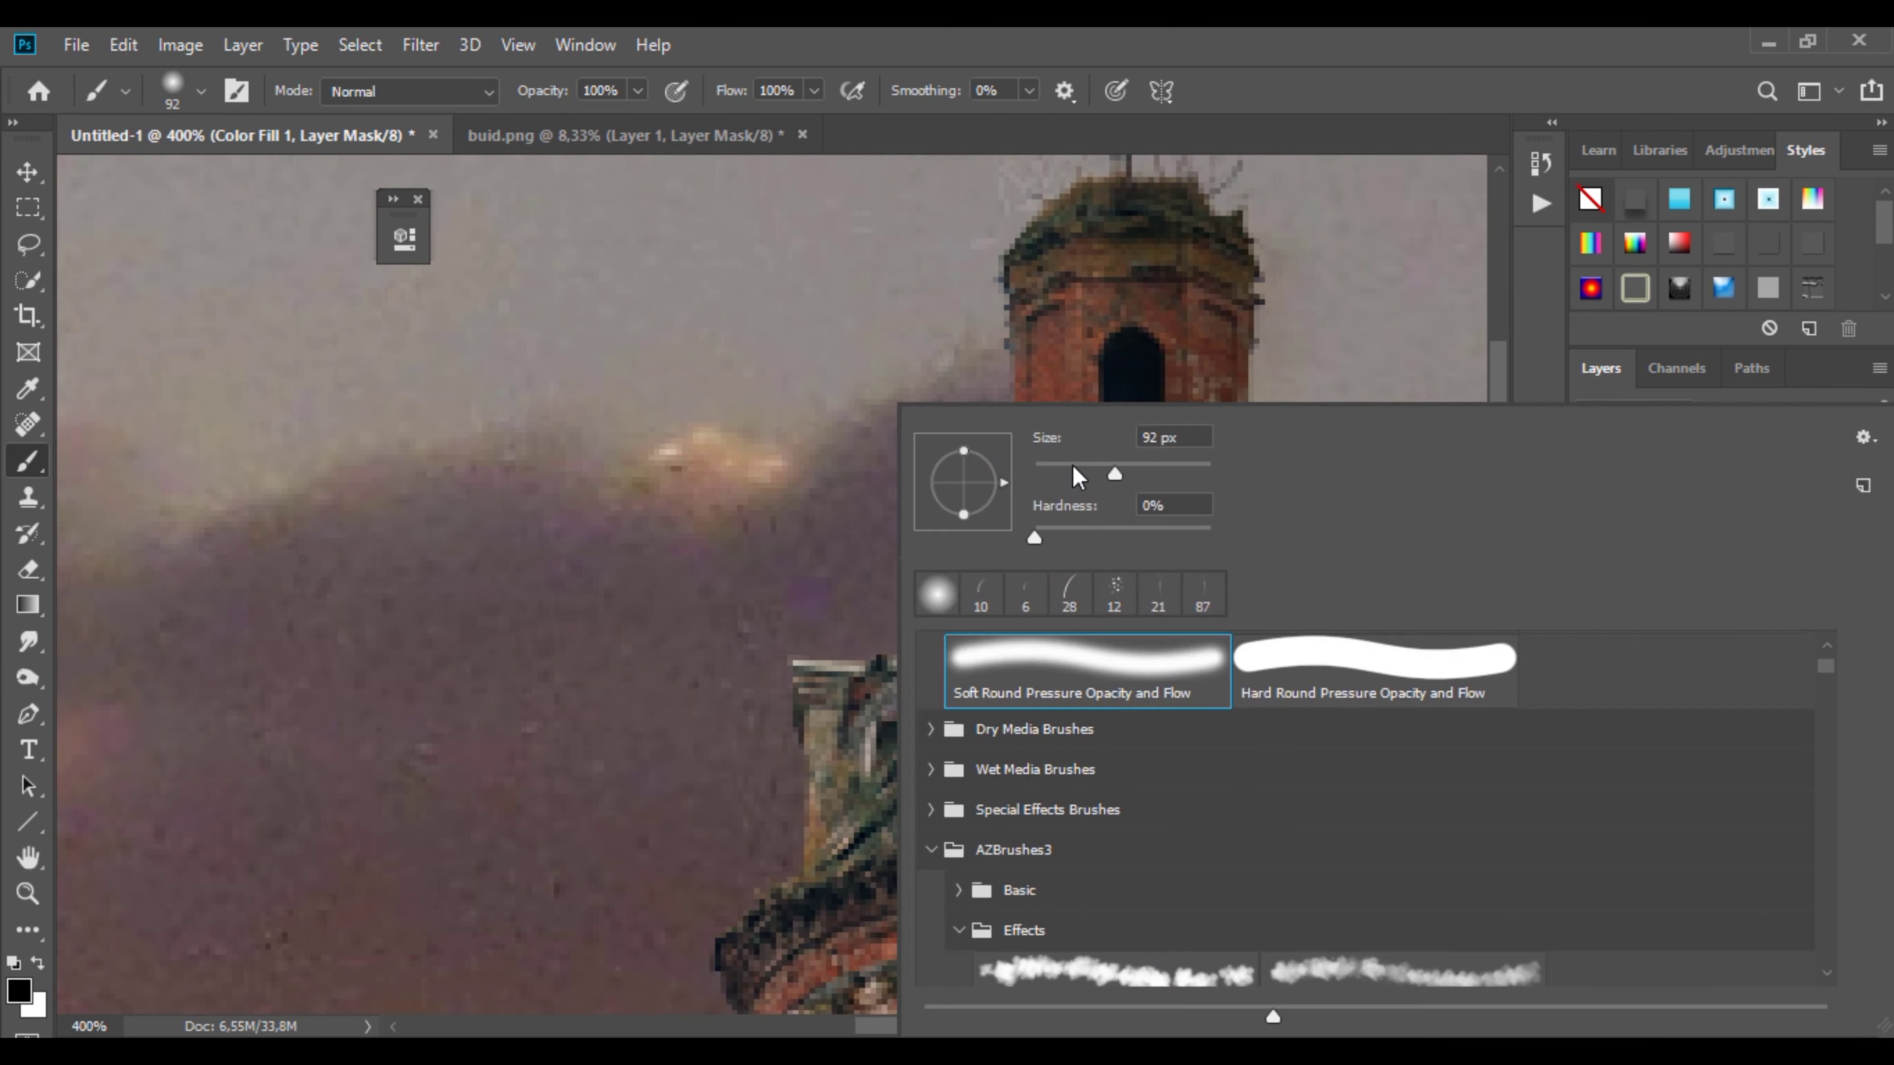
pyautogui.press('Escape')
pyautogui.rightClick(869, 403)
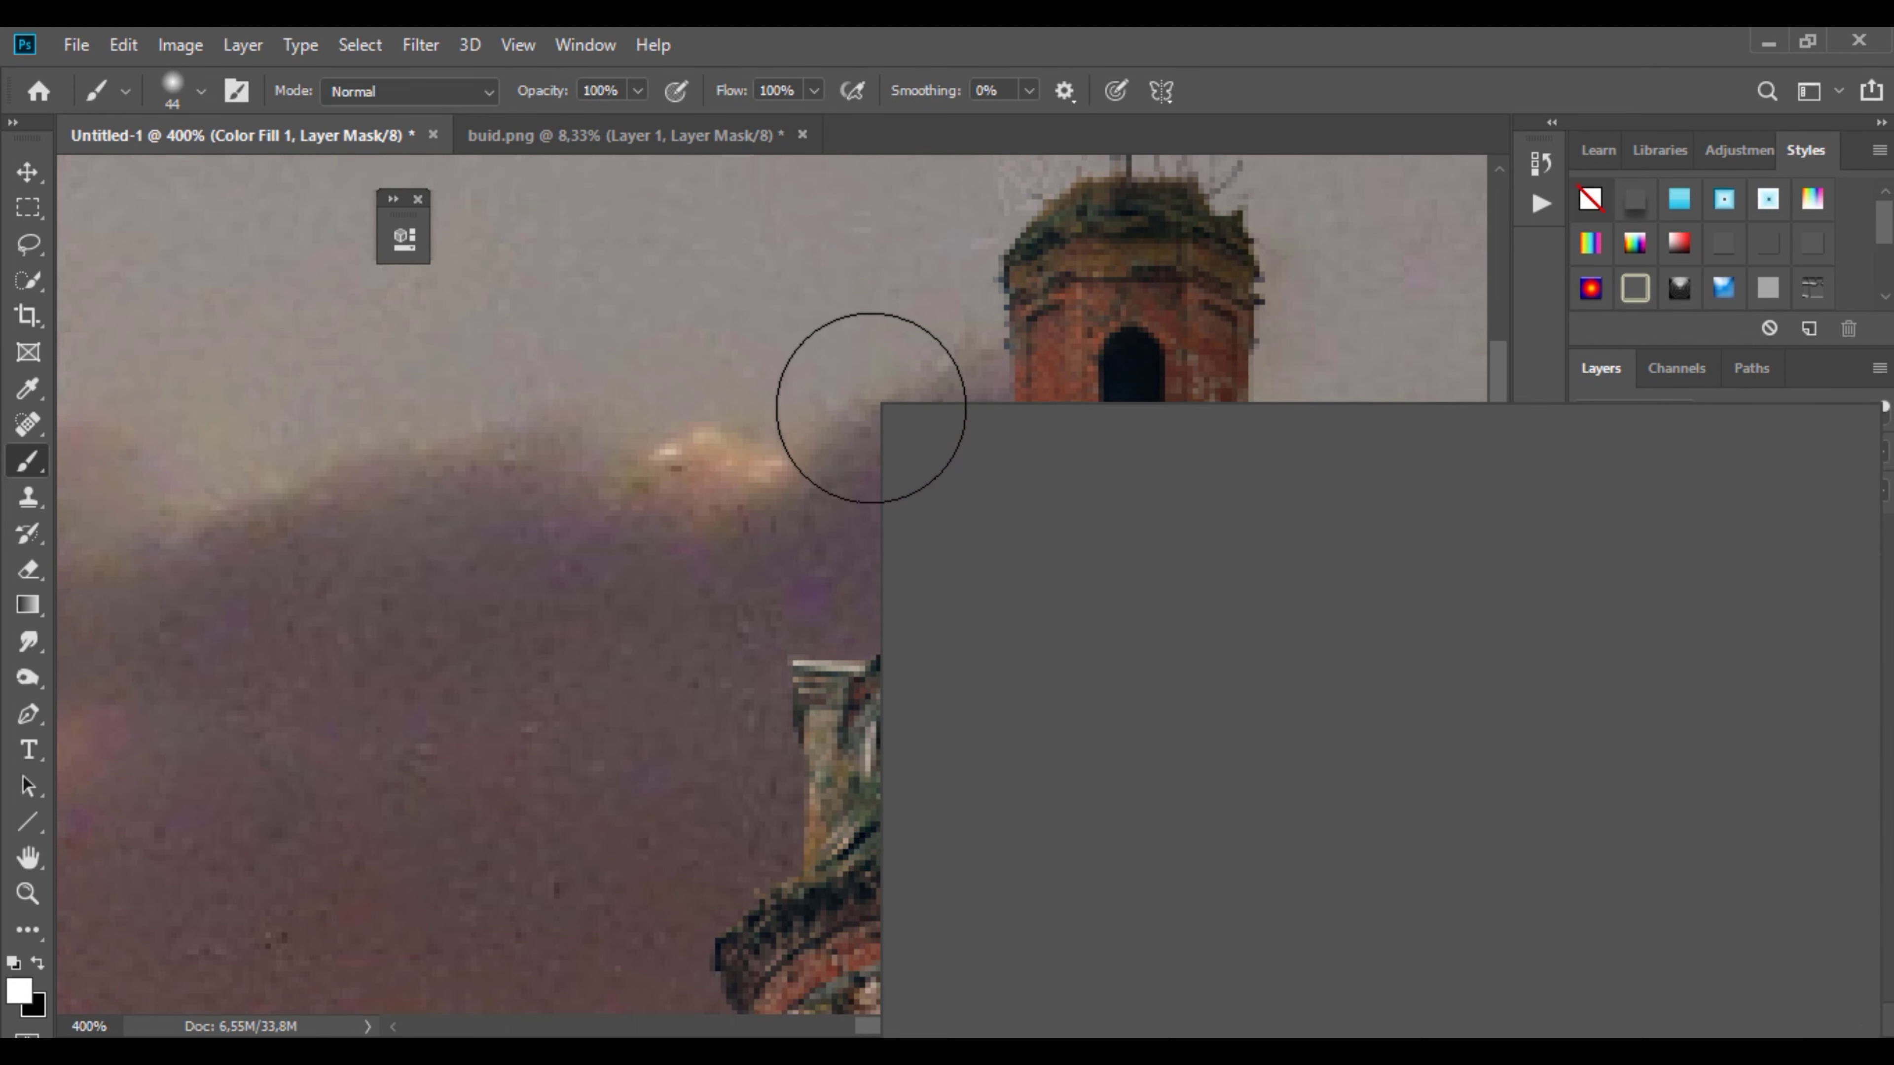
pyautogui.moveTo(638, 90); pyautogui.dragTo(583, 127)
pyautogui.moveTo(813, 90); pyautogui.dragTo(752, 126)
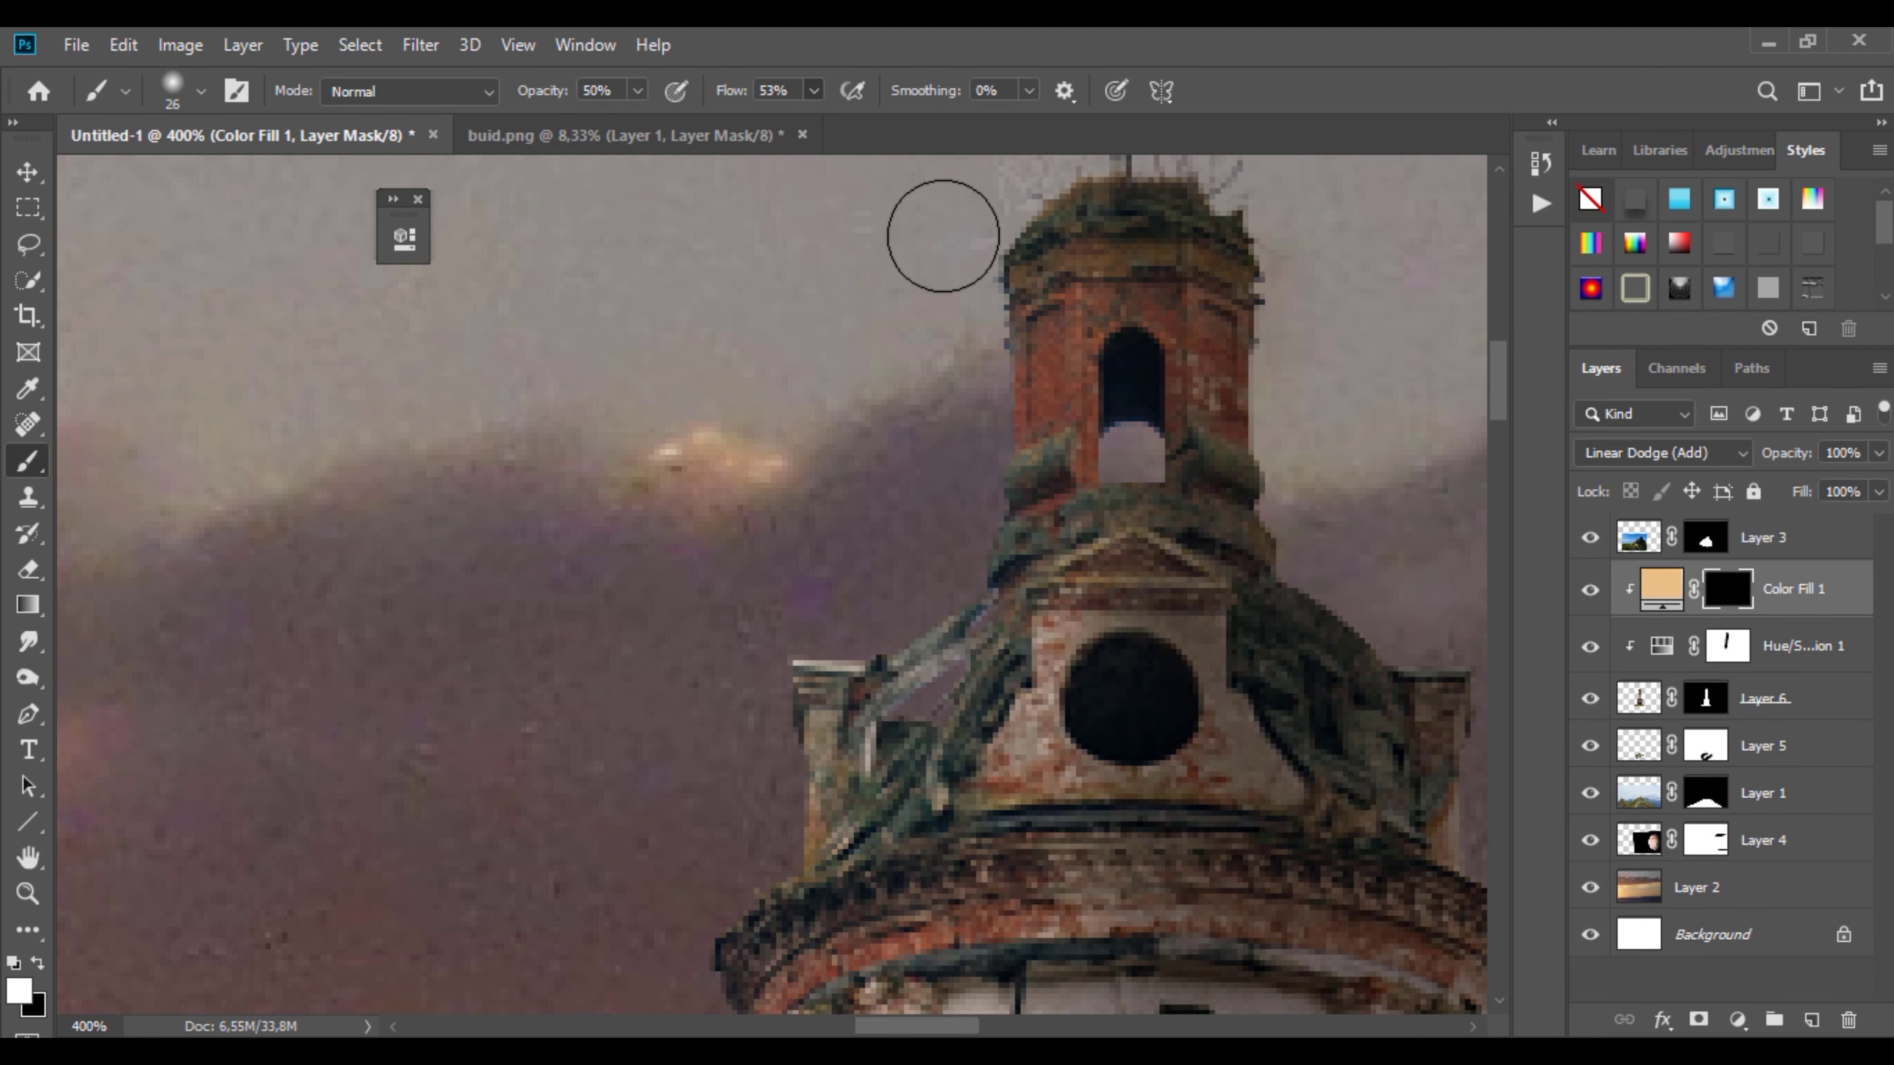
# Step: With a 14 px brush, paint warm glow into the tower window and body
pyautogui.scroll(-5, 708, 843)
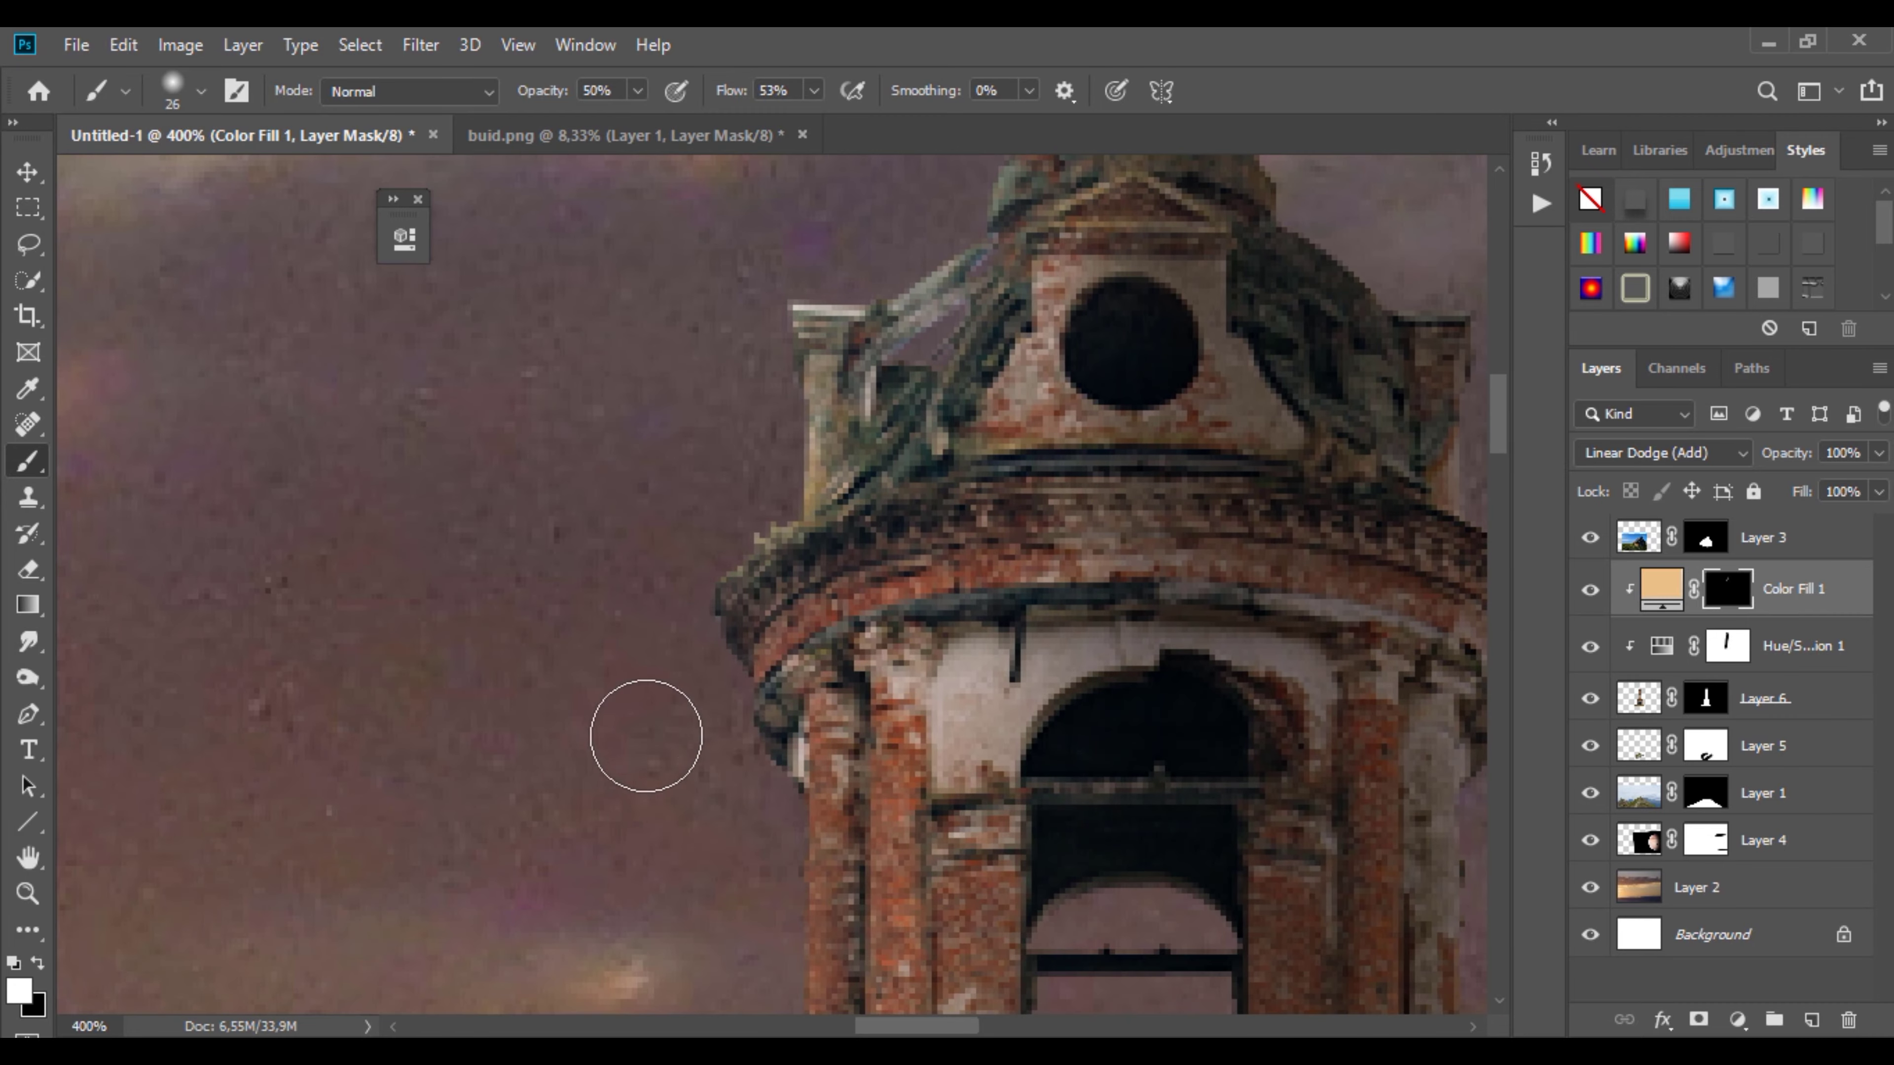
pyautogui.scroll(-2, 747, 850)
pyautogui.scroll(-3, 716, 701)
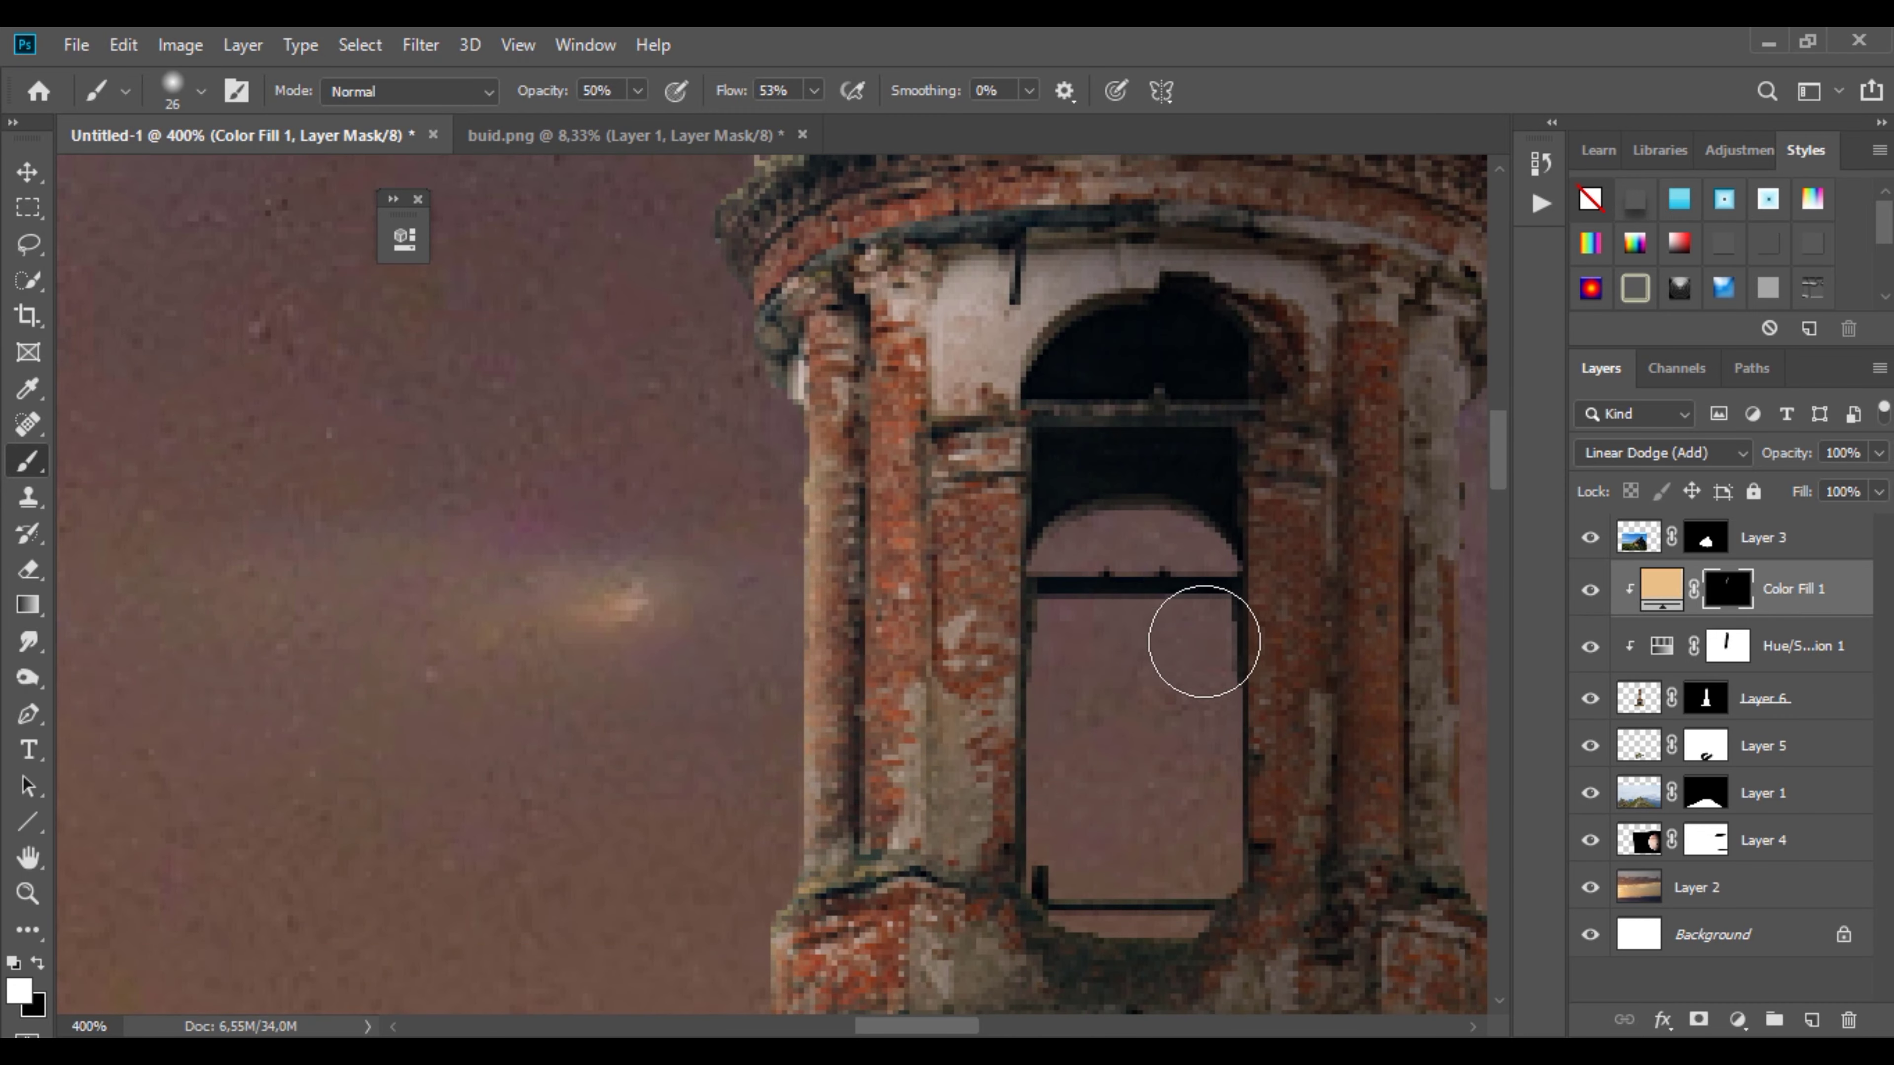
pyautogui.scroll(-4, 894, 709)
pyautogui.scroll(-2, 597, 776)
pyautogui.scroll(-2, 627, 858)
pyautogui.scroll(-2, 619, 918)
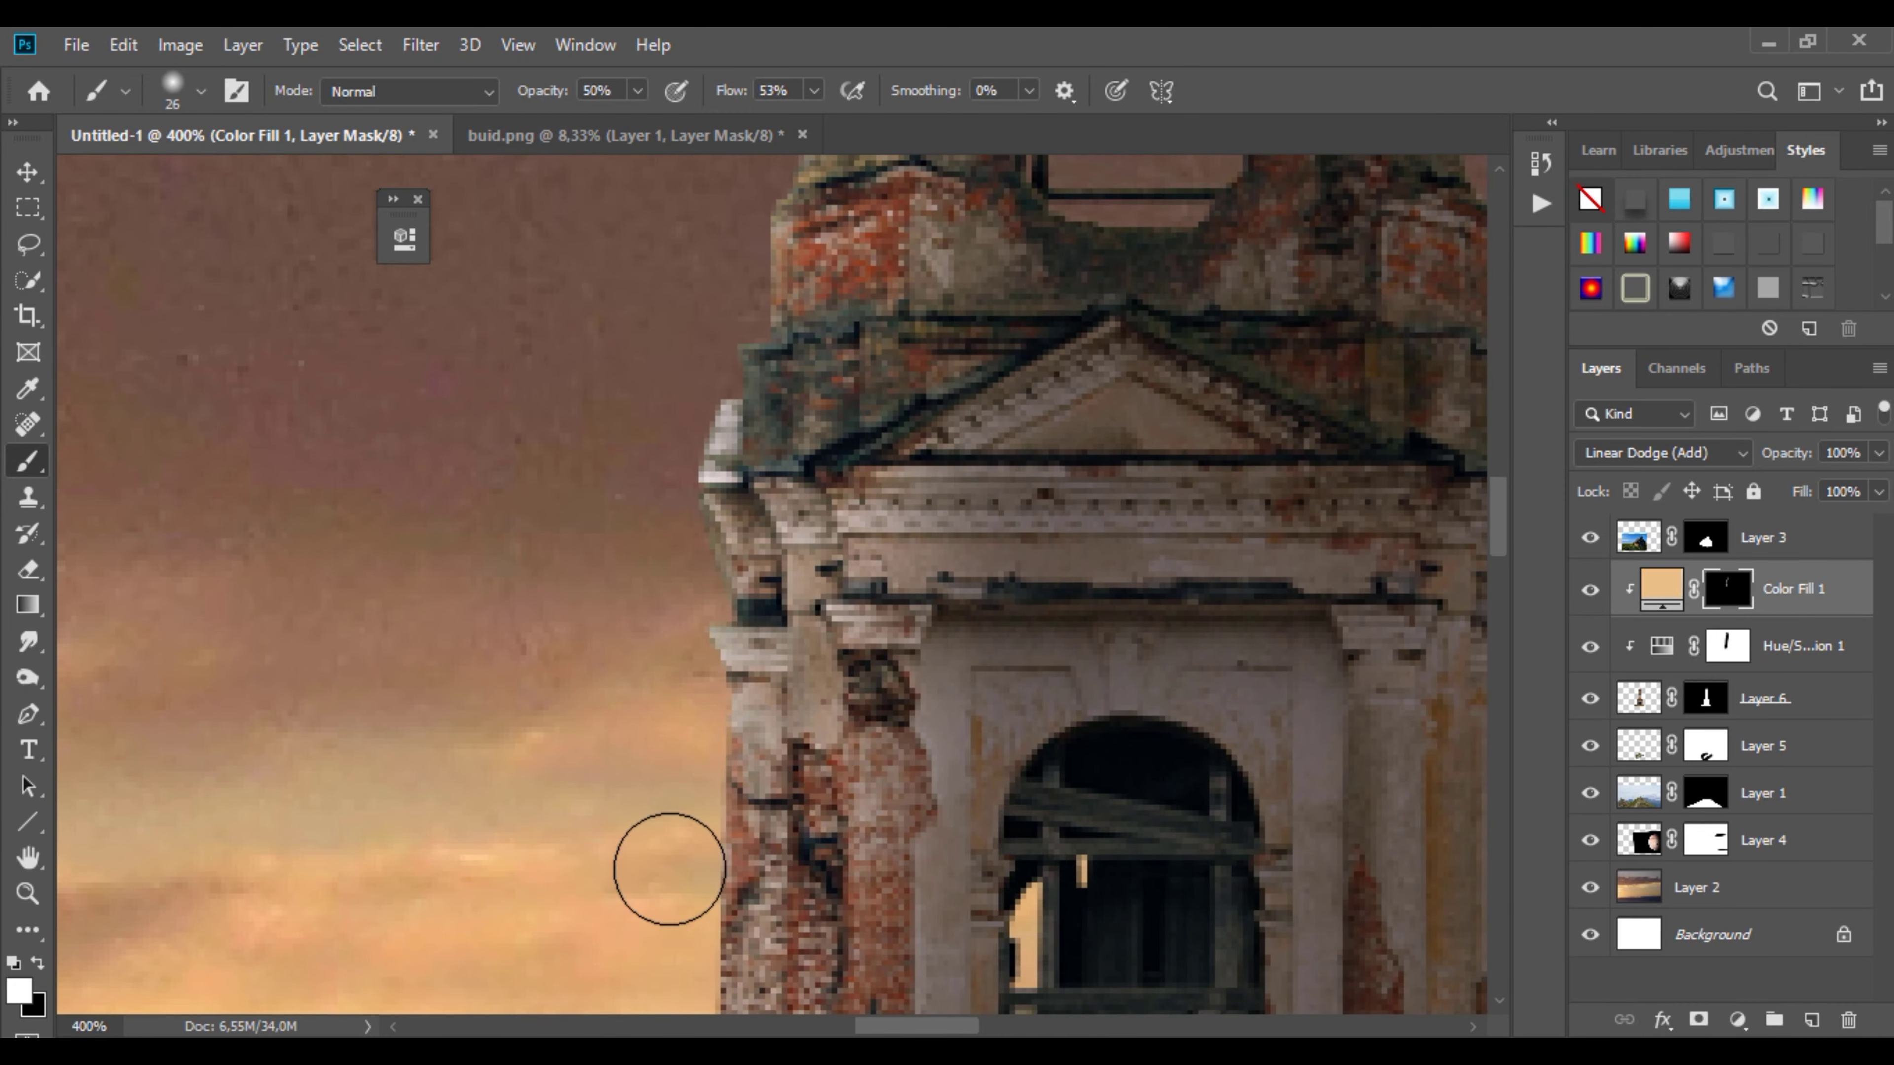
pyautogui.scroll(-2, 596, 993)
pyautogui.scroll(-5, 676, 390)
pyautogui.scroll(-3, 618, 774)
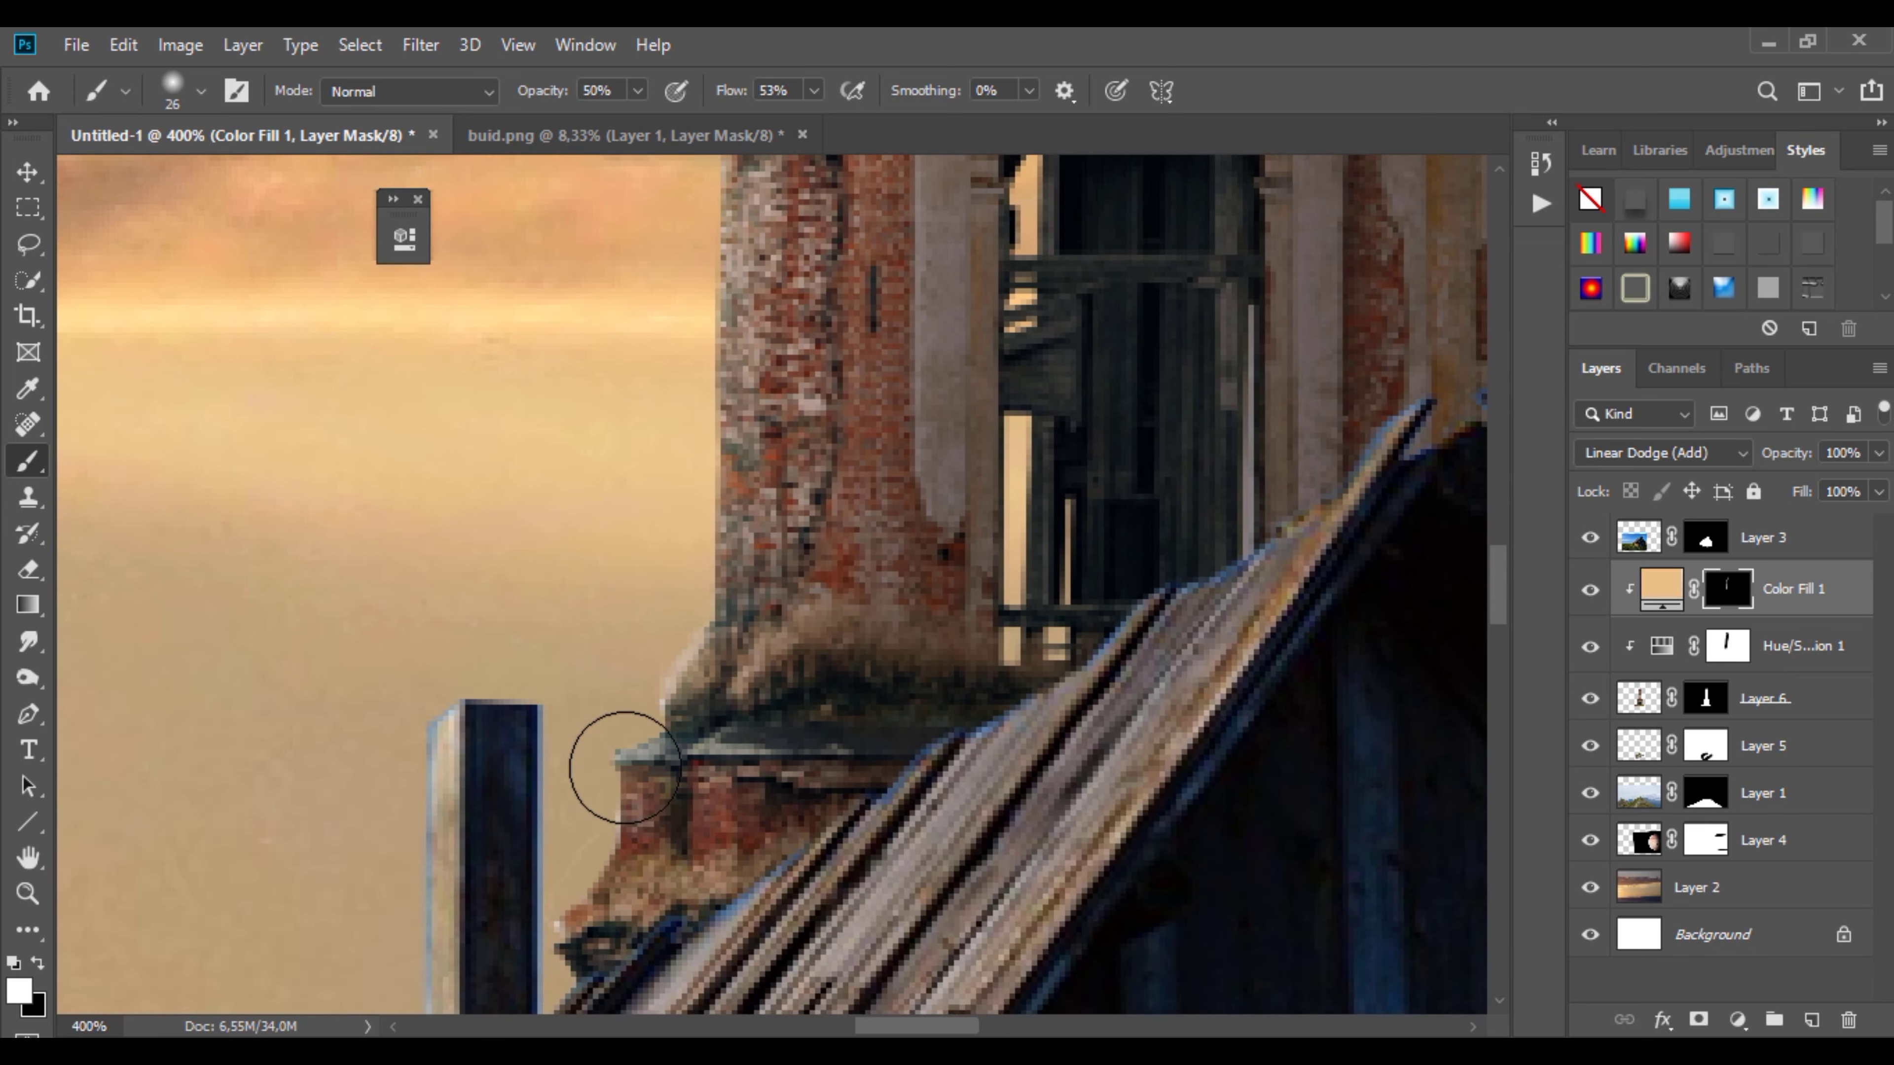
pyautogui.scroll(-1, 624, 588)
pyautogui.scroll(5, 677, 523)
pyautogui.scroll(1, 656, 597)
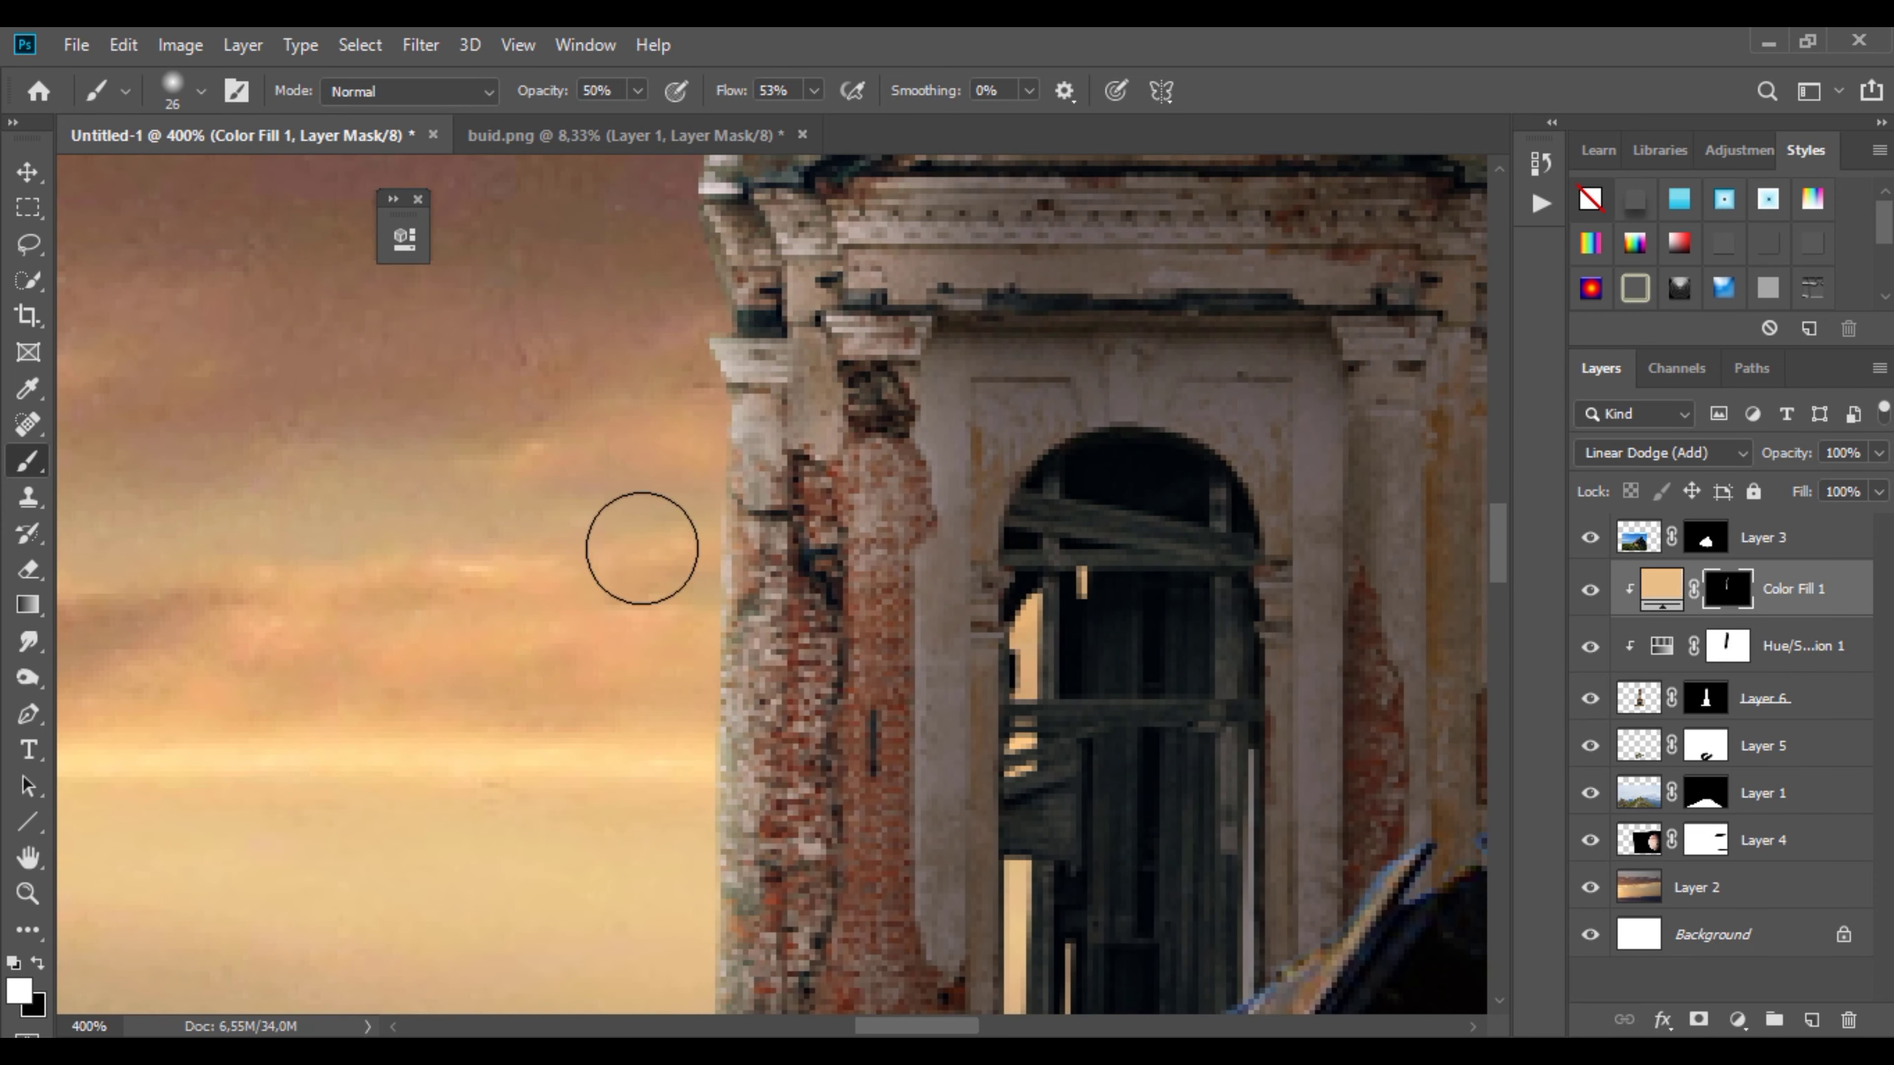
pyautogui.scroll(1, 619, 635)
pyautogui.scroll(5, 701, 377)
pyautogui.scroll(3, 777, 304)
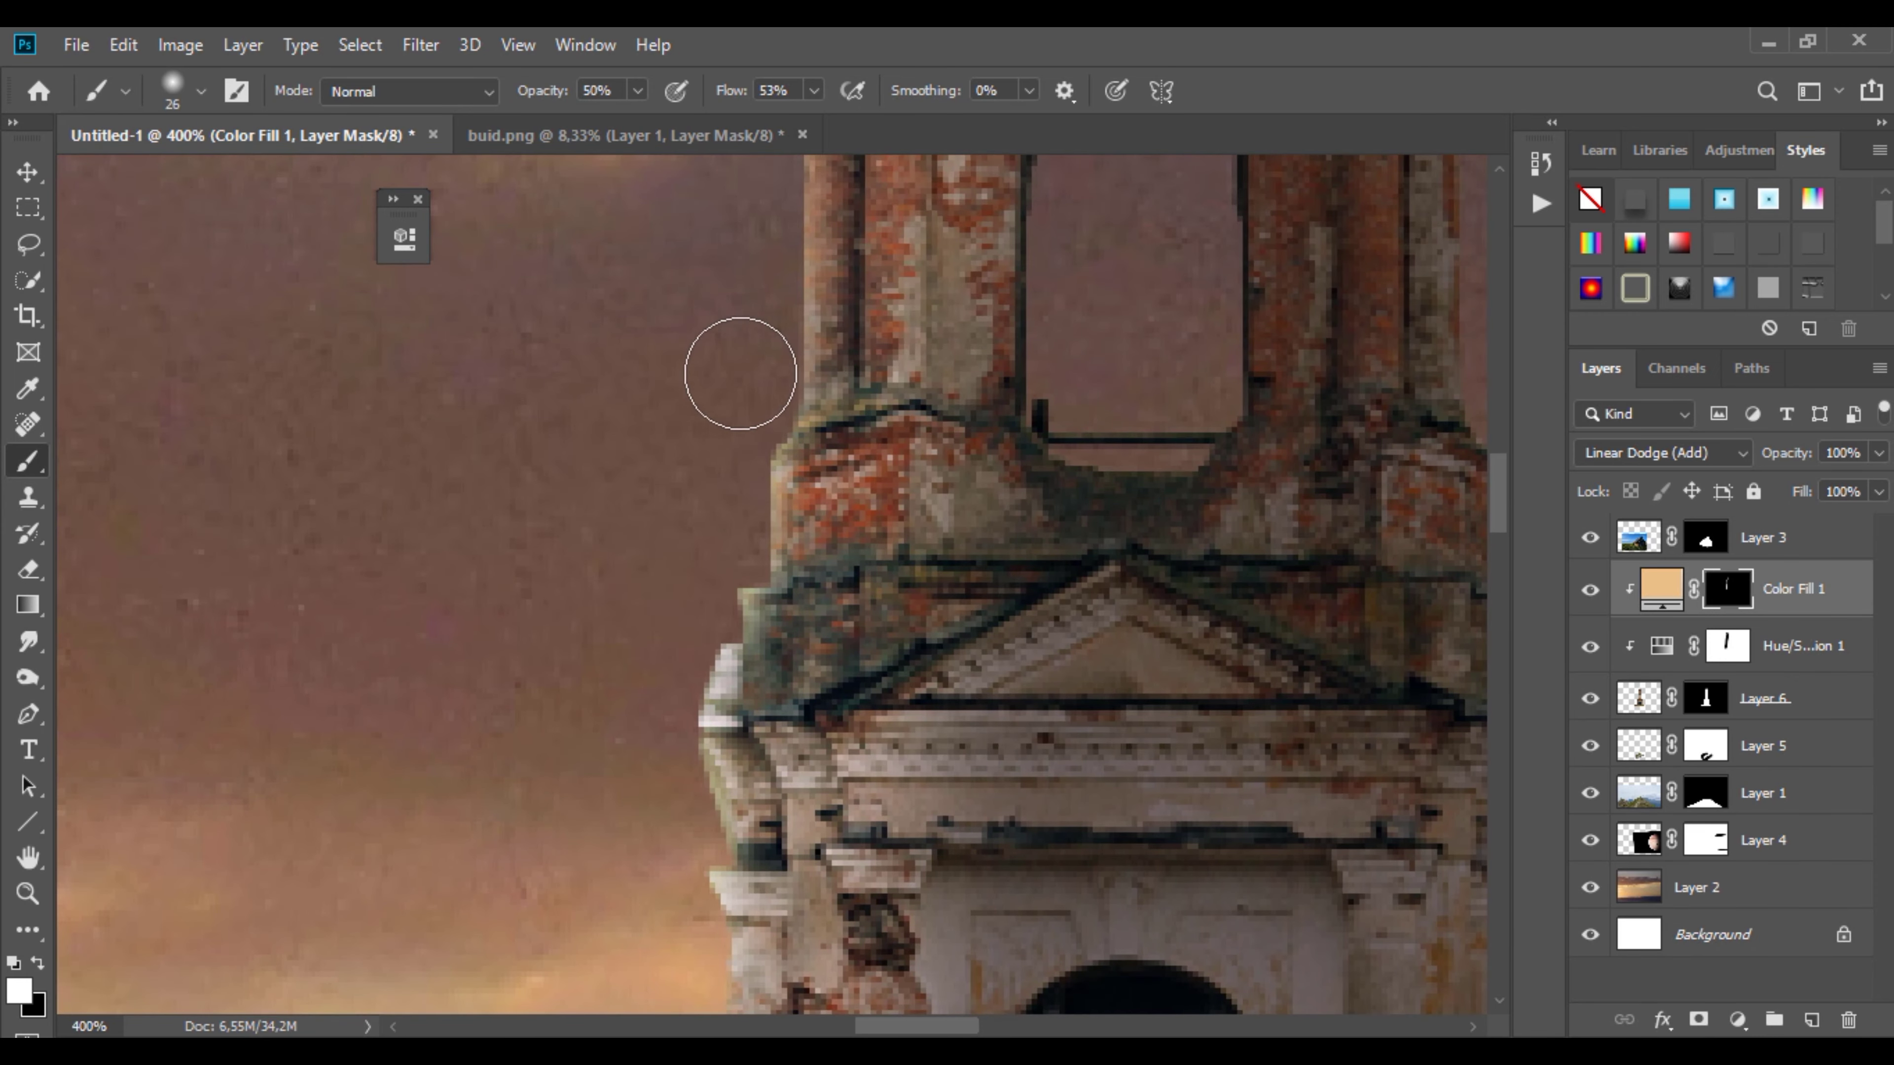
pyautogui.scroll(2, 729, 585)
pyautogui.scroll(2, 729, 586)
pyautogui.scroll(2, 749, 626)
pyautogui.scroll(2, 738, 567)
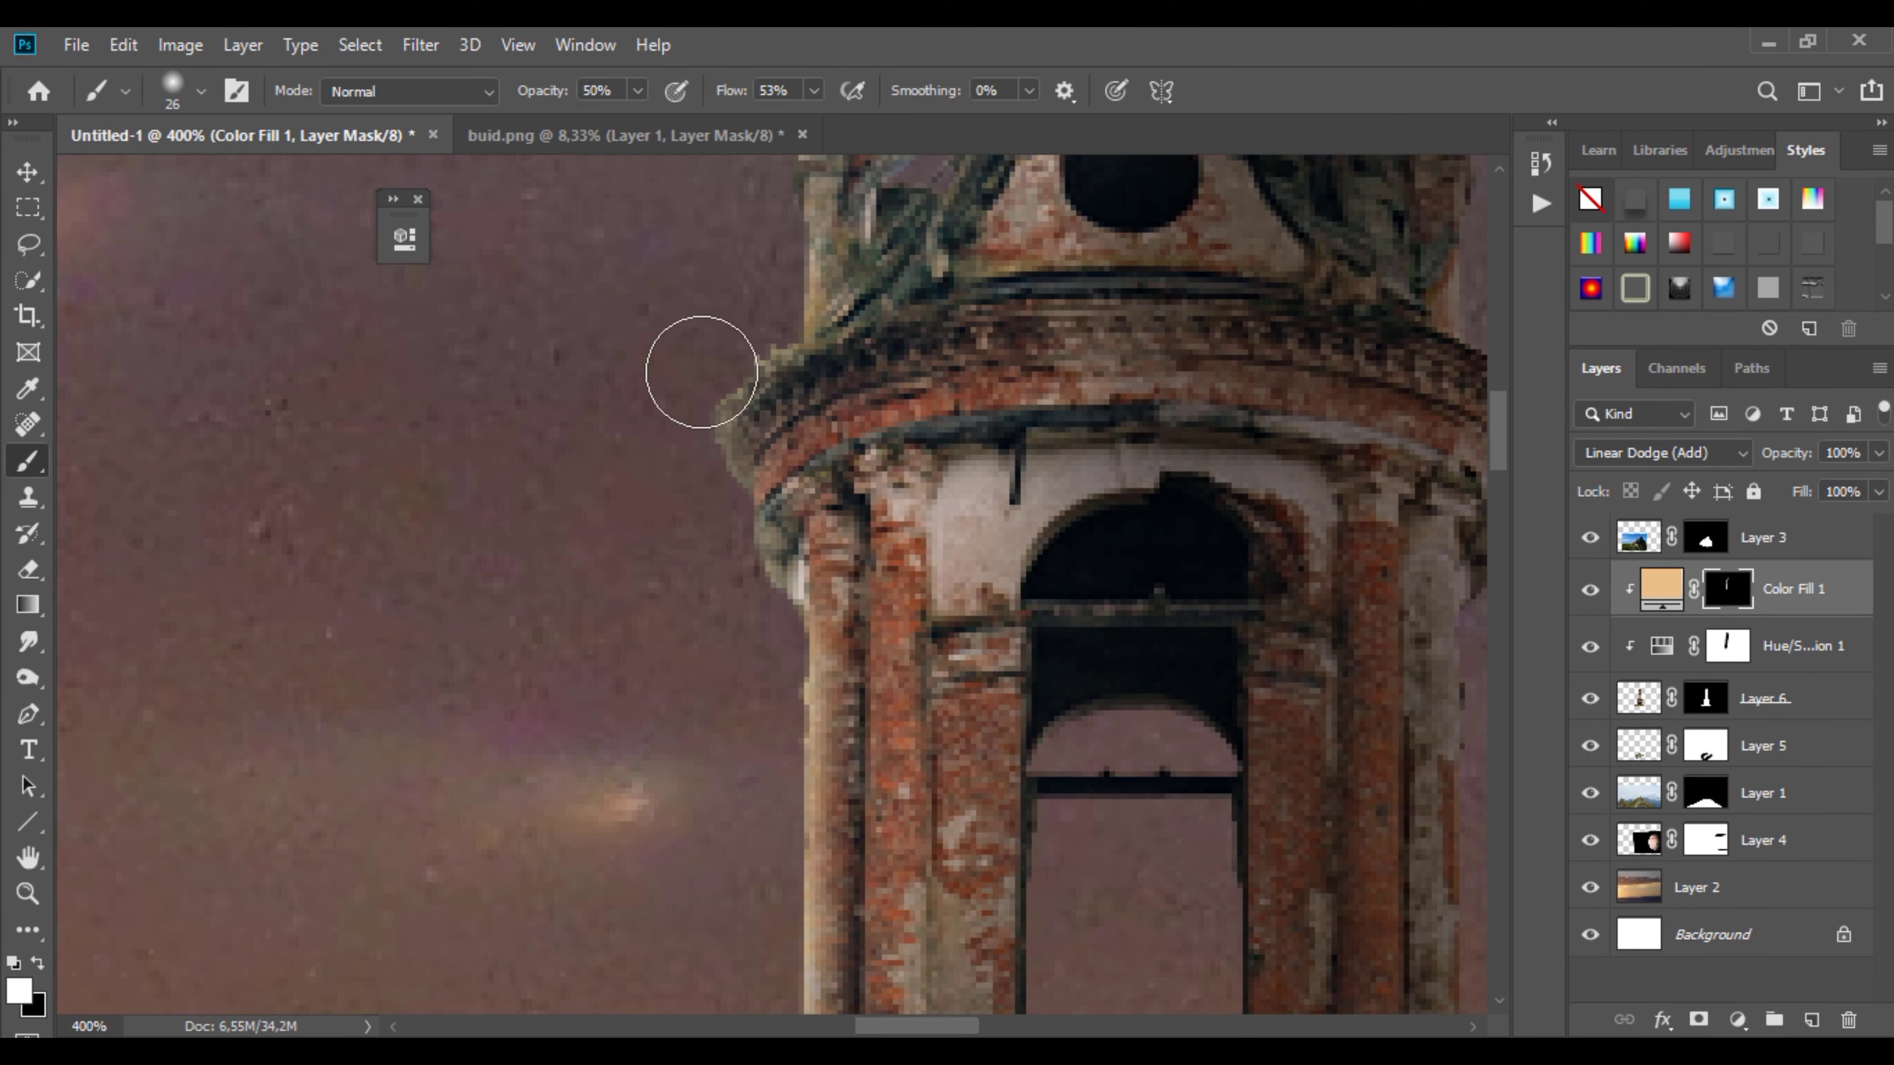
pyautogui.scroll(2, 774, 580)
pyautogui.scroll(5, 774, 581)
pyautogui.scroll(1, 938, 592)
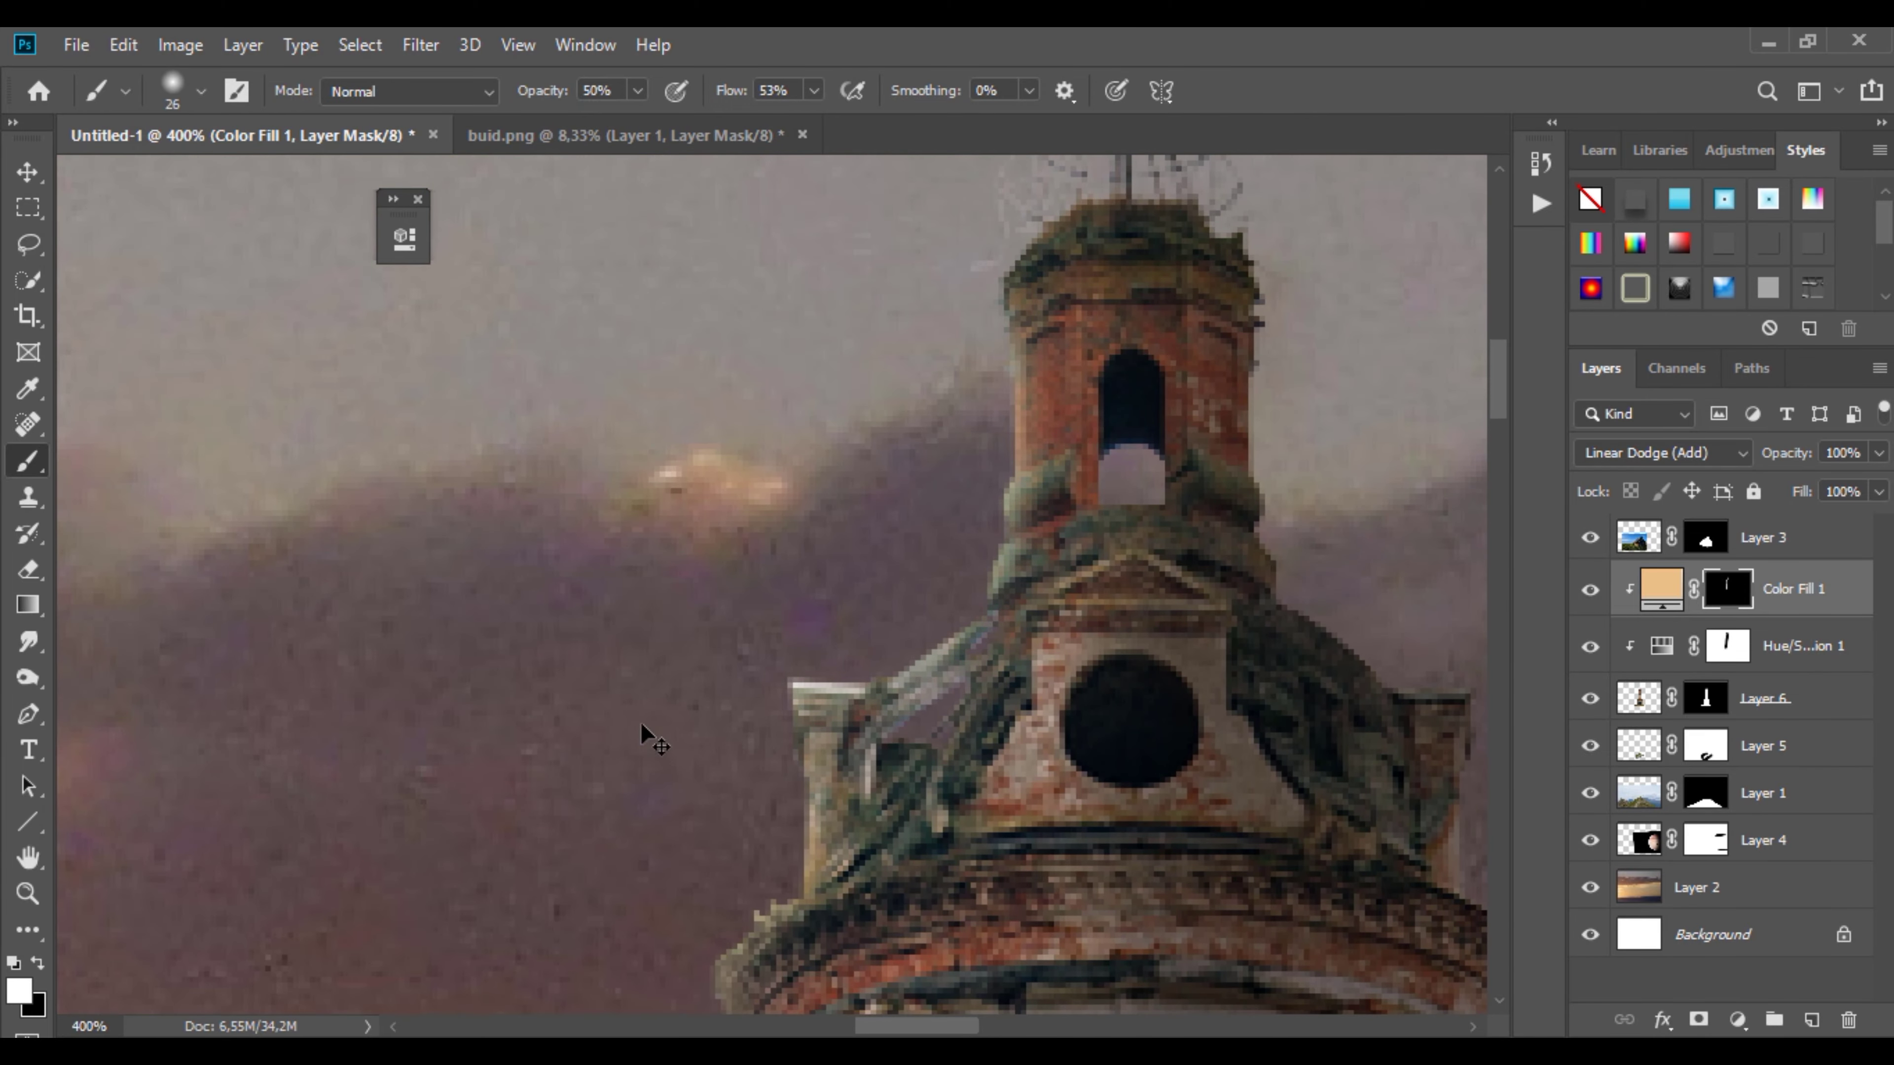
pyautogui.hotkey('ctrl', '-')
pyautogui.hotkey('ctrl', '-')
pyautogui.hotkey('ctrl', '-')
pyautogui.hotkey('ctrl', '-')
pyautogui.hotkey('ctrl', '+')
pyautogui.hotkey('ctrl', '+')
pyautogui.hotkey('ctrl', '+')
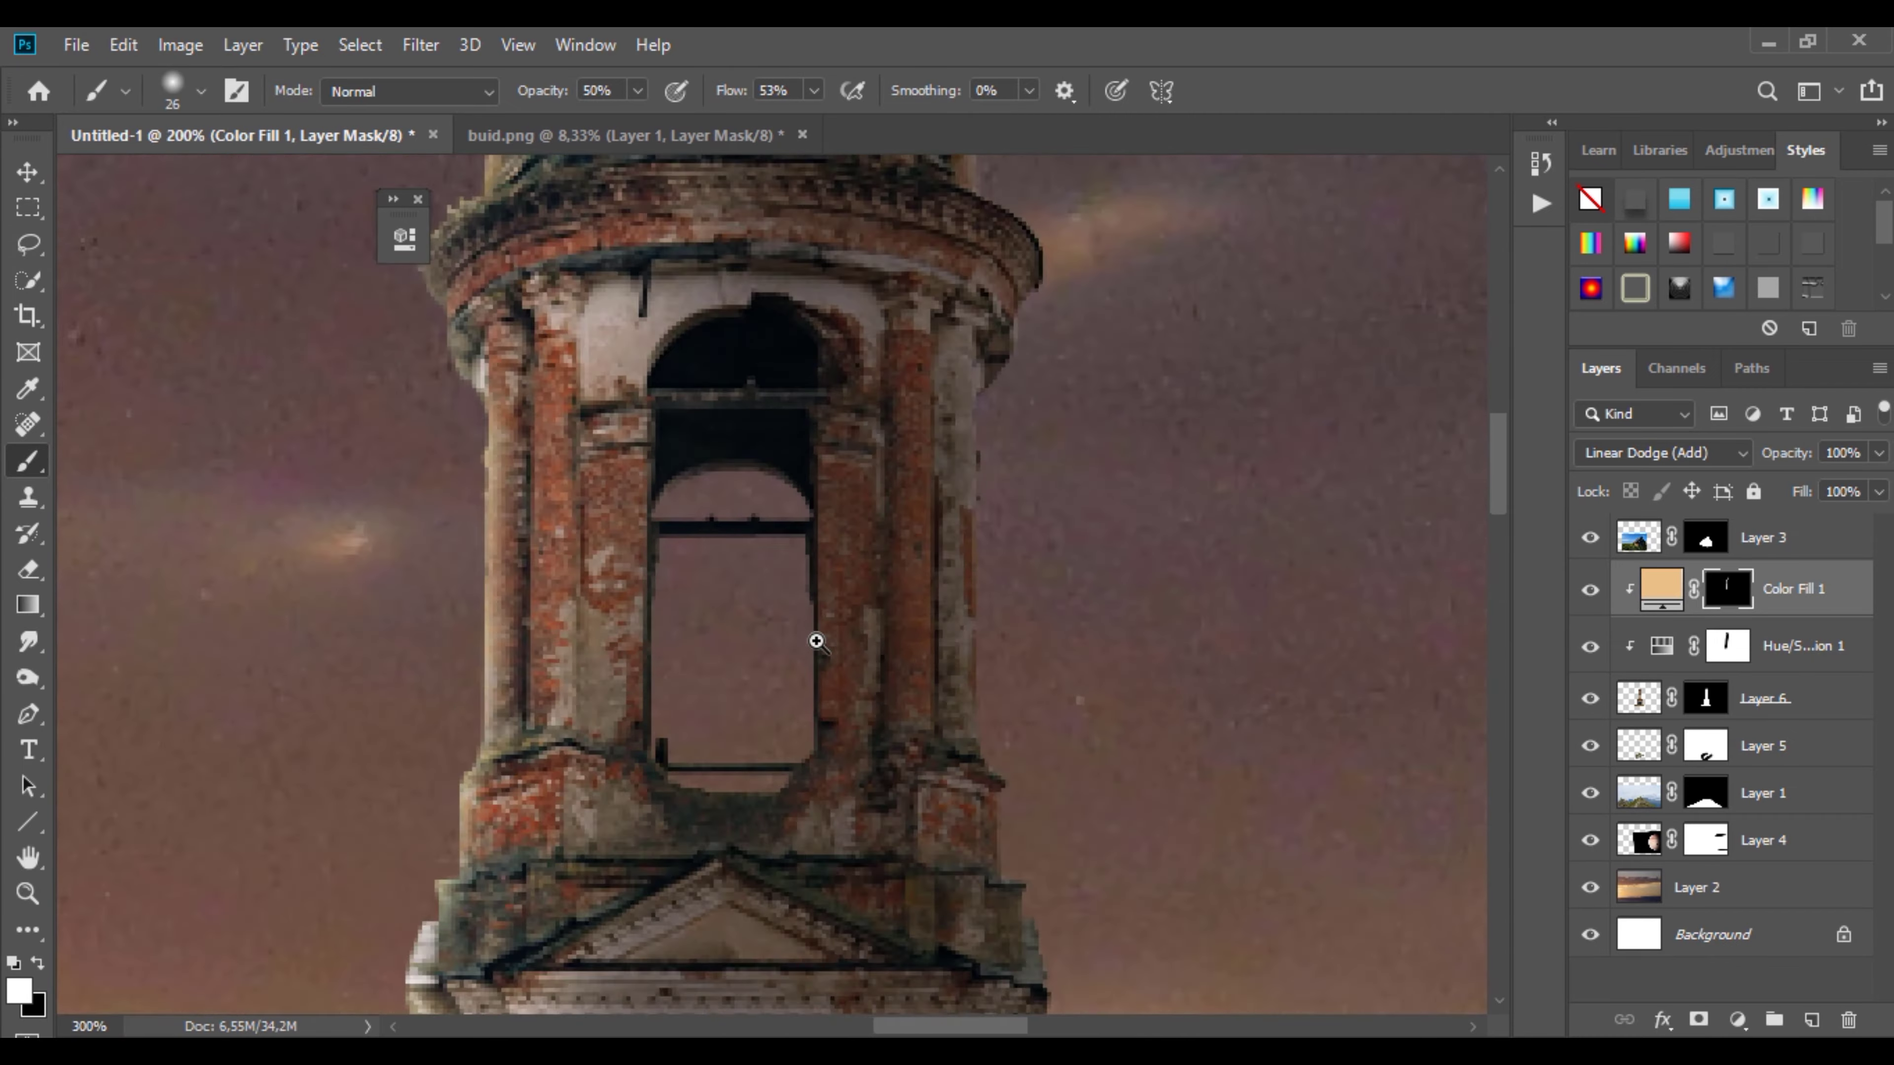
pyautogui.rightClick(745, 403)
pyautogui.moveTo(896, 478); pyautogui.dragTo(880, 478)
pyautogui.press('Return')
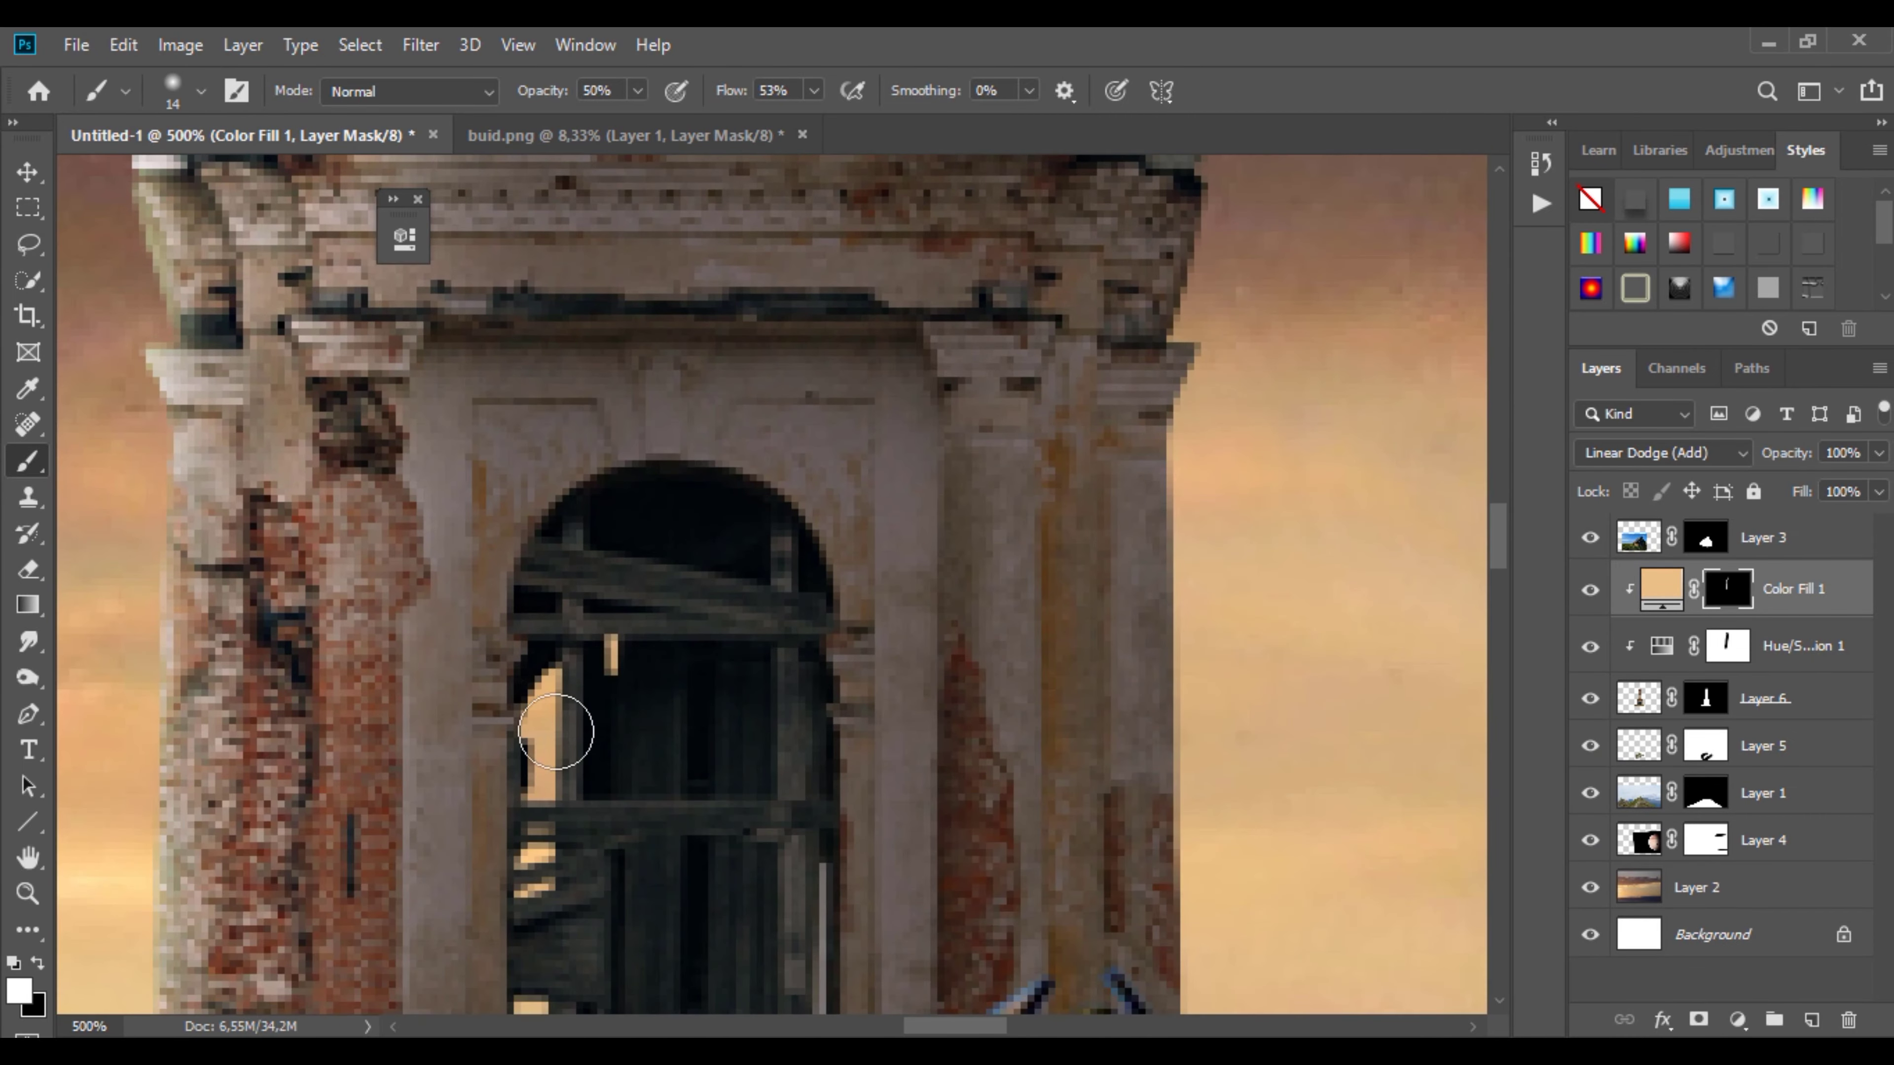
pyautogui.moveTo(557, 738); pyautogui.dragTo(561, 880)
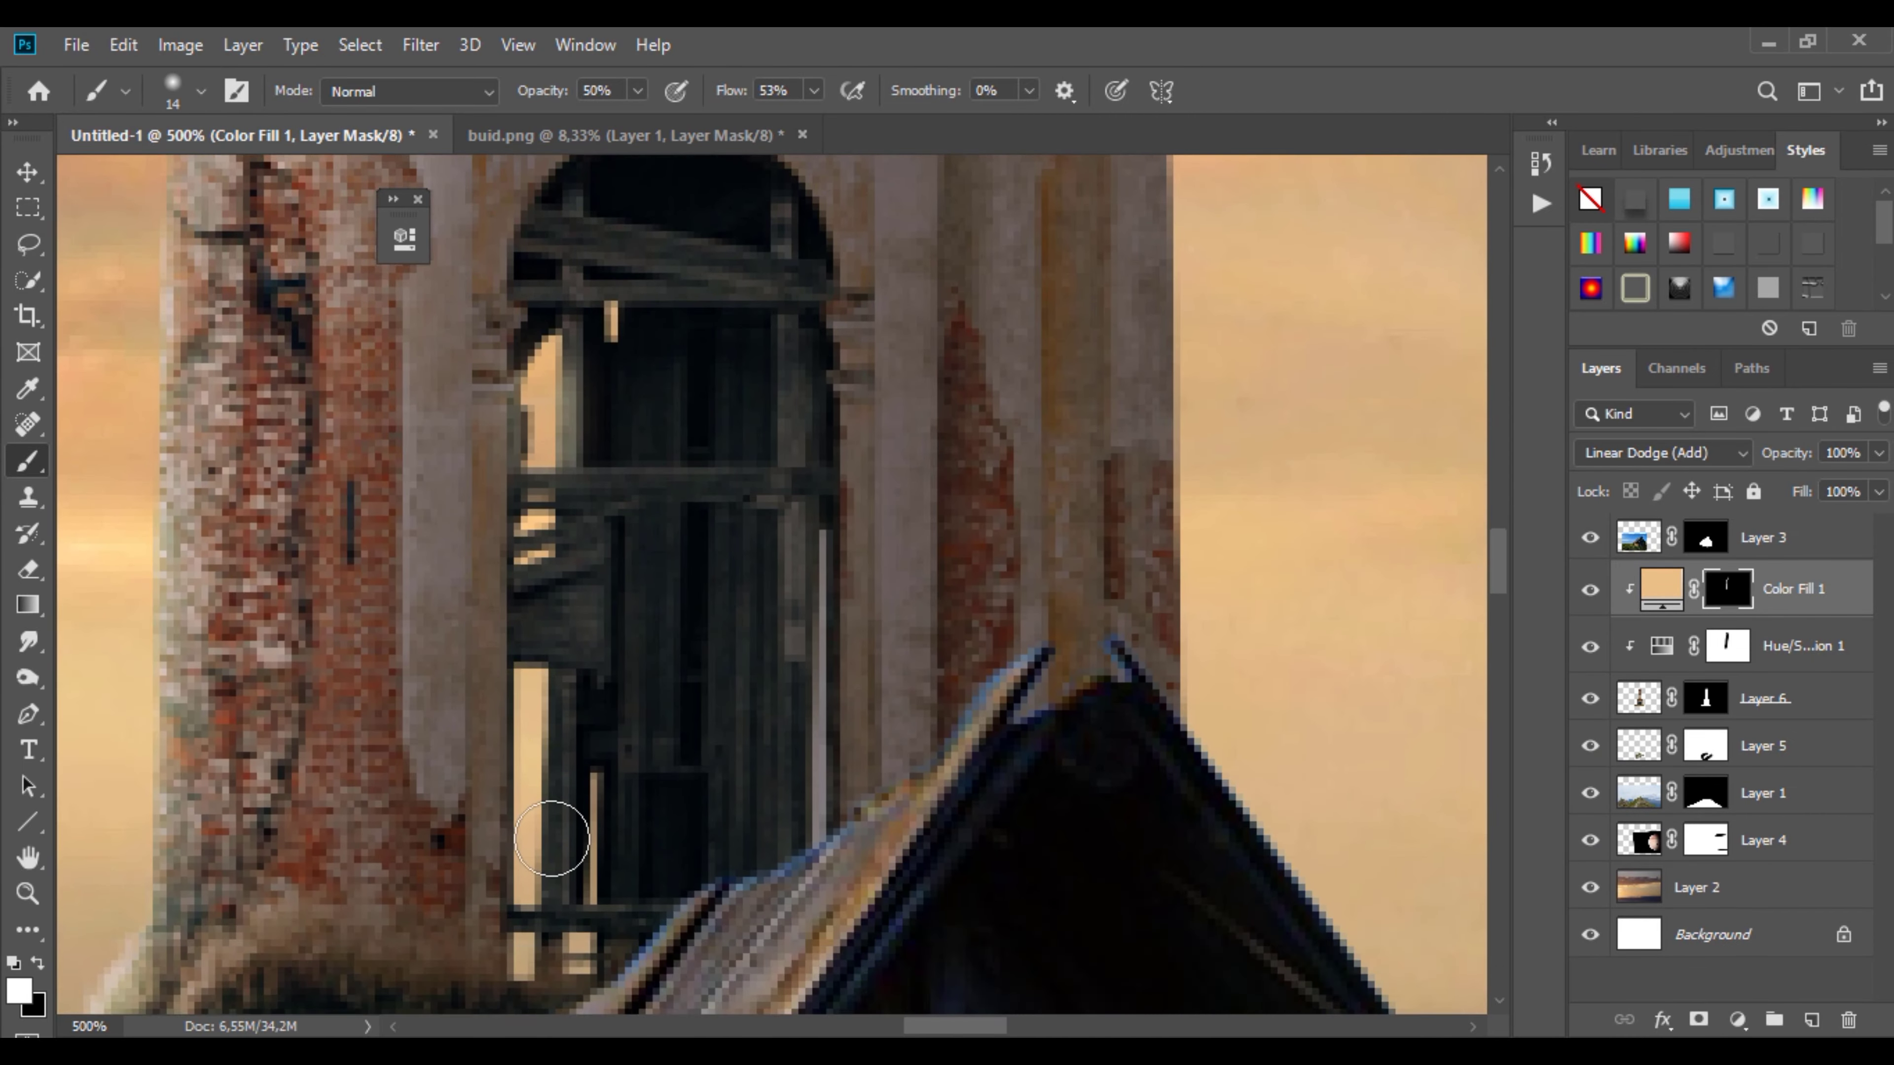
pyautogui.hotkey('ctrl', '-')
pyautogui.hotkey('ctrl', '-')
pyautogui.hotkey('ctrl', '-')
pyautogui.moveTo(522, 485); pyautogui.dragTo(511, 746)
pyautogui.hotkey('ctrl', '-')
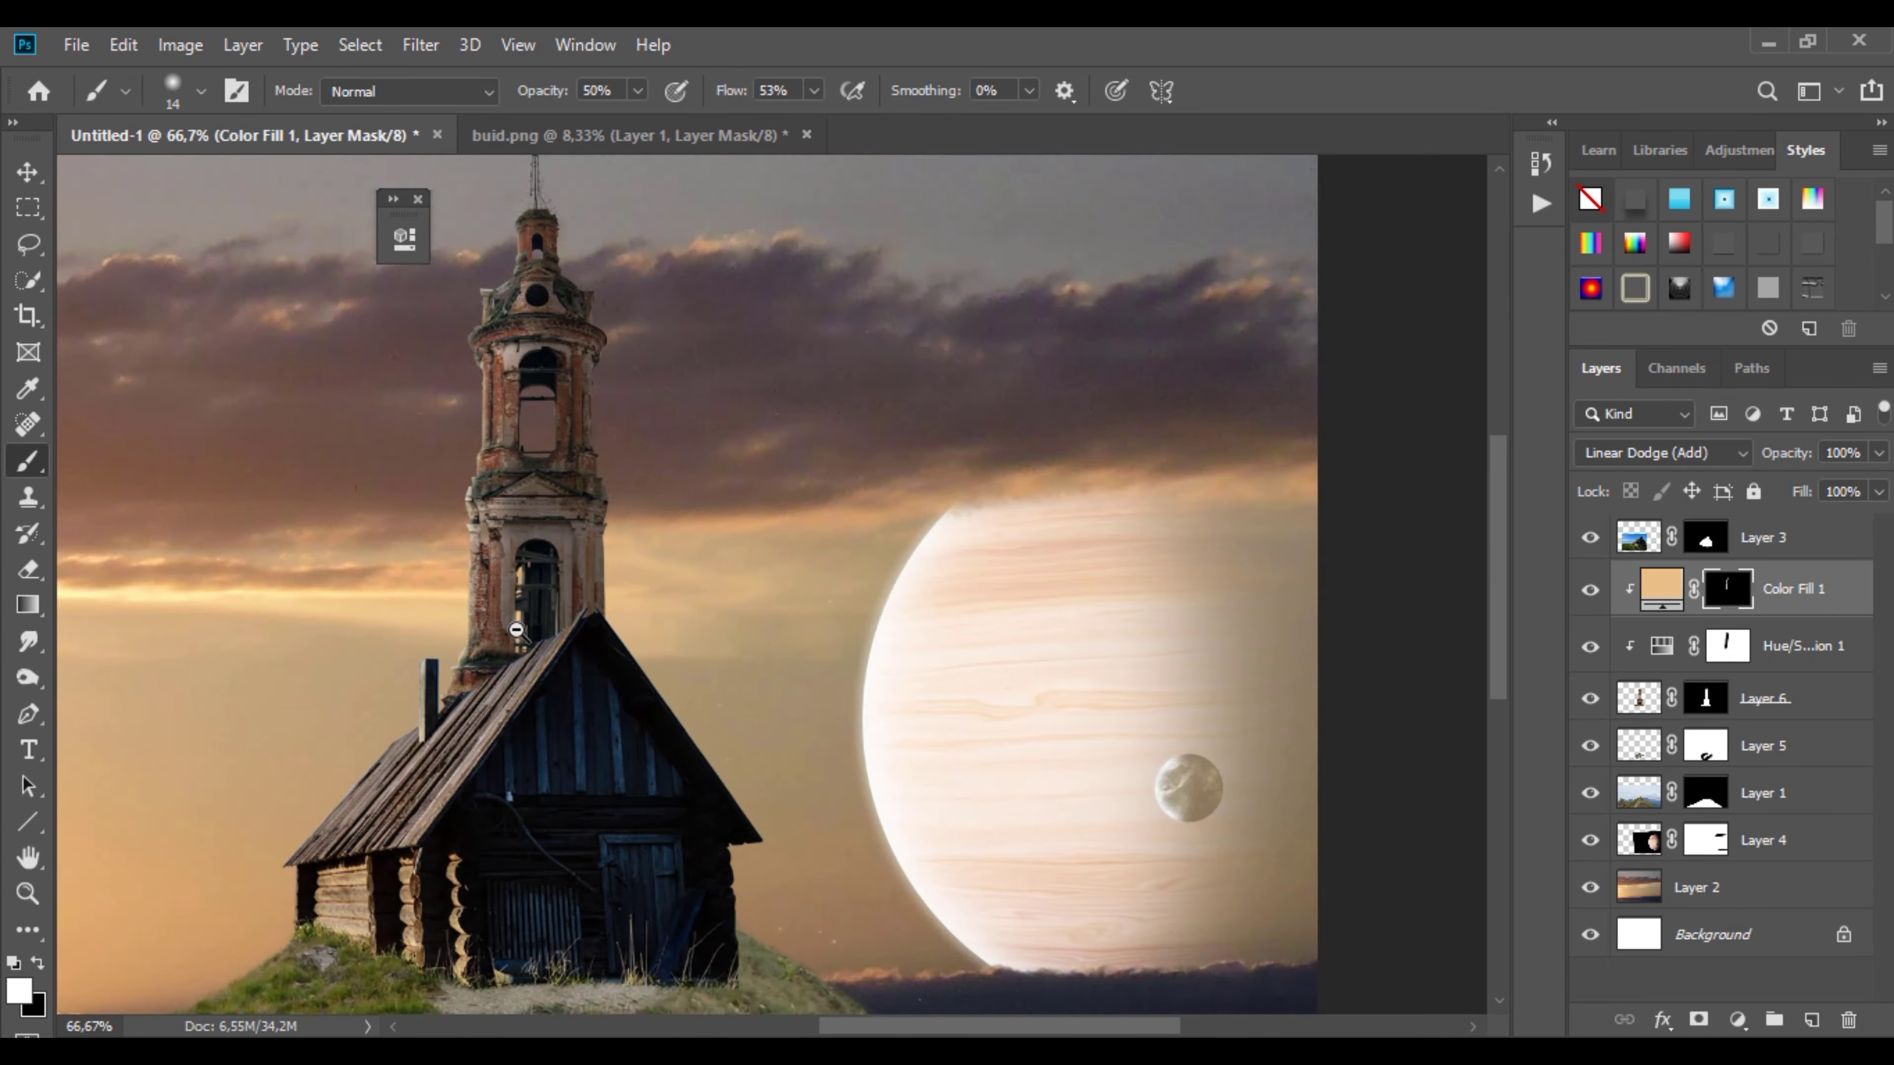
# Step: With a 7 px brush at 25% opacity, paint glow along the tower's left pillar
pyautogui.moveTo(516, 630); pyautogui.dragTo(758, 636)
pyautogui.rightClick(705, 459)
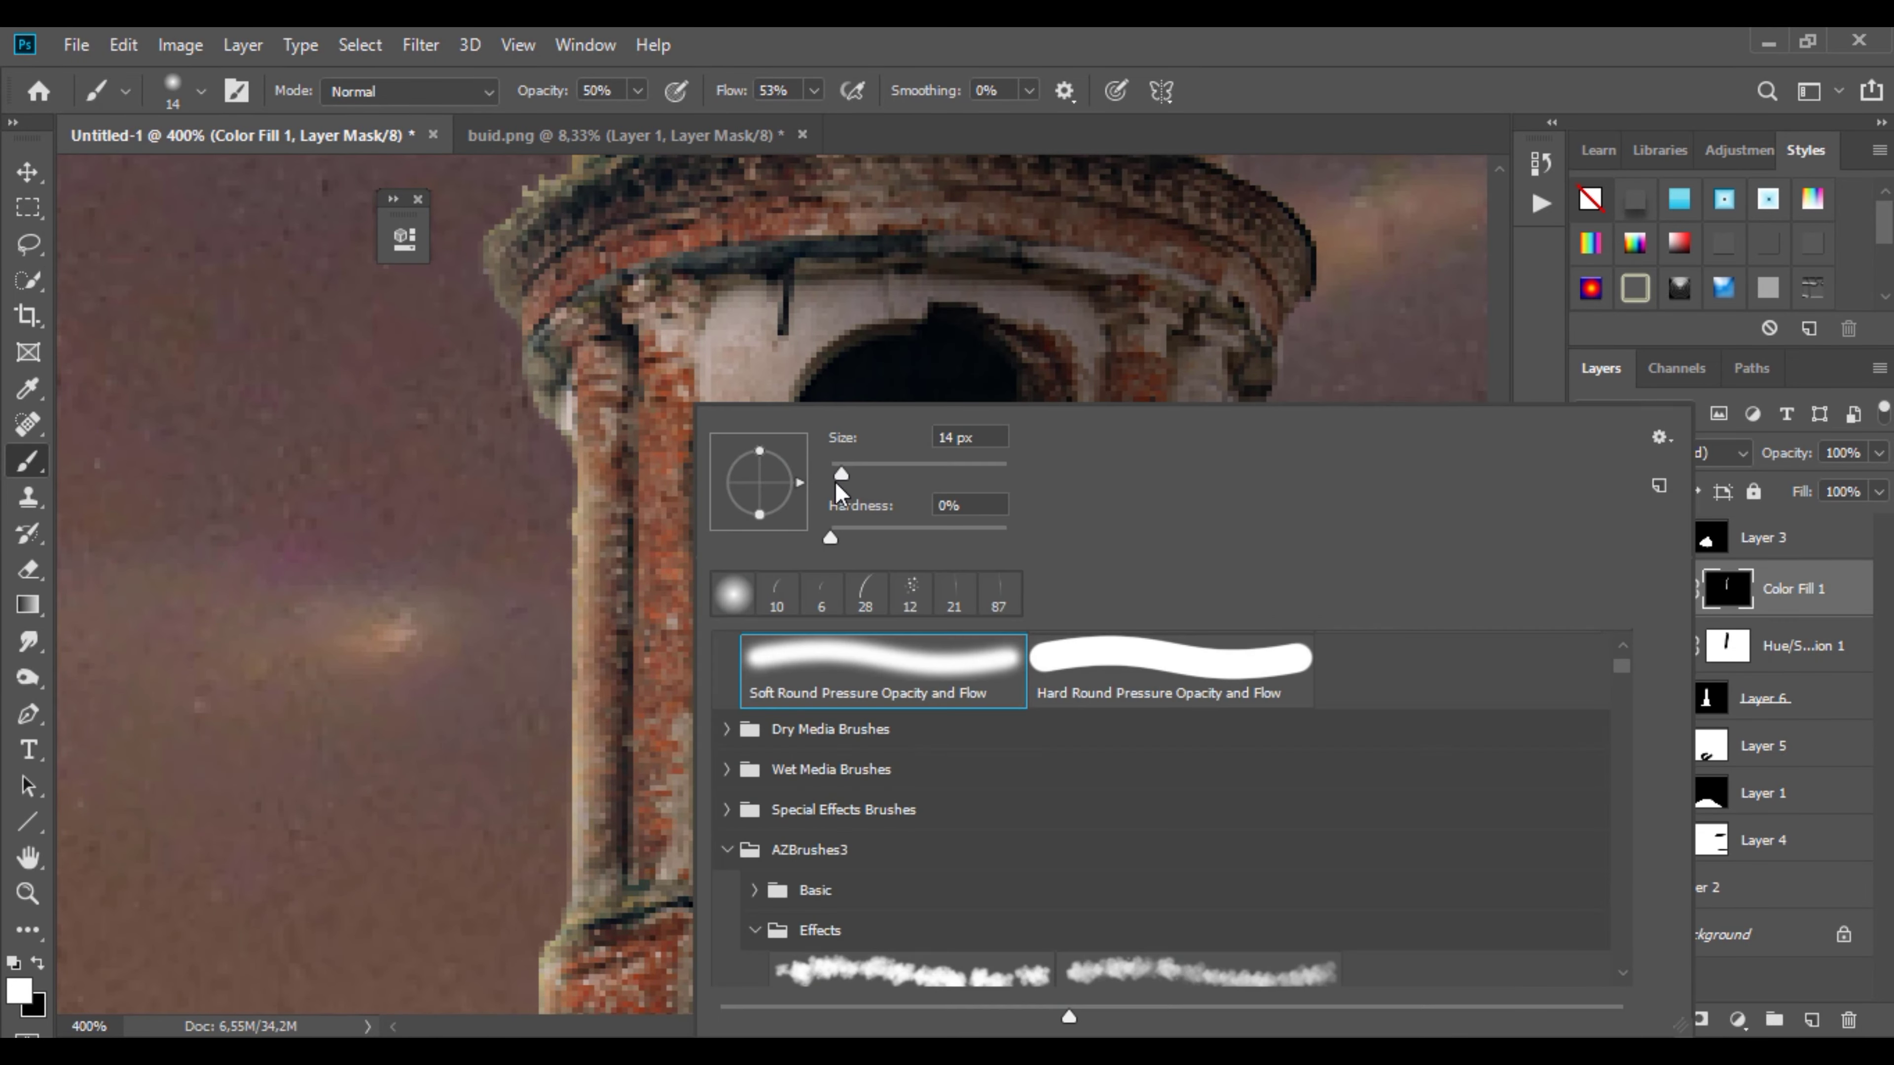
pyautogui.moveTo(843, 495); pyautogui.dragTo(832, 488)
pyautogui.press('Return')
pyautogui.press('2')
pyautogui.press('5')
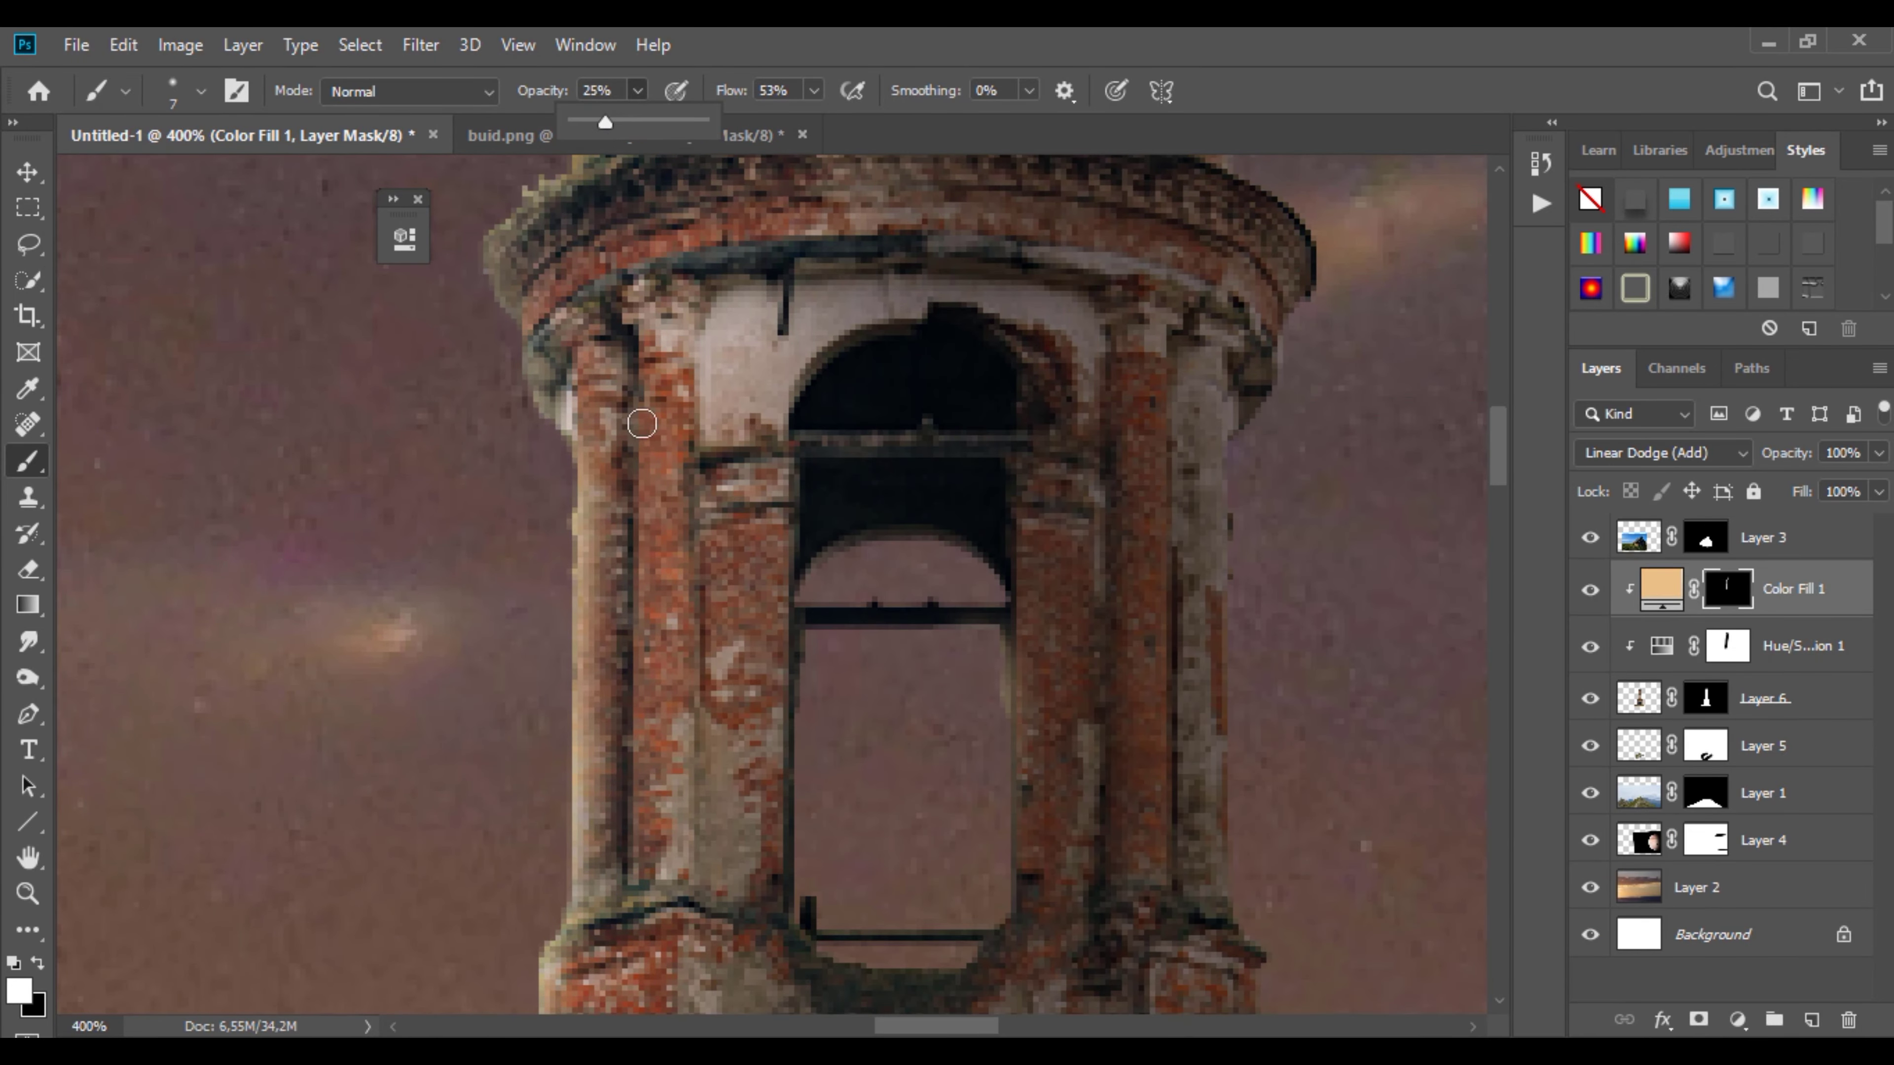
pyautogui.moveTo(634, 423); pyautogui.dragTo(634, 803)
pyautogui.scroll(-3, 702, 787)
pyautogui.scroll(-5, 702, 787)
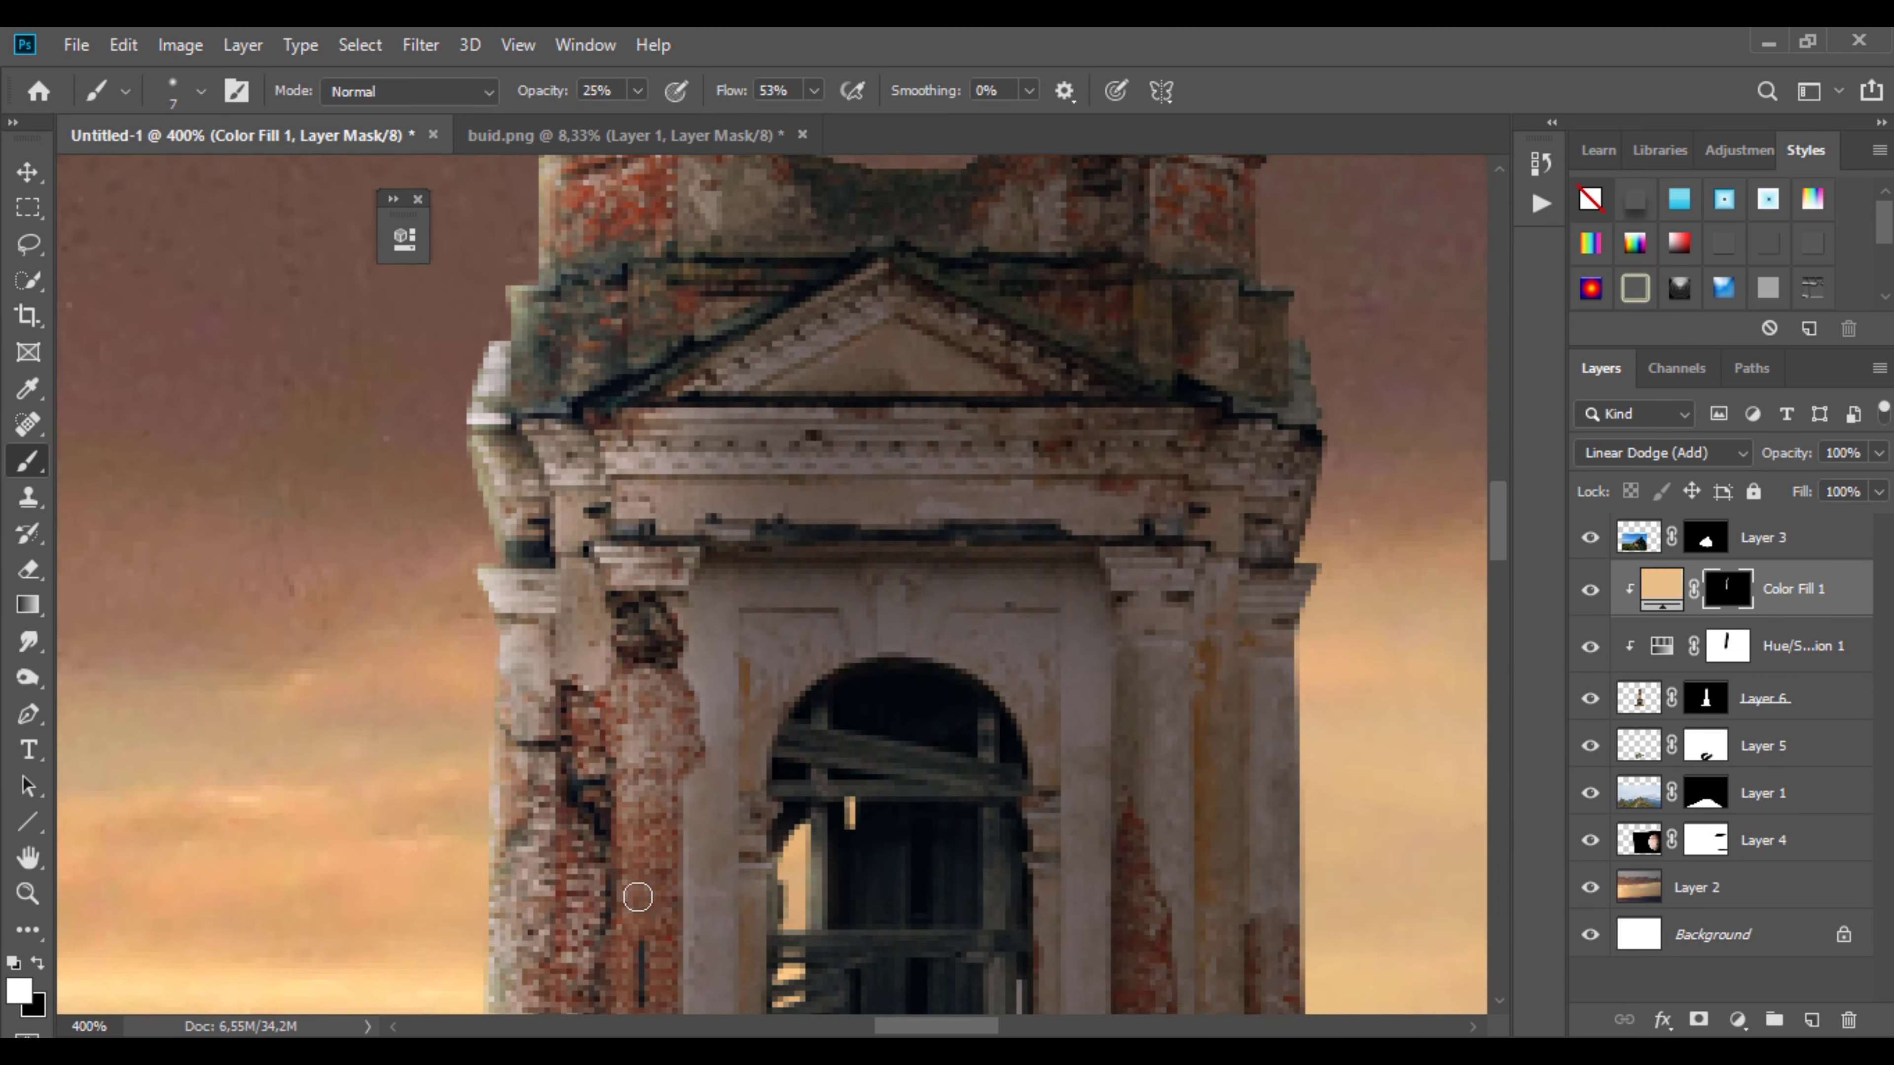
pyautogui.scroll(-3, 558, 793)
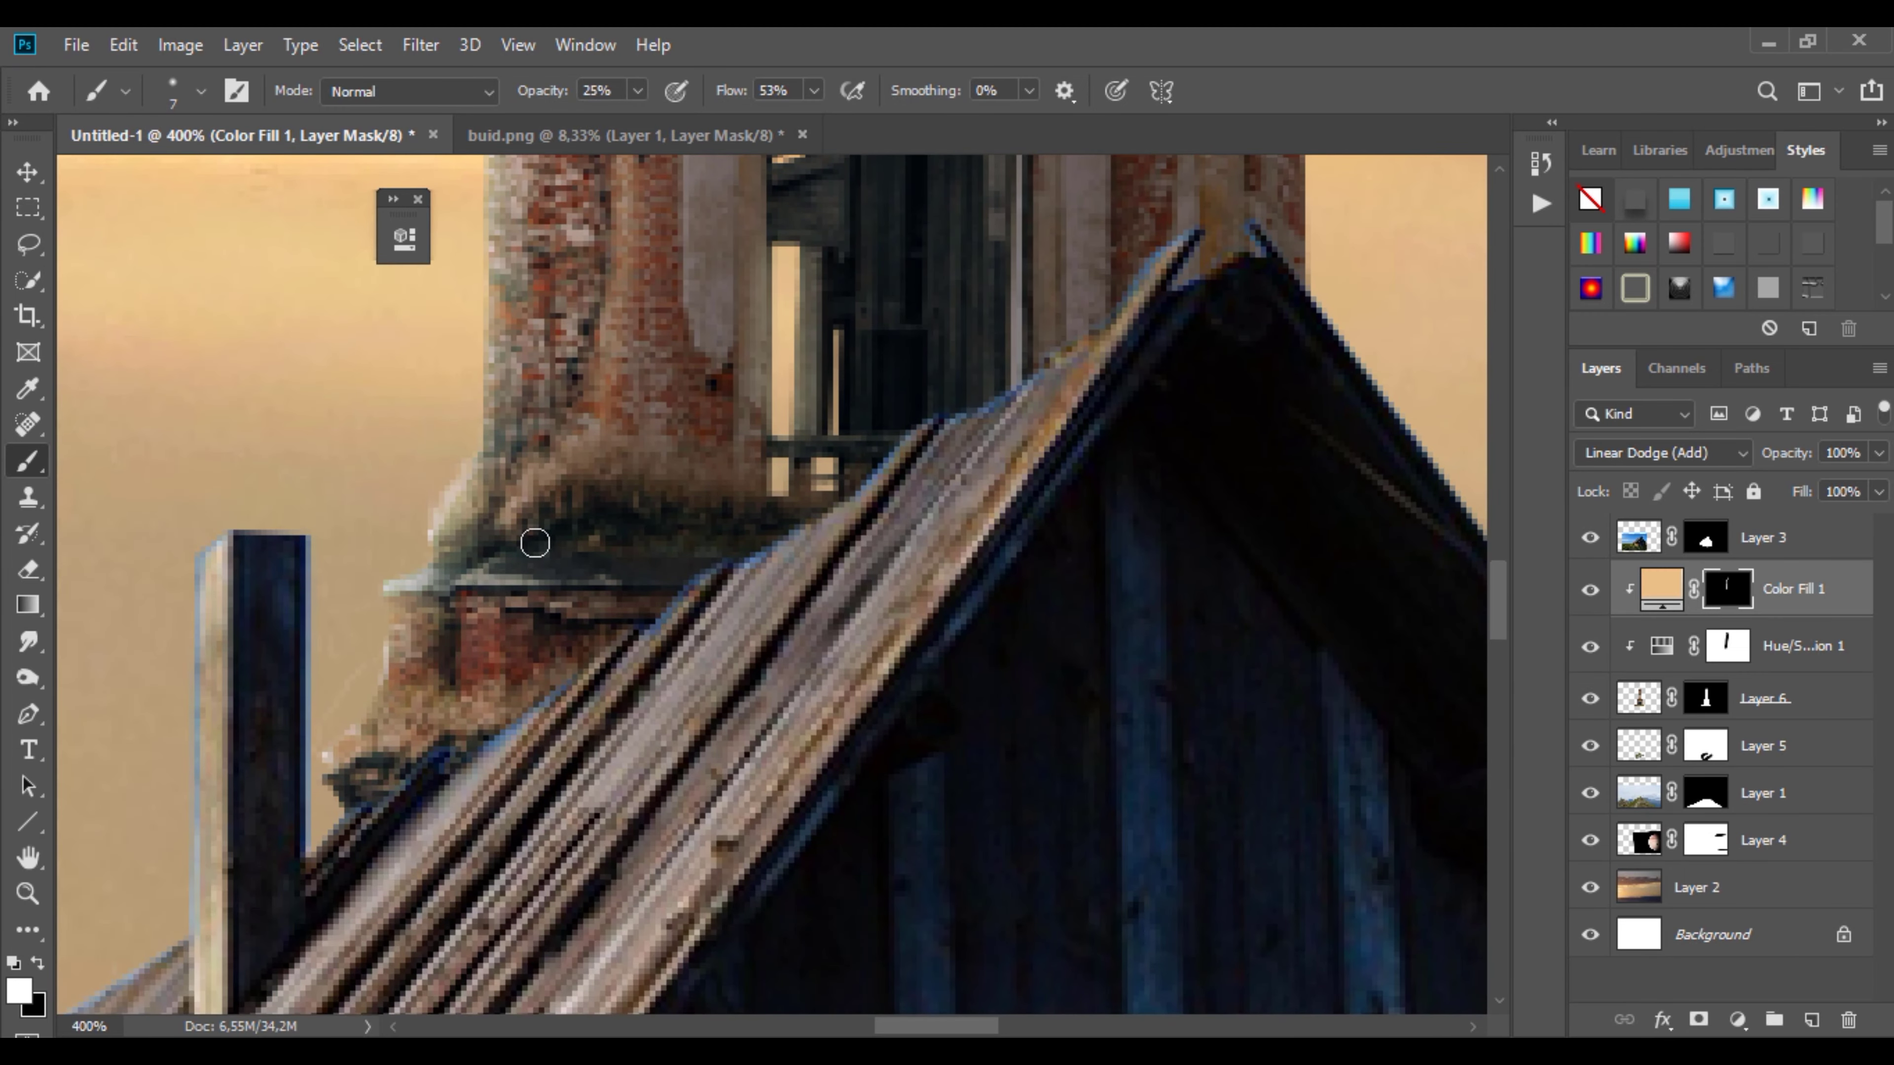
pyautogui.scroll(-4, 440, 578)
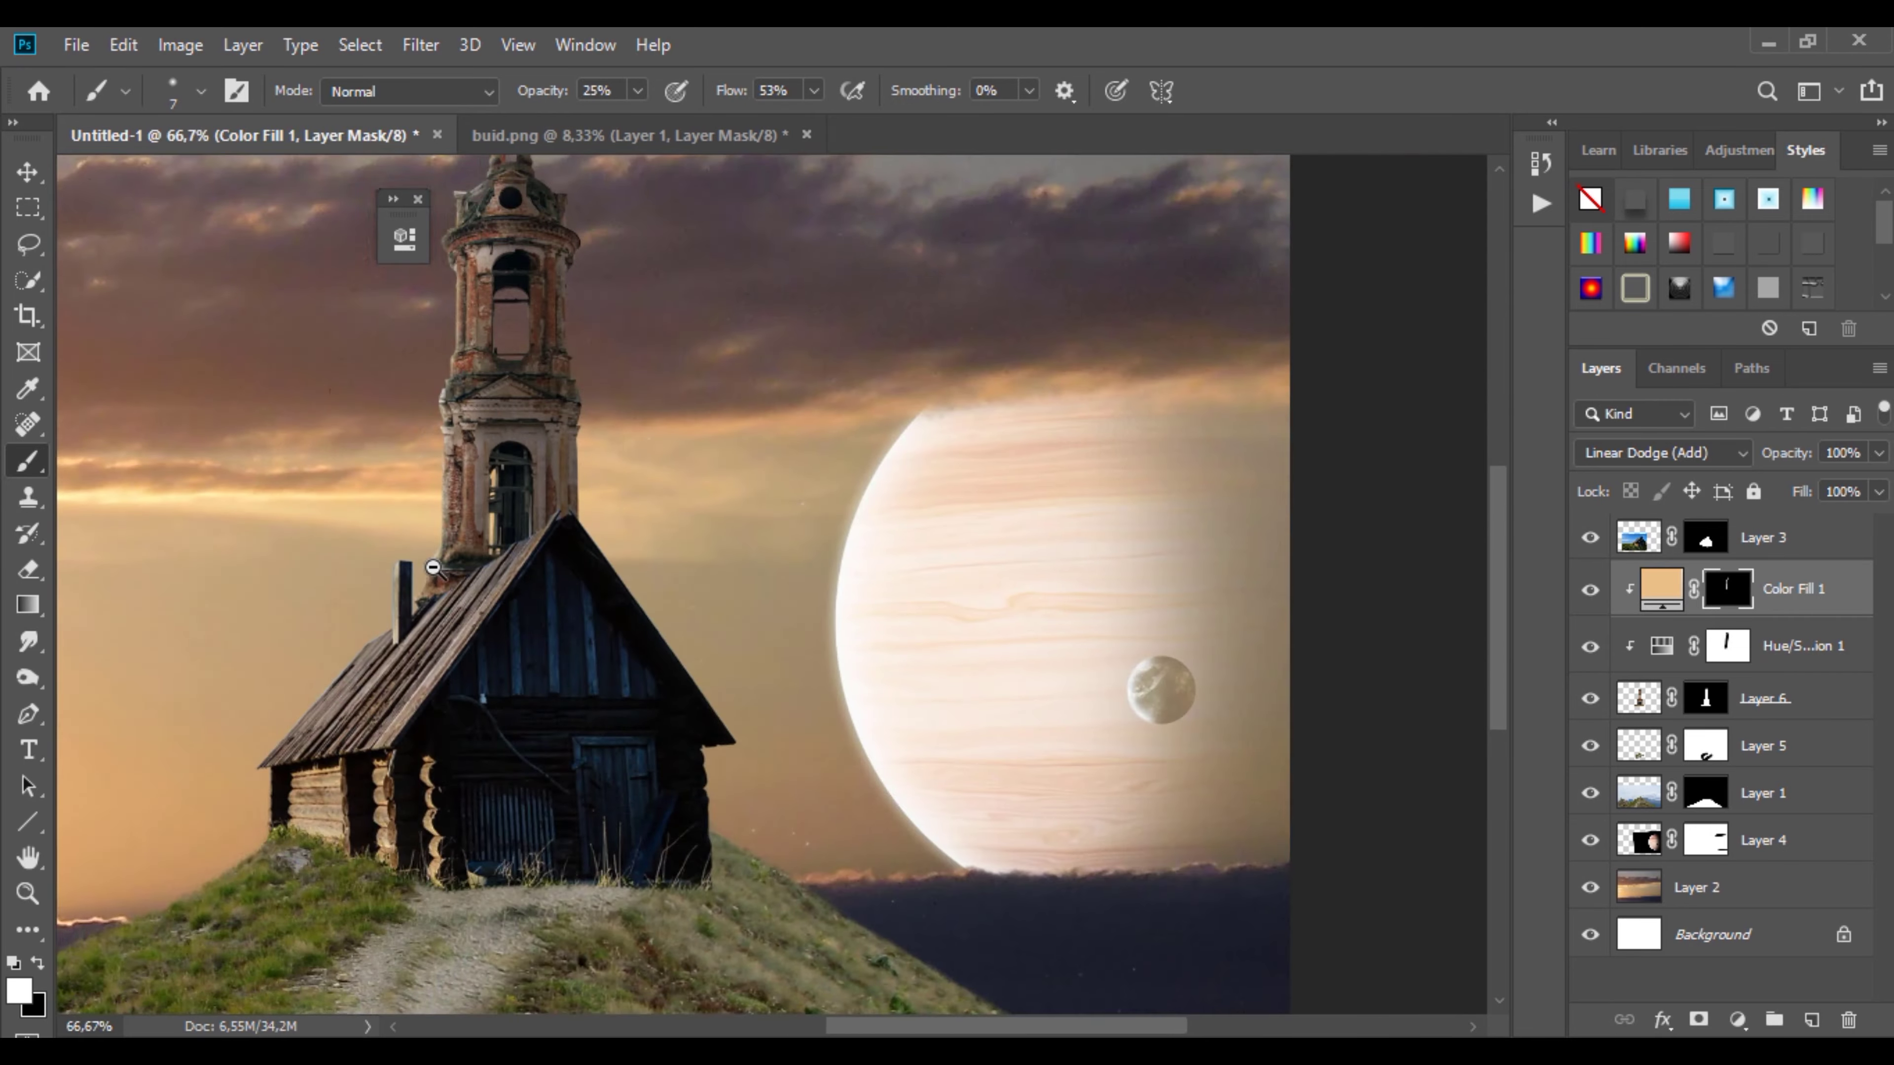
pyautogui.scroll(-2, 777, 621)
pyautogui.scroll(2, 734, 683)
# Step: Duplicate the Color Fill 1 glow, clip the copy, and move it to the top of the stack
pyautogui.press('x')
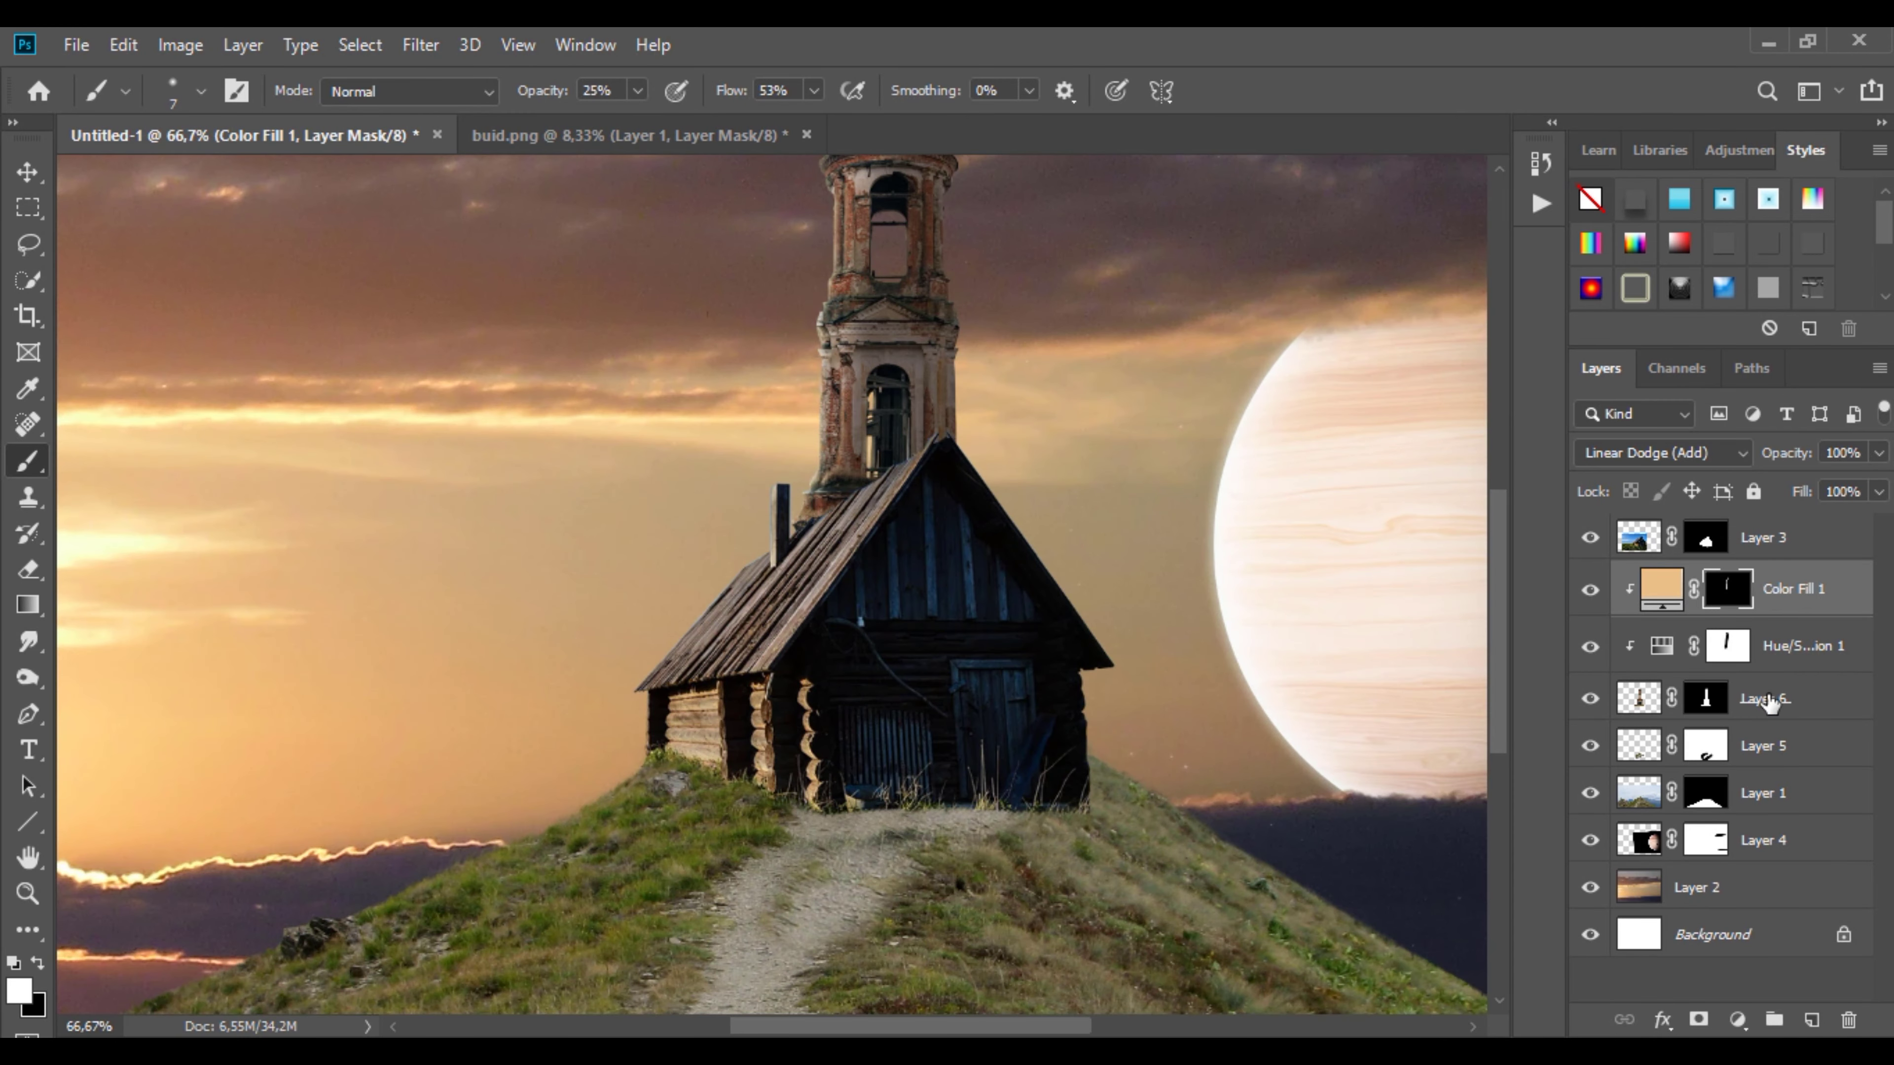
pyautogui.moveTo(1822, 594); pyautogui.dragTo(1812, 1020)
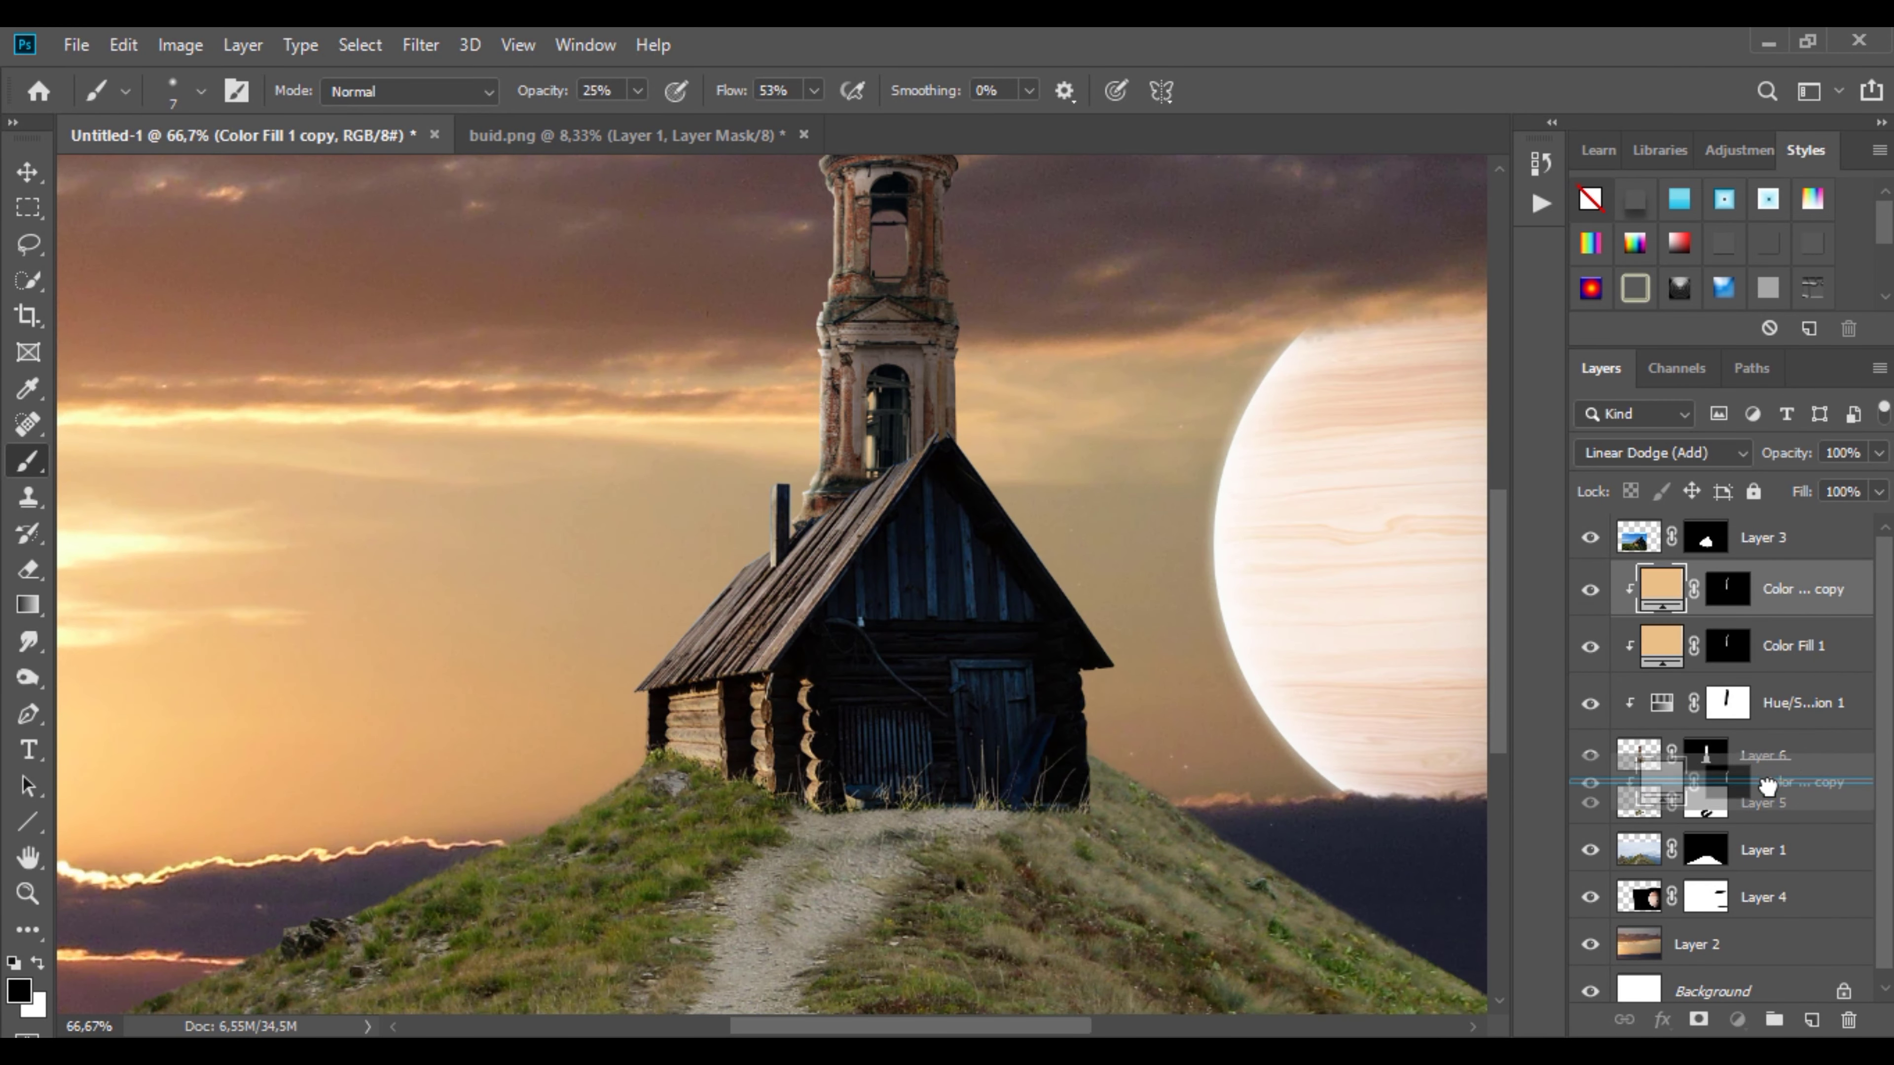
pyautogui.moveTo(1771, 584); pyautogui.dragTo(1784, 750)
pyautogui.rightClick(1784, 752)
pyautogui.click(1535, 561)
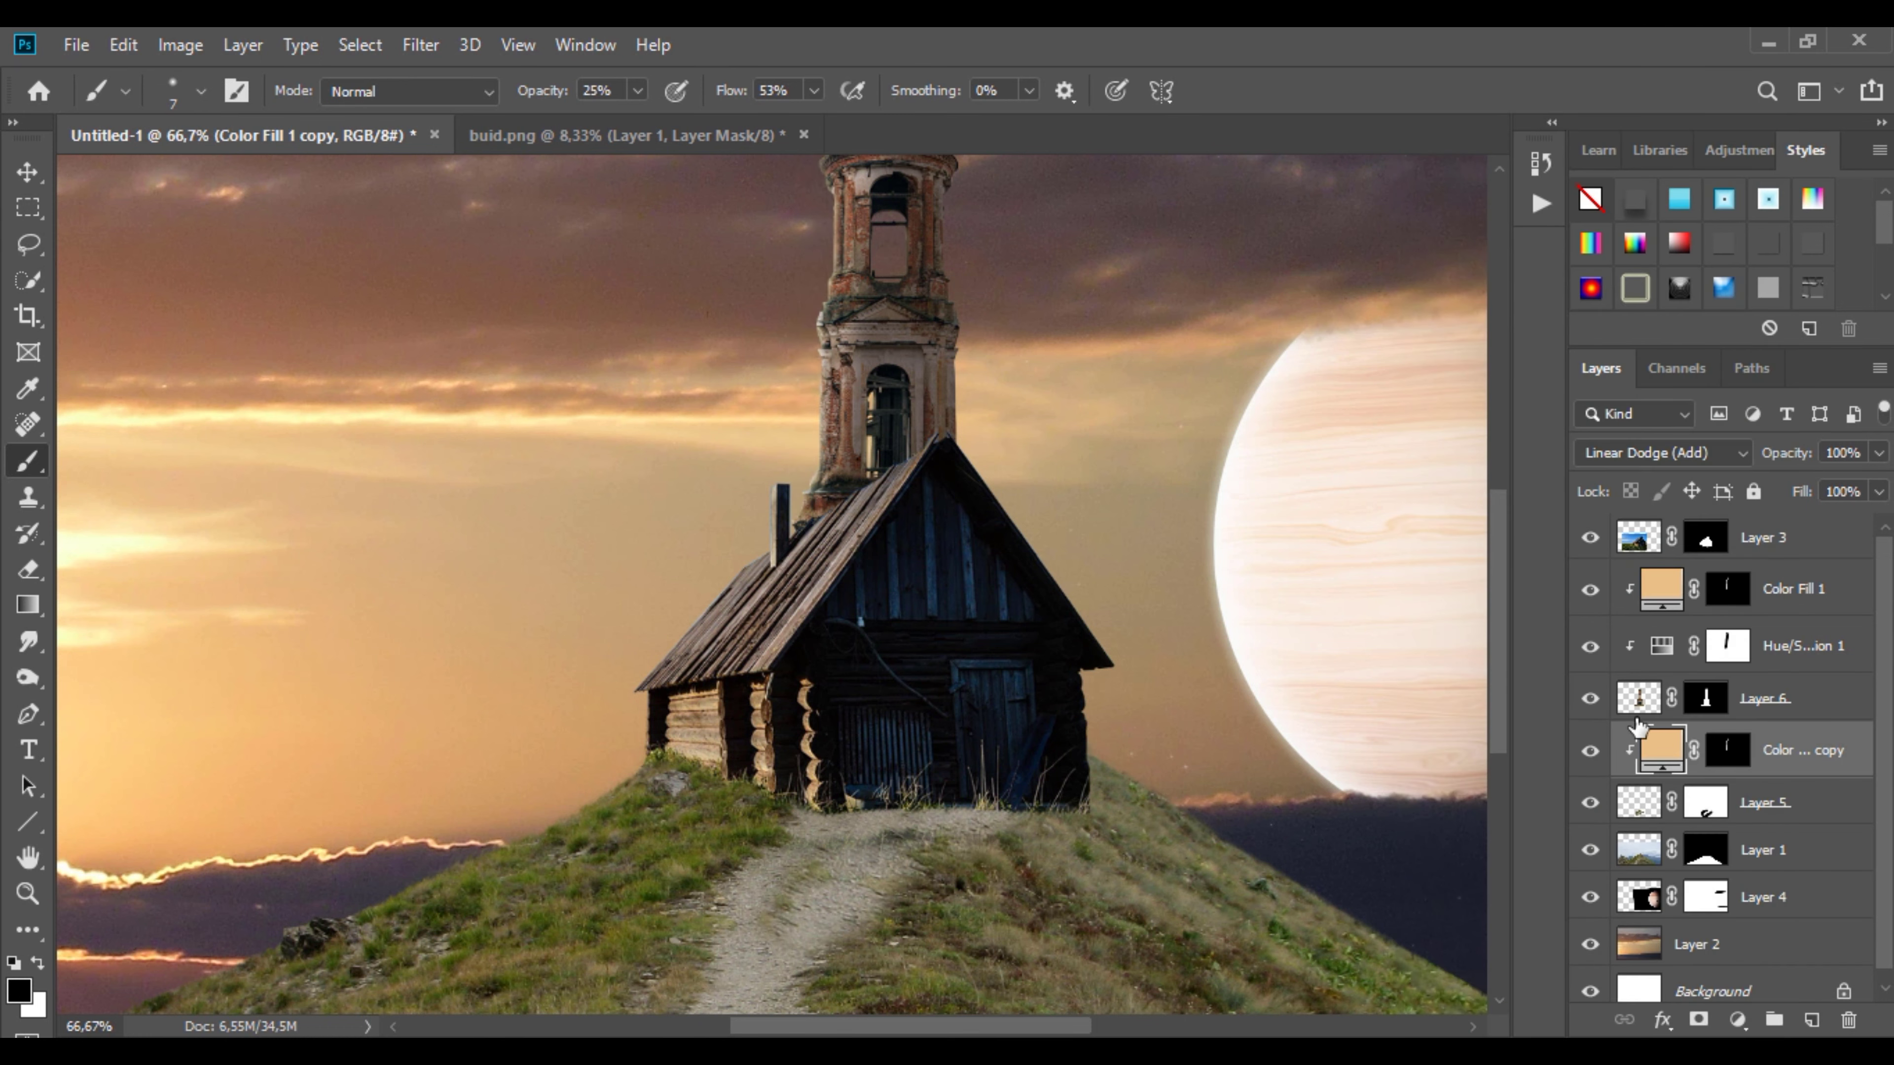
pyautogui.moveTo(1789, 752)
pyautogui.mouseDown()
pyautogui.moveTo(1790, 538)
pyautogui.moveTo(1849, 1020)
pyautogui.mouseUp()
# Step: Replace the glow copy's mask with an all-black mask that hides the glow
pyautogui.click(854, 440)
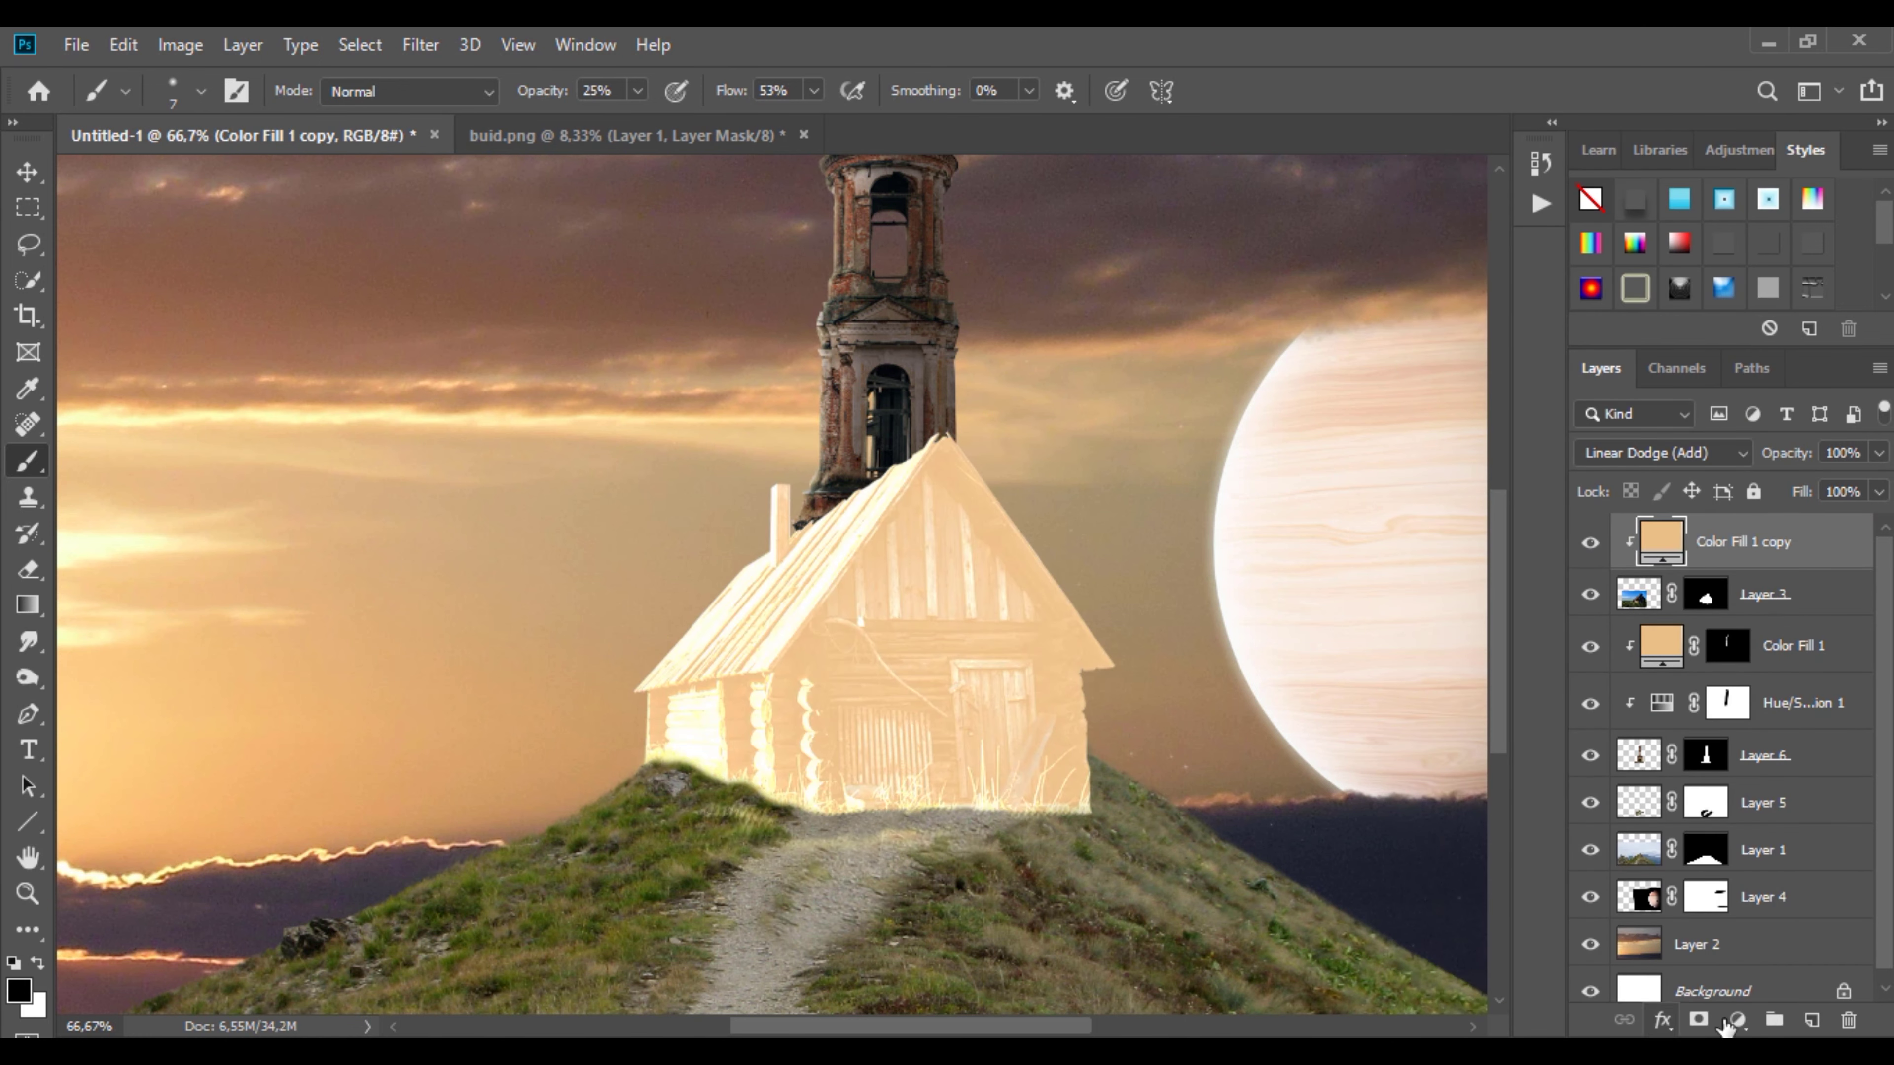
pyautogui.click(1698, 1020)
pyautogui.doubleClick(1727, 541)
pyautogui.press('Return')
# Step: Paint faint glow along the chimney's left edge
pyautogui.scroll(3, 702, 621)
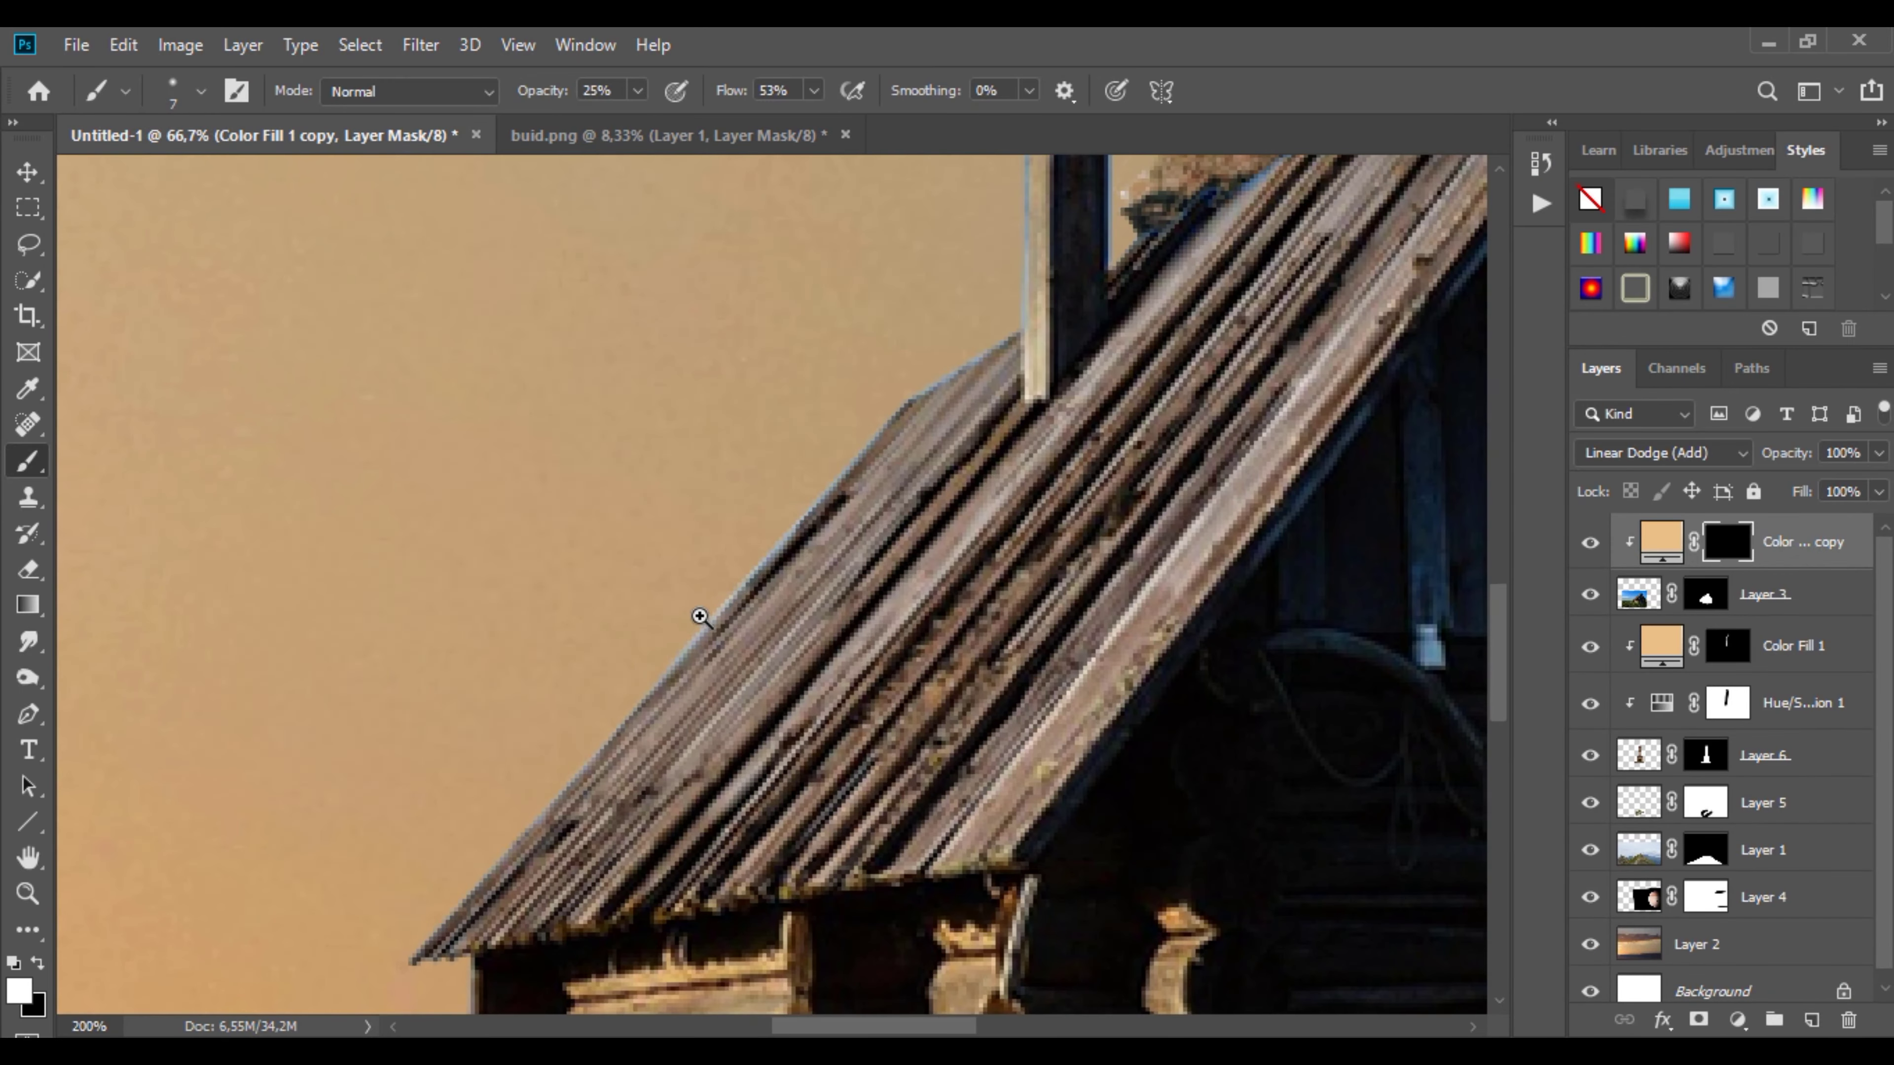
pyautogui.scroll(2, 1026, 218)
pyautogui.click(638, 91)
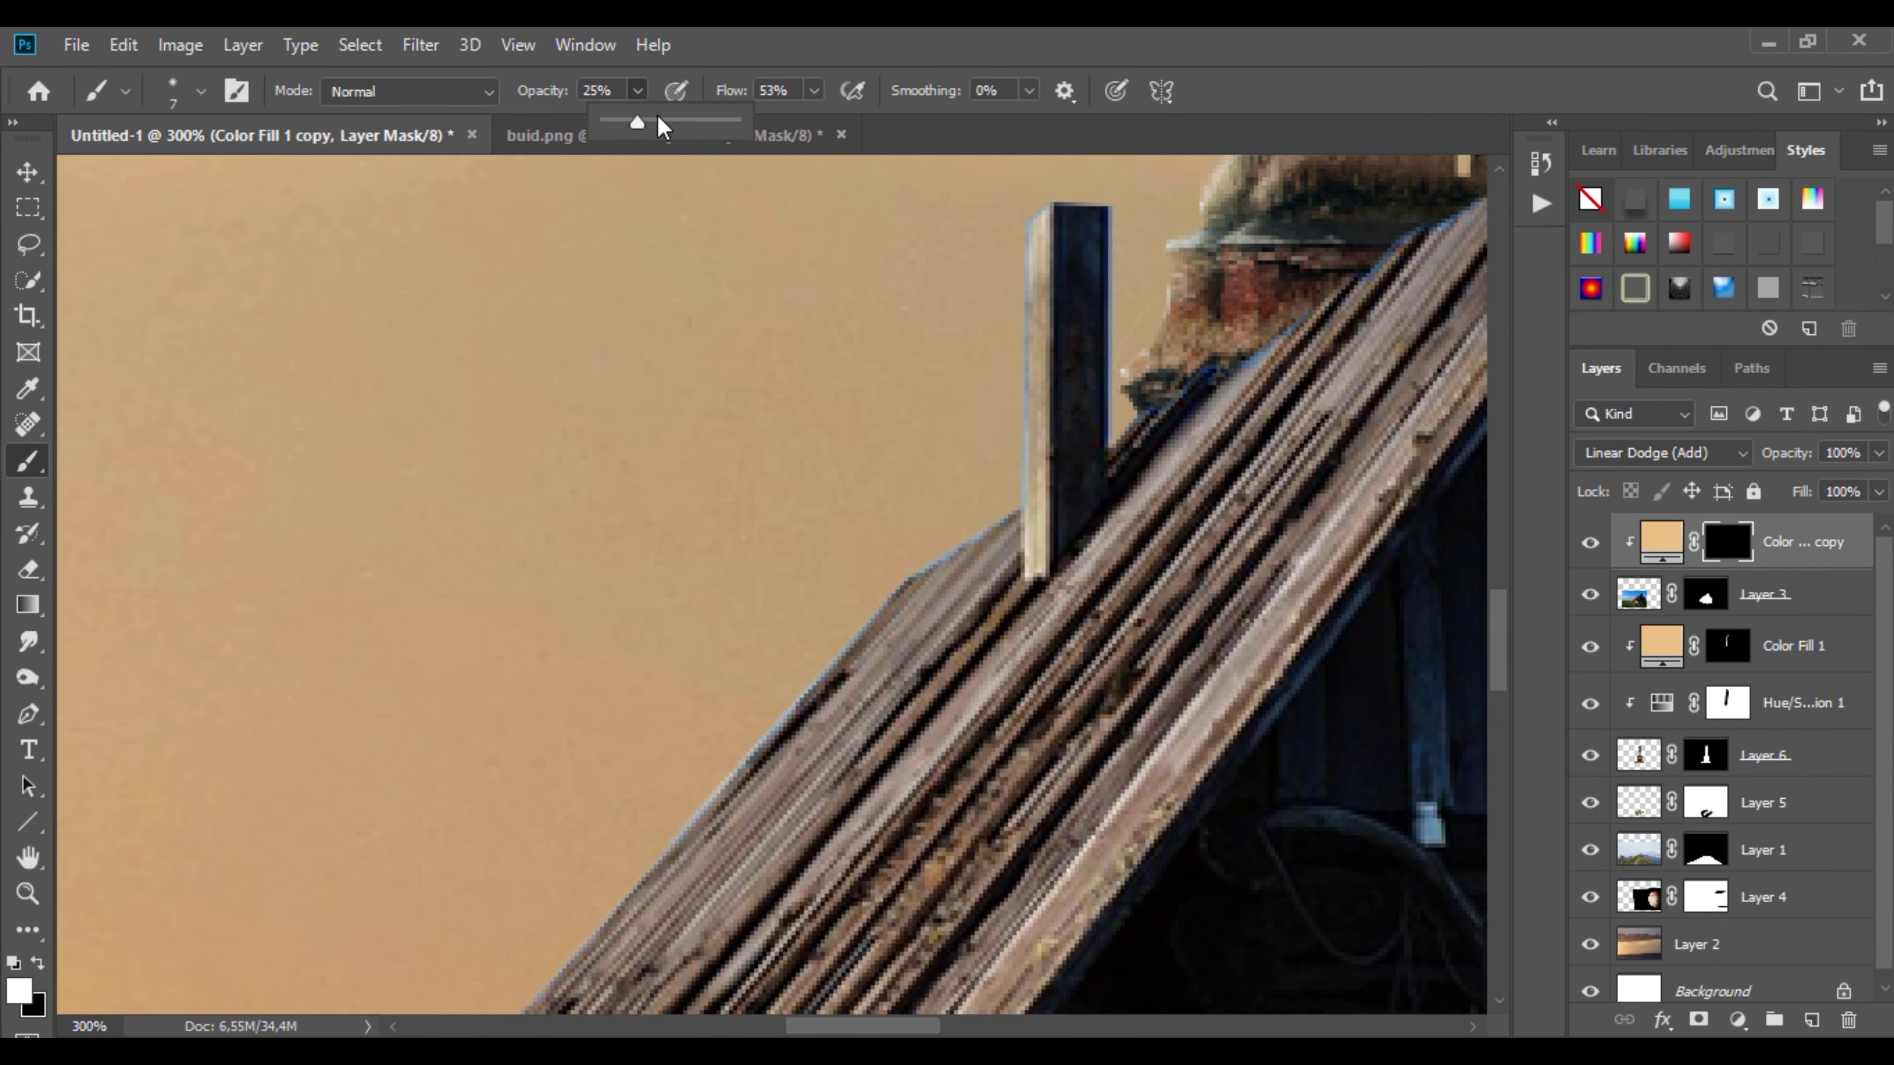
pyautogui.moveTo(1011, 224); pyautogui.dragTo(1021, 329)
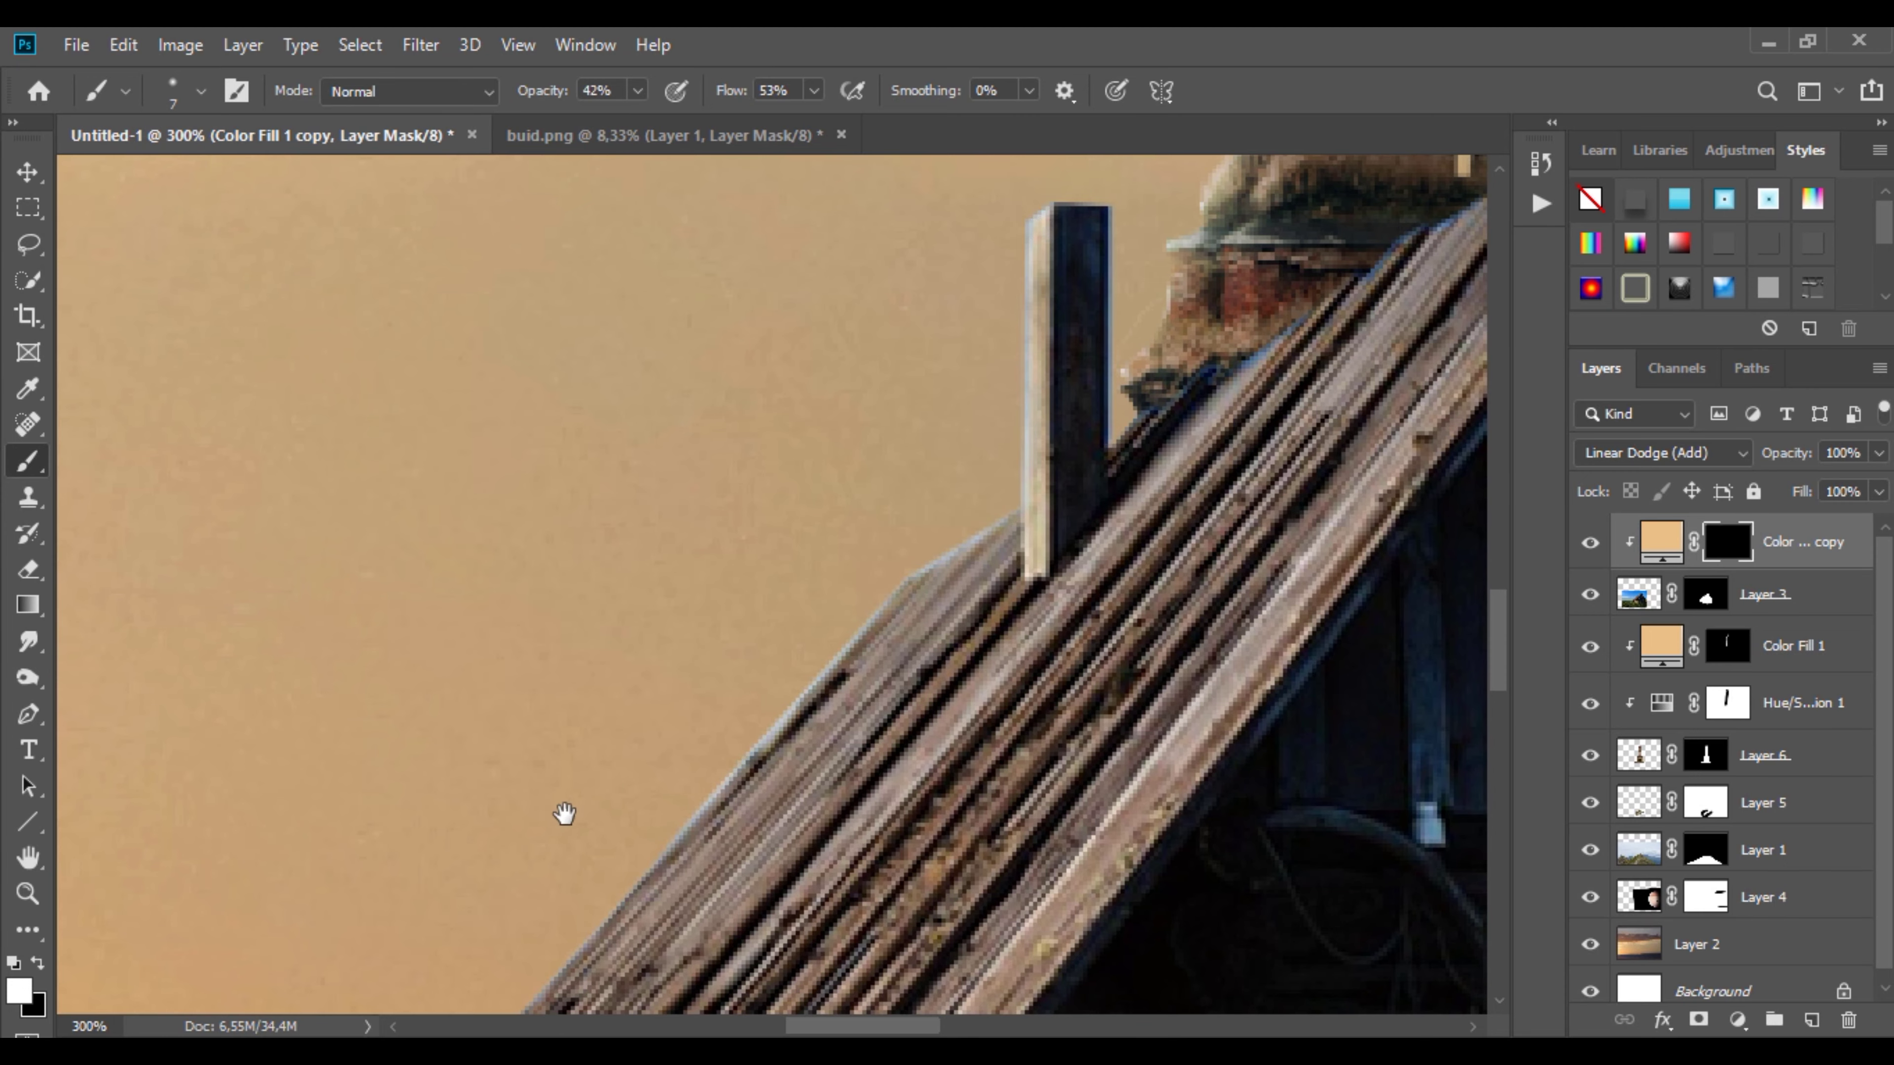
pyautogui.moveTo(564, 813); pyautogui.dragTo(870, 406)
# Step: With a 37 px brush, paint the glow along the roof and log wall edges
pyautogui.rightClick(840, 490)
pyautogui.write('37')
pyautogui.press('Return')
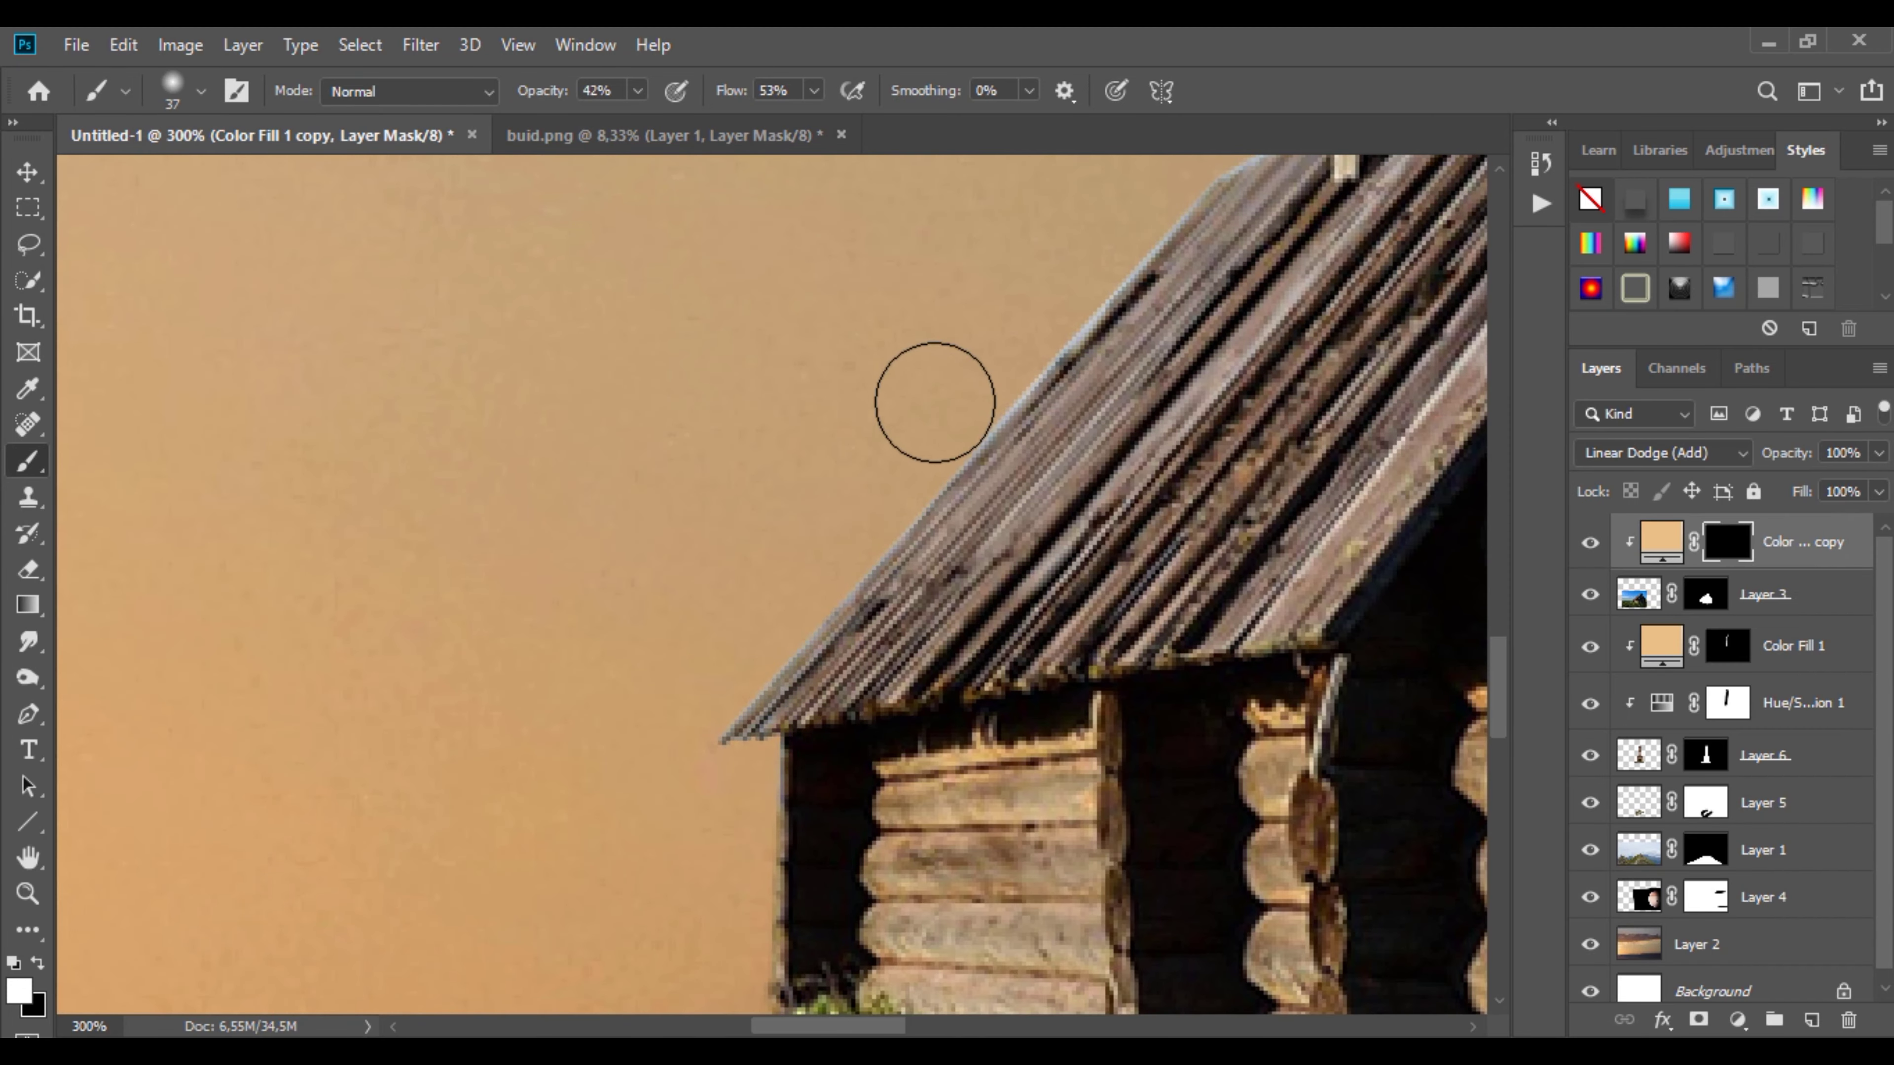
pyautogui.scroll(-3, 708, 671)
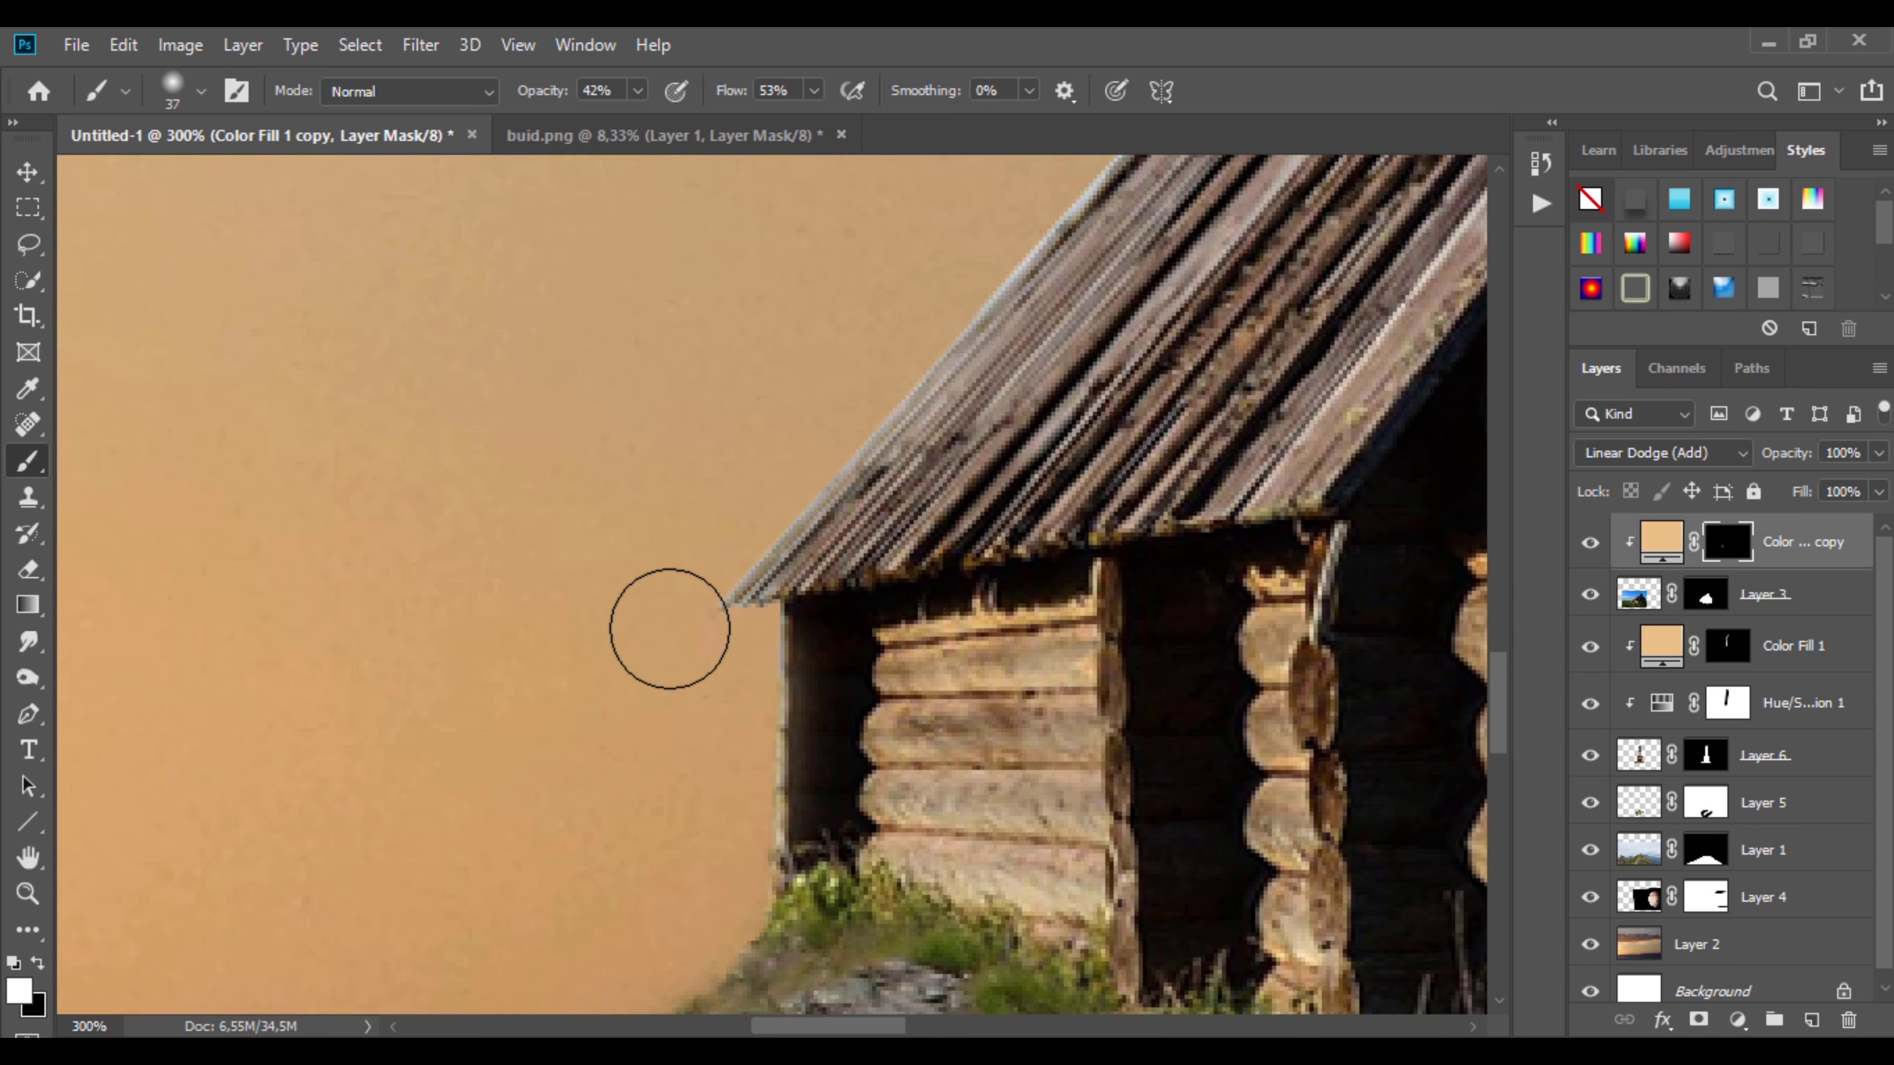
pyautogui.scroll(3, 959, 389)
pyautogui.scroll(3, 934, 550)
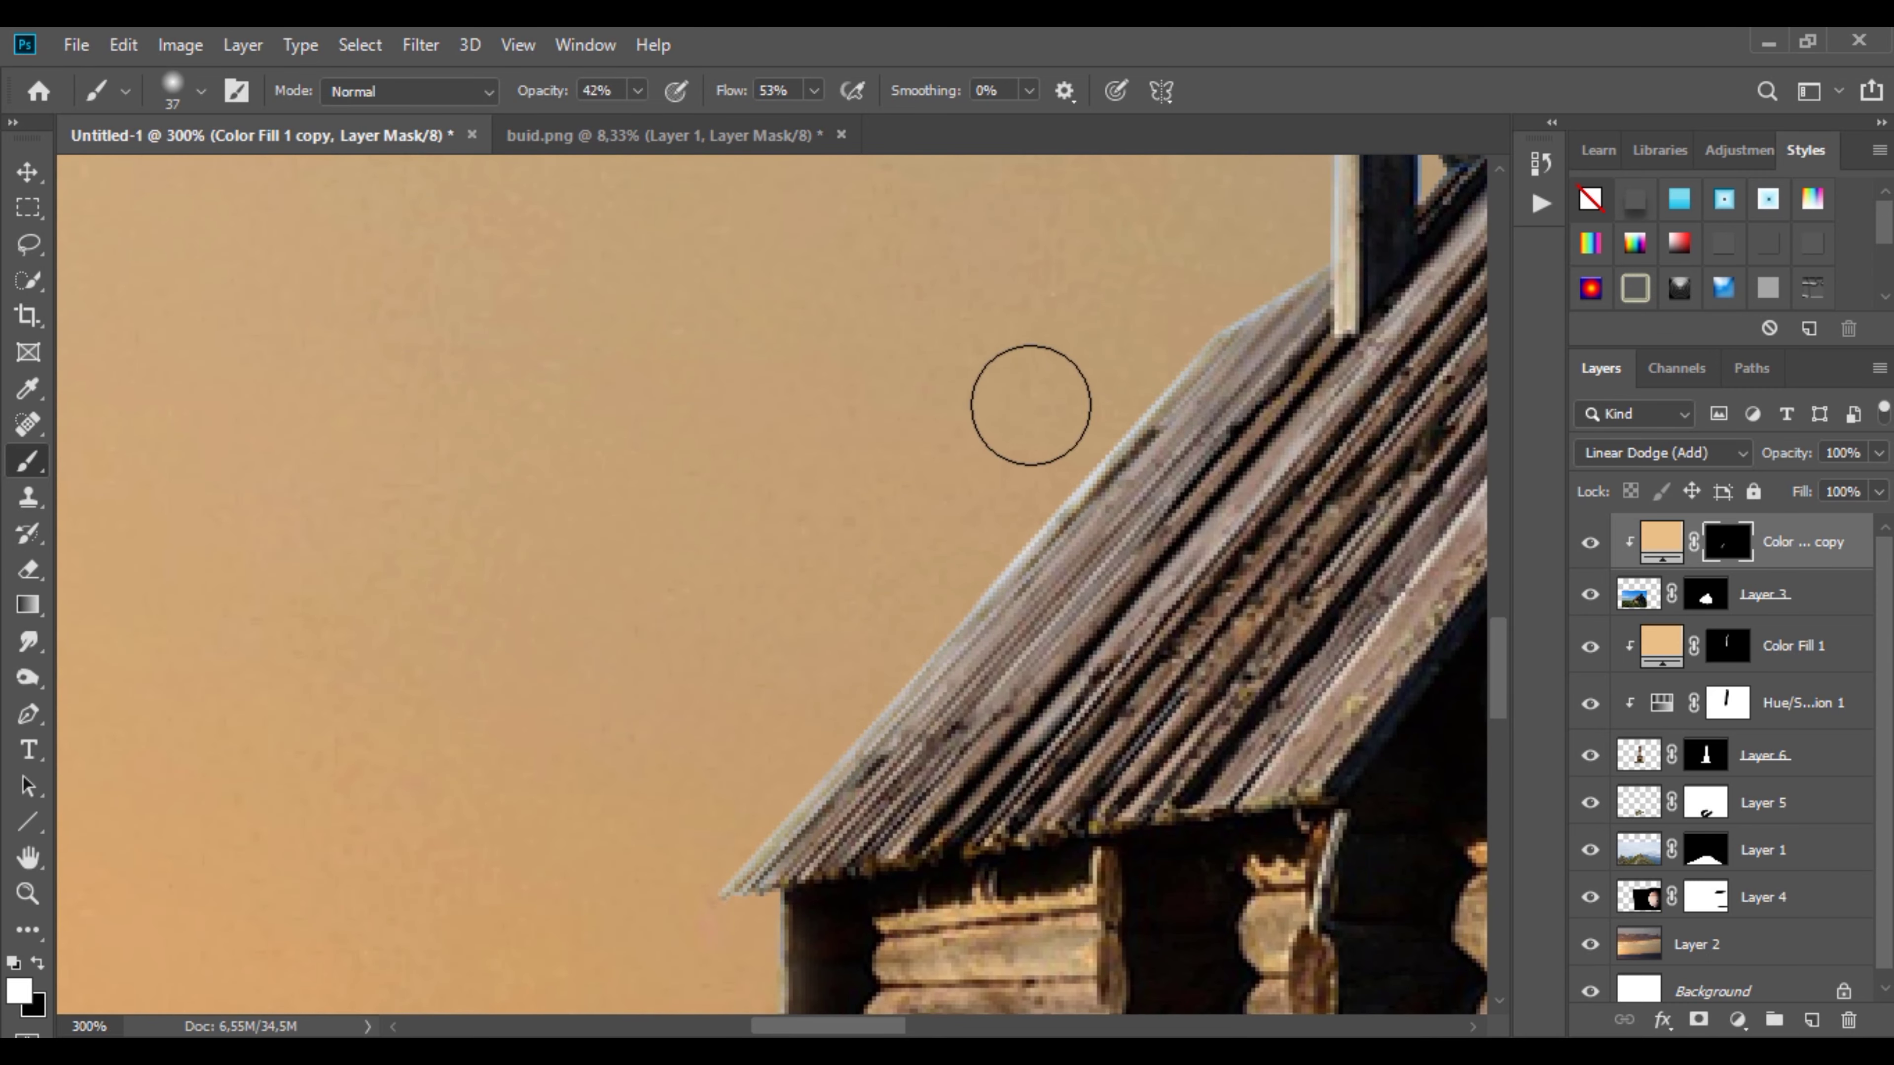
pyautogui.moveTo(1030, 405); pyautogui.dragTo(710, 727)
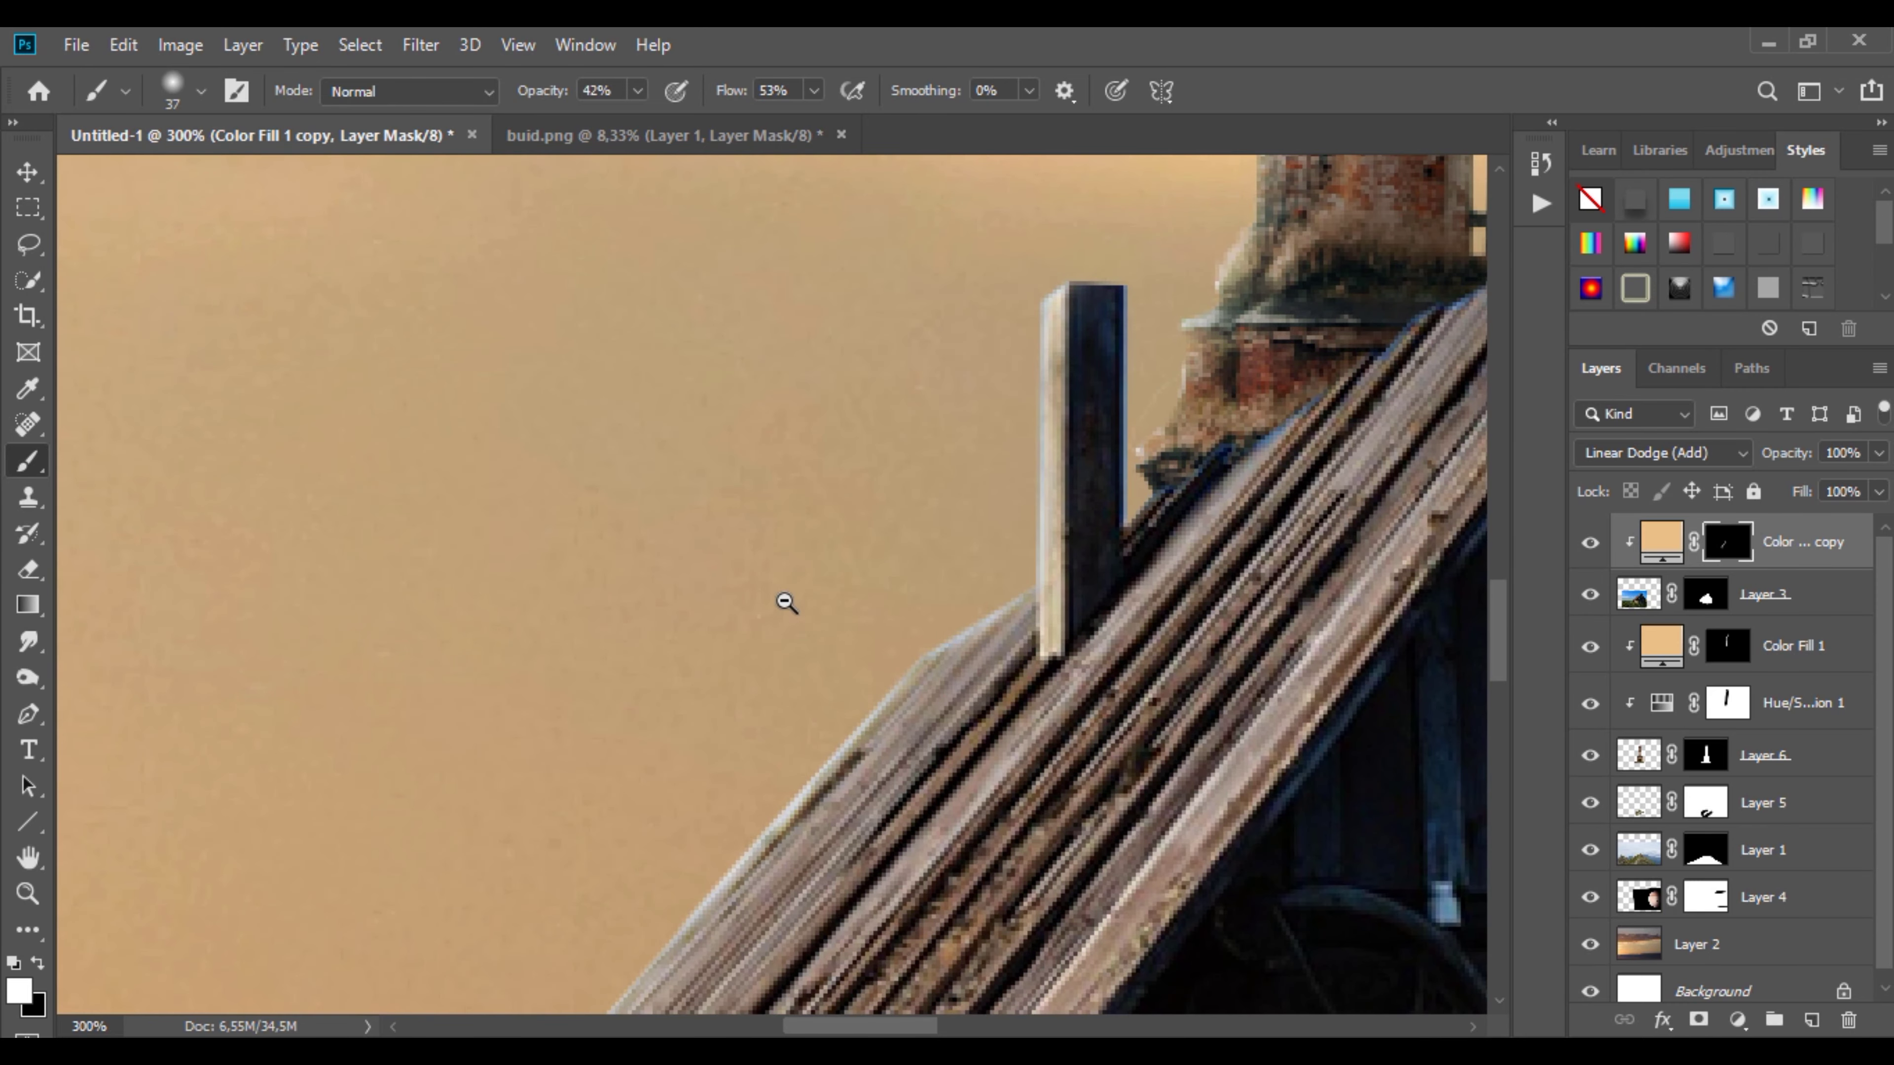
pyautogui.keyDown('alt'); pyautogui.click(785, 601); pyautogui.keyUp('alt')
pyautogui.keyDown('ctrl'); pyautogui.click(866, 634); pyautogui.keyUp('ctrl')
# Step: Set the brush opacity to 12% and select the Color Fill 1 layer
pyautogui.press('1')
pyautogui.press('2')
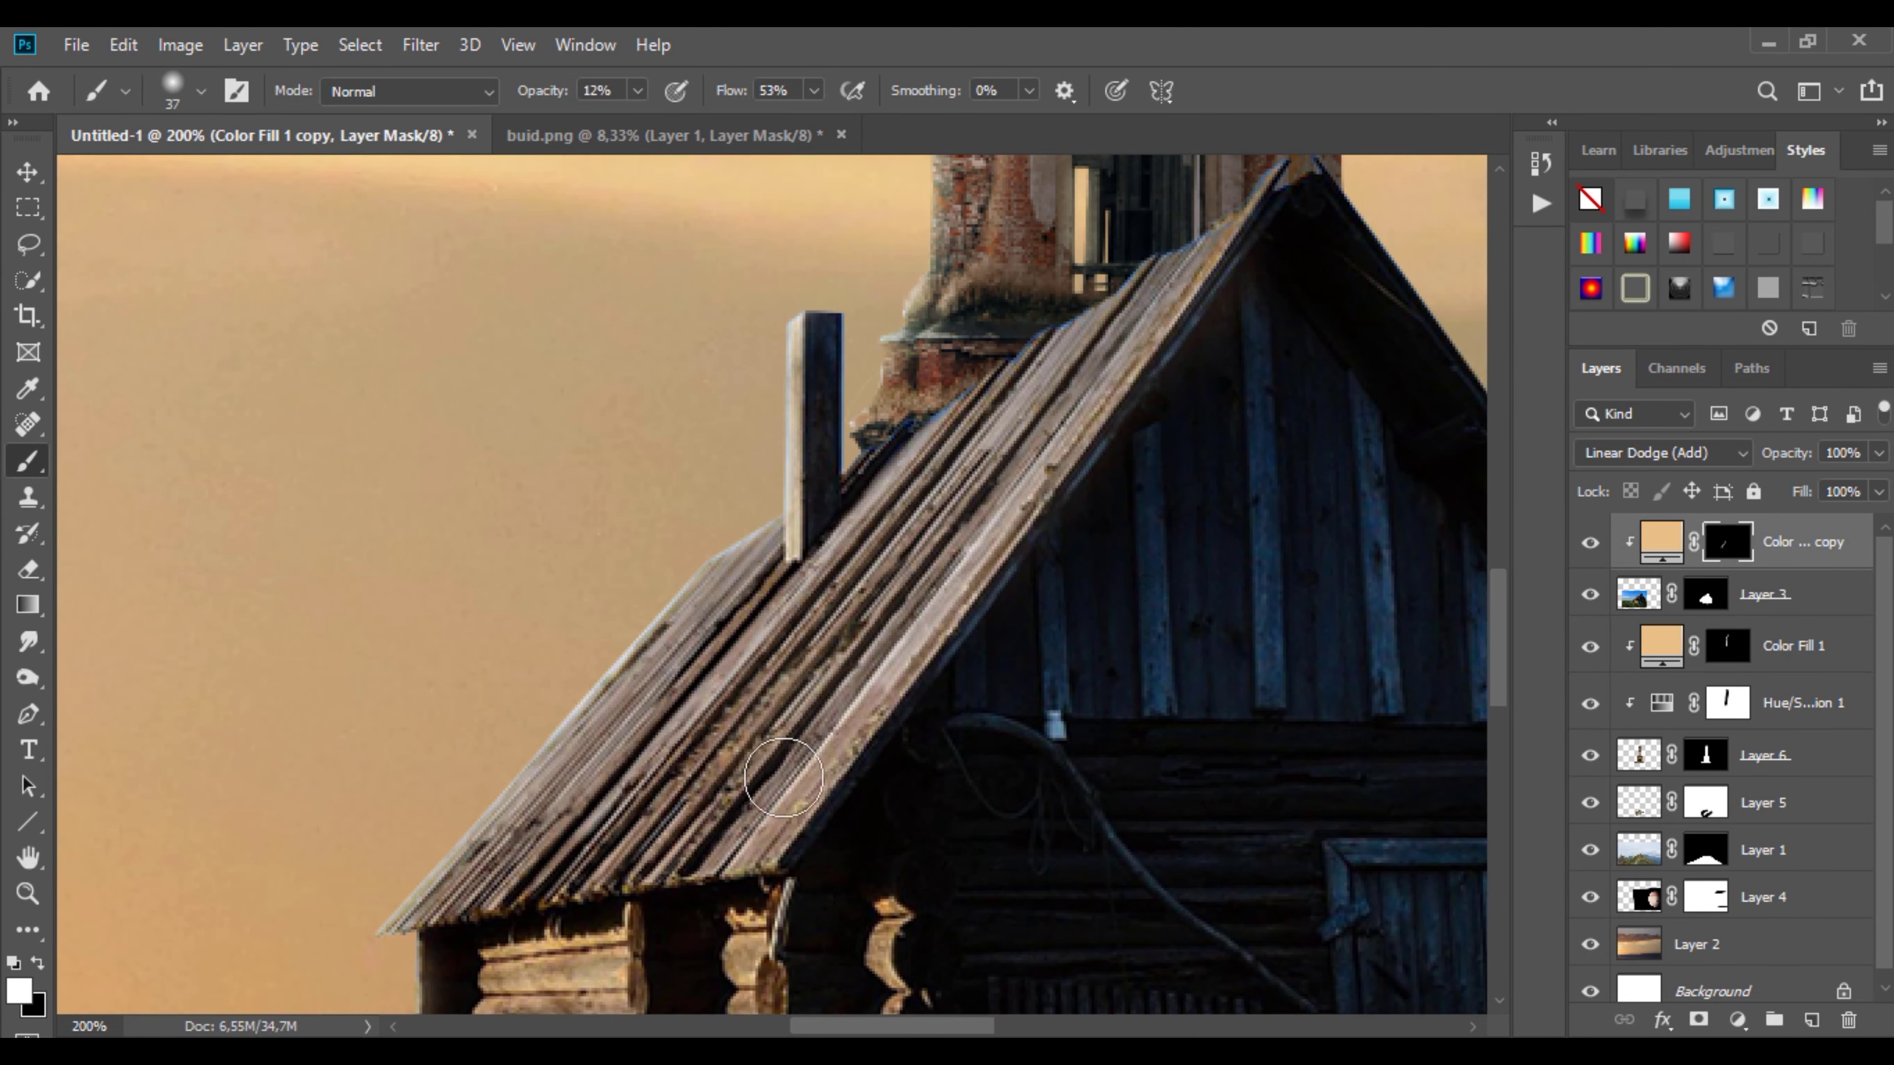
pyautogui.scroll(-3, 783, 777)
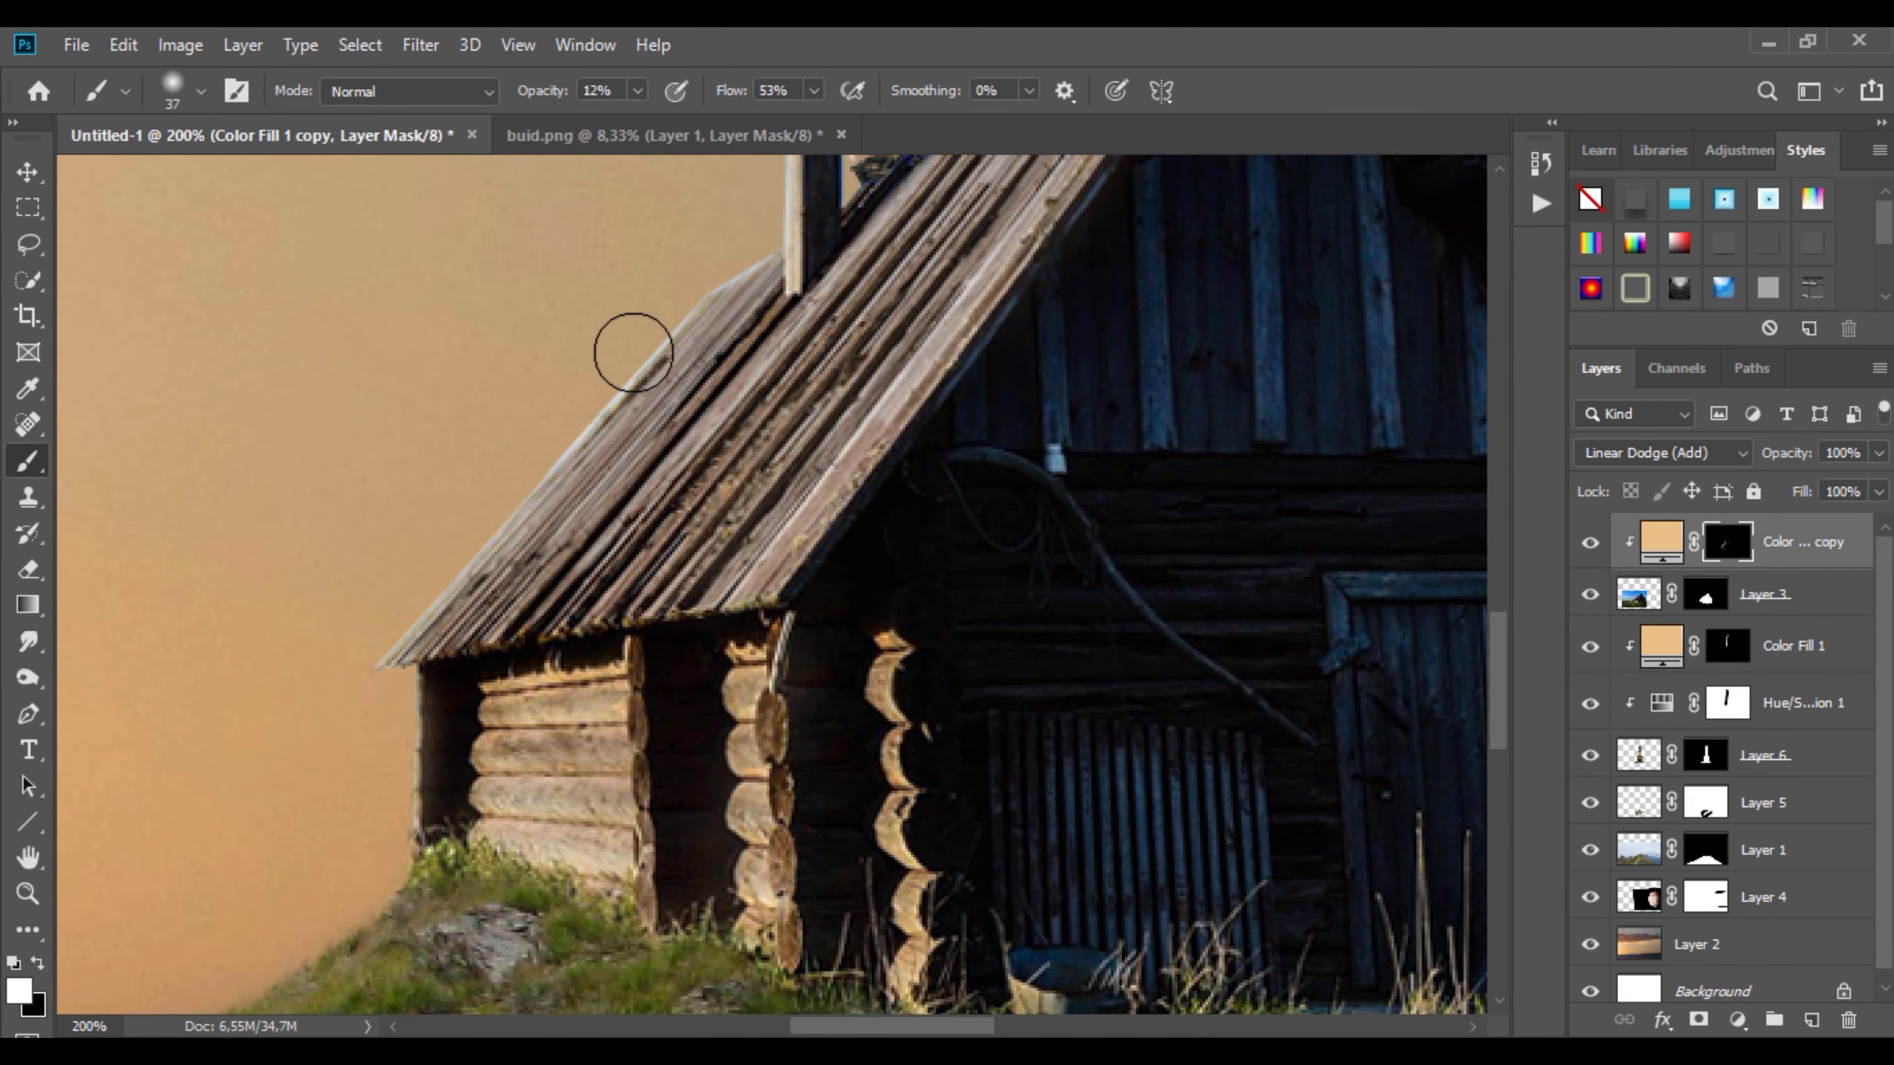
pyautogui.scroll(-2, 456, 452)
pyautogui.scroll(-1, 418, 406)
pyautogui.scroll(-1, 418, 406)
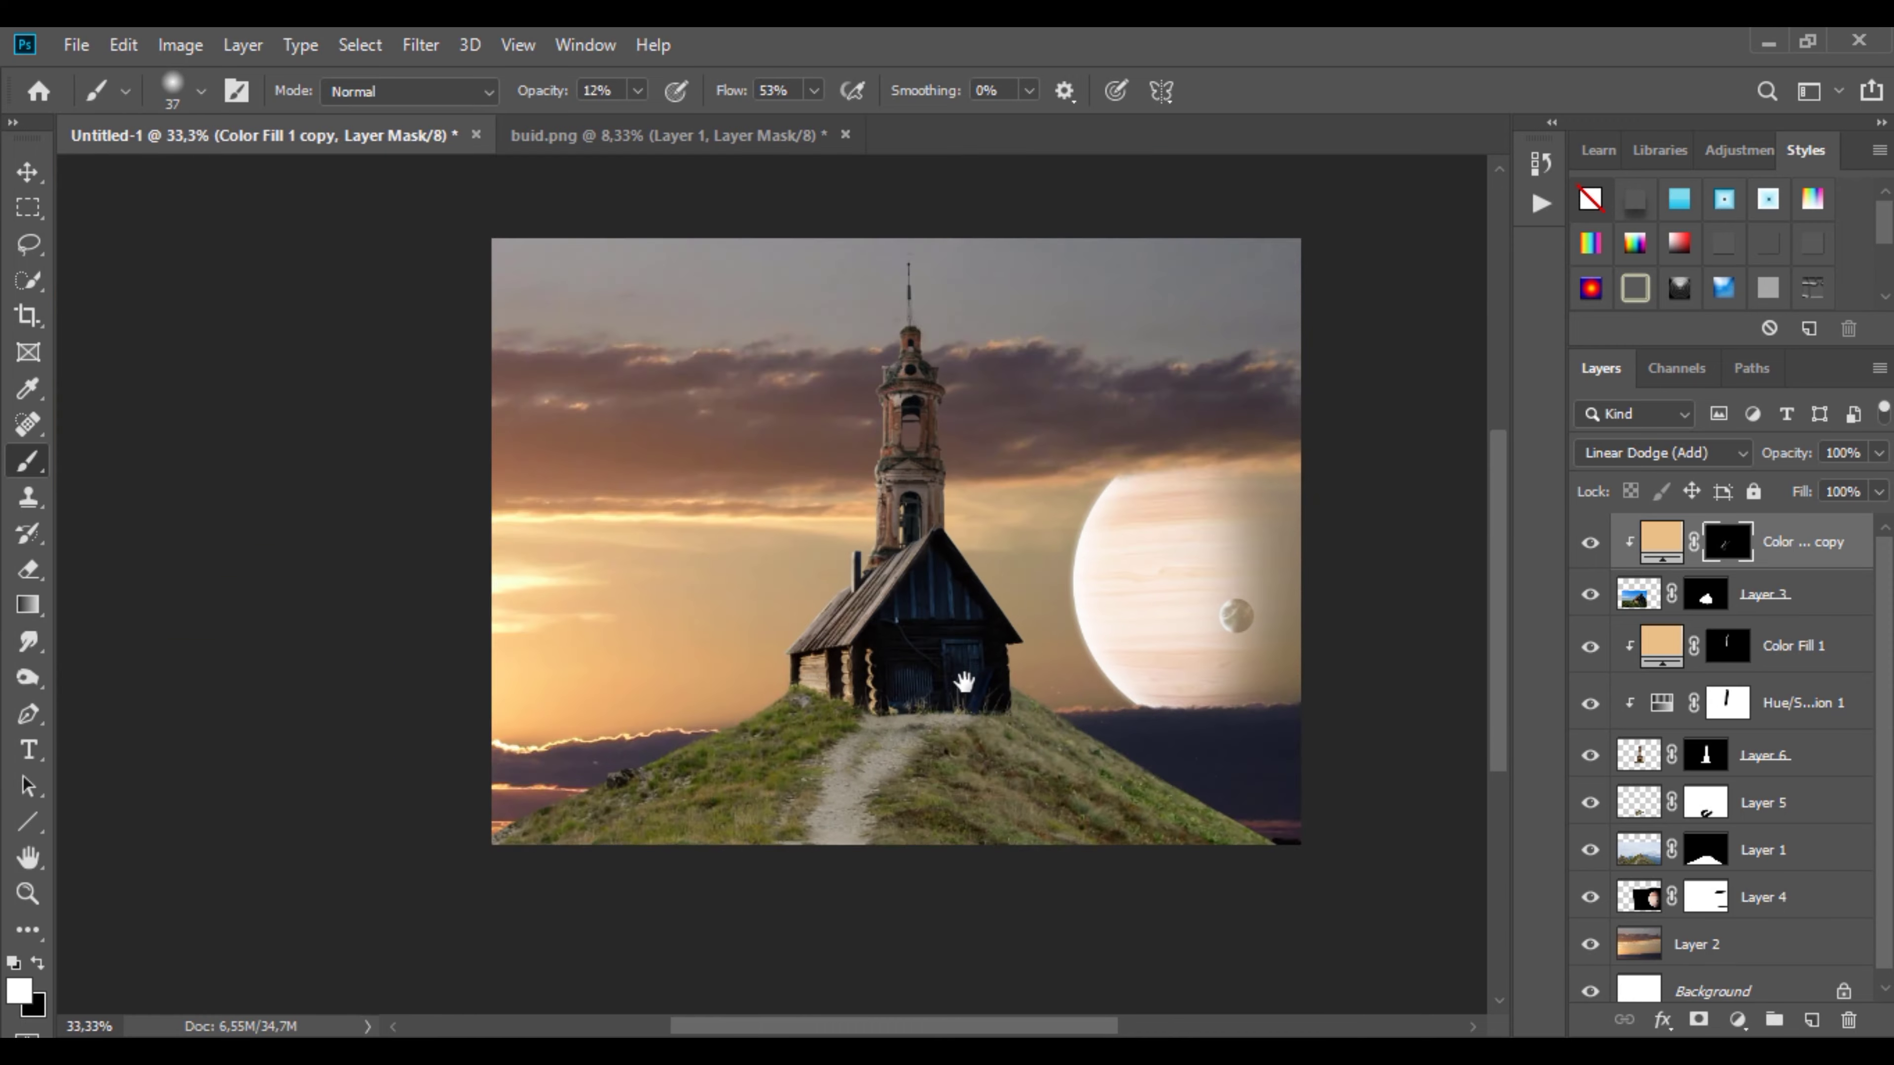
pyautogui.scroll(-1, 1030, 539)
pyautogui.click(1780, 649)
# Step: Add a clipped Hue/Saturation 2 adjustment and clip Layer 5 beneath it
pyautogui.click(1811, 1020)
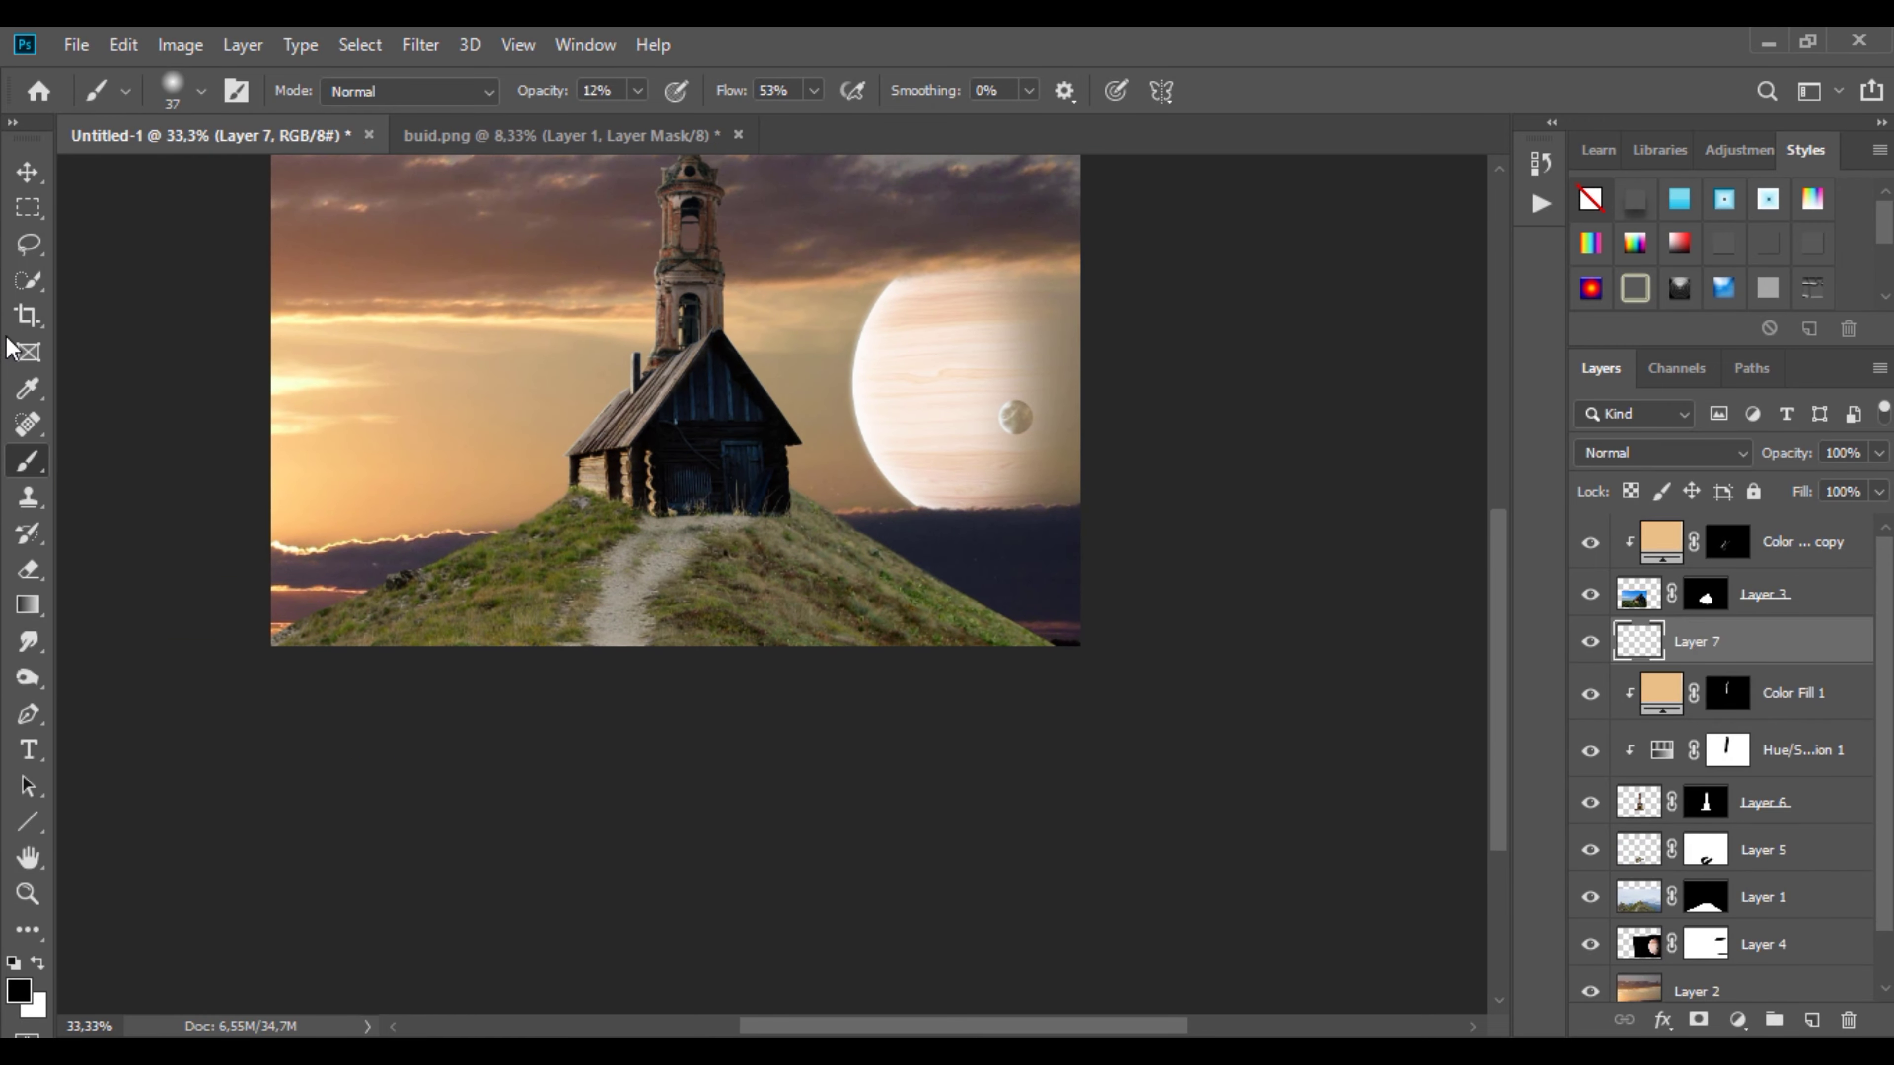
pyautogui.scroll(-1, 1799, 836)
pyautogui.click(1798, 836)
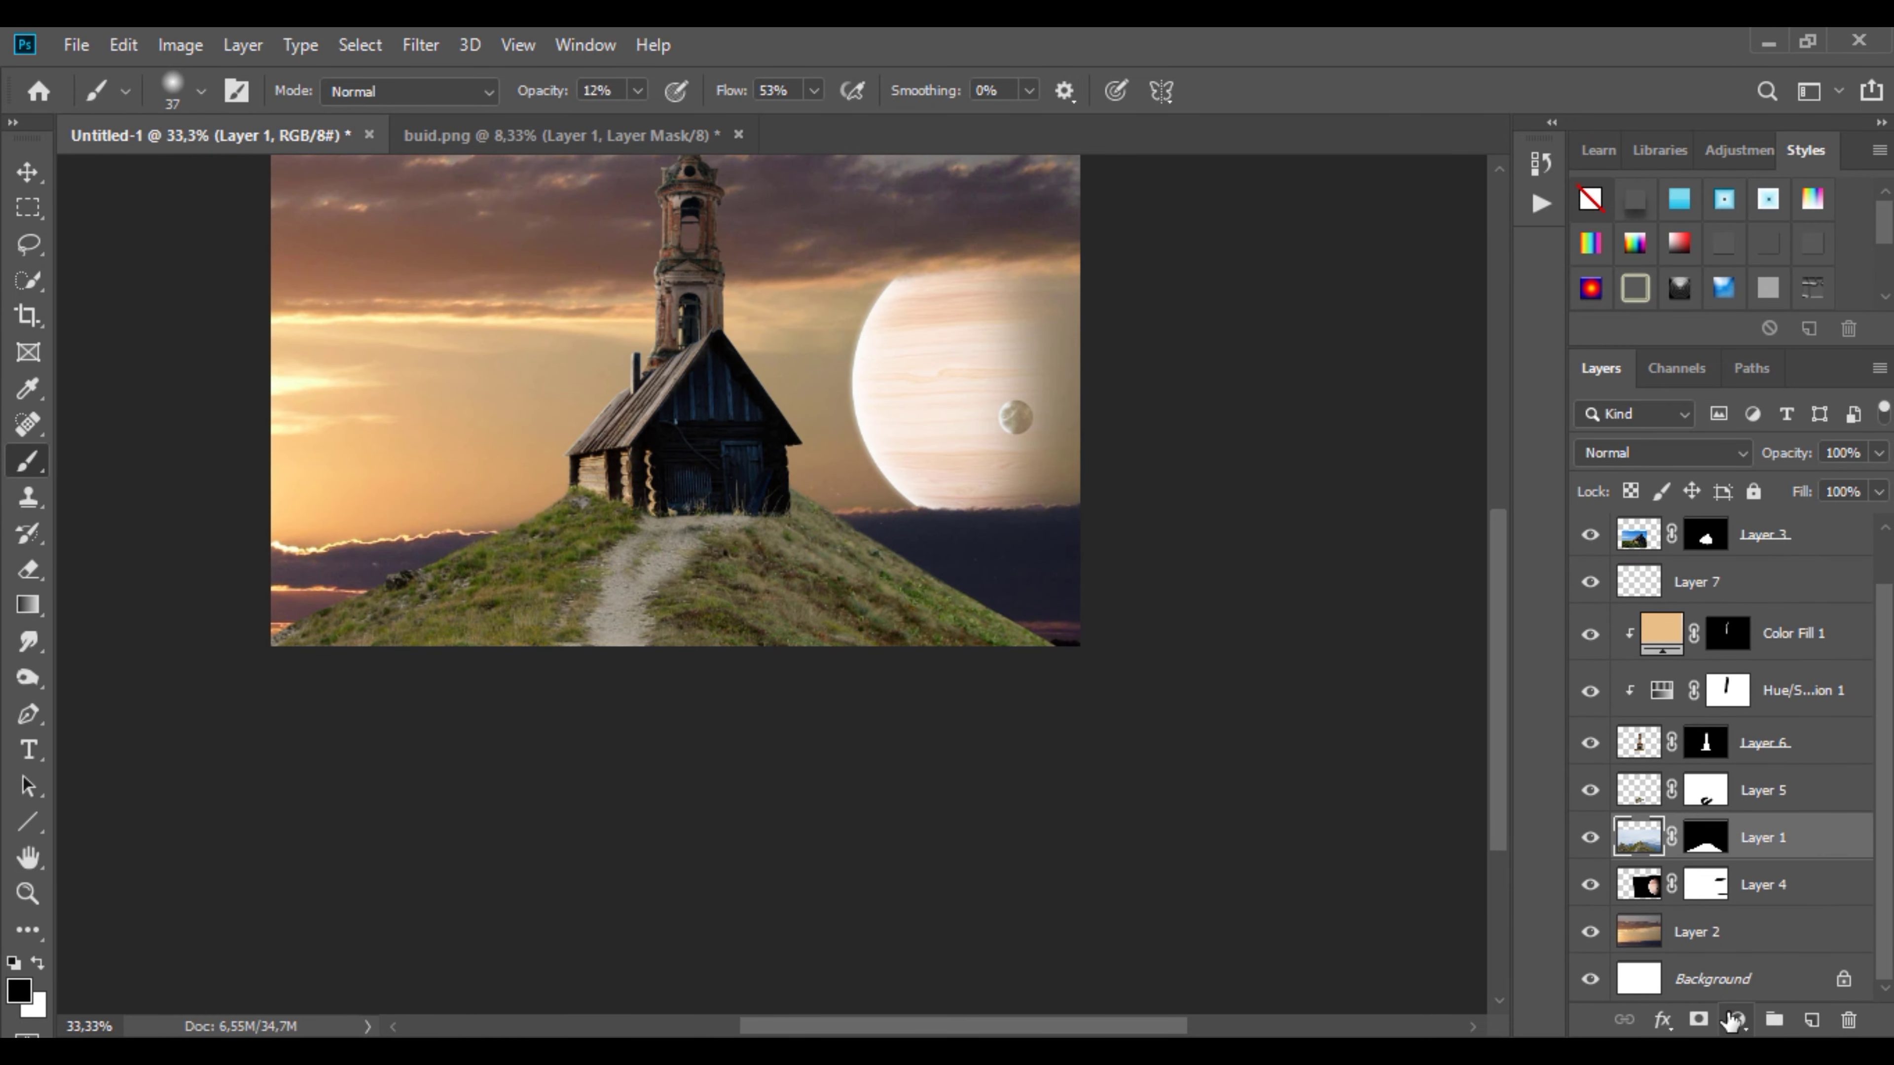
pyautogui.click(1735, 1020)
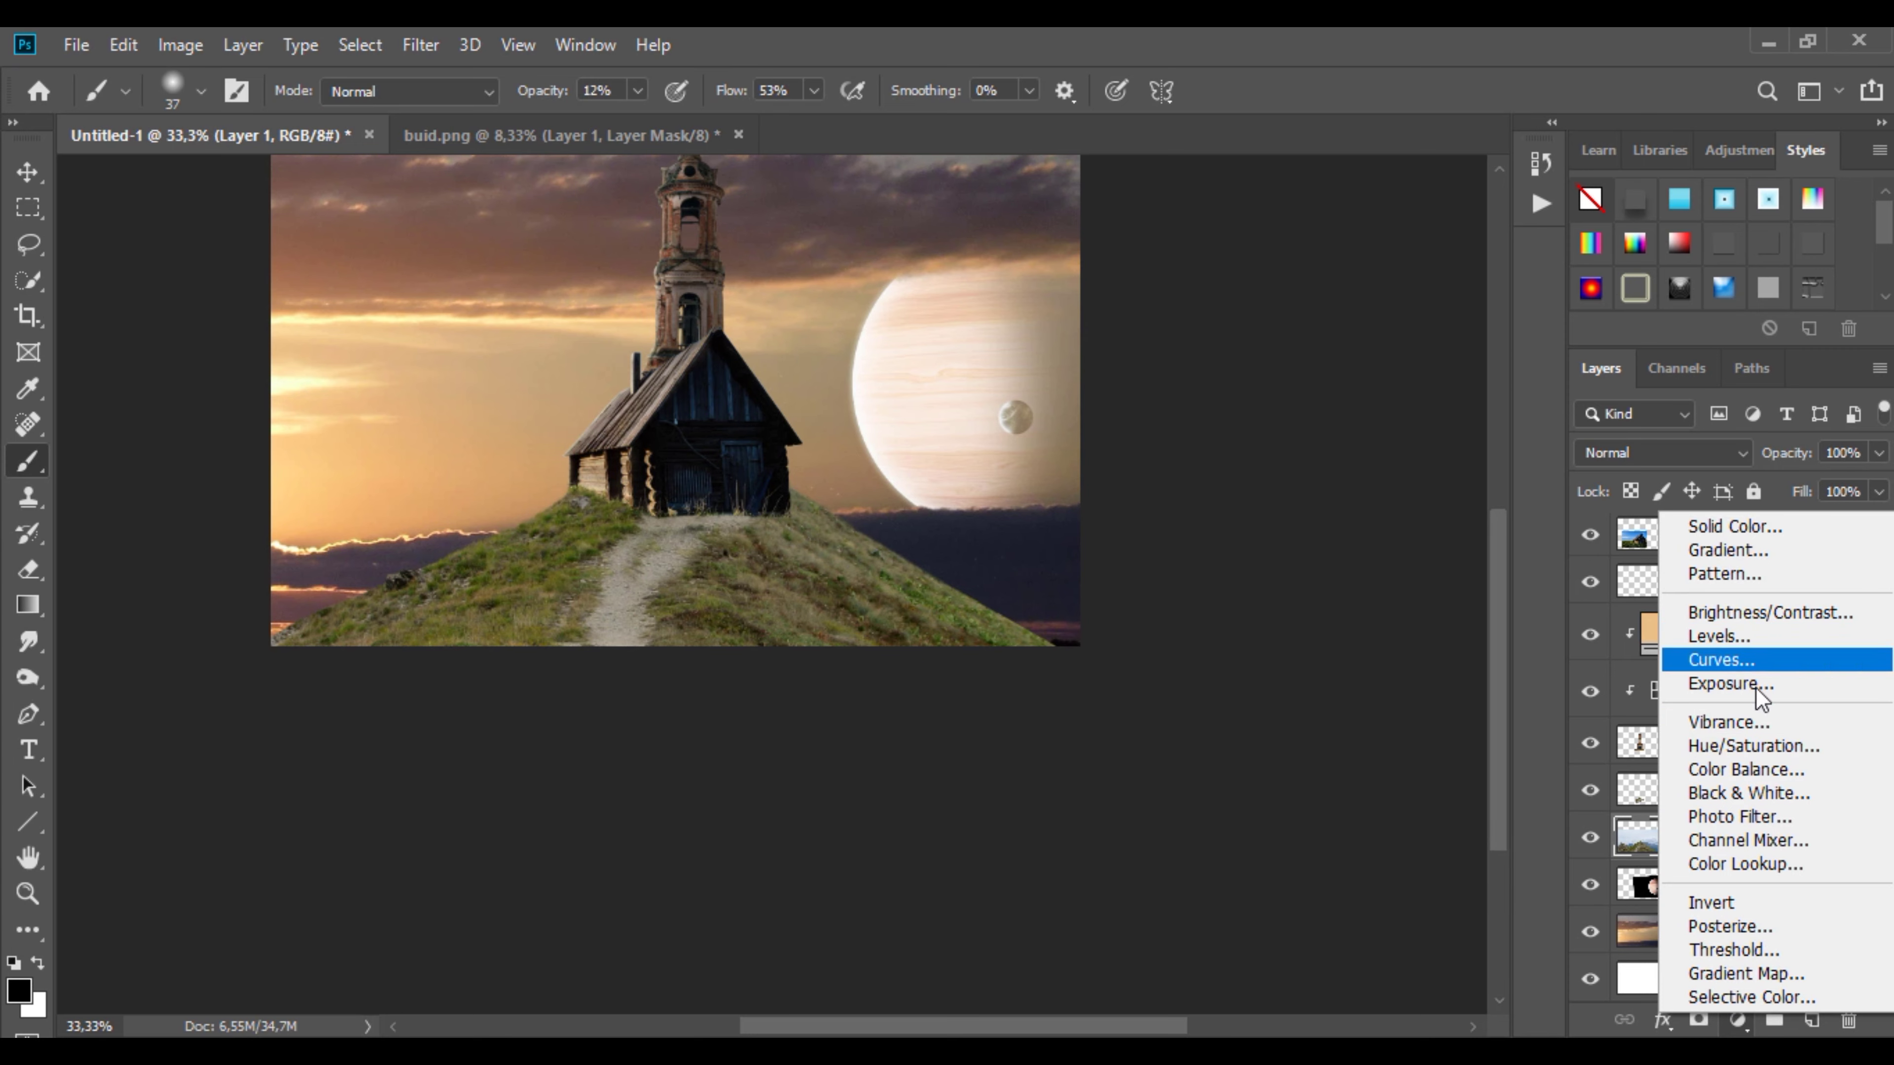
pyautogui.click(1753, 746)
pyautogui.rightClick(1797, 850)
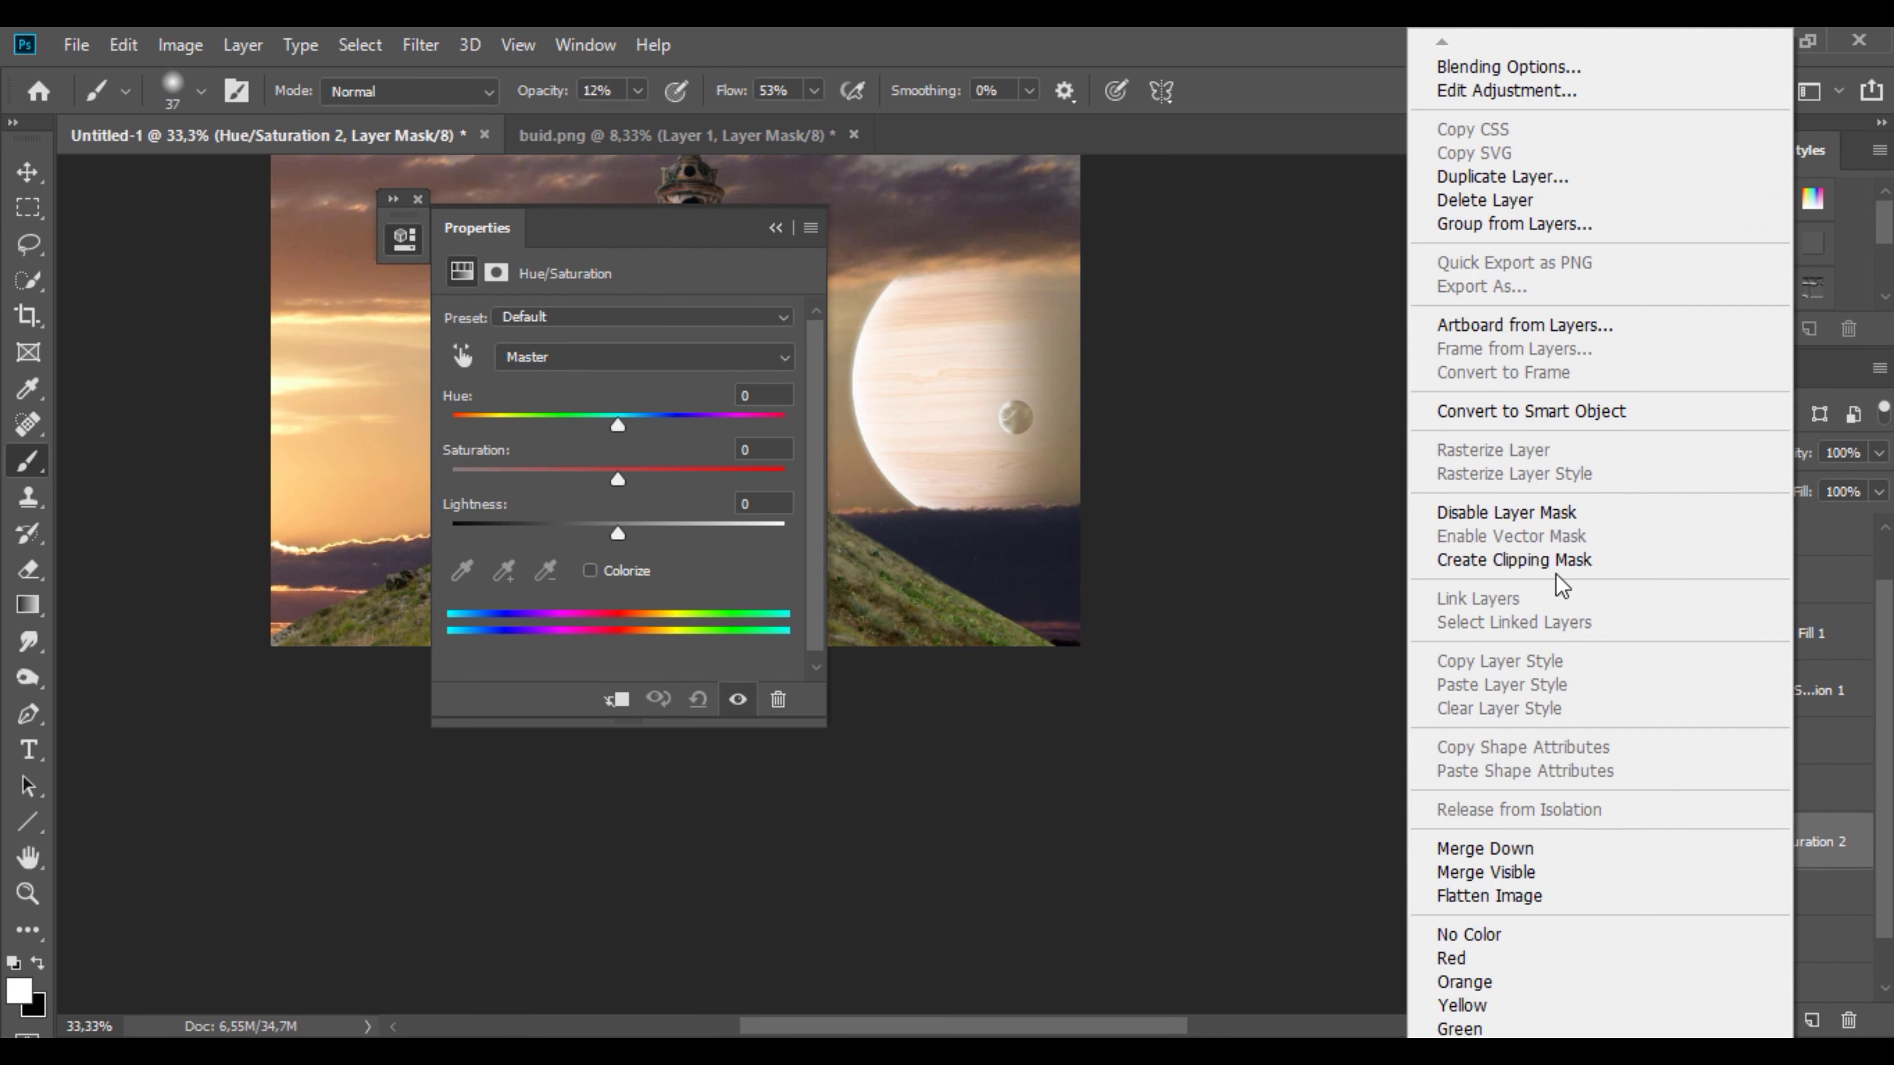
pyautogui.click(1556, 579)
pyautogui.moveTo(648, 246); pyautogui.dragTo(1357, 396)
pyautogui.doubleClick(1446, 349)
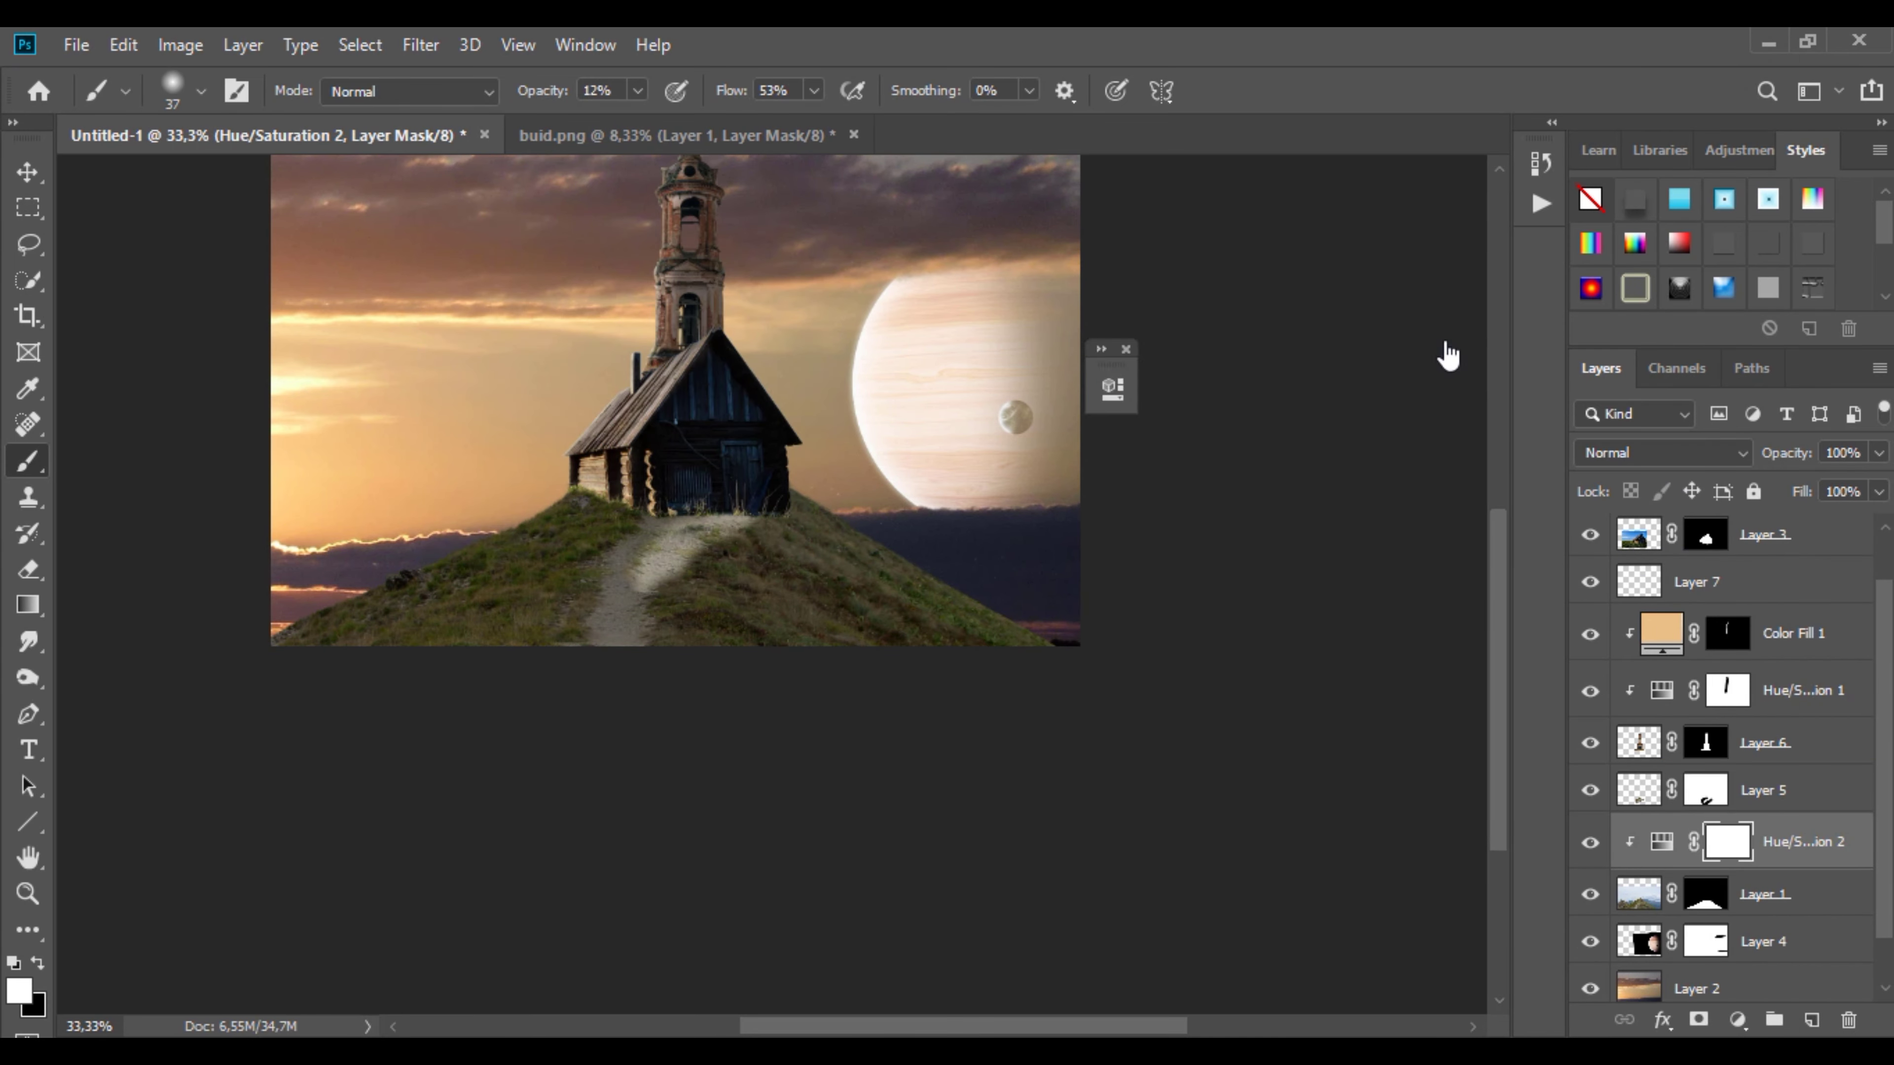
pyautogui.moveTo(1773, 805); pyautogui.dragTo(1781, 884)
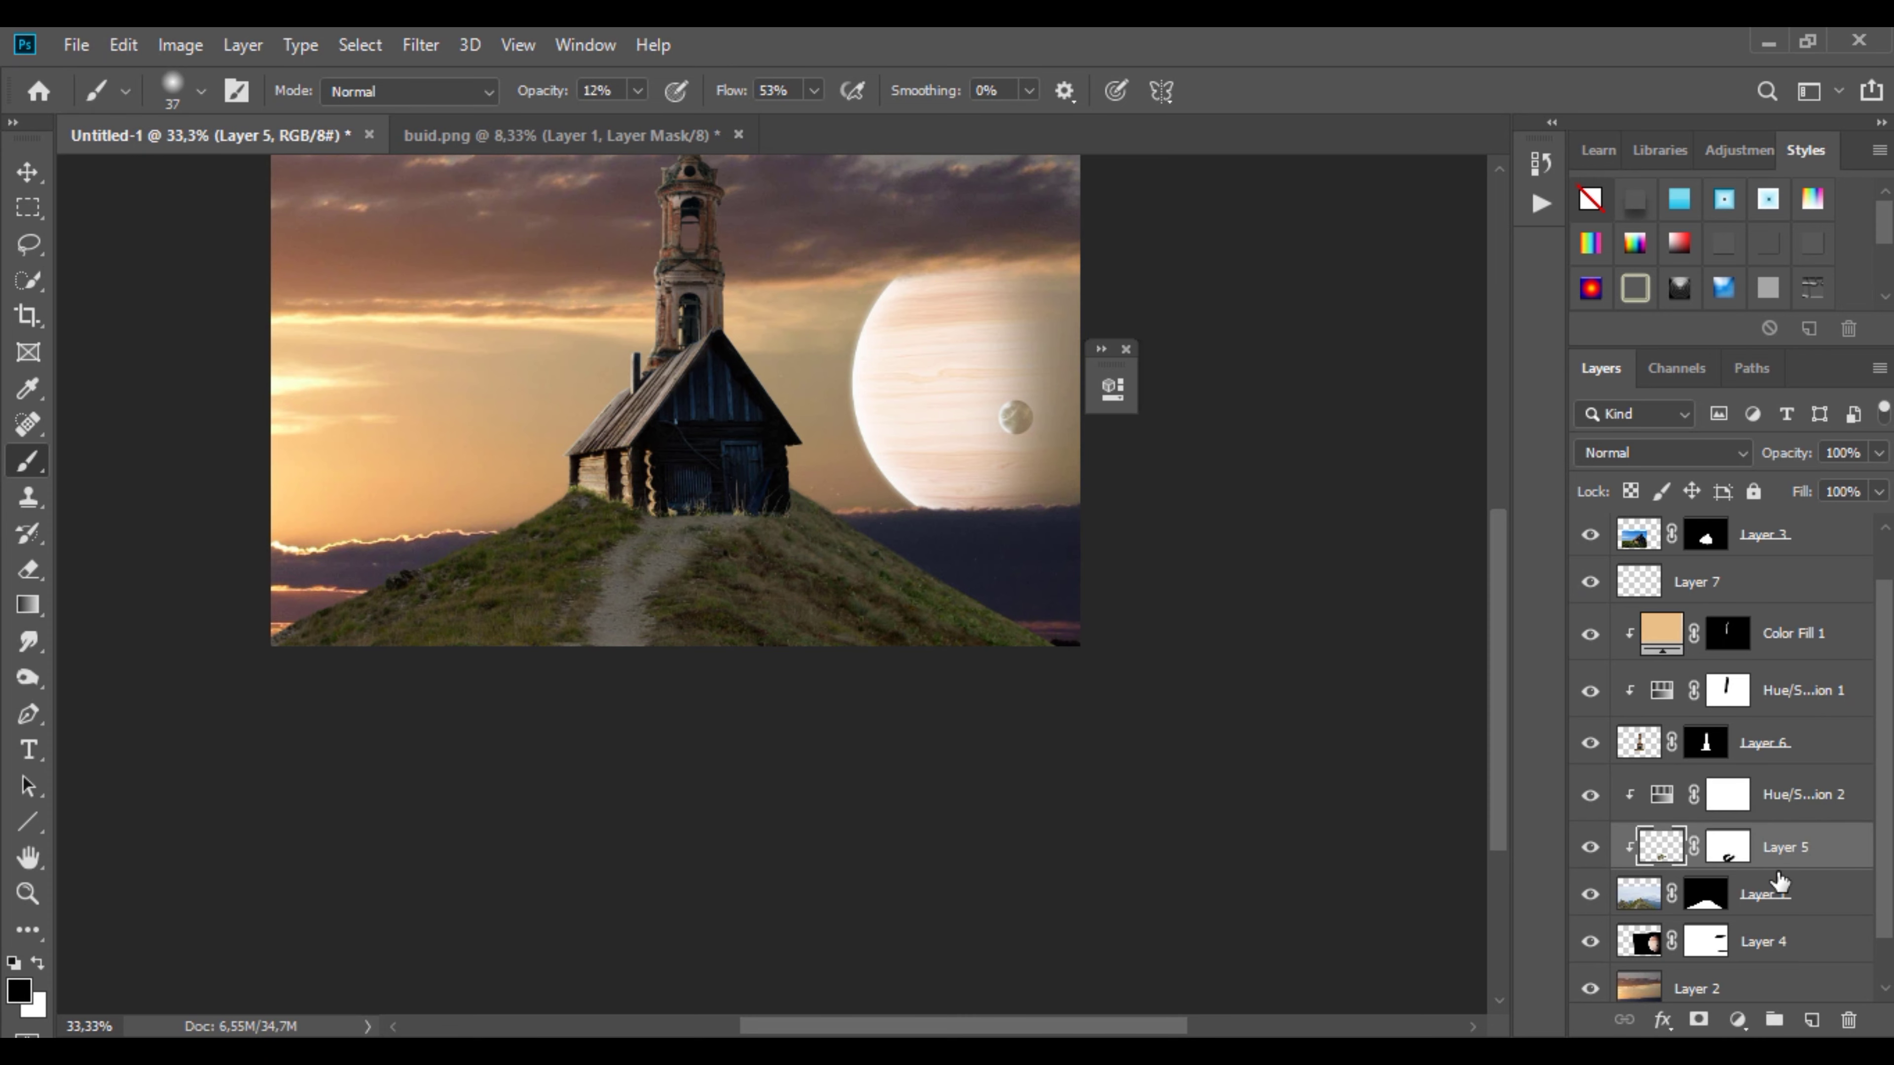
# Step: With a 165 px brush at about 60% opacity, mask the darkening off the left grassy slope
pyautogui.rightClick(898, 405)
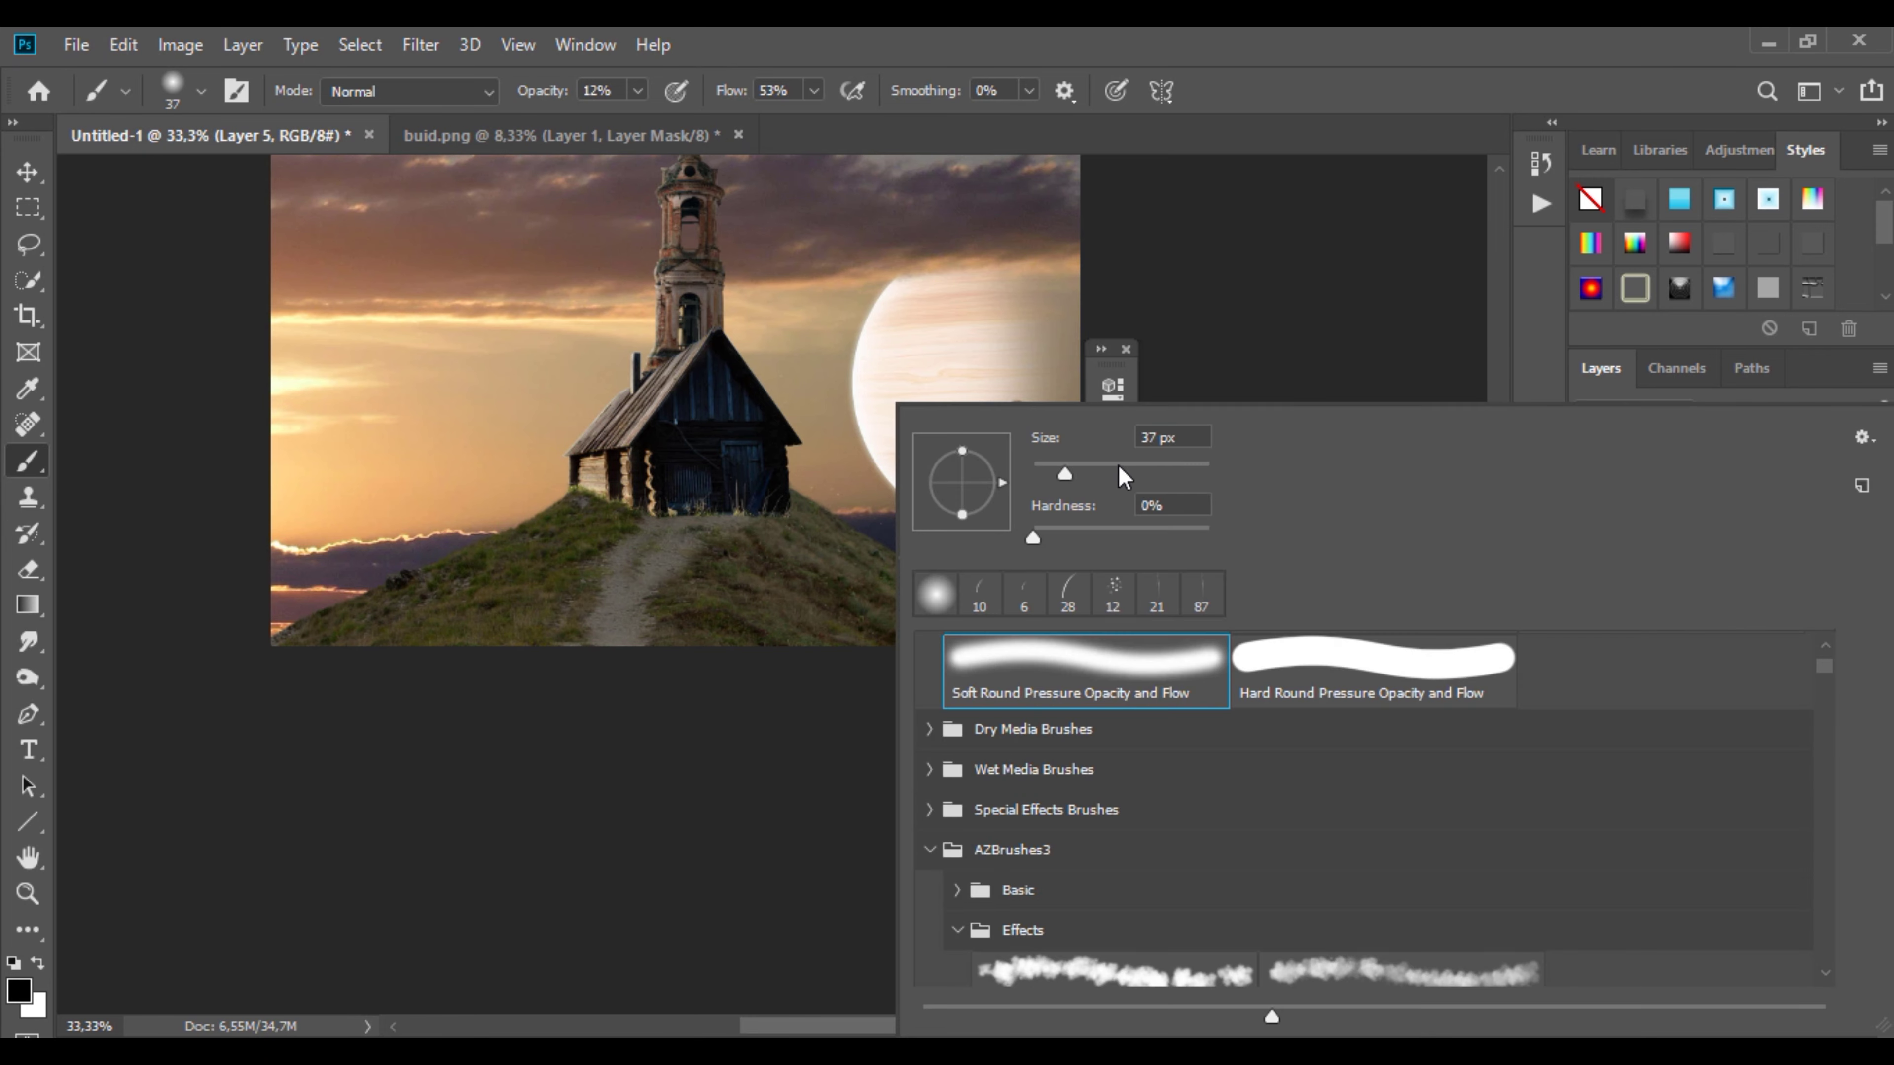
pyautogui.moveTo(1074, 474); pyautogui.dragTo(1114, 474)
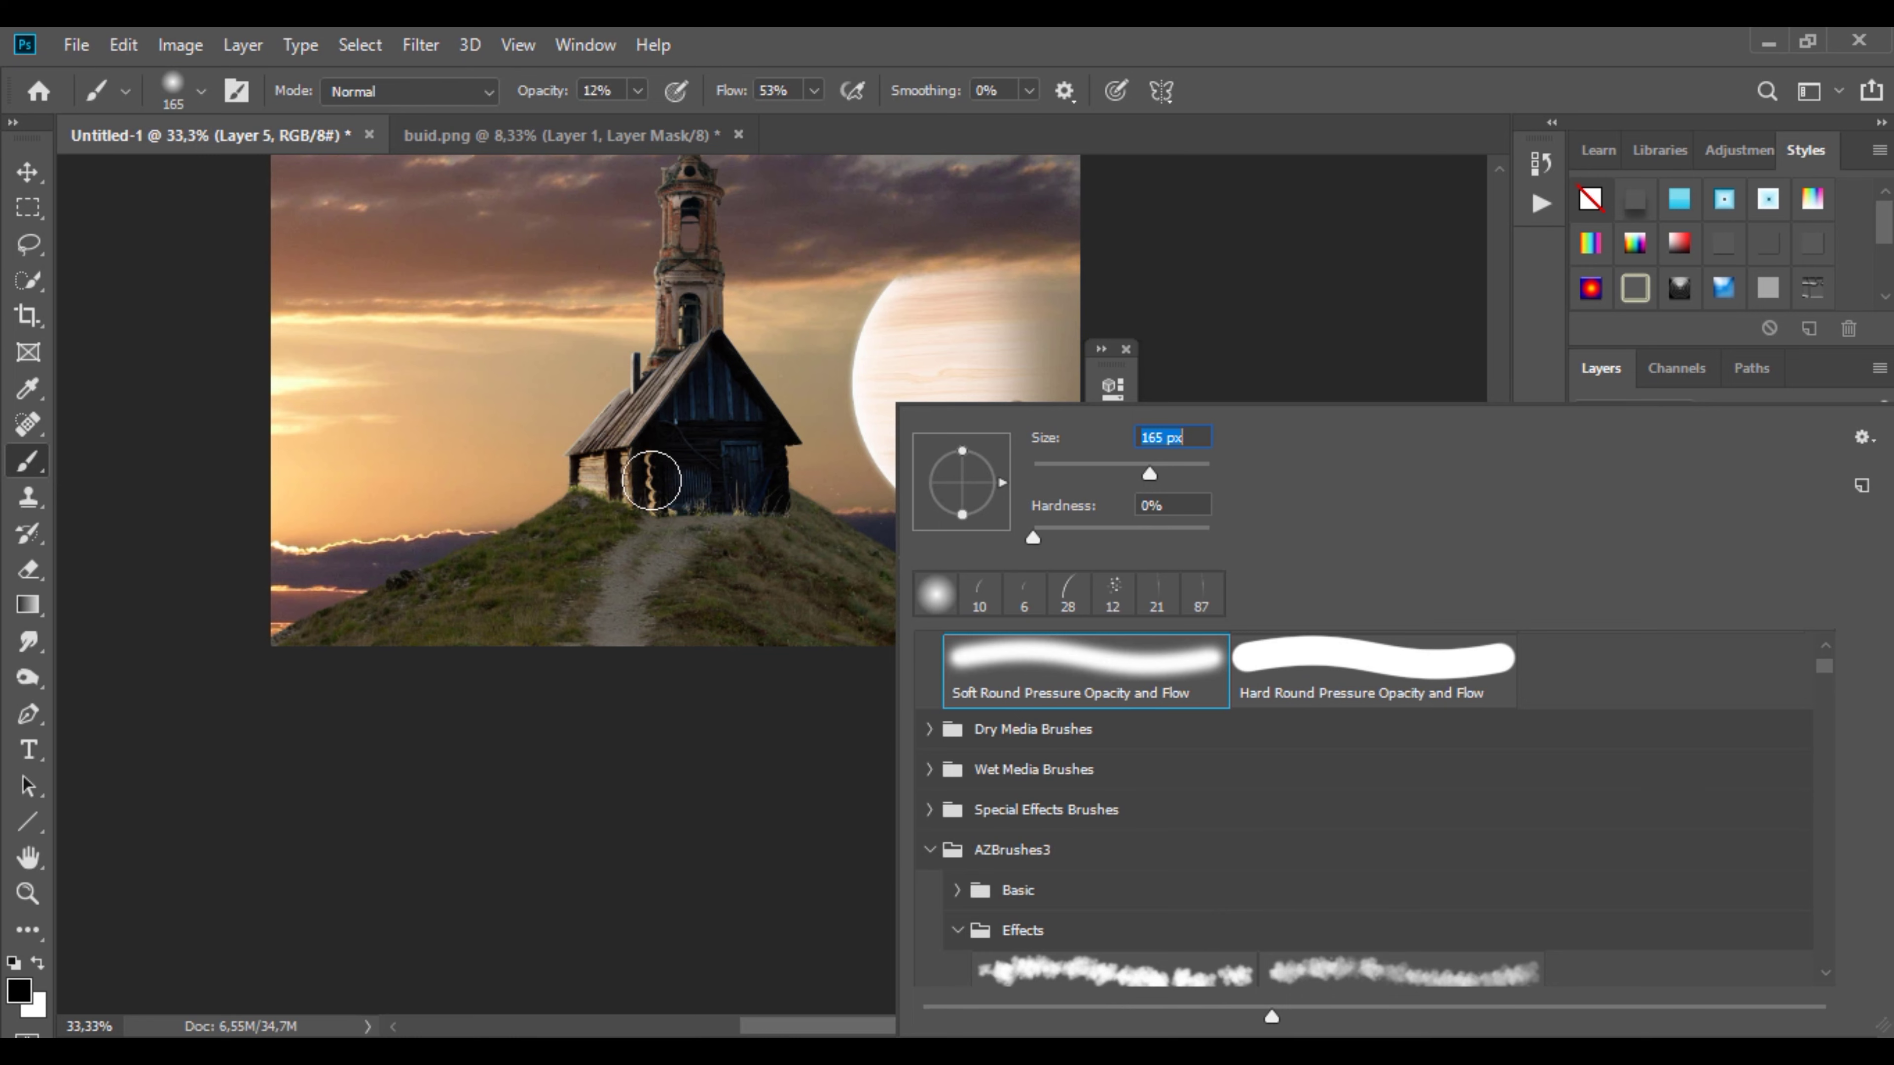
pyautogui.click(678, 516)
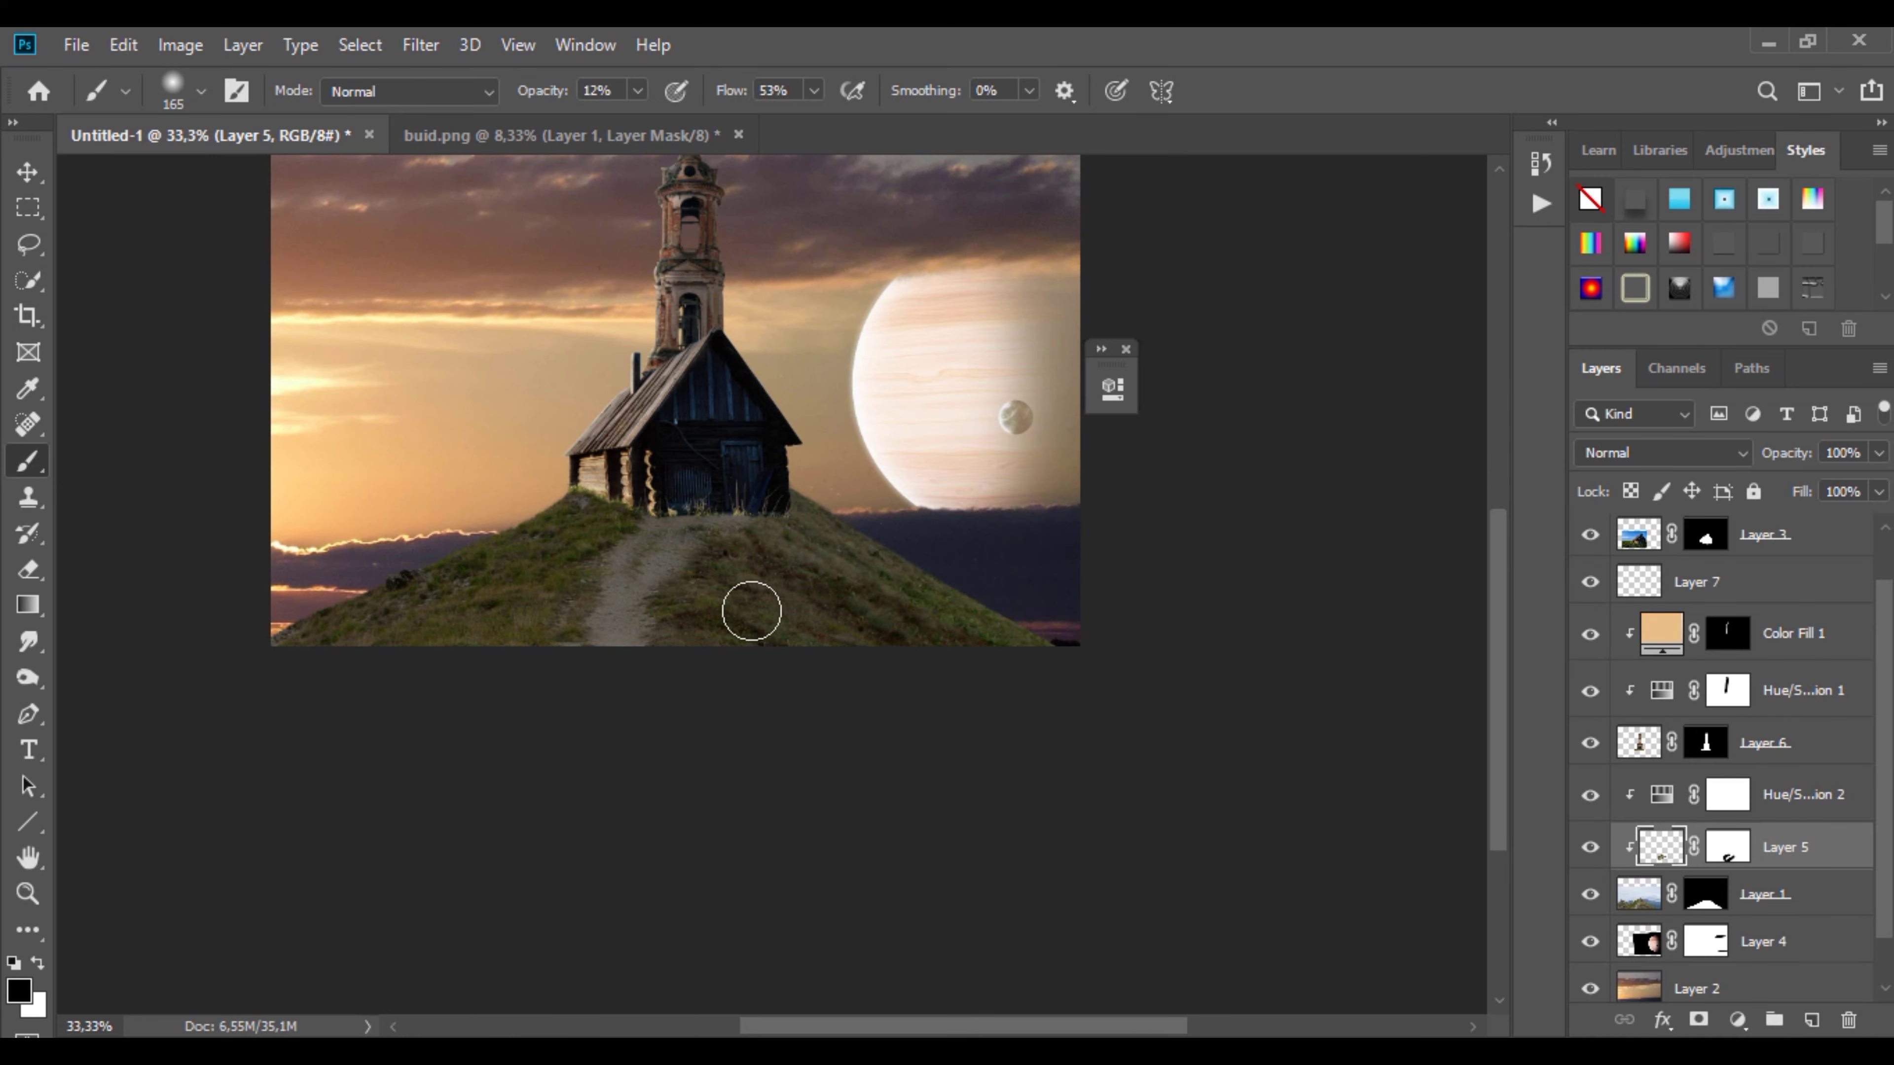
pyautogui.click(1728, 795)
pyautogui.scroll(1, 876, 582)
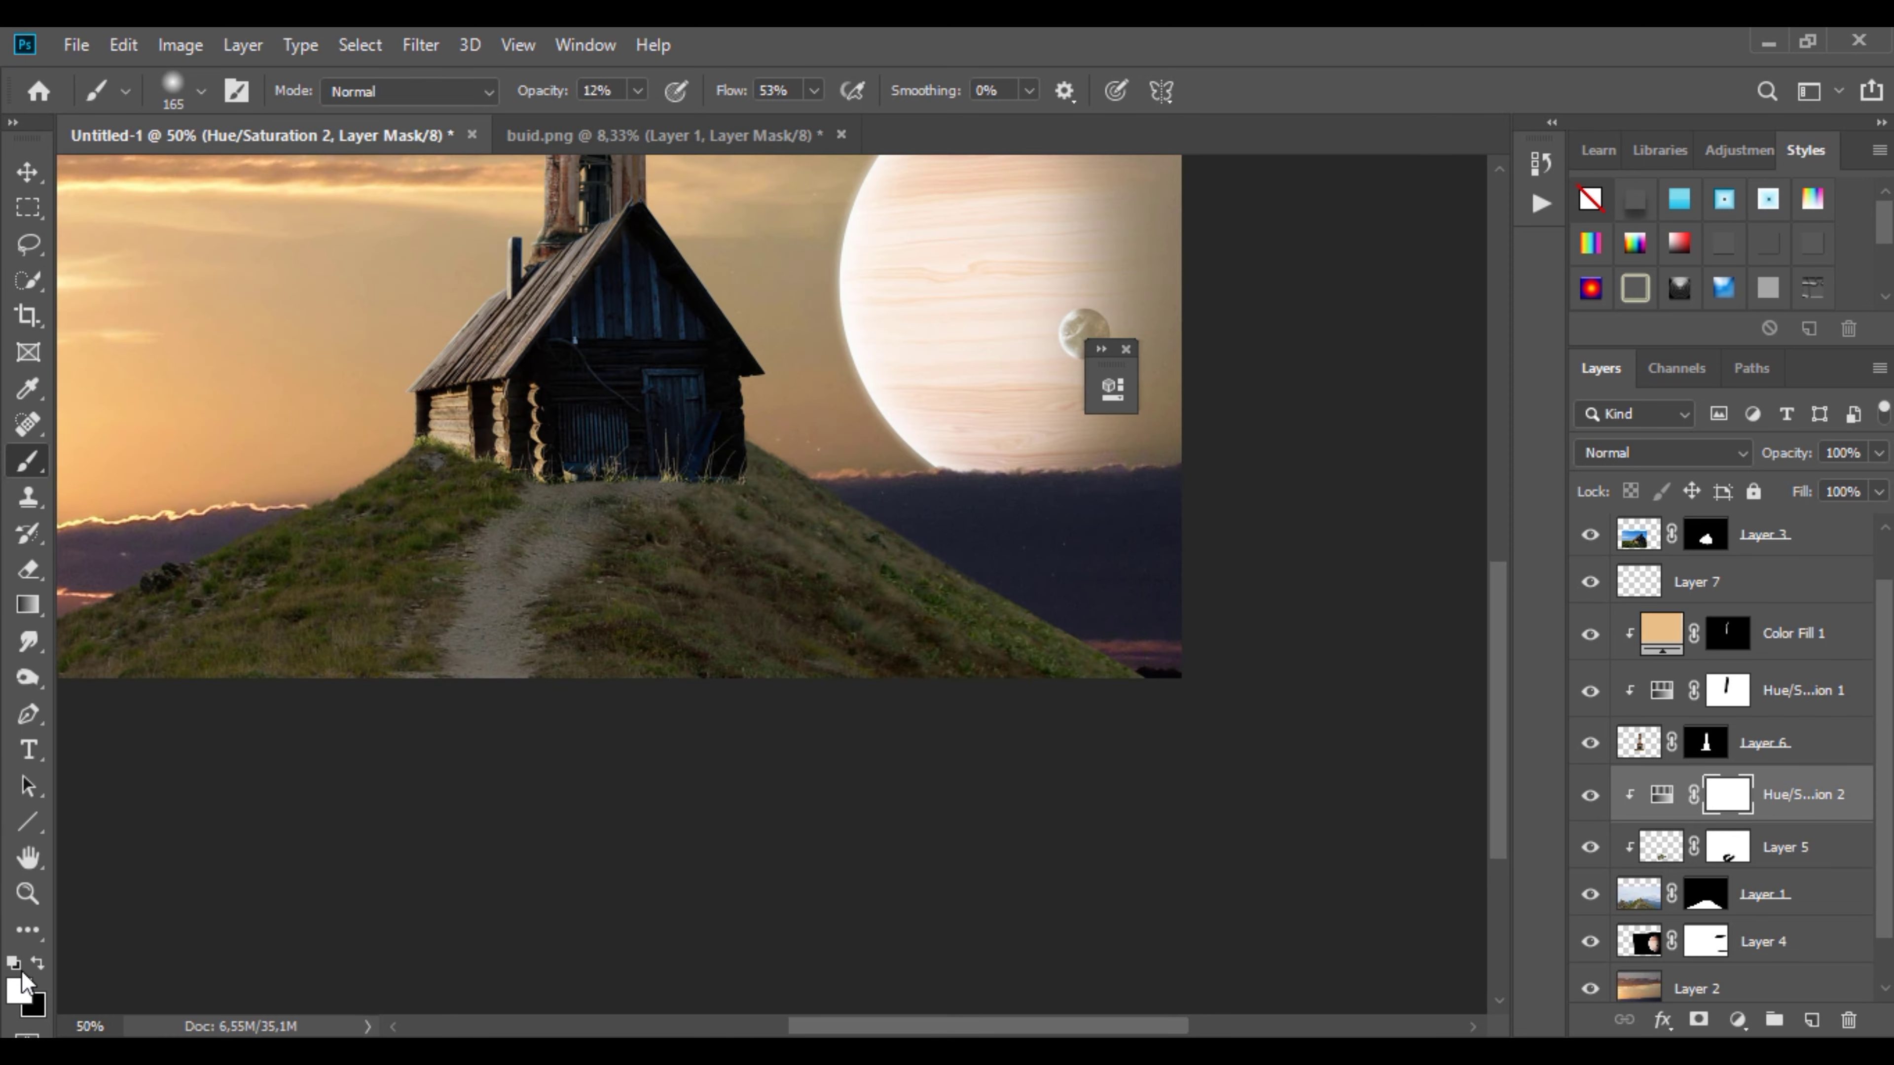
pyautogui.moveTo(638, 90); pyautogui.dragTo(697, 125)
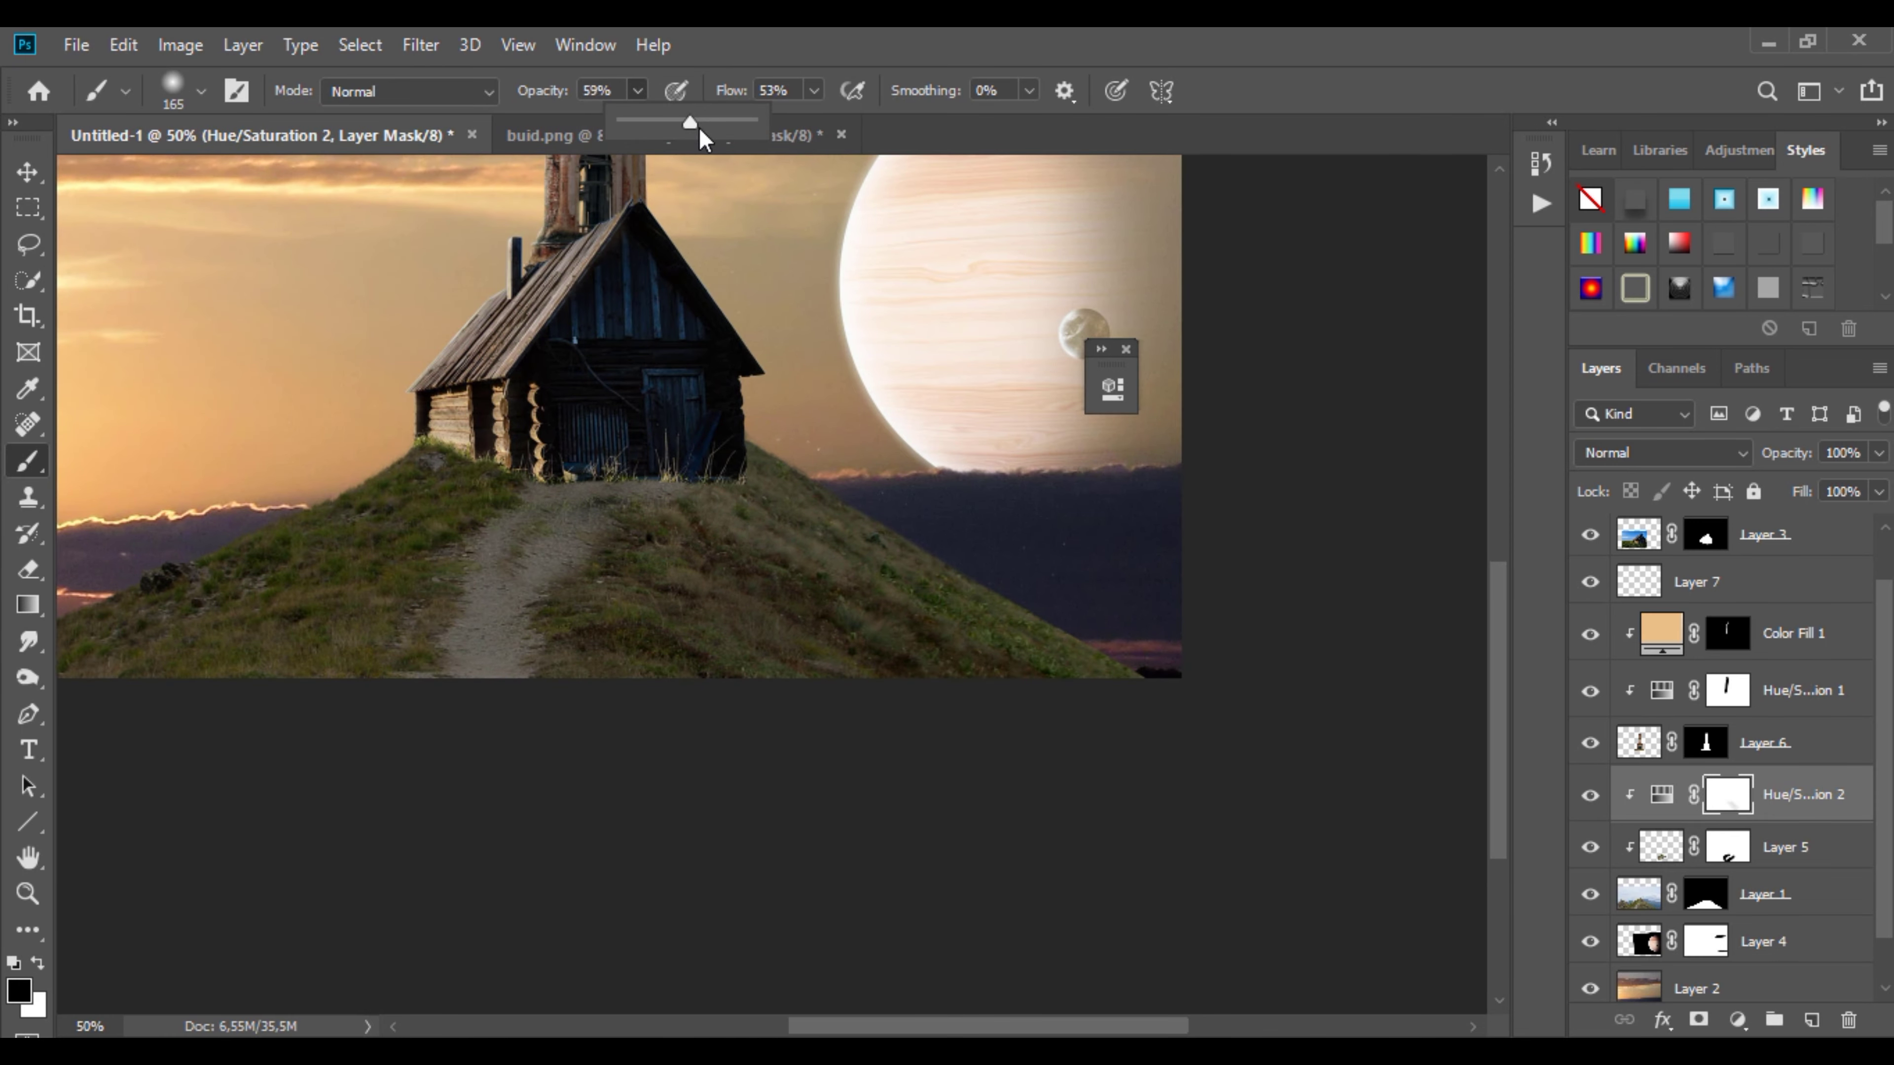
pyautogui.moveTo(285, 529)
pyautogui.mouseDown()
pyautogui.moveTo(262, 685)
pyautogui.moveTo(260, 593)
pyautogui.mouseUp()
# Step: Unmask the path near the cabin at 47% opacity, then duplicate the Color Fill 1 glow
pyautogui.moveTo(637, 91); pyautogui.dragTo(746, 123)
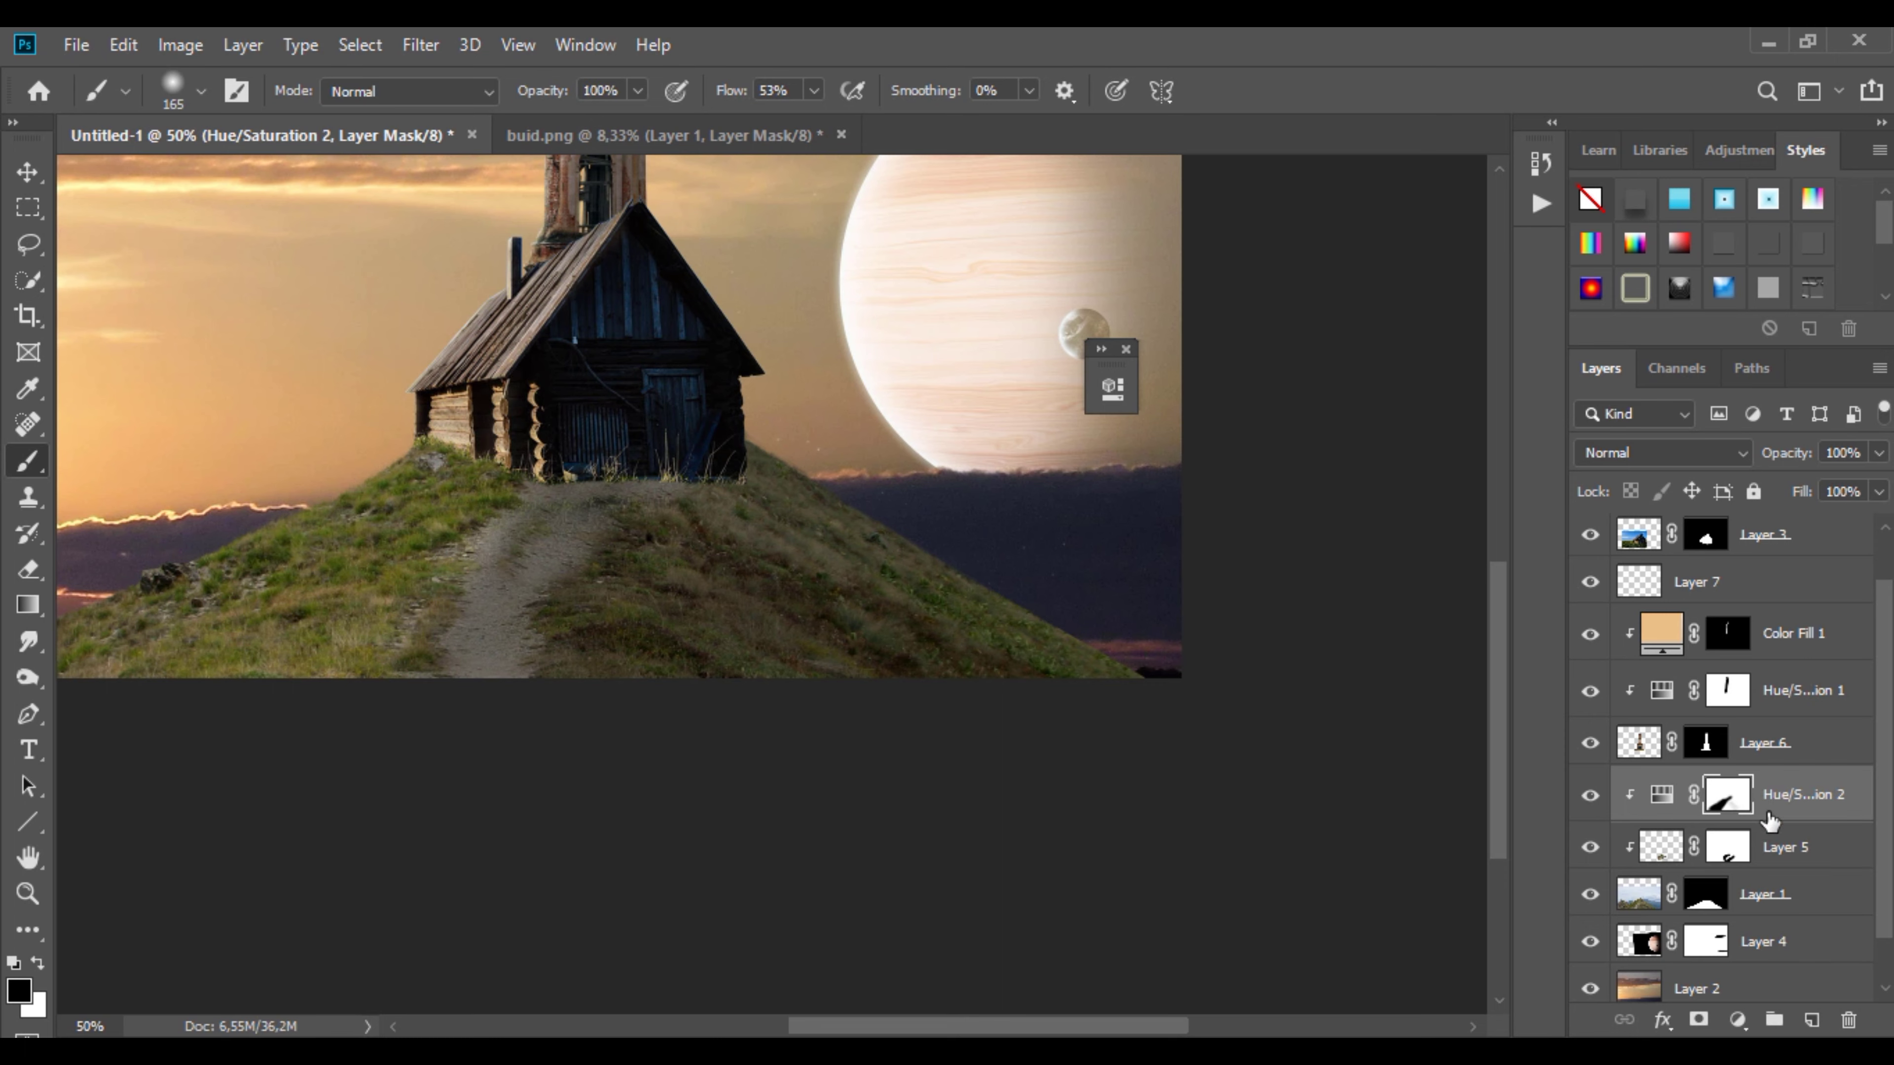
pyautogui.doubleClick(1660, 802)
pyautogui.click(939, 402)
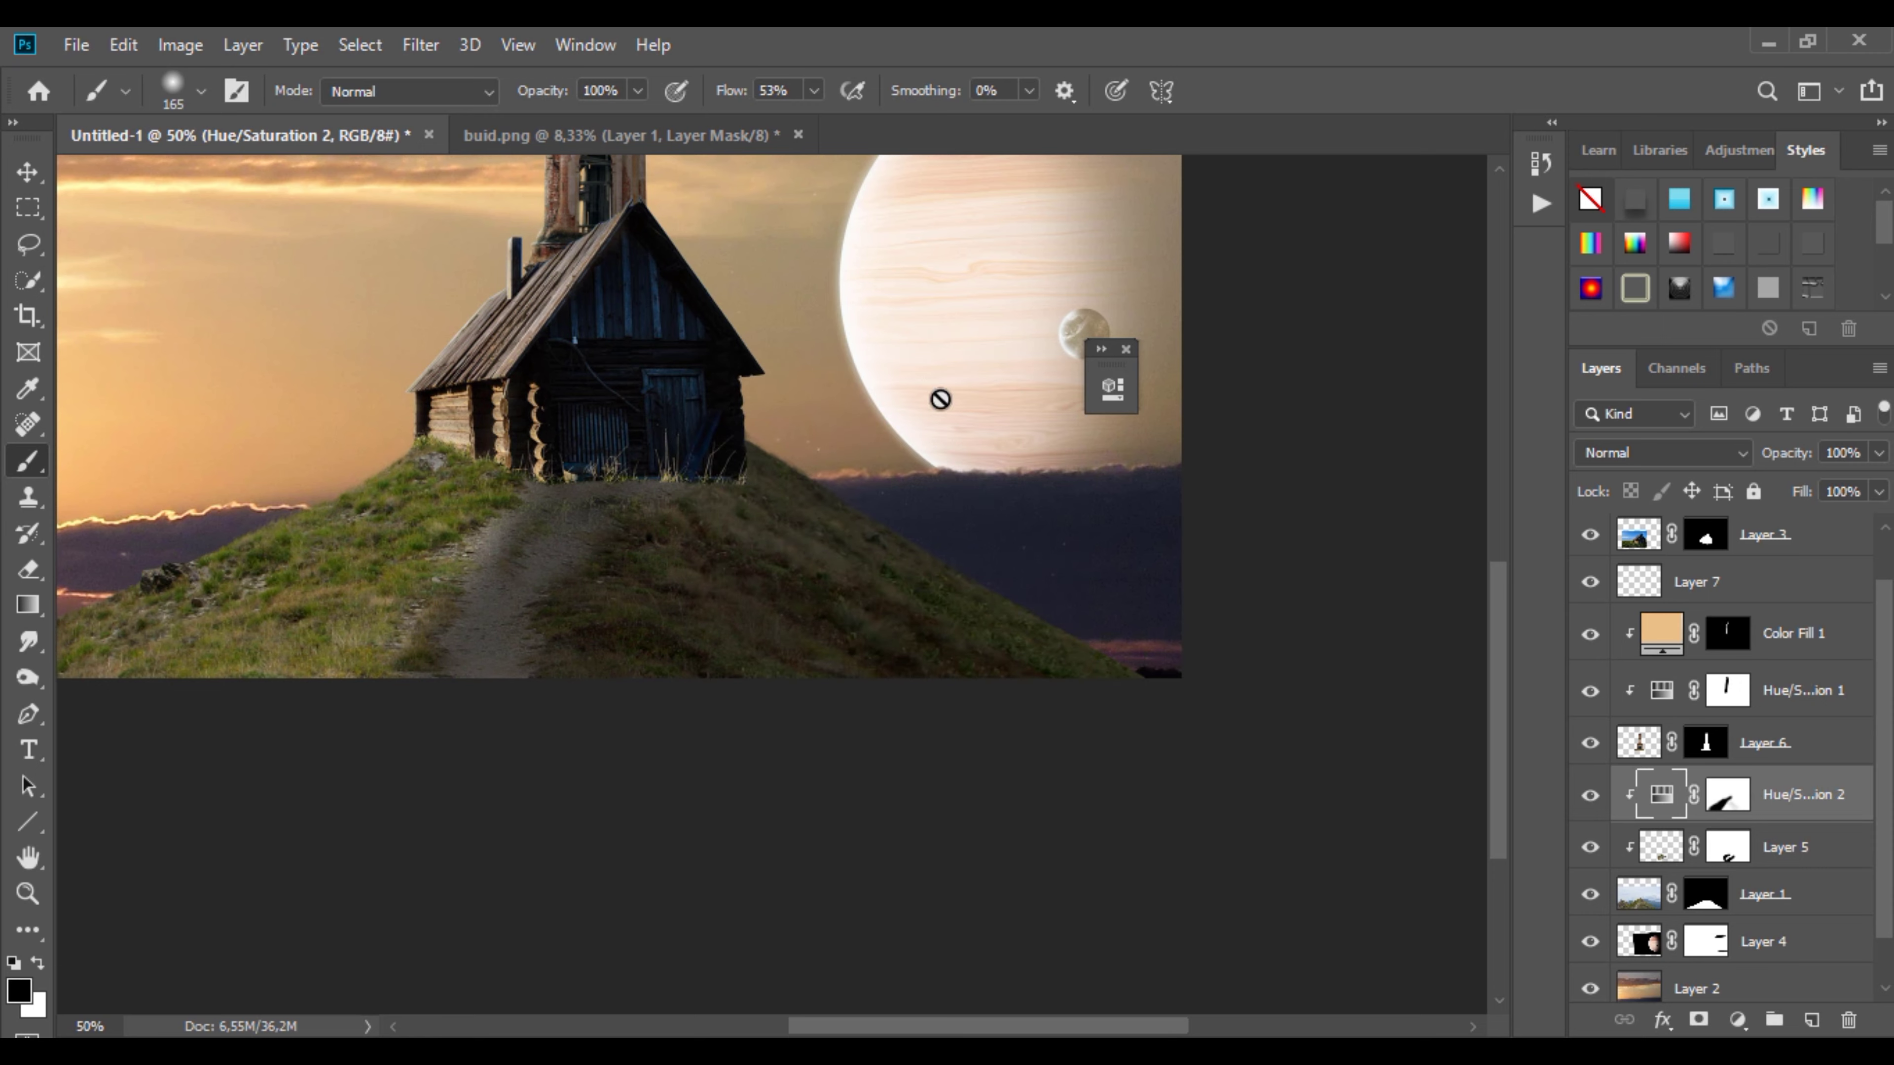
pyautogui.hotkey('ctrl', '\\')
pyautogui.moveTo(638, 90); pyautogui.dragTo(570, 130)
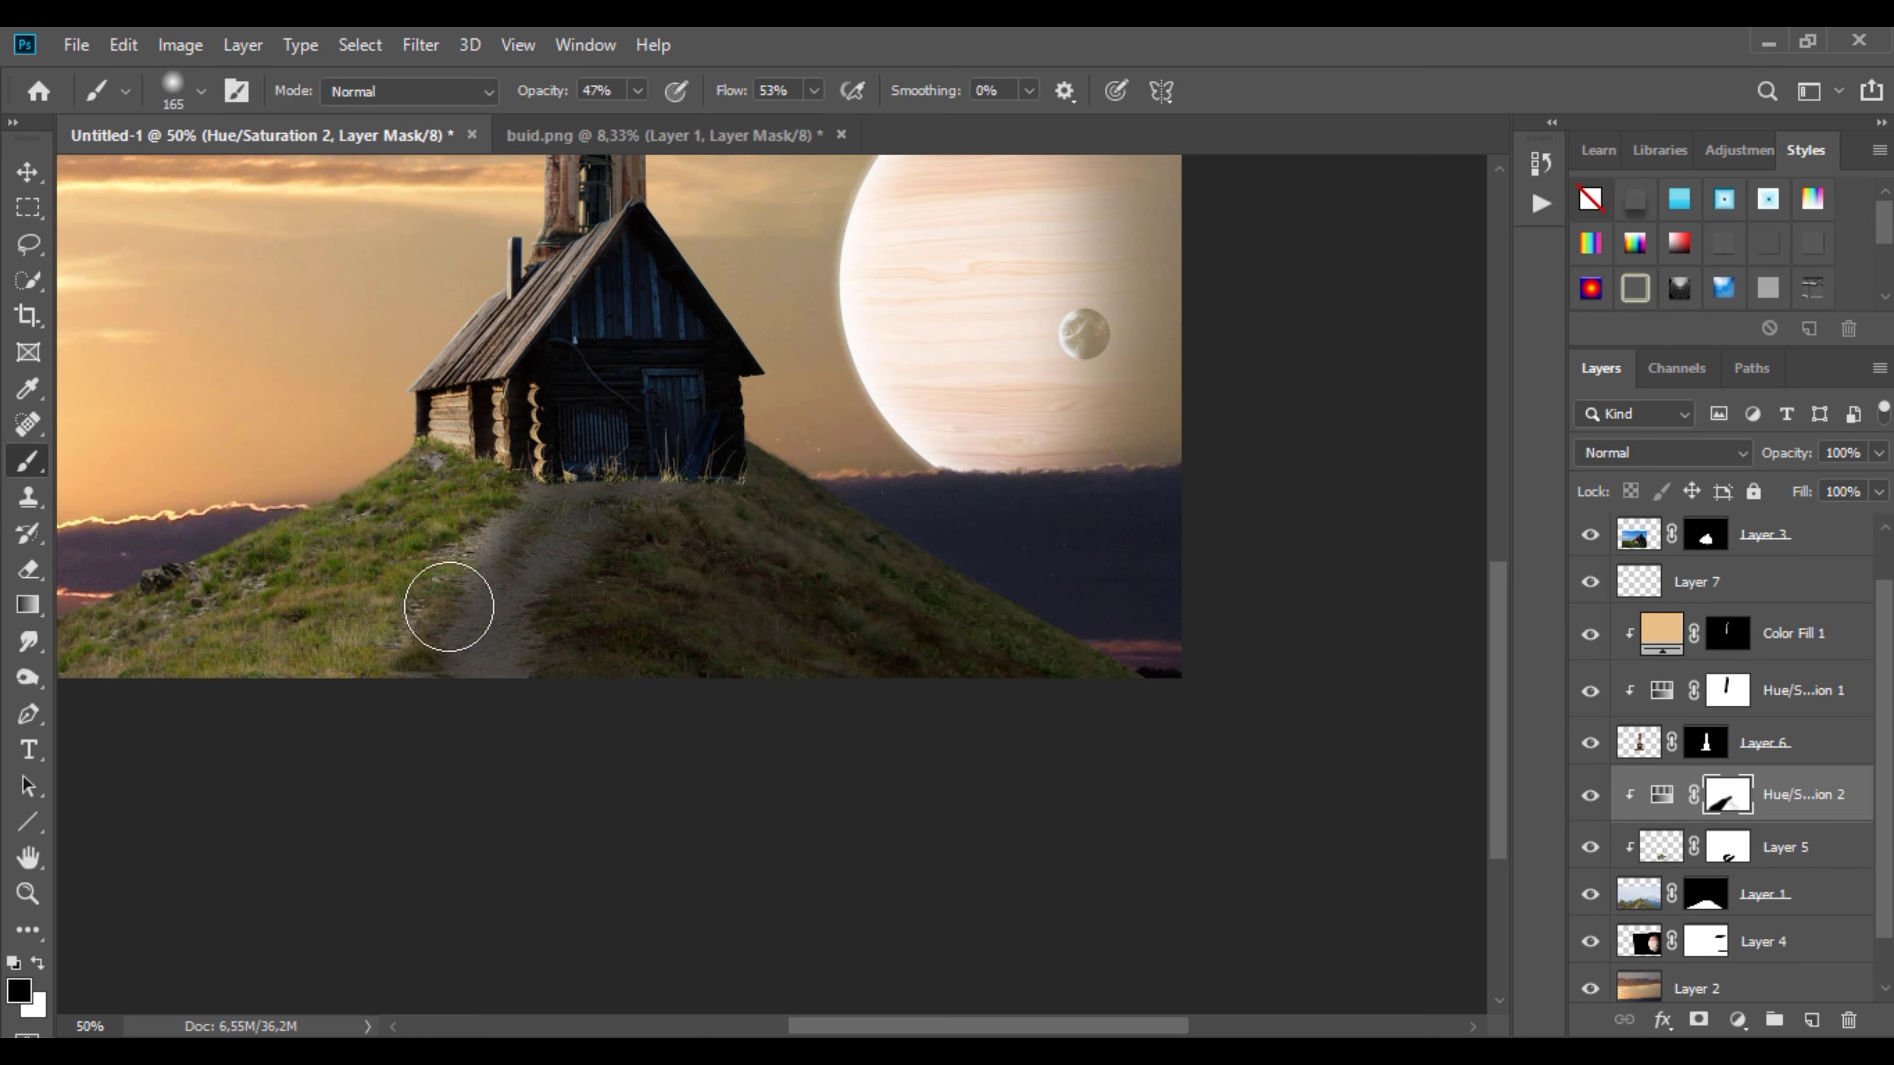
pyautogui.moveTo(452, 604)
pyautogui.mouseDown()
pyautogui.moveTo(583, 426)
pyautogui.moveTo(575, 519)
pyautogui.moveTo(392, 471)
pyautogui.mouseUp()
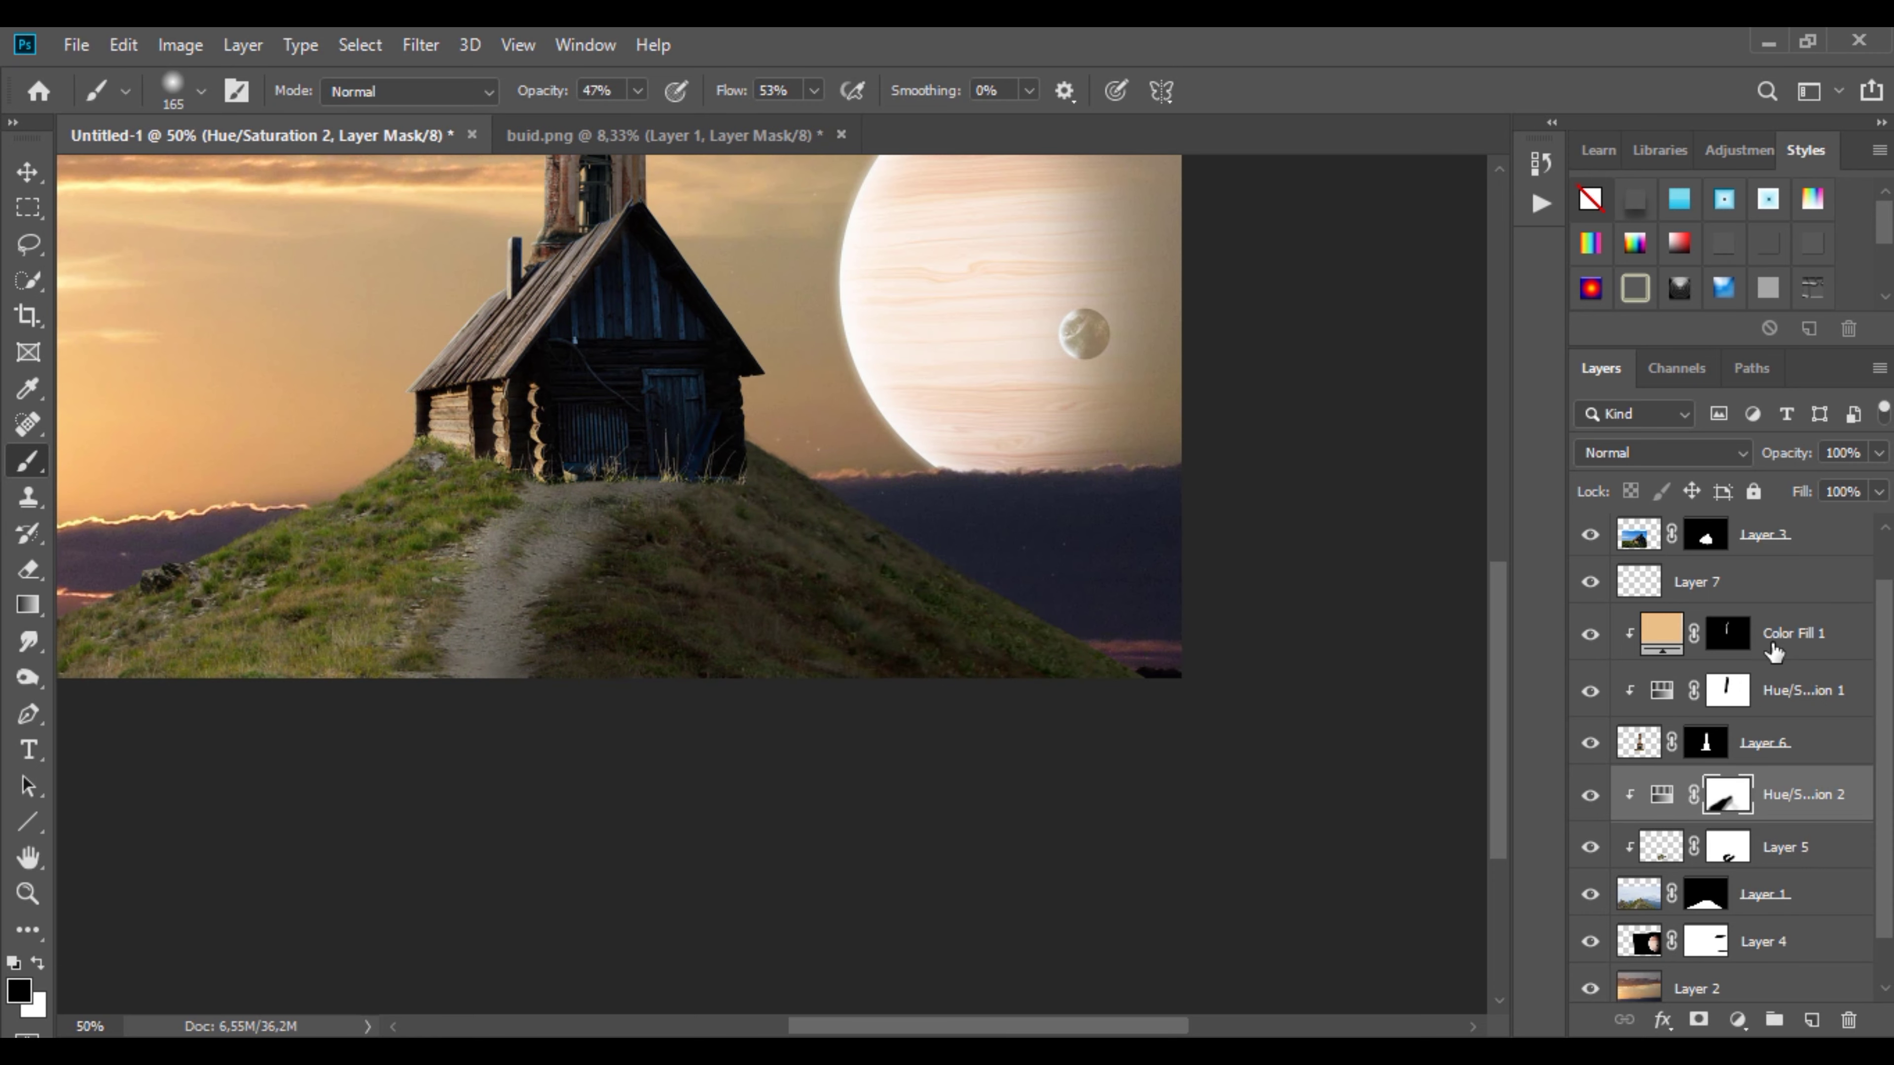
pyautogui.scroll(1, 1774, 652)
pyautogui.click(1819, 542)
pyautogui.hotkey('ctrl', 'j')
# Step: Move the Color Fill 1 copy below Layer 6 and replace its mask with a black one
pyautogui.moveTo(1819, 542)
pyautogui.mouseDown()
pyautogui.moveTo(1818, 865)
pyautogui.moveTo(1769, 738)
pyautogui.mouseUp()
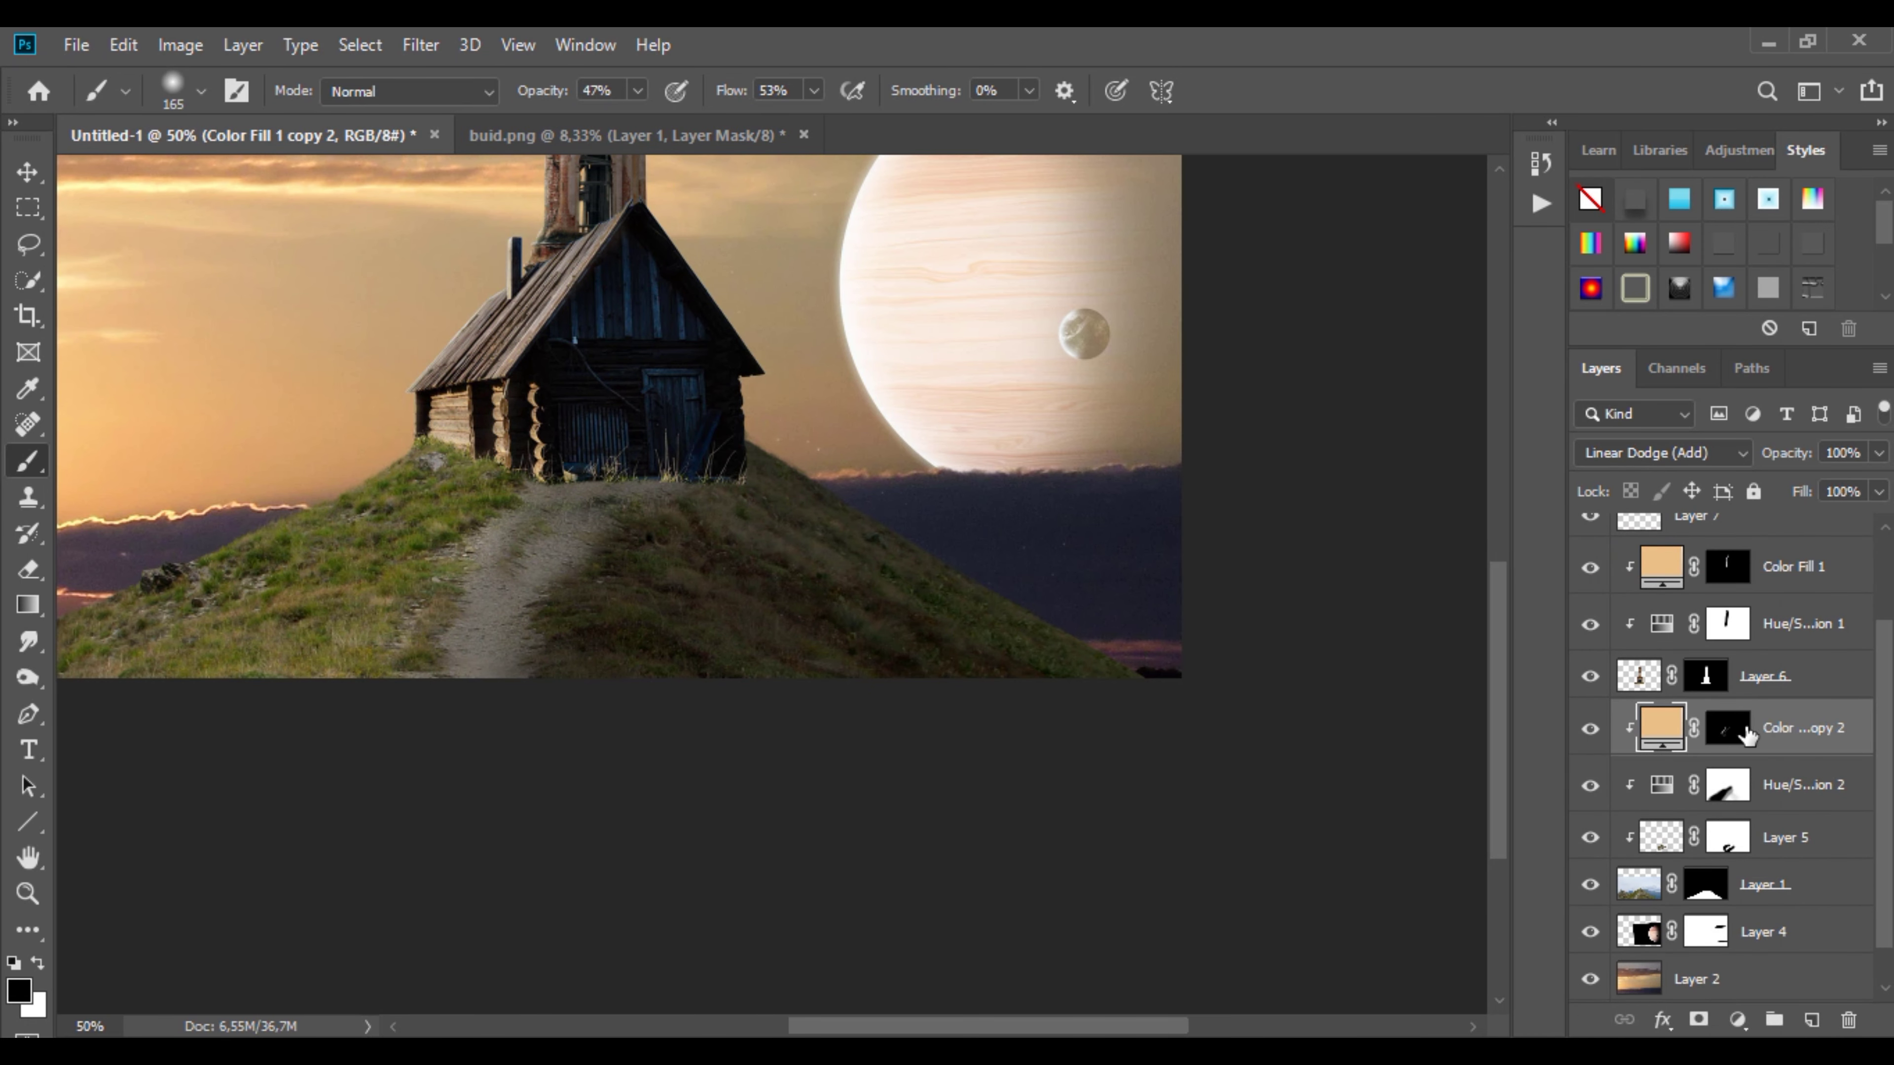
pyautogui.moveTo(1726, 727); pyautogui.dragTo(1848, 1020)
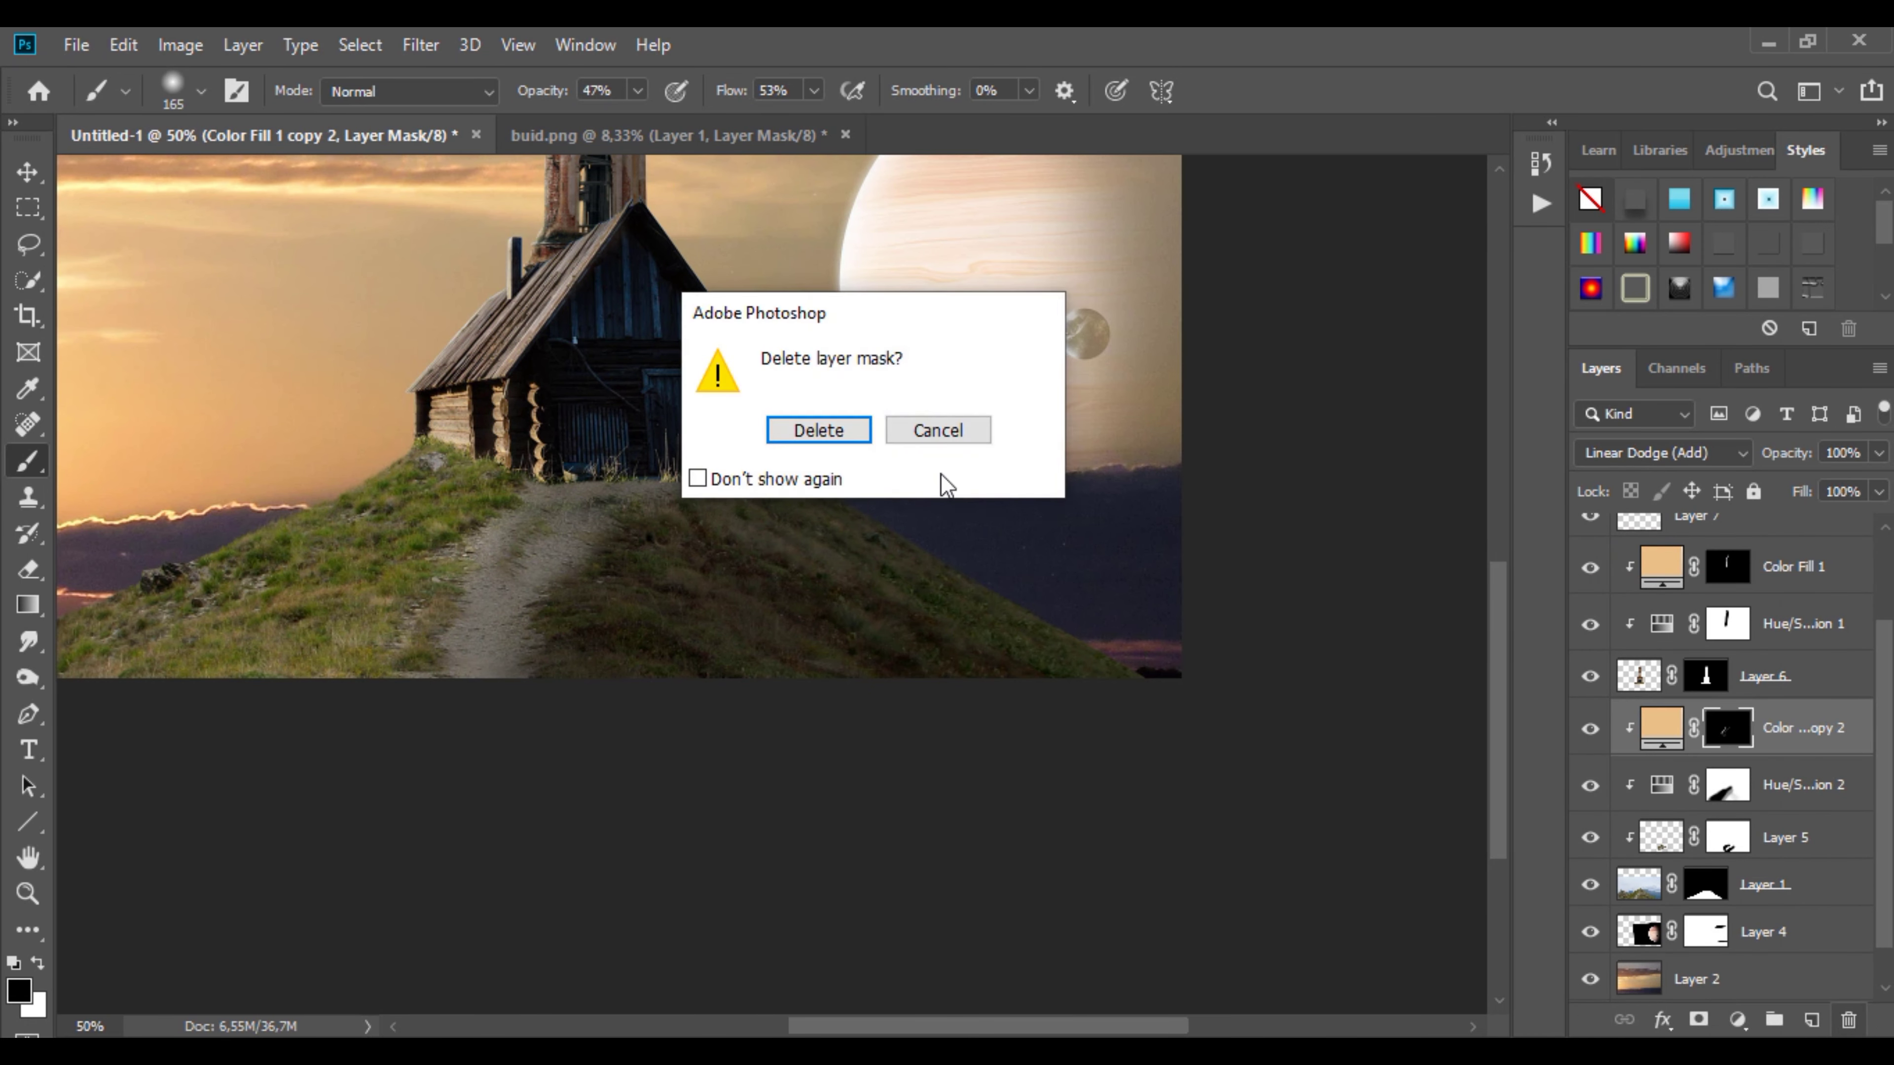
pyautogui.click(817, 435)
pyautogui.keyDown('alt'); pyautogui.click(1700, 1020); pyautogui.keyUp('alt')
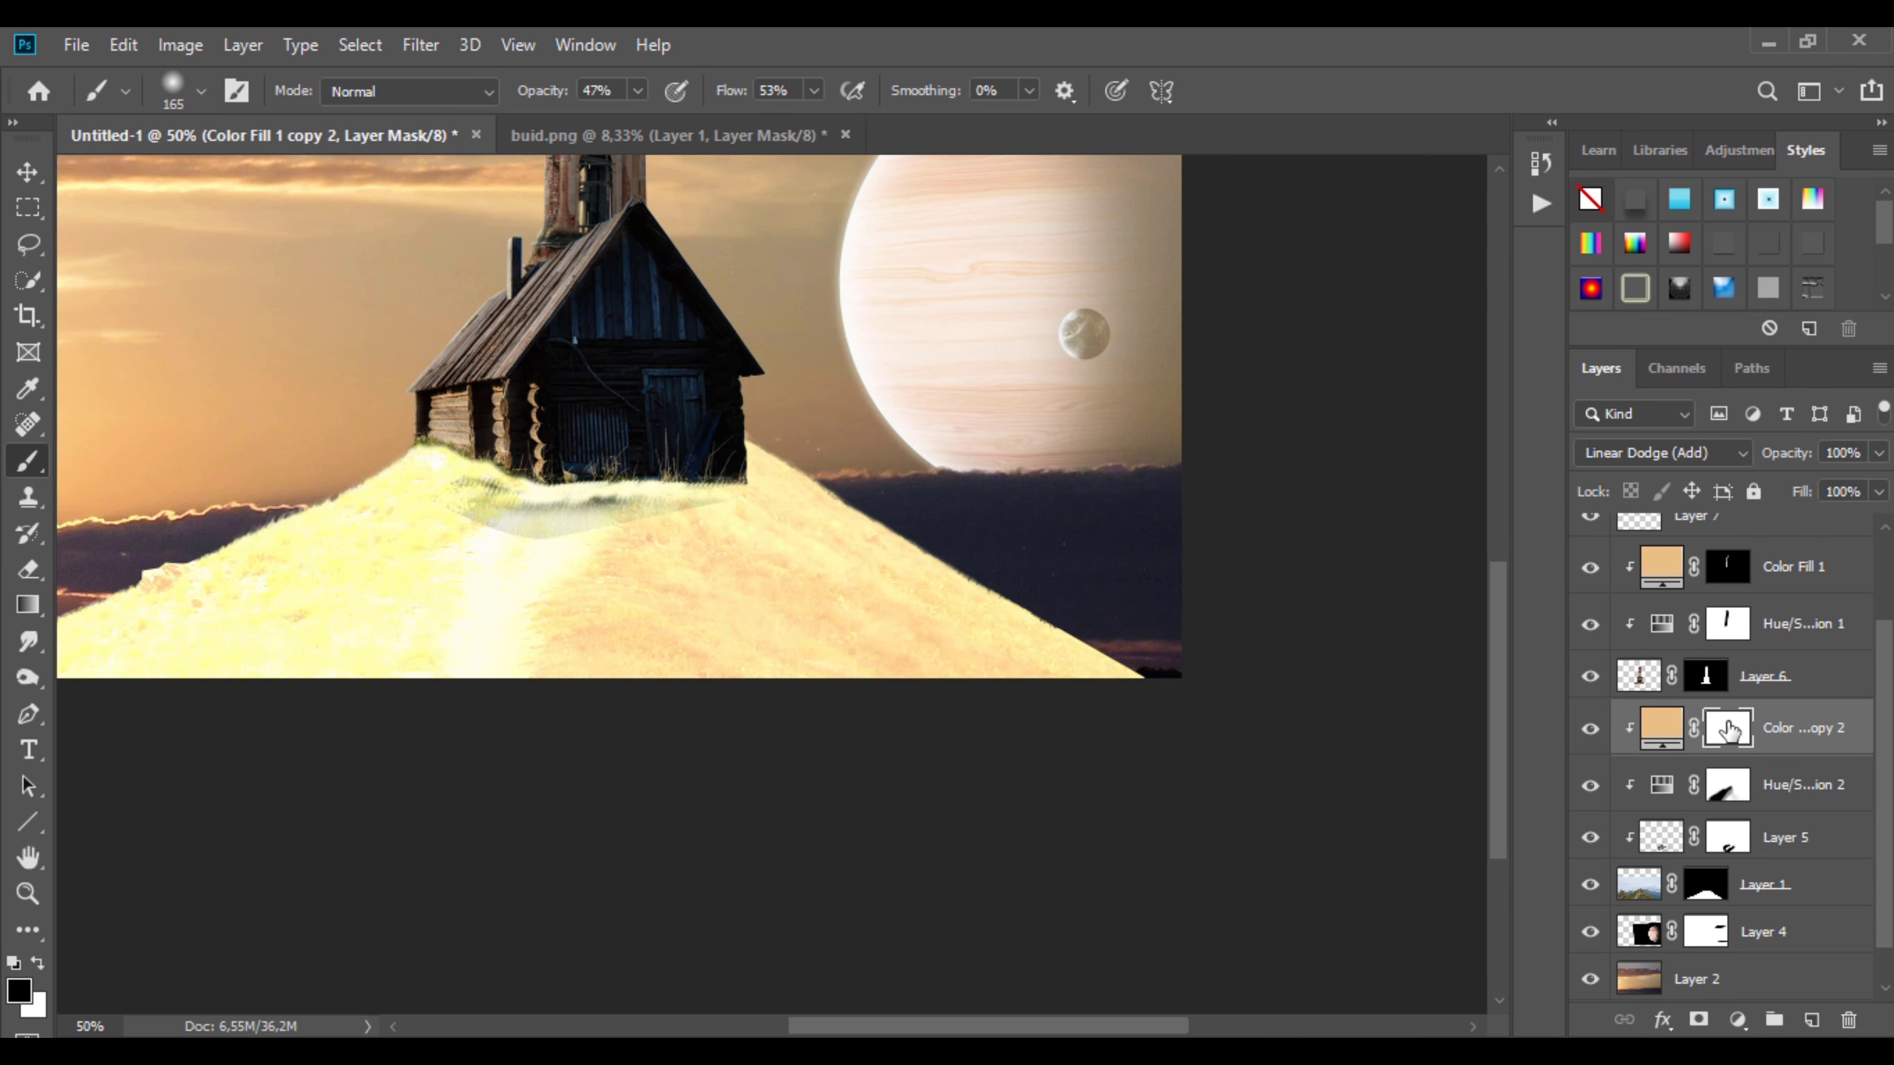
# Step: Paint white on the mask to reveal warm glow on the left hill slope, at 25% opacity
pyautogui.press('x')
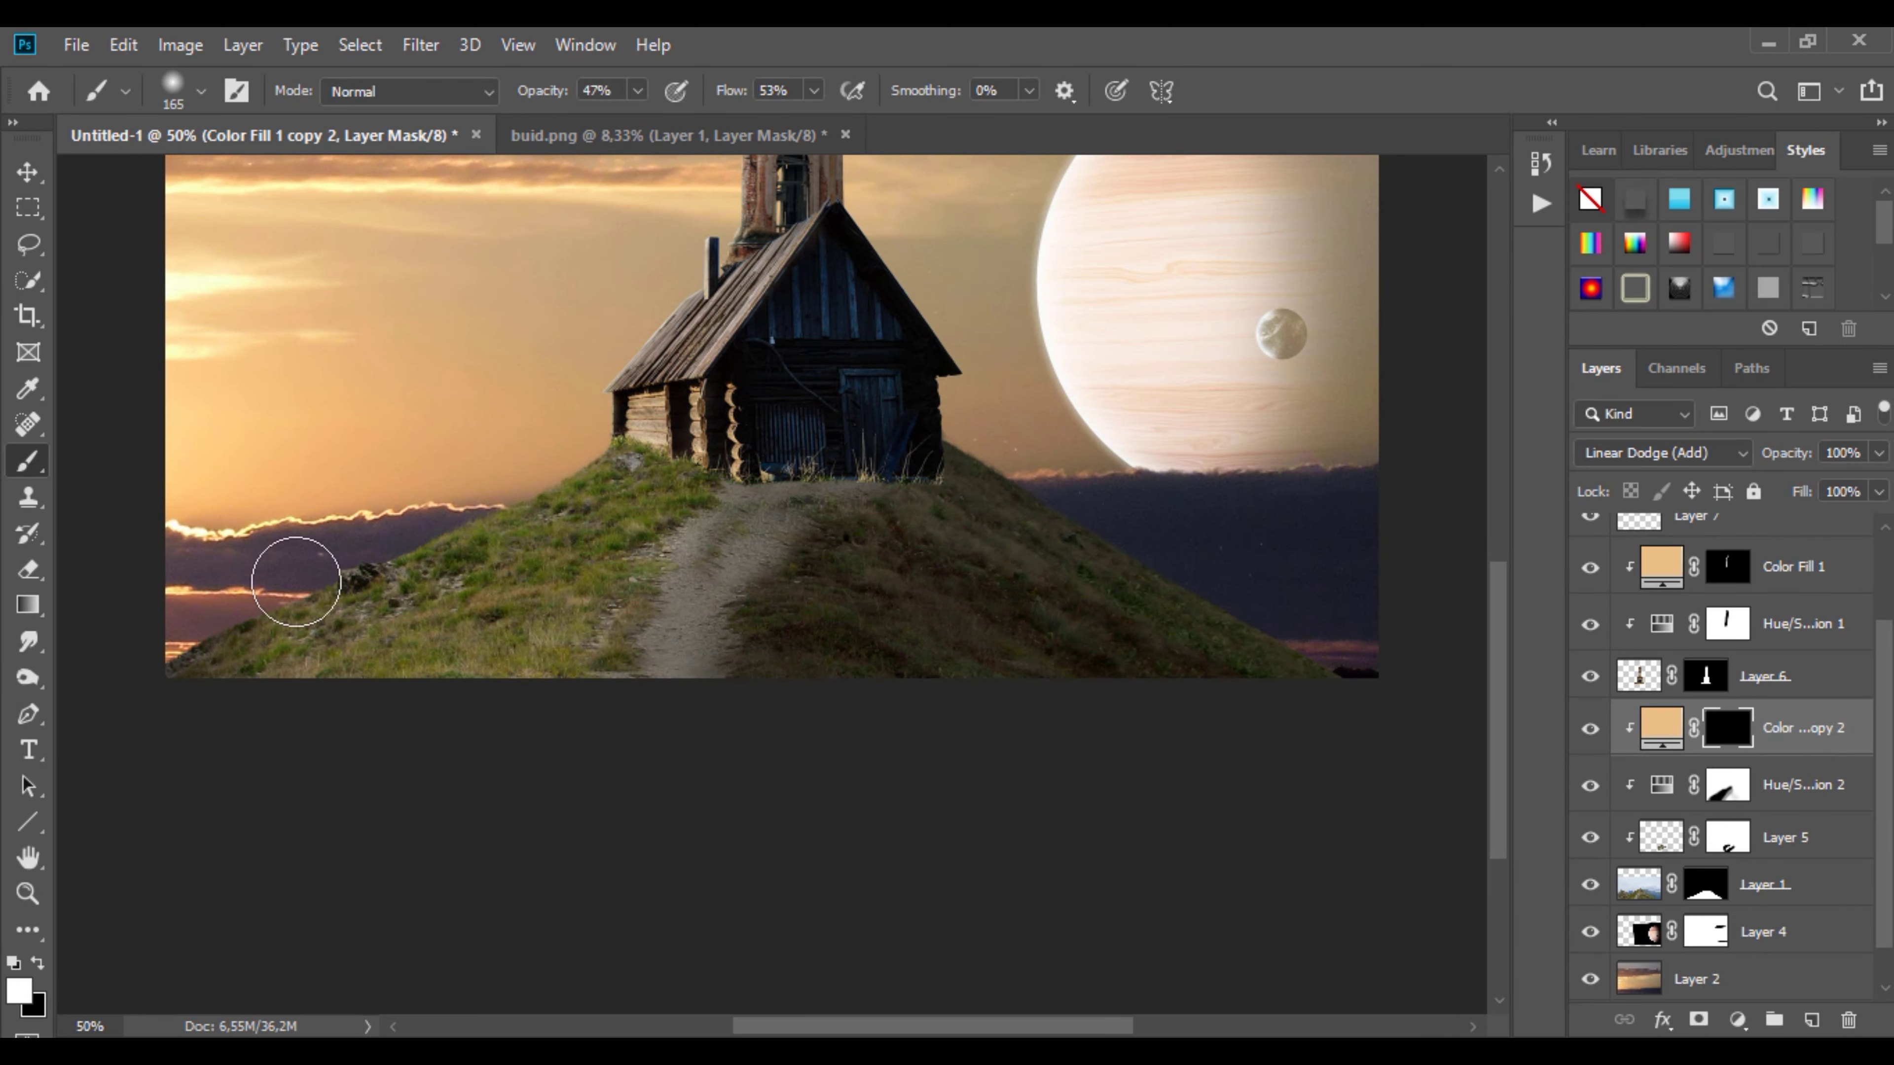
pyautogui.moveTo(287, 571); pyautogui.dragTo(634, 448)
pyautogui.click(638, 90)
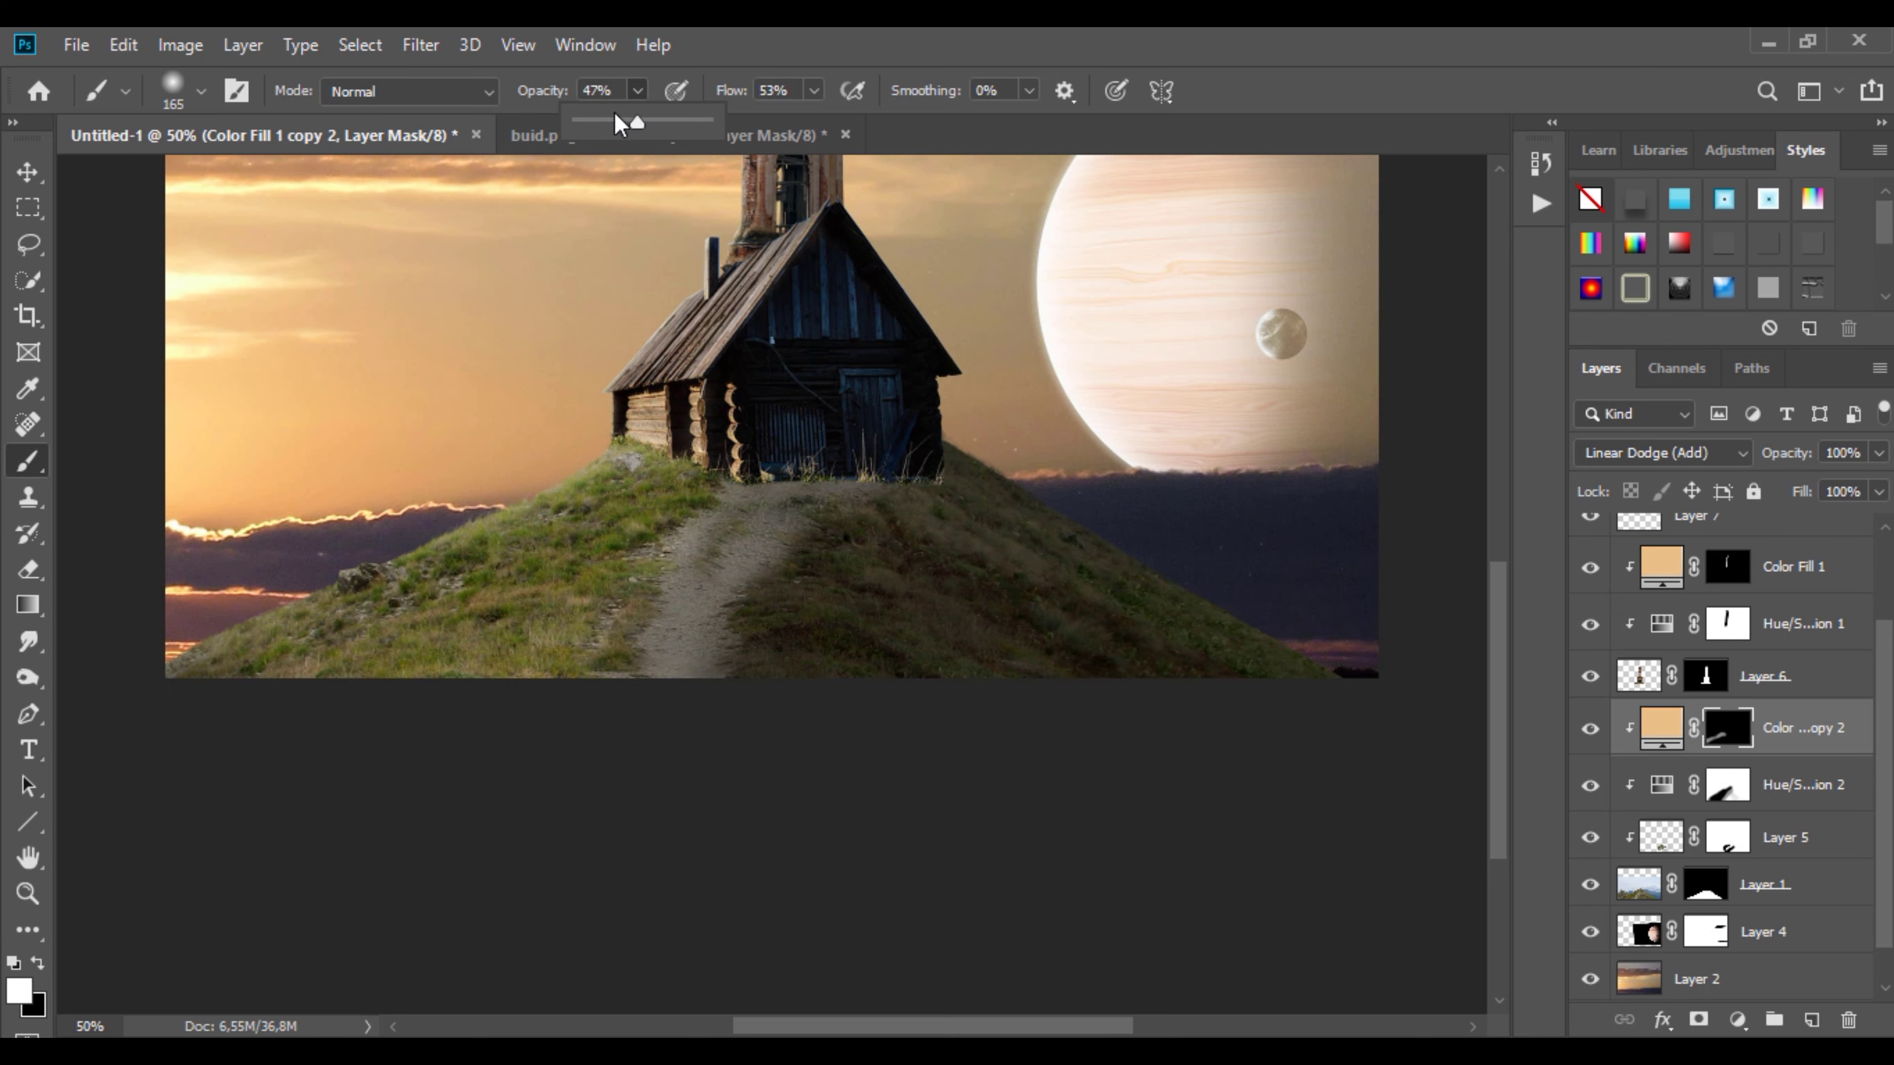
pyautogui.click(666, 474)
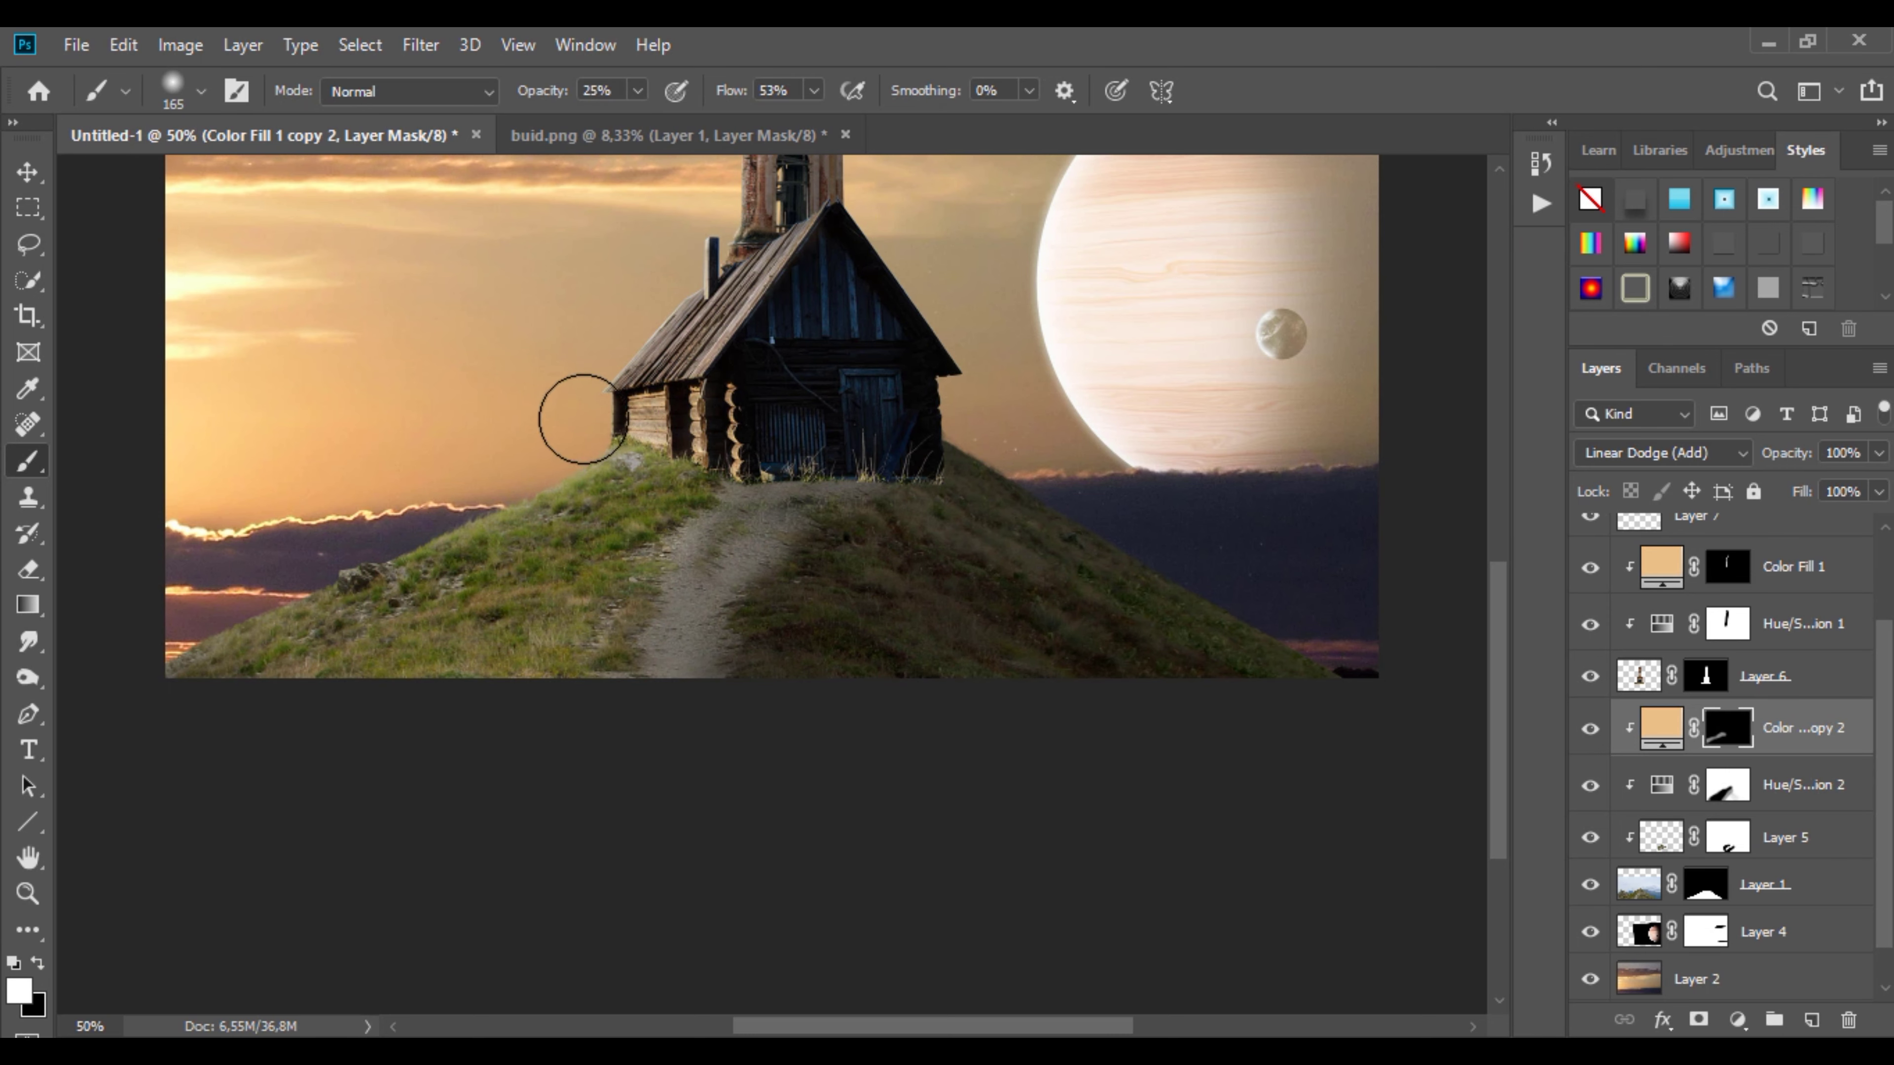
pyautogui.keyDown('ctrl'); pyautogui.click(977, 495); pyautogui.keyUp('ctrl')
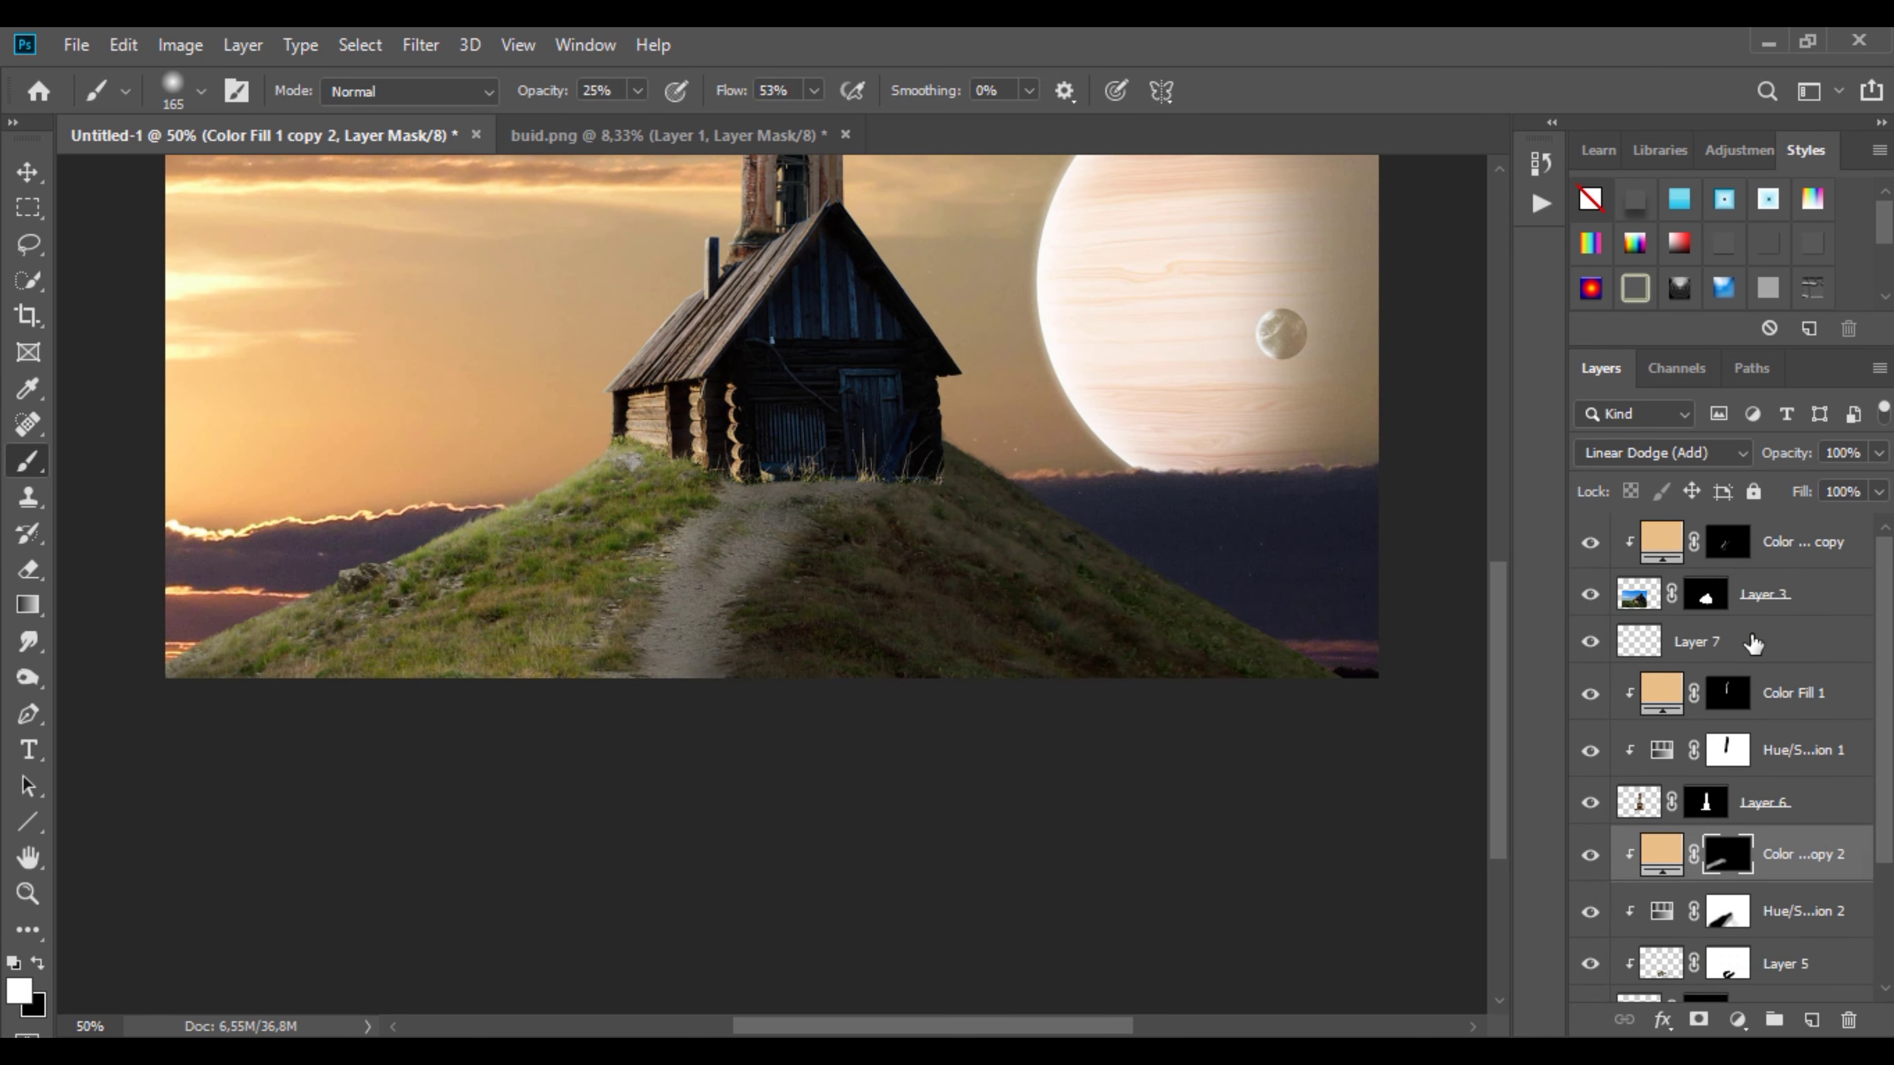
pyautogui.scroll(5, 876, 466)
# Step: Add a Hue/Saturation adjustment above Layer 3 with Lightness -72 to darken the cabin
pyautogui.click(1737, 1019)
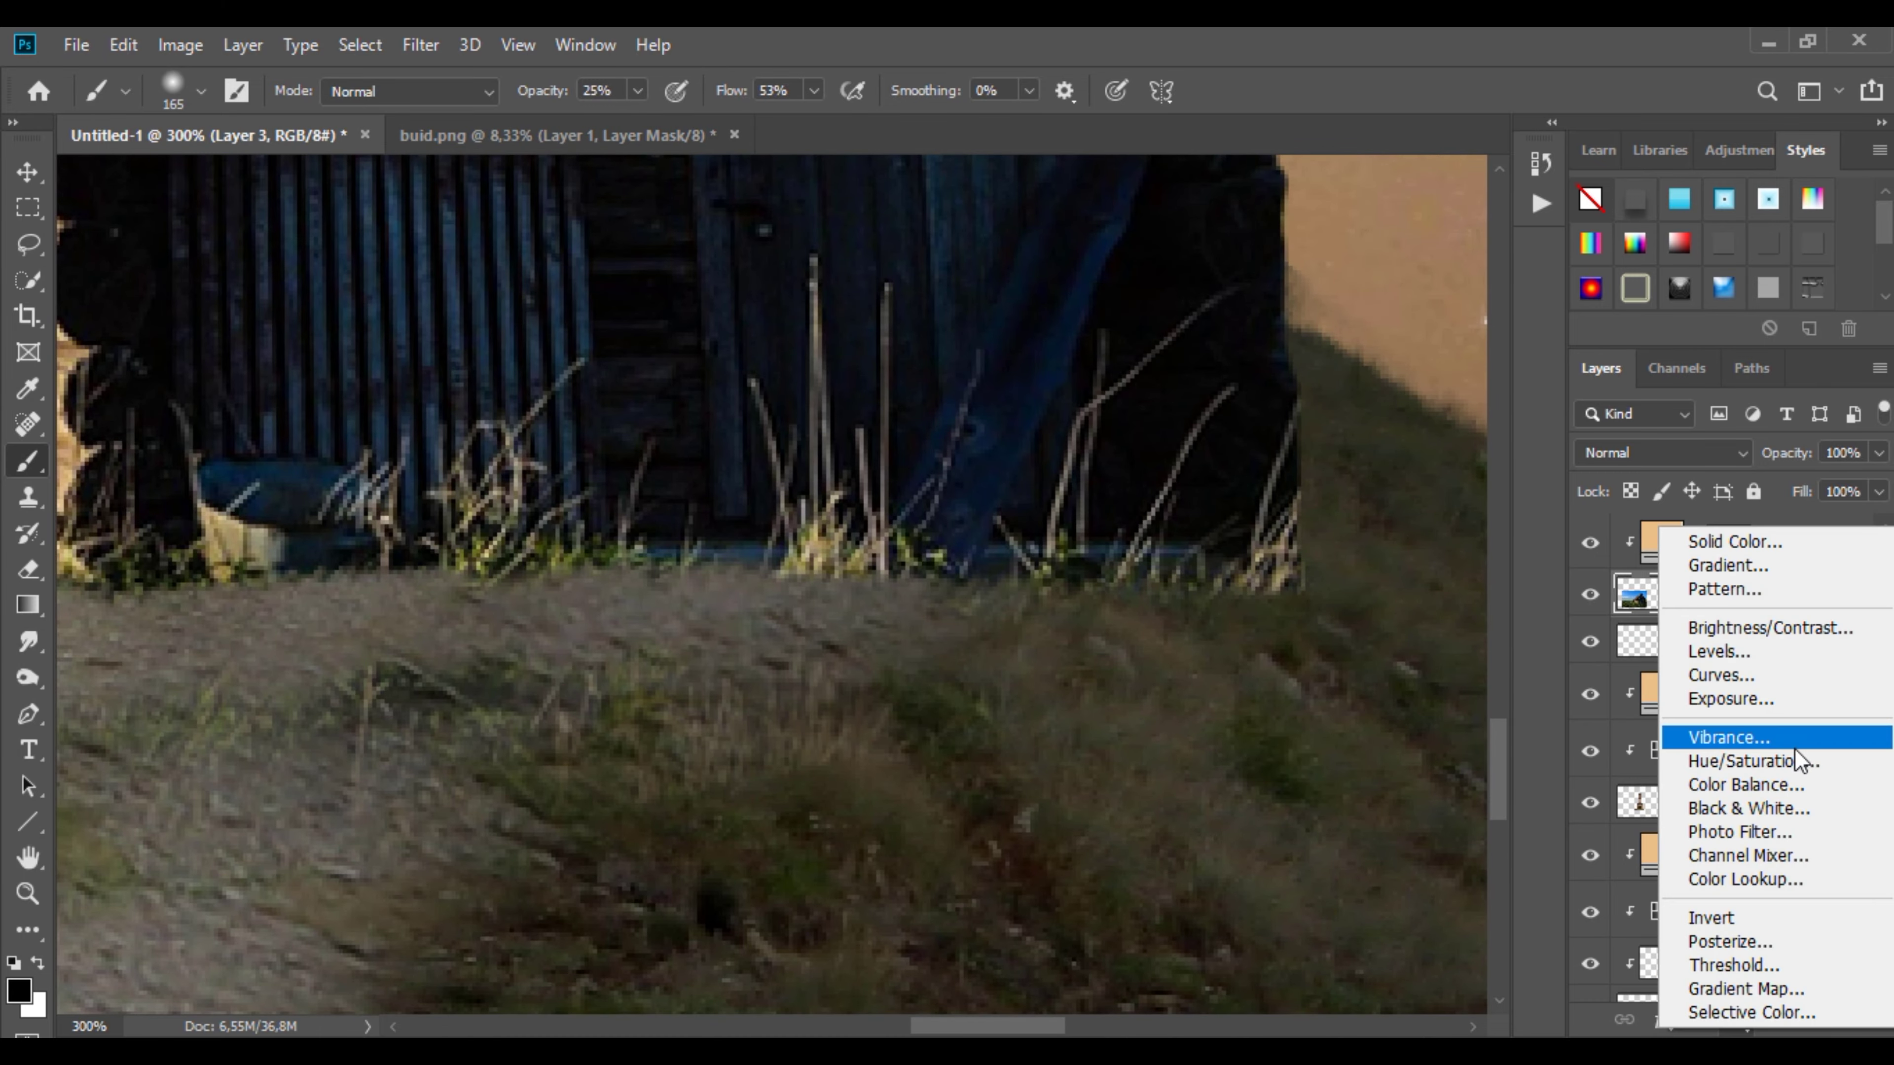
pyautogui.click(1775, 761)
pyautogui.moveTo(874, 683); pyautogui.dragTo(755, 684)
pyautogui.click(1101, 348)
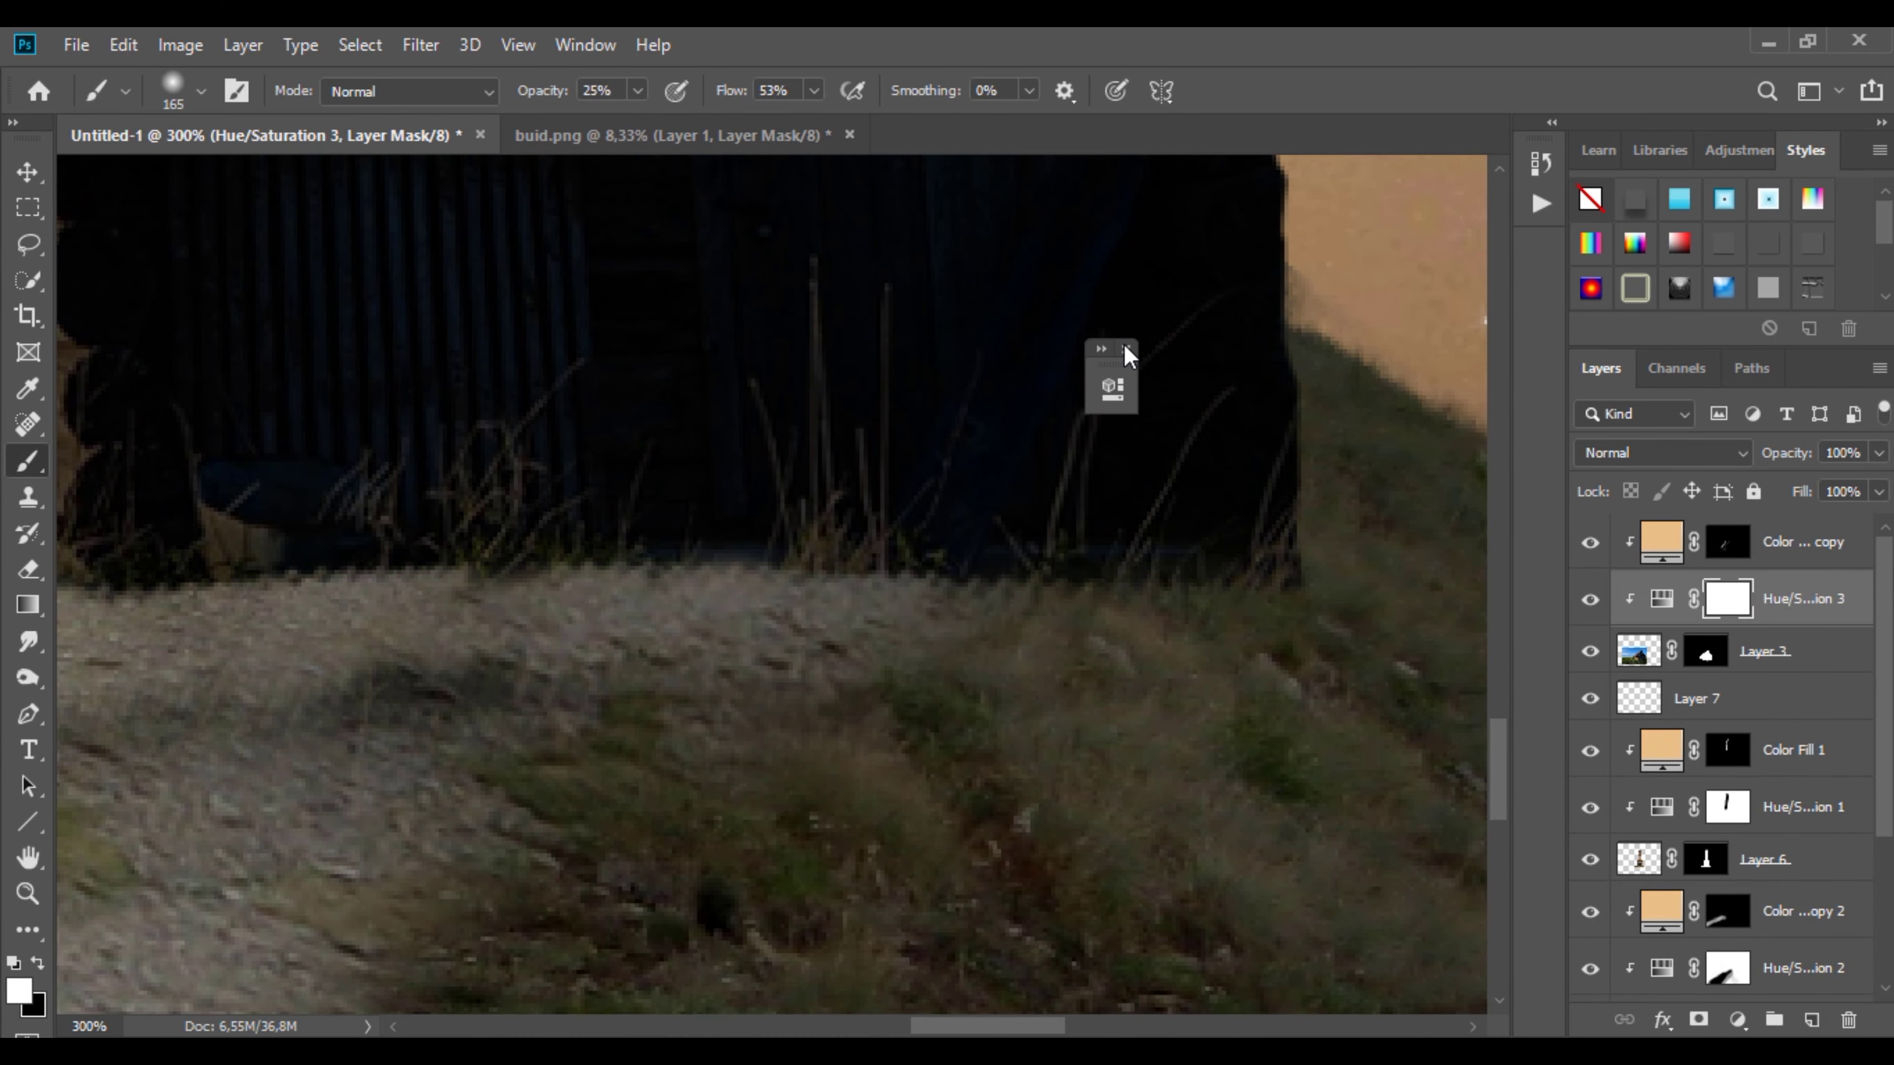
pyautogui.scroll(-4, 854, 576)
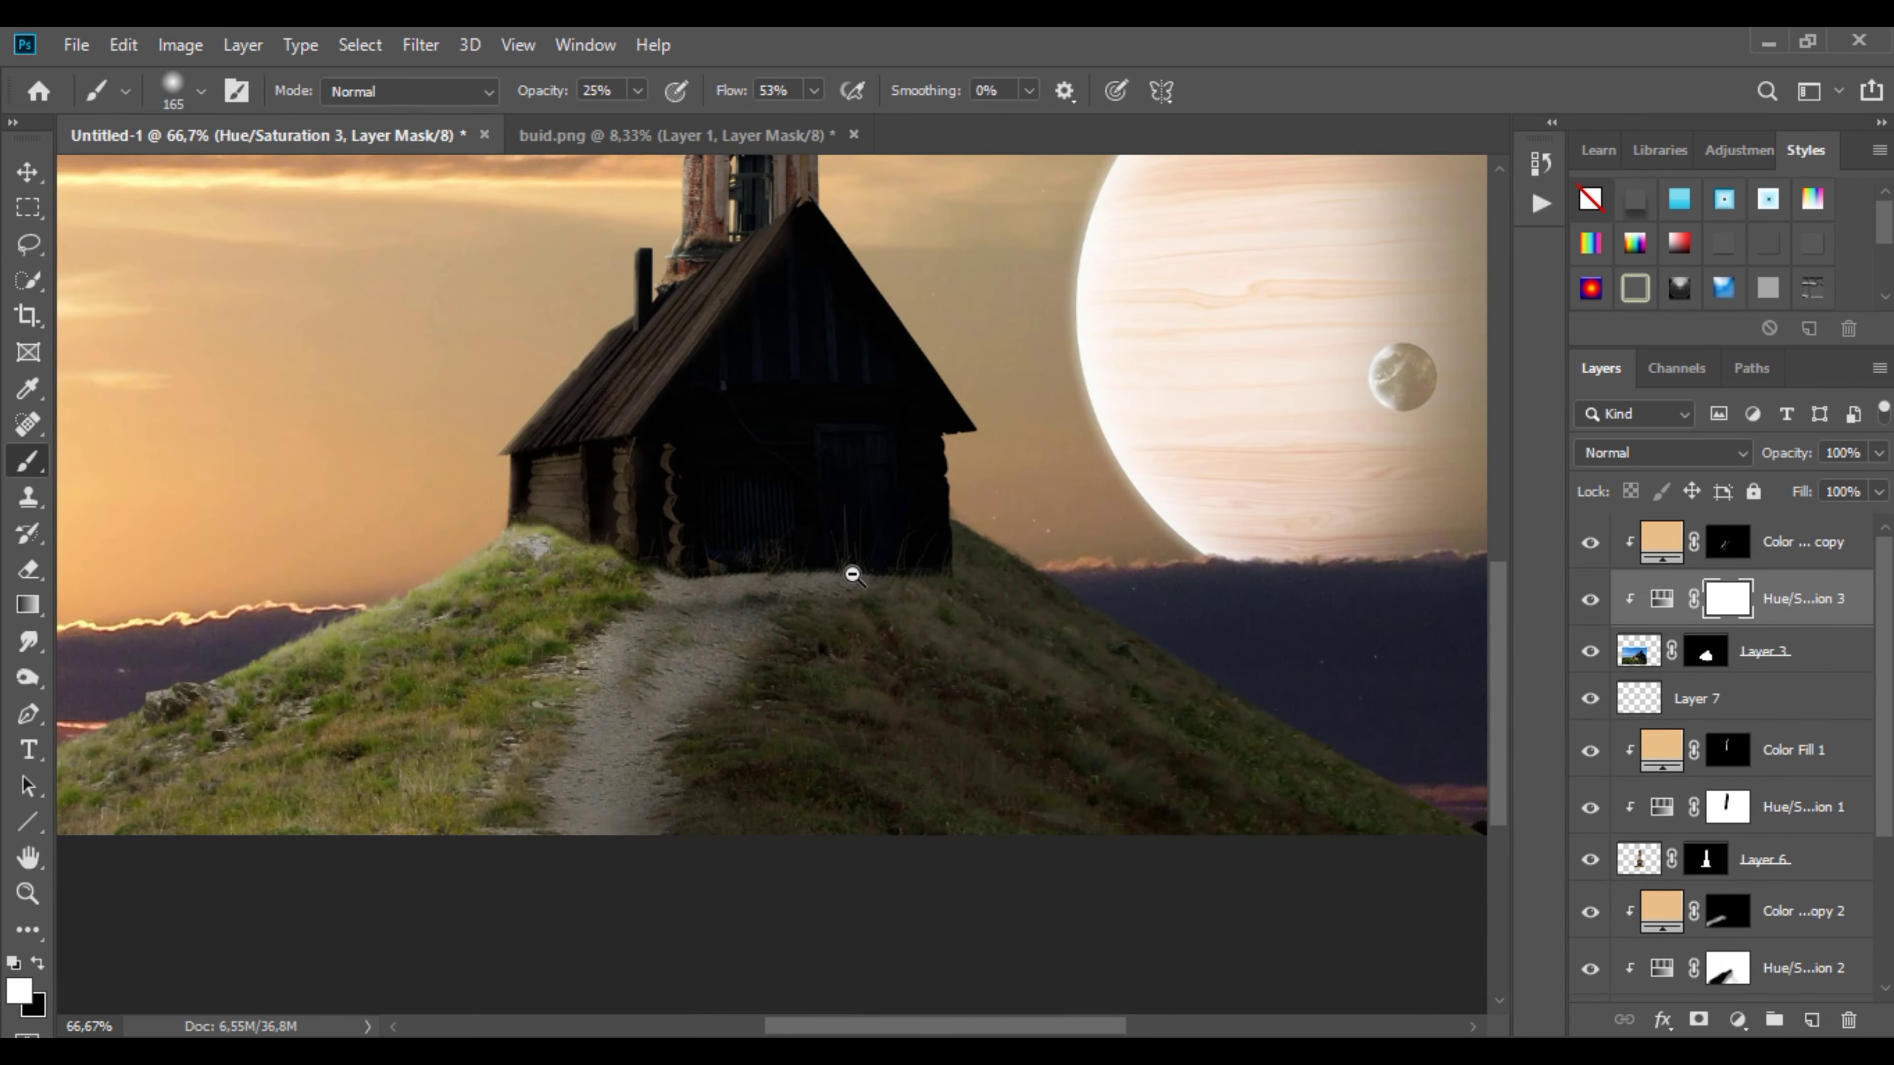
# Step: Paint black on the adjustment mask to restore light on the roof, front wall, base and door
pyautogui.click(39, 964)
pyautogui.moveTo(782, 186); pyautogui.dragTo(537, 448)
pyautogui.moveTo(746, 224)
pyautogui.mouseDown()
pyautogui.moveTo(537, 477)
pyautogui.moveTo(594, 544)
pyautogui.mouseUp()
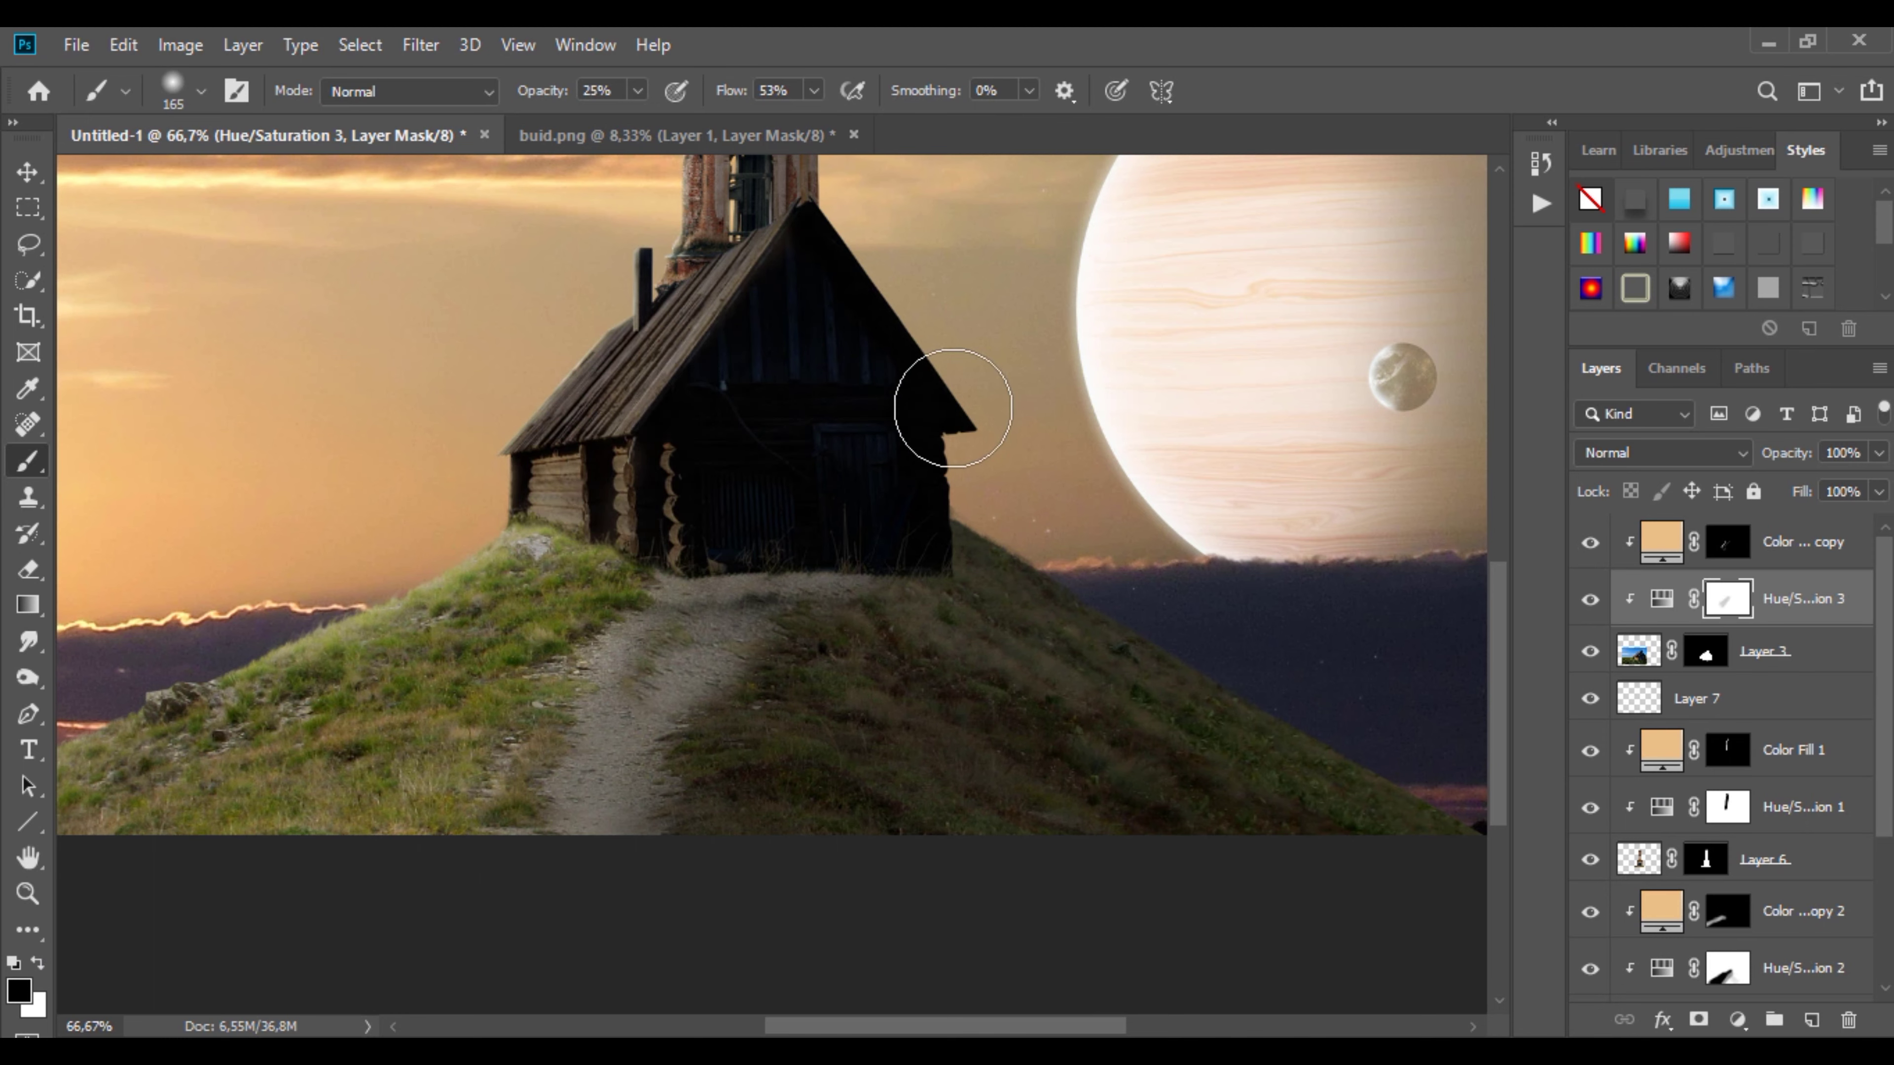
pyautogui.press('0')
pyautogui.moveTo(746, 231); pyautogui.dragTo(675, 390)
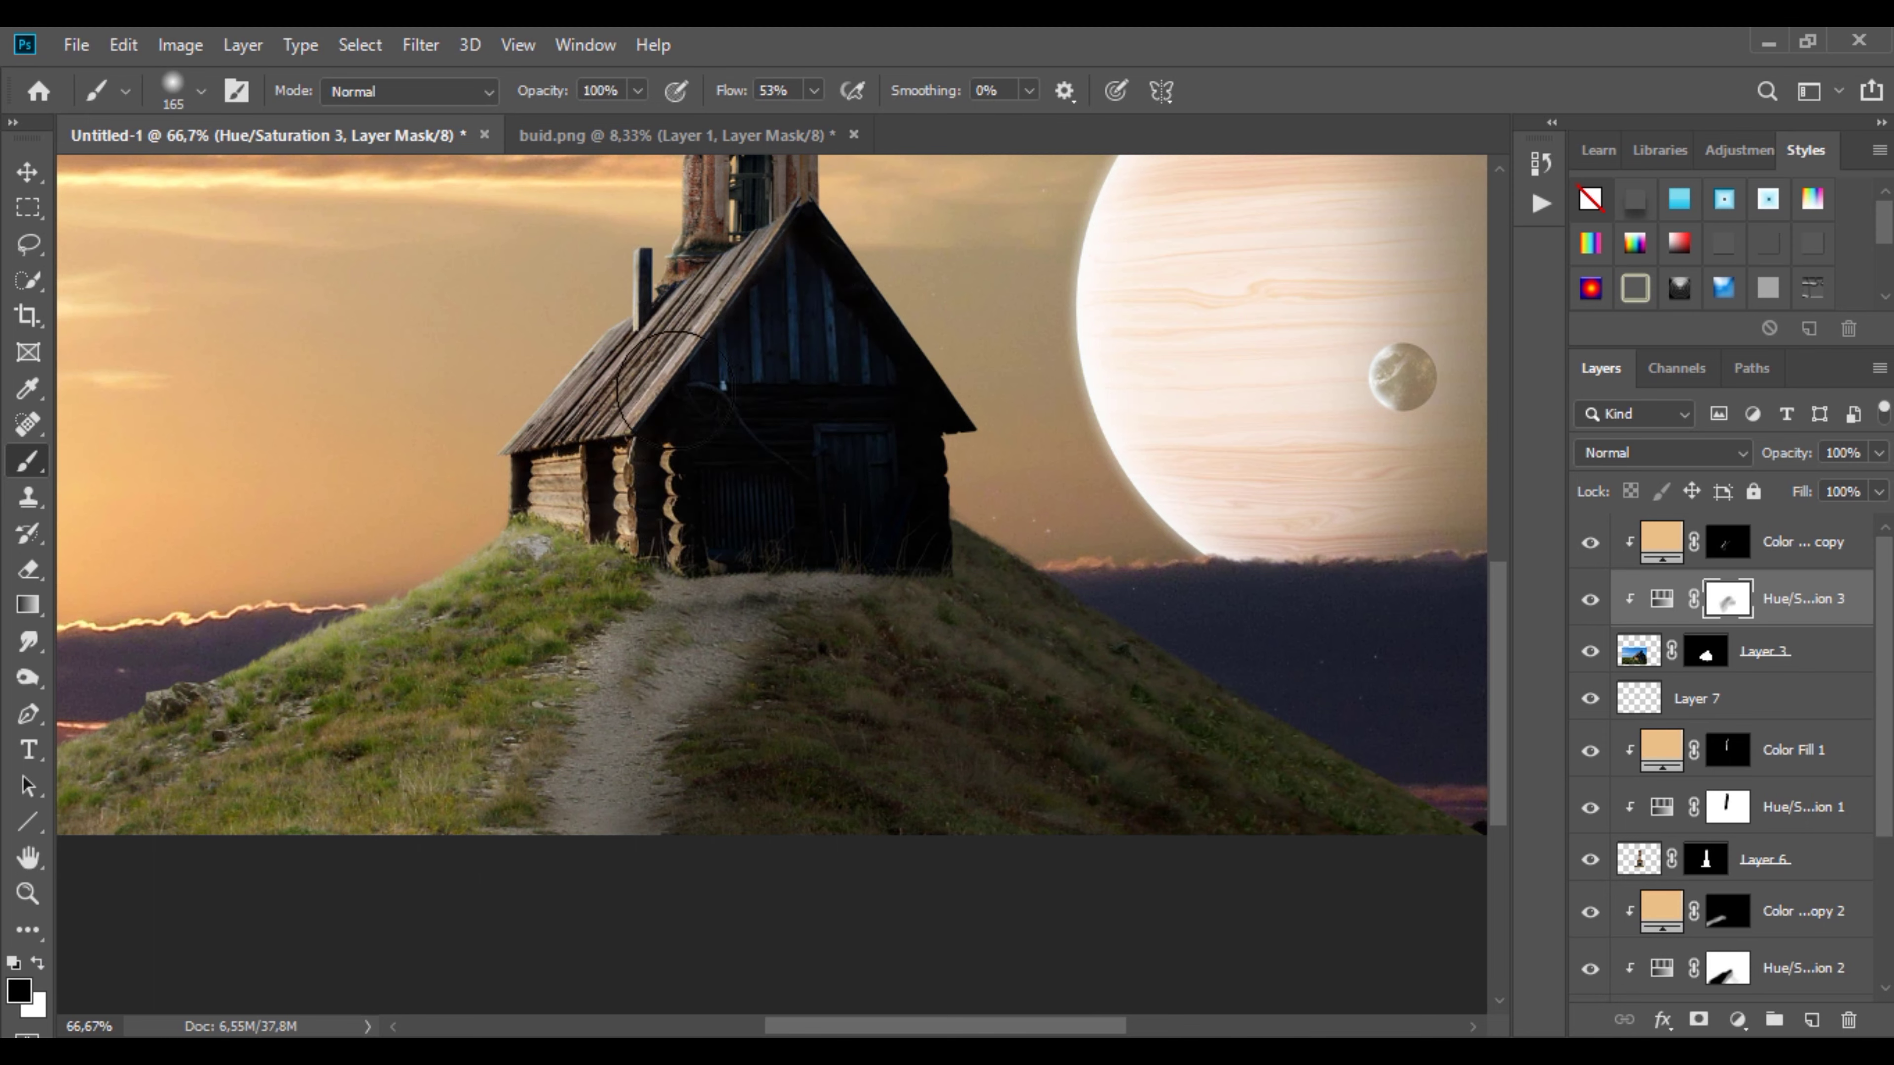
pyautogui.moveTo(828, 448); pyautogui.dragTo(873, 457)
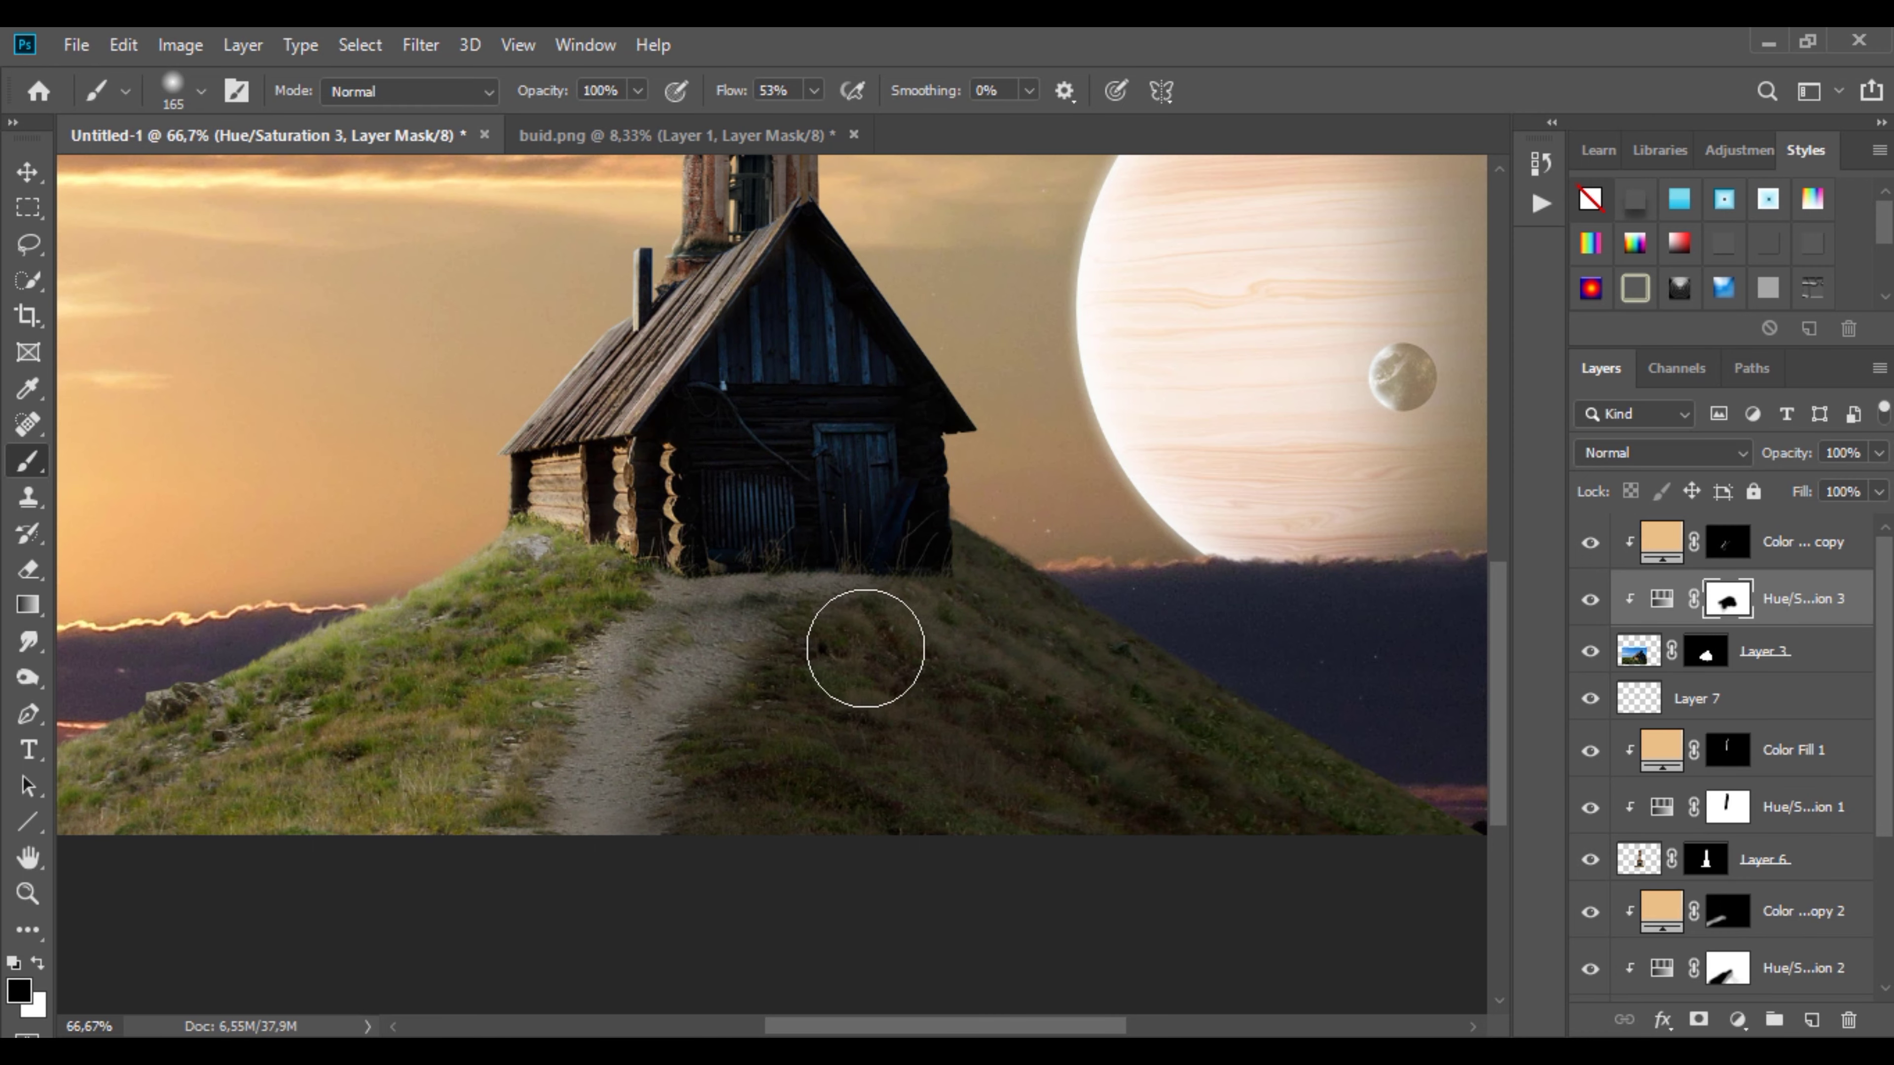
pyautogui.scroll(1, 795, 656)
pyautogui.scroll(1, 795, 655)
pyautogui.scroll(-3, 1630, 821)
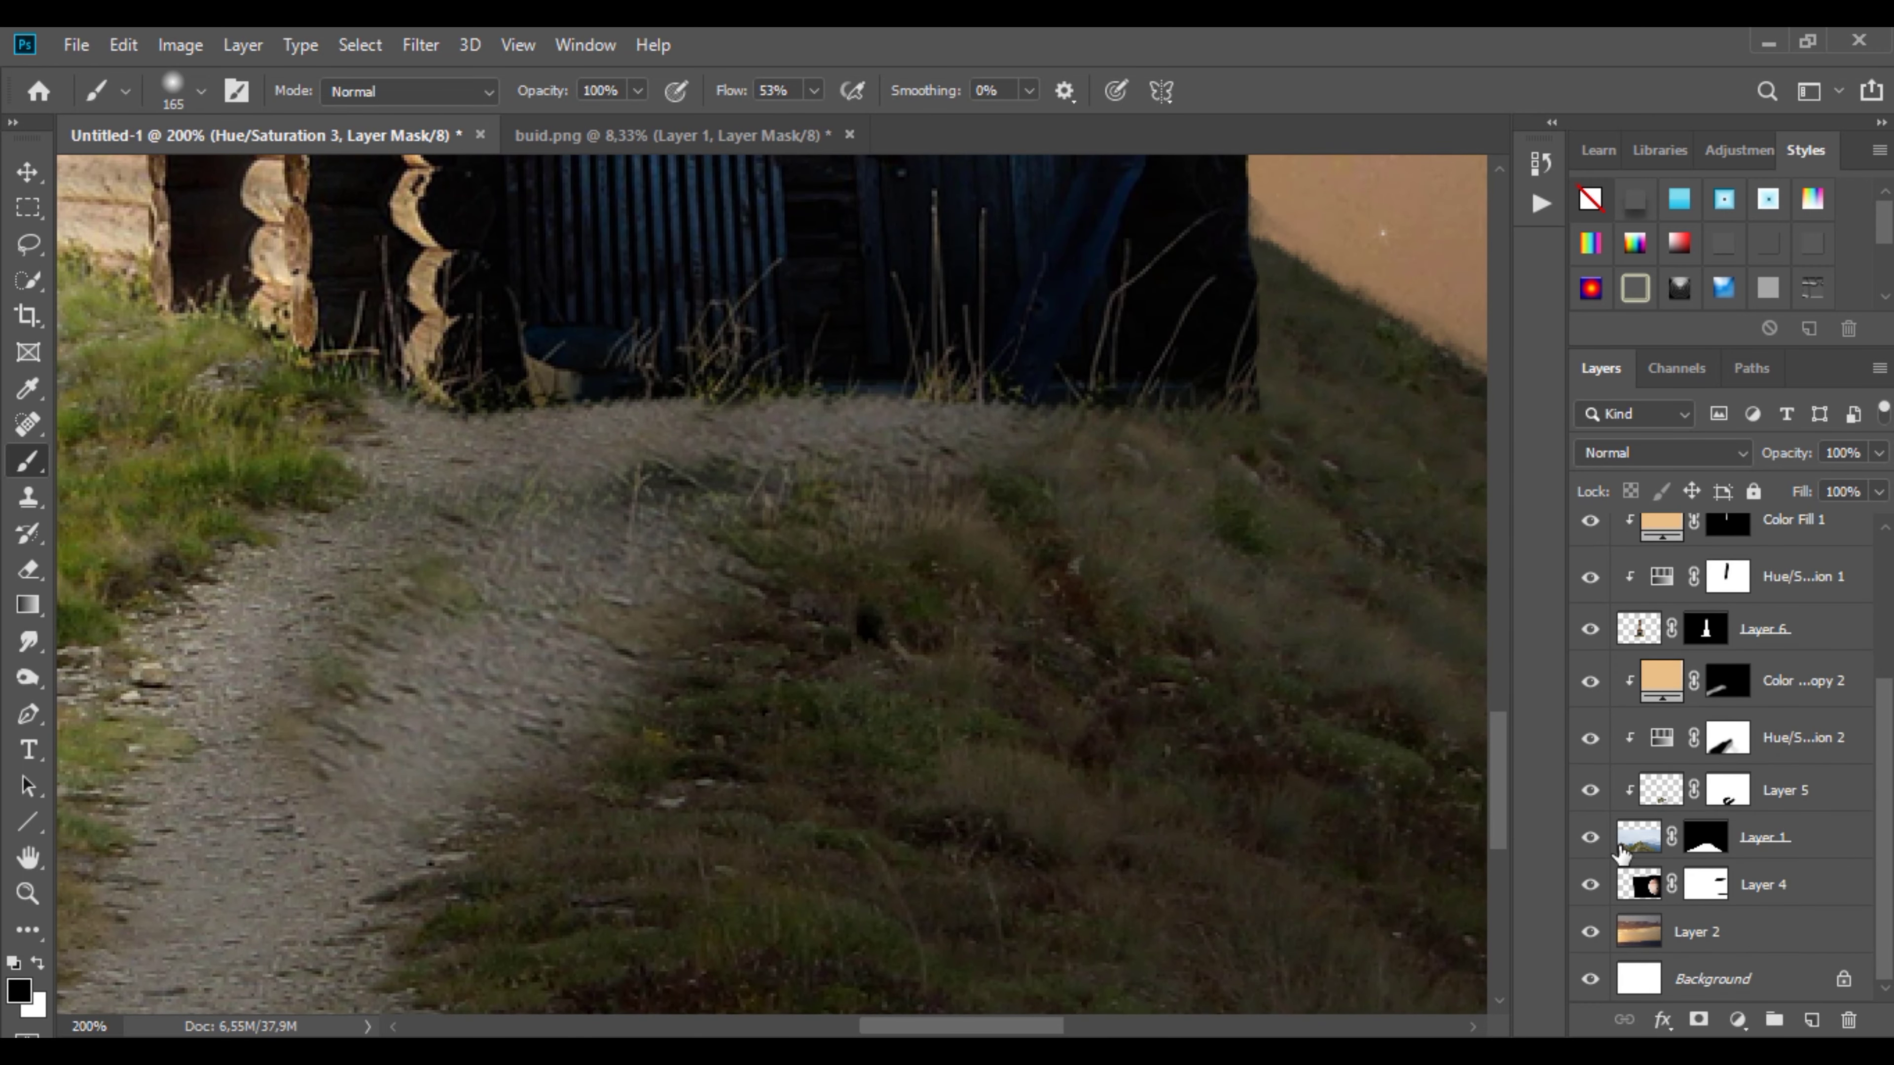
pyautogui.scroll(-1, 1634, 899)
pyautogui.scroll(5, 1594, 820)
# Step: Target Layer 3's mask with a 95 px brush and zoom in on the cabin base
pyautogui.click(1706, 648)
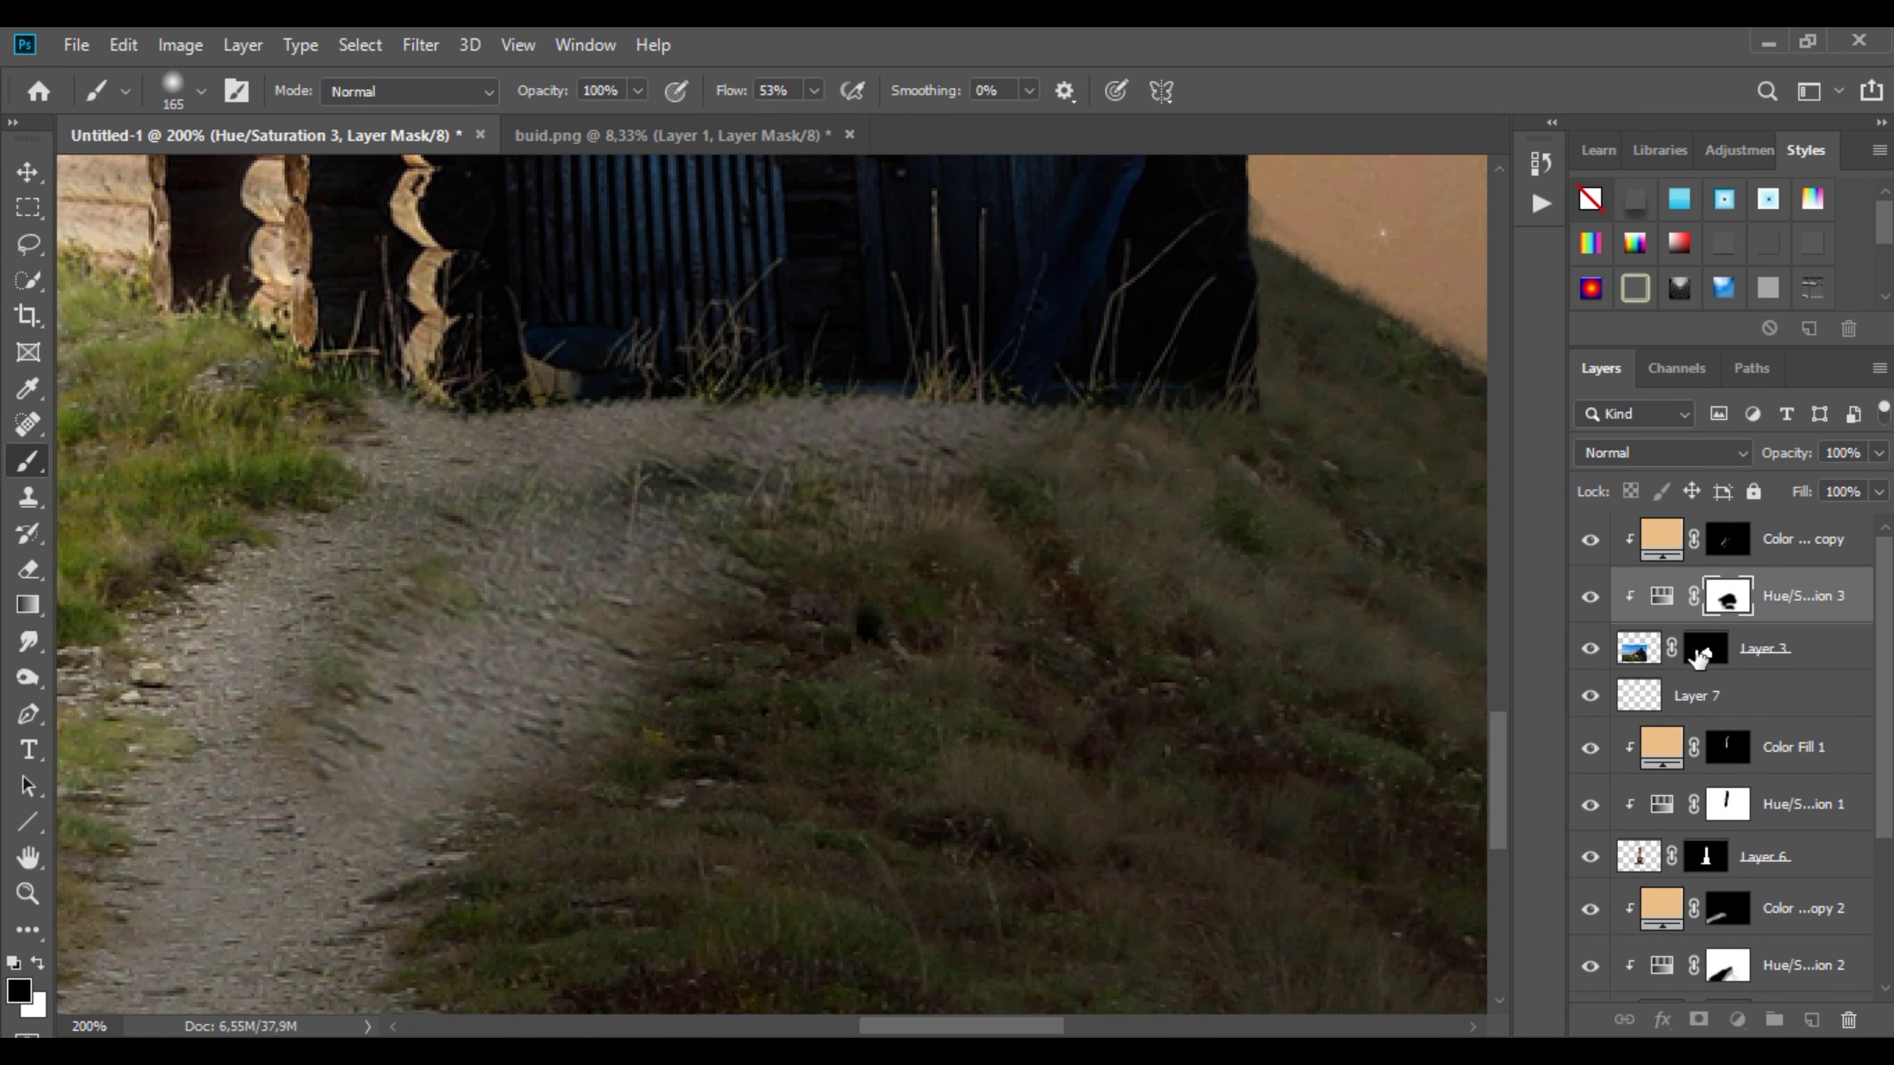
pyautogui.rightClick(715, 418)
pyautogui.moveTo(820, 448); pyautogui.dragTo(776, 447)
pyautogui.press('Return')
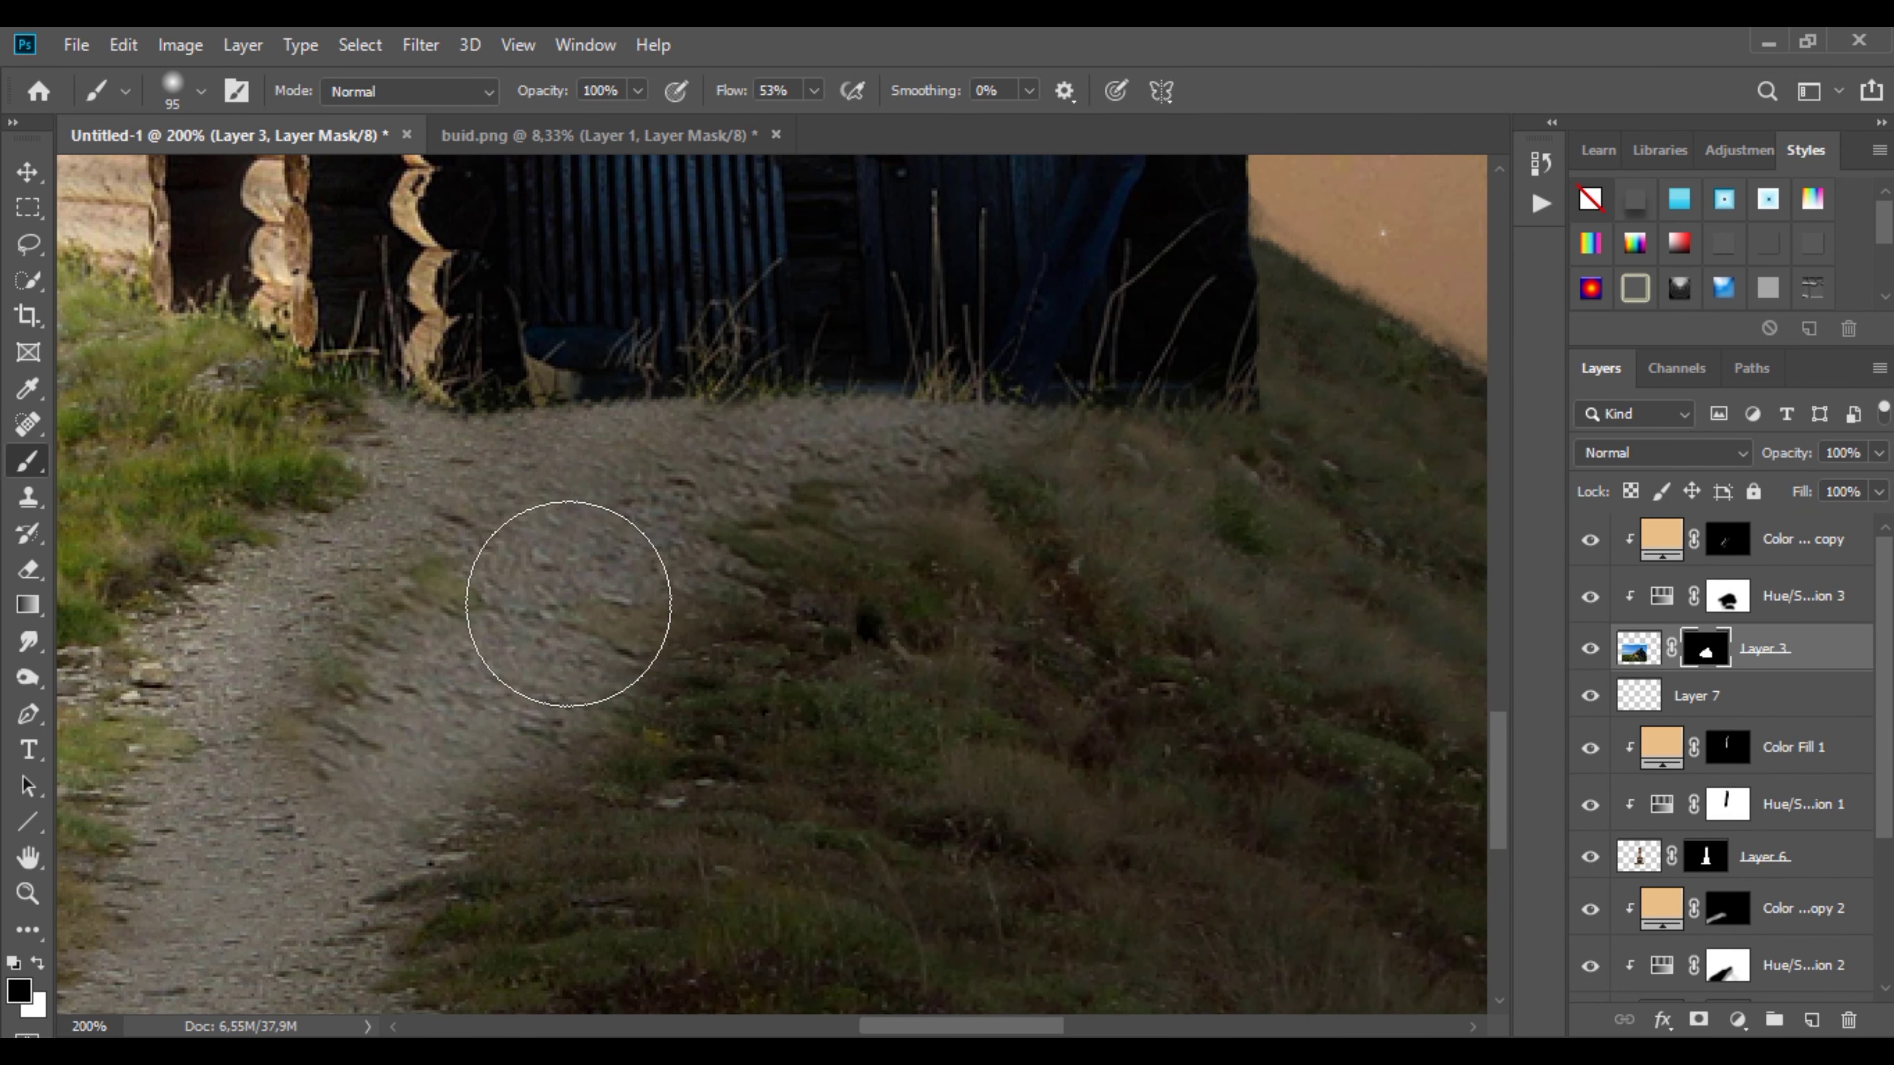
pyautogui.keyDown('ctrl'); pyautogui.keyDown('alt'); pyautogui.click(698, 639); pyautogui.keyUp('alt'); pyautogui.keyUp('ctrl')
pyautogui.keyDown('ctrl'); pyautogui.keyDown('alt'); pyautogui.click(697, 638); pyautogui.keyUp('alt'); pyautogui.keyUp('ctrl')
pyautogui.keyDown('ctrl'); pyautogui.click(718, 600); pyautogui.keyUp('ctrl')
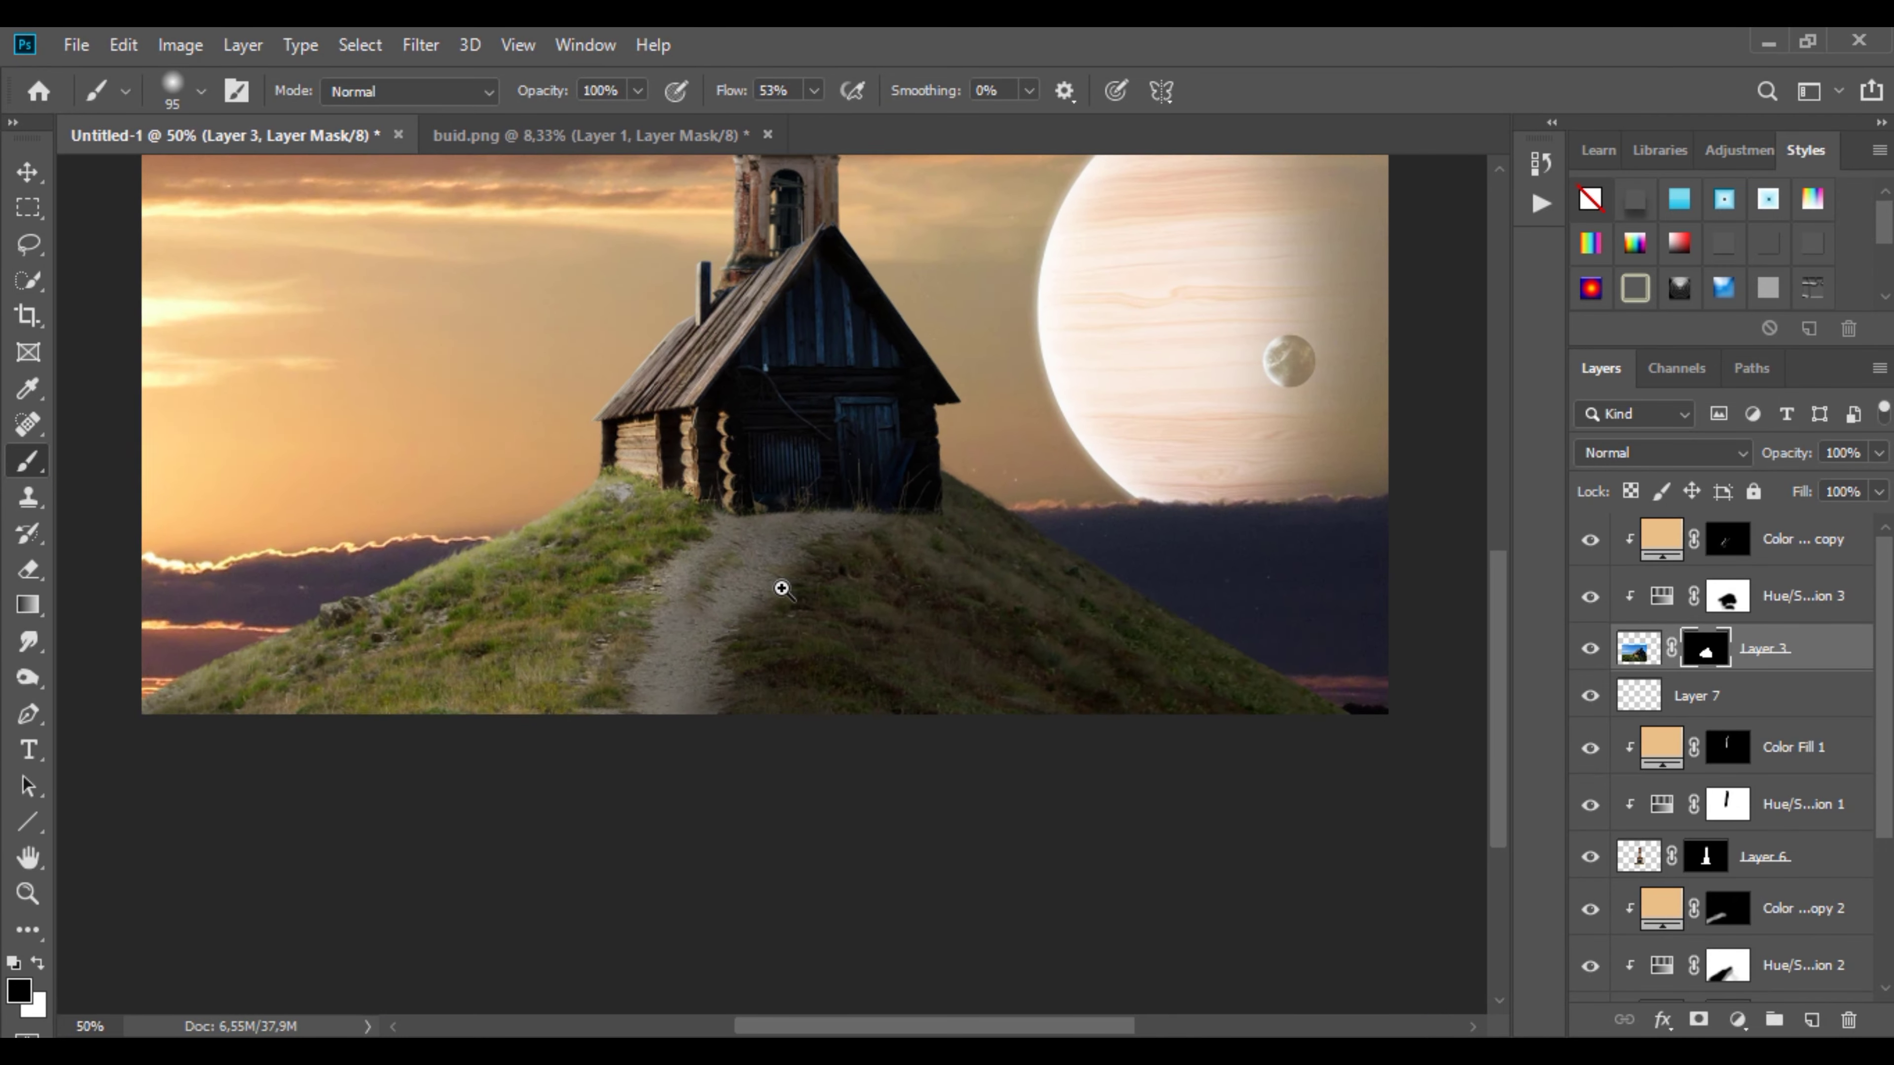
pyautogui.keyDown('ctrl'); pyautogui.click(778, 584); pyautogui.keyUp('ctrl')
pyautogui.click(1743, 700)
# Step: On a new Layer 8, outline the area below the cabin with polygonal lasso and paint a dark shadow
pyautogui.click(1811, 1020)
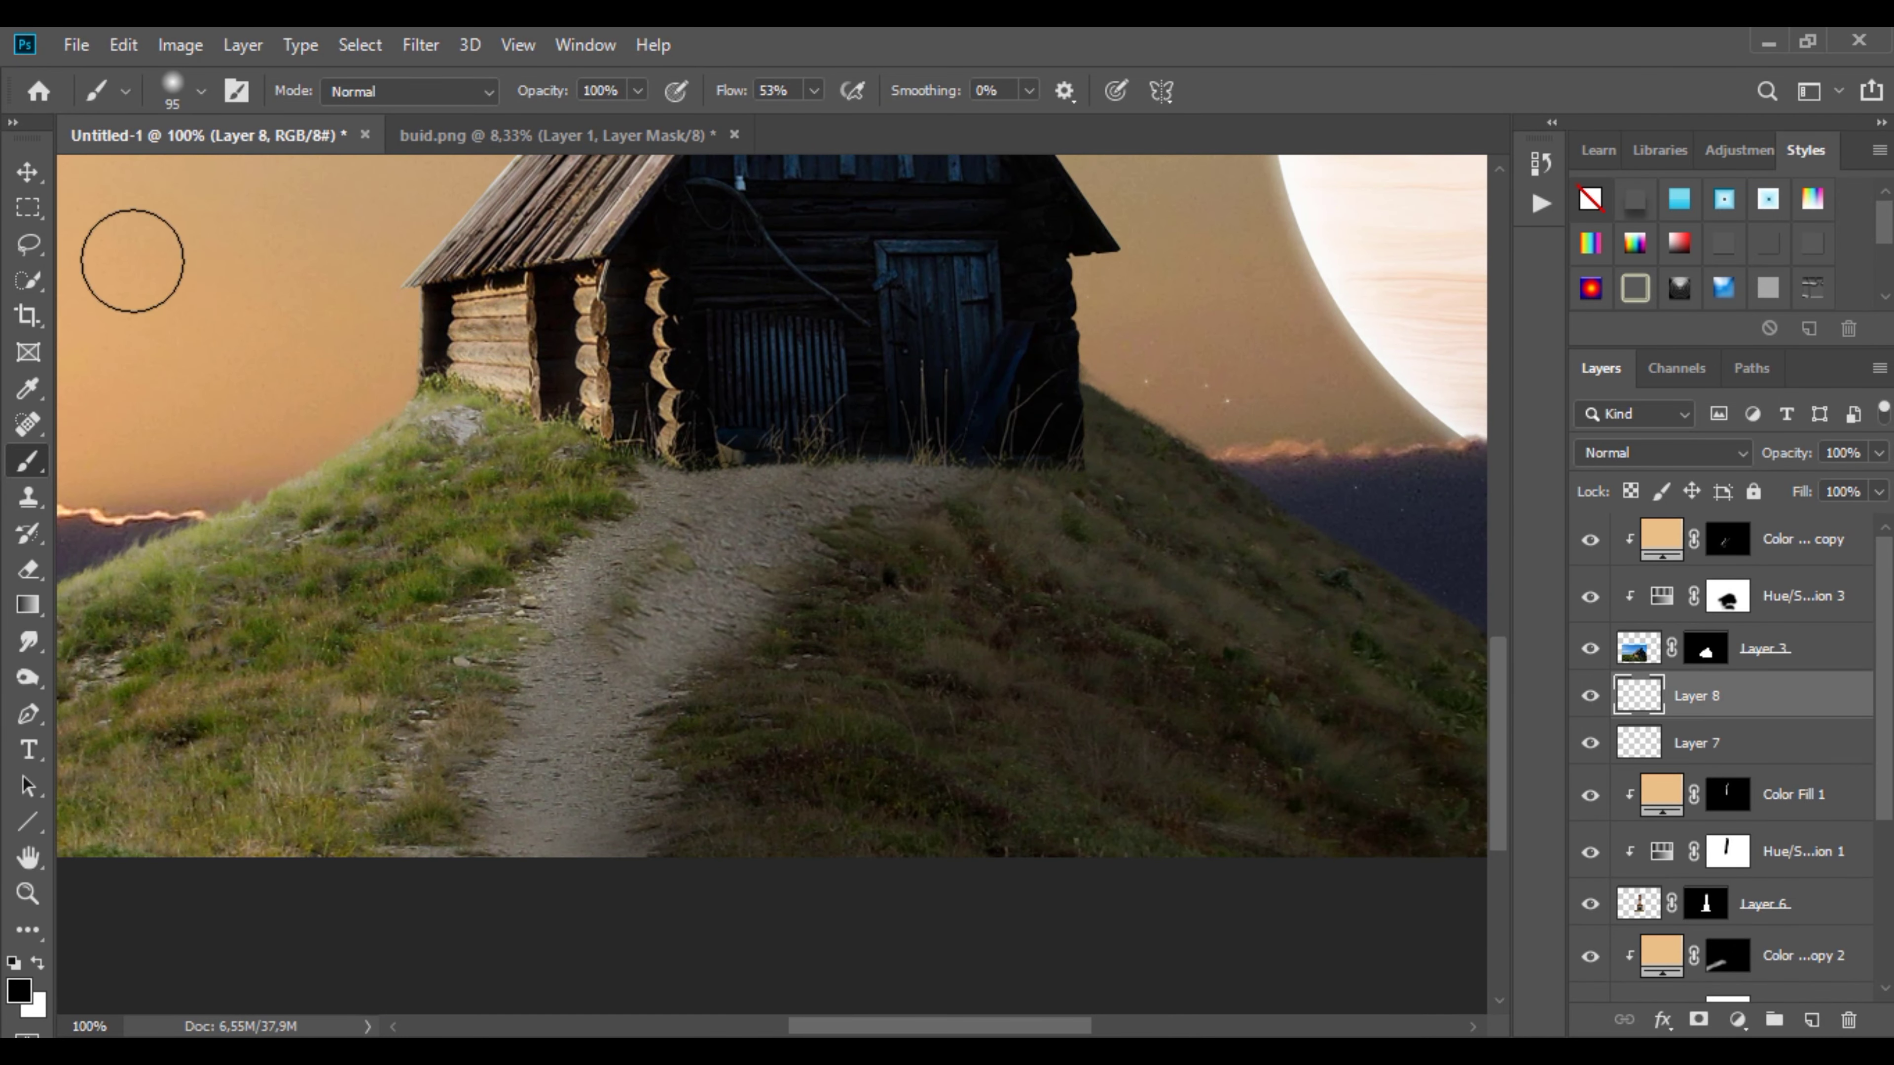
pyautogui.moveTo(29, 244); pyautogui.dragTo(112, 273)
pyautogui.click(1140, 652)
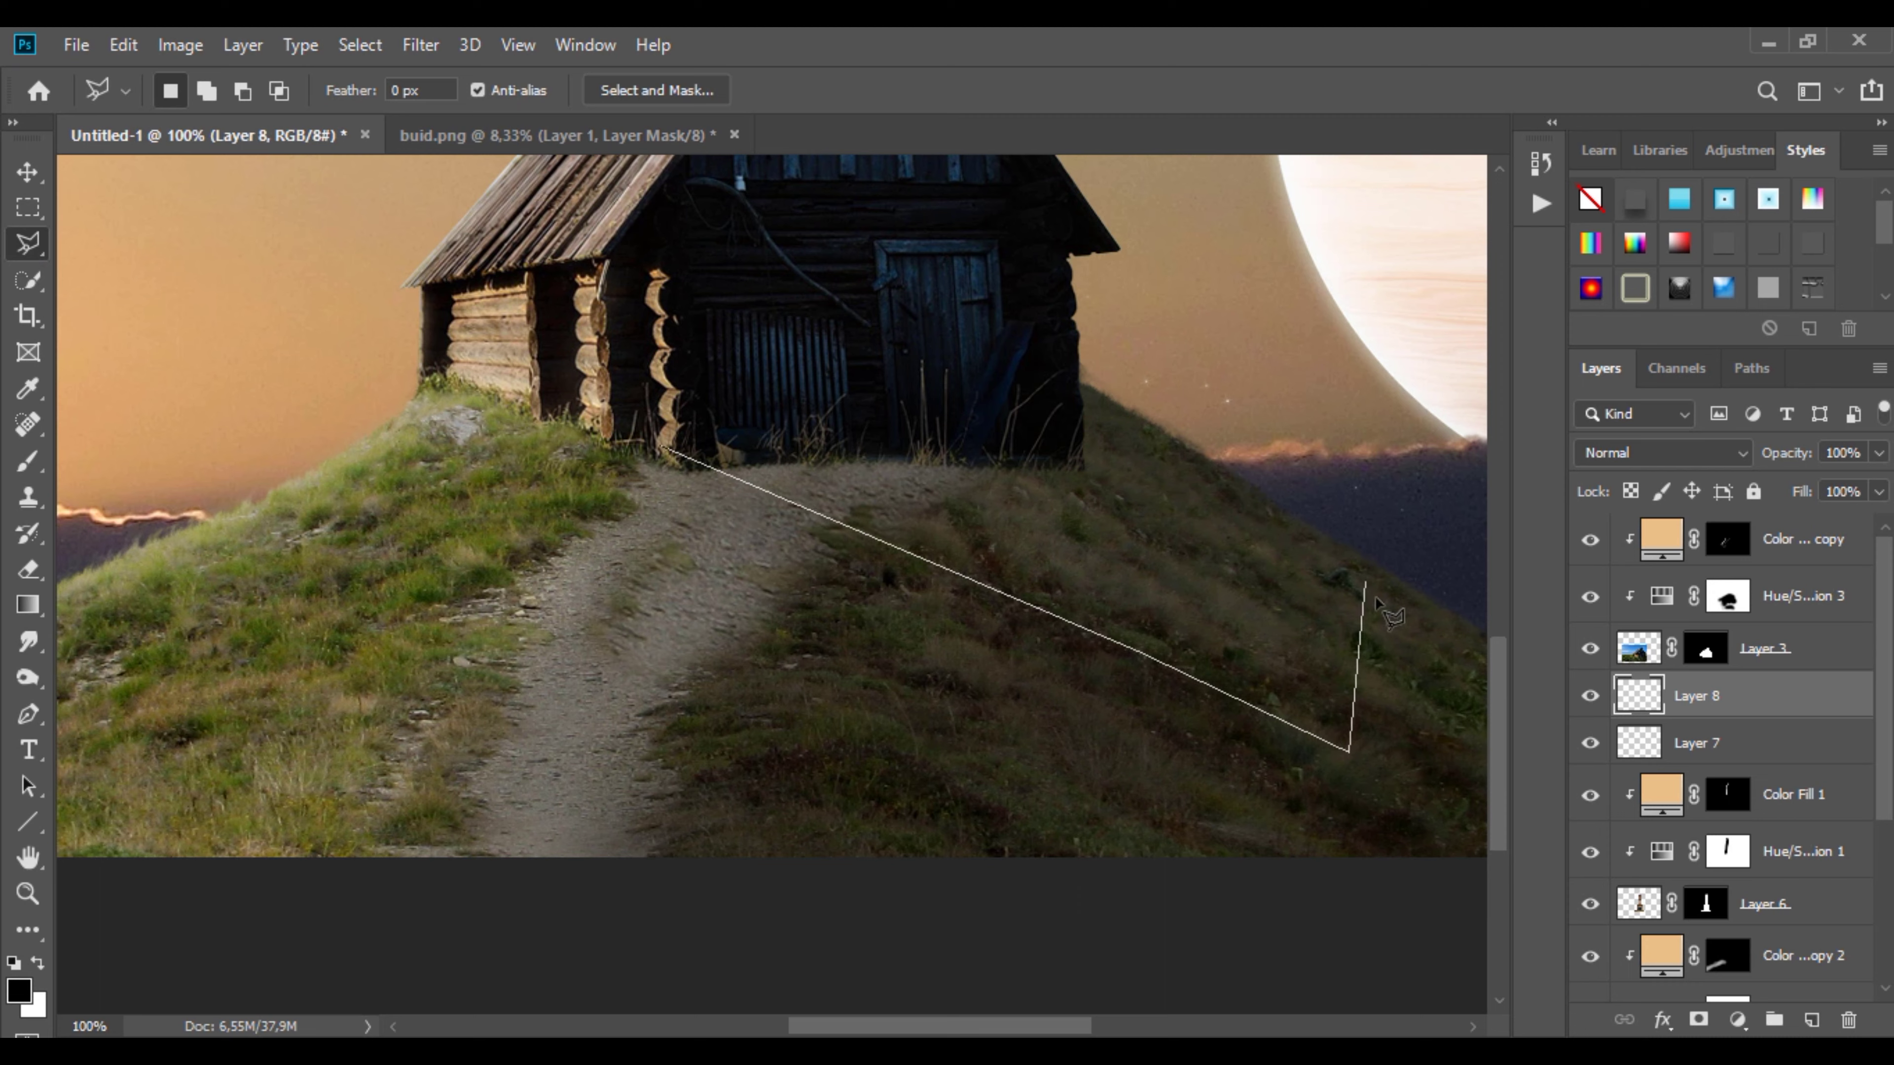
pyautogui.click(1060, 371)
pyautogui.click(709, 360)
pyautogui.click(665, 448)
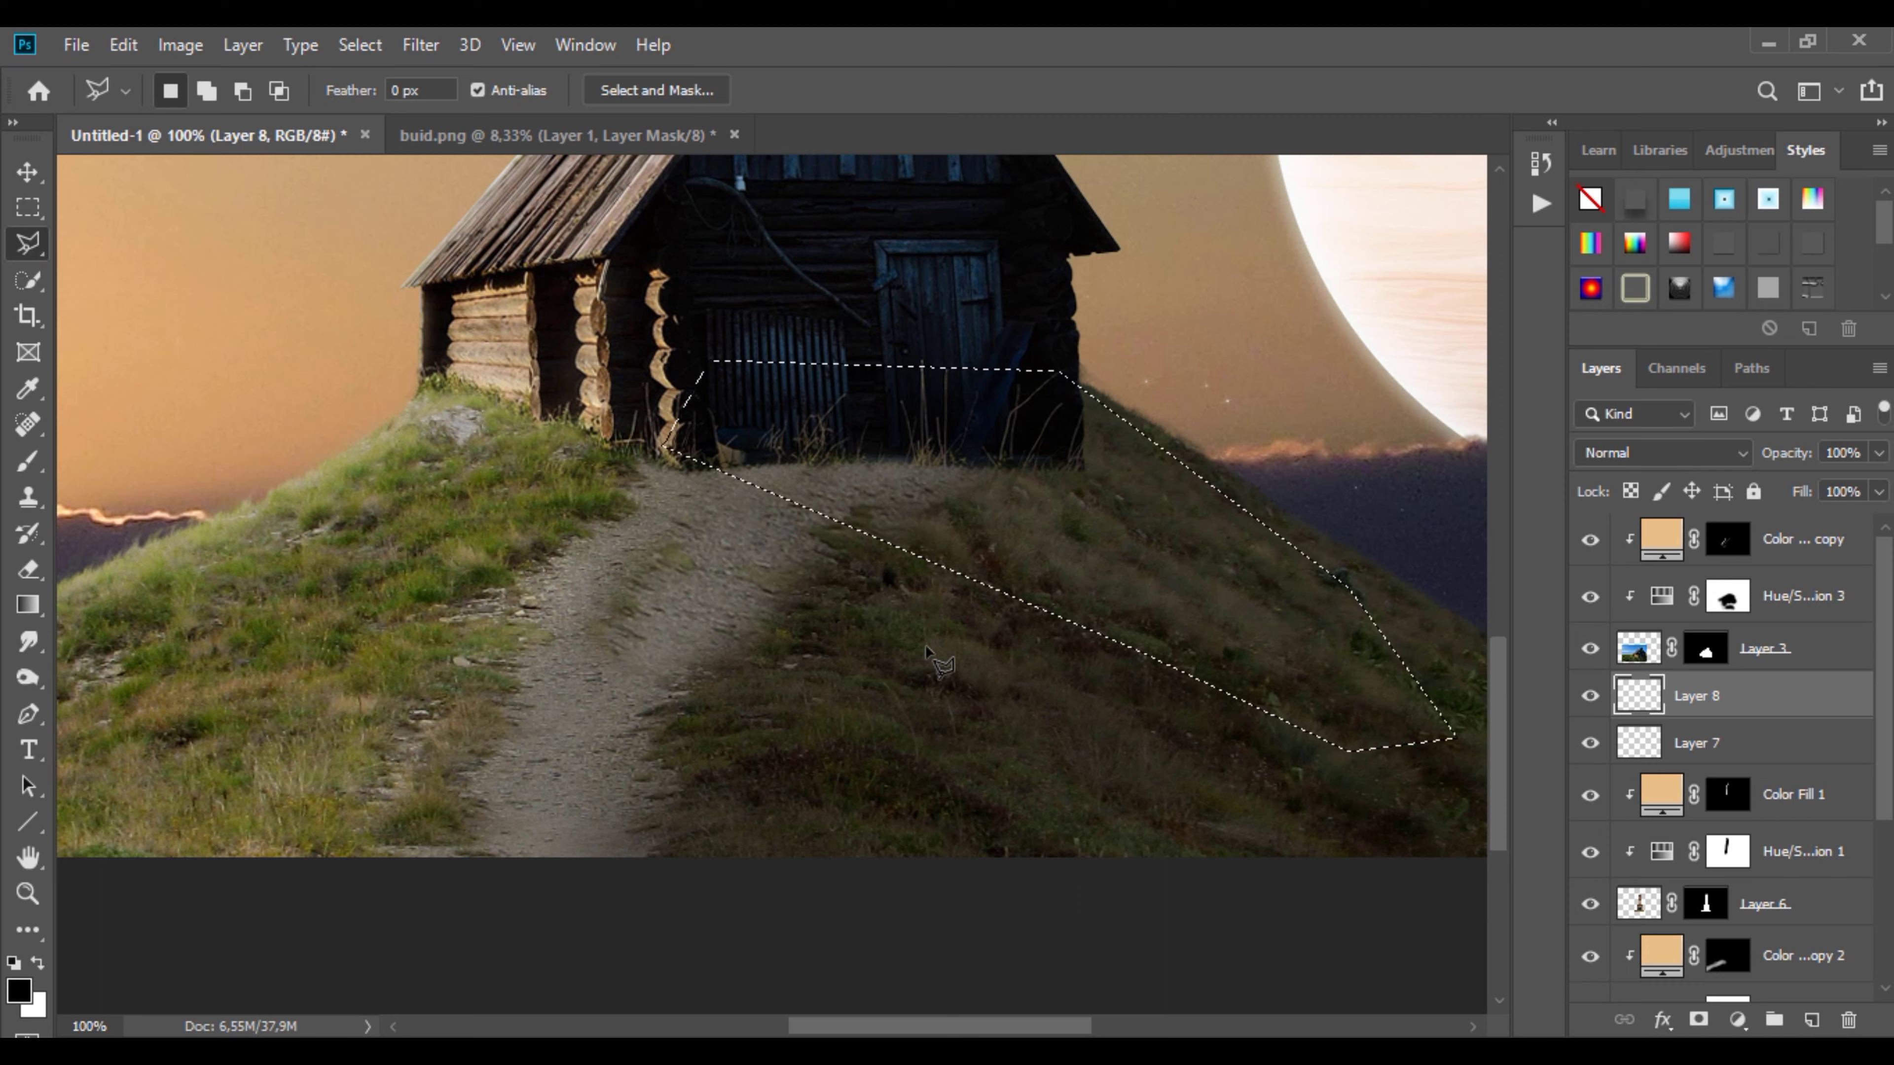
pyautogui.press('b')
pyautogui.moveTo(698, 528)
pyautogui.mouseDown()
pyautogui.moveTo(940, 399)
pyautogui.moveTo(1230, 600)
pyautogui.moveTo(828, 436)
pyautogui.mouseUp()
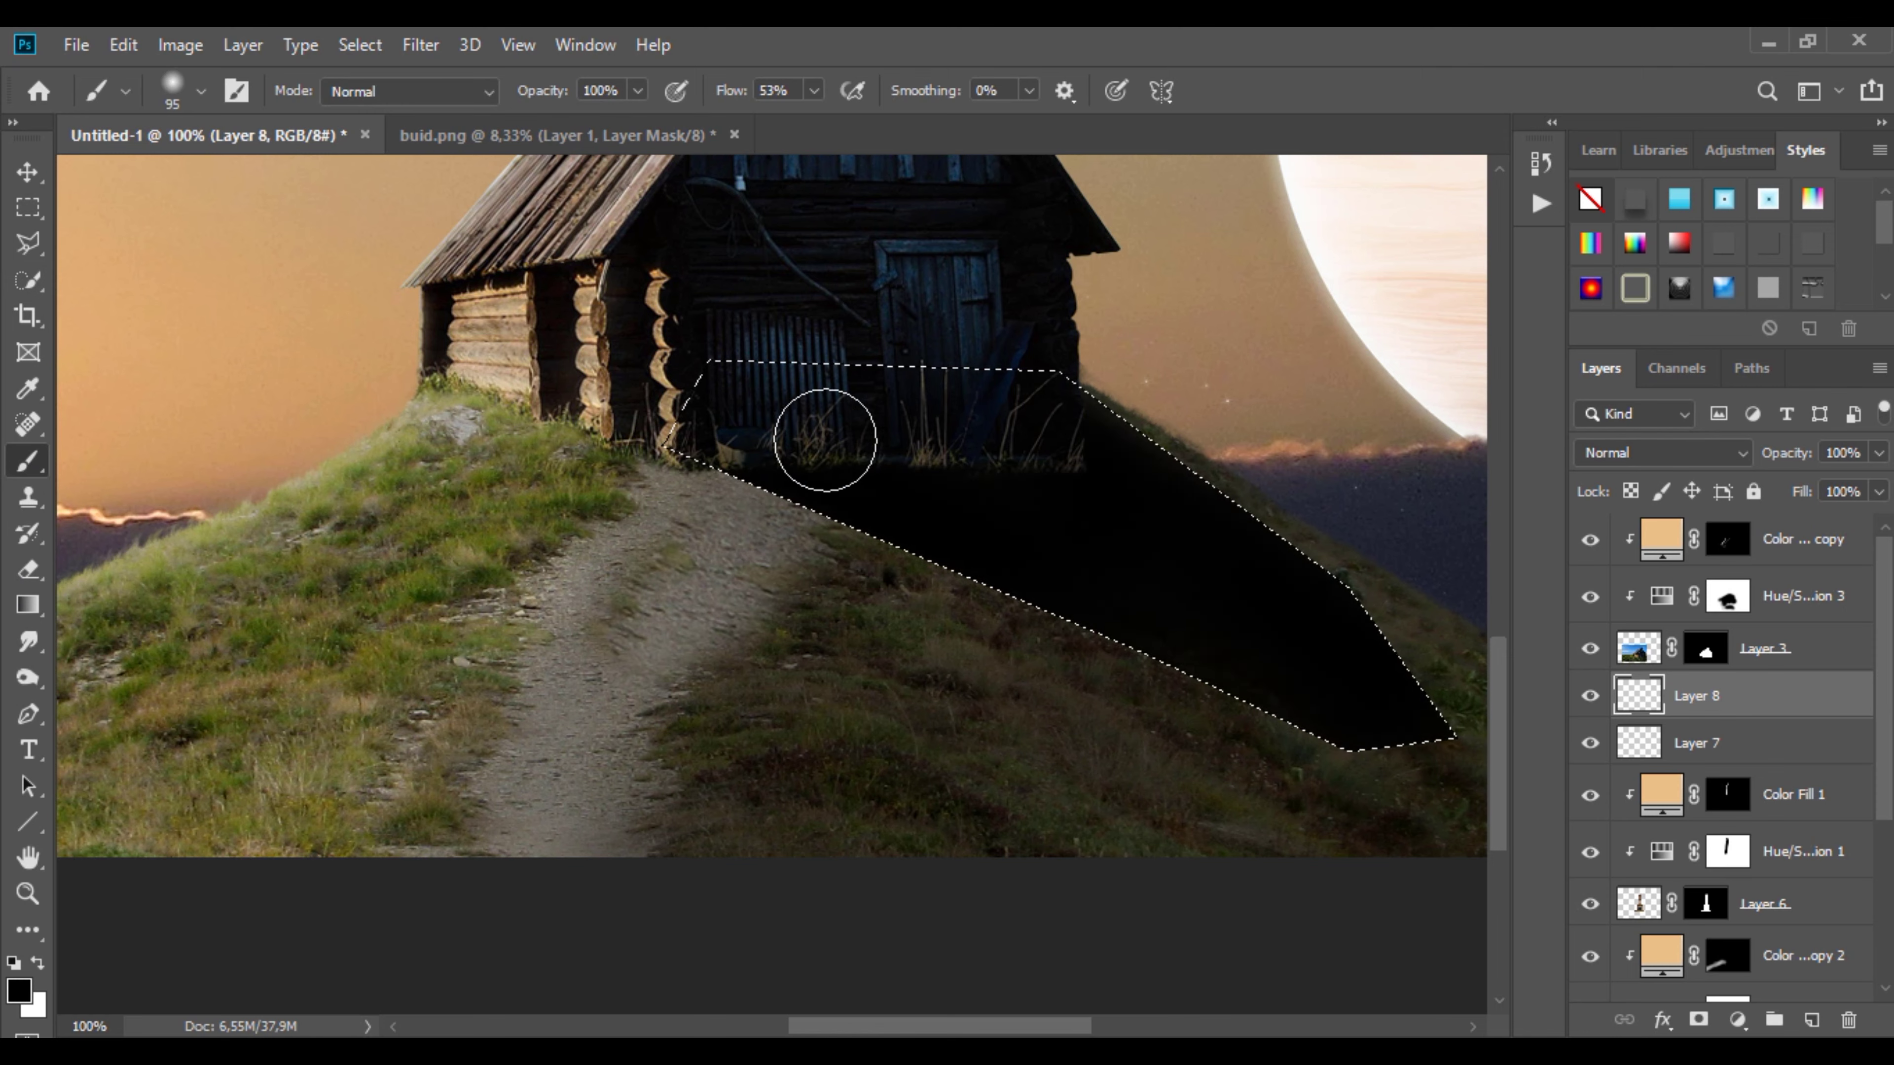
pyautogui.hotkey('ctrl', 'd')
# Step: Soften the shadow with a Gaussian Blur
pyautogui.press('m')
pyautogui.click(421, 45)
pyautogui.moveTo(434, 359)
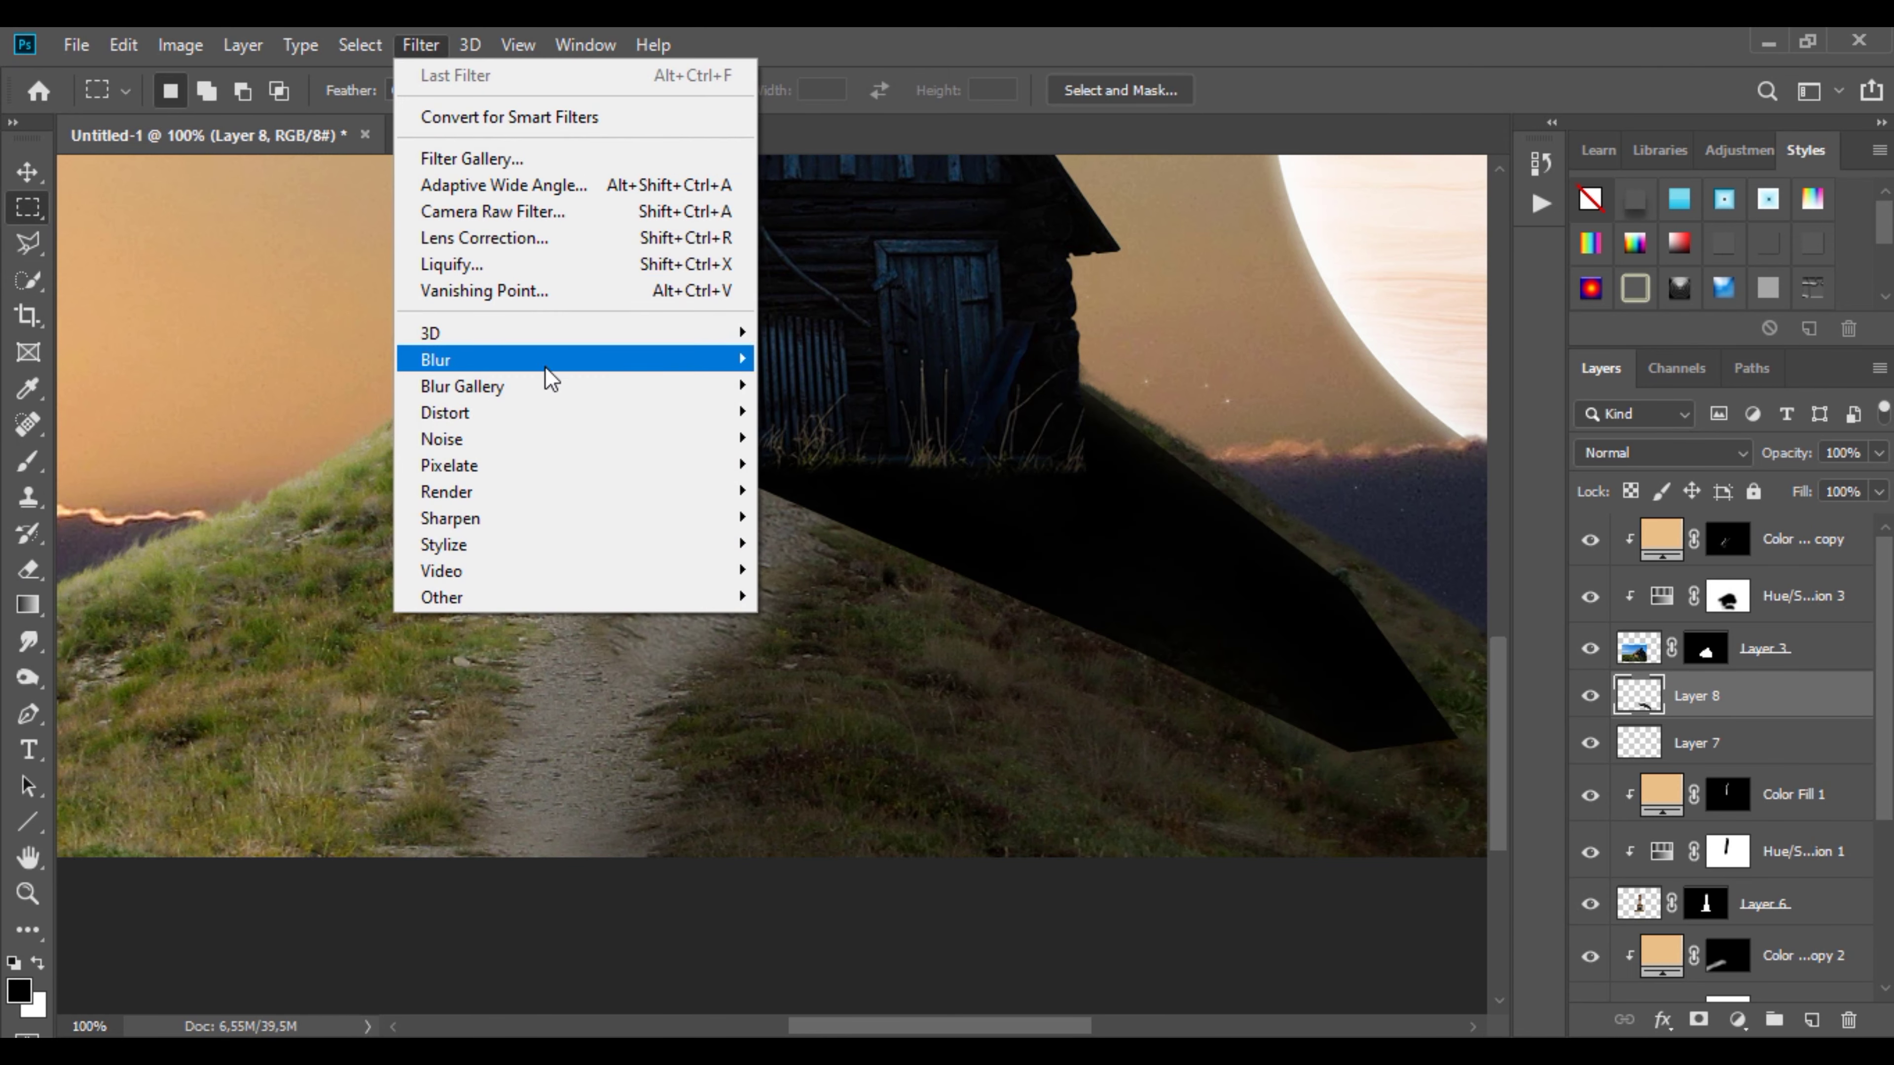
pyautogui.click(843, 466)
pyautogui.moveTo(1087, 716); pyautogui.dragTo(1175, 727)
pyautogui.click(1391, 342)
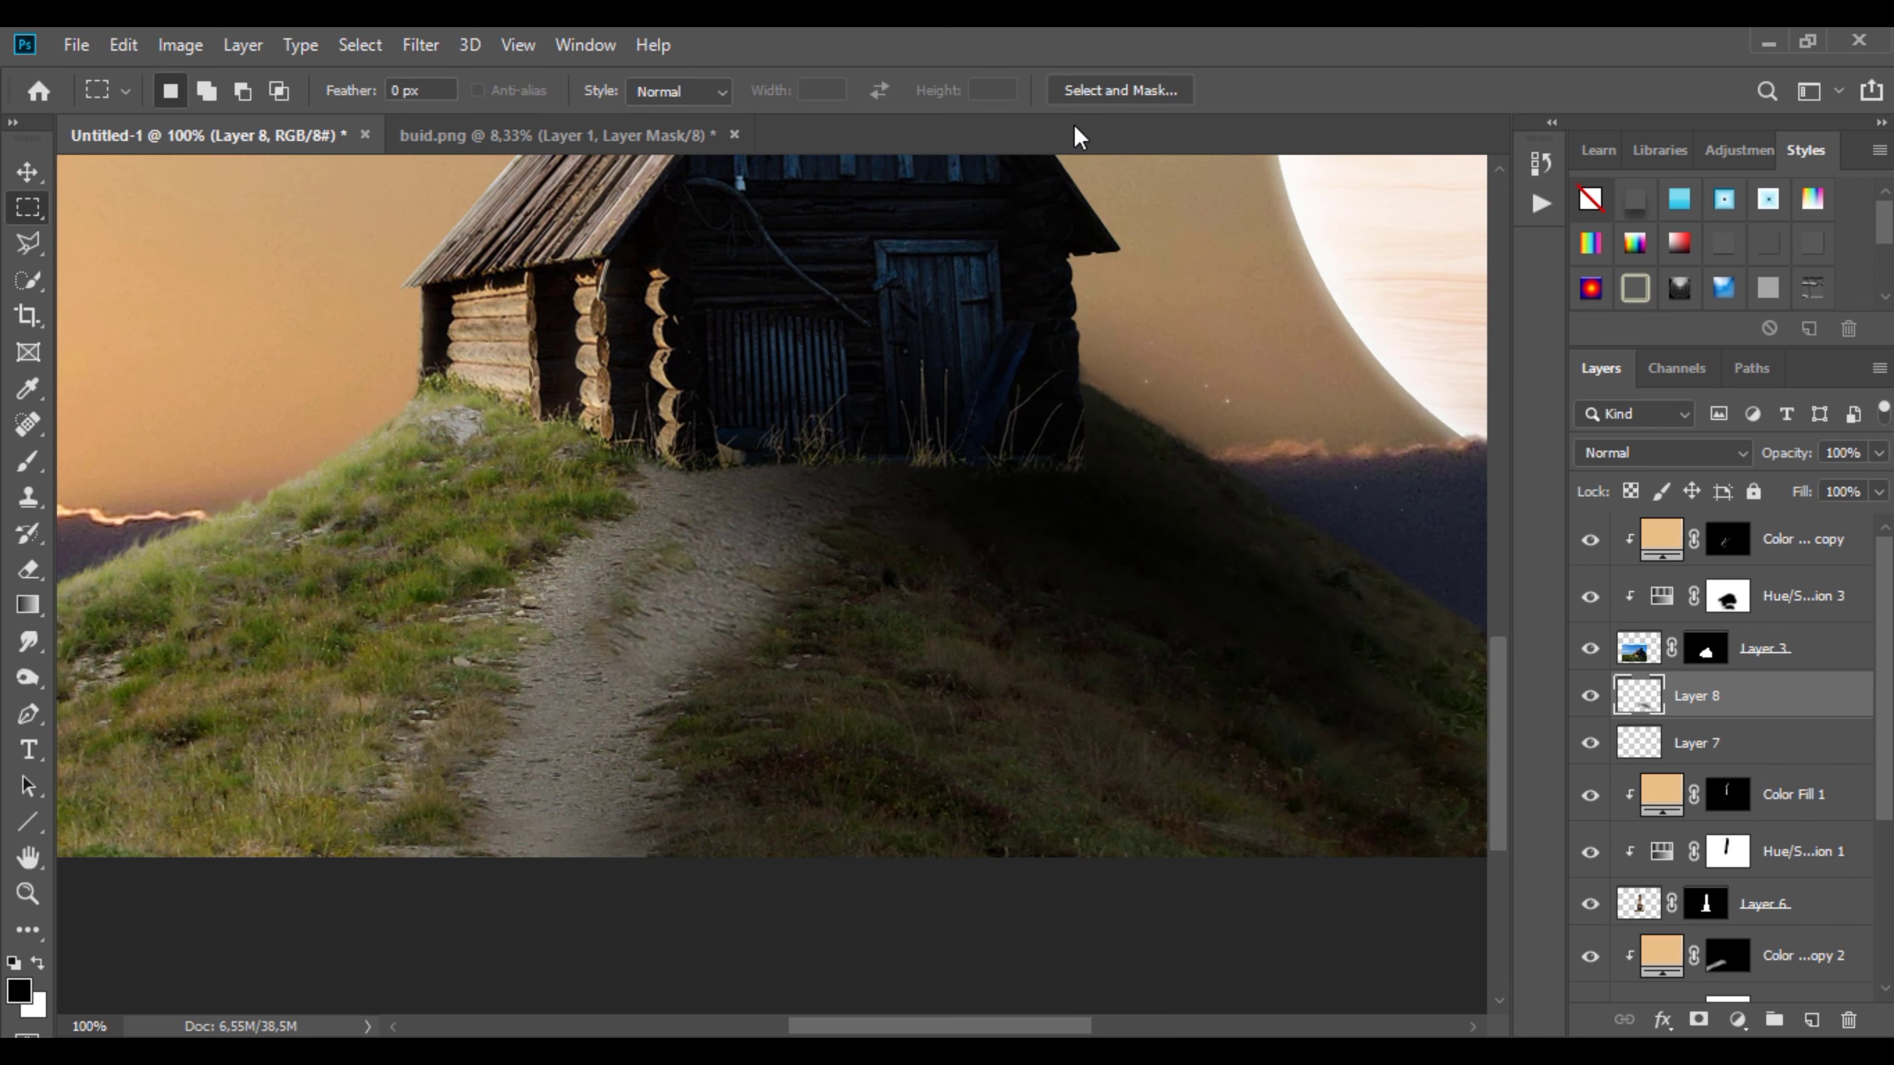
# Step: Set Layer 8 to Color Burn and paint shadow down the lower-right hillside
pyautogui.click(1663, 453)
pyautogui.click(1640, 477)
pyautogui.click(29, 457)
pyautogui.moveTo(894, 523); pyautogui.dragTo(1444, 821)
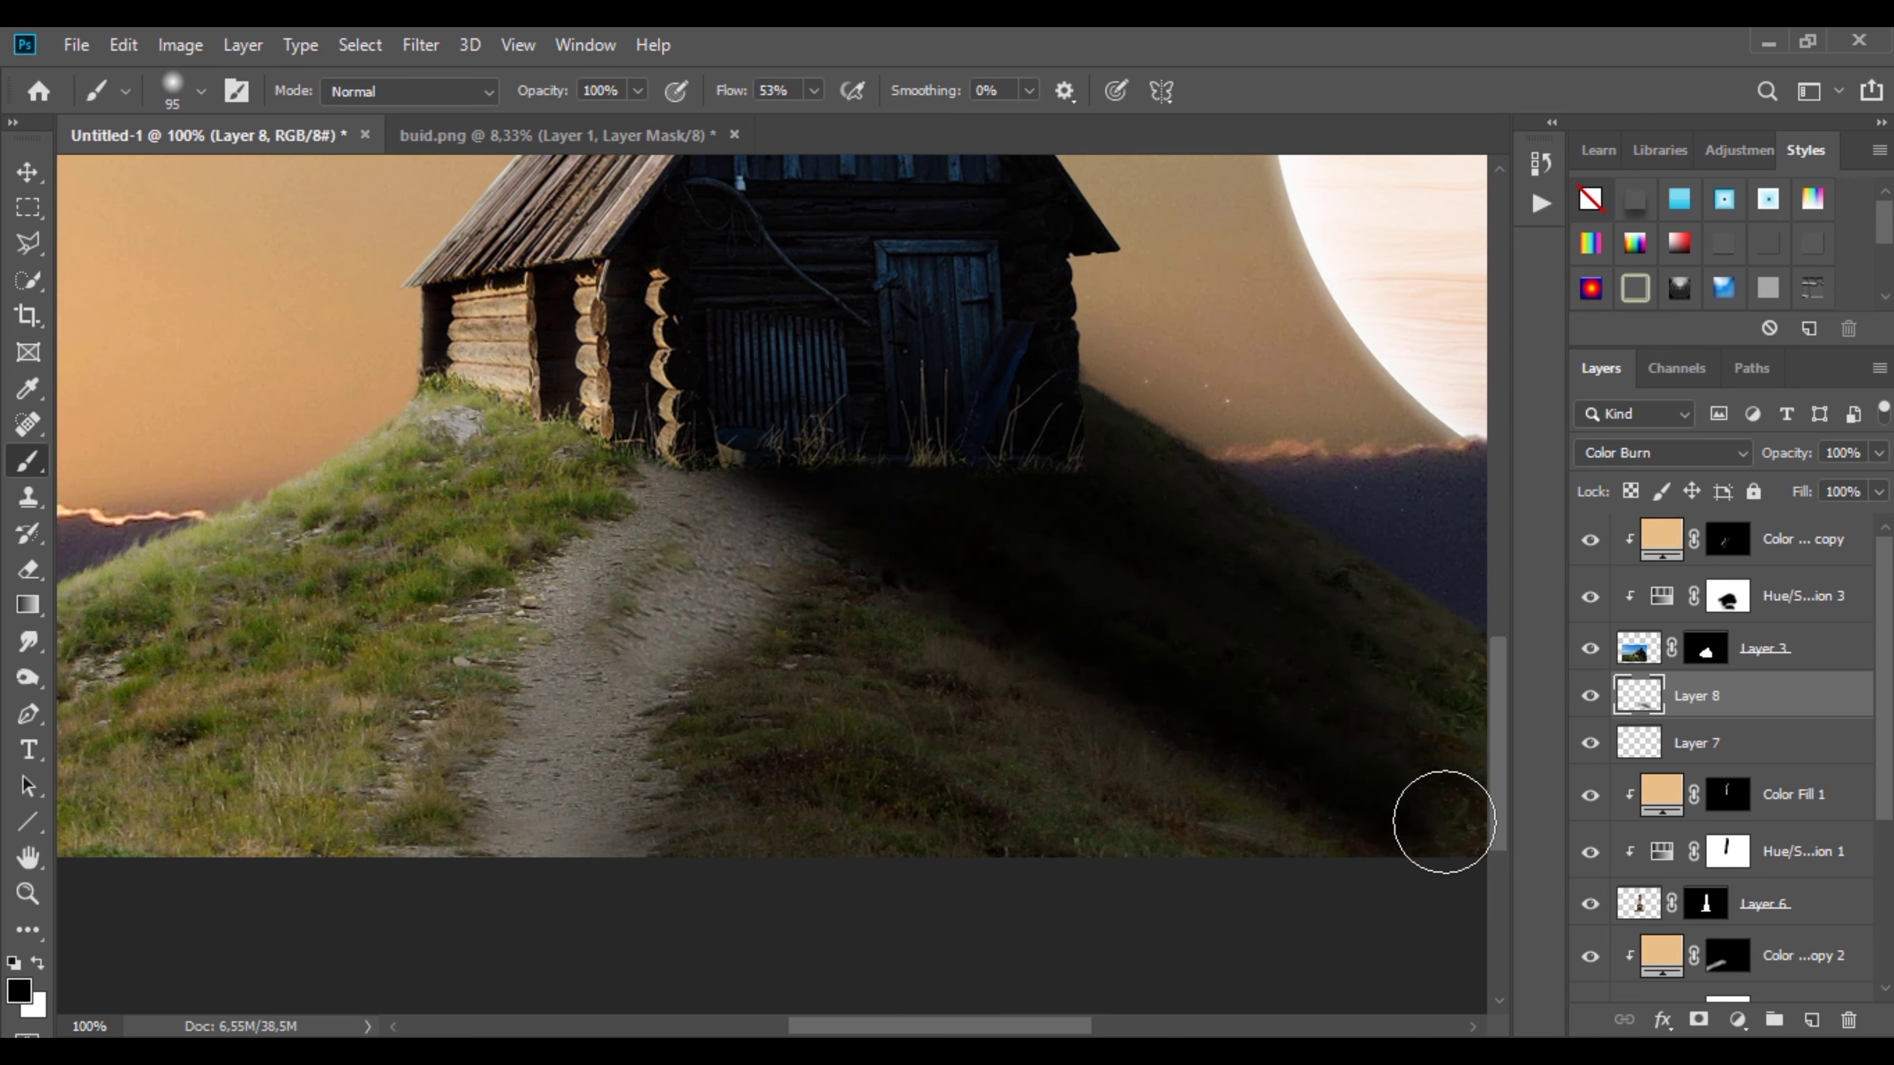
# Step: Lower the shadow layer's opacity to 67%
pyautogui.scroll(-2, 1091, 495)
pyautogui.scroll(1, 1056, 477)
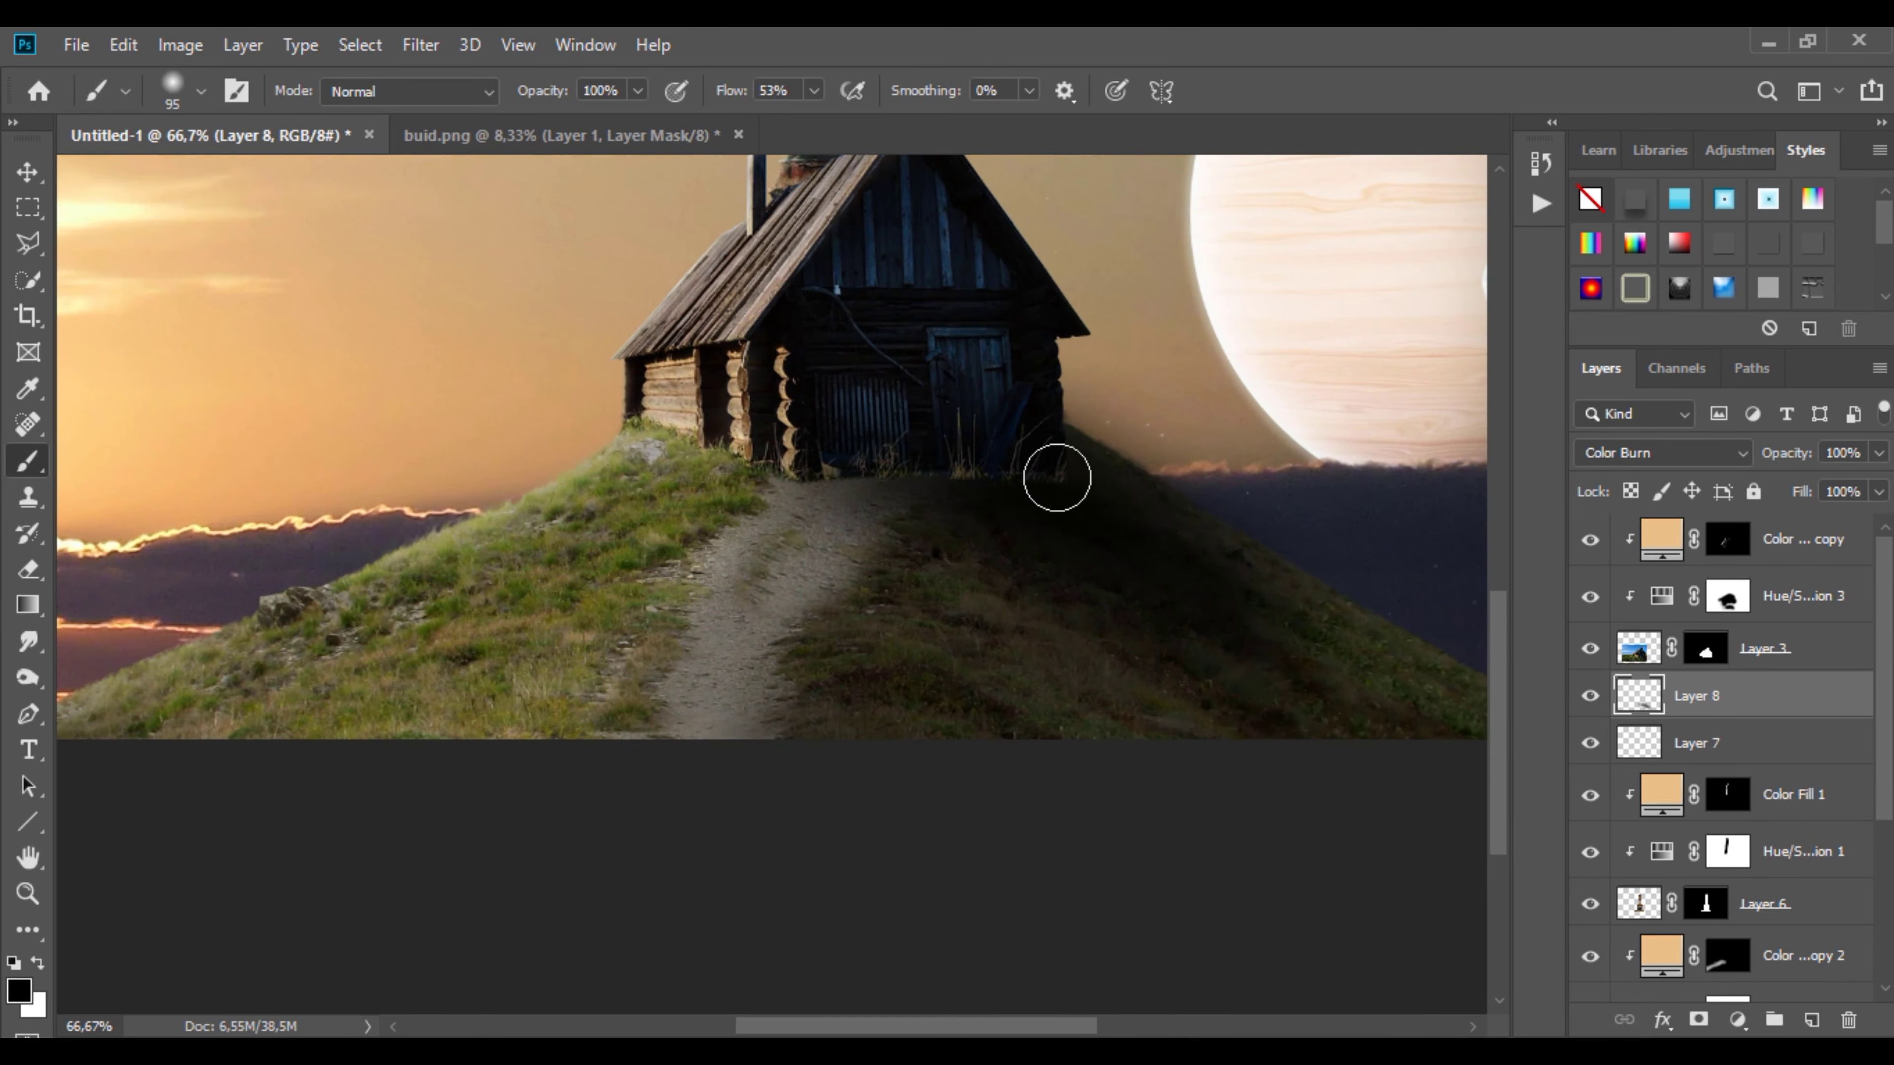
pyautogui.moveTo(1878, 452); pyautogui.dragTo(1850, 478)
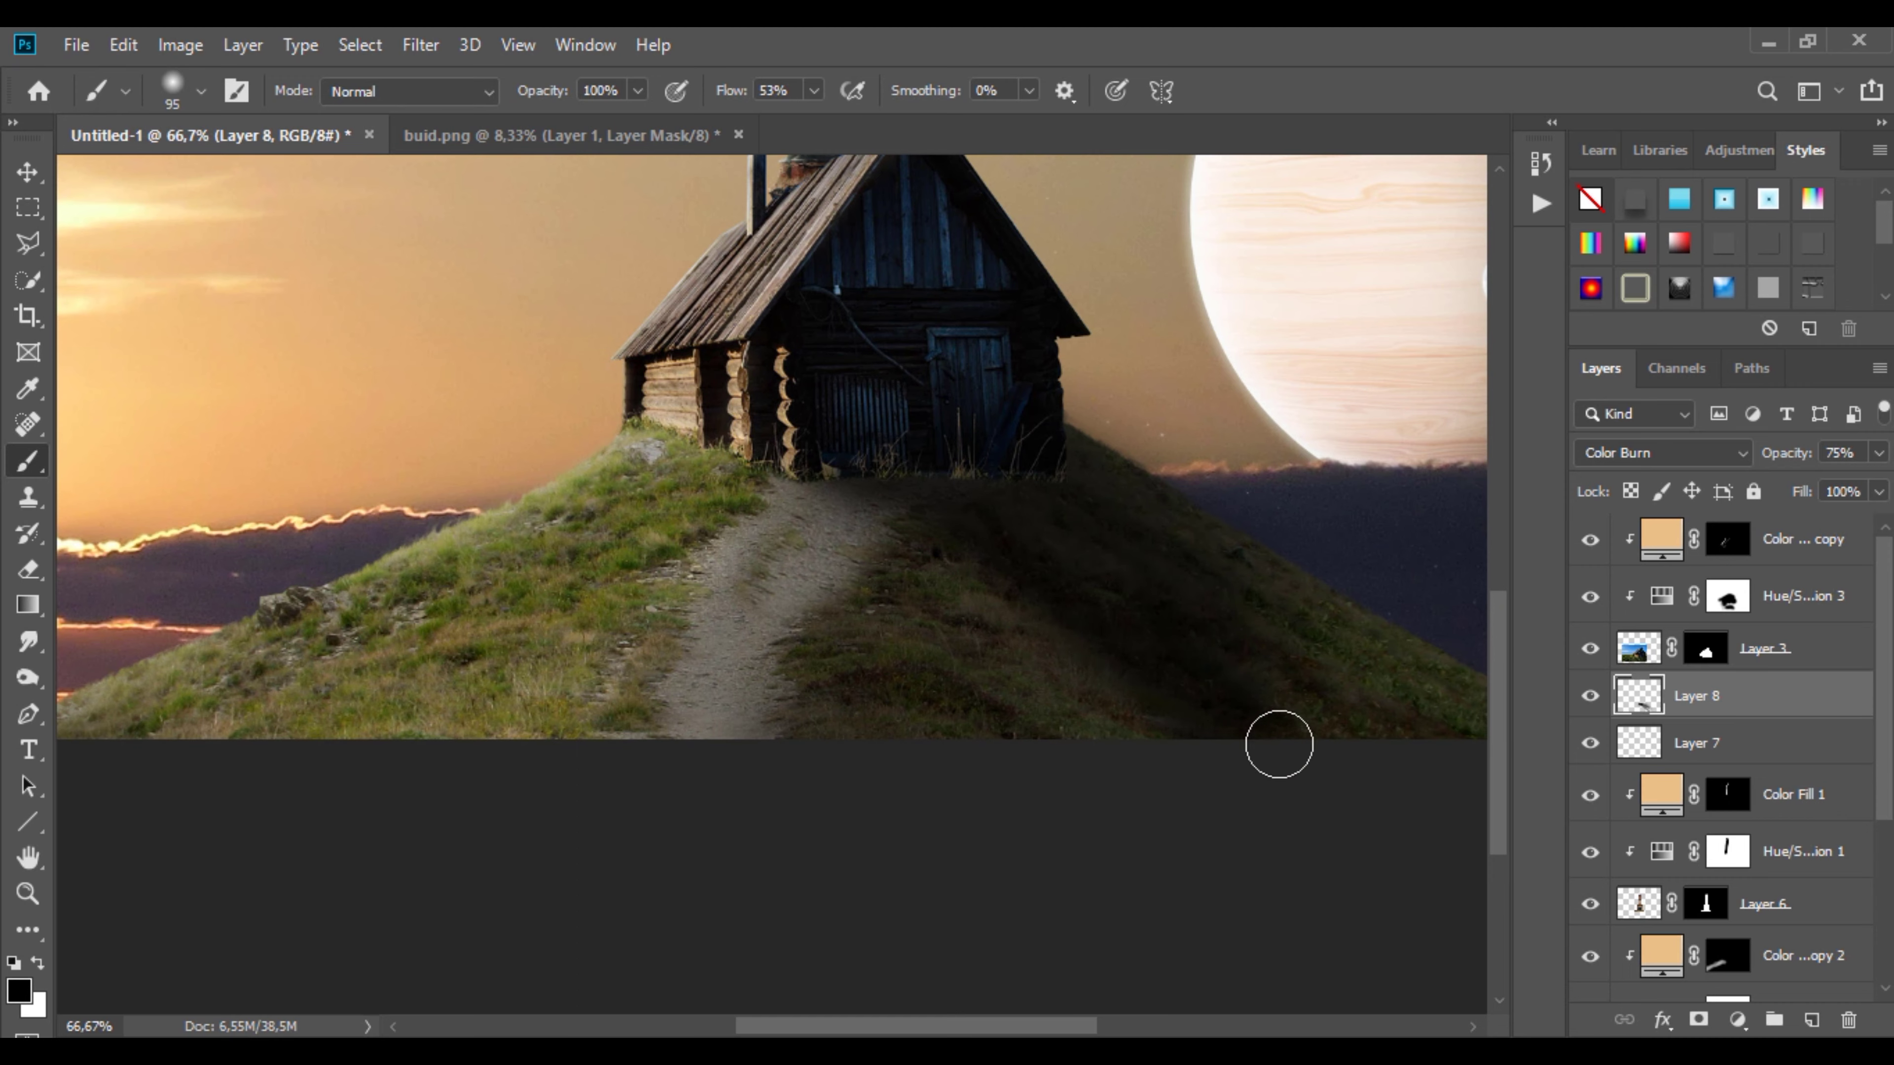
pyautogui.scroll(-1, 810, 454)
pyautogui.scroll(-2, 811, 454)
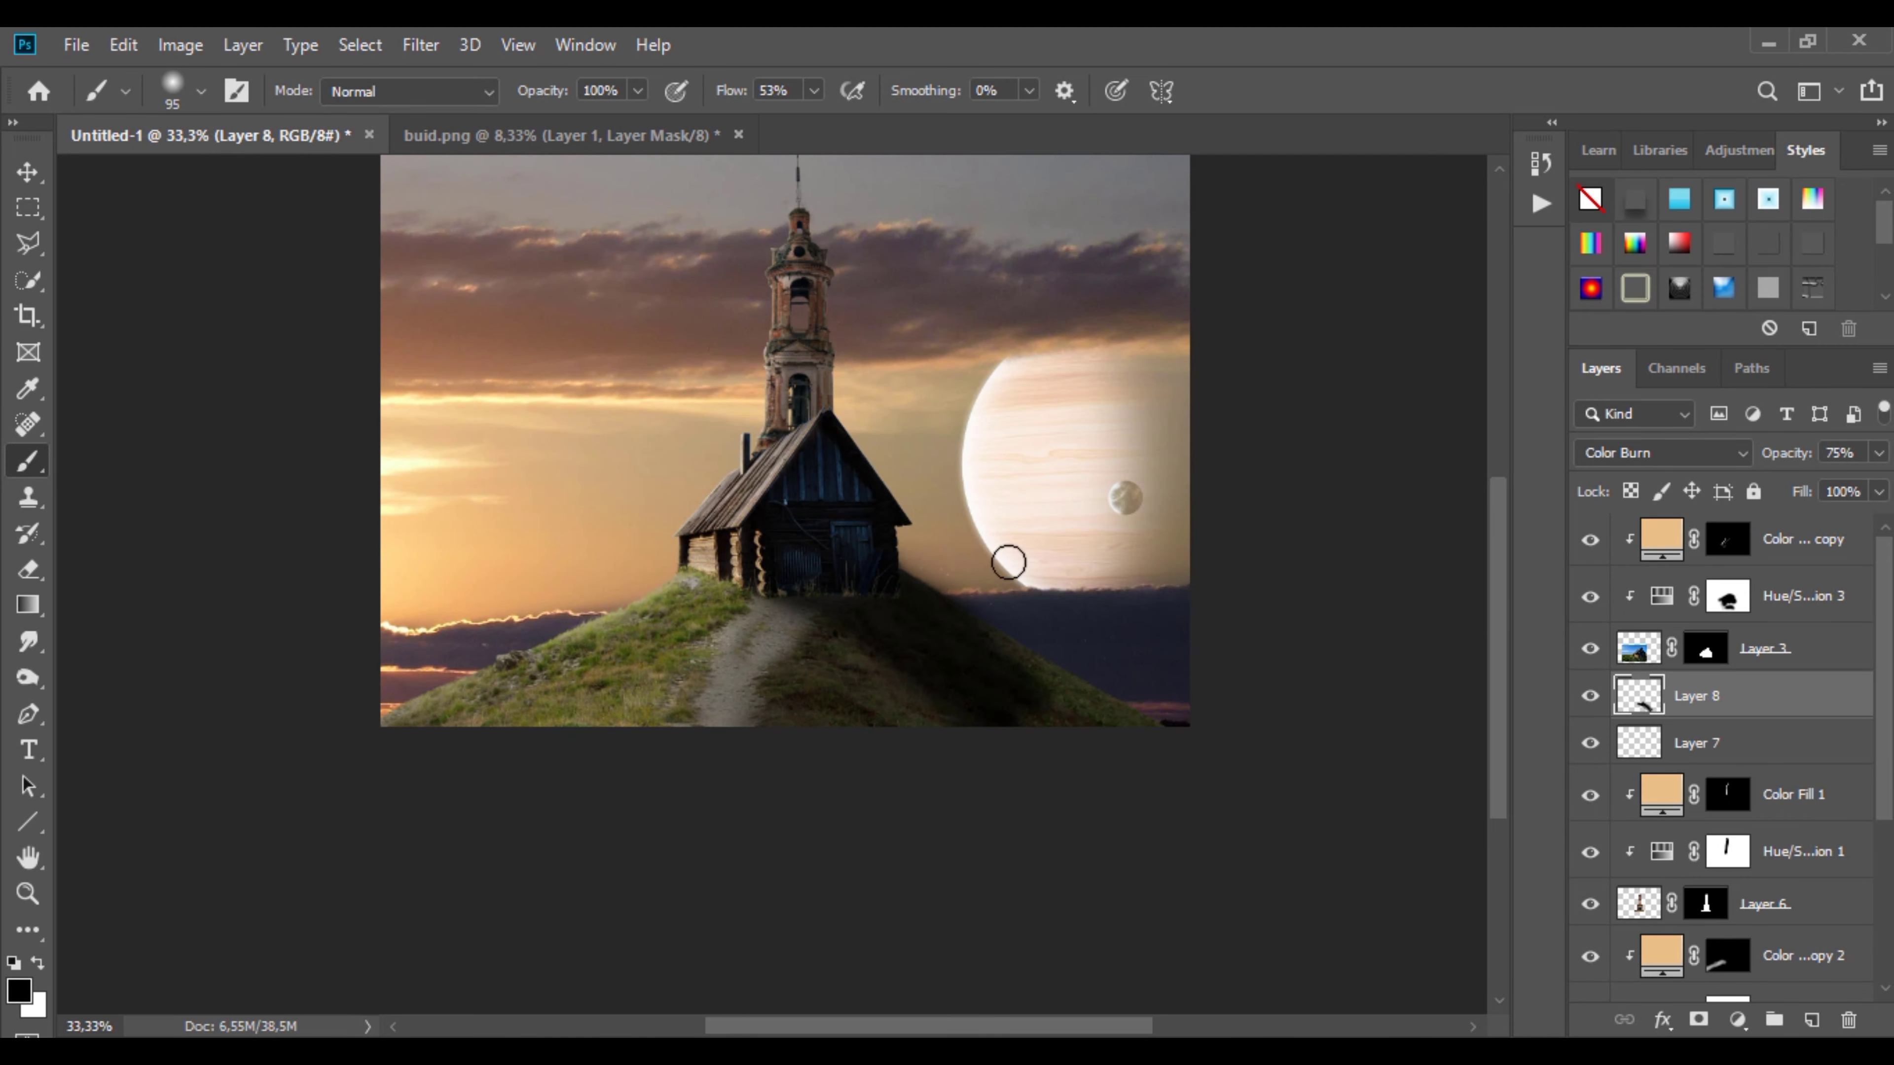
pyautogui.moveTo(1878, 453); pyautogui.dragTo(1838, 490)
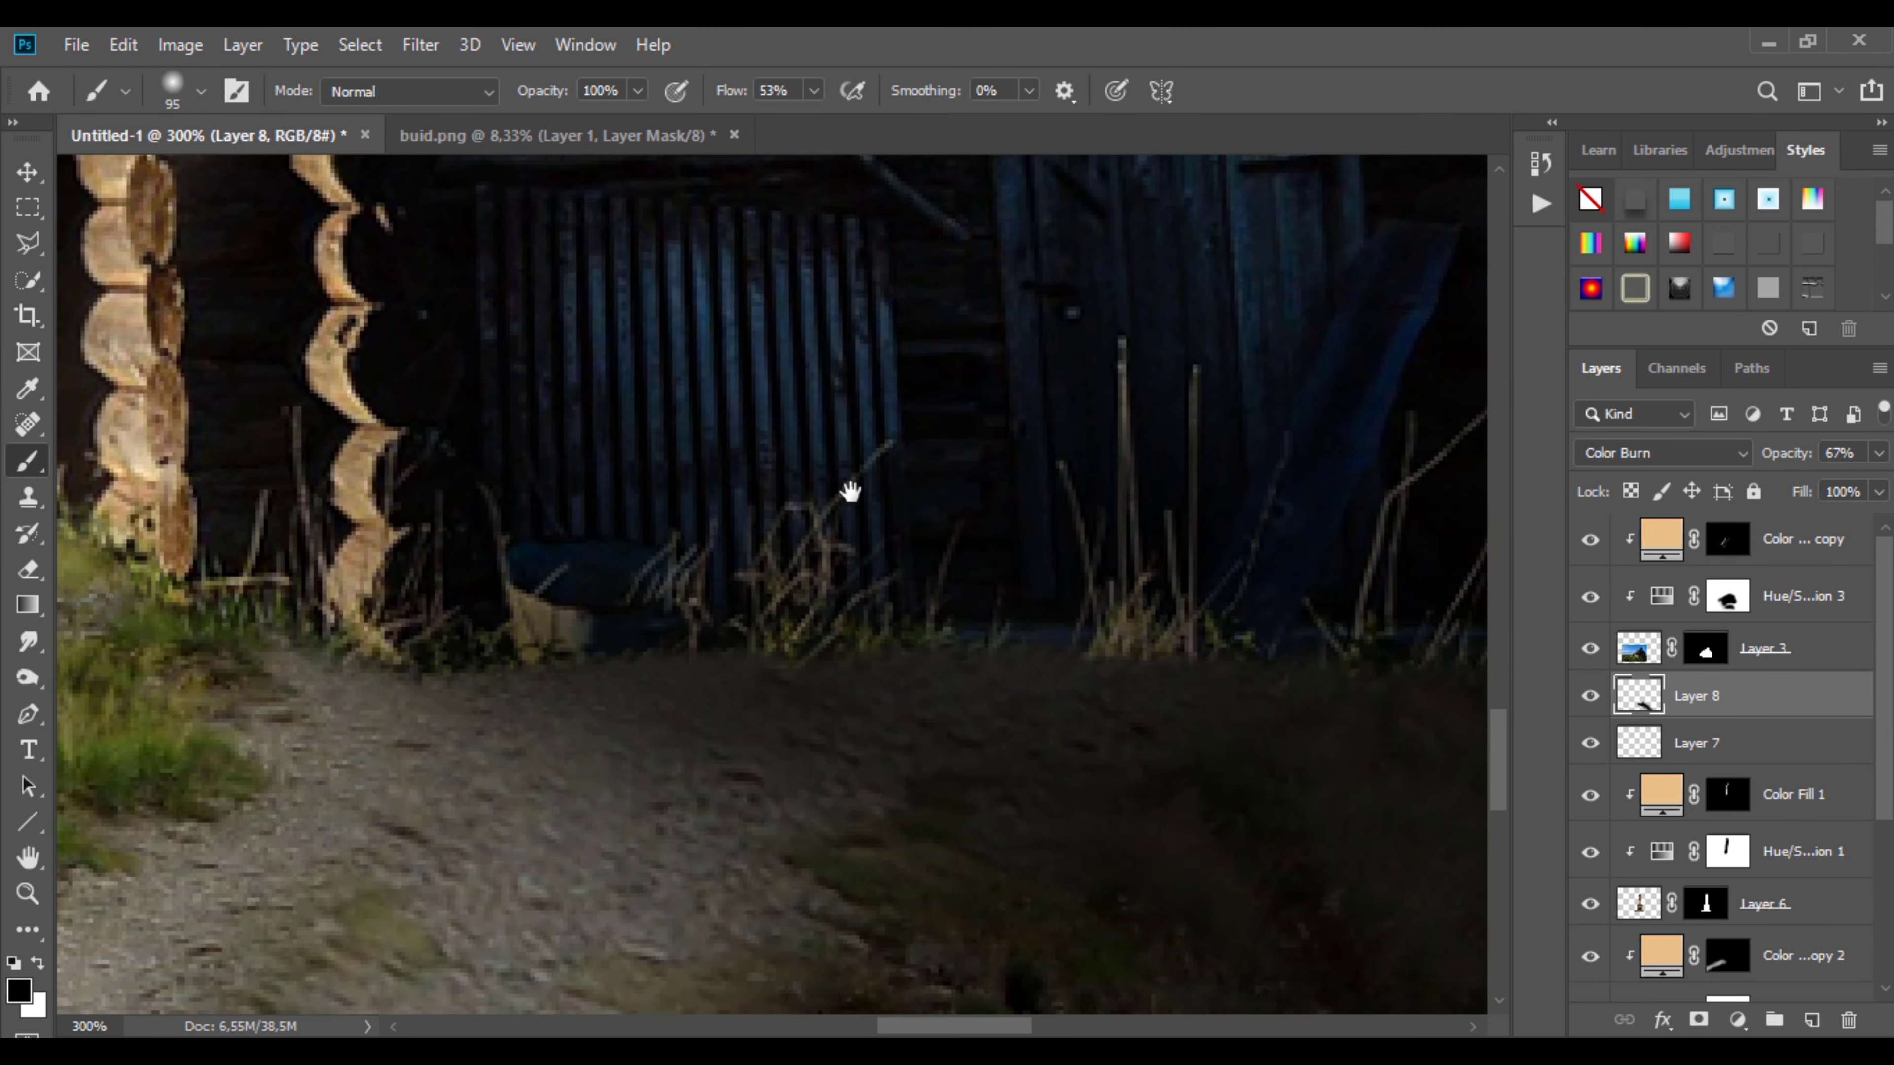
# Step: Copy the corrugated shutter to a new layer, move it down and stretch it over the gap
pyautogui.moveTo(810, 593); pyautogui.dragTo(731, 634)
pyautogui.click(1763, 648)
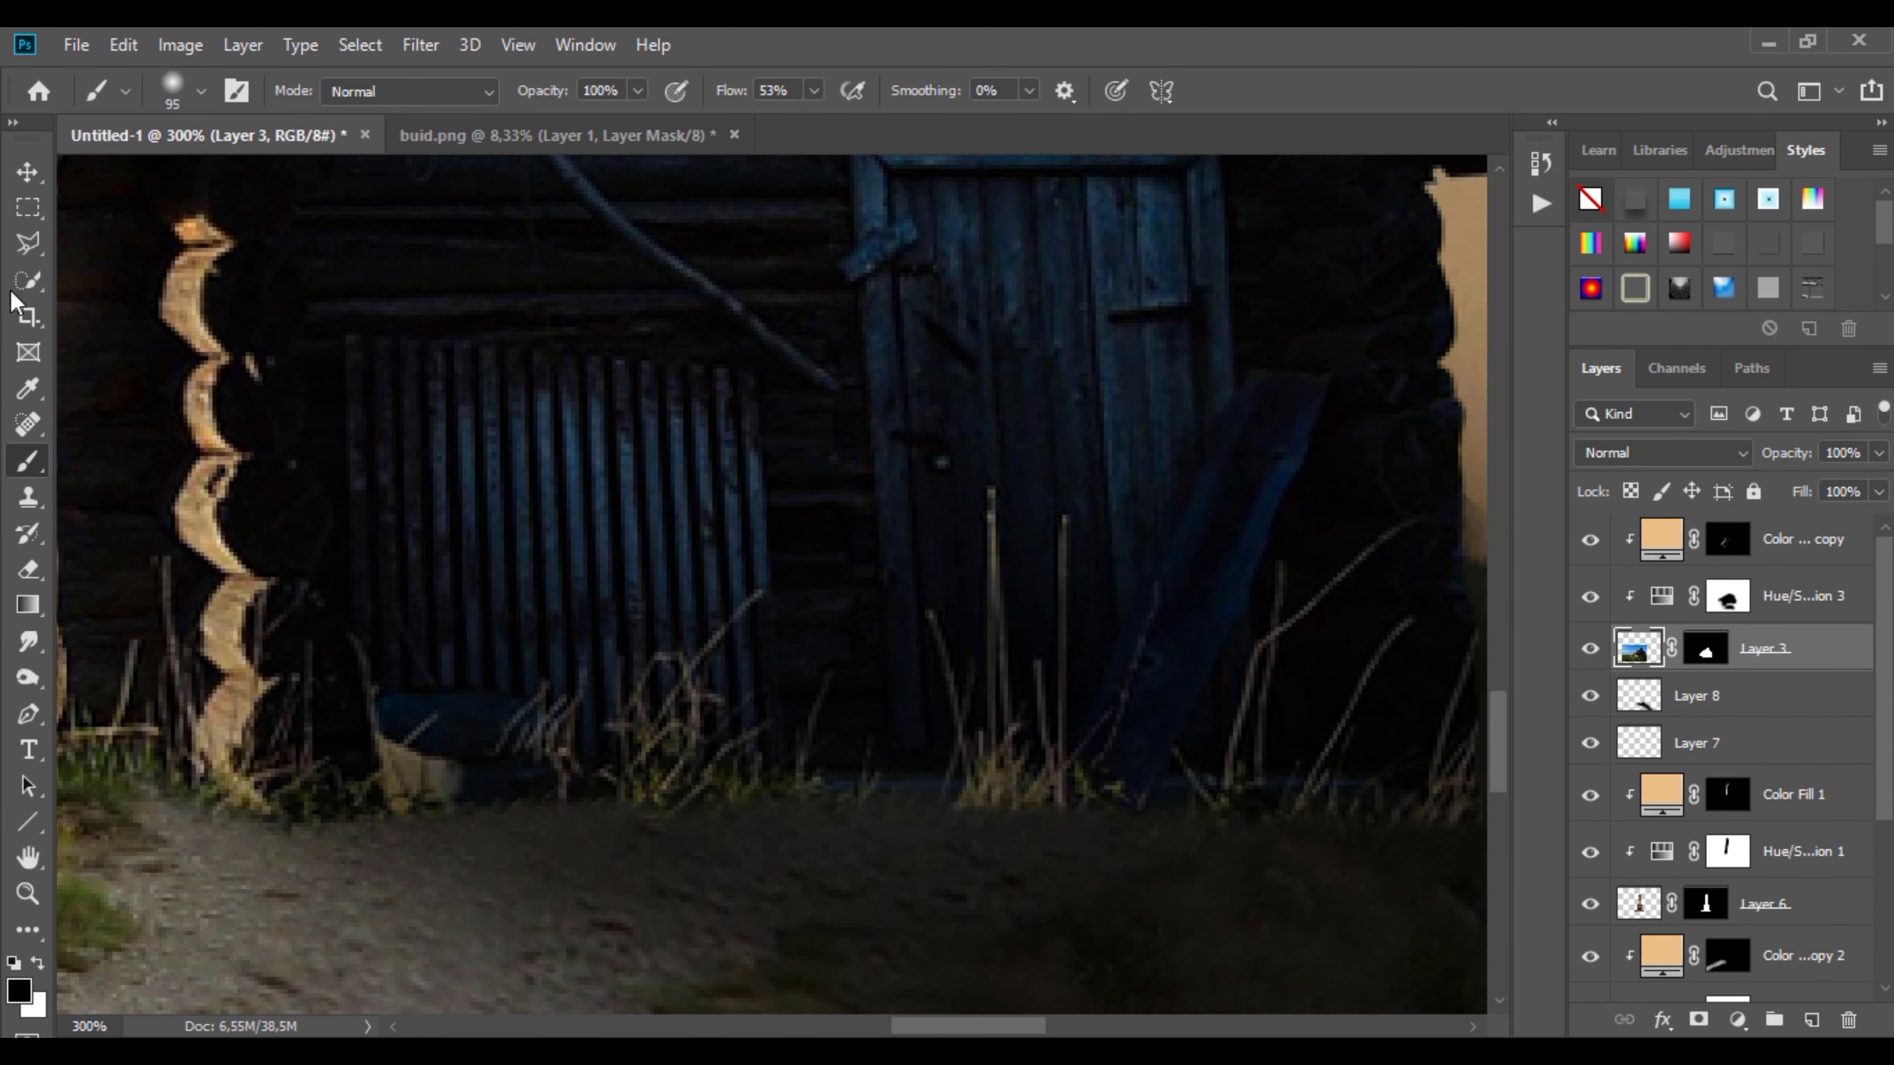
pyautogui.click(28, 206)
pyautogui.moveTo(745, 369)
pyautogui.mouseDown()
pyautogui.moveTo(412, 593)
pyautogui.moveTo(371, 584)
pyautogui.mouseUp()
pyautogui.hotkey('ctrl', 'j')
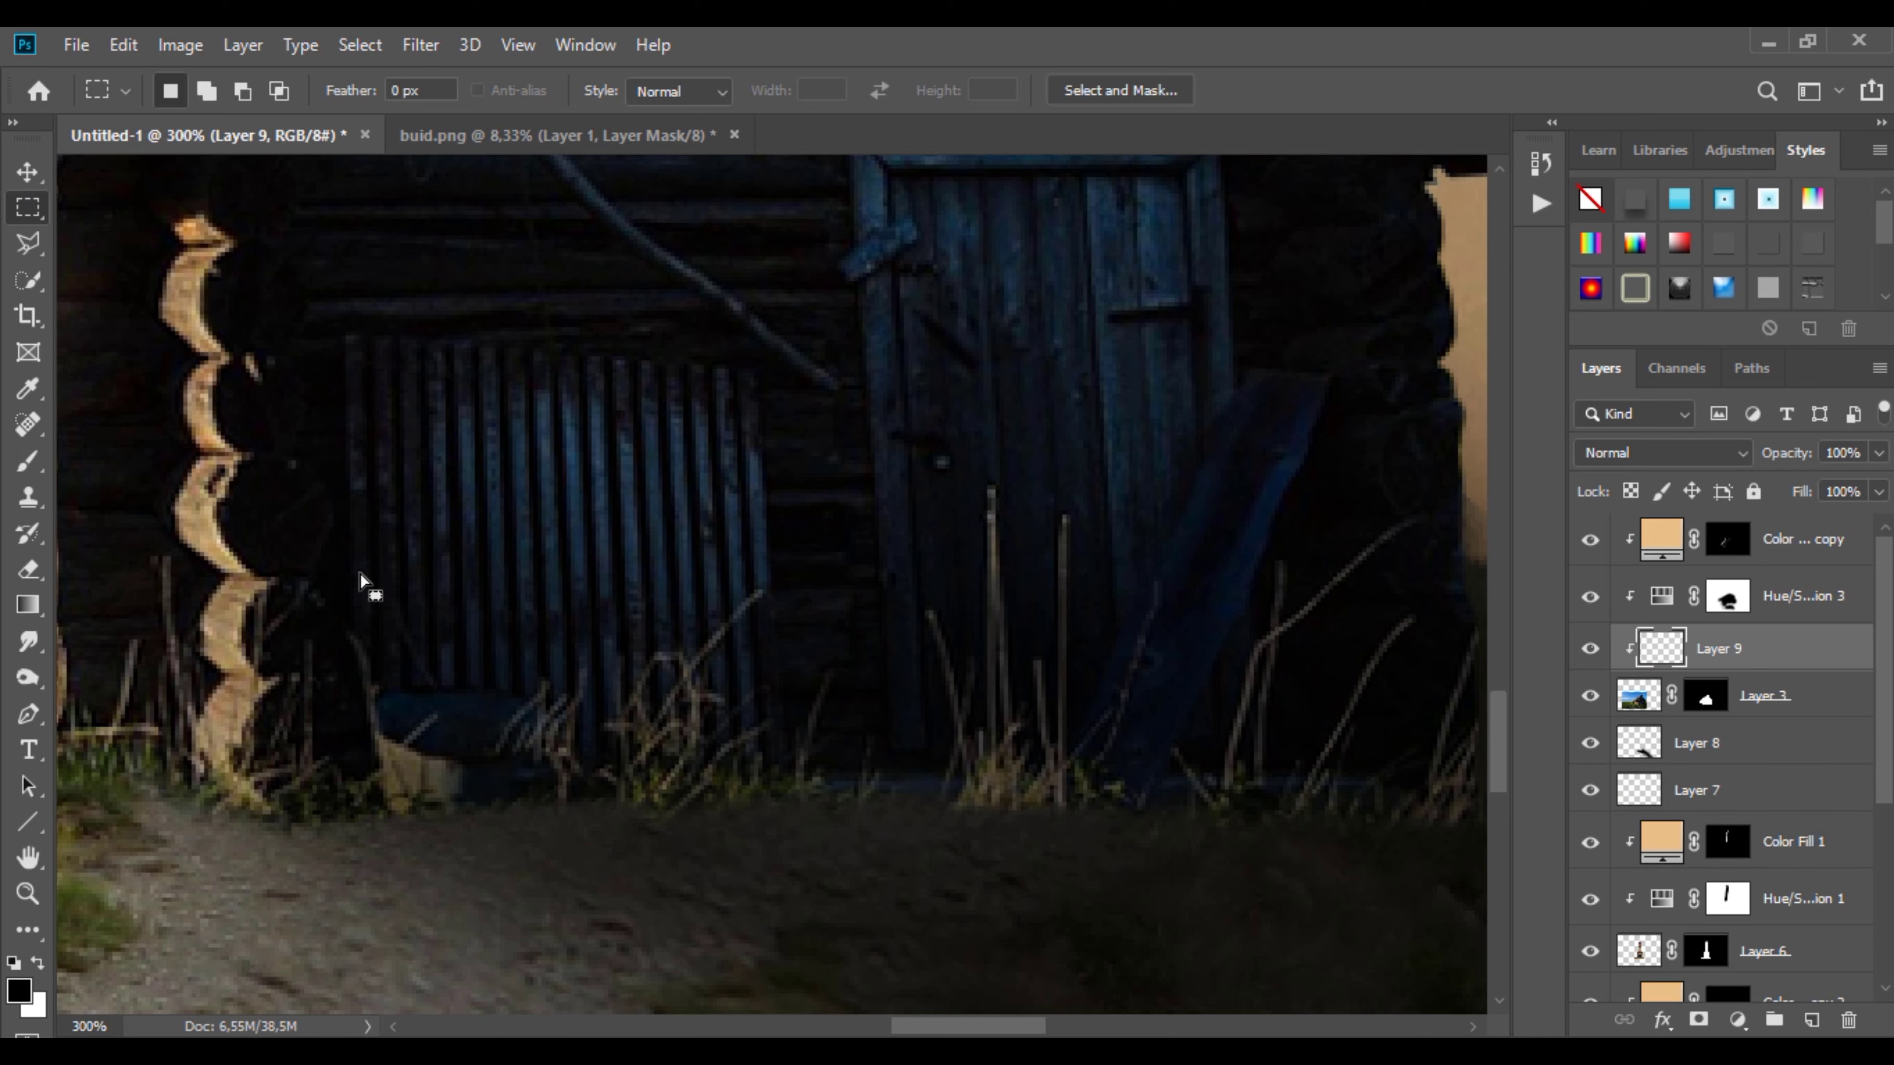
pyautogui.click(27, 173)
pyautogui.moveTo(567, 440); pyautogui.dragTo(541, 667)
pyautogui.hotkey('ctrl', 't')
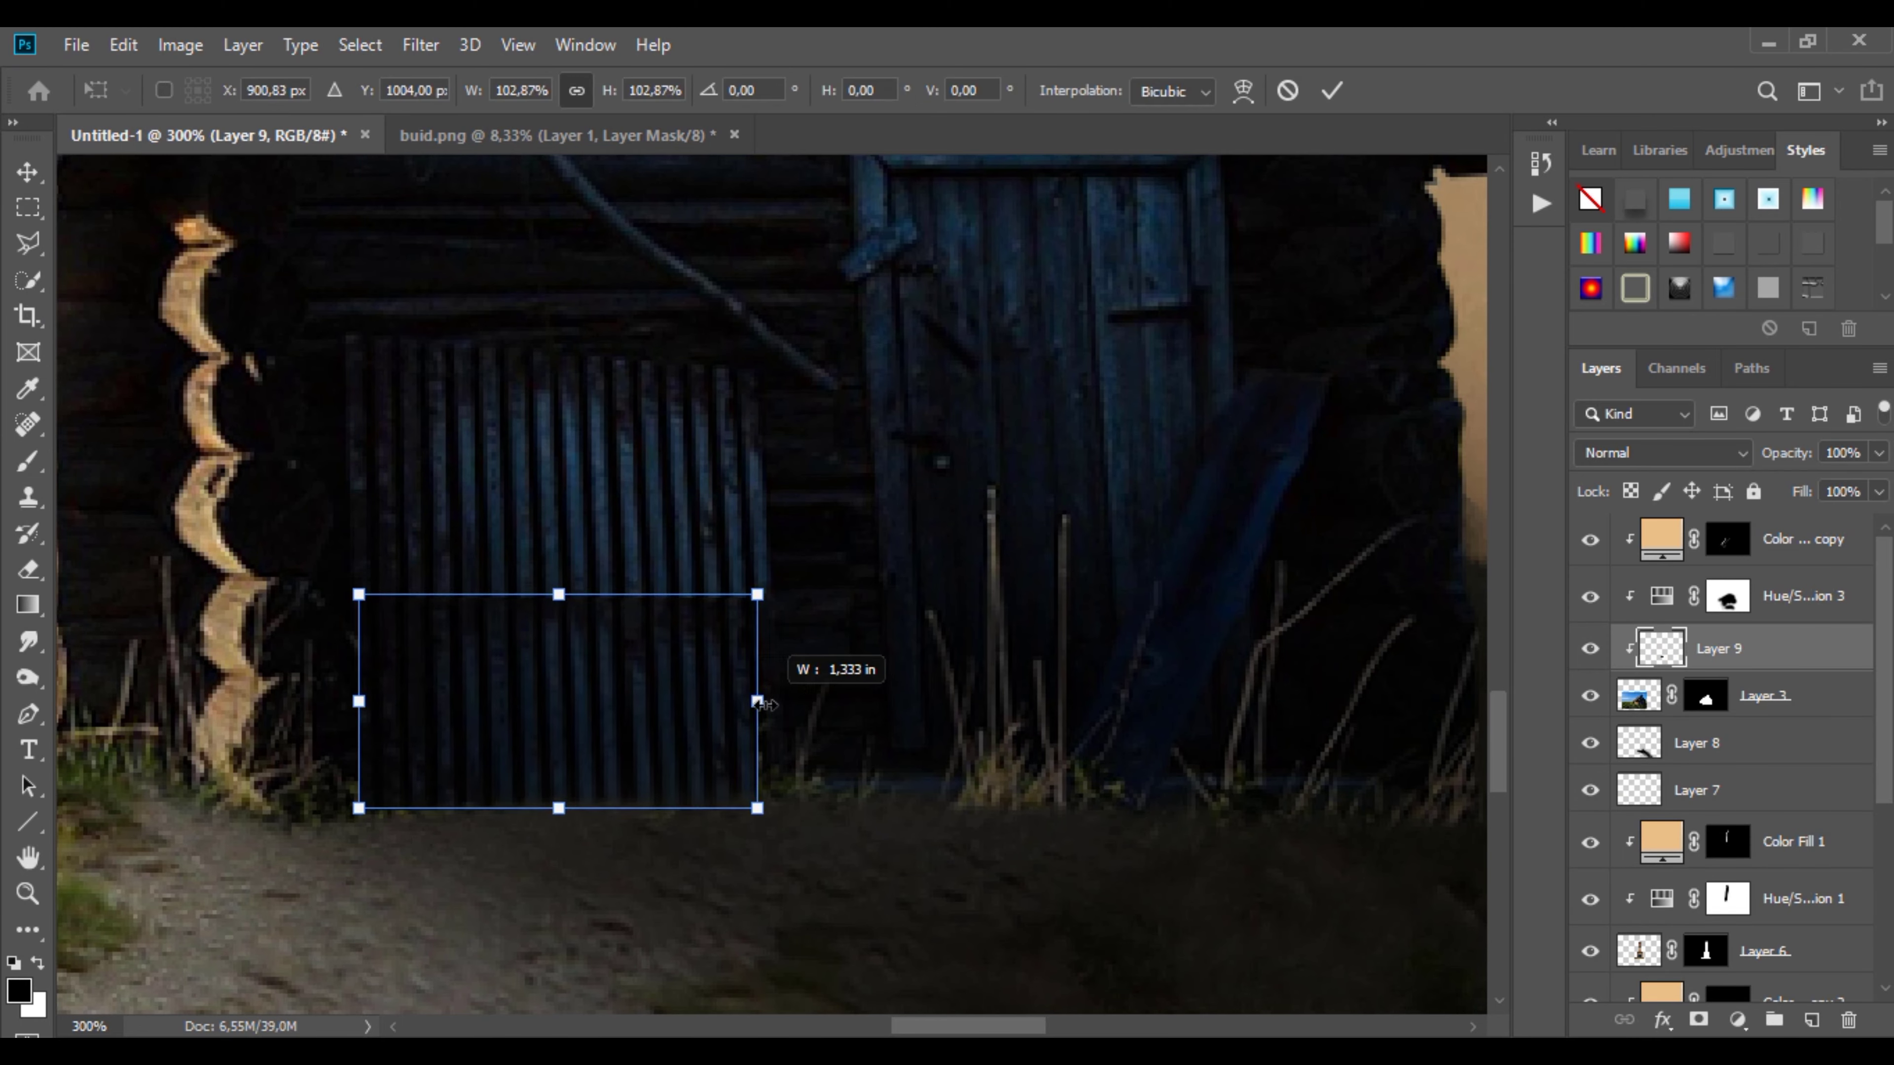
pyautogui.moveTo(728, 702); pyautogui.dragTo(788, 662)
pyautogui.click(1333, 90)
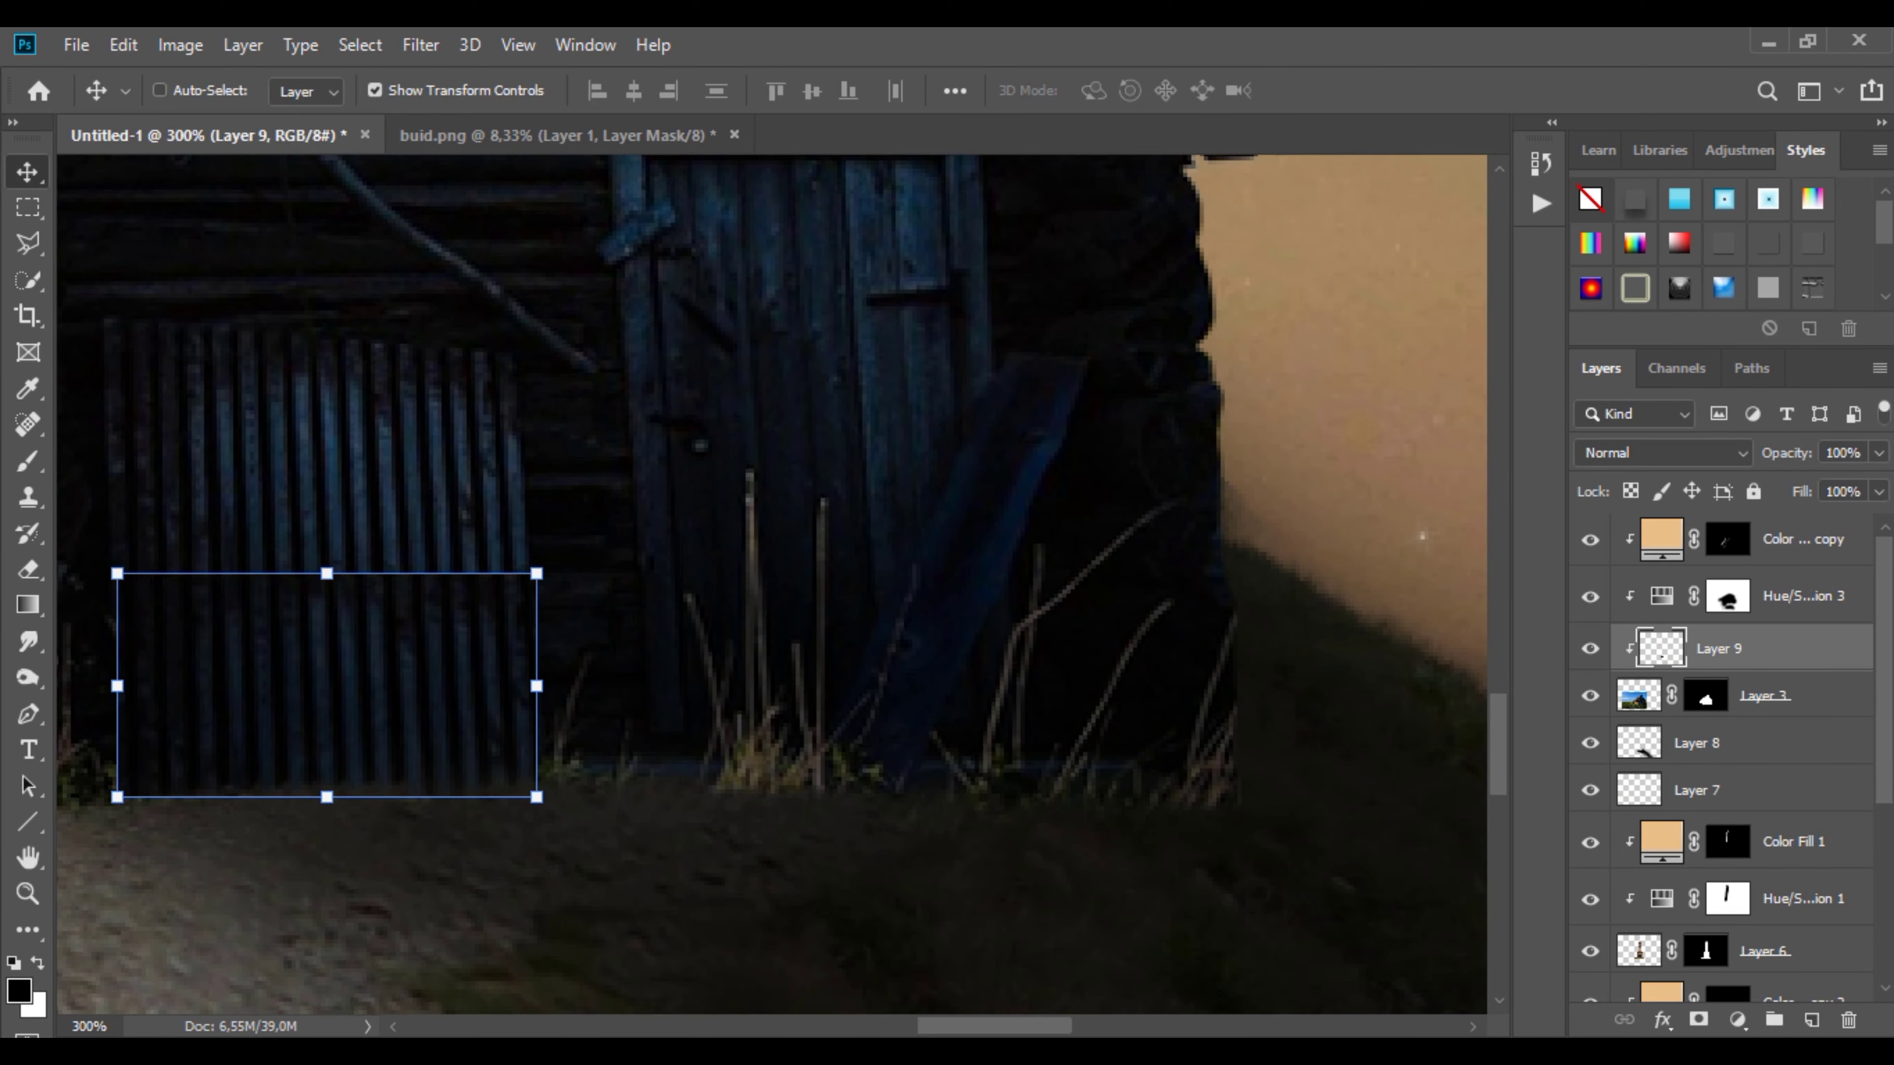
# Step: Lasso the upper door onto its own layer, move it down and stretch it to fill the doorway
pyautogui.click(1703, 701)
pyautogui.click(27, 208)
pyautogui.click(28, 243)
pyautogui.scroll(3, 958, 295)
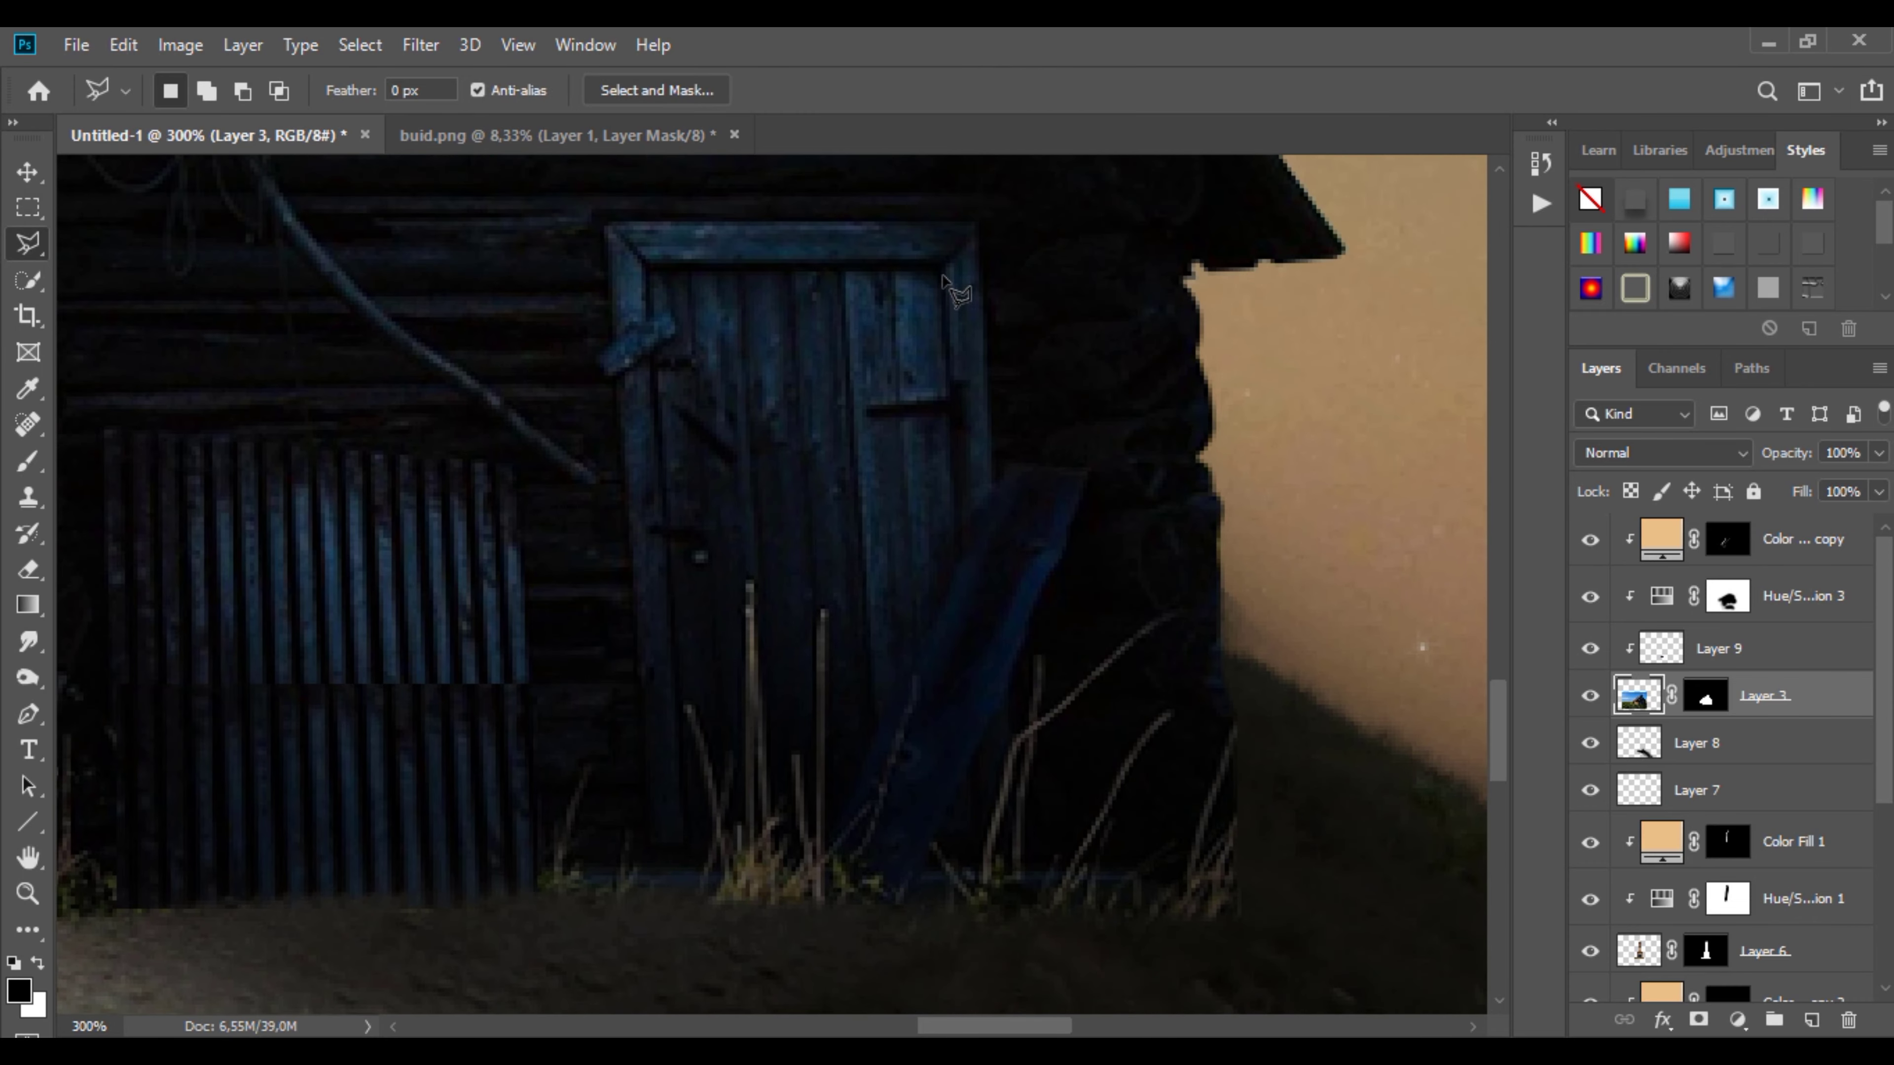
pyautogui.click(661, 299)
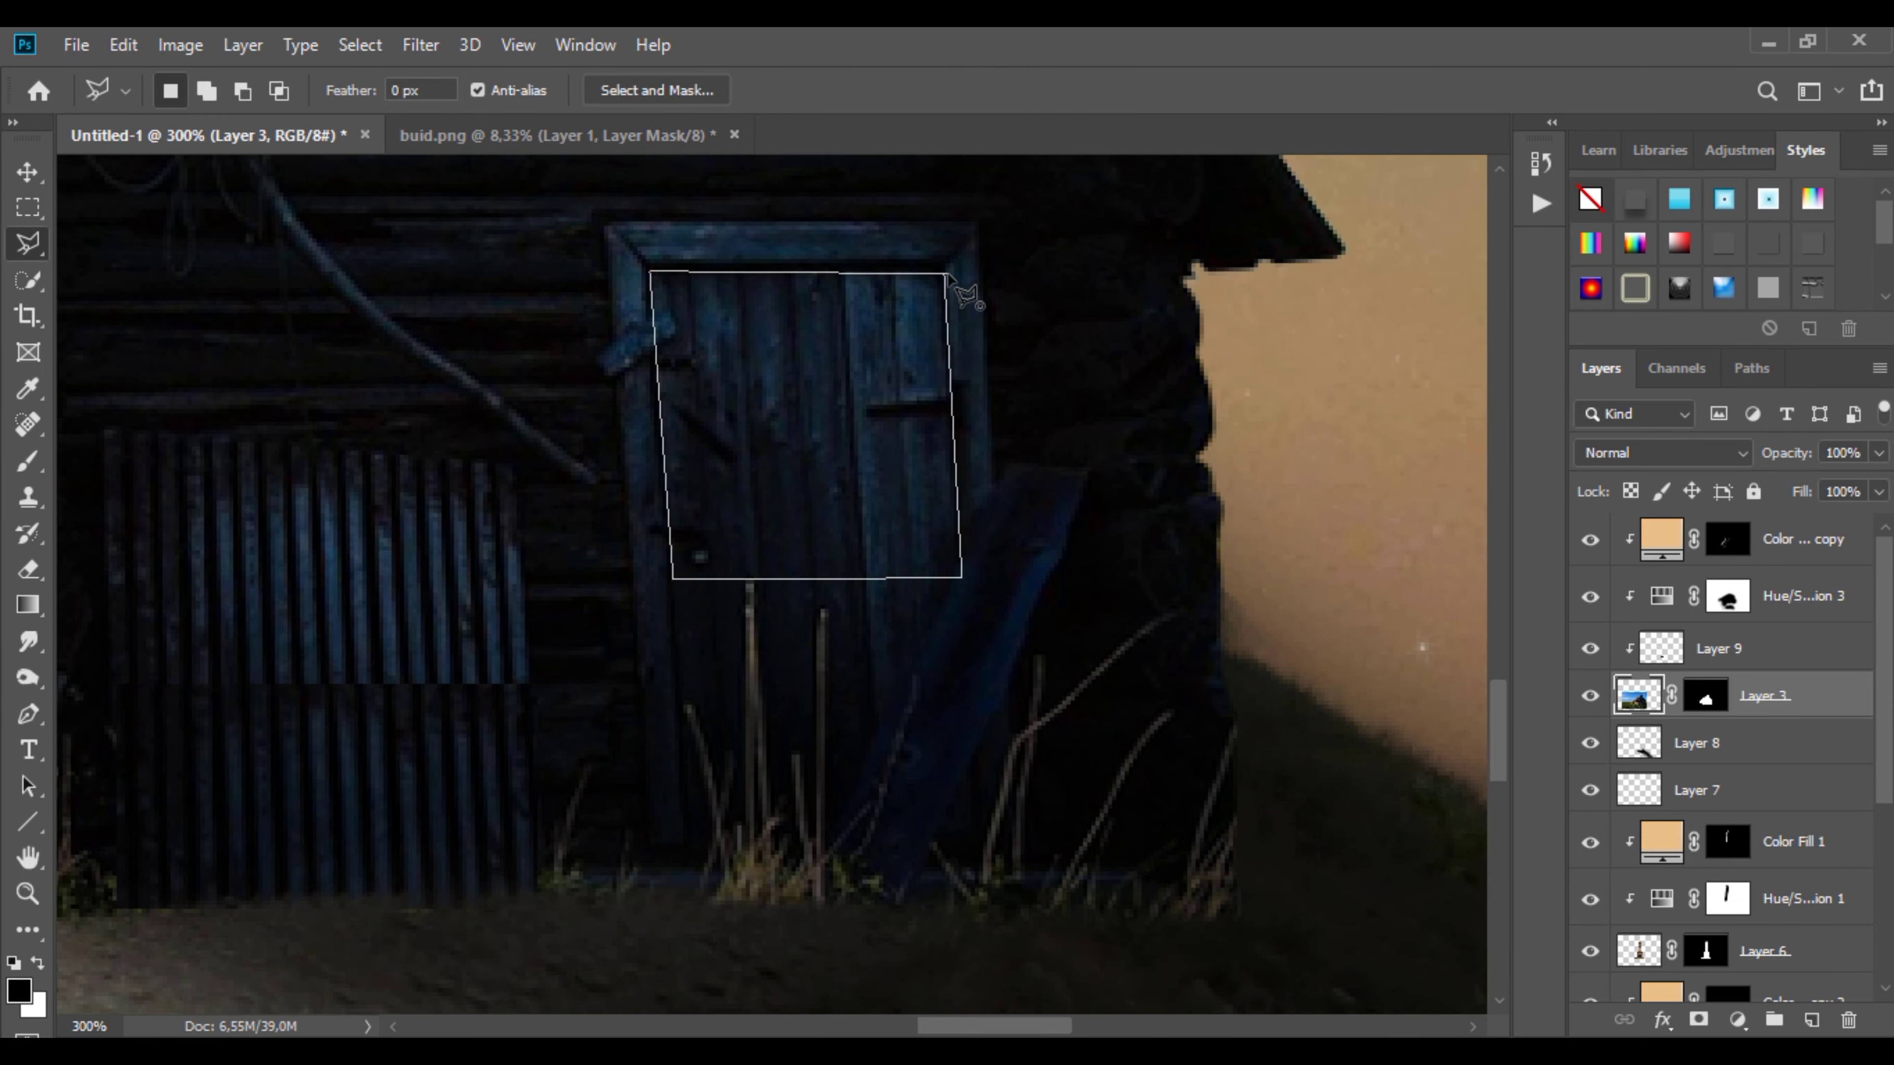
pyautogui.hotkey('ctrl', 'j')
pyautogui.press('v')
pyautogui.moveTo(846, 439); pyautogui.dragTo(869, 745)
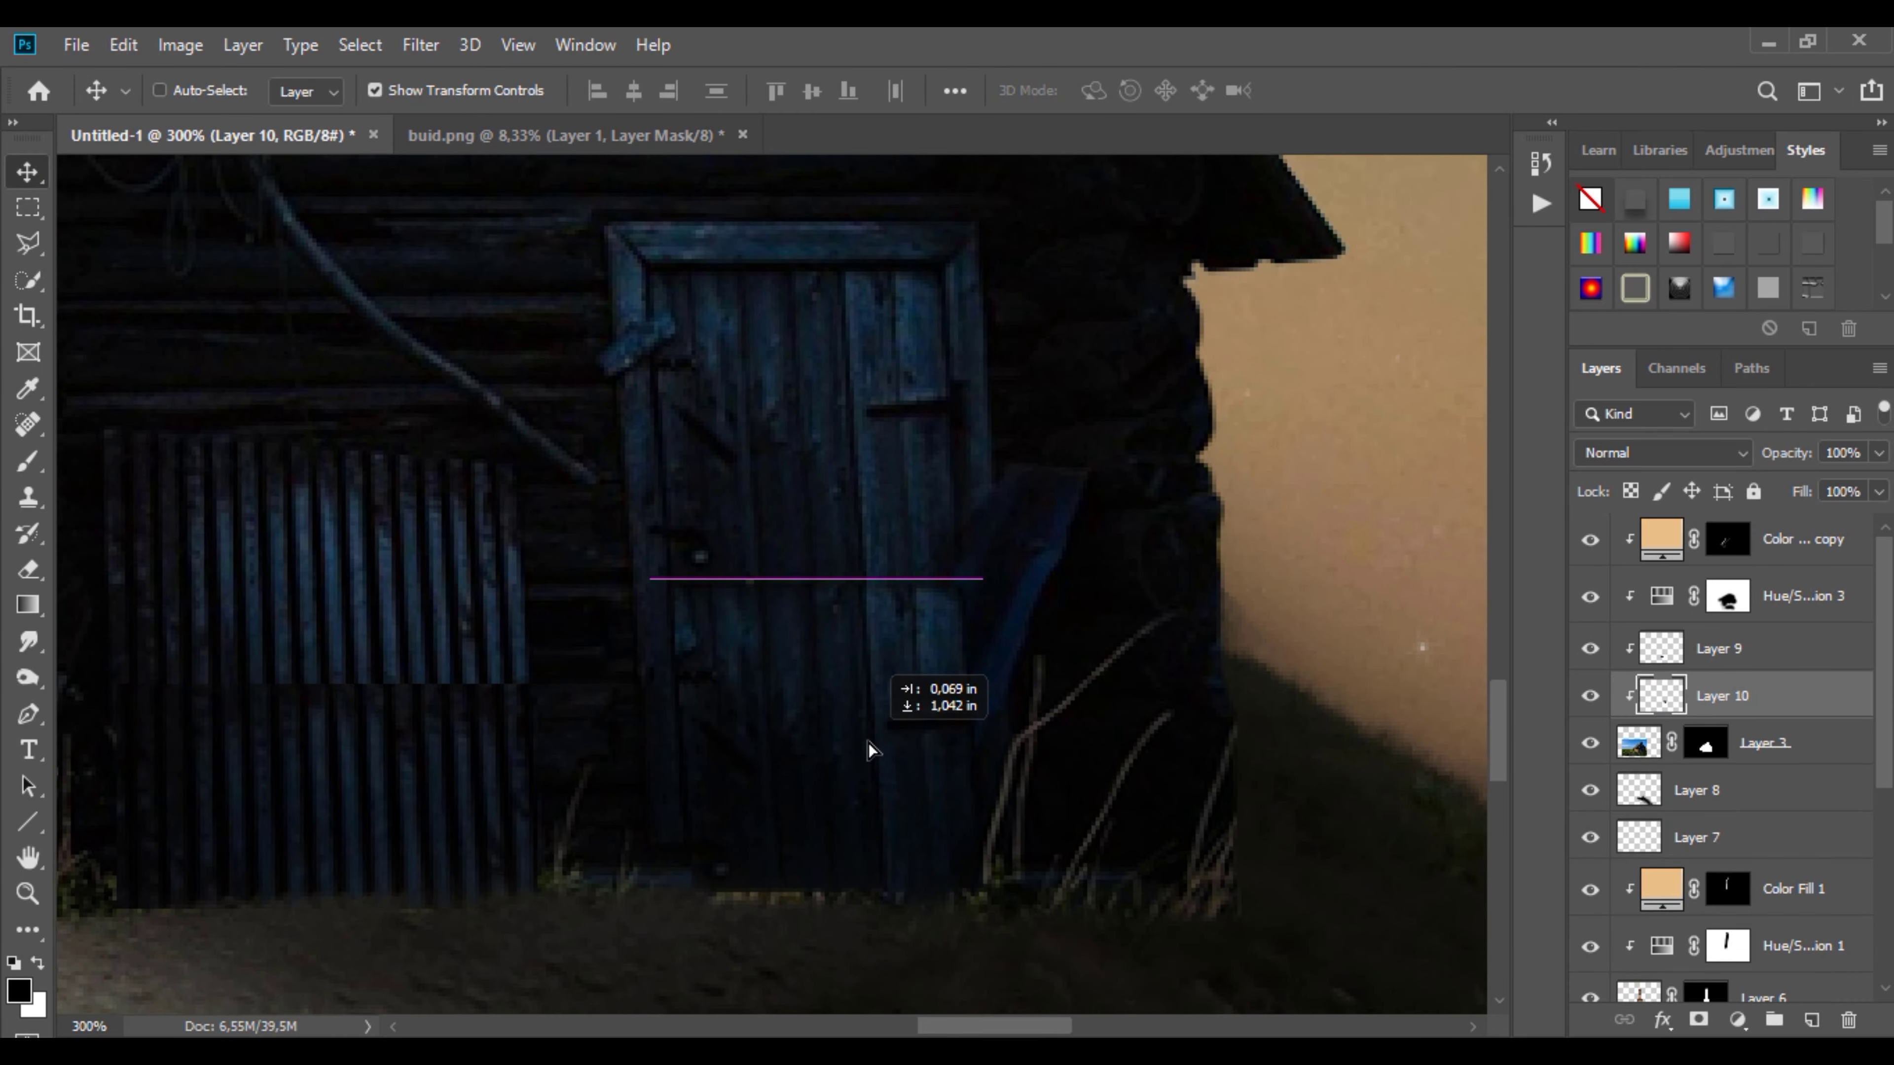
pyautogui.hotkey('ctrl', 't')
pyautogui.moveTo(1005, 734); pyautogui.dragTo(931, 645)
pyautogui.click(1334, 93)
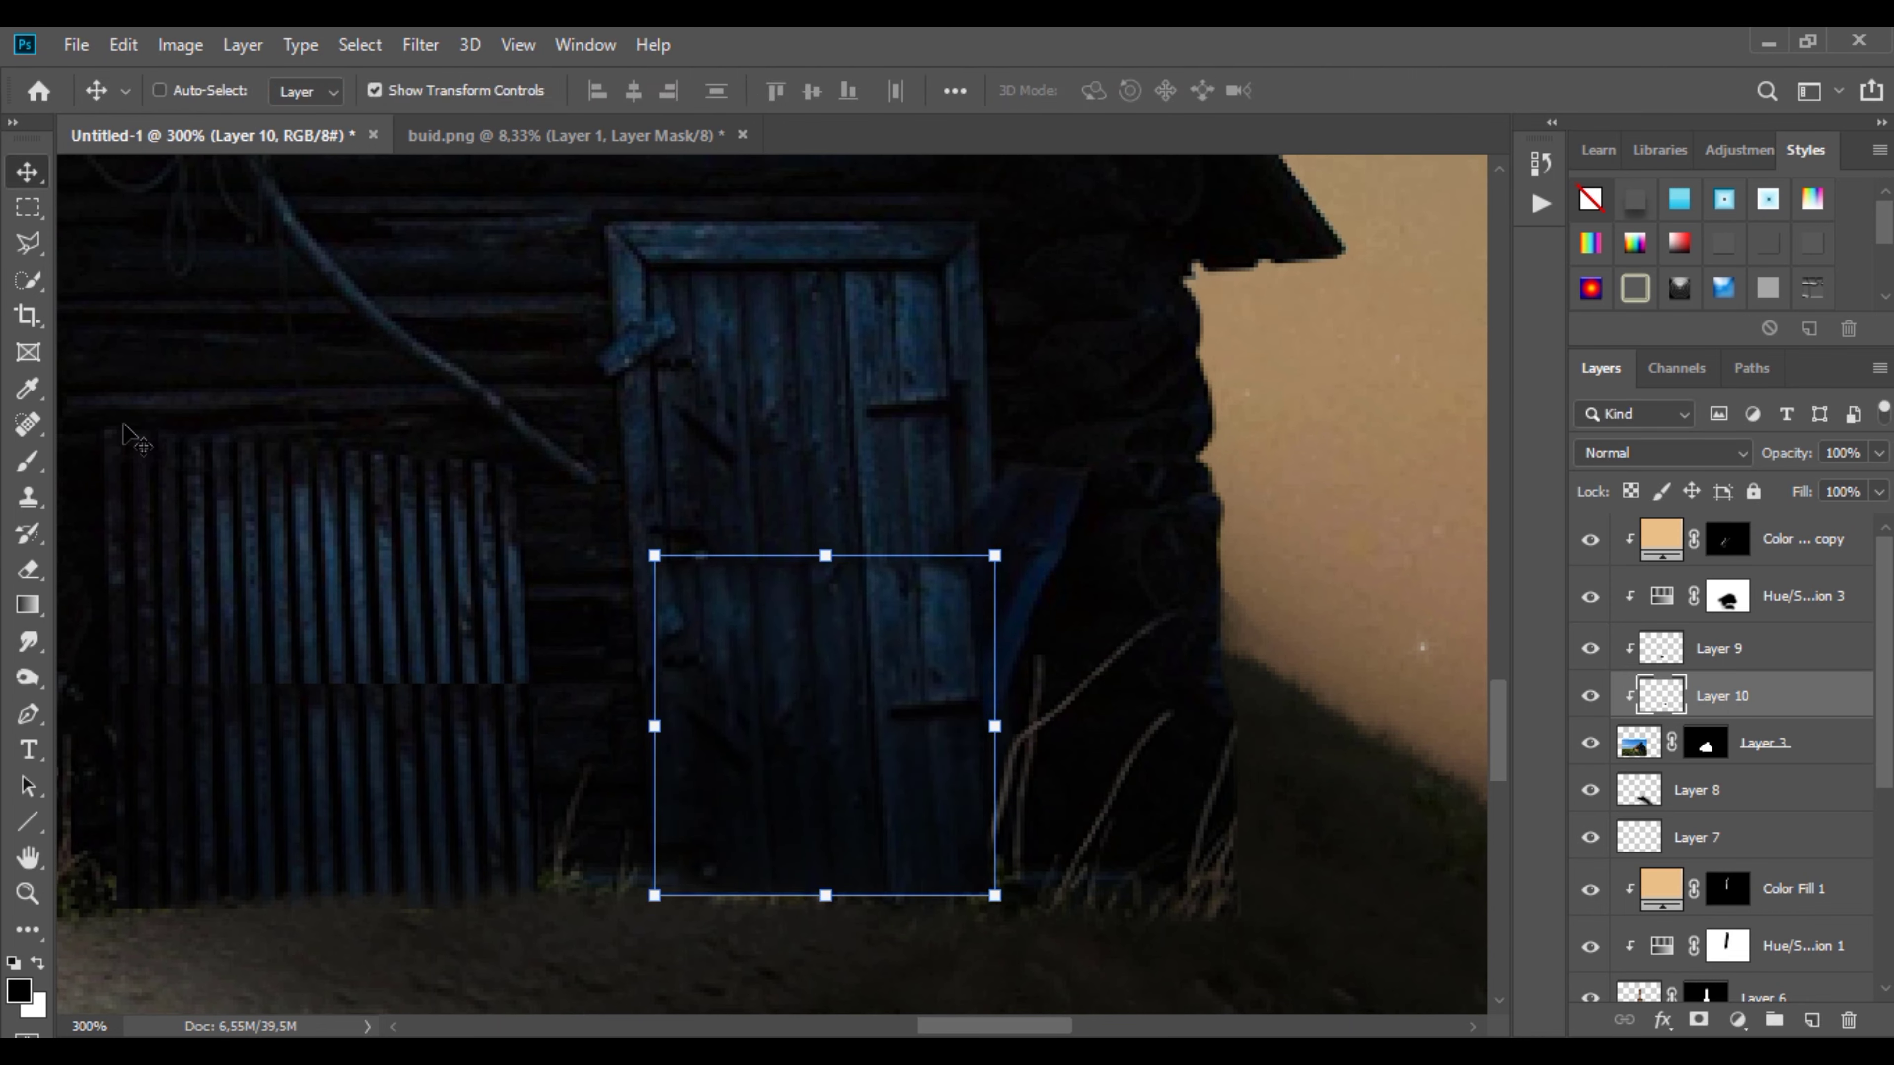
# Step: Add masks to the door and shutter copies, hiding door edges with a 31 px brush
pyautogui.click(28, 461)
pyautogui.click(1697, 1019)
pyautogui.rightClick(861, 482)
pyautogui.moveTo(1059, 474); pyautogui.dragTo(1039, 477)
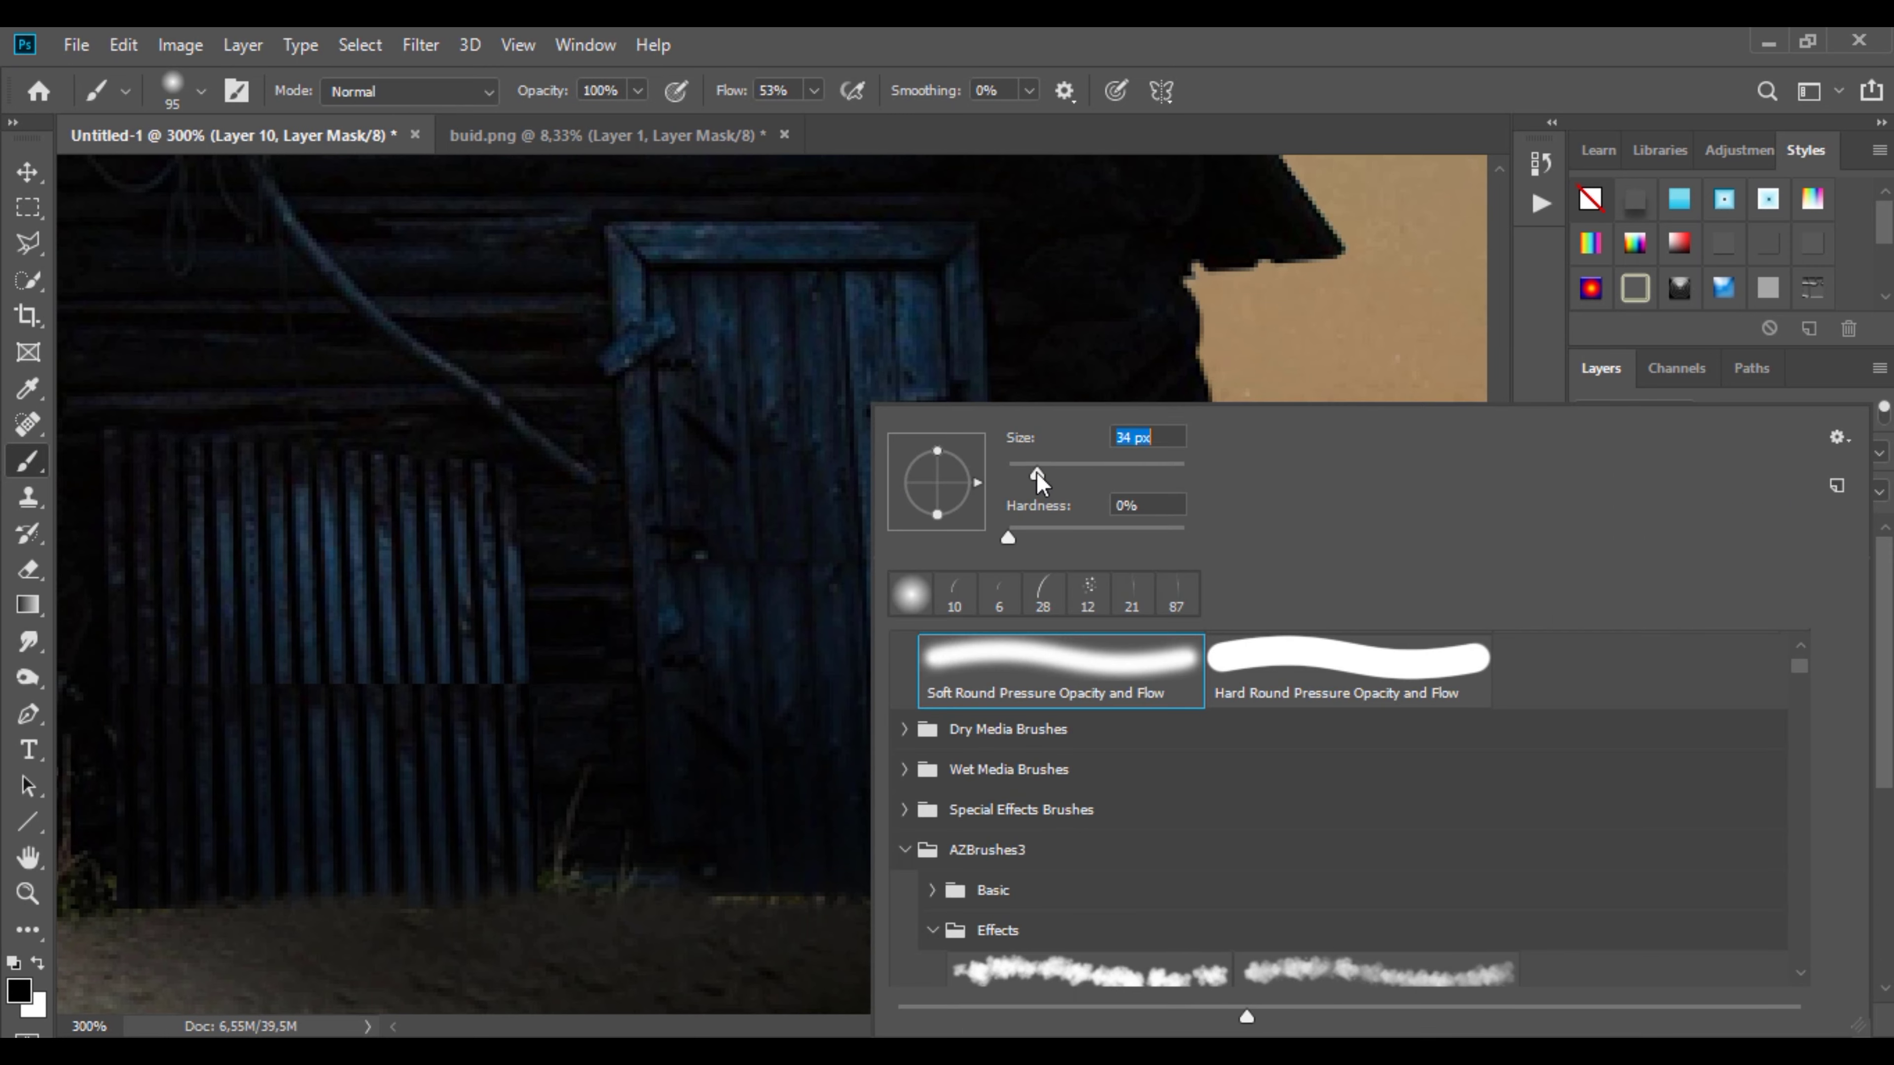
pyautogui.write('31')
pyautogui.press('Return')
pyautogui.click(935, 537)
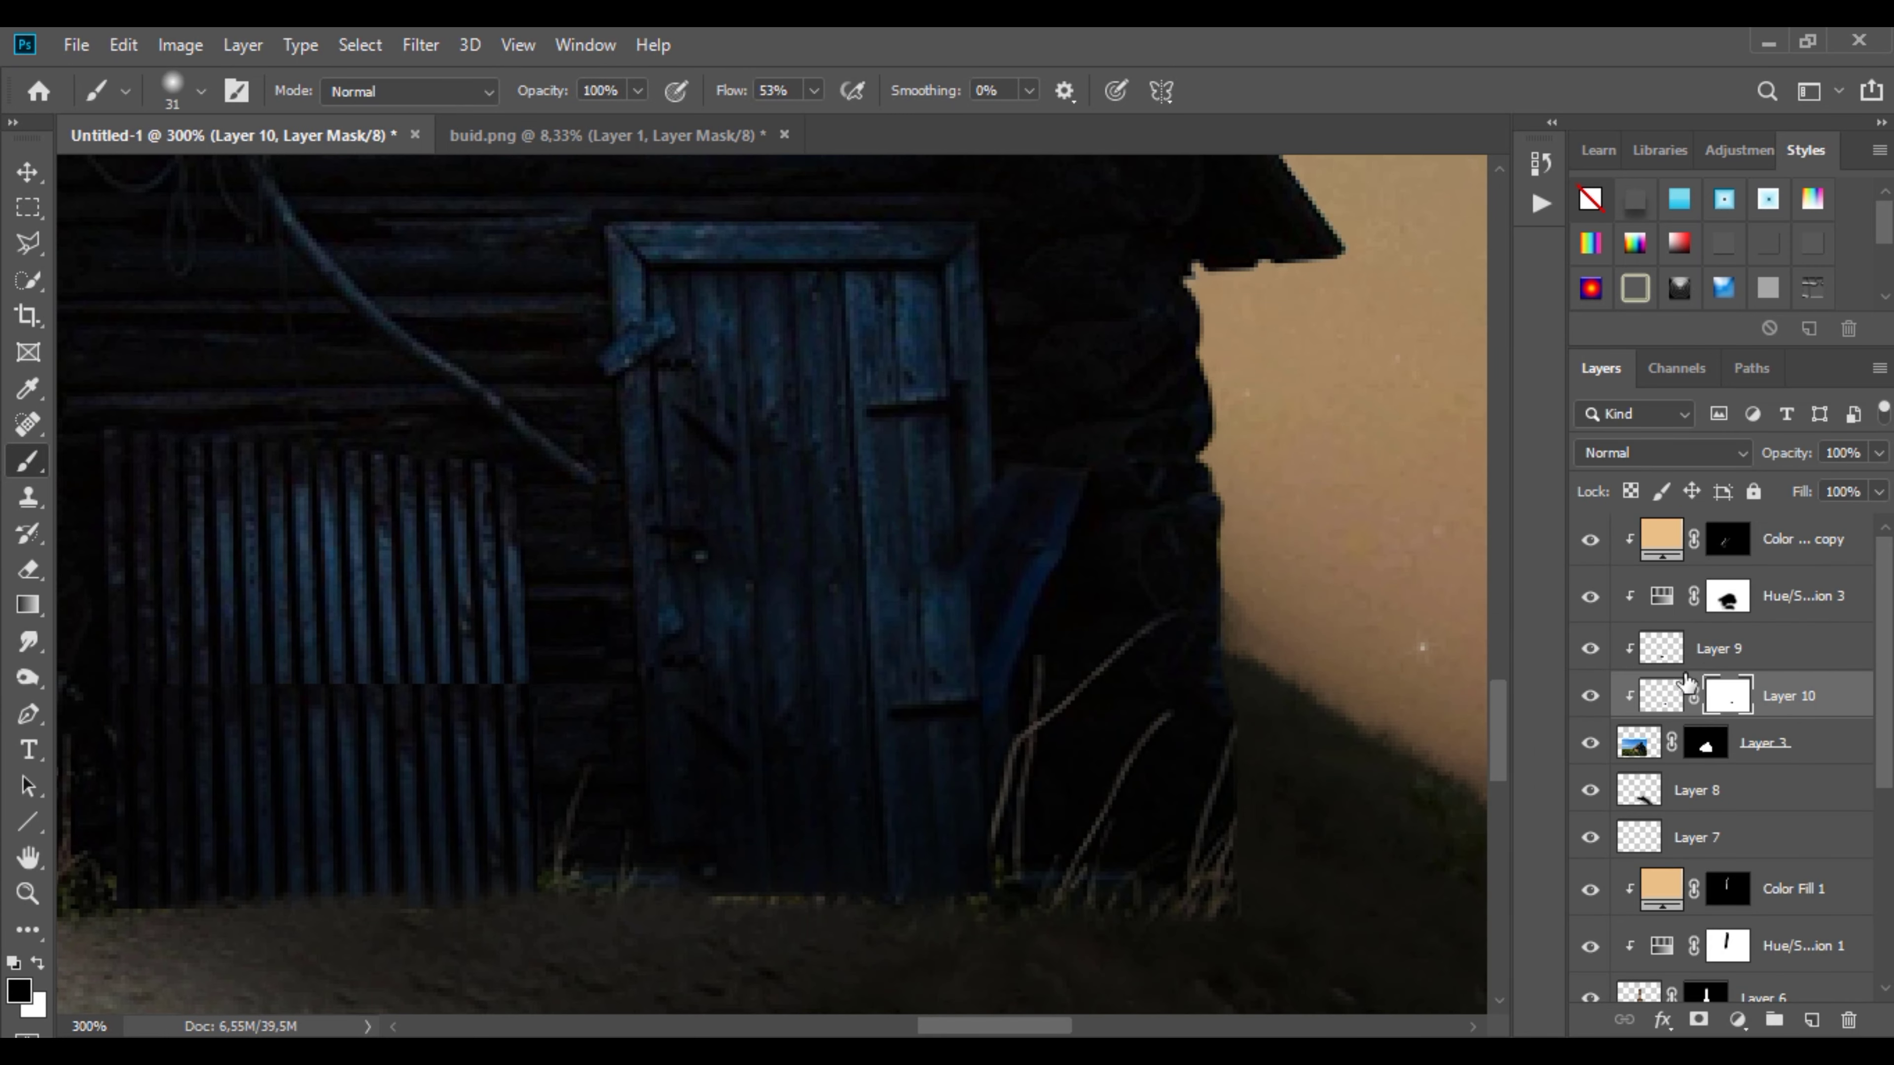
pyautogui.click(1714, 648)
pyautogui.click(1697, 1019)
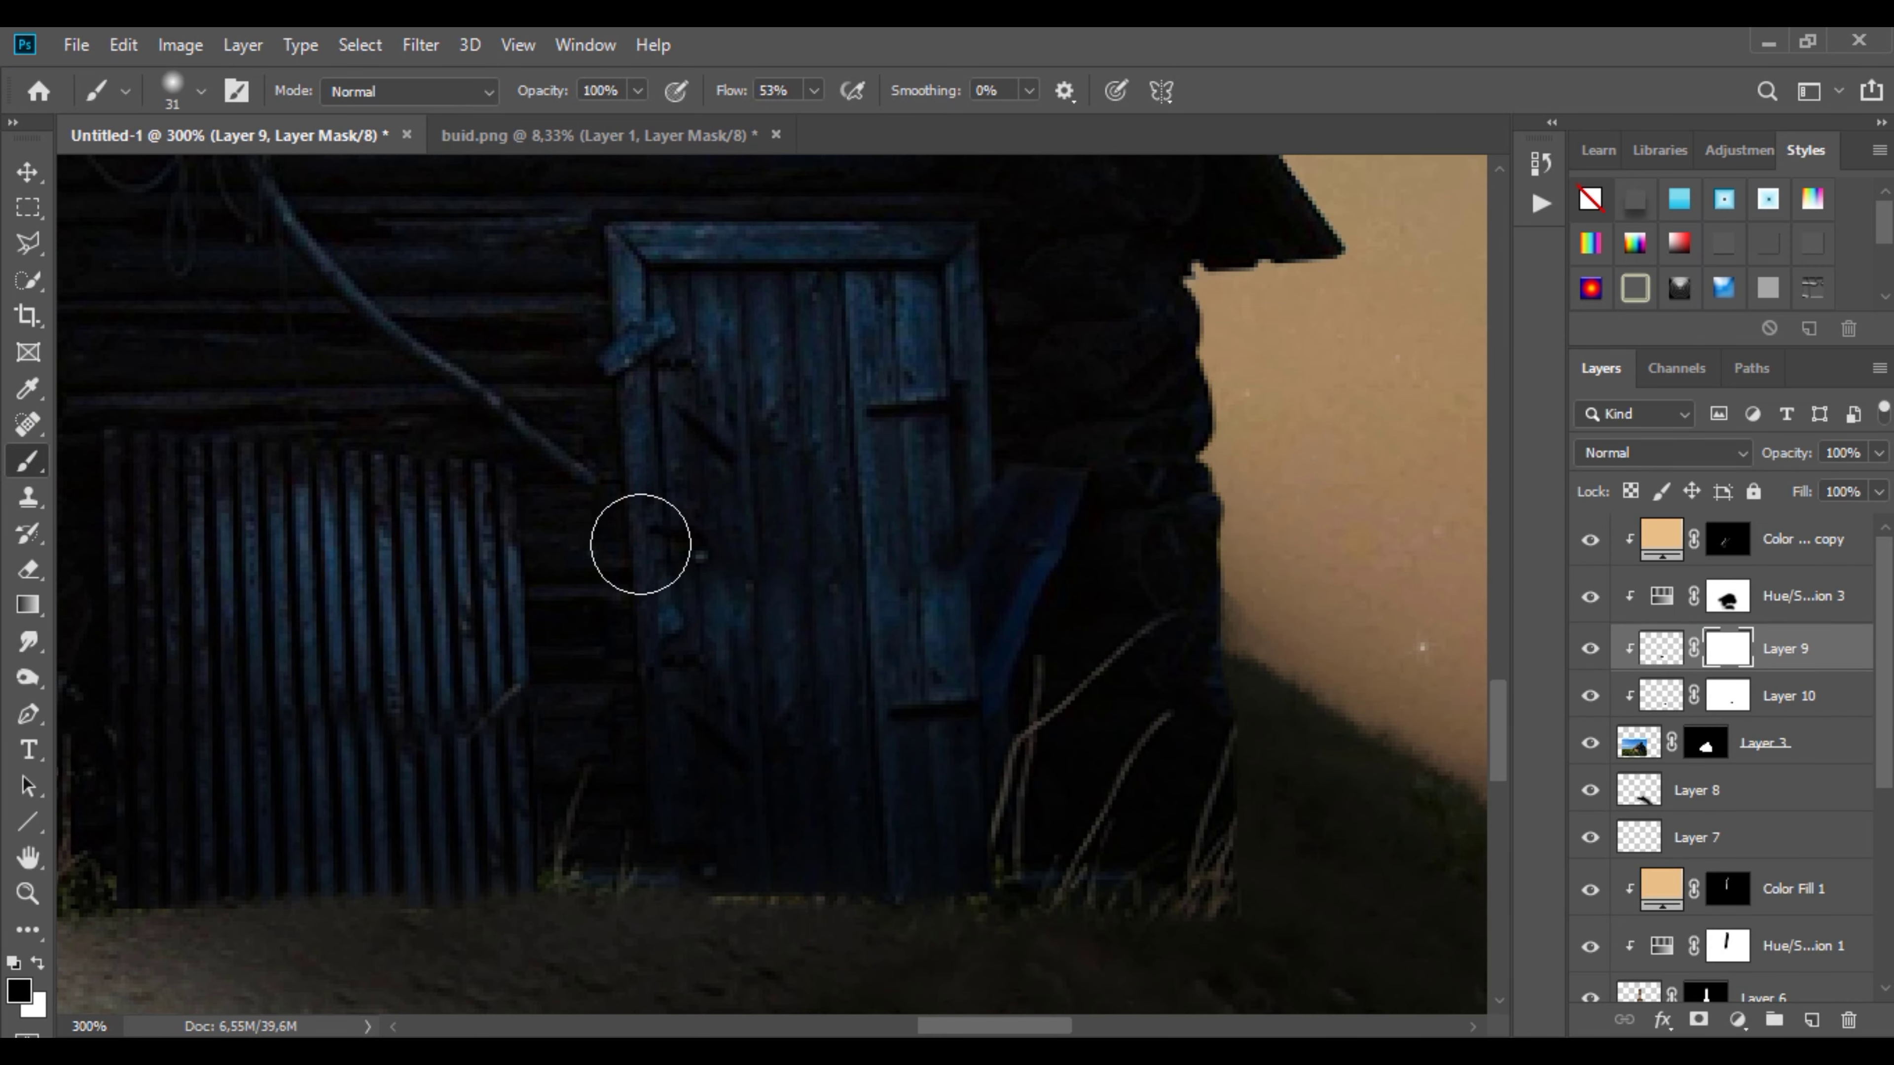
pyautogui.keyDown('ctrl'); pyautogui.keyDown('alt'); pyautogui.click(689, 595); pyautogui.keyUp('alt'); pyautogui.keyUp('ctrl')
pyautogui.keyDown('ctrl'); pyautogui.keyDown('alt'); pyautogui.click(690, 595); pyautogui.keyUp('alt'); pyautogui.keyUp('ctrl')
pyautogui.keyDown('ctrl'); pyautogui.click(809, 693); pyautogui.keyUp('ctrl')
pyautogui.keyDown('ctrl'); pyautogui.click(809, 693); pyautogui.keyUp('ctrl')
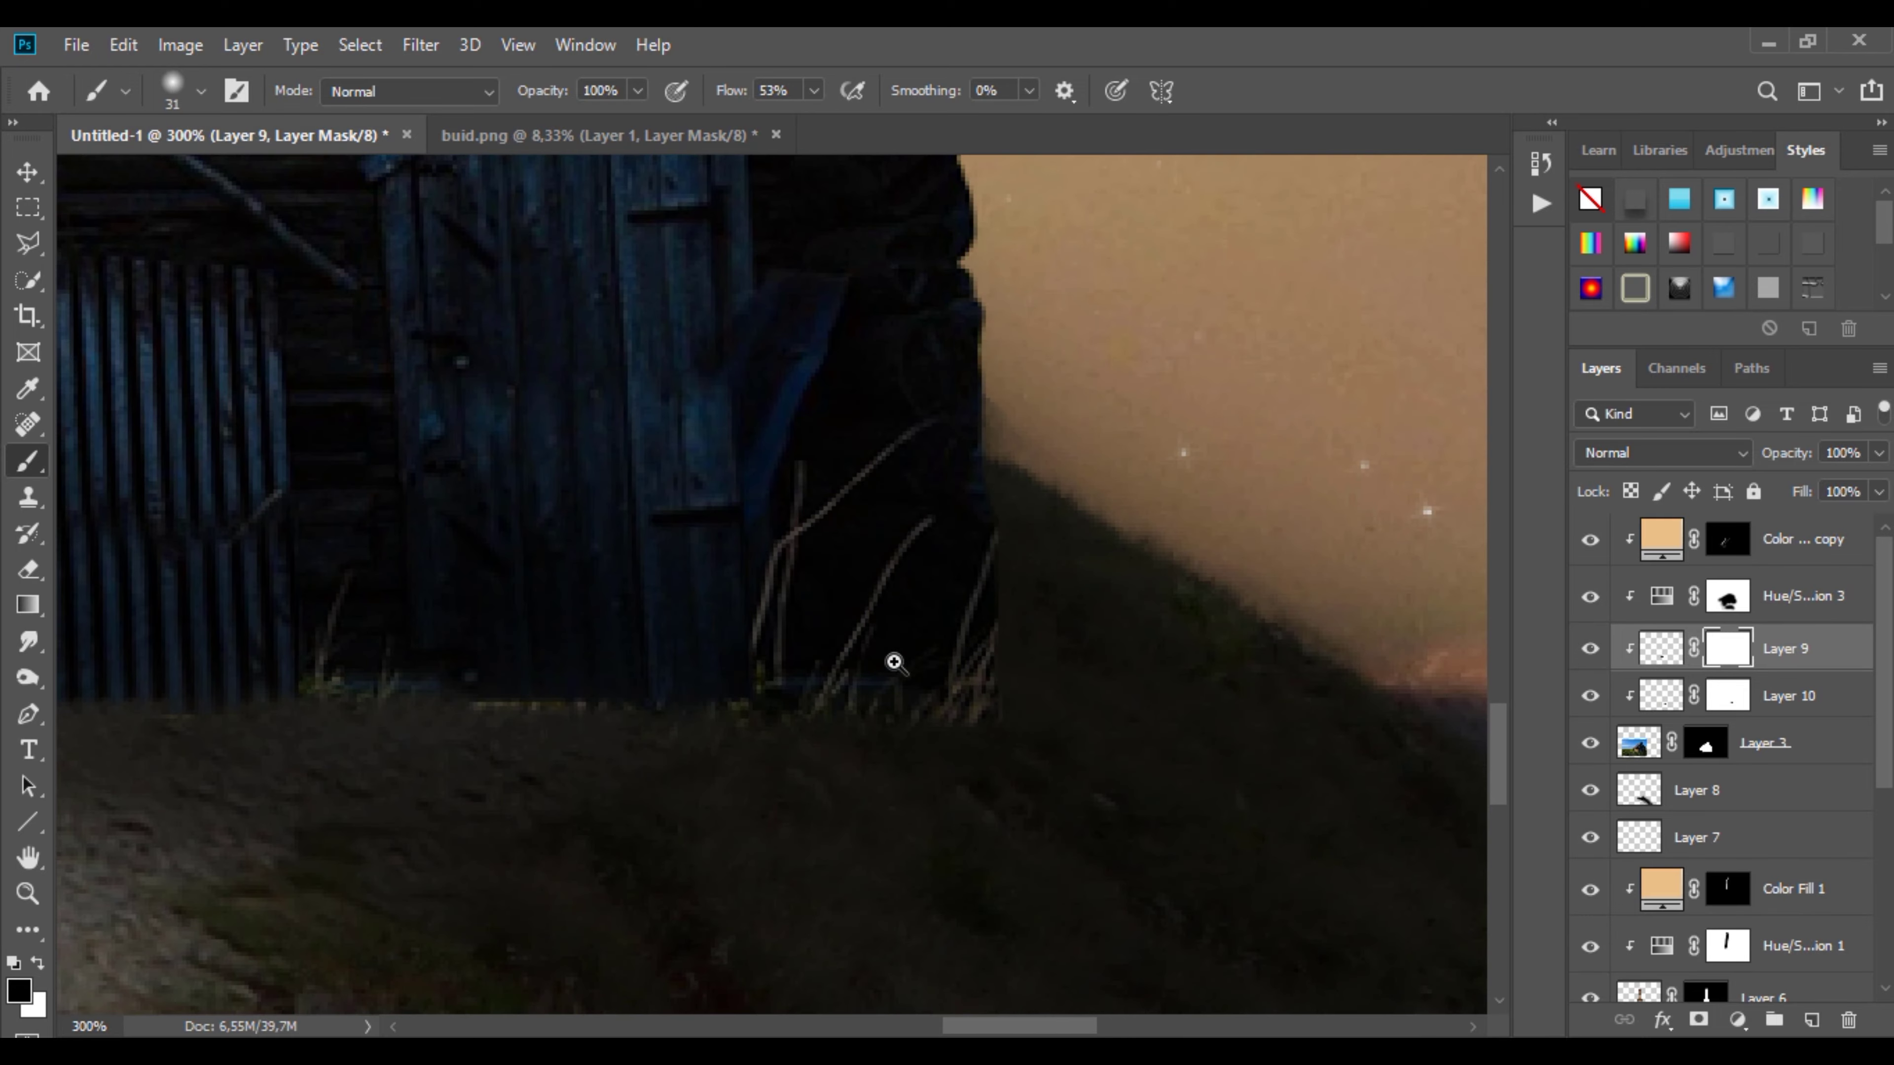
# Step: With a textured grass brush, mask out light grass strands on Layer 3 at the cabin's base
pyautogui.click(1706, 746)
pyautogui.rightClick(806, 403)
pyautogui.click(992, 909)
pyautogui.press('Return')
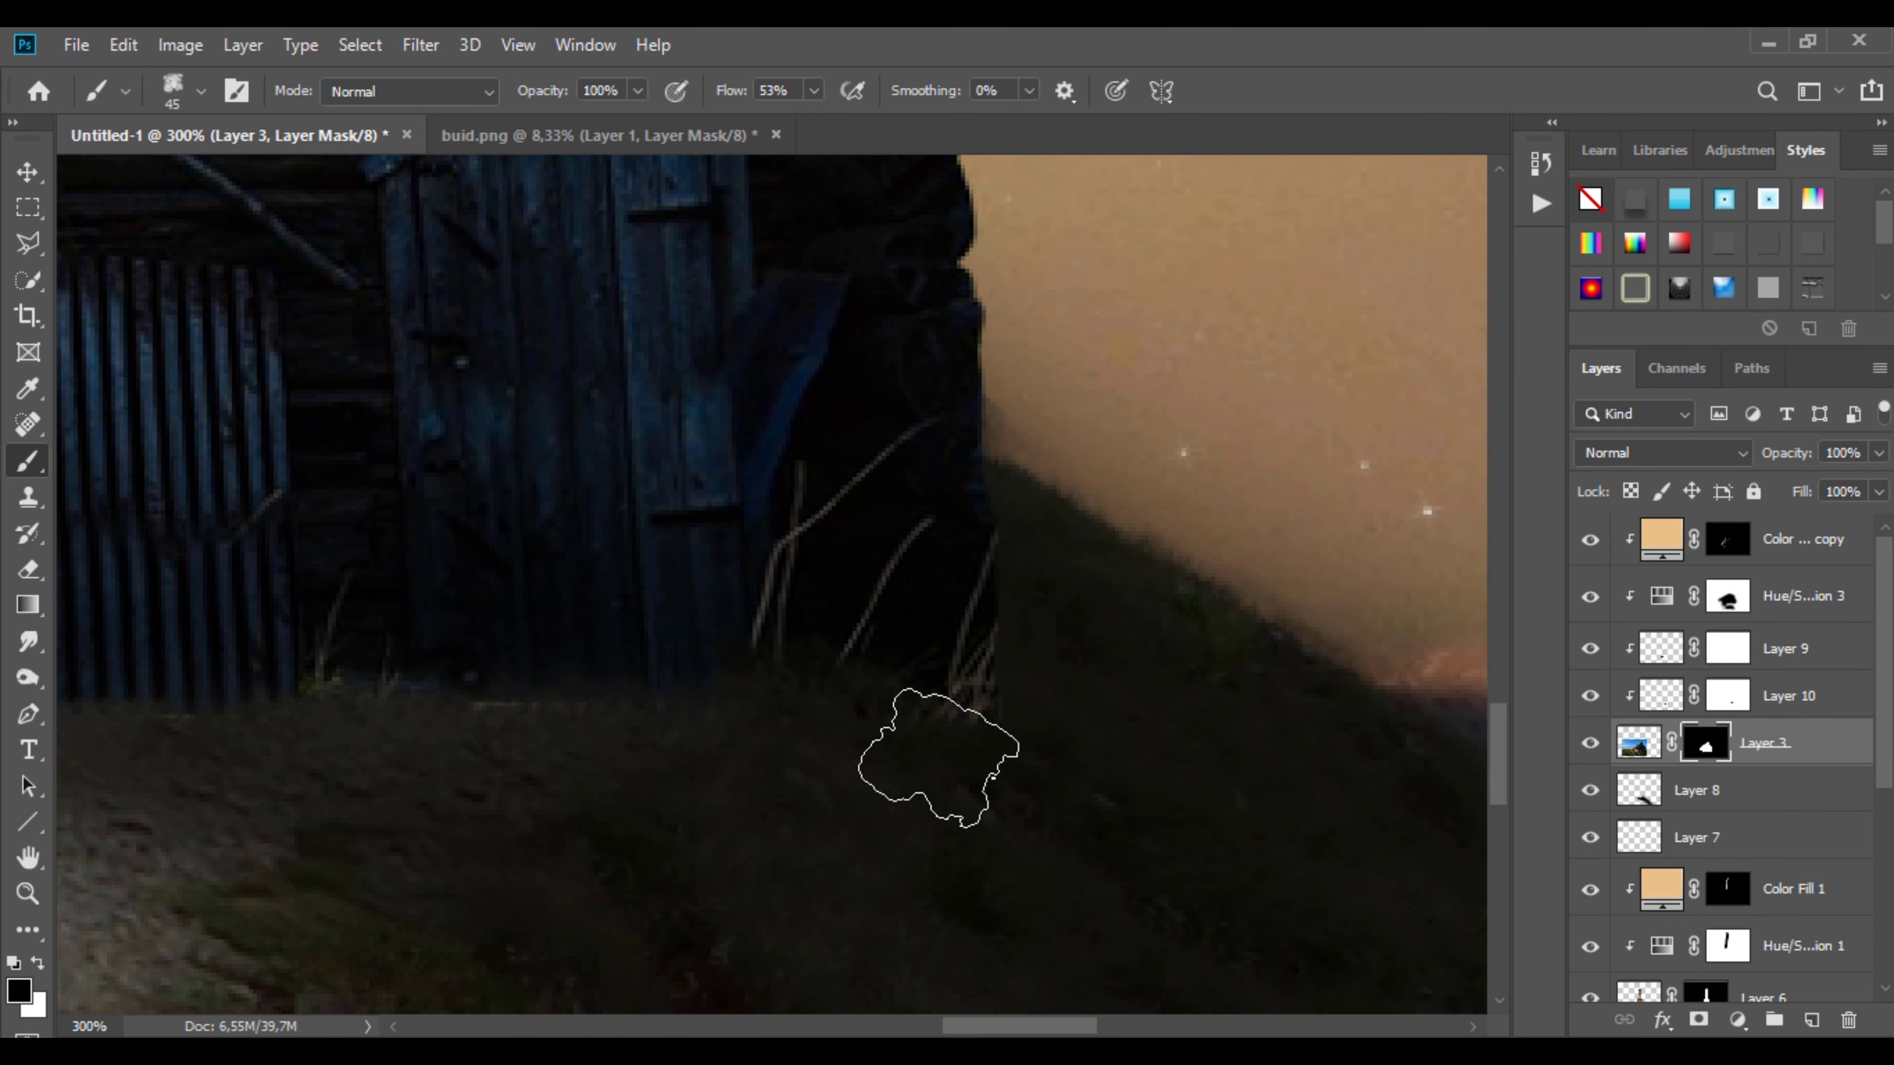
pyautogui.moveTo(388, 716); pyautogui.dragTo(359, 731)
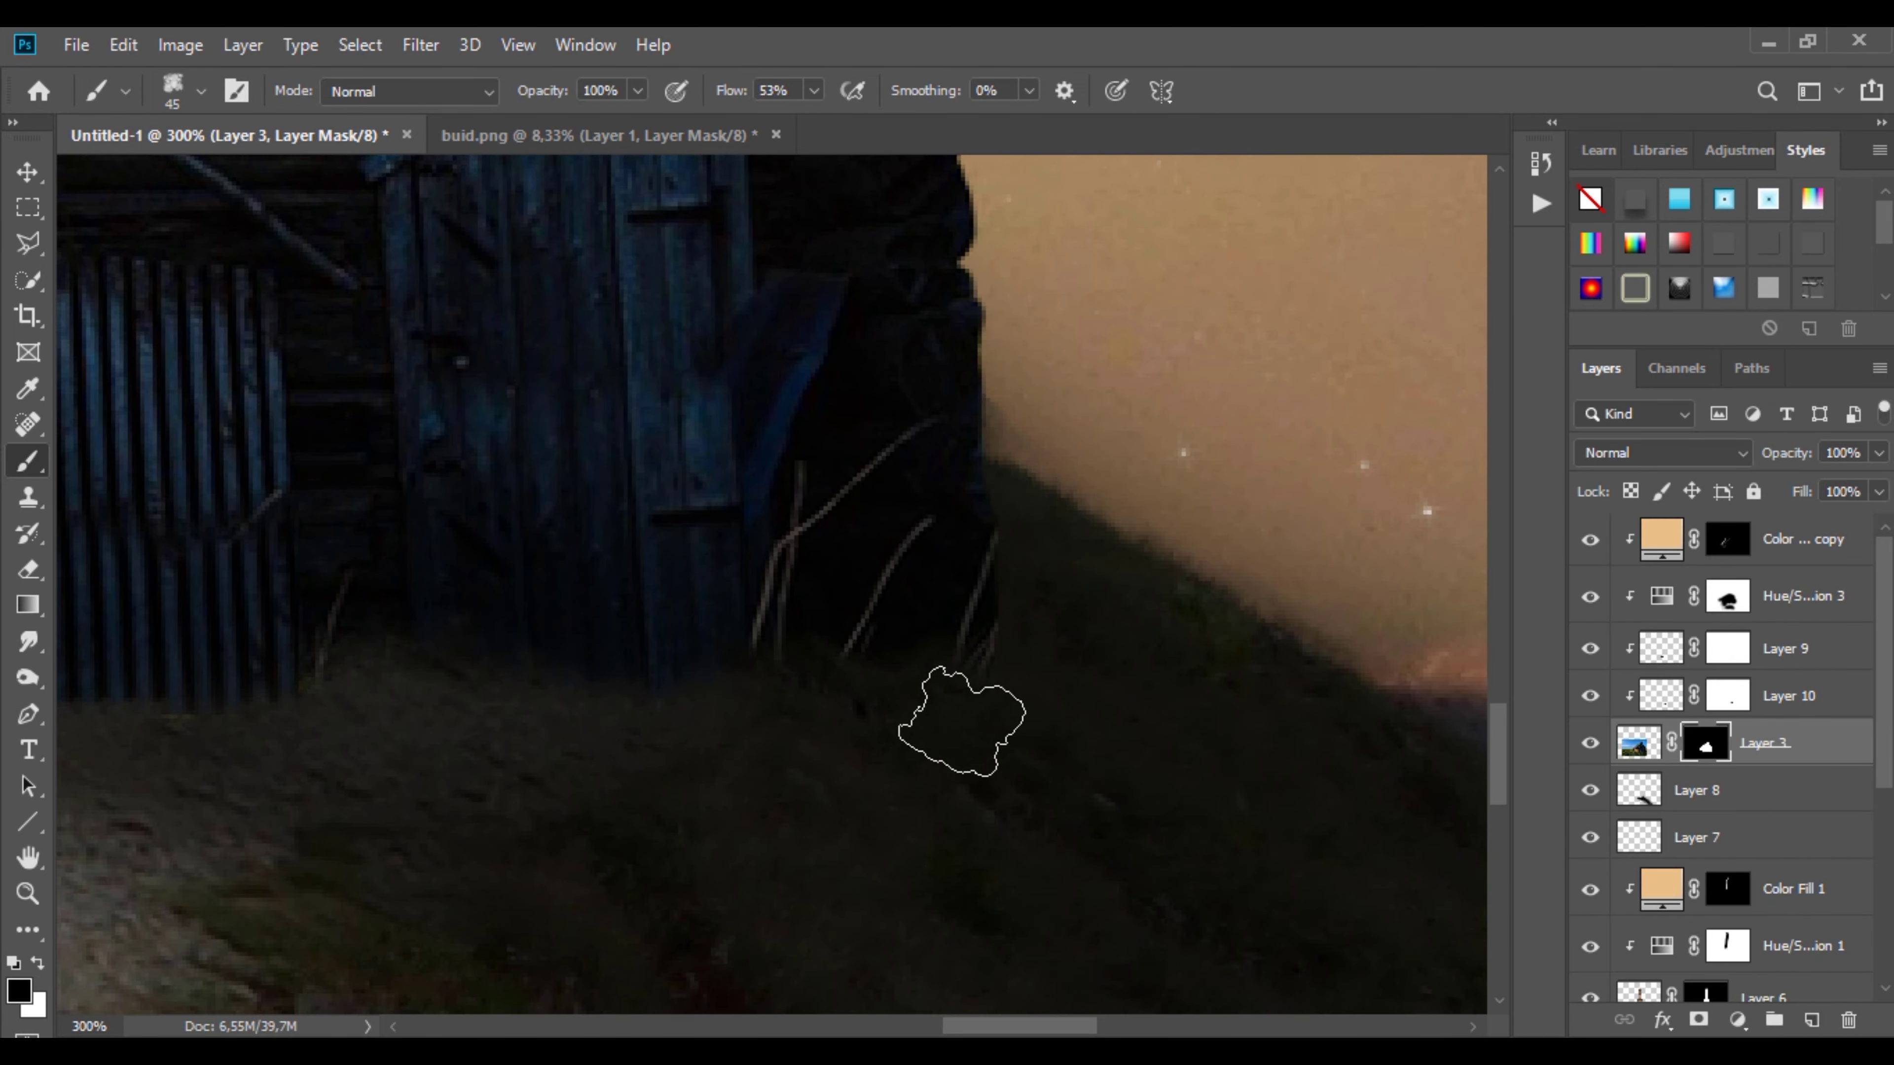
pyautogui.moveTo(962, 720)
pyautogui.mouseDown()
pyautogui.moveTo(465, 752)
pyautogui.moveTo(401, 719)
pyautogui.moveTo(947, 671)
pyautogui.mouseUp()
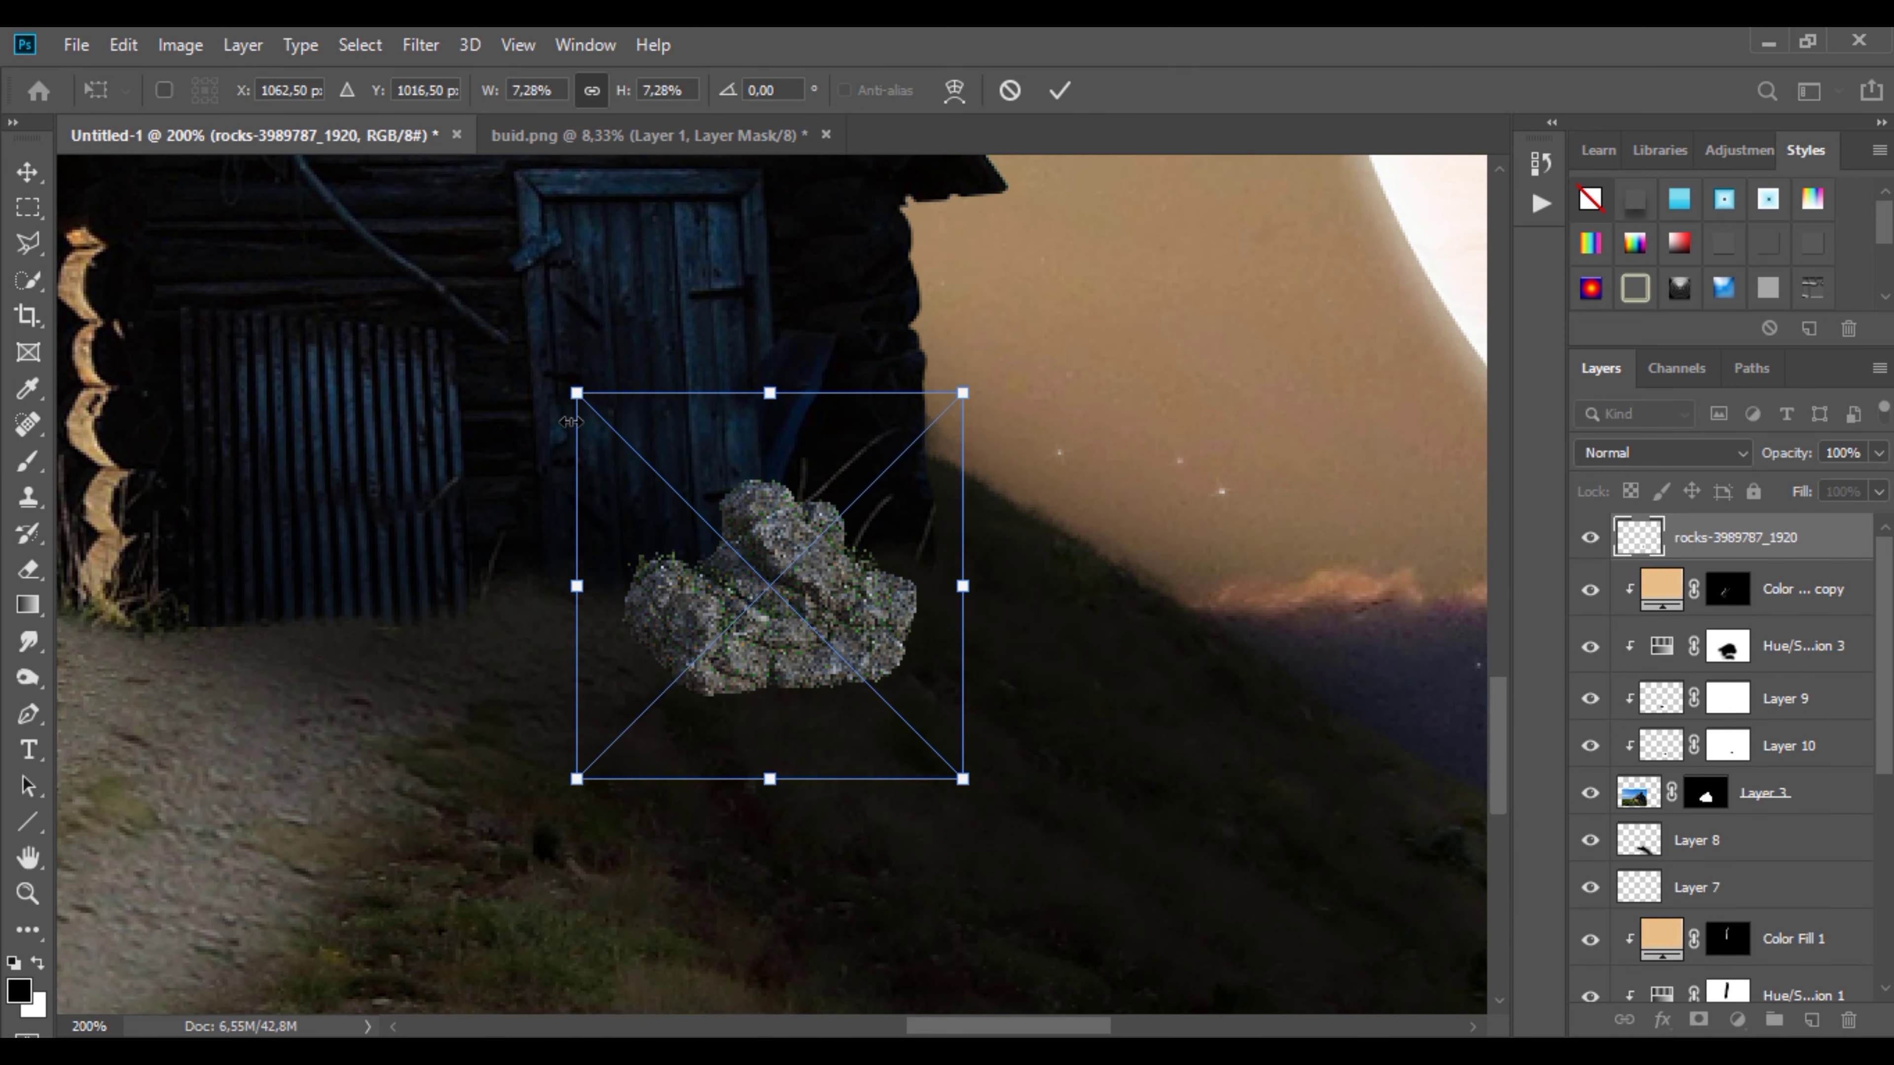
# Step: Position the rocks image beside the cabin door, scale it down, and commit
pyautogui.moveTo(719, 530)
pyautogui.mouseDown()
pyautogui.moveTo(761, 522)
pyautogui.moveTo(799, 467)
pyautogui.mouseUp()
pyautogui.moveTo(655, 722); pyautogui.dragTo(620, 750)
pyautogui.click(1059, 90)
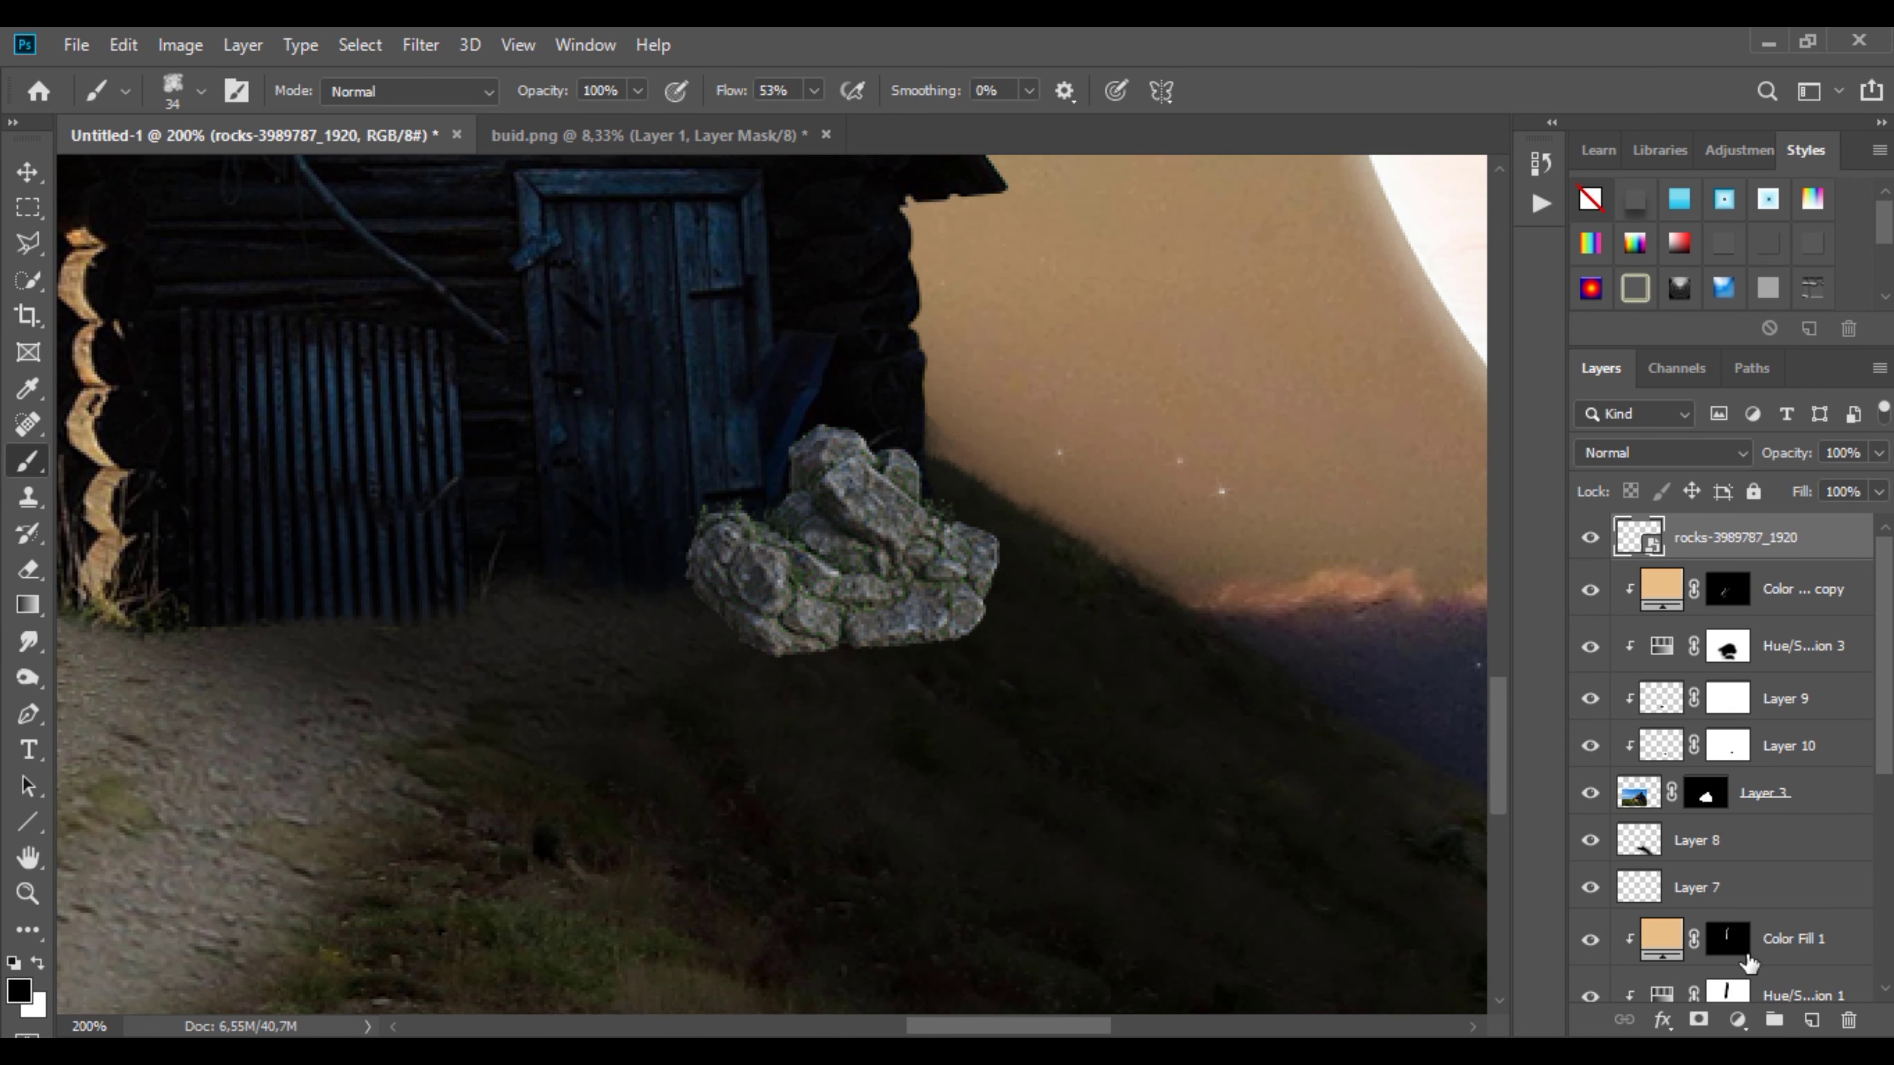
pyautogui.click(1738, 1021)
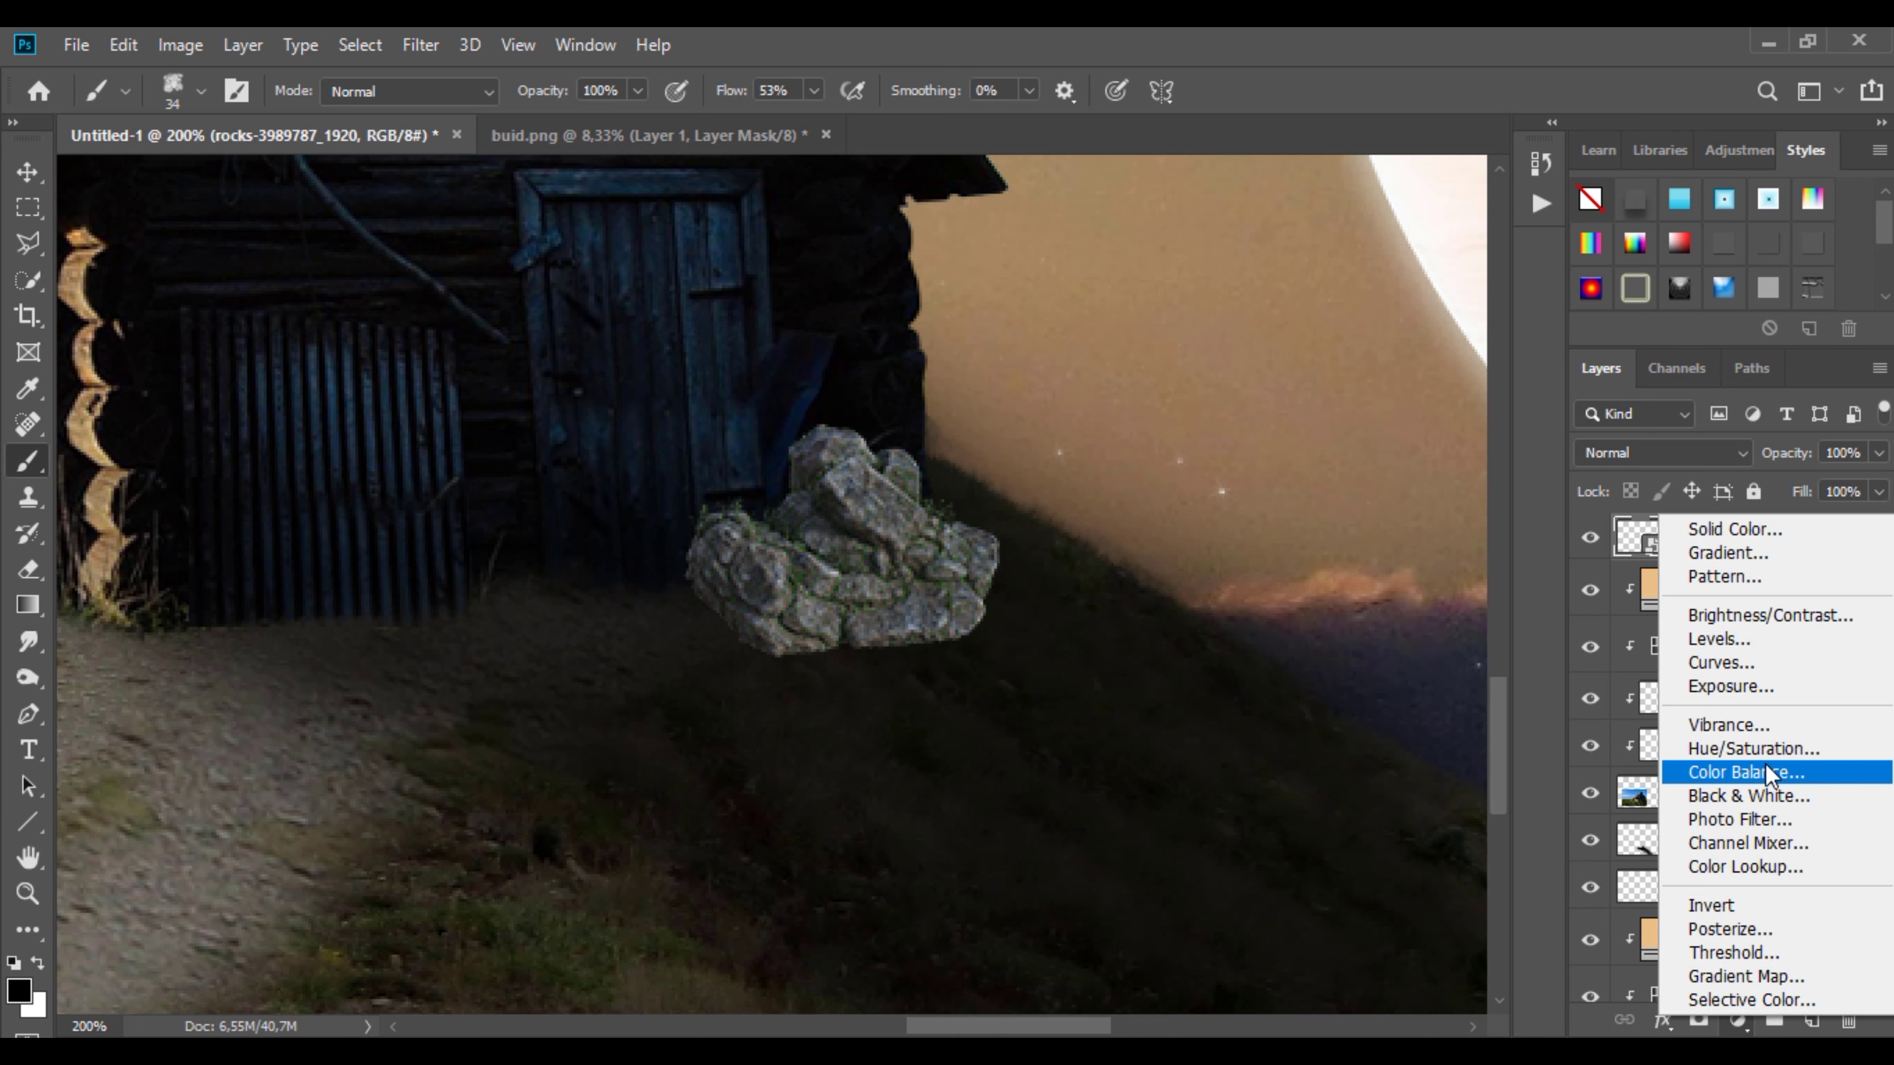
# Step: Clip a Hue/Saturation 4 adjustment to the rocks with Saturation -22 and Lightness -69
pyautogui.click(1764, 749)
pyautogui.rightClick(1752, 542)
pyautogui.click(1551, 559)
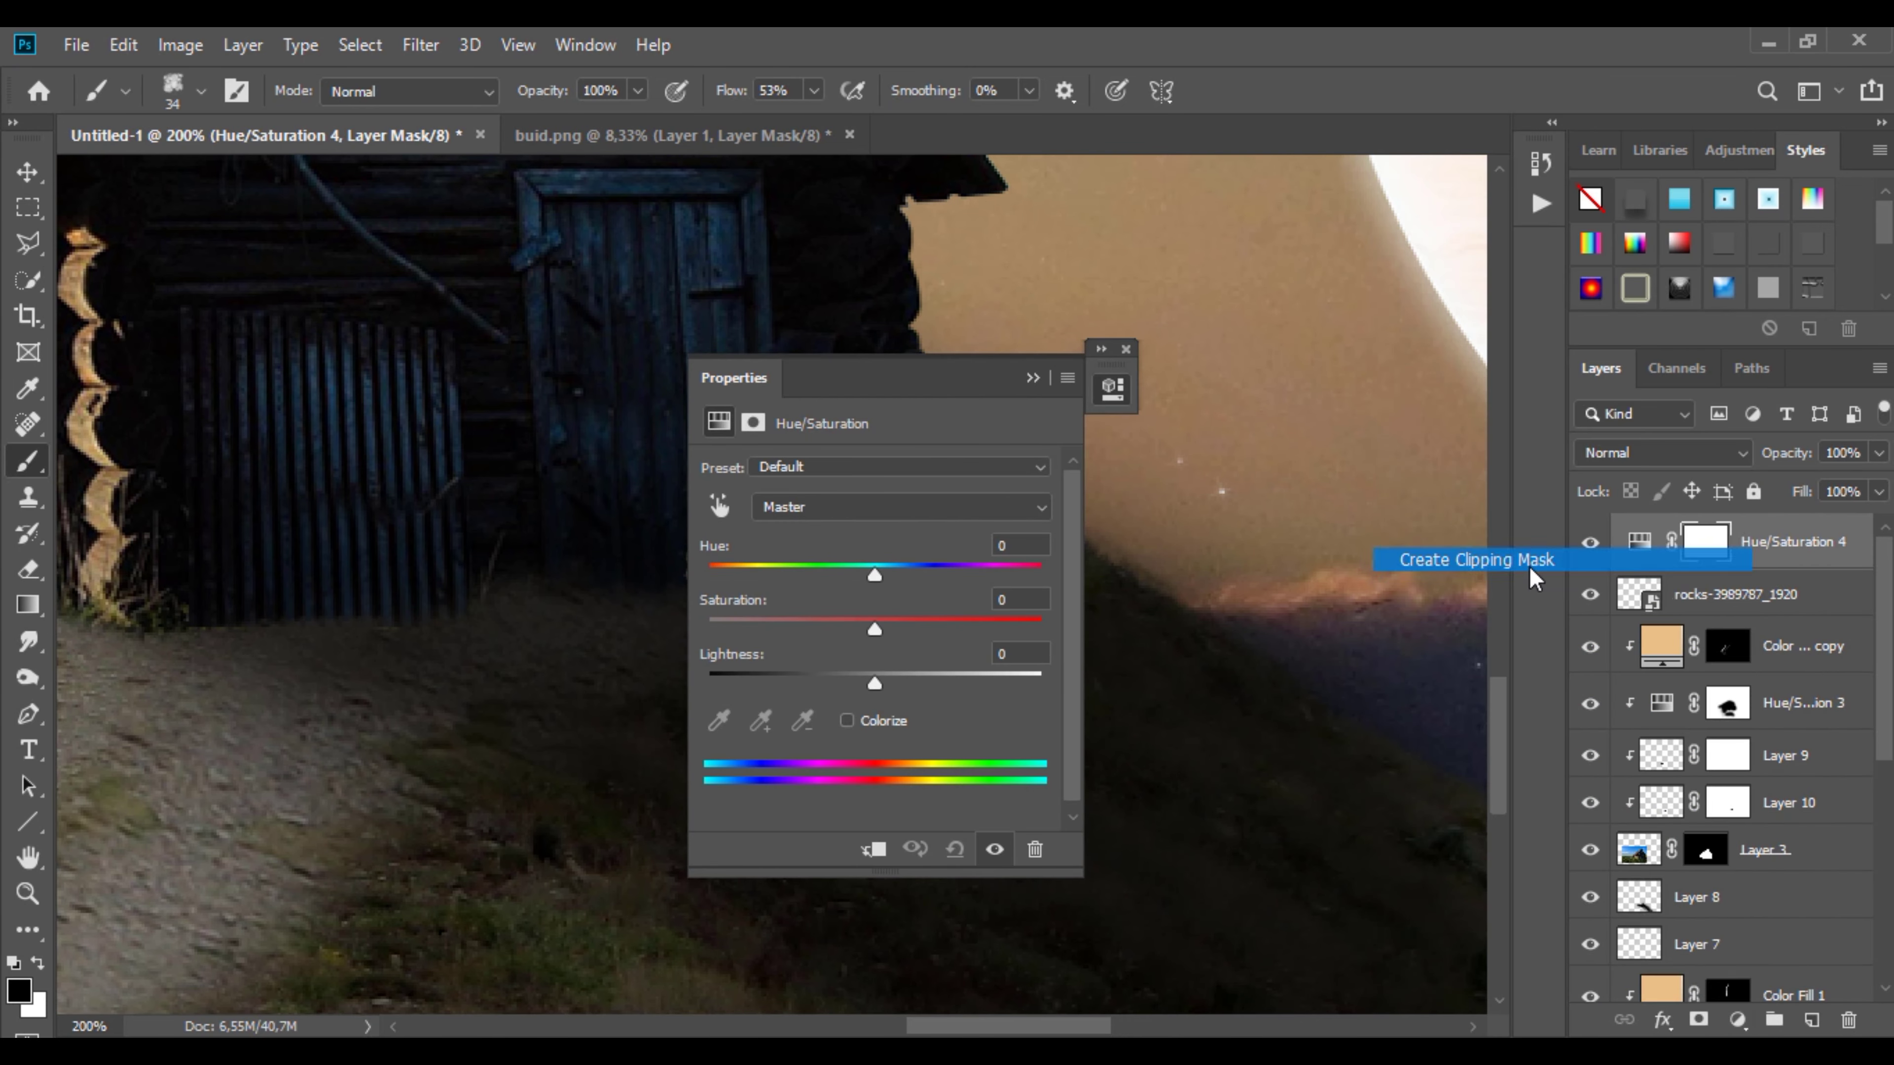
pyautogui.moveTo(864, 685); pyautogui.dragTo(823, 685)
pyautogui.moveTo(916, 378); pyautogui.dragTo(1312, 399)
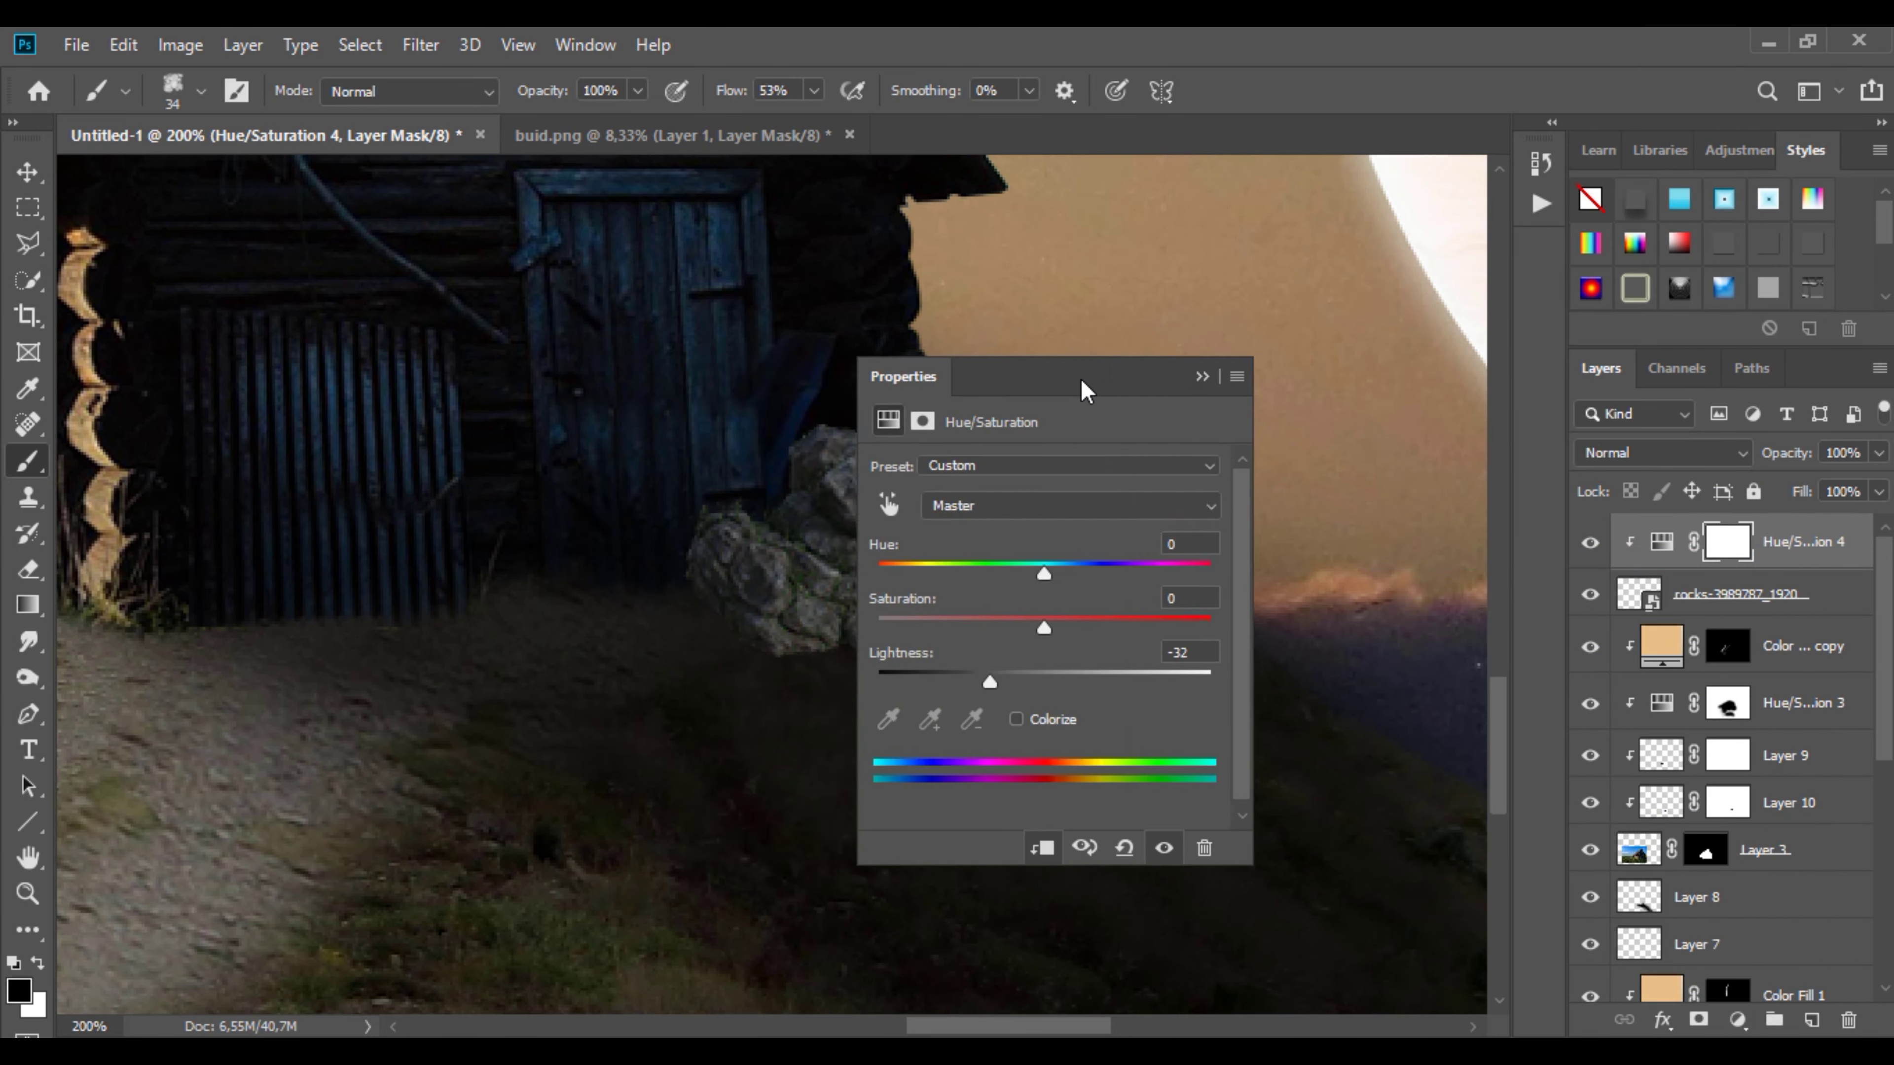
pyautogui.moveTo(1211, 702); pyautogui.dragTo(1187, 704)
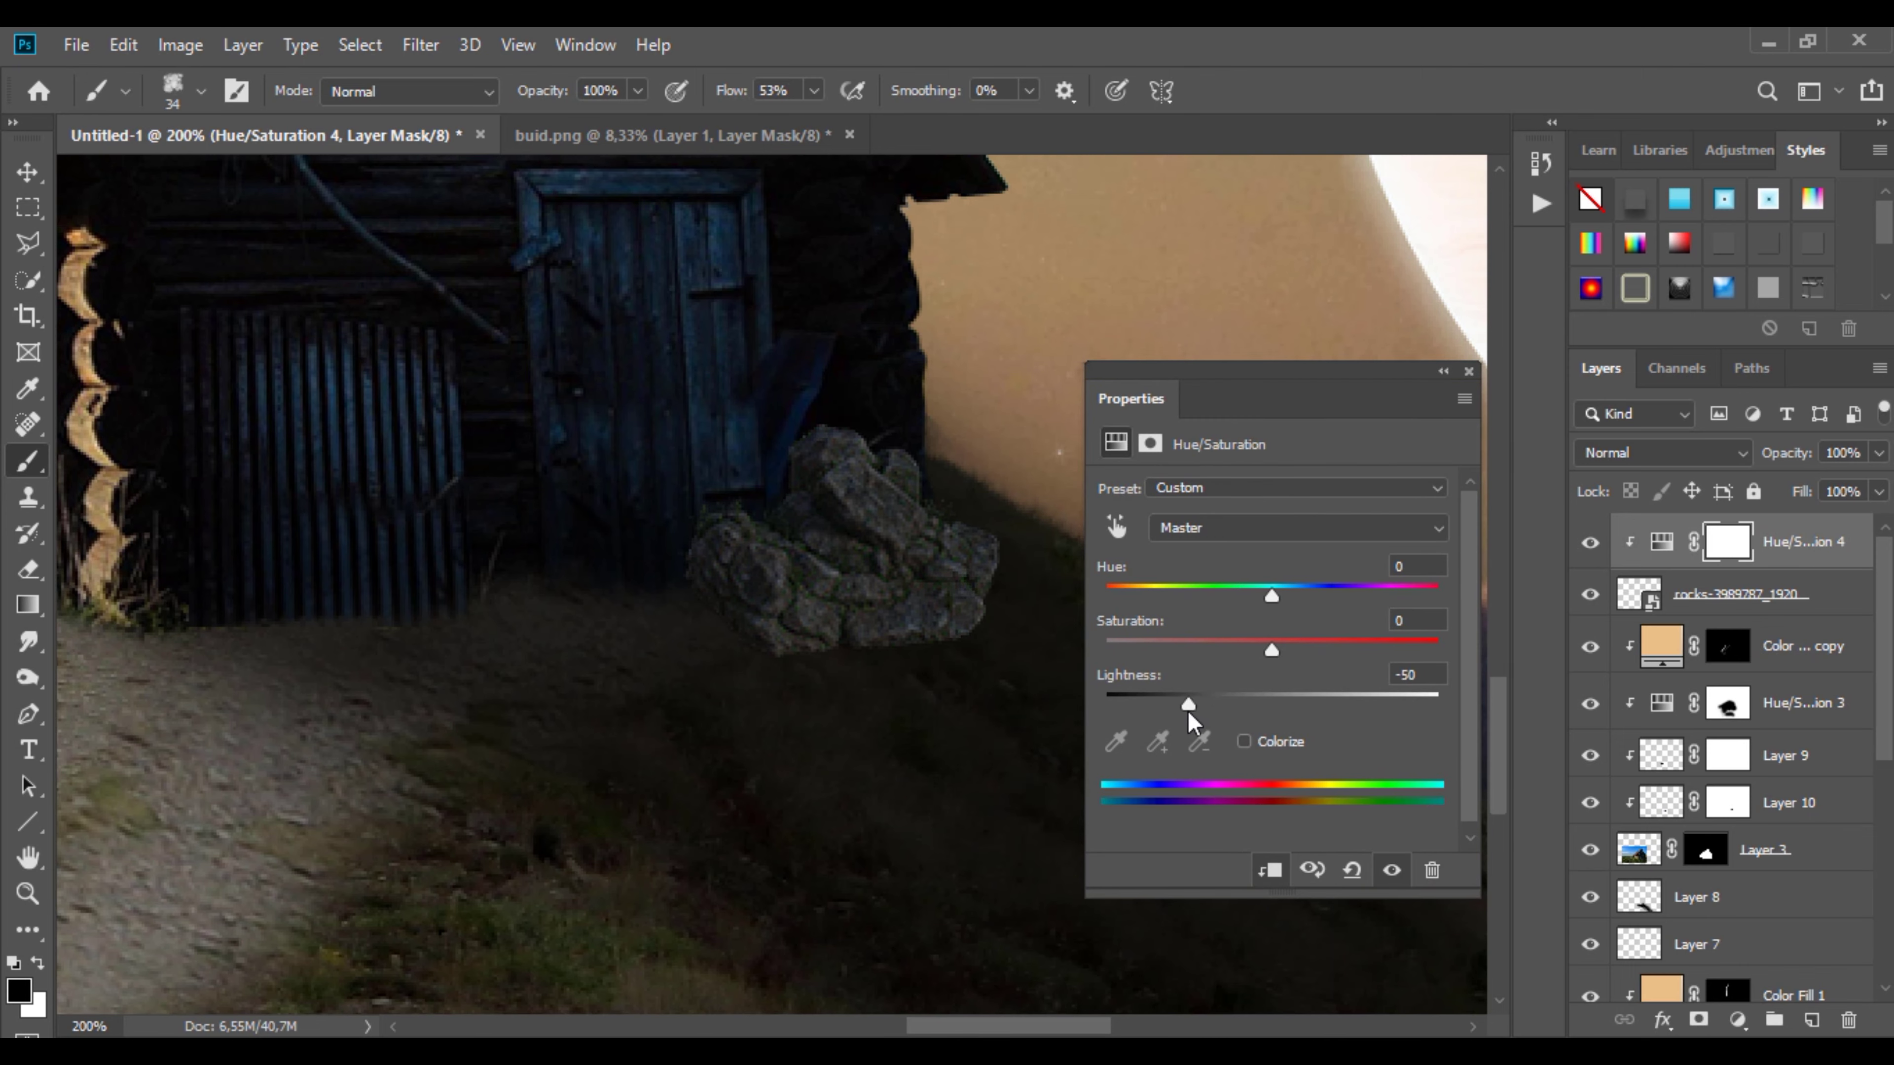
pyautogui.moveTo(1272, 648)
pyautogui.mouseDown()
pyautogui.moveTo(1219, 637)
pyautogui.moveTo(1236, 649)
pyautogui.moveTo(1157, 710)
pyautogui.mouseUp()
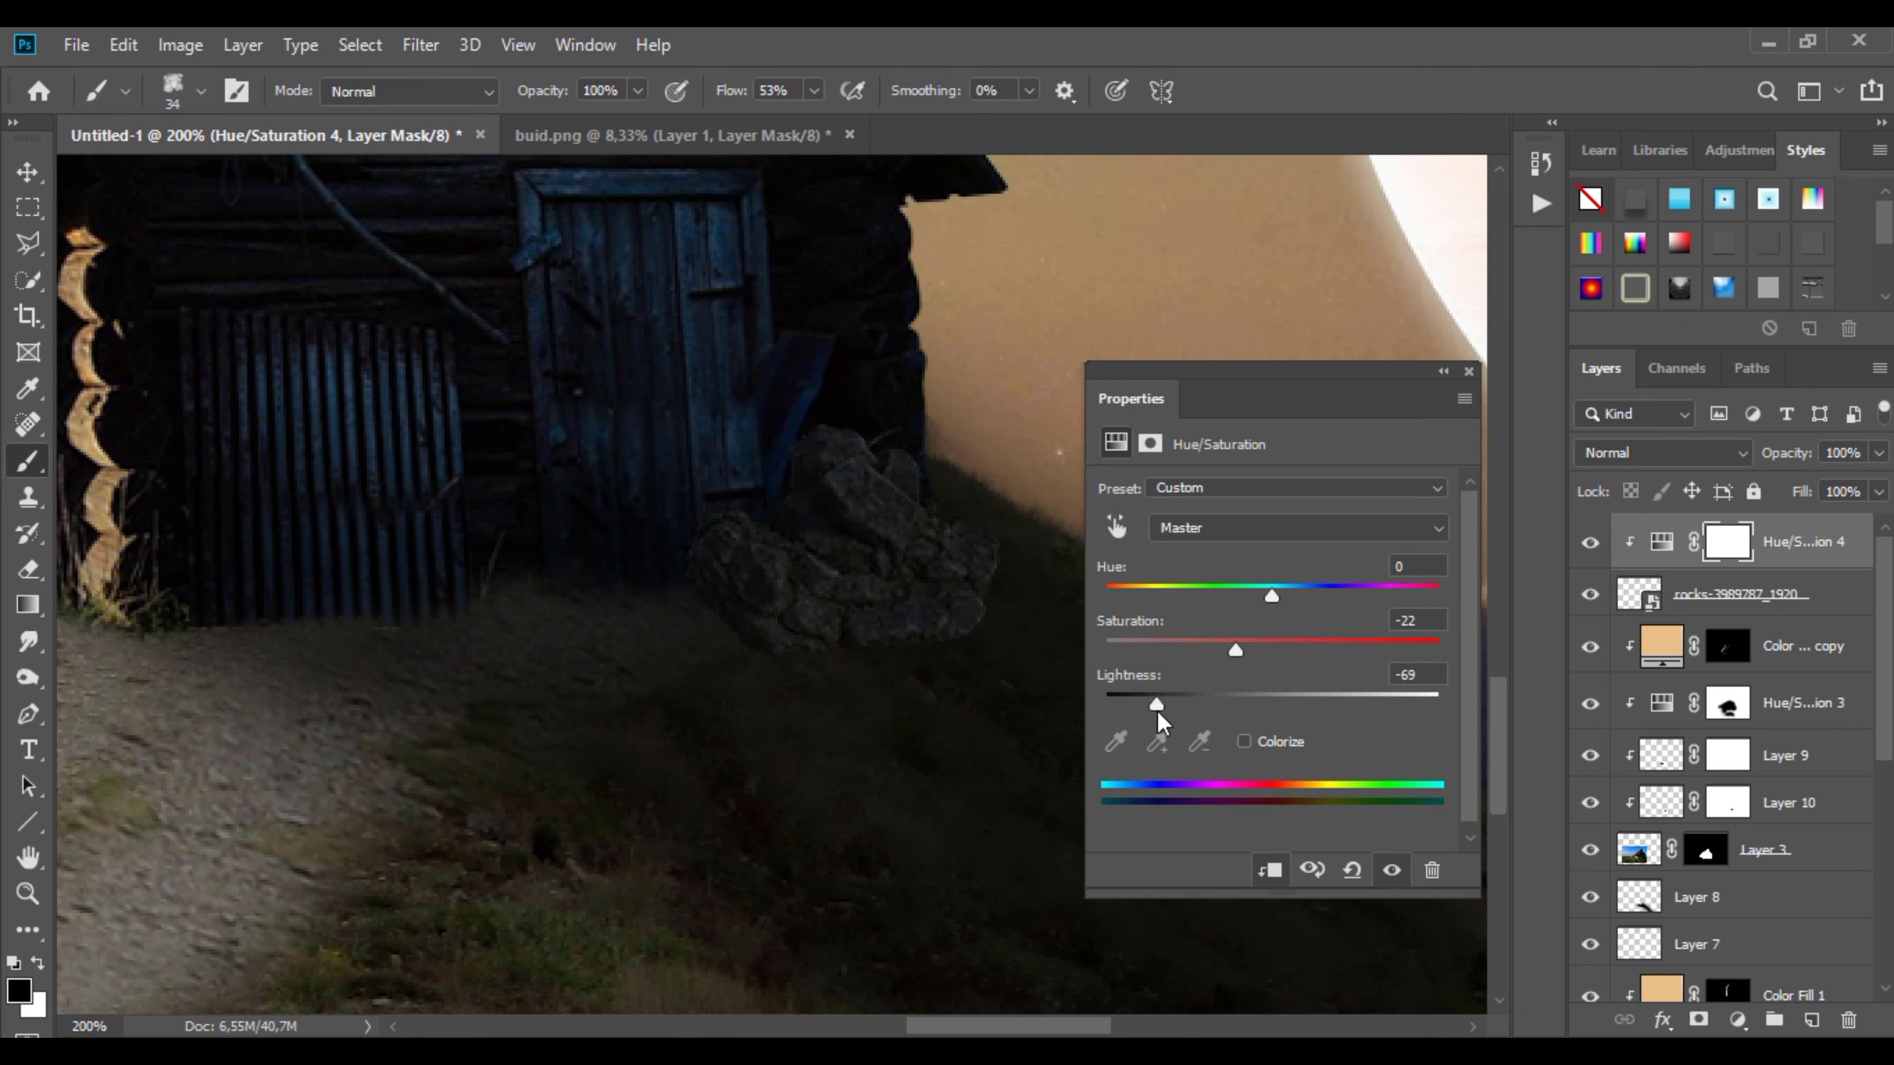
pyautogui.click(1432, 368)
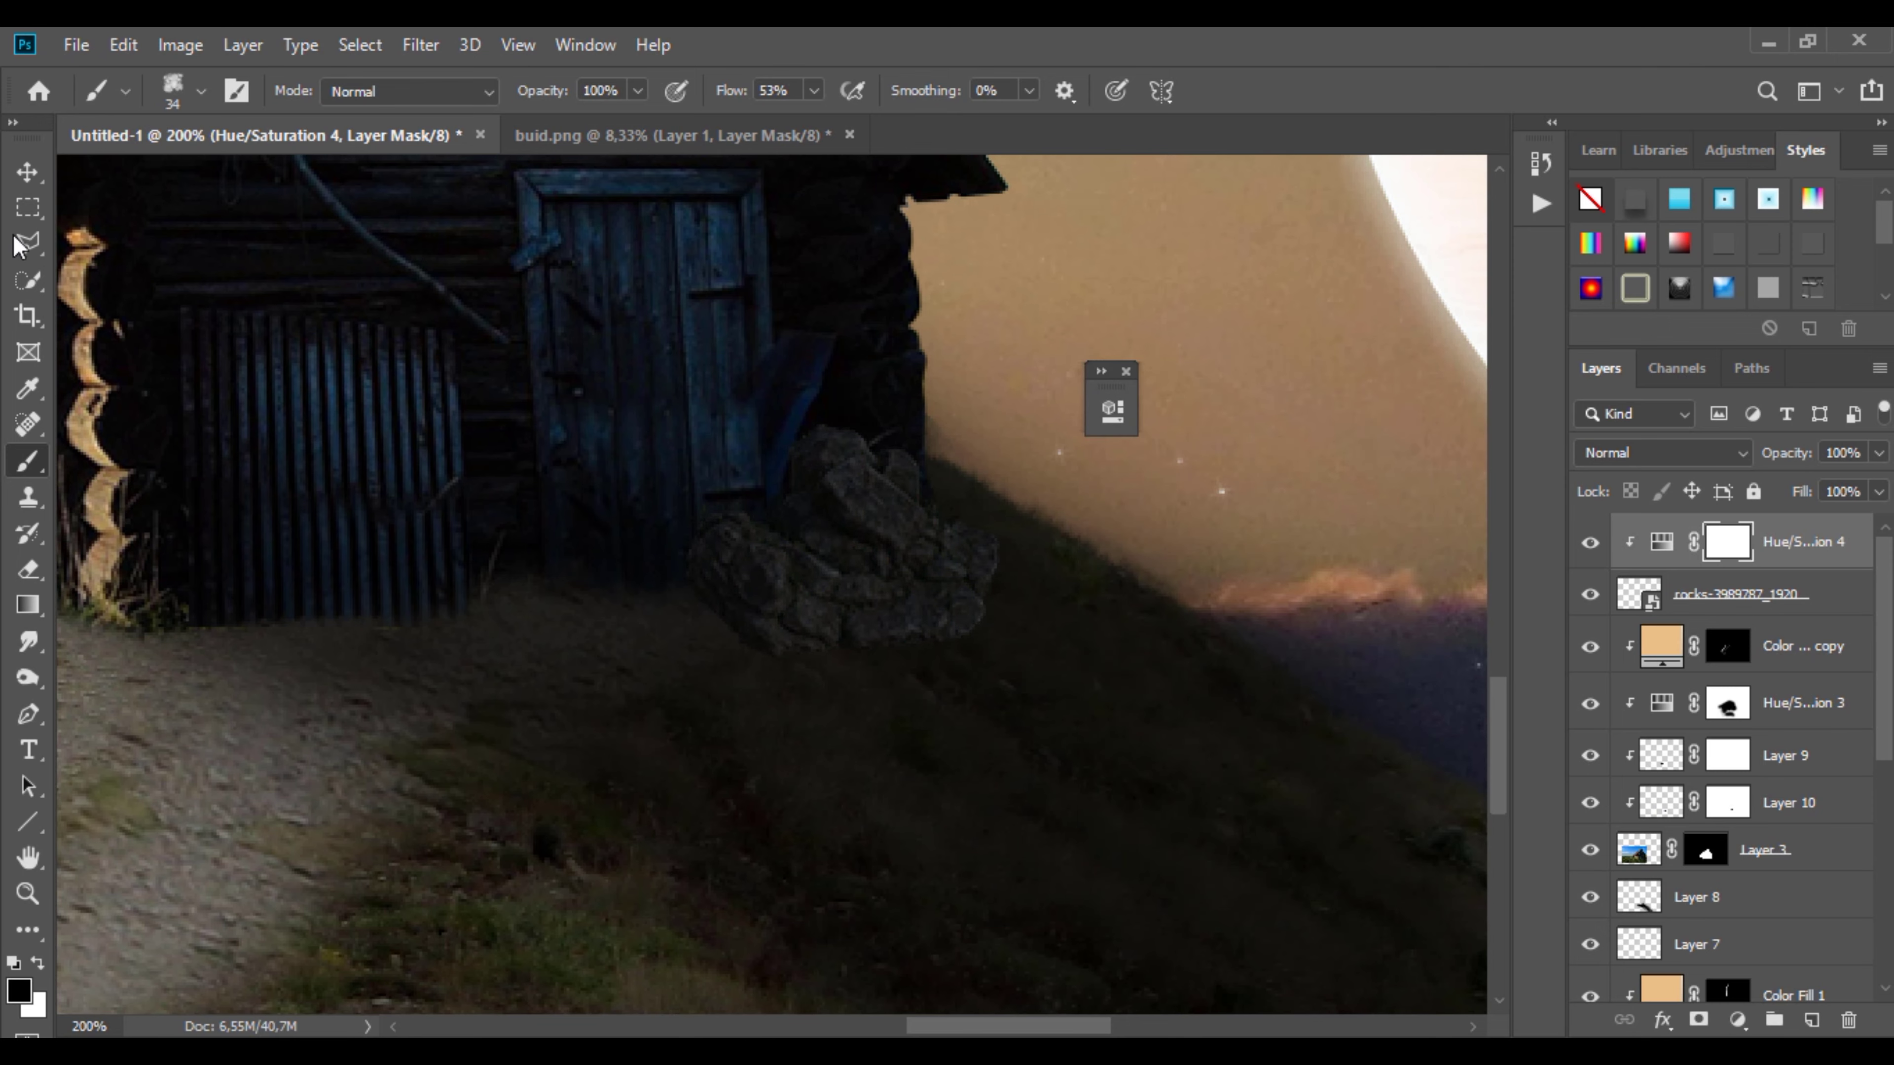
pyautogui.click(24, 176)
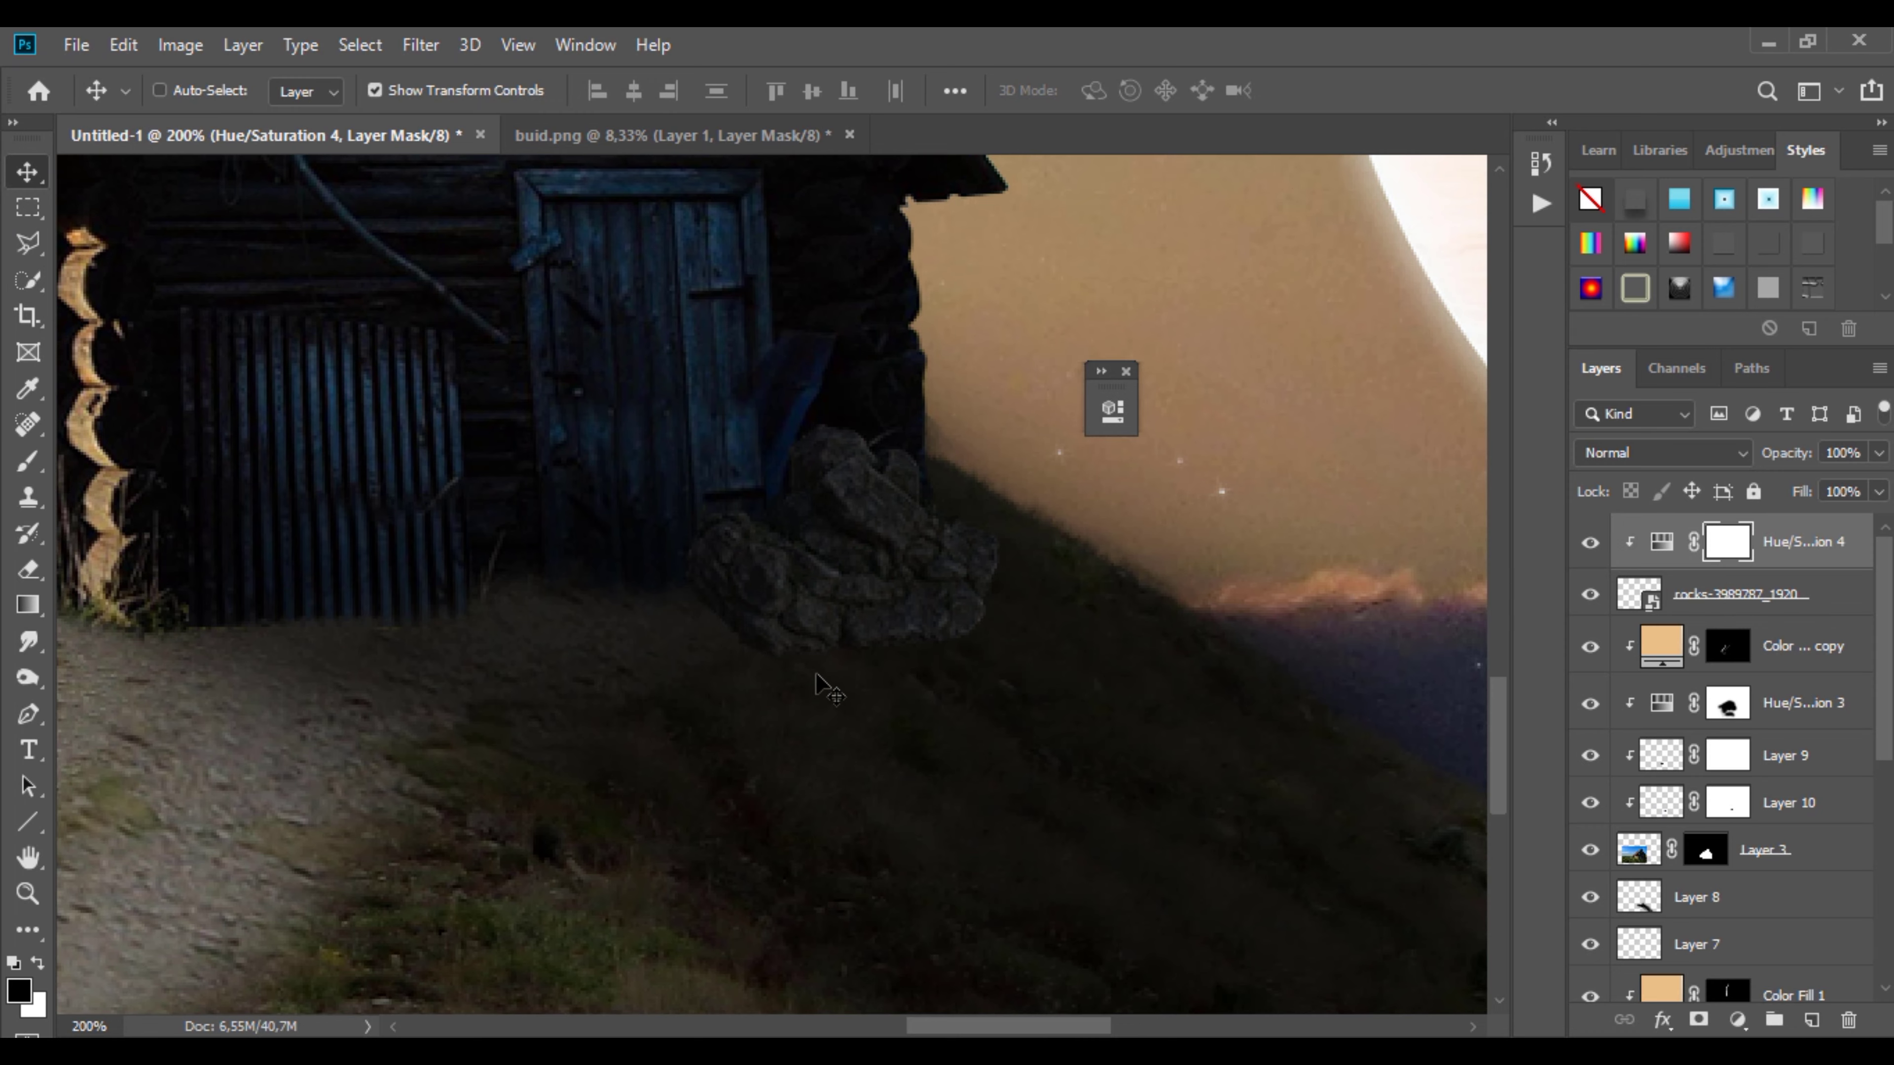
pyautogui.scroll(2, 817, 675)
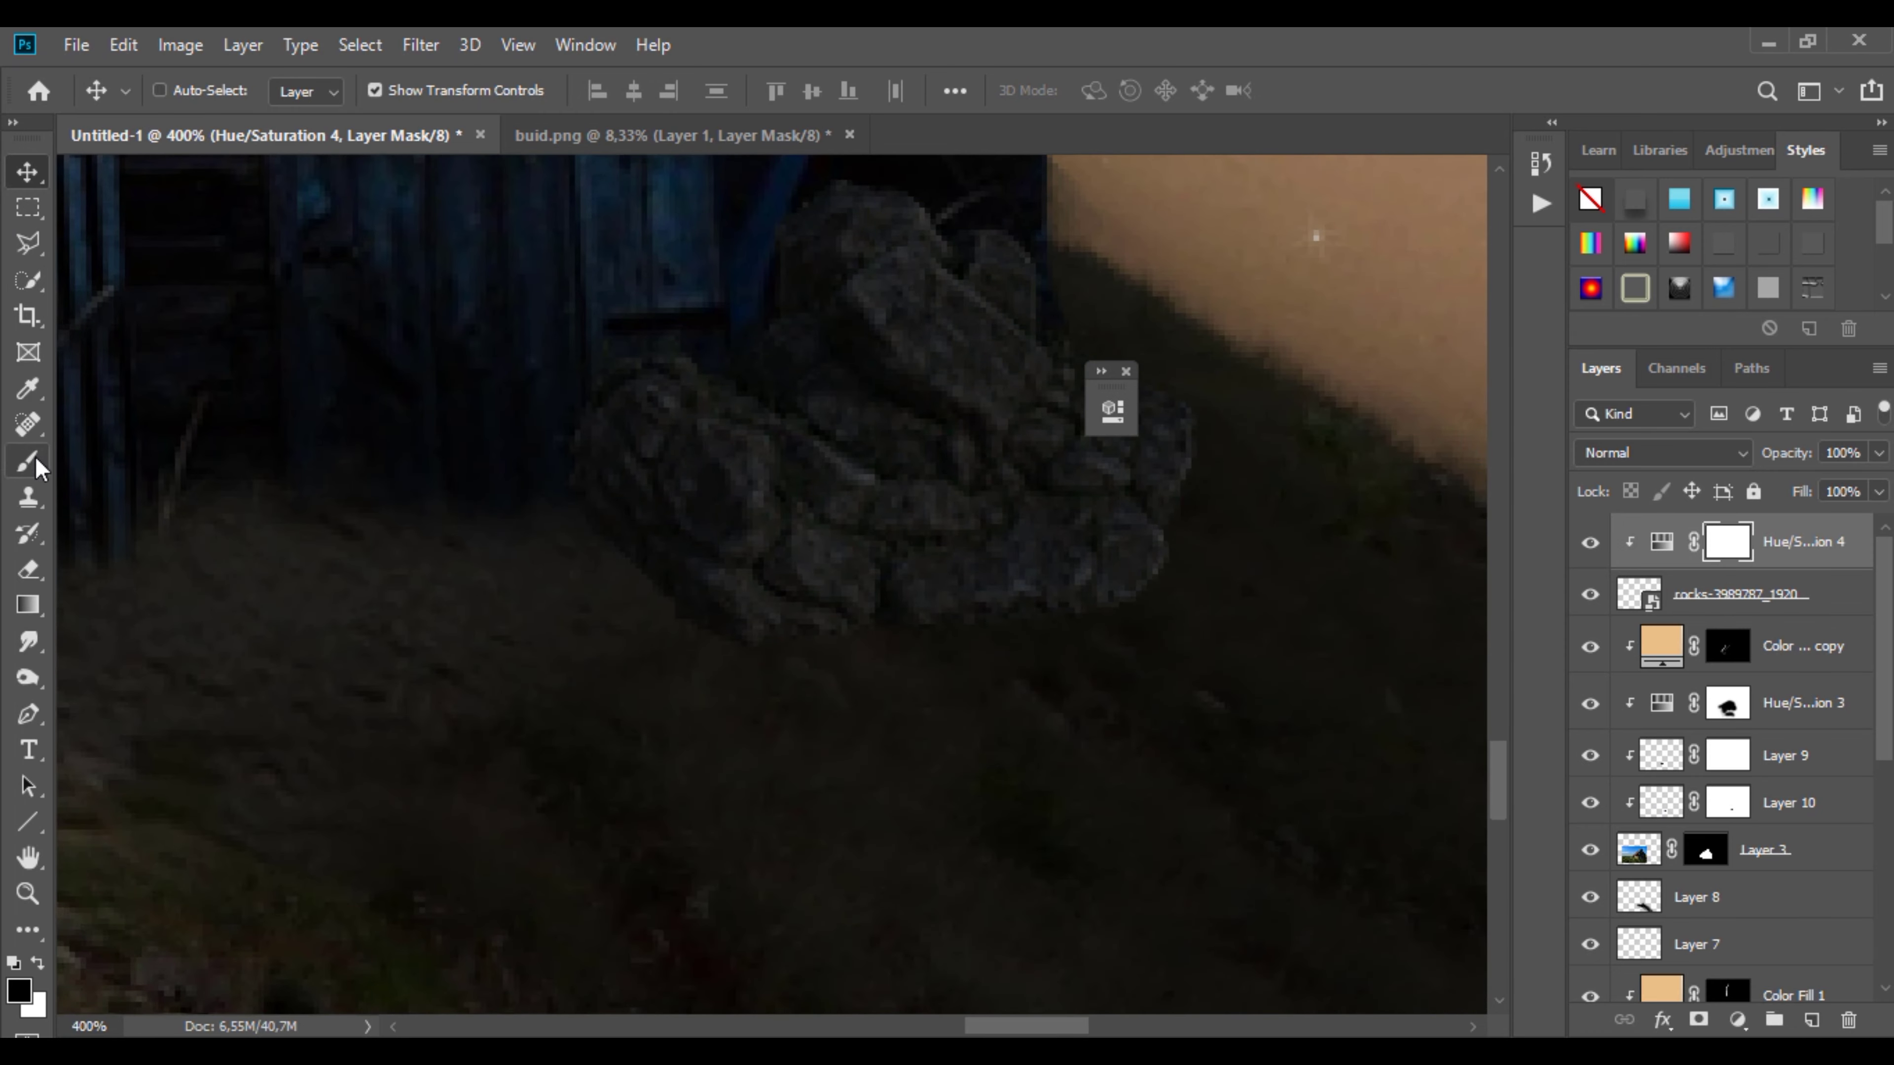
# Step: Switch to the Brush tool with the small 6 px brush preset
pyautogui.click(28, 462)
pyautogui.rightClick(899, 817)
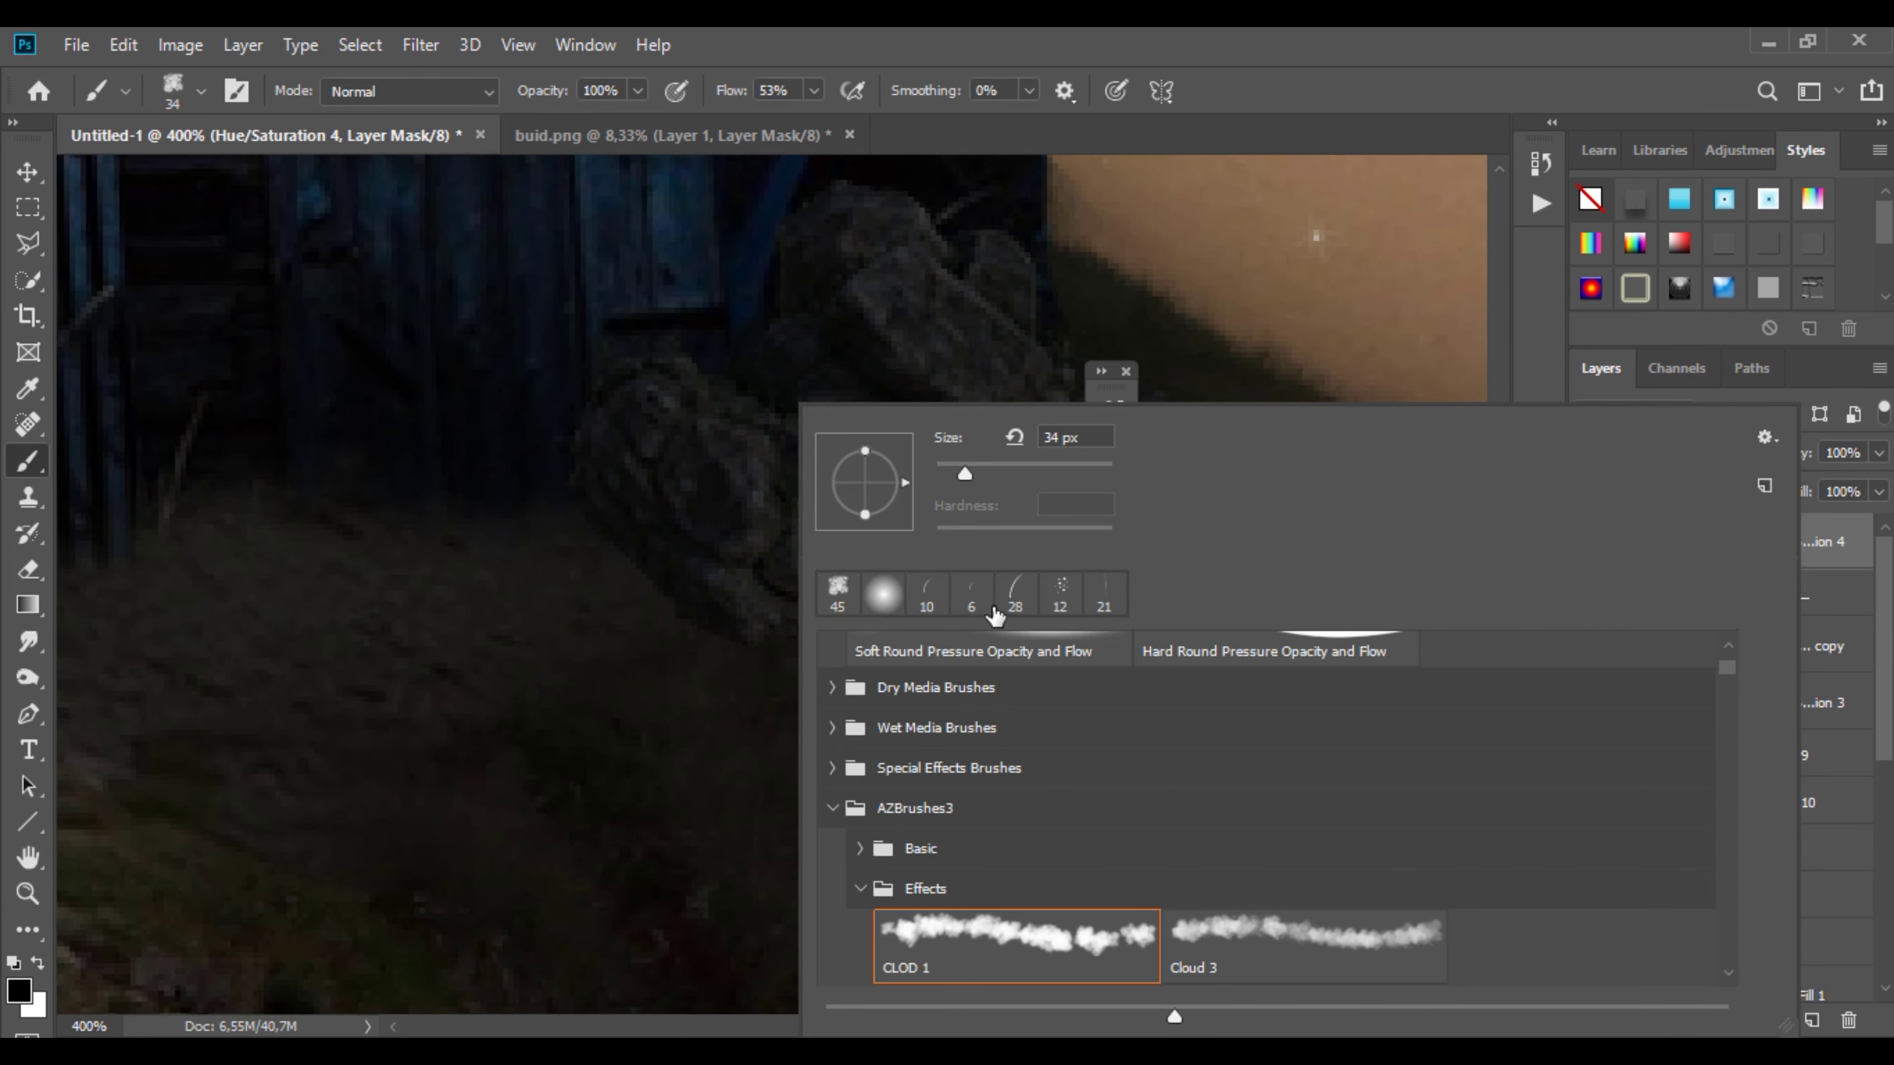
pyautogui.click(973, 597)
pyautogui.click(722, 653)
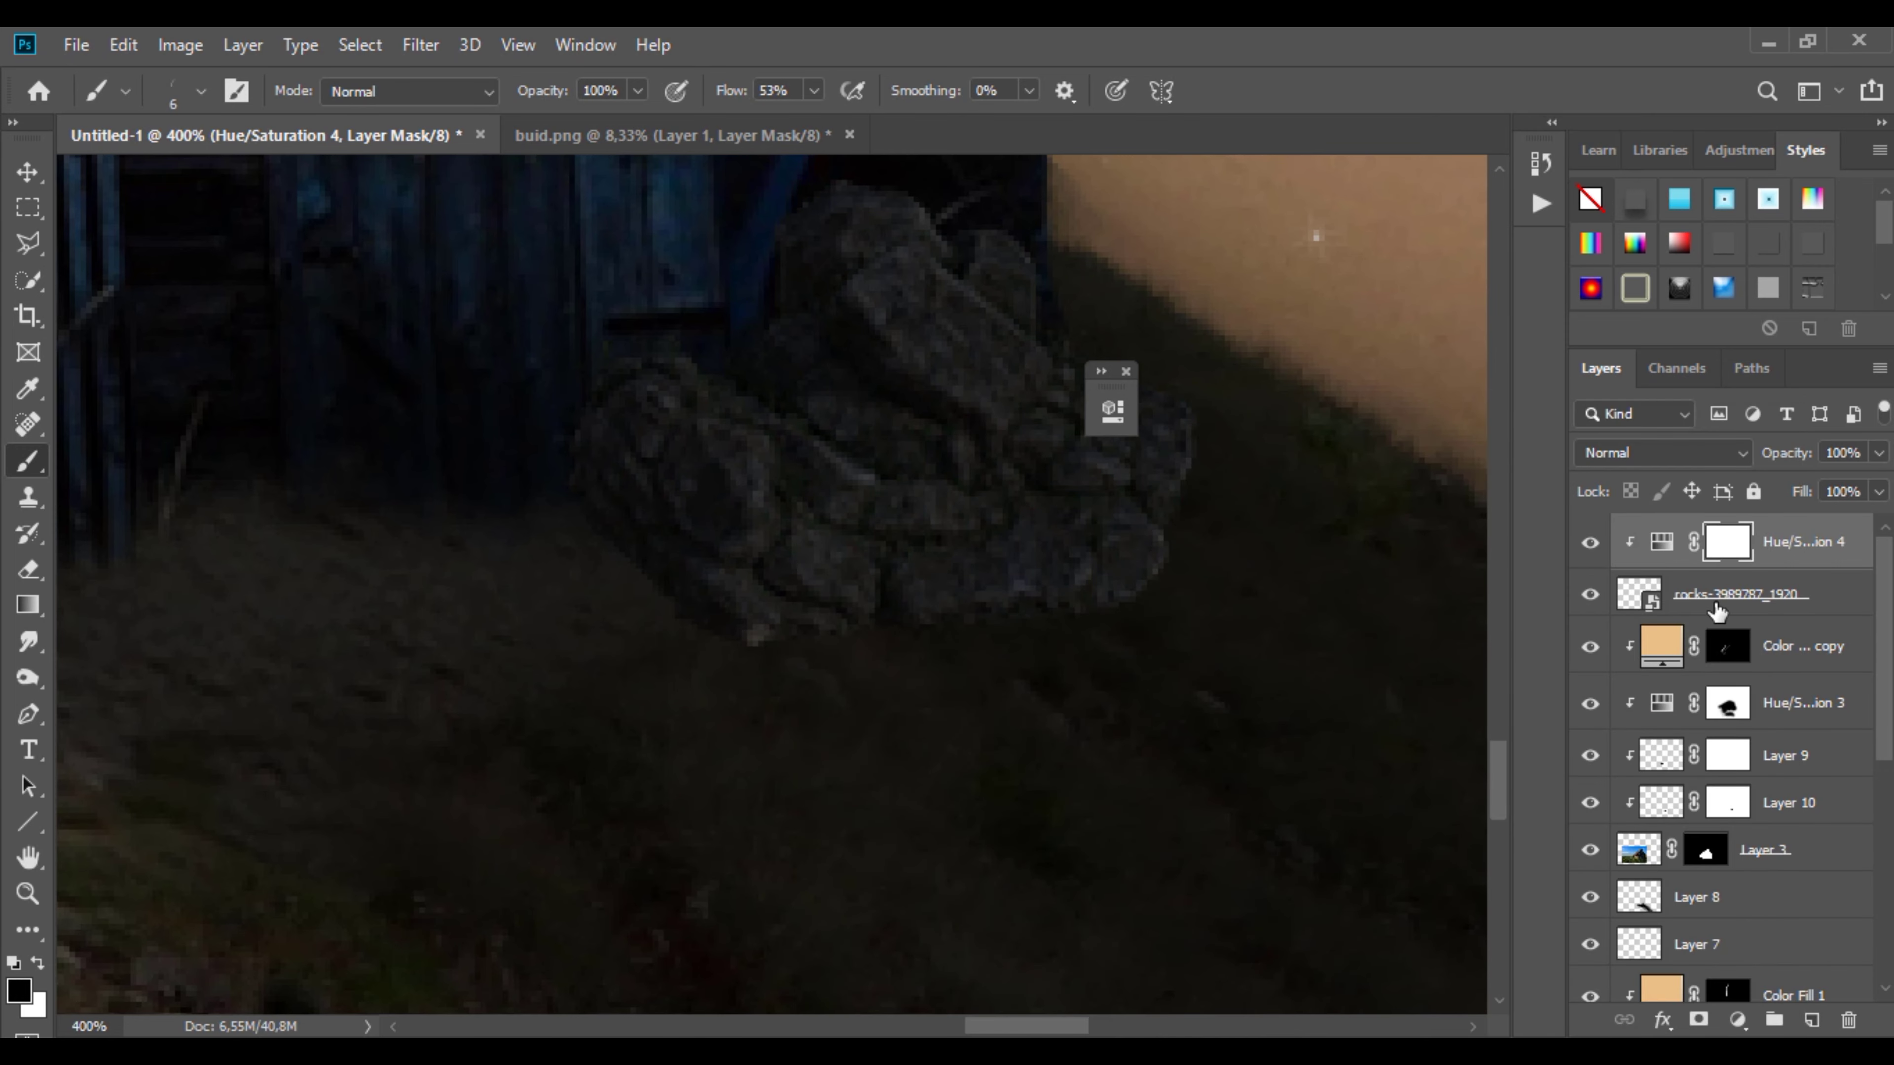
# Step: Add a layer mask to the rocks layer and enlarge the brush to 20 px
pyautogui.click(1713, 597)
pyautogui.click(1699, 1020)
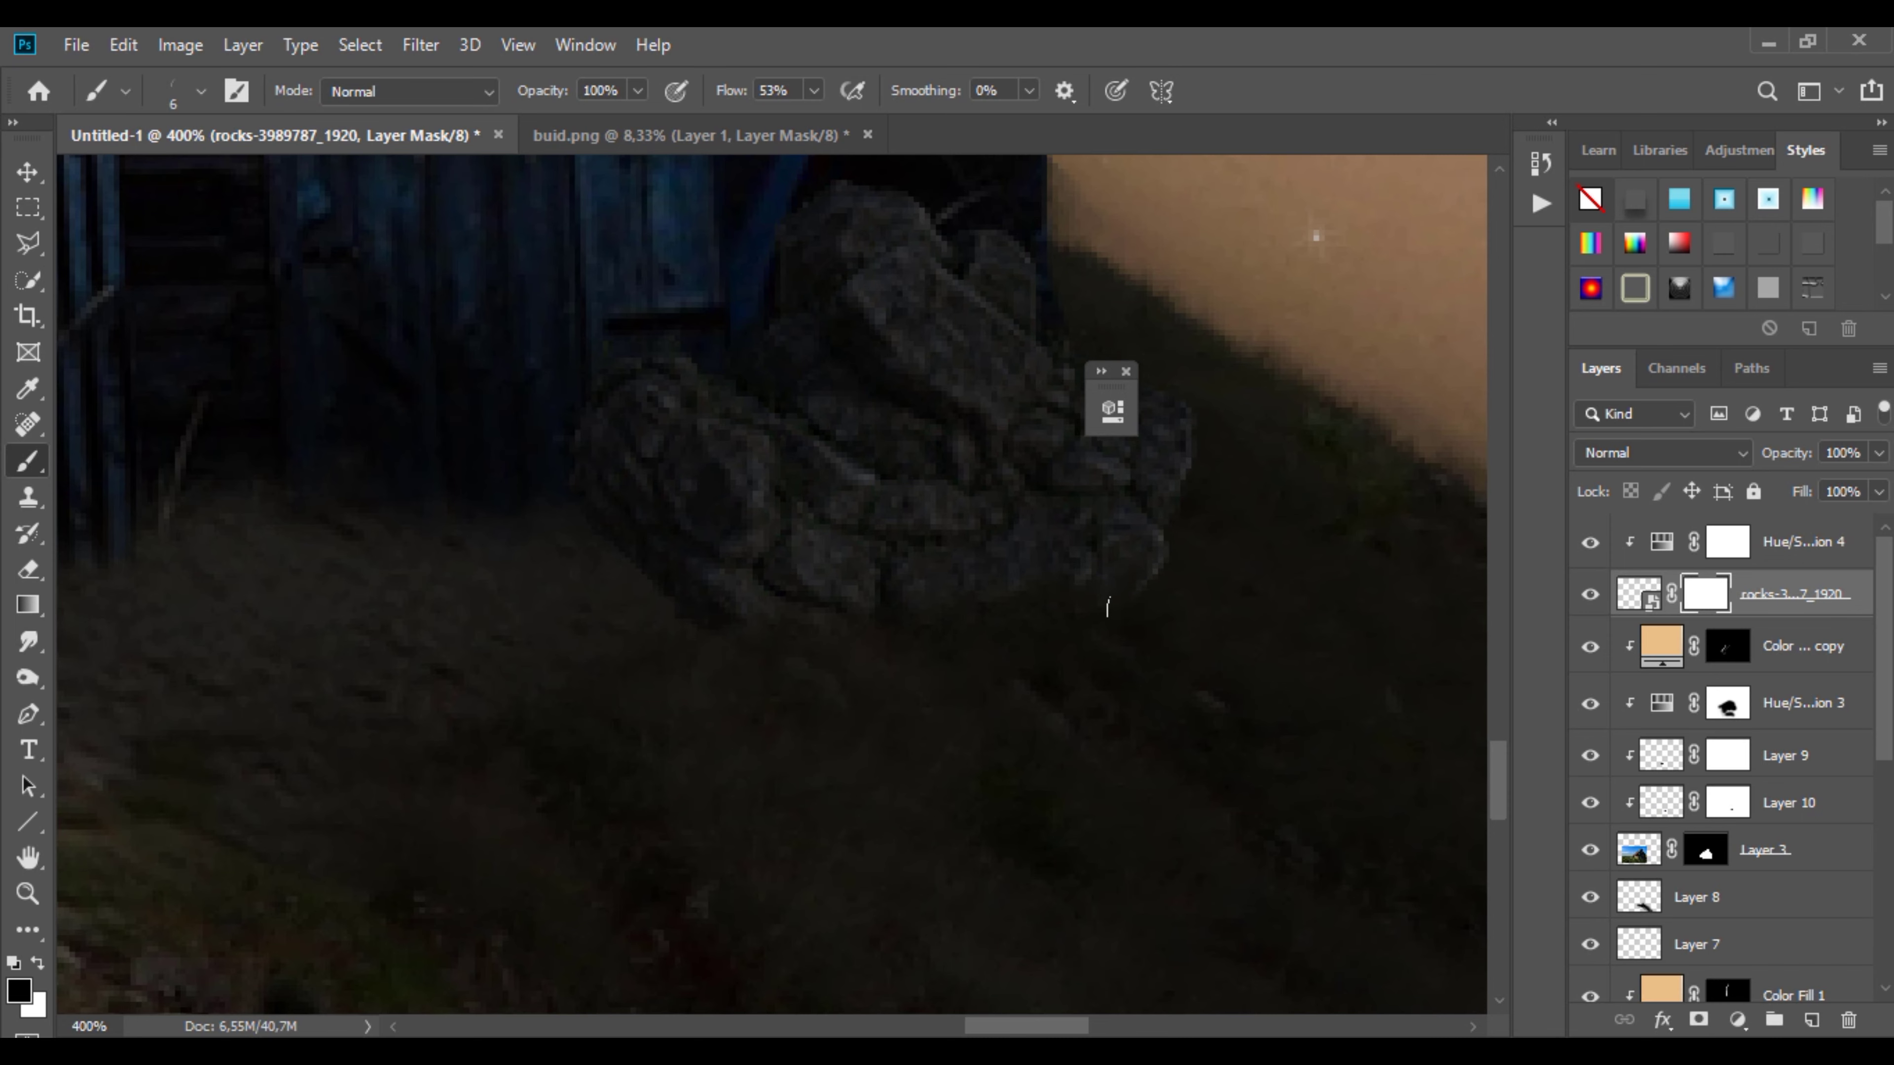
pyautogui.rightClick(957, 501)
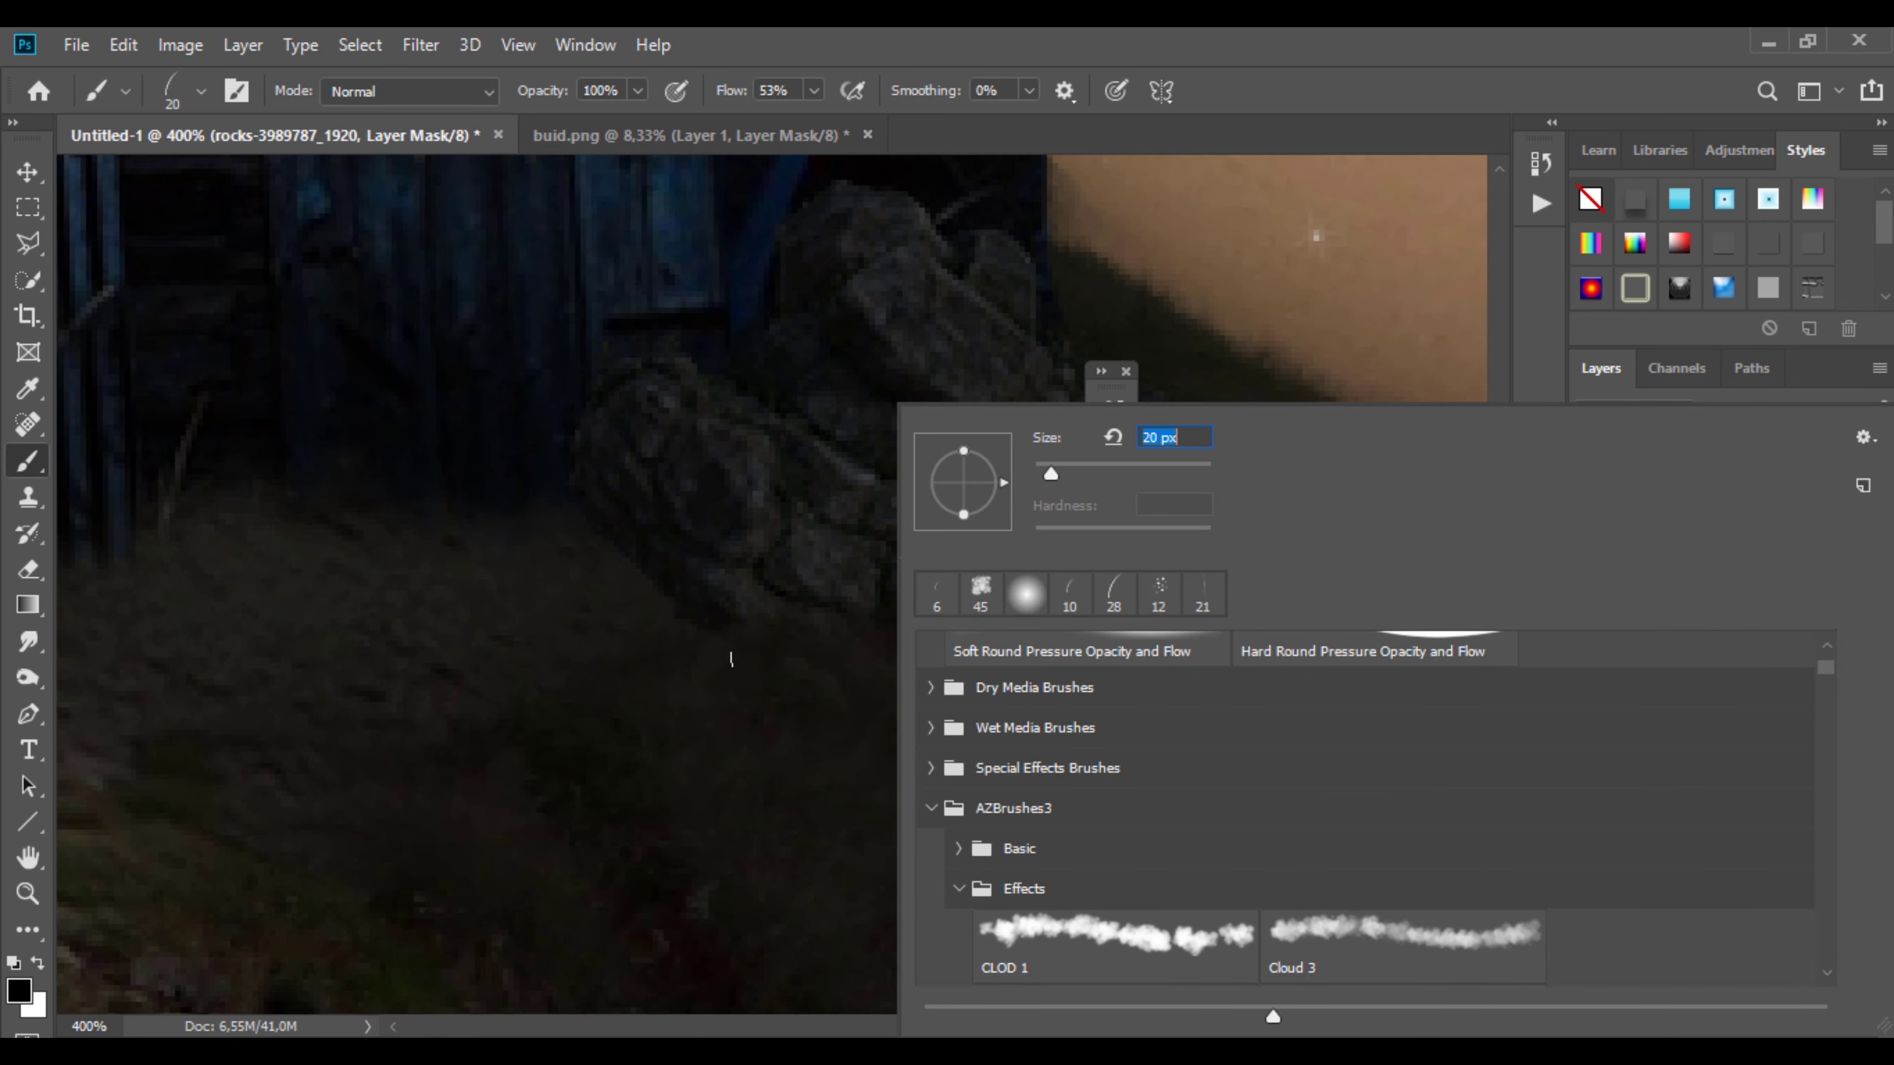
pyautogui.press('Return')
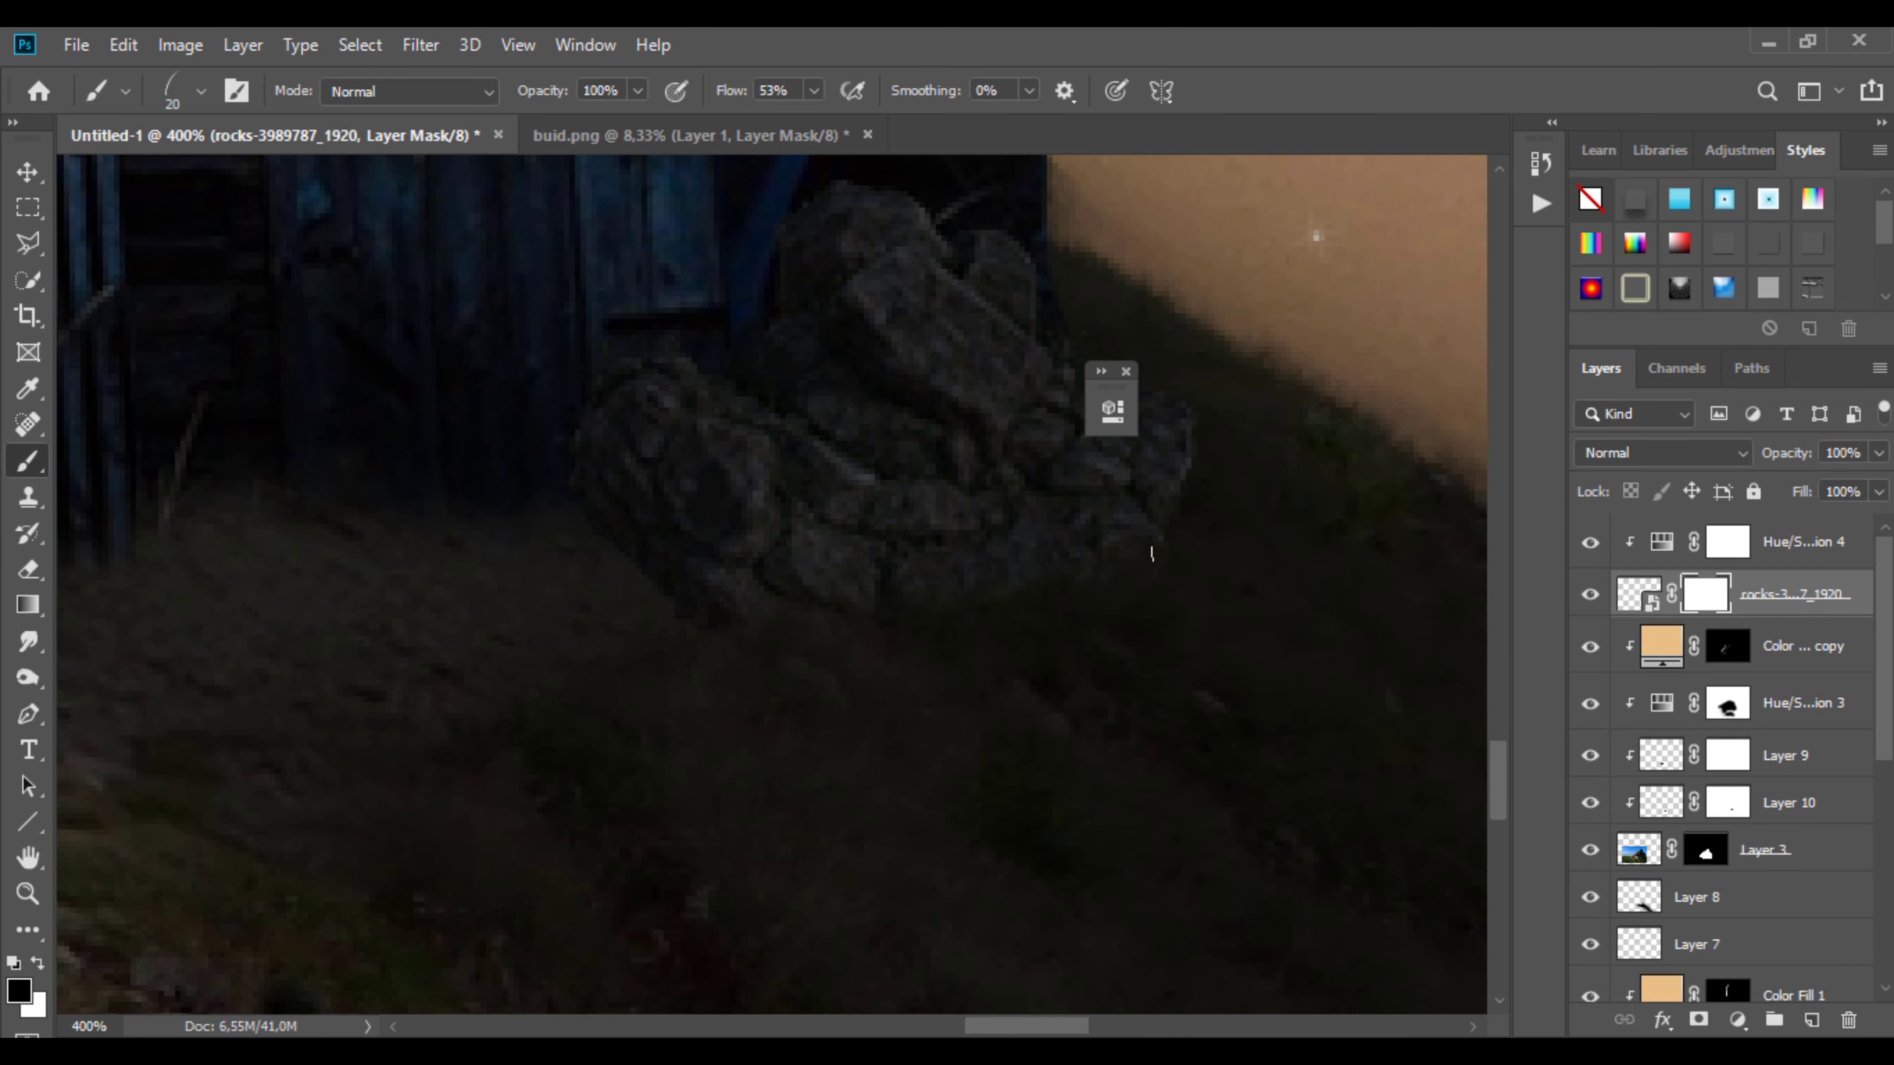
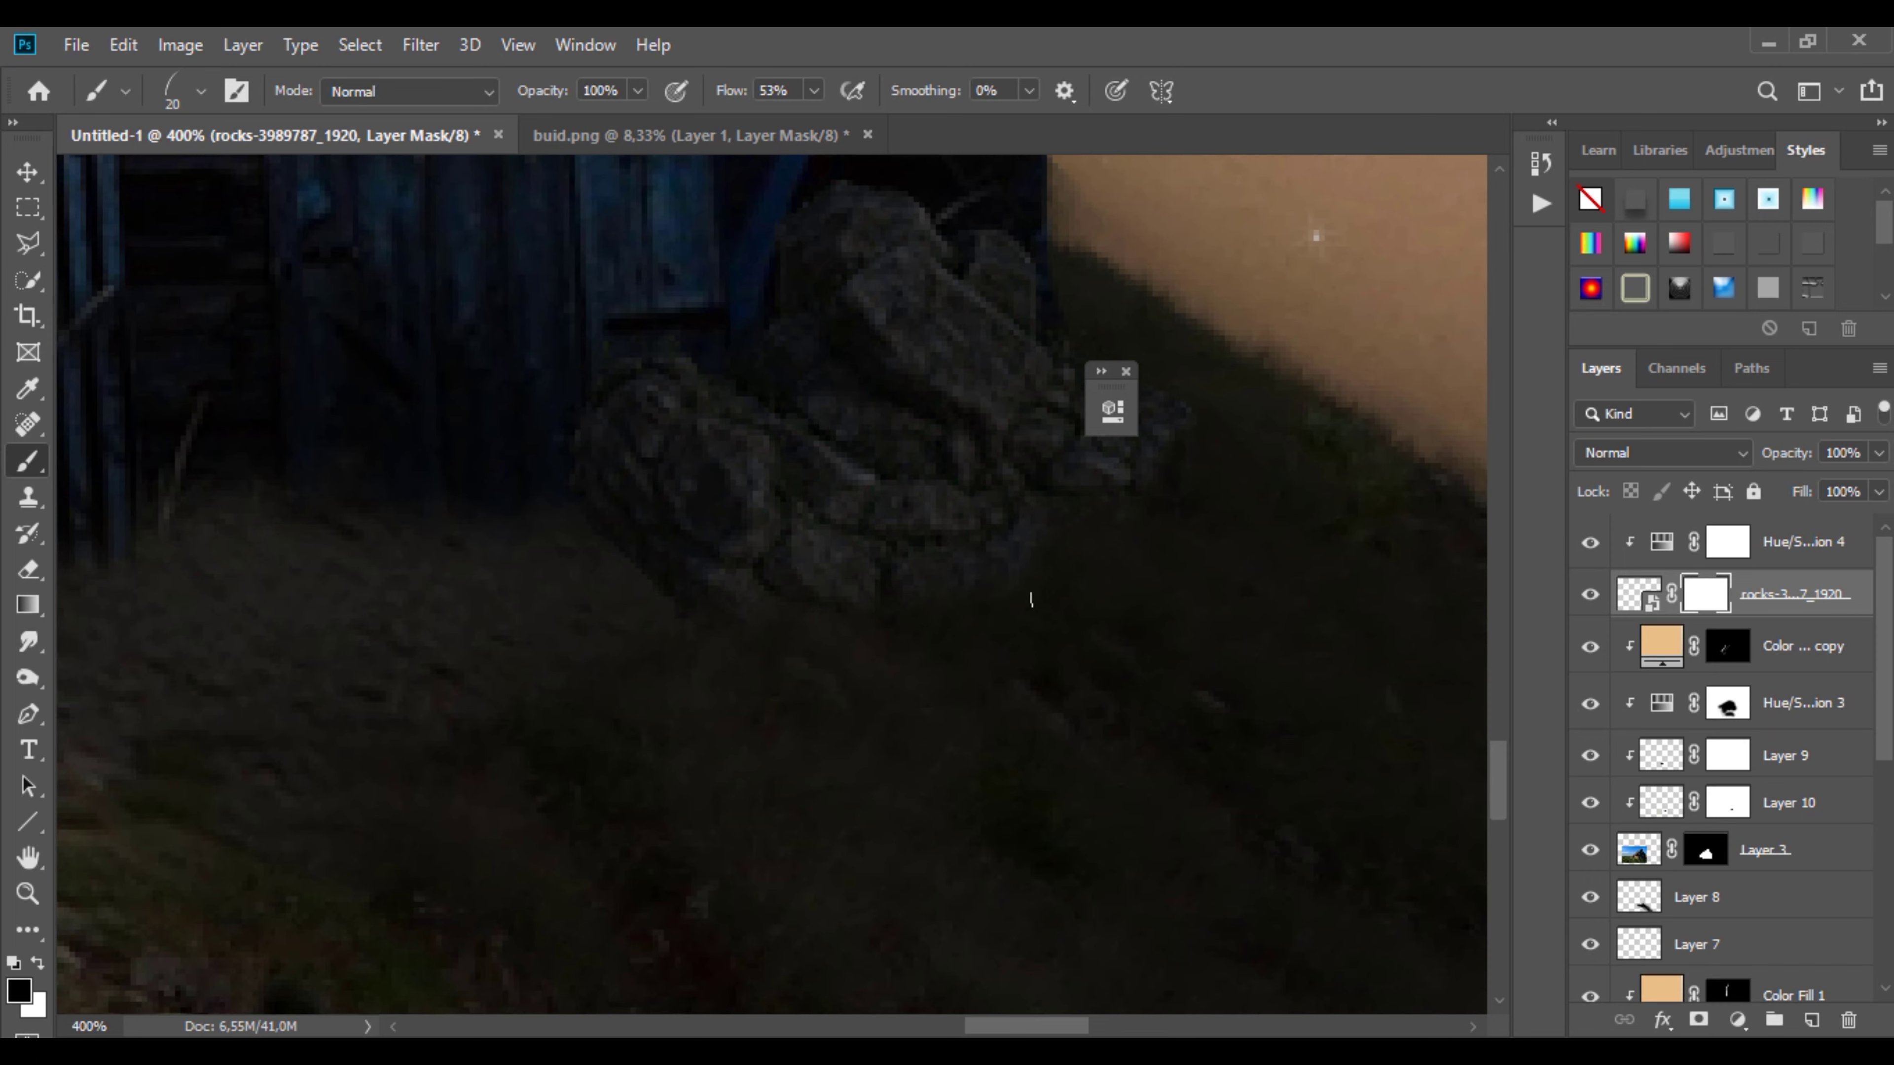
# Step: Set the brush size to 48 px
pyautogui.rightClick(952, 623)
pyautogui.click(1081, 491)
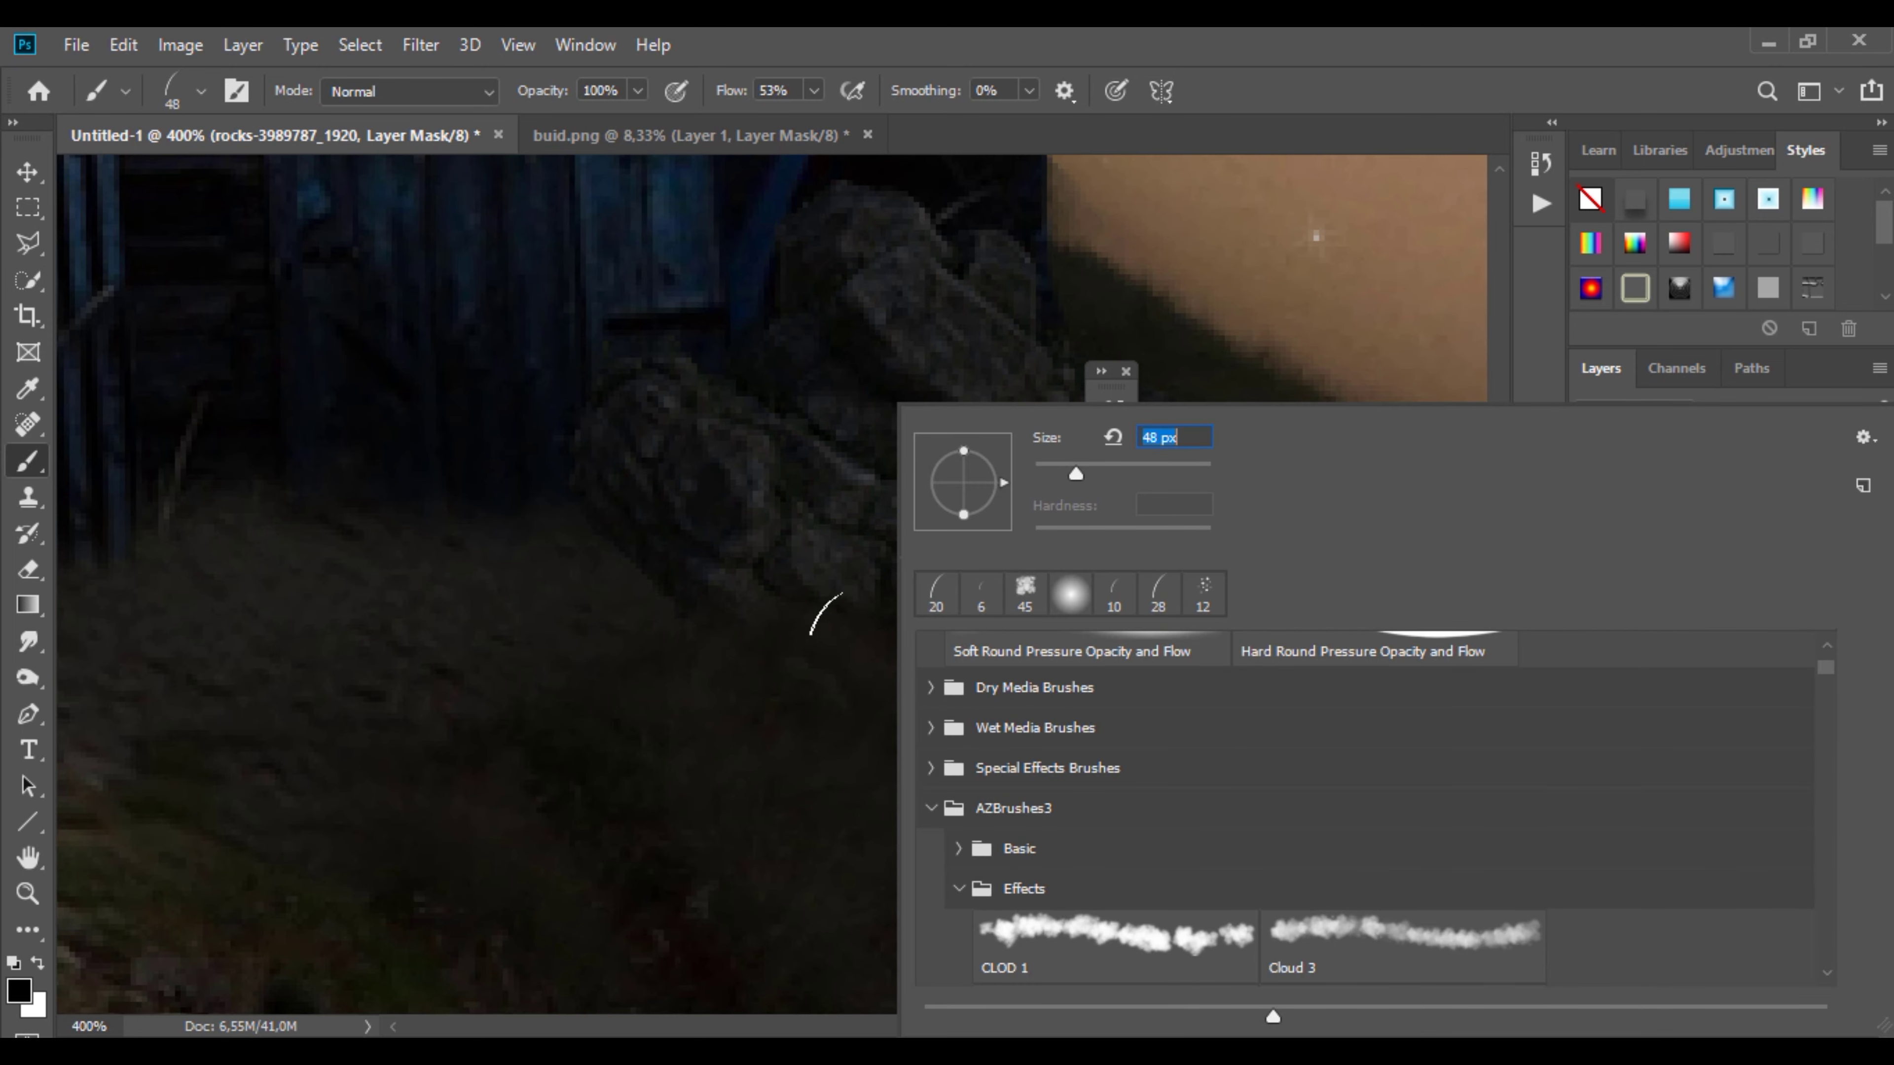
pyautogui.press('Return')
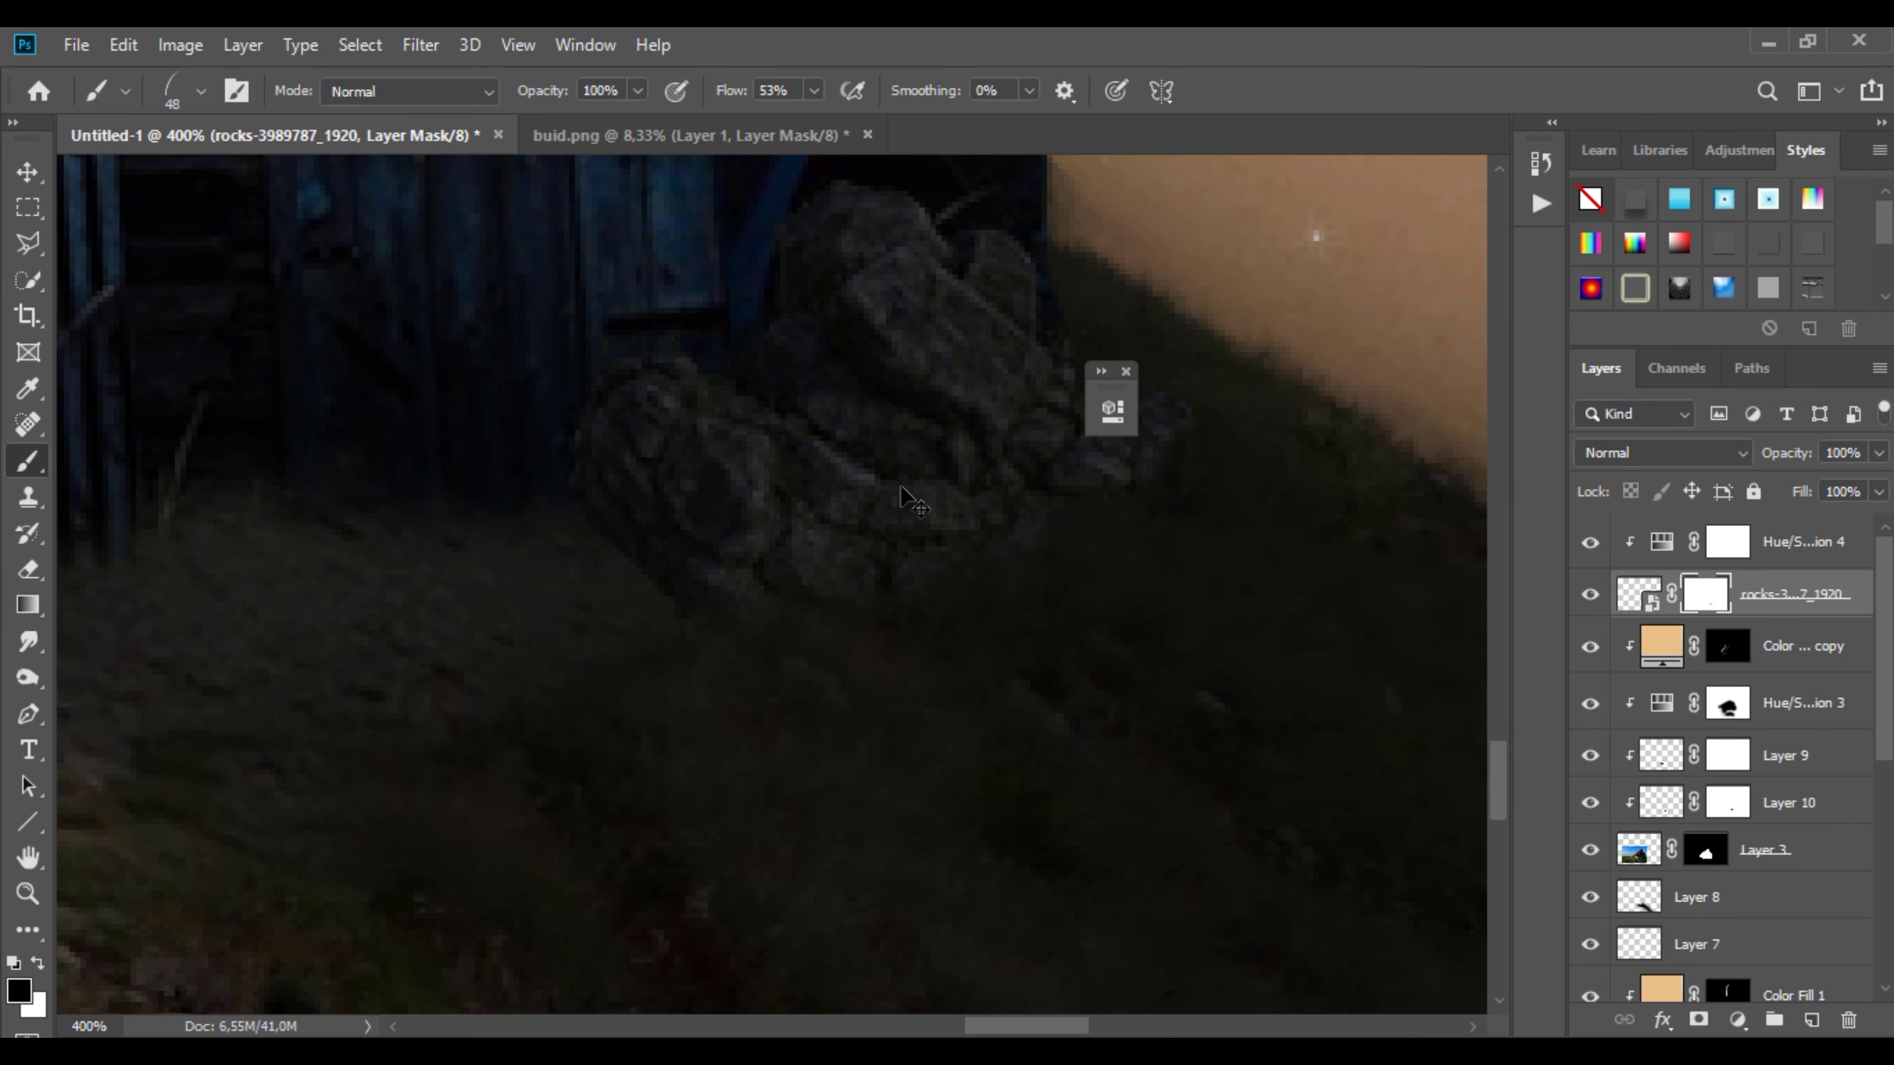
pyautogui.click(1126, 371)
# Step: Zoom out and select Layer 8, the Color Burn layer, bringing up its Opacity slider
pyautogui.scroll(-4, 719, 596)
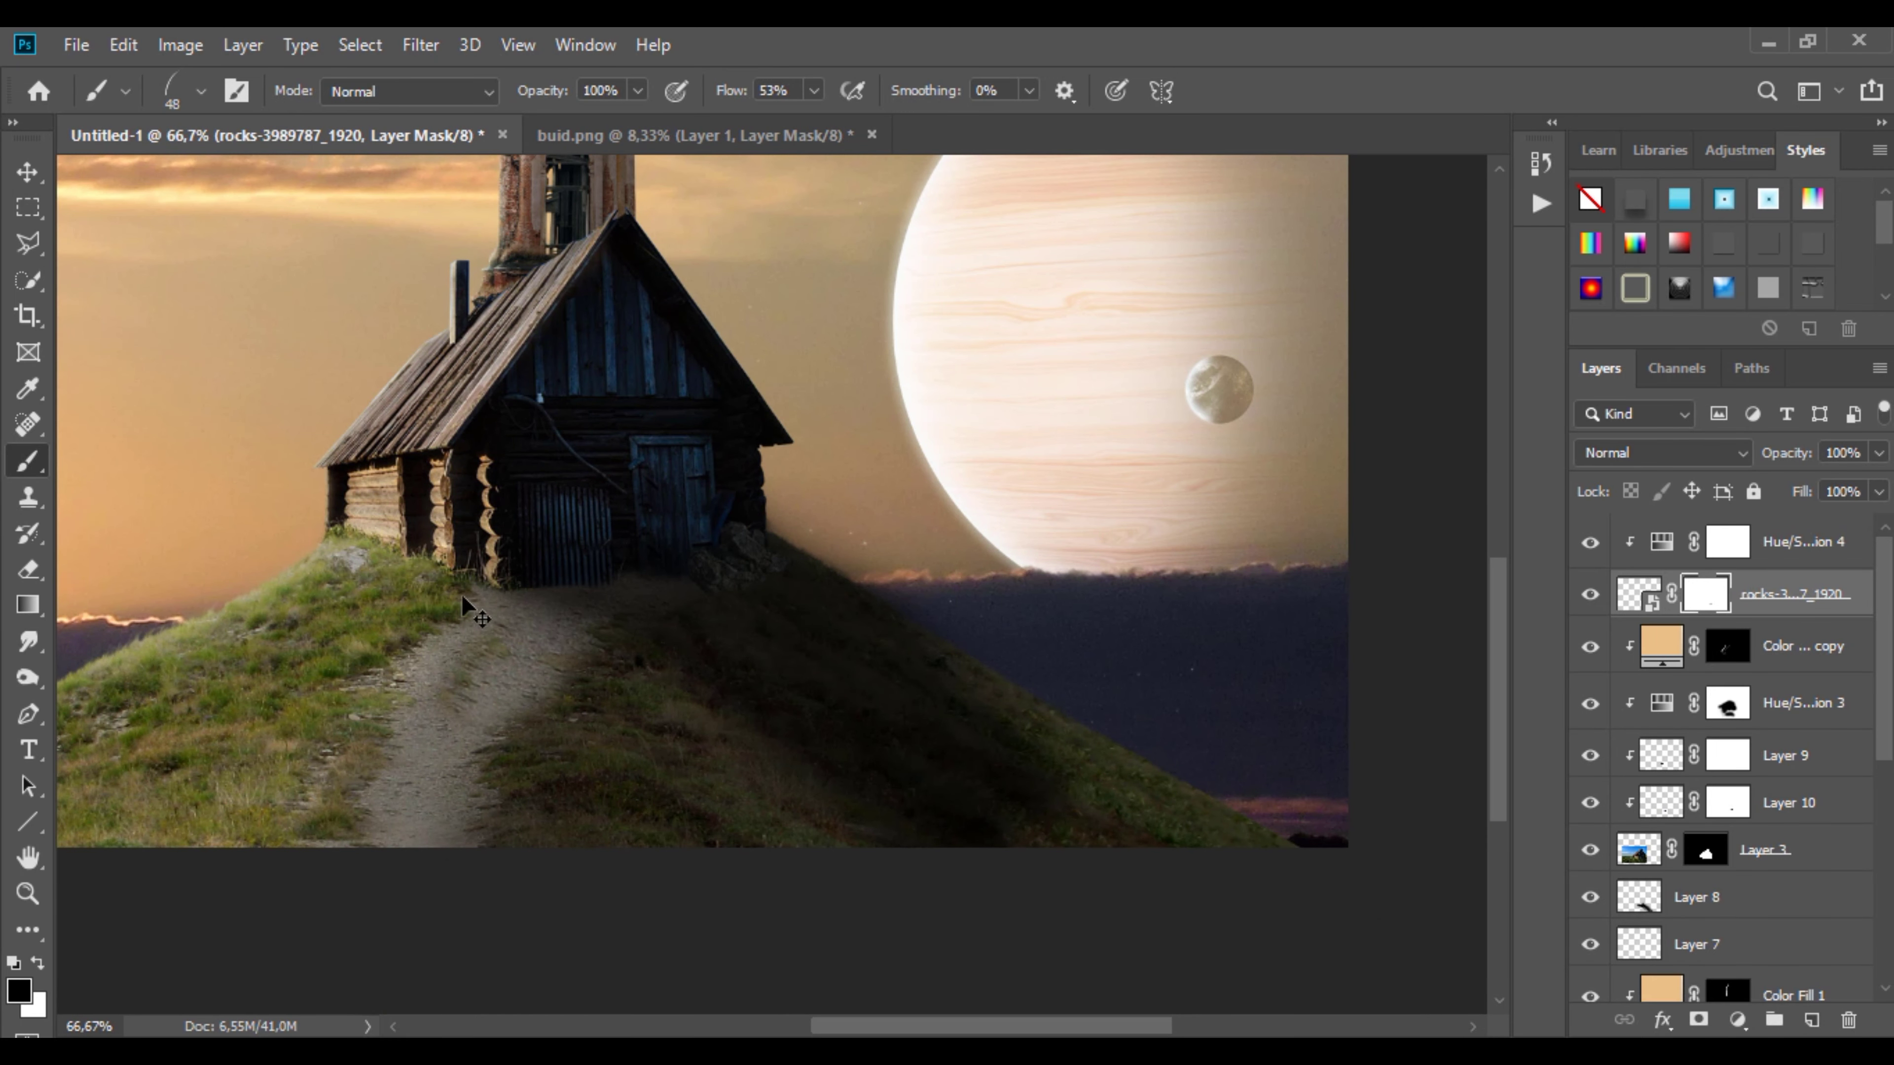
pyautogui.scroll(-1, 419, 569)
pyautogui.scroll(-1, 418, 567)
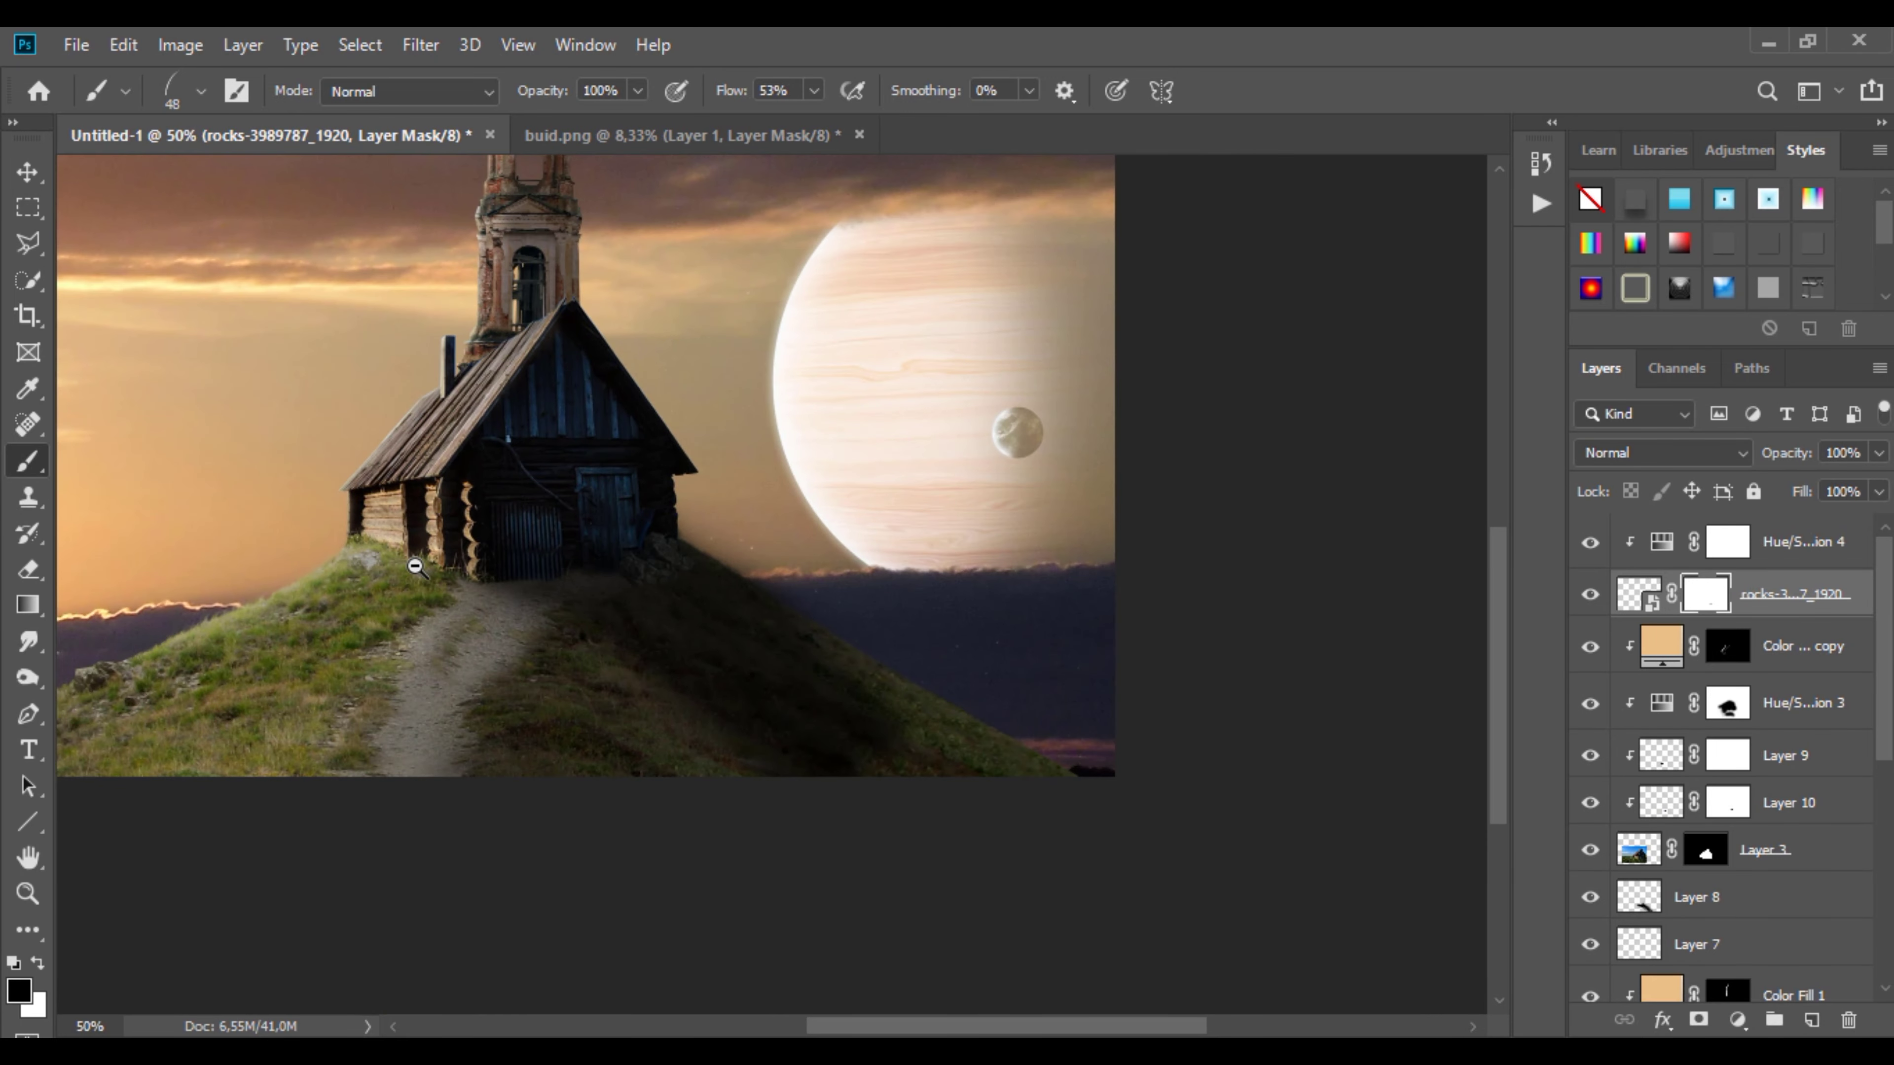
pyautogui.scroll(-1, 415, 567)
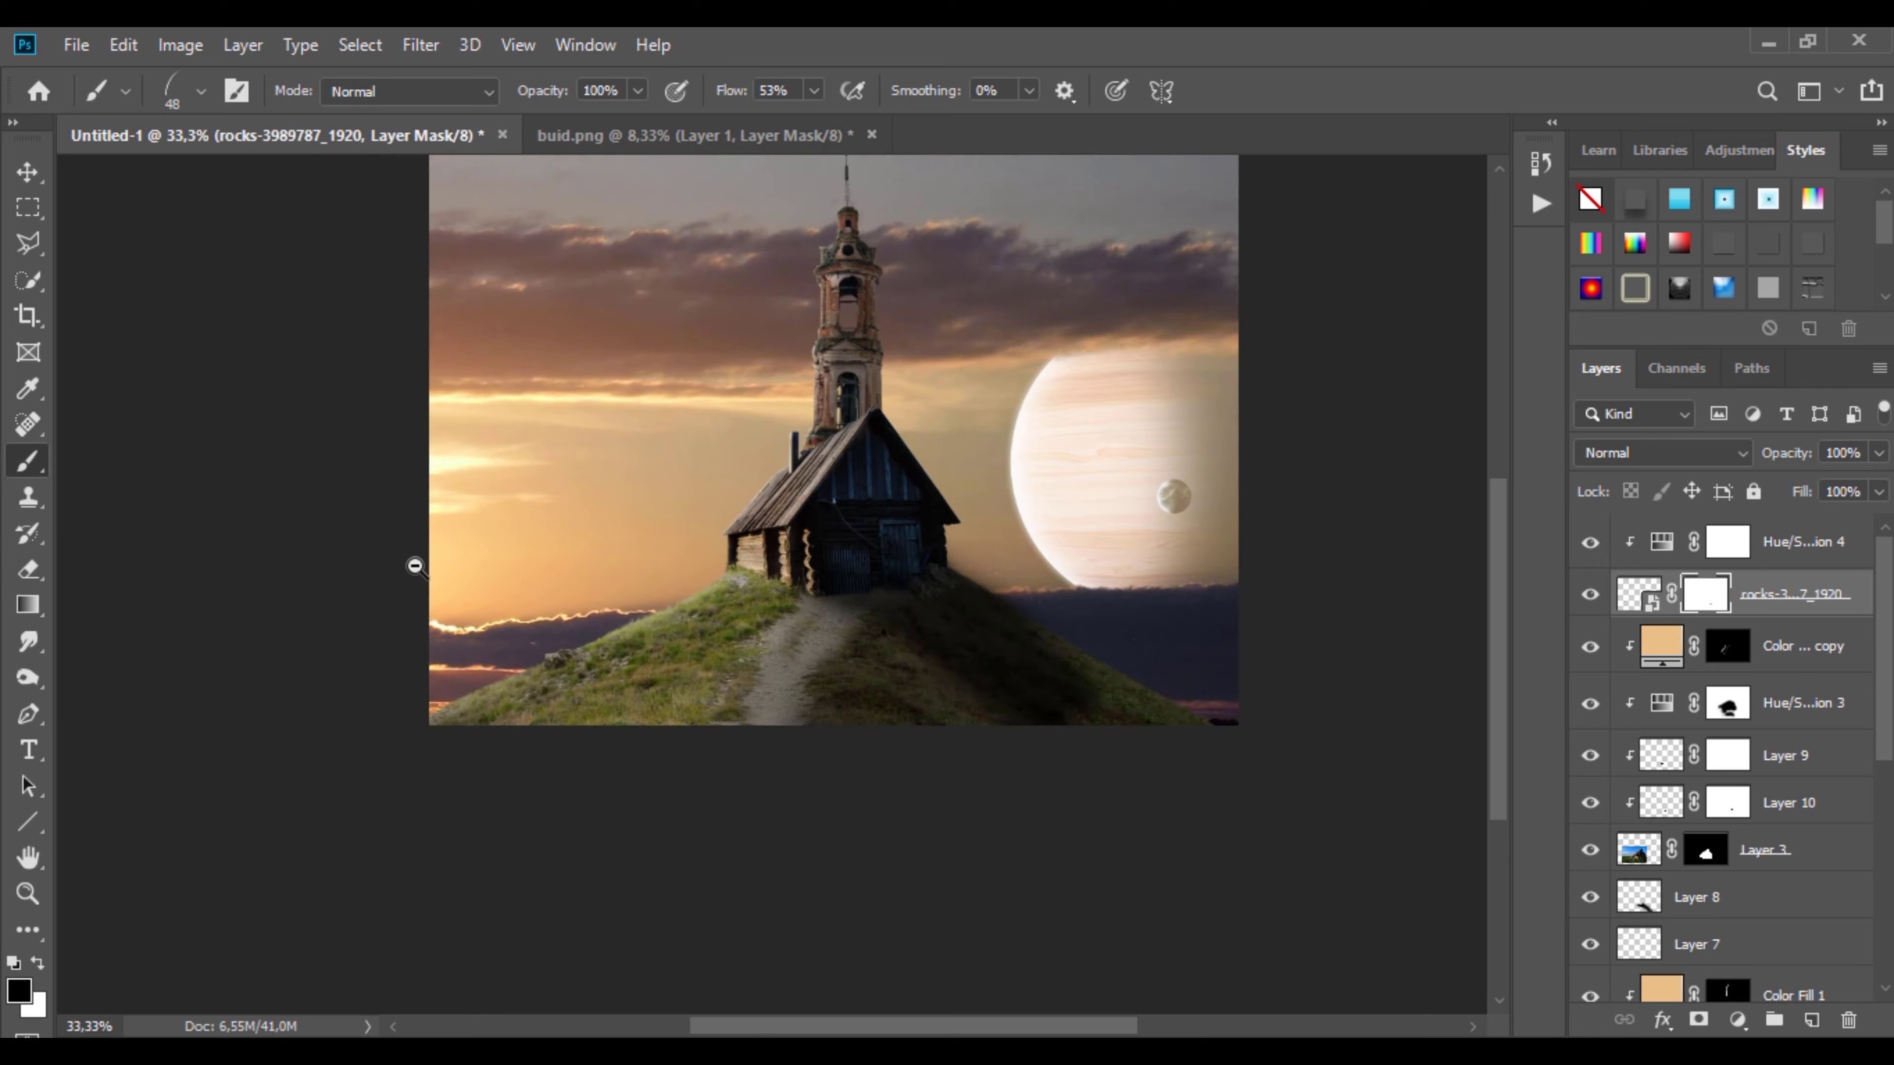
pyautogui.click(1699, 917)
pyautogui.click(1879, 453)
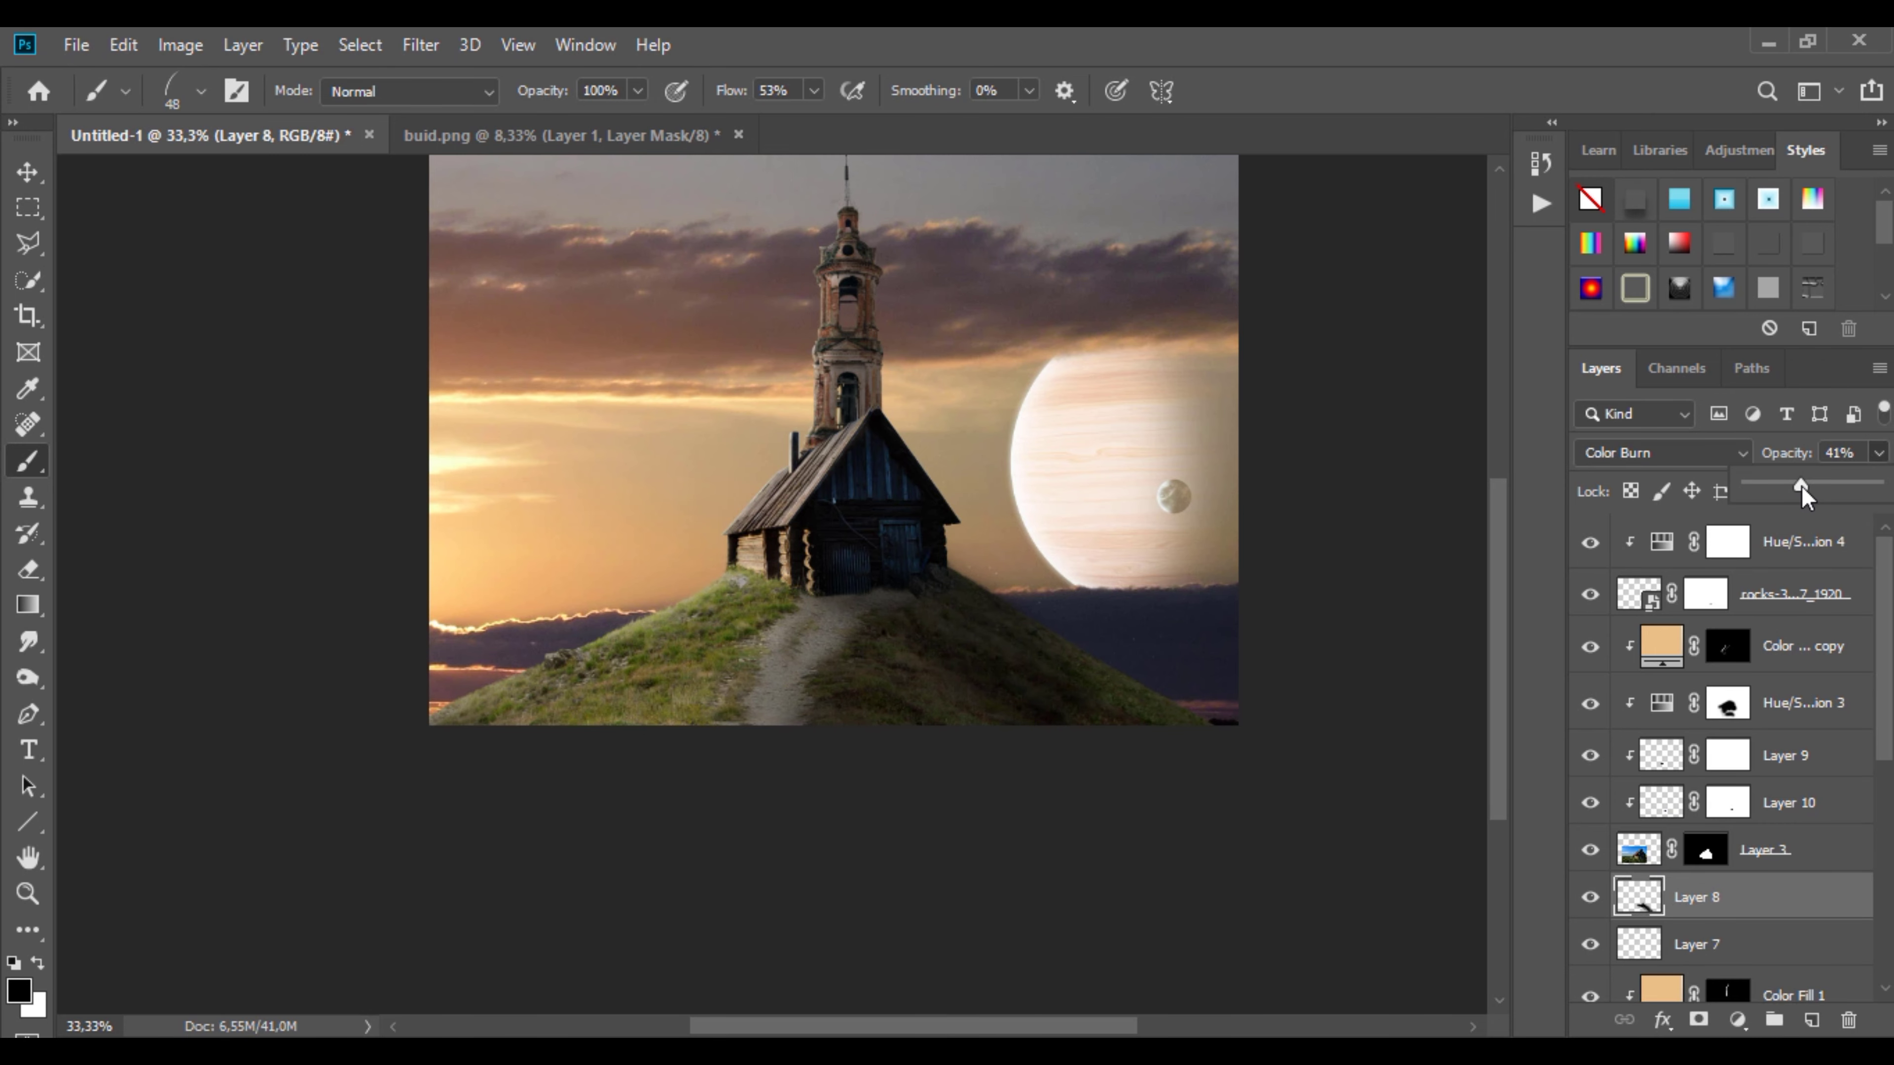
# Step: Set Layer 8 to 41% opacity and darken the upper sky by painting the overlay mask
pyautogui.scroll(1, 834, 477)
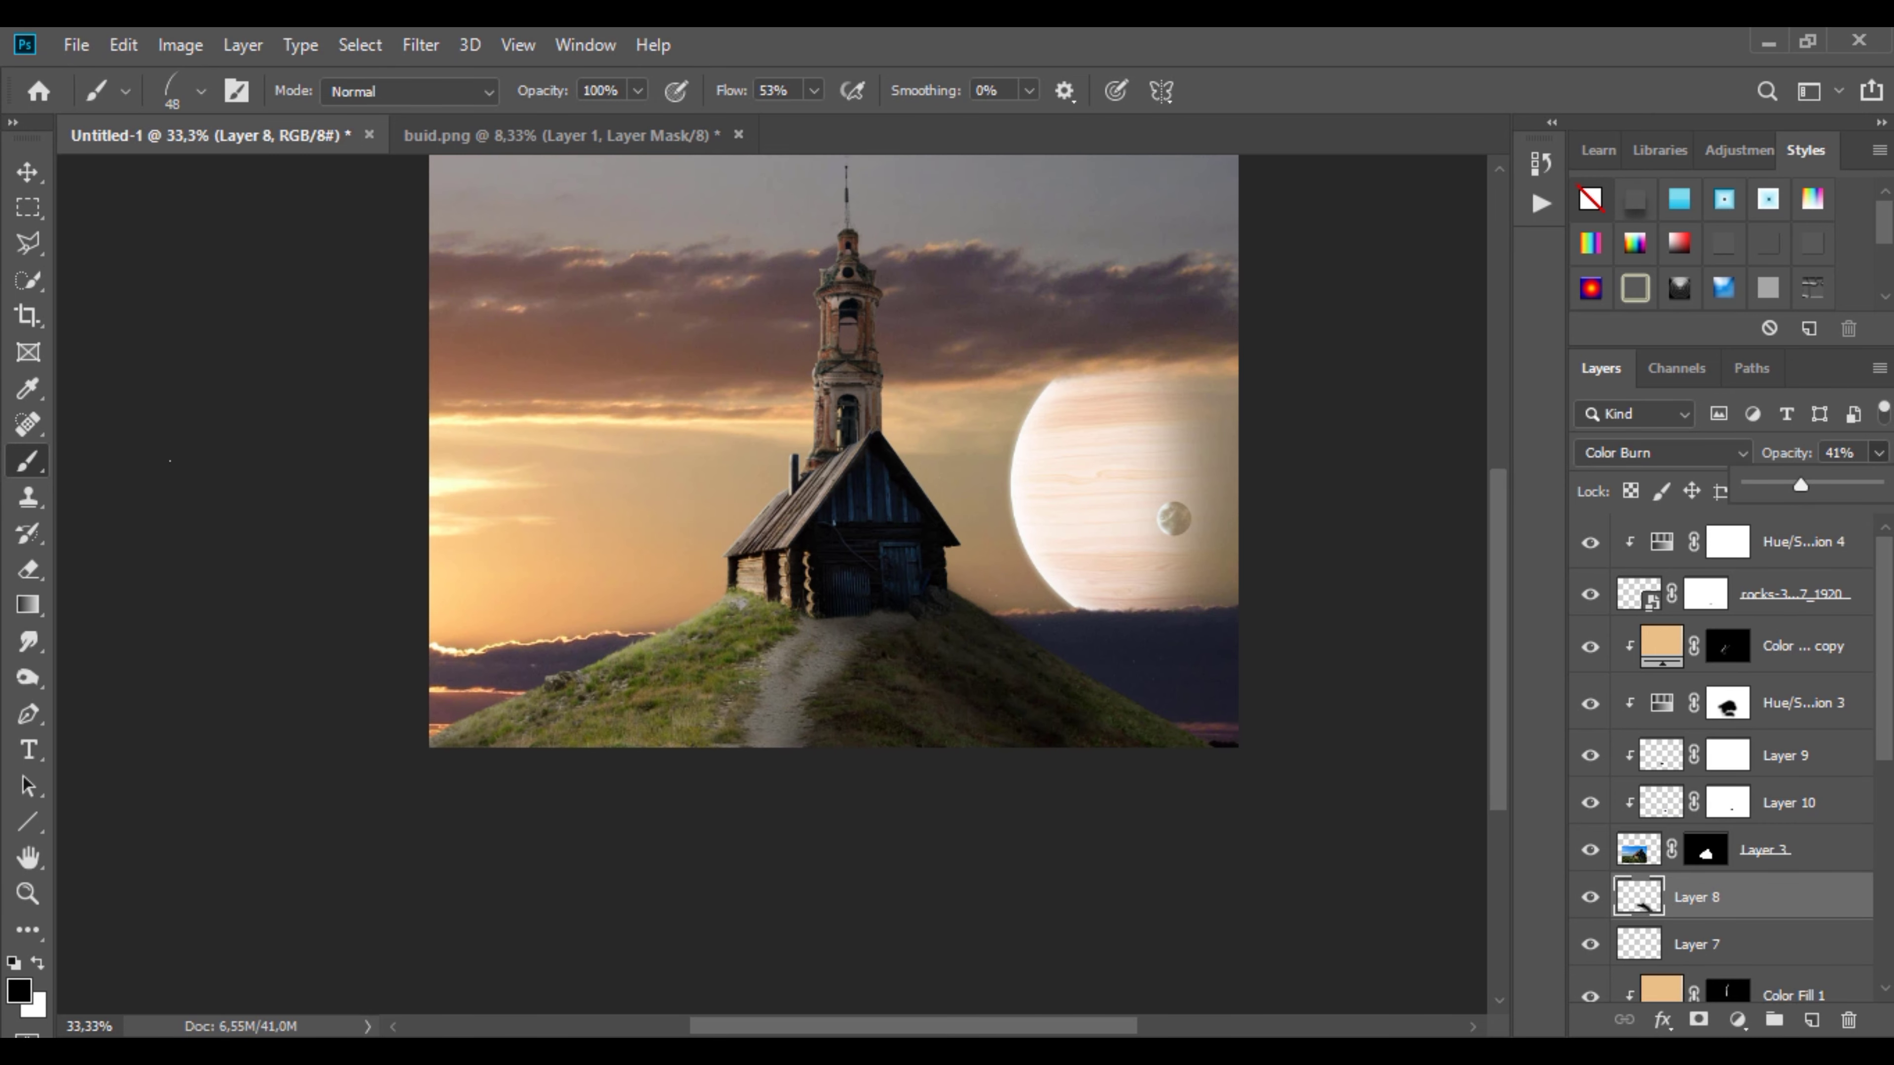
pyautogui.scroll(1, 834, 477)
pyautogui.scroll(1, 834, 477)
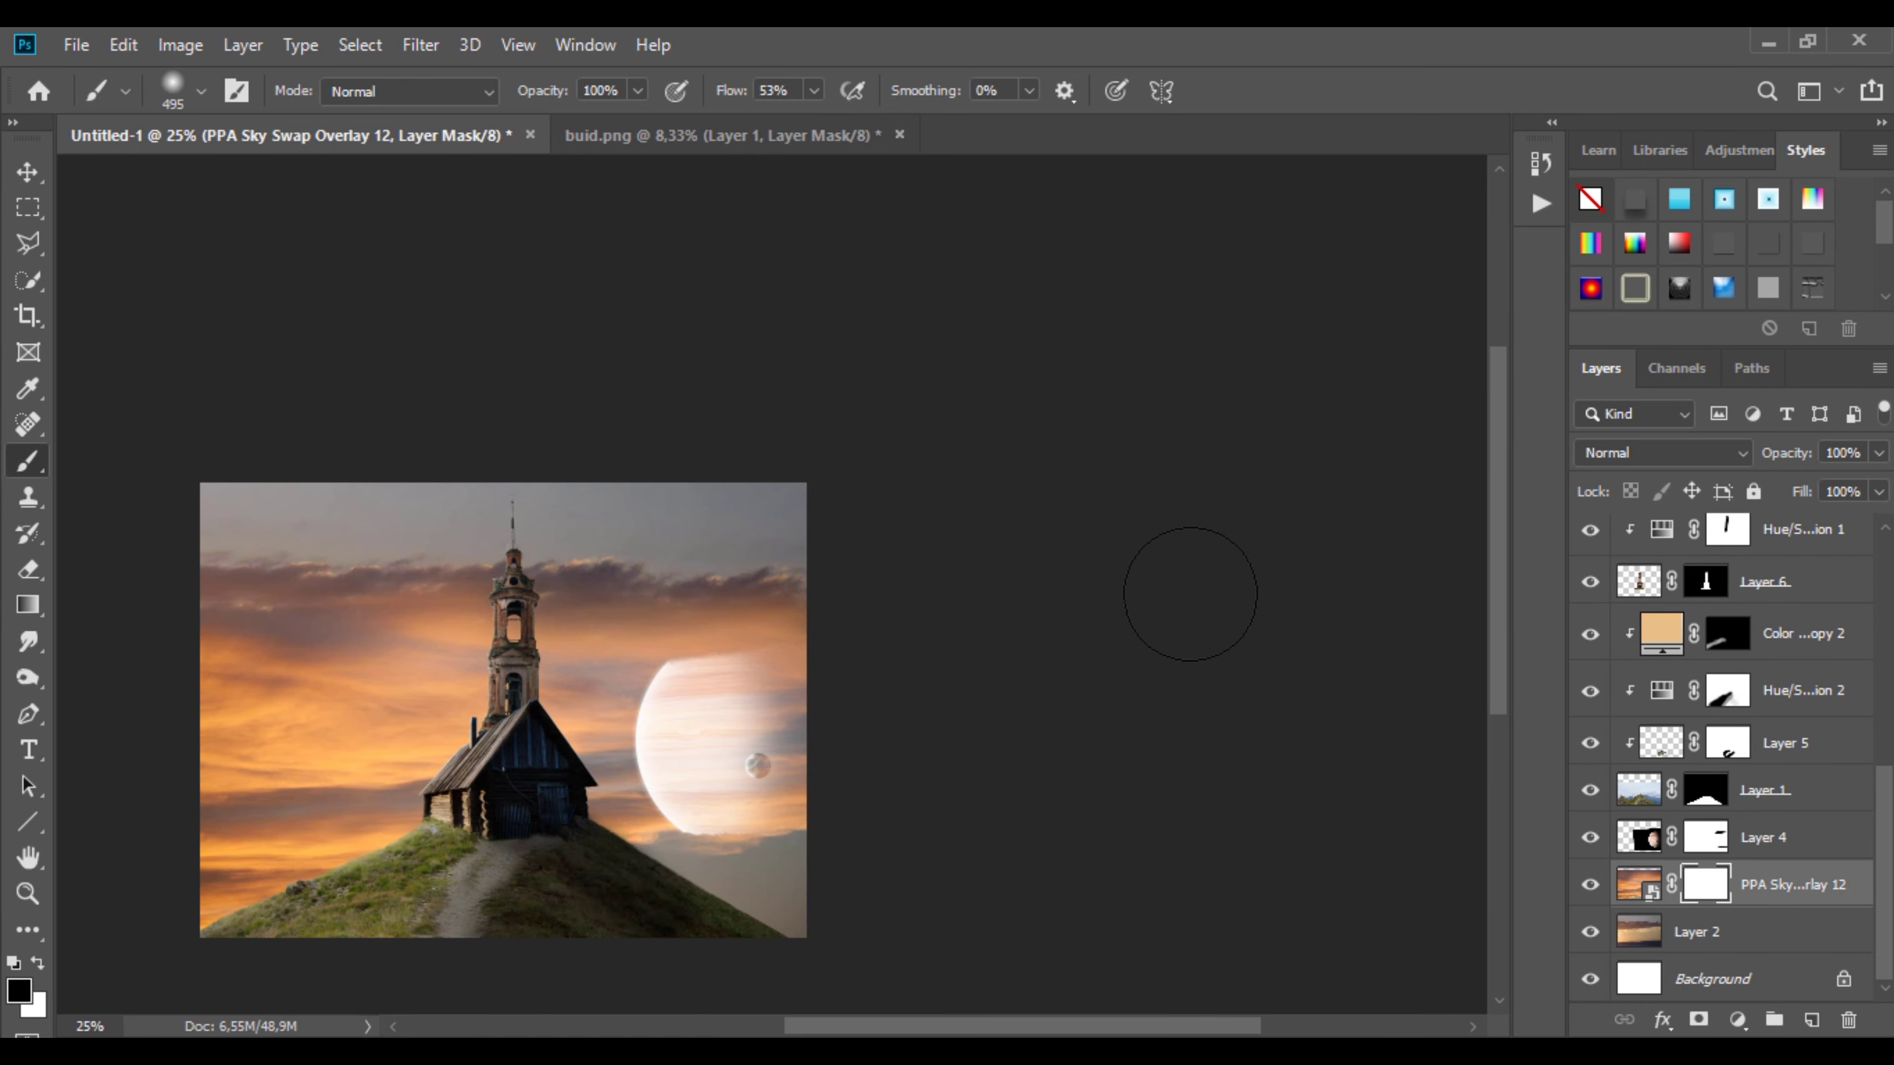
pyautogui.moveTo(1107, 584)
pyautogui.mouseDown()
pyautogui.moveTo(646, 613)
pyautogui.moveTo(262, 583)
pyautogui.moveTo(761, 592)
pyautogui.moveTo(493, 668)
pyautogui.moveTo(84, 719)
pyautogui.moveTo(119, 719)
pyautogui.mouseUp()
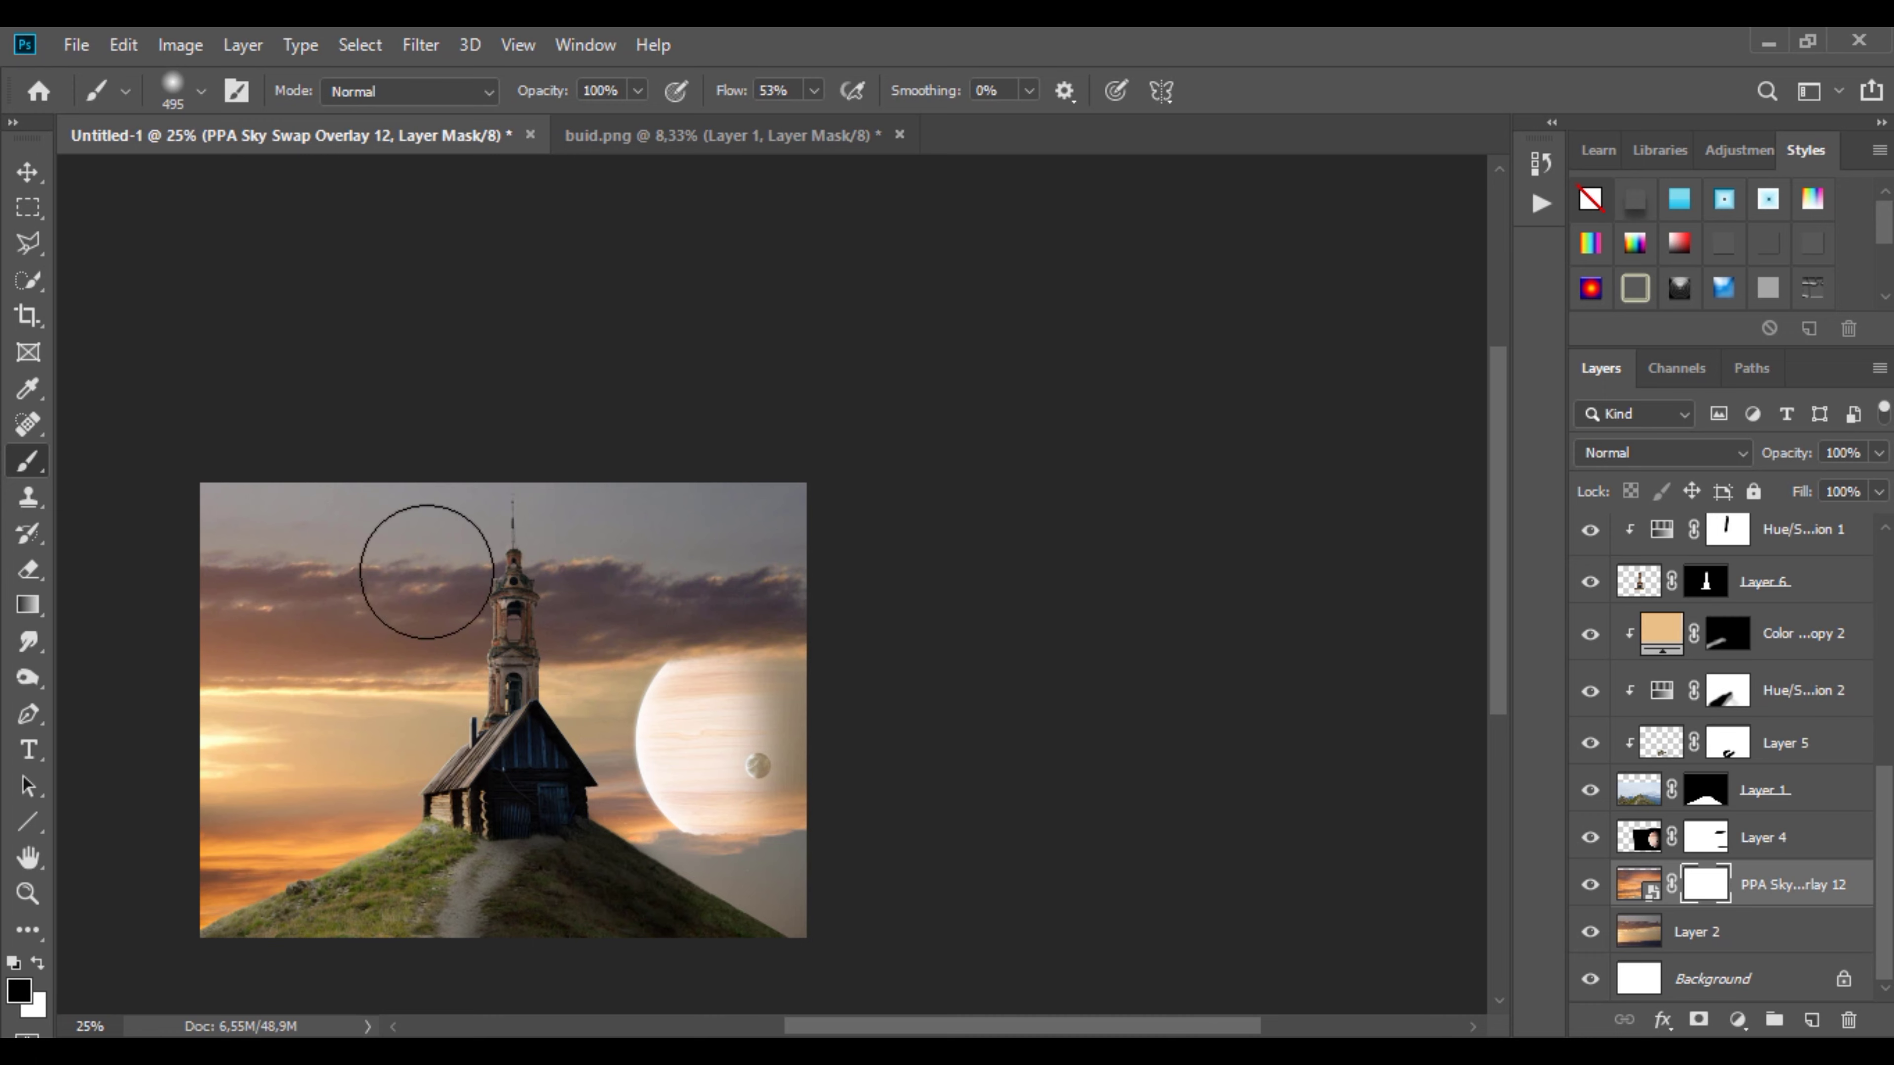
# Step: Zoom in on the rock and grass at the house's lower-left corner
pyautogui.hotkey('ctrl', '+')
pyautogui.hotkey('ctrl', '+')
pyautogui.hotkey('ctrl', '+')
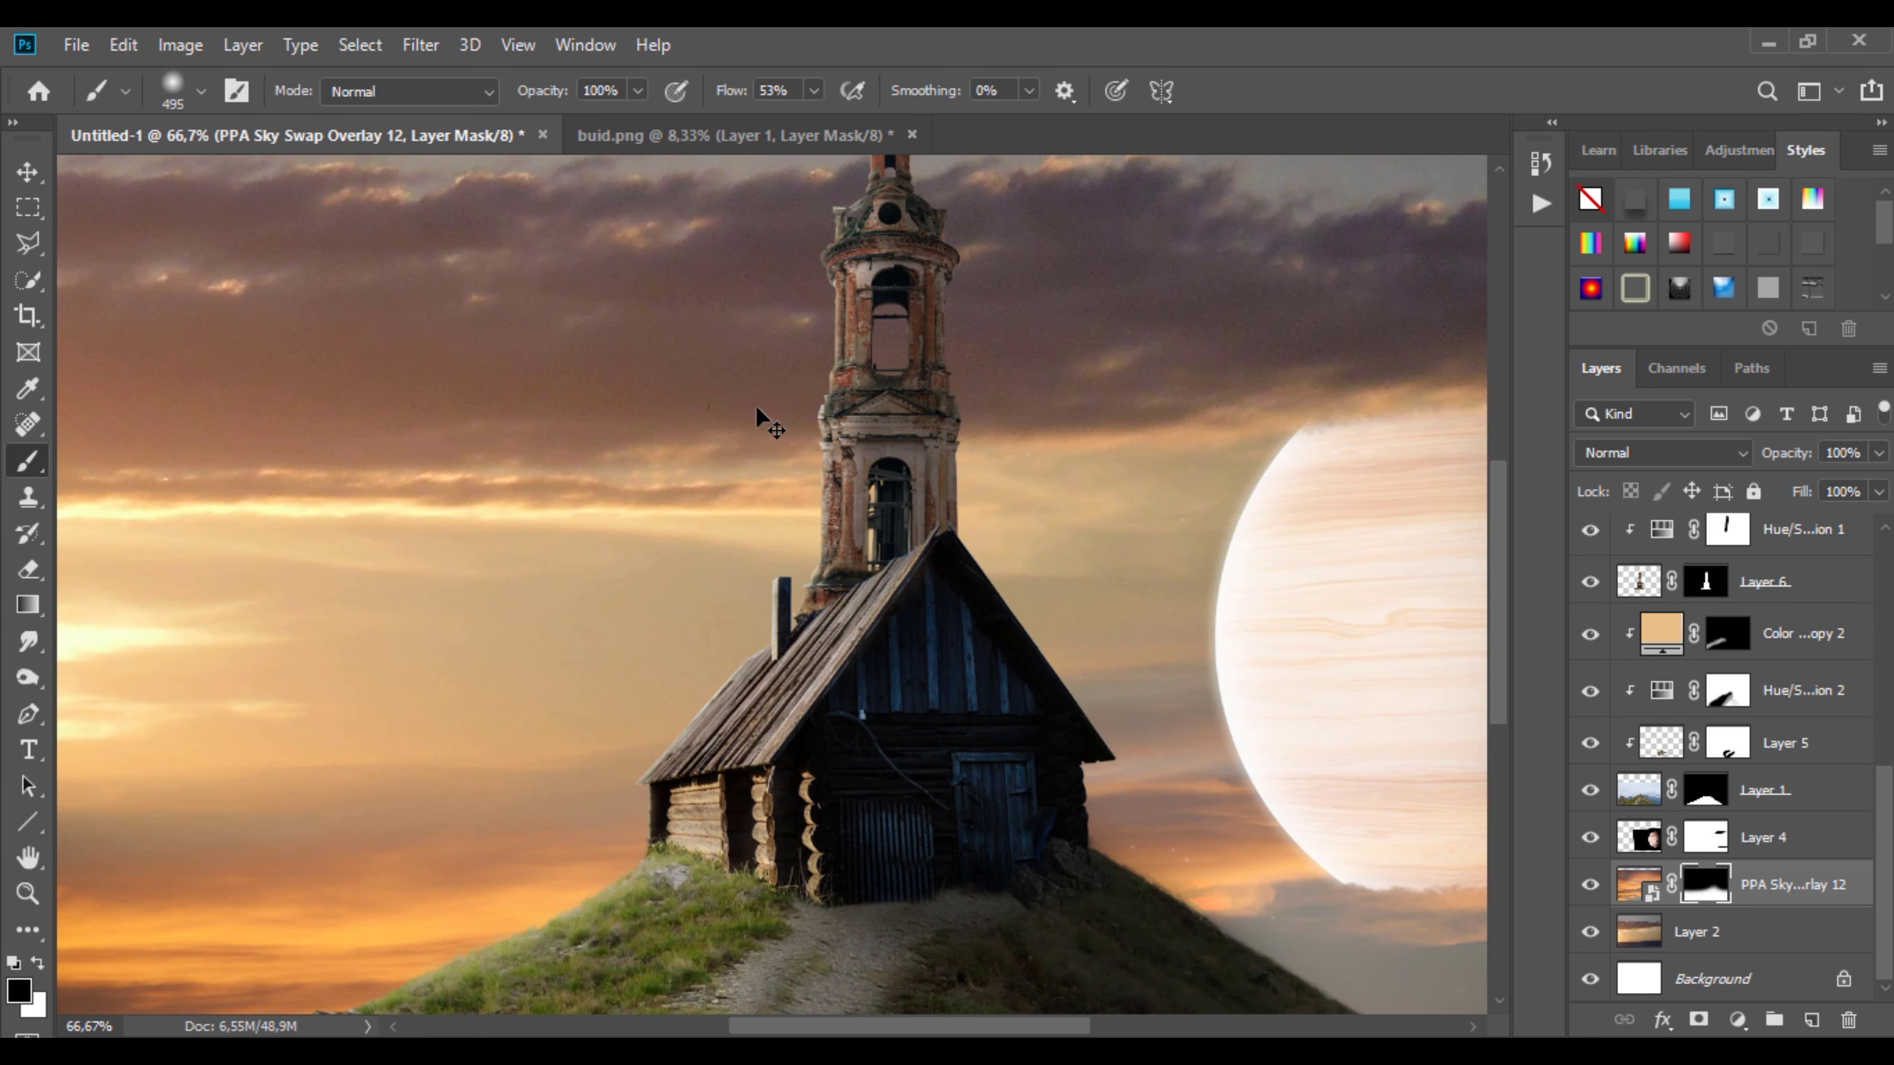
pyautogui.hotkey('ctrl', '-')
pyautogui.hotkey('ctrl', '-')
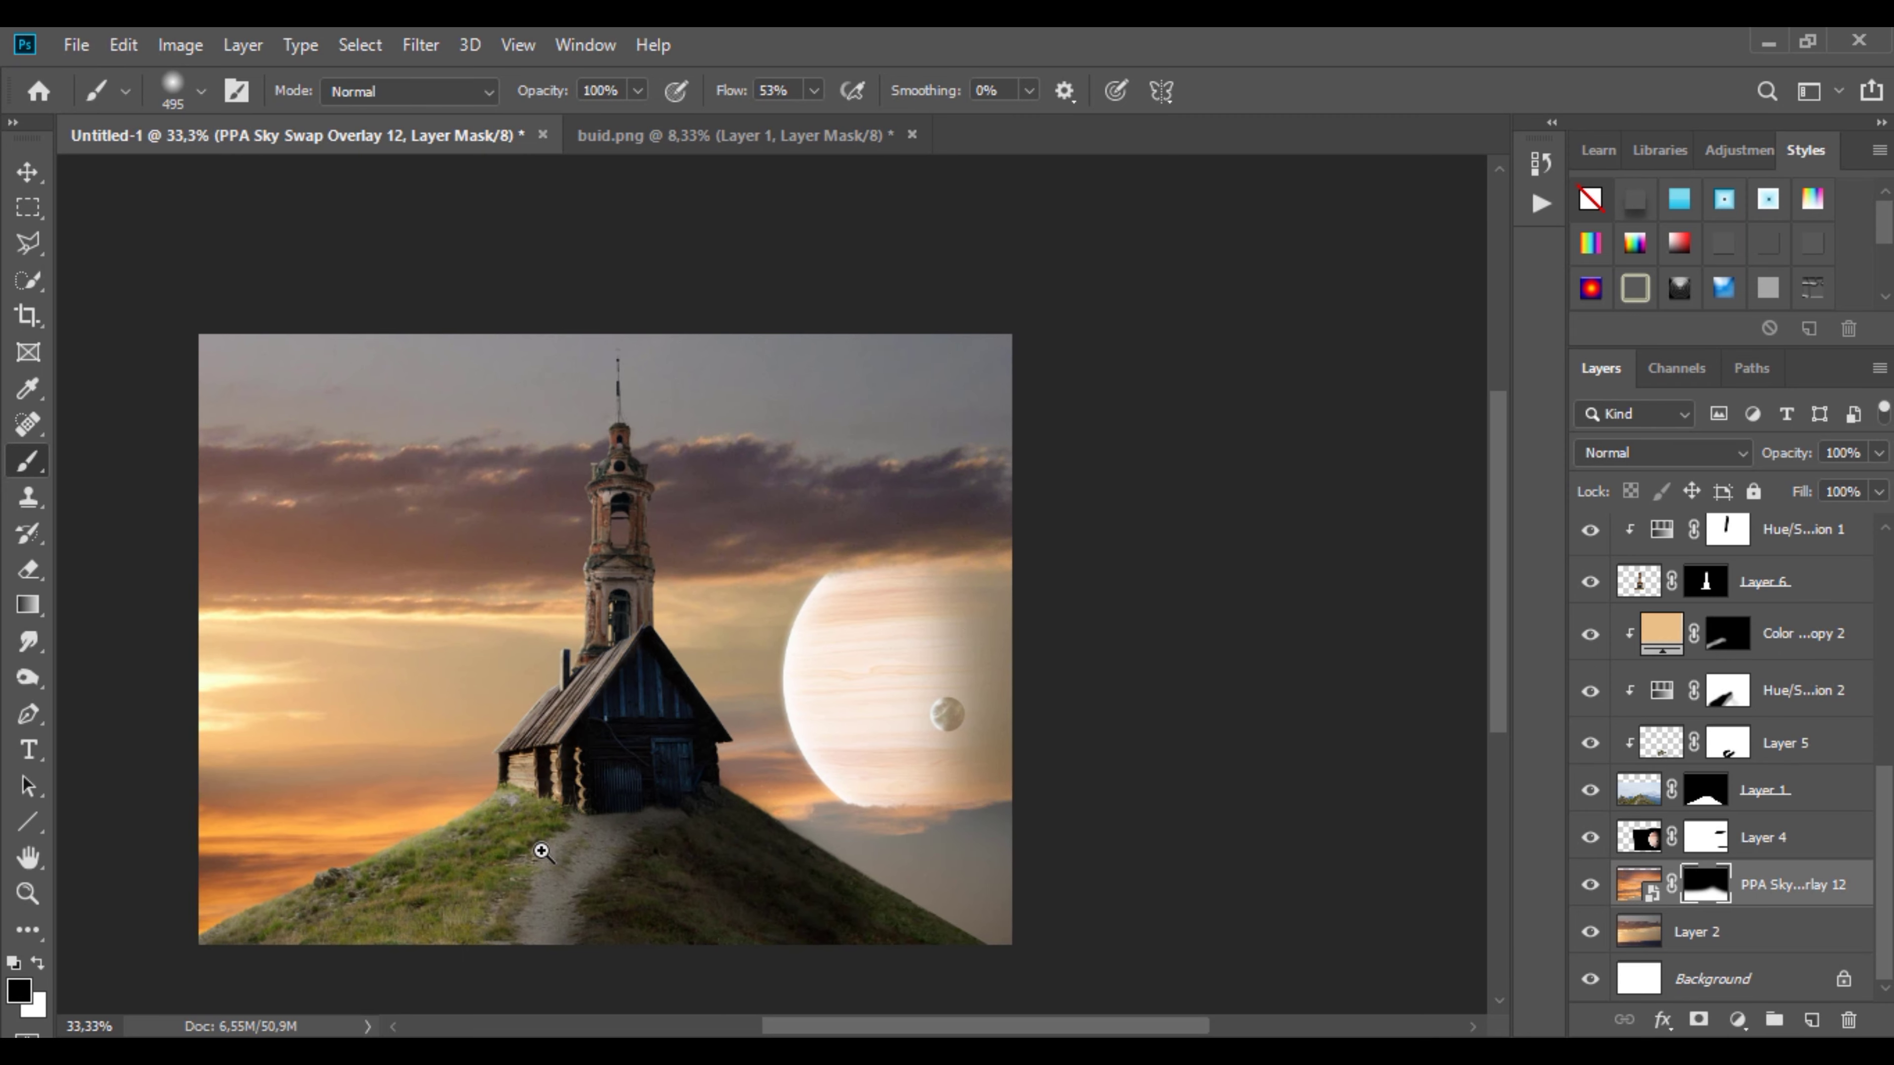
pyautogui.moveTo(492, 756); pyautogui.dragTo(512, 755)
pyautogui.click(512, 755)
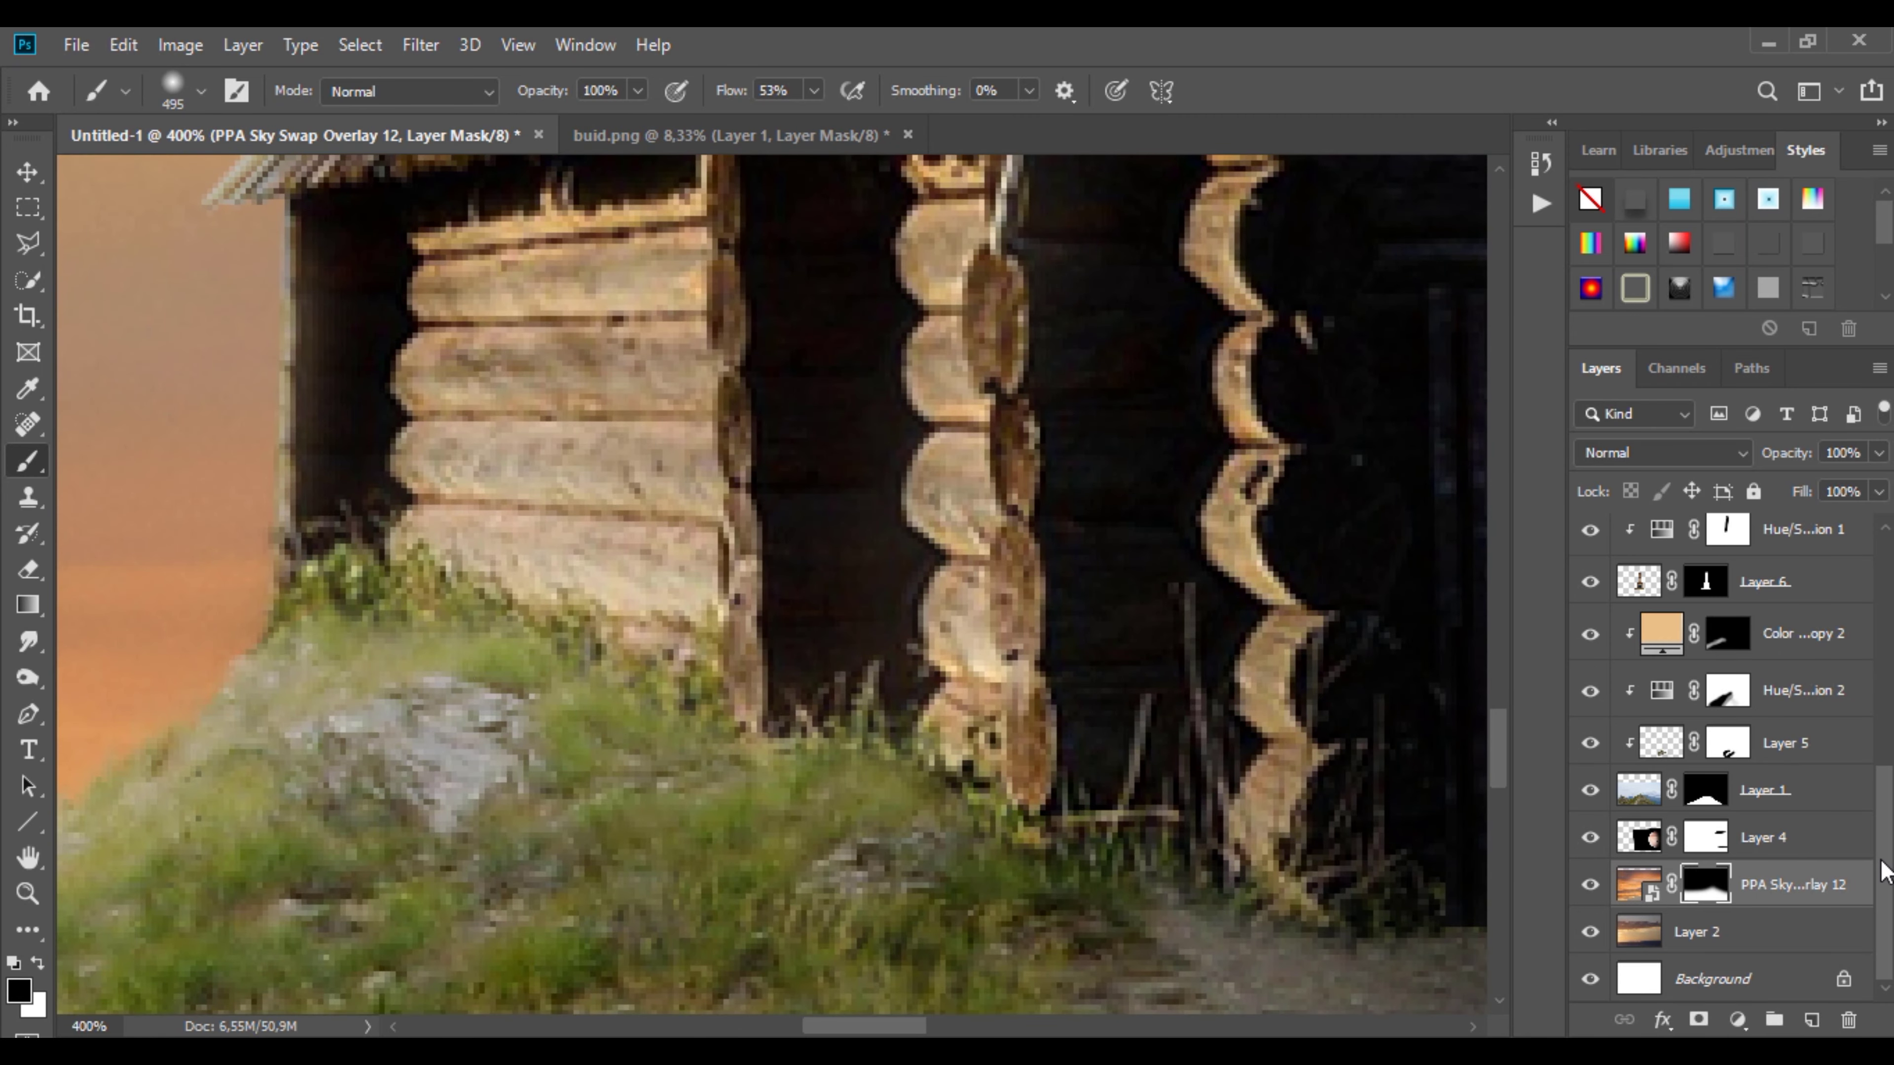
# Step: Add a new top layer, Layer 11, sample grass greens and set a 12 px brush
pyautogui.scroll(5, 1722, 754)
pyautogui.click(1801, 558)
pyautogui.click(1803, 1026)
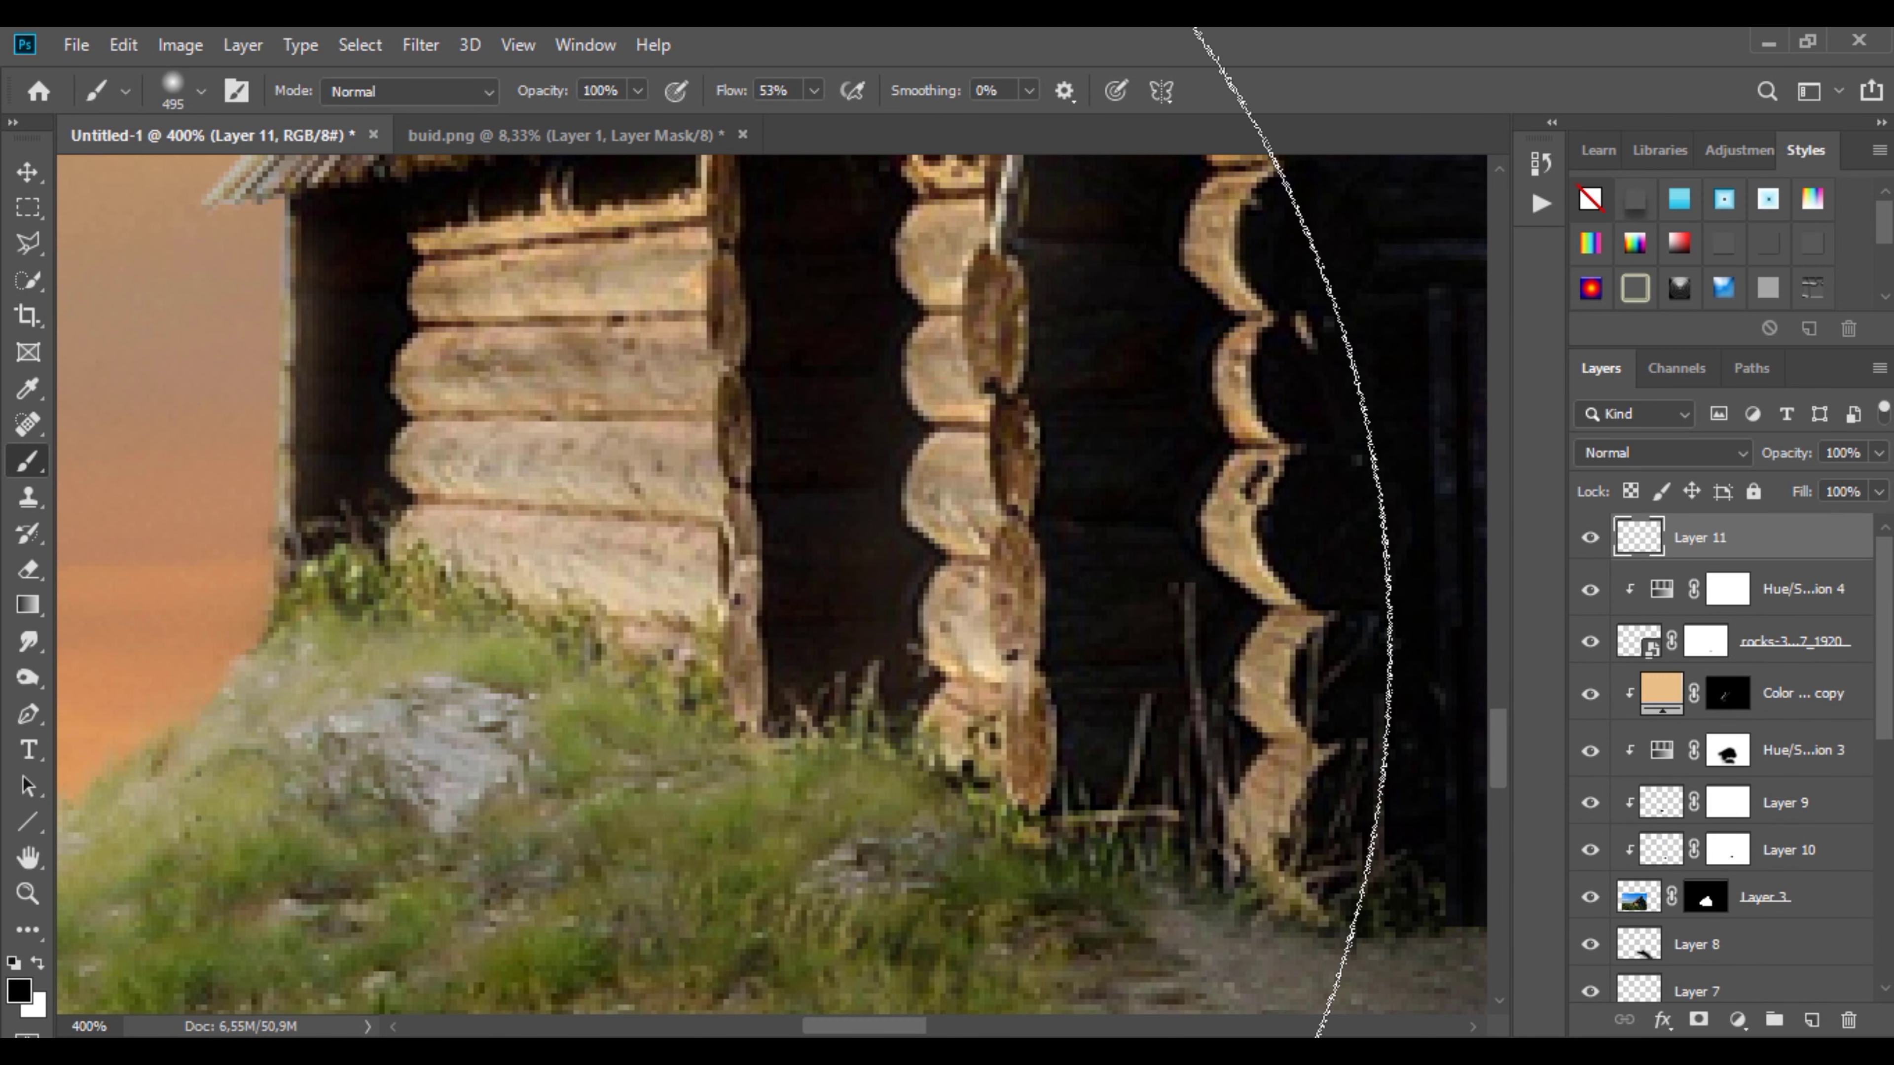
pyautogui.keyDown('alt'); pyautogui.click(403, 642); pyautogui.keyUp('alt')
pyautogui.rightClick(402, 642)
pyautogui.press('Escape')
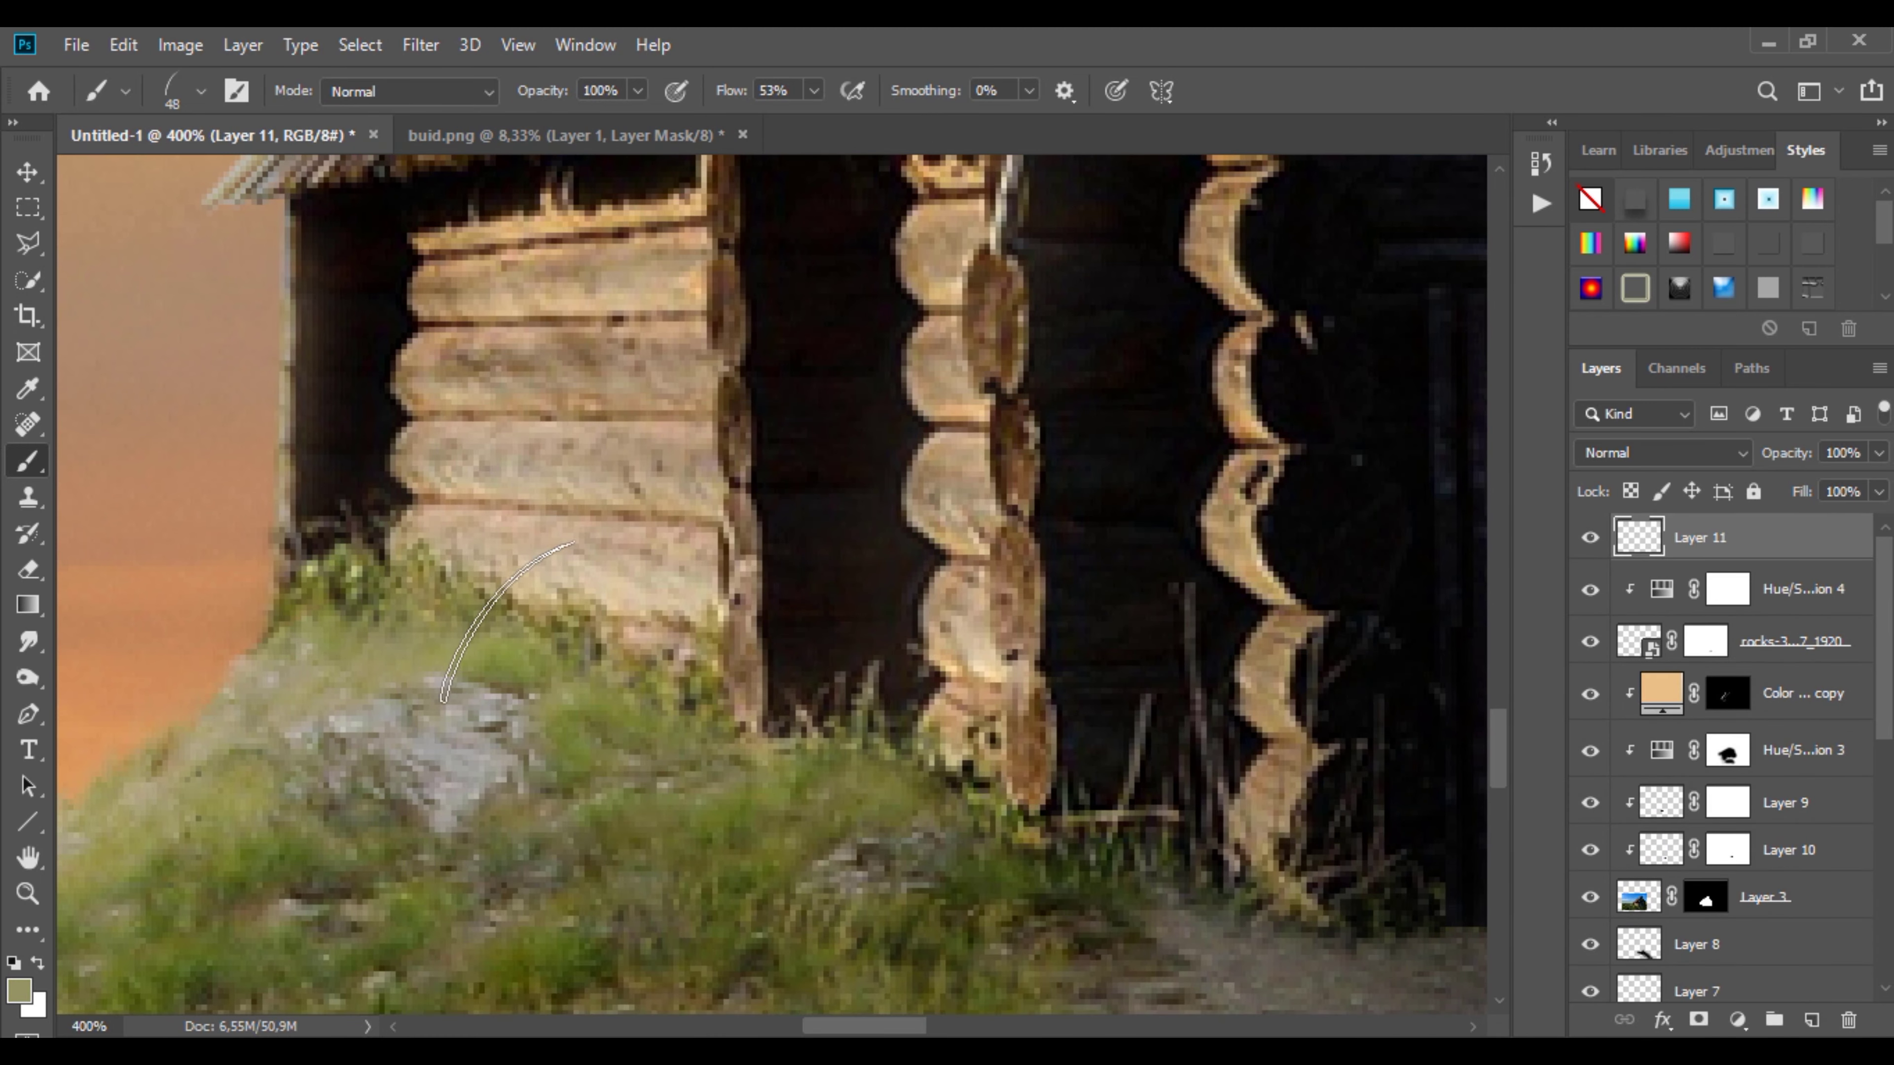
pyautogui.keyDown('alt'); pyautogui.click(708, 678); pyautogui.keyUp('alt')
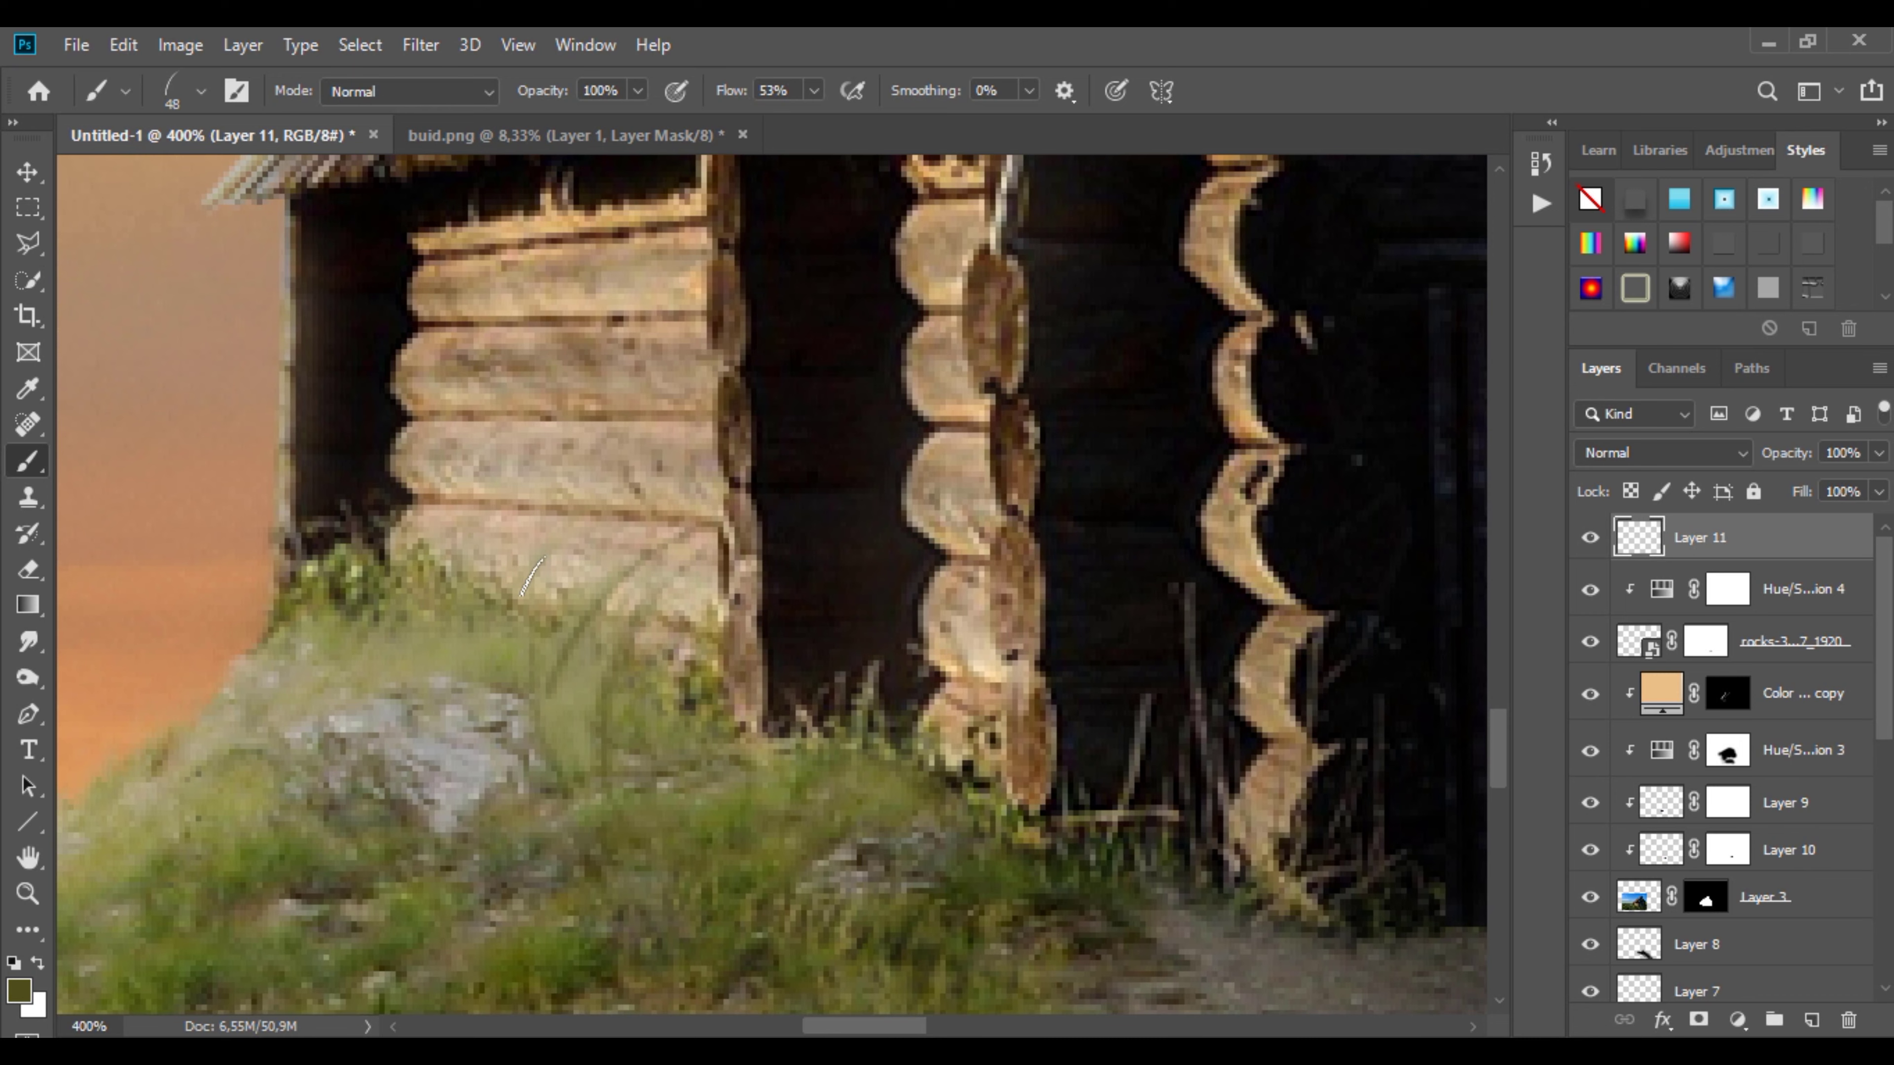
pyautogui.rightClick(616, 668)
pyautogui.write('12')
pyautogui.press('Return')
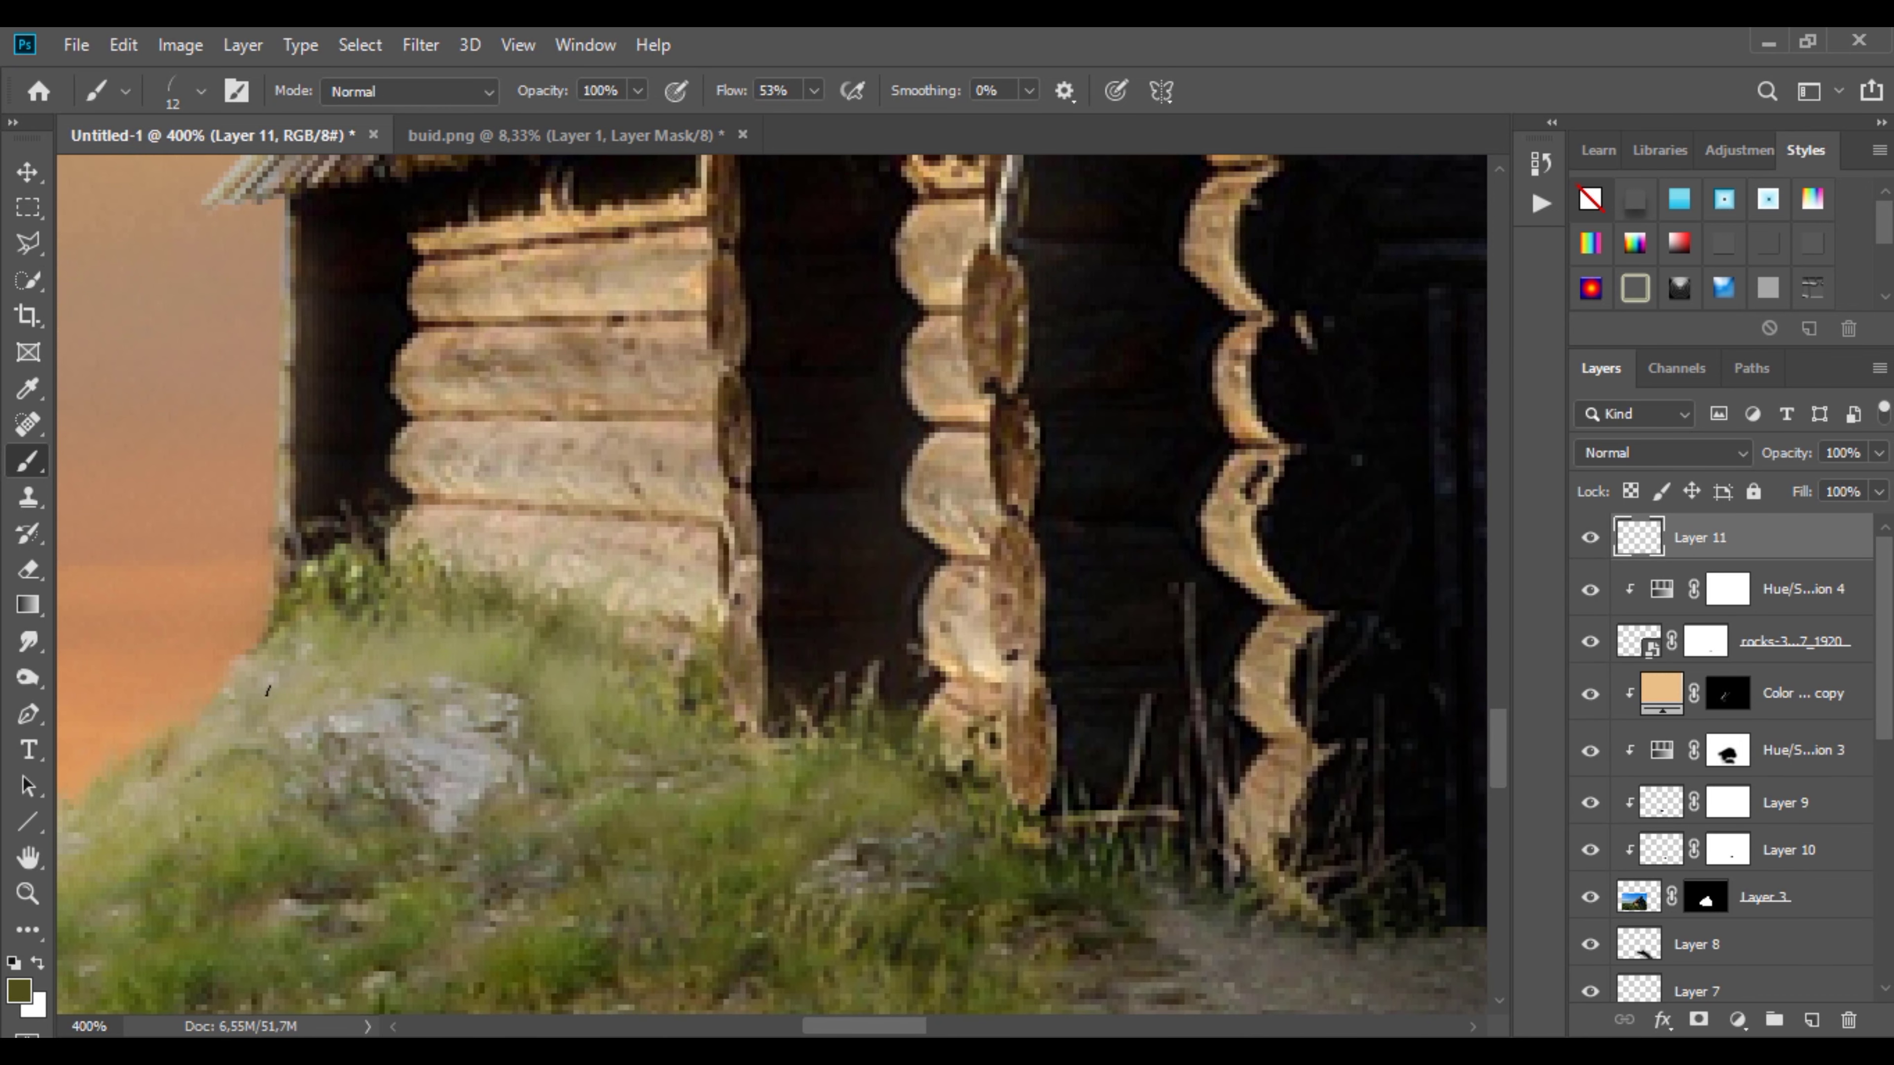
# Step: Paint dark and bright grass blades along the hill edge against the orange sky
pyautogui.moveTo(216, 702); pyautogui.dragTo(283, 638)
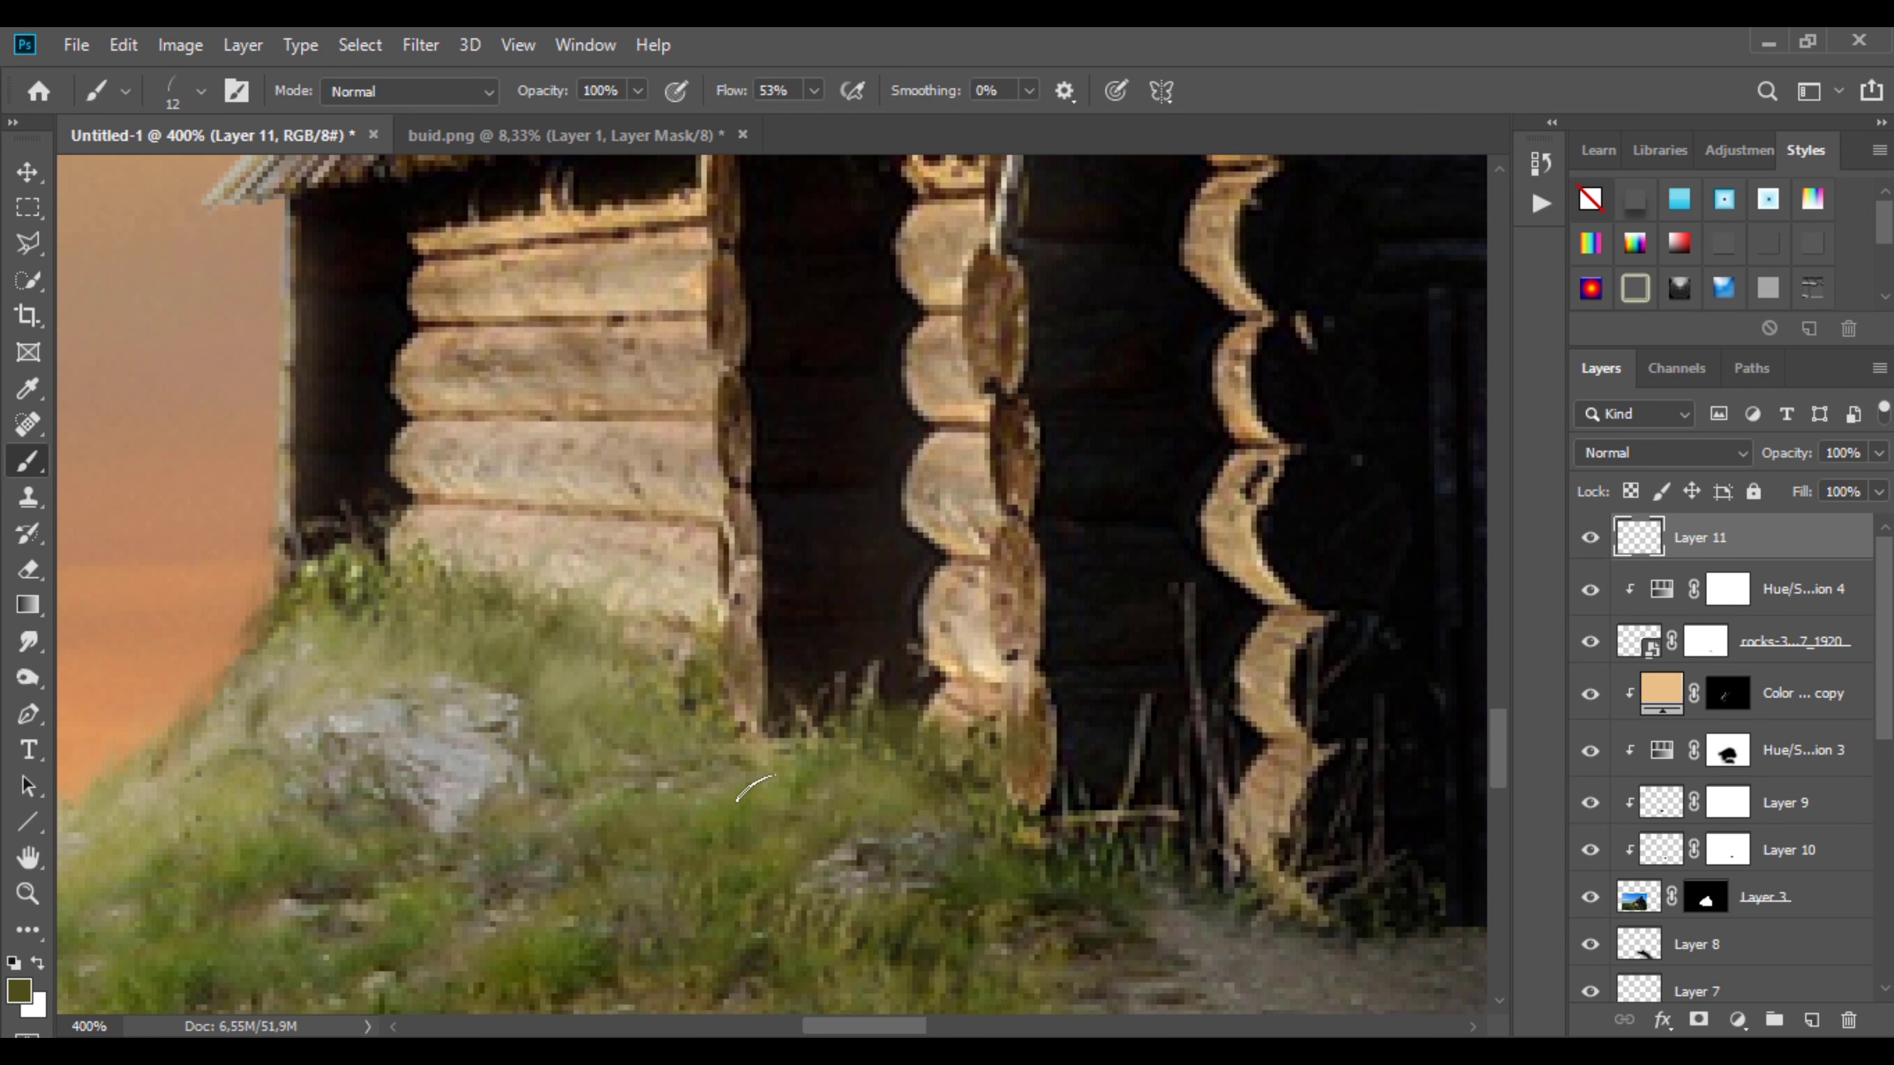
pyautogui.keyDown('alt'); pyautogui.click(623, 695); pyautogui.keyUp('alt')
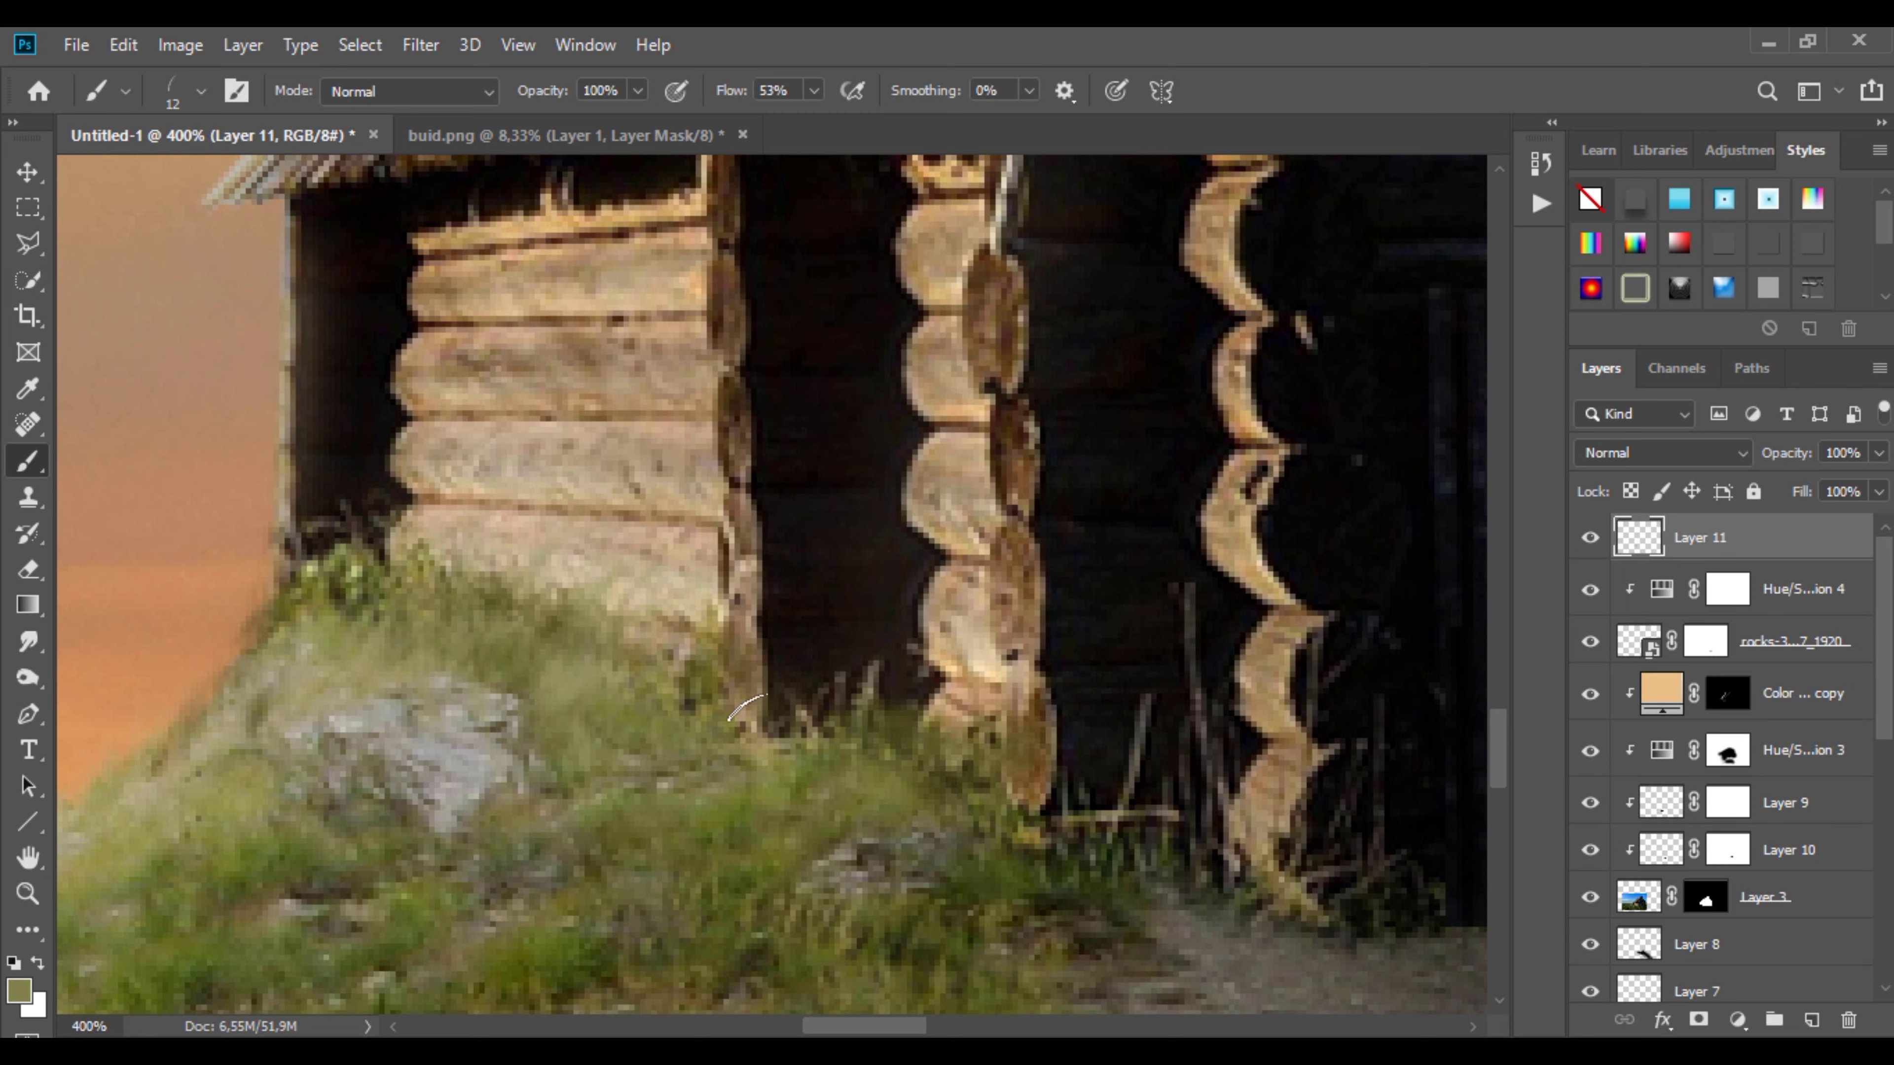
pyautogui.keyDown('alt'); pyautogui.click(566, 708); pyautogui.keyUp('alt')
pyautogui.keyDown('alt'); pyautogui.click(562, 663); pyautogui.keyUp('alt')
pyautogui.keyDown('alt'); pyautogui.click(561, 662); pyautogui.keyUp('alt')
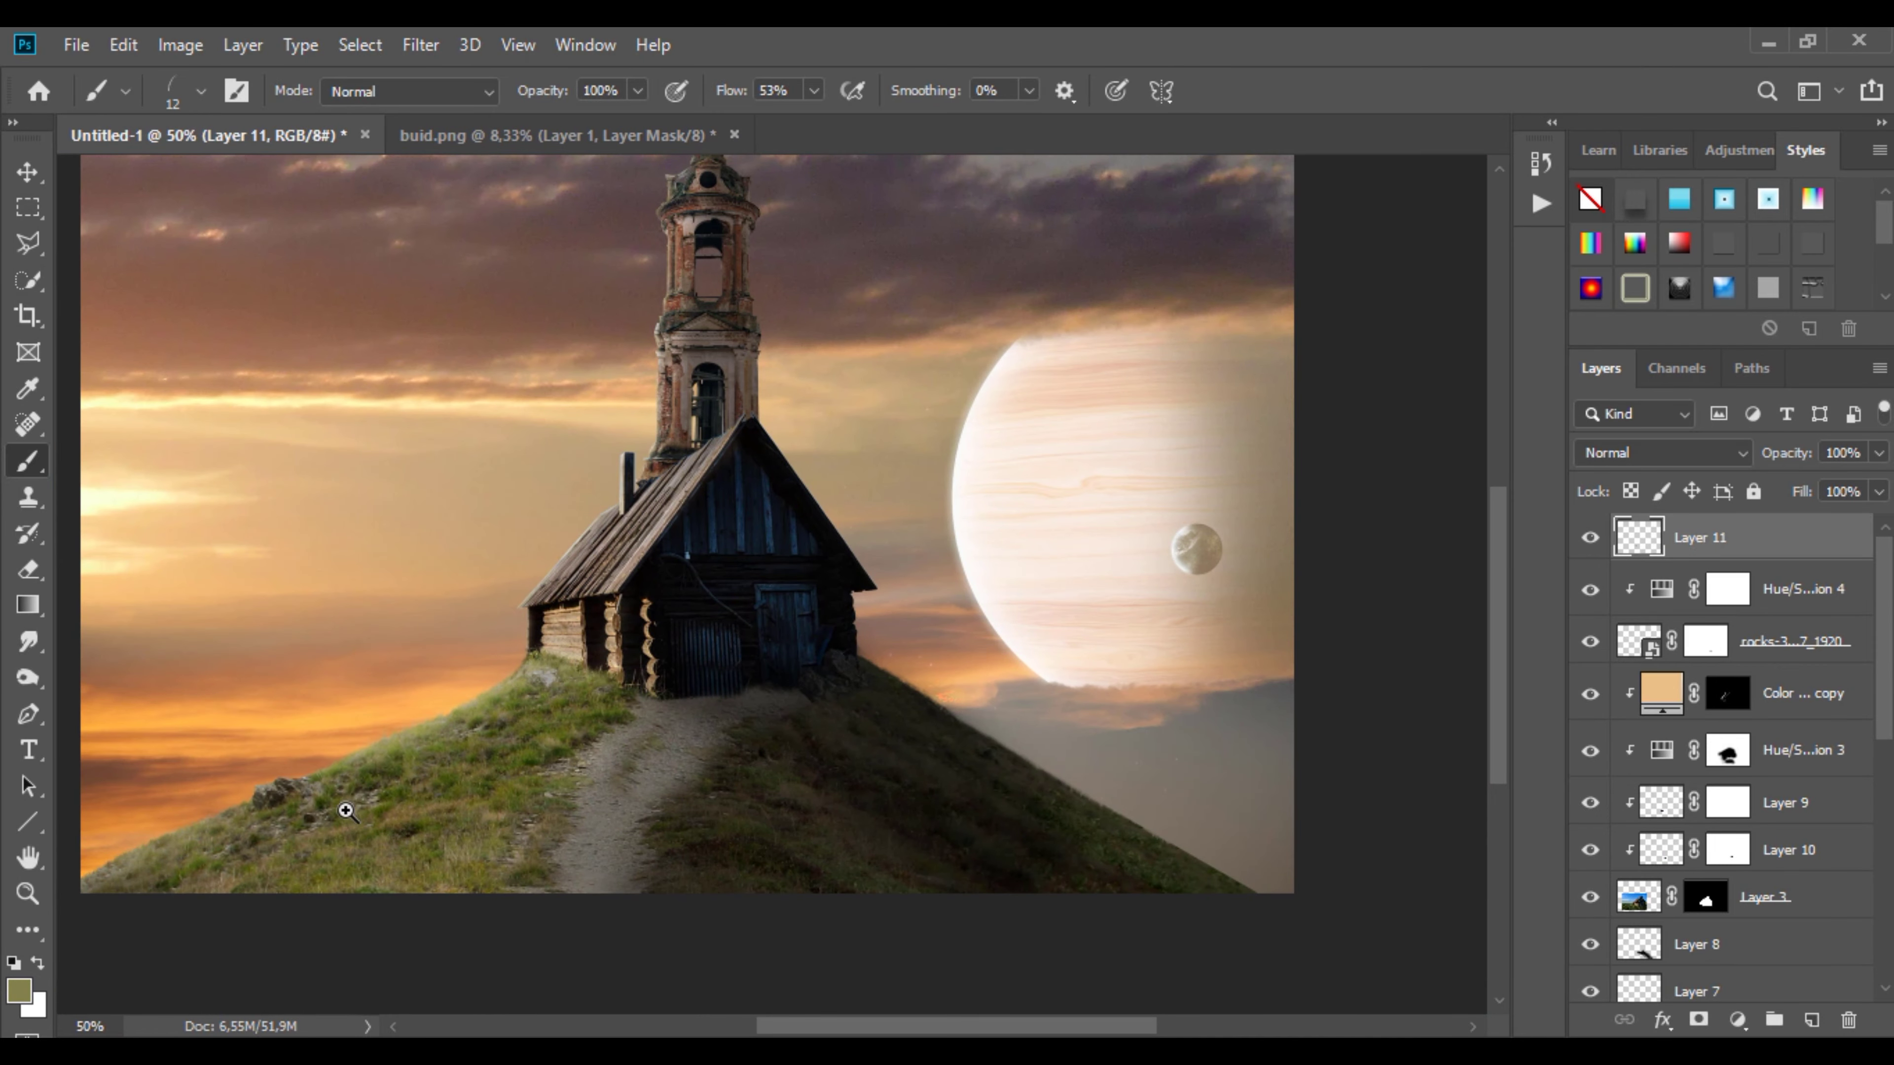
pyautogui.keyDown('ctrl'); pyautogui.click(477, 697); pyautogui.keyUp('ctrl')
pyautogui.keyDown('ctrl'); pyautogui.click(550, 710); pyautogui.keyUp('ctrl')
pyautogui.keyDown('ctrl'); pyautogui.click(549, 710); pyautogui.keyUp('ctrl')
pyautogui.keyDown('ctrl'); pyautogui.click(514, 656); pyautogui.keyUp('ctrl')
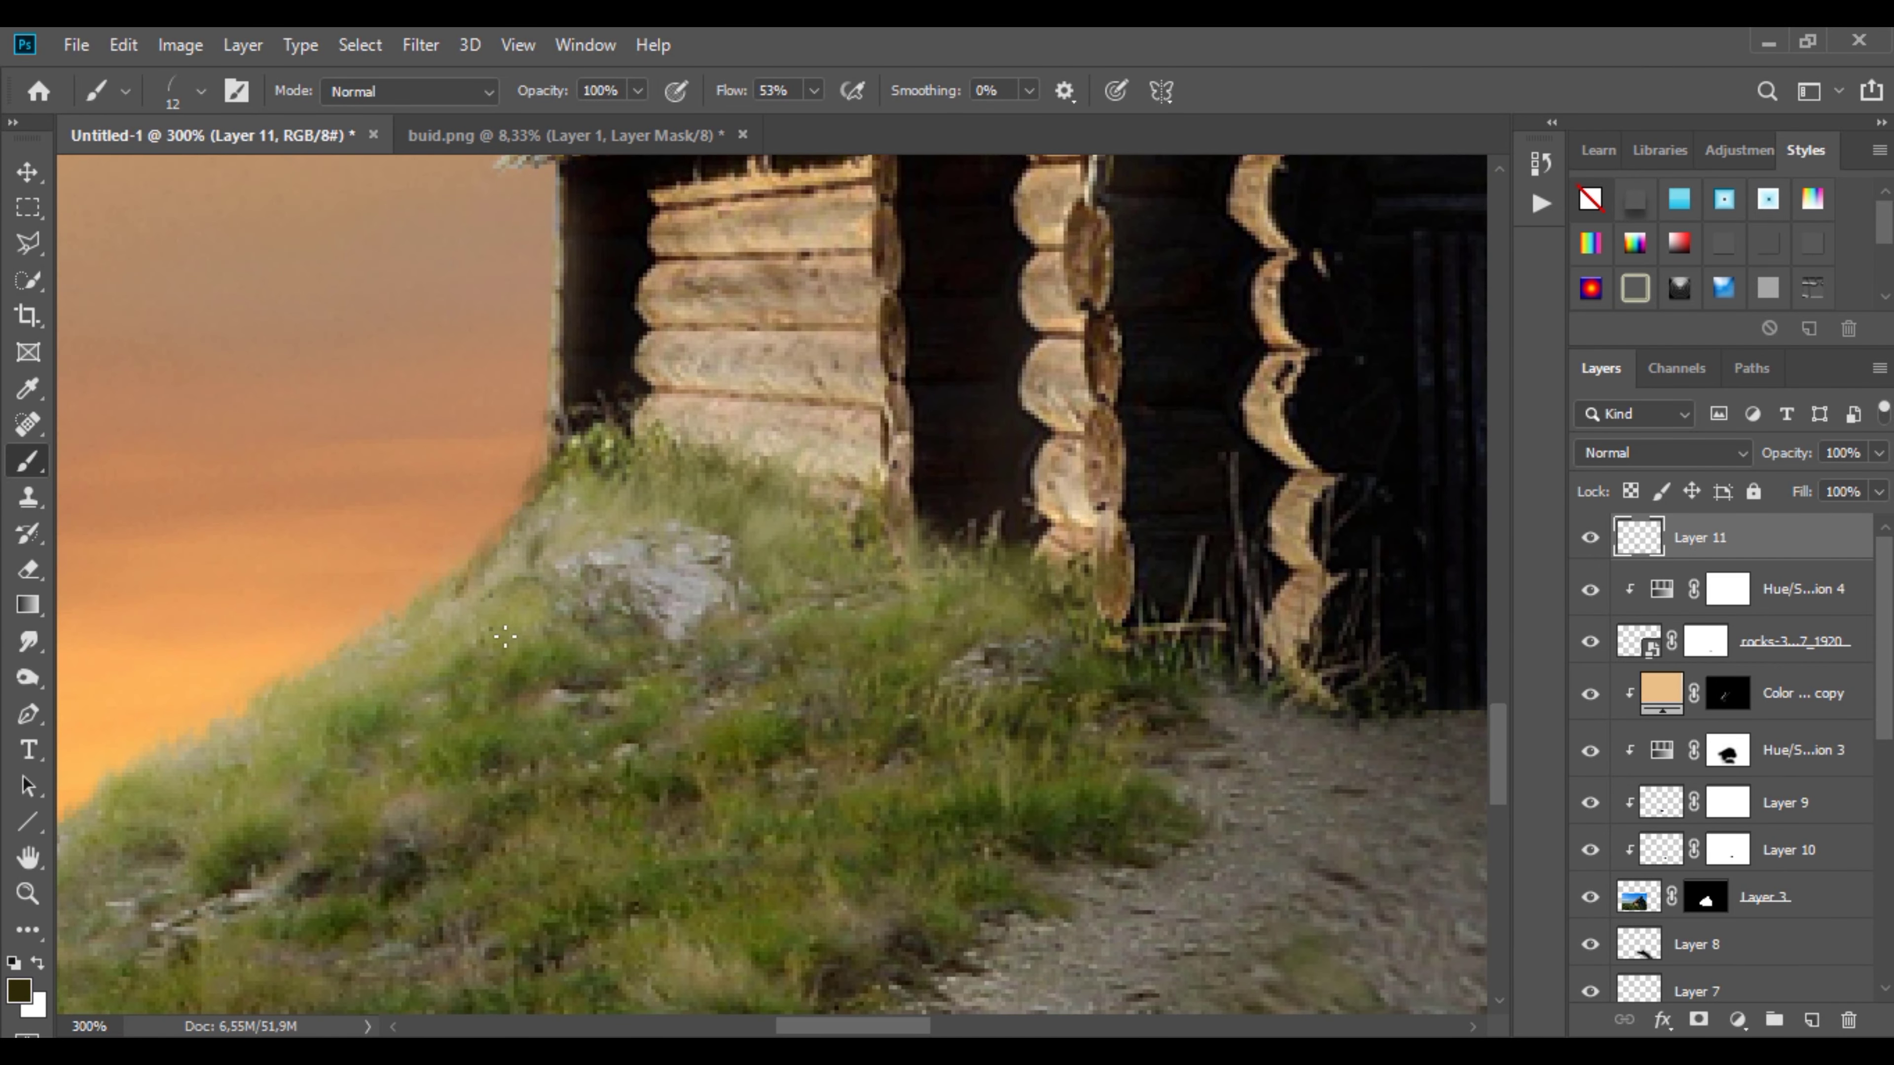
pyautogui.moveTo(504, 636)
pyautogui.mouseDown()
pyautogui.moveTo(522, 604)
pyautogui.moveTo(454, 679)
pyautogui.mouseUp()
pyautogui.keyDown('alt'); pyautogui.click(488, 736); pyautogui.keyUp('alt')
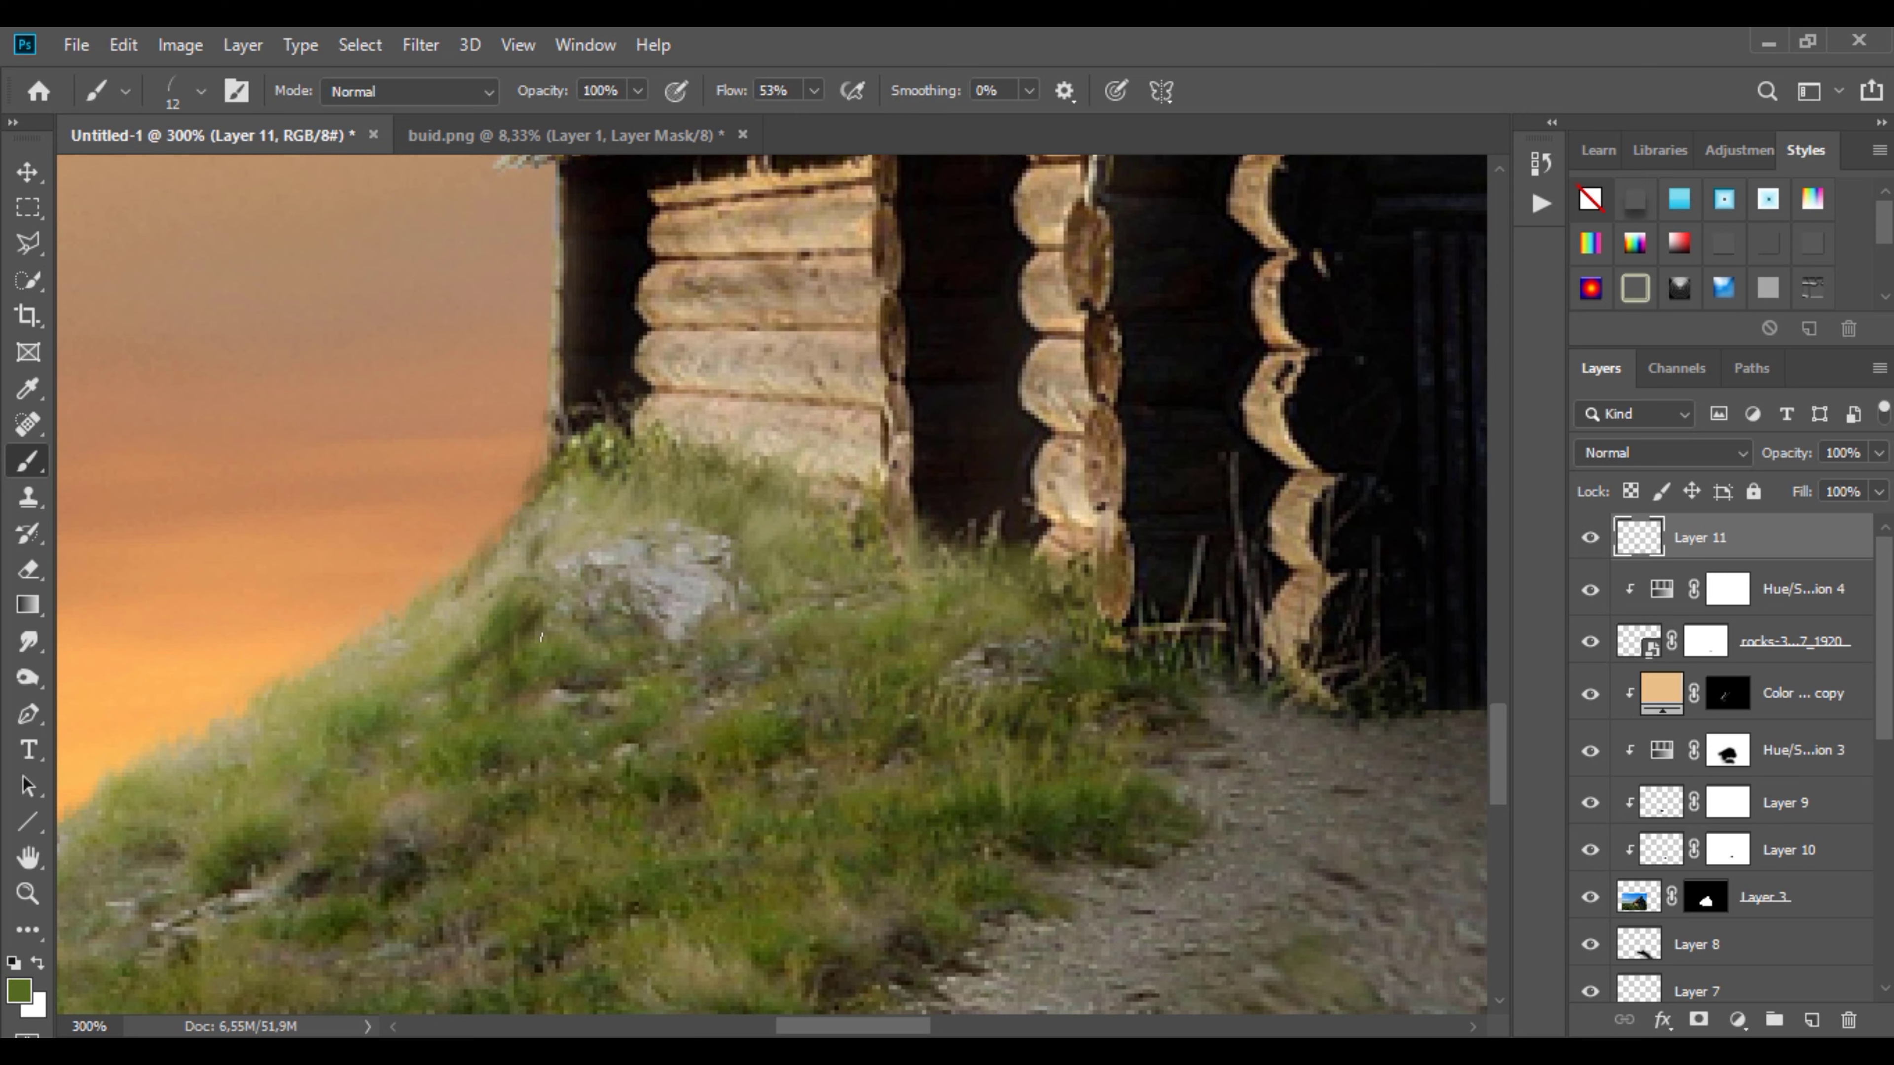
pyautogui.moveTo(541, 636)
pyautogui.mouseDown()
pyautogui.moveTo(547, 531)
pyautogui.moveTo(641, 515)
pyautogui.moveTo(775, 448)
pyautogui.mouseUp()
pyautogui.moveTo(656, 463)
pyautogui.mouseDown()
pyautogui.moveTo(865, 495)
pyautogui.moveTo(913, 563)
pyautogui.mouseUp()
pyautogui.moveTo(481, 564); pyautogui.dragTo(540, 492)
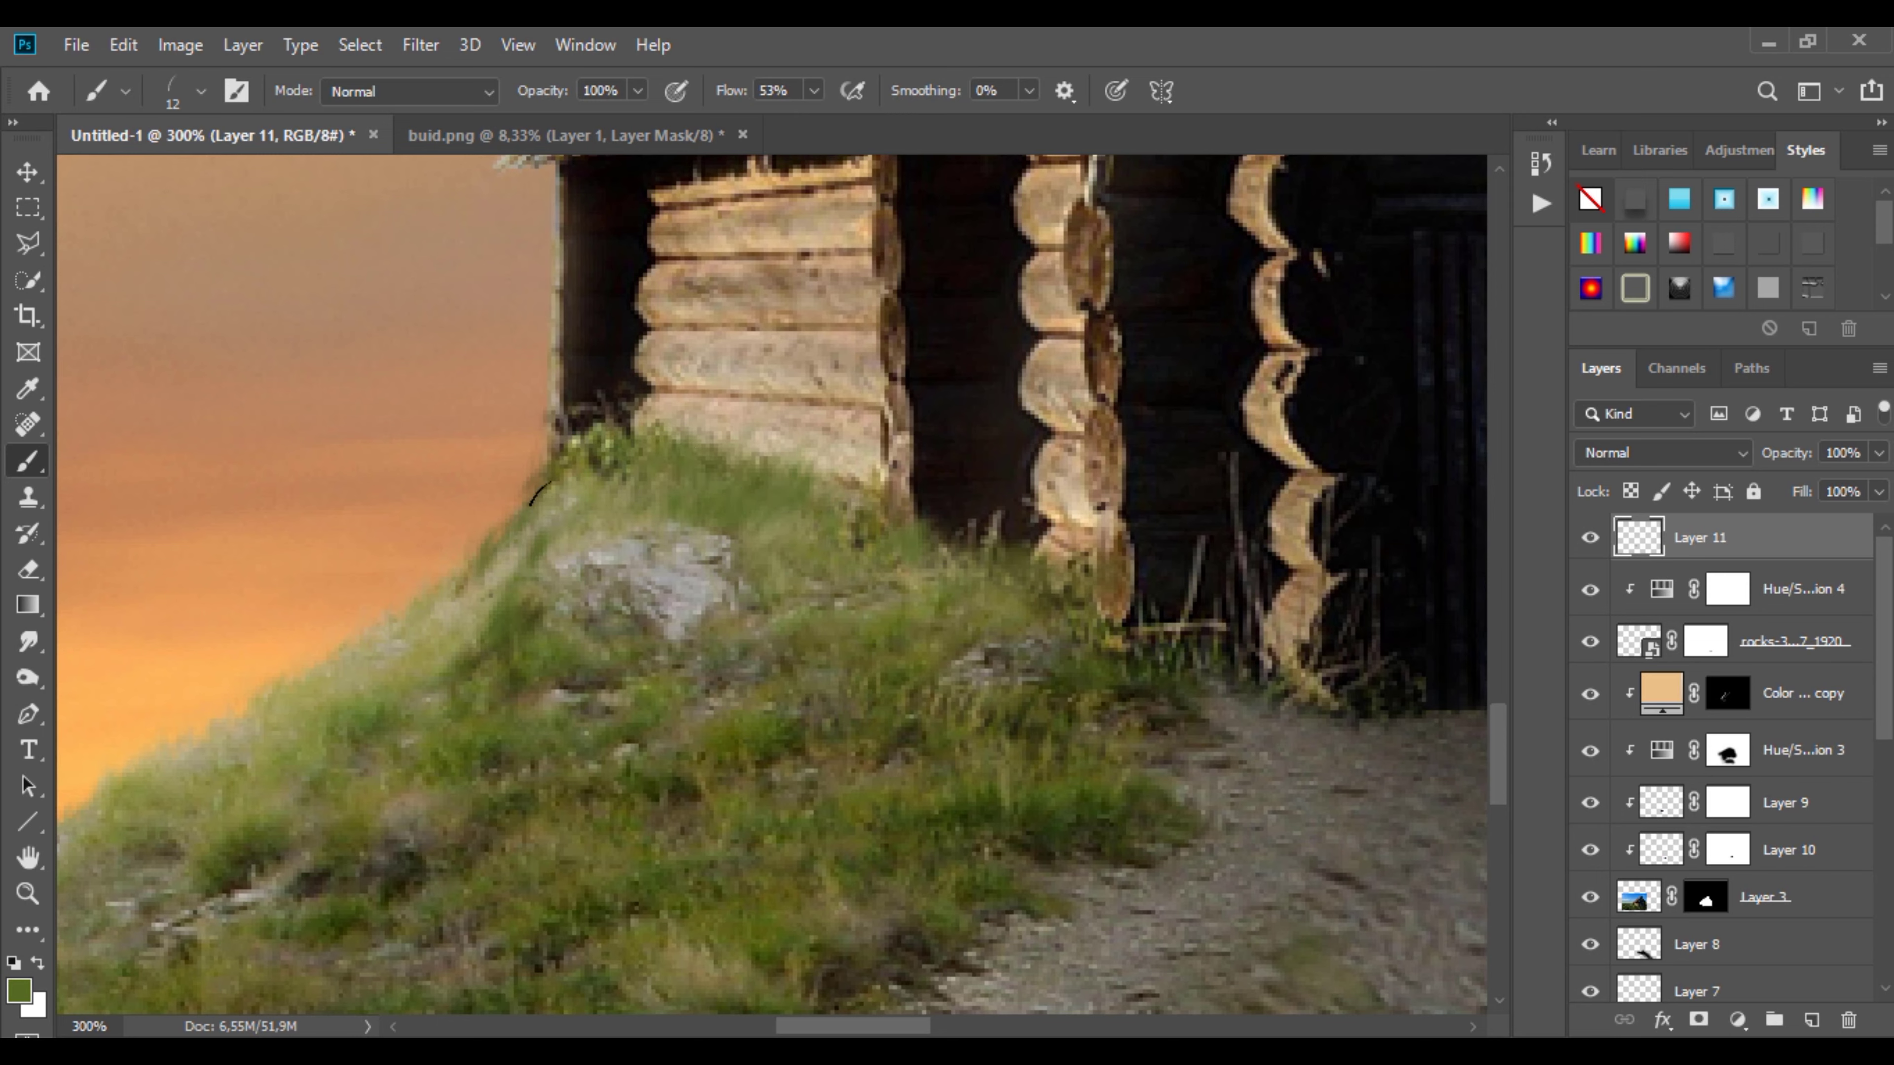
# Step: Sample an olive-tan grass tone, enlarge the brush to 29 px and view the whole scene
pyautogui.keyDown('alt'); pyautogui.click(284, 725); pyautogui.keyUp('alt')
pyautogui.rightClick(343, 677)
pyautogui.moveTo(523, 477); pyautogui.dragTo(559, 477)
pyautogui.press('Return')
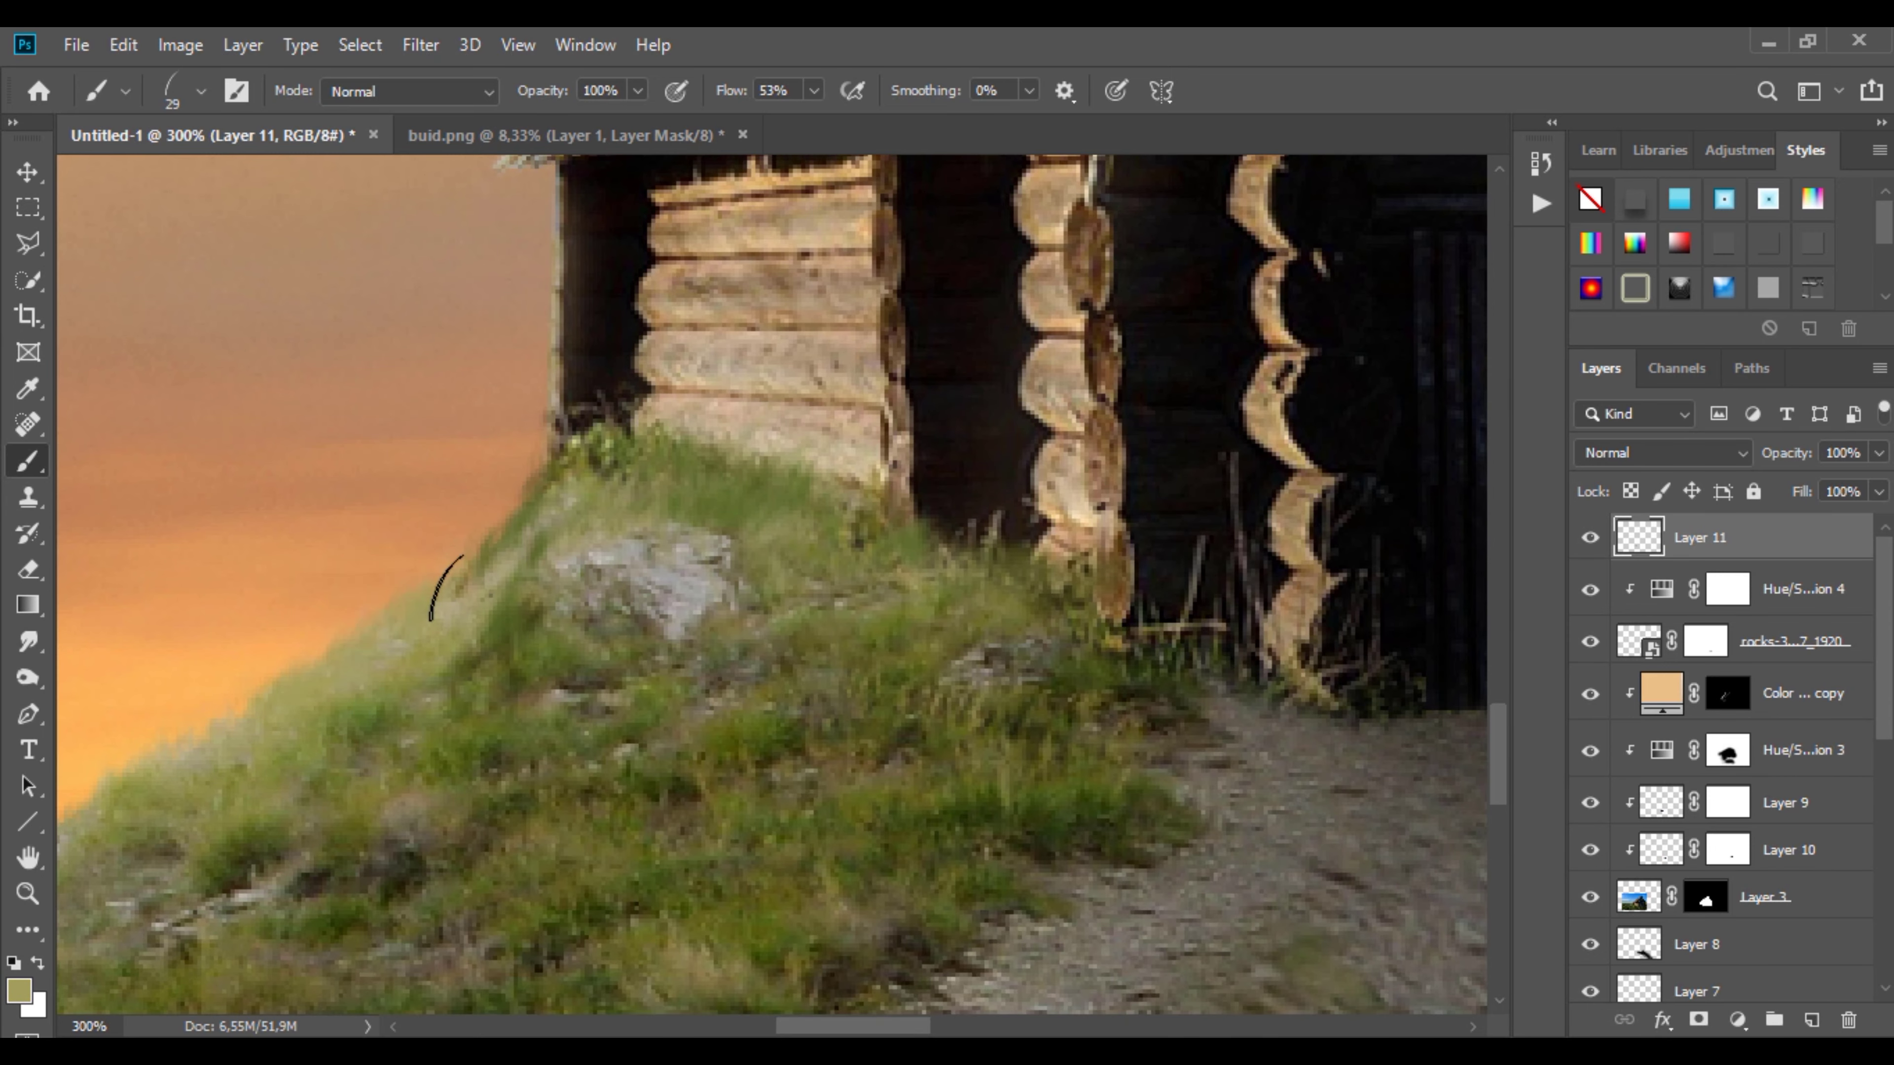
pyautogui.keyDown('ctrl'); pyautogui.keyDown('alt'); pyautogui.click(552, 582); pyautogui.keyUp('alt'); pyautogui.keyUp('ctrl')
pyautogui.keyDown('ctrl'); pyautogui.keyDown('alt'); pyautogui.click(552, 582); pyautogui.keyUp('alt'); pyautogui.keyUp('ctrl')
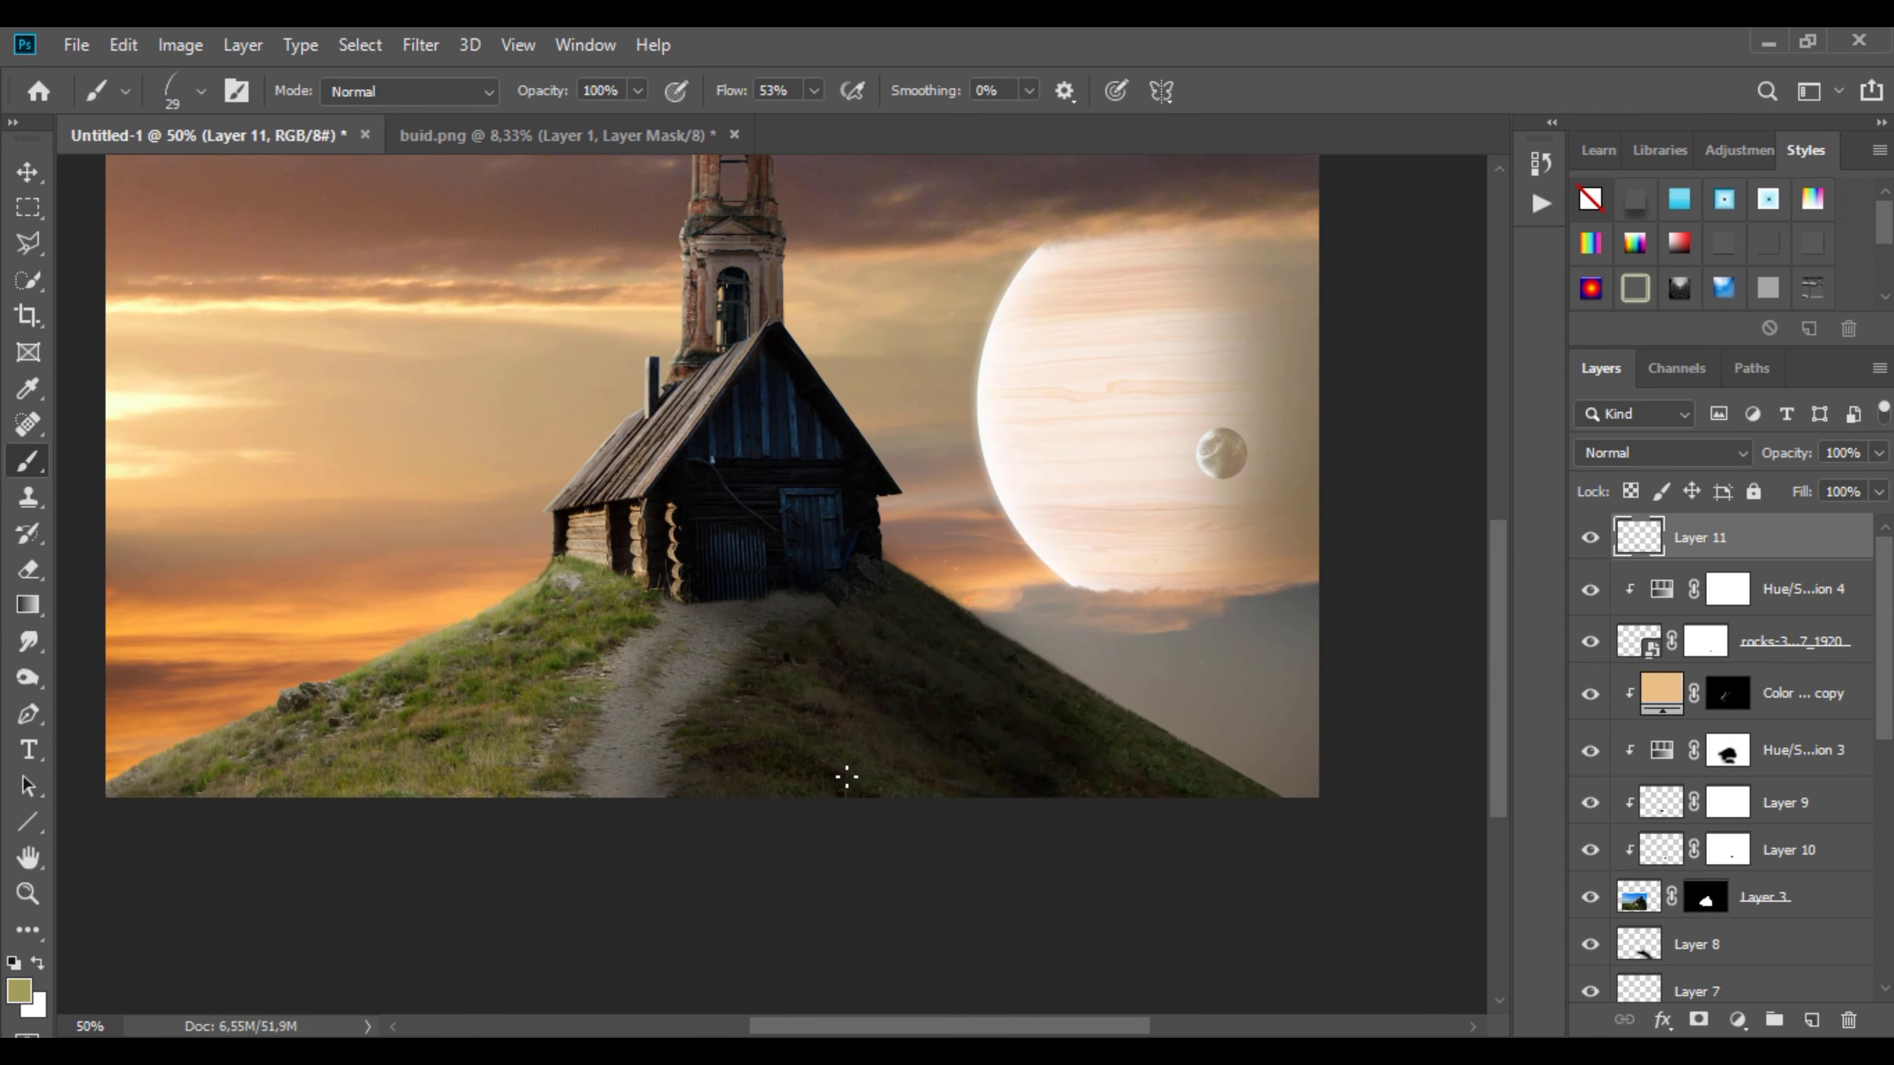
pyautogui.scroll(1, 988, 582)
pyautogui.scroll(1, 689, 326)
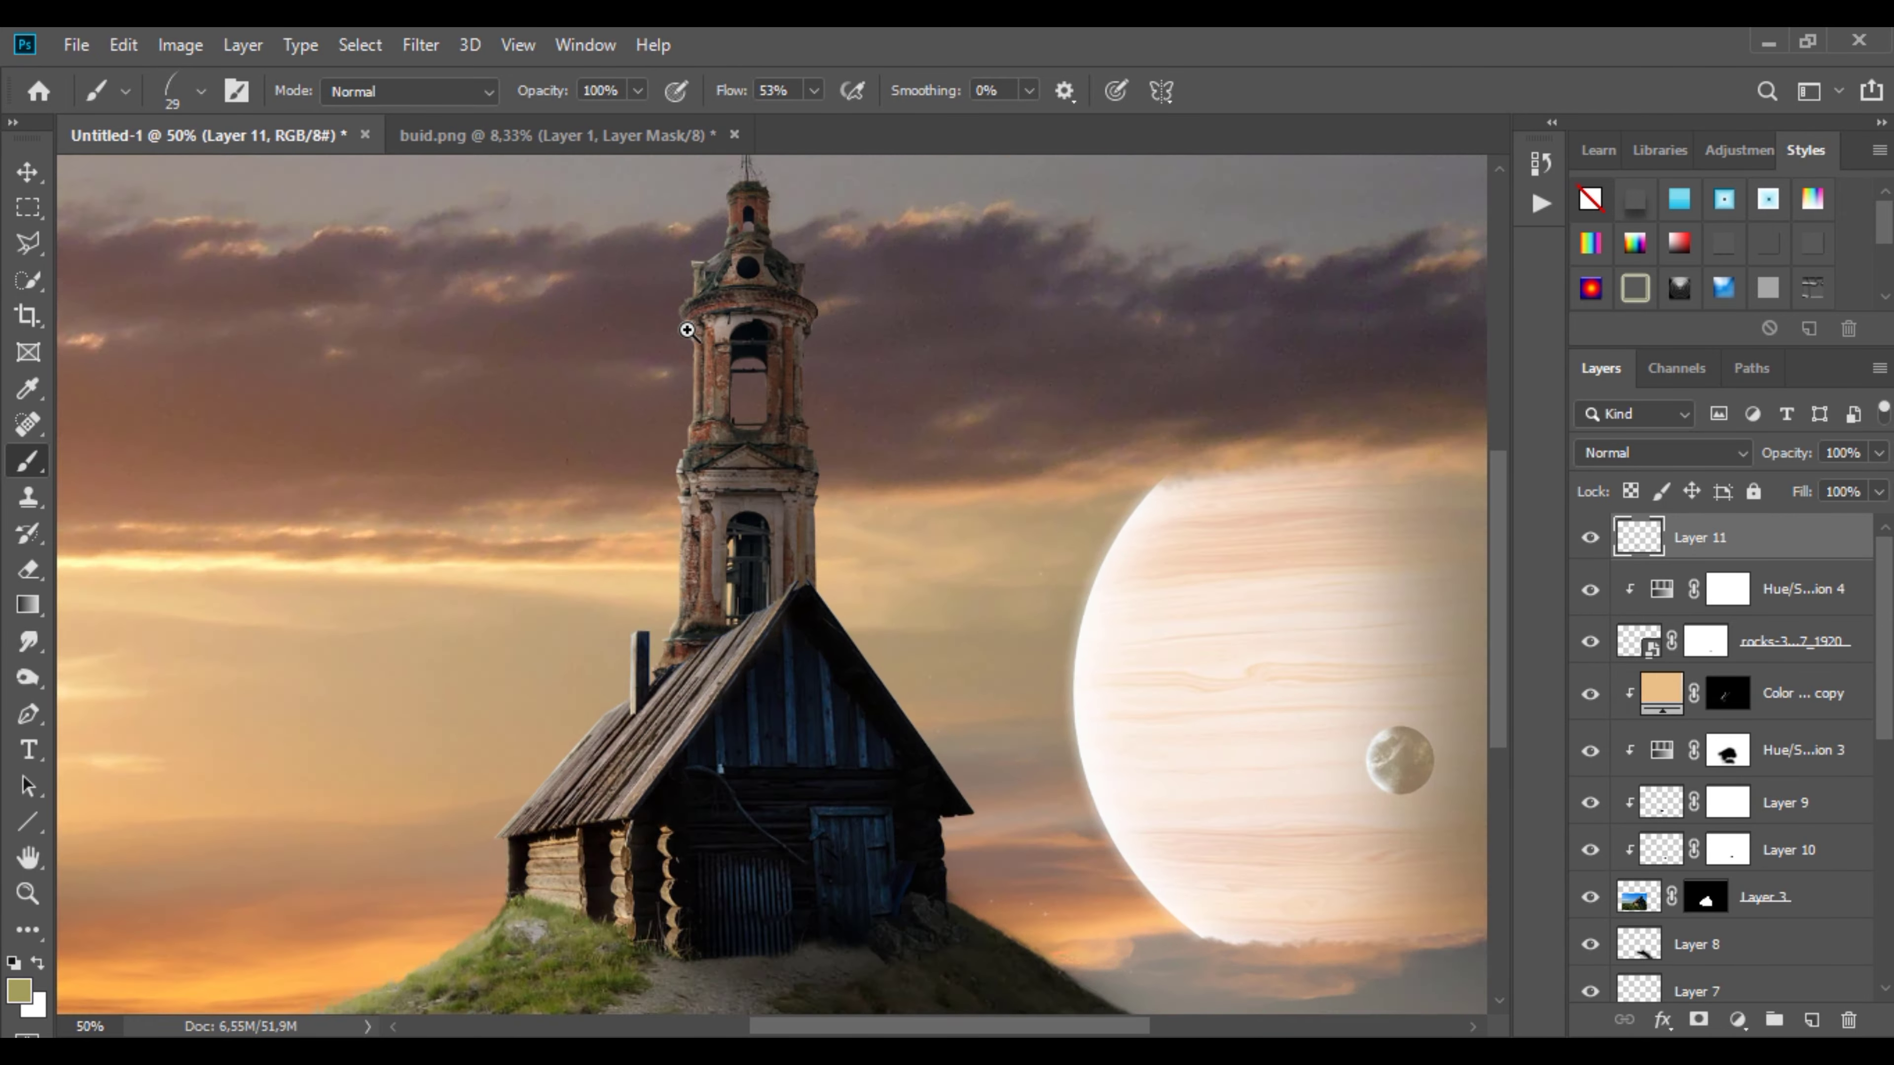
pyautogui.scroll(3, 689, 326)
pyautogui.keyDown('ctrl'); pyautogui.keyDown('alt'); pyautogui.click(689, 326); pyautogui.keyUp('alt'); pyautogui.keyUp('ctrl')
pyautogui.scroll(-3, 676, 384)
pyautogui.scroll(-1, 677, 384)
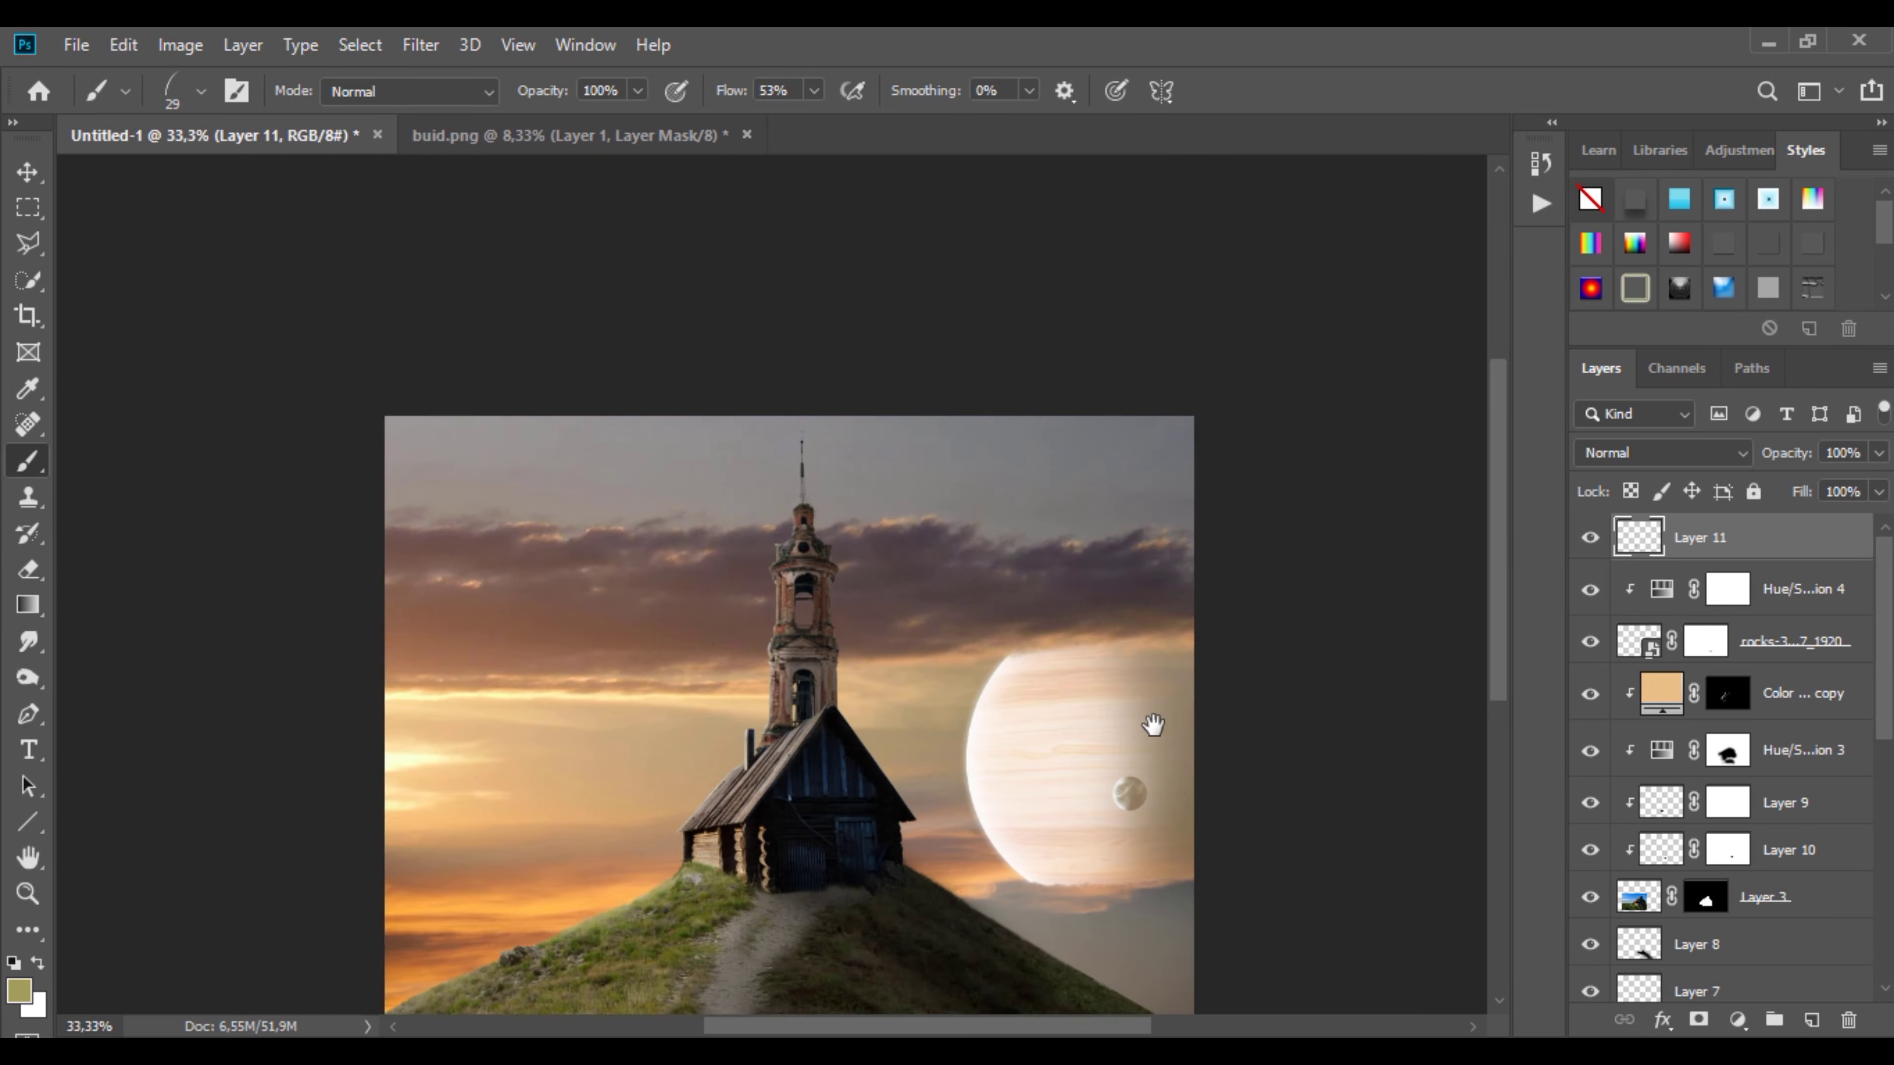
pyautogui.moveTo(1150, 728); pyautogui.dragTo(1086, 485)
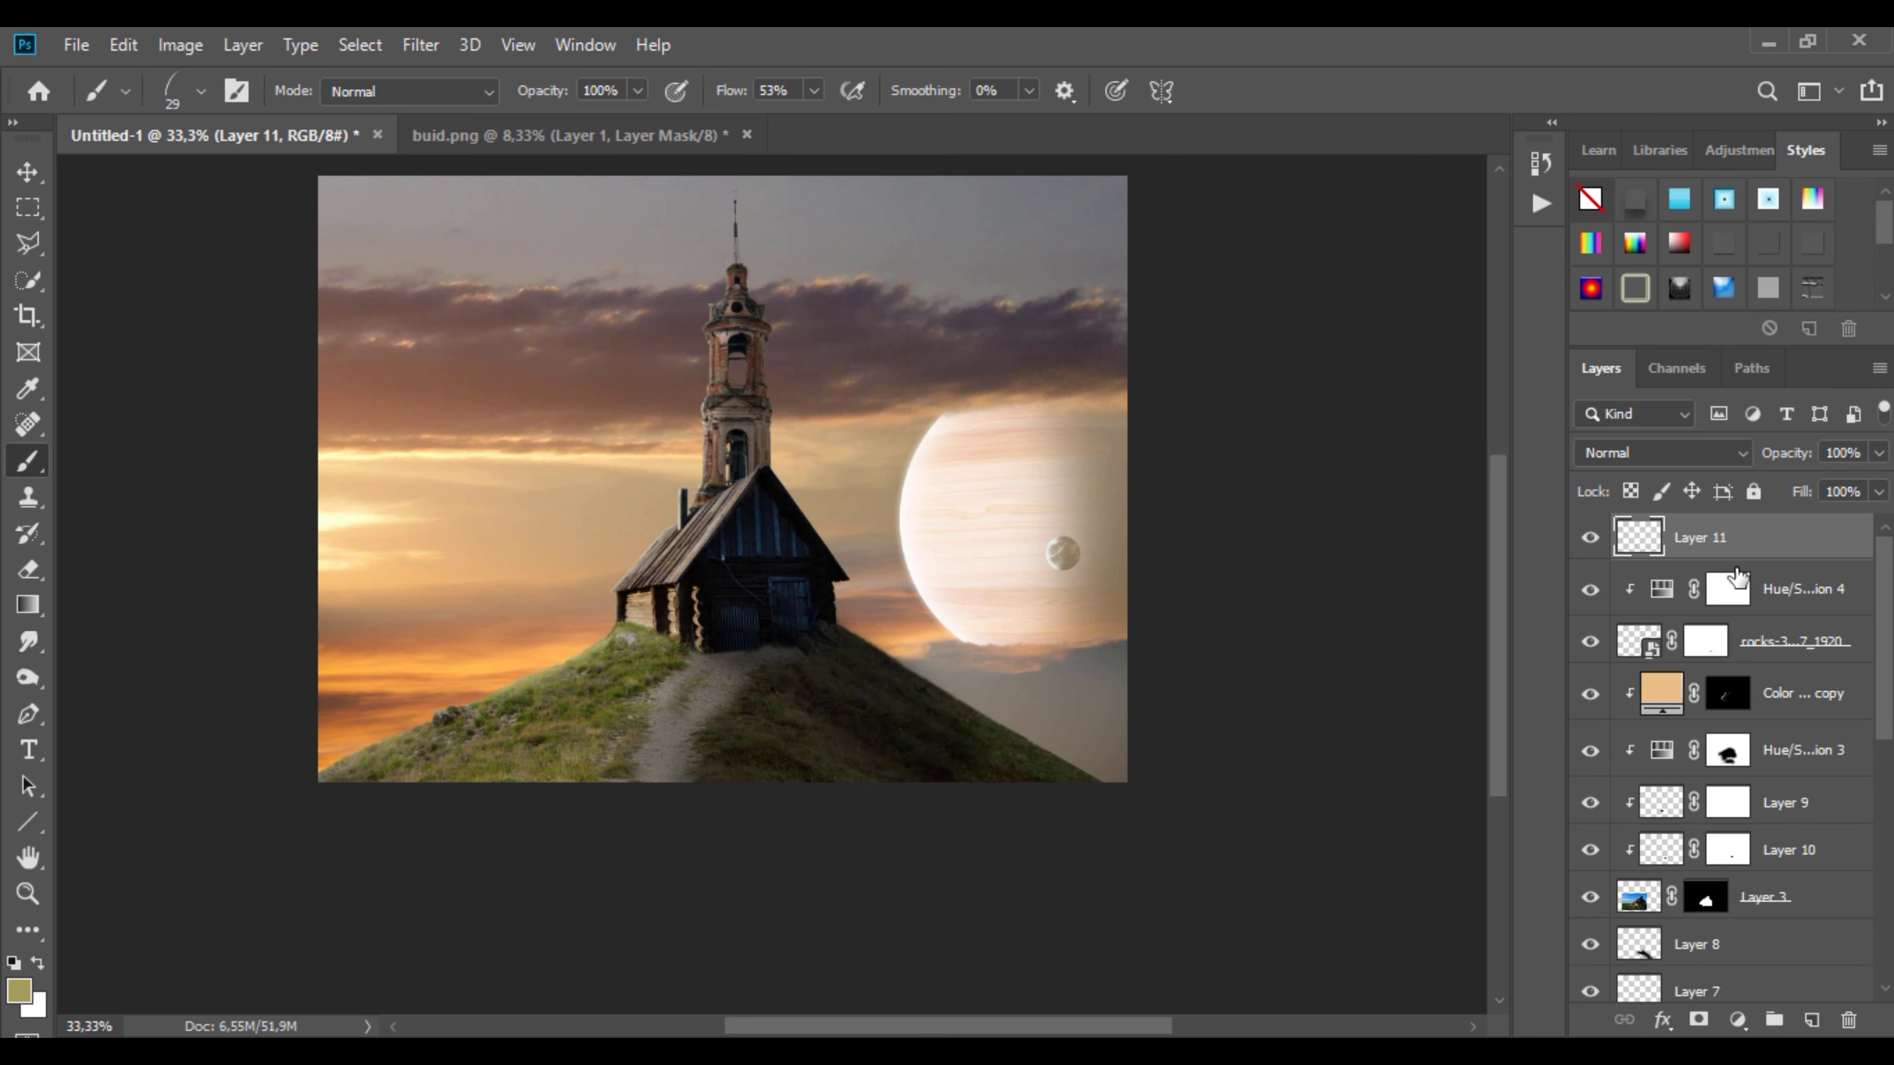
# Step: Merge all visible layers into Layer 12 and pick a Fog brush from the Particles group at 124 px
pyautogui.hotkey('ctrl', 'shift', 'alt', 'e')
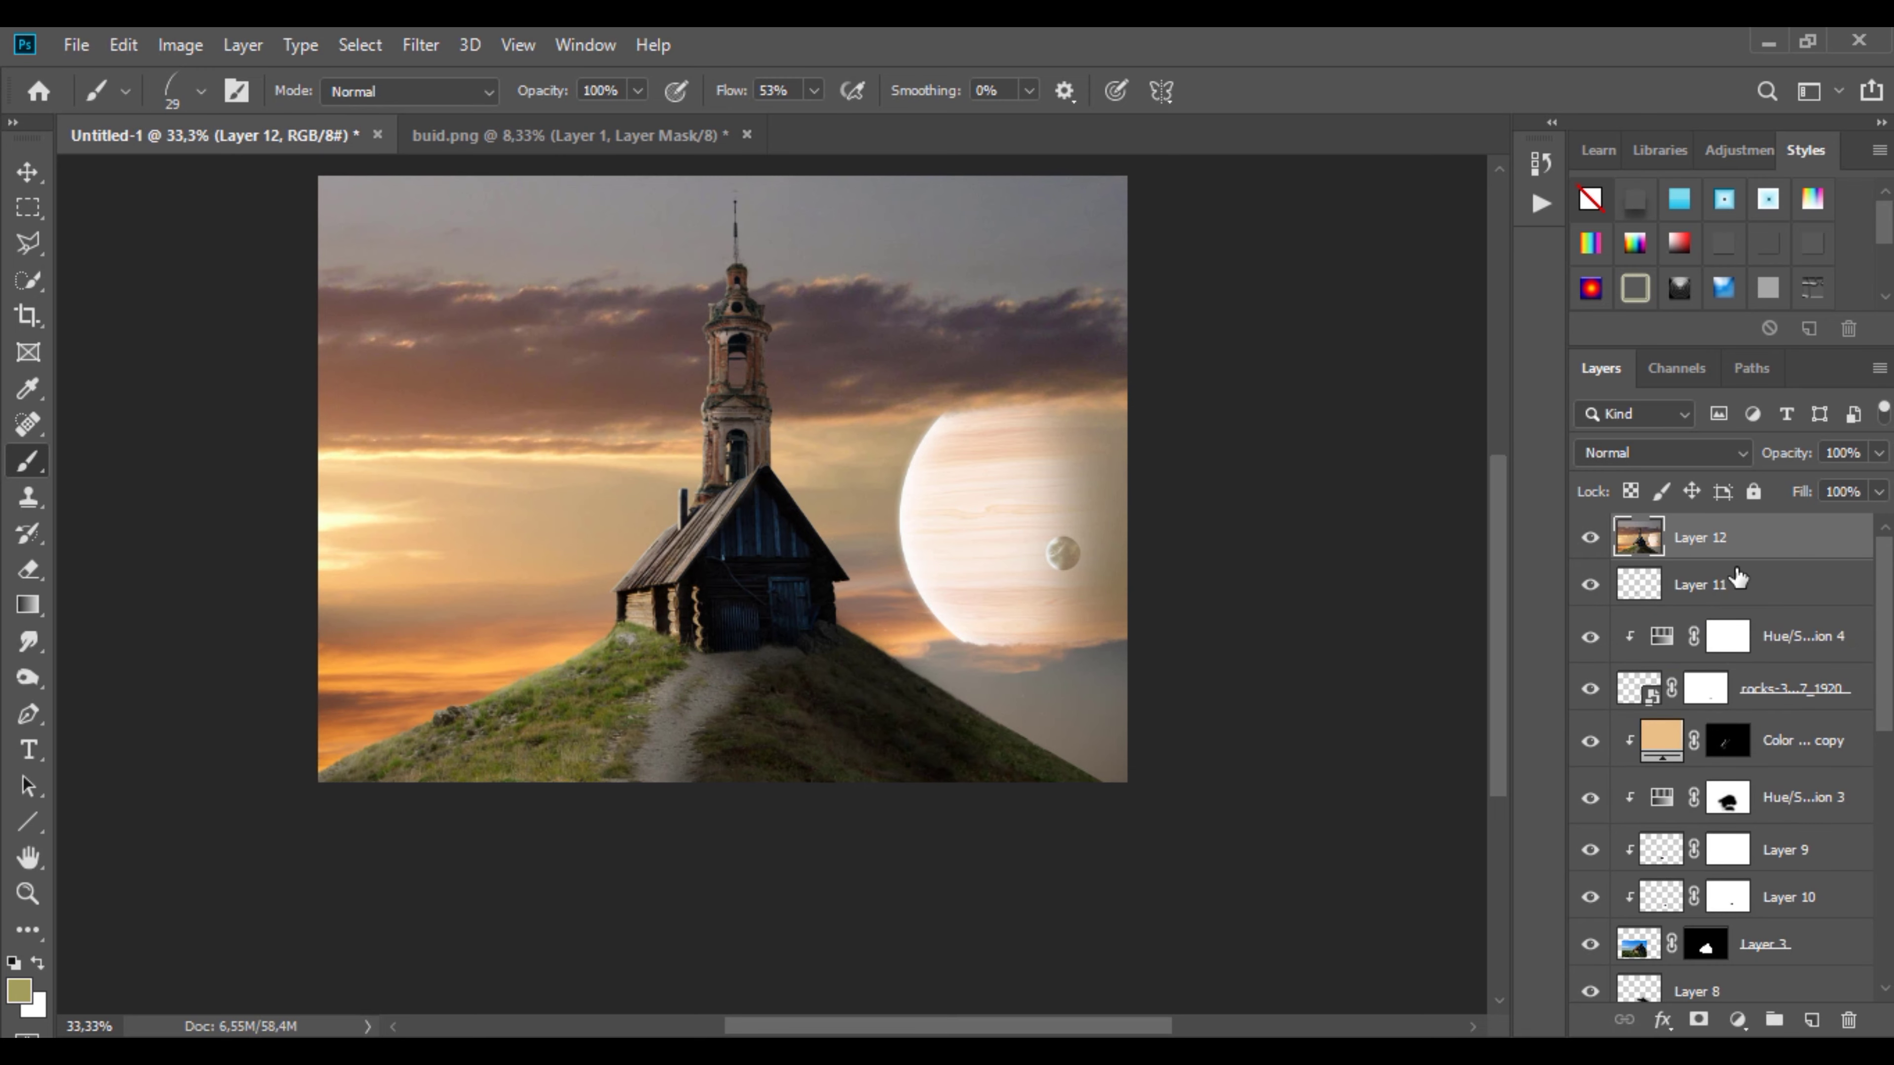
pyautogui.click(668, 486)
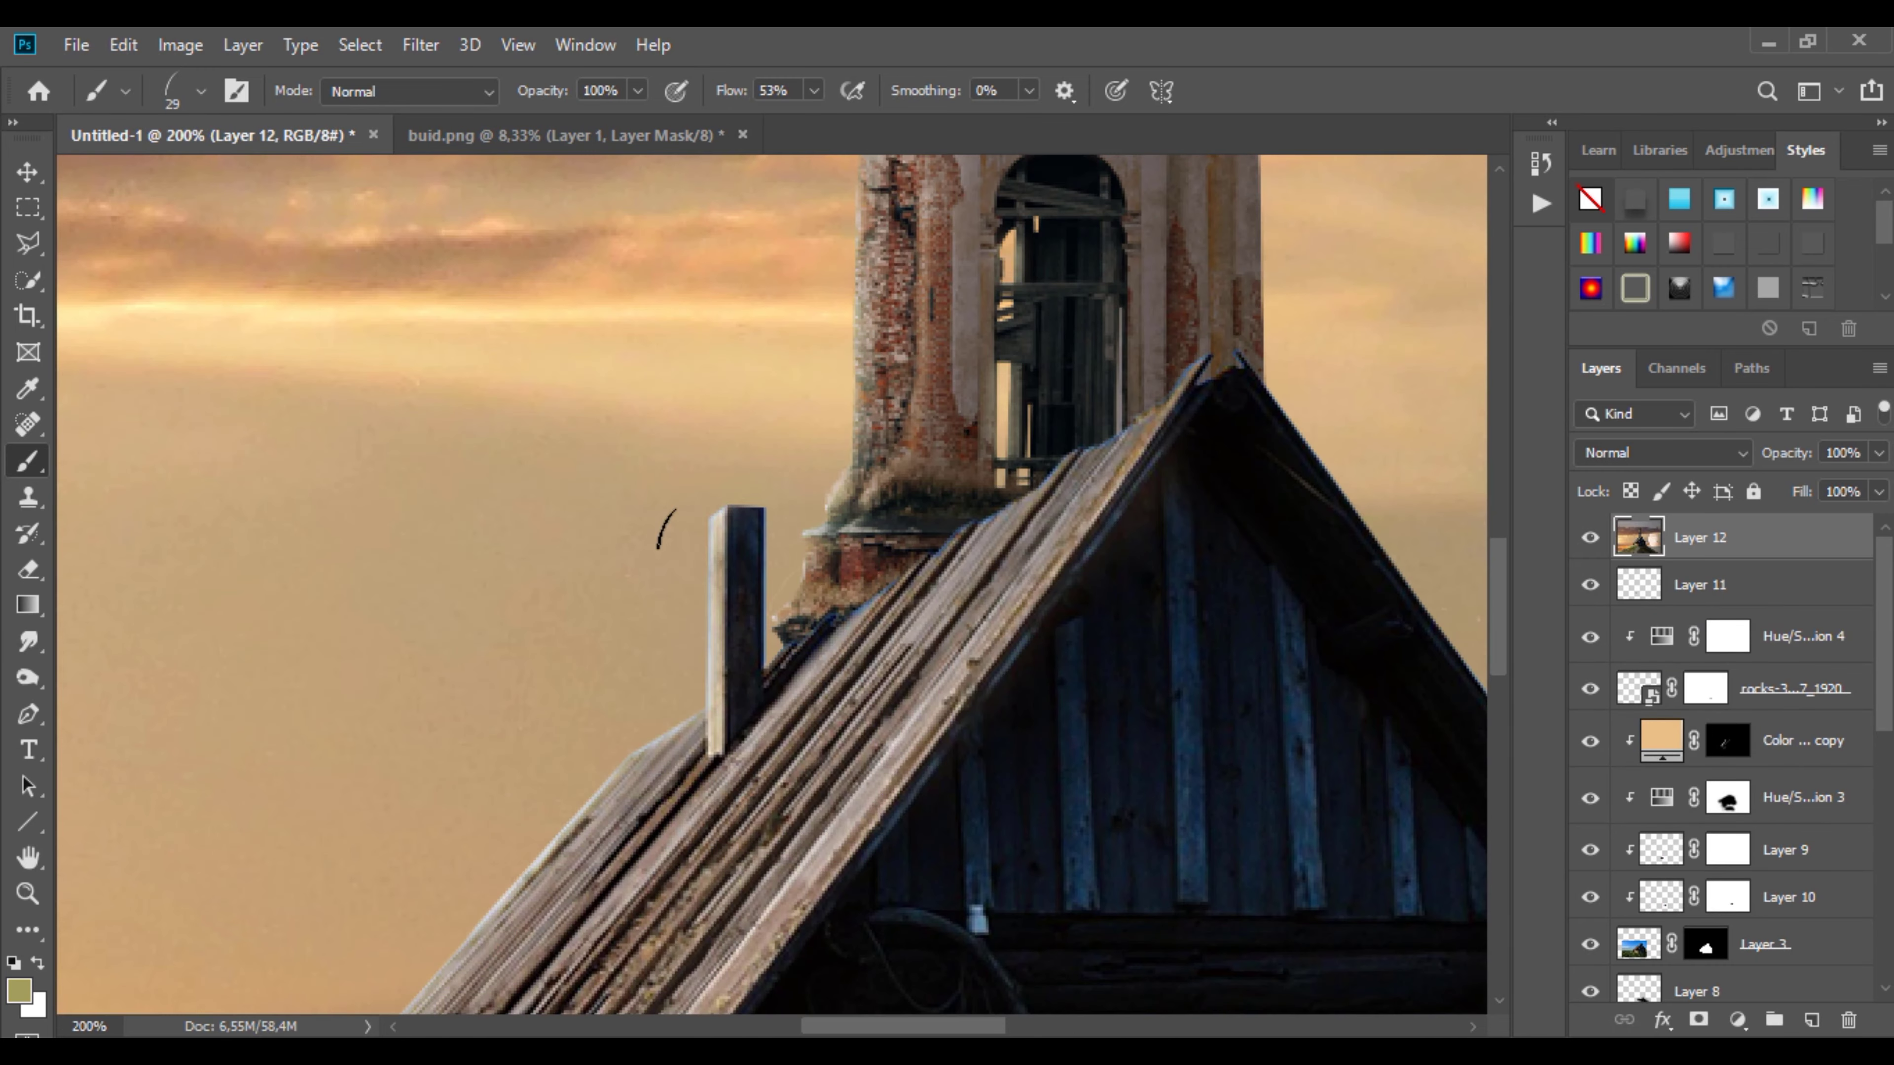
pyautogui.rightClick(682, 403)
pyautogui.scroll(-2, 952, 883)
pyautogui.scroll(-1, 952, 882)
pyautogui.scroll(-3, 952, 882)
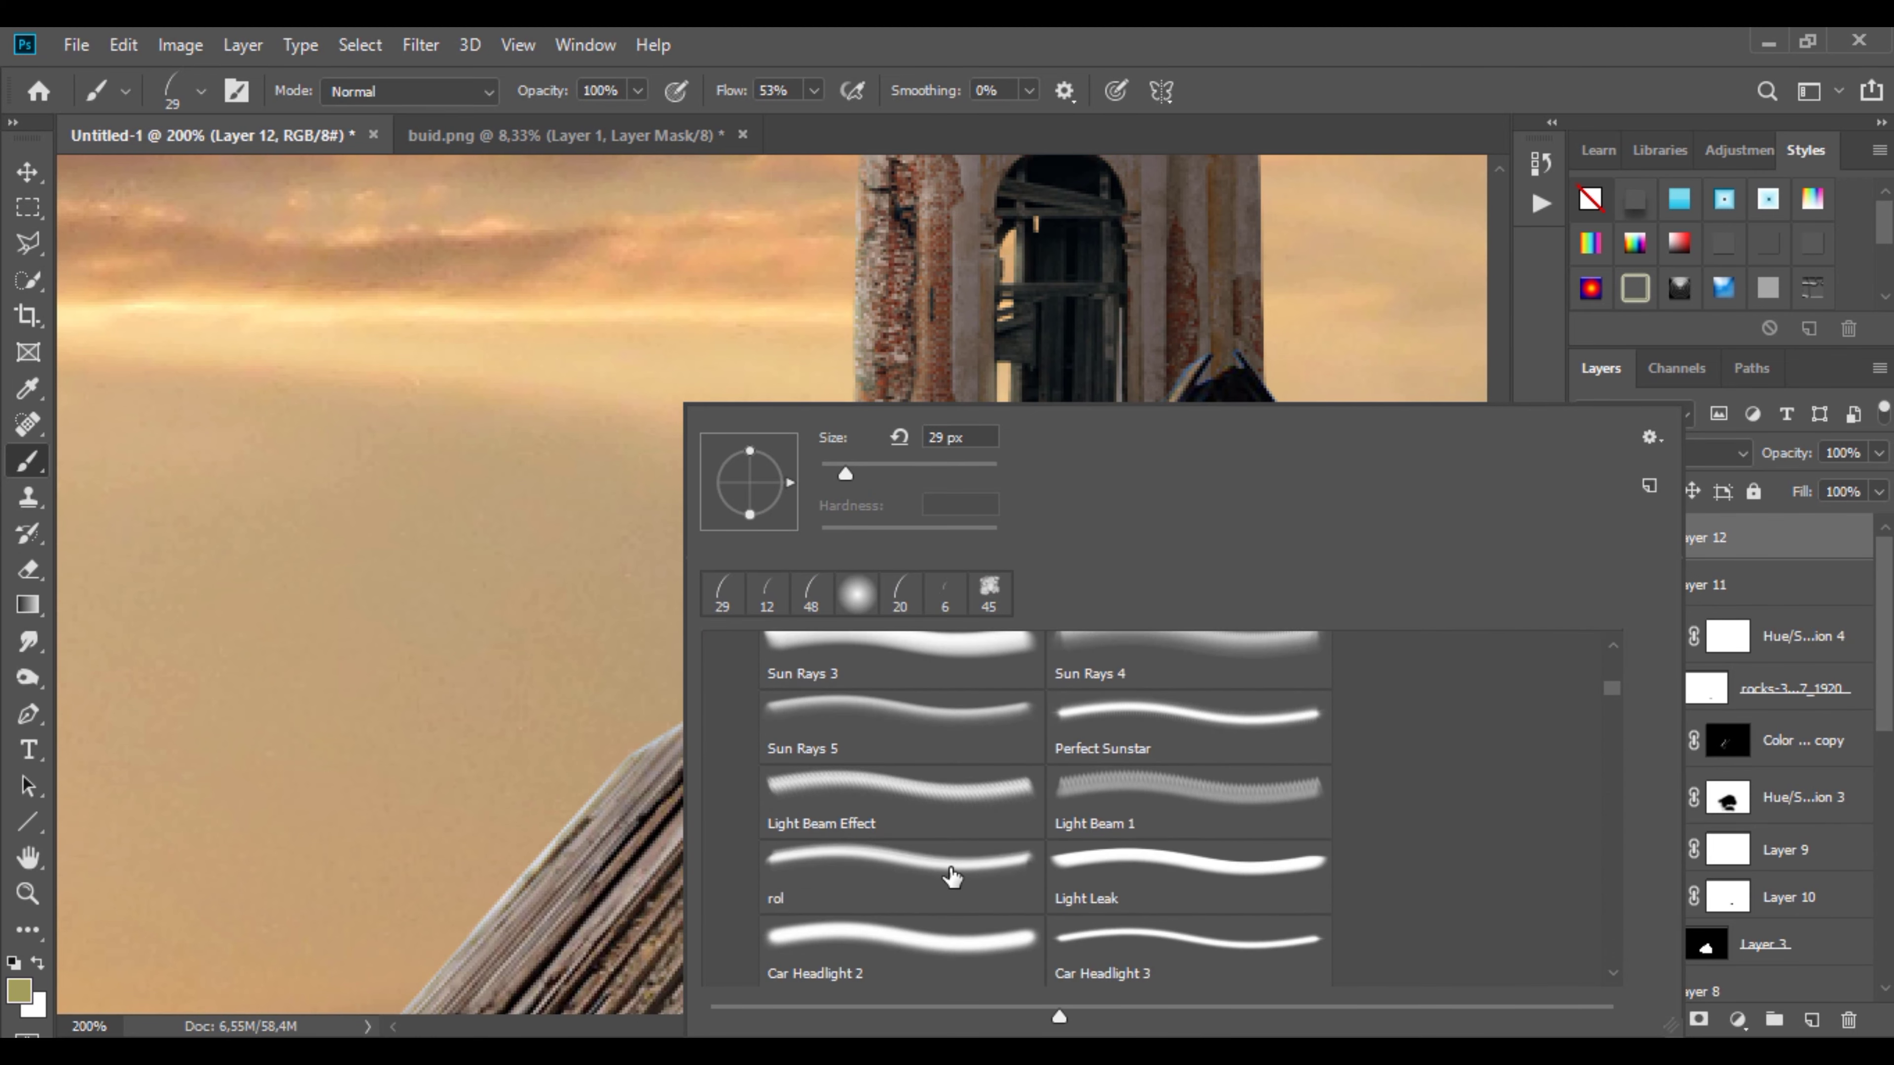
pyautogui.scroll(-3, 952, 880)
pyautogui.scroll(-1, 952, 878)
pyautogui.scroll(-1, 952, 878)
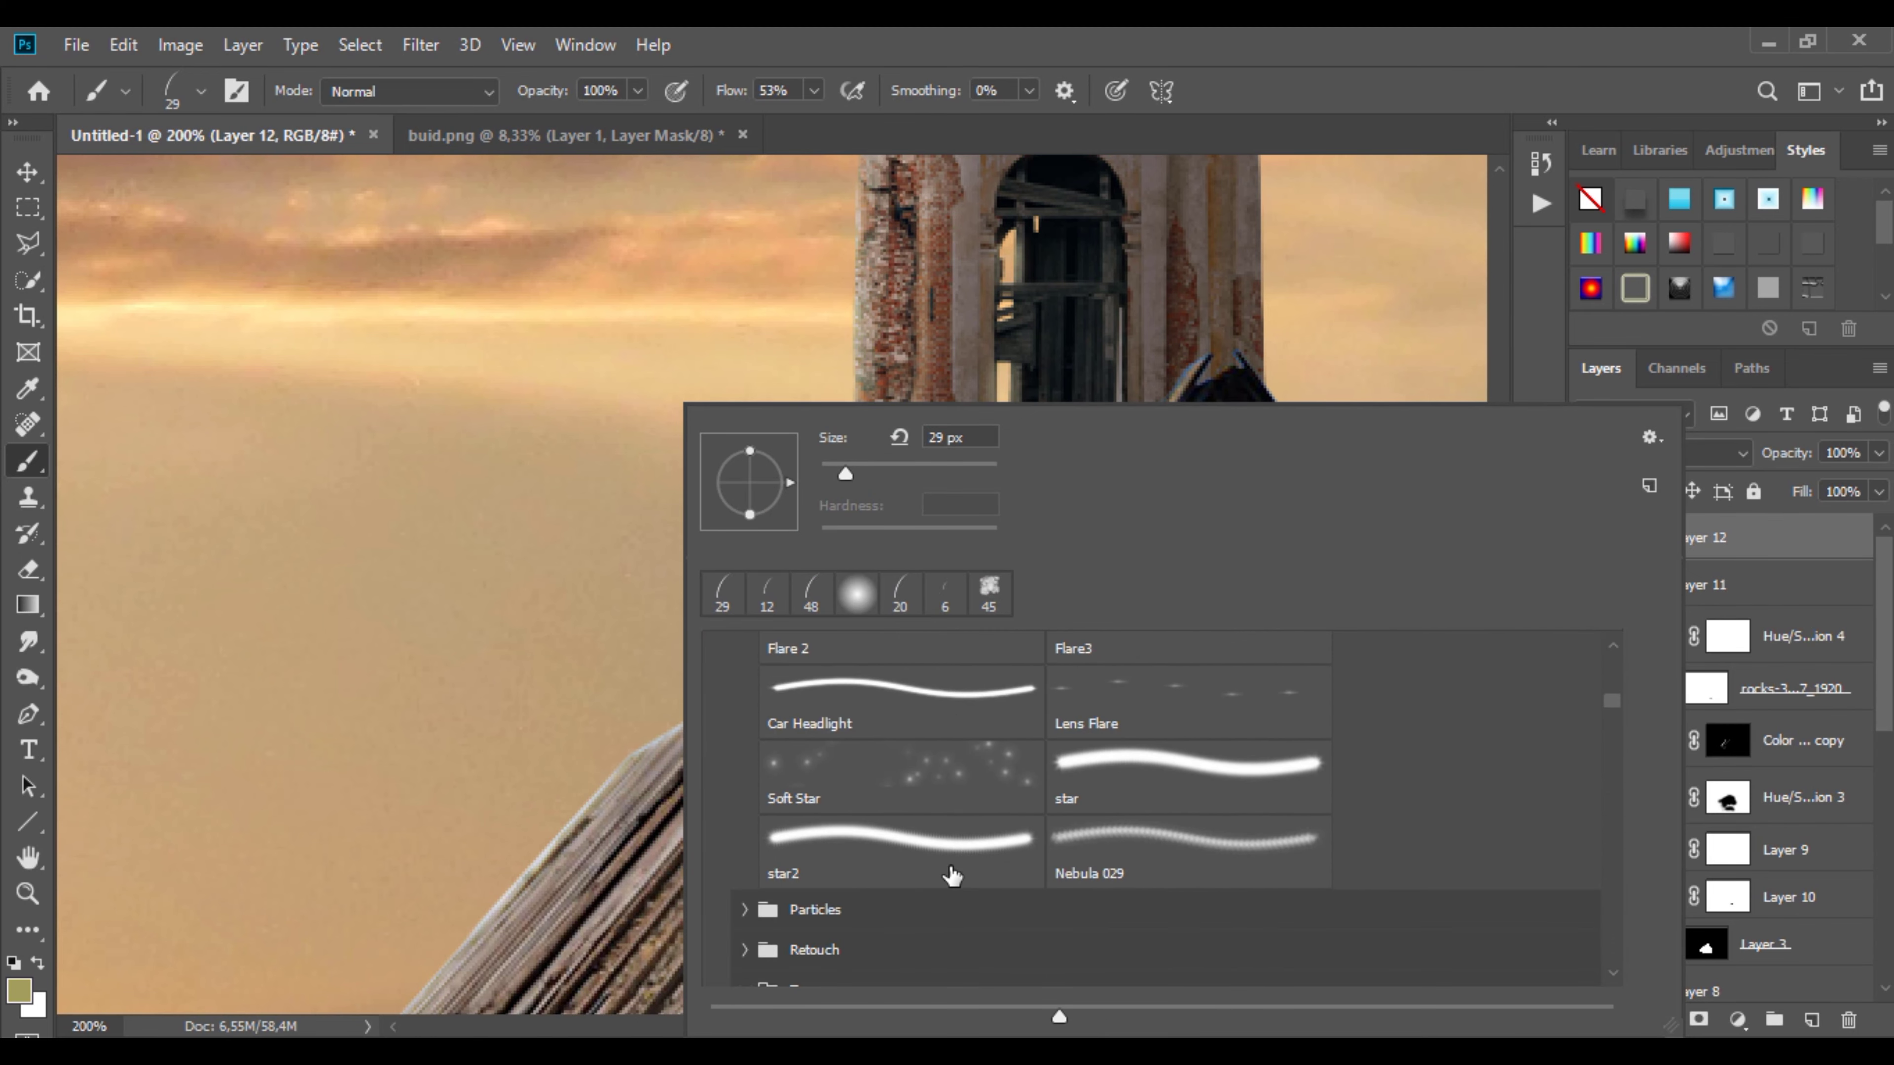
pyautogui.scroll(-1, 952, 877)
pyautogui.click(743, 820)
pyautogui.scroll(-1, 742, 834)
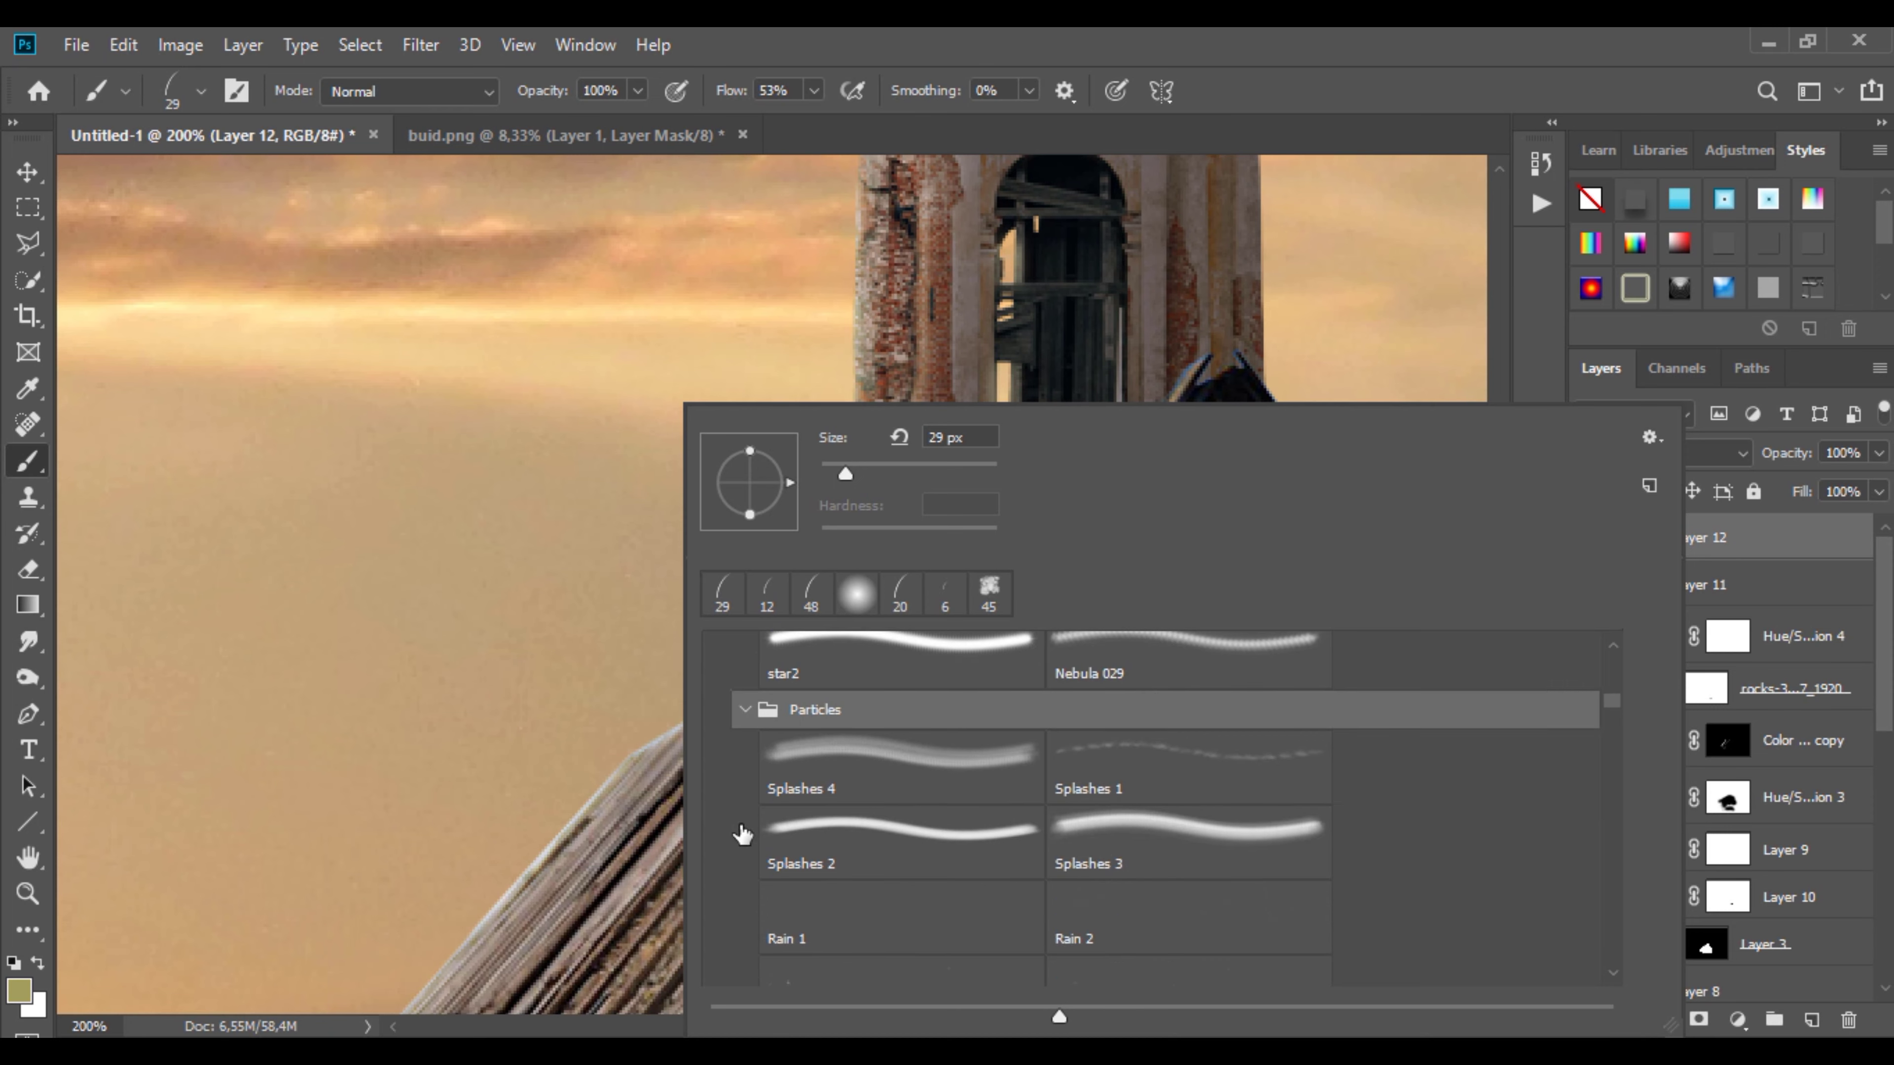
pyautogui.scroll(-1, 742, 834)
pyautogui.scroll(-1, 743, 834)
pyautogui.scroll(-1, 743, 834)
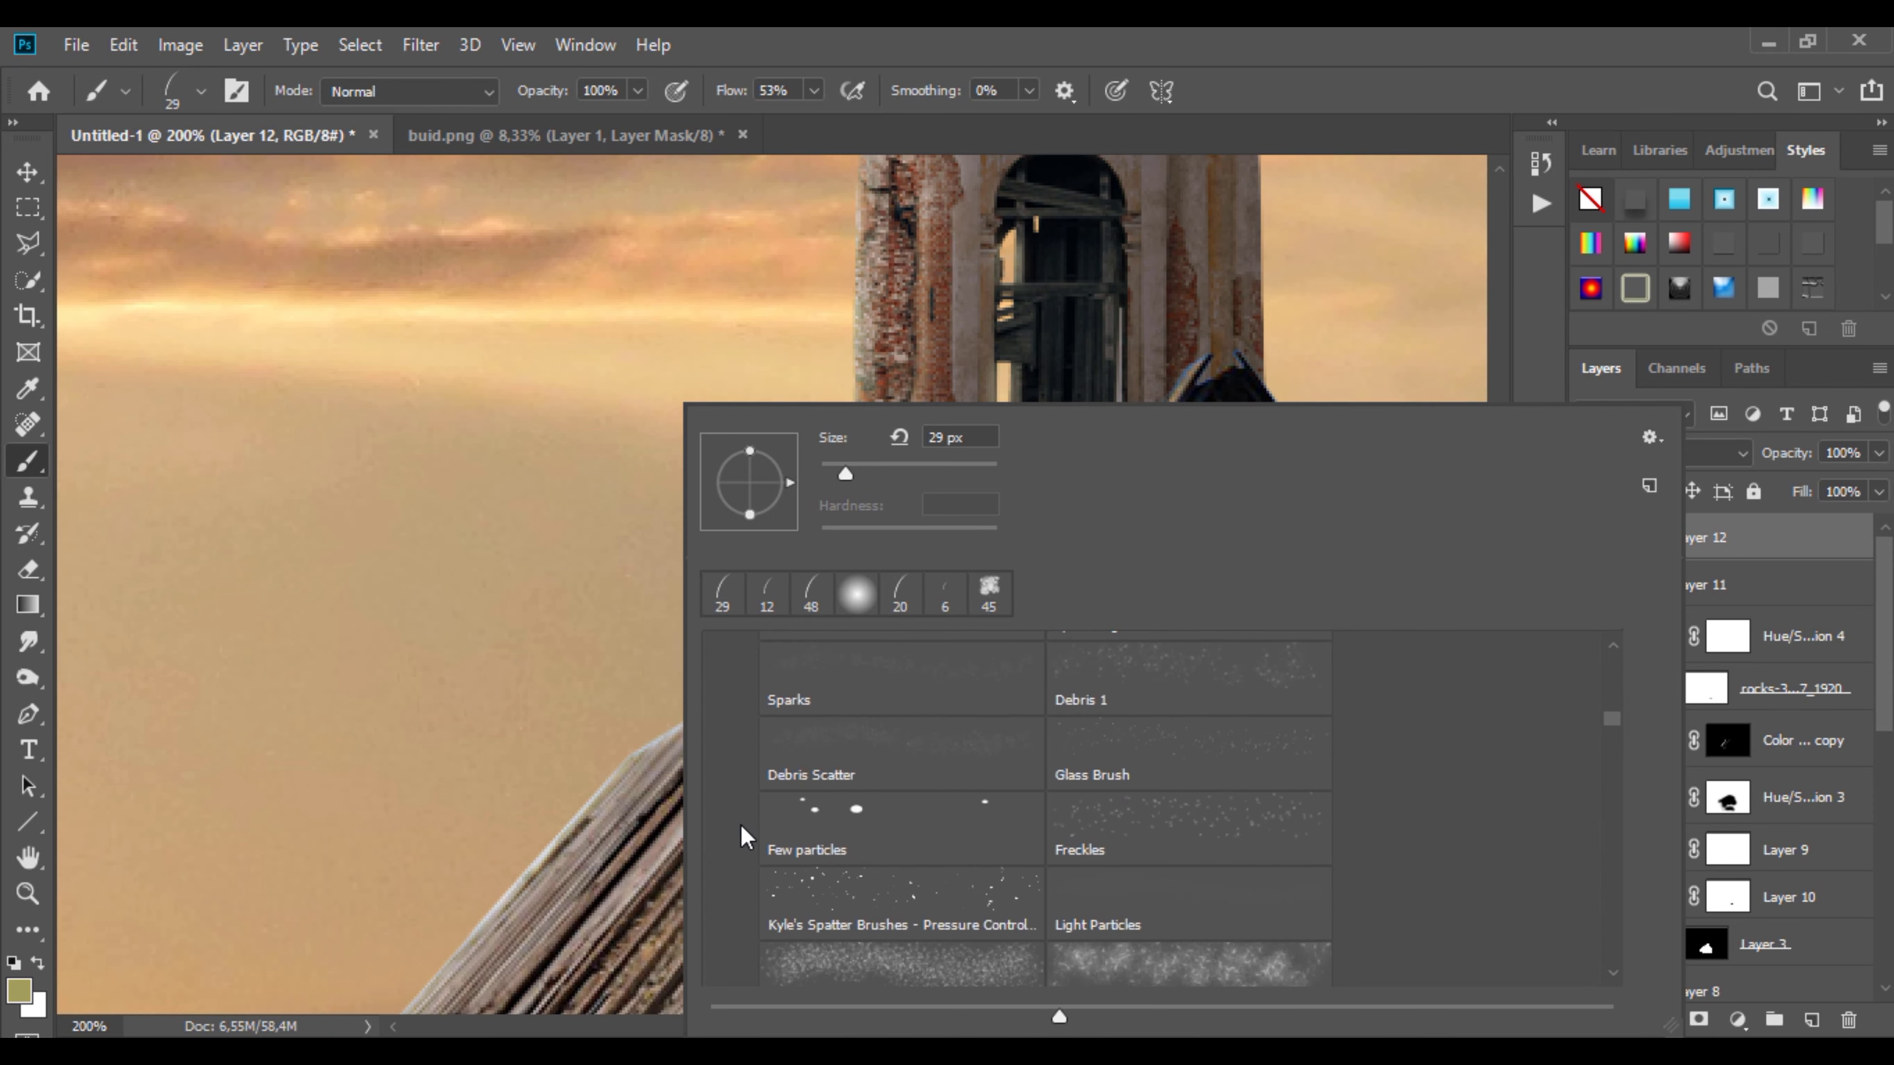
pyautogui.scroll(-2, 743, 834)
pyautogui.scroll(-2, 743, 834)
pyautogui.scroll(-2, 743, 834)
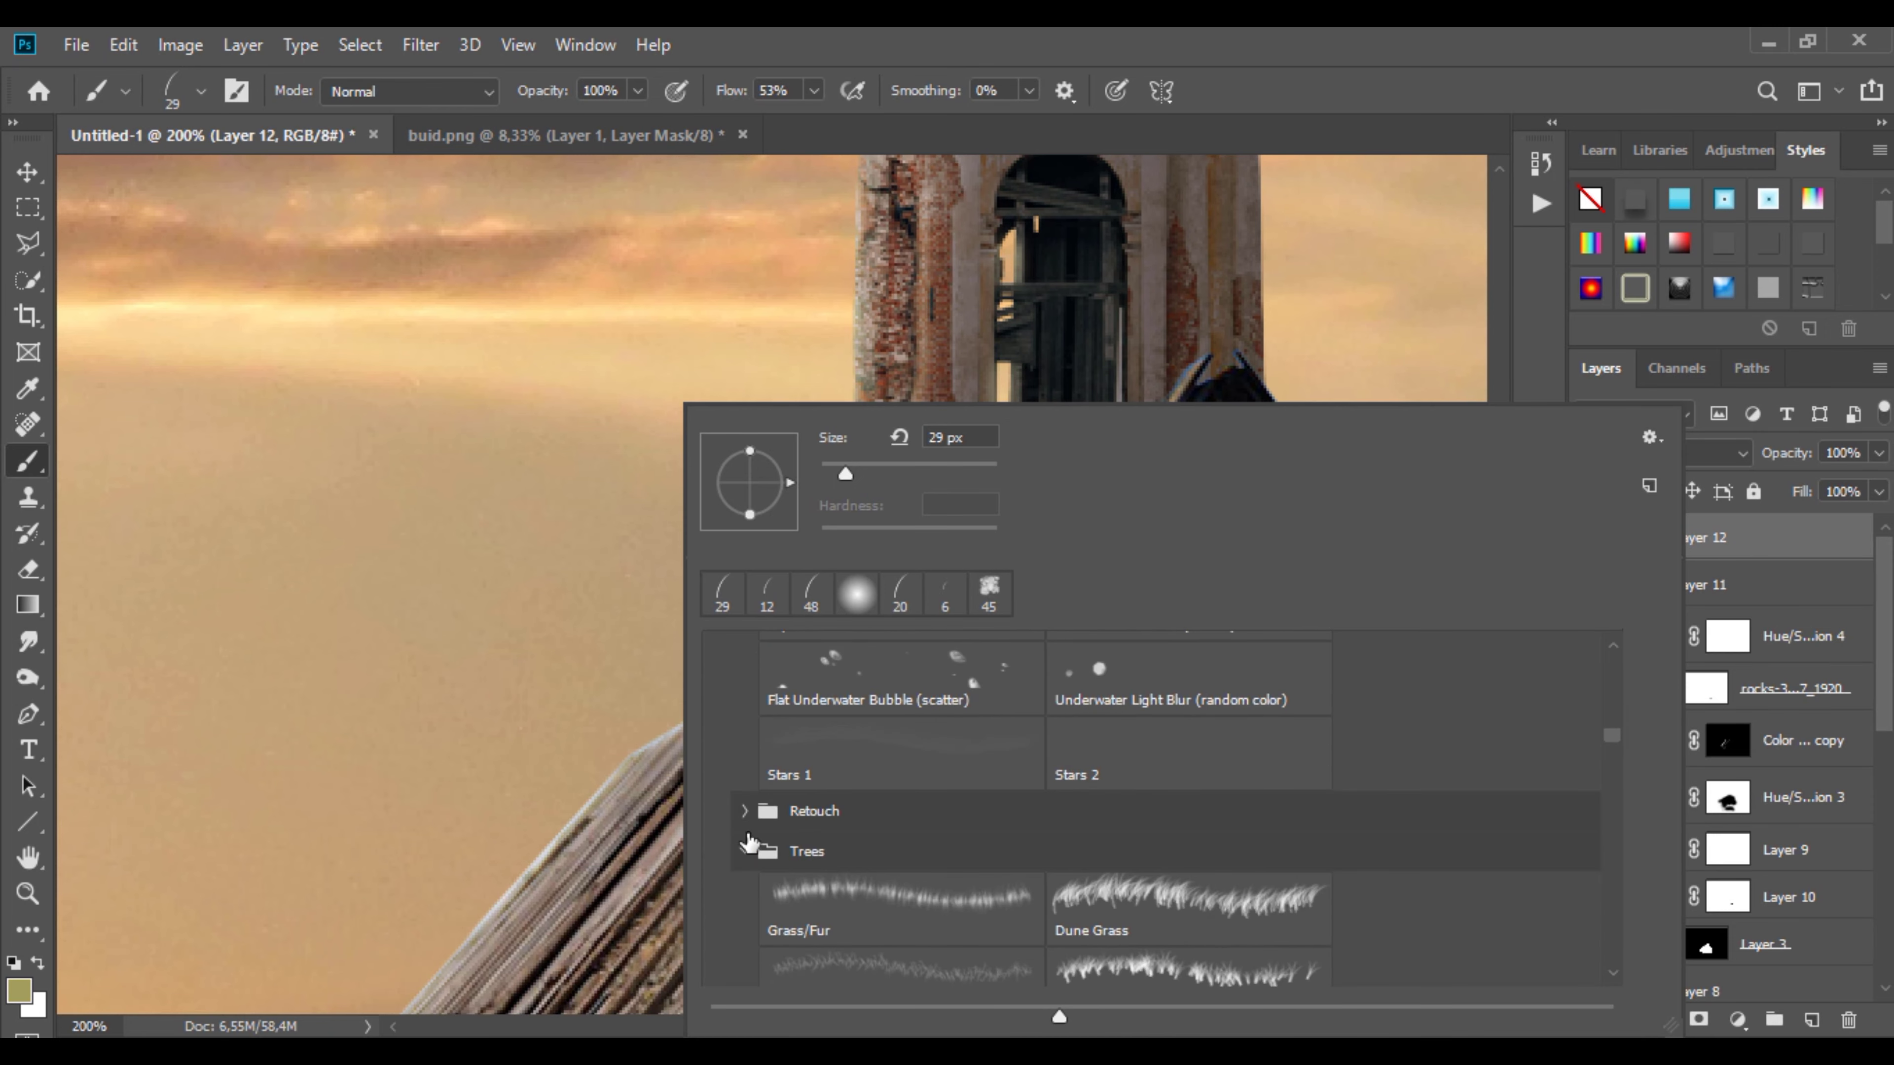
pyautogui.scroll(2, 969, 806)
pyautogui.scroll(2, 1193, 769)
pyautogui.scroll(2, 1417, 738)
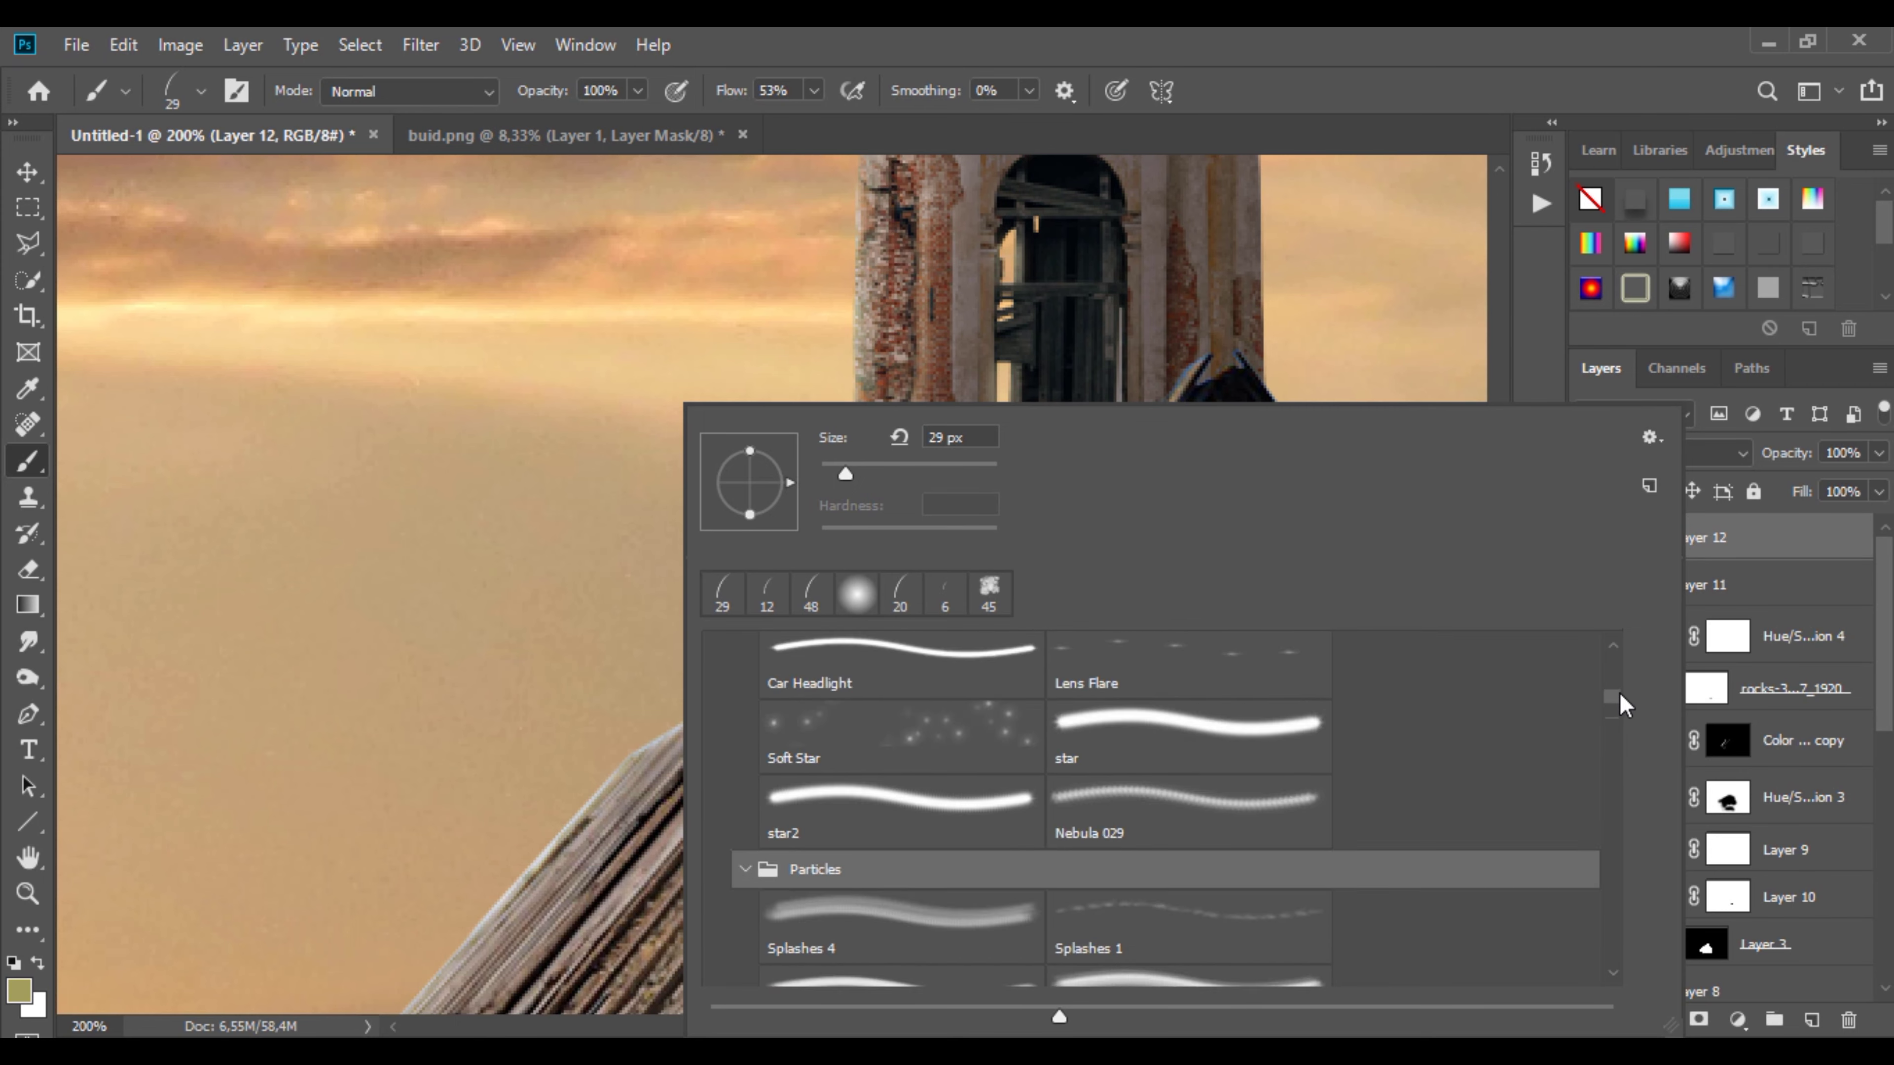
pyautogui.moveTo(1620, 694); pyautogui.dragTo(1619, 675)
pyautogui.click(1133, 887)
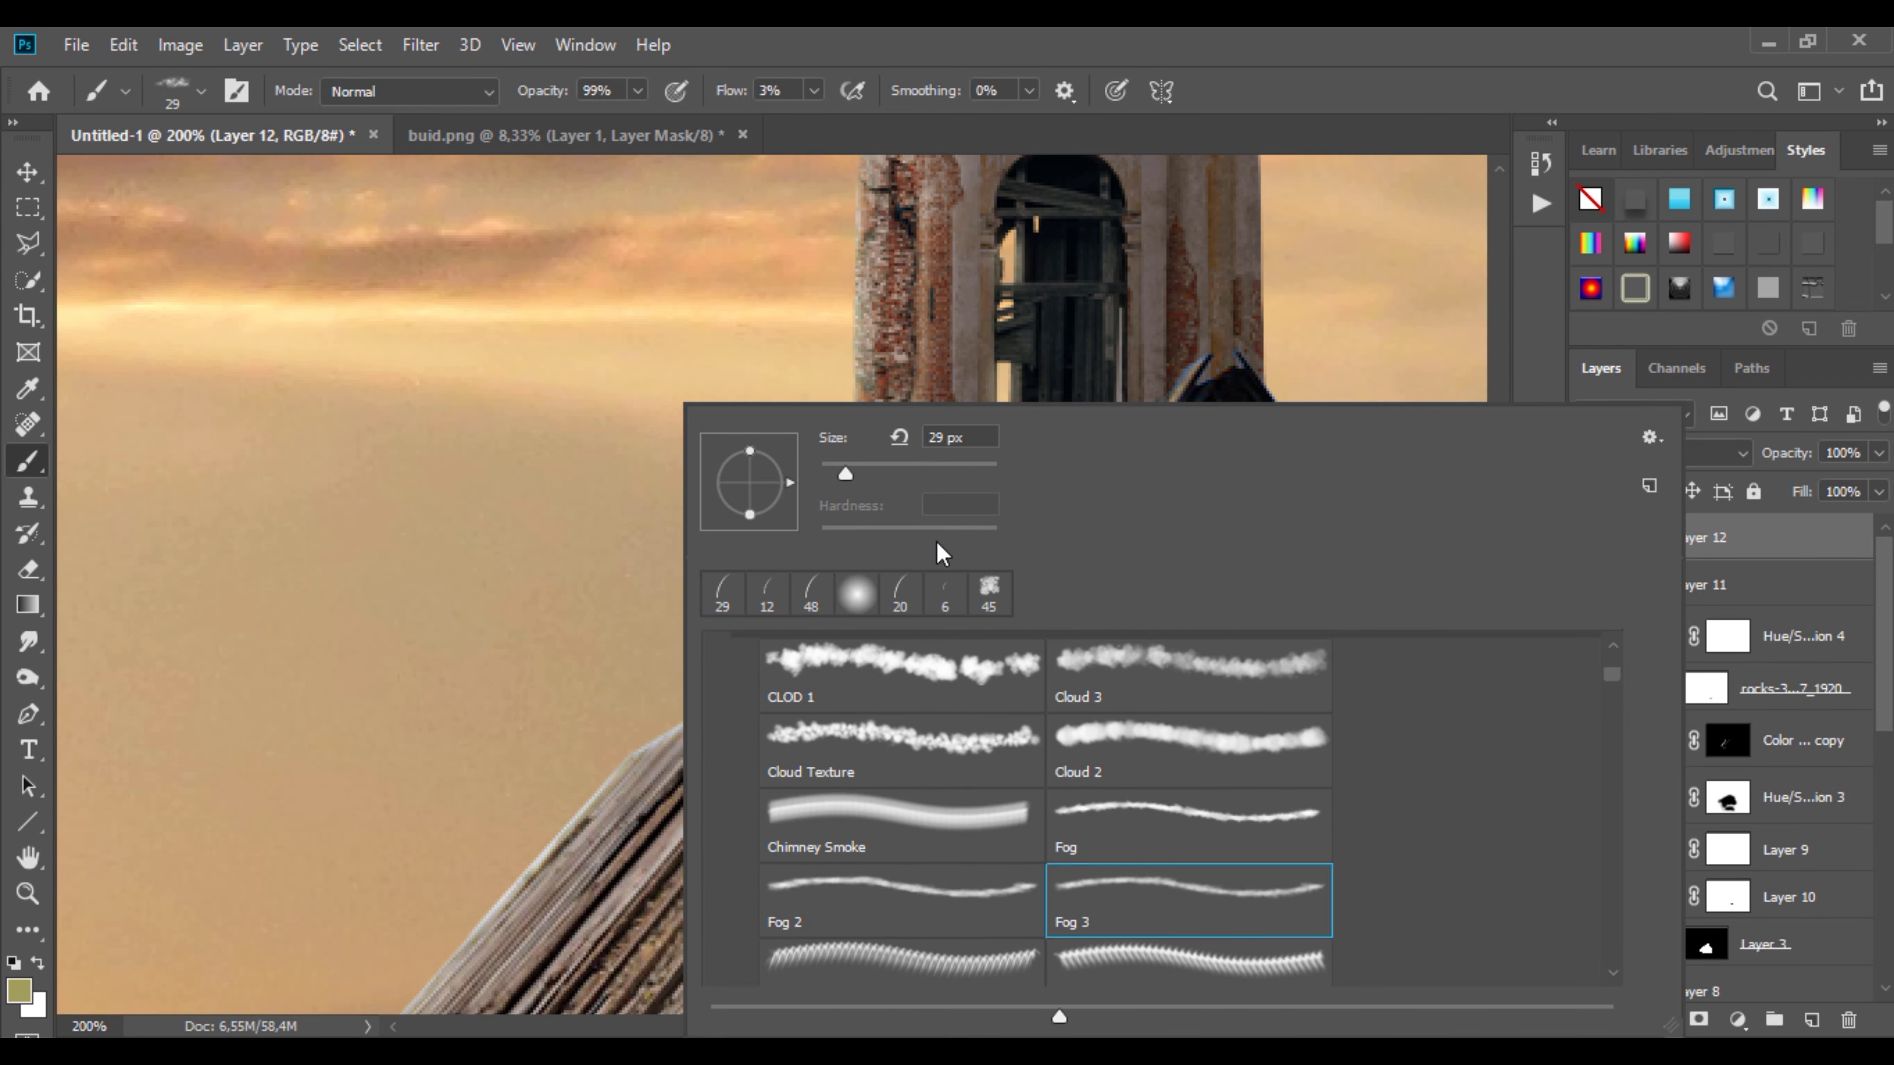
pyautogui.moveTo(902, 474); pyautogui.dragTo(919, 474)
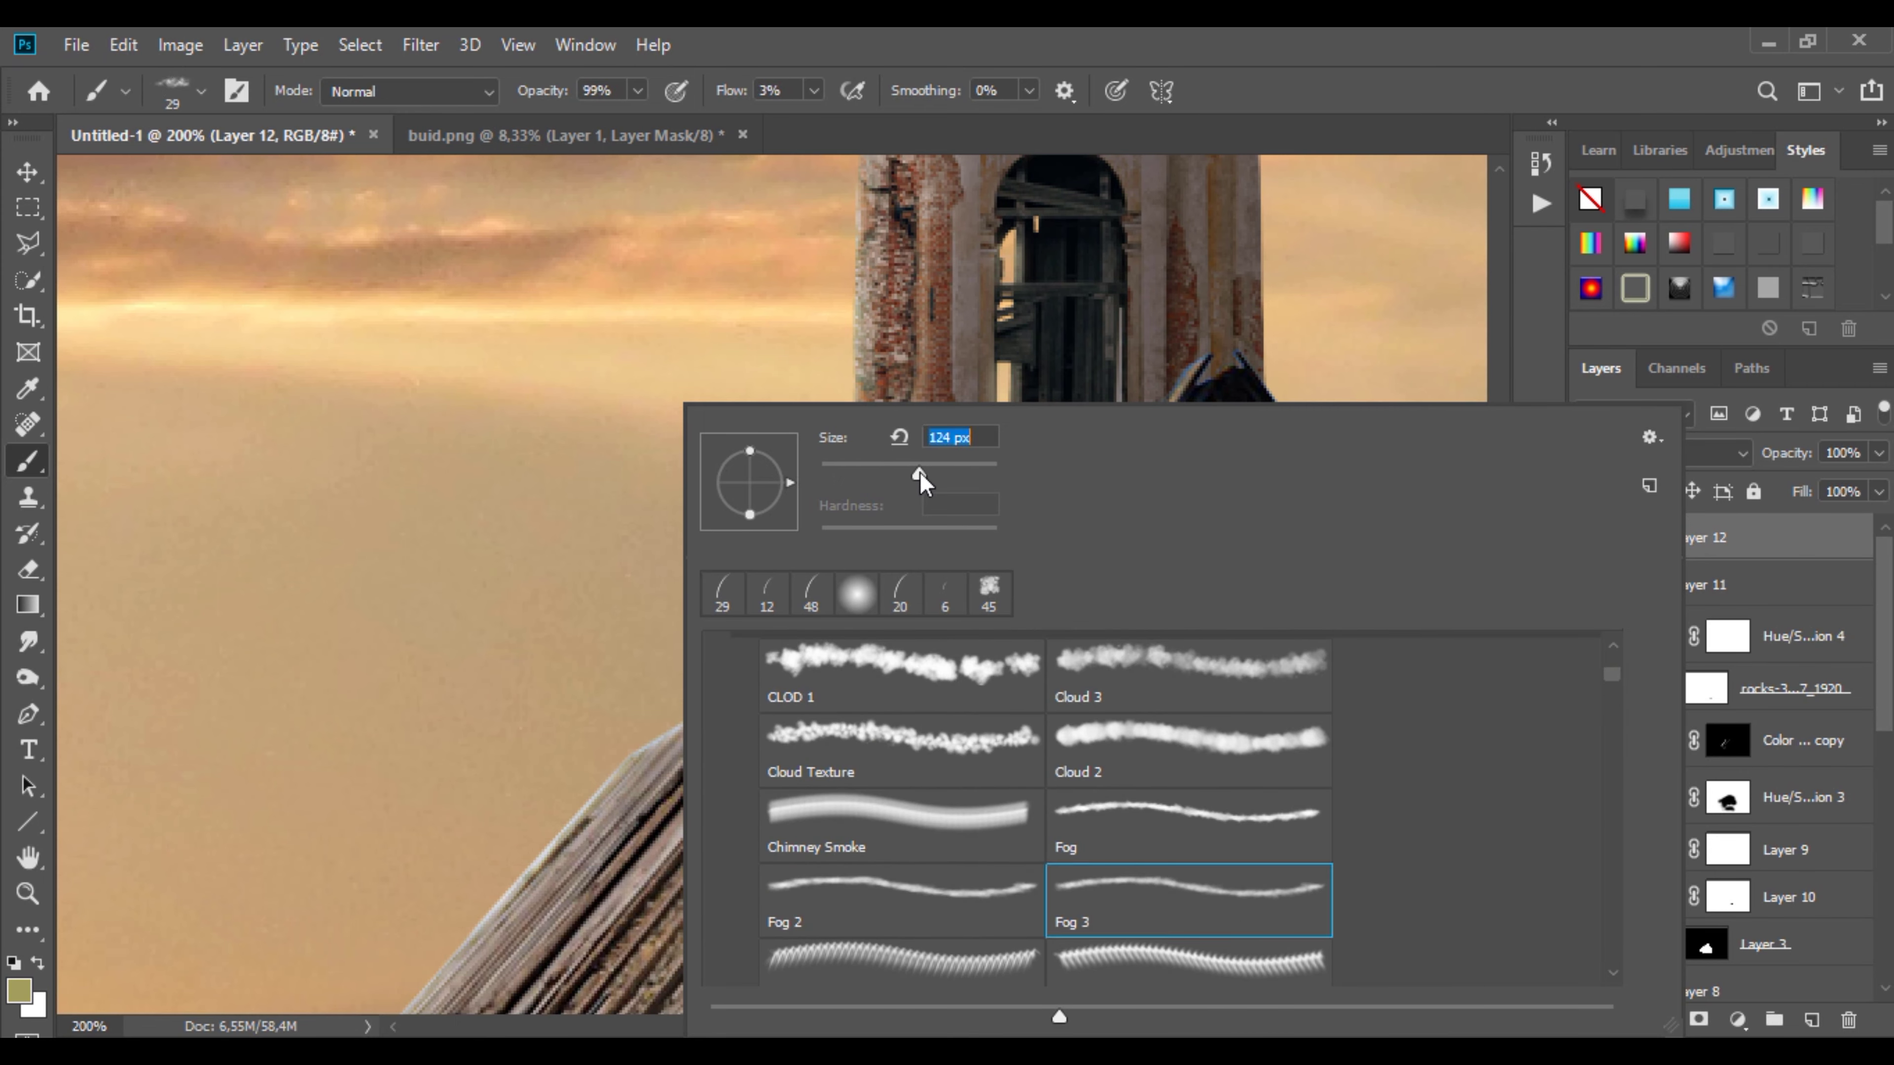
pyautogui.click(893, 926)
pyautogui.press('Return')
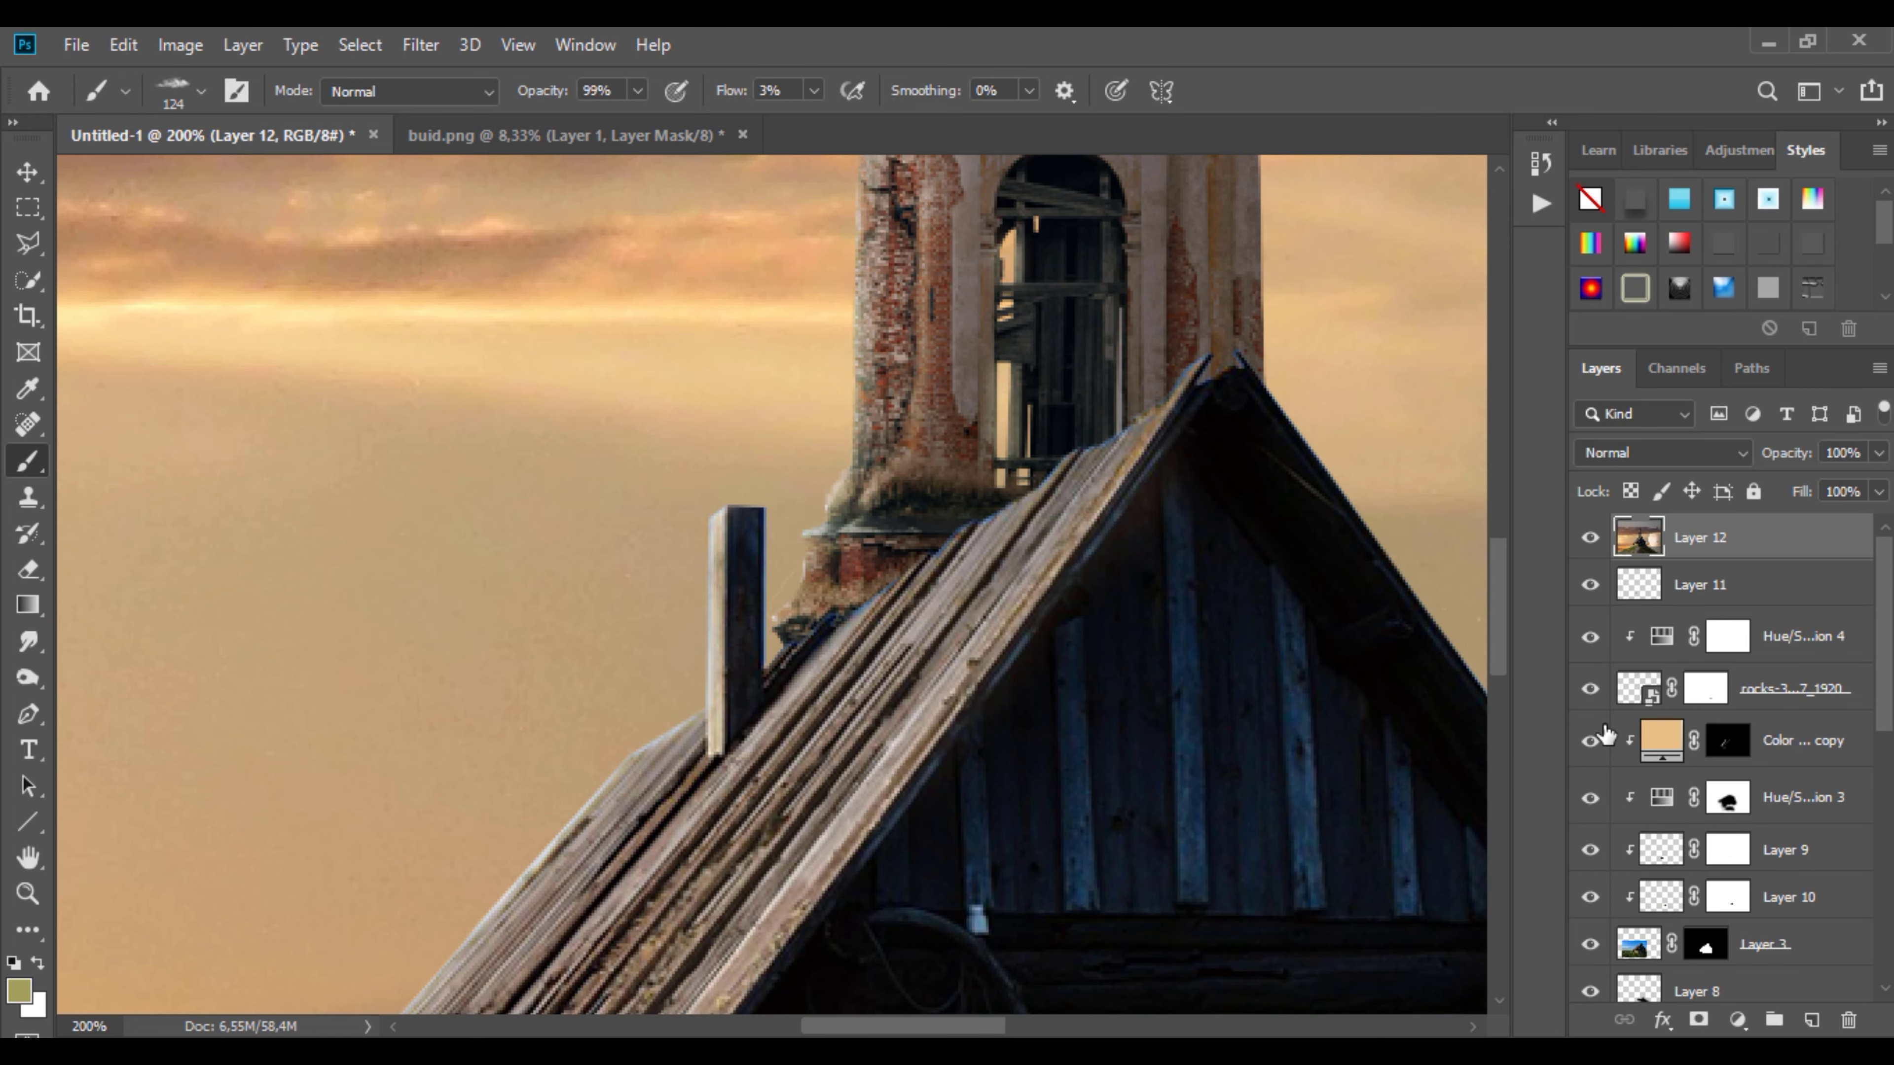
# Step: Add new Layer 13 with a roughly 322 px brush and a light grey foreground colour
pyautogui.click(1812, 1020)
pyautogui.rightClick(504, 411)
pyautogui.moveTo(775, 478); pyautogui.dragTo(791, 478)
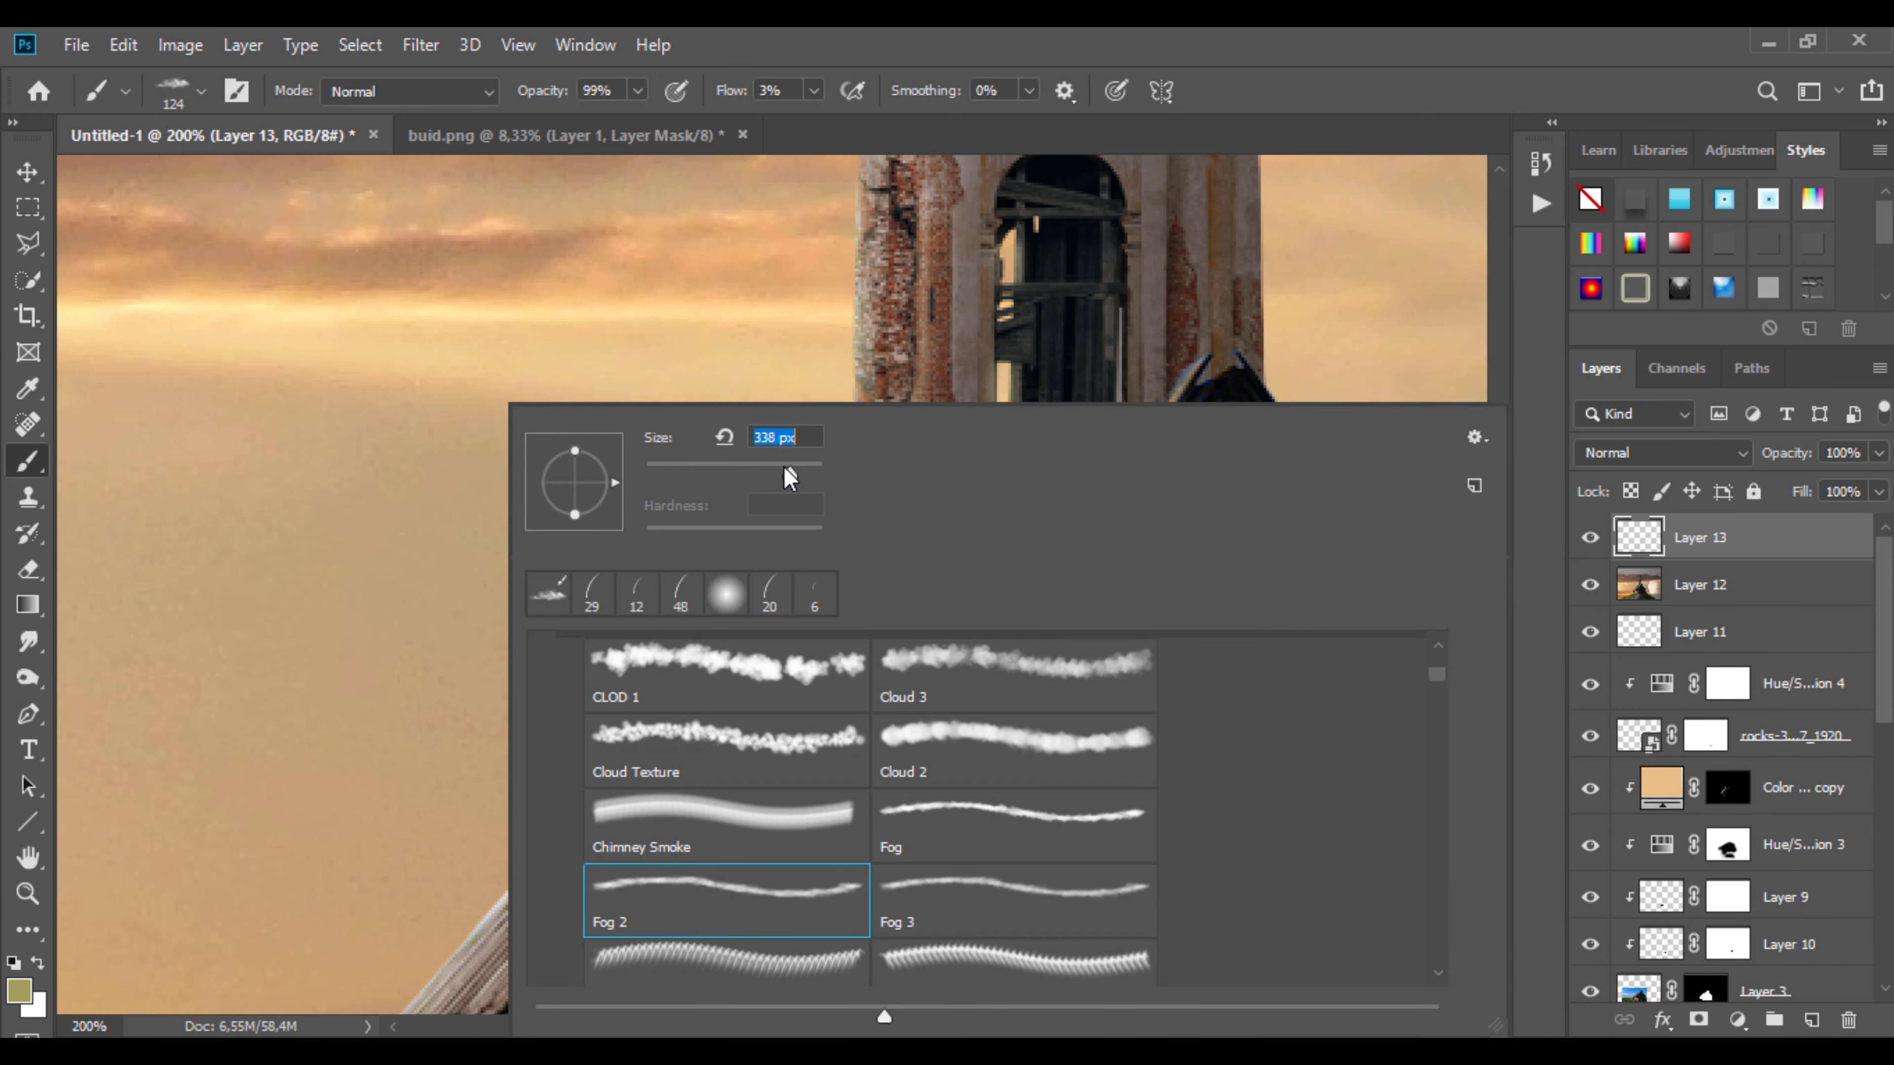
pyautogui.press('Return')
pyautogui.click(19, 990)
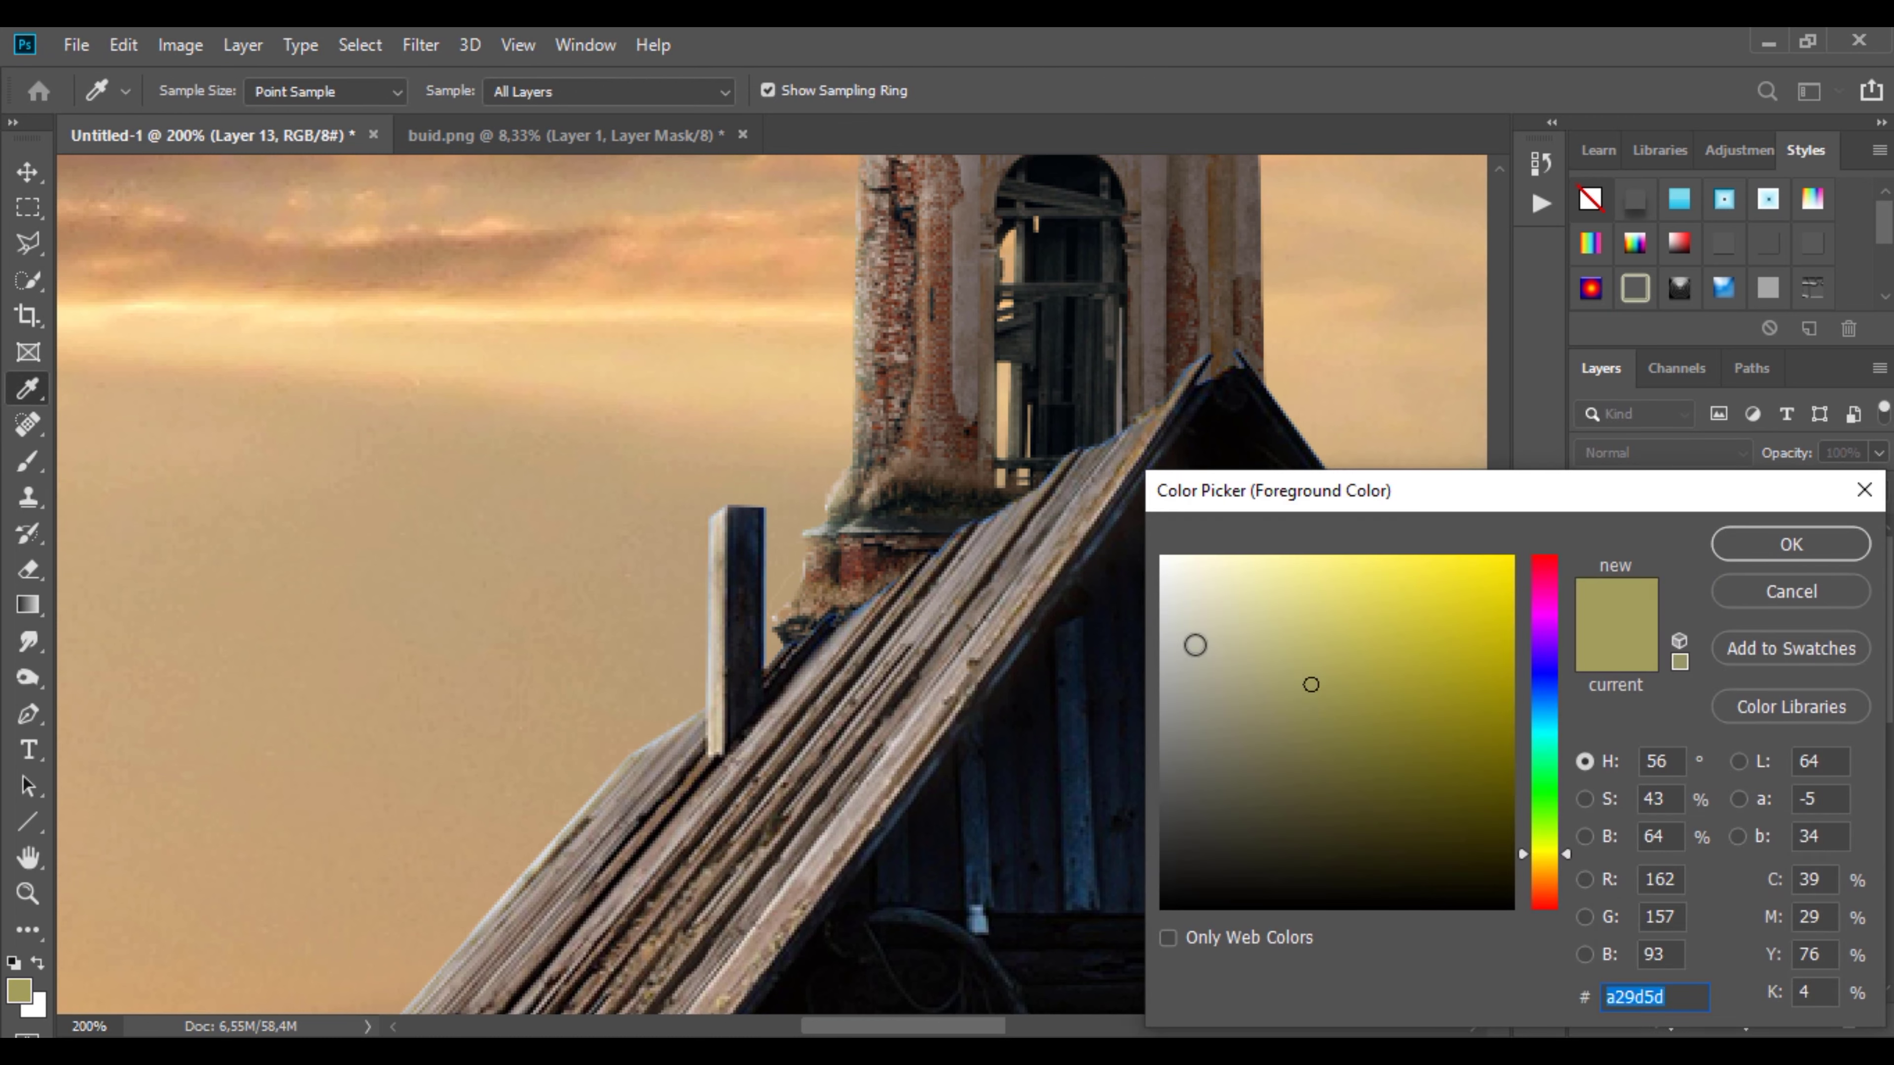
pyautogui.click(1163, 623)
pyautogui.click(1790, 544)
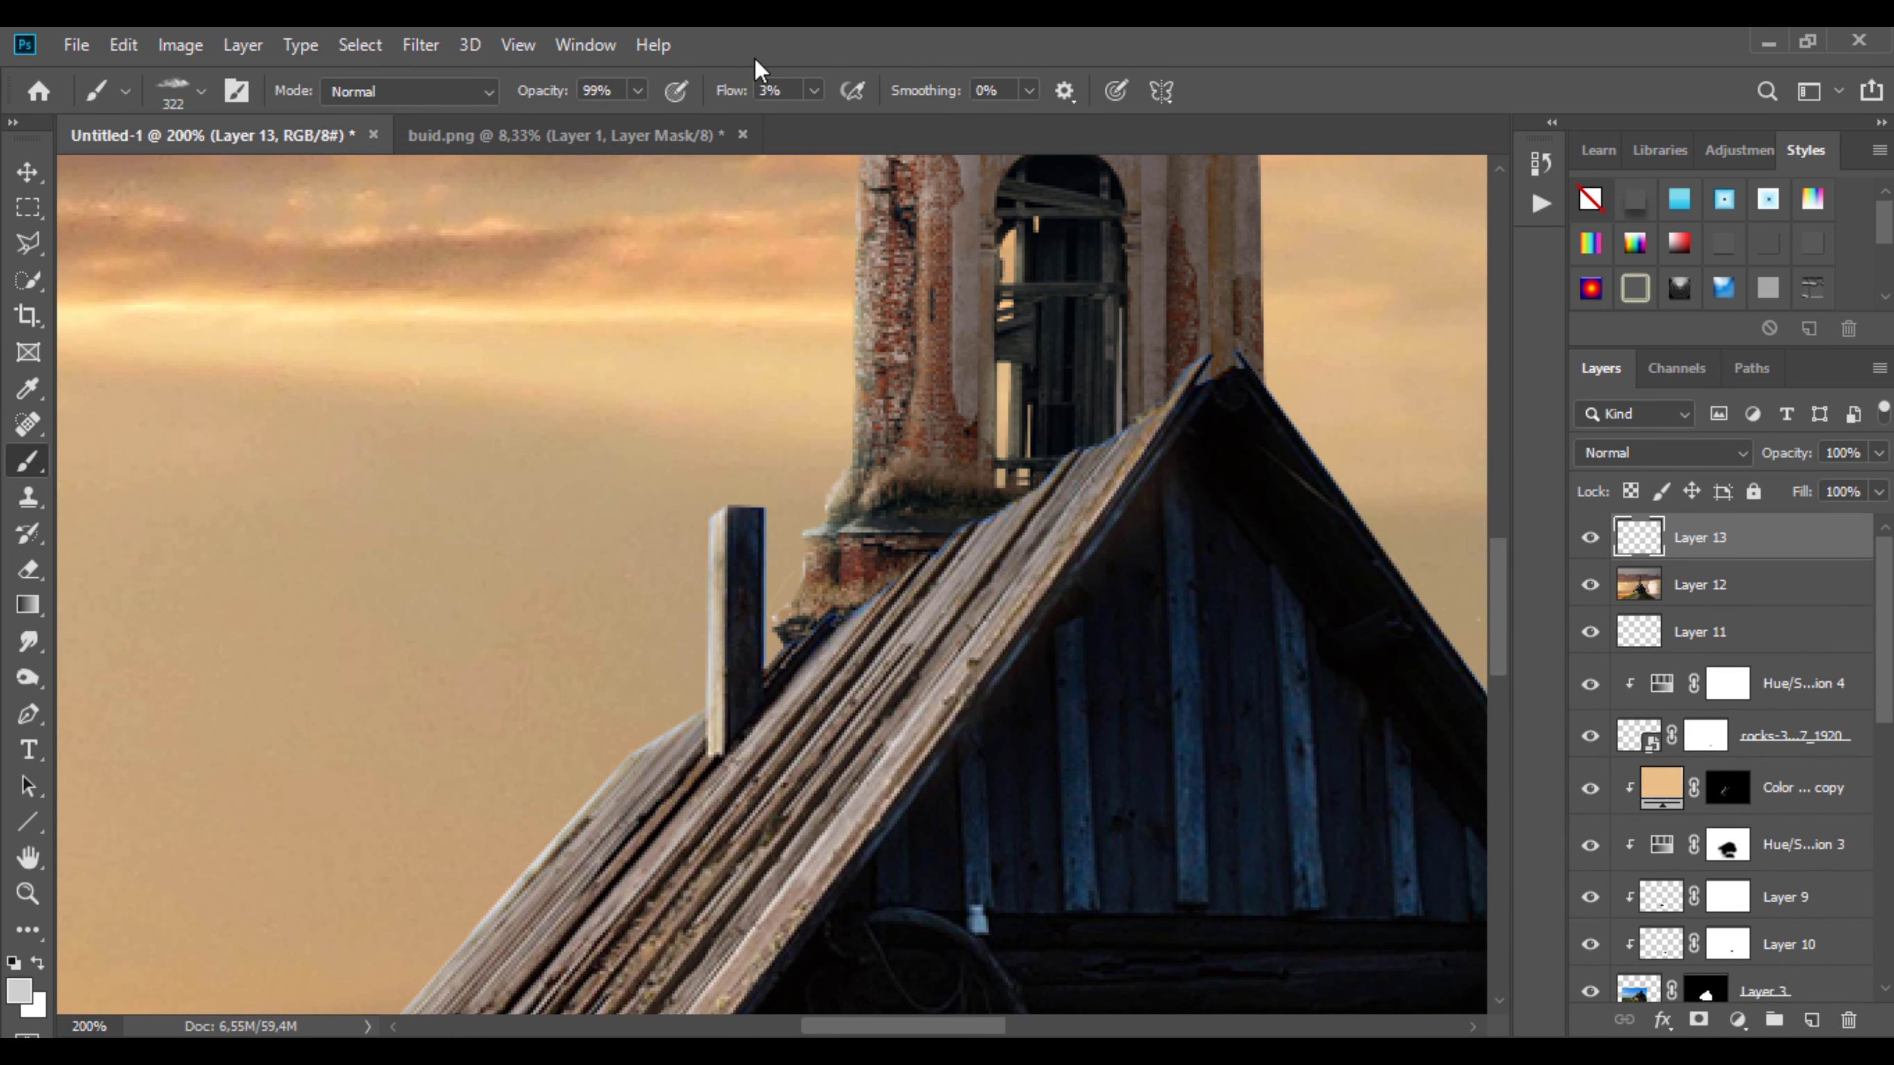
pyautogui.rightClick(373, 425)
pyautogui.press('Return')
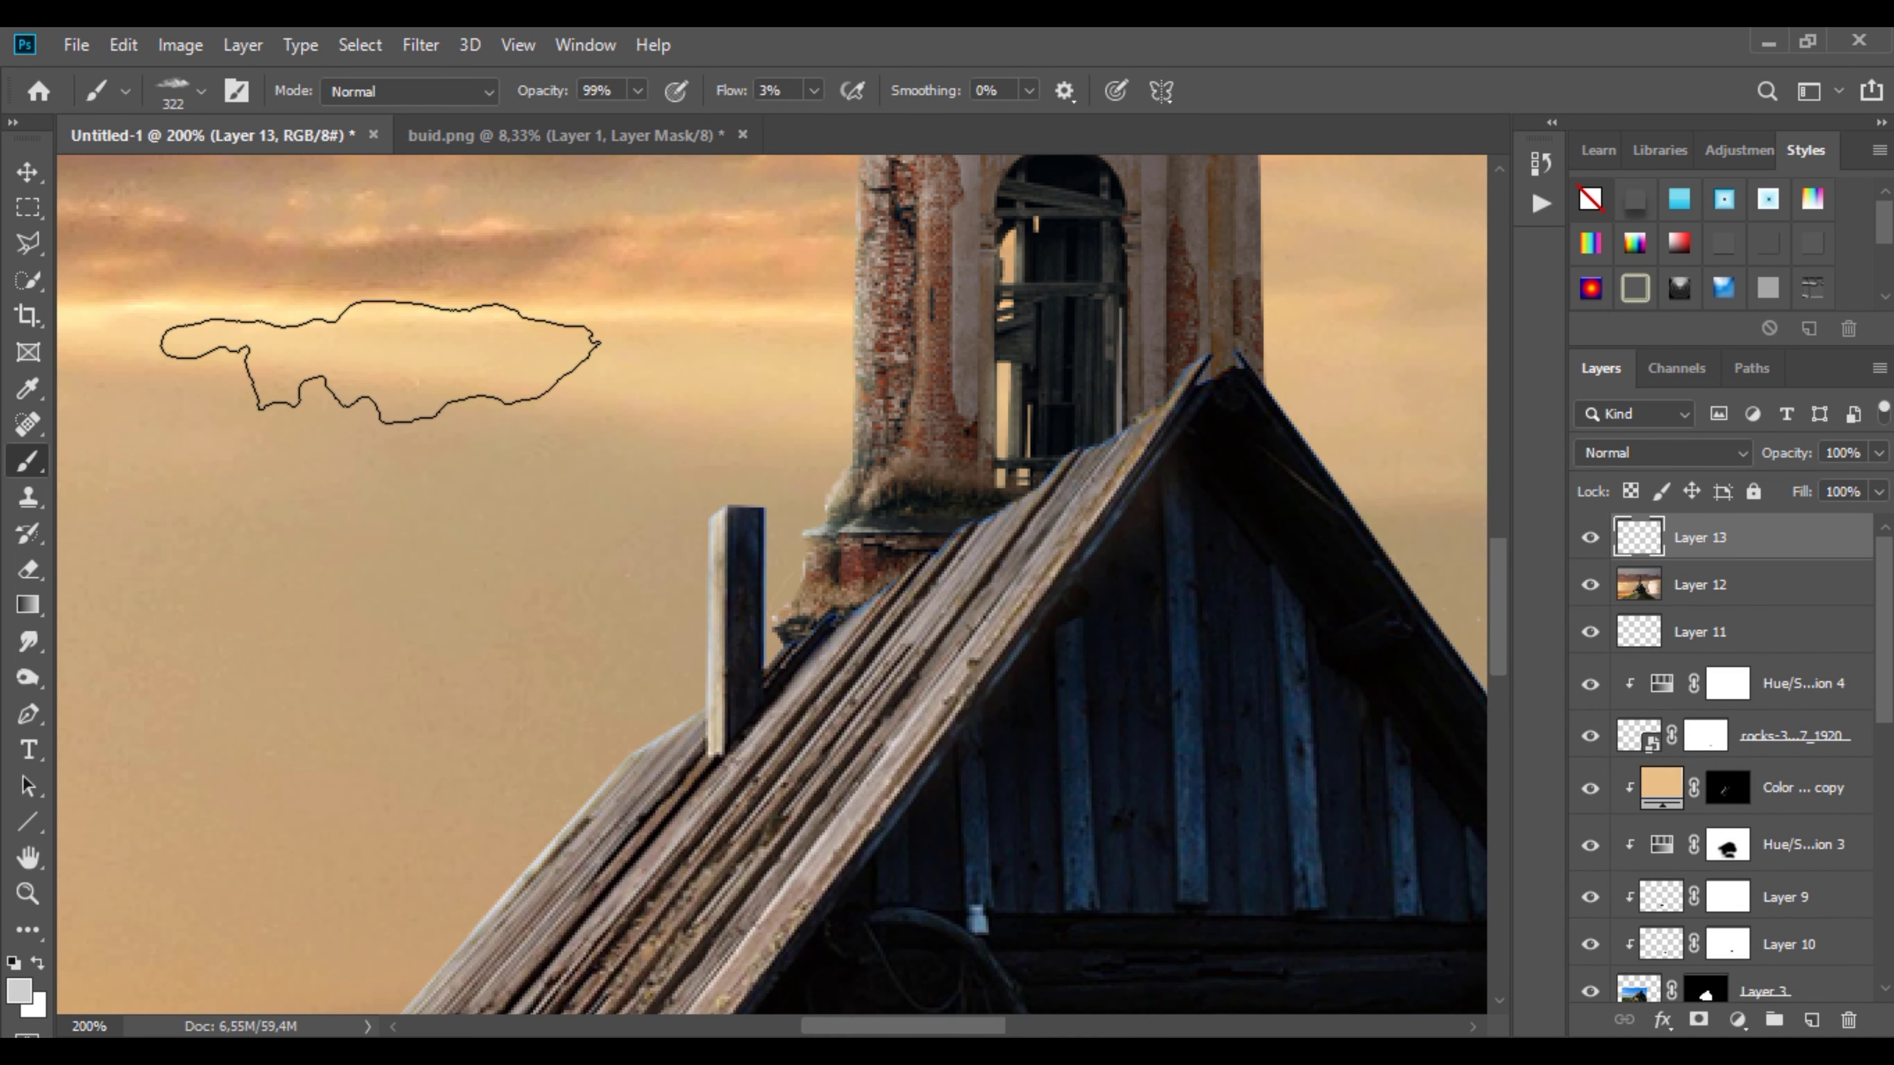
pyautogui.hotkey('ctrl', '-')
pyautogui.hotkey('ctrl', '-')
pyautogui.hotkey('ctrl', '-')
pyautogui.hotkey('ctrl', '-')
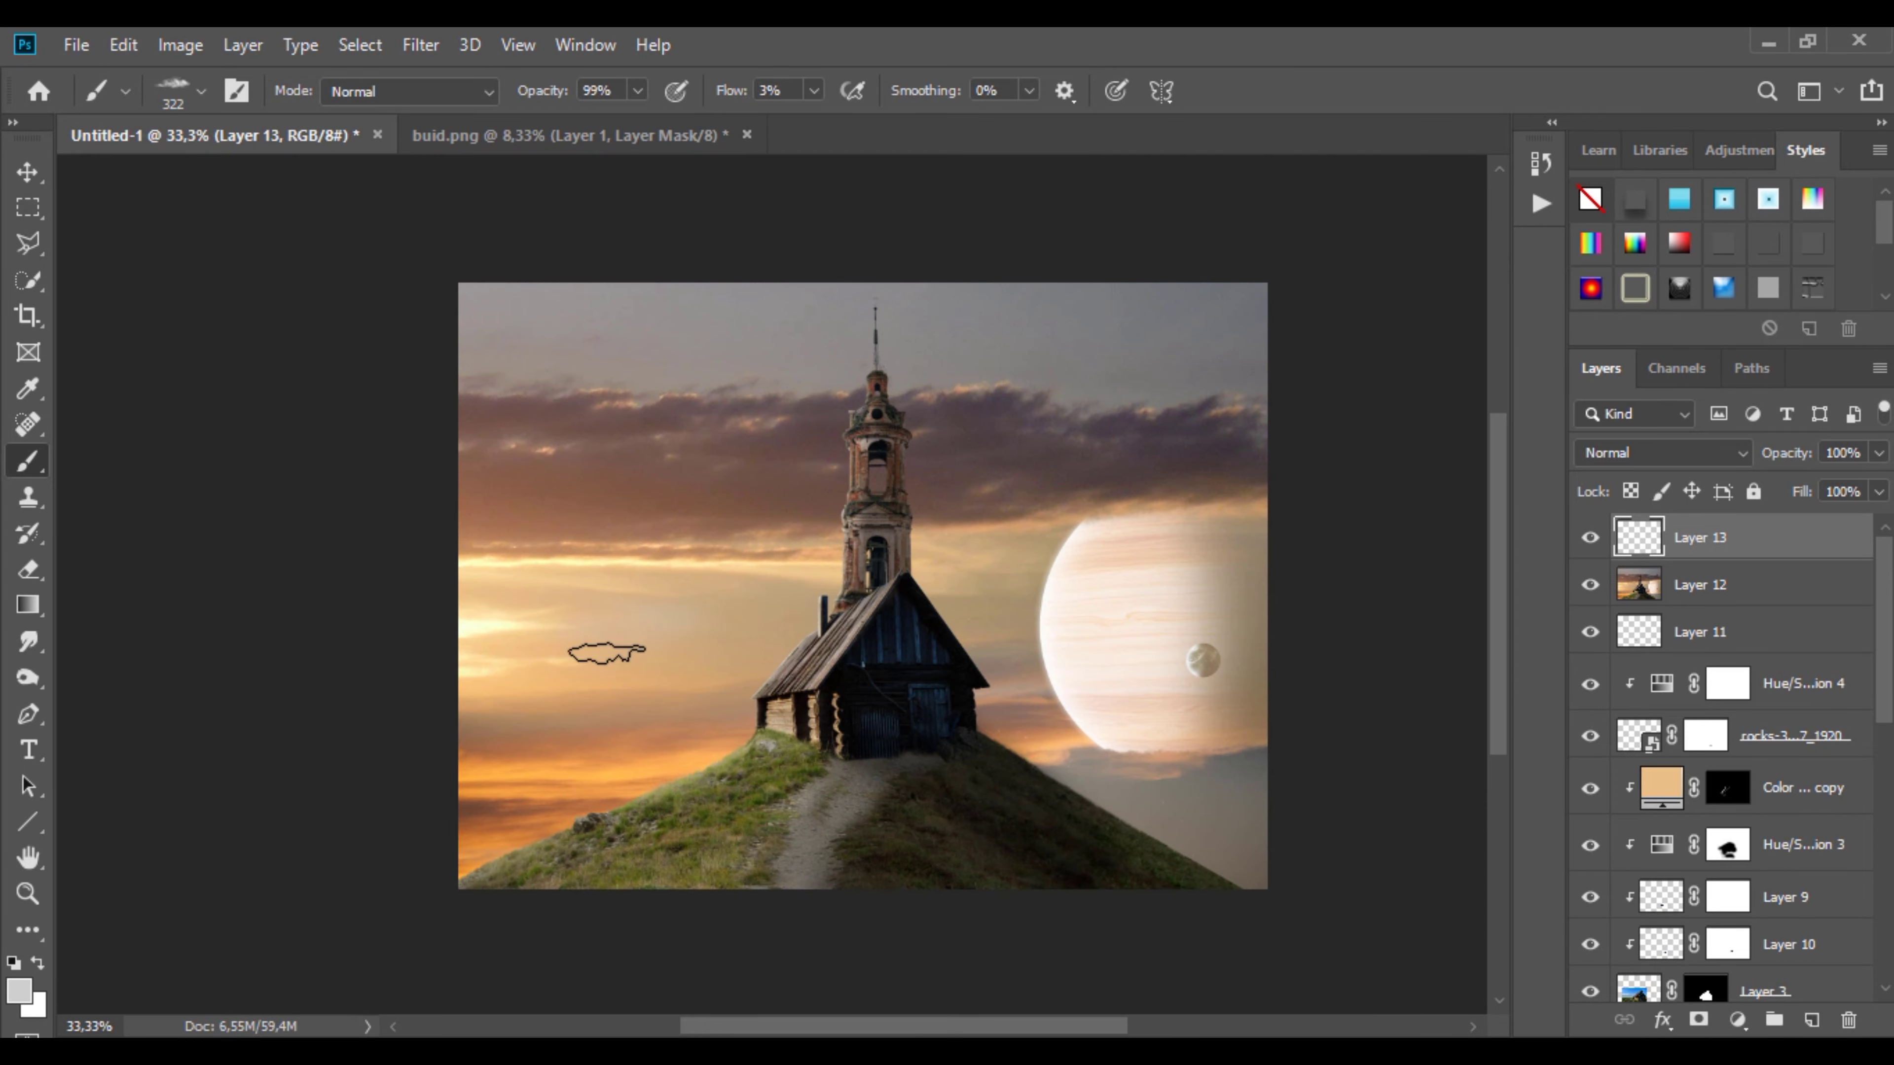
# Step: Switch to the Chimney Smoke brush at 127 px with 100% opacity
pyautogui.scroll(3, 655, 621)
pyautogui.rightClick(664, 571)
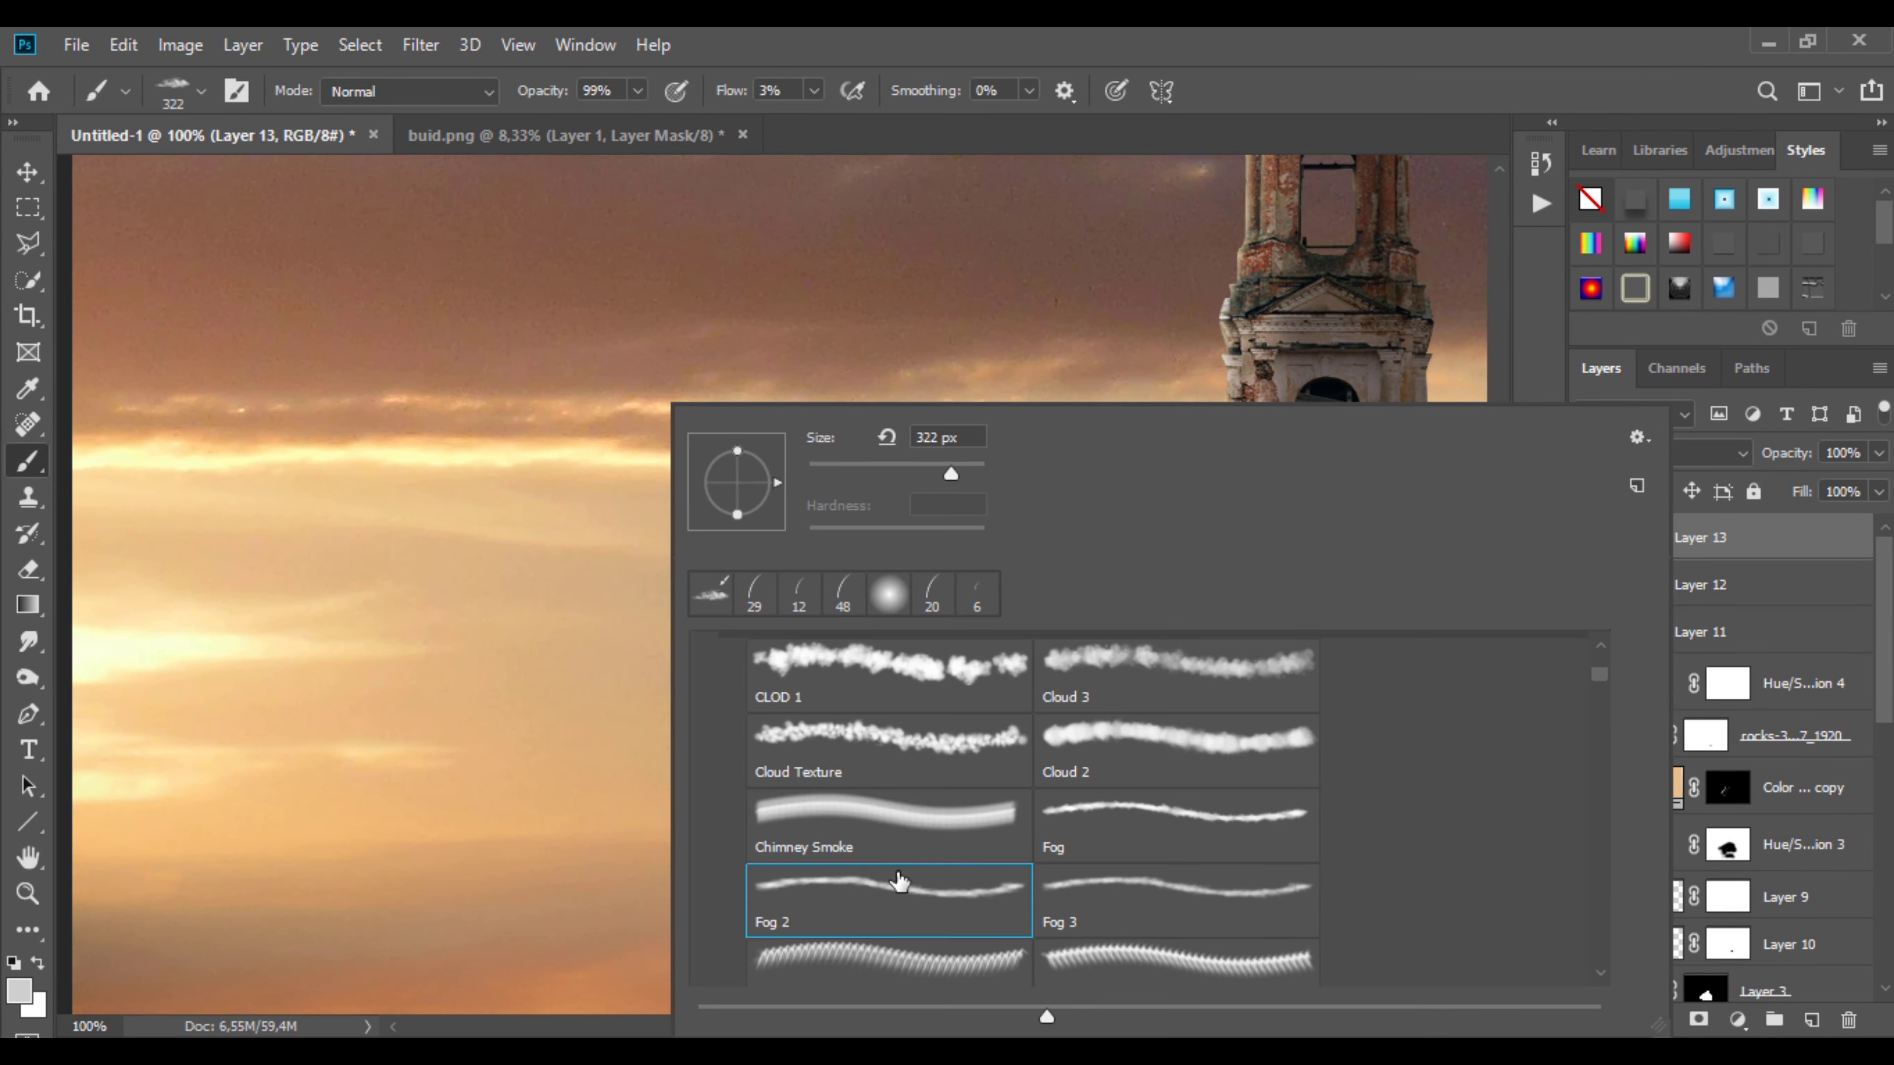
pyautogui.click(841, 796)
pyautogui.press('Return')
pyautogui.rightClick(529, 613)
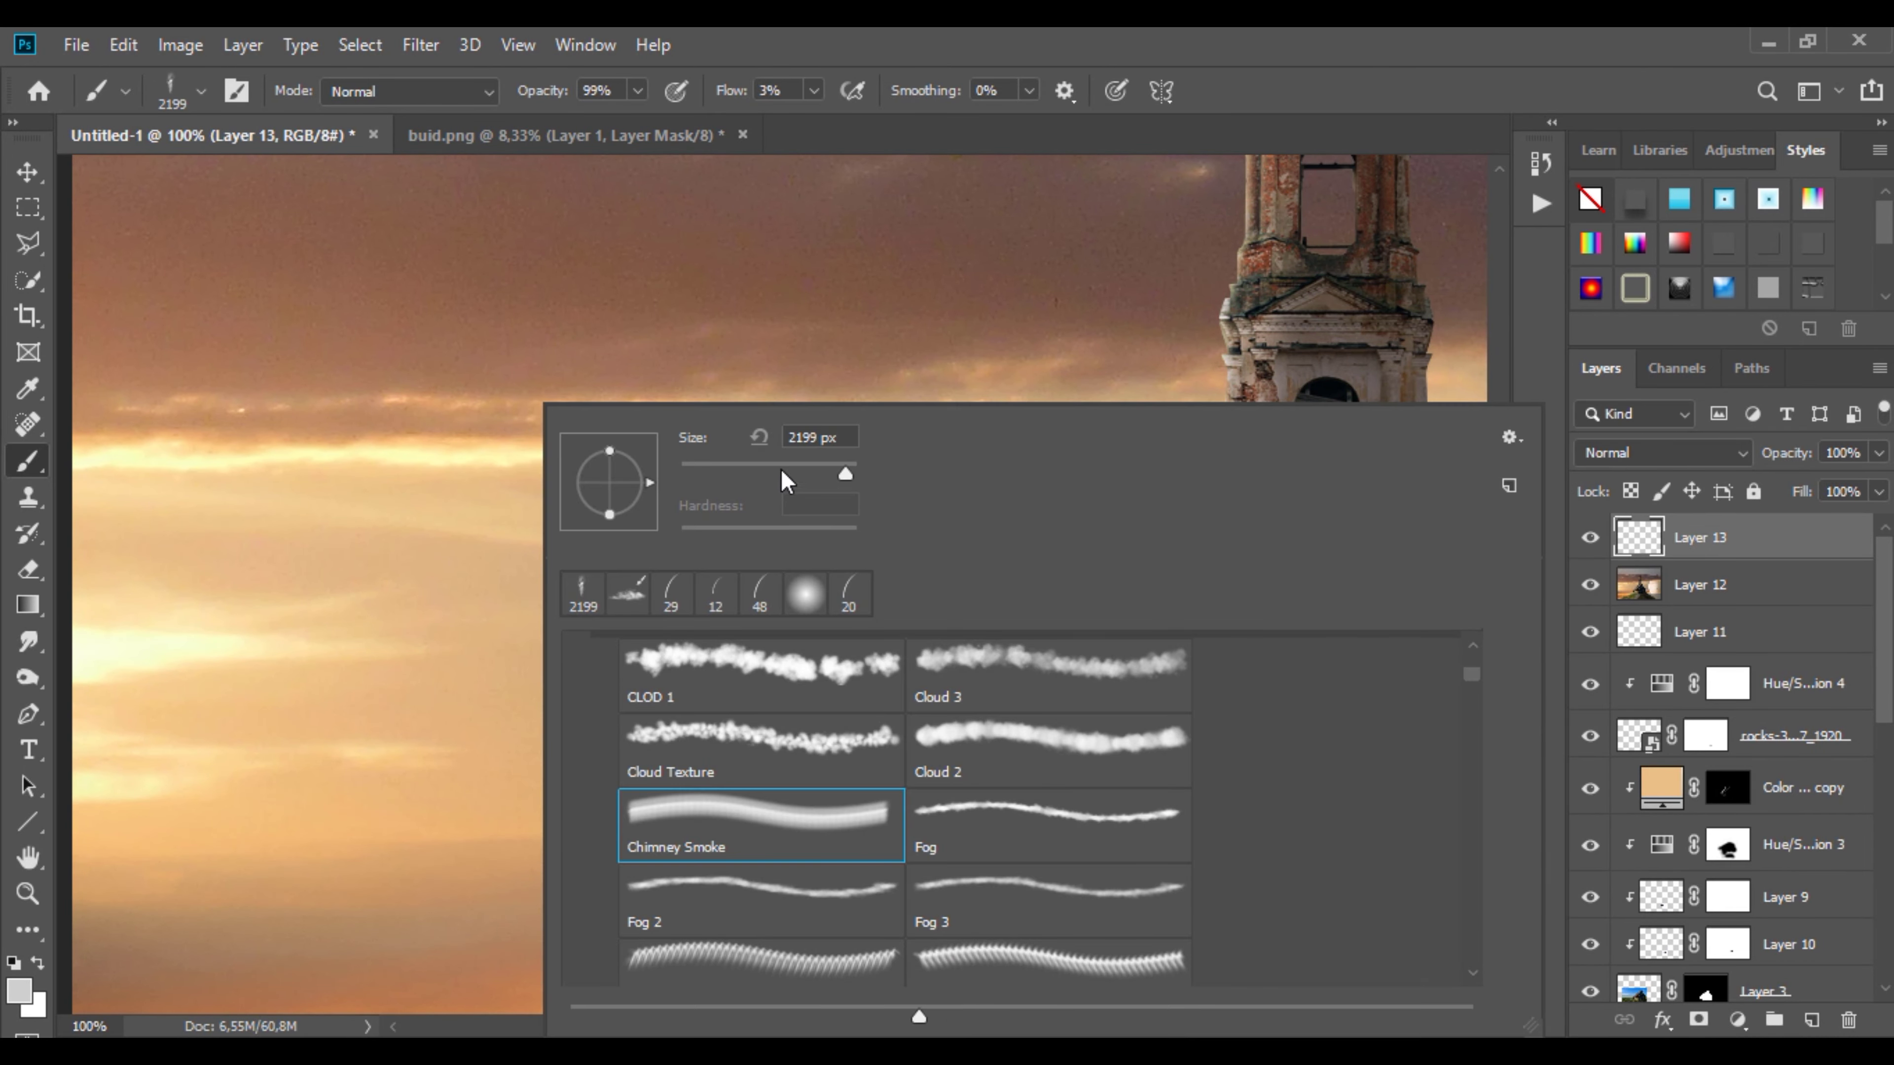
pyautogui.moveTo(782, 475); pyautogui.dragTo(745, 474)
pyautogui.press('Return')
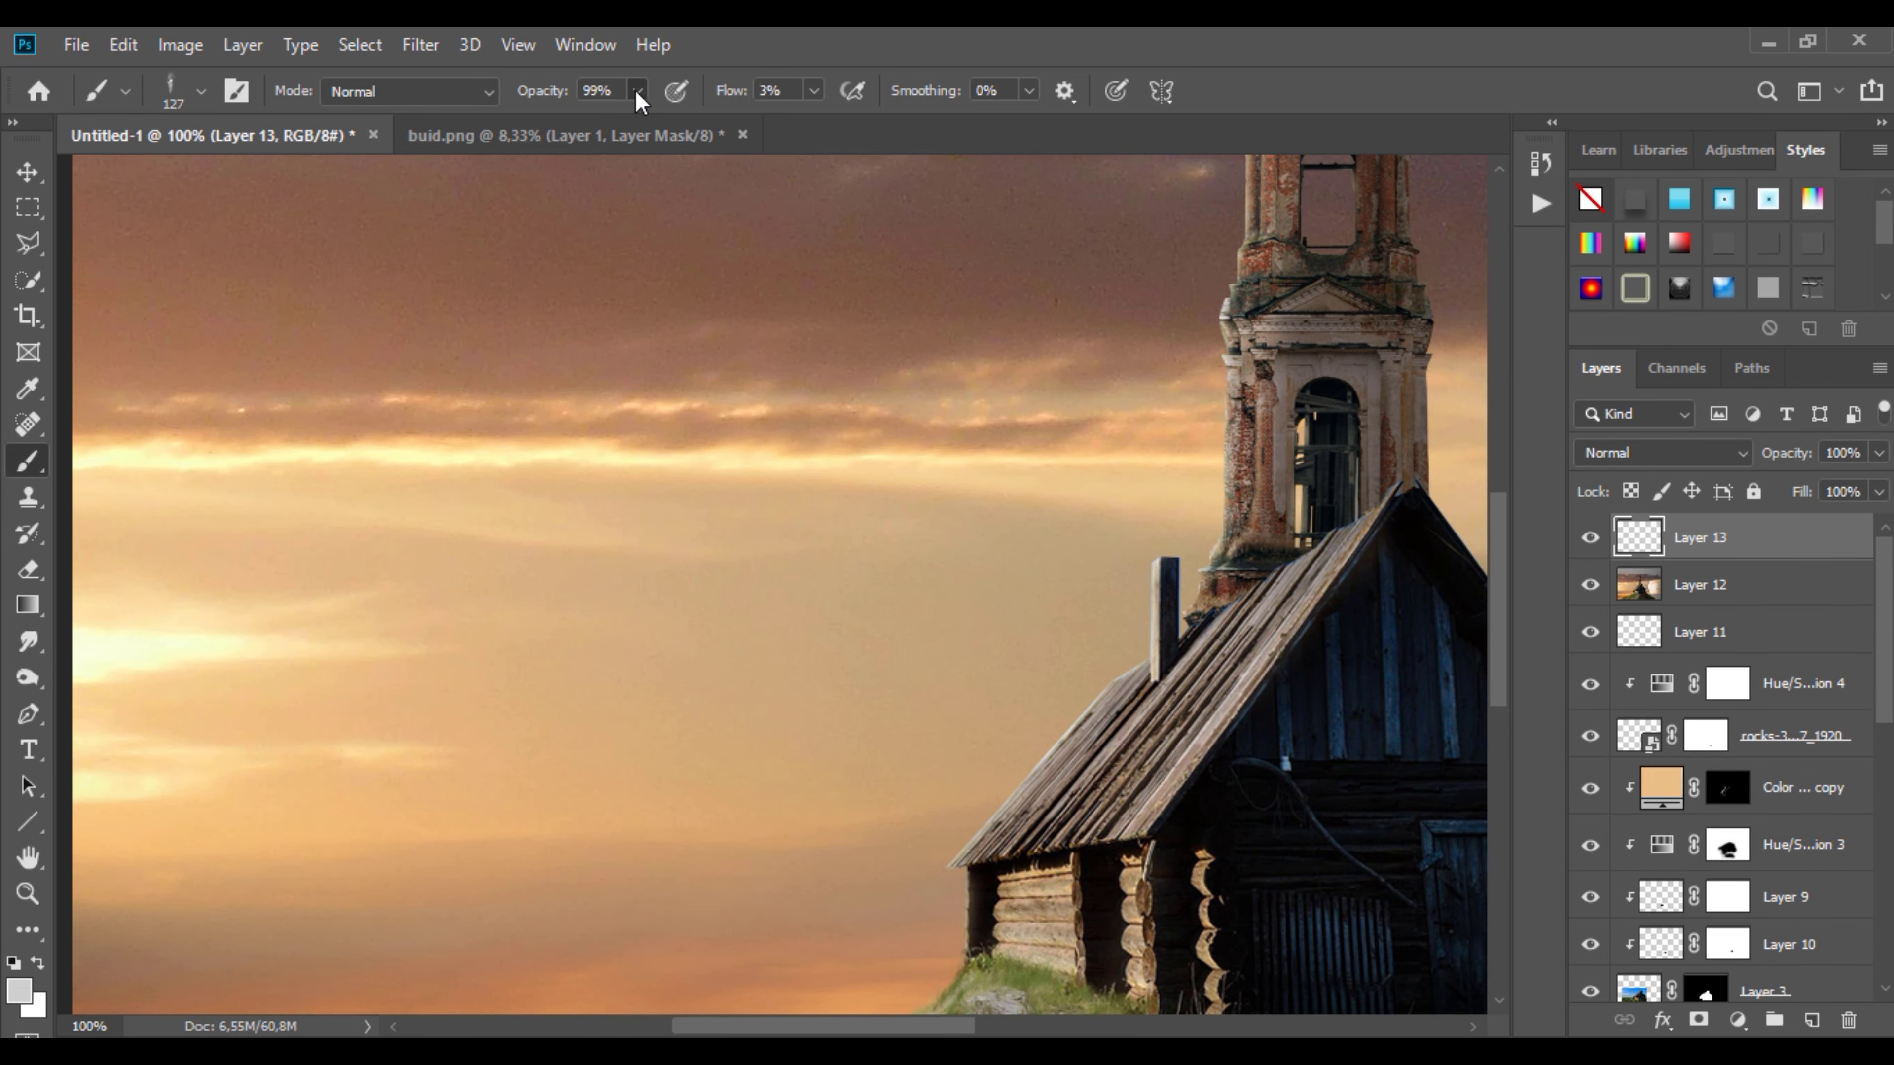
pyautogui.moveTo(638, 97); pyautogui.dragTo(643, 119)
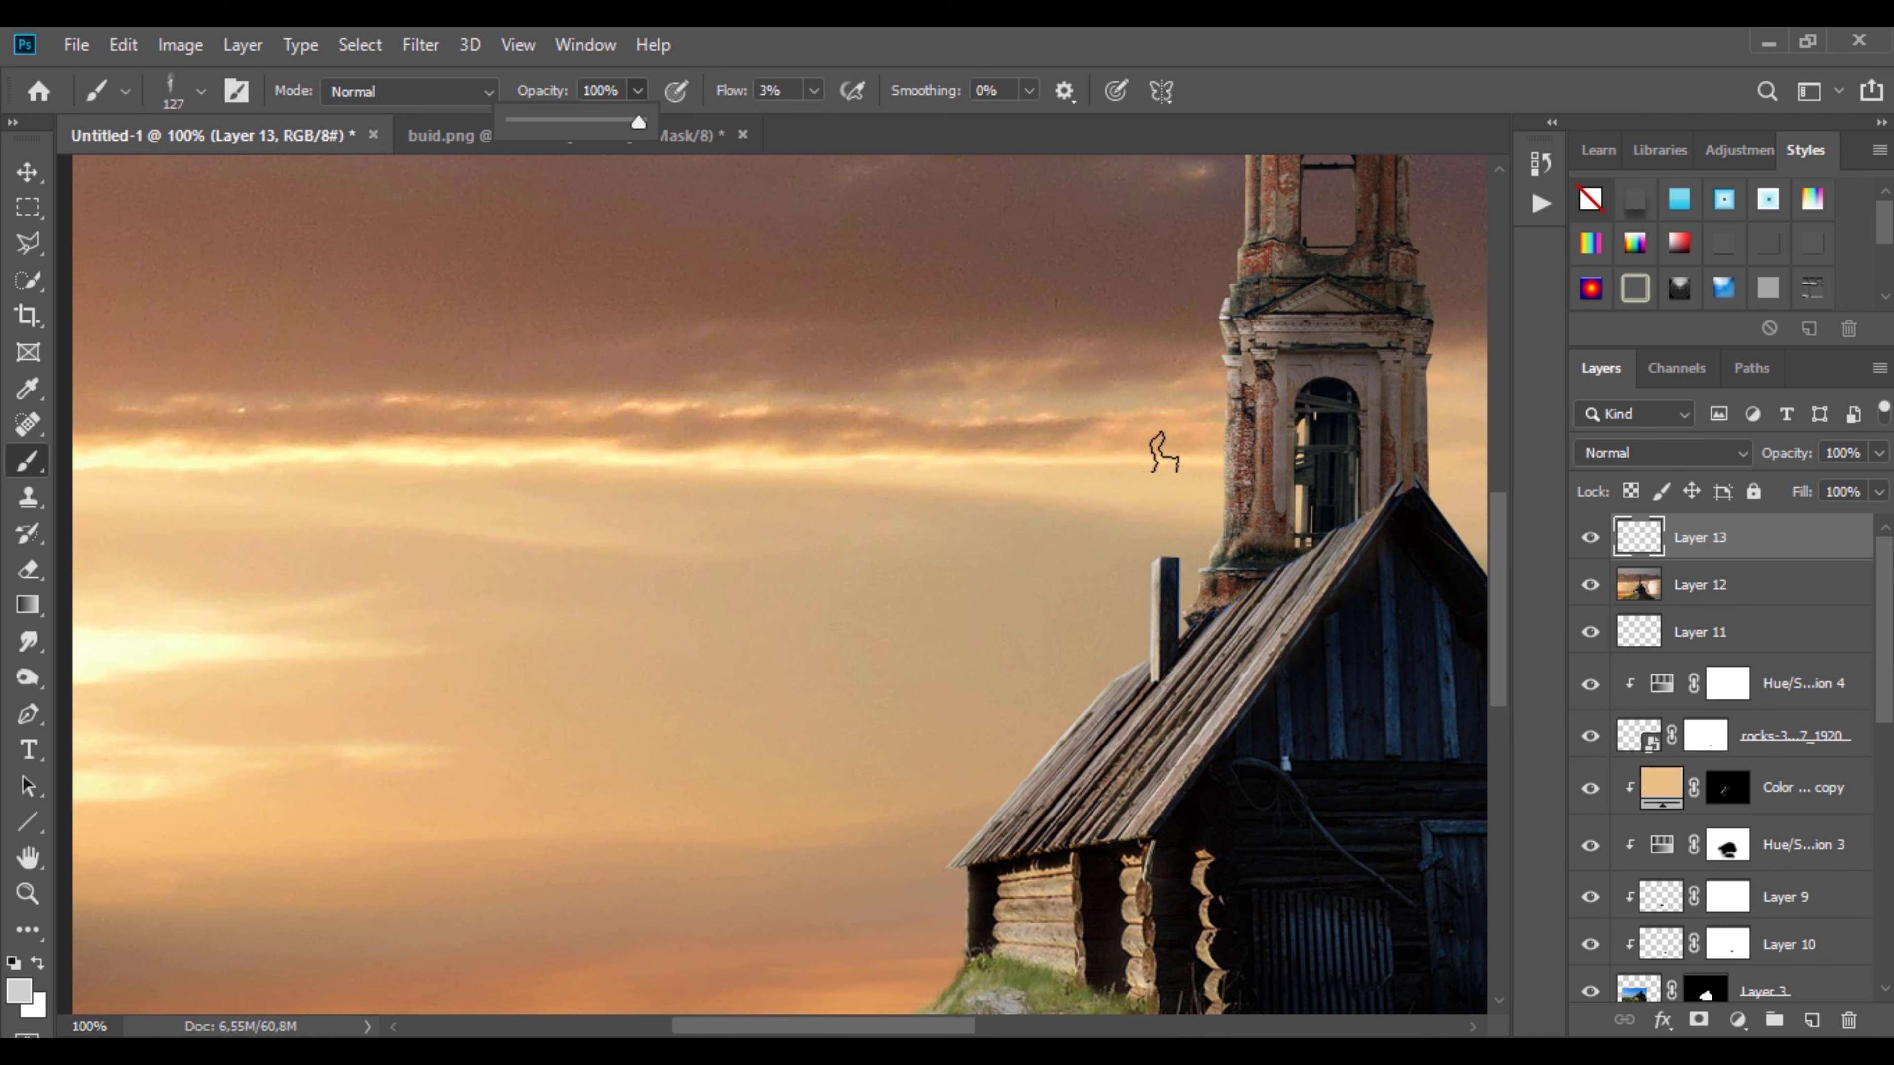
# Step: Stamp a pale cream smoke puff above the chimney on Layer 13 at 100% flow
pyautogui.click(1593, 538)
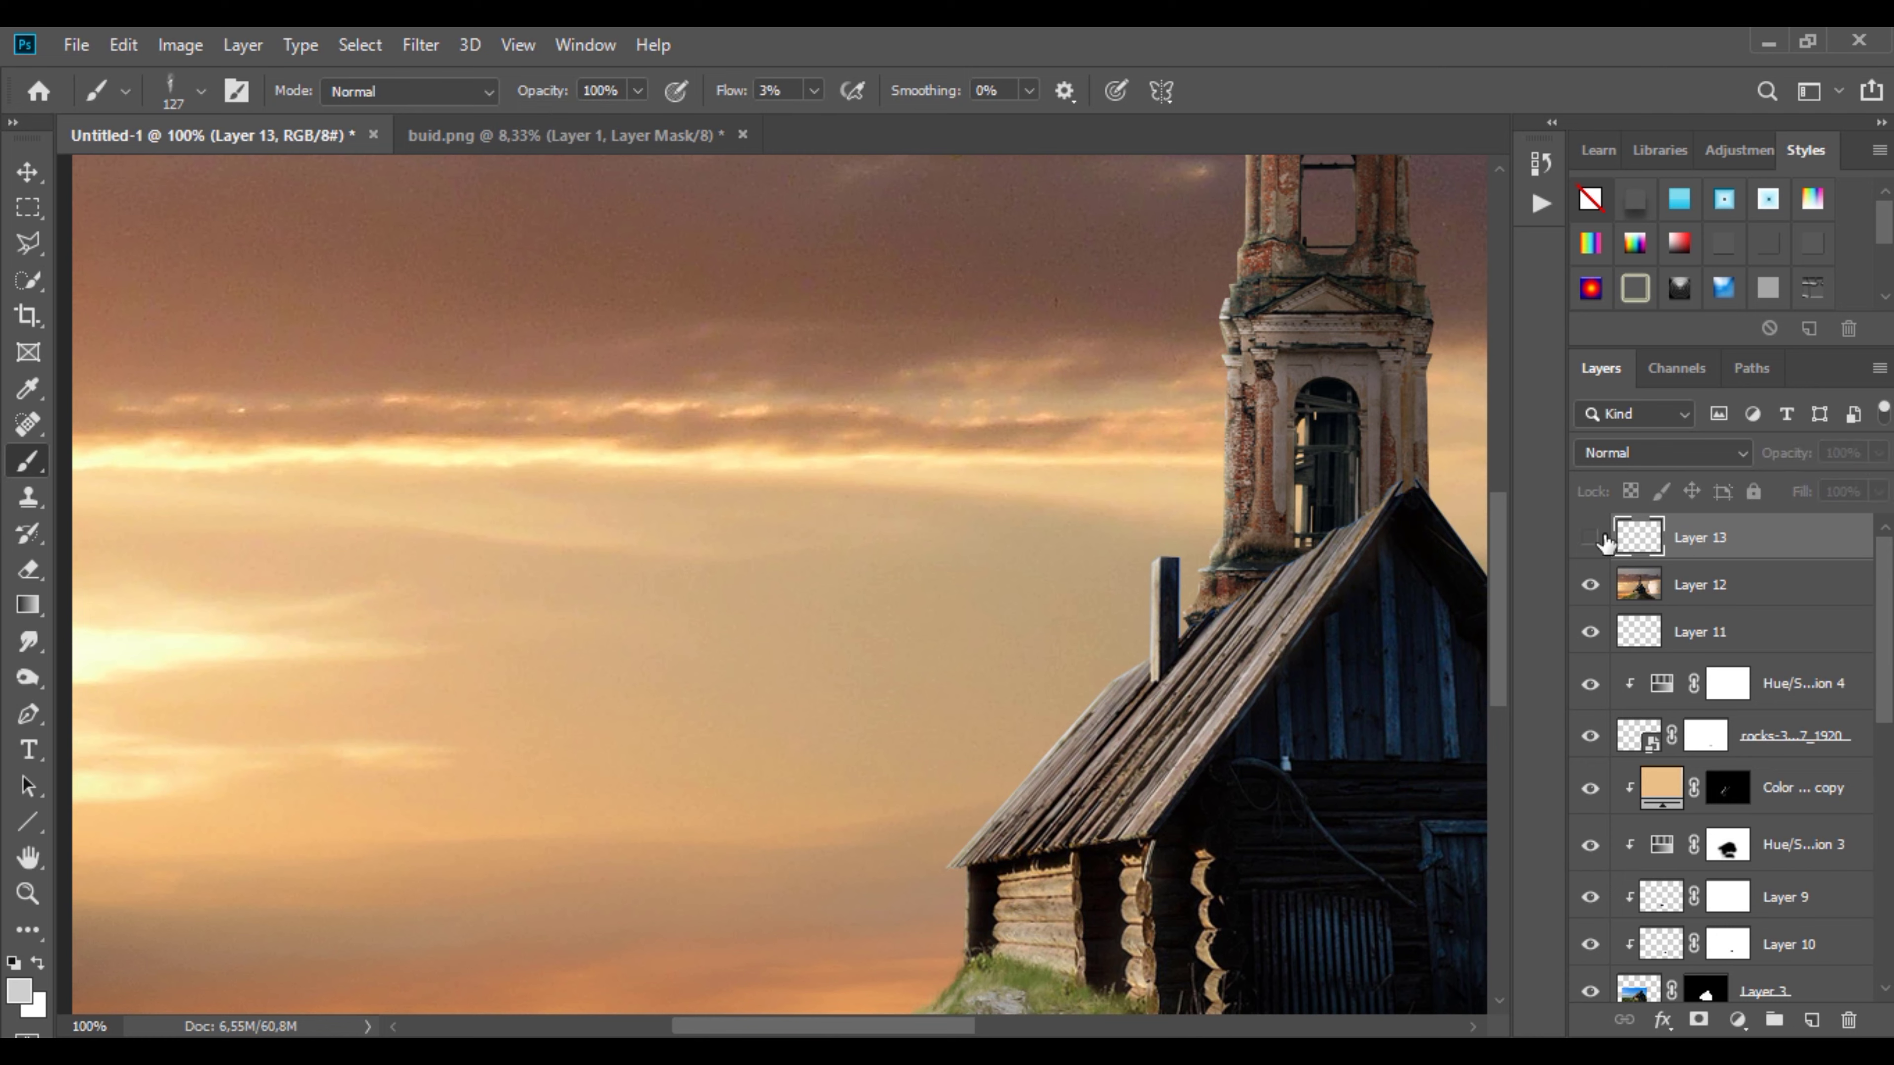
pyautogui.click(13, 963)
pyautogui.moveTo(894, 537); pyautogui.dragTo(751, 564)
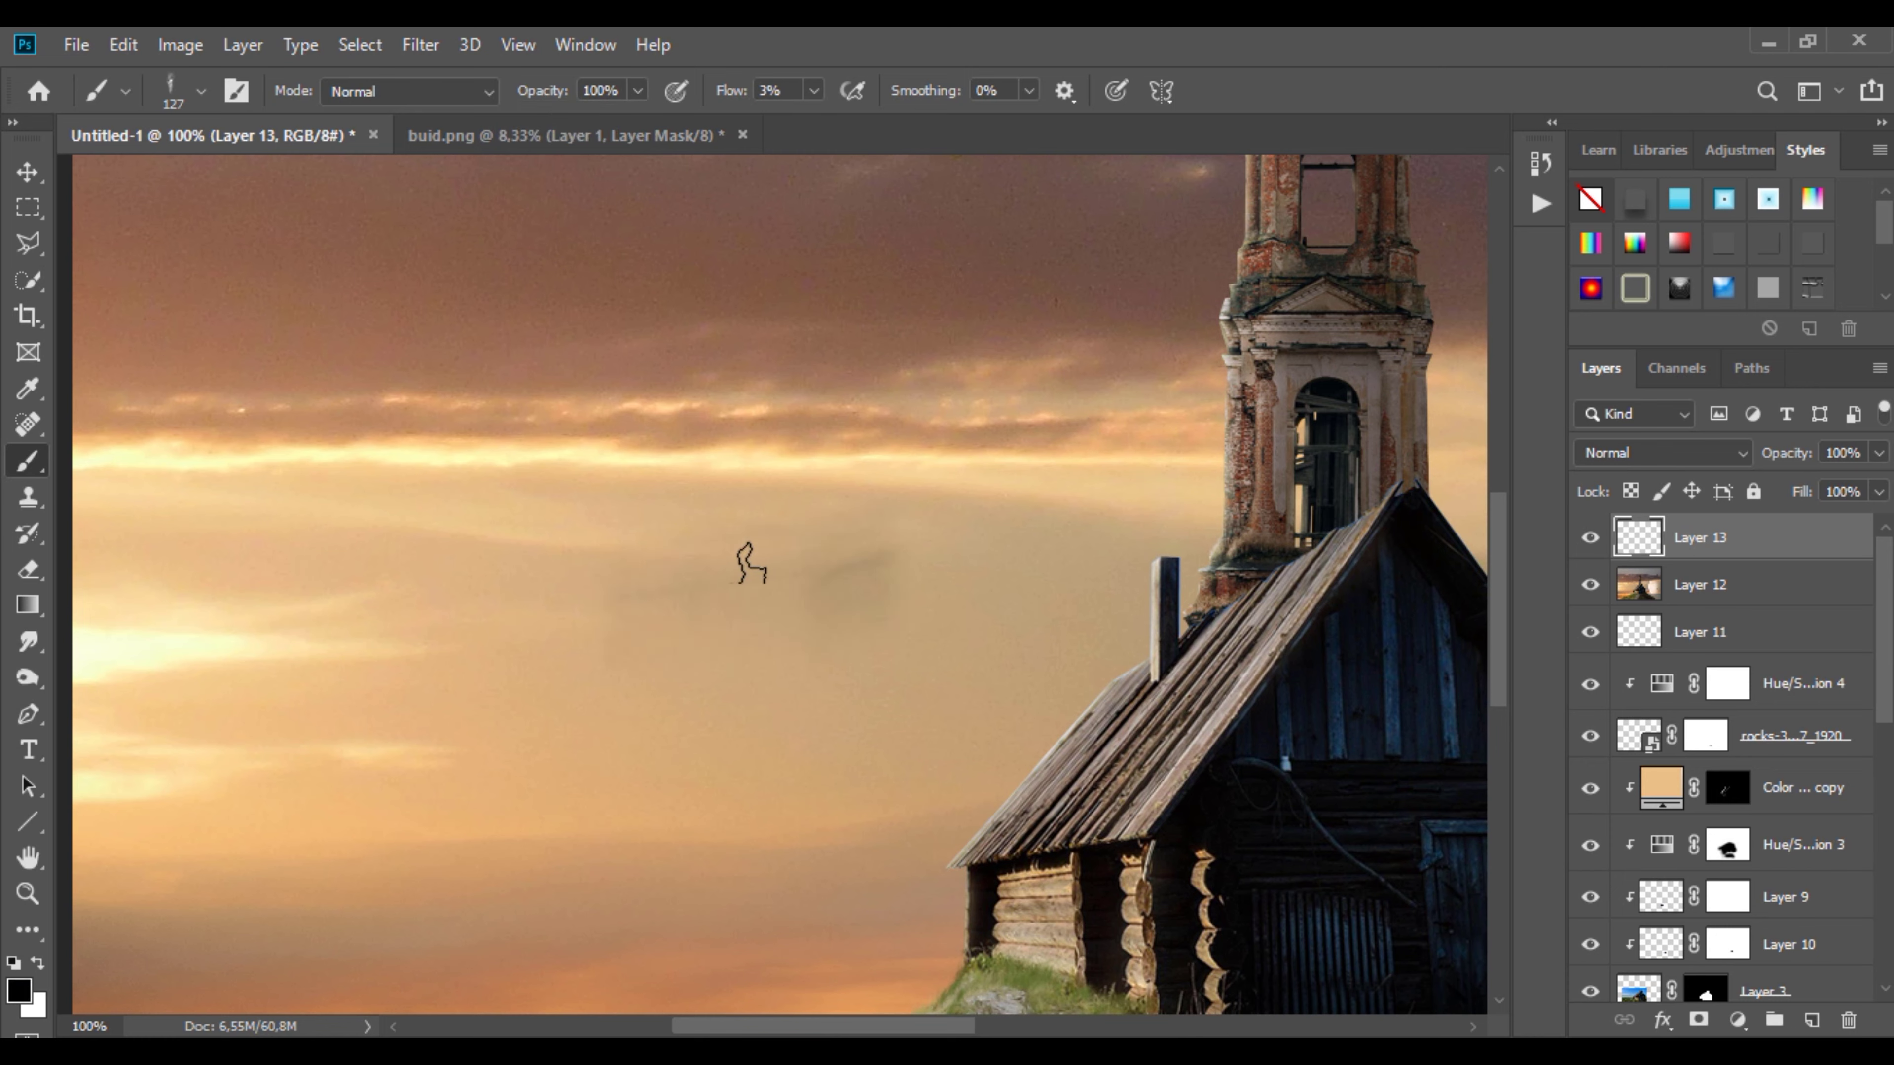
pyautogui.hotkey('ctrl', 'z')
pyautogui.click(813, 90)
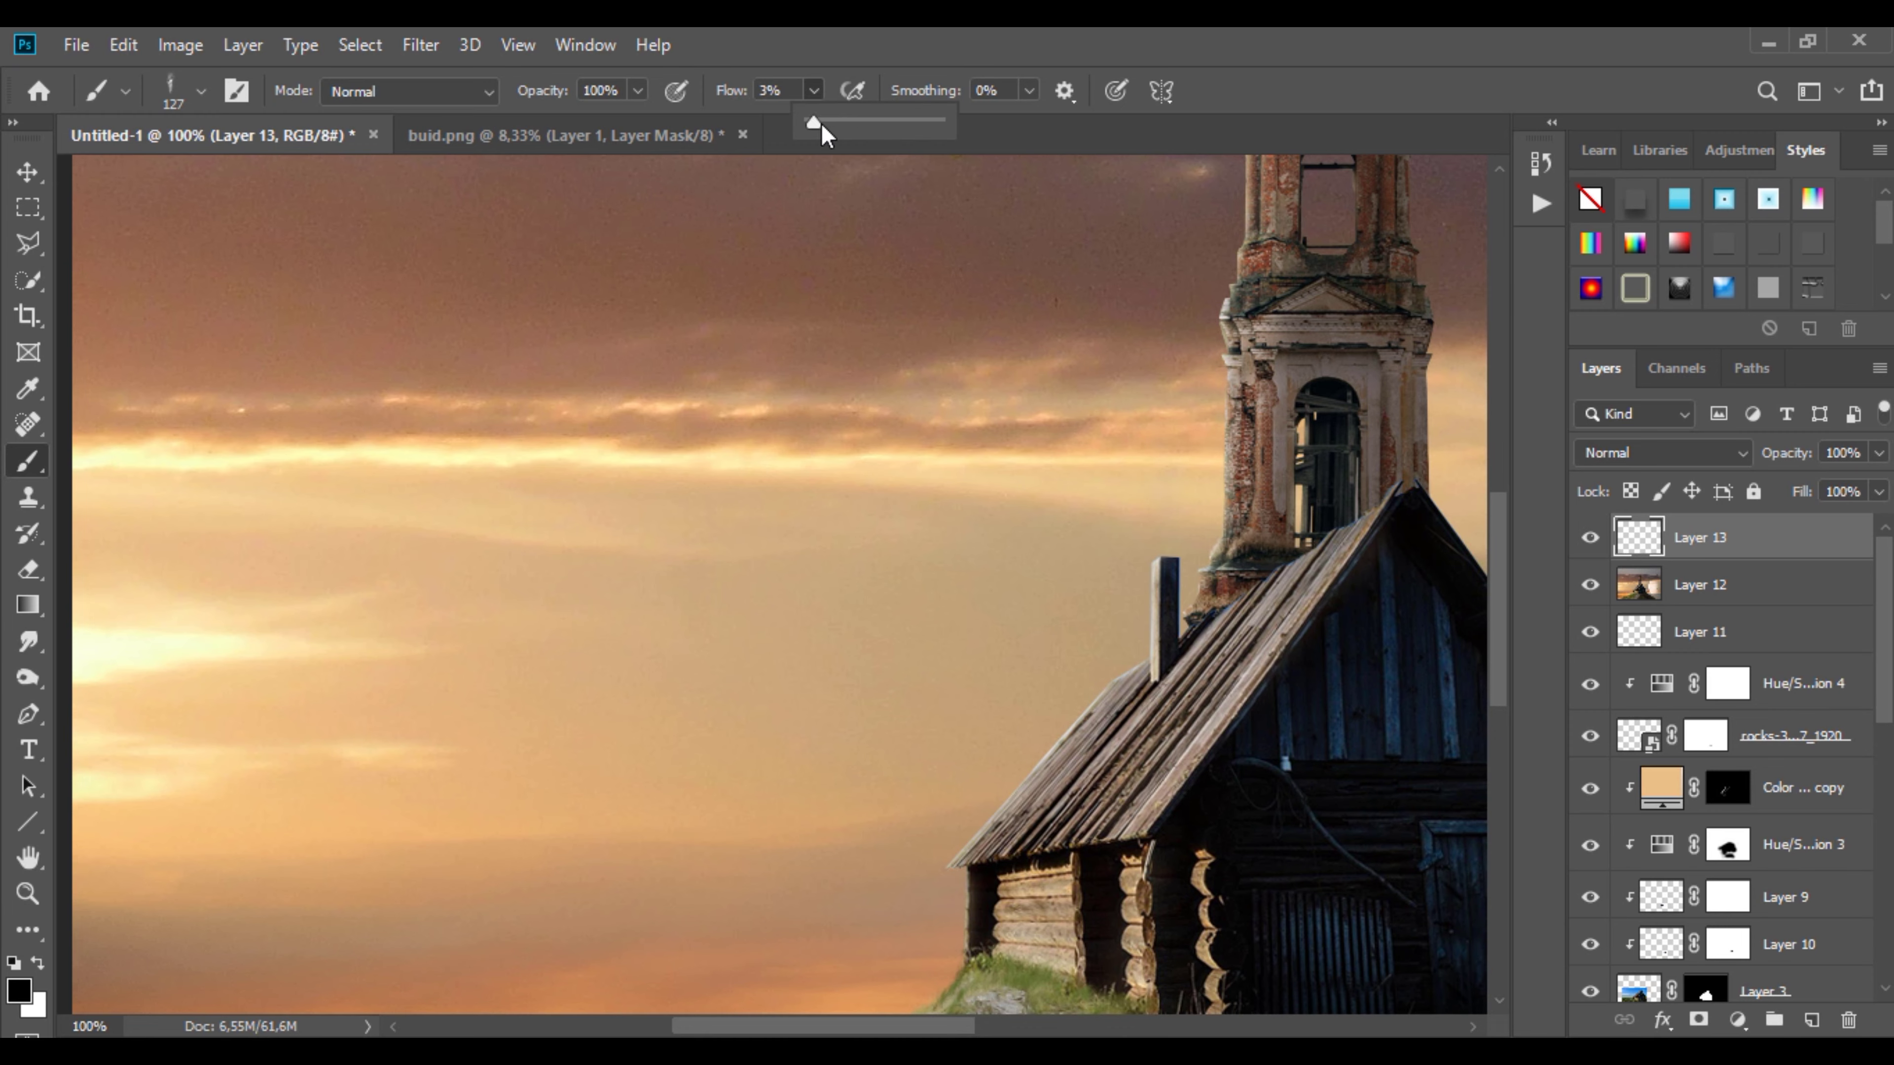
pyautogui.click(1161, 441)
pyautogui.hotkey('ctrl', 'z')
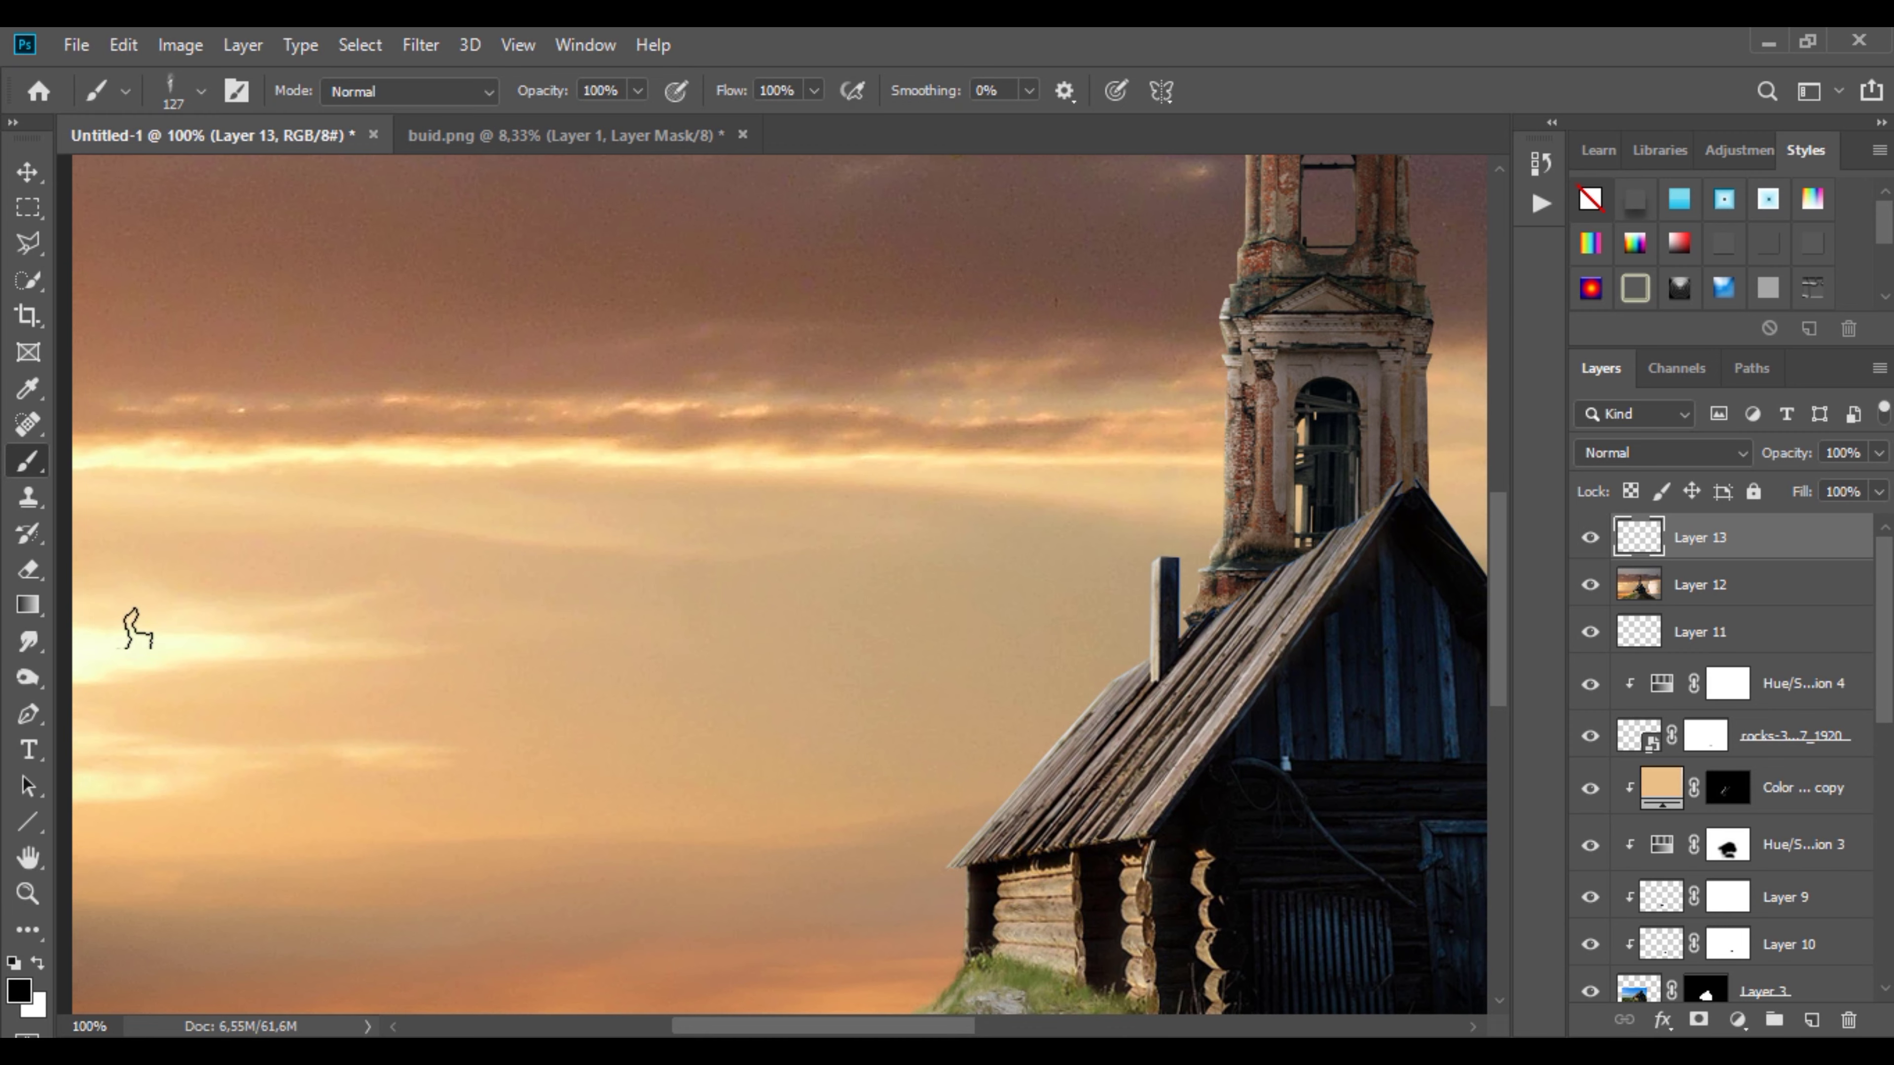
pyautogui.keyDown('alt'); pyautogui.click(173, 634); pyautogui.keyUp('alt')
pyautogui.click(1163, 448)
# Step: Zoom out to the whole composition and try enlarging the smoke brush to 174 px
pyautogui.hotkey('ctrl', '-')
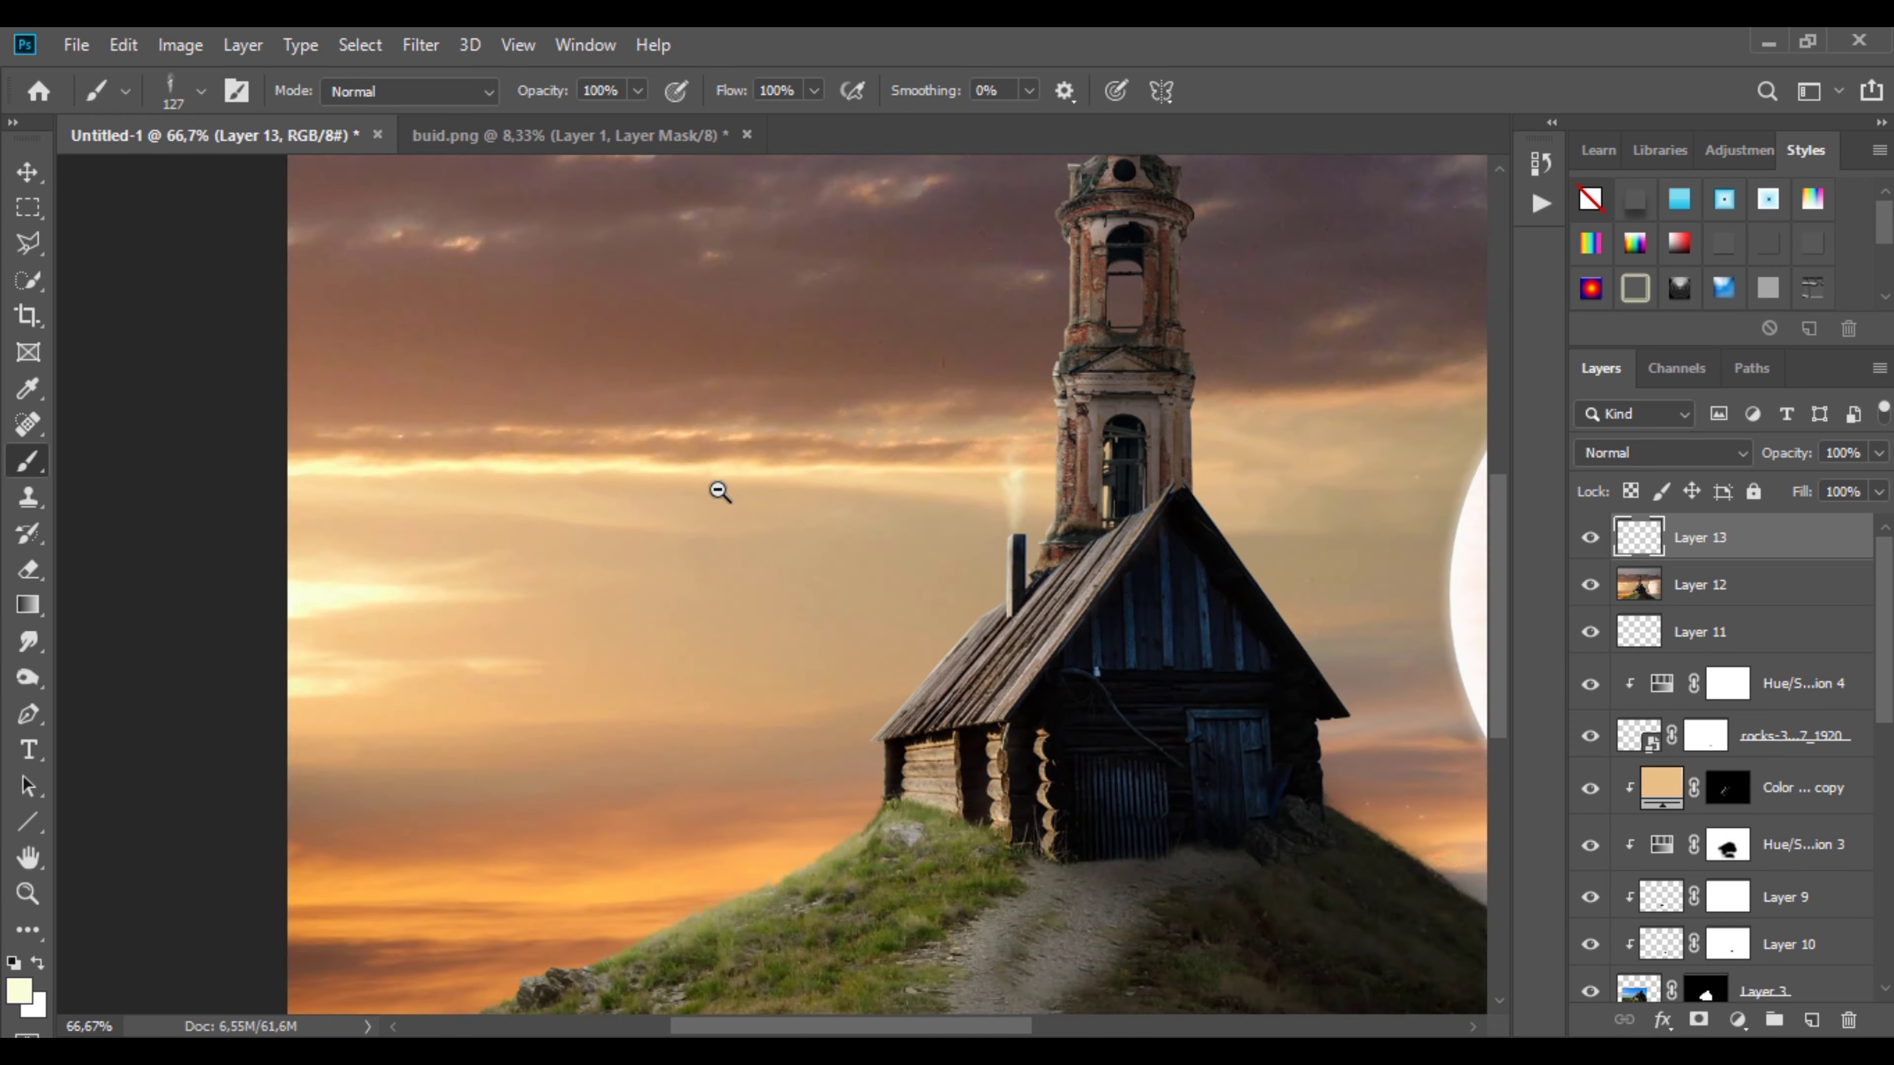
pyautogui.hotkey('ctrl', '-')
pyautogui.hotkey('ctrl', '-')
pyautogui.scroll(3, 911, 612)
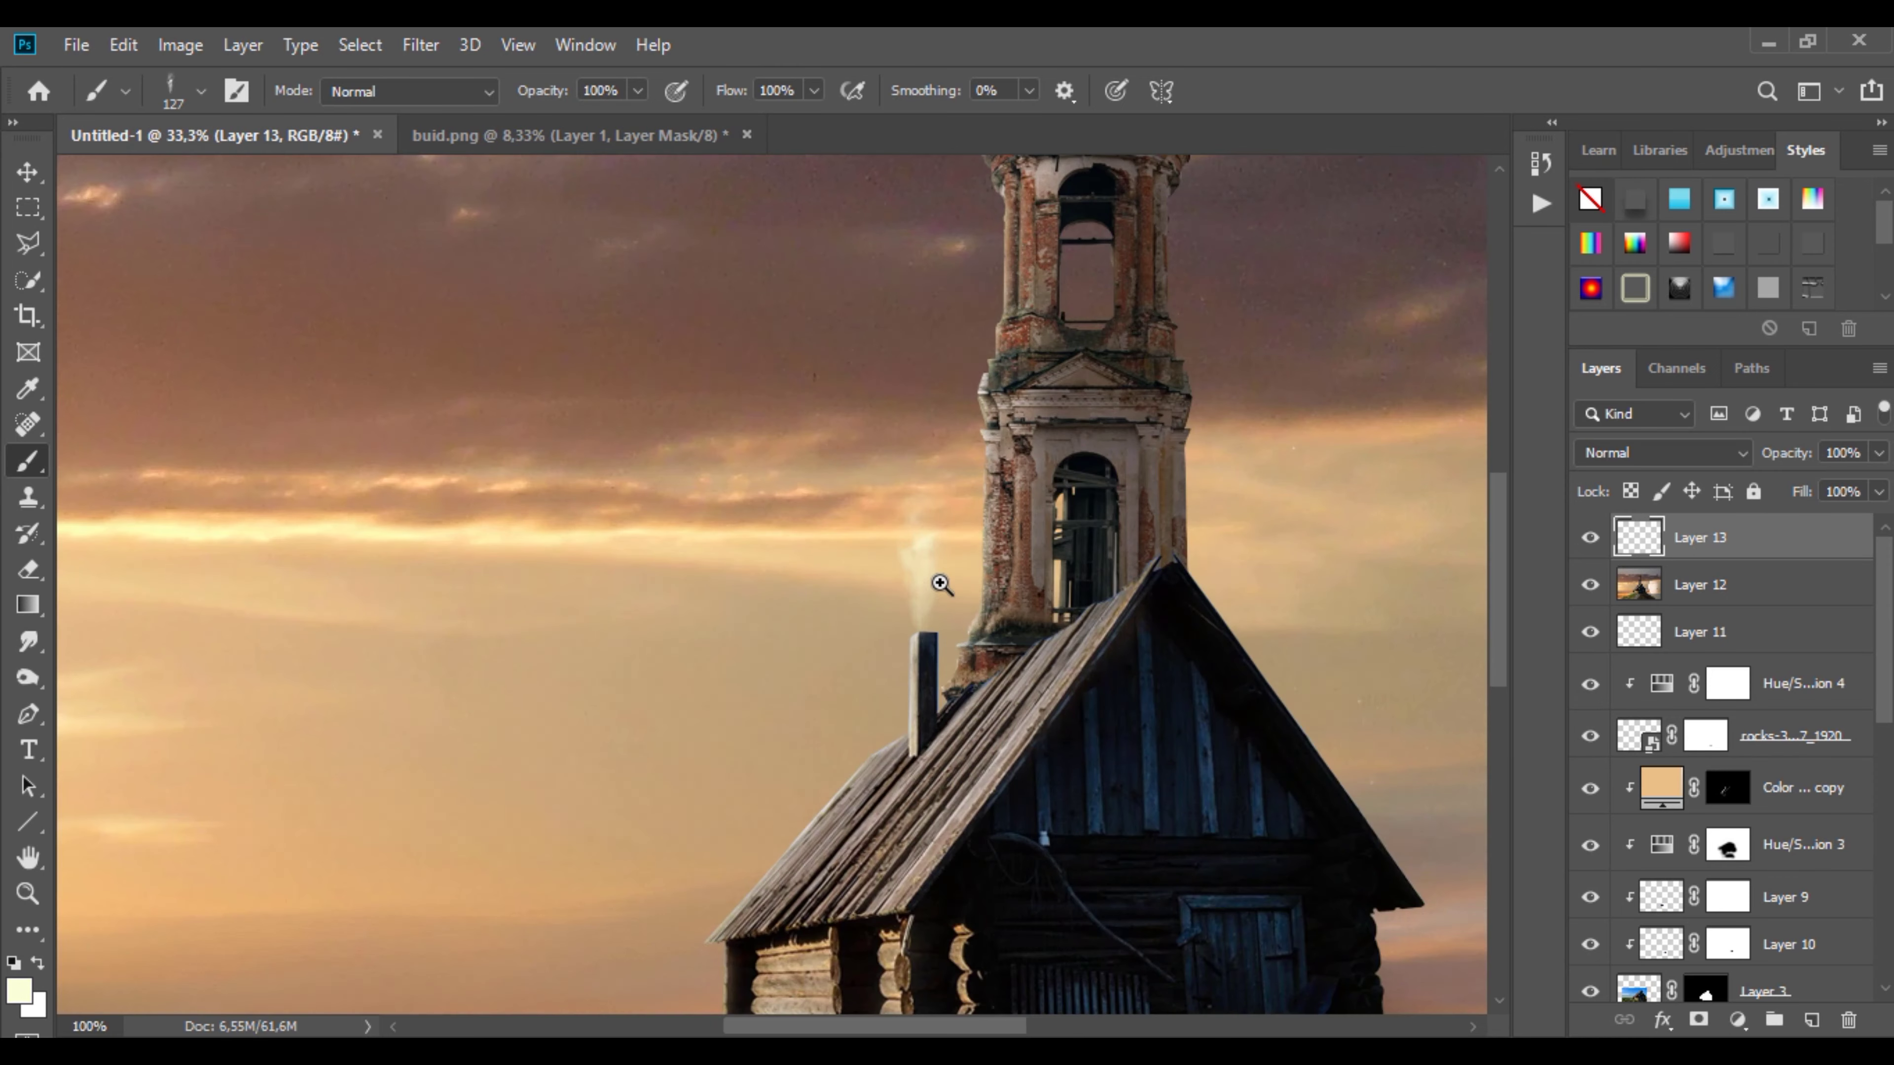
pyautogui.scroll(1, 911, 612)
pyautogui.rightClick(900, 444)
pyautogui.moveTo(1150, 478); pyautogui.dragTo(1155, 477)
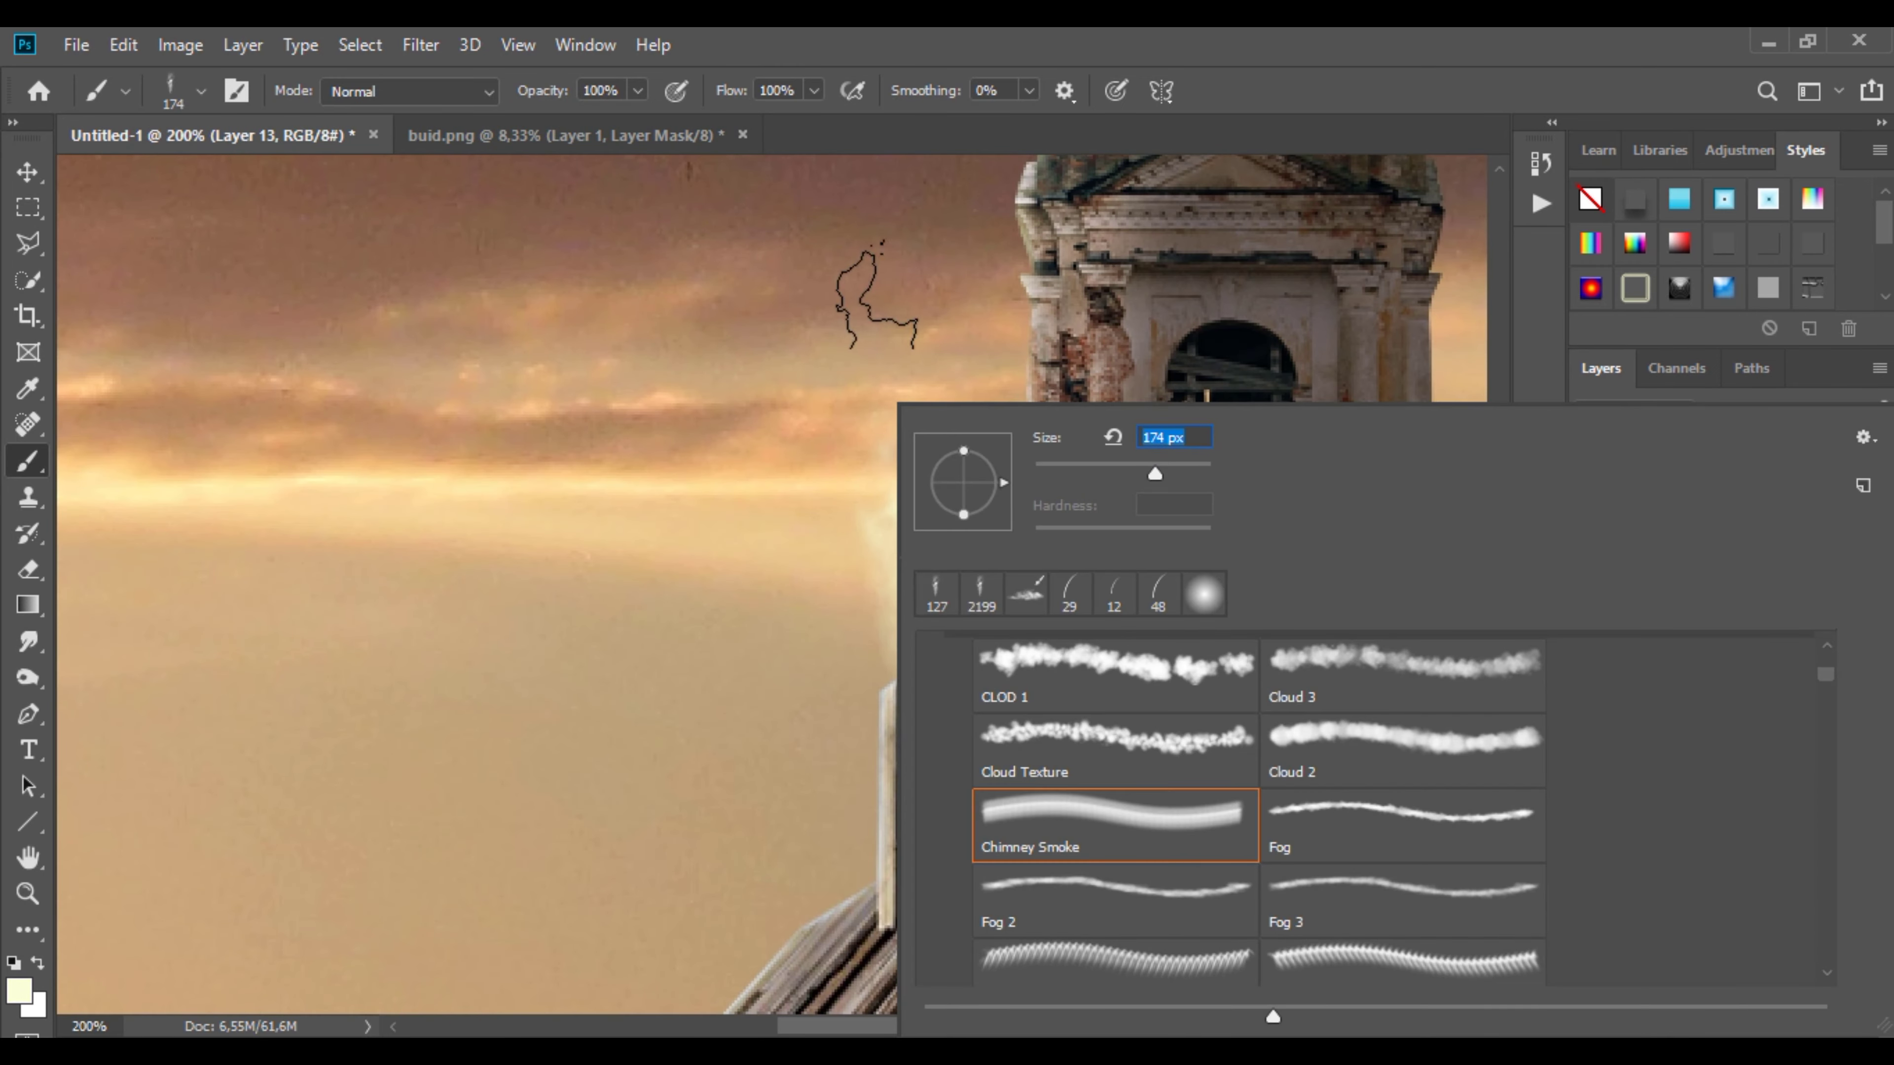
pyautogui.press('BackSpace')
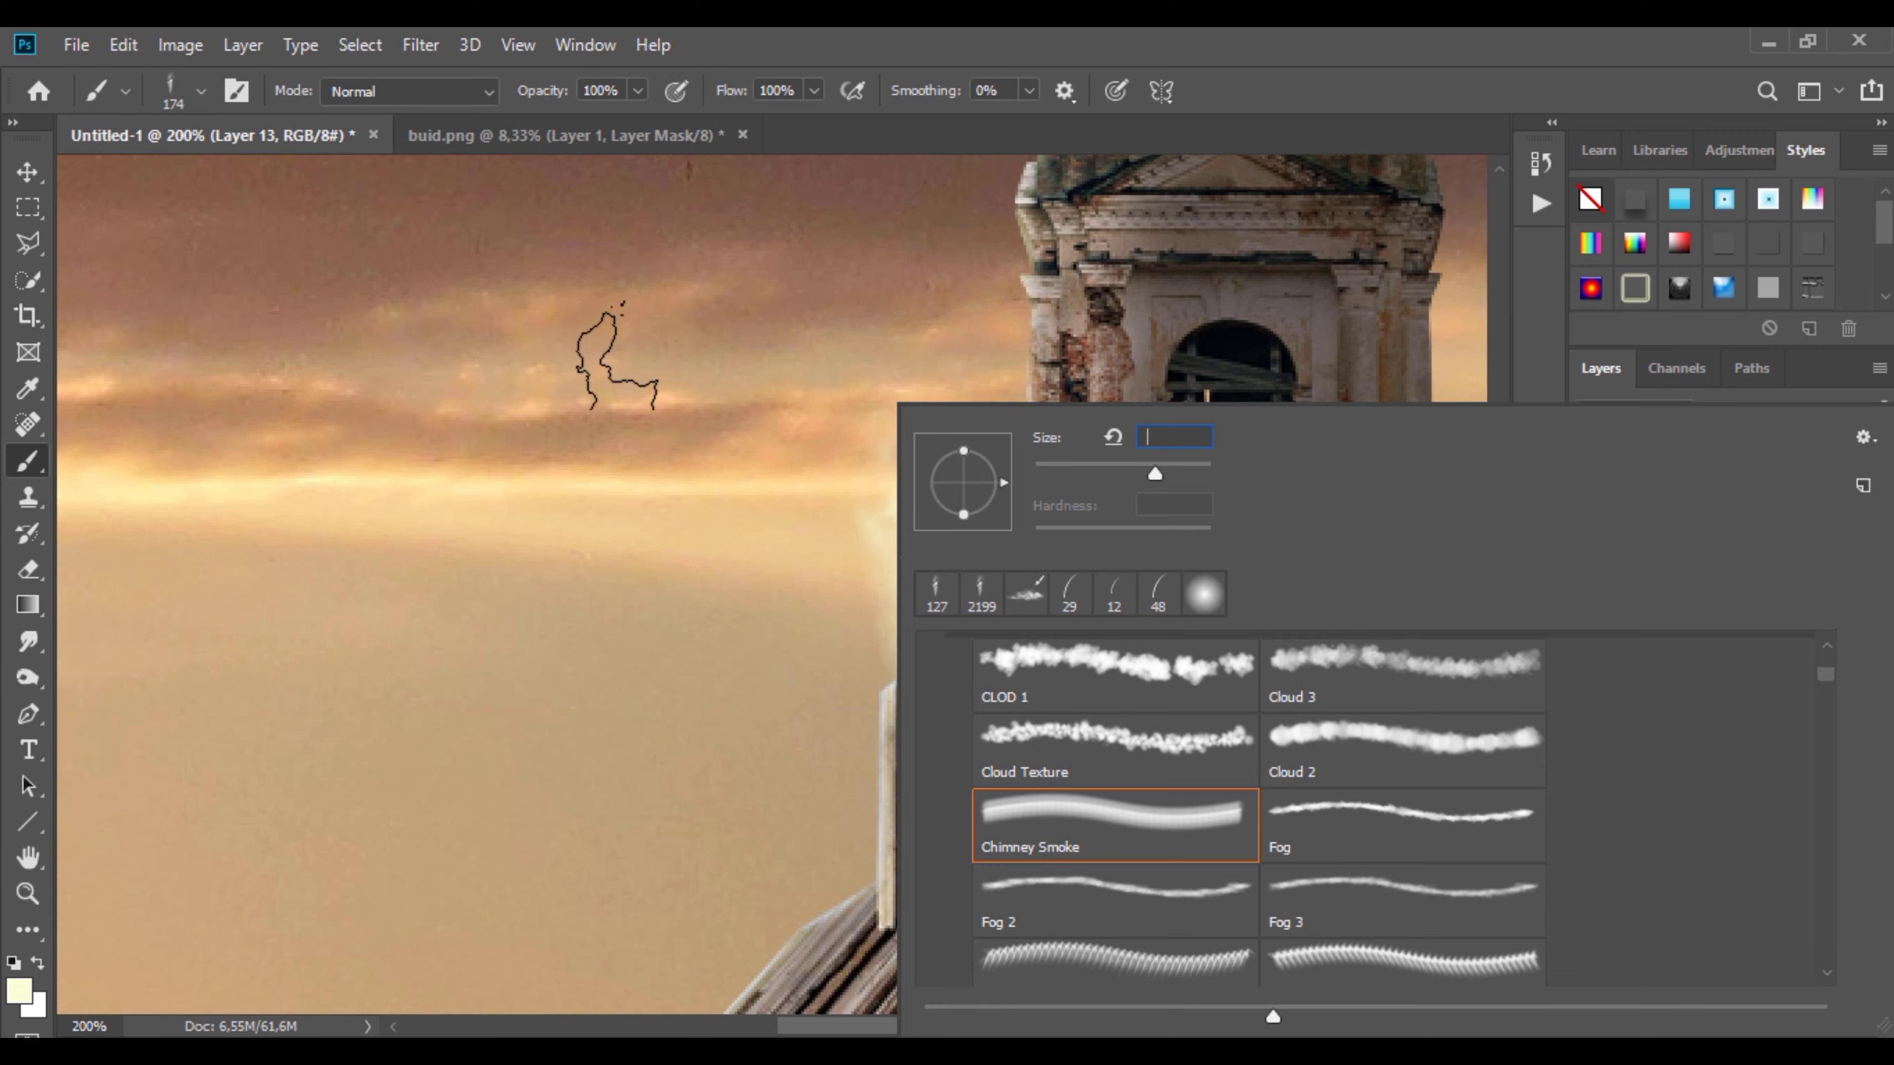
pyautogui.press('Return')
pyautogui.press('Return')
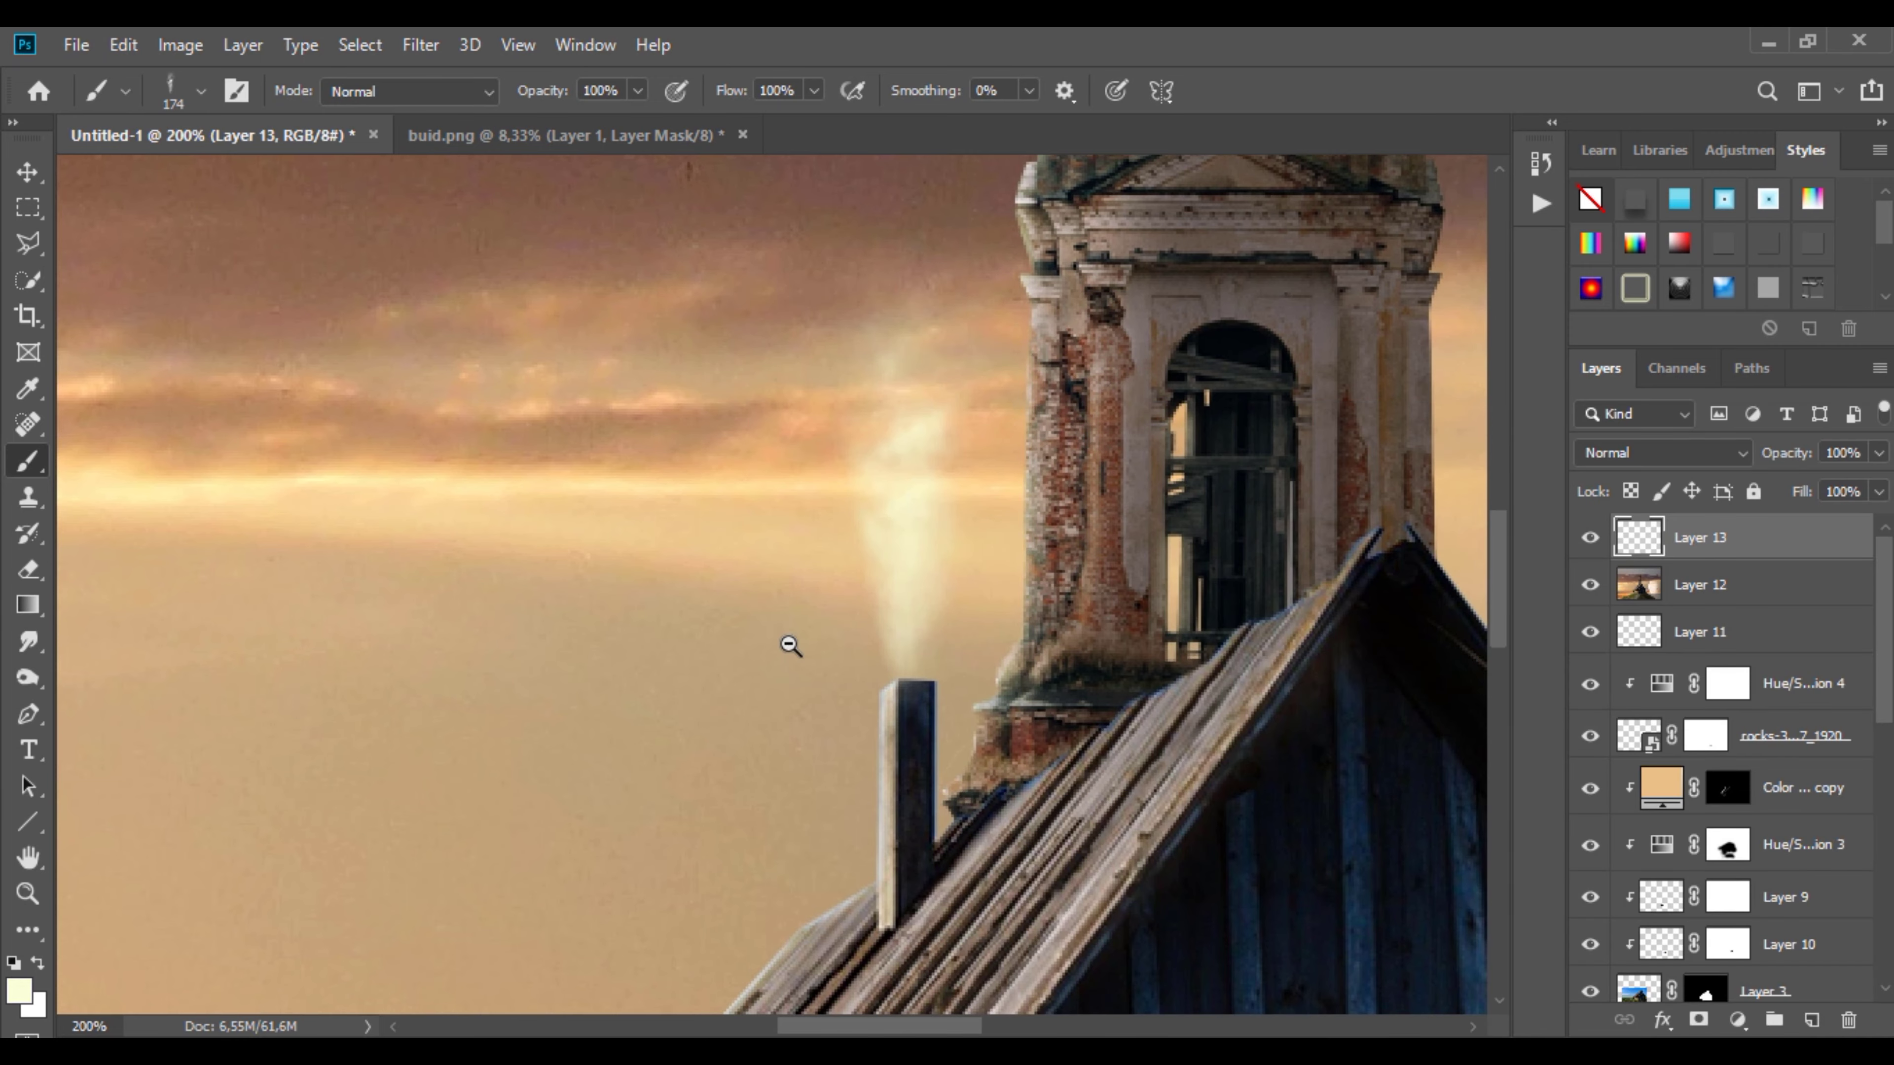
# Step: Pan and zoom to review the house door and the whole composition
pyautogui.scroll(-4, 787, 645)
pyautogui.scroll(-1, 786, 655)
pyautogui.moveTo(985, 711); pyautogui.dragTo(951, 529)
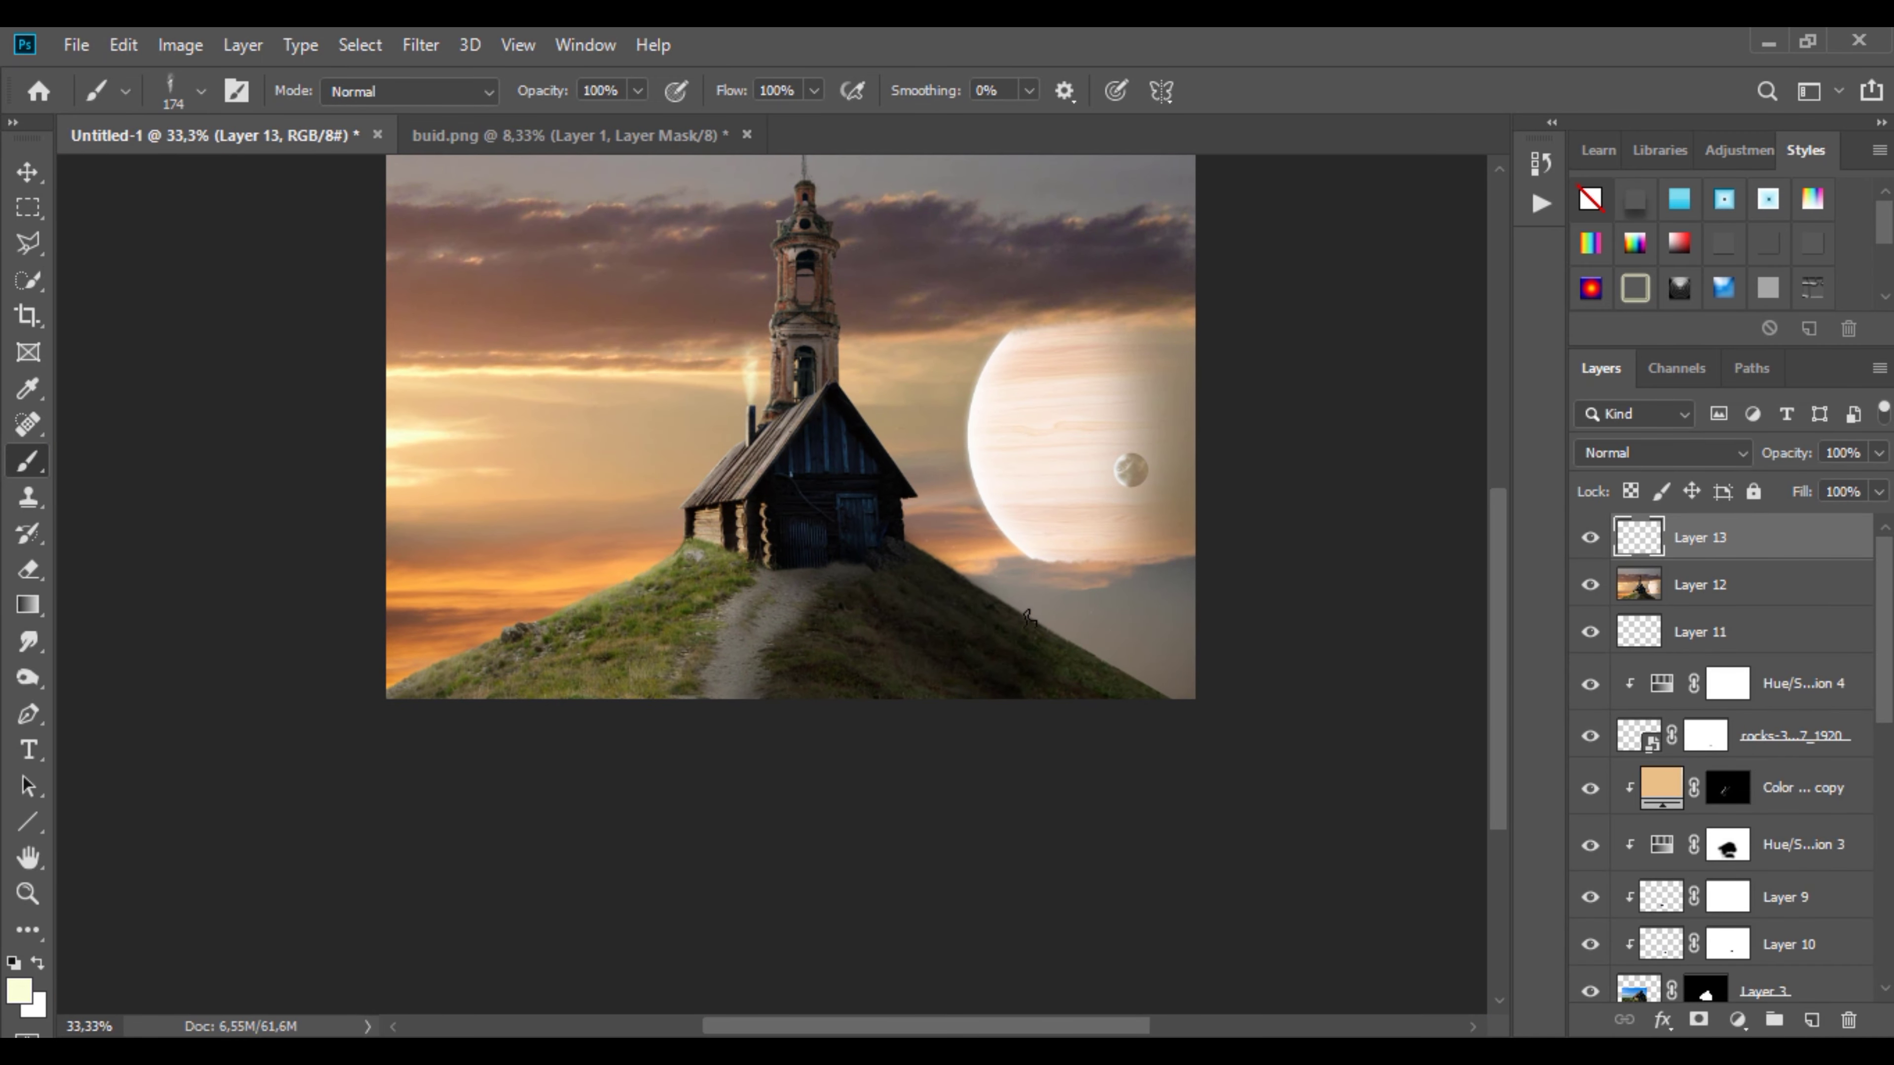
pyautogui.scroll(2, 1028, 618)
pyautogui.click(848, 654)
pyautogui.click(848, 654)
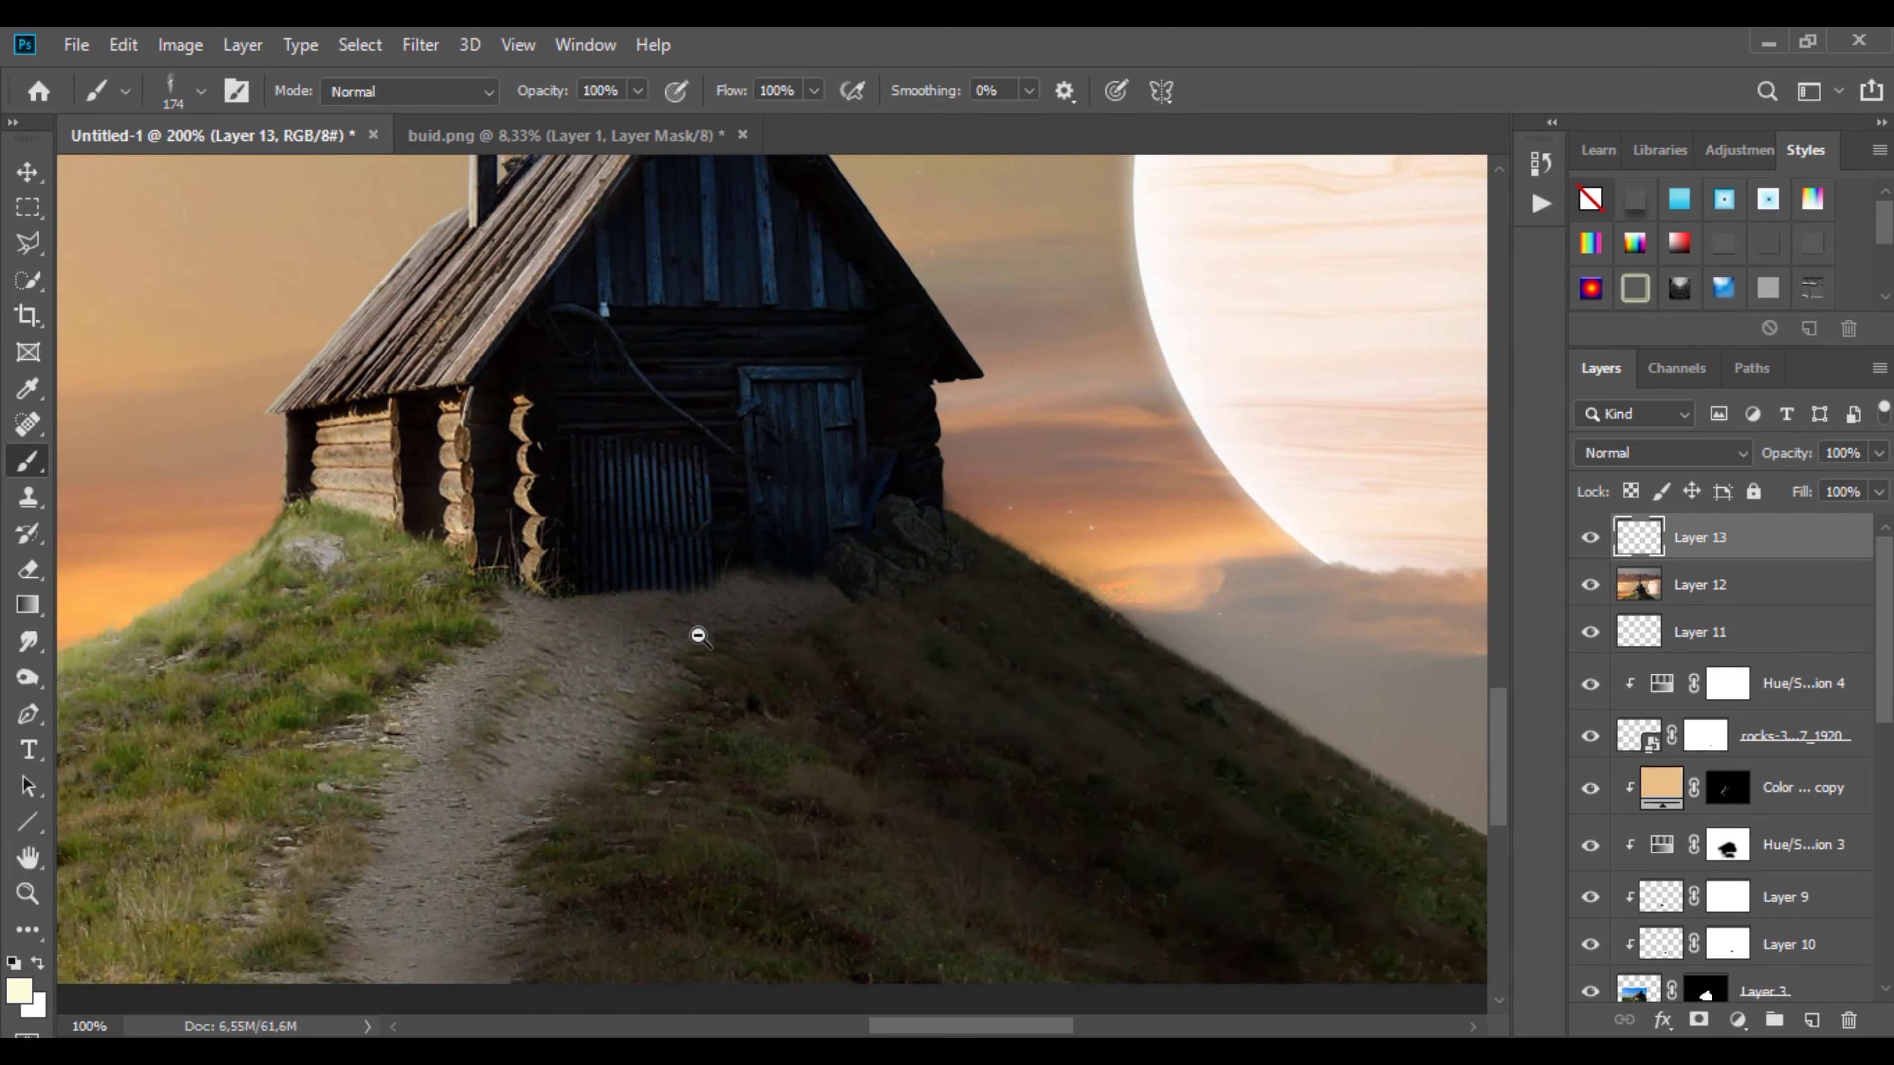
pyautogui.keyDown('alt'); pyautogui.click(698, 636); pyautogui.keyUp('alt')
pyautogui.keyDown('alt'); pyautogui.click(698, 635); pyautogui.keyUp('alt')
pyautogui.keyDown('alt'); pyautogui.click(698, 636); pyautogui.keyUp('alt')
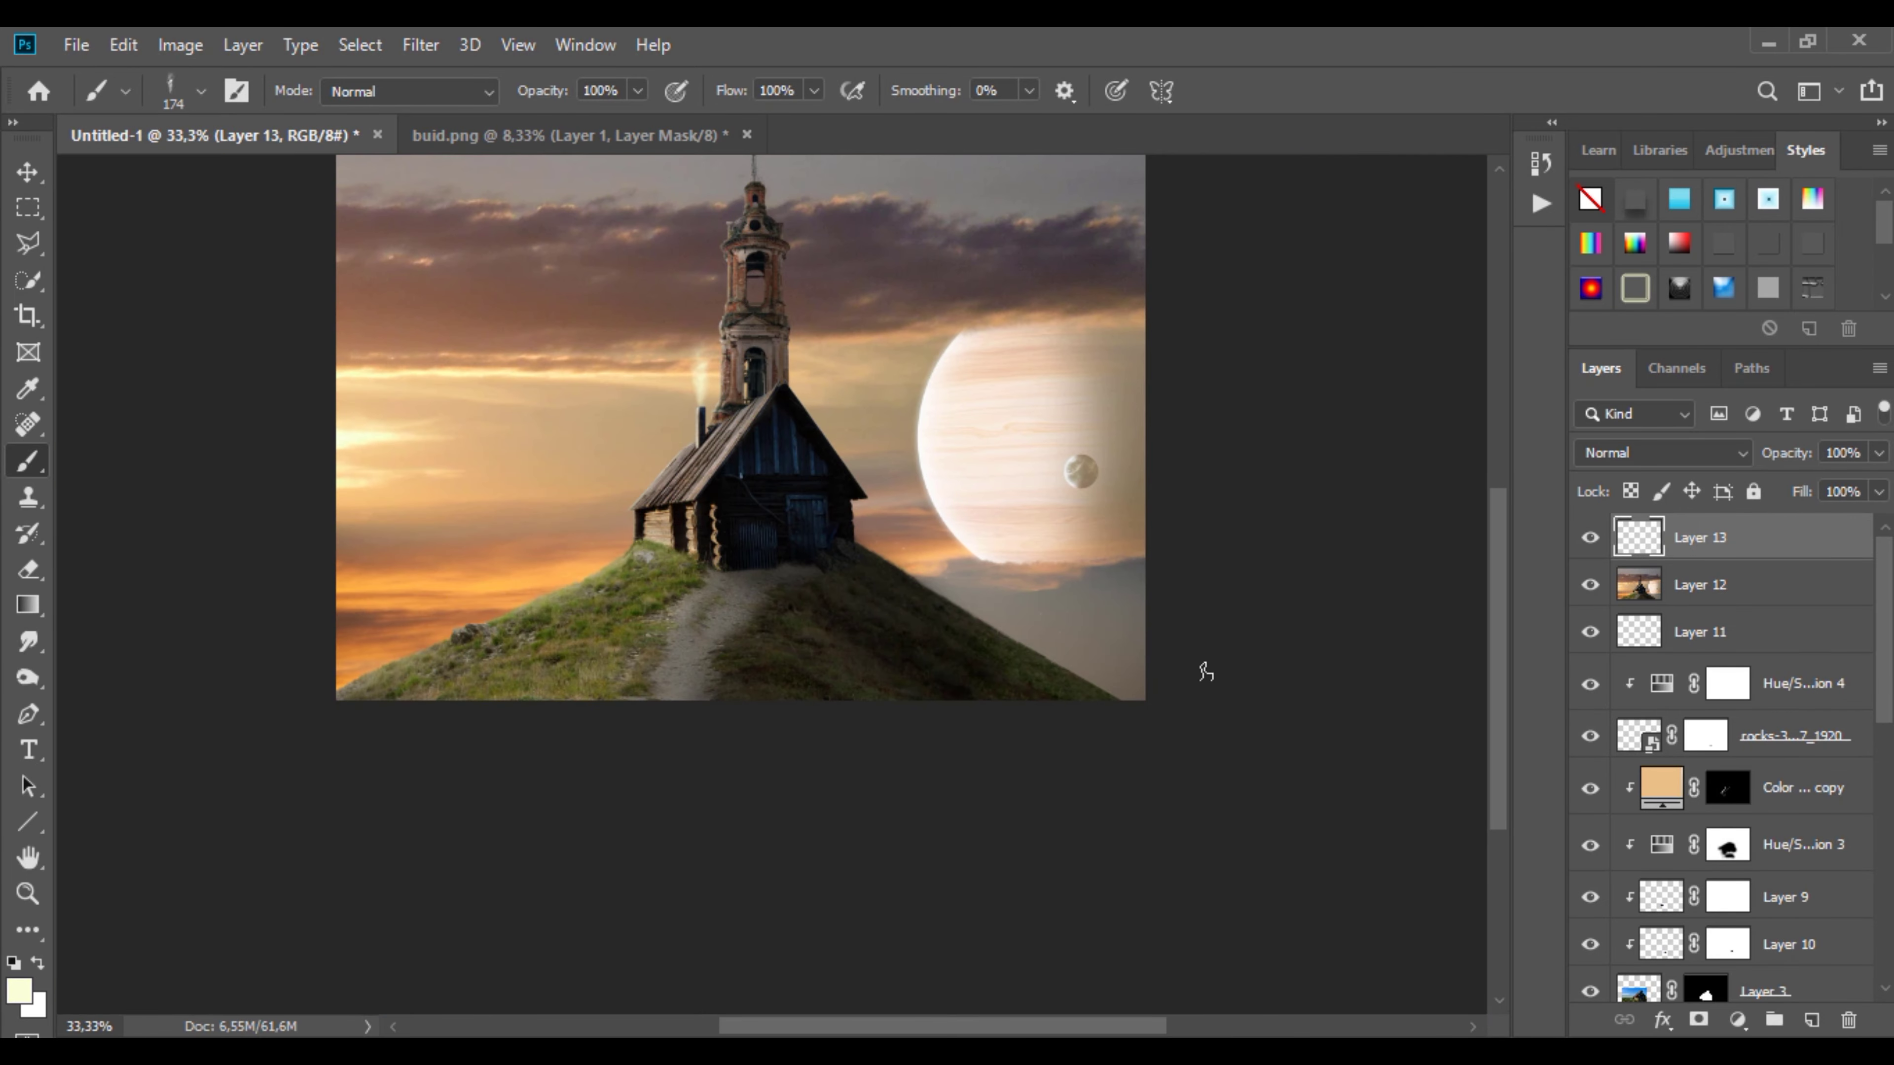
# Step: Merge visible layers into Layer 14; in Camera Raw raise contrast, shadows and blacks, lower highlights
pyautogui.hotkey('ctrl', 'shift', 'alt', 'e')
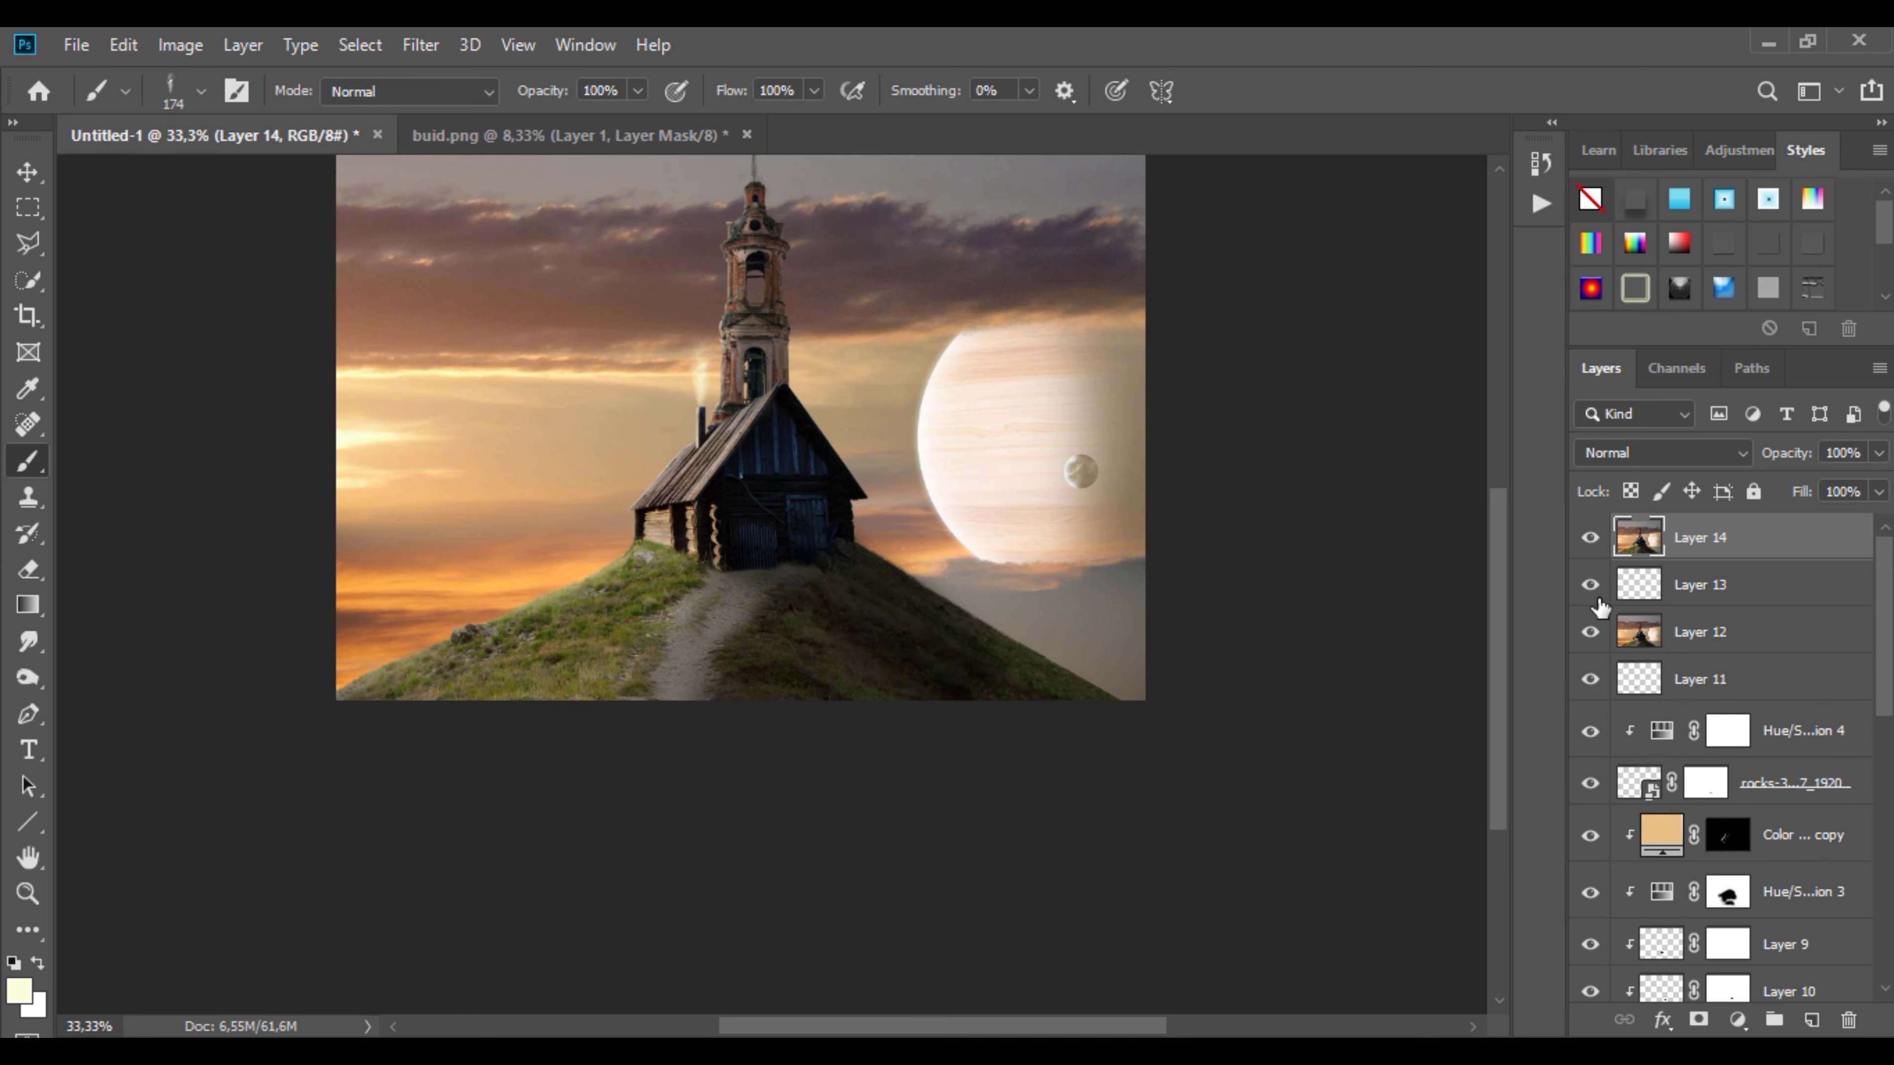
pyautogui.click(421, 45)
pyautogui.click(512, 202)
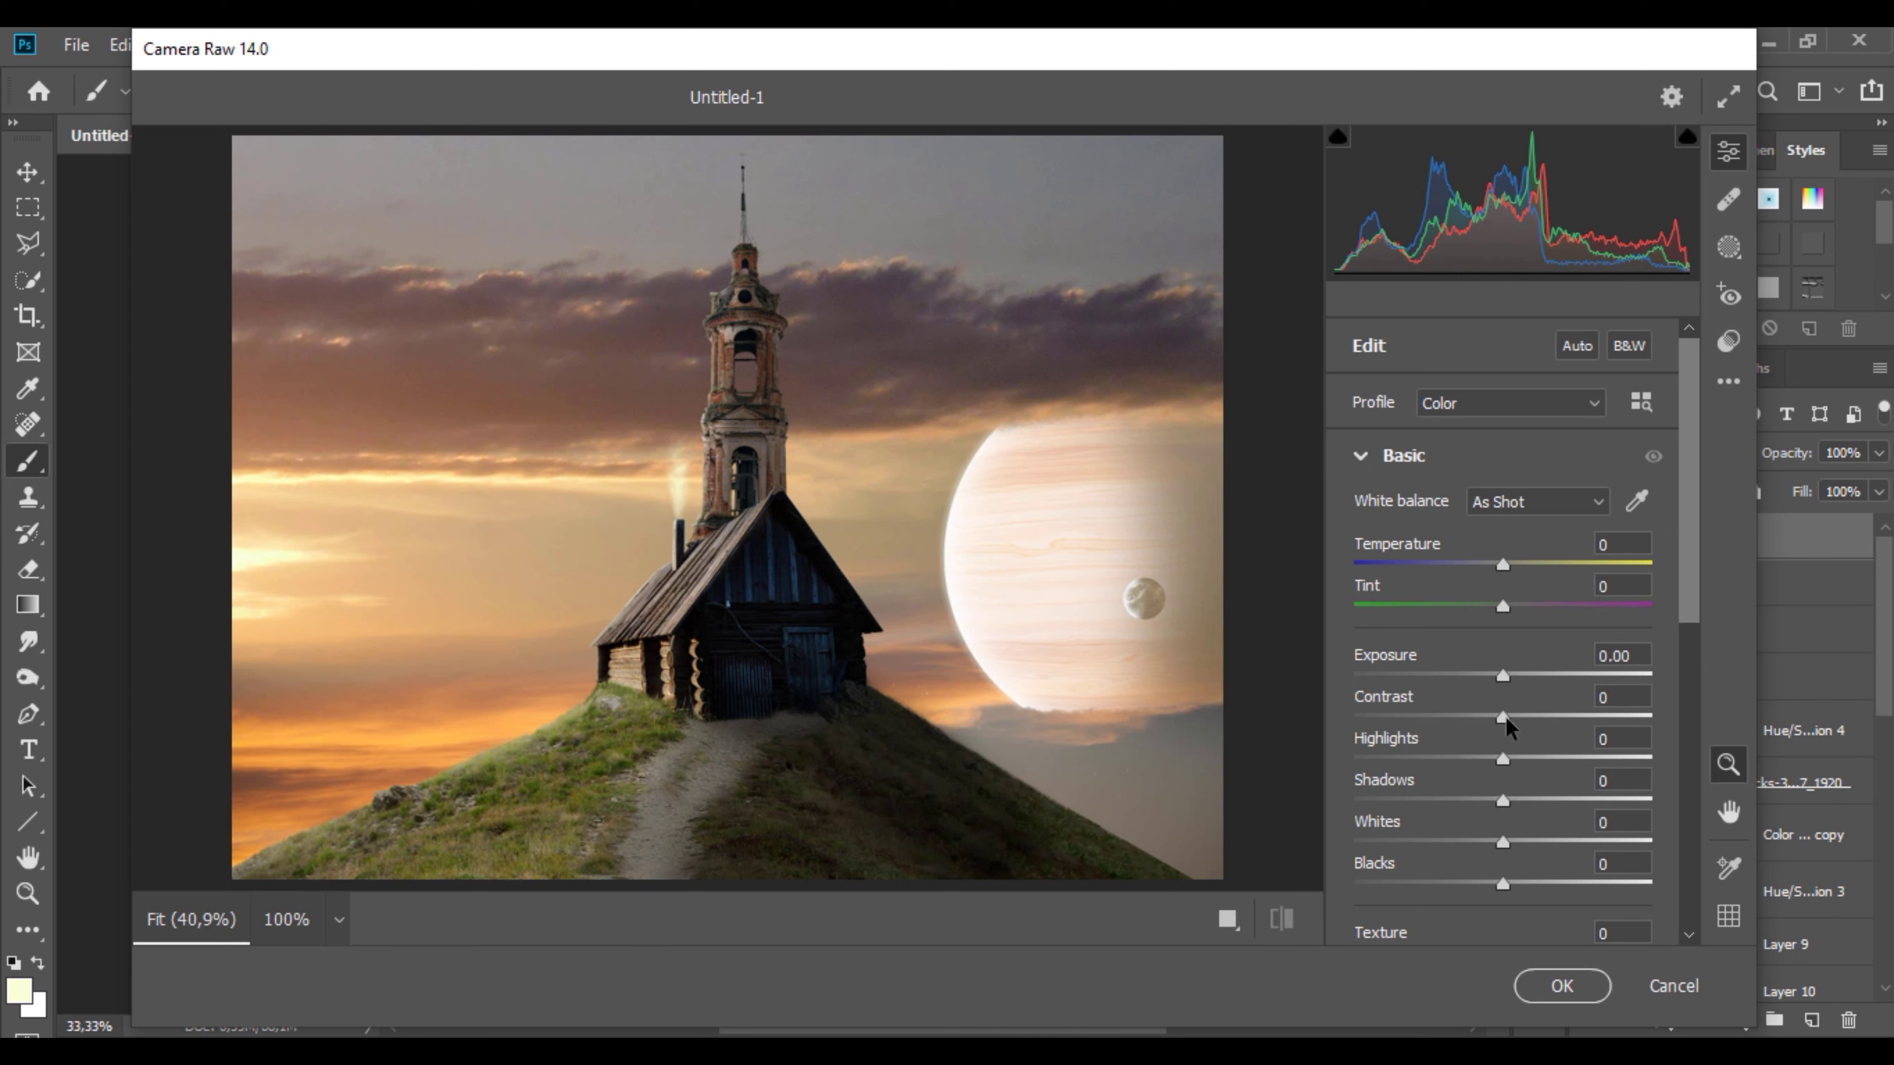
pyautogui.moveTo(1503, 717); pyautogui.dragTo(1565, 717)
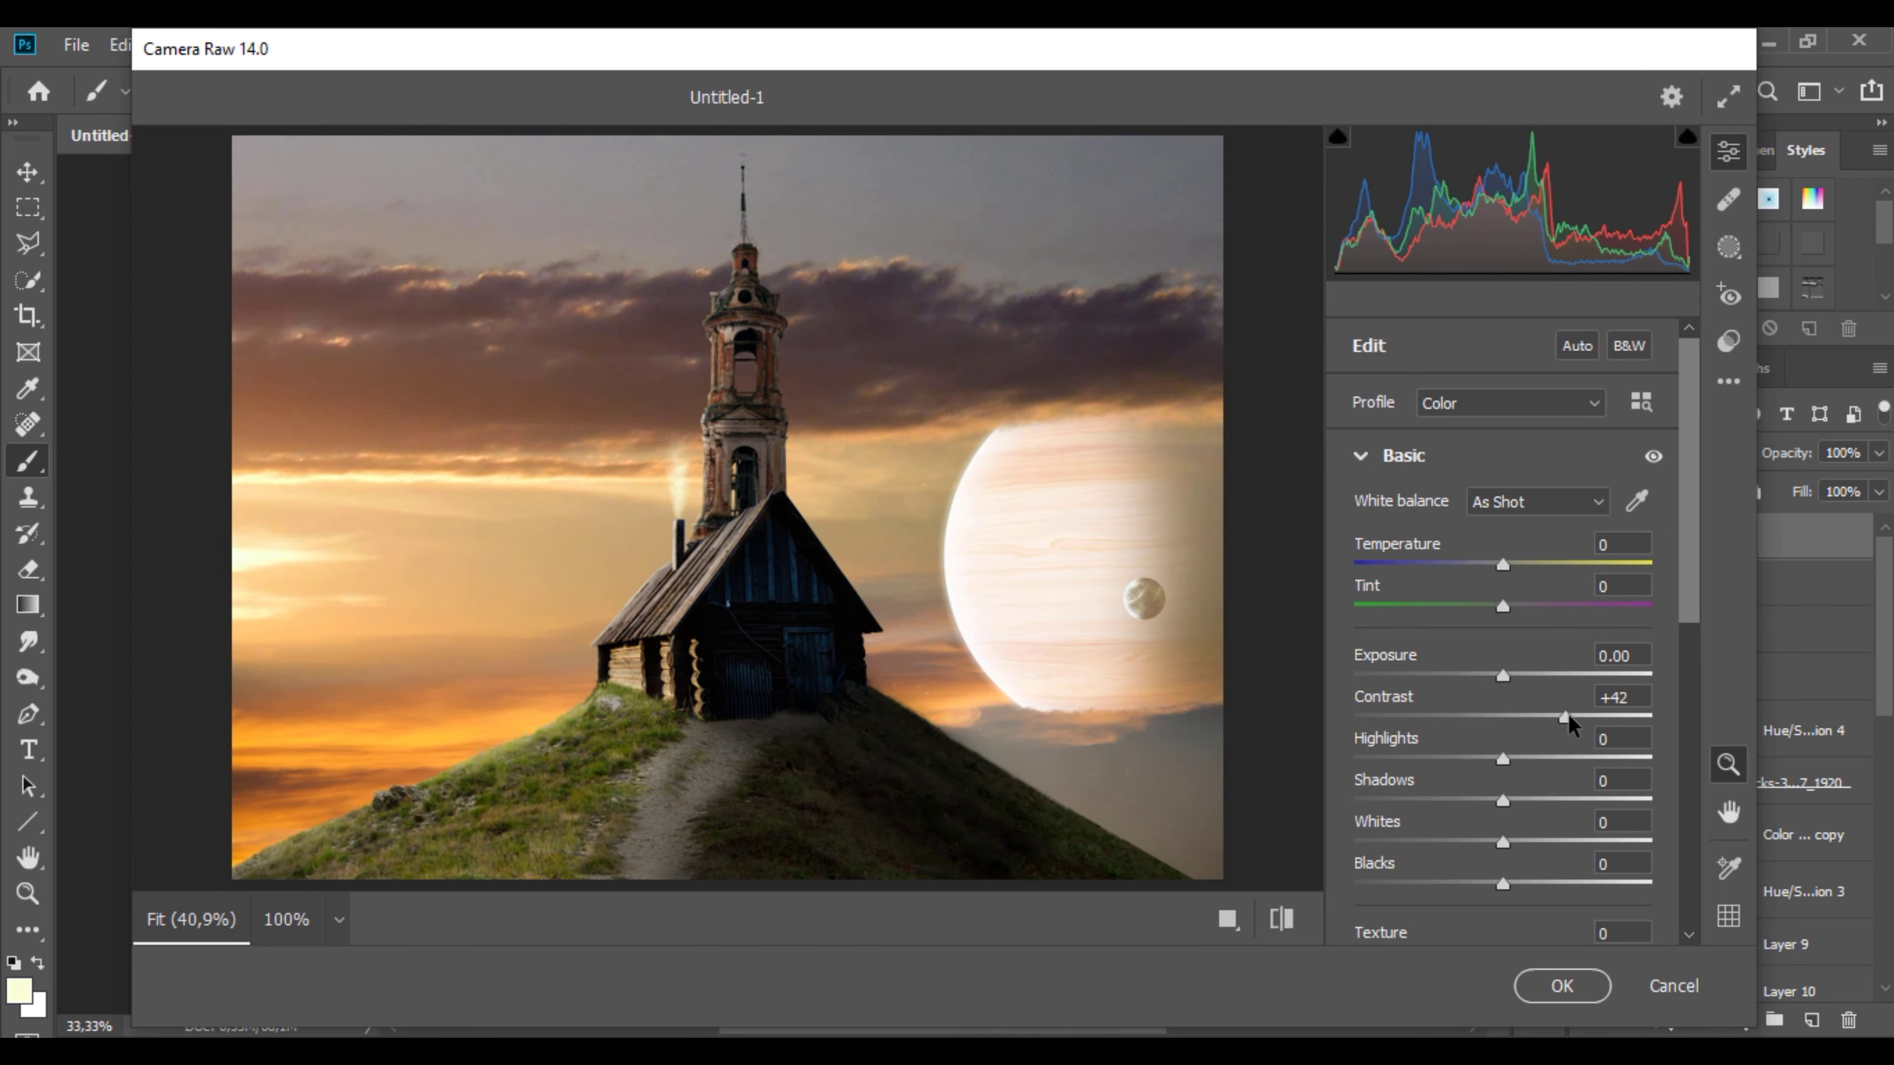
pyautogui.moveTo(1501, 802)
pyautogui.mouseDown()
pyautogui.moveTo(1611, 800)
pyautogui.moveTo(1577, 800)
pyautogui.mouseUp()
pyautogui.moveTo(1503, 884)
pyautogui.mouseDown()
pyautogui.moveTo(1595, 884)
pyautogui.moveTo(1433, 844)
pyautogui.mouseUp()
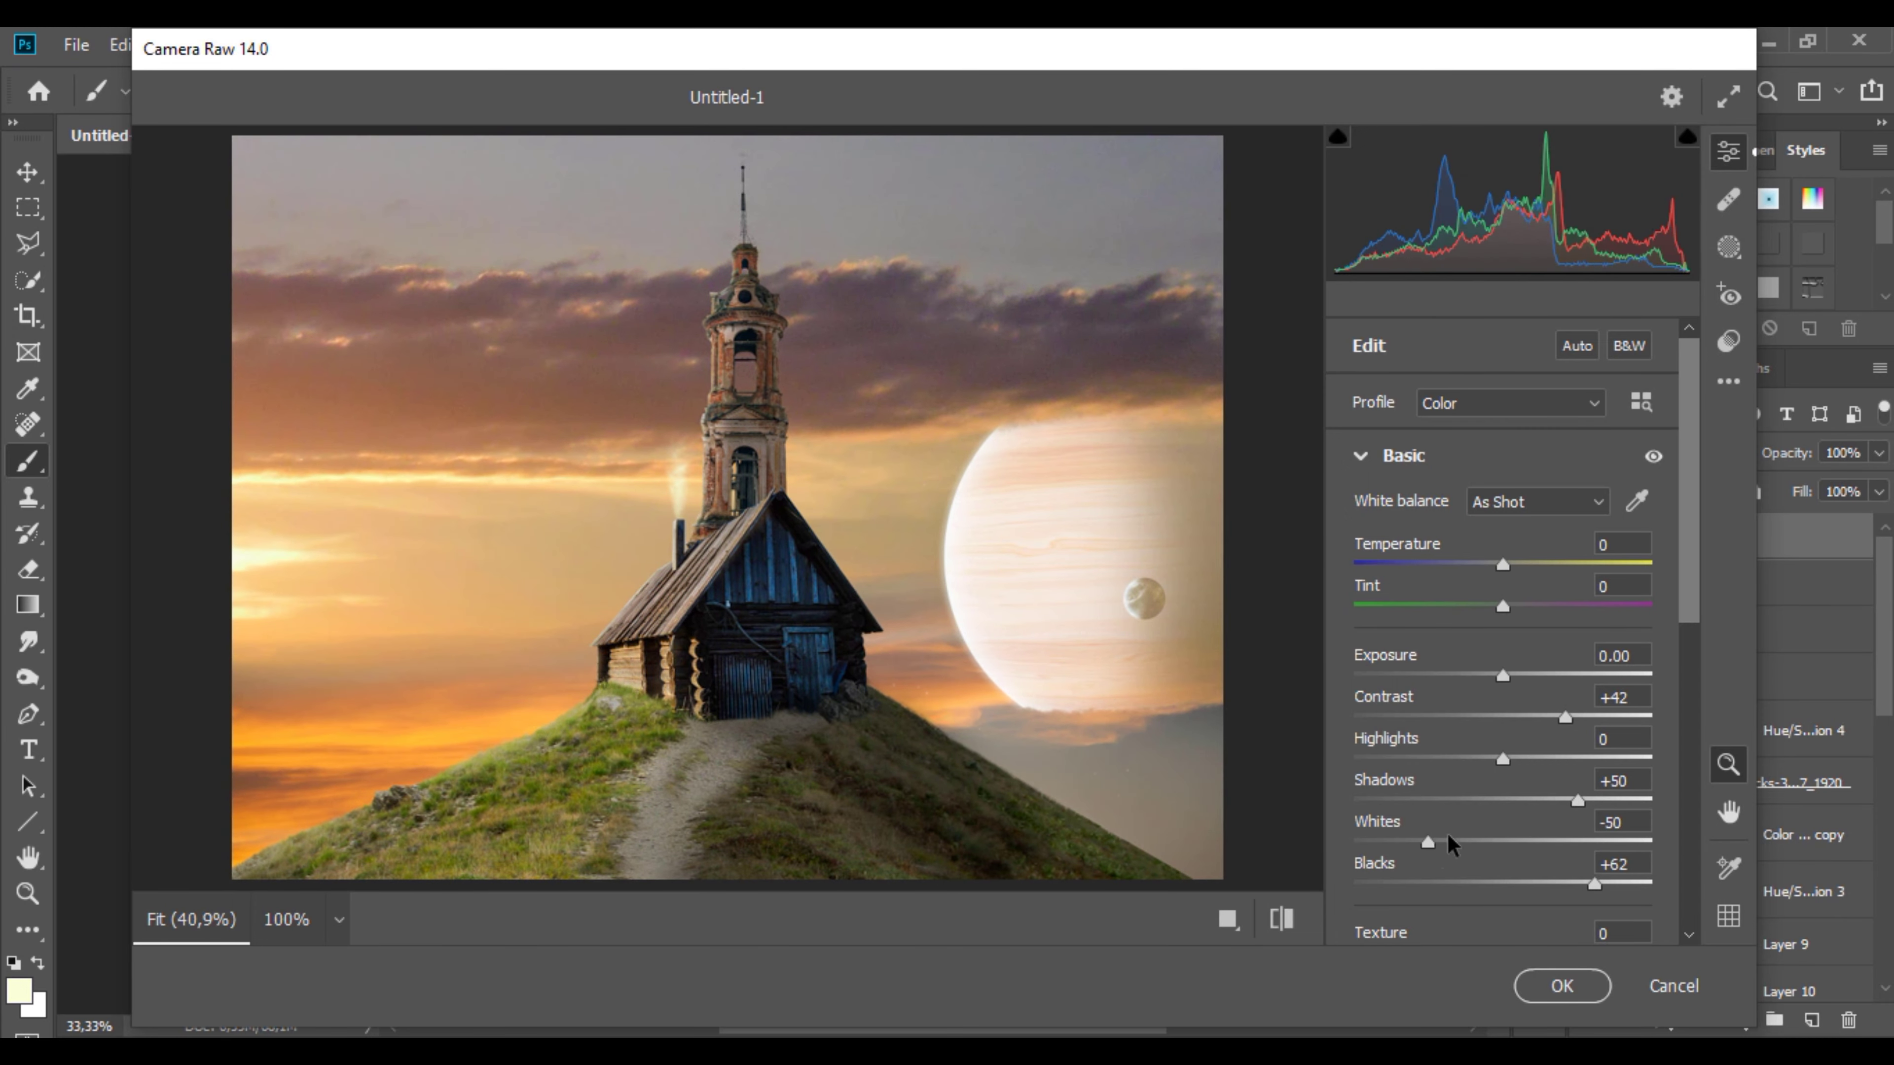
pyautogui.moveTo(1490, 758); pyautogui.dragTo(1424, 759)
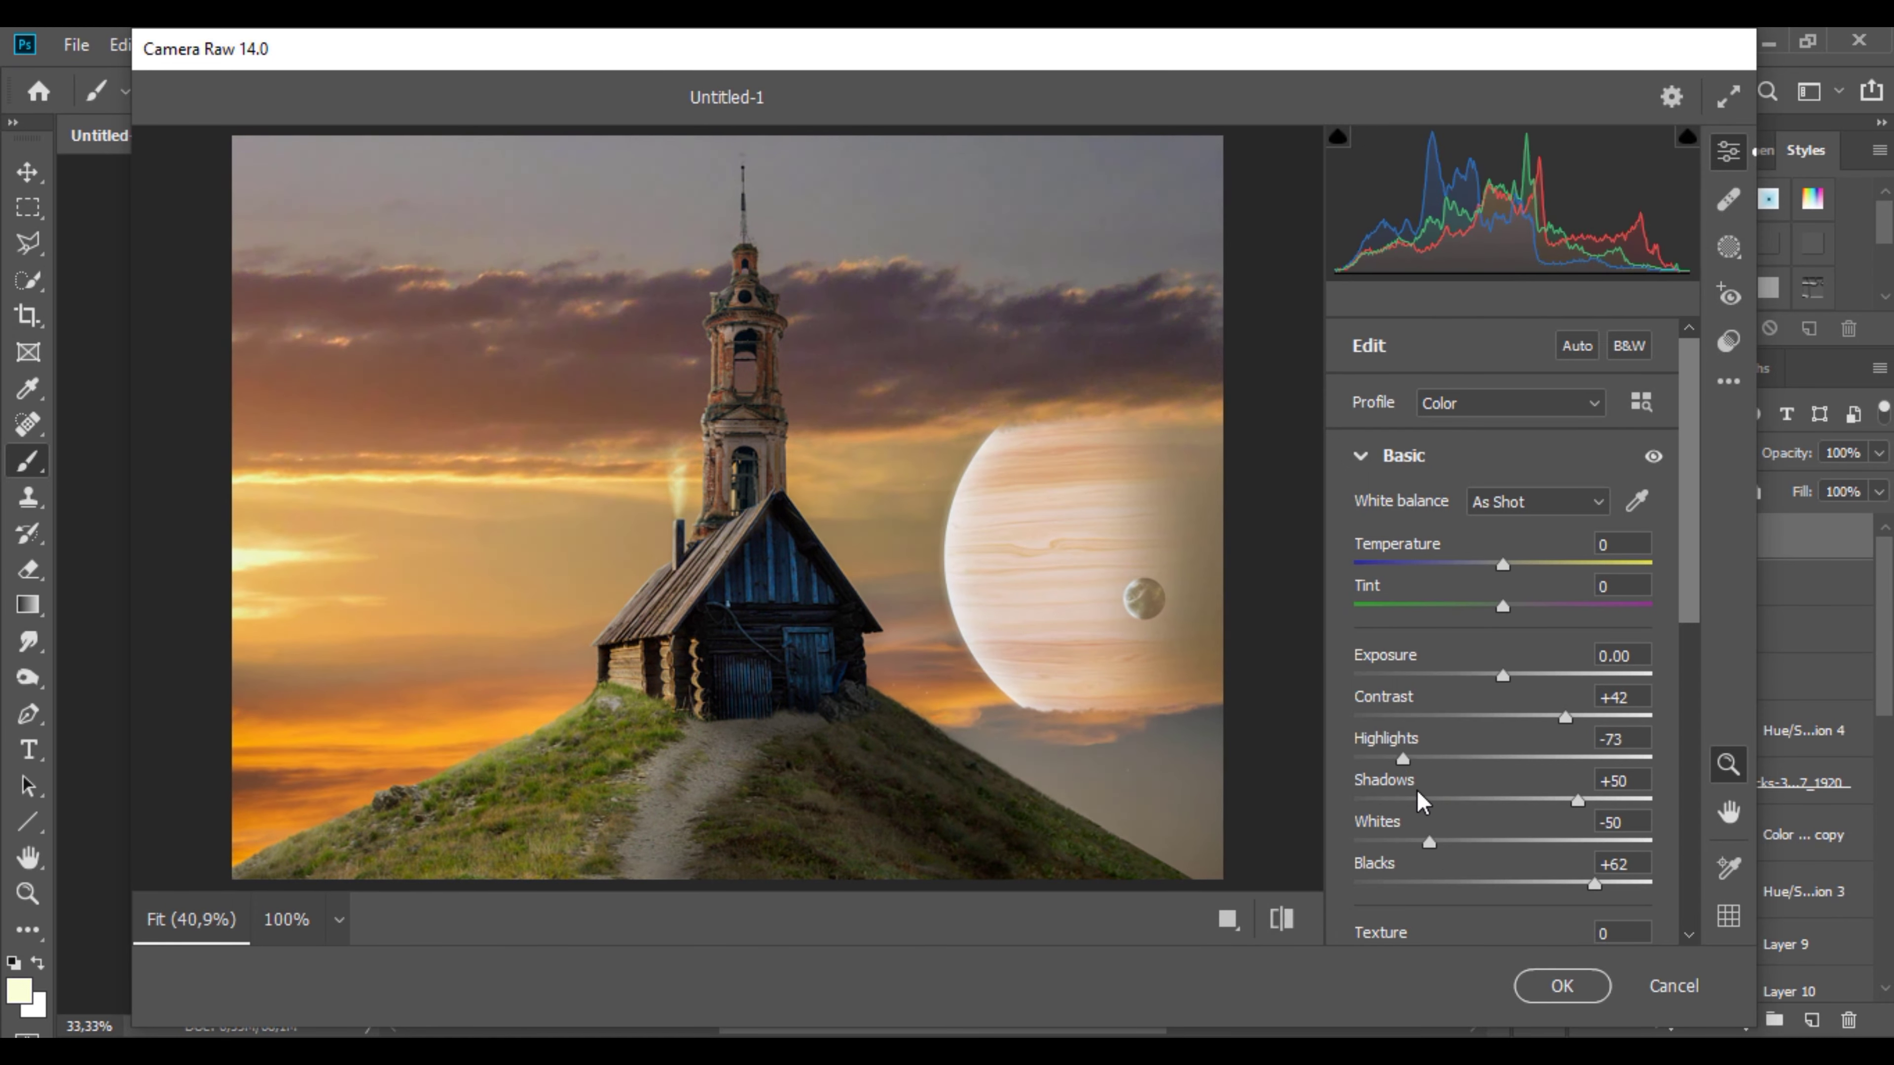
# Step: Lower Saturation to +5, then set Blacks to -4 and Shadows to +41
pyautogui.scroll(-3, 1513, 818)
pyautogui.scroll(-1, 1506, 857)
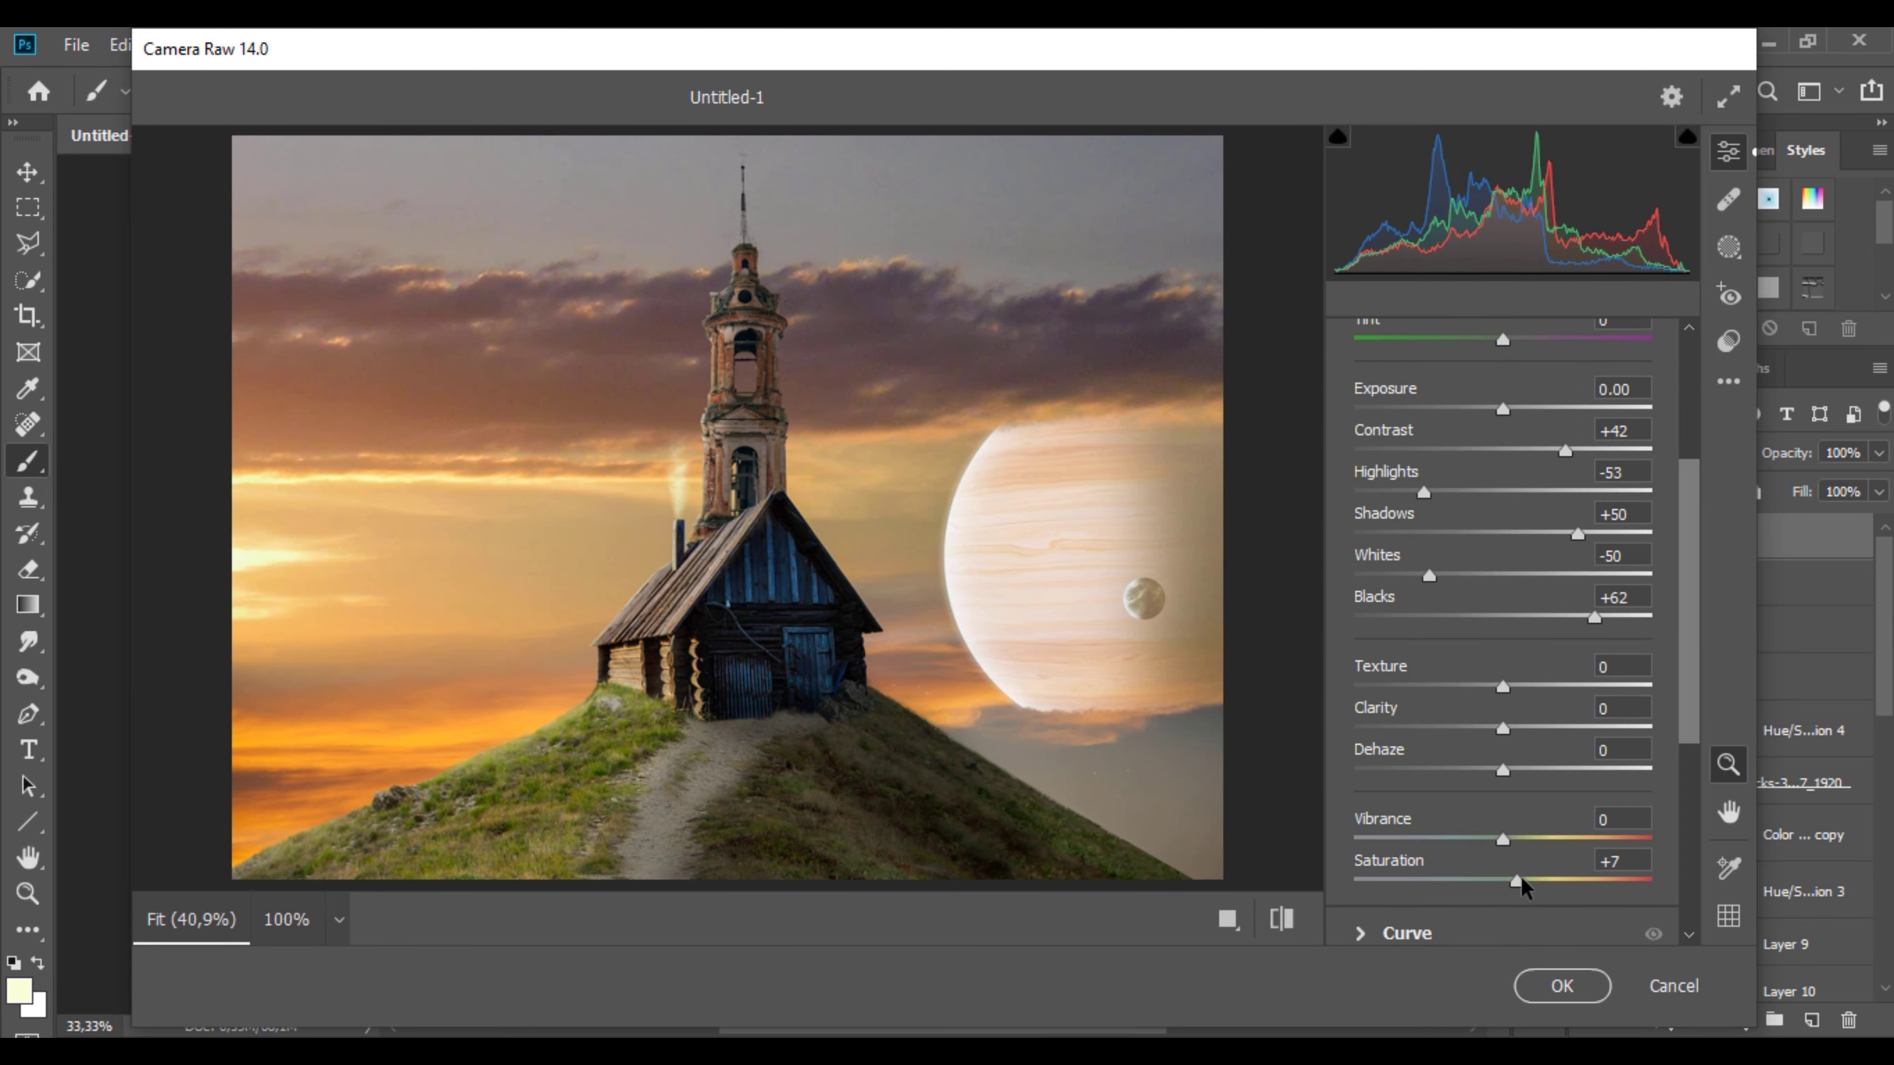
pyautogui.moveTo(1521, 884); pyautogui.dragTo(1524, 842)
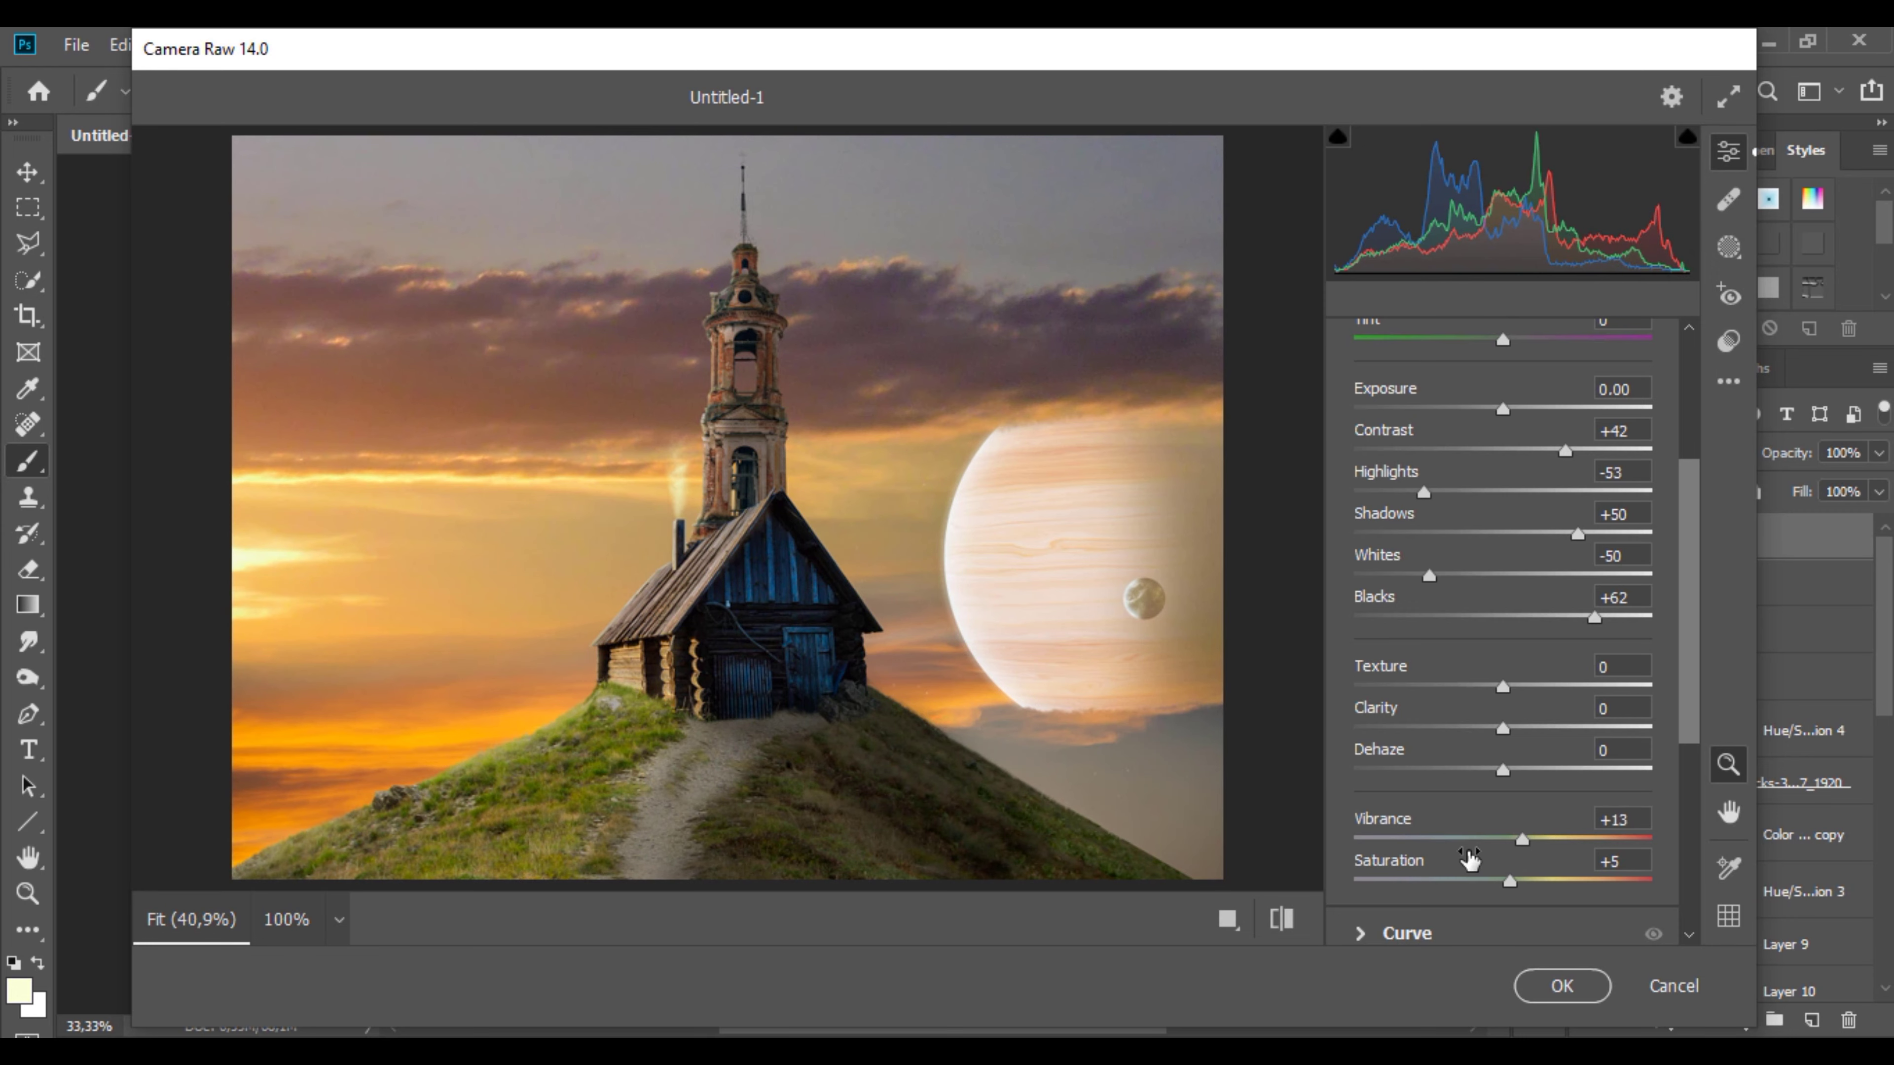
pyautogui.scroll(-3, 1468, 859)
pyautogui.click(1361, 786)
pyautogui.moveTo(1358, 633); pyautogui.dragTo(1400, 642)
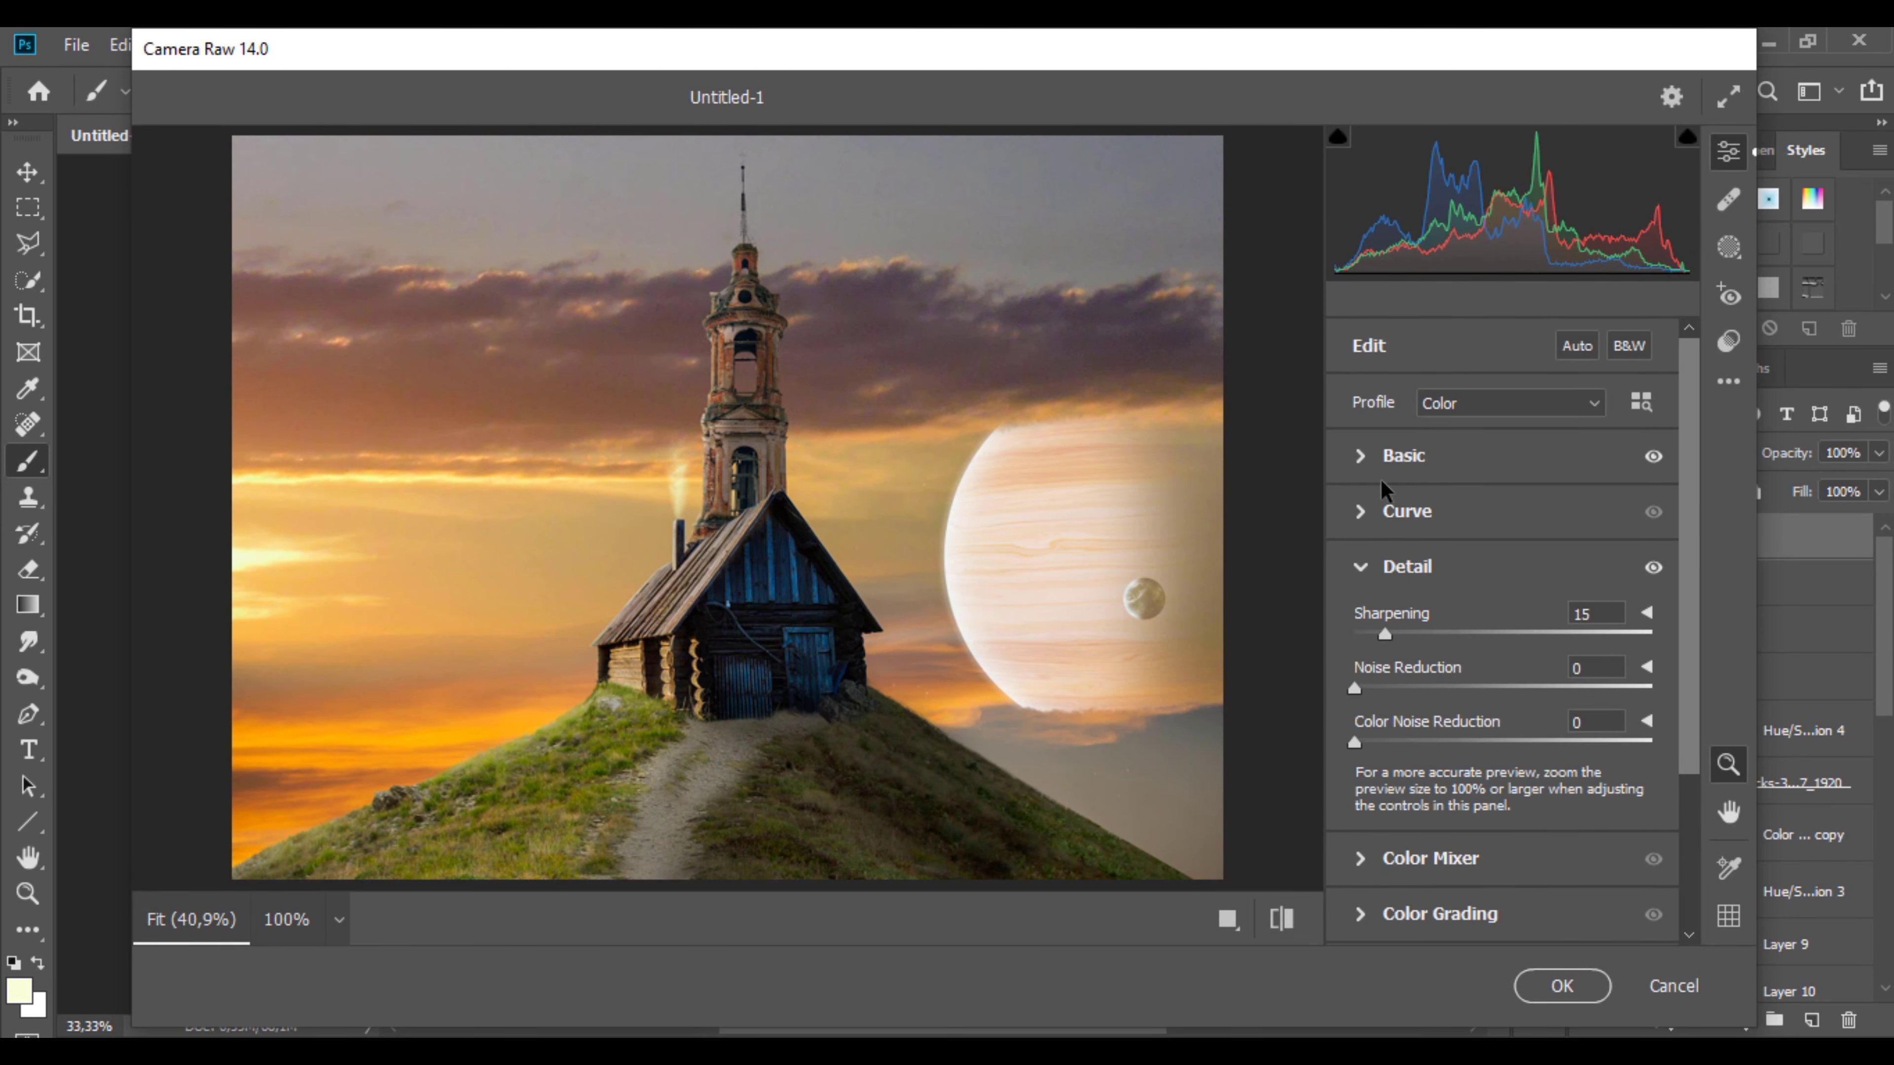
pyautogui.click(1362, 466)
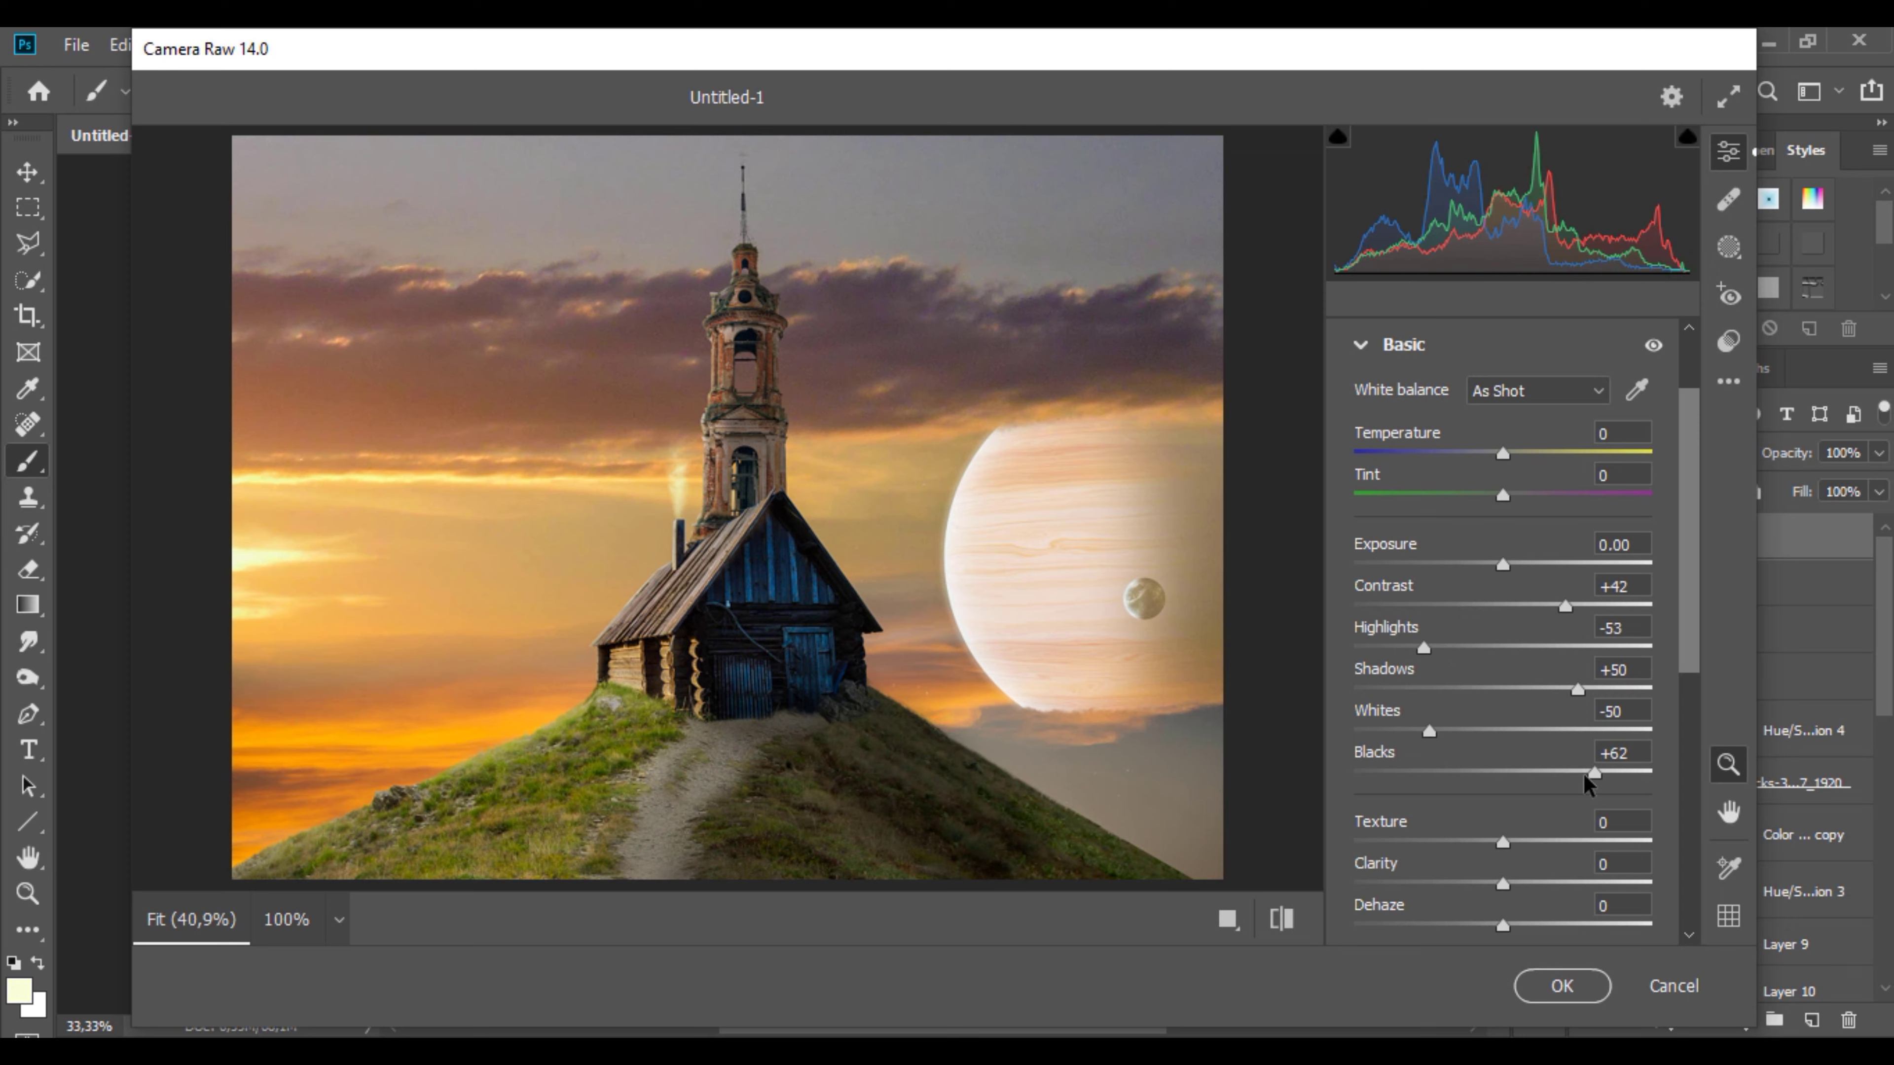
pyautogui.moveTo(1593, 776); pyautogui.dragTo(1499, 776)
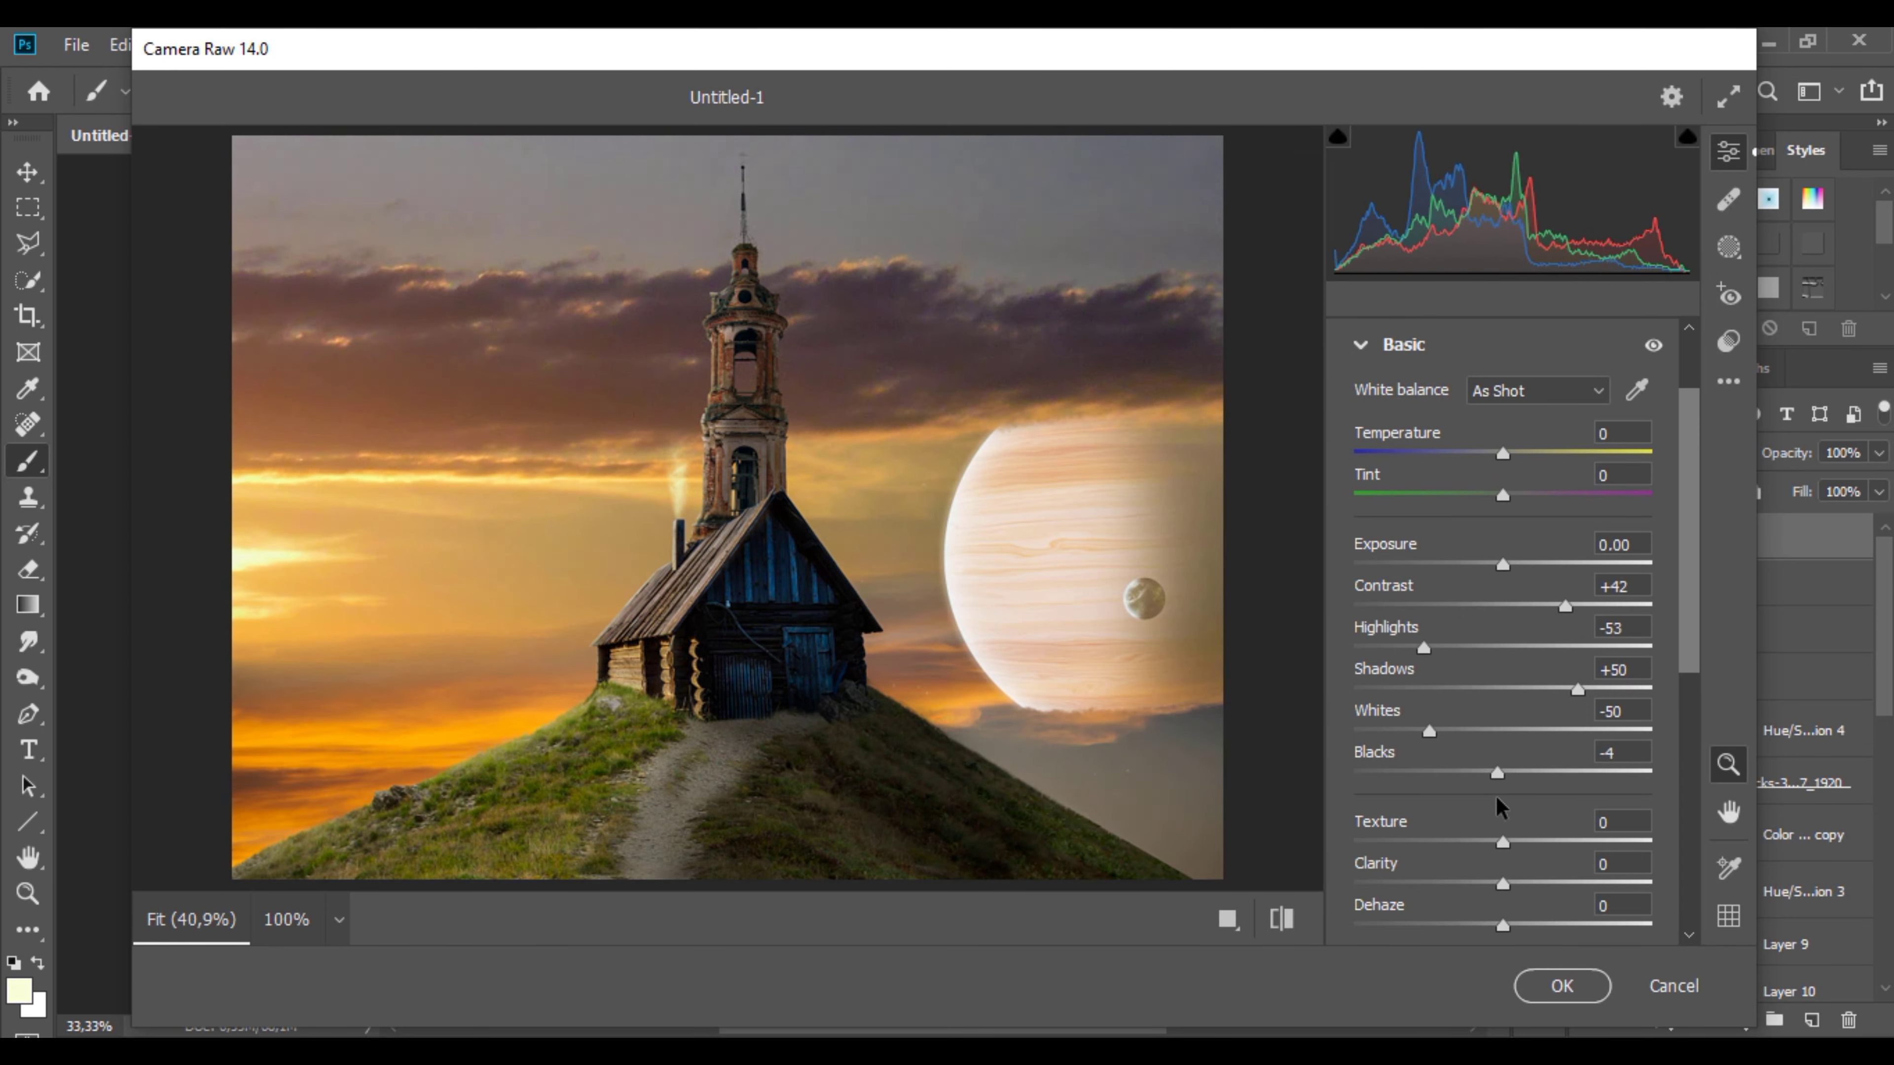
pyautogui.moveTo(1575, 689); pyautogui.dragTo(1563, 690)
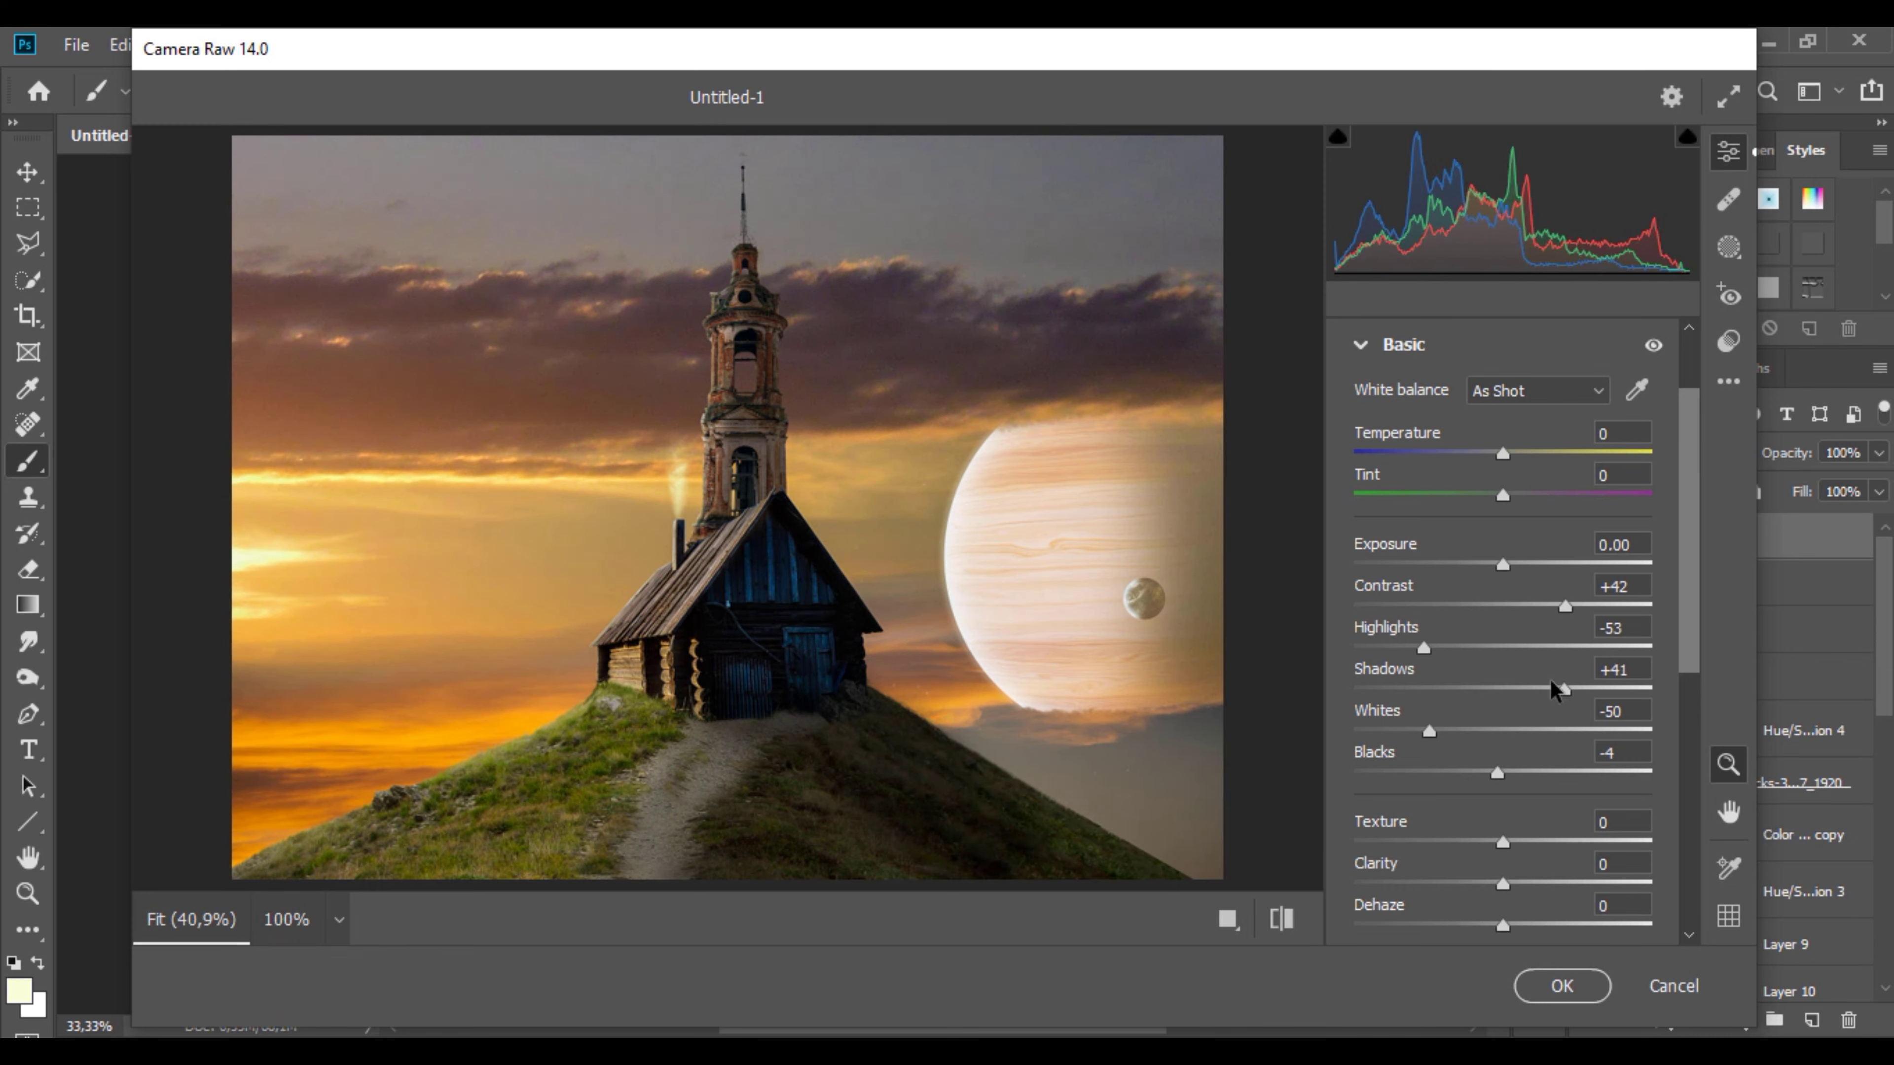
# Step: Apply the Sharpening - Light preset and commit the Camera Raw grade
pyautogui.scroll(3, 1439, 703)
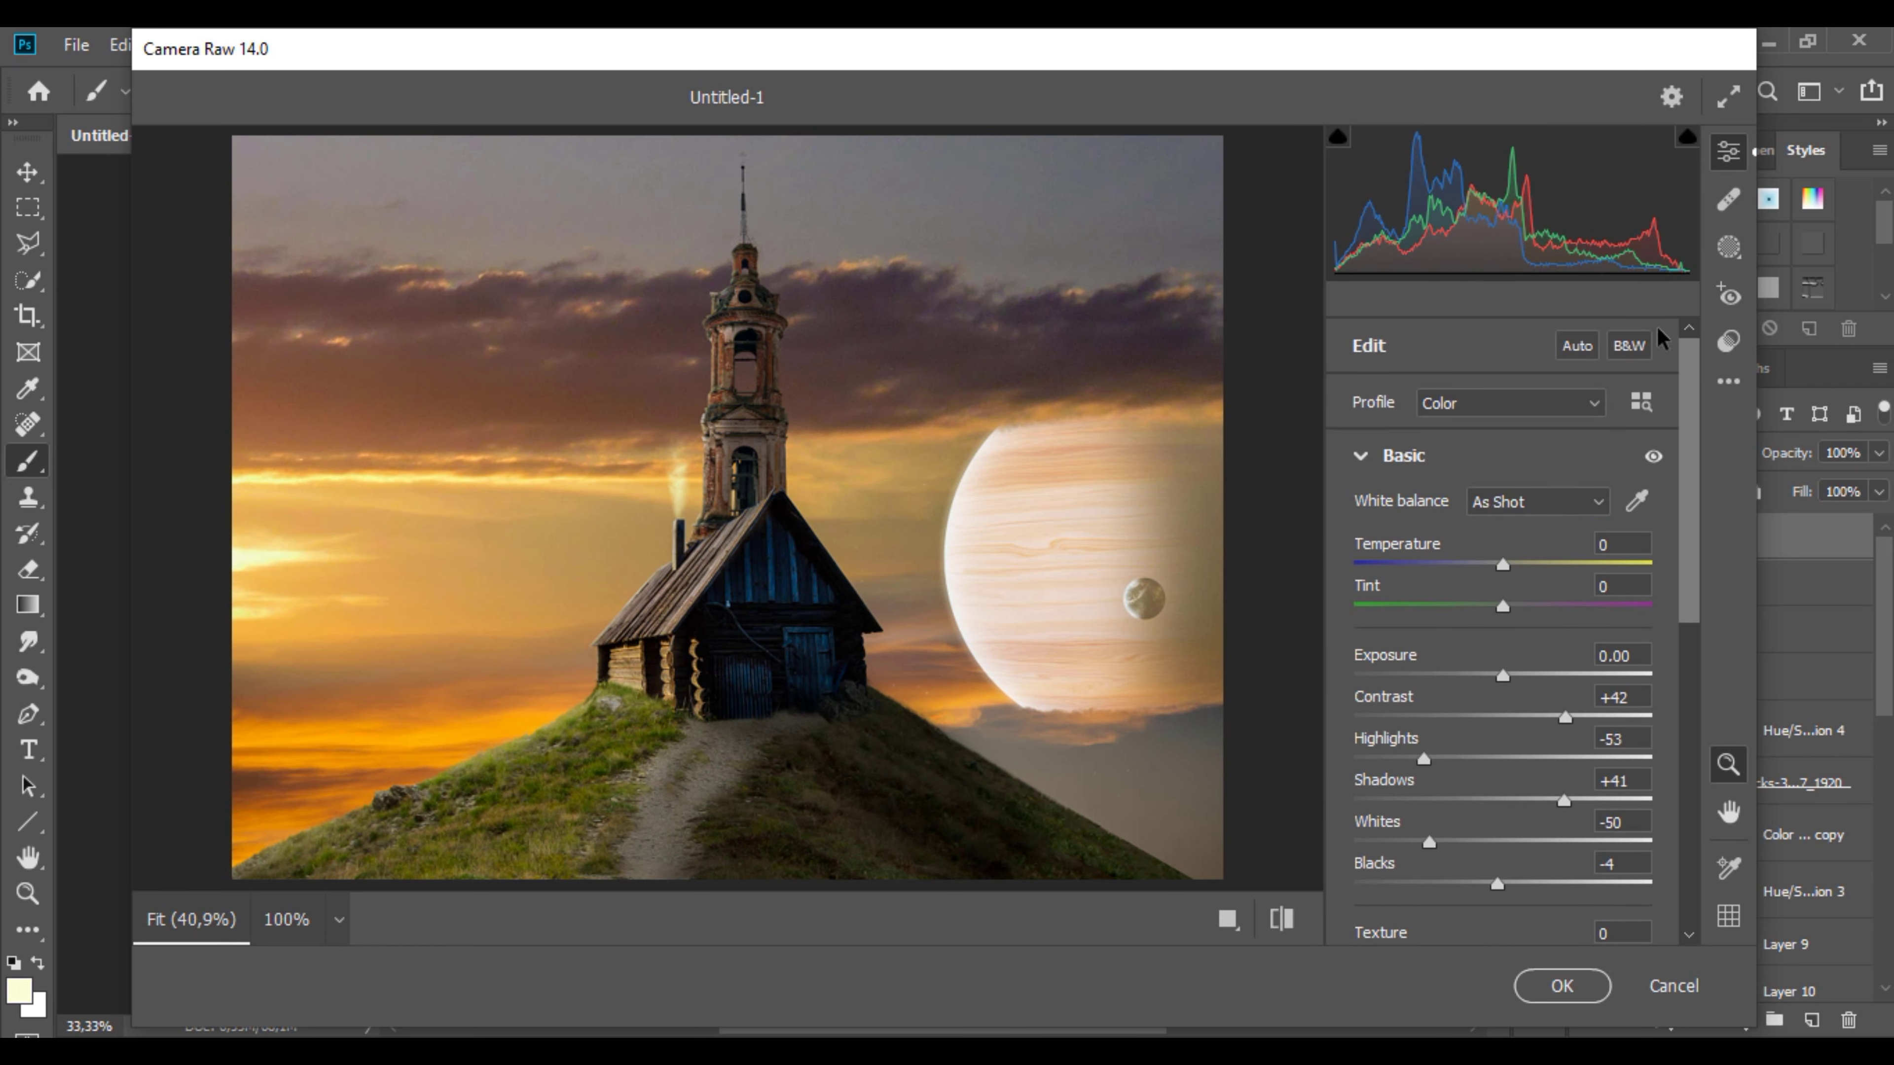
pyautogui.click(1728, 341)
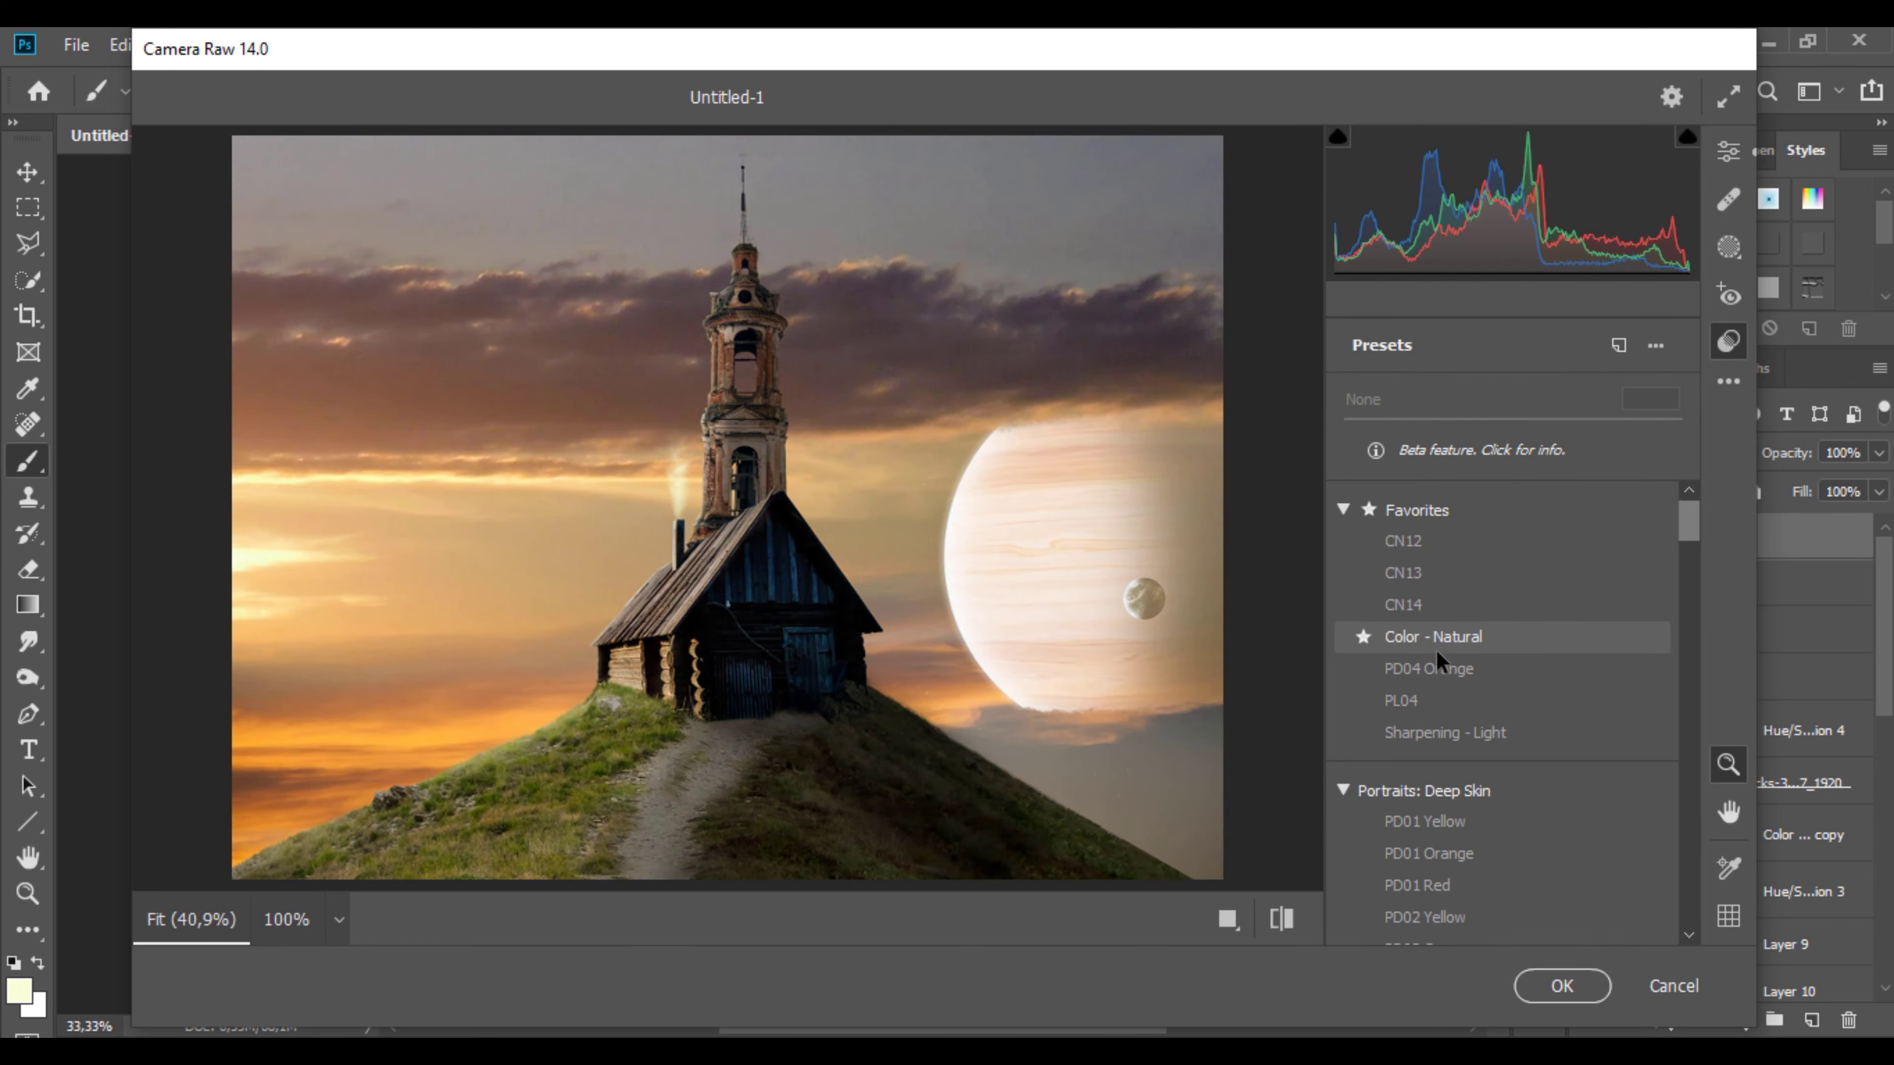
pyautogui.click(1438, 737)
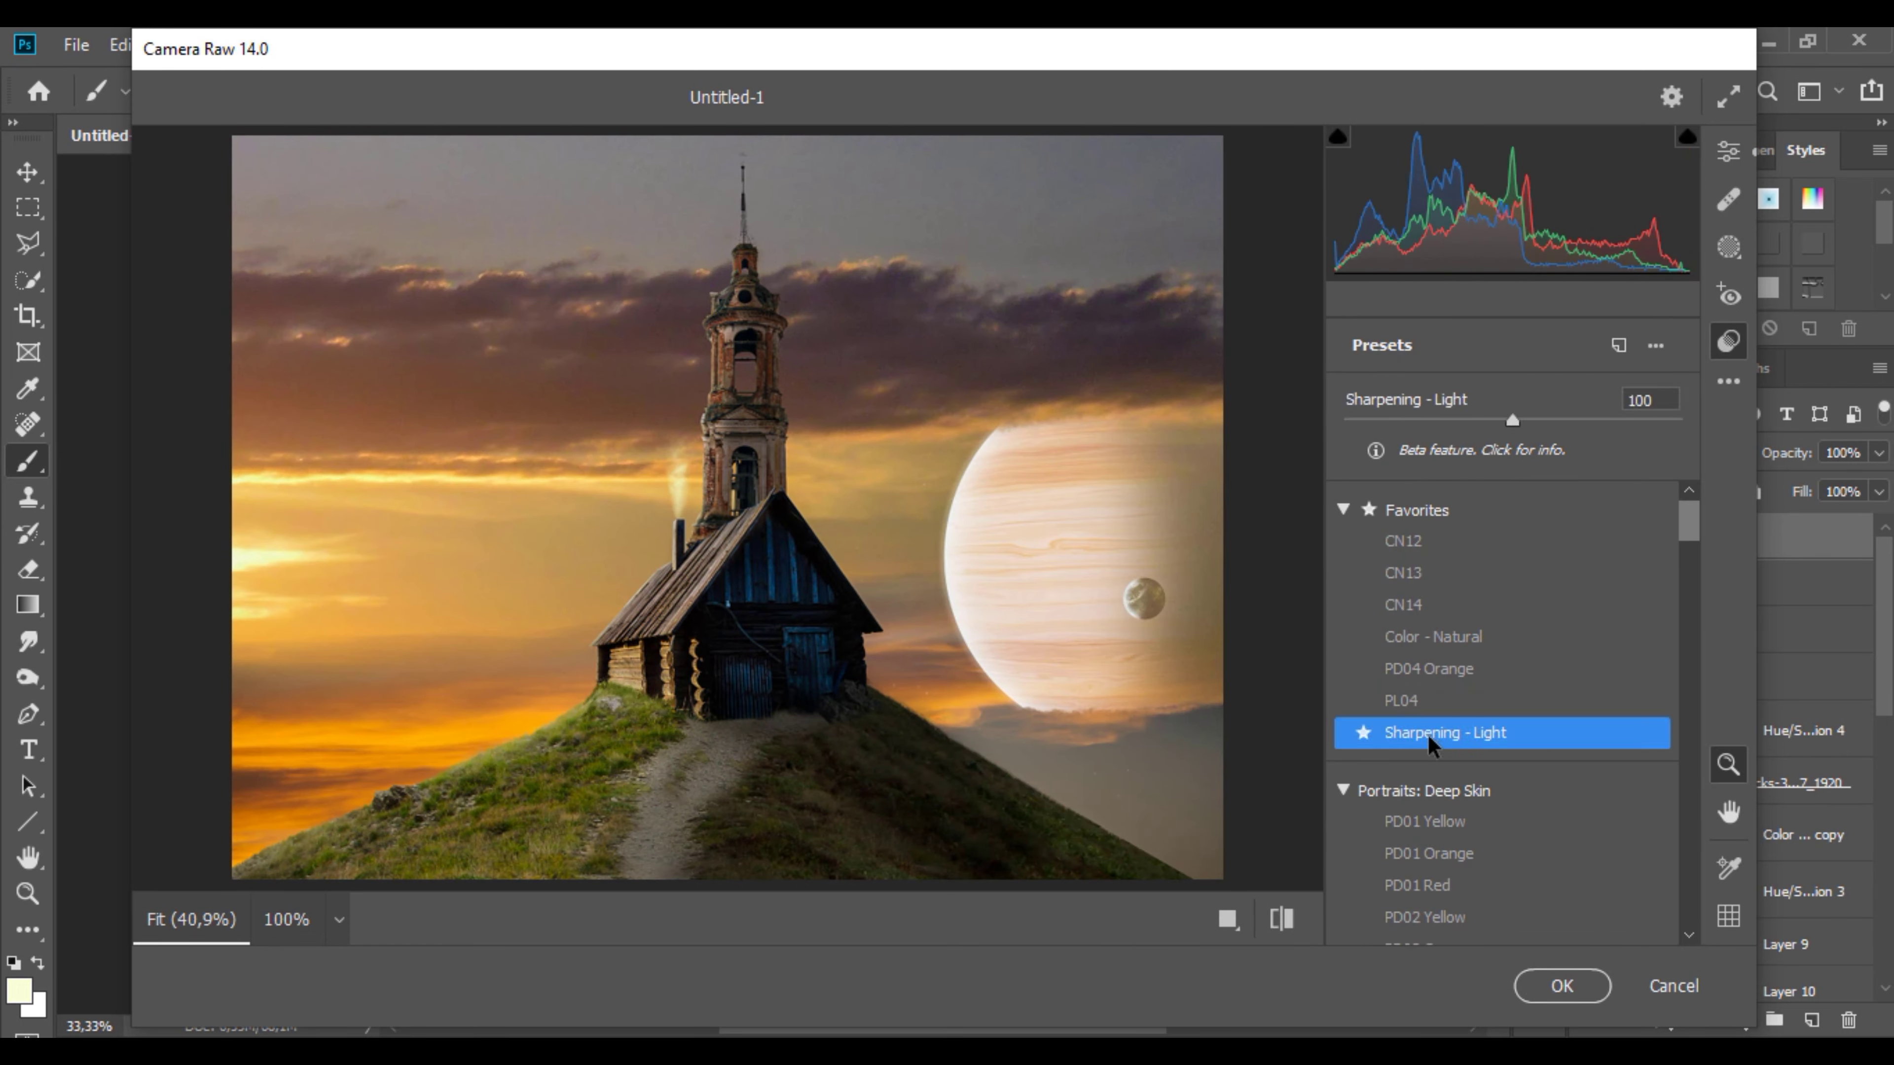
pyautogui.click(1558, 992)
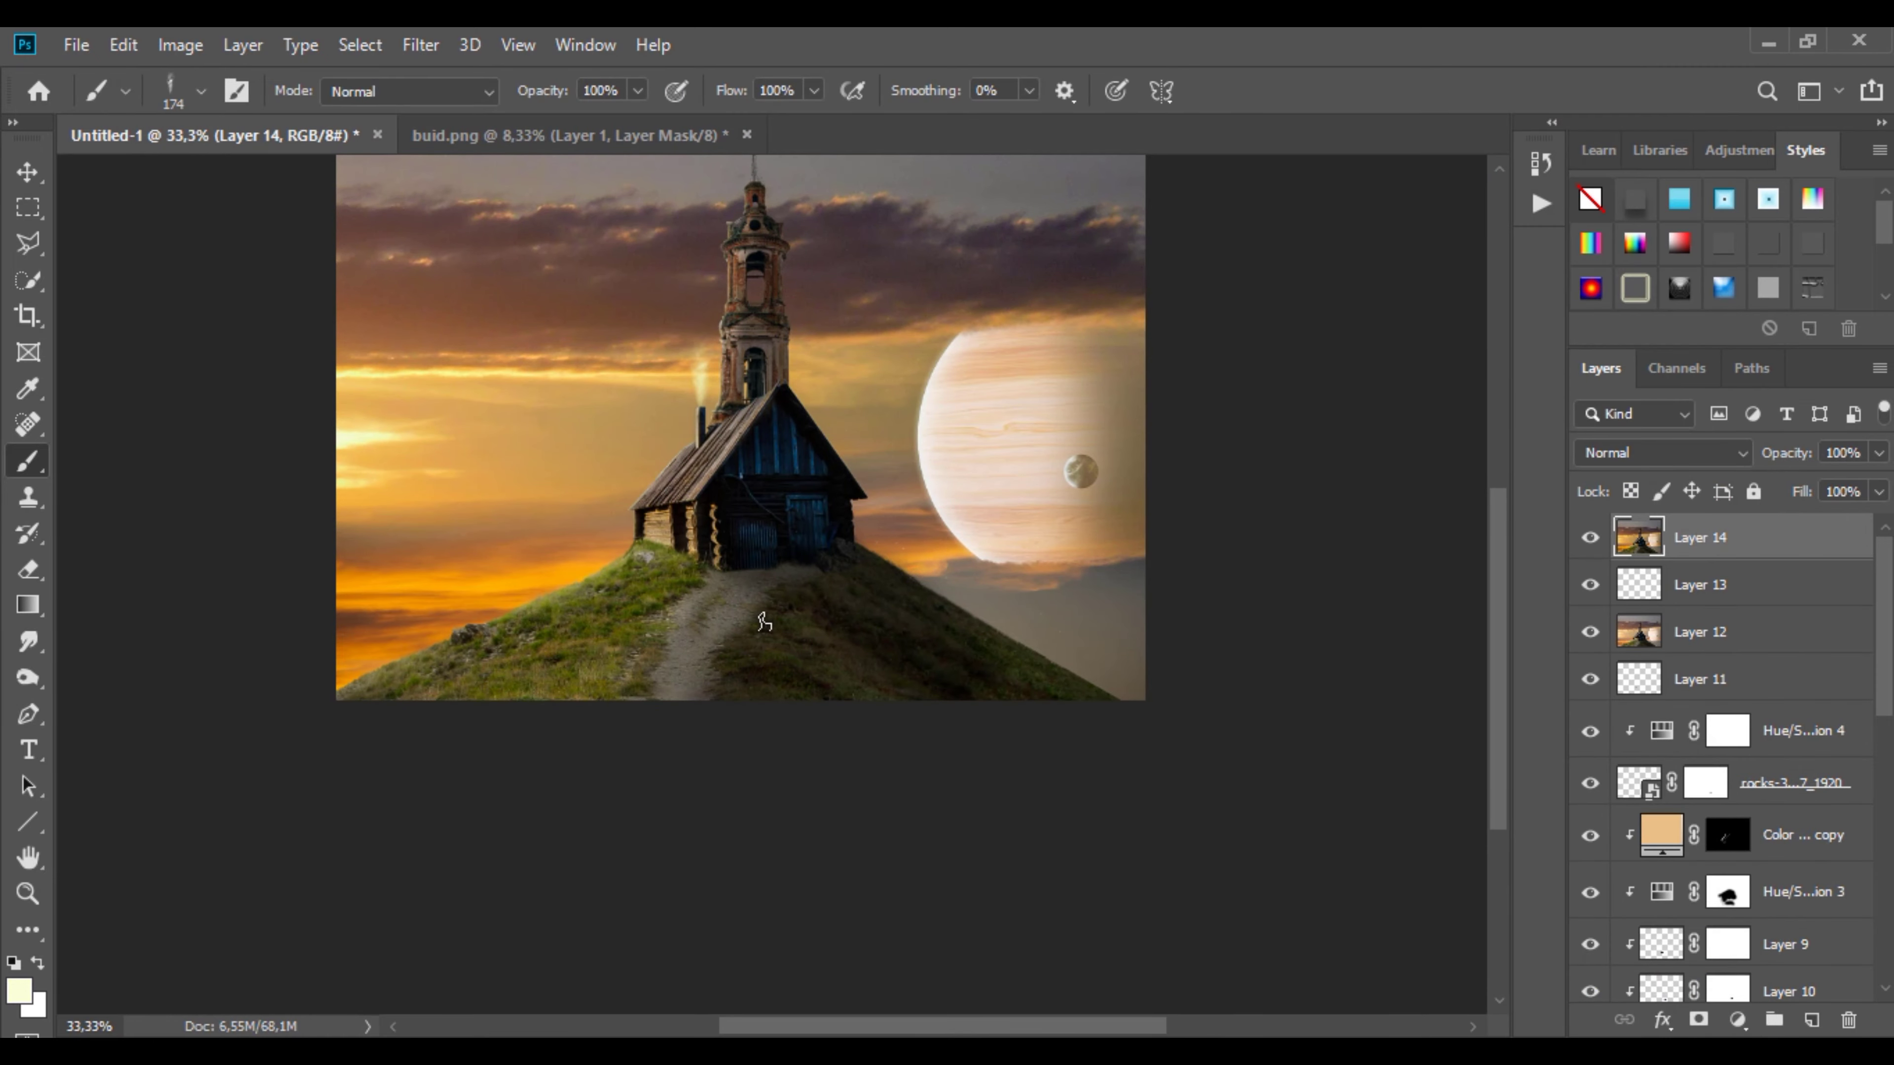
# Step: Sample the orange sunset colour from the sky and select the Fog 2 brush
pyautogui.scroll(1, 543, 630)
pyautogui.scroll(2, 525, 639)
pyautogui.keyDown('alt'); pyautogui.click(304, 465); pyautogui.keyUp('alt')
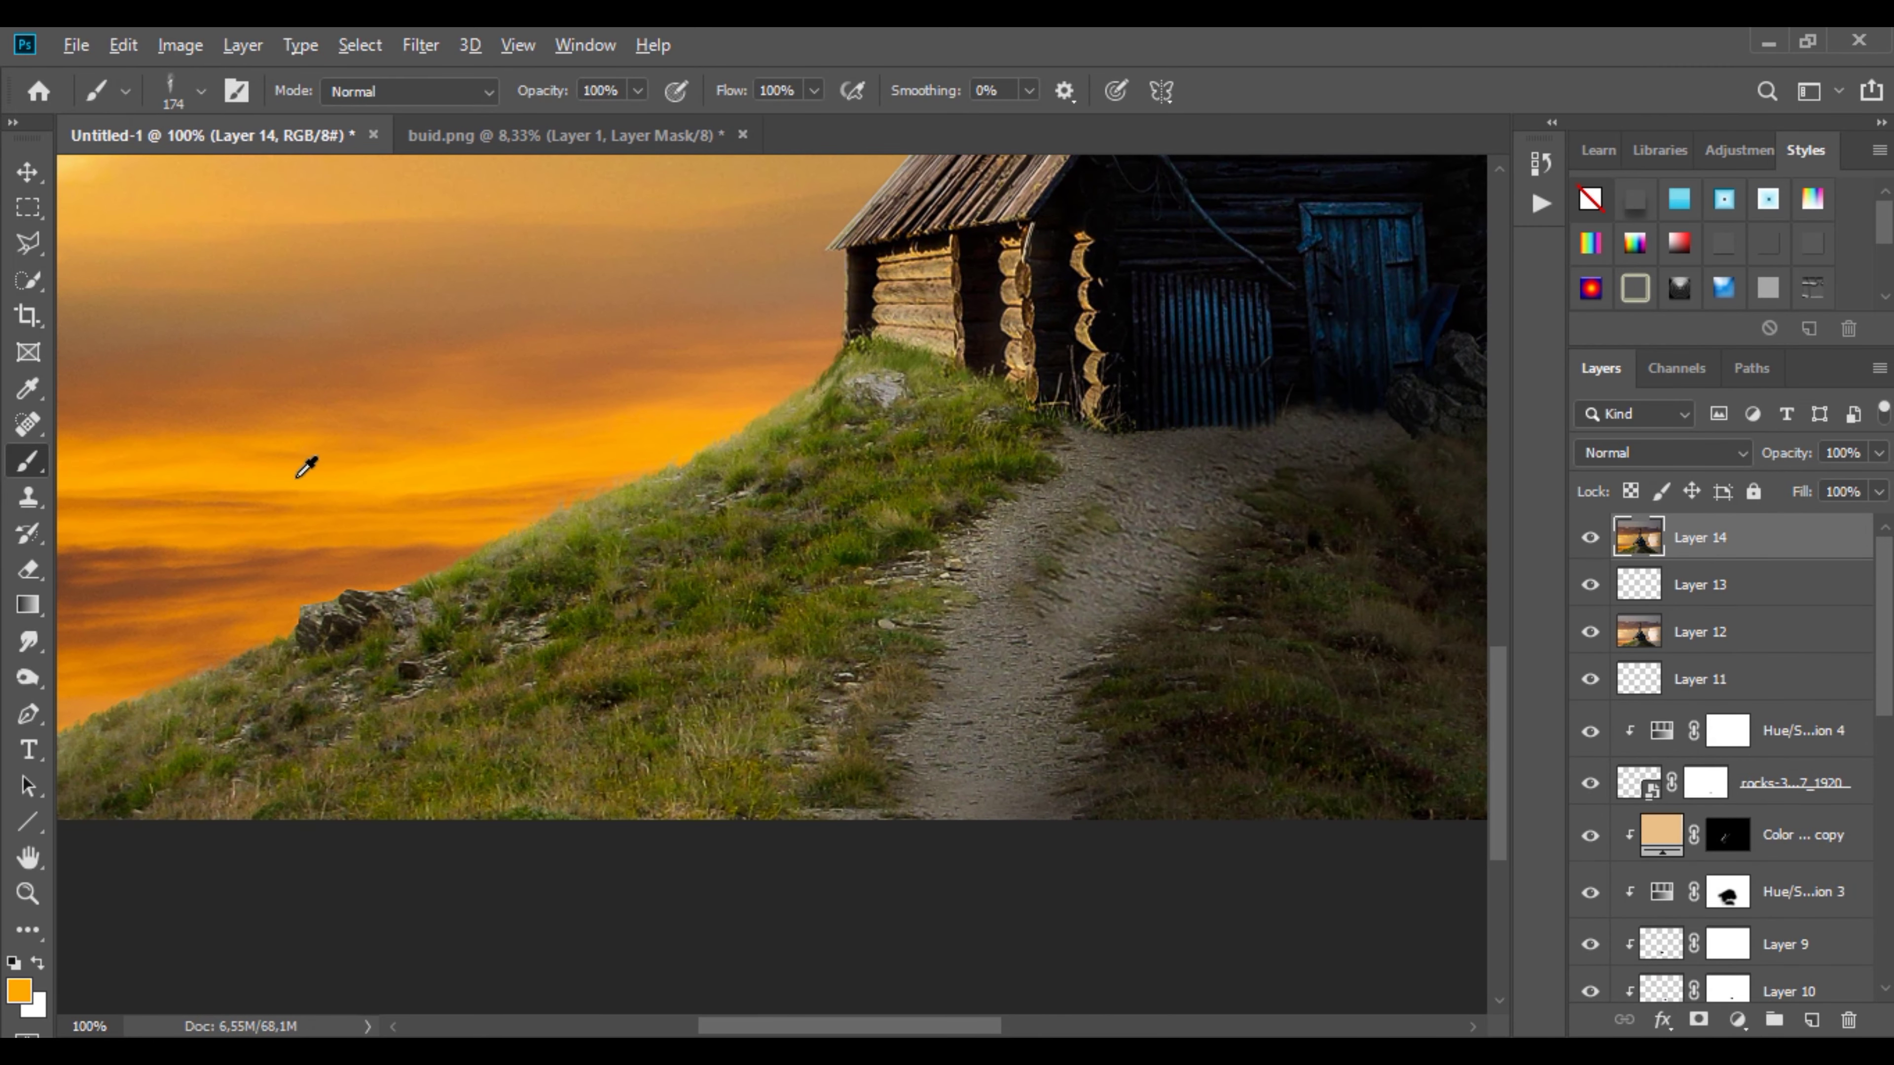
pyautogui.rightClick(441, 474)
pyautogui.press('Escape')
pyautogui.rightClick(395, 474)
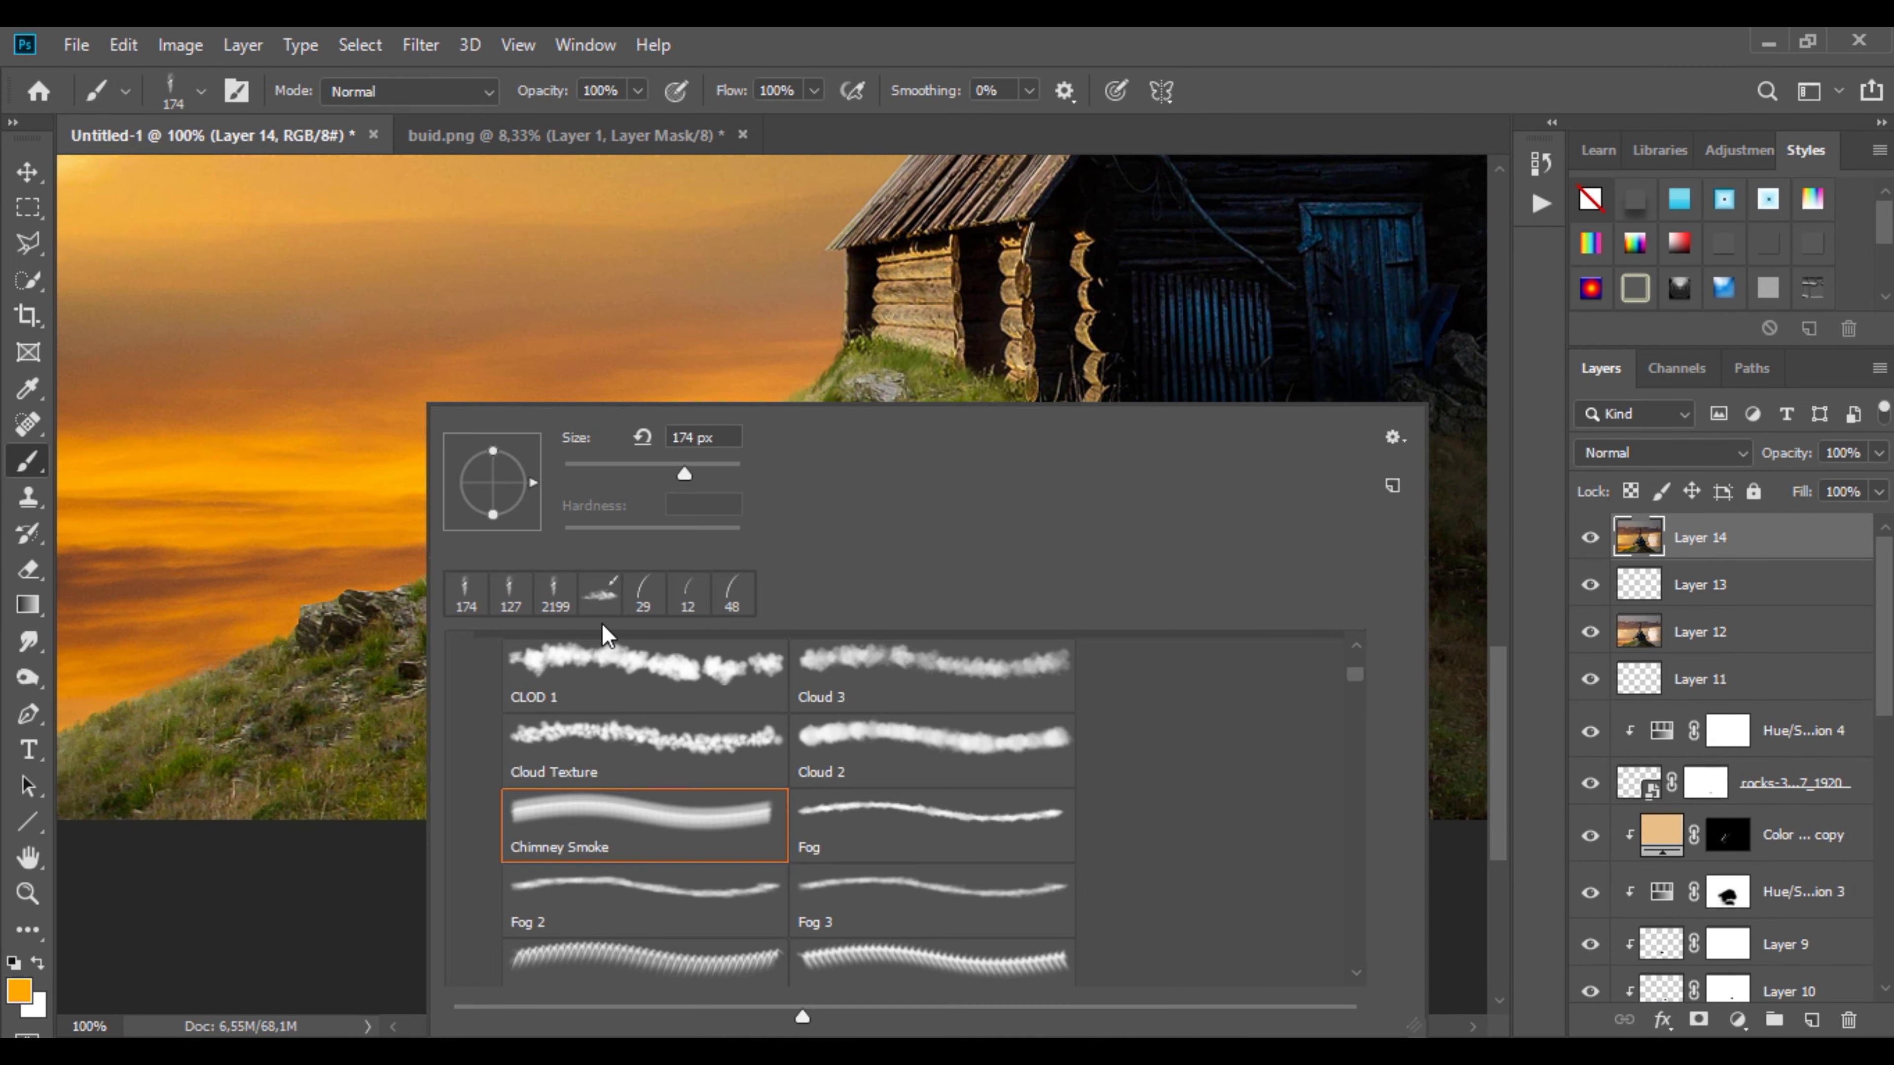
pyautogui.click(641, 895)
pyautogui.press('Escape')
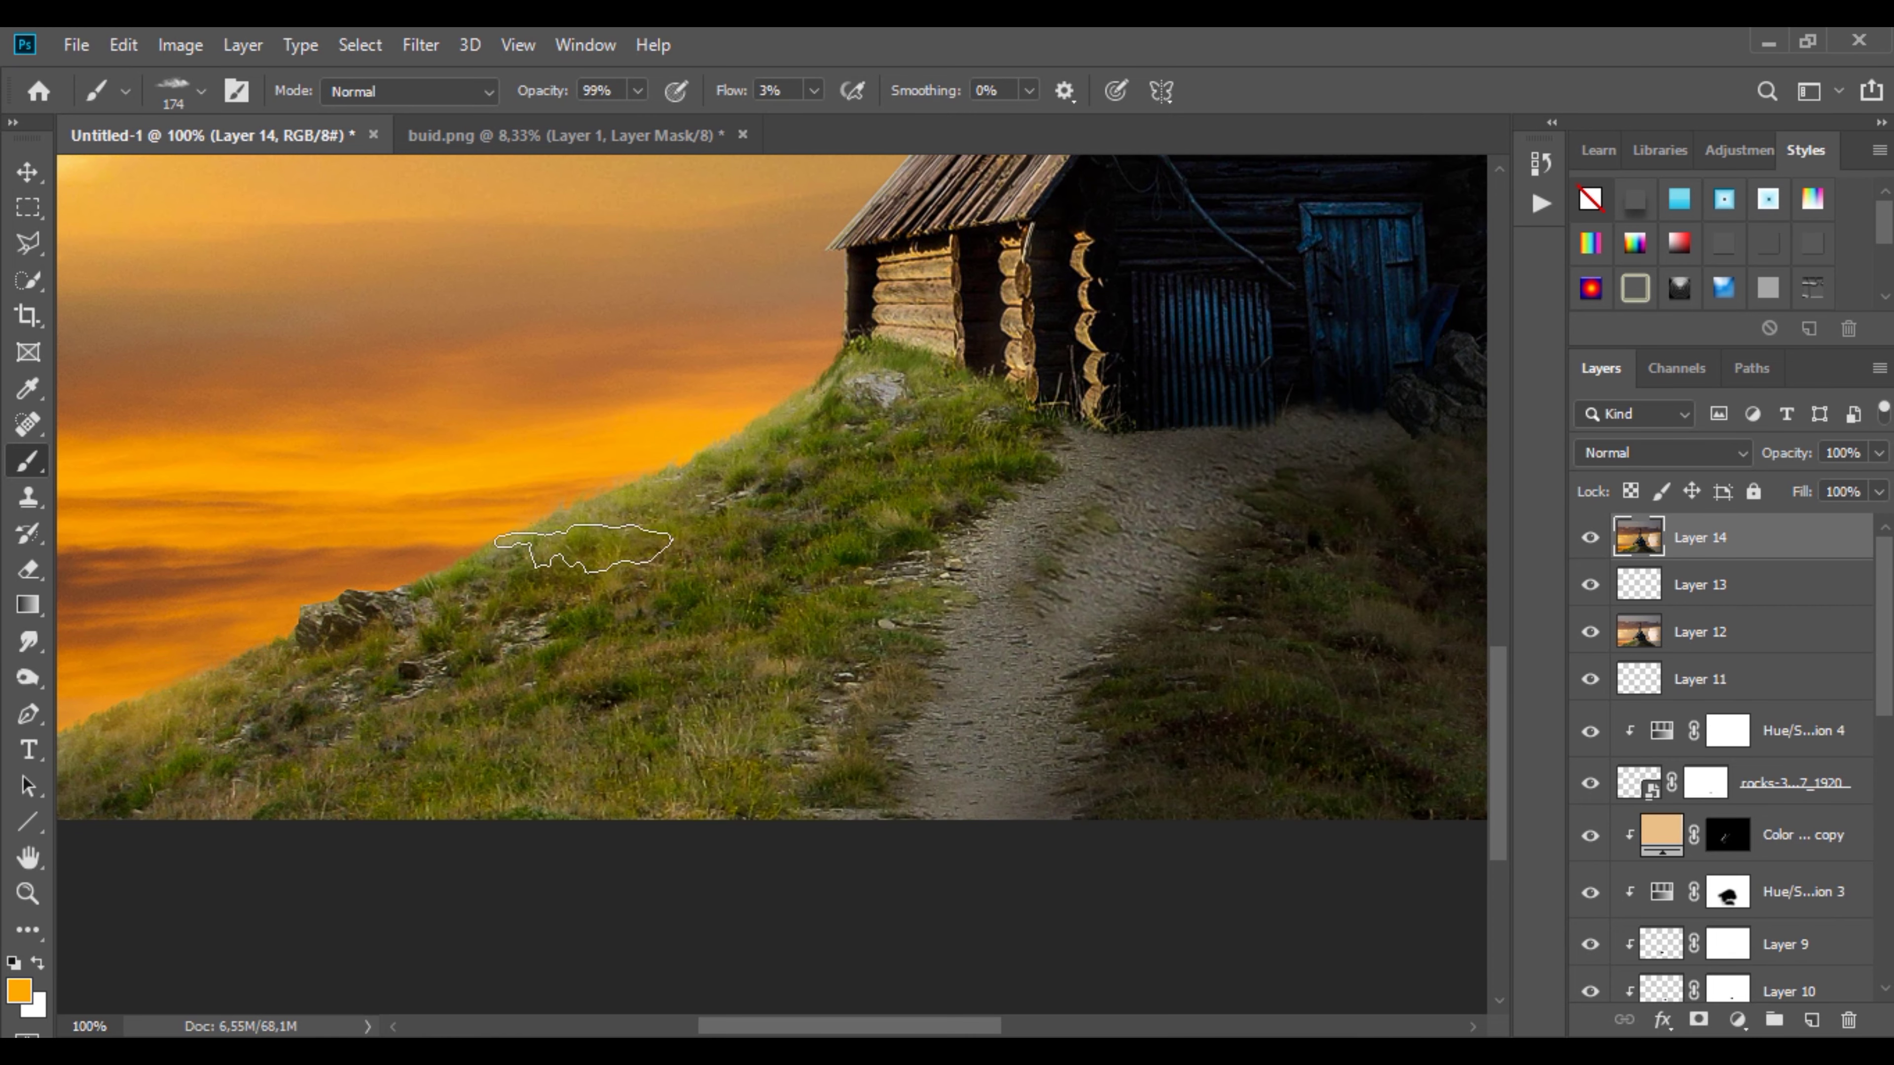
# Step: Set the Fog 2 brush to 464 px and 14% flow, then paint grey-brown haze along the hill slope
pyautogui.keyDown('alt'); pyautogui.click(675, 489); pyautogui.keyUp('alt')
pyautogui.rightClick(492, 406)
pyautogui.moveTo(753, 474); pyautogui.dragTo(778, 471)
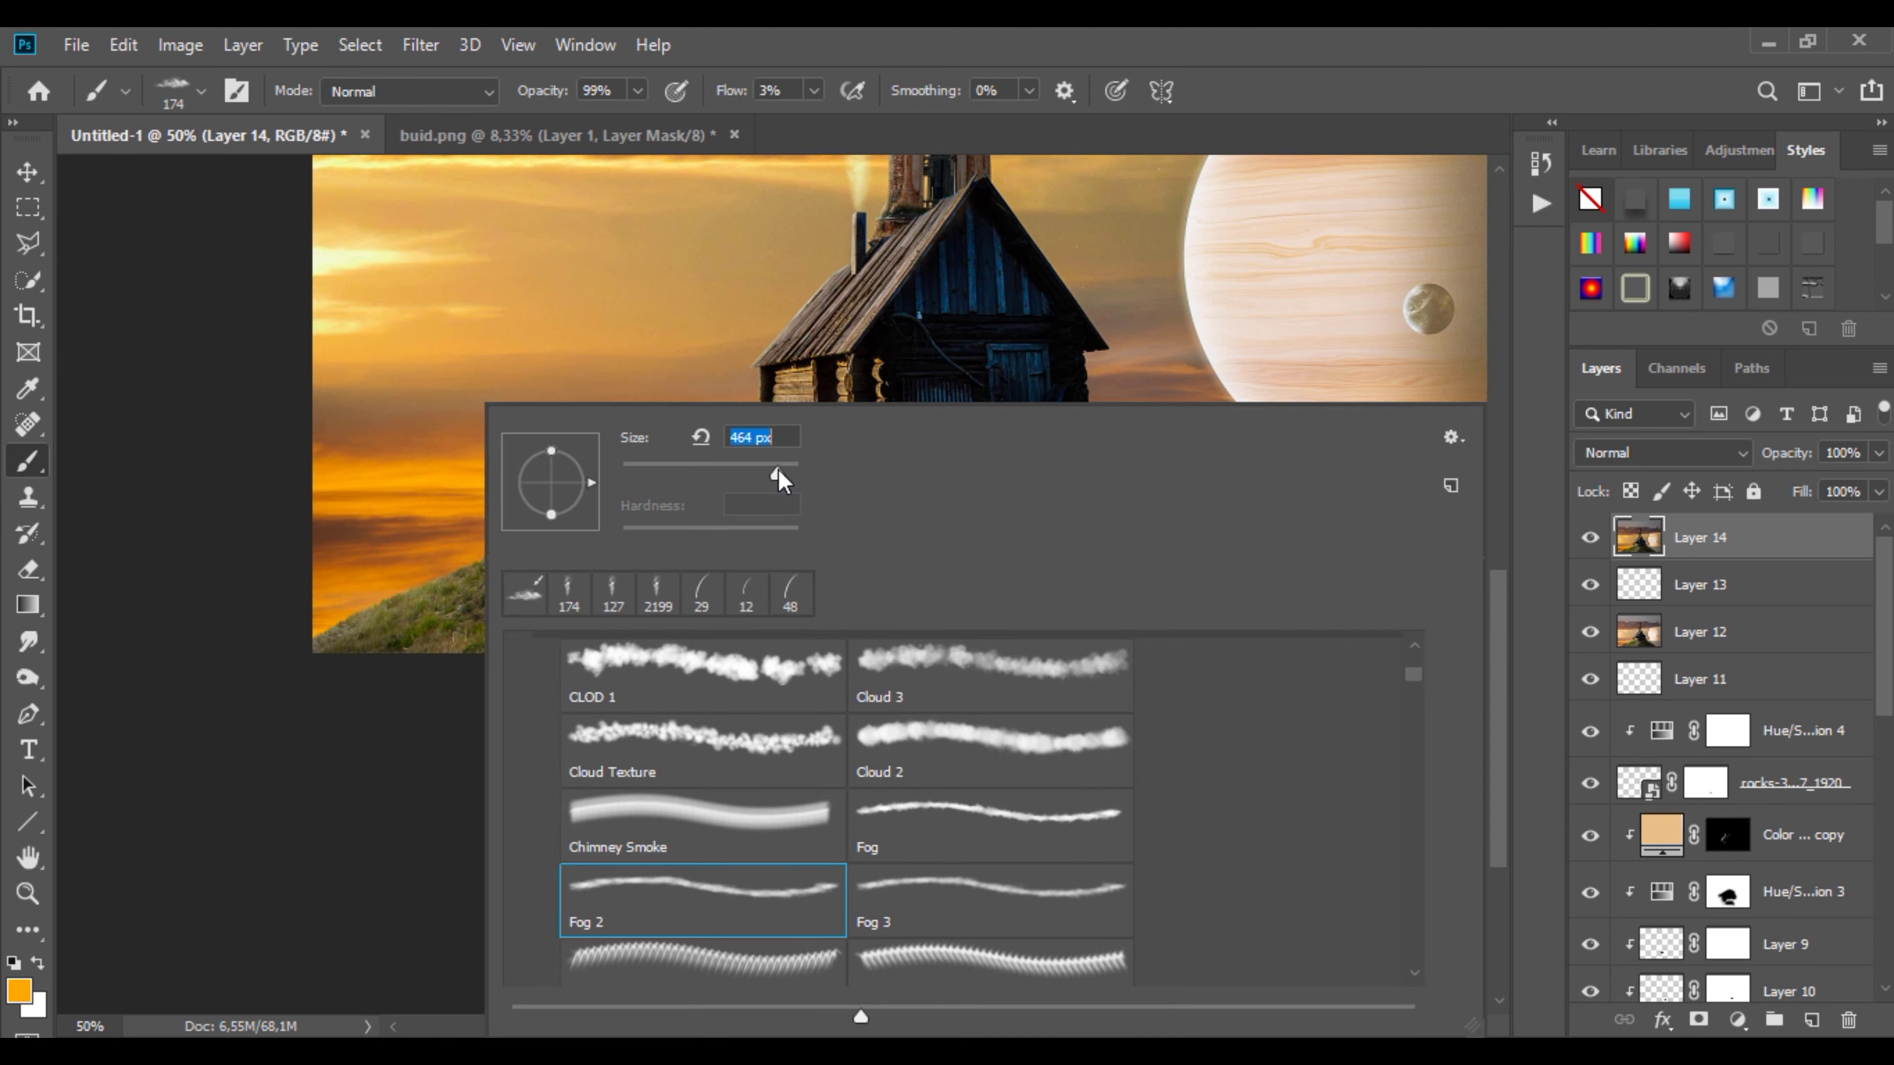
pyautogui.click(814, 91)
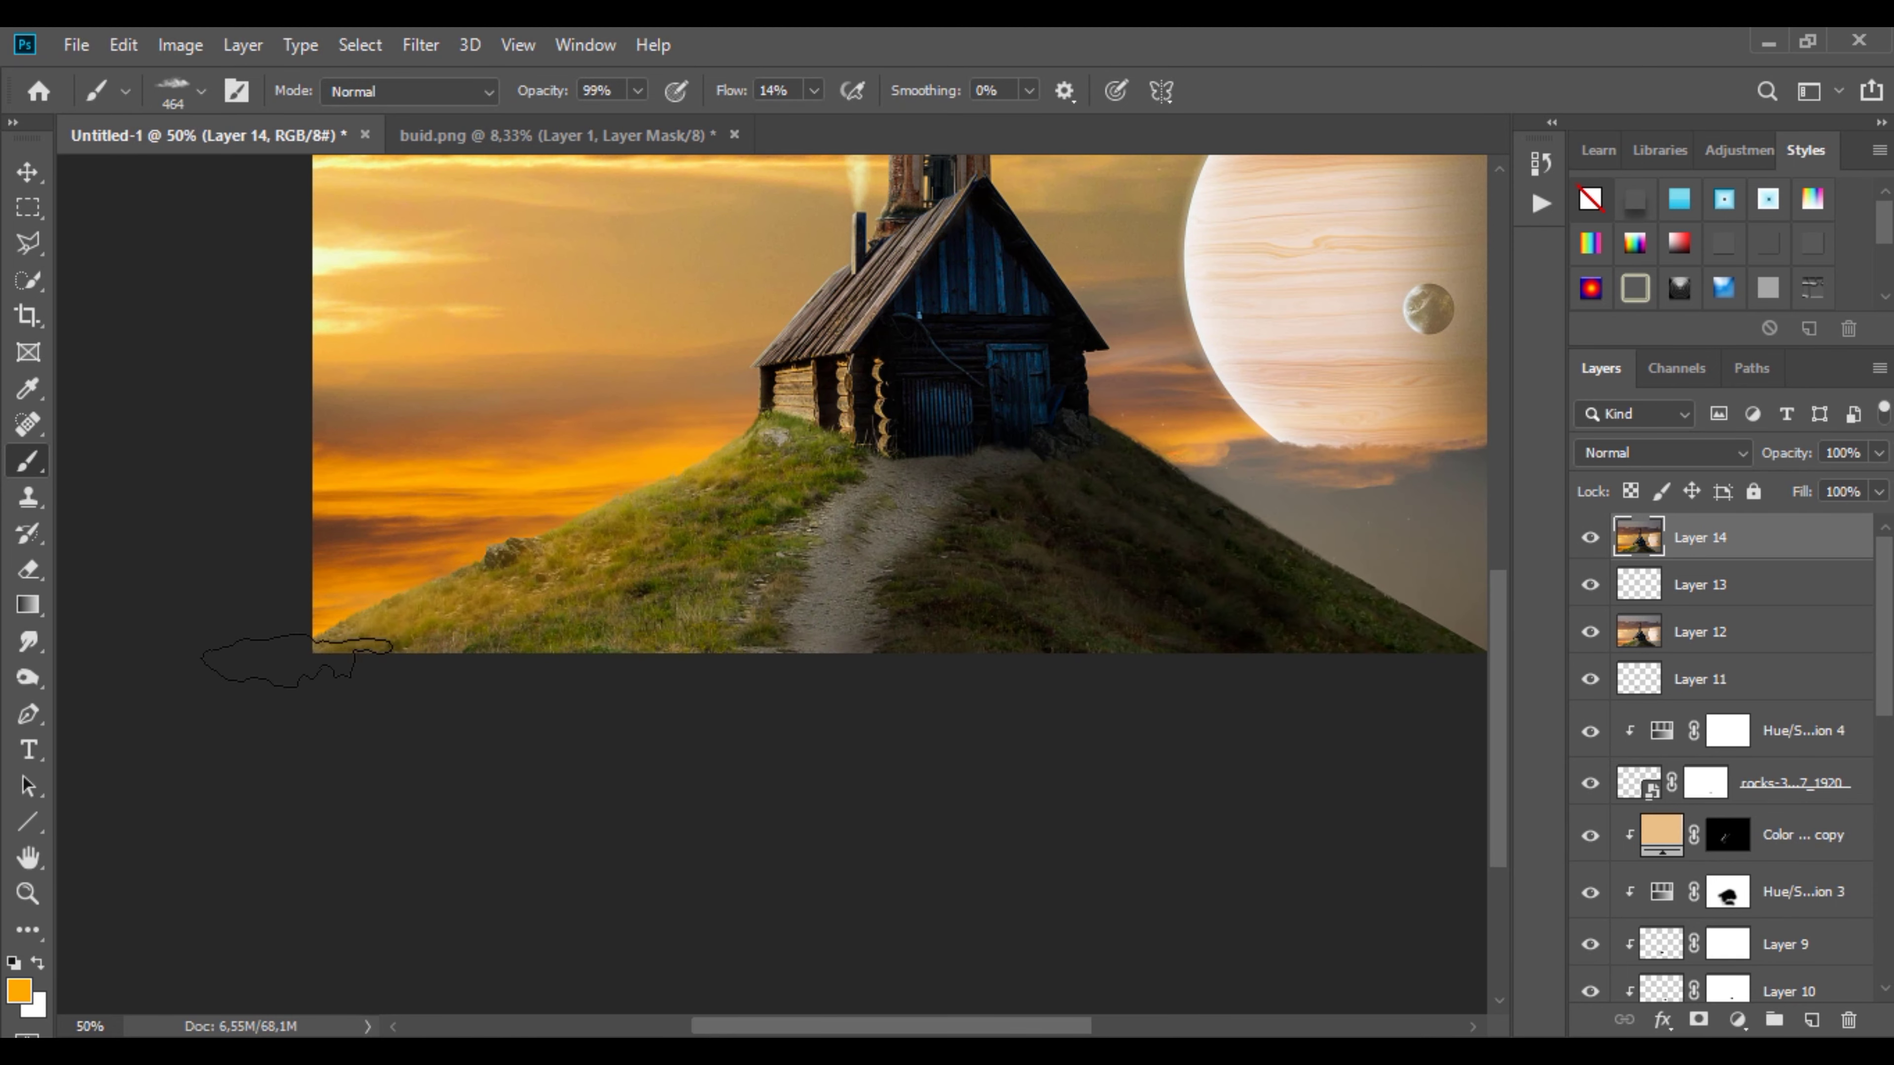
pyautogui.keyDown('alt'); pyautogui.click(1286, 571); pyautogui.keyUp('alt')
pyautogui.moveTo(1156, 483); pyautogui.dragTo(1260, 429)
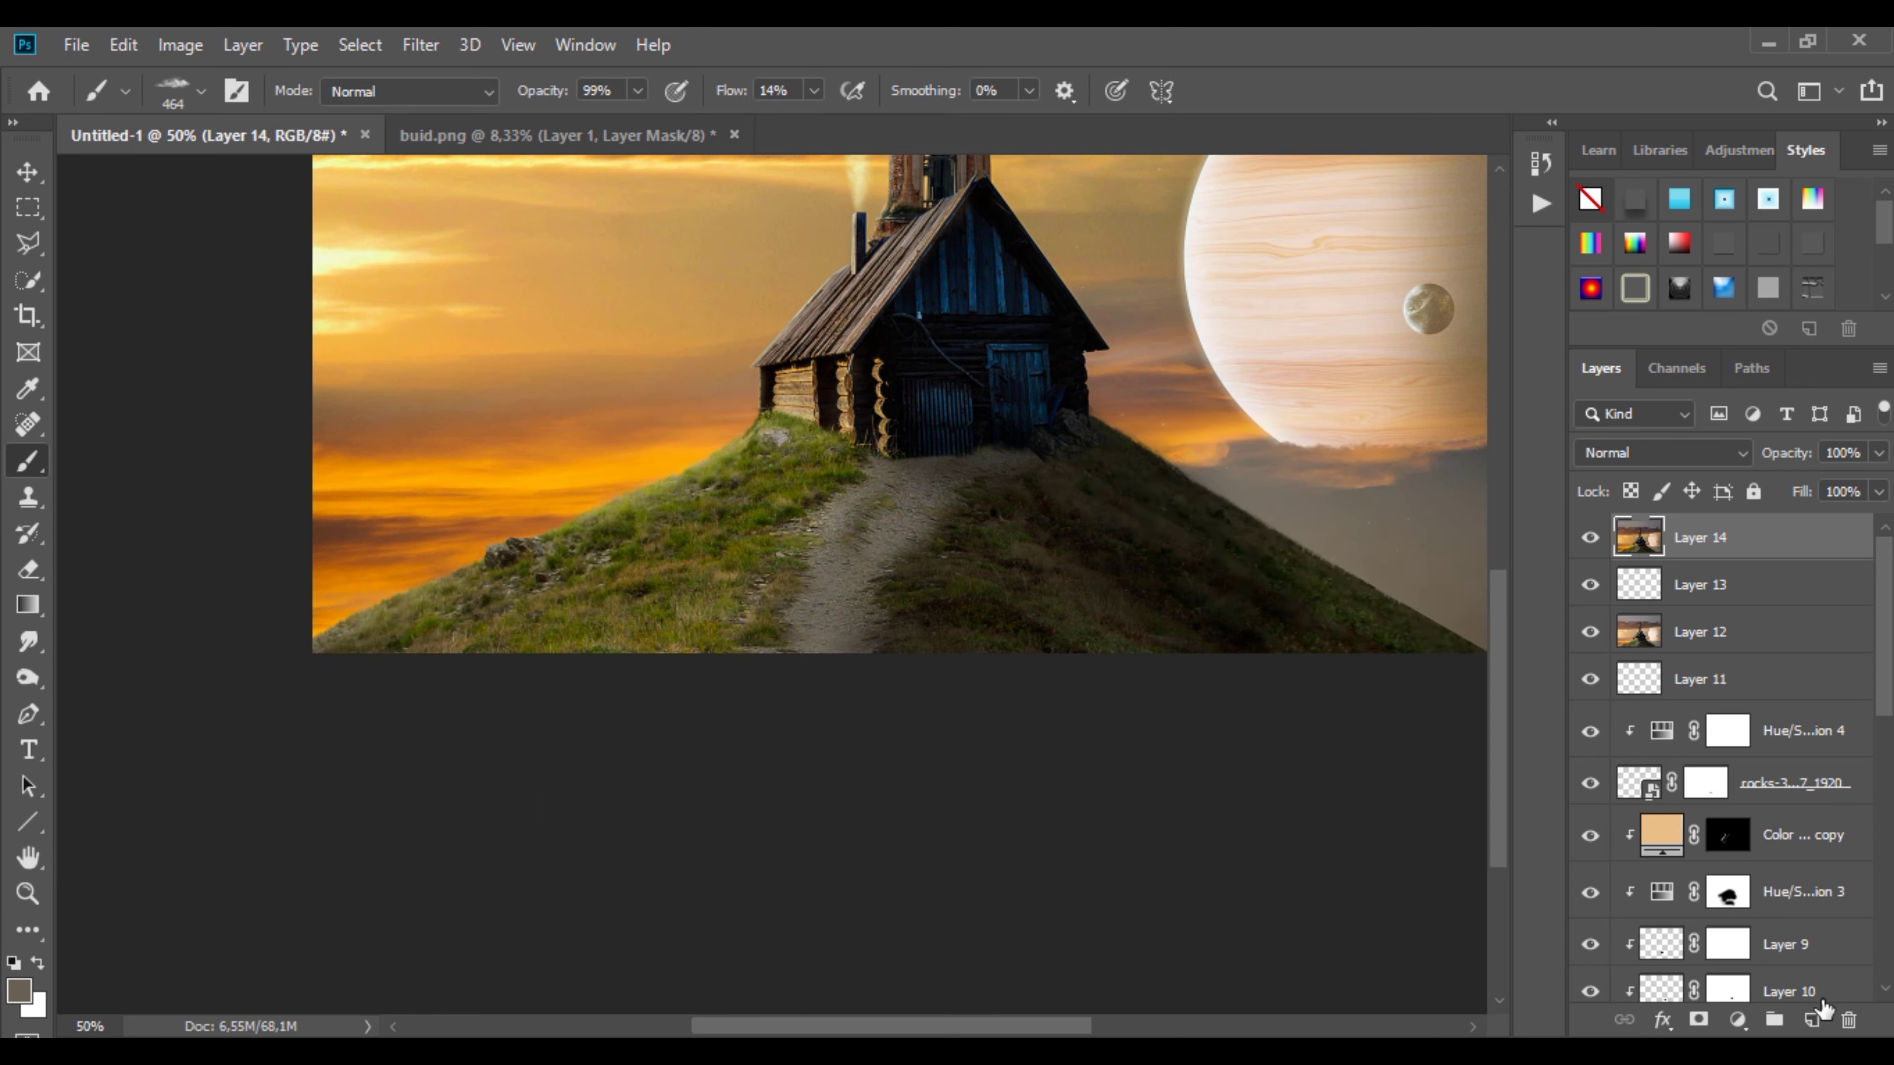
# Step: On new Layer 15, try pale and orange haze strokes over the sky and house, then undo them
pyautogui.click(1812, 1020)
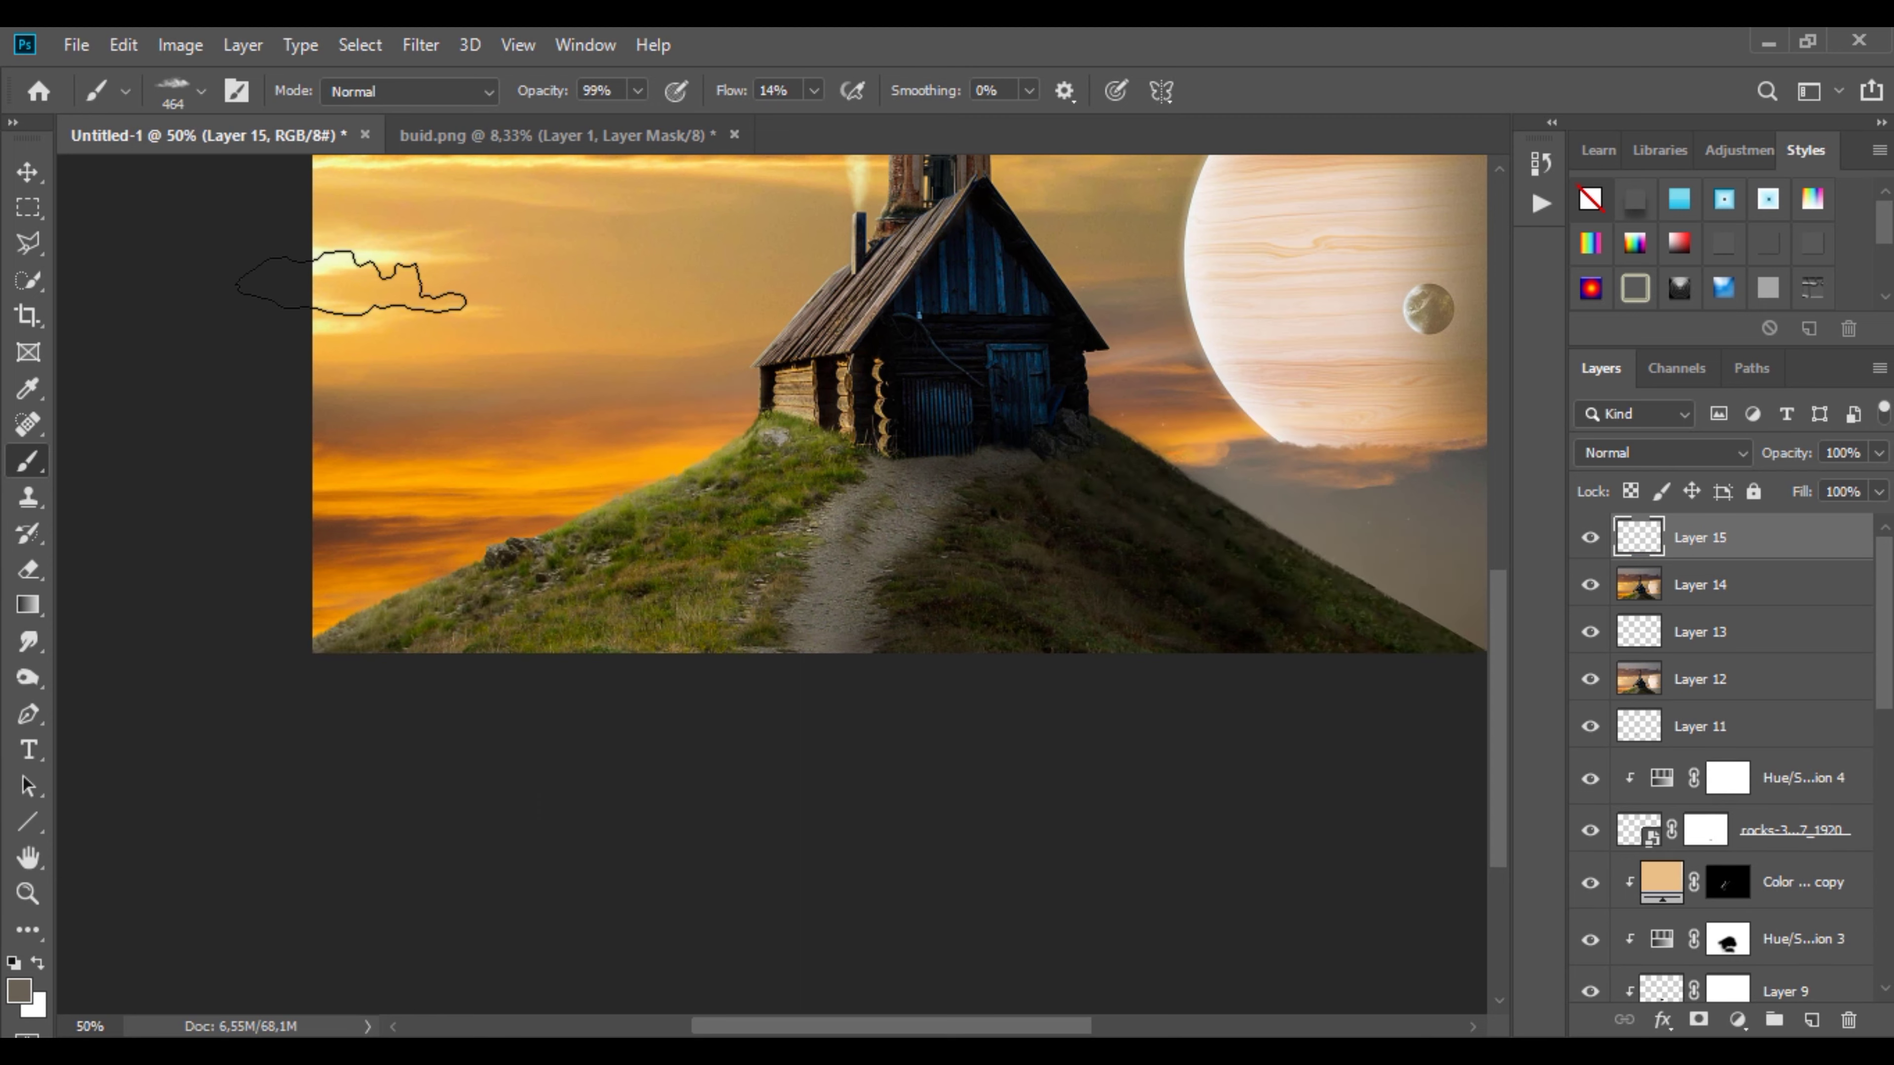
pyautogui.keyDown('alt'); pyautogui.click(380, 287); pyautogui.keyUp('alt')
pyautogui.moveTo(444, 494)
pyautogui.mouseDown()
pyautogui.moveTo(313, 611)
pyautogui.moveTo(708, 443)
pyautogui.mouseUp()
pyautogui.hotkey('ctrl', 'z')
pyautogui.keyDown('alt'); pyautogui.click(383, 580); pyautogui.keyUp('alt')
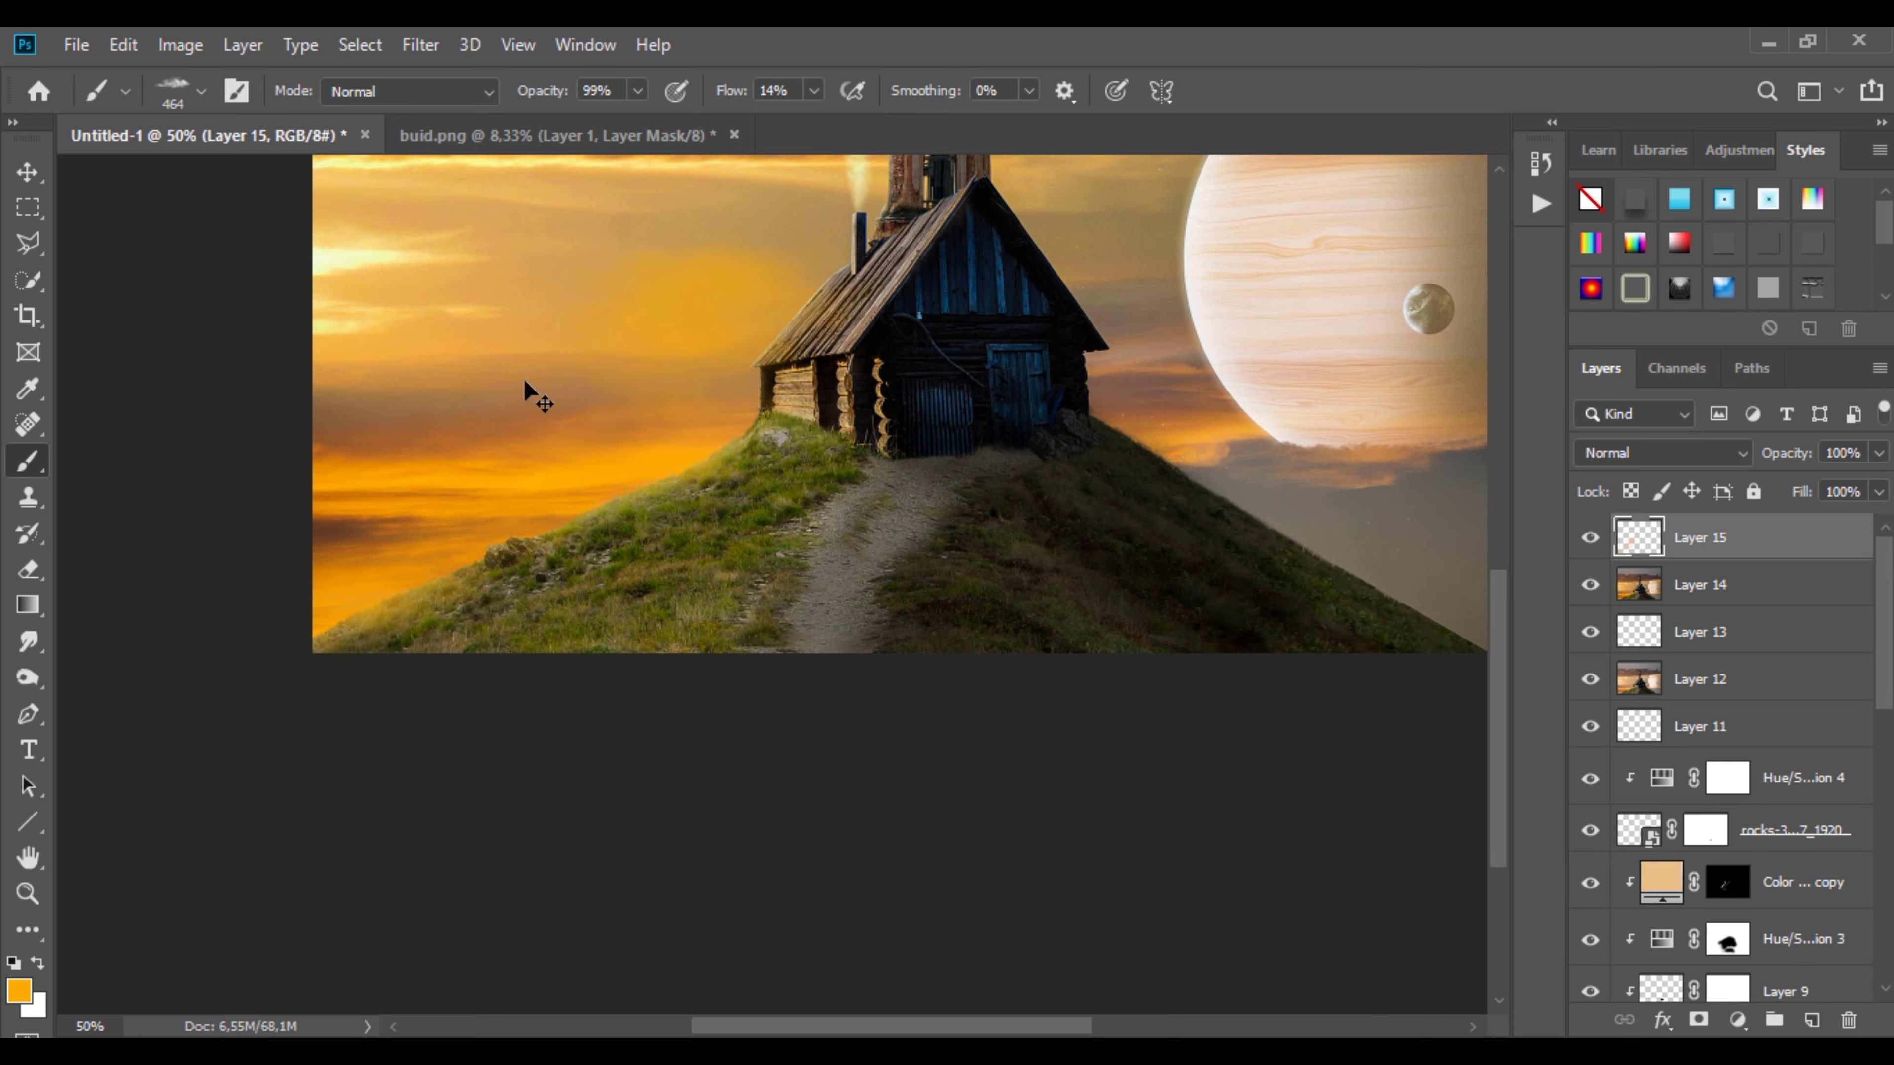
pyautogui.hotkey('ctrl', 'z')
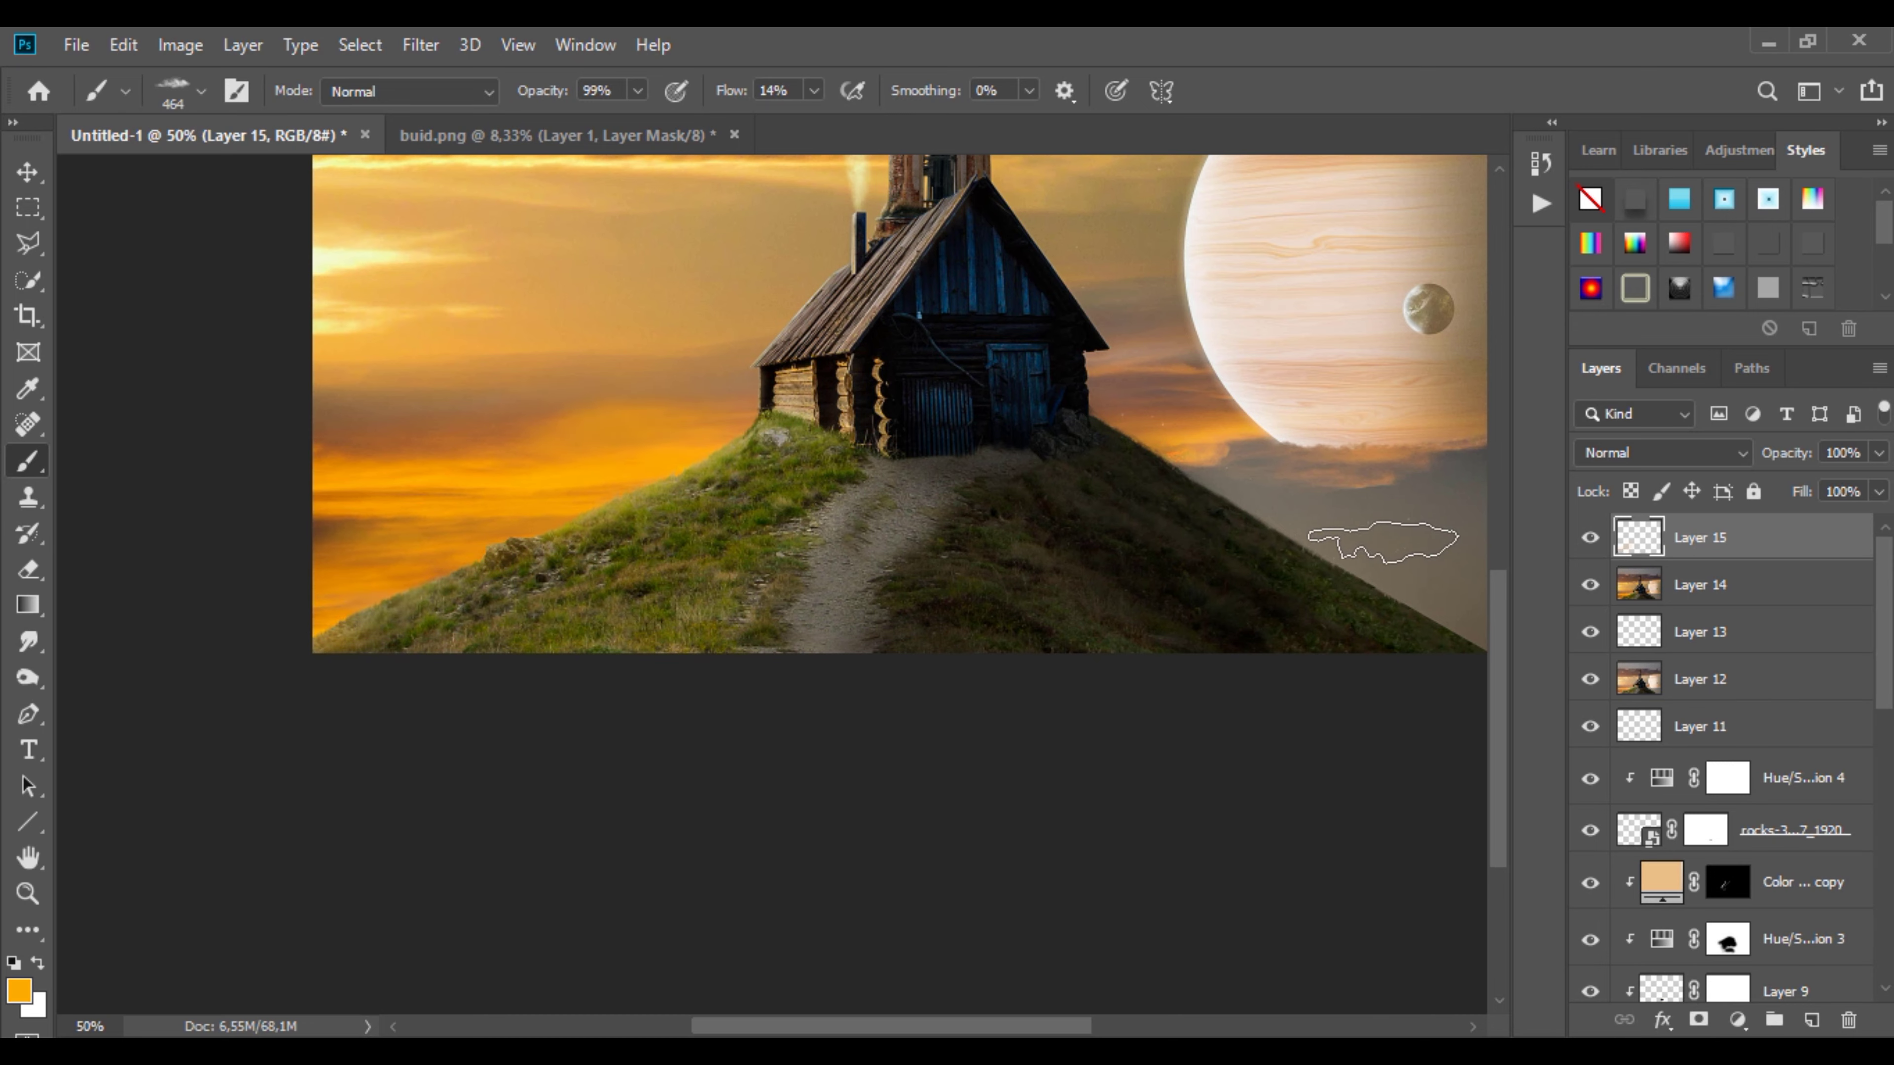
# Step: Sample a greyish tan colour near the planet and paint faint haze beside the house
pyautogui.keyDown('alt'); pyautogui.click(1400, 546); pyautogui.keyUp('alt')
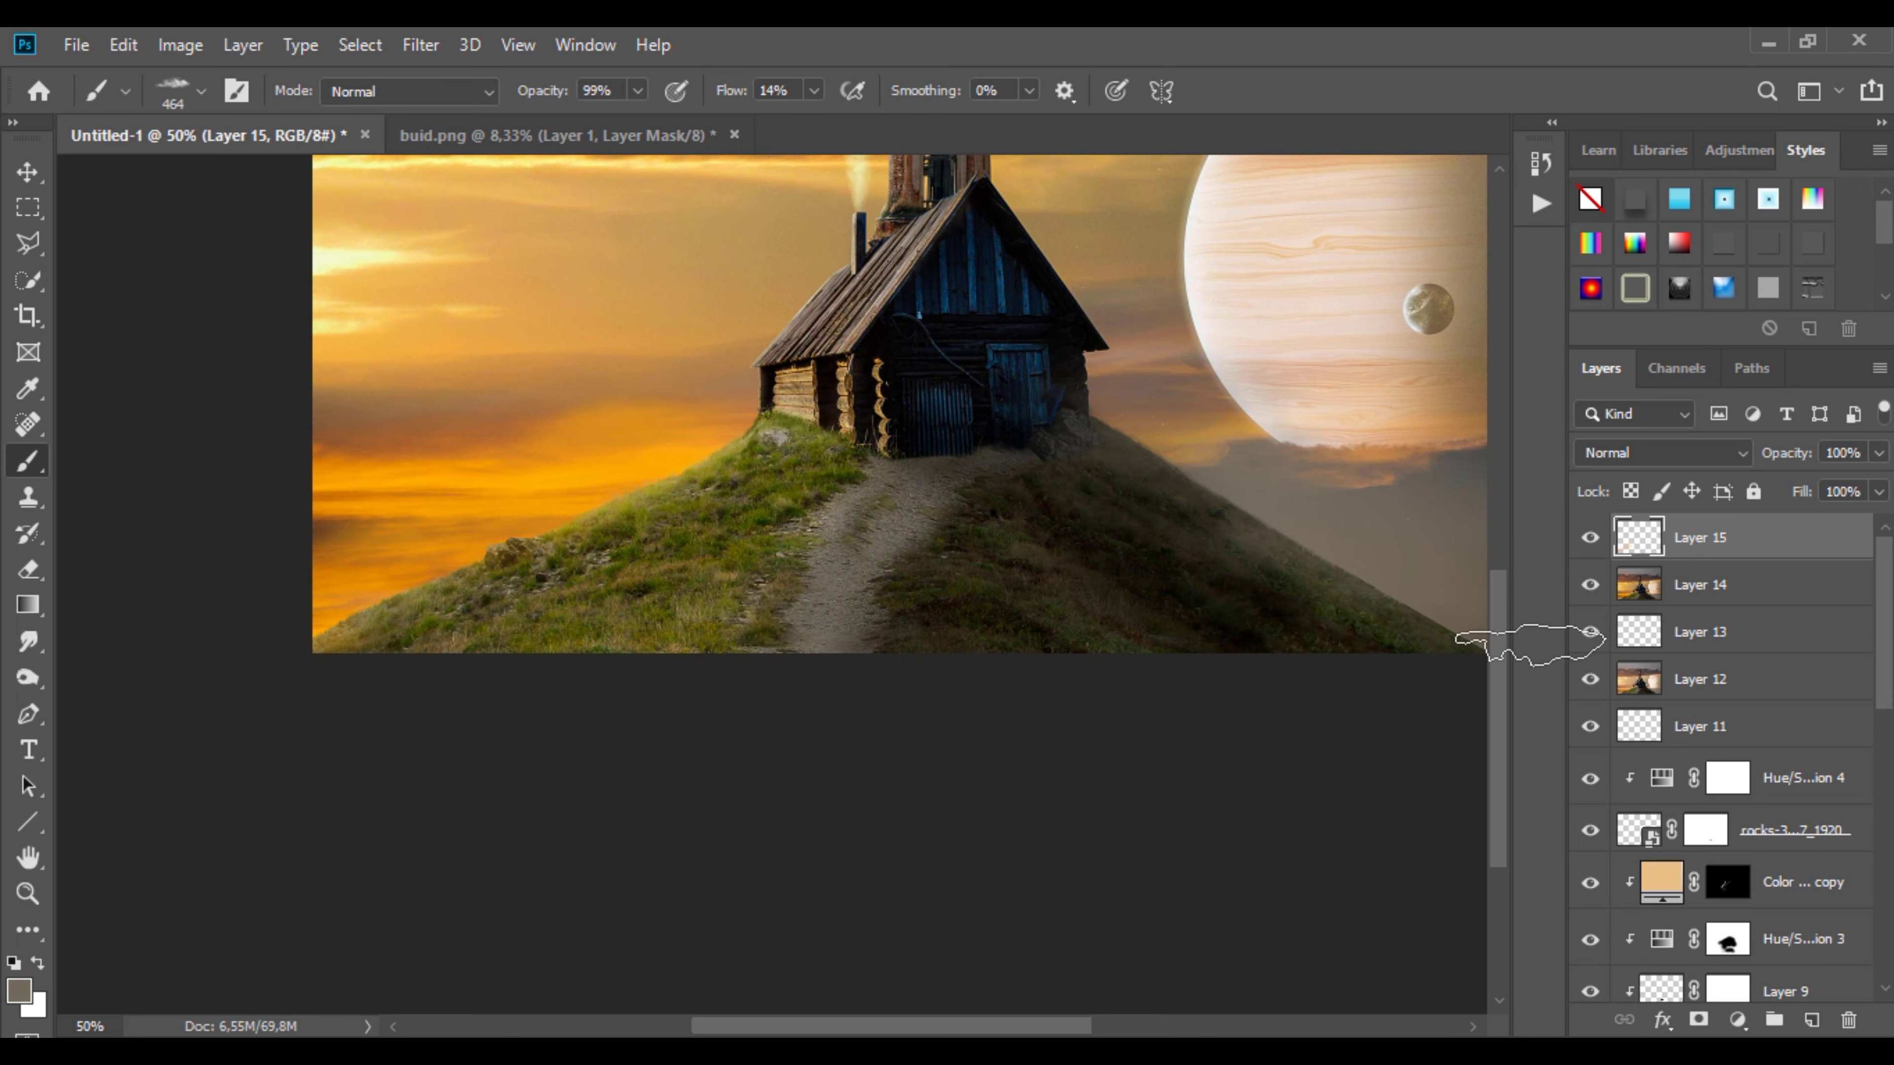
pyautogui.moveTo(926, 536); pyautogui.dragTo(838, 447)
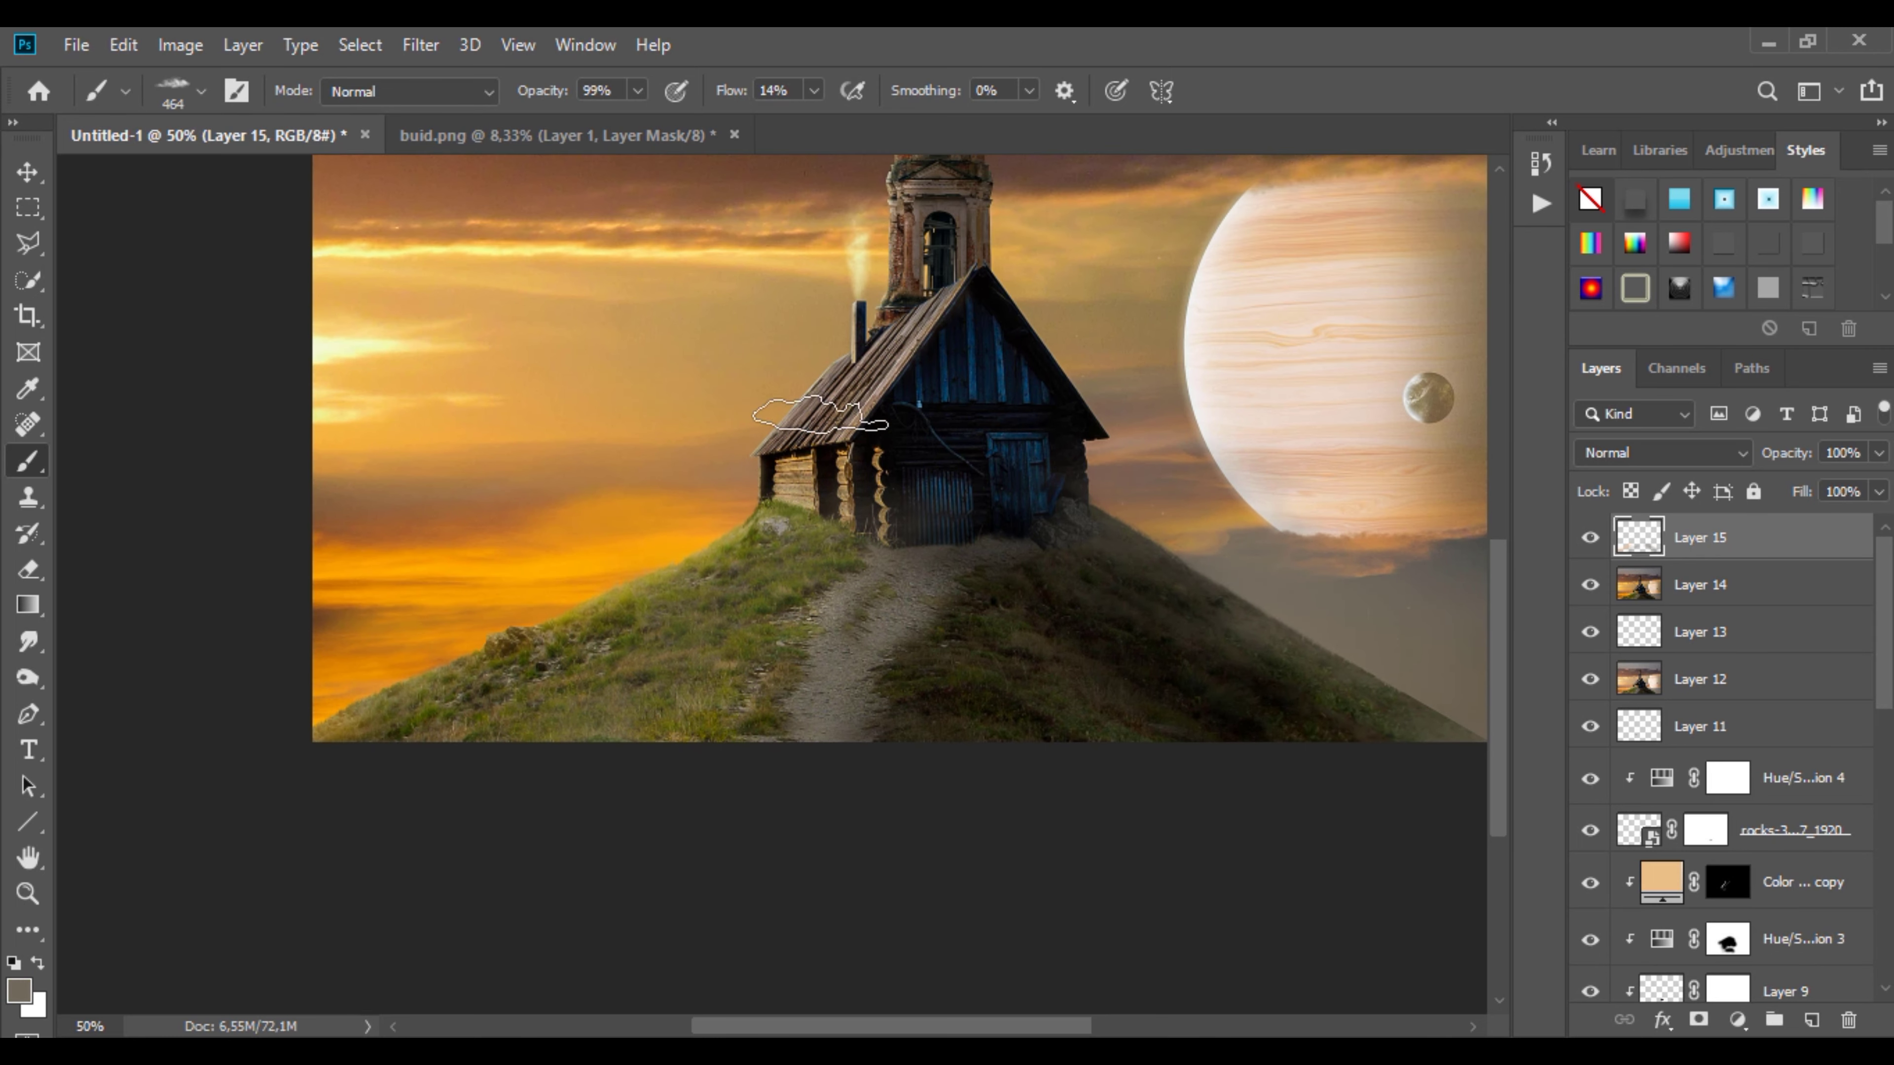
pyautogui.scroll(2, 746, 388)
pyautogui.scroll(-2, 811, 629)
pyautogui.scroll(-1, 887, 503)
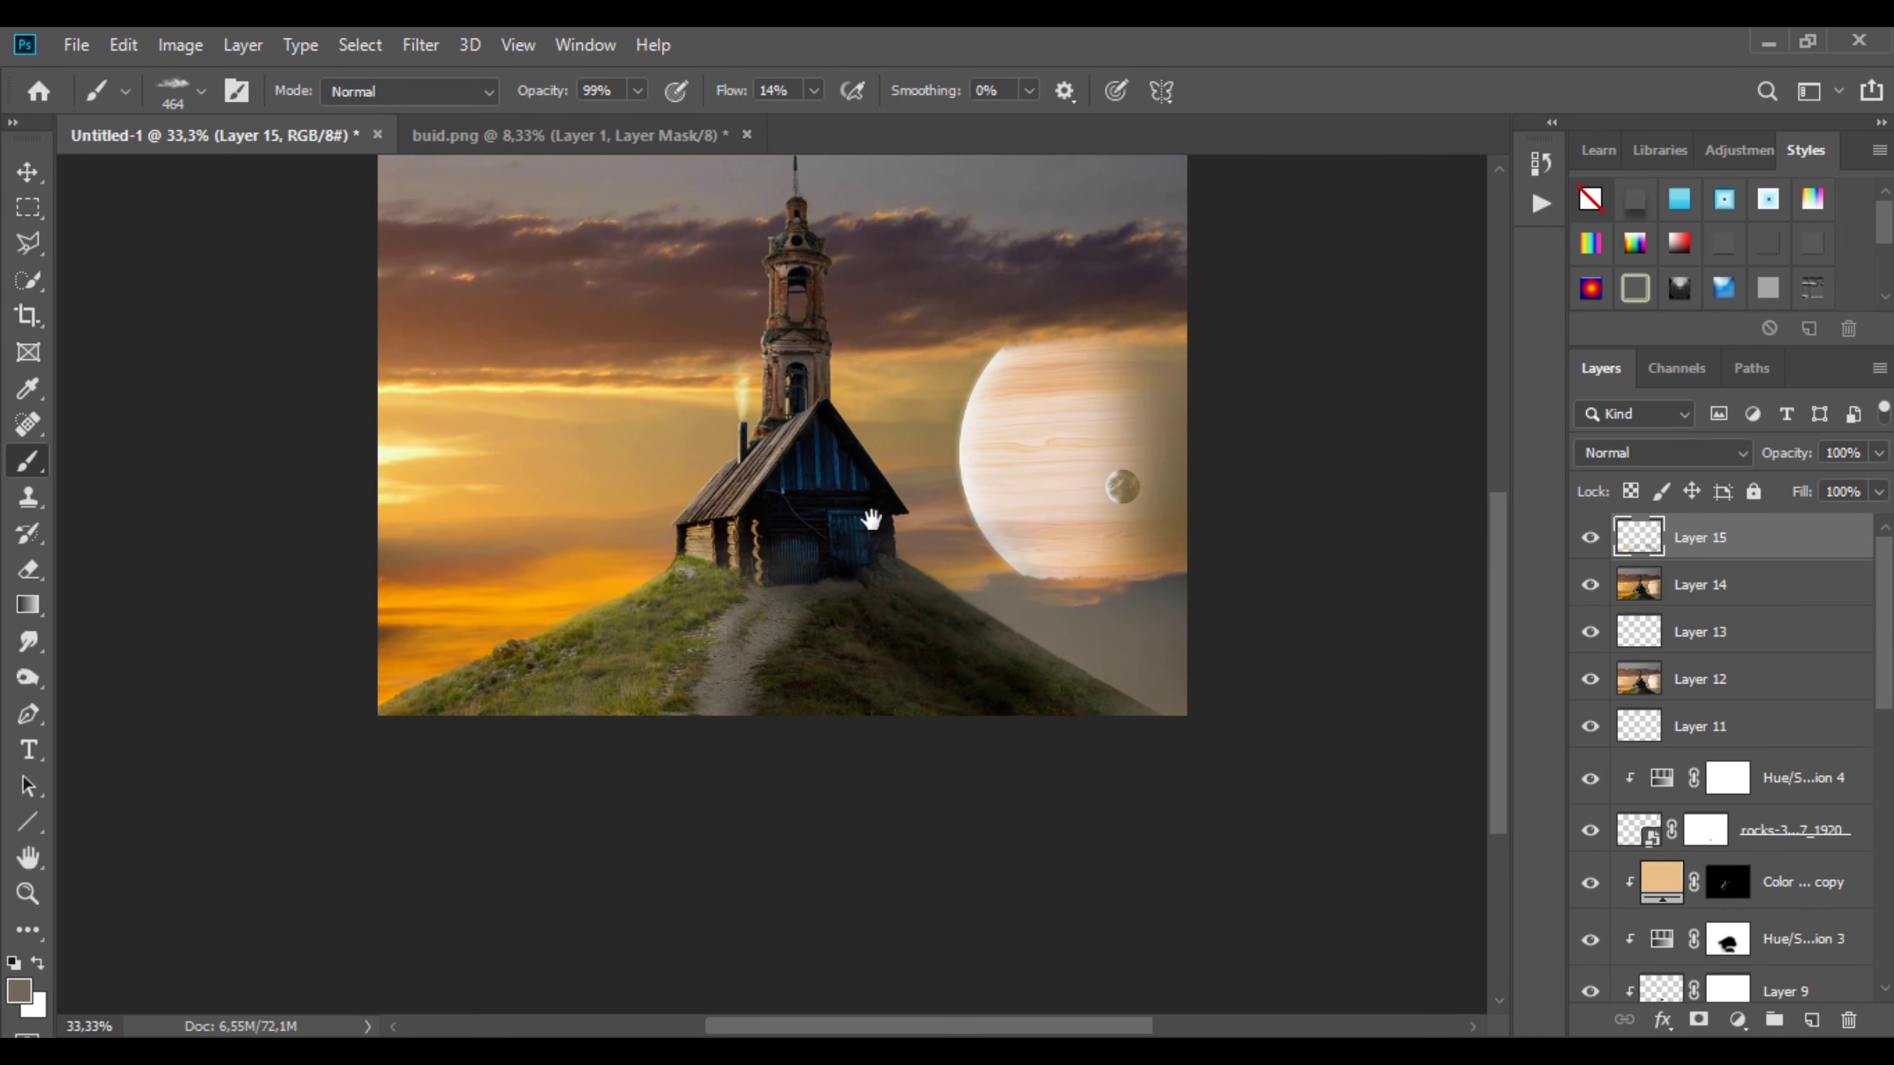
pyautogui.scroll(1, 871, 516)
# Step: Add a Color Lookup adjustment layer and try the FoggyNight look
pyautogui.scroll(2, 964, 634)
pyautogui.scroll(-2, 900, 677)
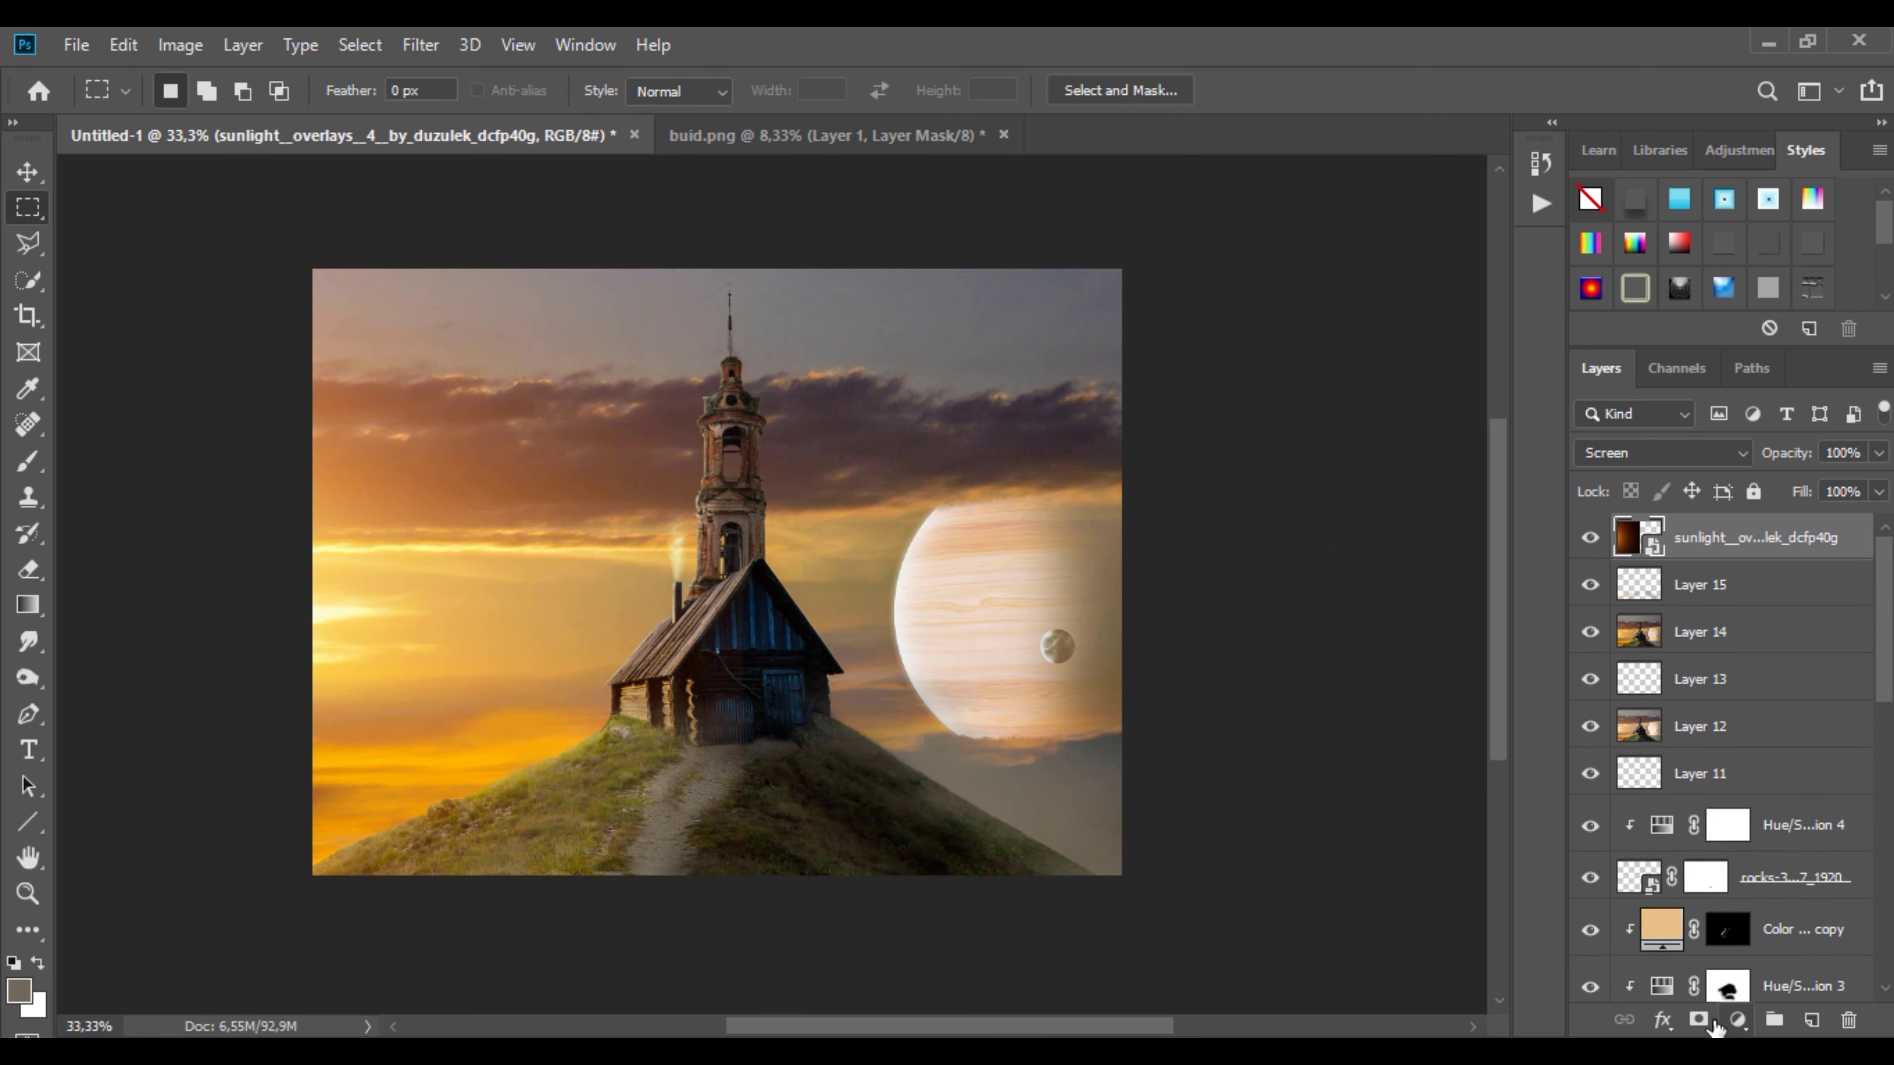
pyautogui.click(1738, 1020)
pyautogui.click(1738, 1020)
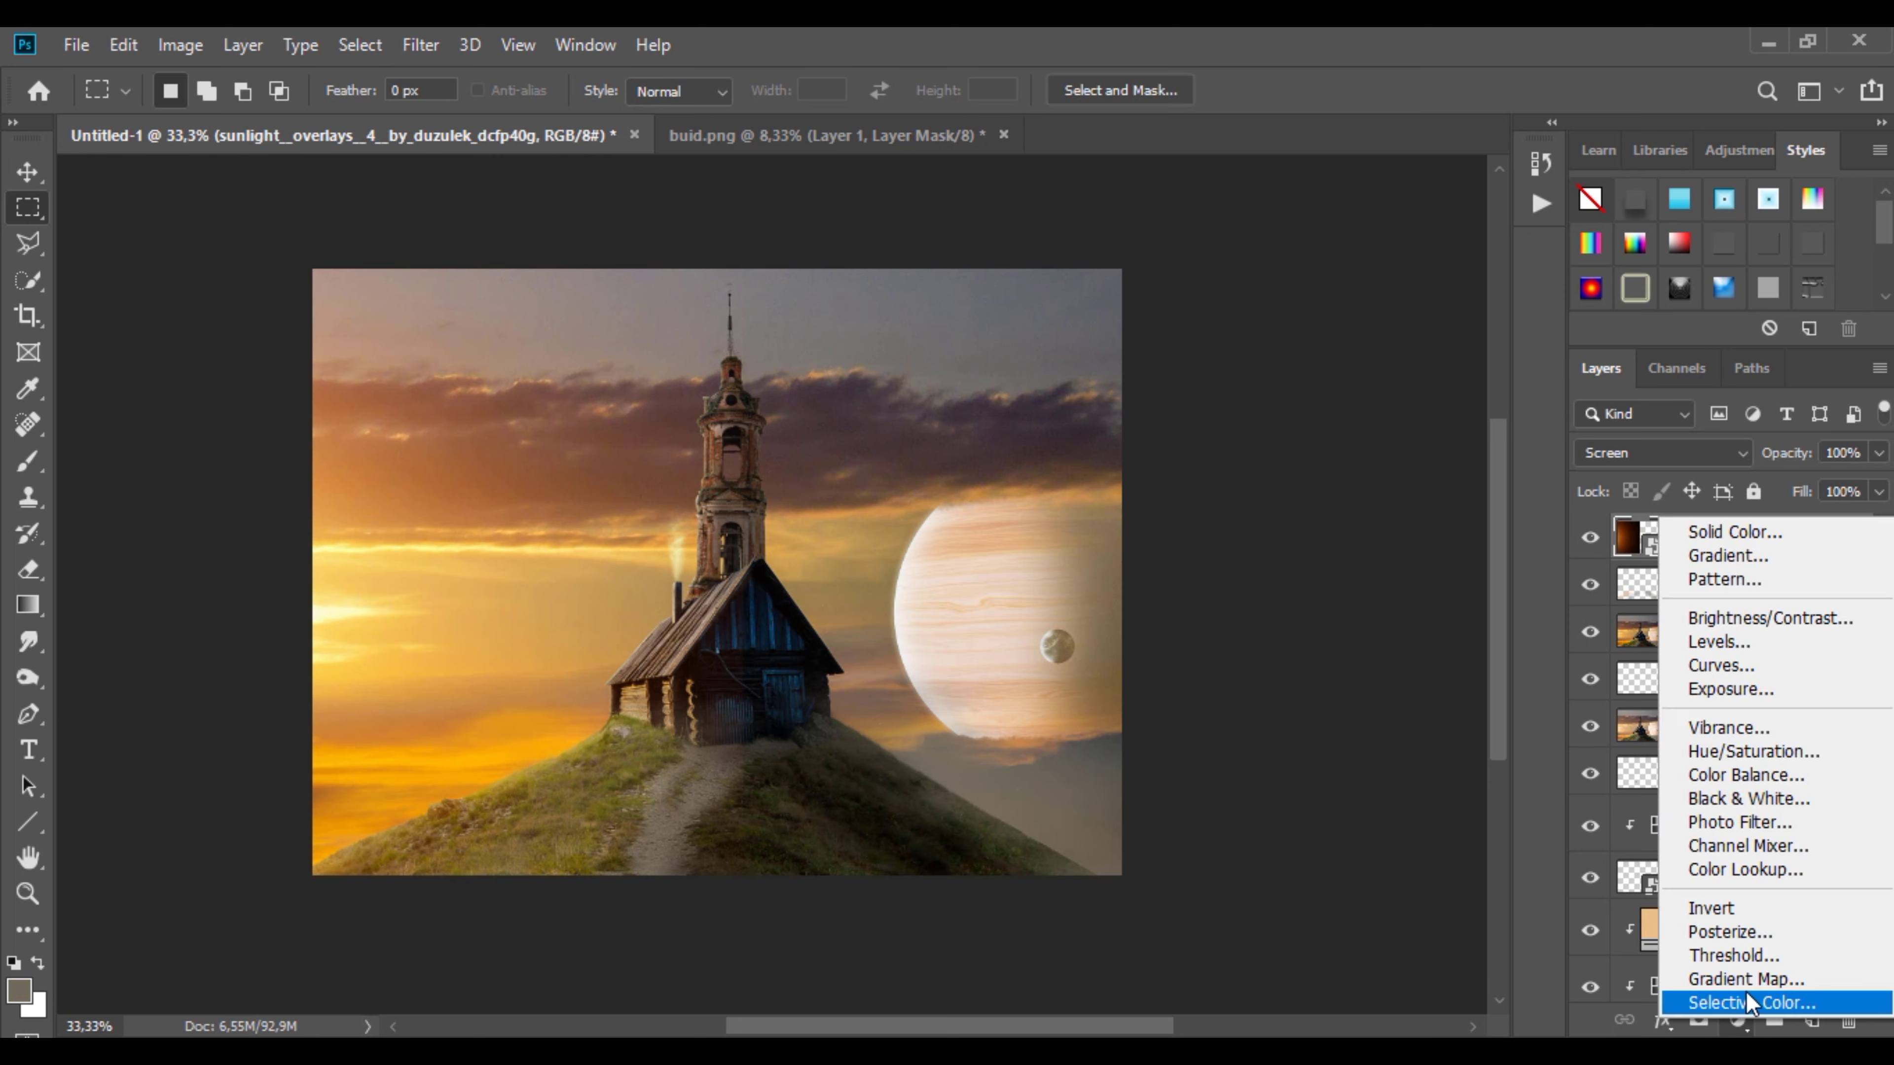
pyautogui.click(1745, 869)
pyautogui.click(932, 491)
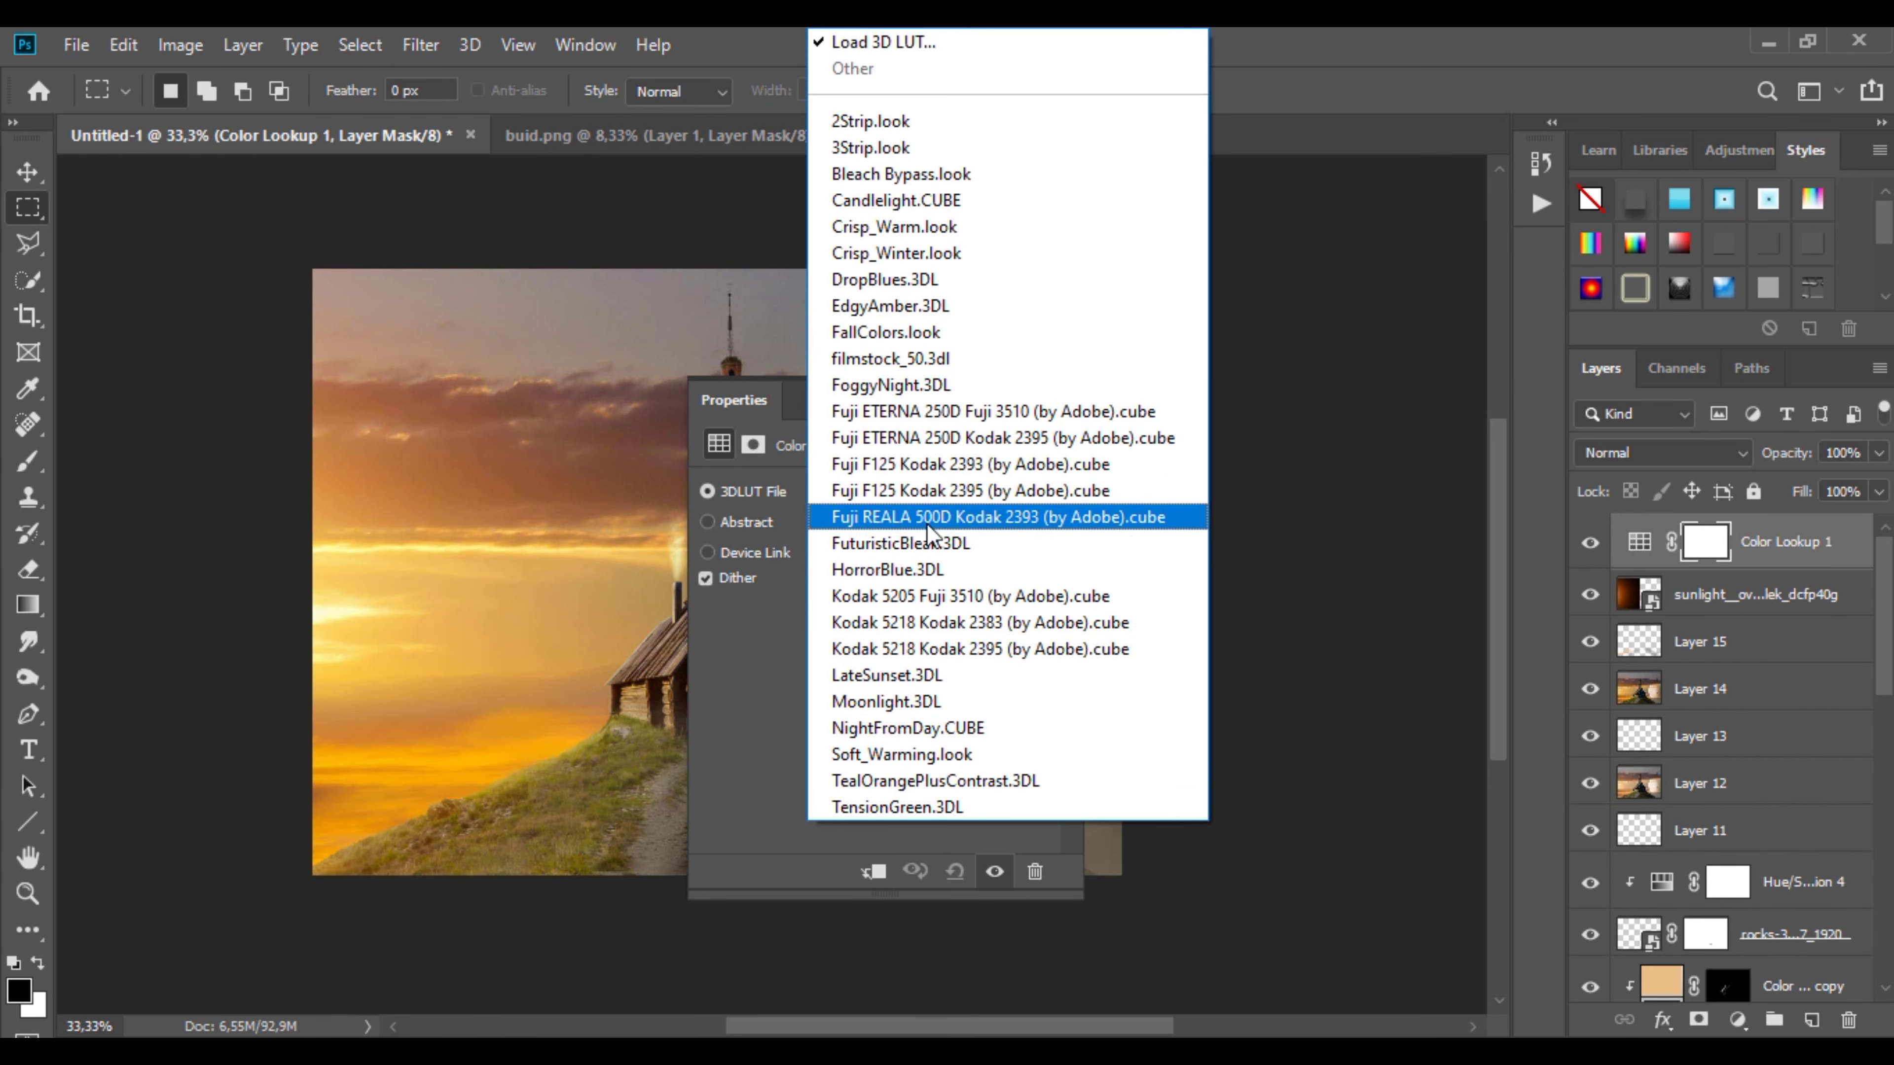
pyautogui.click(945, 382)
pyautogui.click(1033, 403)
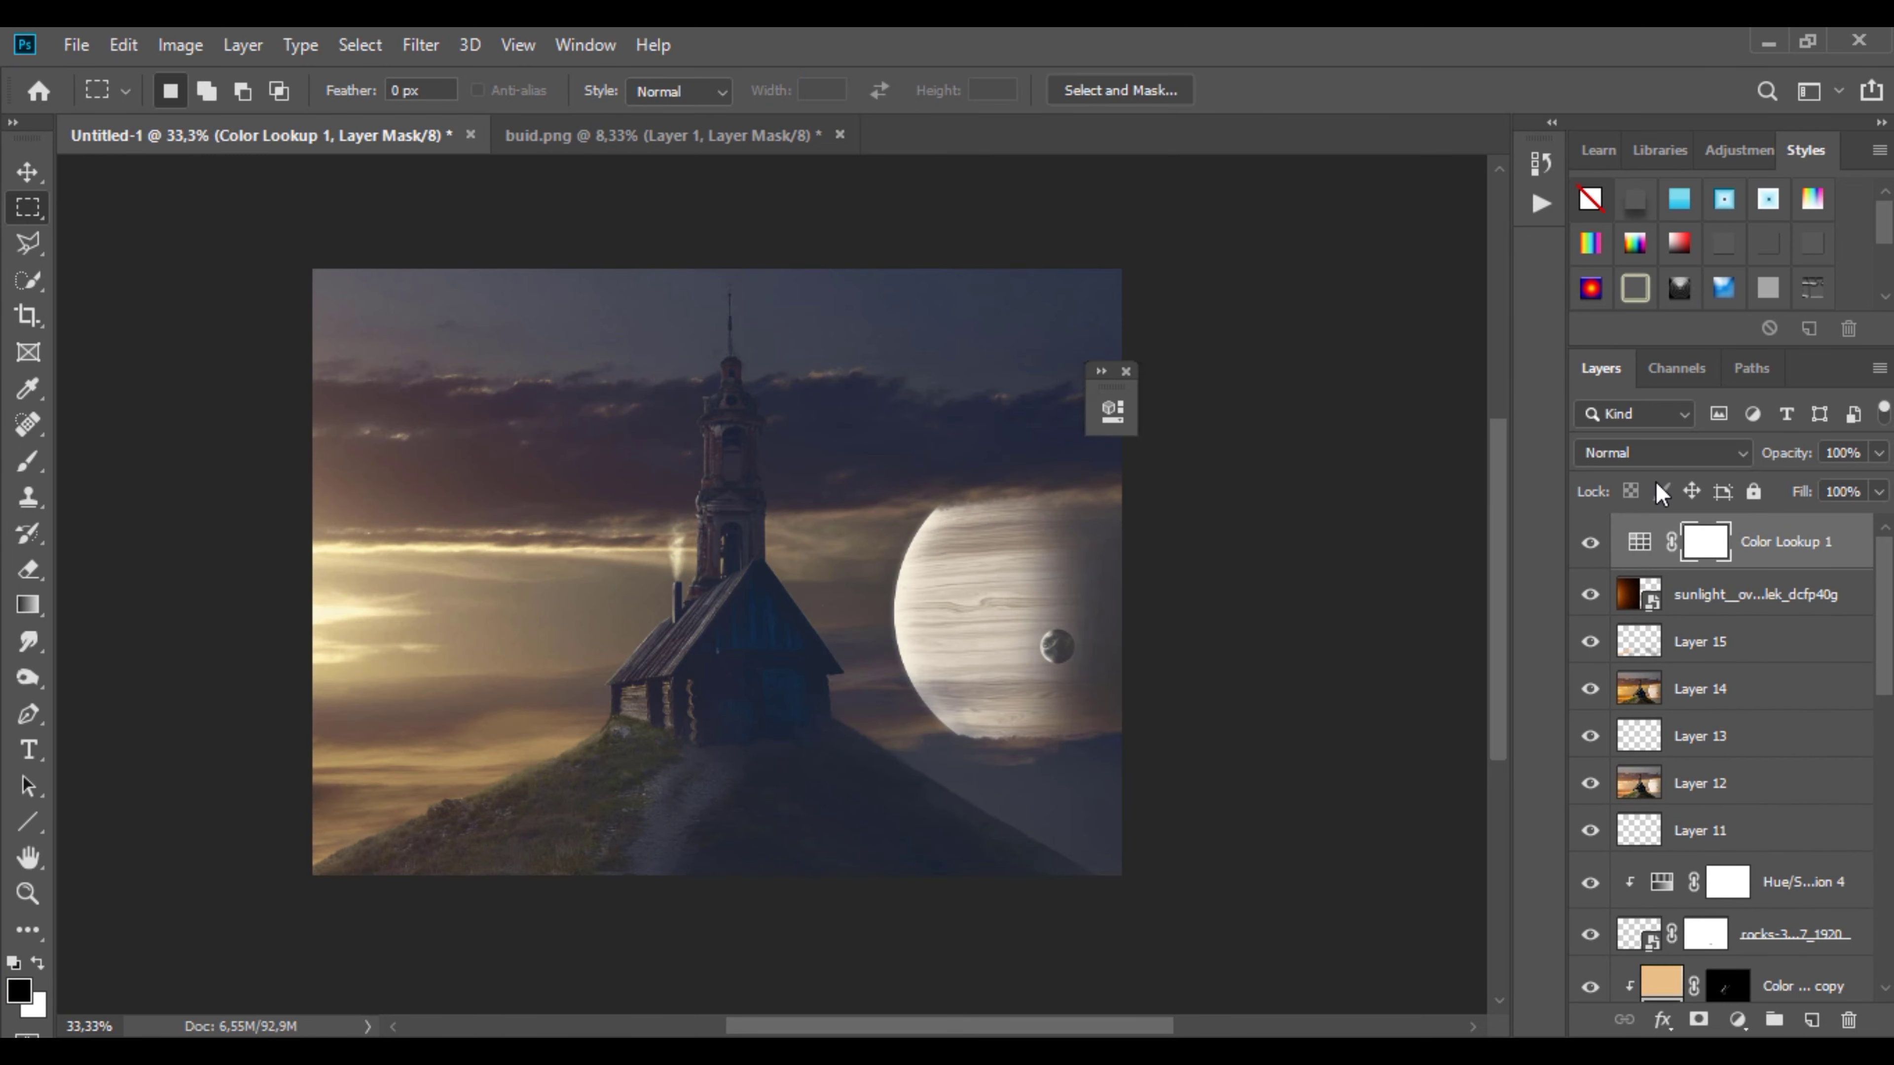
# Step: Blend the lookup layer in Soft Light, compare before and after, and try the HorrorBlue look
pyautogui.click(1661, 452)
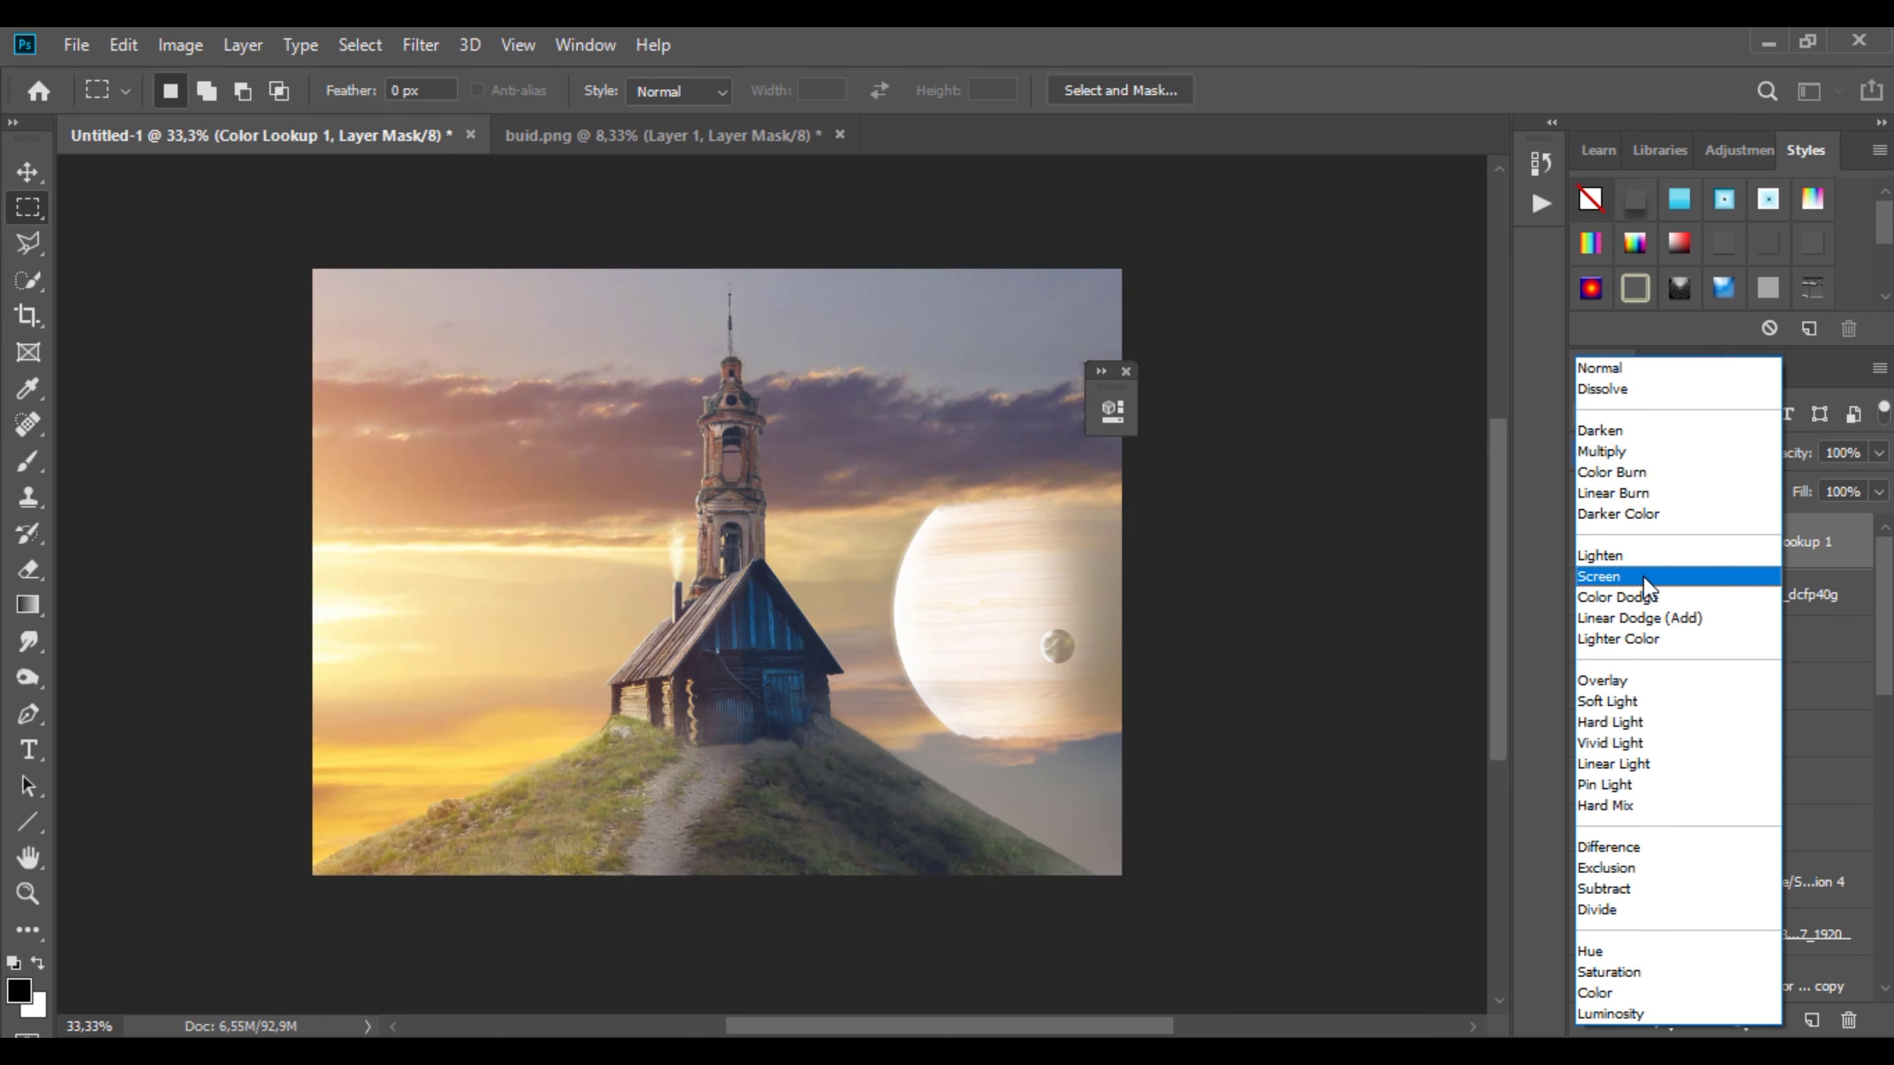
pyautogui.click(1618, 702)
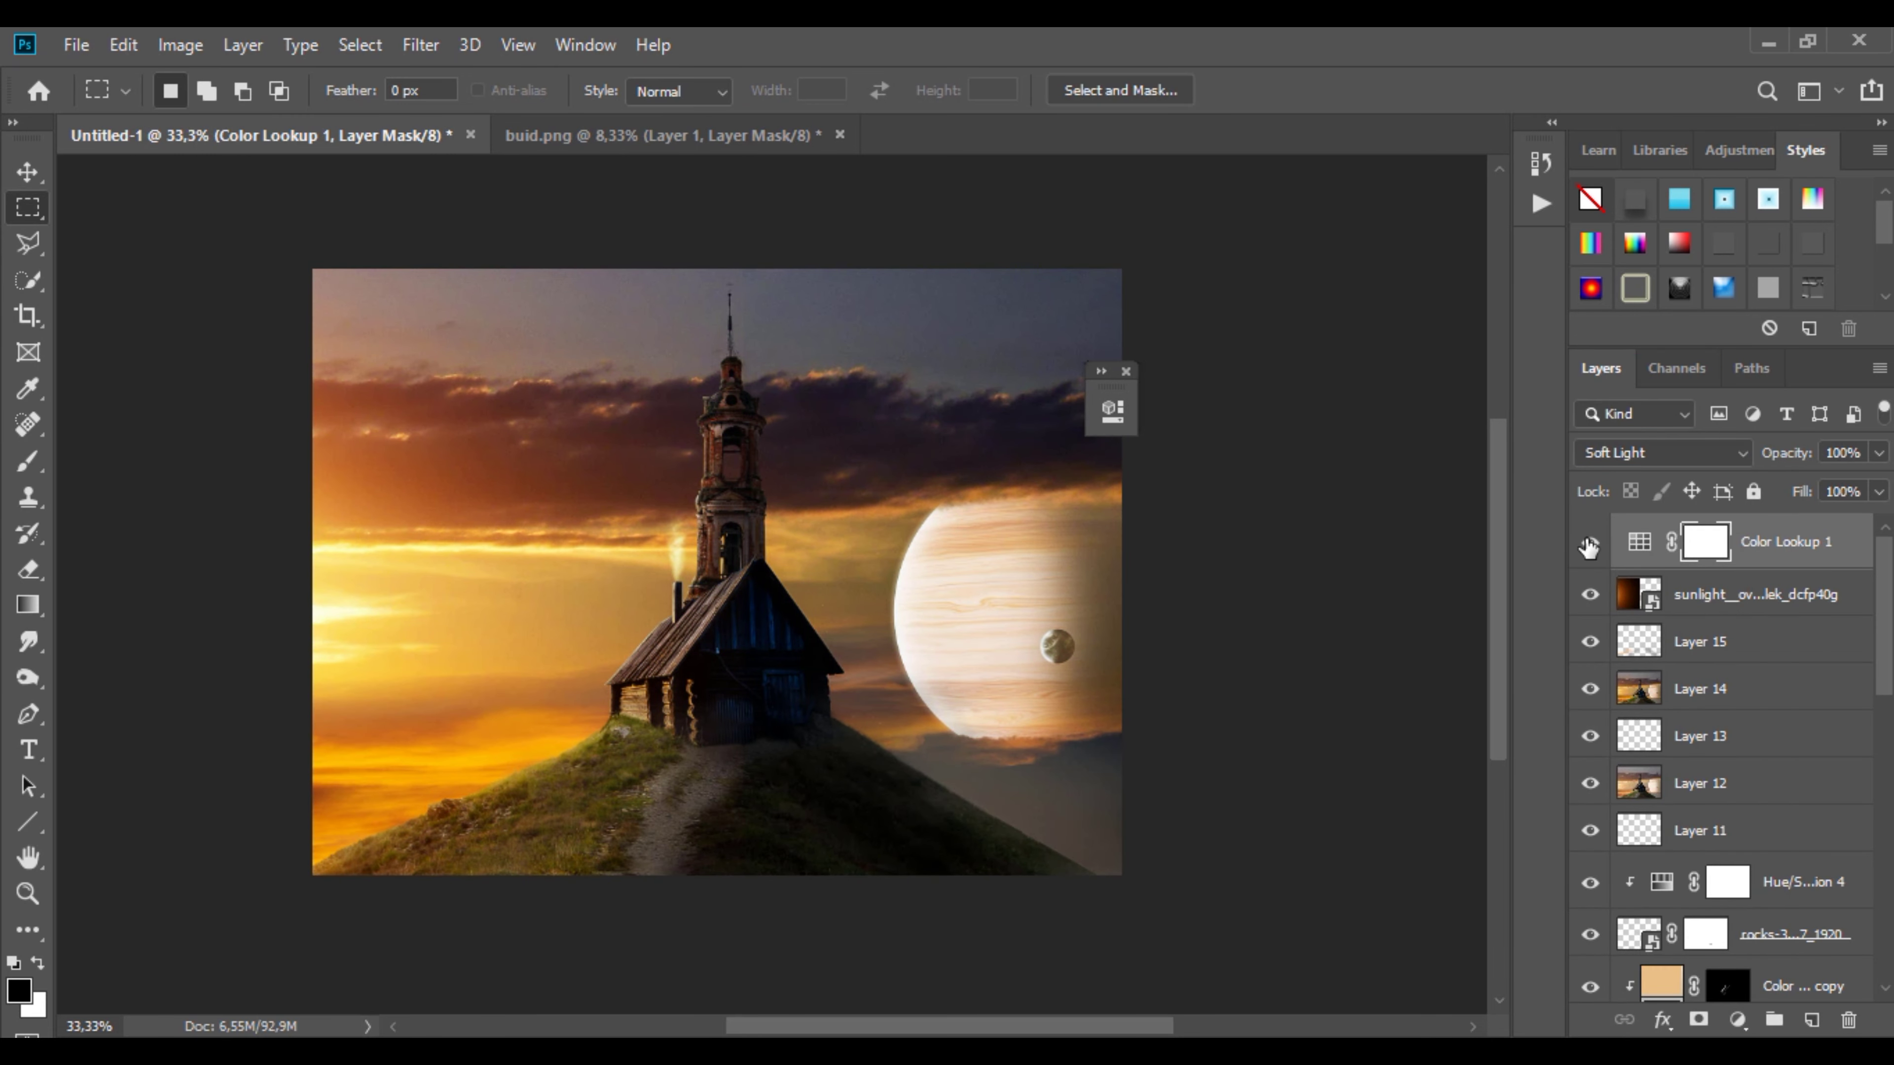
pyautogui.click(1588, 544)
pyautogui.doubleClick(1639, 541)
pyautogui.click(1025, 522)
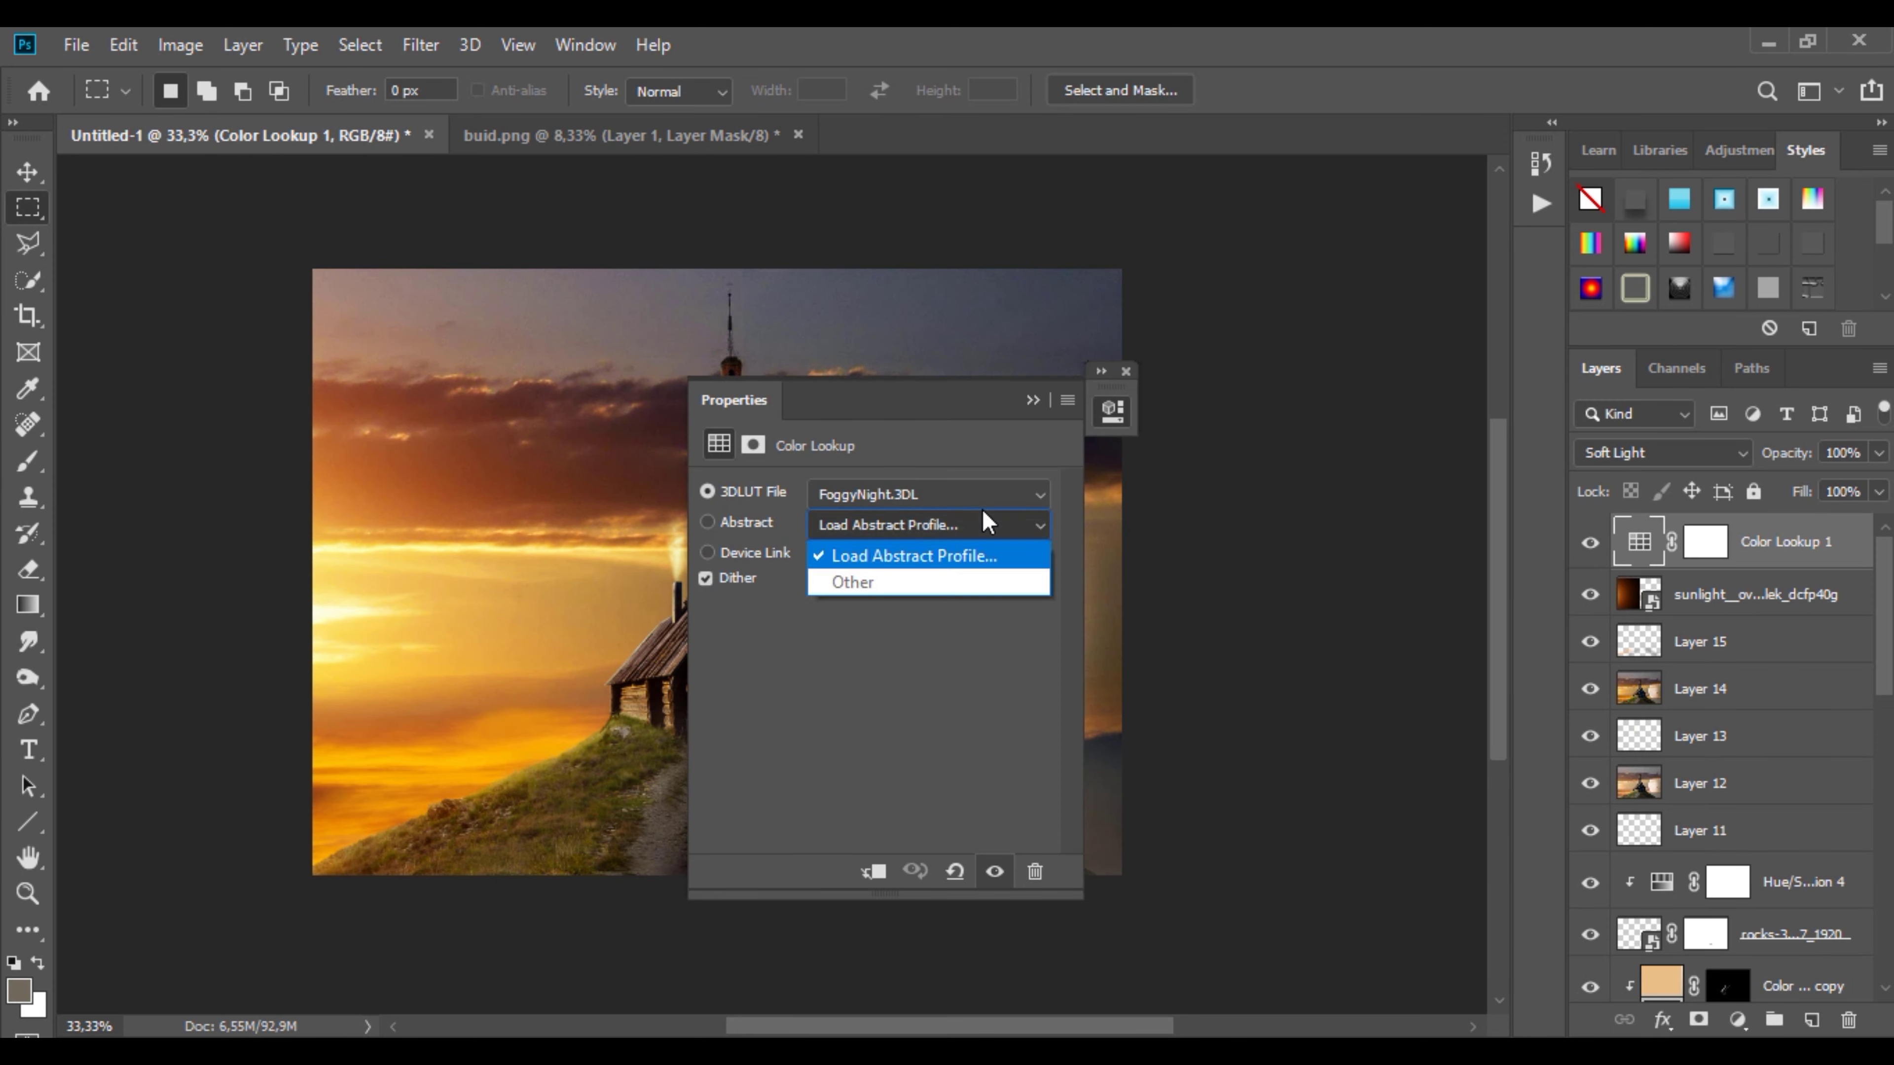
pyautogui.click(977, 571)
# Step: Switch the Color Lookup table to LateSunset and keep it
pyautogui.moveTo(884, 428); pyautogui.dragTo(1225, 396)
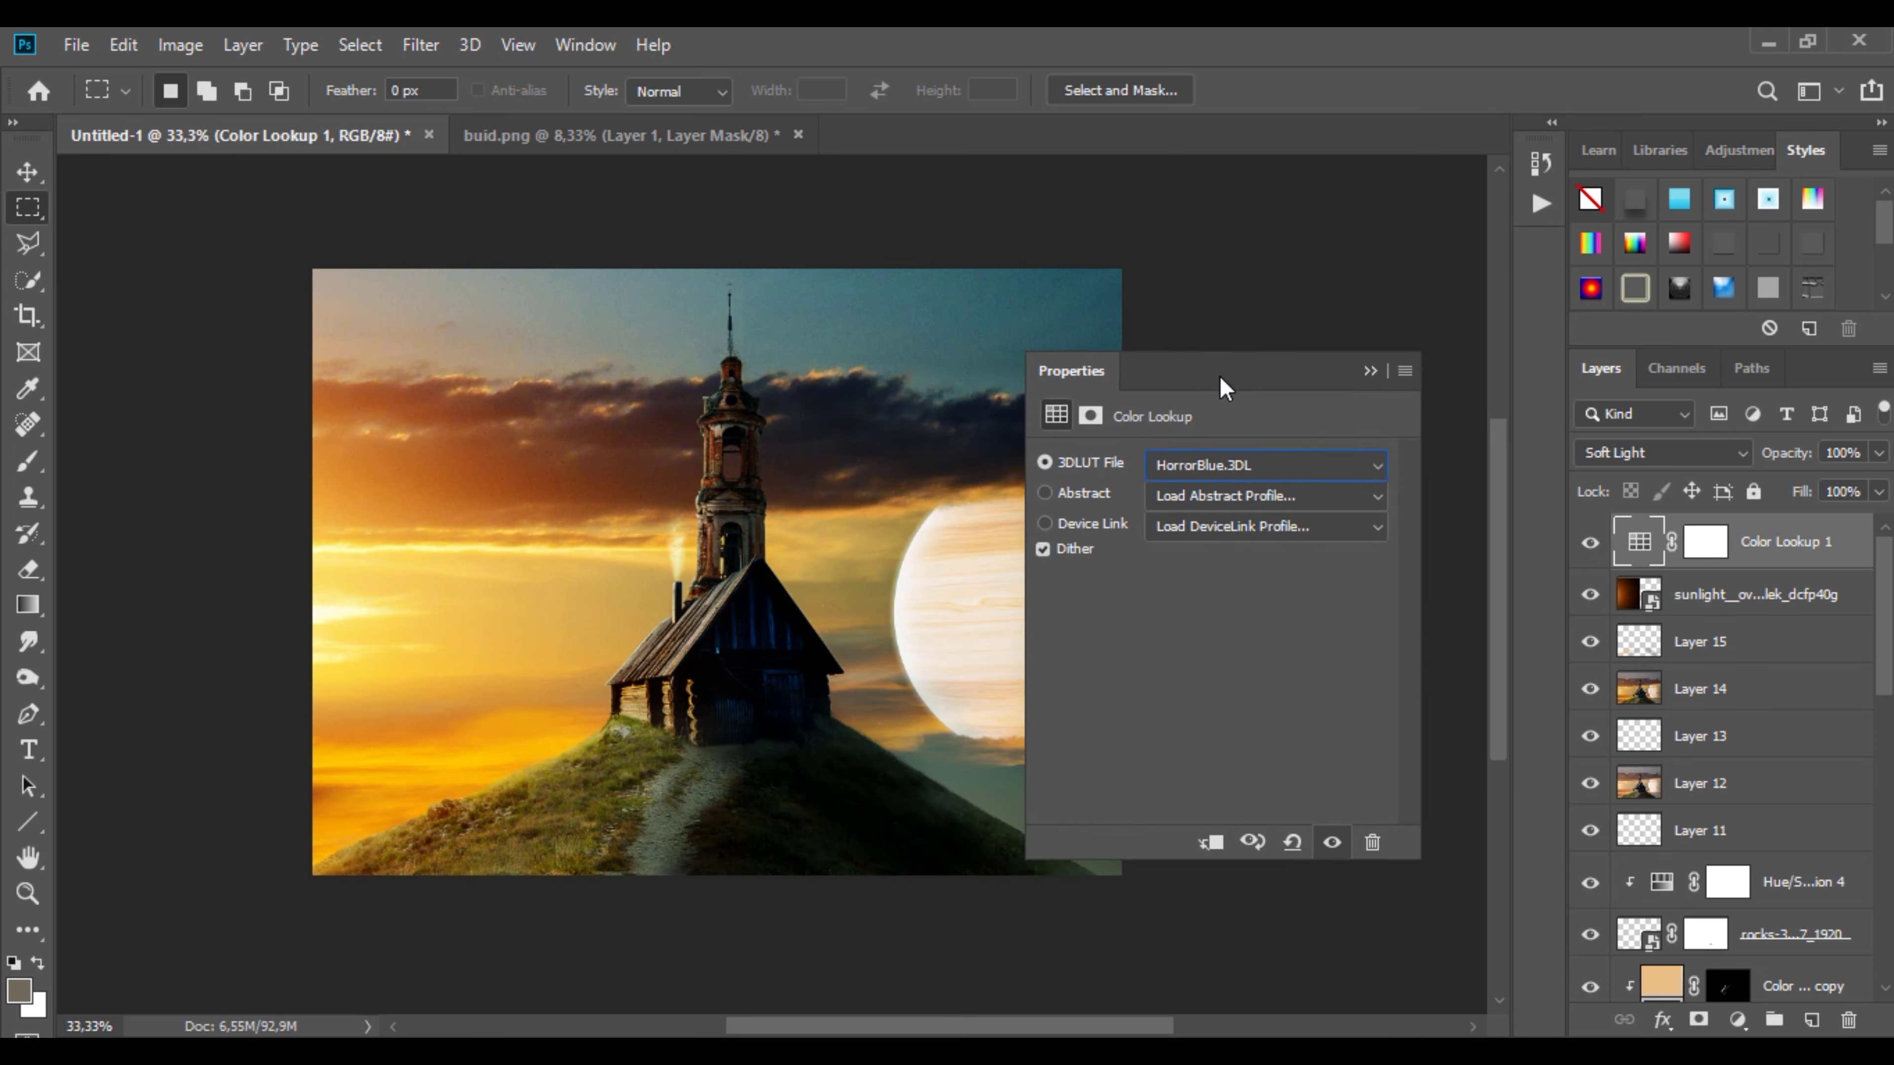
pyautogui.click(1193, 463)
pyautogui.click(1224, 676)
pyautogui.click(1203, 464)
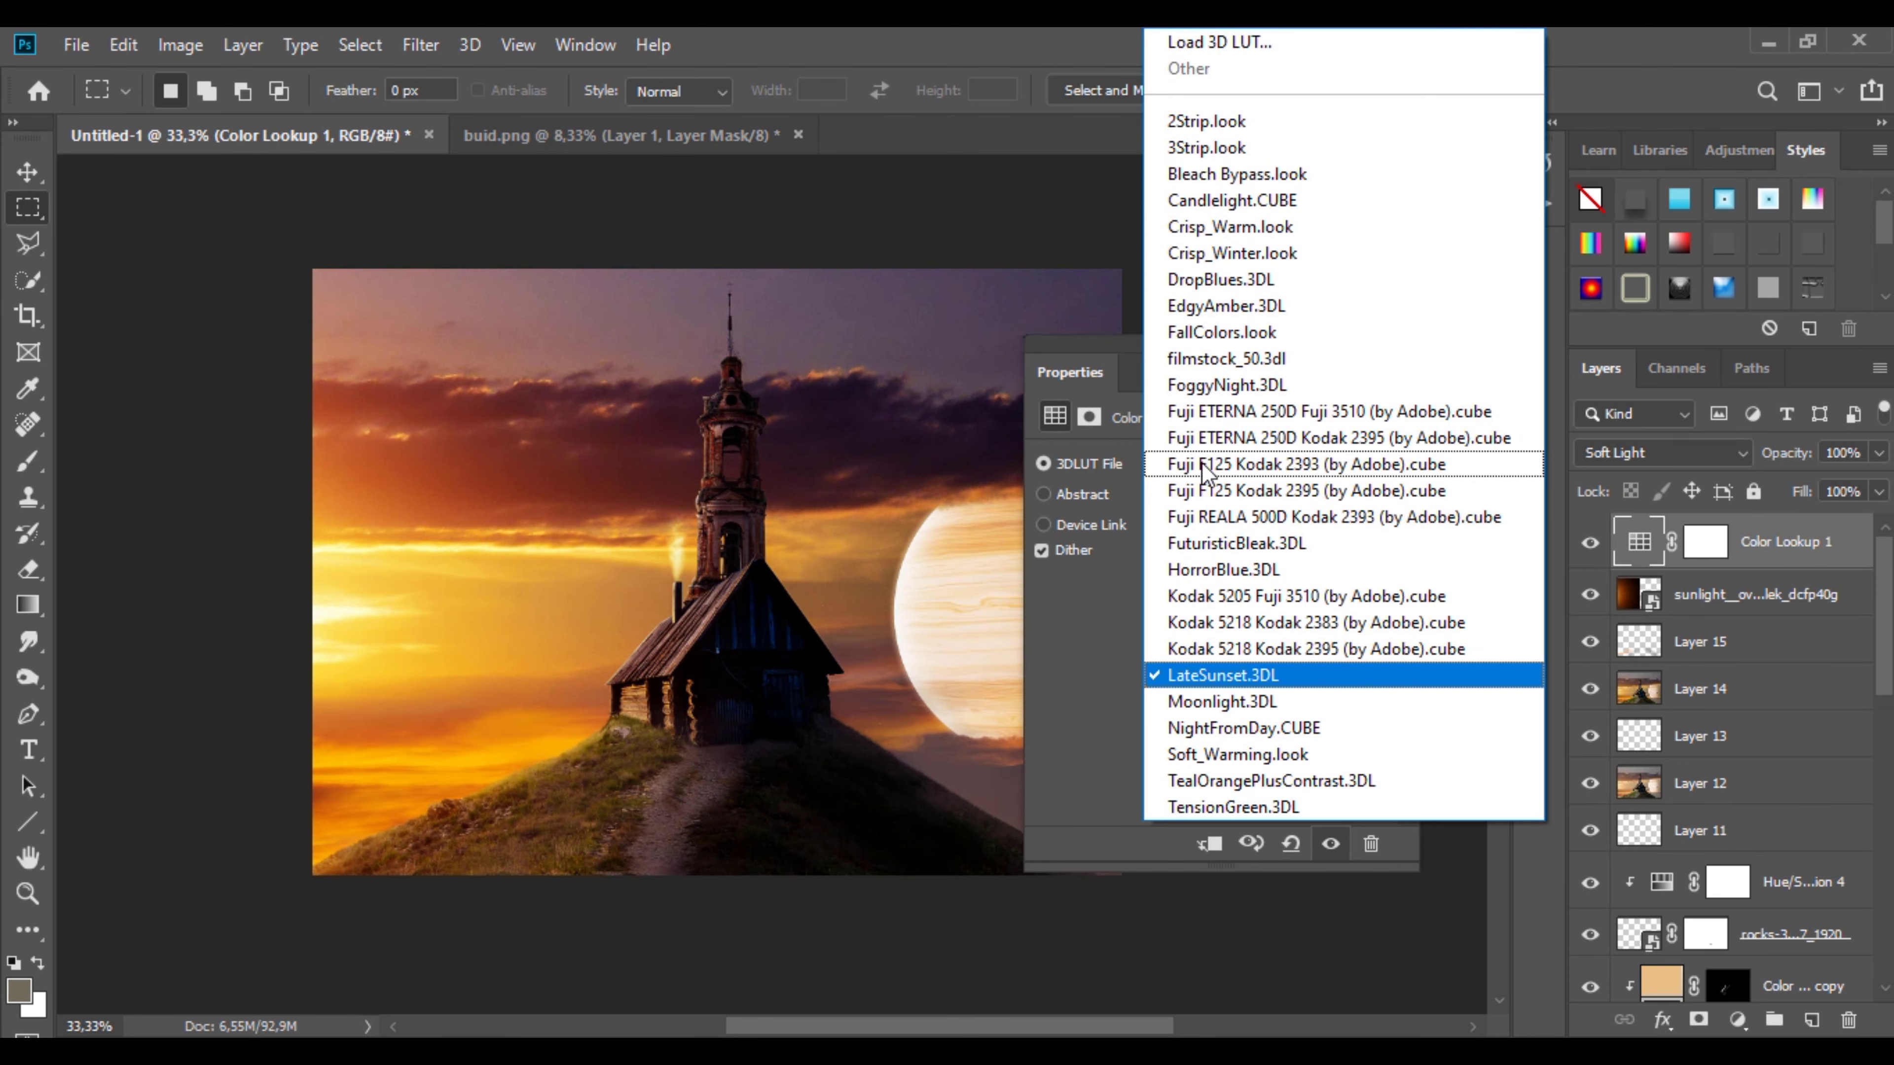
pyautogui.click(1124, 366)
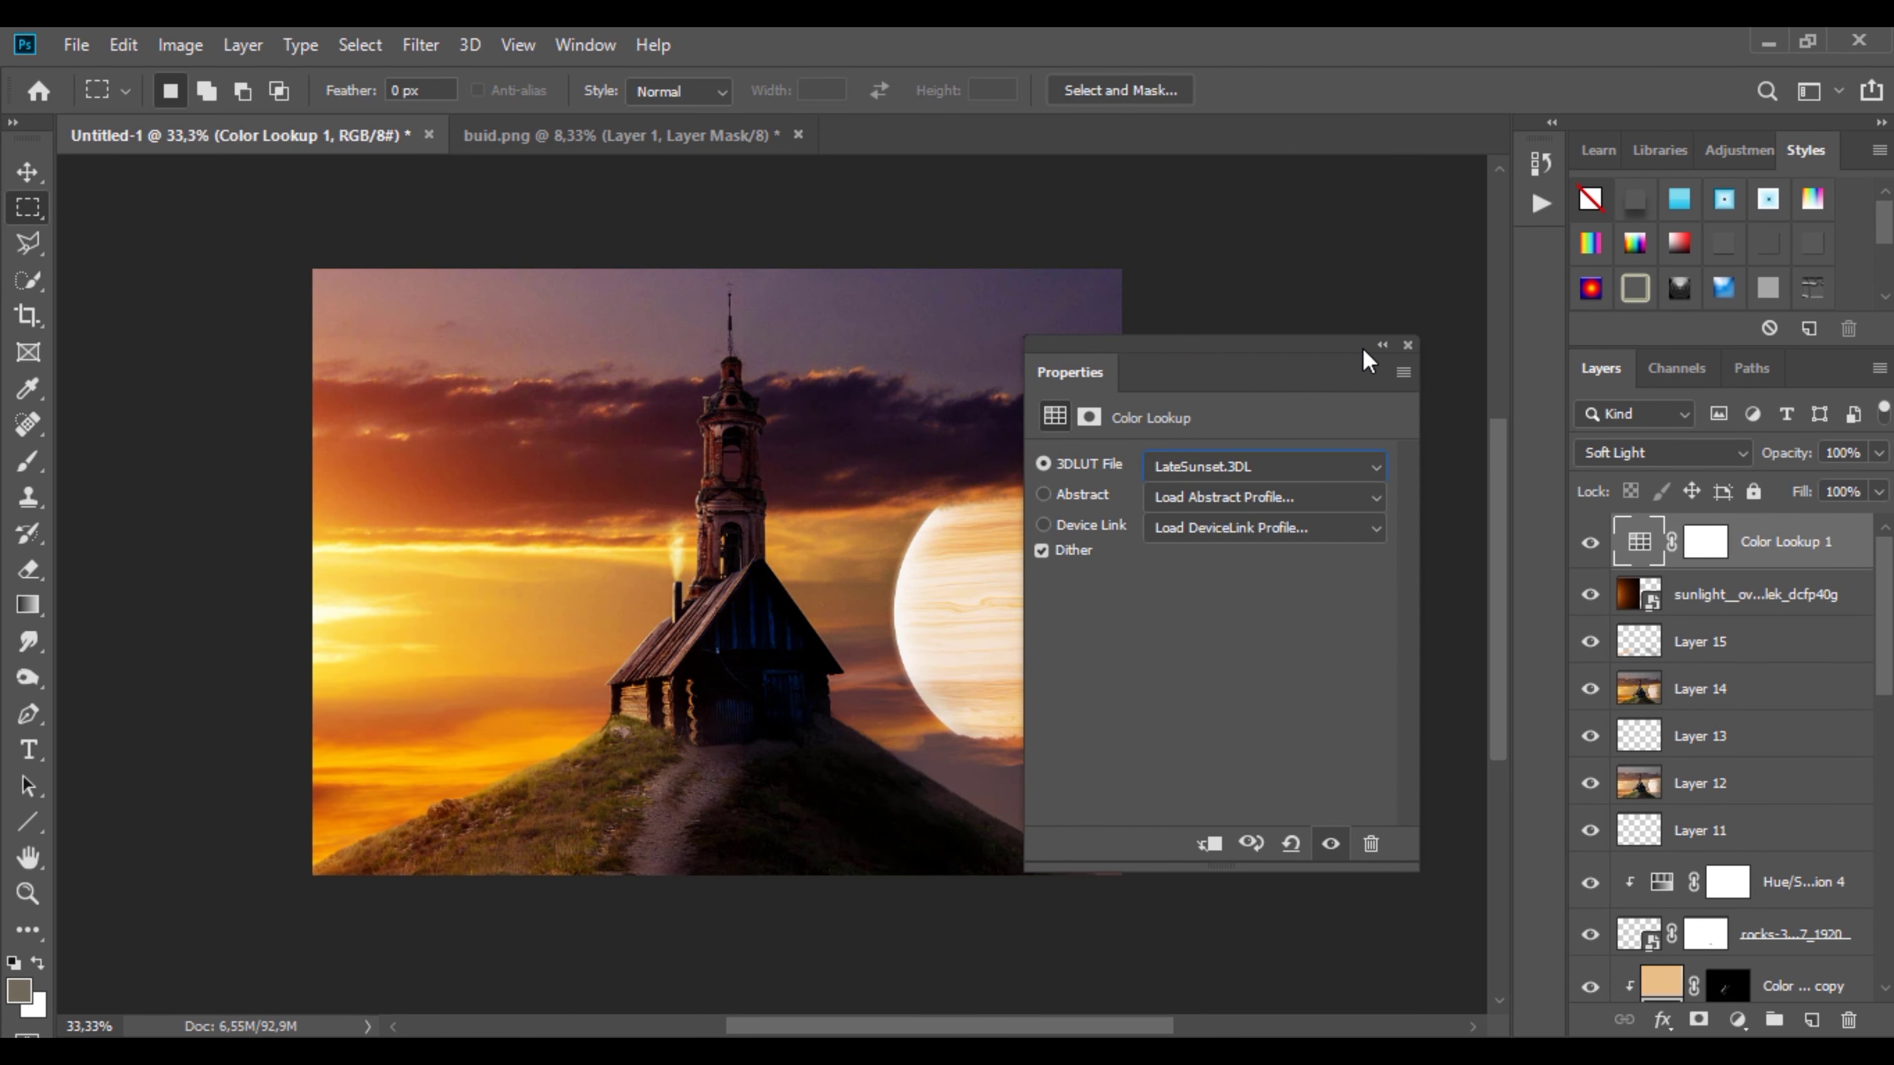
pyautogui.click(1386, 357)
# Step: Lower the Color Lookup layer opacity to about 64% and compare the grading on and off
pyautogui.click(1879, 452)
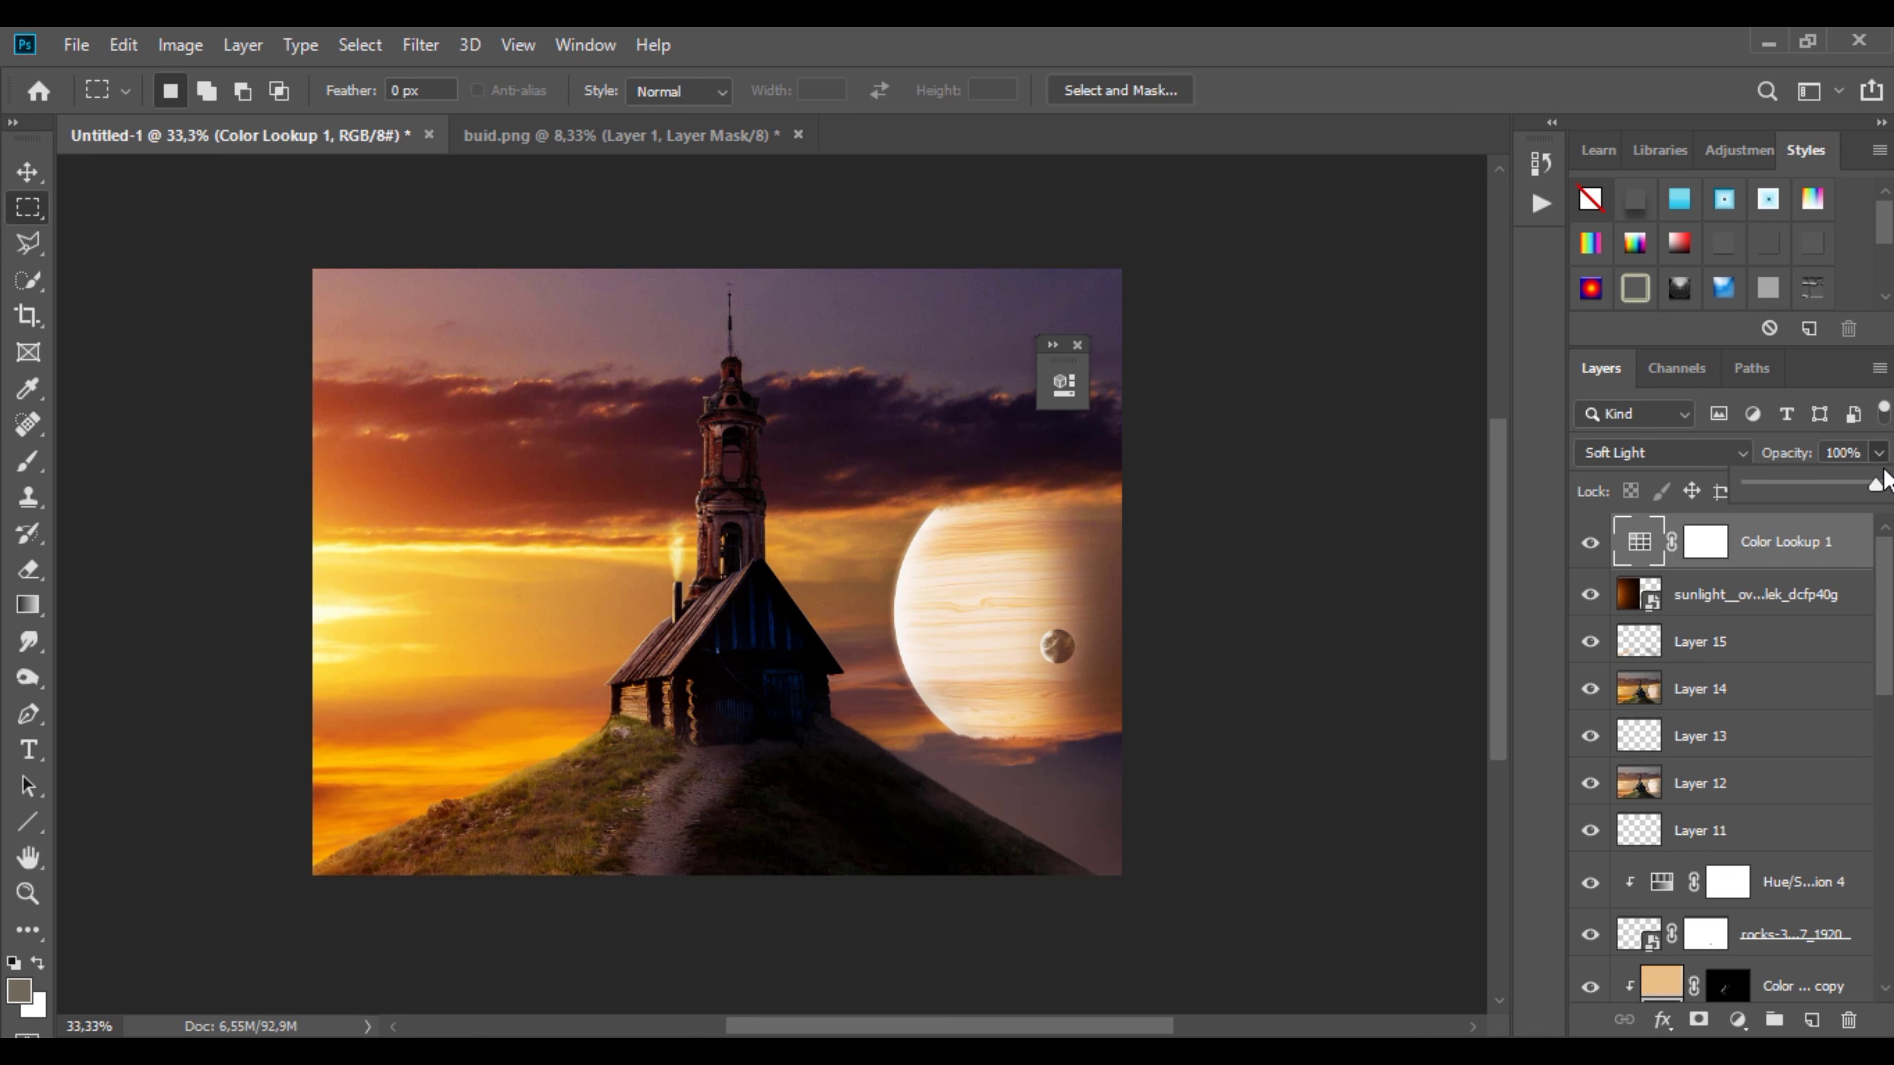
pyautogui.moveTo(1876, 484); pyautogui.dragTo(1840, 504)
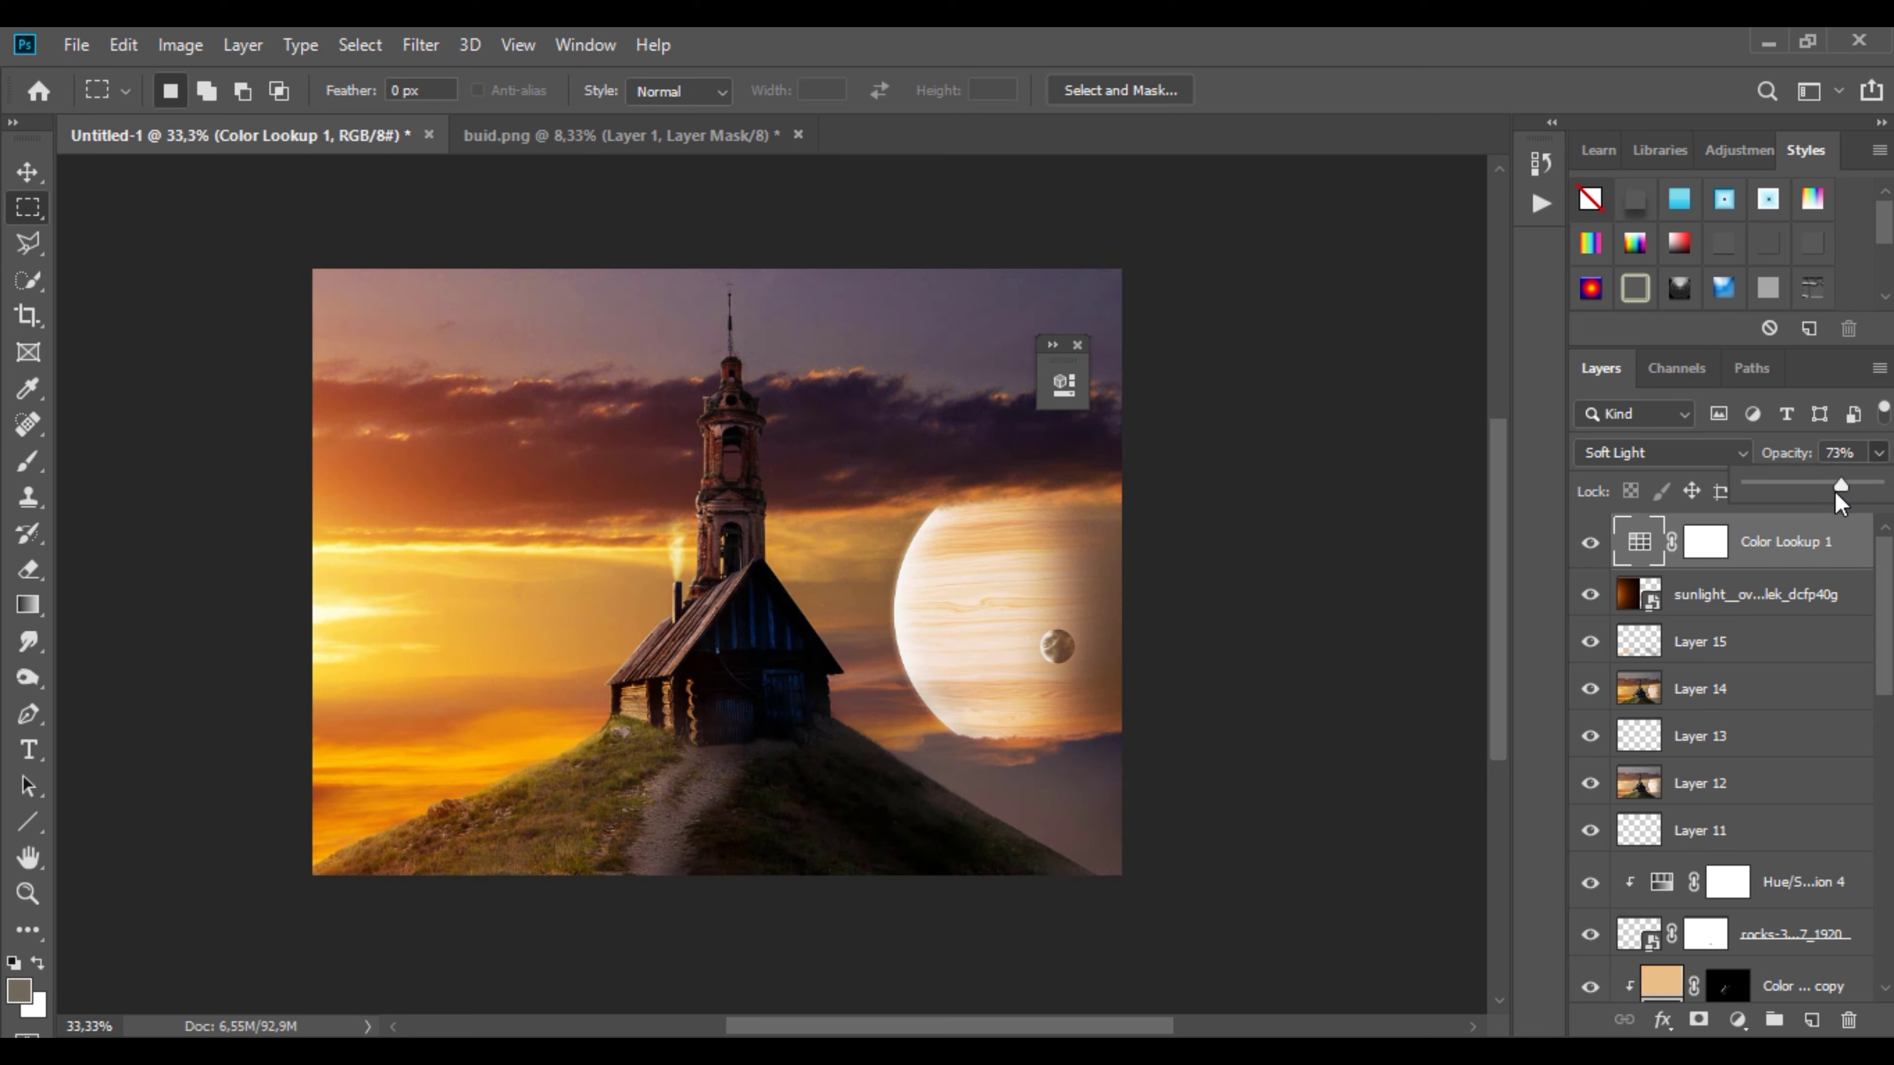
pyautogui.click(1587, 543)
pyautogui.click(1586, 543)
pyautogui.click(1737, 1020)
# Step: Add a Color Balance layer shifting midtones toward red (Cyan-Red +14) and yellow
pyautogui.click(1738, 786)
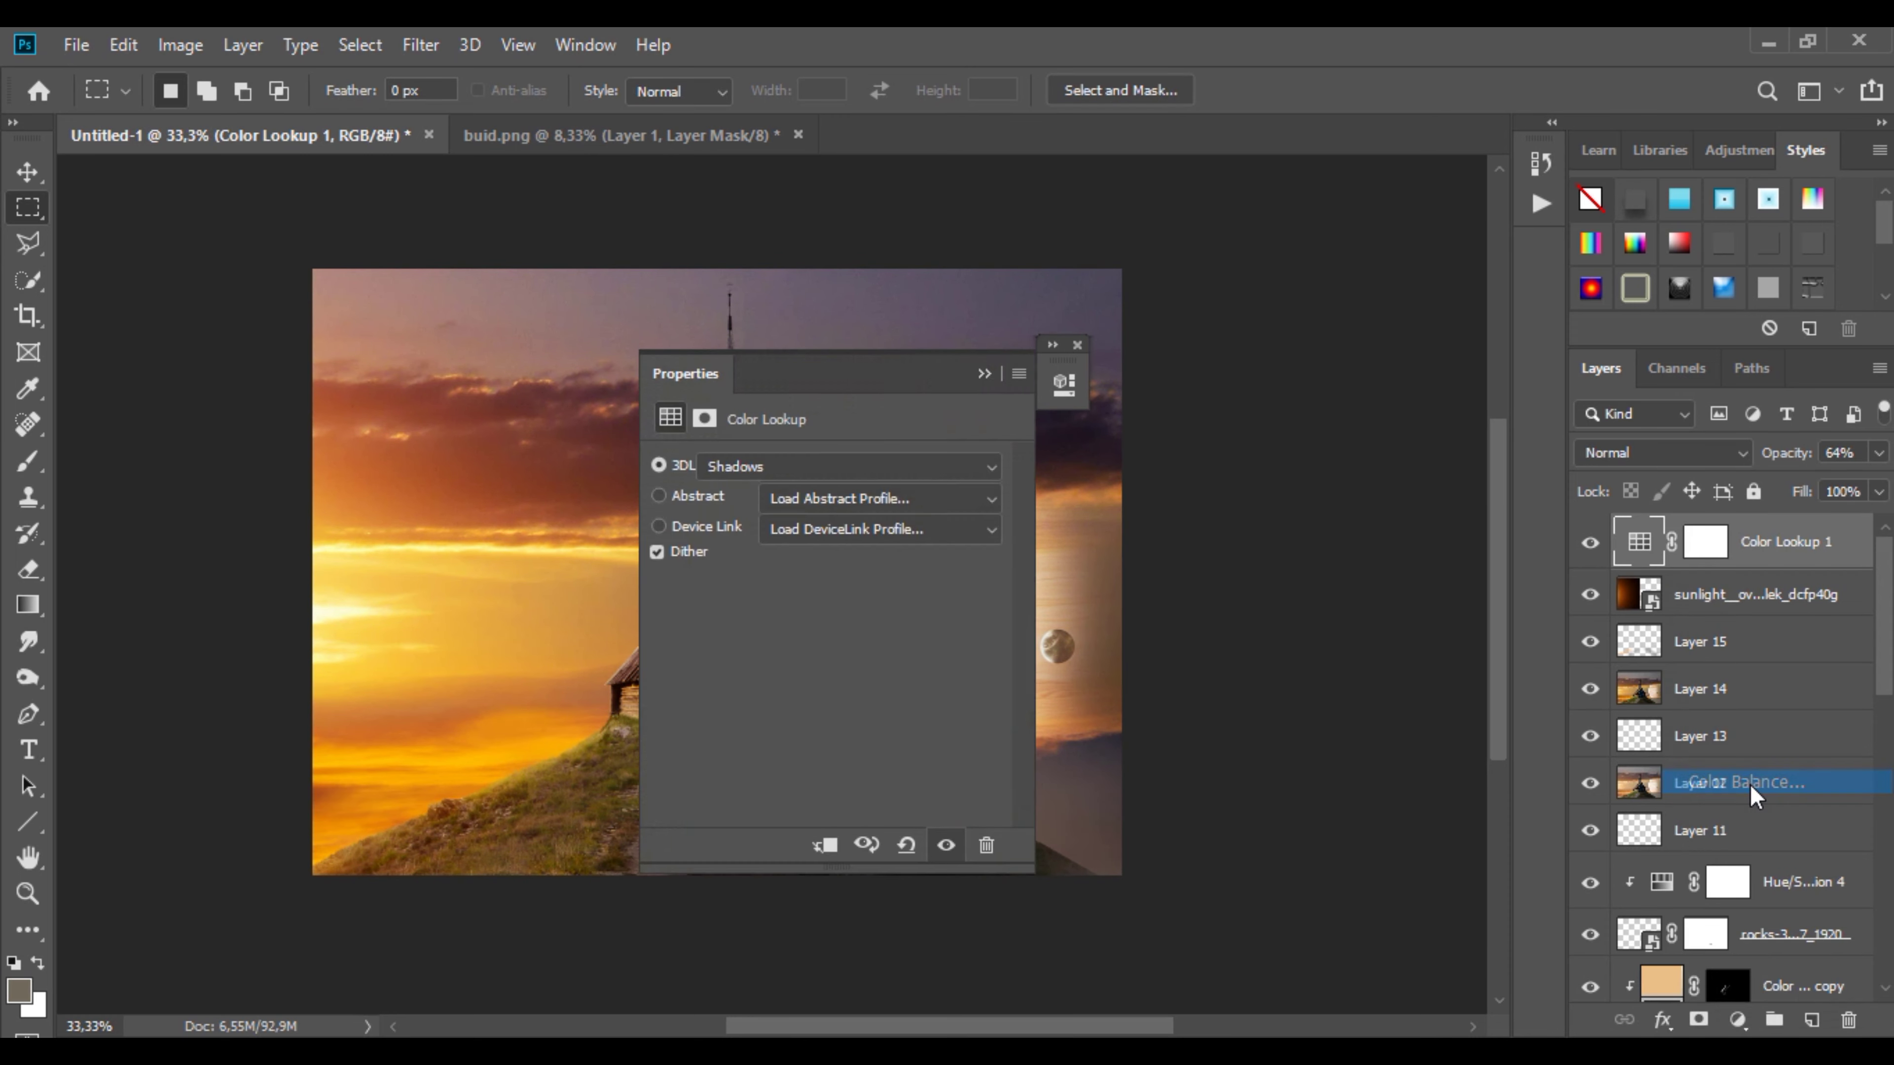
pyautogui.moveTo(1186, 551); pyautogui.dragTo(1207, 553)
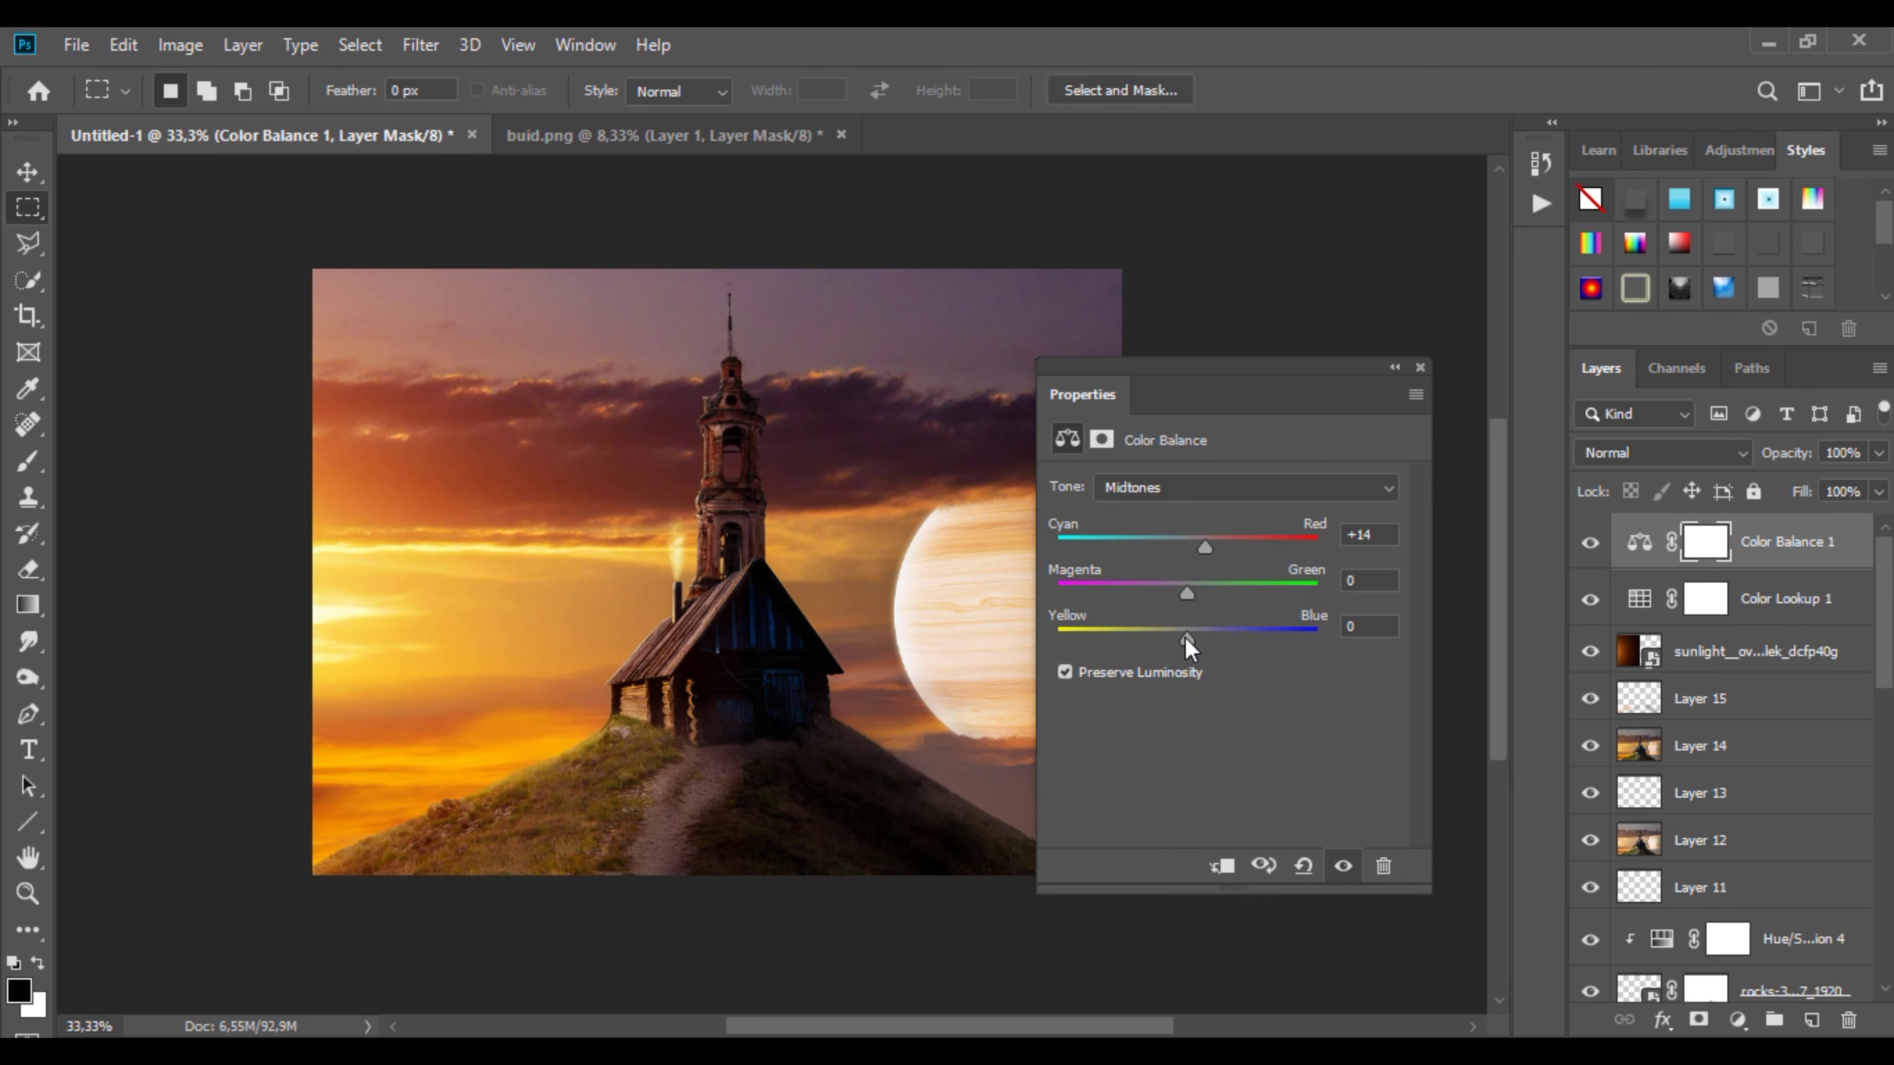
pyautogui.moveTo(1186, 639)
pyautogui.mouseDown()
pyautogui.moveTo(1148, 639)
pyautogui.moveTo(1170, 594)
pyautogui.mouseUp()
pyautogui.click(1394, 367)
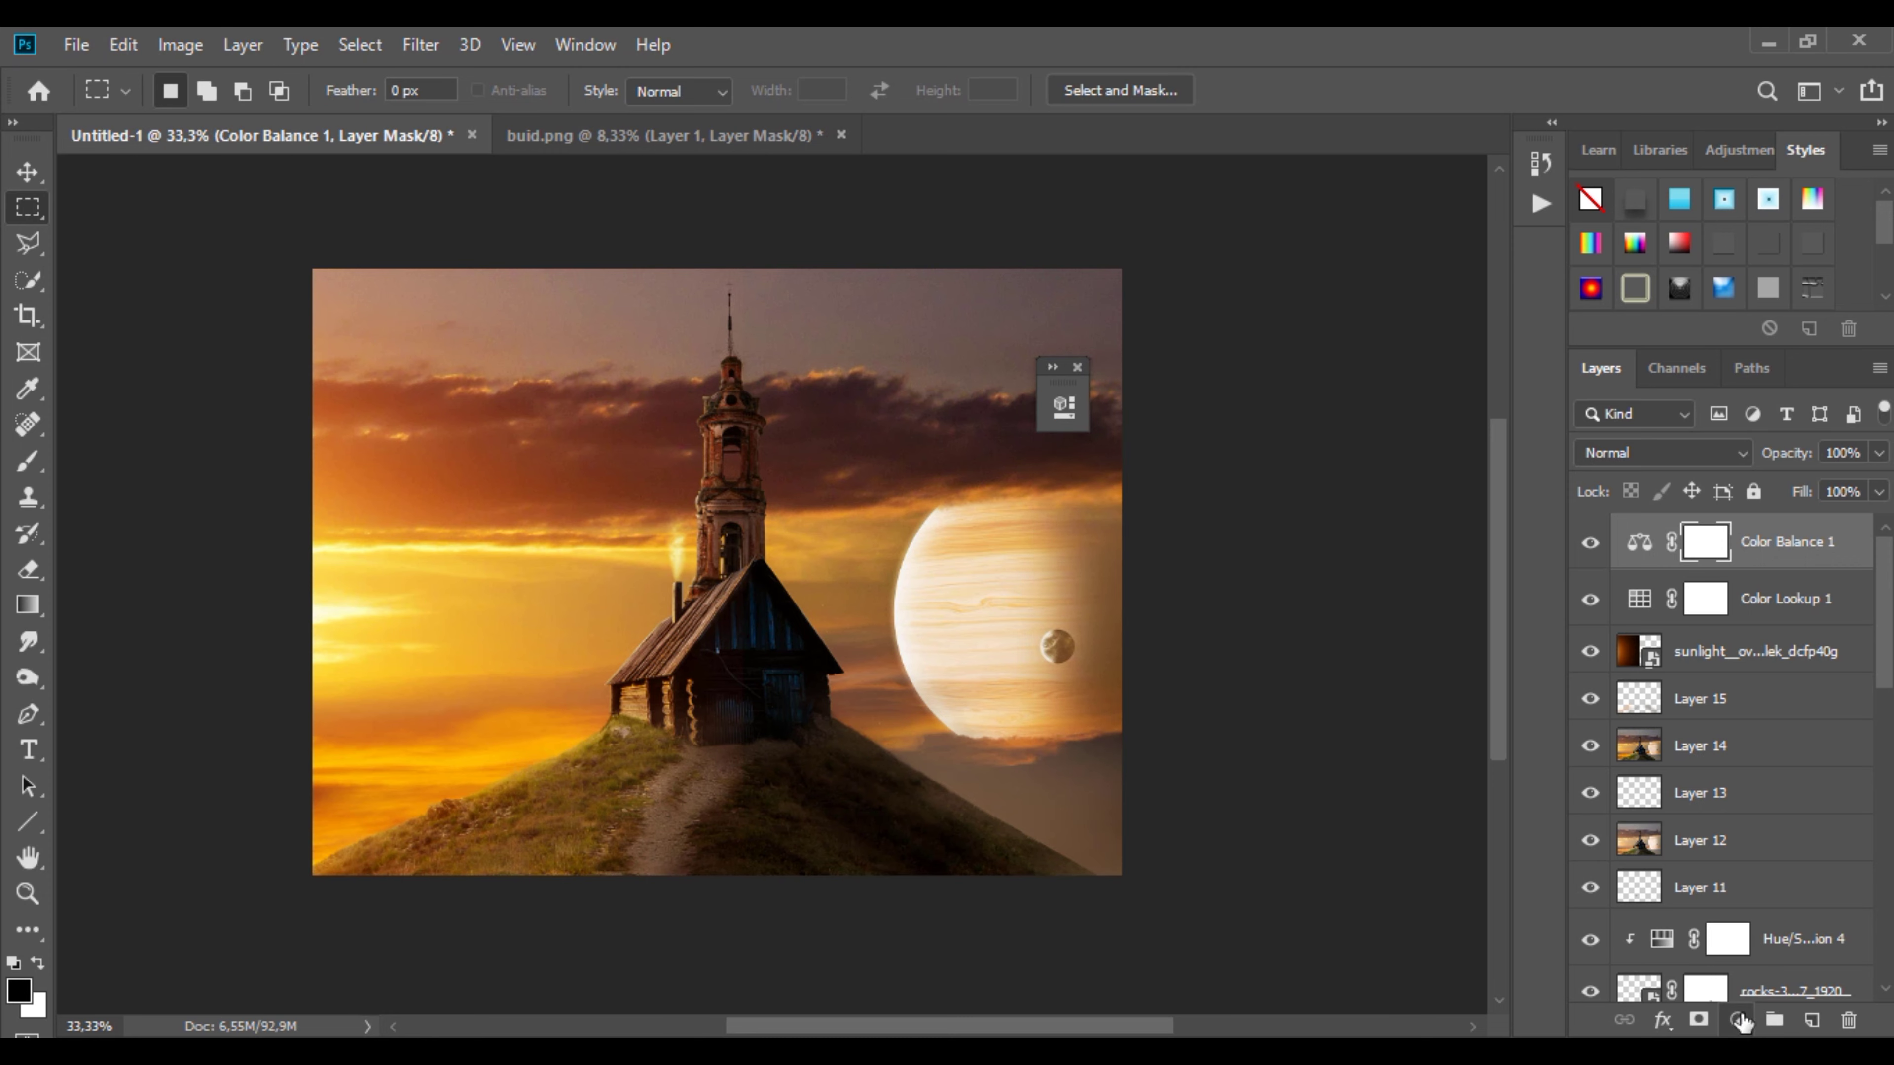
# Step: Add a Selective Color layer with Reds set to Cyan +55, Magenta +39, Yellow +43, Black +33
pyautogui.click(1738, 1020)
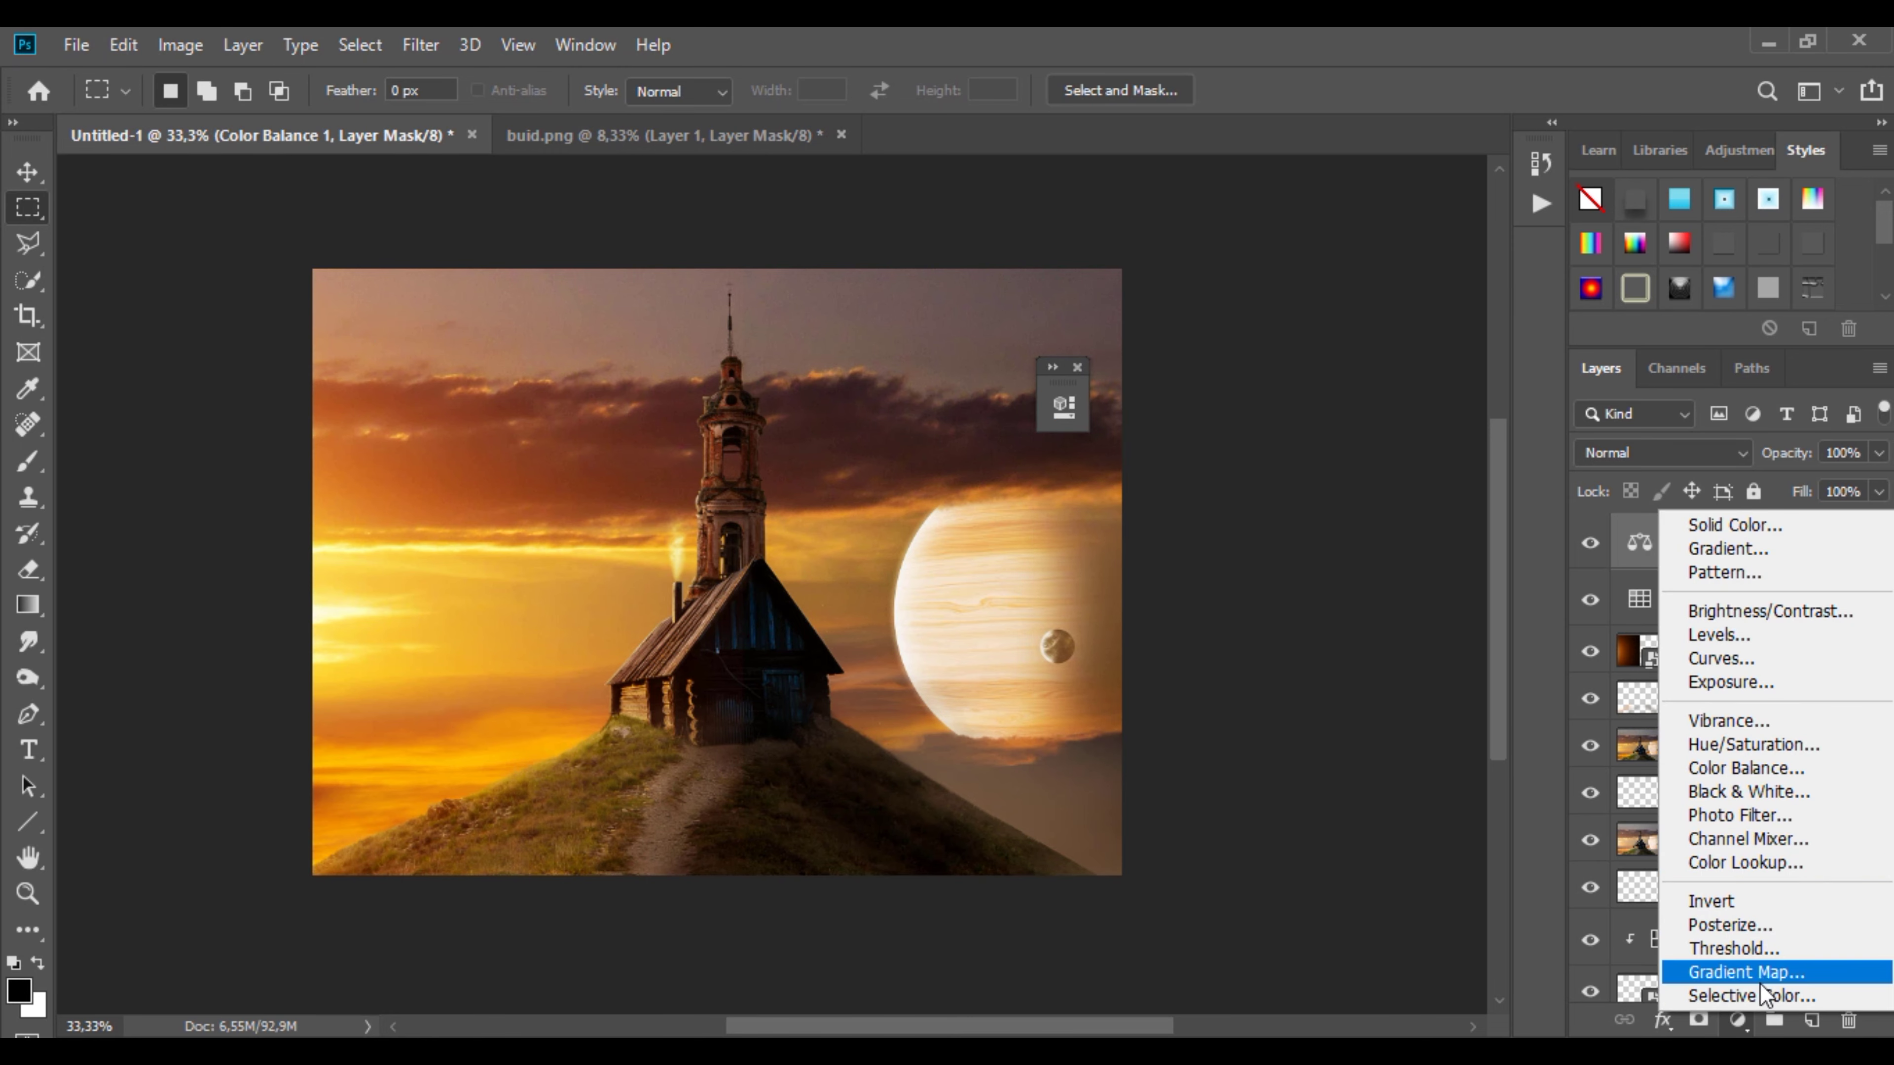
pyautogui.click(1748, 996)
pyautogui.moveTo(871, 398); pyautogui.dragTo(1065, 380)
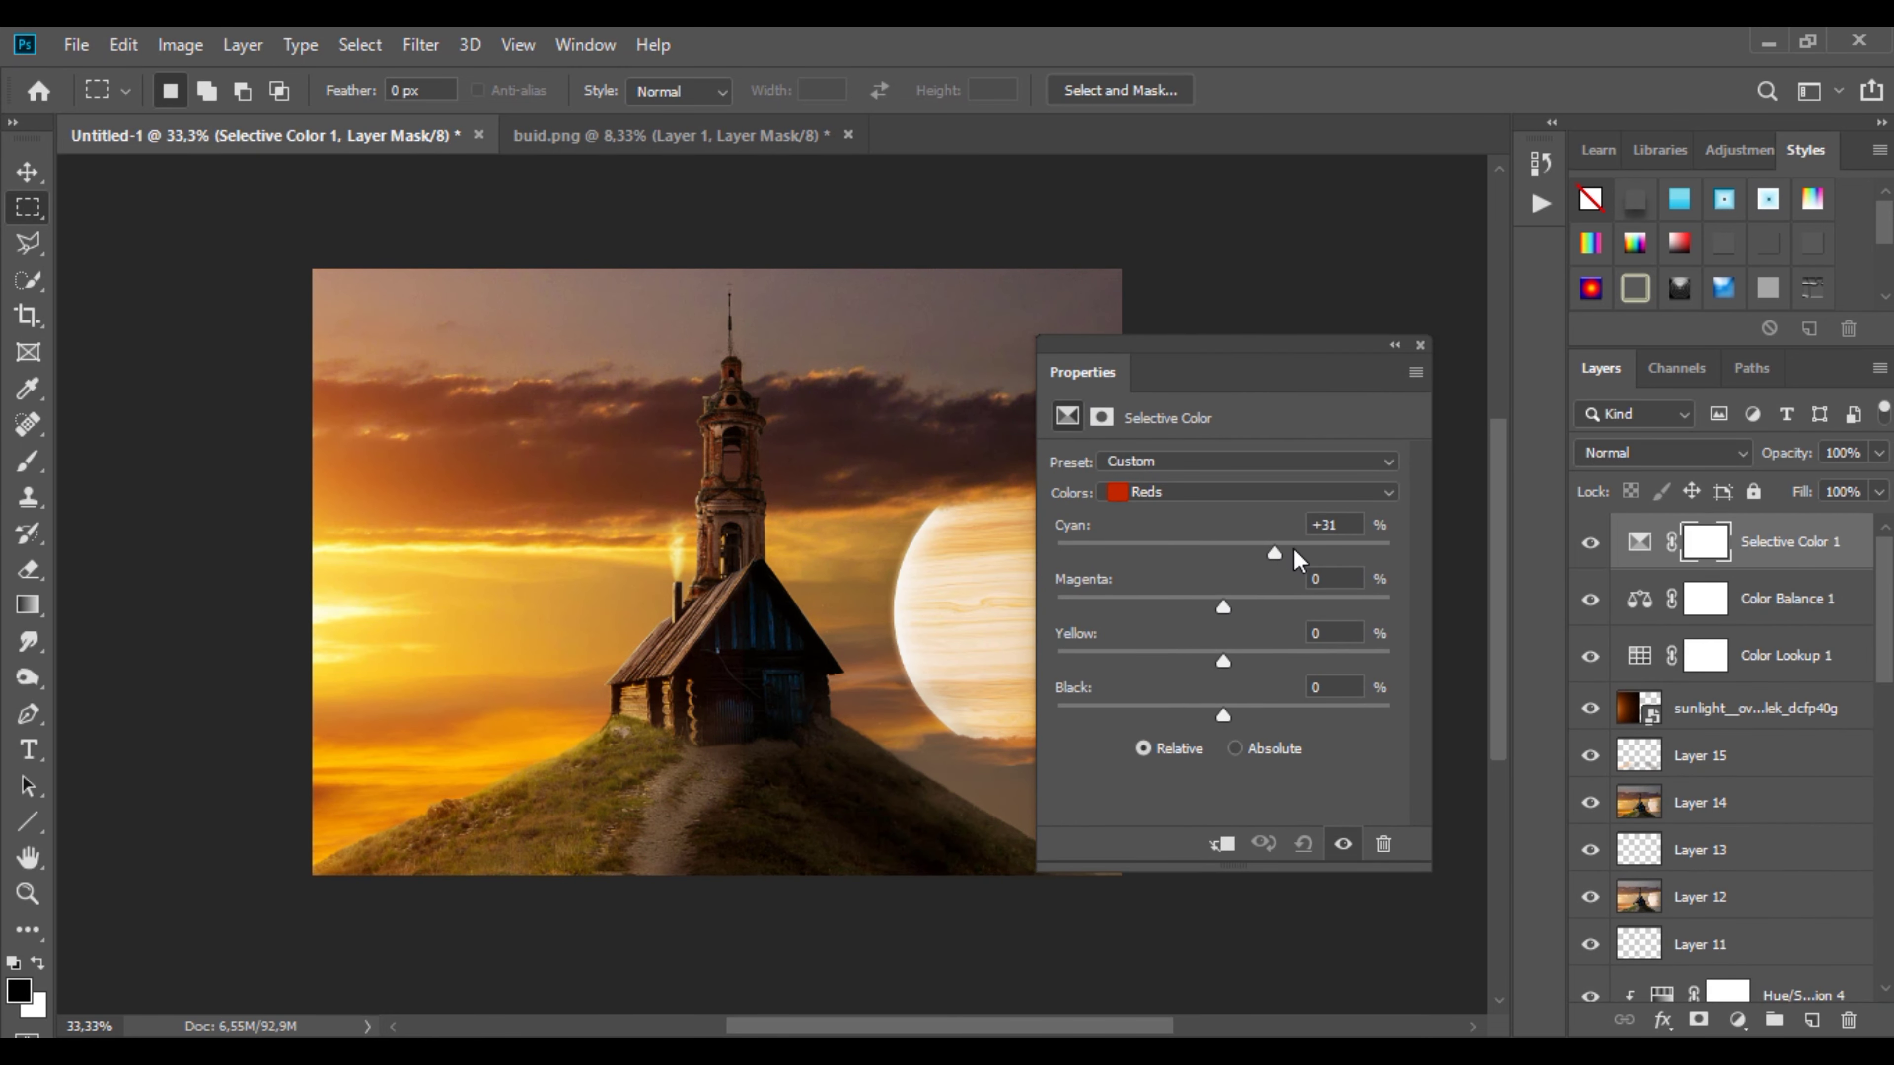
pyautogui.moveTo(1298, 559); pyautogui.dragTo(1341, 553)
pyautogui.click(1284, 606)
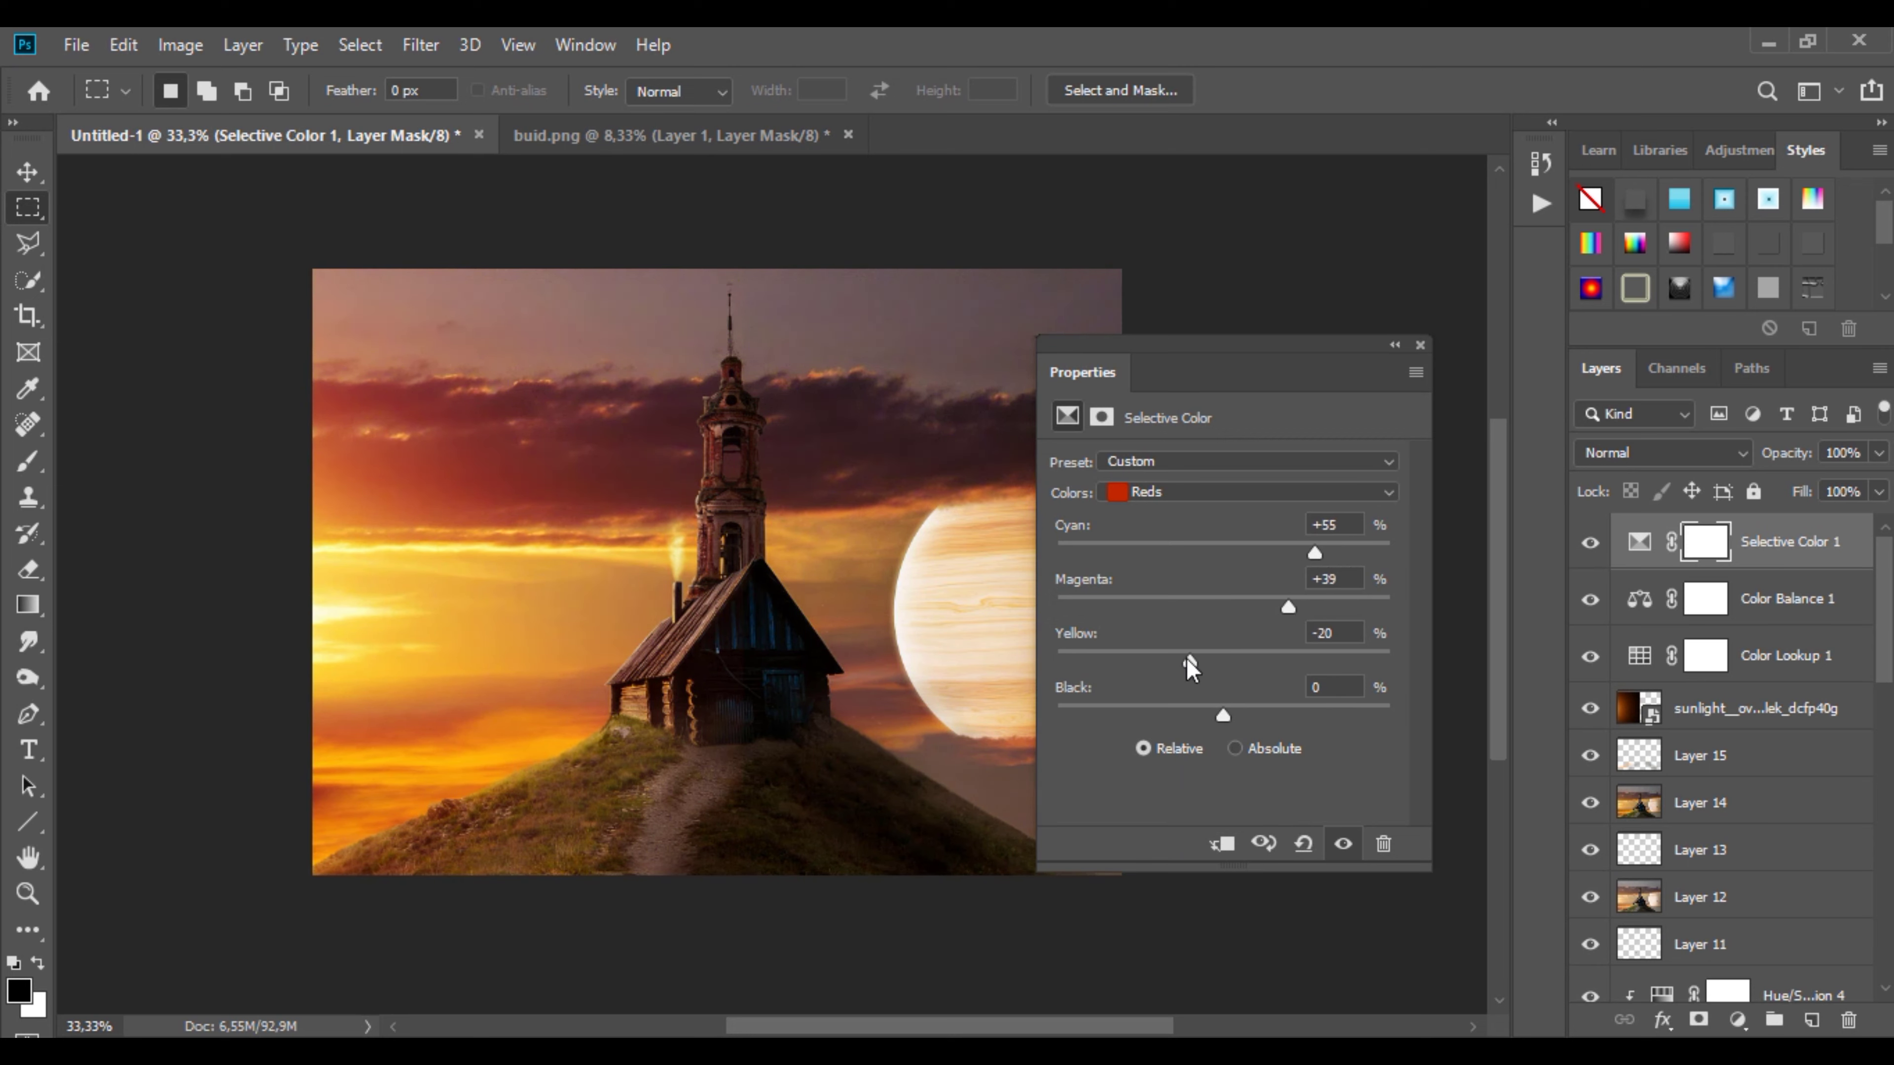
pyautogui.moveTo(1191, 669); pyautogui.dragTo(1295, 665)
pyautogui.moveTo(1222, 714)
pyautogui.mouseDown()
pyautogui.moveTo(1174, 718)
pyautogui.moveTo(1281, 717)
pyautogui.mouseUp()
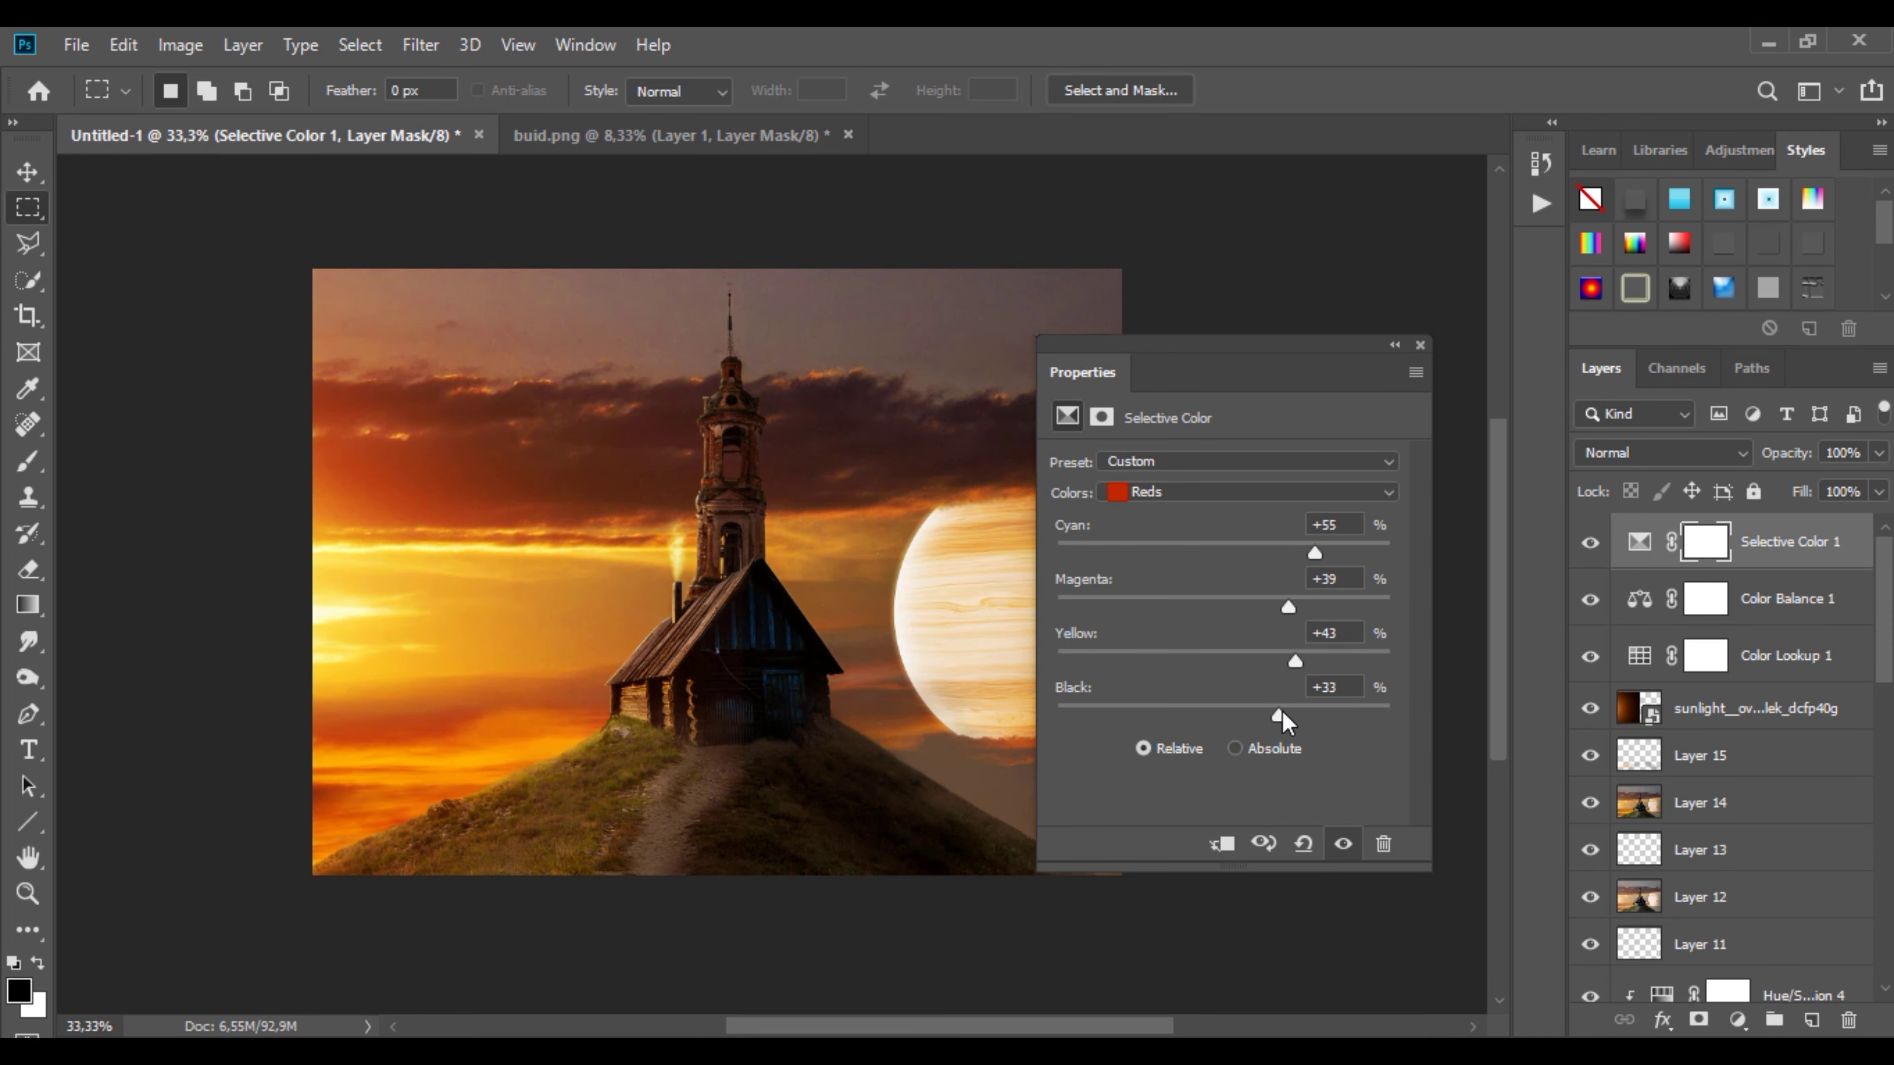
# Step: In Selective Color, reduce cyan and nudge black within the Yellows
pyautogui.click(1197, 493)
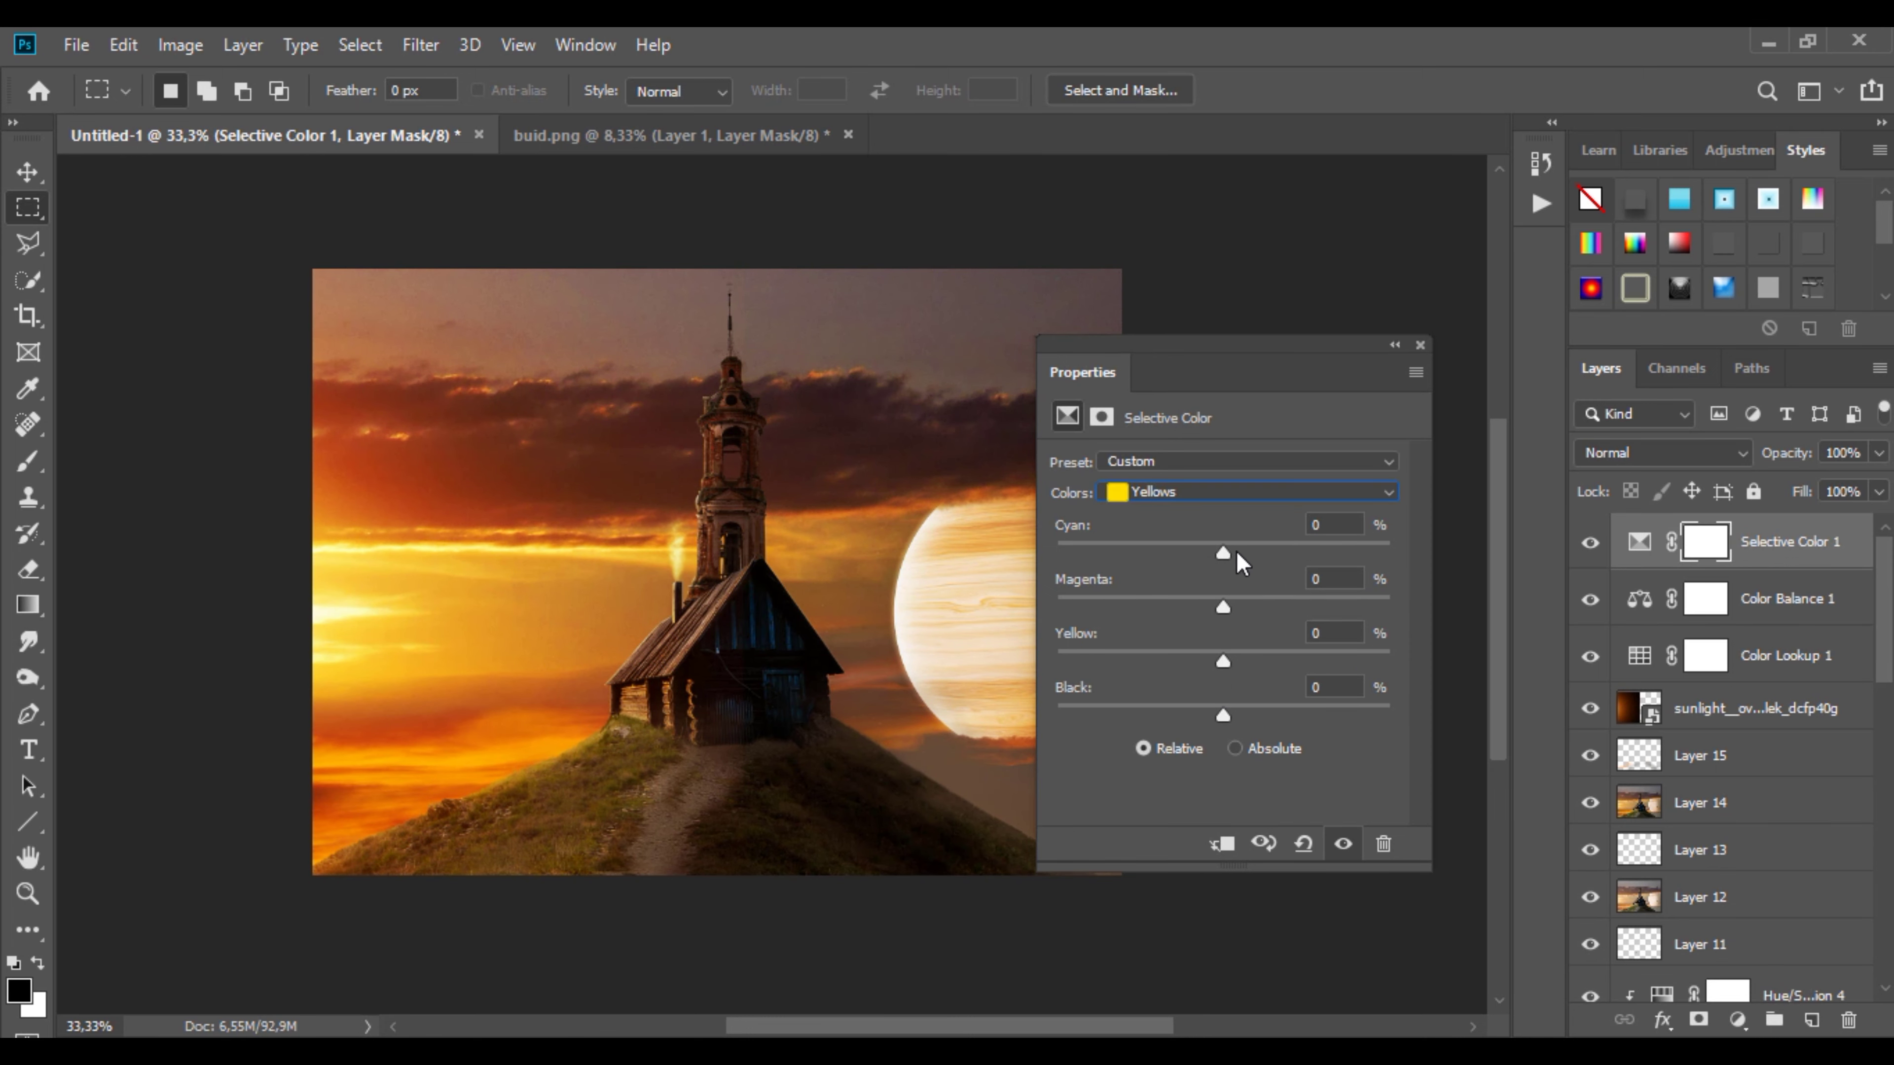
pyautogui.moveTo(1224, 553)
pyautogui.mouseDown()
pyautogui.moveTo(1171, 556)
pyautogui.moveTo(1152, 618)
pyautogui.mouseUp()
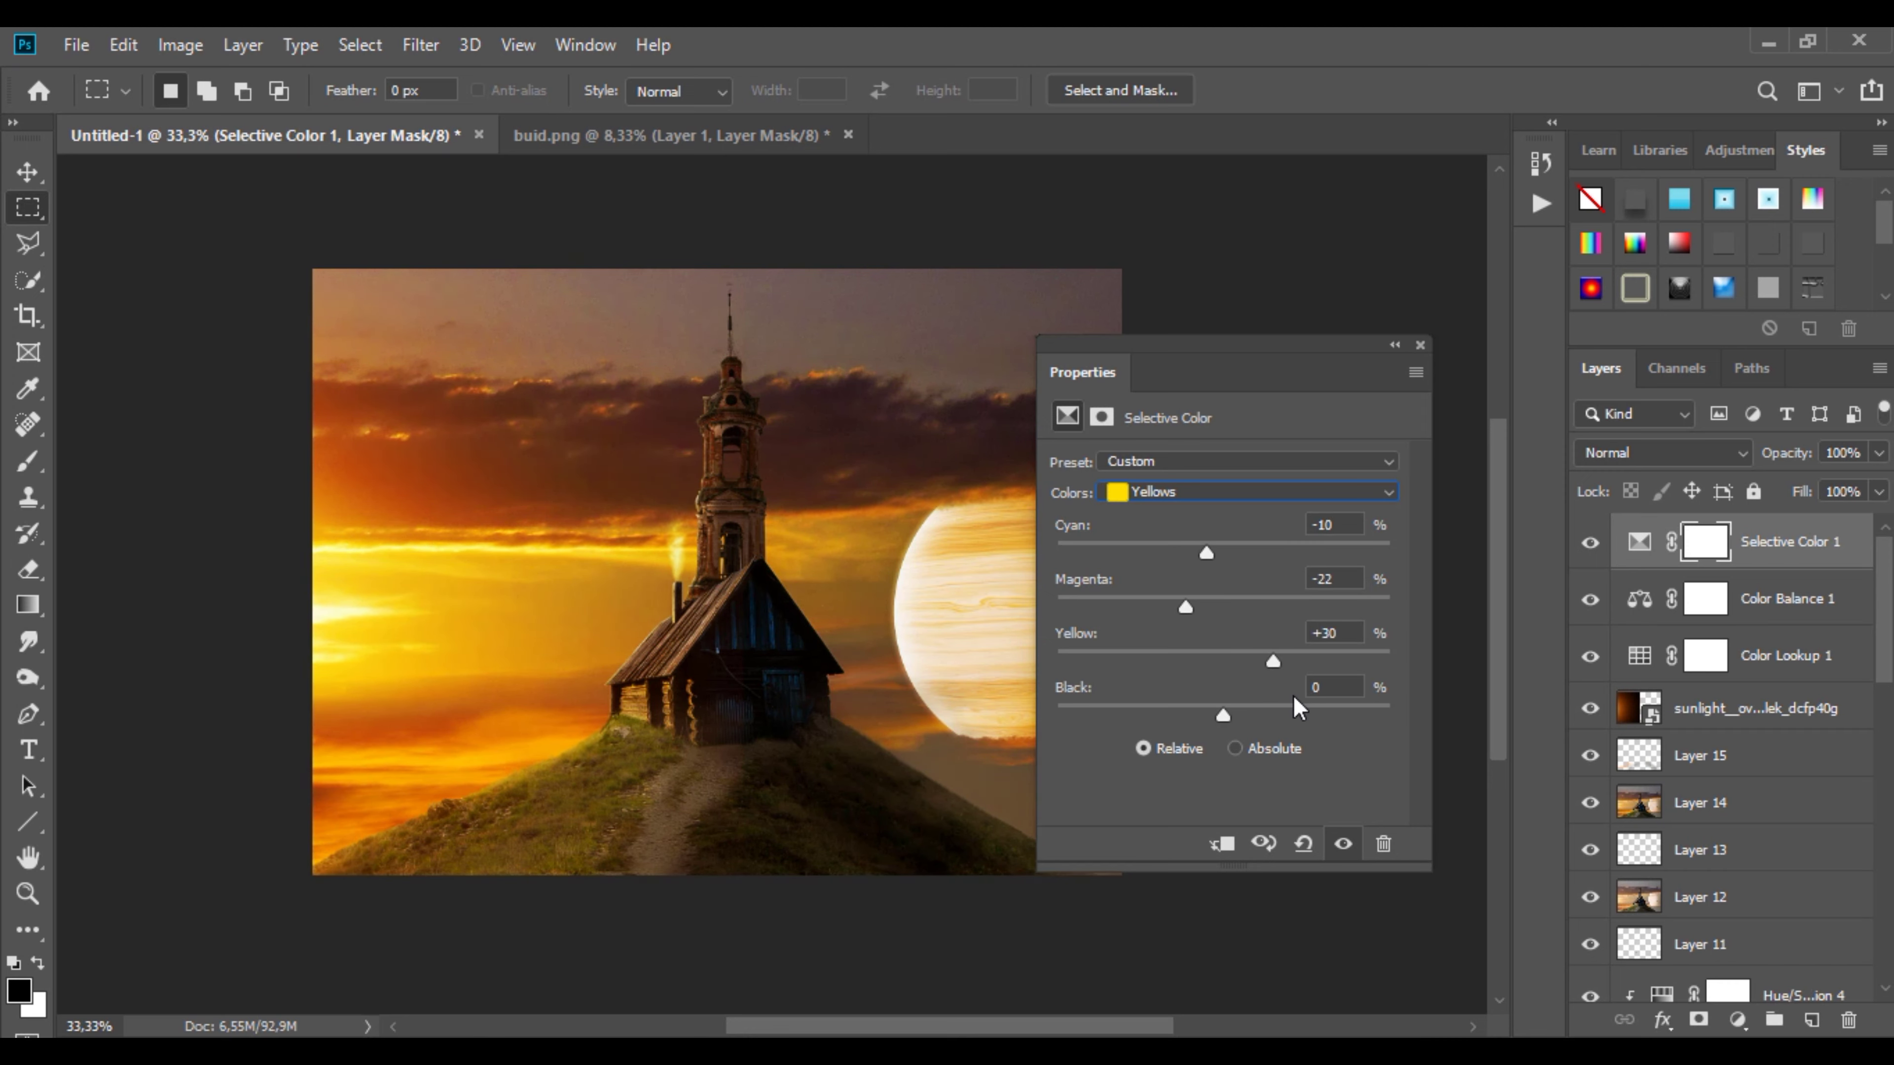
pyautogui.moveTo(1223, 722)
pyautogui.mouseDown()
pyautogui.moveTo(1242, 709)
pyautogui.moveTo(1230, 718)
pyautogui.mouseUp()
pyautogui.click(1393, 347)
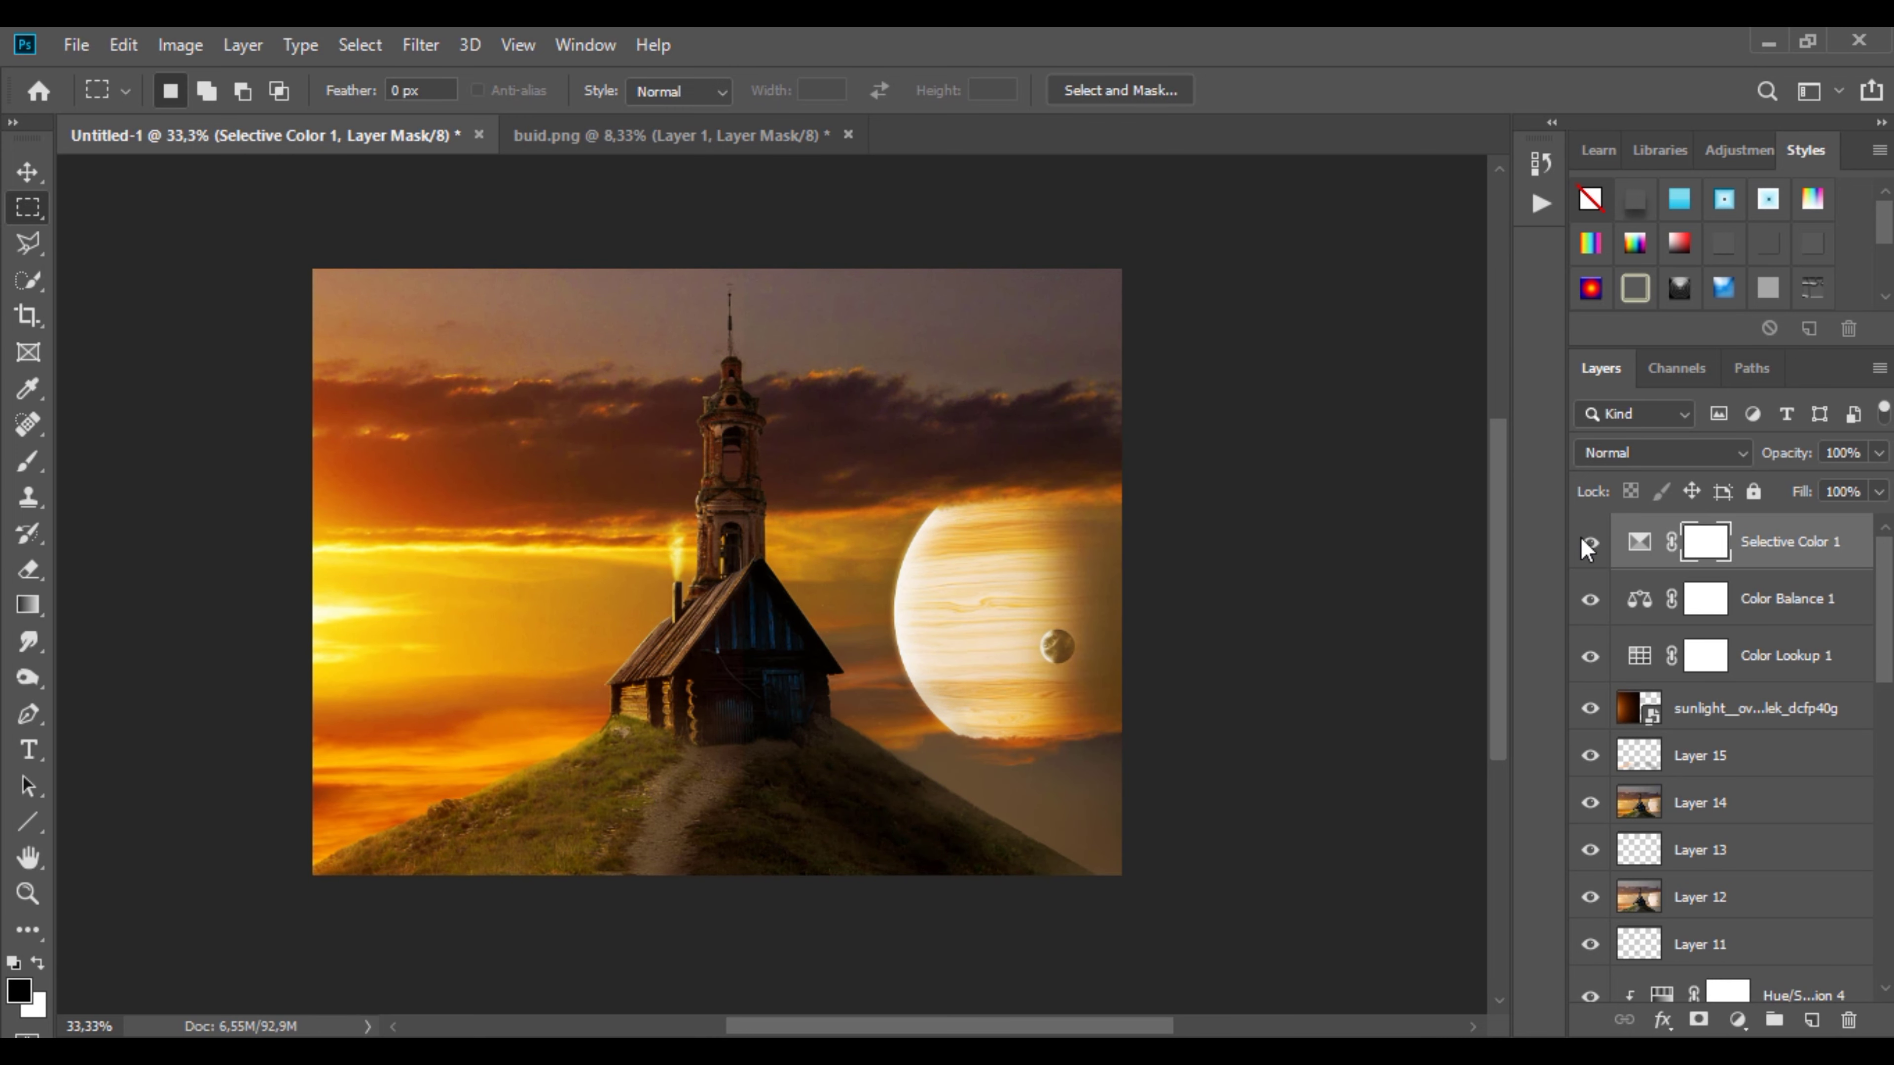
# Step: Add a Curves adjustment layer with the curve pulled down to darken the image
pyautogui.click(1737, 1020)
pyautogui.click(1711, 664)
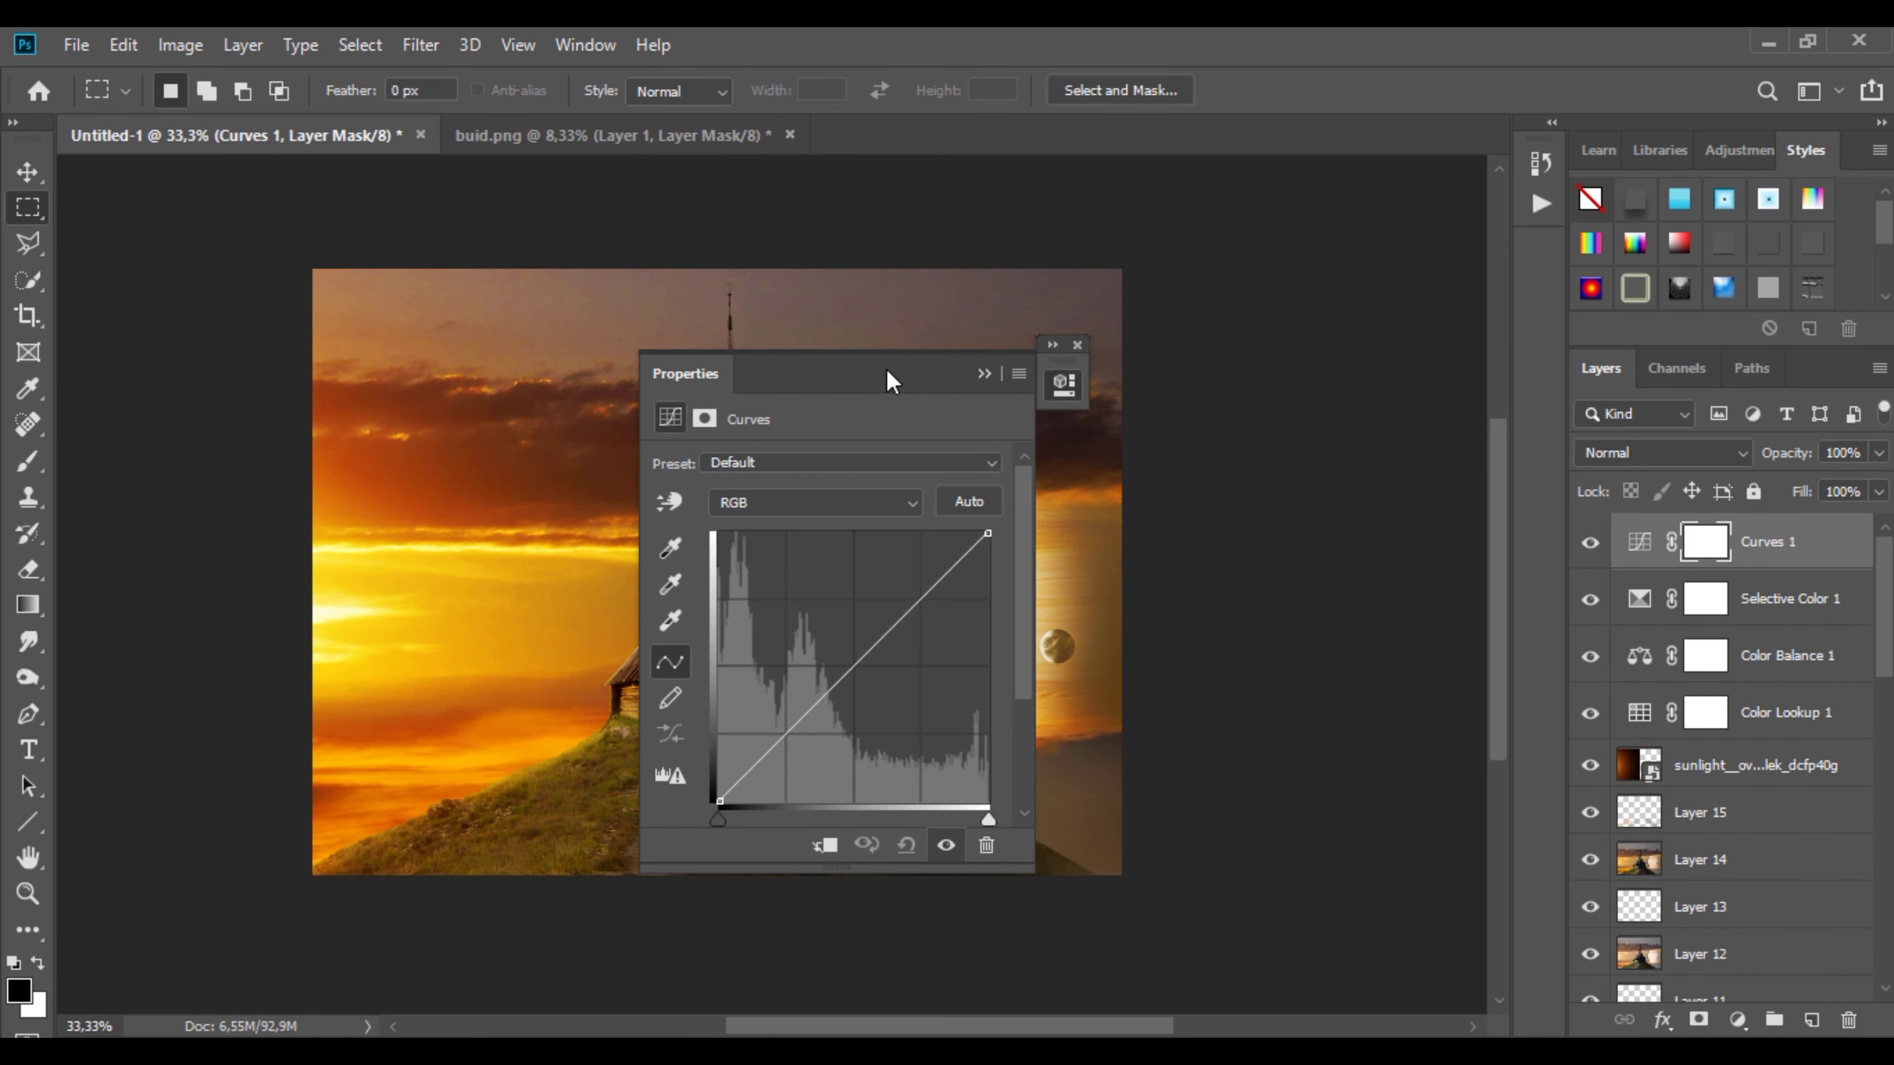
pyautogui.moveTo(1259, 634); pyautogui.dragTo(1223, 653)
pyautogui.moveTo(1273, 589)
pyautogui.mouseDown()
pyautogui.moveTo(1273, 639)
pyautogui.moveTo(1255, 610)
pyautogui.moveTo(1230, 634)
pyautogui.mouseUp()
pyautogui.click(1366, 312)
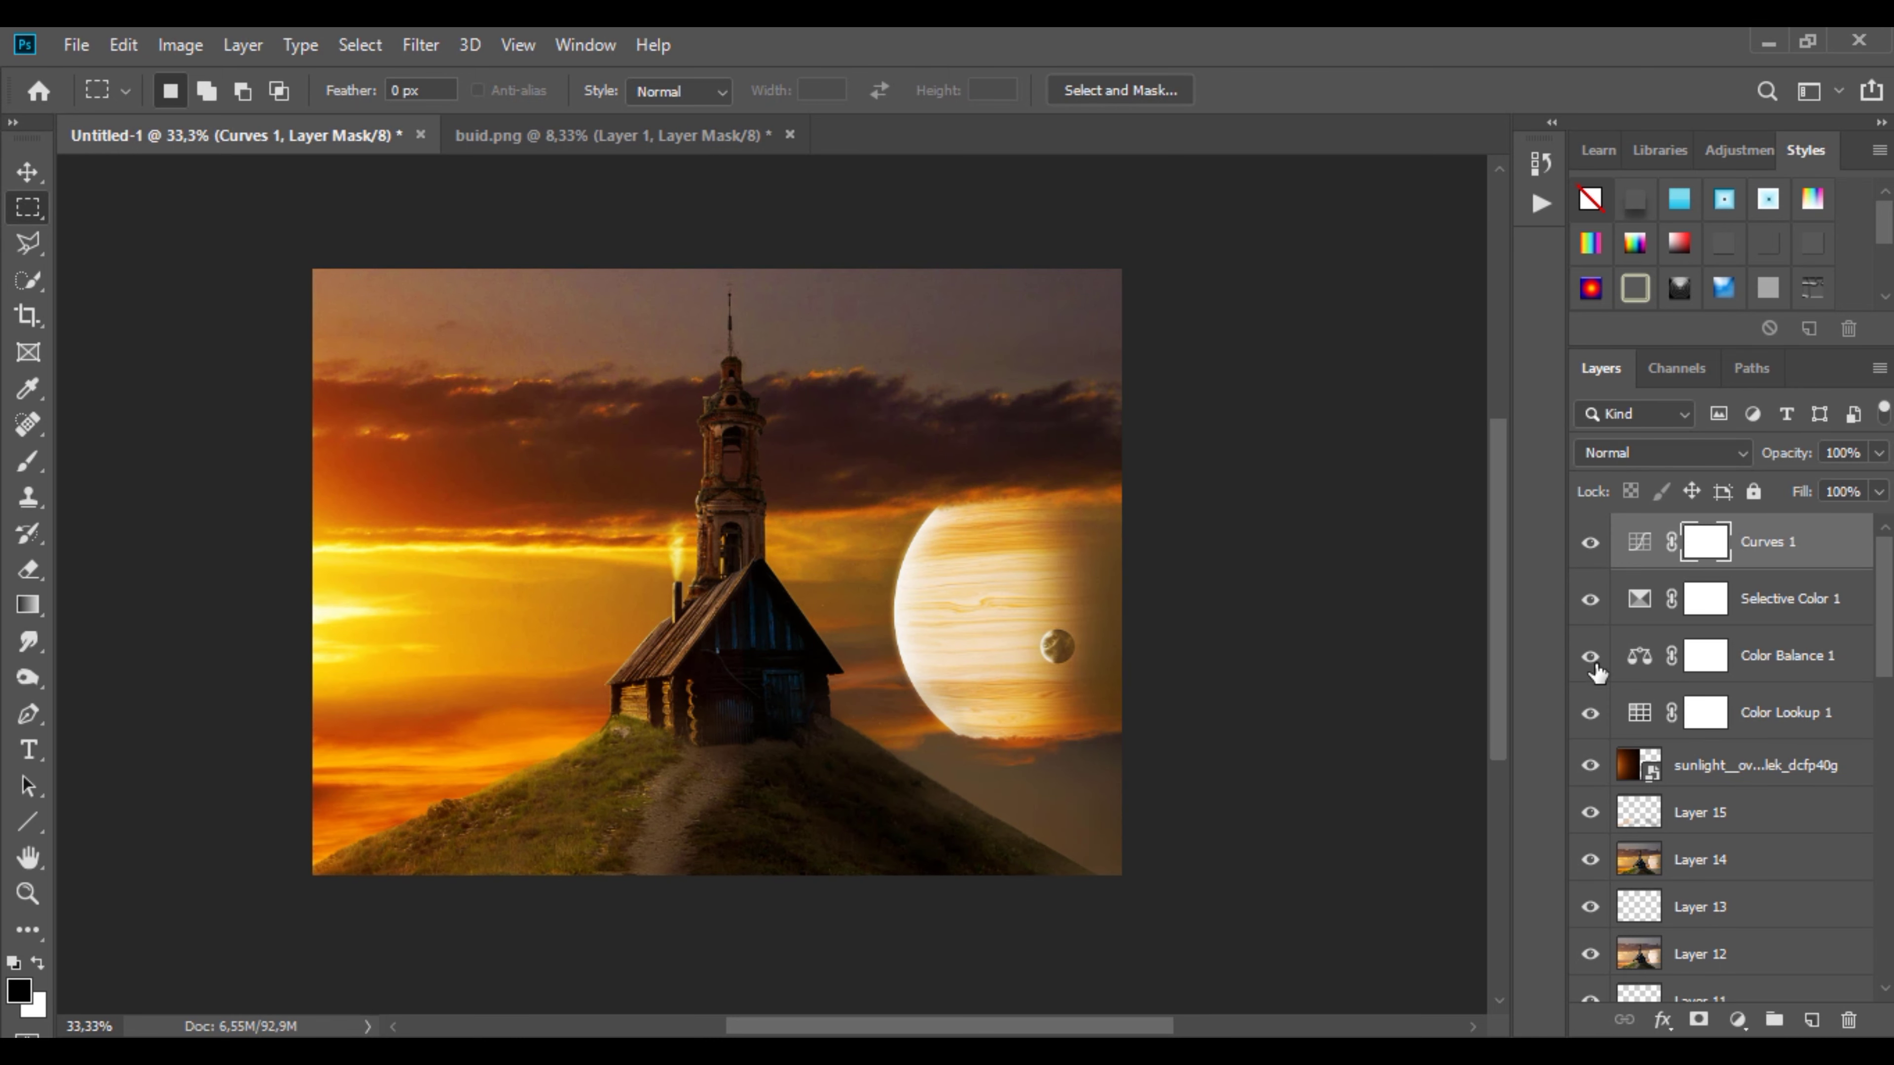
# Step: Add a Levels adjustment layer with the midtone input set to about 1.30
pyautogui.click(1737, 1020)
pyautogui.click(1715, 651)
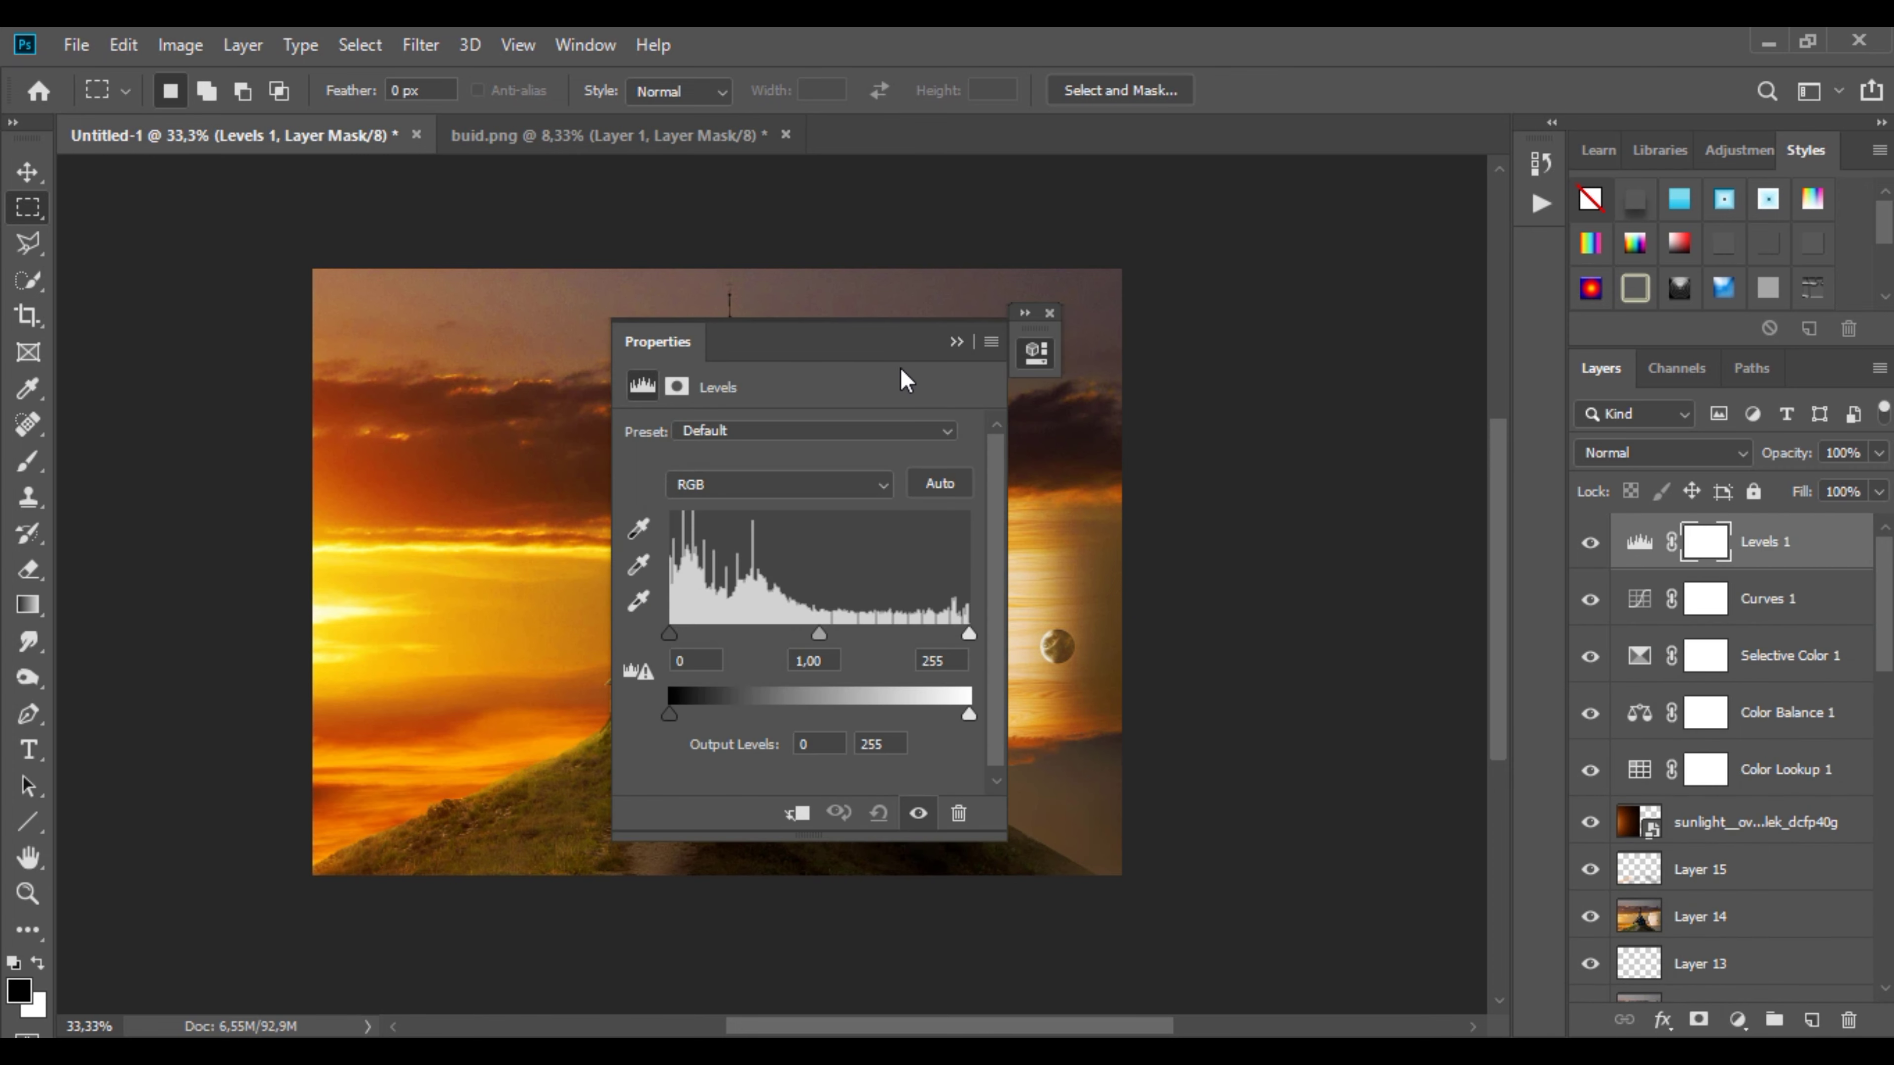
pyautogui.moveTo(1067, 727)
pyautogui.mouseDown()
pyautogui.moveTo(1087, 730)
pyautogui.moveTo(1066, 730)
pyautogui.mouseUp()
pyautogui.moveTo(1215, 650); pyautogui.dragTo(1181, 659)
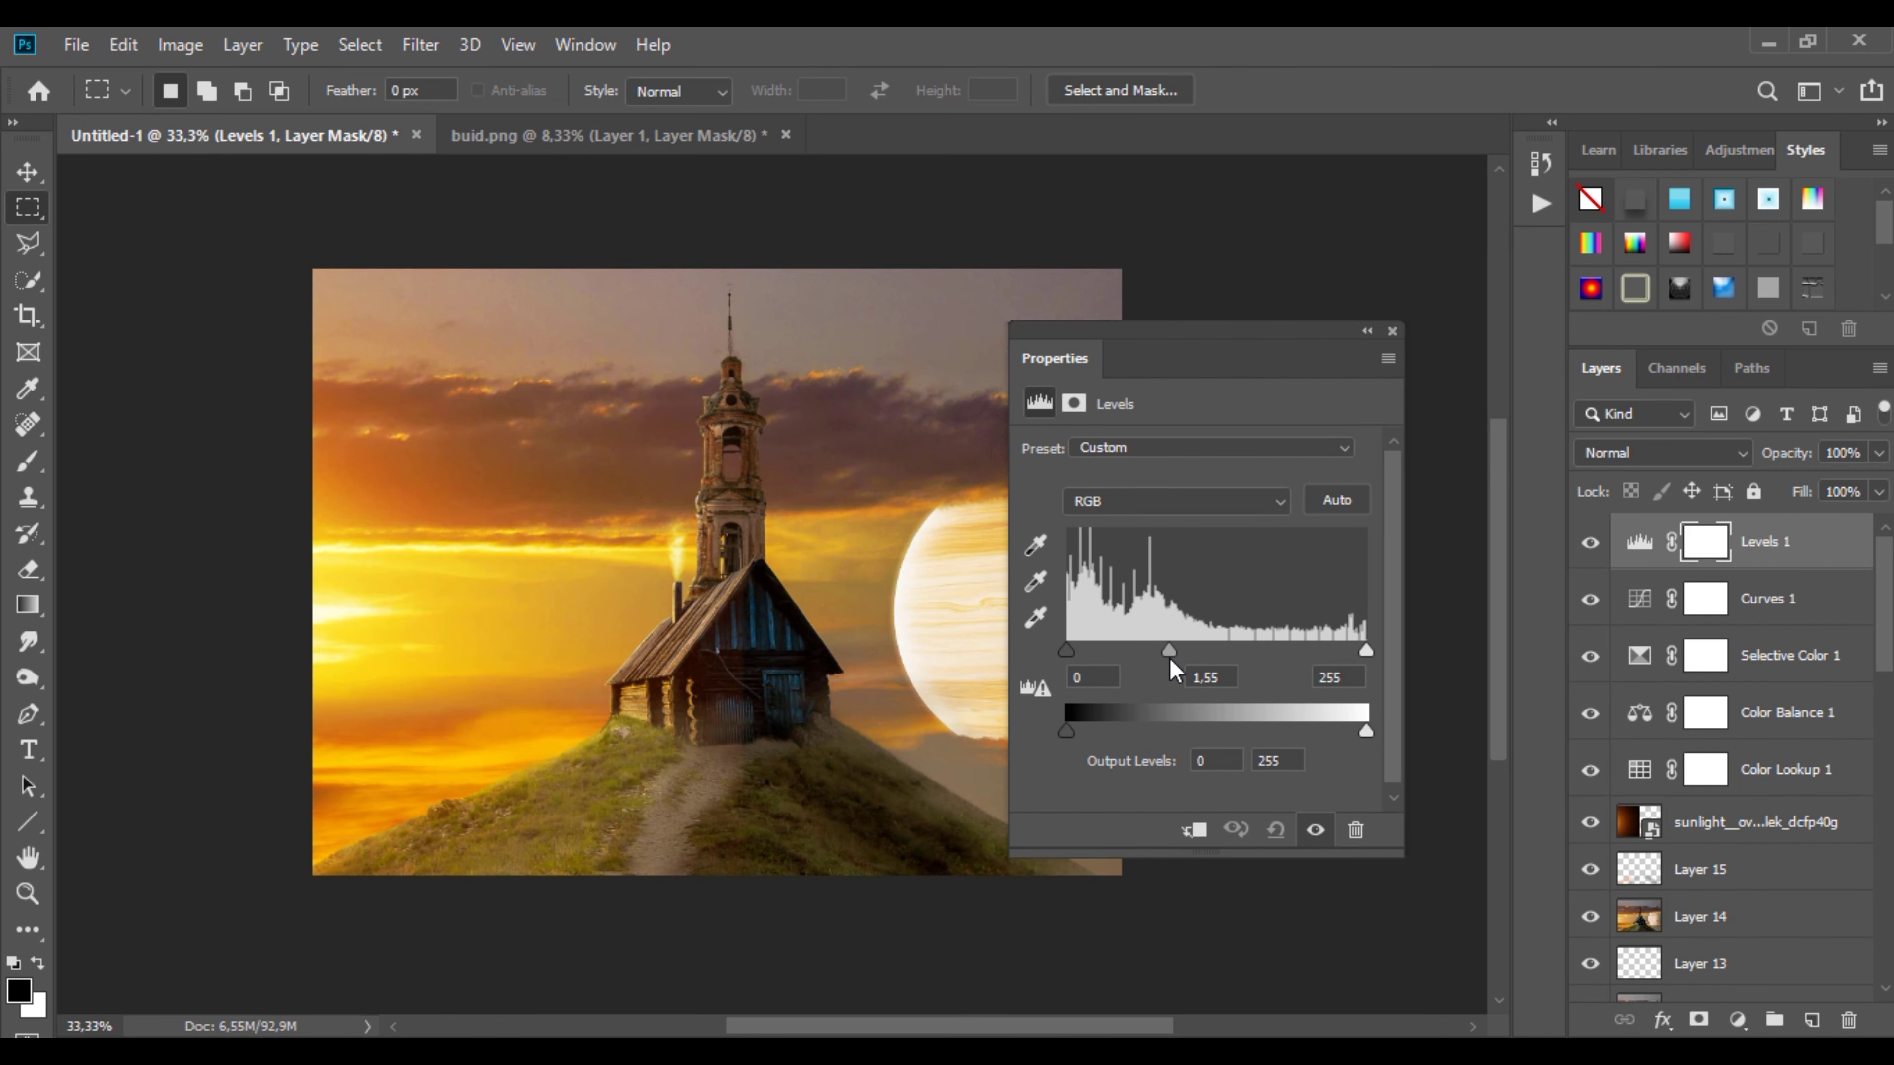
pyautogui.moveTo(1260, 359); pyautogui.dragTo(1362, 386)
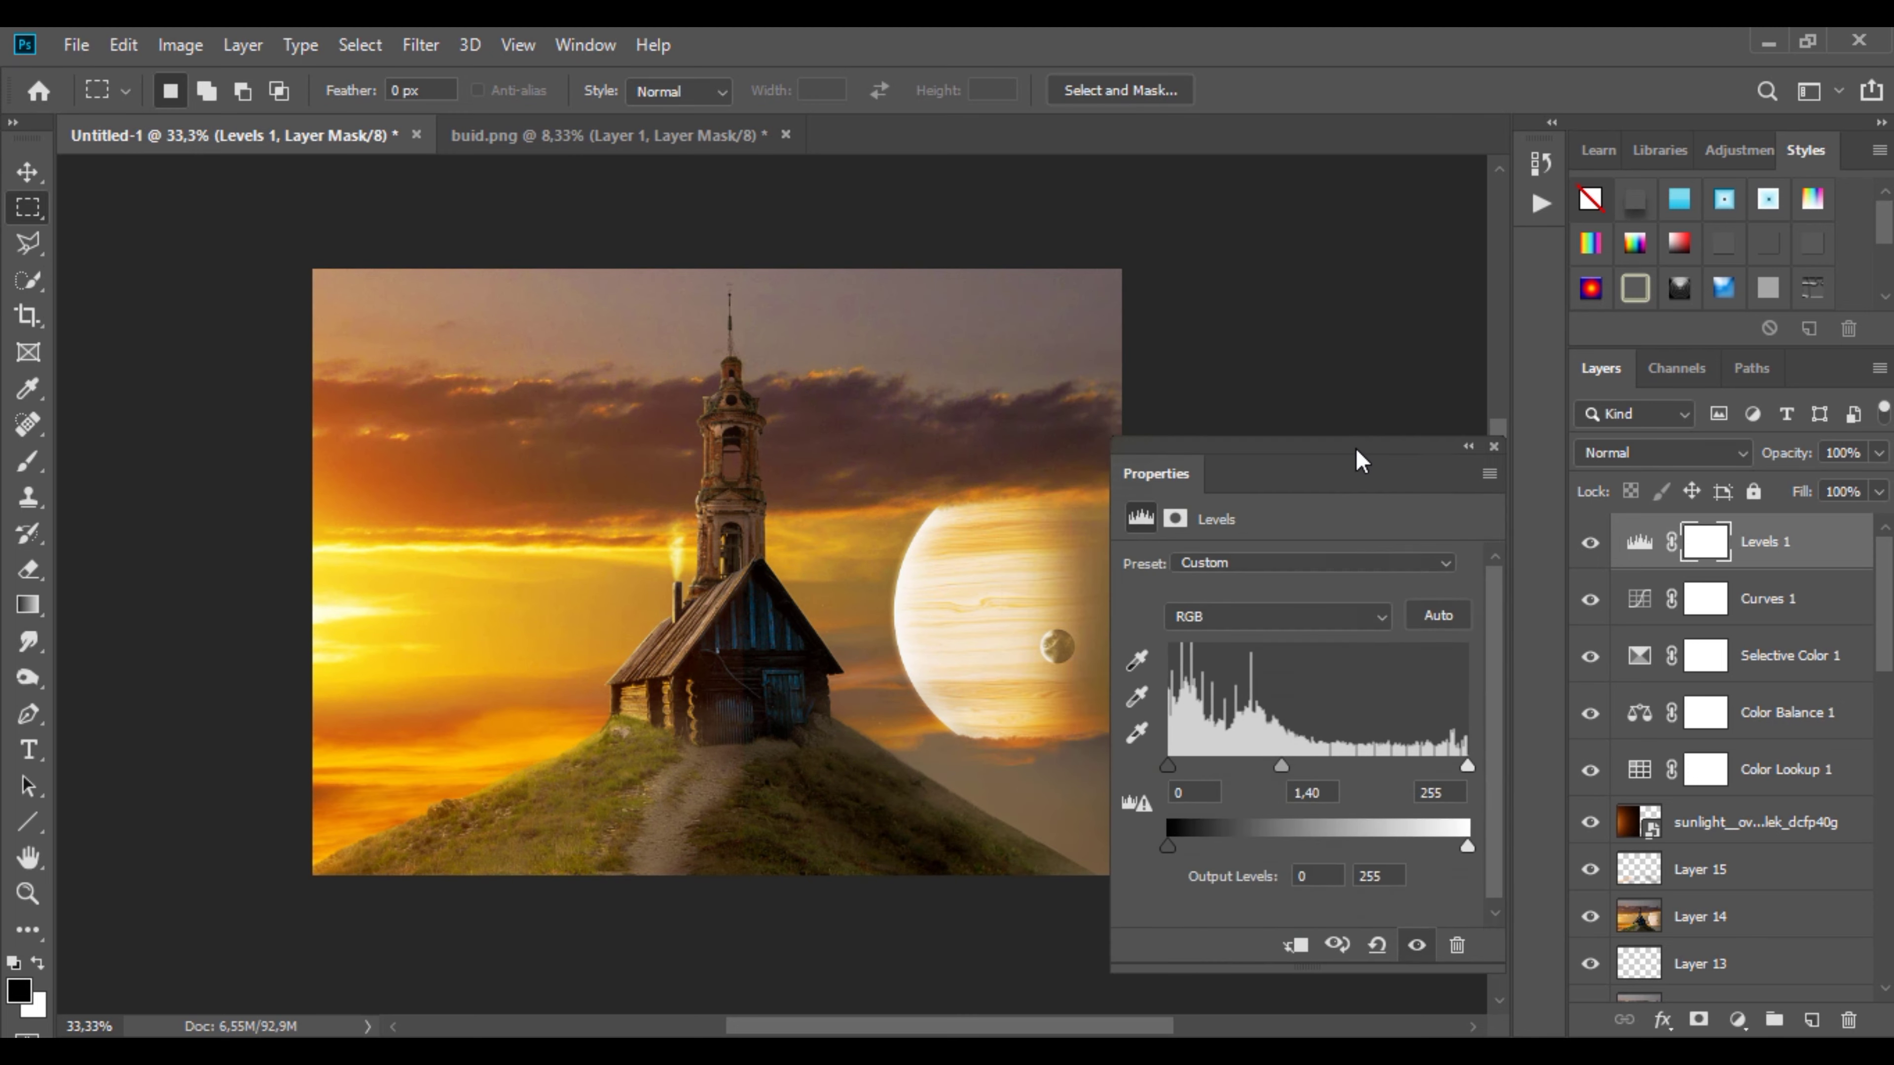
pyautogui.moveTo(1297, 684)
pyautogui.mouseDown()
pyautogui.moveTo(1252, 693)
pyautogui.moveTo(1299, 685)
pyautogui.mouseUp()
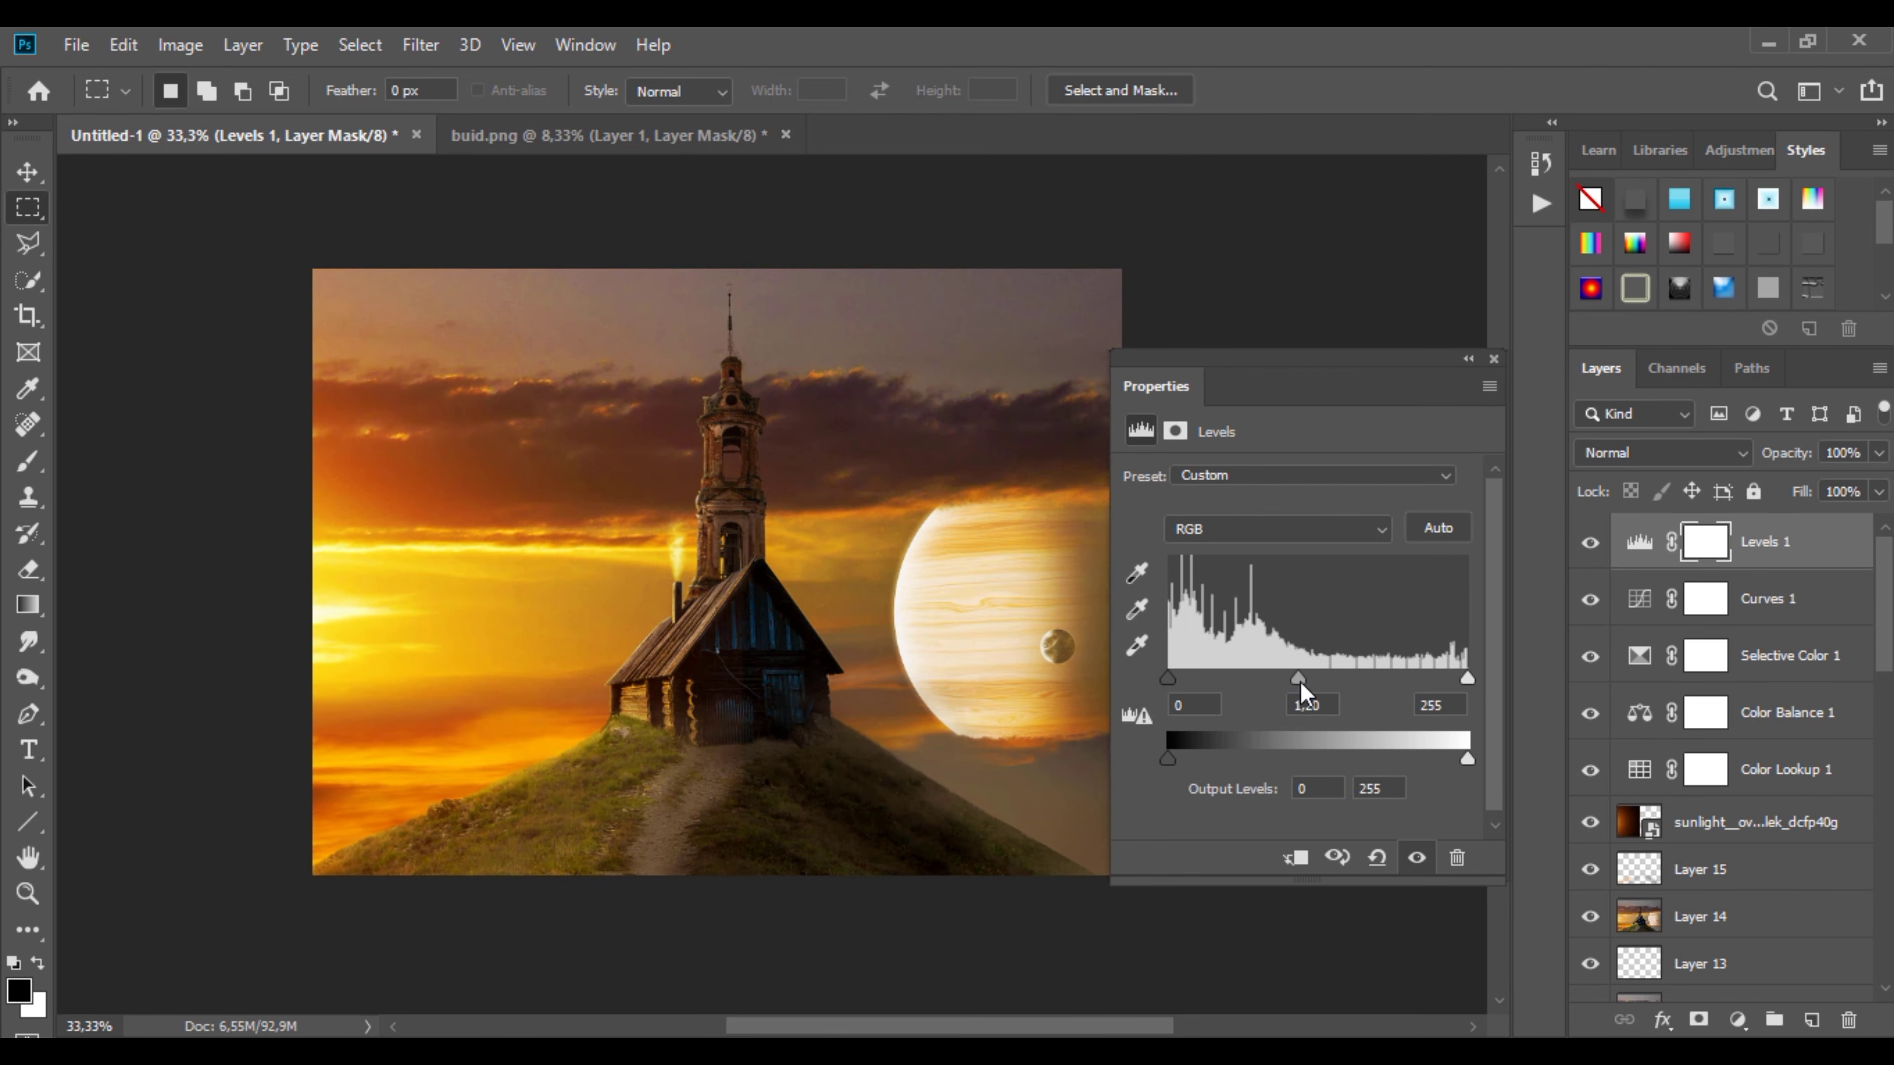
pyautogui.click(1468, 359)
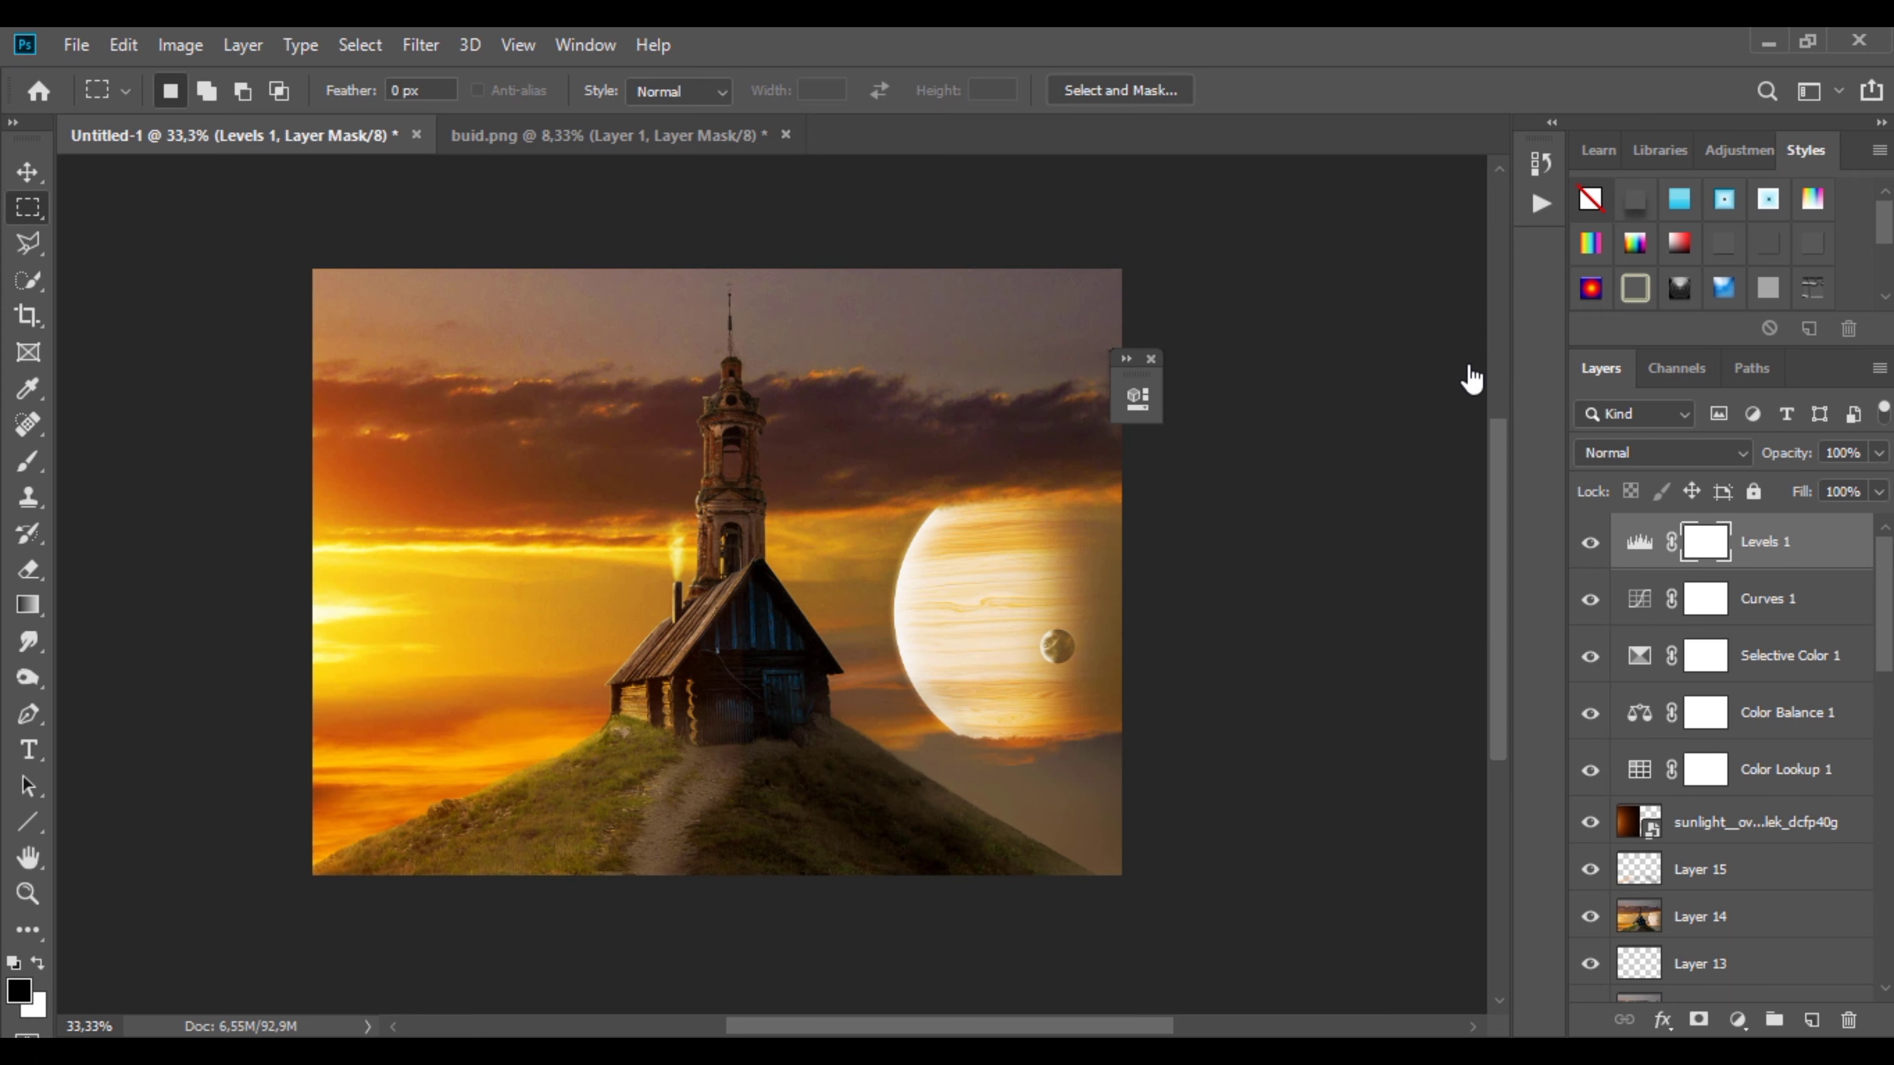
# Step: Create empty Layer 16 and move it below Color Lookup 1
pyautogui.click(1151, 359)
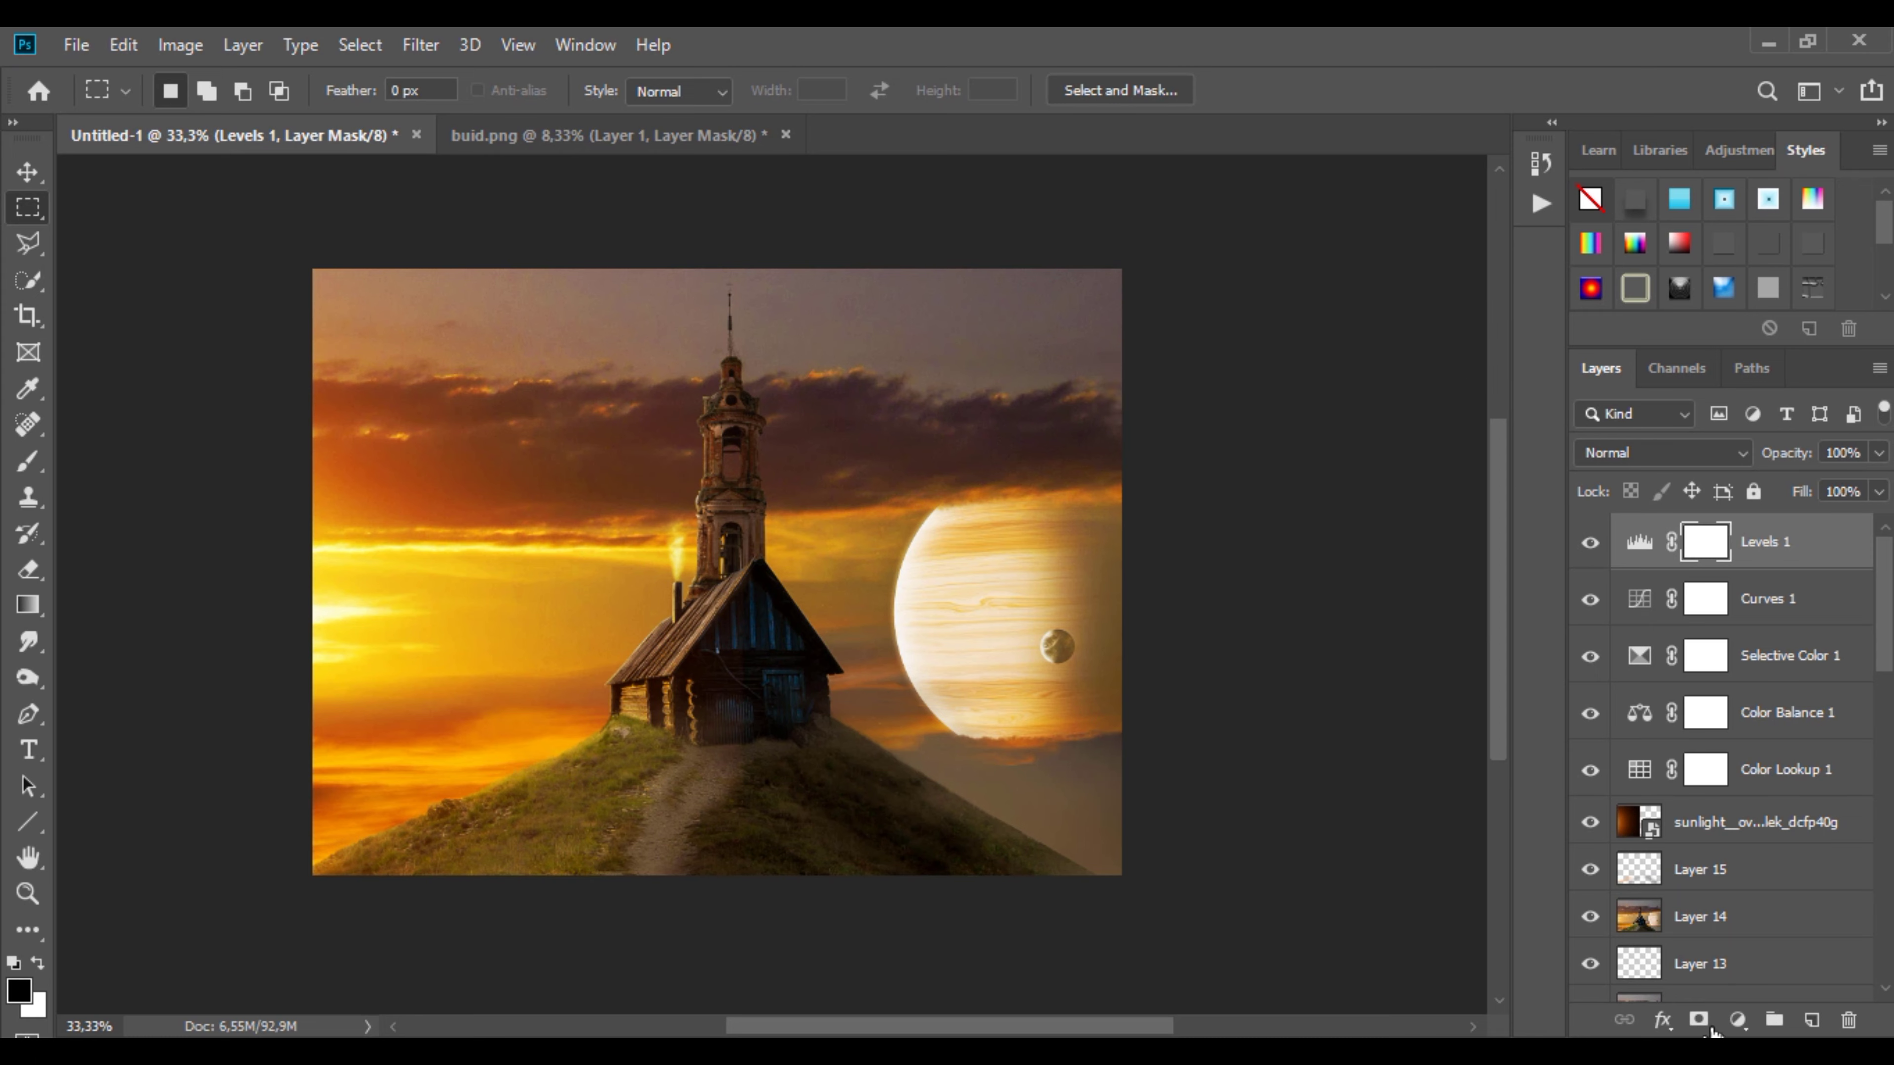
pyautogui.click(1812, 1020)
pyautogui.moveTo(1741, 540); pyautogui.dragTo(1715, 847)
pyautogui.rightClick(490, 562)
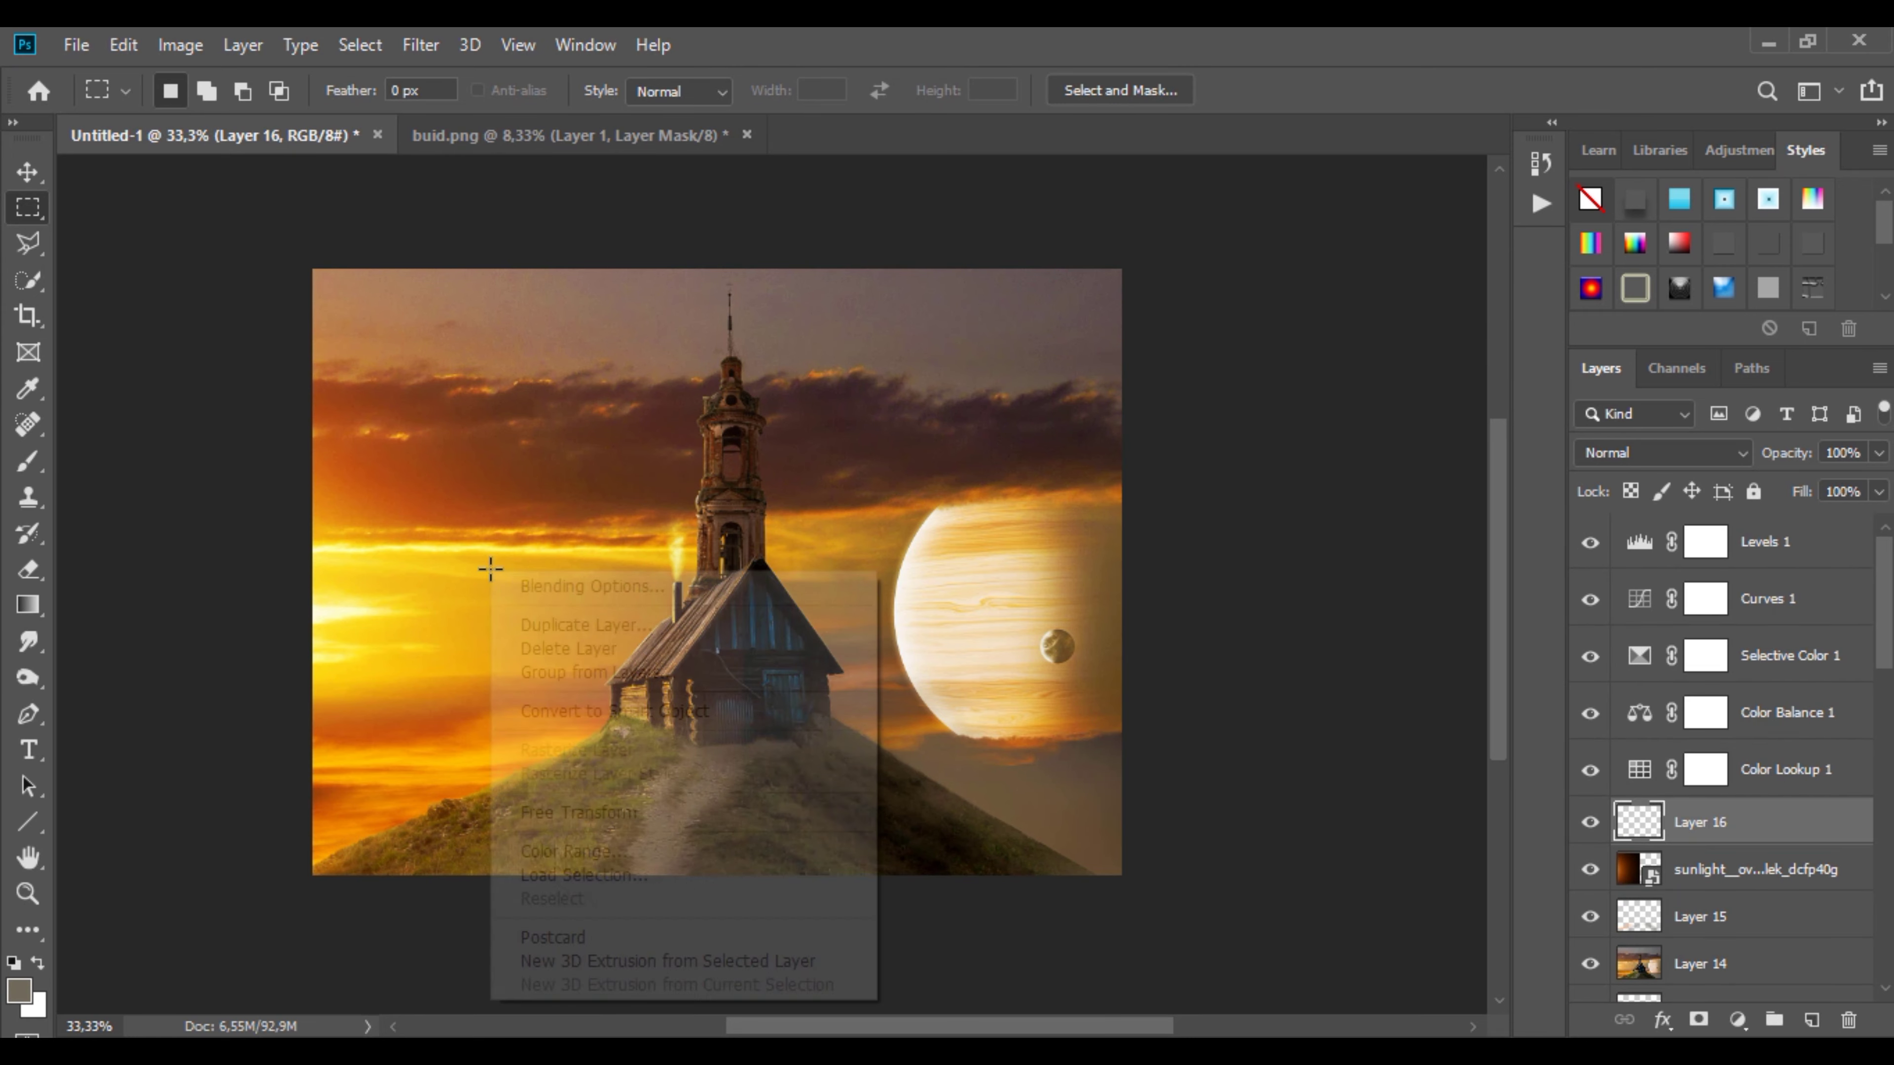
pyautogui.press('Escape')
# Step: Switch to the Brush tool and tidy the brush presets, collapsing Particles, Trees and Others folders
pyautogui.click(28, 463)
pyautogui.rightClick(656, 567)
pyautogui.scroll(-5, 894, 858)
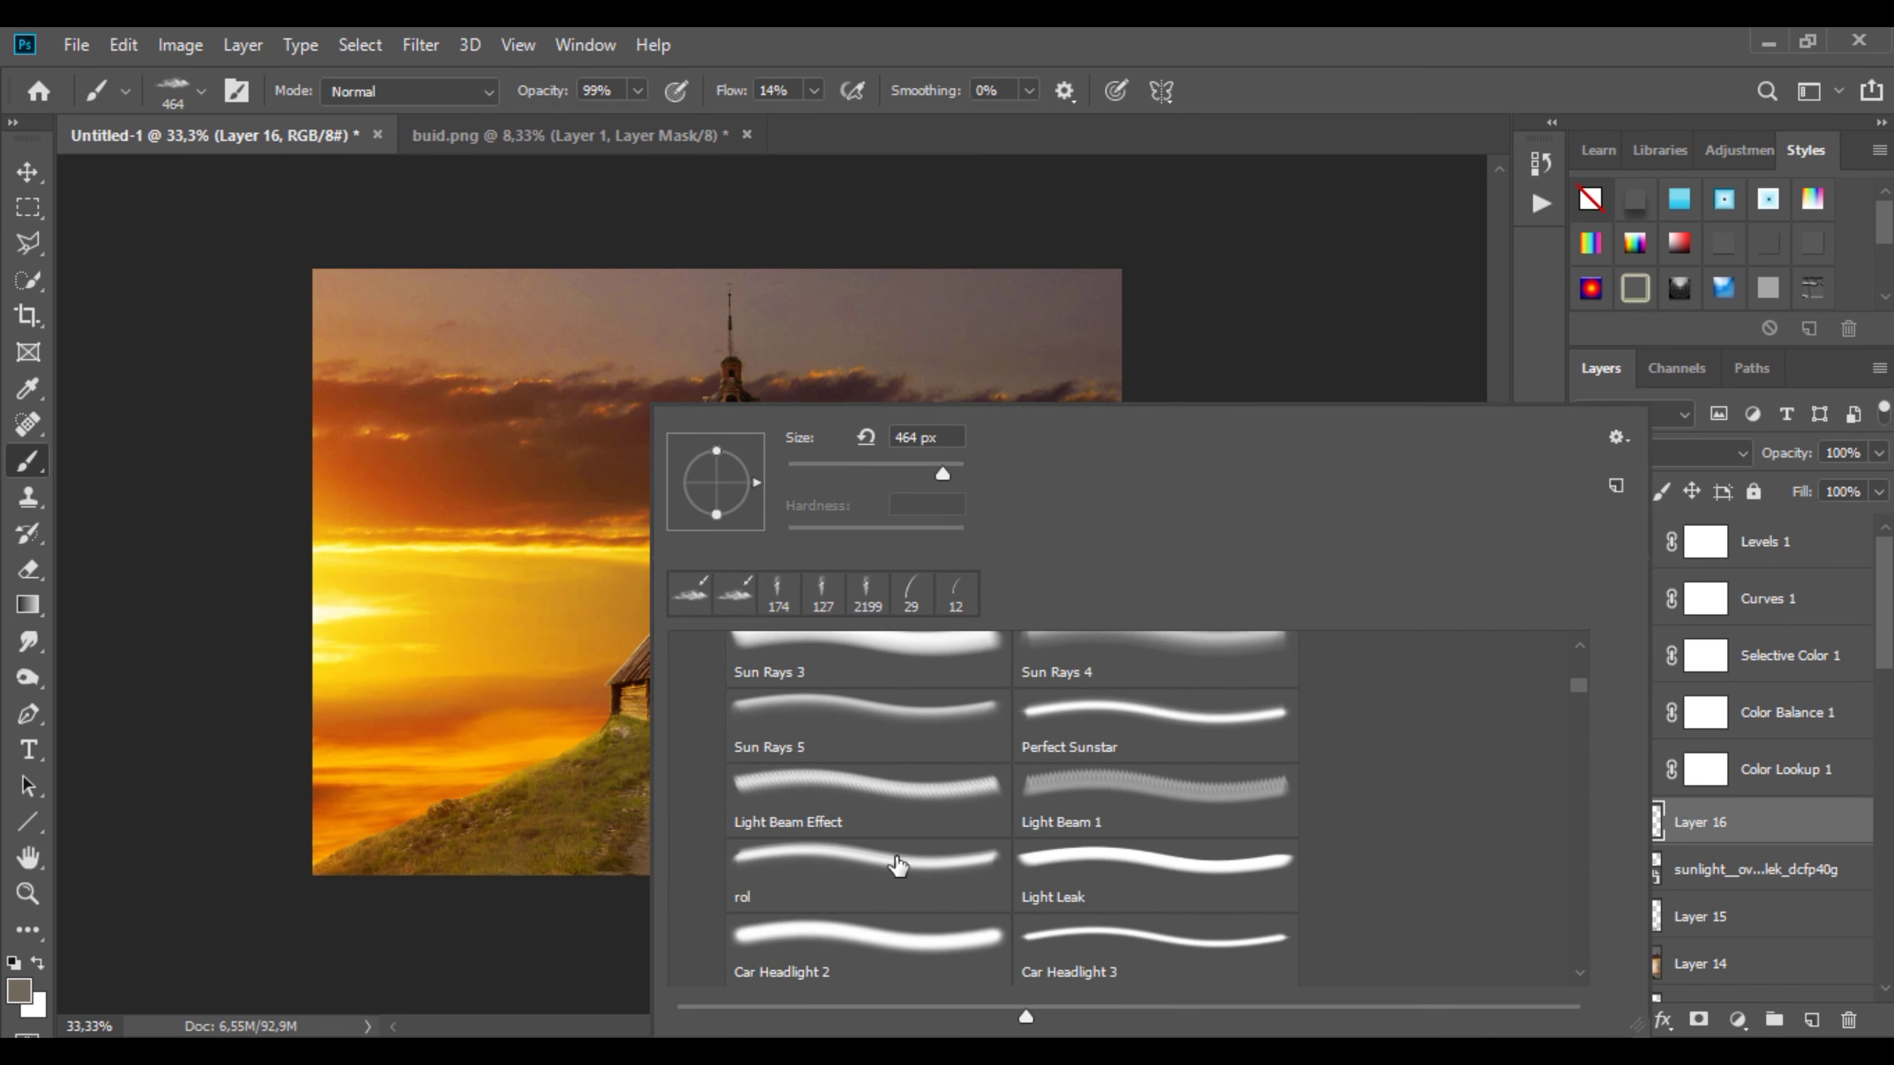
pyautogui.scroll(-5, 895, 858)
pyautogui.scroll(-5, 895, 850)
pyautogui.scroll(5, 895, 837)
pyautogui.scroll(3, 708, 753)
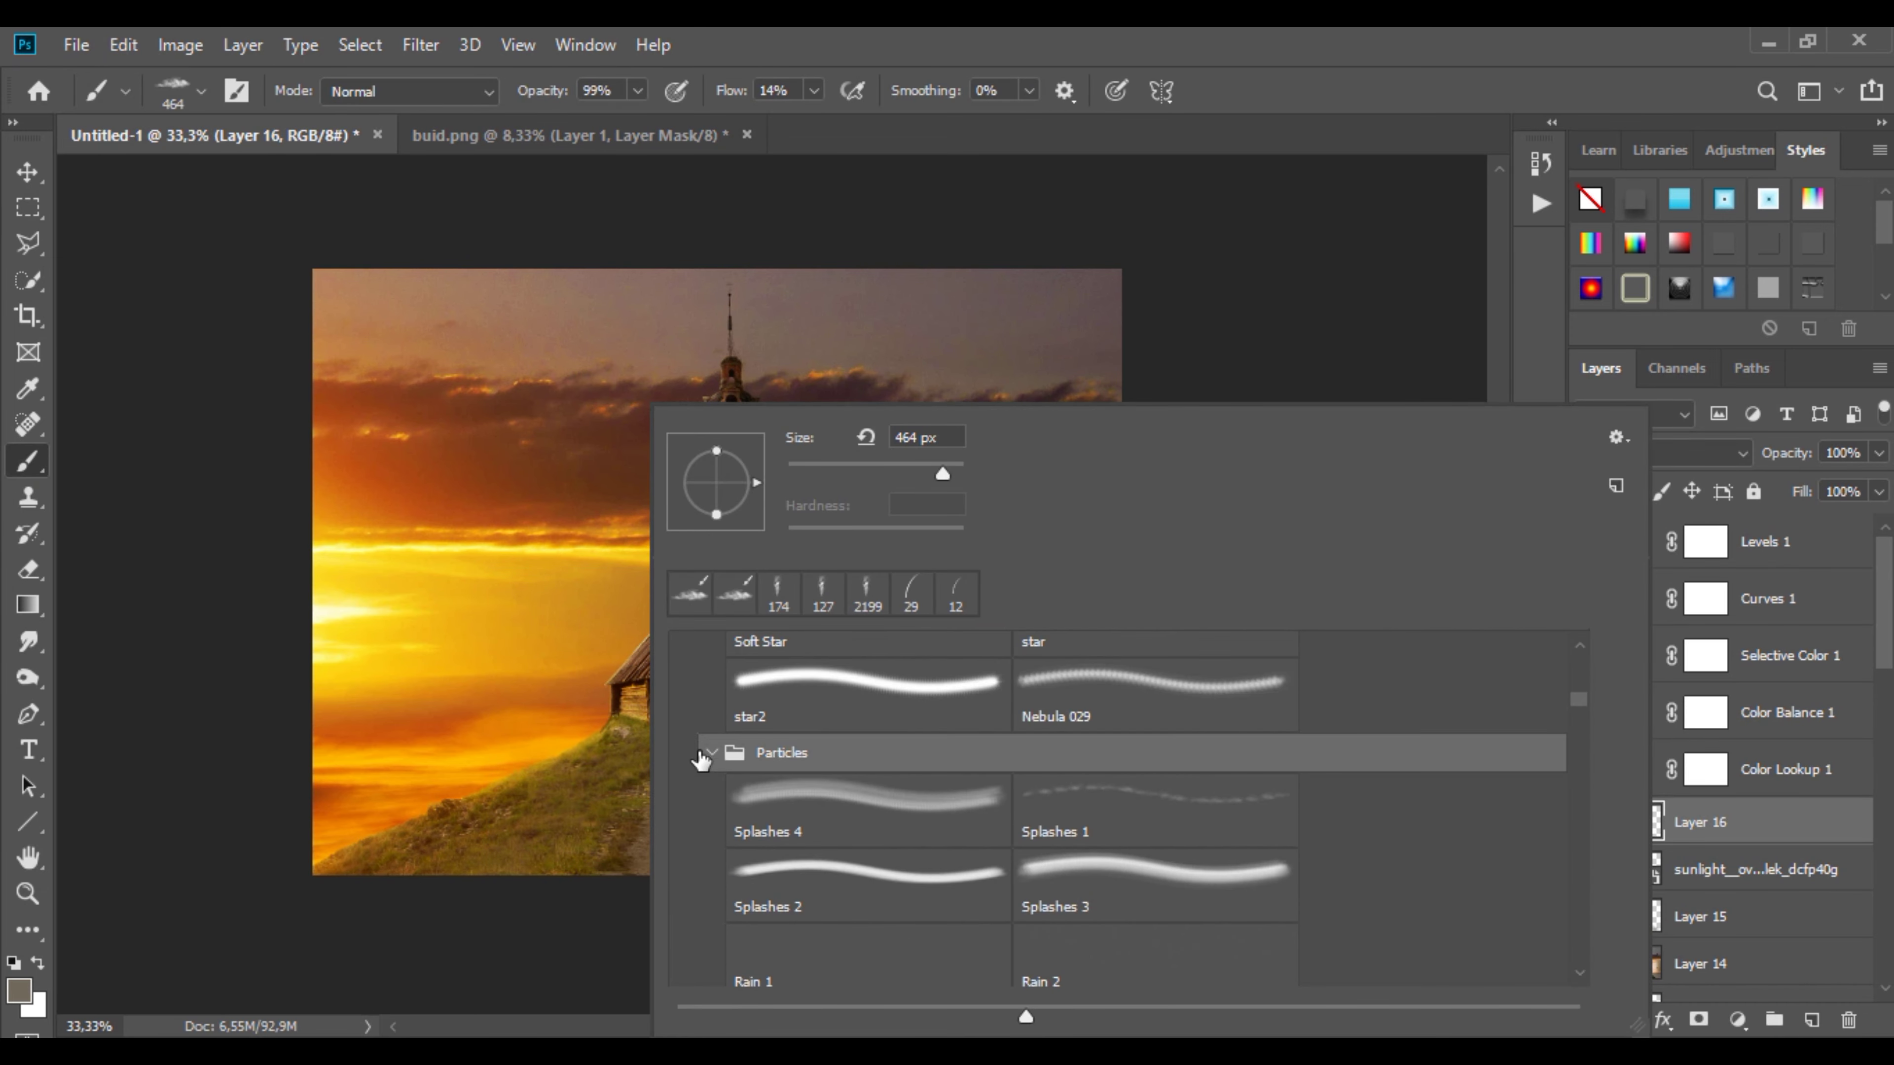
pyautogui.click(711, 752)
pyautogui.click(711, 833)
pyautogui.click(711, 873)
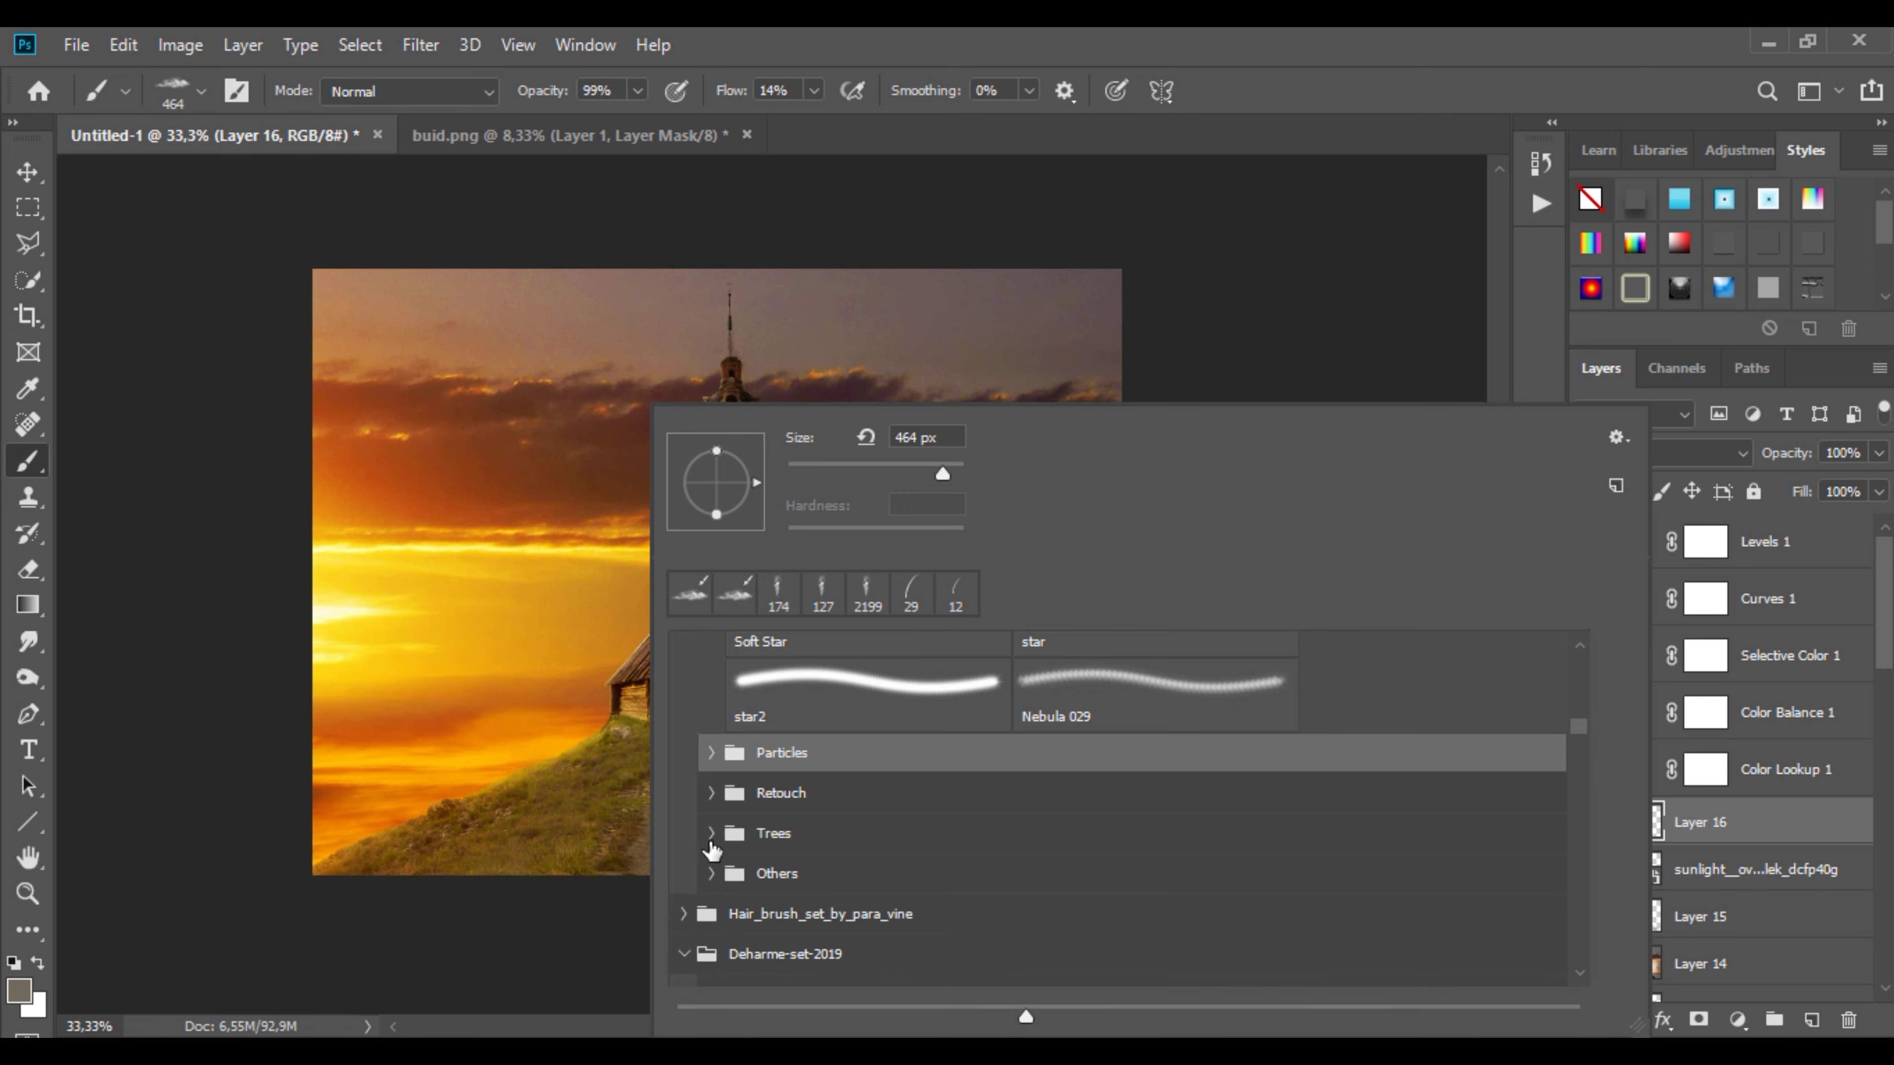
pyautogui.click(711, 793)
pyautogui.scroll(-2, 791, 953)
pyautogui.scroll(-3, 790, 954)
pyautogui.scroll(-3, 719, 909)
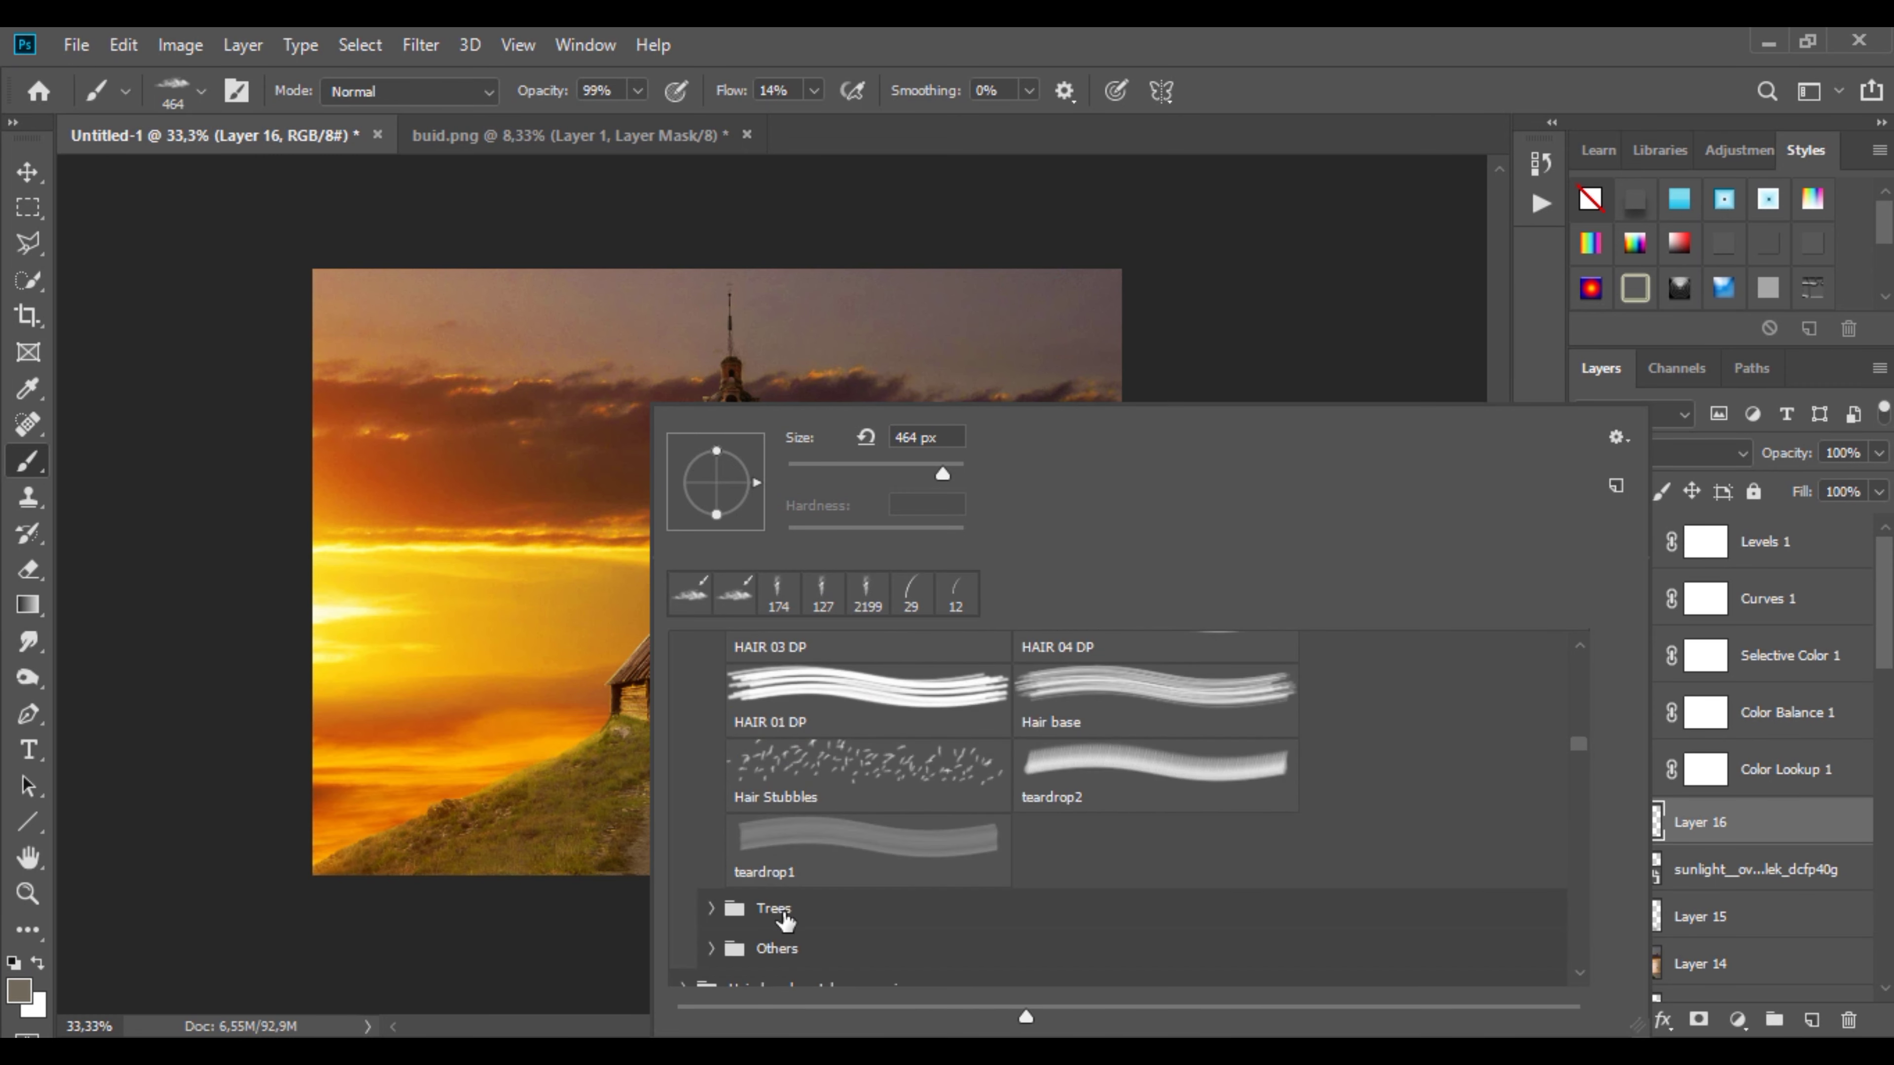
# Step: In the Deharme Set 2019 folder, choose the Deharme-Birds-02 brush
pyautogui.click(680, 909)
pyautogui.scroll(-2, 745, 906)
pyautogui.click(739, 905)
pyautogui.scroll(-2, 775, 905)
pyautogui.click(739, 749)
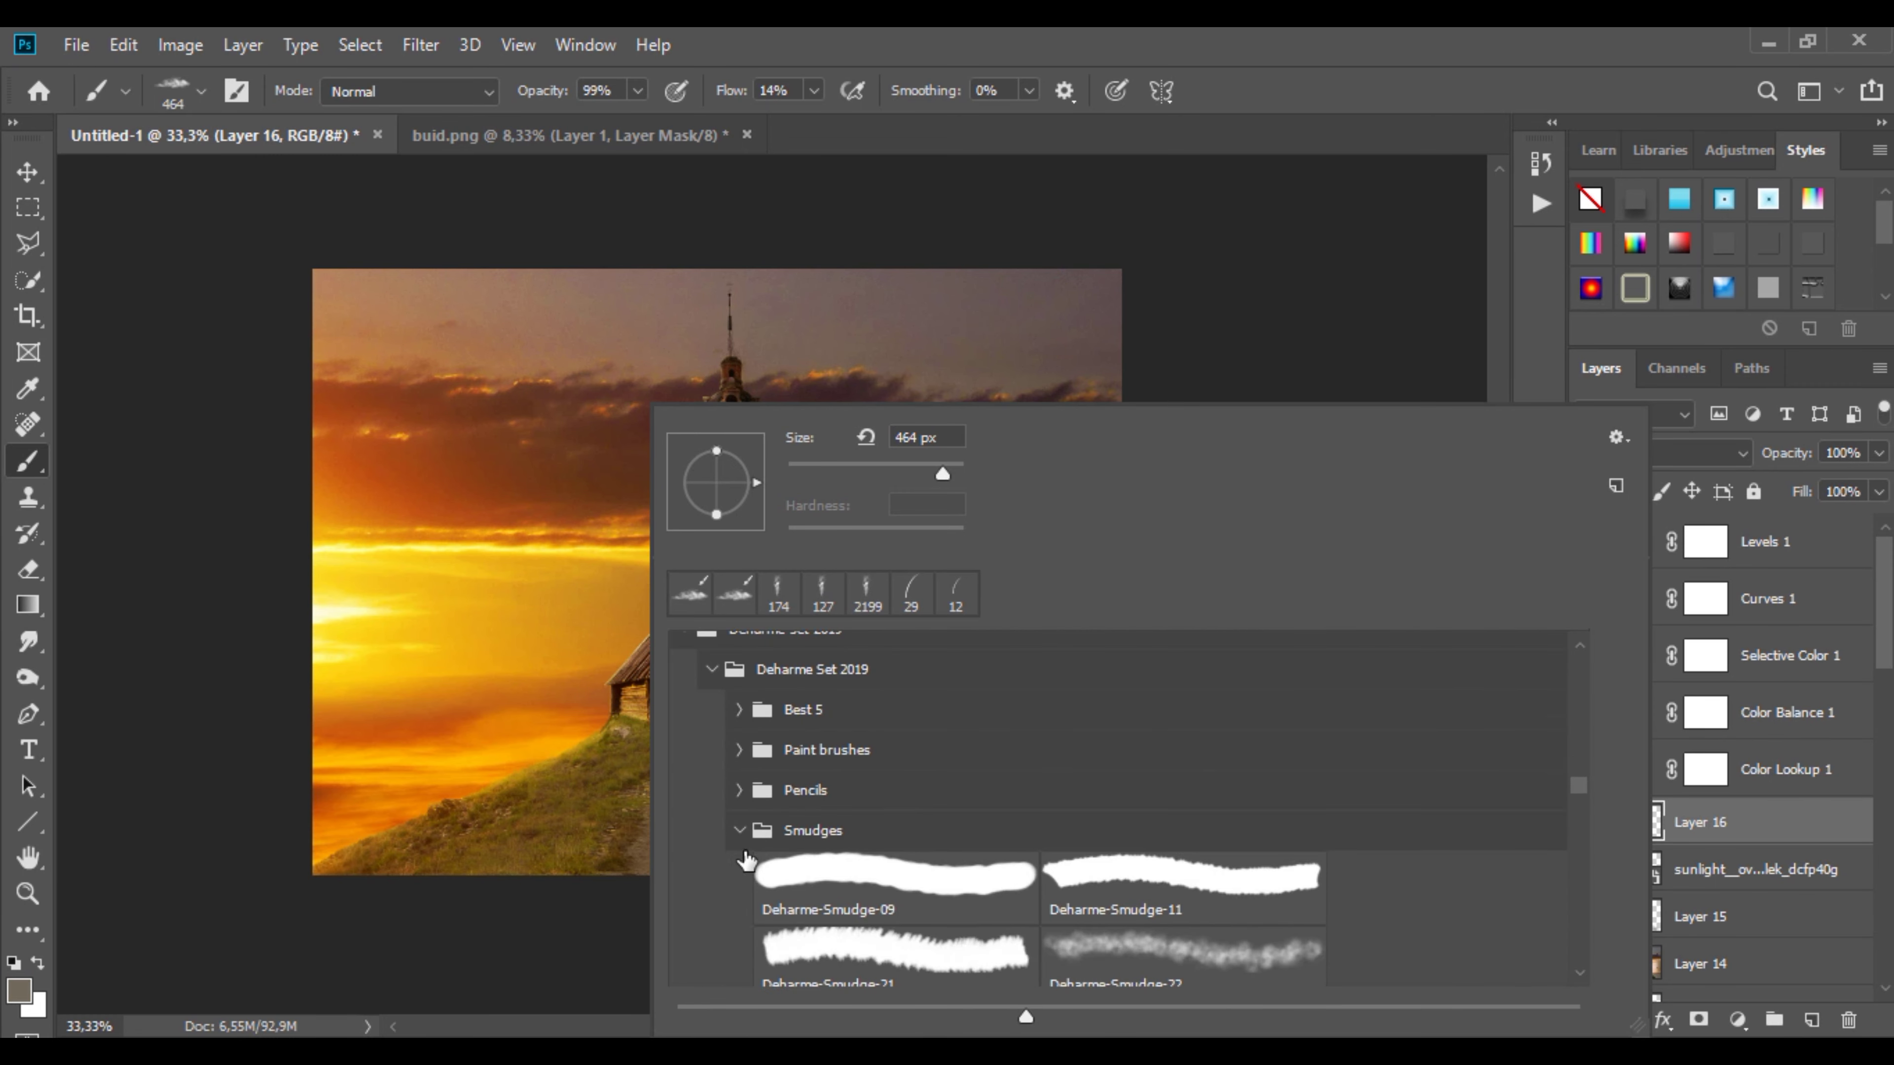
pyautogui.click(740, 831)
pyautogui.scroll(-1, 737, 858)
pyautogui.click(737, 783)
pyautogui.click(738, 861)
pyautogui.scroll(-3, 737, 858)
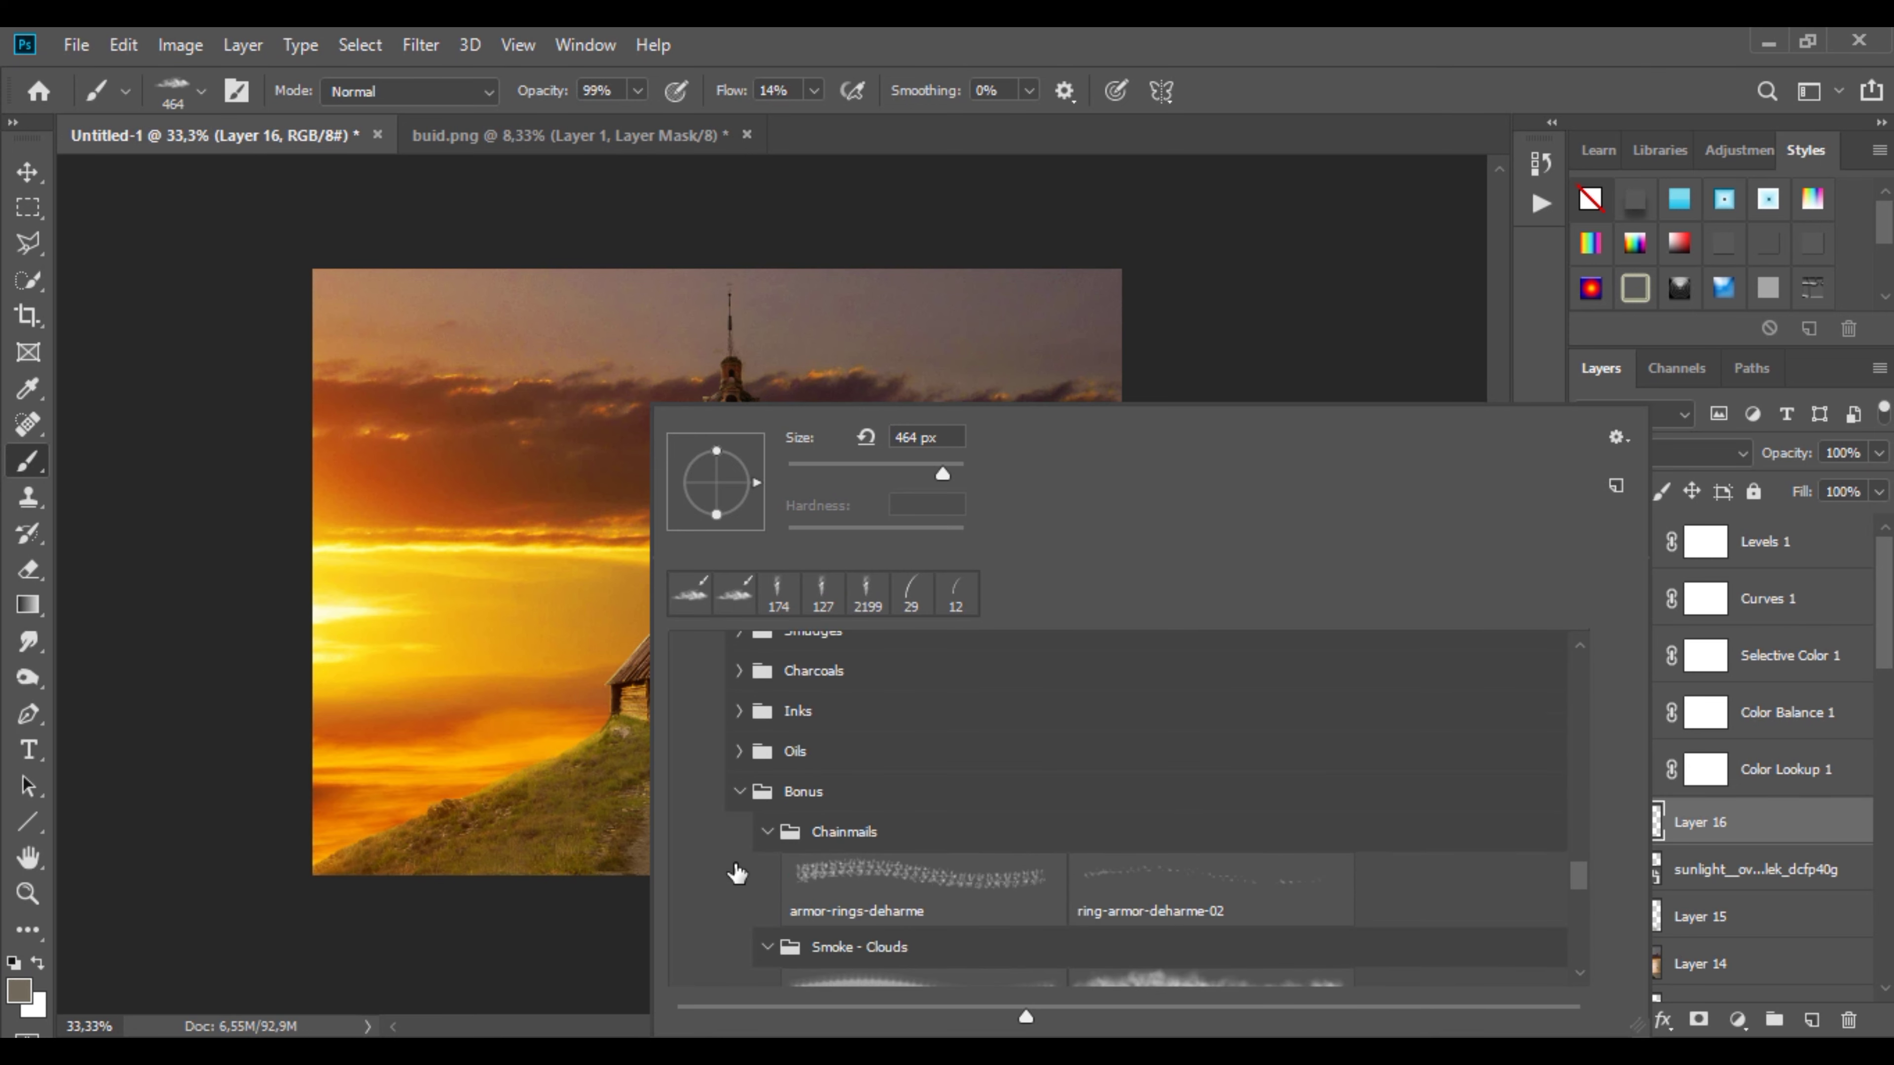
pyautogui.scroll(-3, 737, 866)
pyautogui.scroll(-4, 736, 873)
pyautogui.click(891, 885)
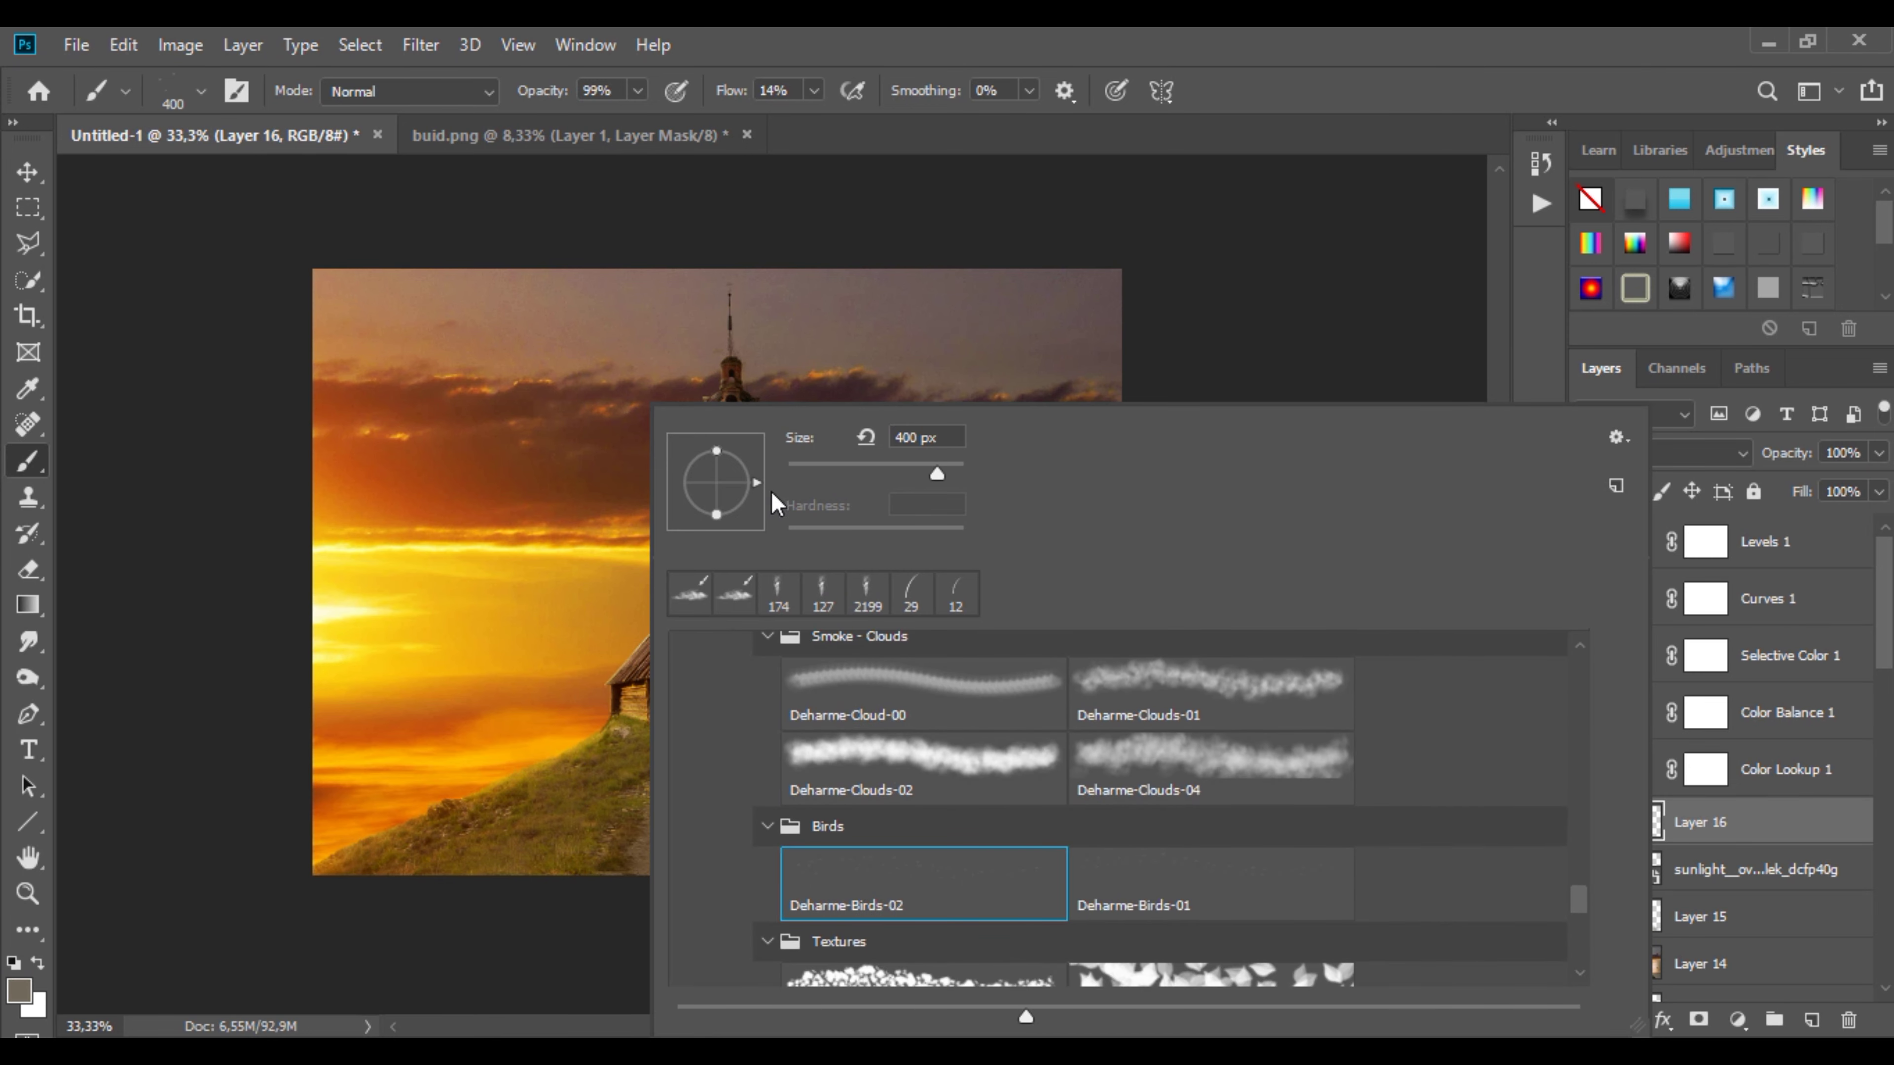
pyautogui.press('Return')
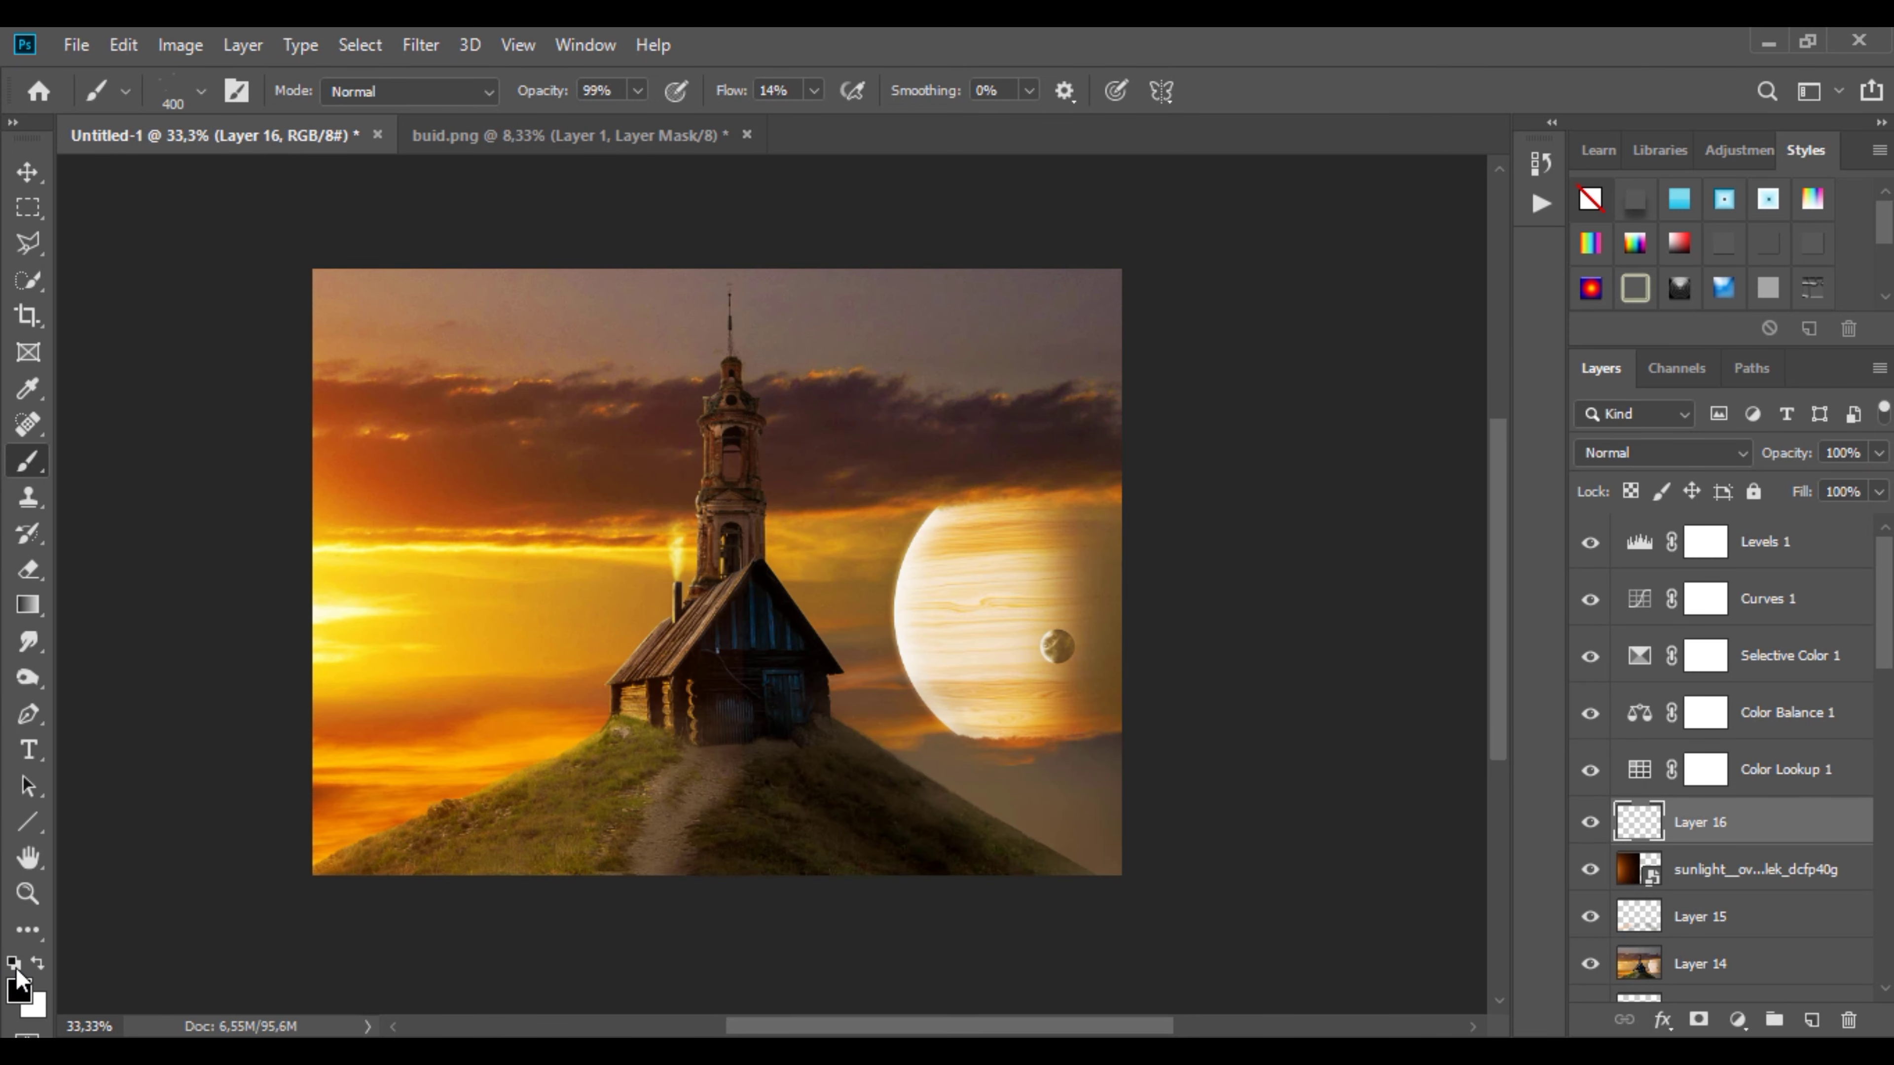
# Step: Set the bird brush to full opacity and flow and enlarge it to 448 px
pyautogui.keyDown('ctrl'); pyautogui.click(546, 622); pyautogui.keyUp('ctrl')
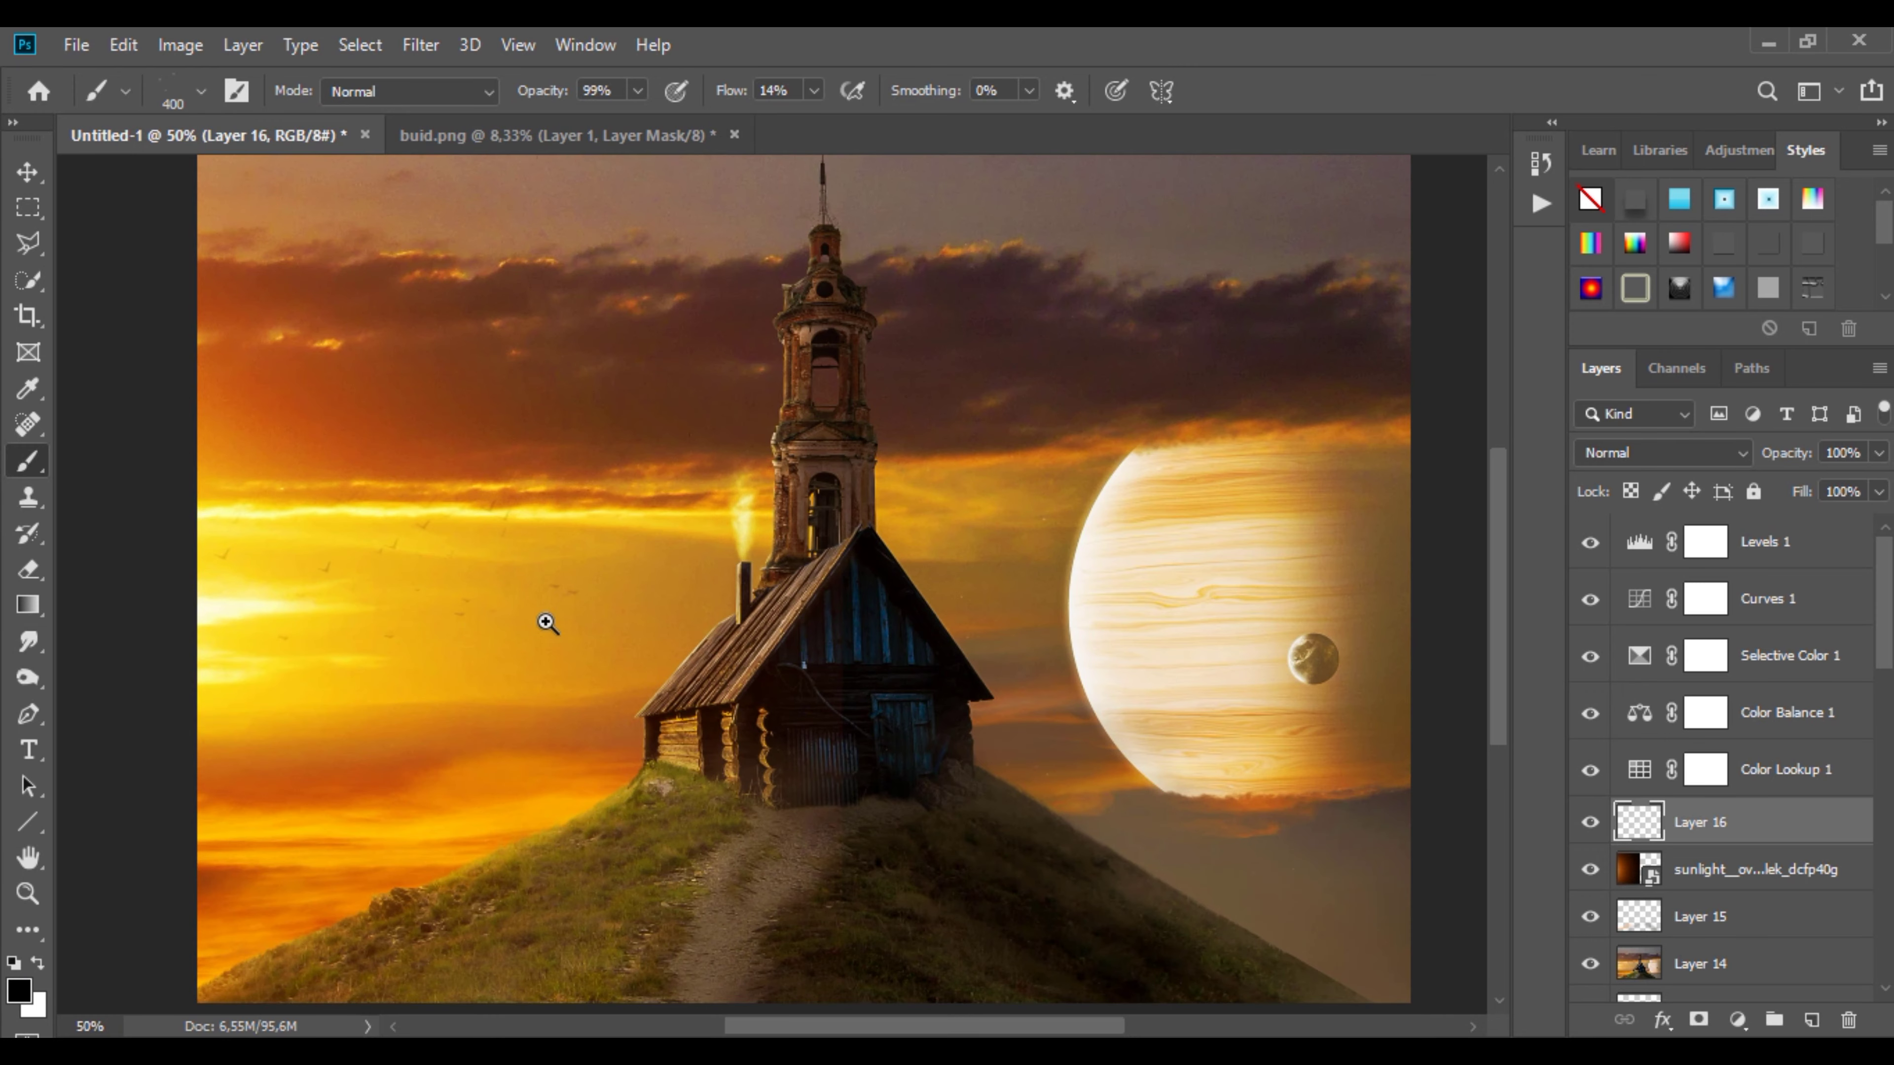
pyautogui.hotkey('shift', '0')
pyautogui.press('0')
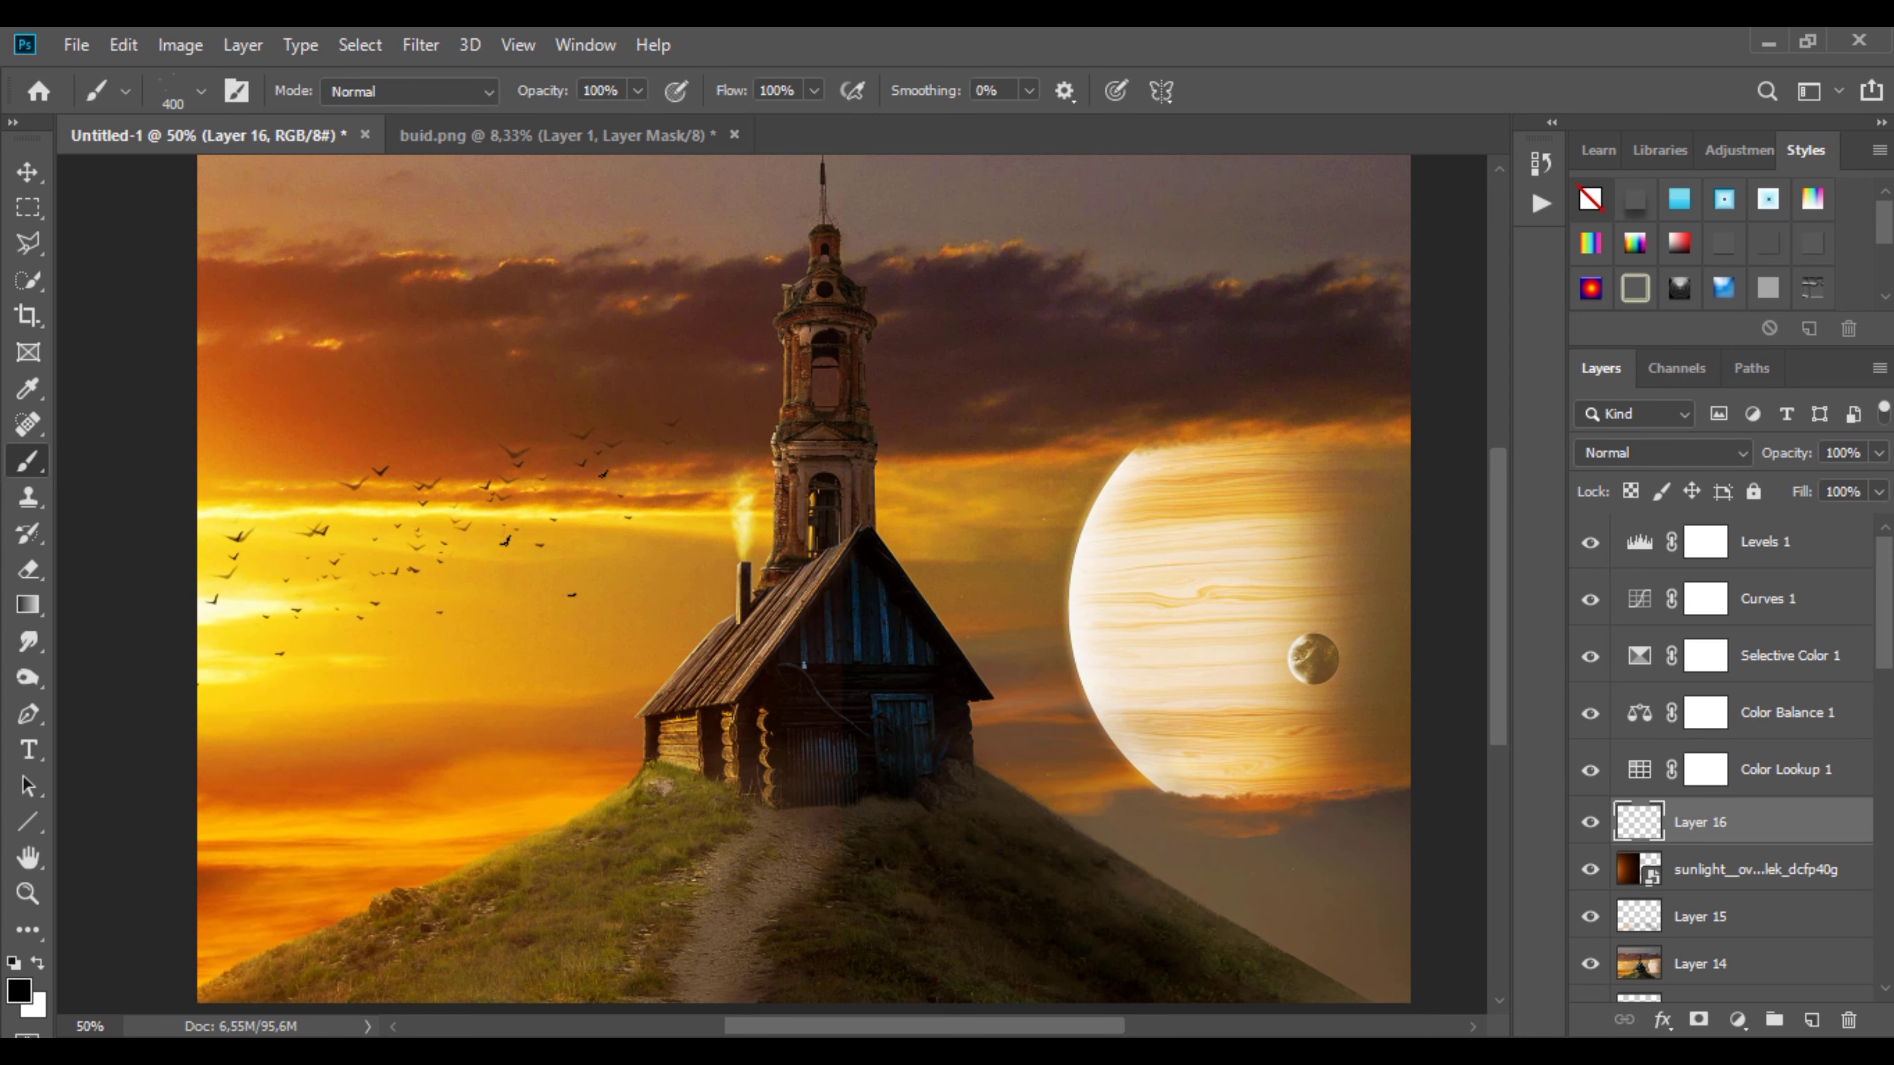
pyautogui.hotkey('ctrl', '-')
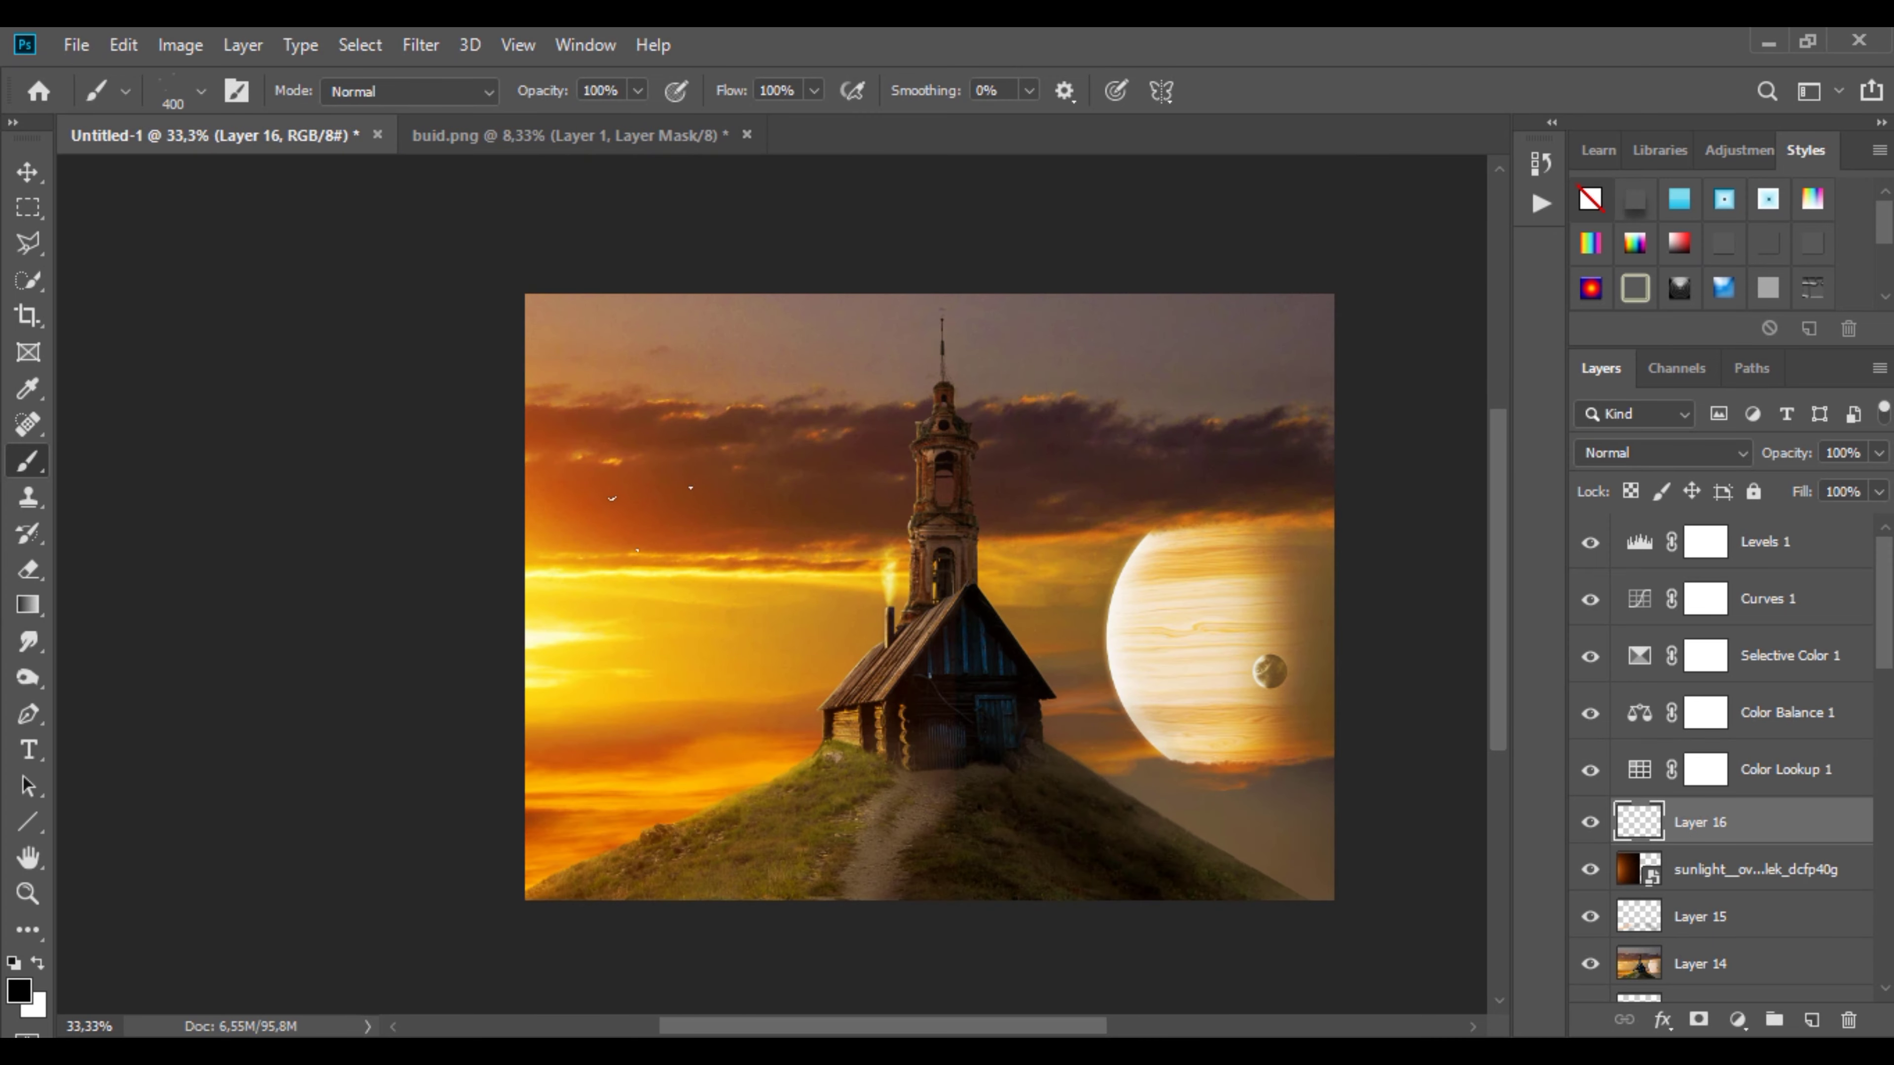
pyautogui.rightClick(797, 569)
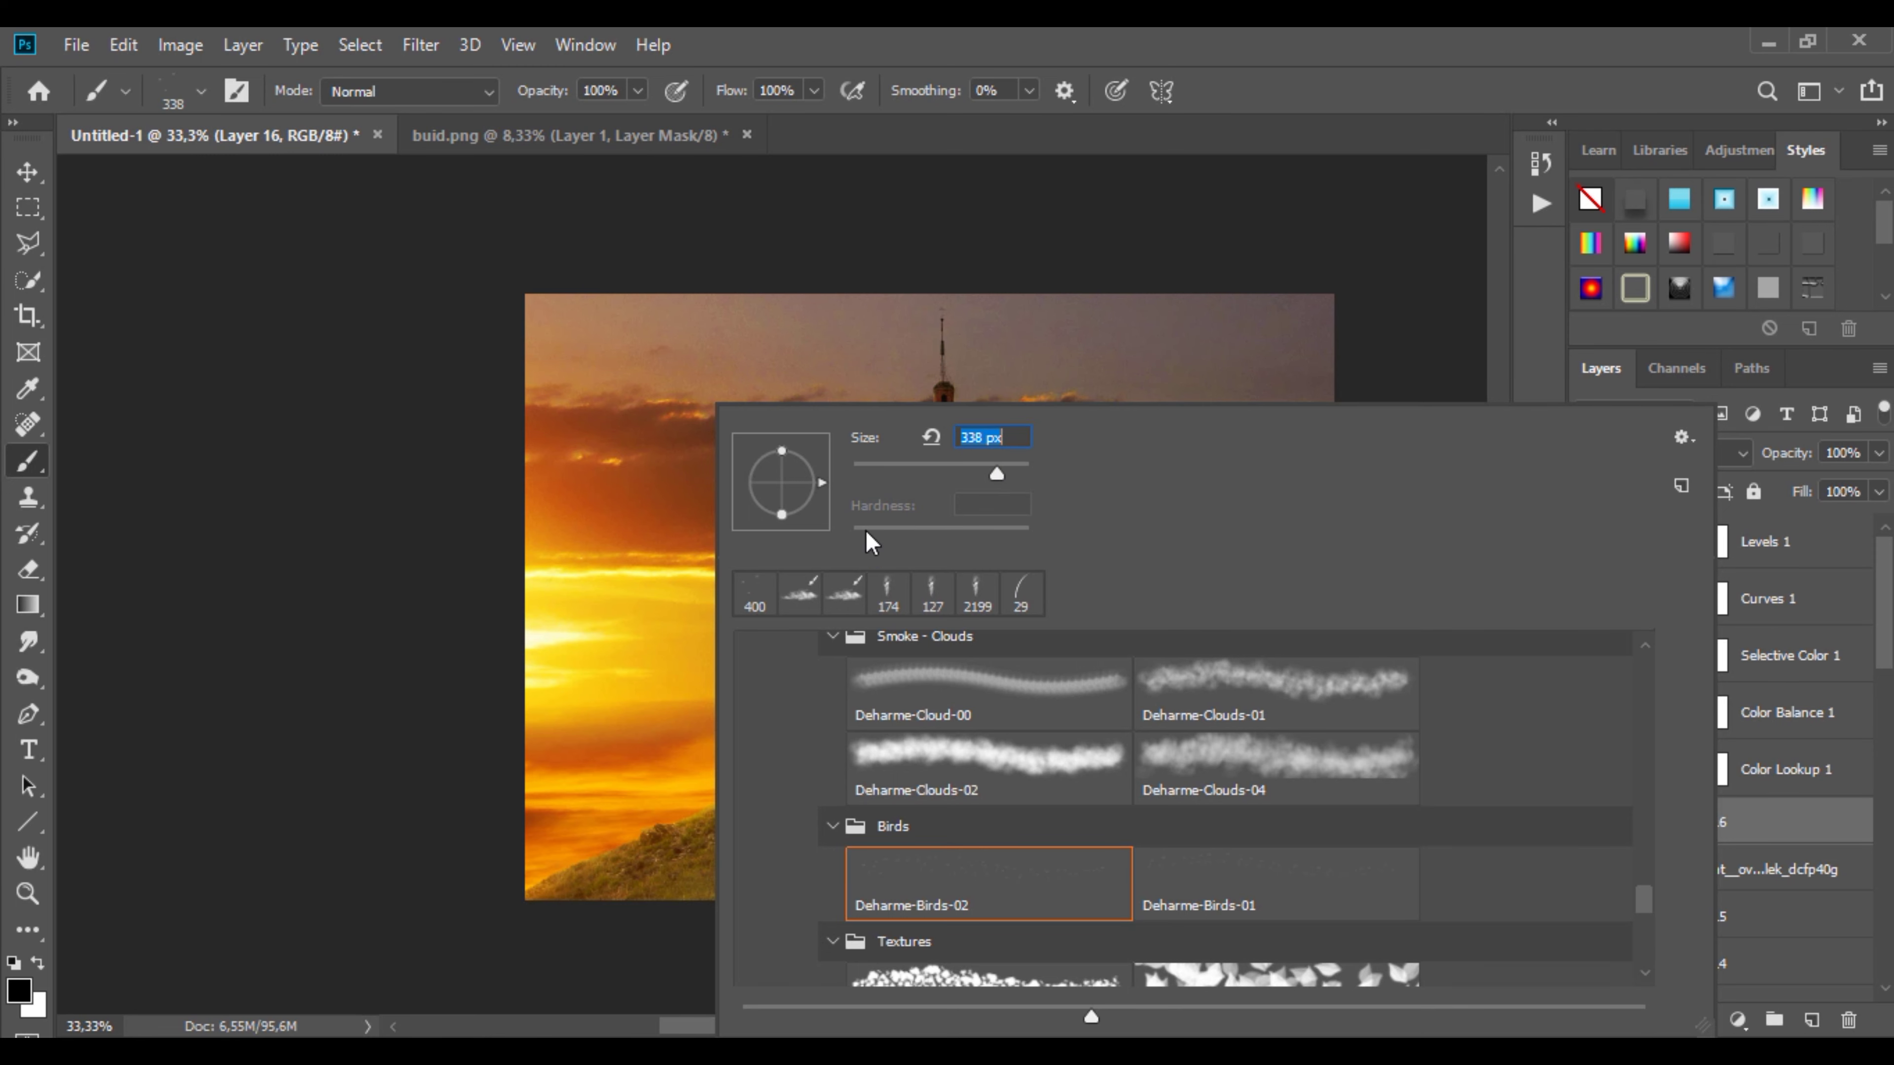
pyautogui.moveTo(996, 474); pyautogui.dragTo(945, 474)
pyautogui.press('Return')
# Step: Stamp a flock of birds into the sky beside the tower, resizing the brush to 400 px
pyautogui.click(781, 577)
pyautogui.rightClick(659, 585)
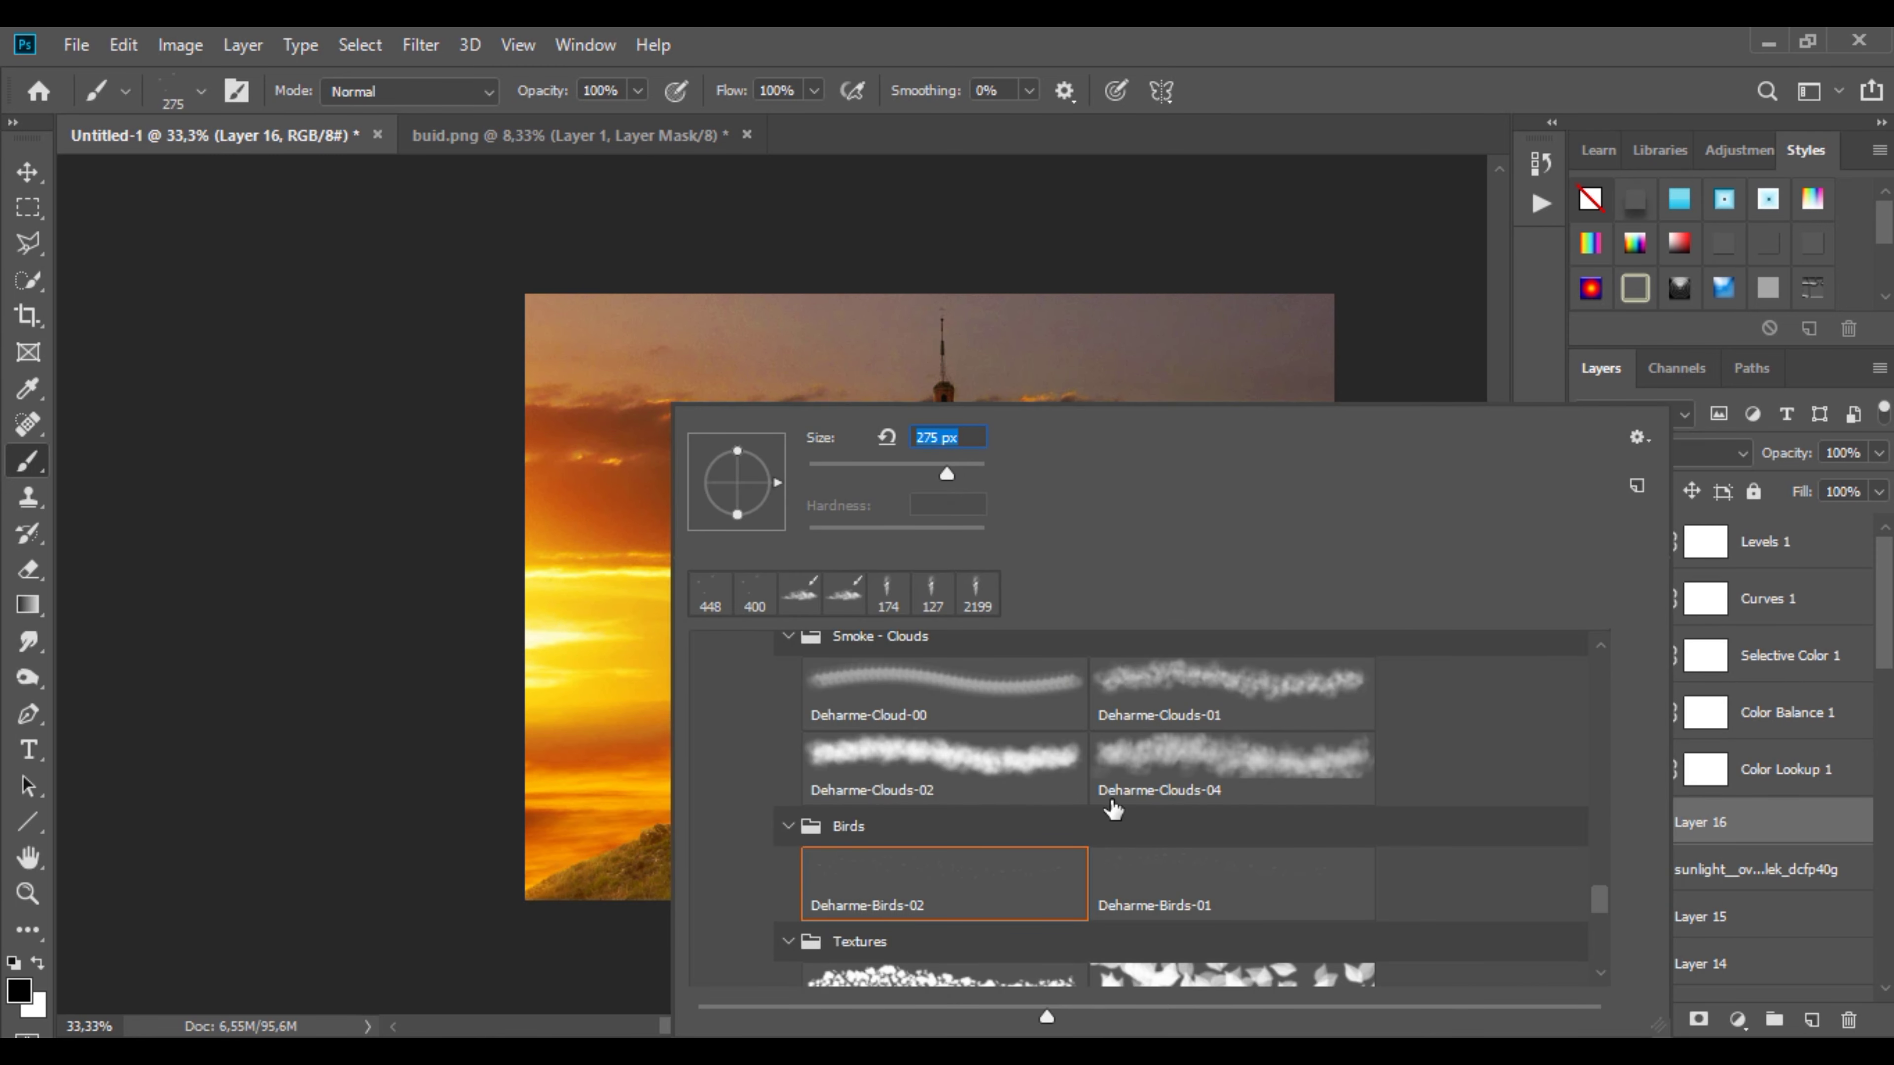
pyautogui.click(755, 593)
pyautogui.press('Return')
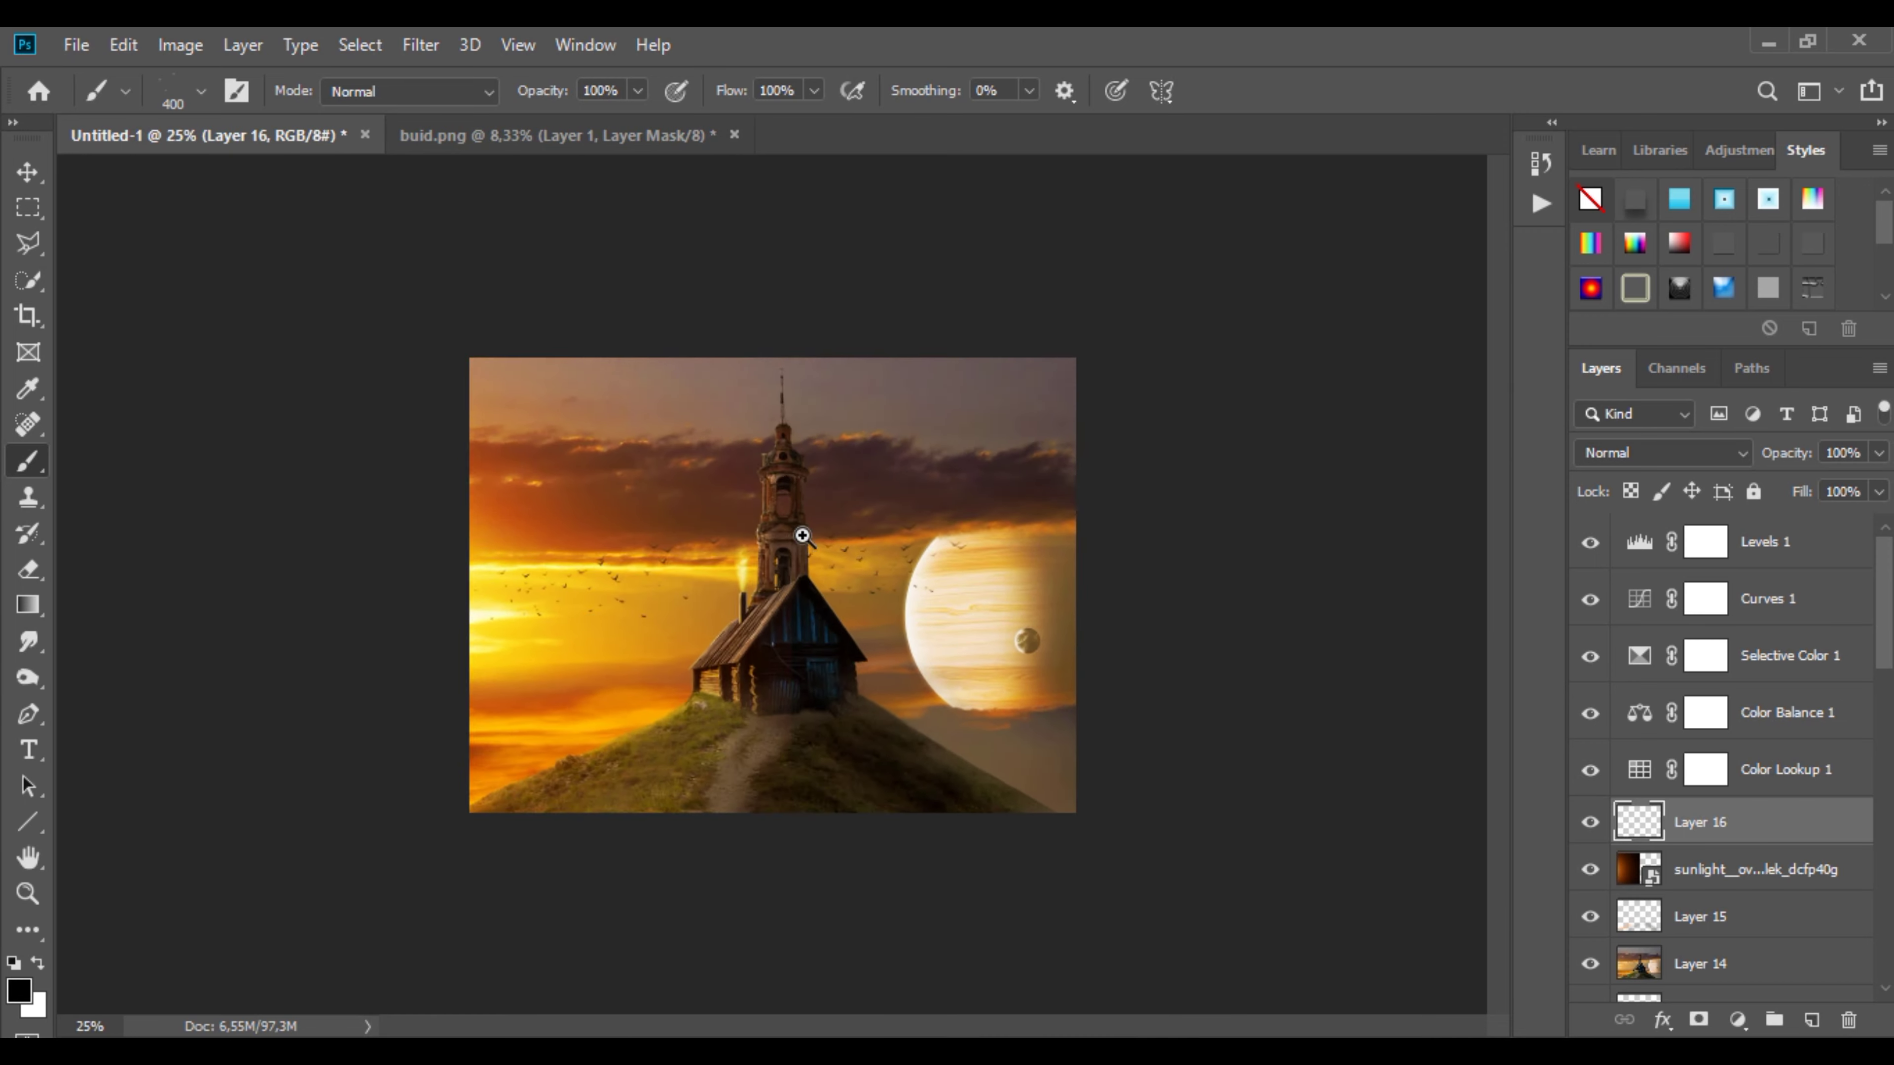
pyautogui.moveTo(814, 585); pyautogui.dragTo(401, 481)
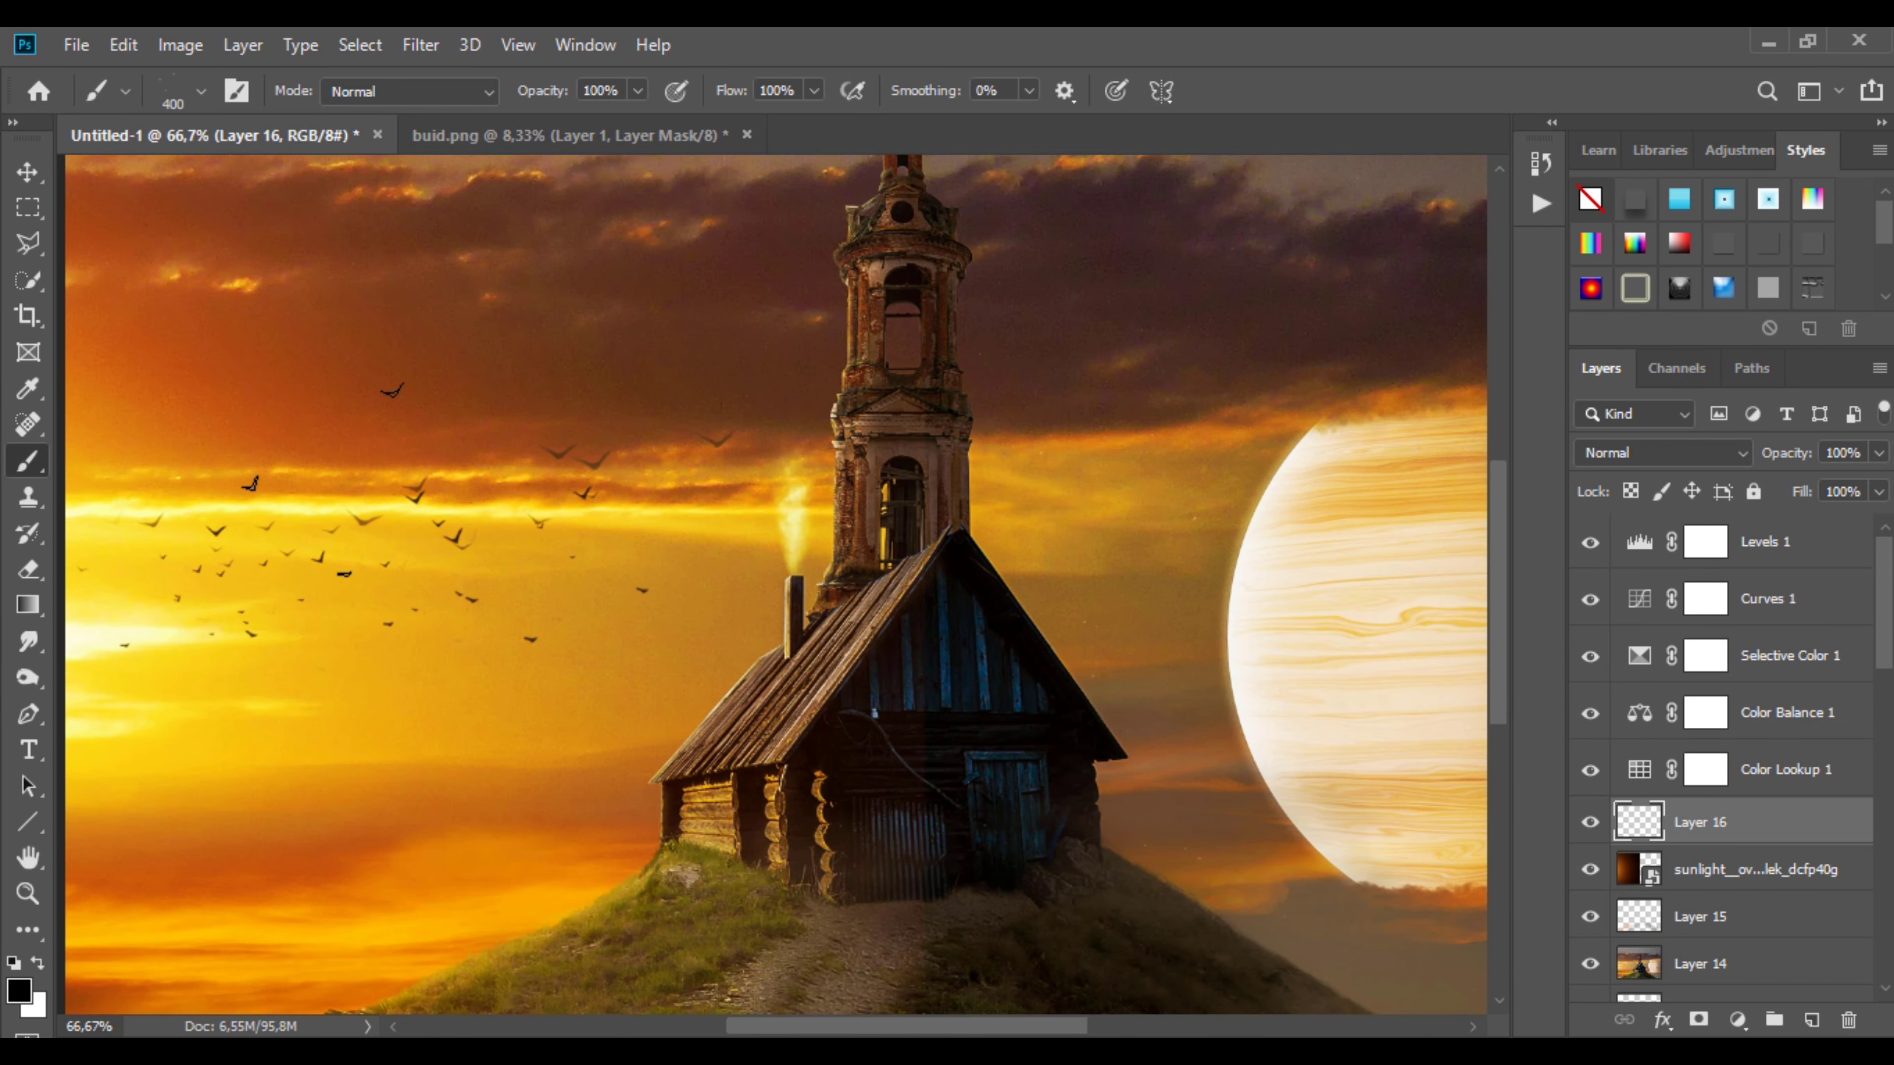
pyautogui.hotkey('ctrl', '-')
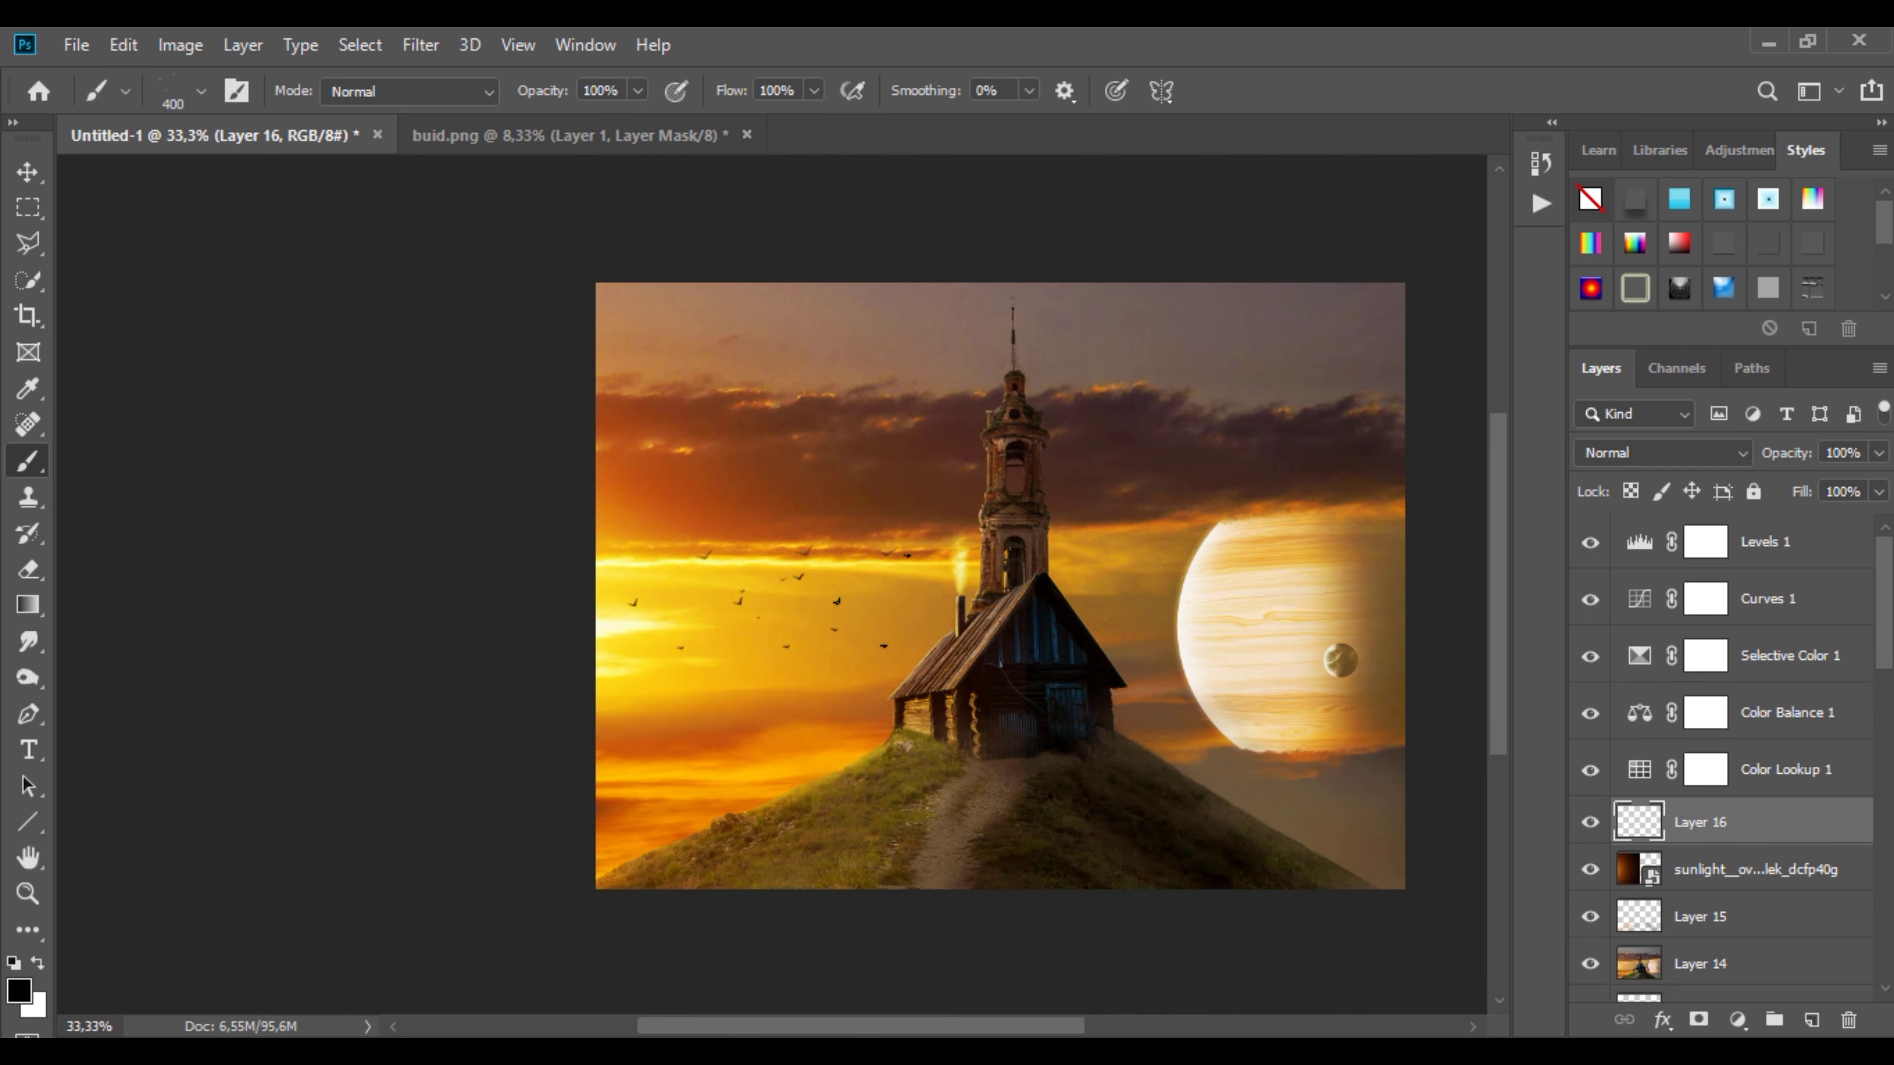
# Step: Enlarge the bird brush to 500 px and view the whole image at 33.3%
pyautogui.scroll(1, 719, 634)
pyautogui.rightClick(718, 635)
pyautogui.doubleClick(991, 876)
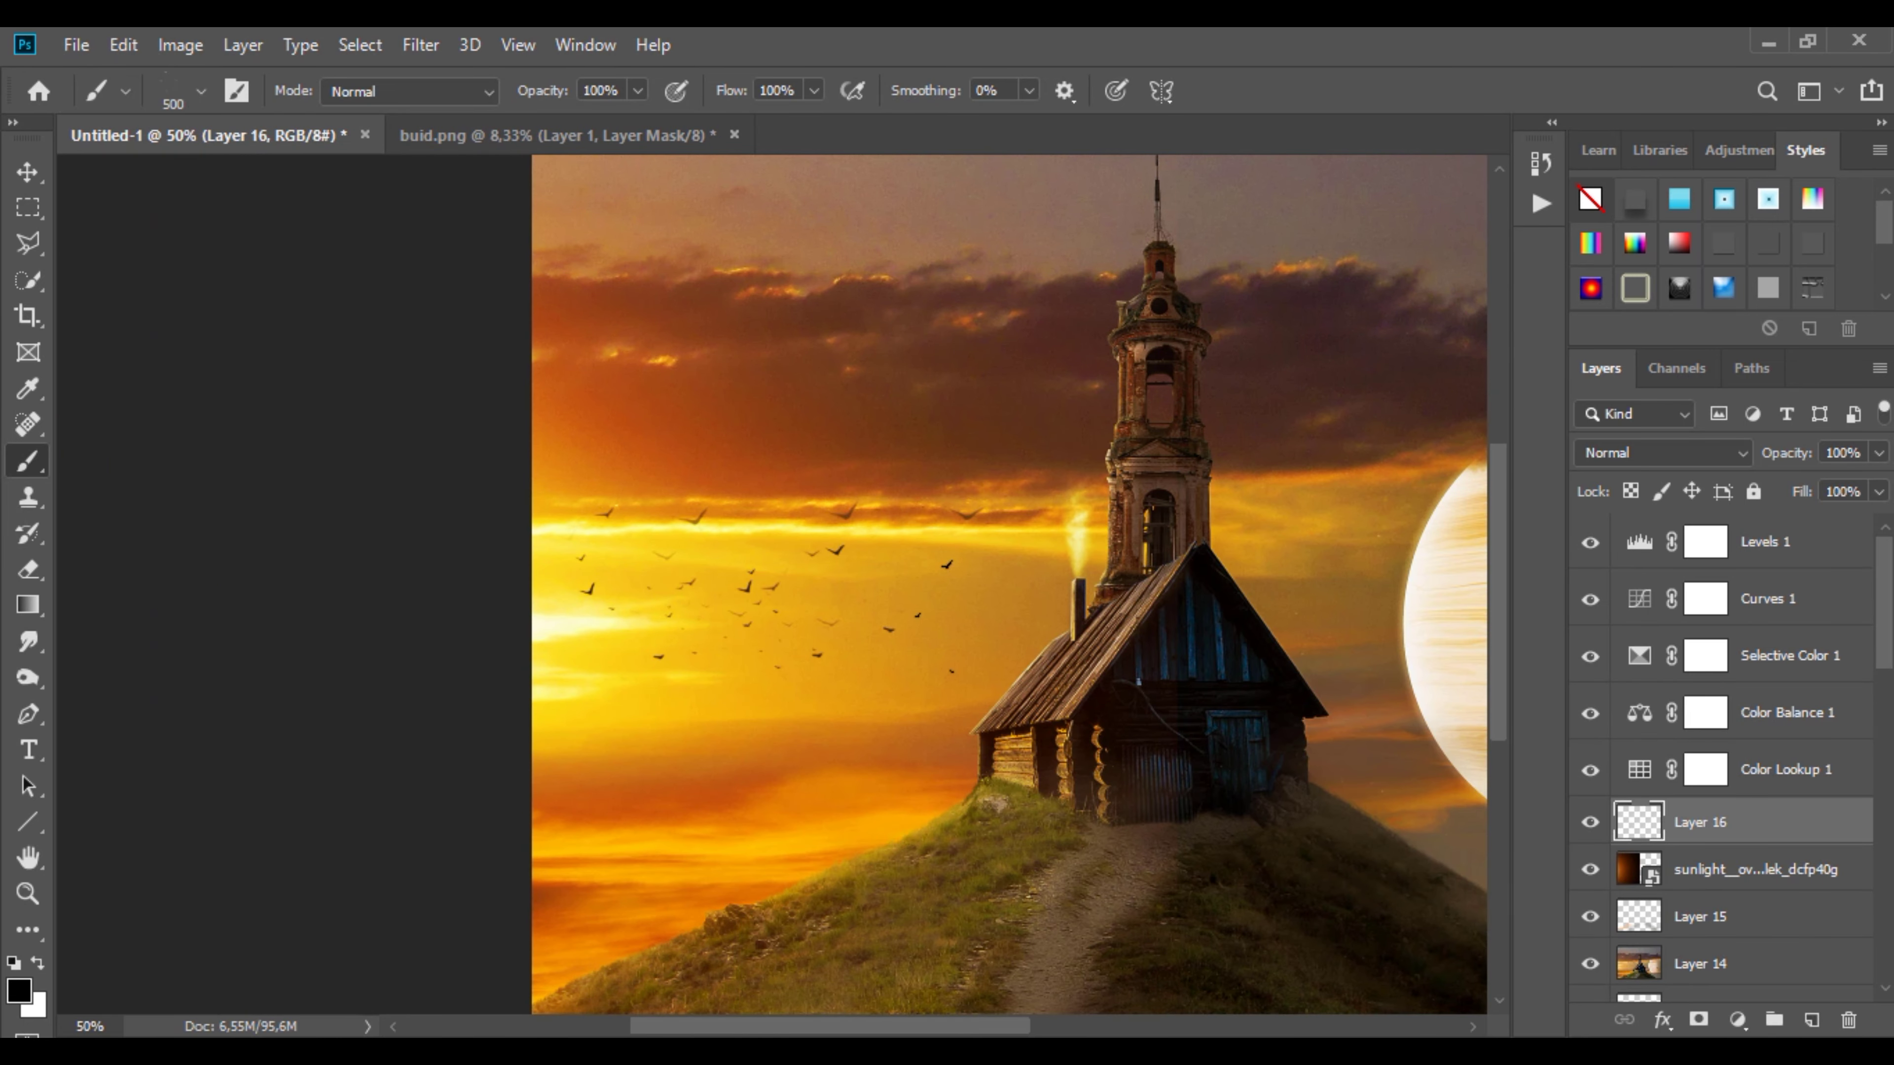
pyautogui.scroll(-1, 642, 627)
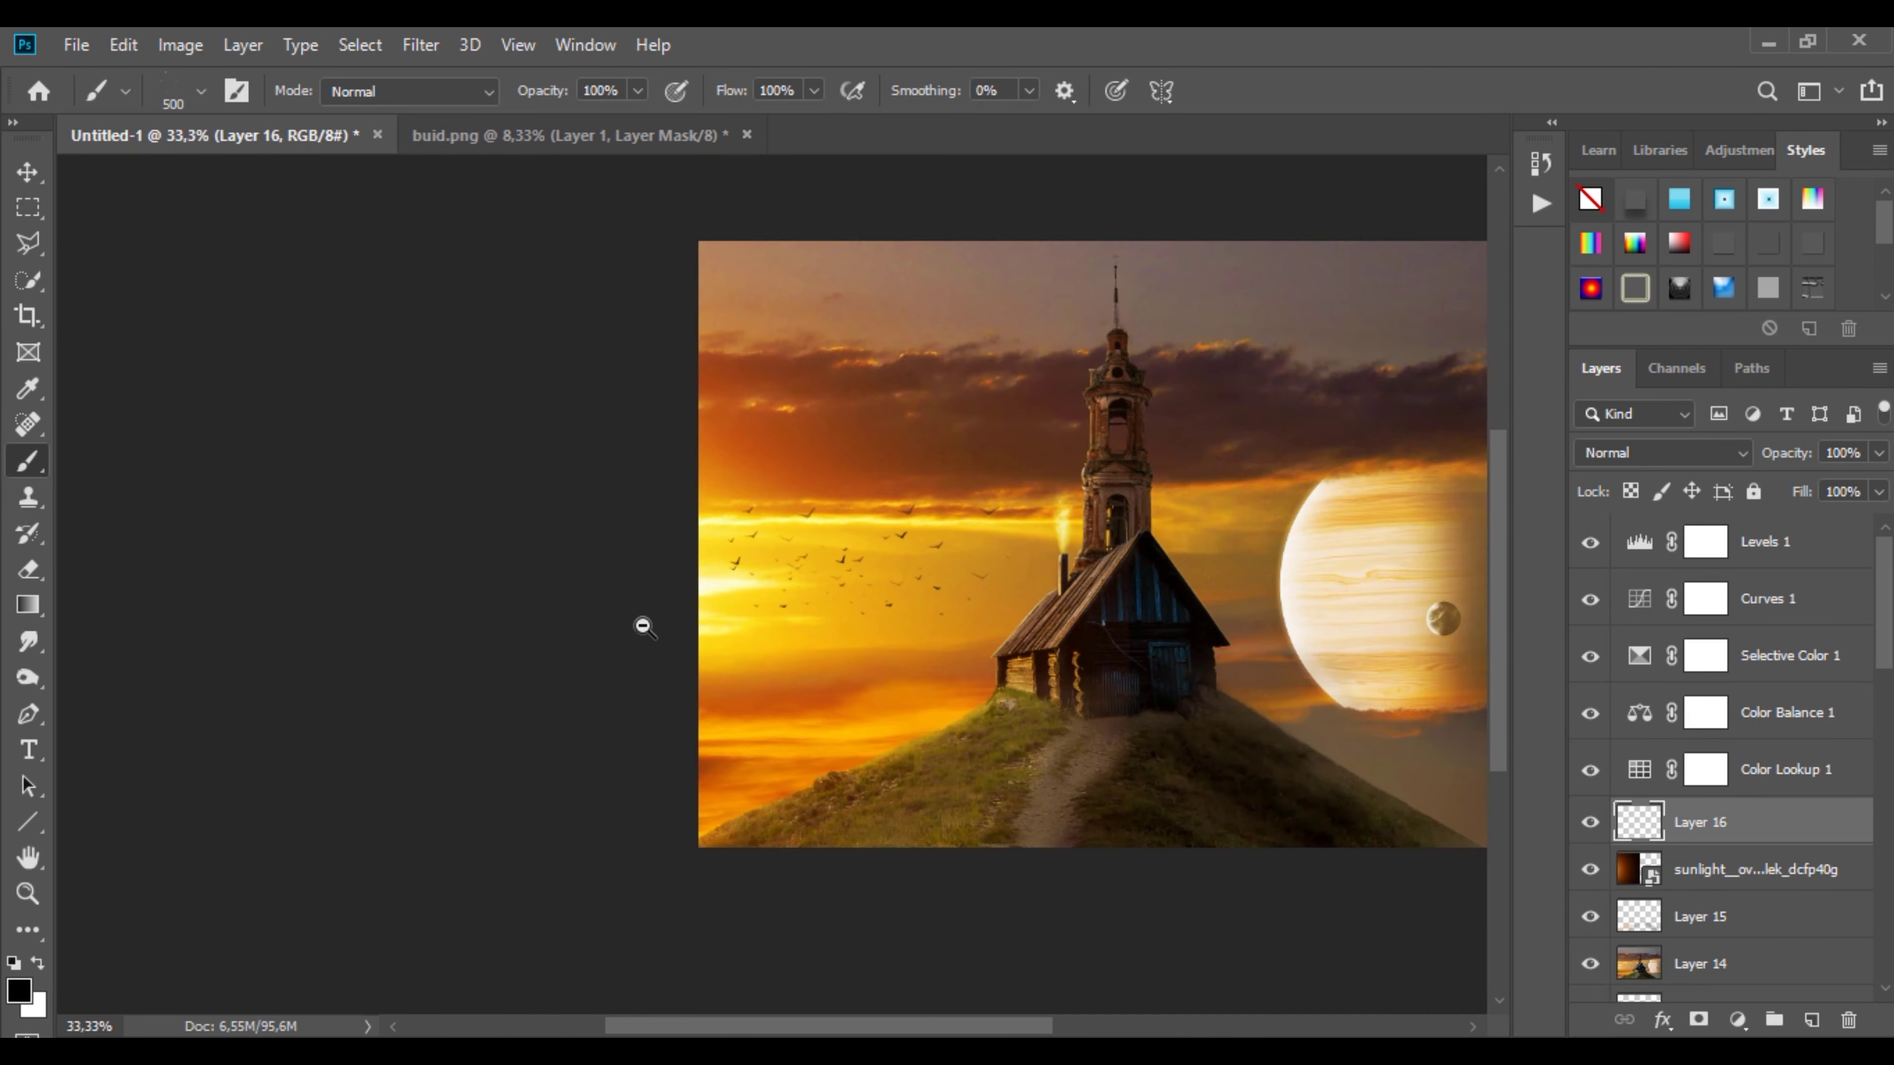
pyautogui.scroll(-1, 642, 627)
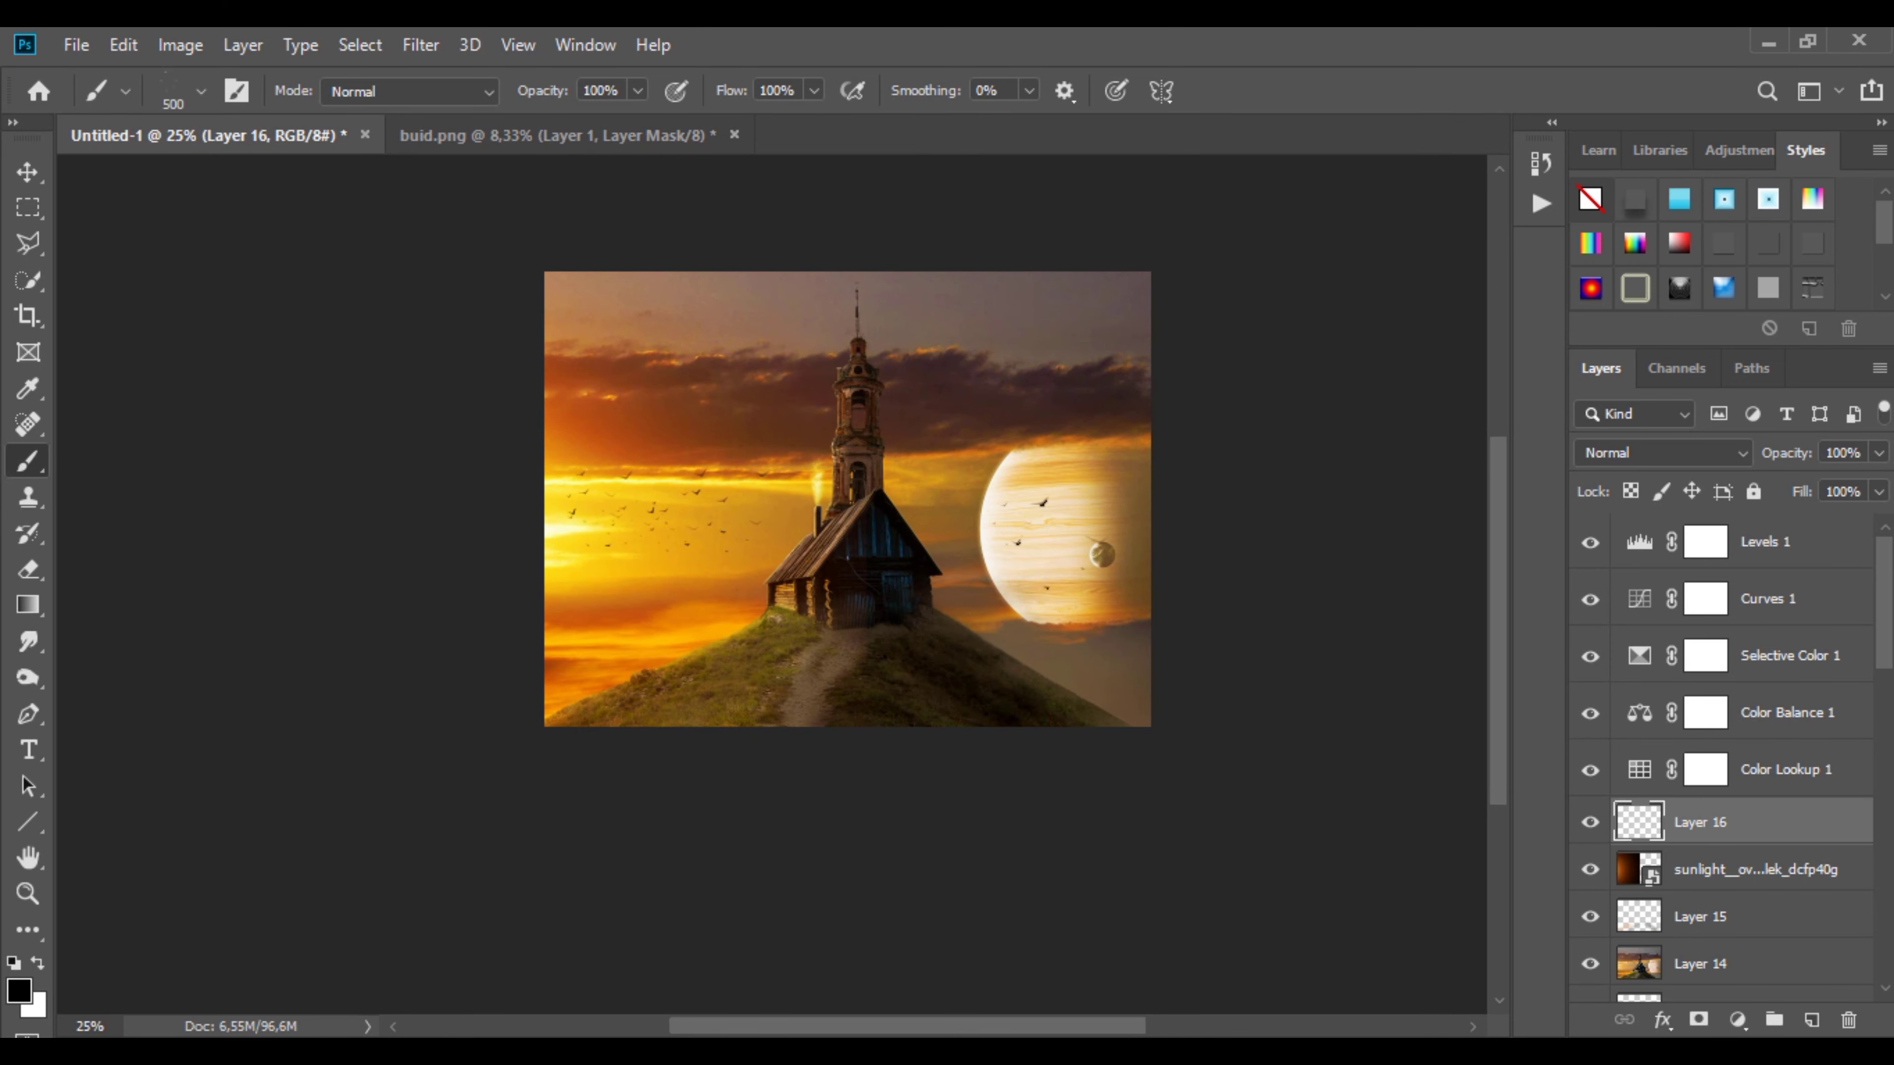
pyautogui.hotkey('ctrl', '+')
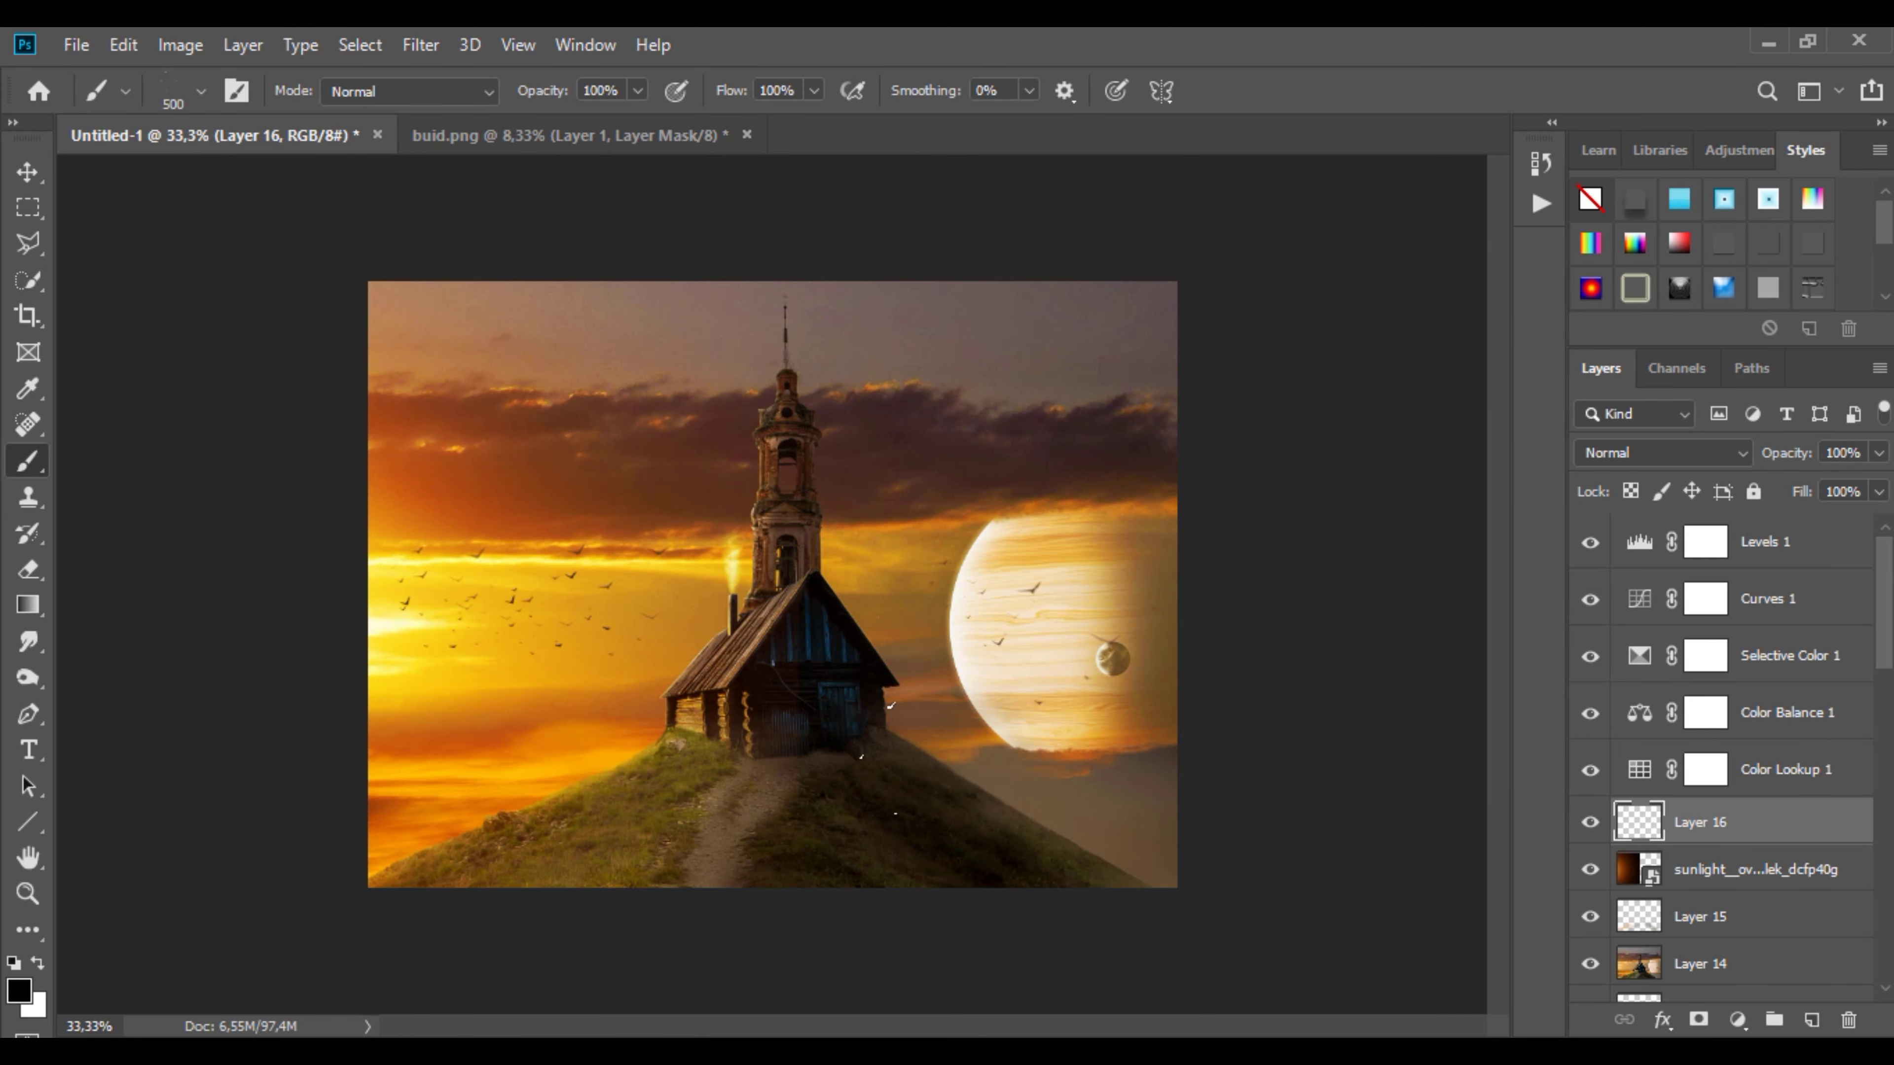
pyautogui.rightClick(1014, 552)
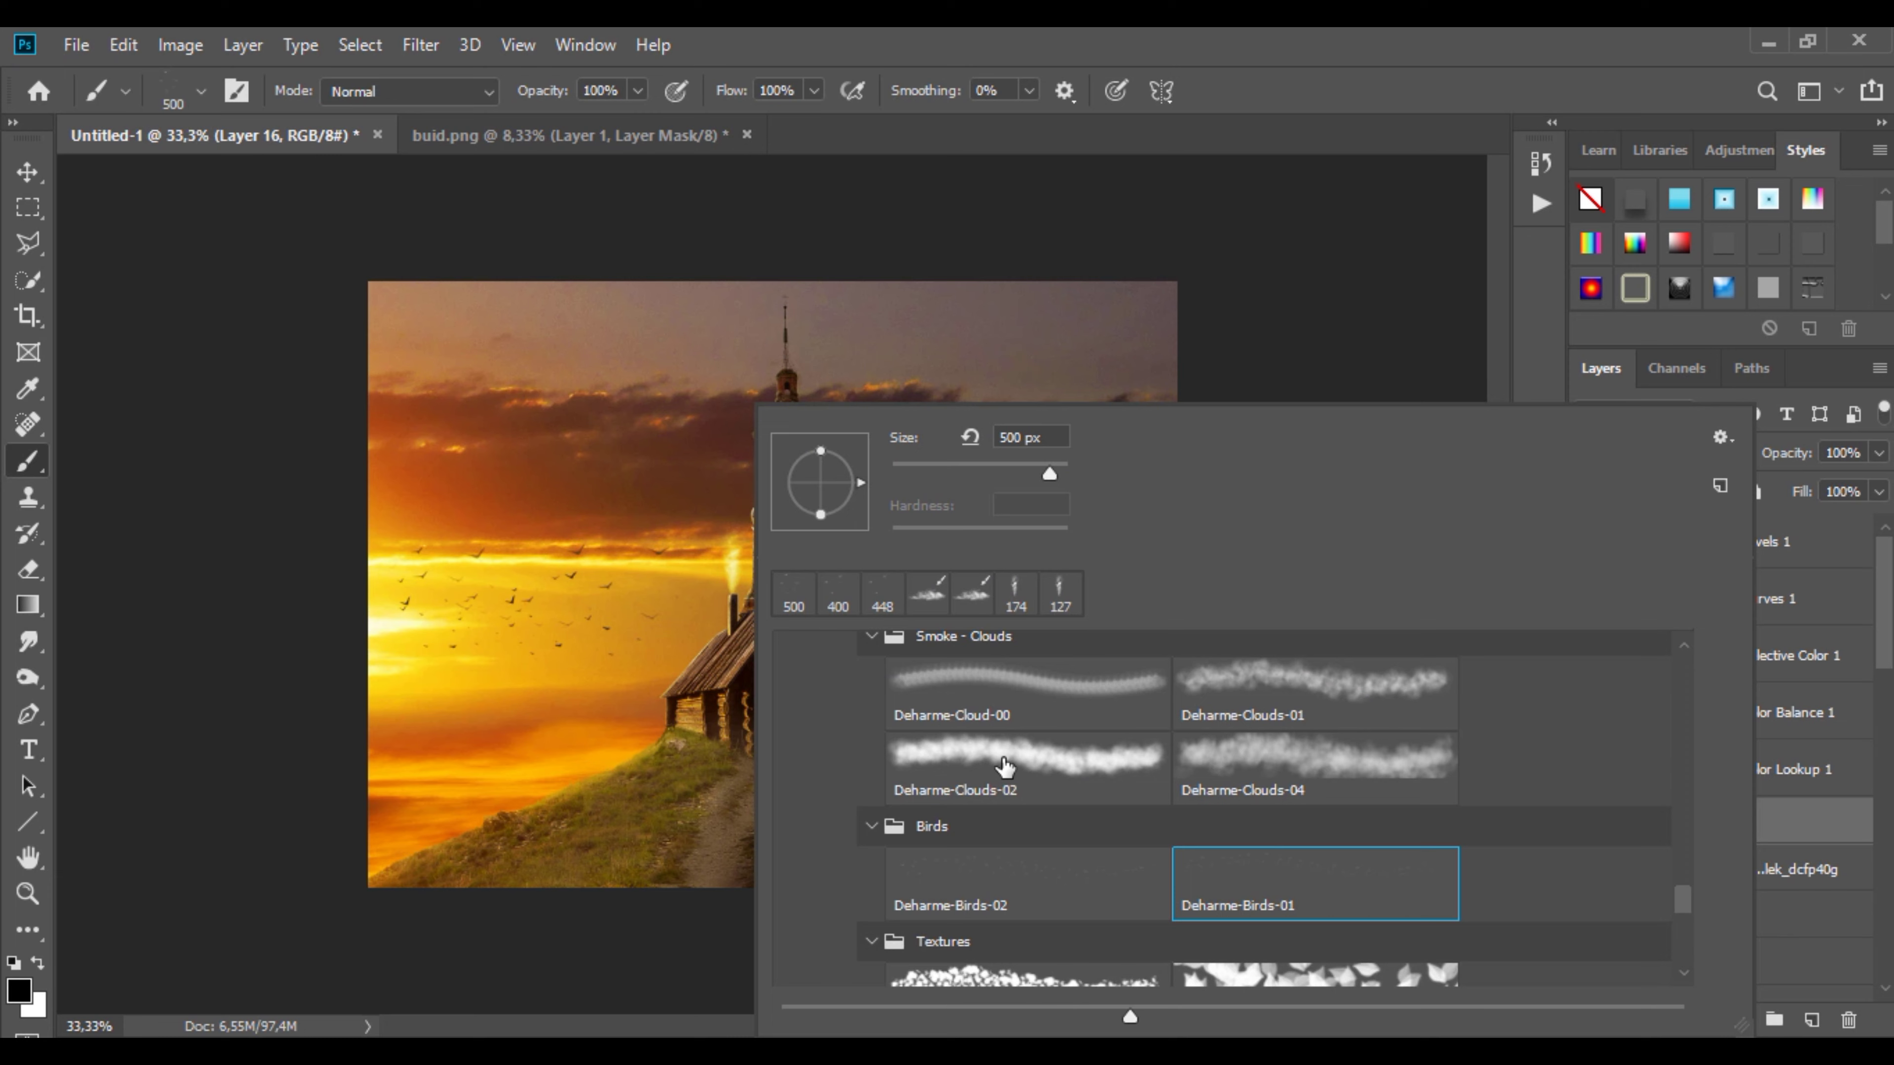
# Step: Load the Deharme-Clouds-02 brush at 800 px and paint sampled orange haze over the lower-left hill
pyautogui.click(1057, 768)
pyautogui.press('Return')
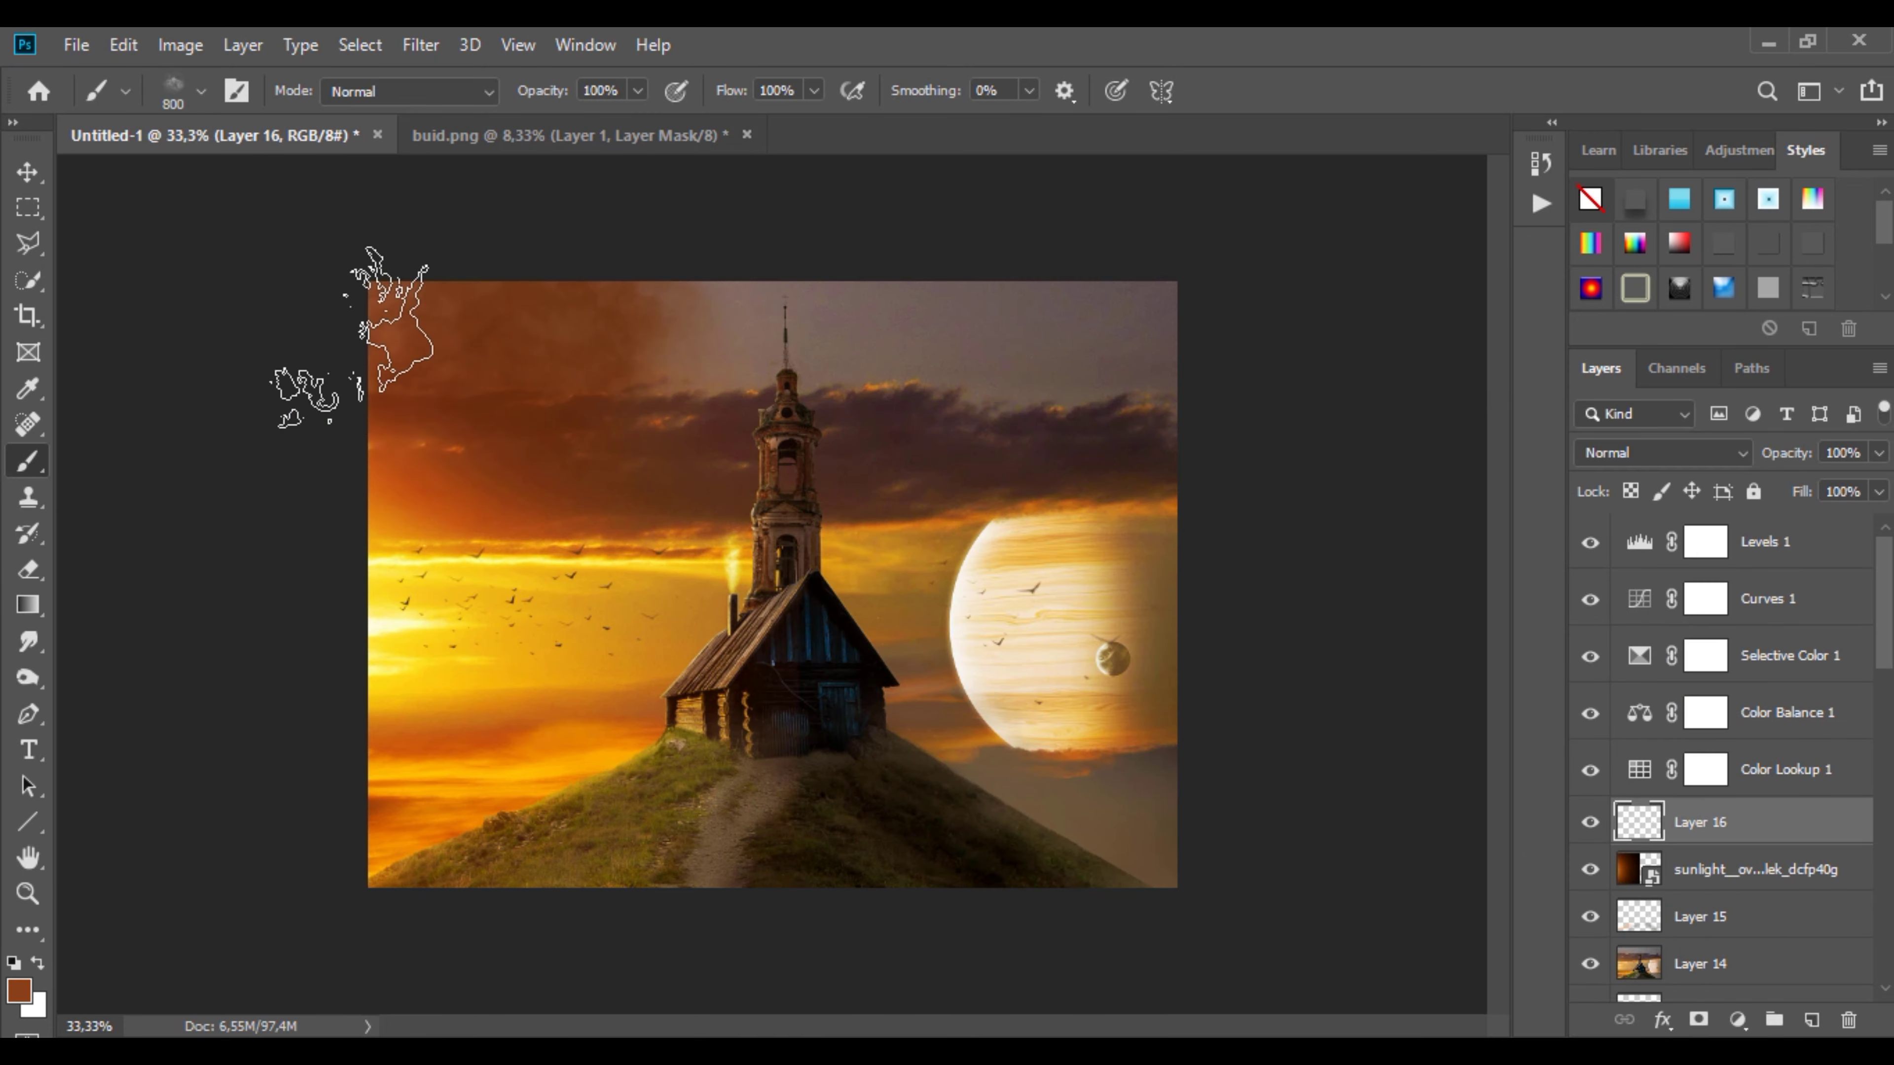
pyautogui.hotkey('ctrl', 'z')
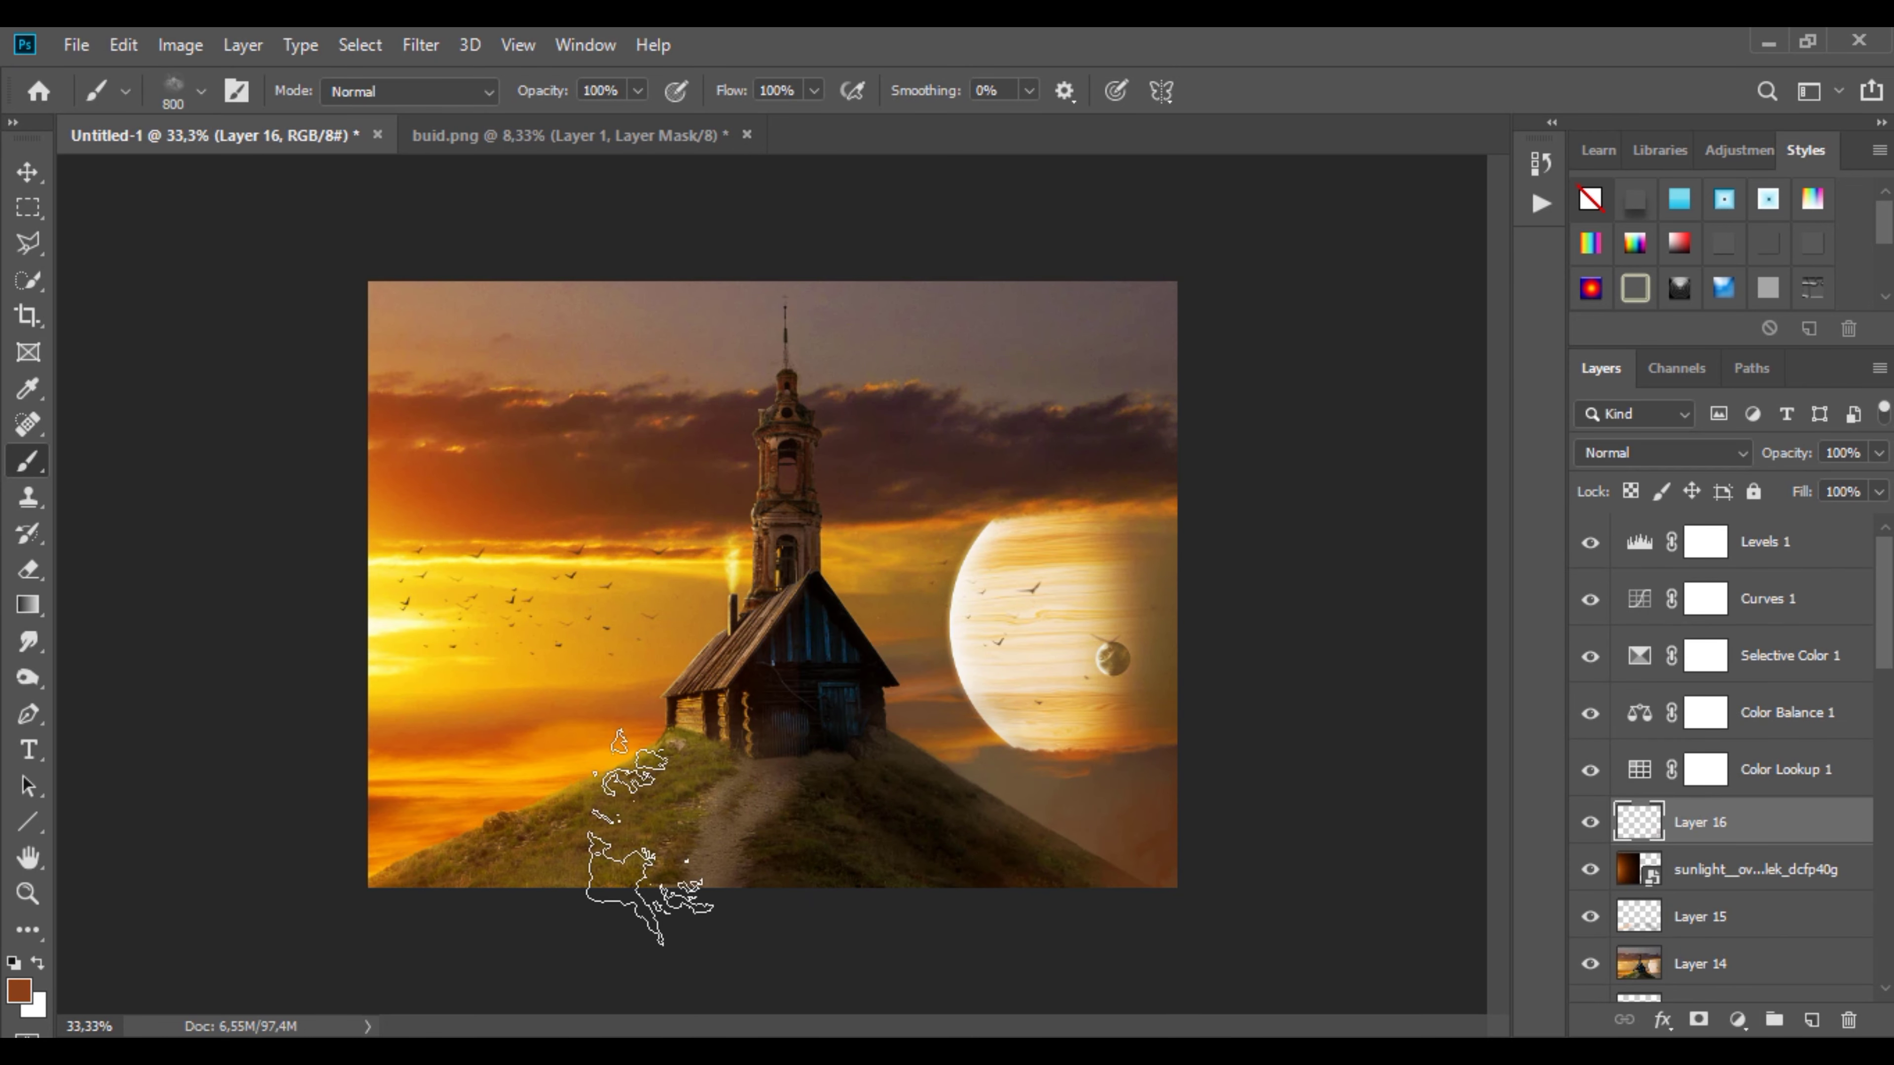
pyautogui.keyDown('alt'); pyautogui.click(403, 746); pyautogui.keyUp('alt')
pyautogui.click(433, 835)
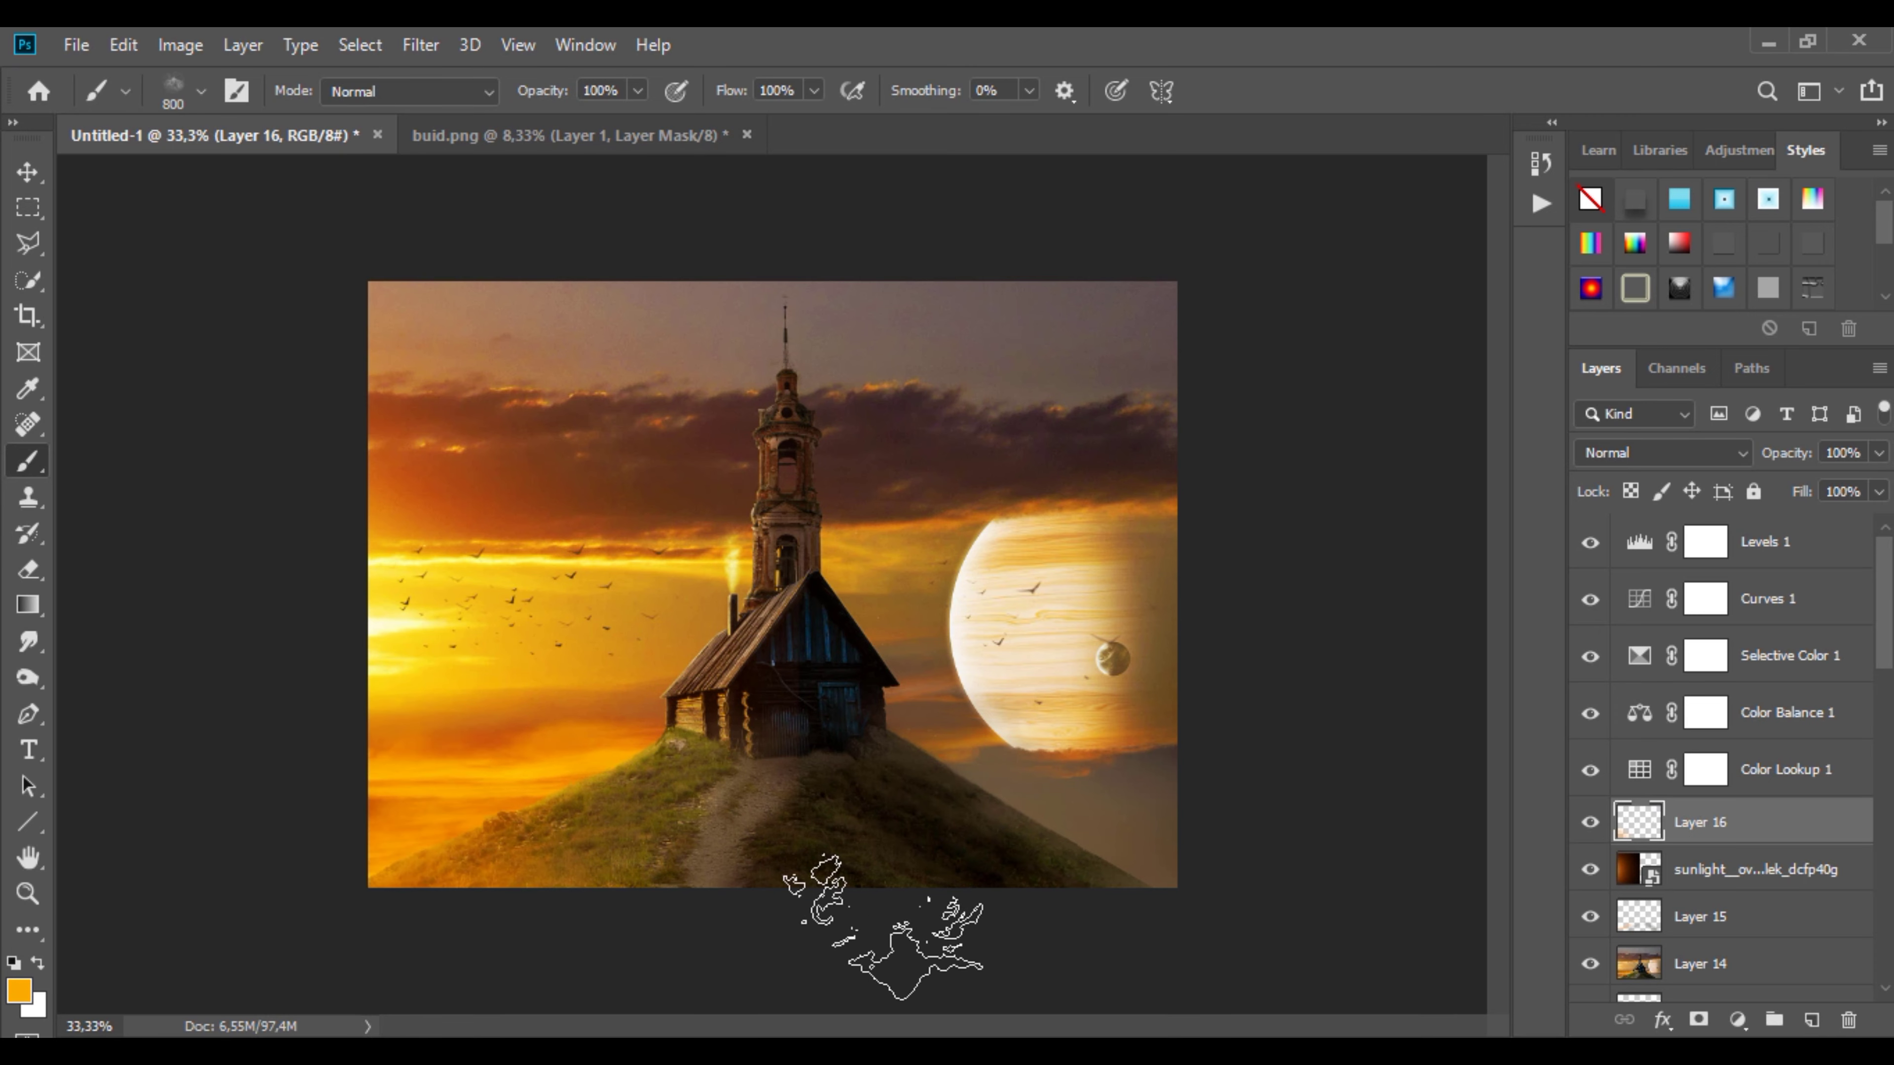
# Step: Paint brown-grey haze and a warm glow below the planet, compare with Layer 16 hidden, then select Levels 1
pyautogui.keyDown('alt'); pyautogui.click(1162, 768); pyautogui.keyUp('alt')
pyautogui.click(1067, 806)
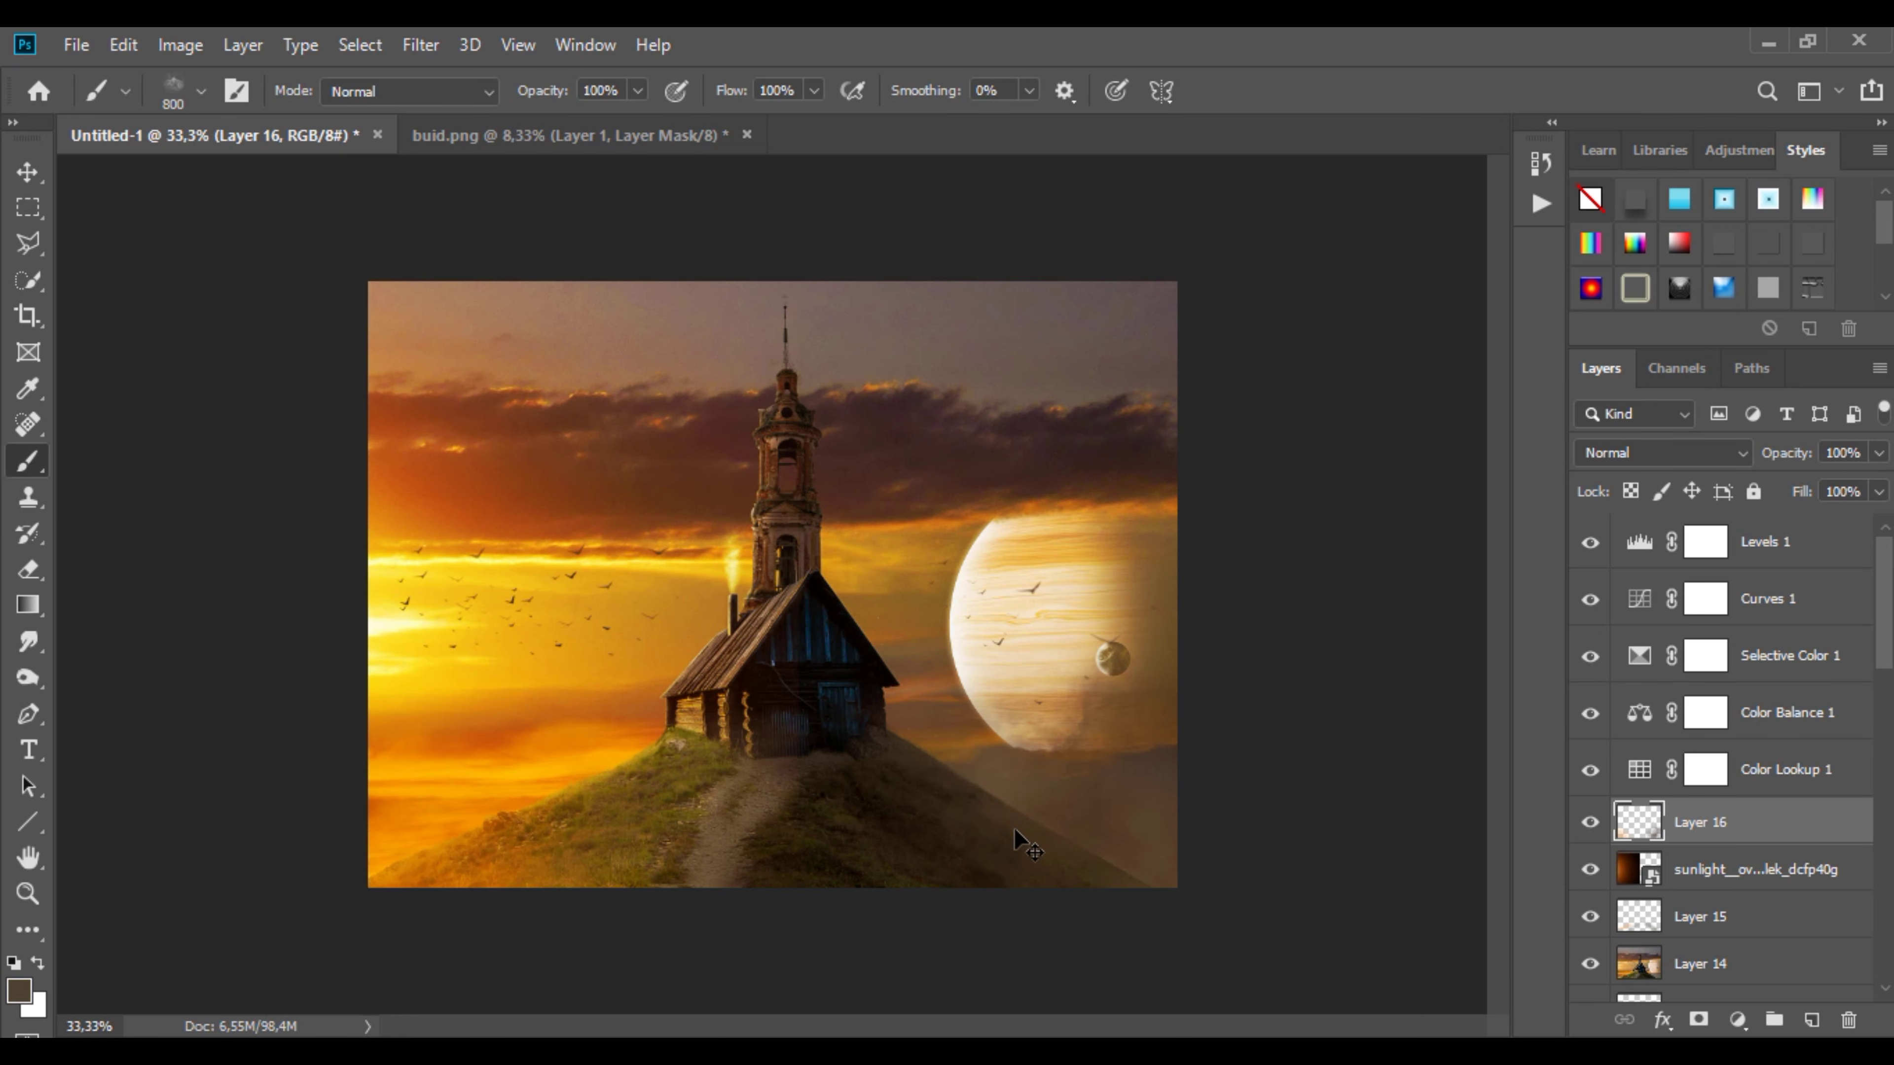
pyautogui.click(1018, 824)
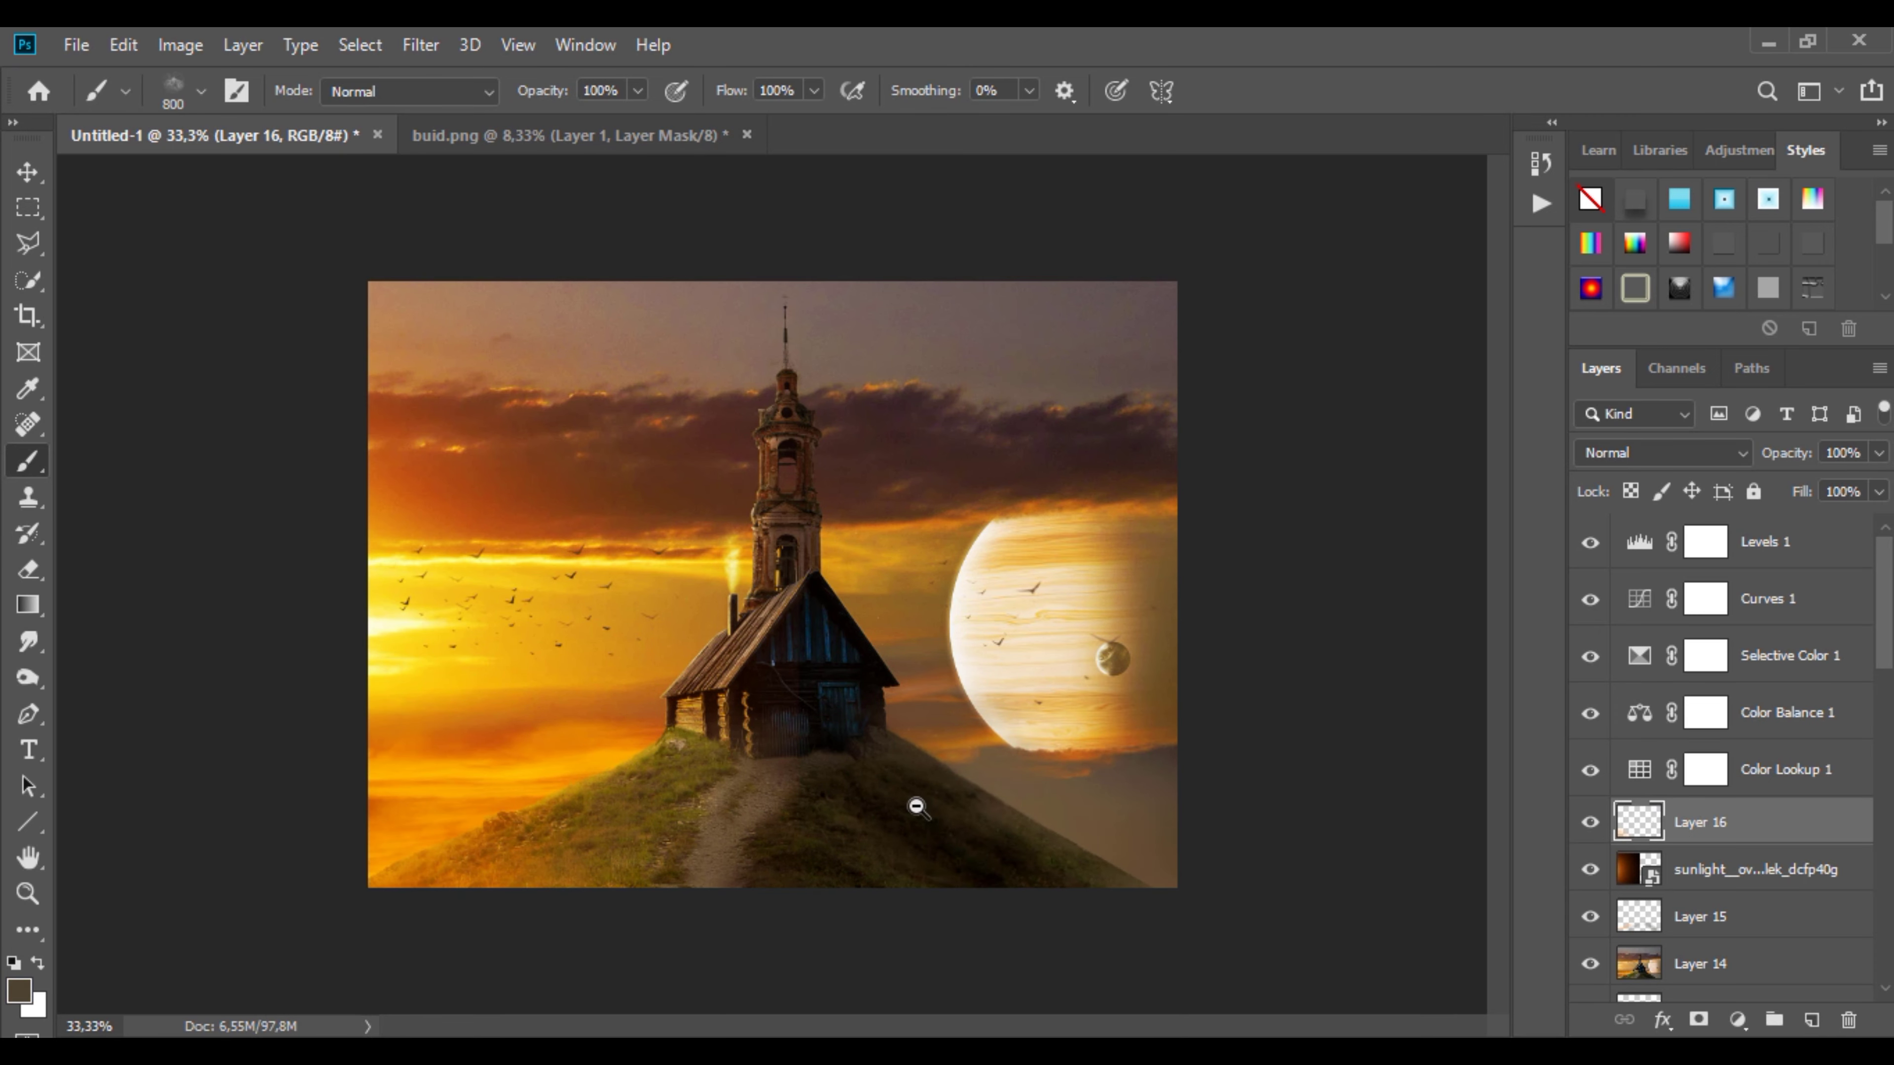
pyautogui.hotkey('ctrl', '-')
pyautogui.click(1589, 822)
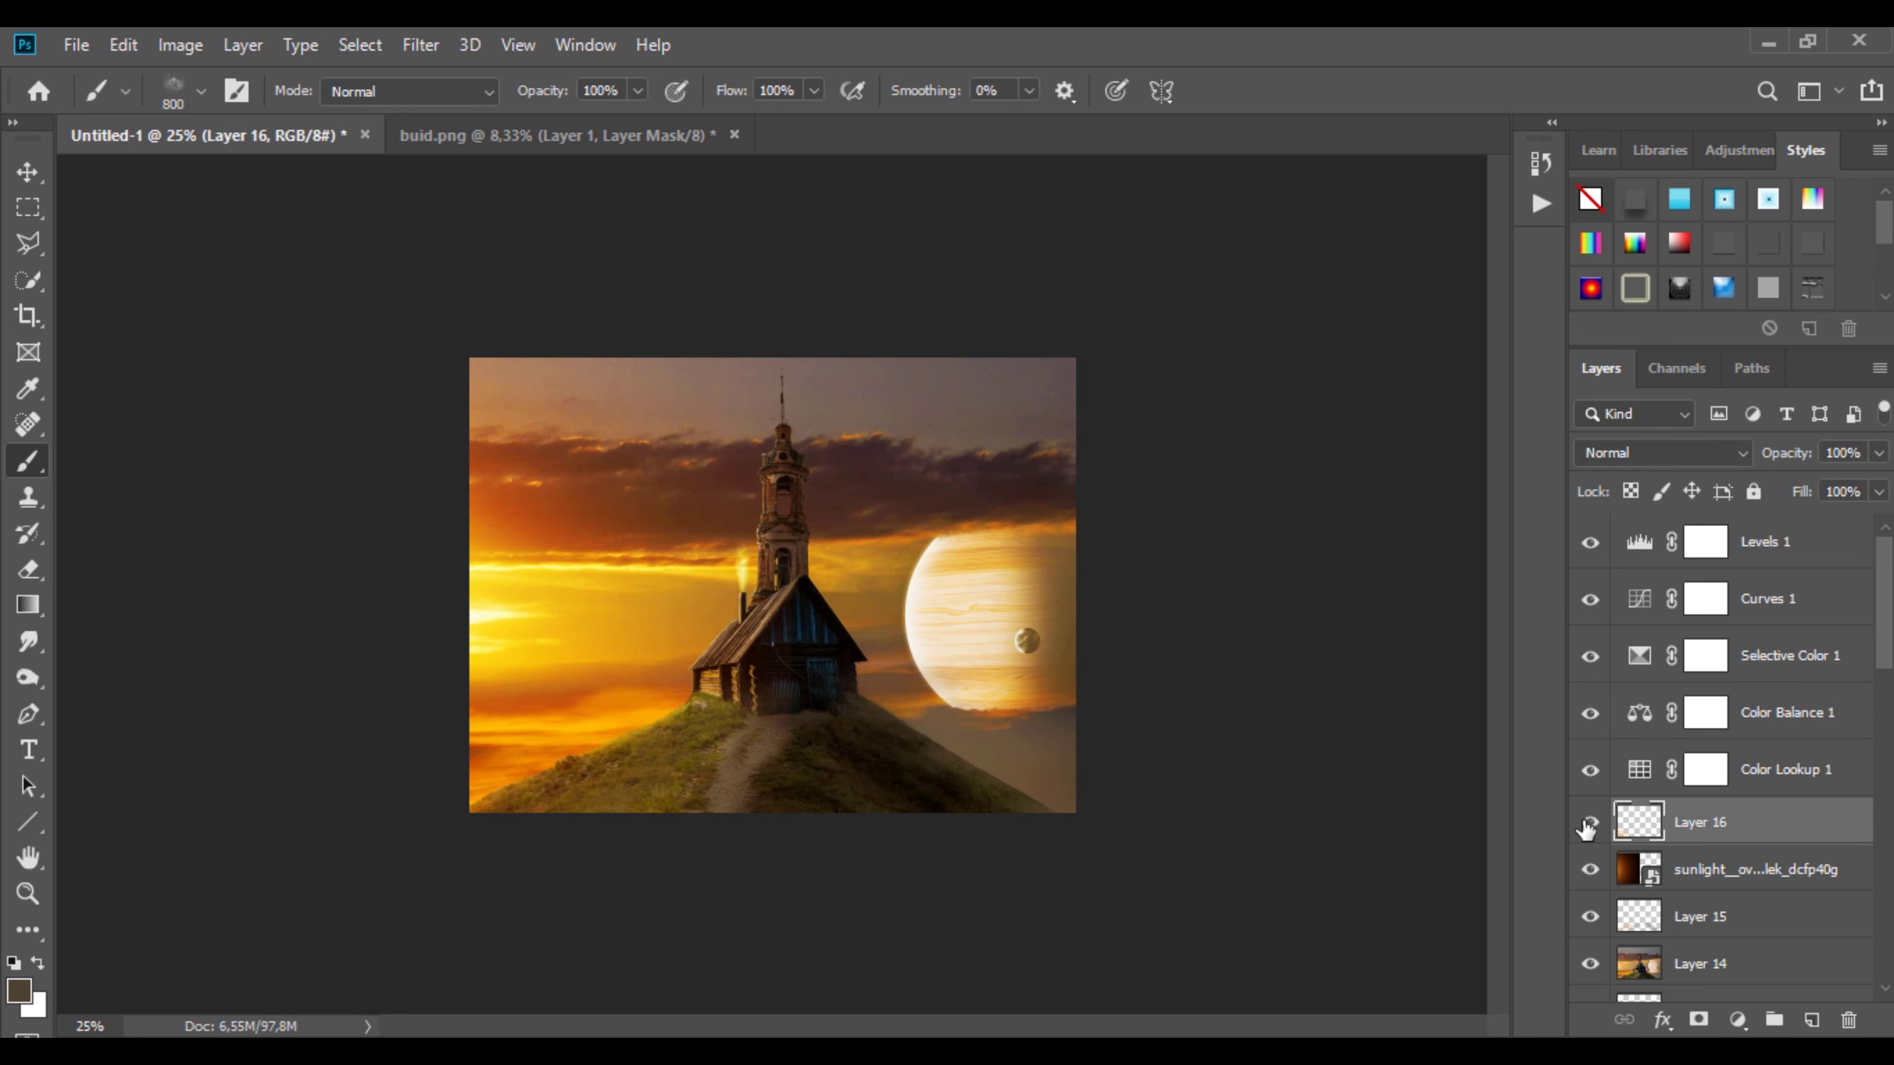
pyautogui.click(1776, 555)
pyautogui.hotkey('ctrl', '+')
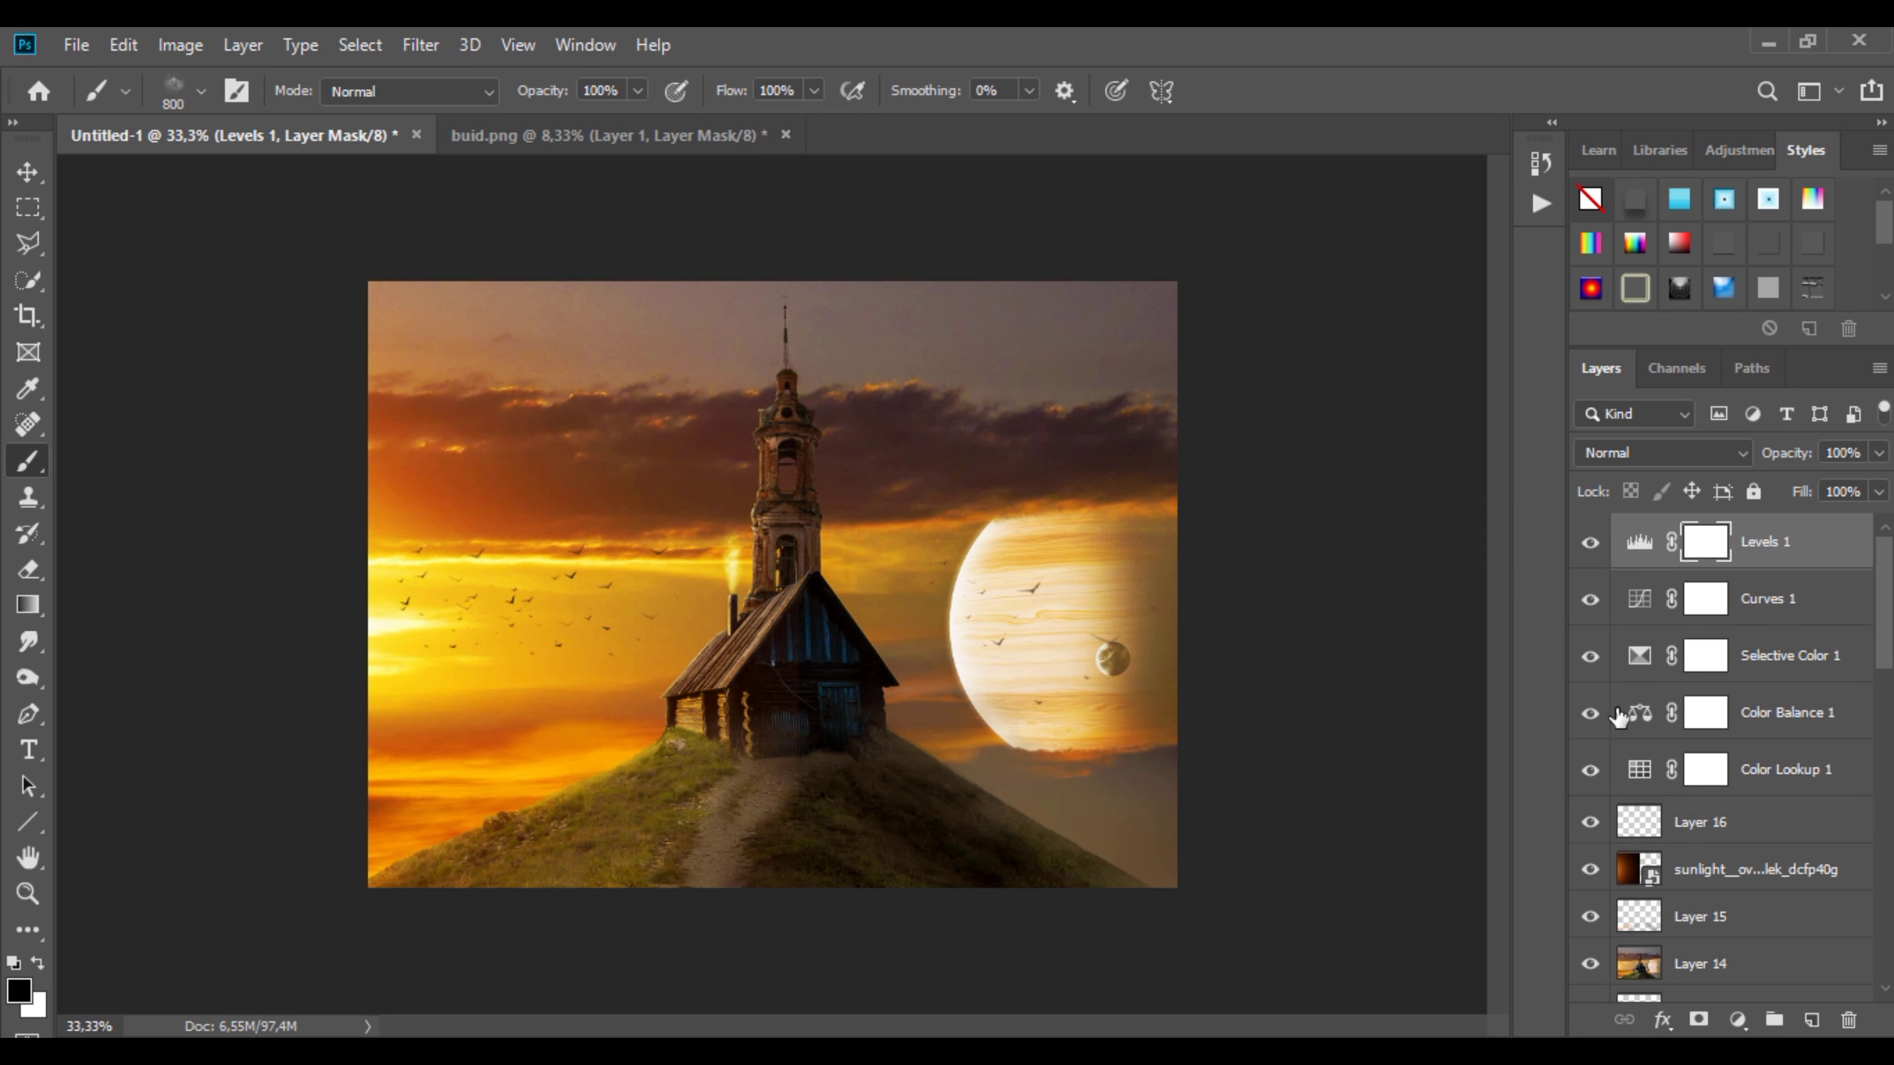
# Step: Add a Color Lookup adjustment layer loaded with the FallColors look
pyautogui.click(1738, 1020)
pyautogui.click(1761, 866)
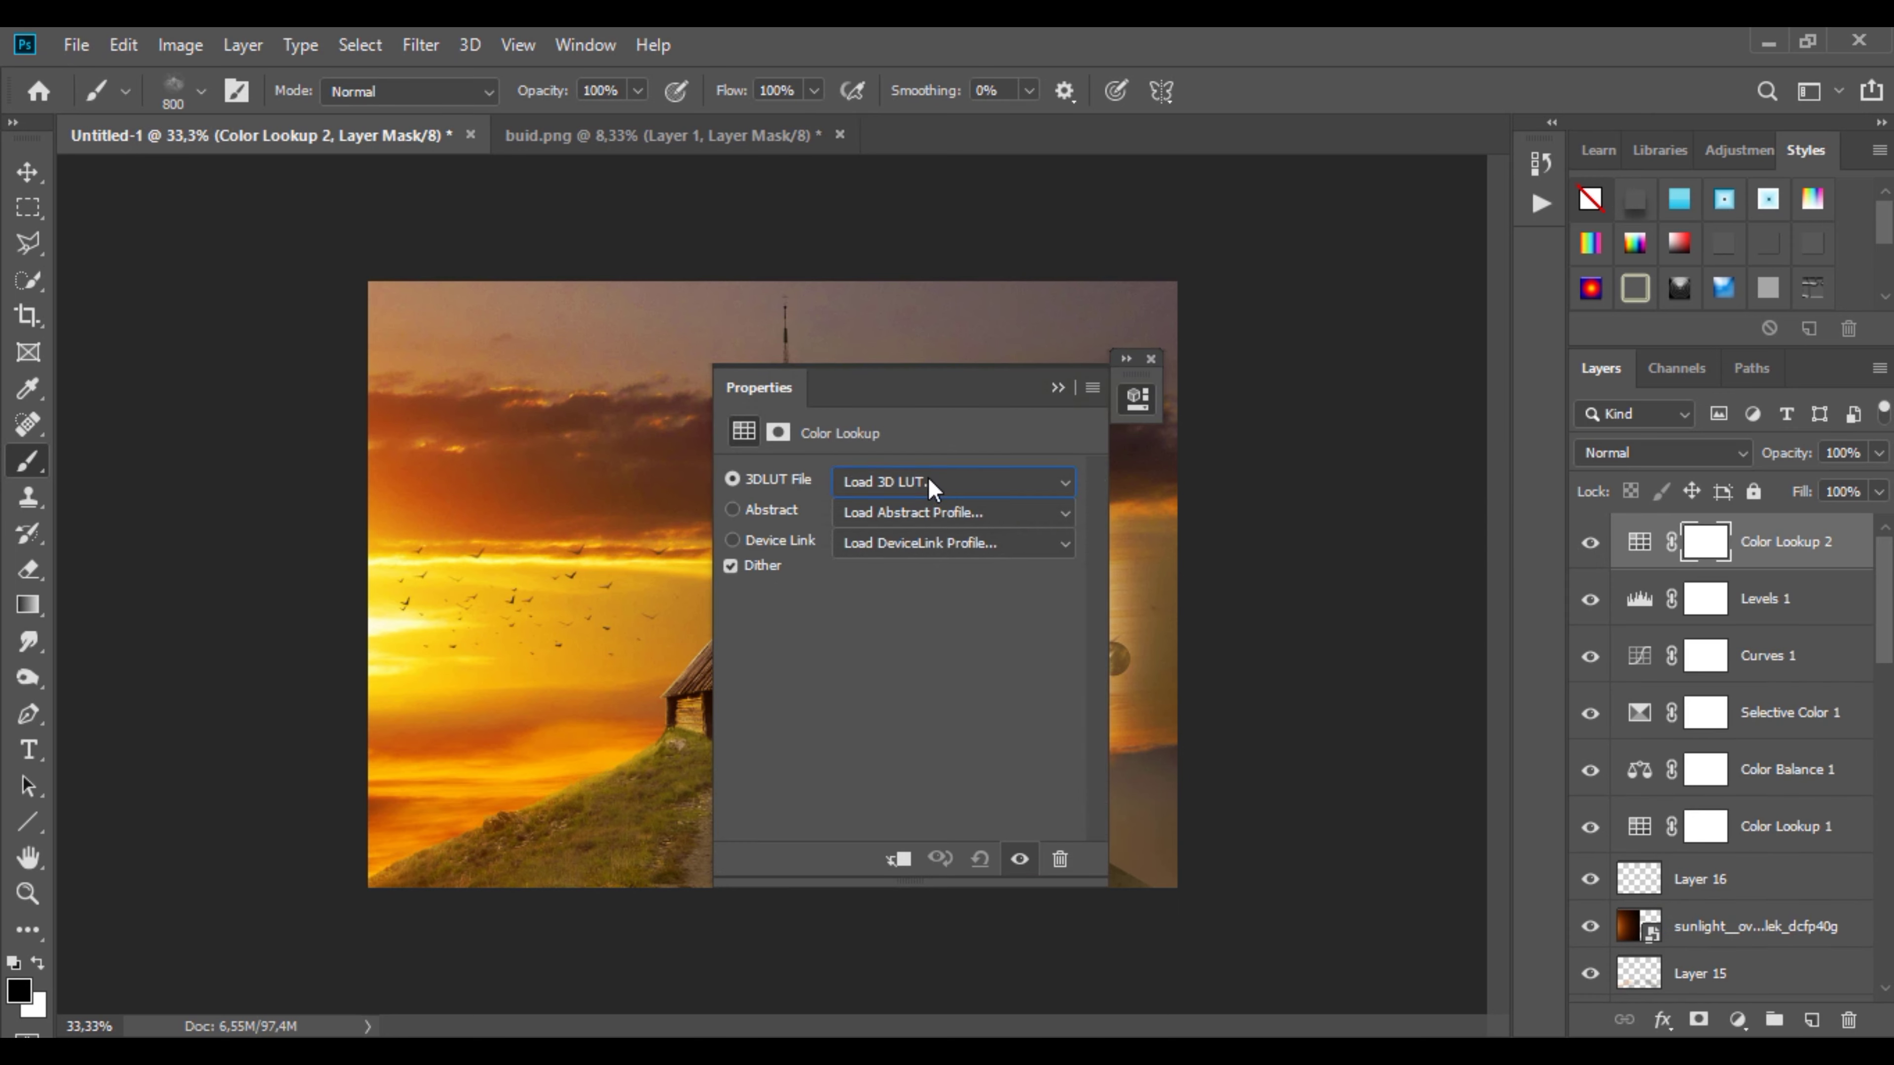
pyautogui.click(931, 483)
pyautogui.click(947, 348)
pyautogui.moveTo(894, 399); pyautogui.dragTo(1319, 366)
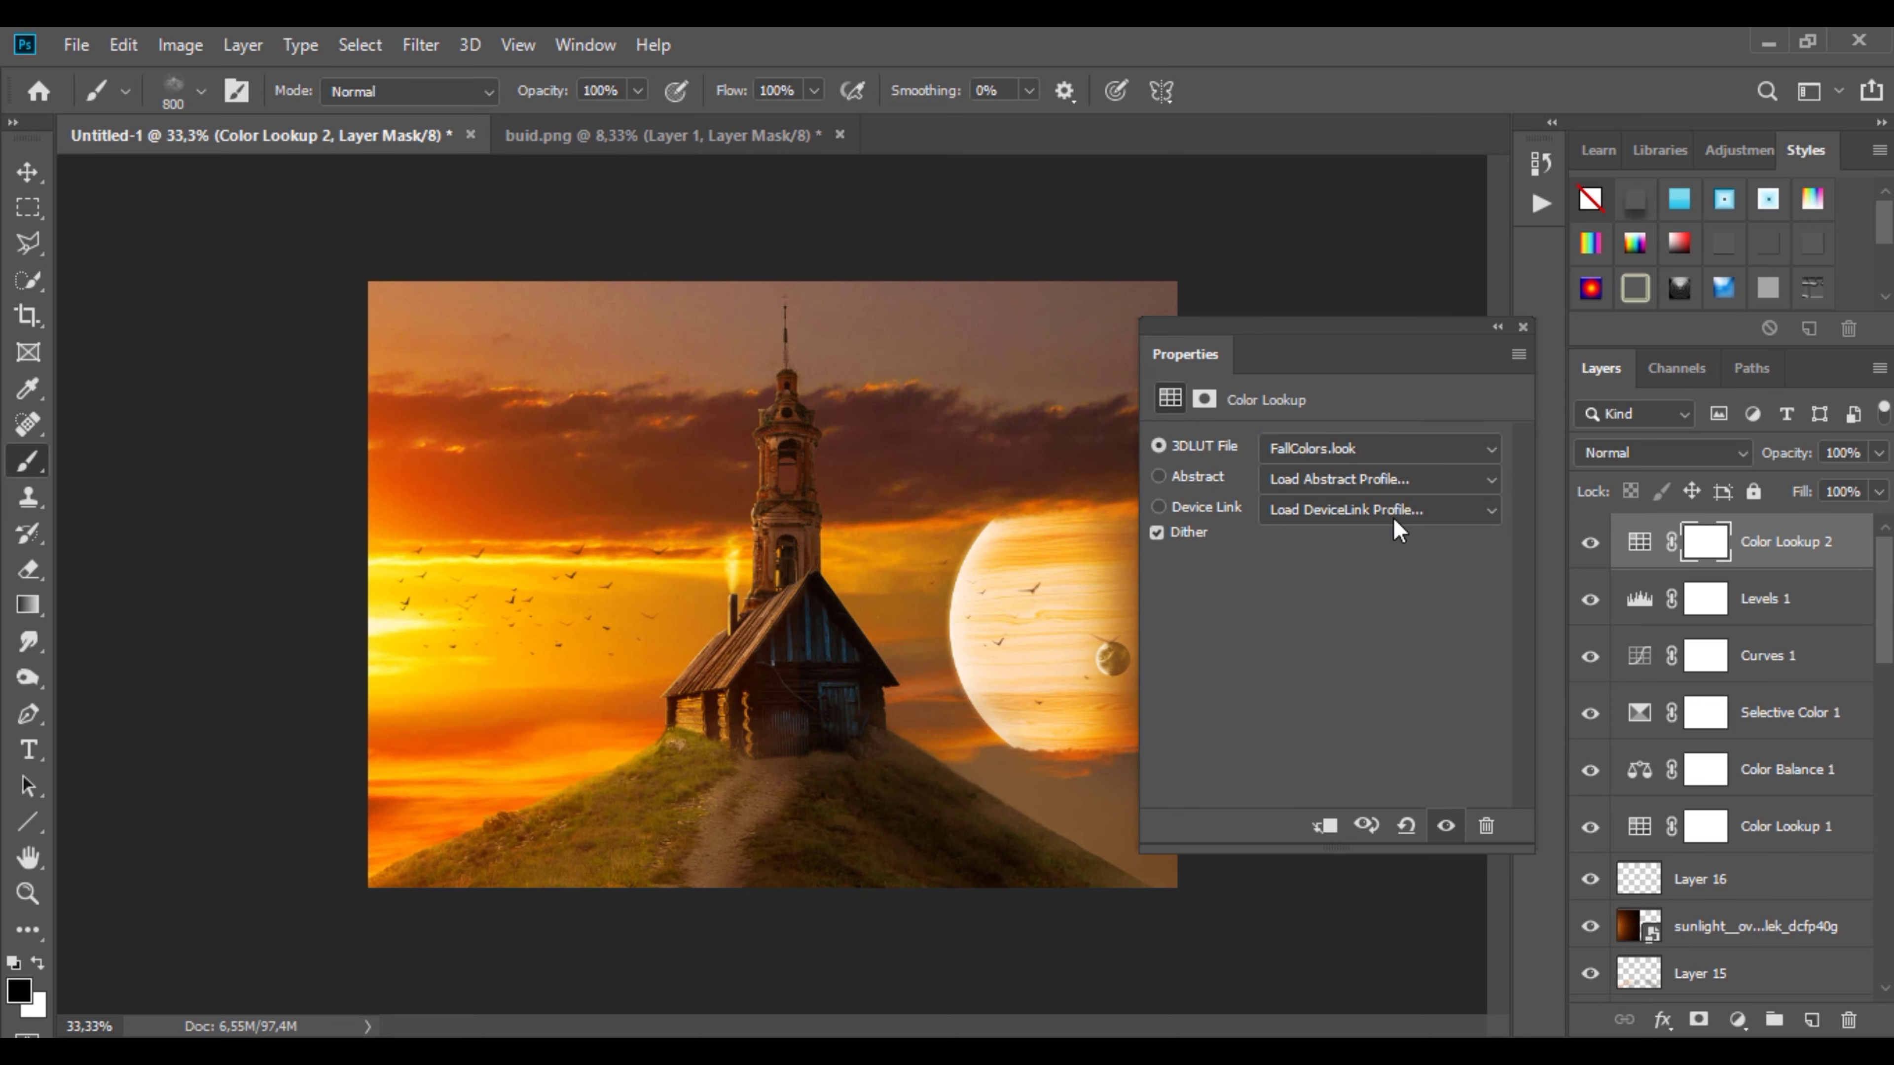
# Step: Try the EdgyAmber, Crisp_Winter, Soft_Warming and TealOrangePlusContrast LUT looks on Color Lookup 2
pyautogui.click(1349, 451)
pyautogui.click(1353, 306)
pyautogui.click(1357, 448)
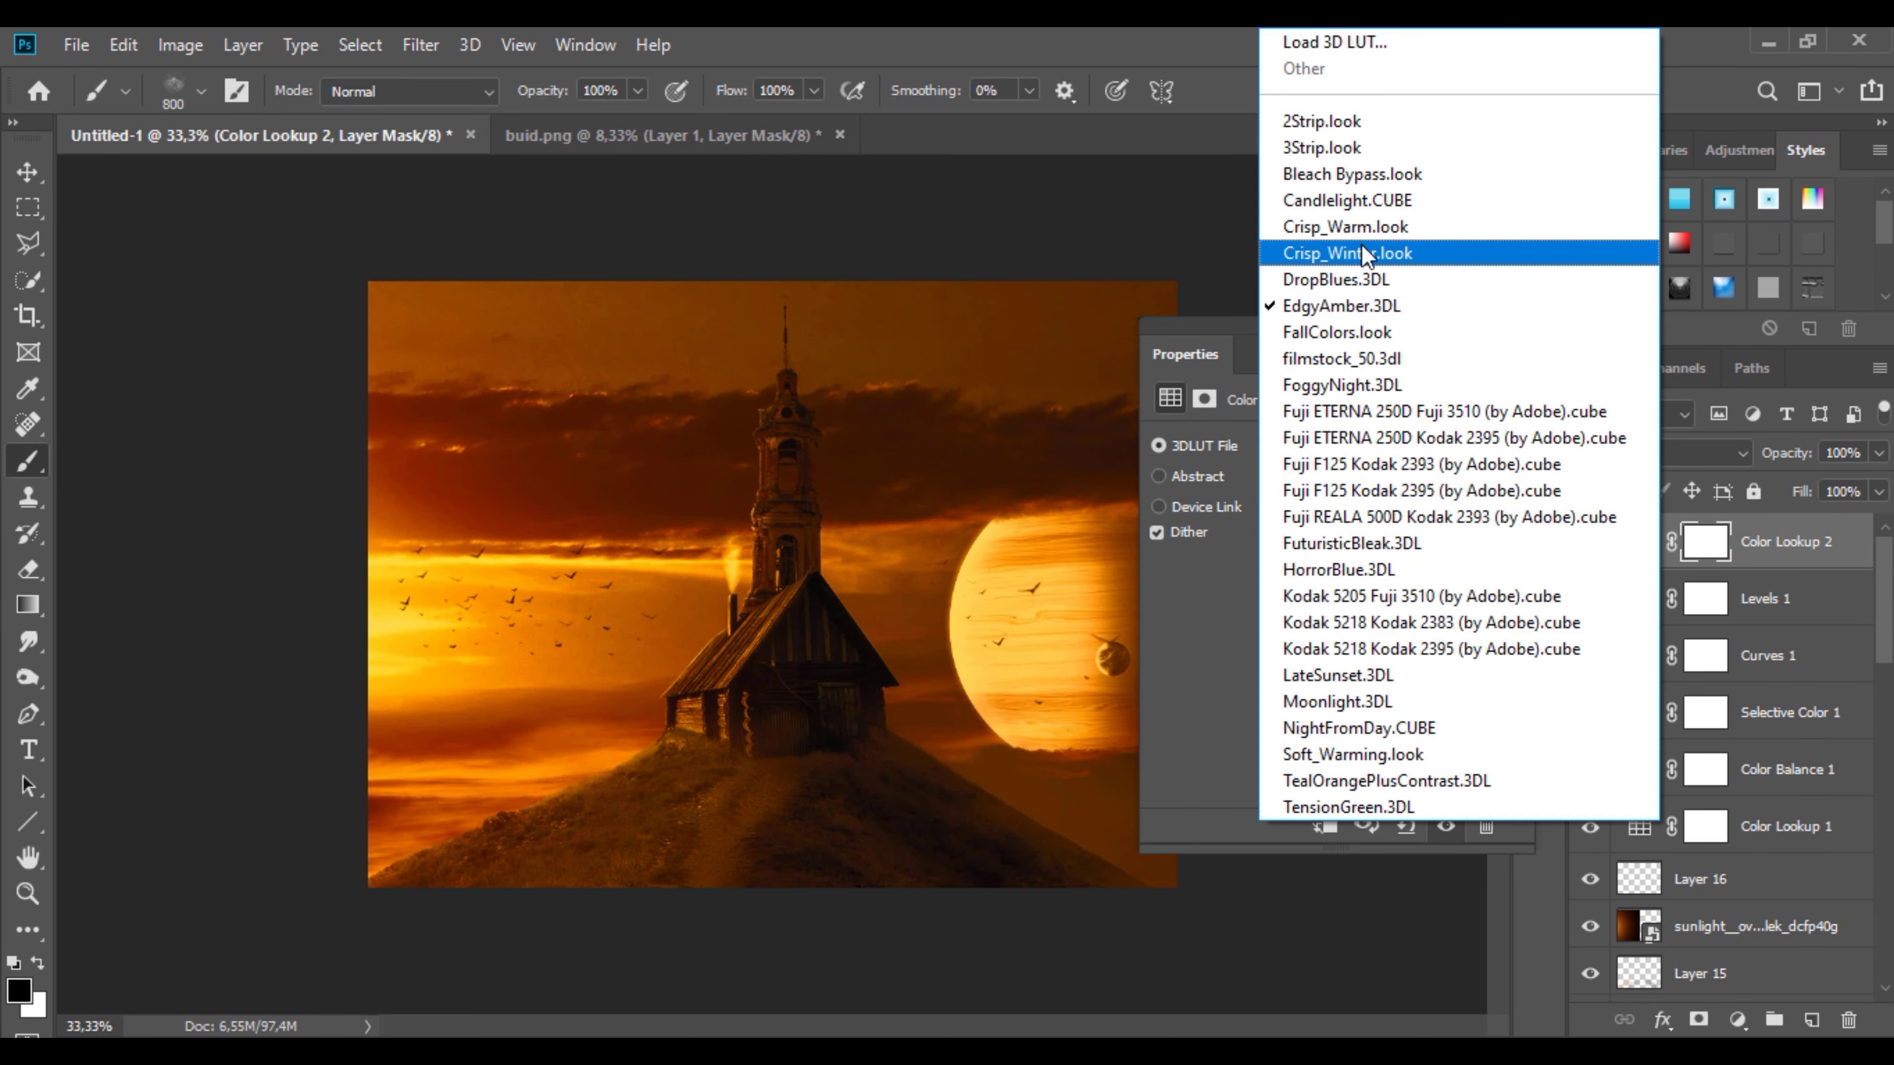
pyautogui.click(1364, 253)
pyautogui.click(1356, 450)
pyautogui.click(1359, 754)
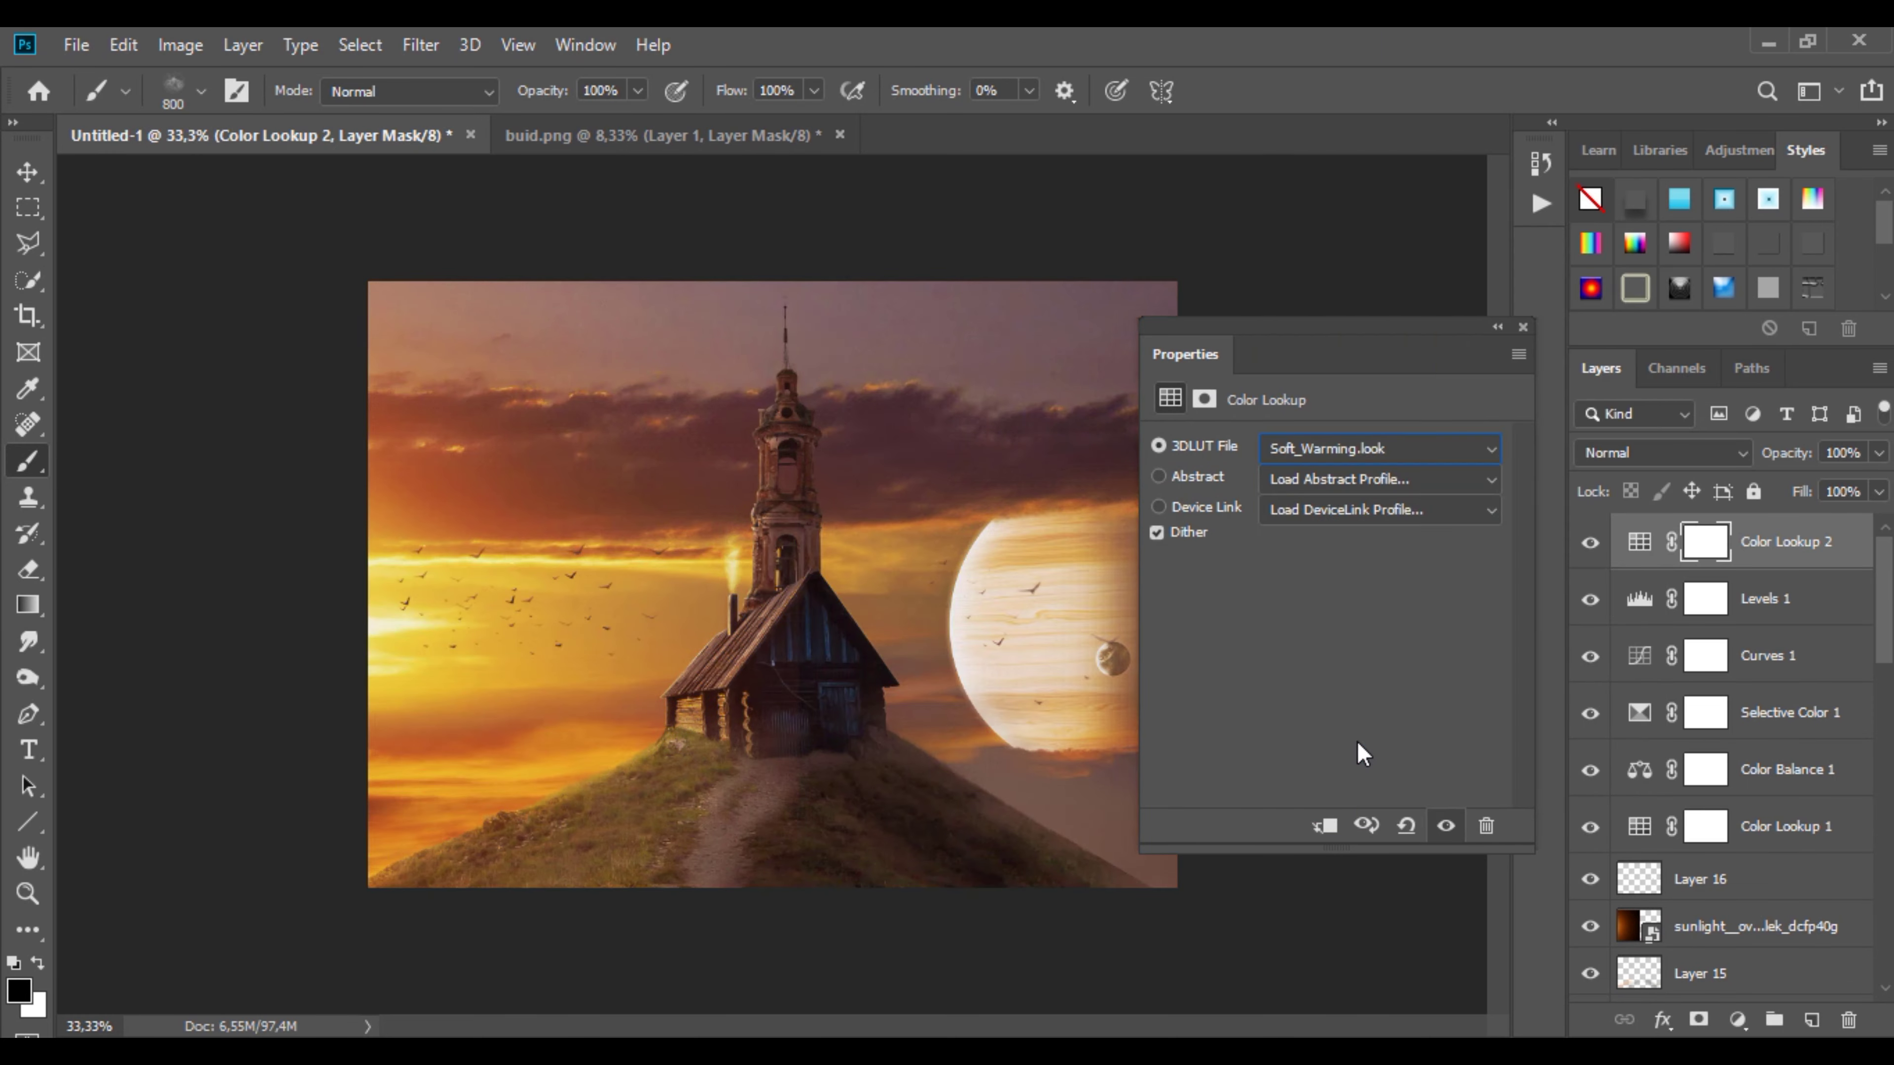
pyautogui.click(1361, 447)
pyautogui.click(1346, 781)
# Step: Try Bleach Bypass, then settle on a darker night LUT look and open the blend modes
pyautogui.click(1368, 448)
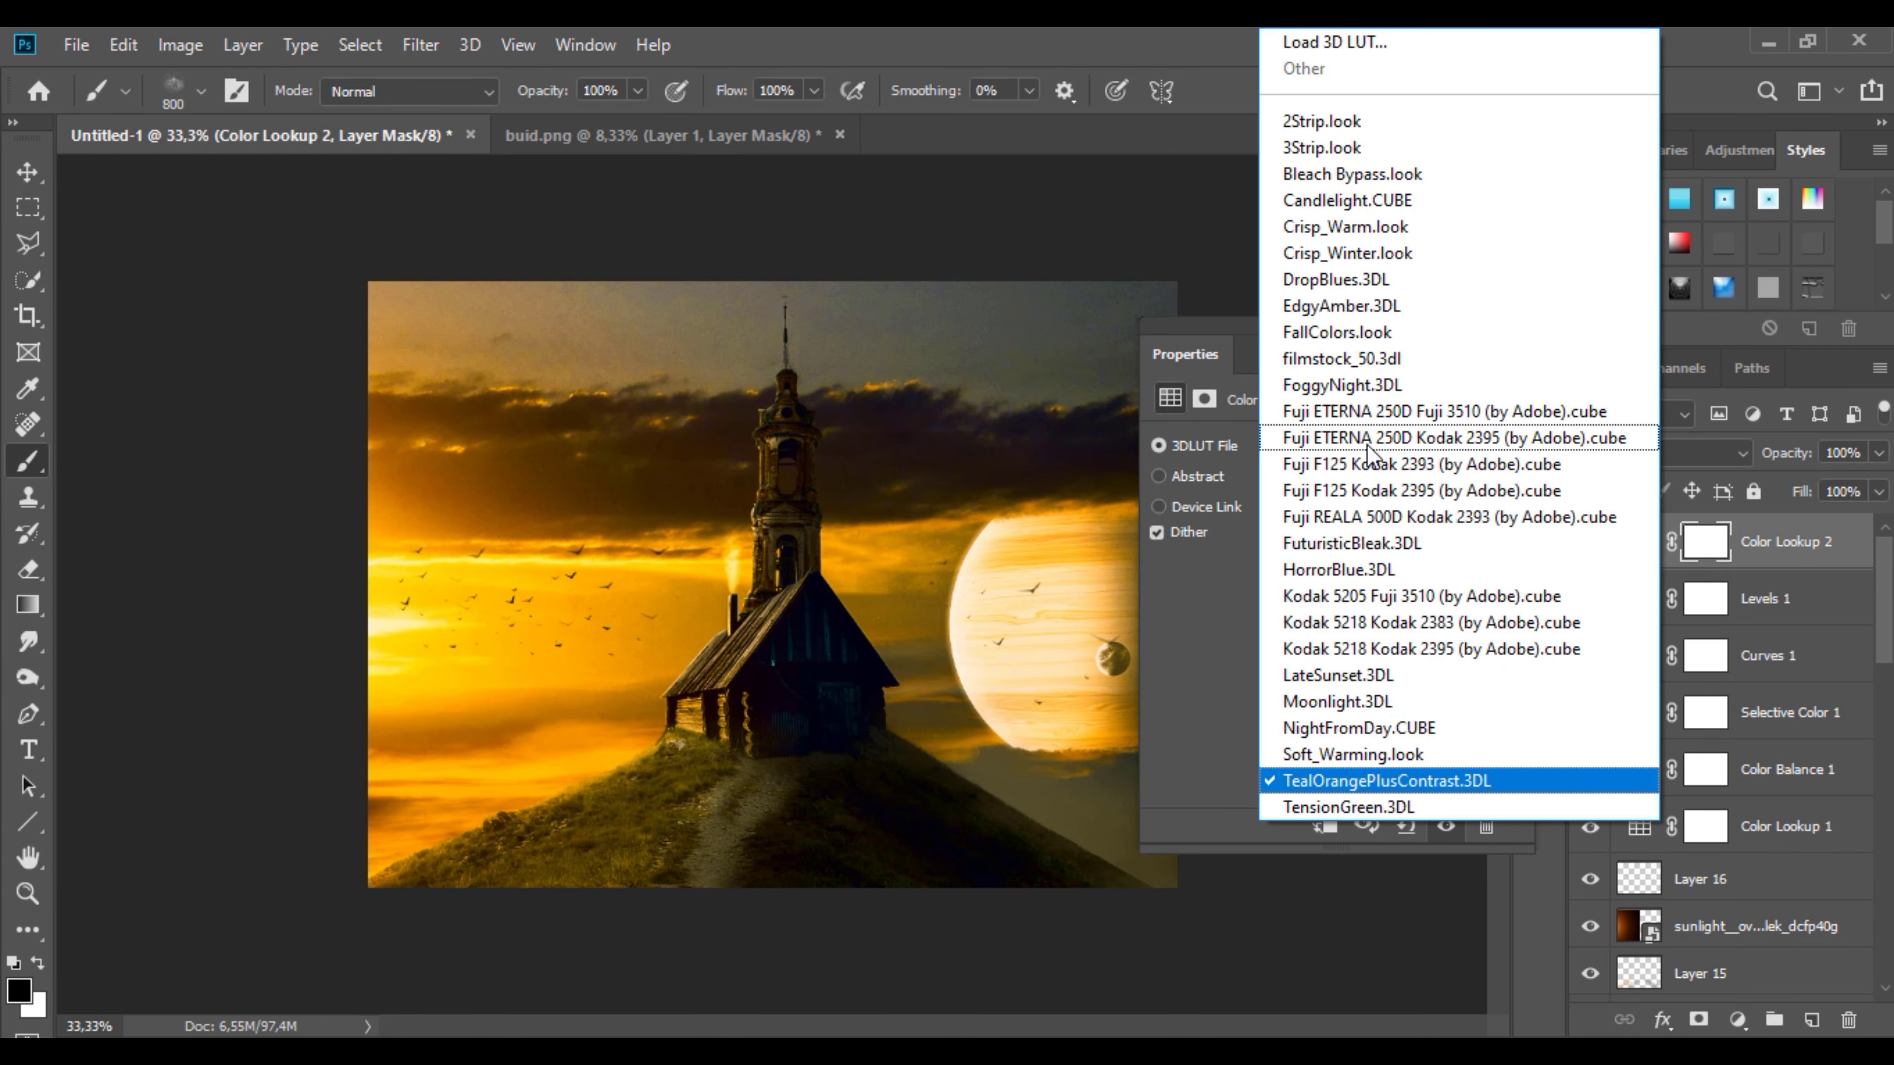
pyautogui.click(1364, 173)
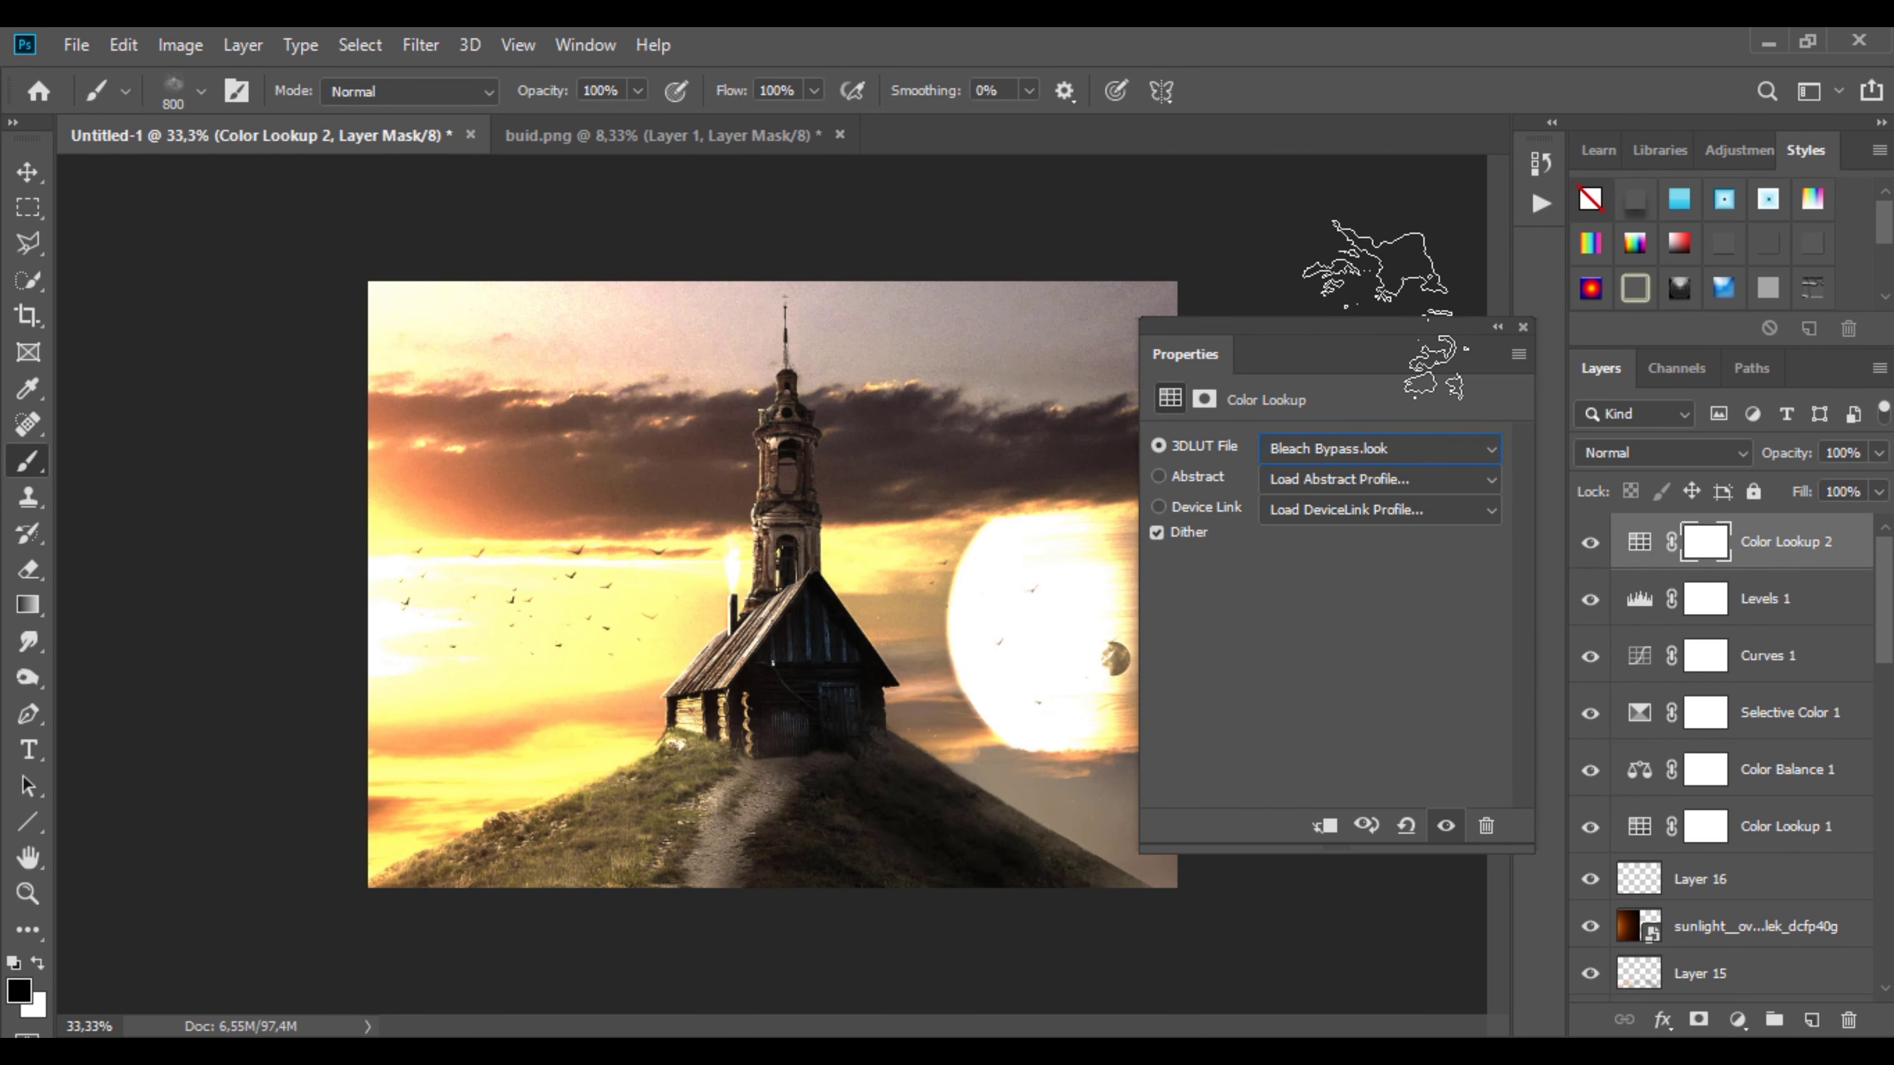
pyautogui.click(1379, 447)
pyautogui.click(1342, 723)
pyautogui.click(1497, 327)
pyautogui.click(1625, 452)
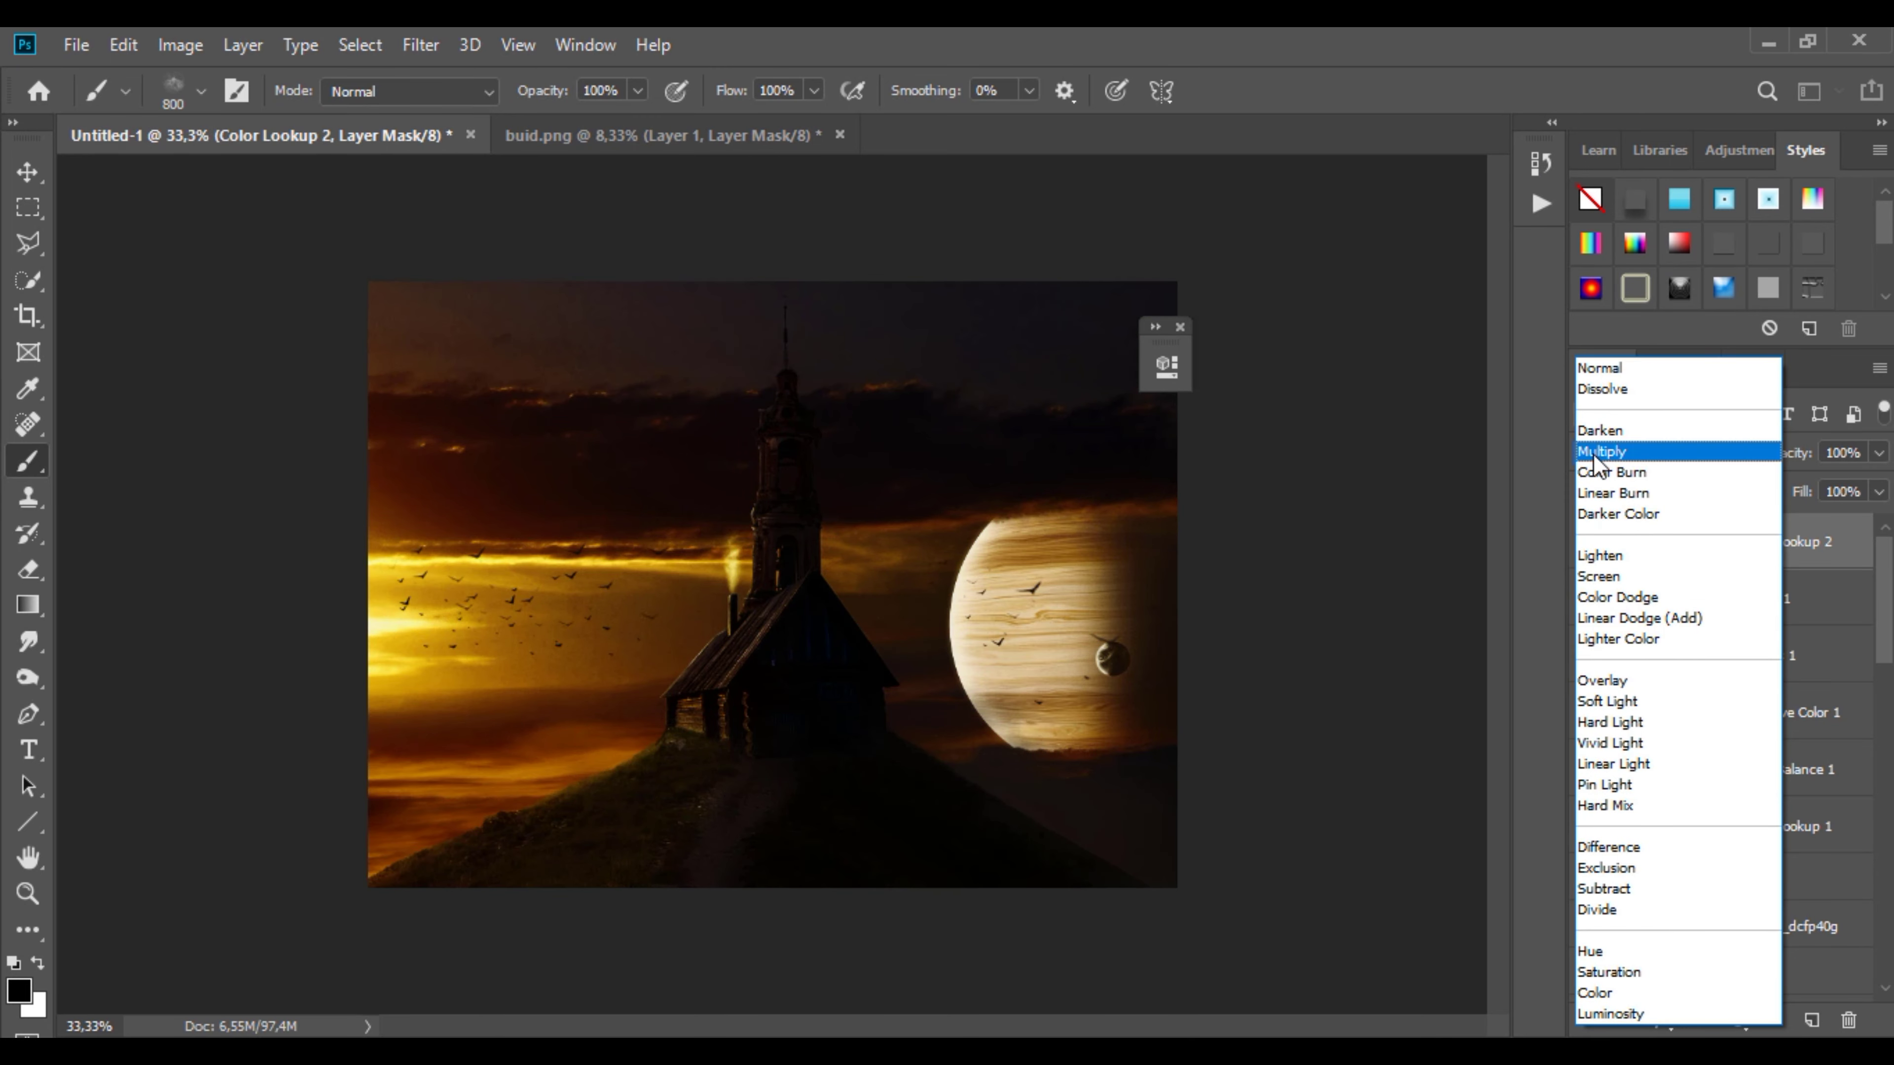
# Step: Set Color Lookup 2 to Multiply, lower its opacity, and mask the dark grade off most of the image
pyautogui.click(1601, 451)
pyautogui.moveTo(1851, 487)
pyautogui.mouseDown()
pyautogui.moveTo(1762, 486)
pyautogui.moveTo(1841, 509)
pyautogui.mouseUp()
pyautogui.moveTo(873, 574)
pyautogui.mouseDown()
pyautogui.moveTo(1246, 528)
pyautogui.moveTo(287, 486)
pyautogui.moveTo(359, 824)
pyautogui.moveTo(882, 530)
pyautogui.moveTo(708, 455)
pyautogui.moveTo(1394, 780)
pyautogui.mouseUp()
pyautogui.click(1590, 542)
# Step: Rework the mask to reveal the planet and horizon, and lower the opacity to 51%
pyautogui.hotkey('ctrl', 'z')
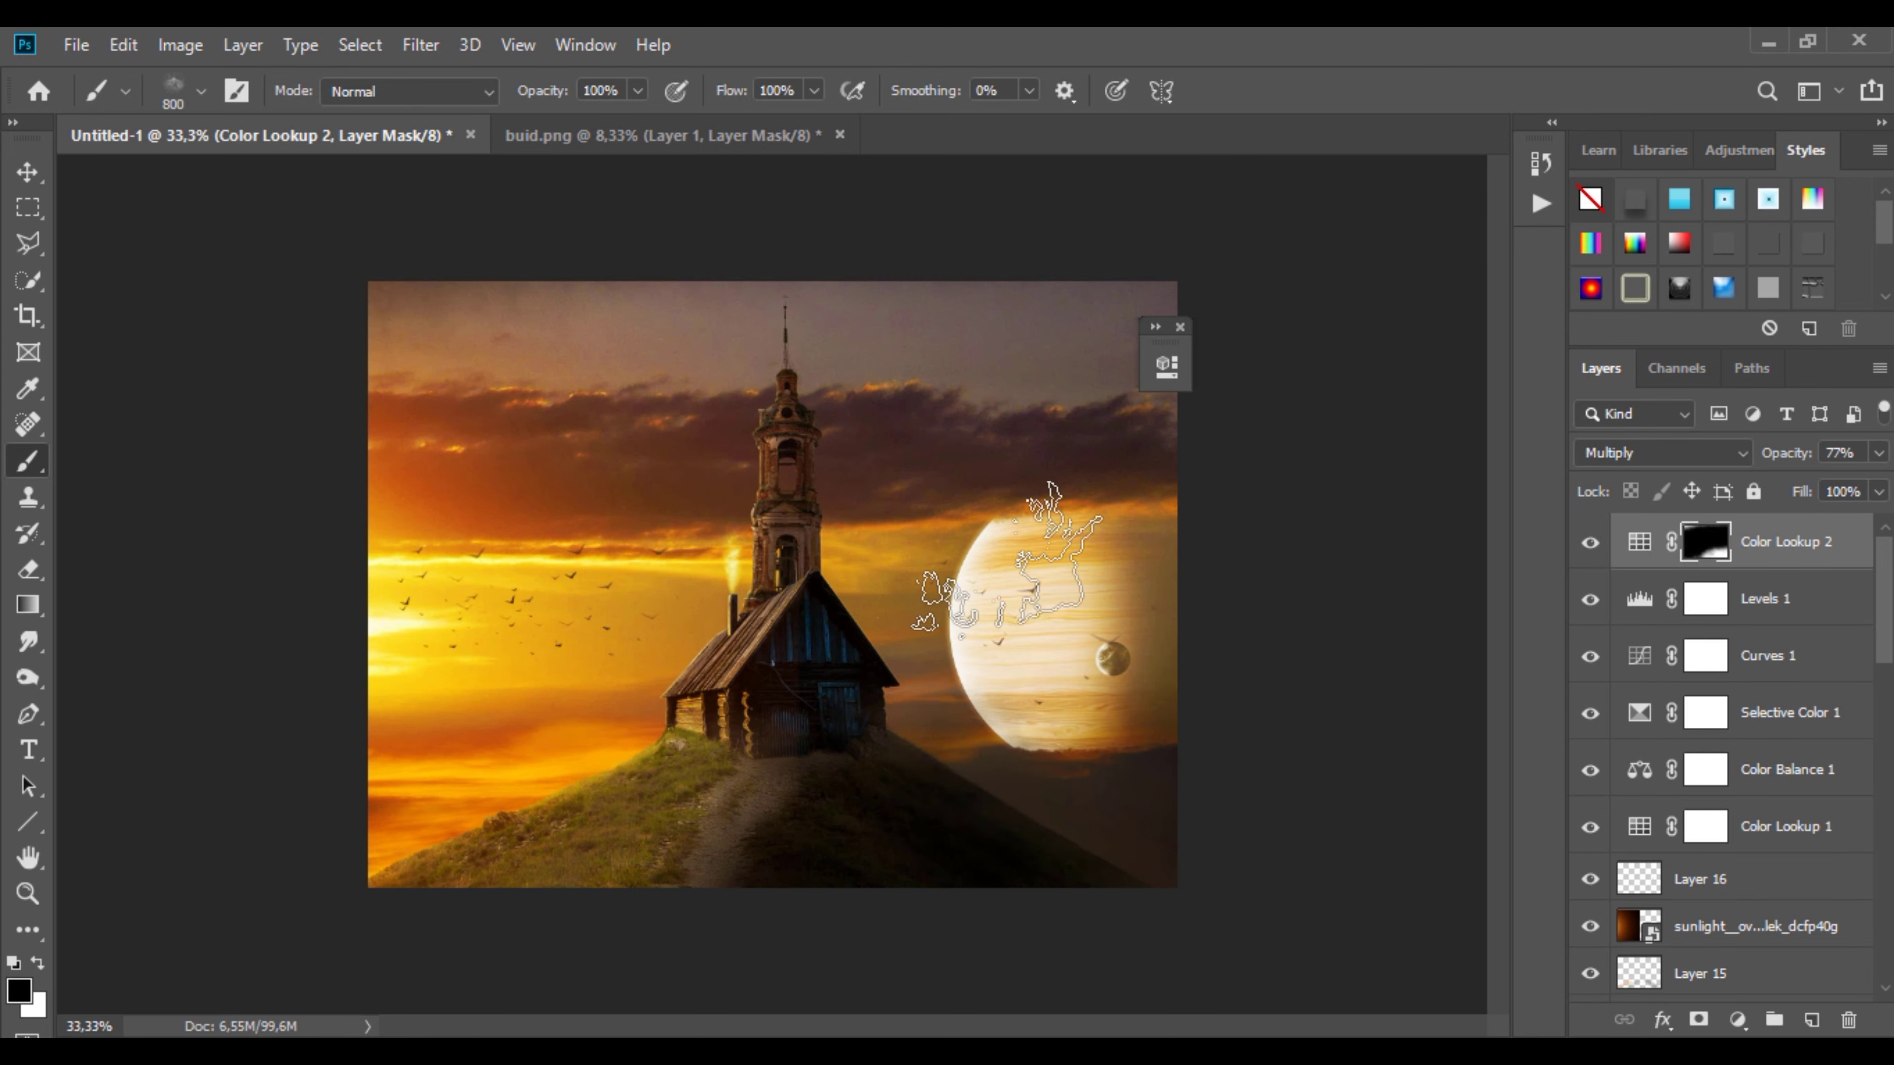
pyautogui.moveTo(1007, 558); pyautogui.dragTo(1066, 649)
pyautogui.click(1589, 543)
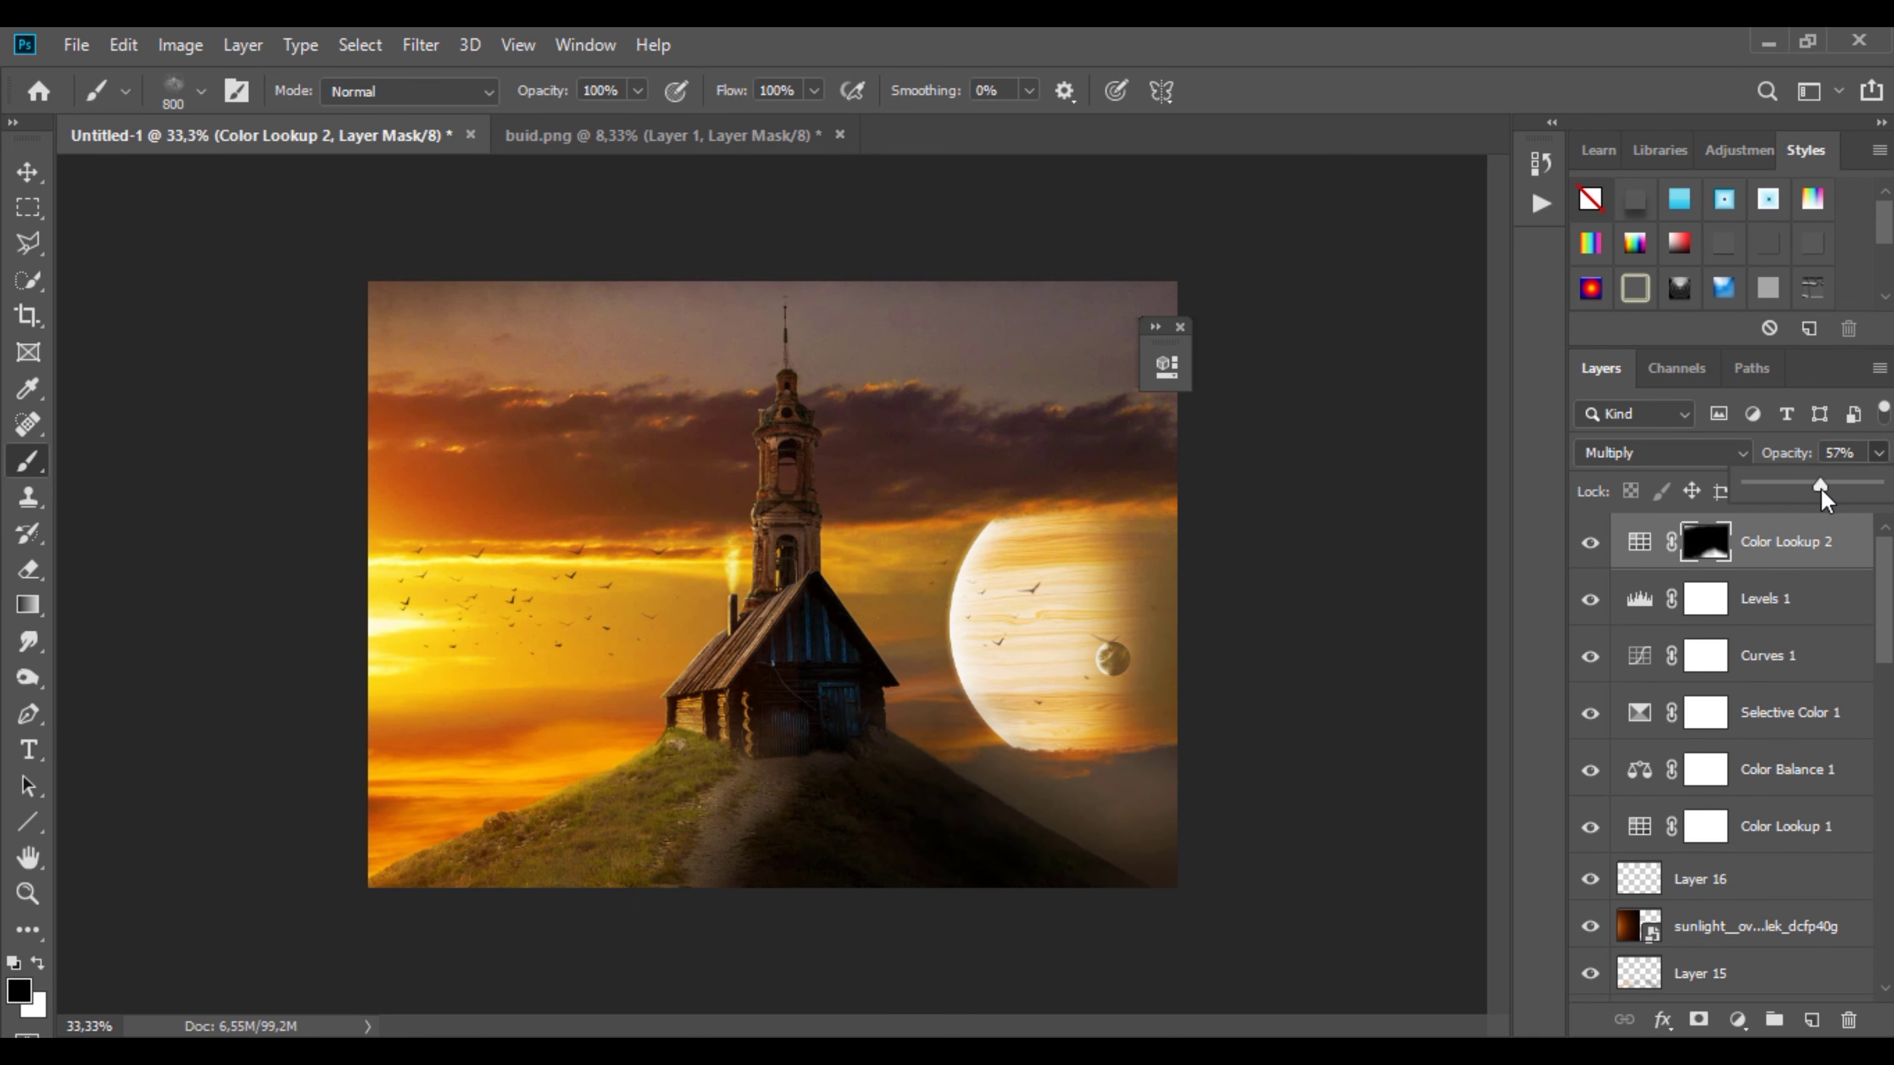
pyautogui.moveTo(1821, 492); pyautogui.dragTo(1811, 489)
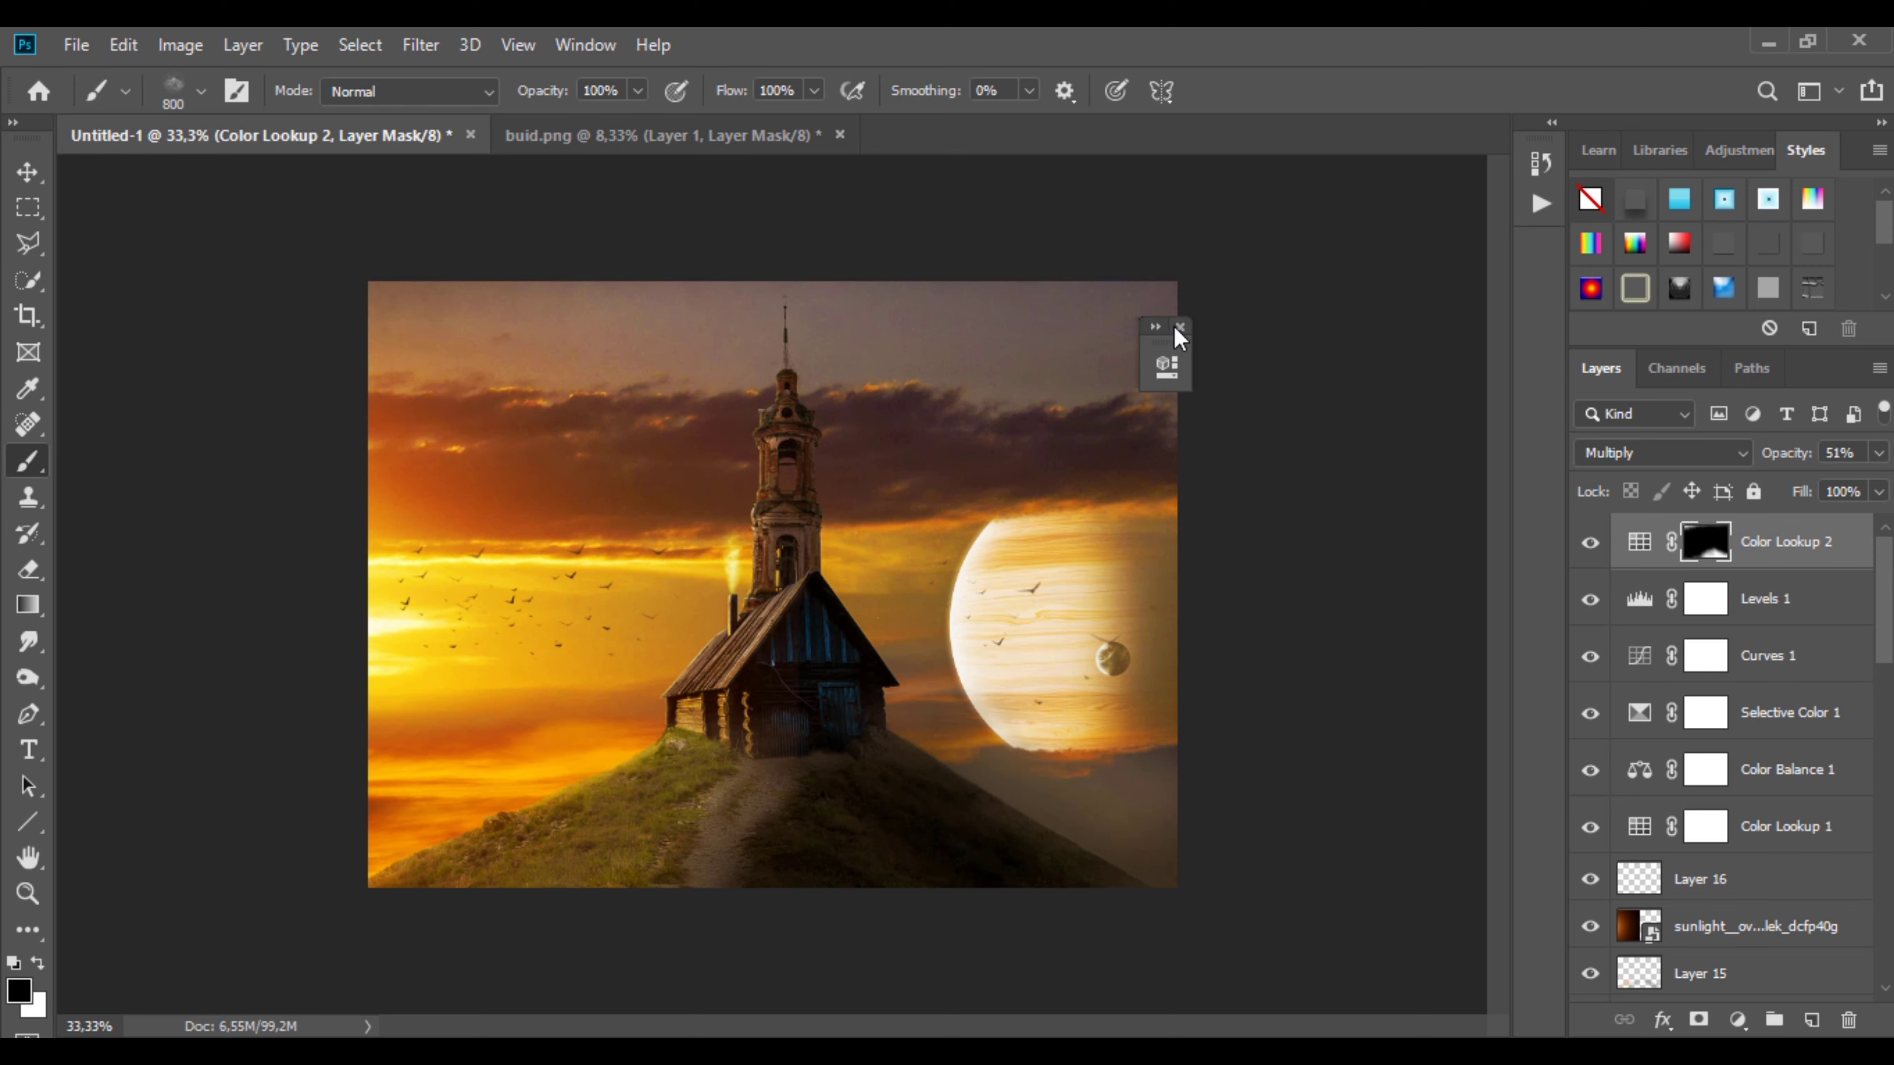
pyautogui.click(1587, 542)
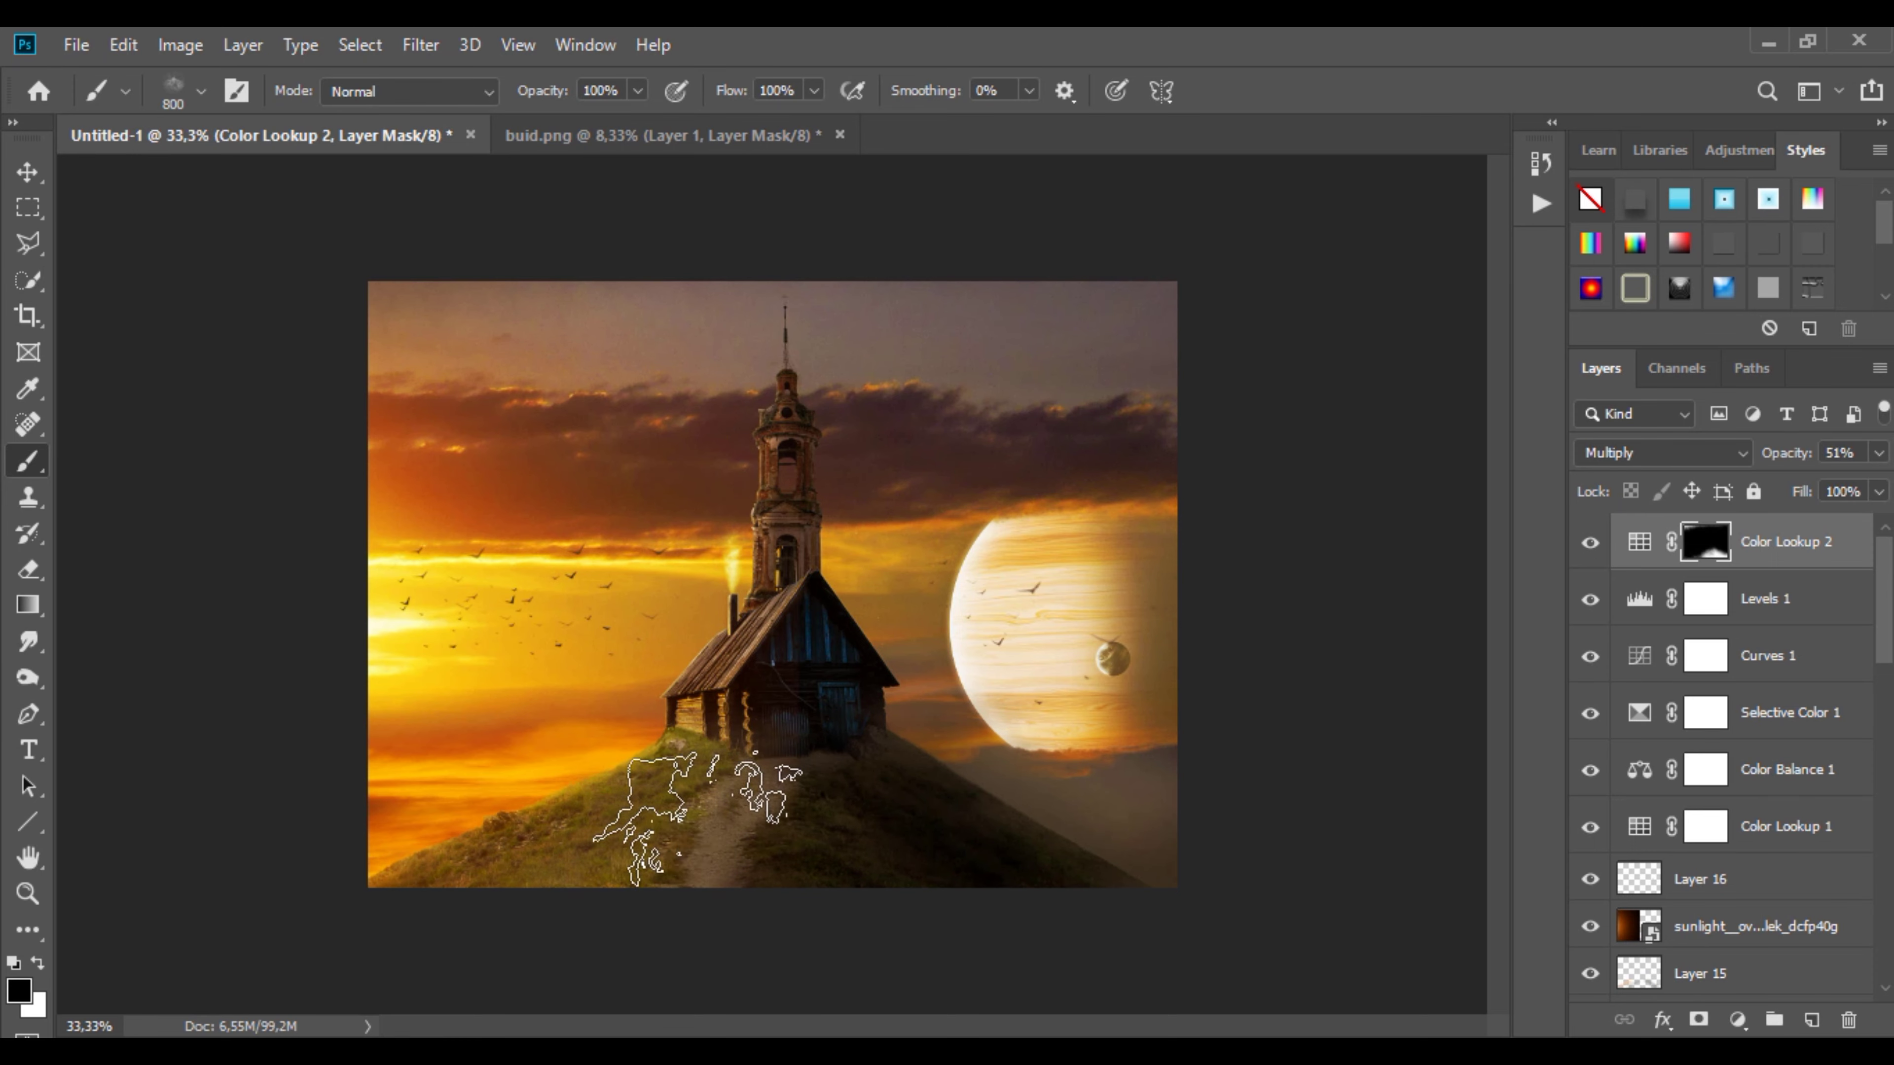